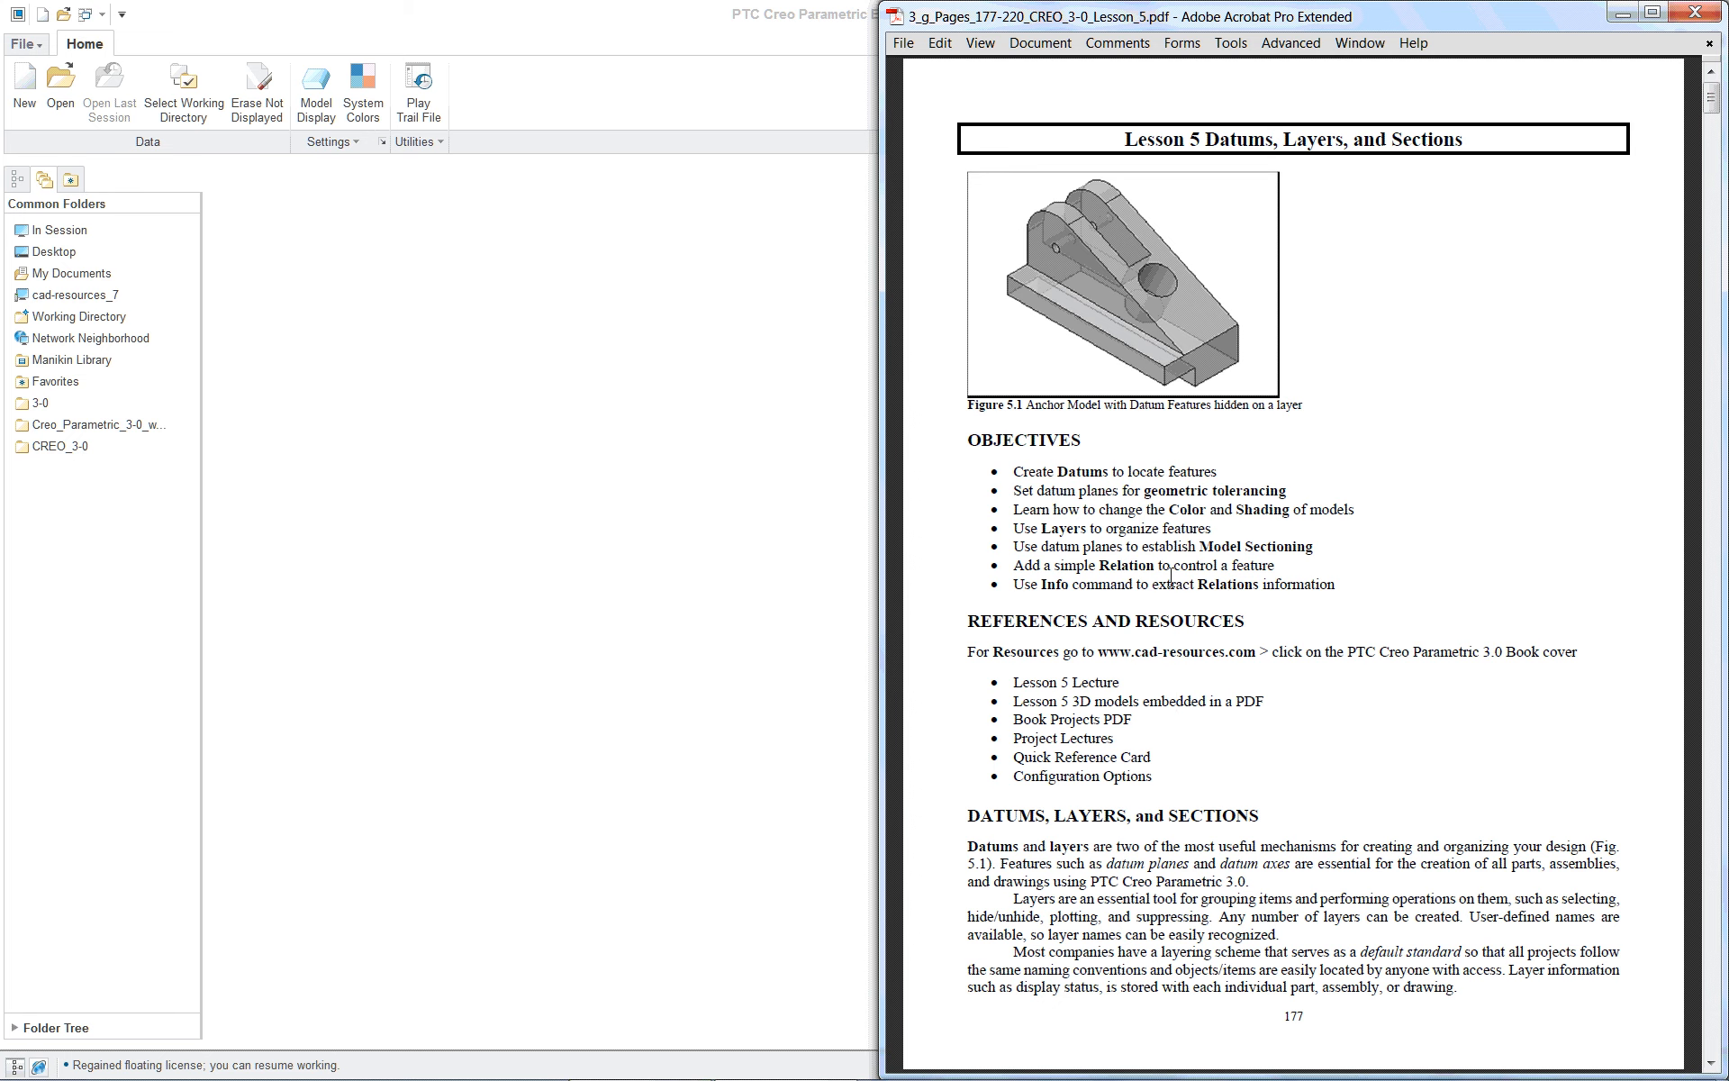
Create a new solid part named anchor1 using the default template
{"action": "left_click", "coordinate": [24, 85]}
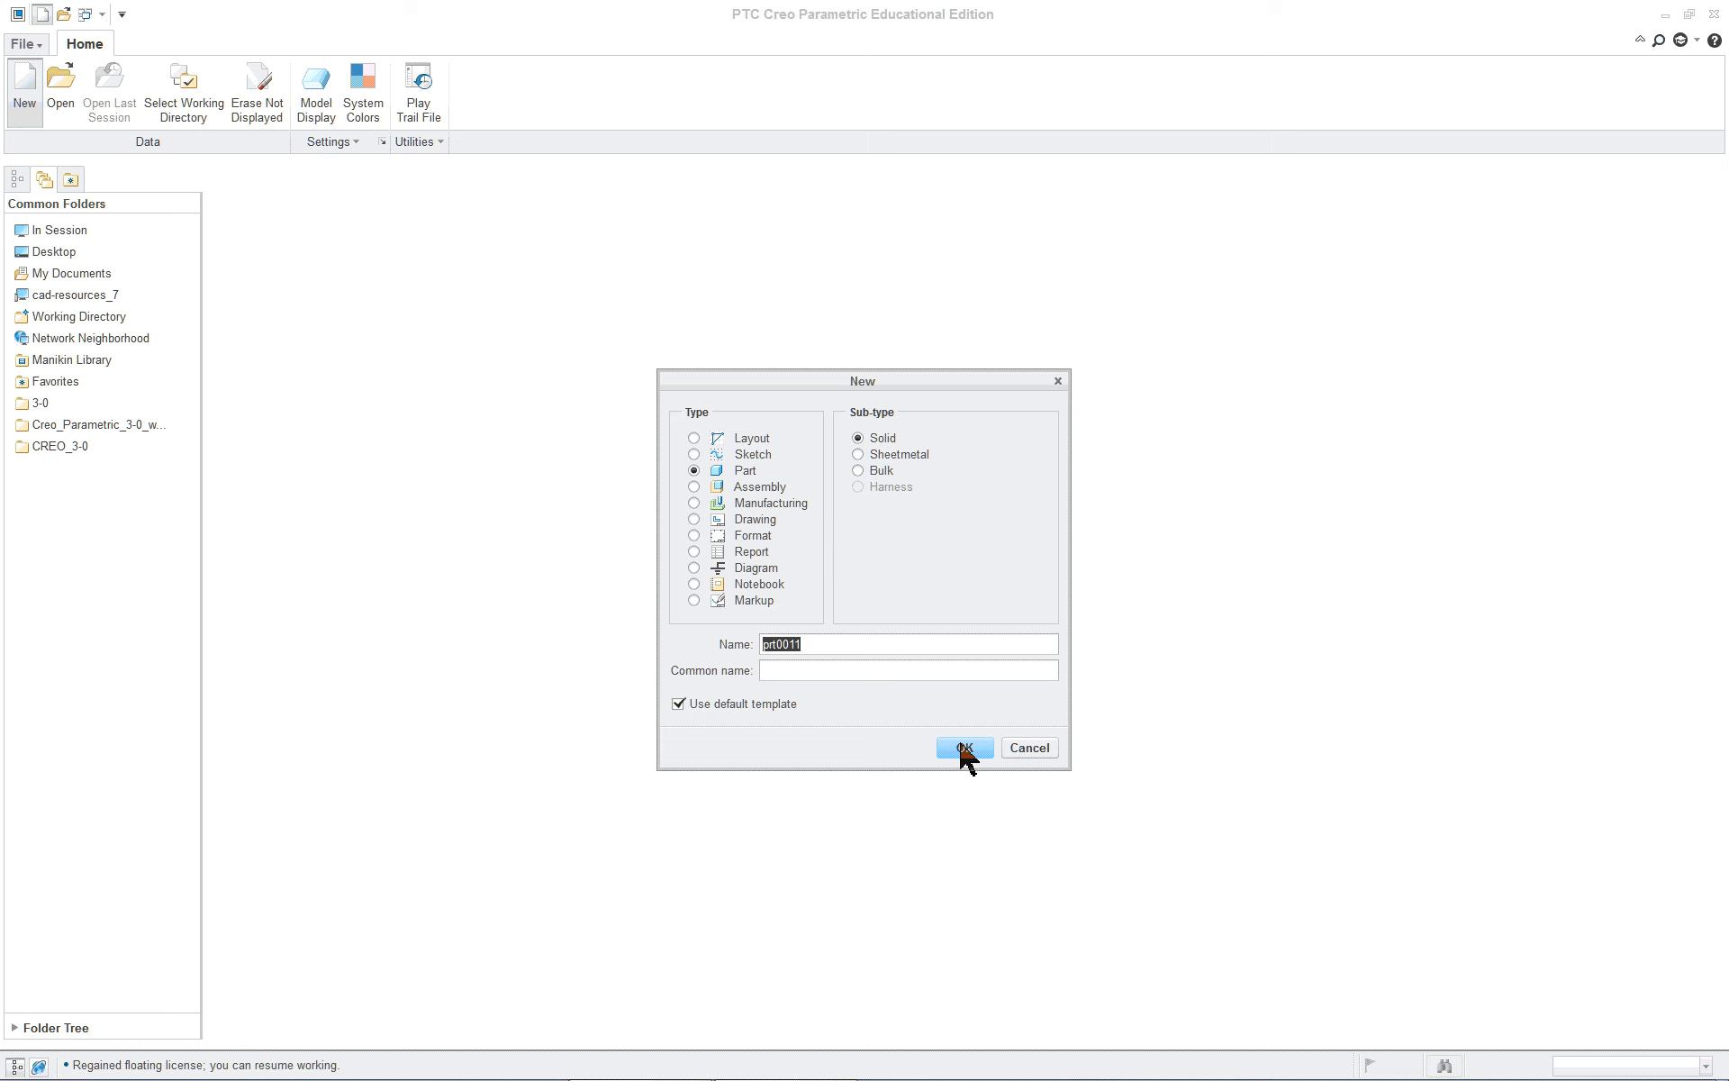
{"action": "type", "text": "anchor1"}
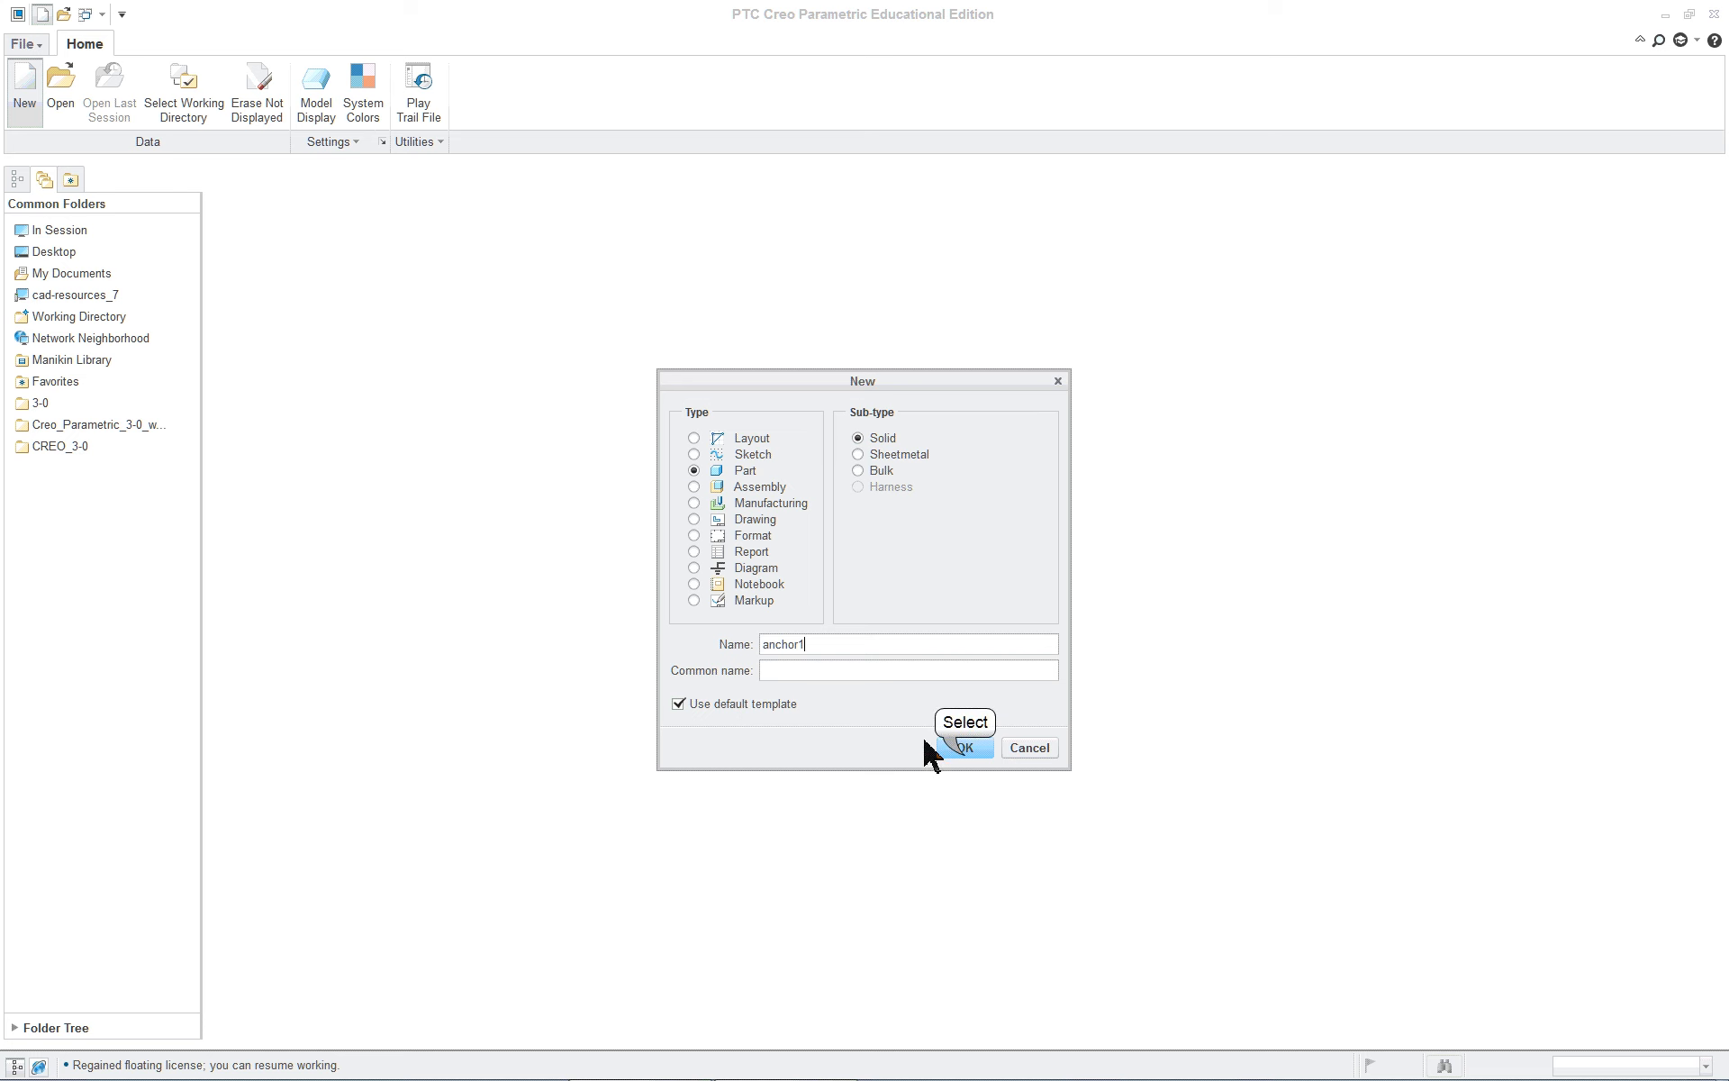
{"action": "left_click", "coordinate": [965, 750]}
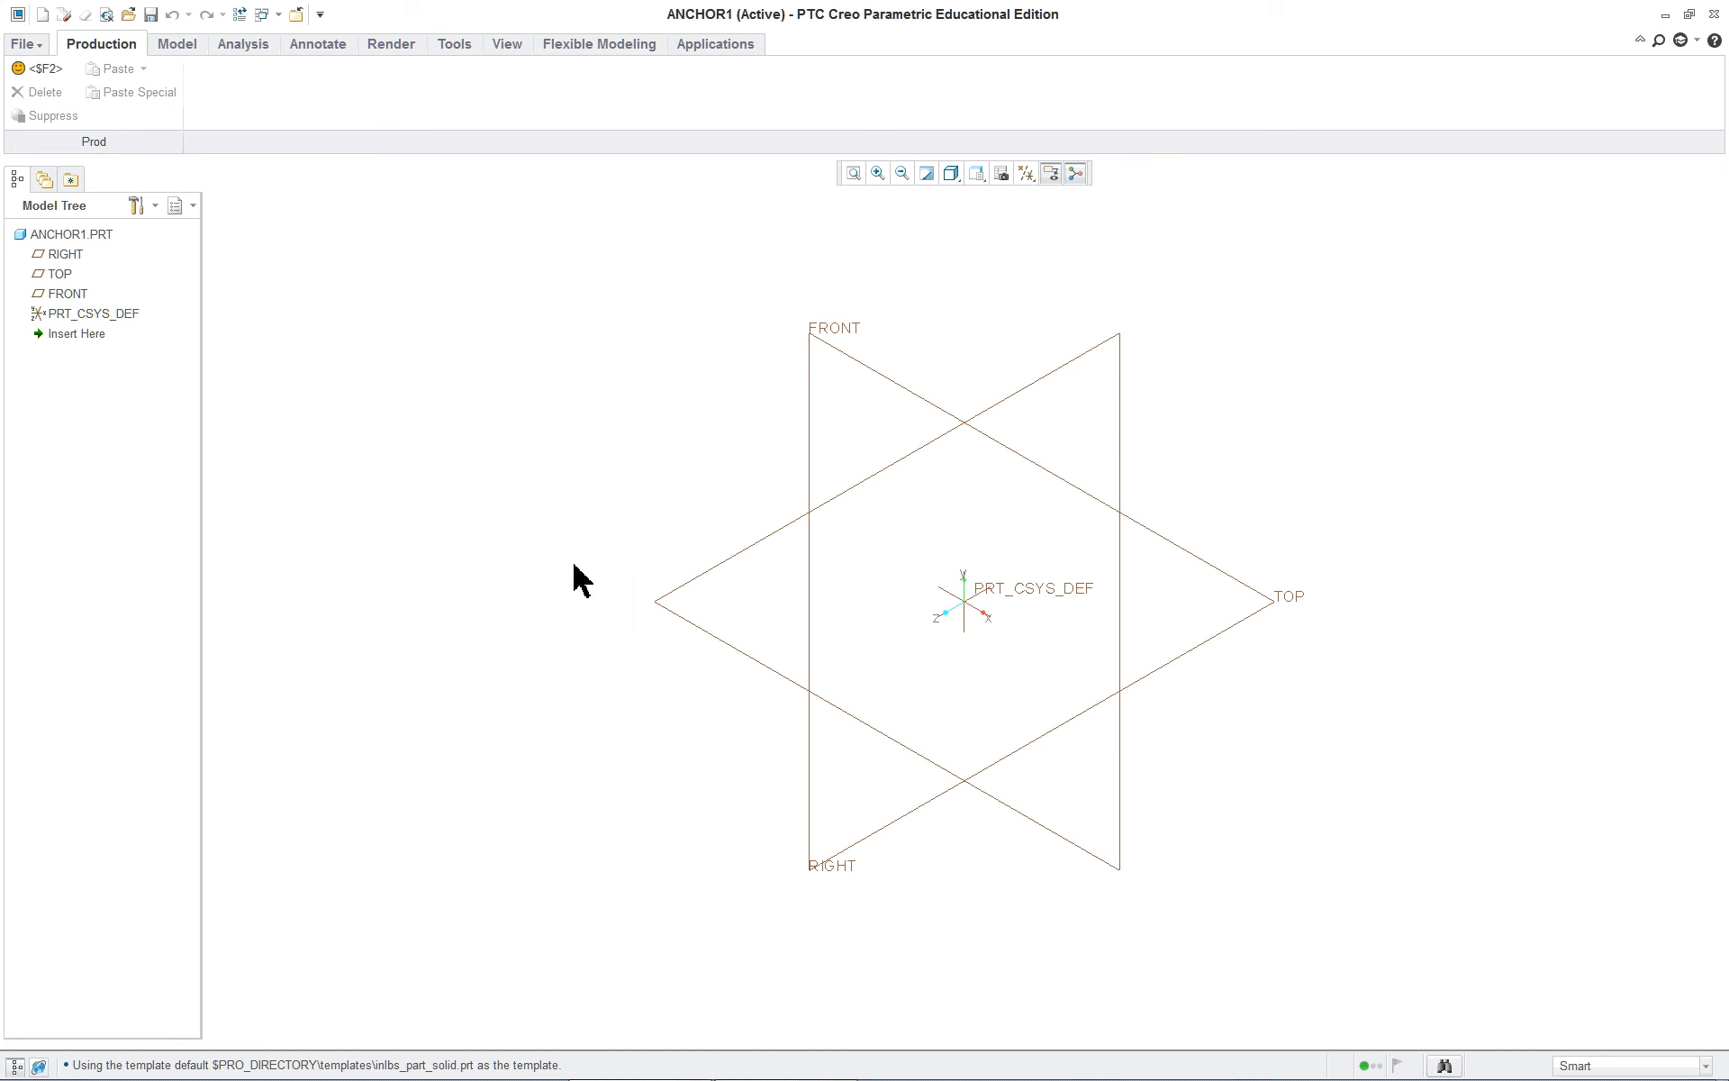
In the model display options, set the default orientation to Trimetric, enable silhouette edges and apply the changes
{"action": "left_click", "coordinate": [27, 47]}
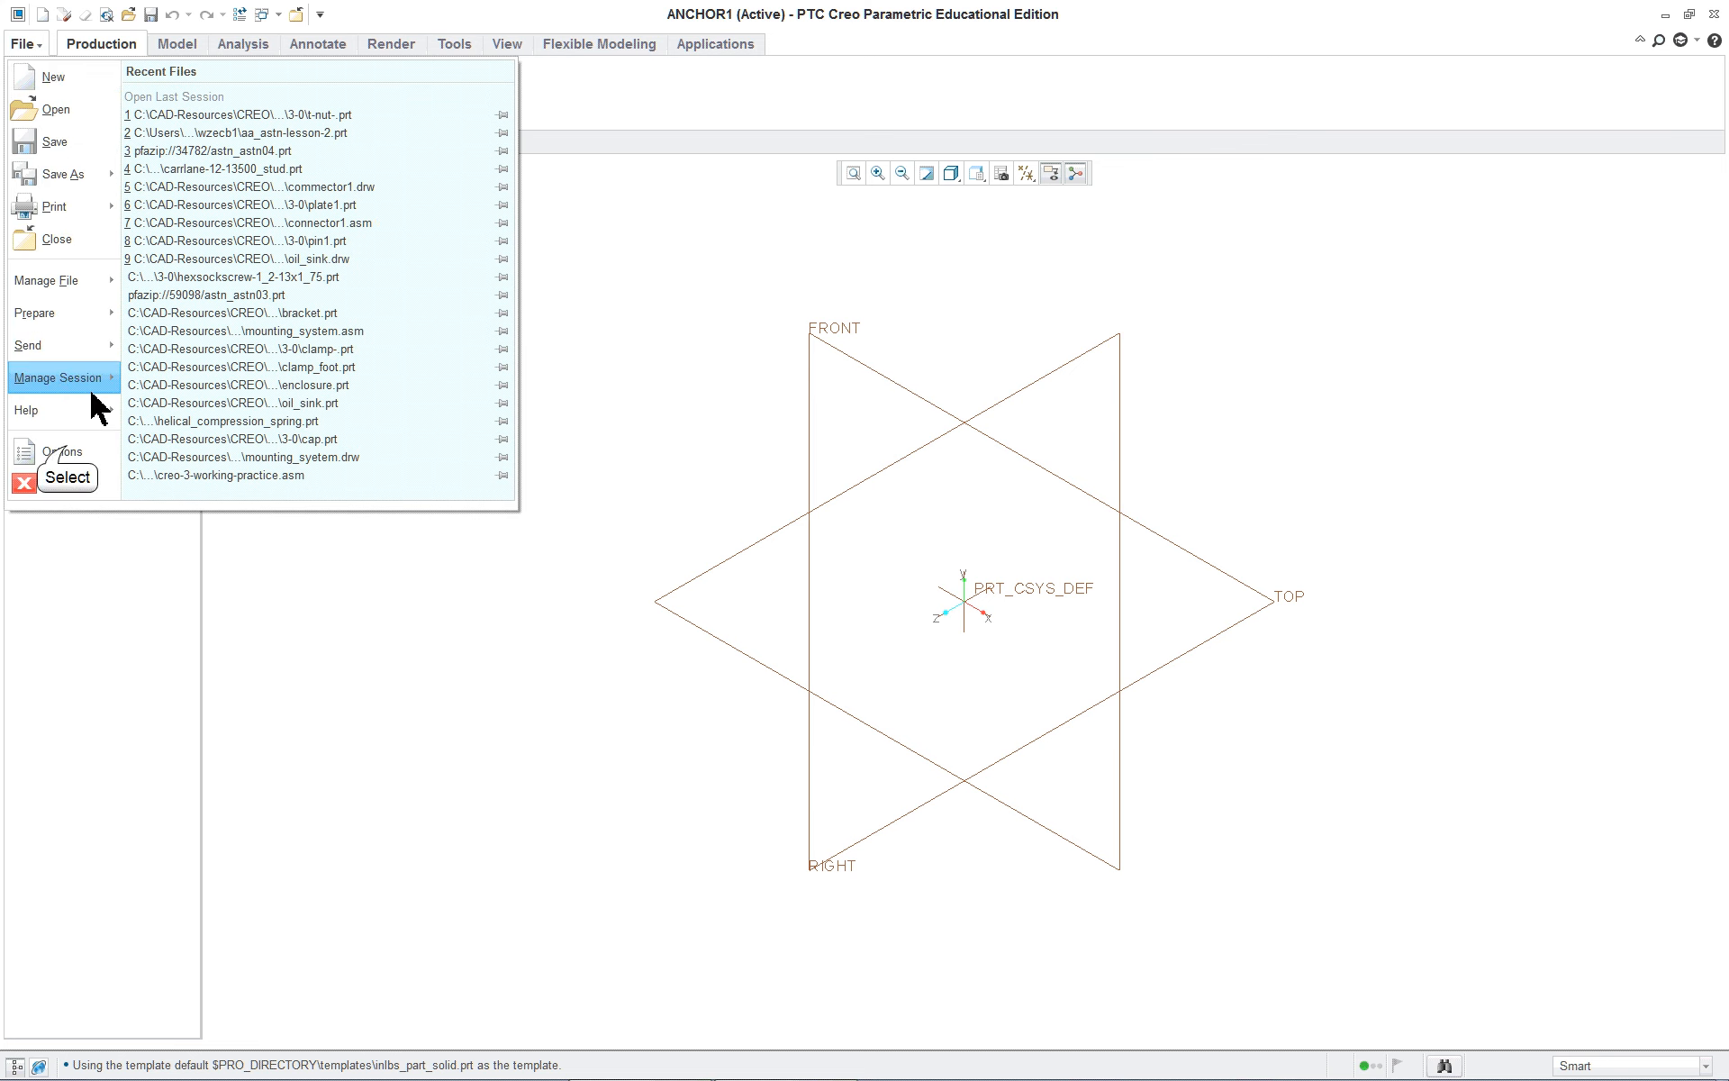
{"action": "left_click", "coordinate": [41, 451]}
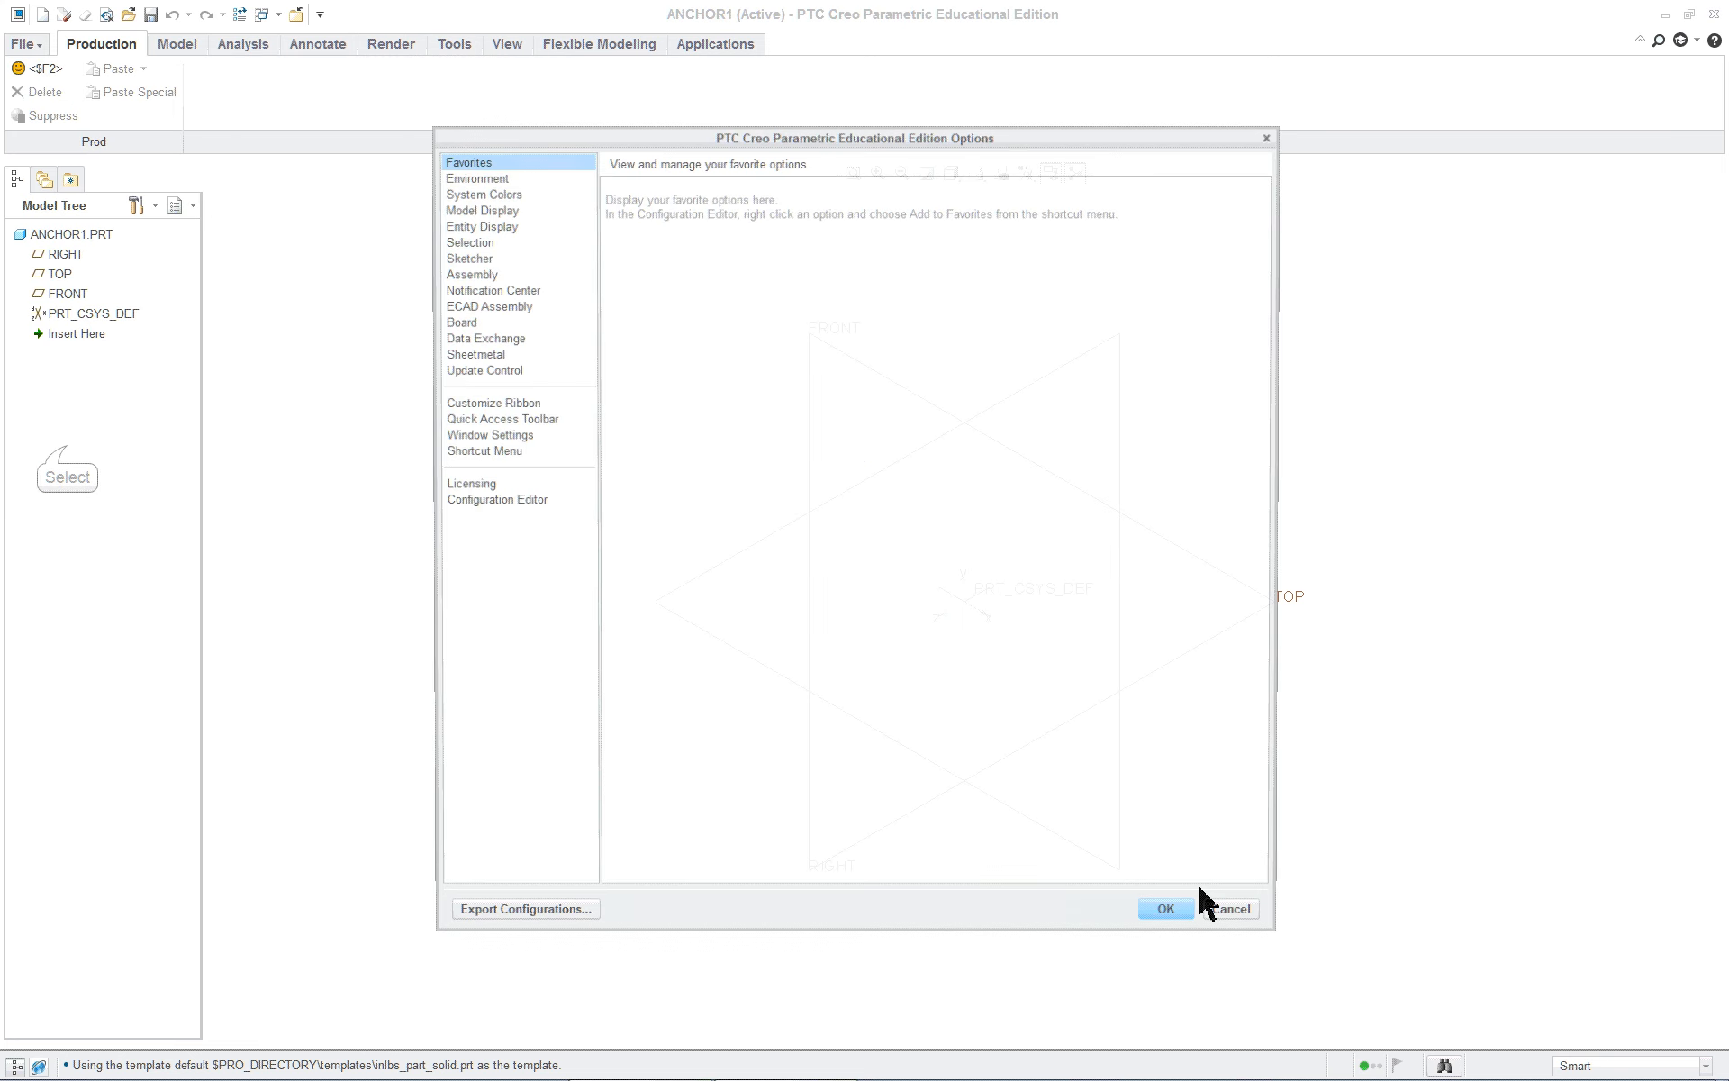
{"action": "left_click", "coordinate": [476, 208]}
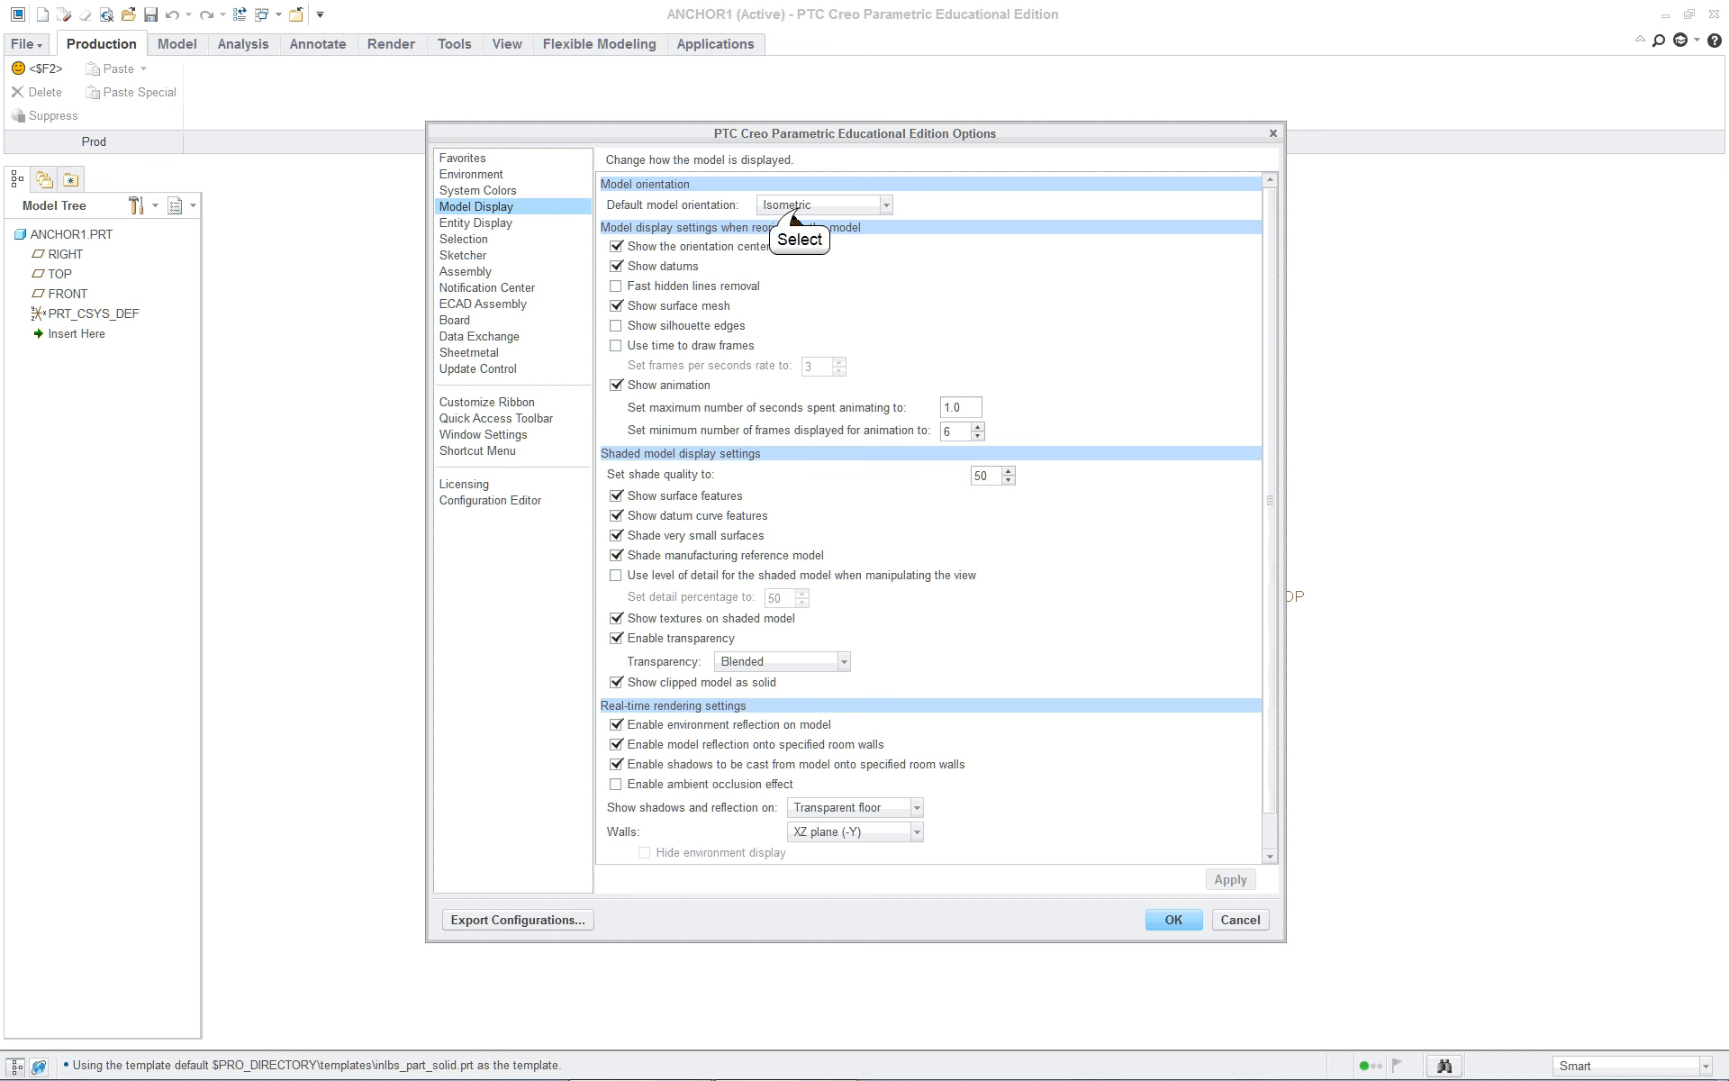
{"action": "left_click", "coordinate": [797, 205]}
{"action": "left_click", "coordinate": [808, 255]}
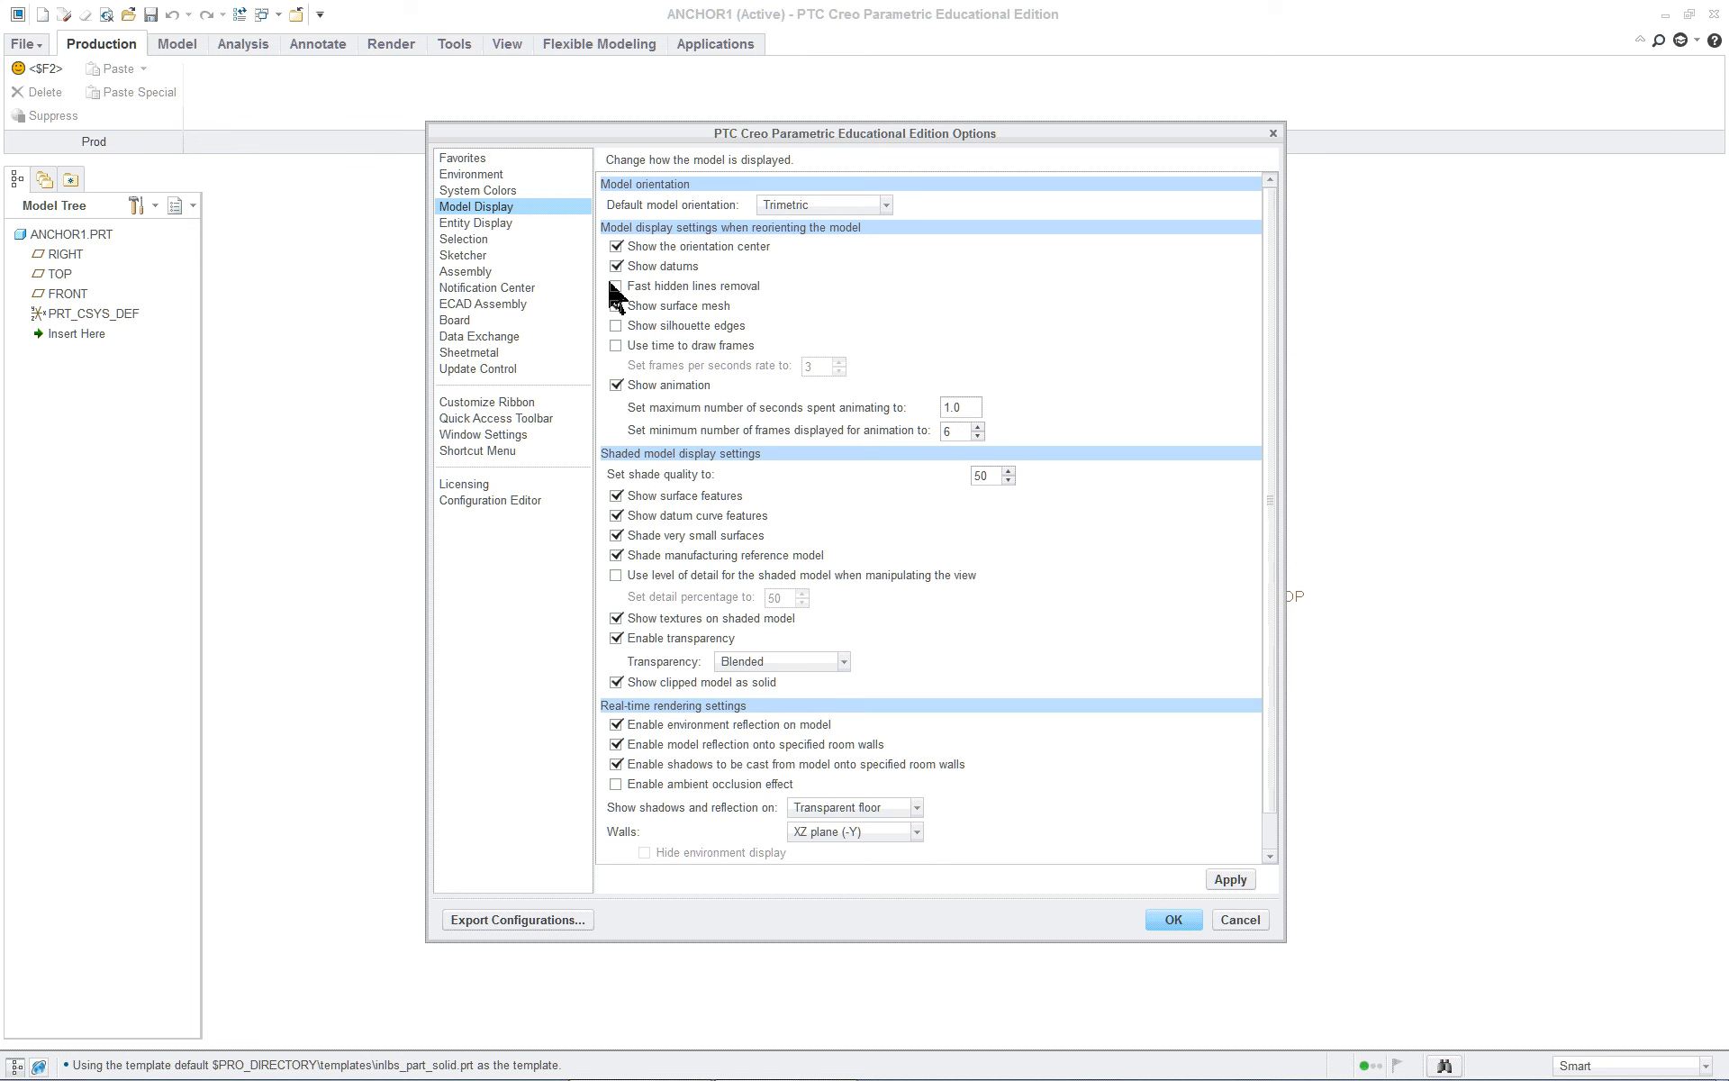
{"action": "left_click", "coordinate": [615, 341]}
{"action": "left_click", "coordinate": [1215, 877]}
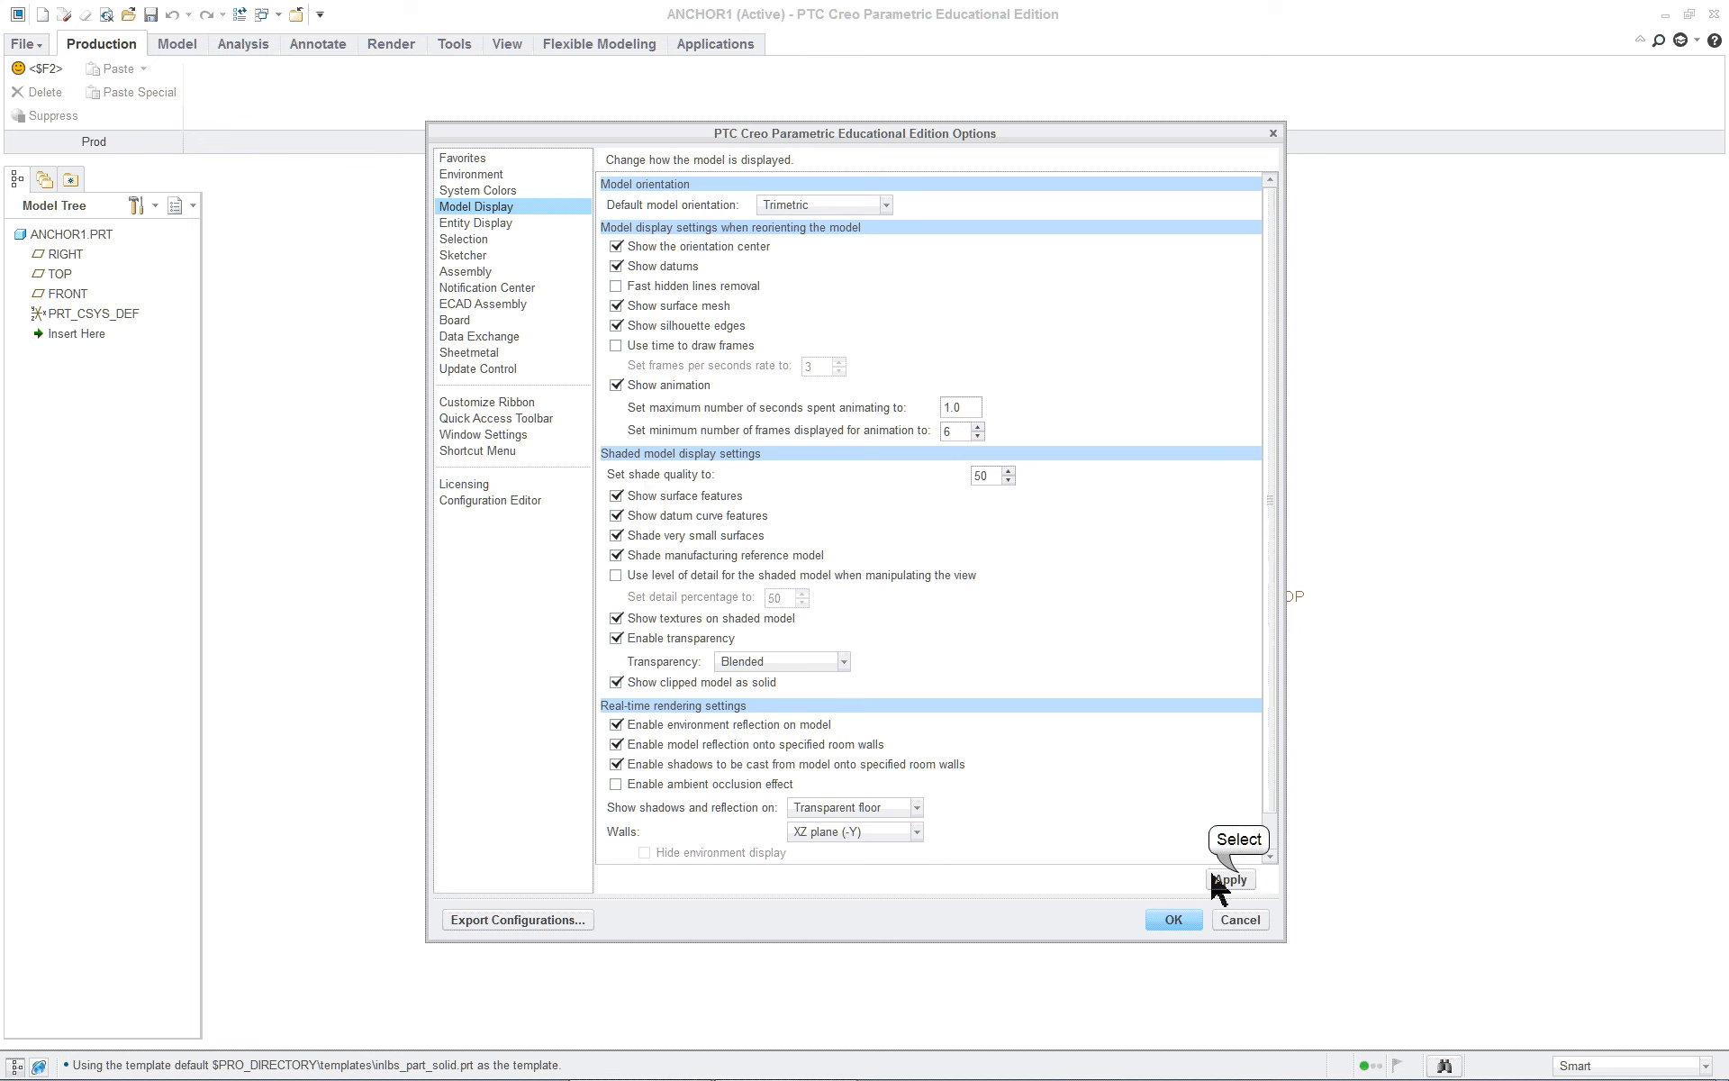
Set the Sketcher dimension decimal places to 4 and accept the options without saving them to a configuration file
{"action": "left_click", "coordinate": [480, 255]}
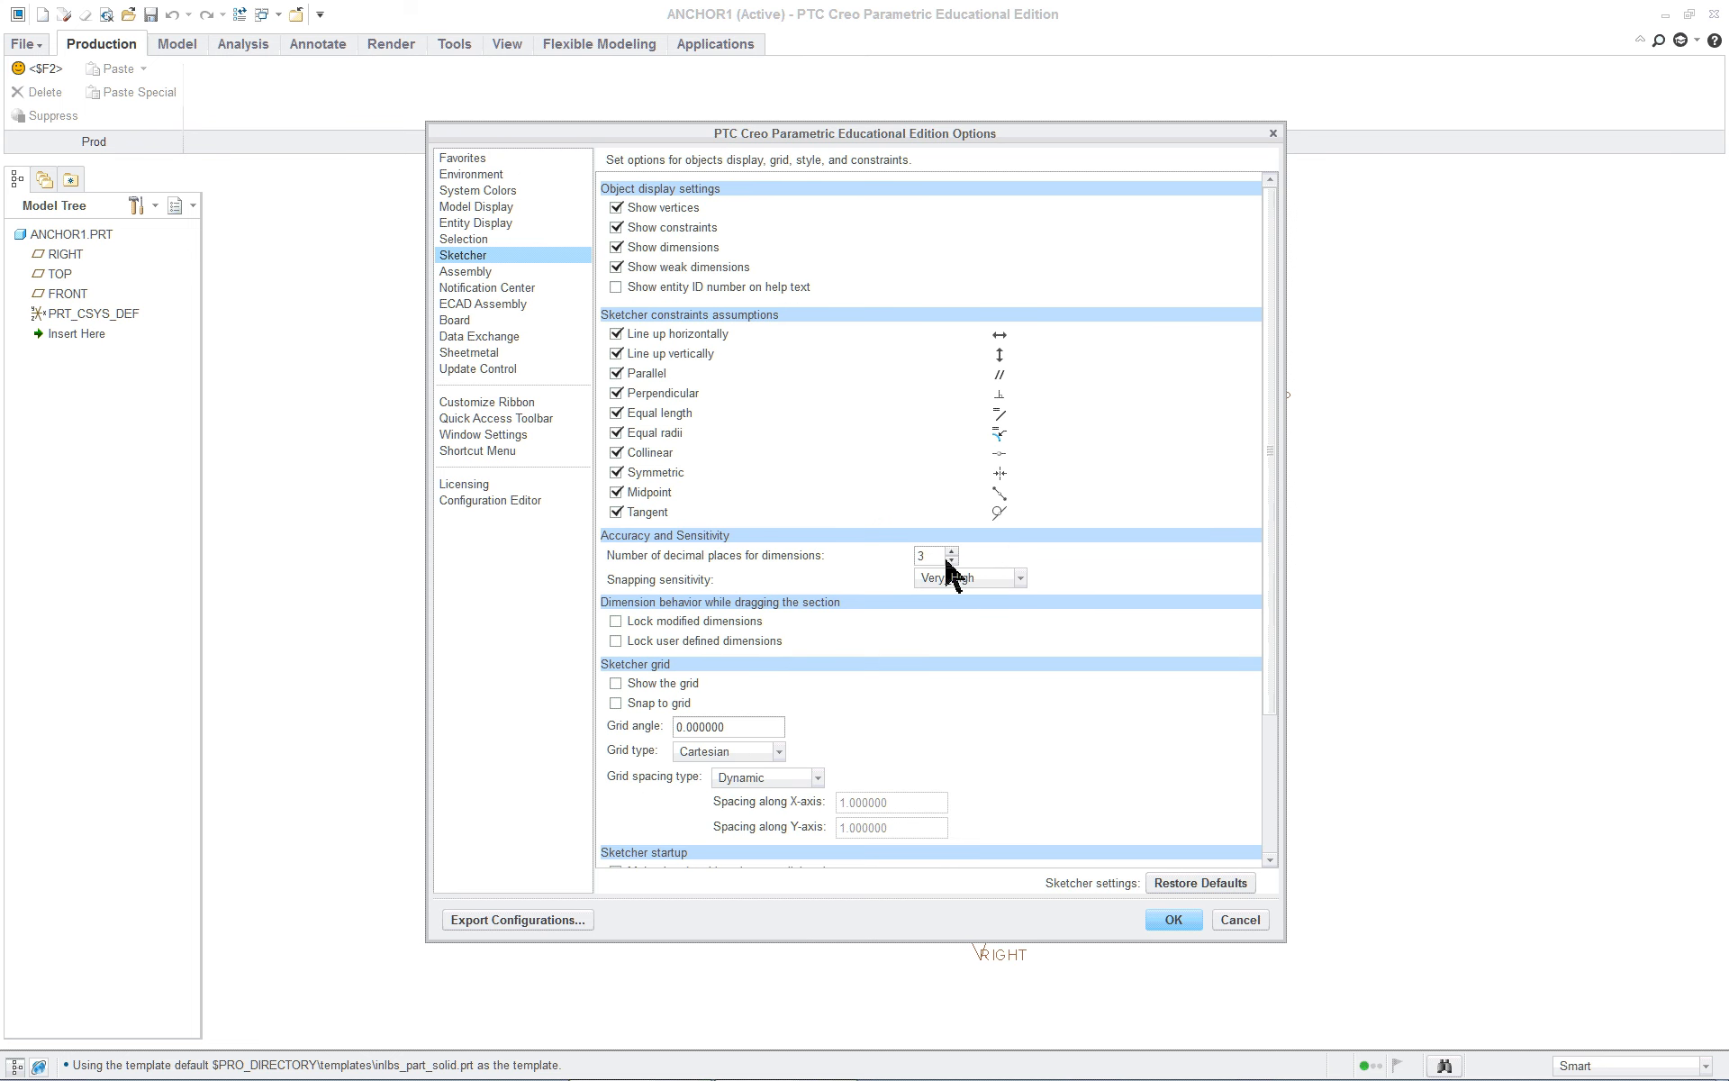
{"action": "left_click", "coordinate": [952, 551]}
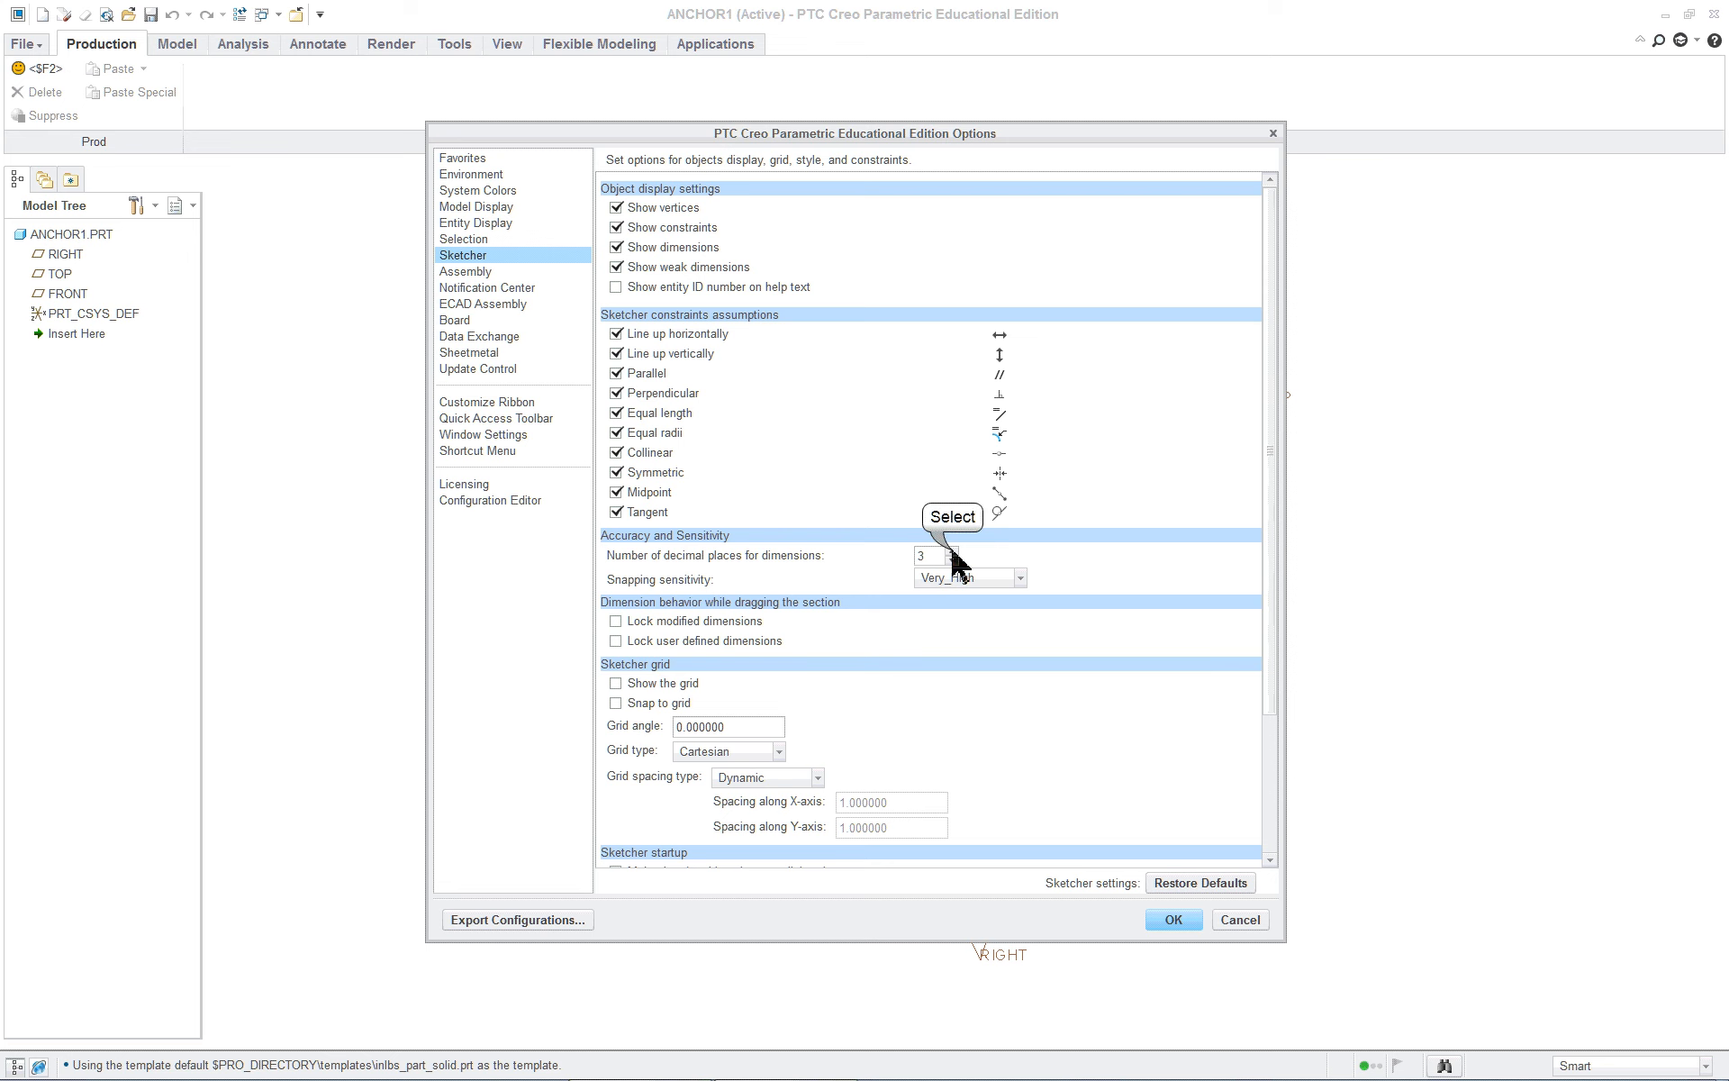
{"action": "left_click", "coordinate": [1170, 919]}
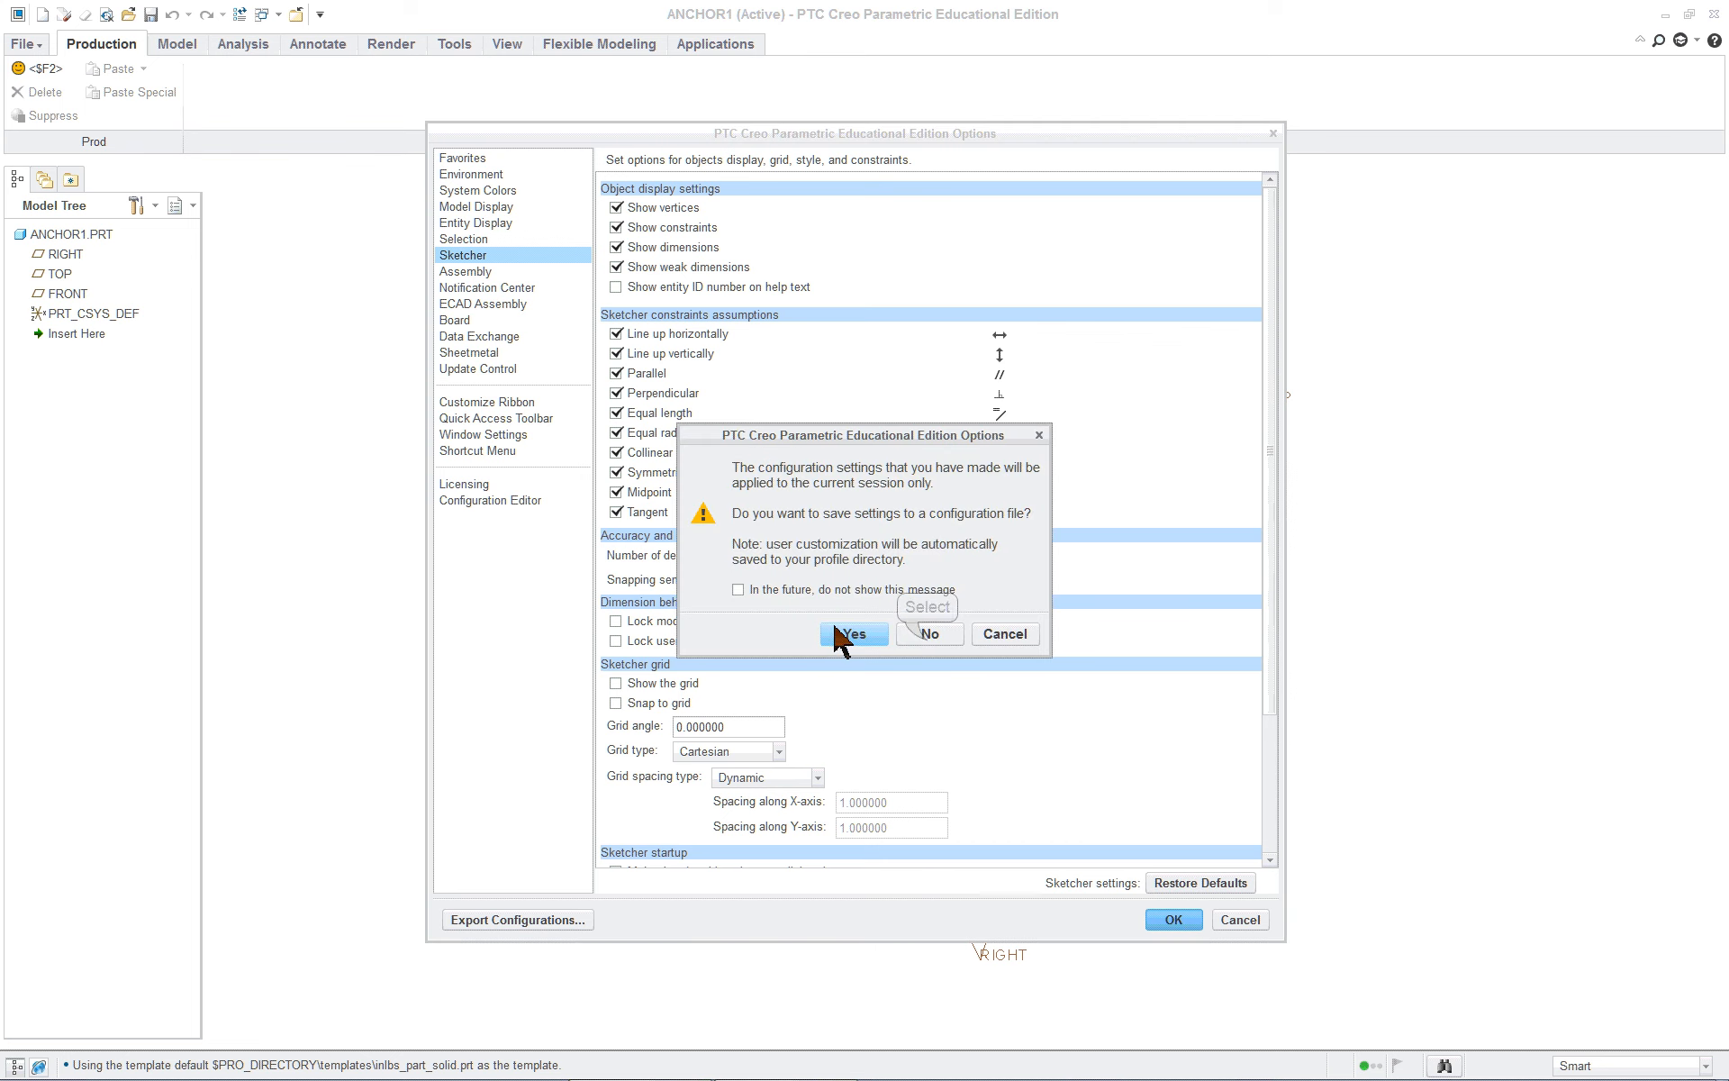
{"action": "left_click", "coordinate": [927, 635]}
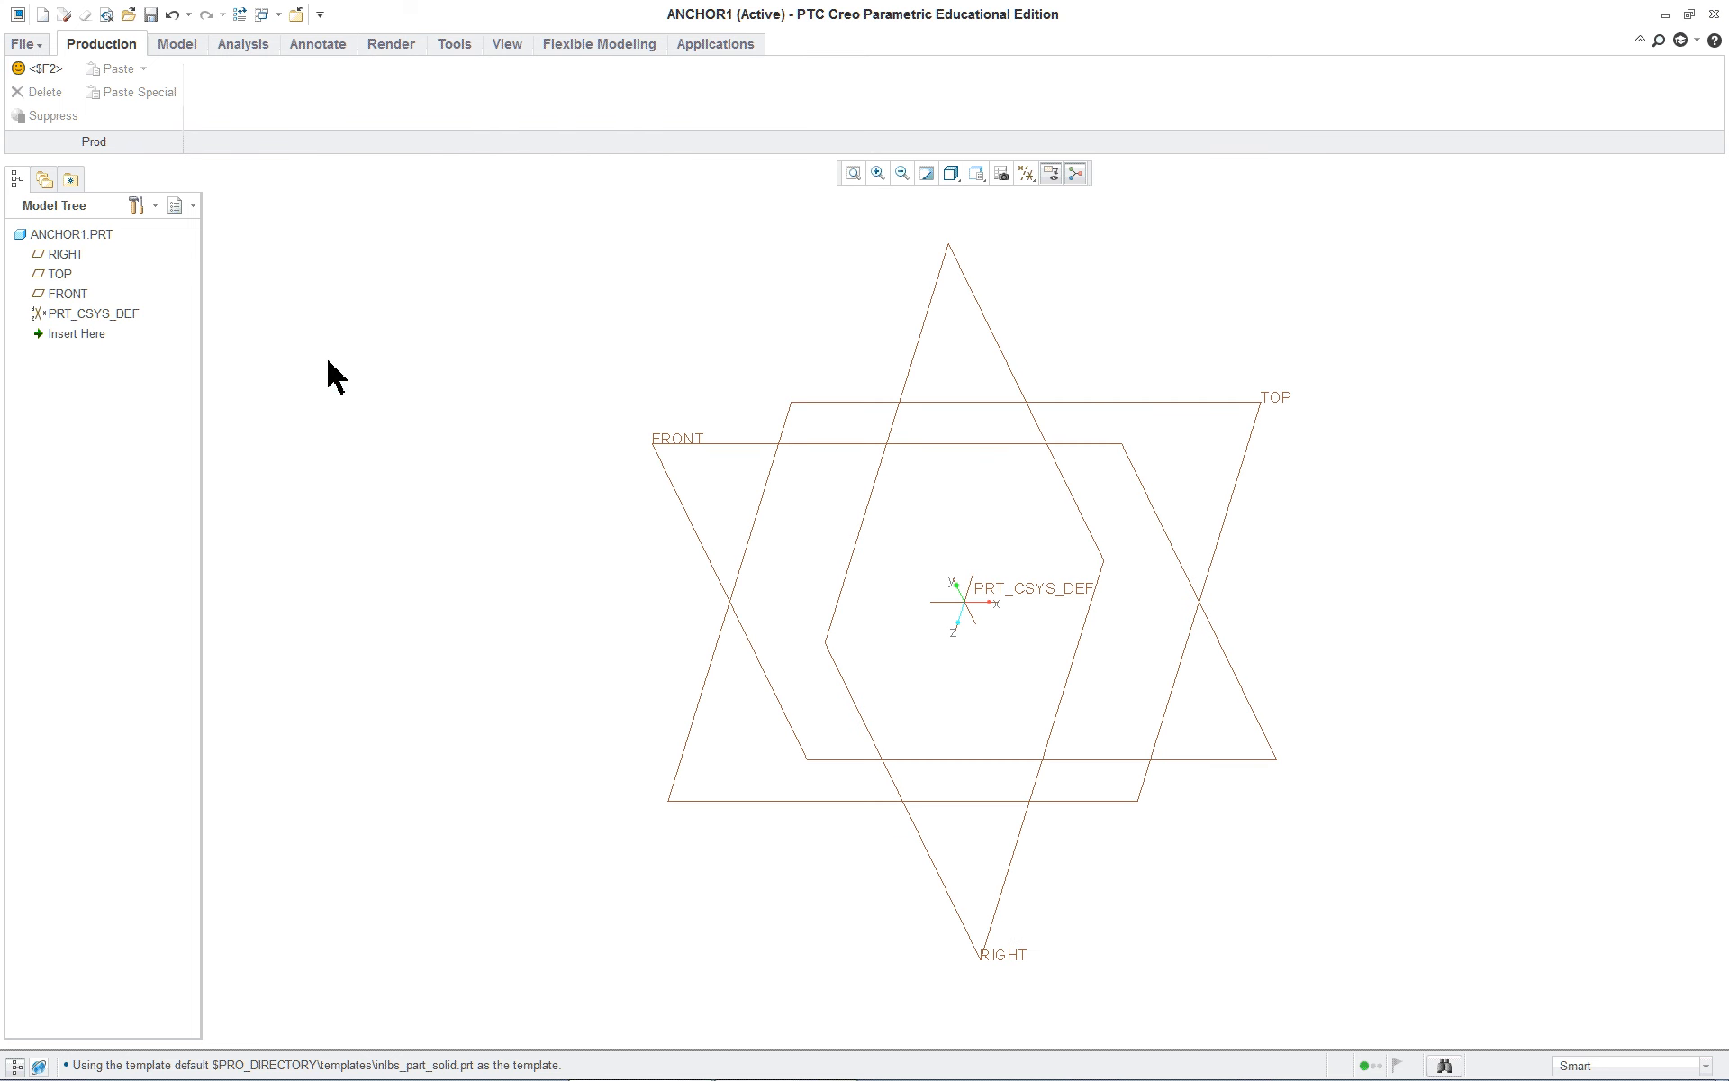
Start an Extrude sketch on the FRONT datum plane and orient the sketch plane parallel to the screen
{"action": "left_click", "coordinate": [729, 447]}
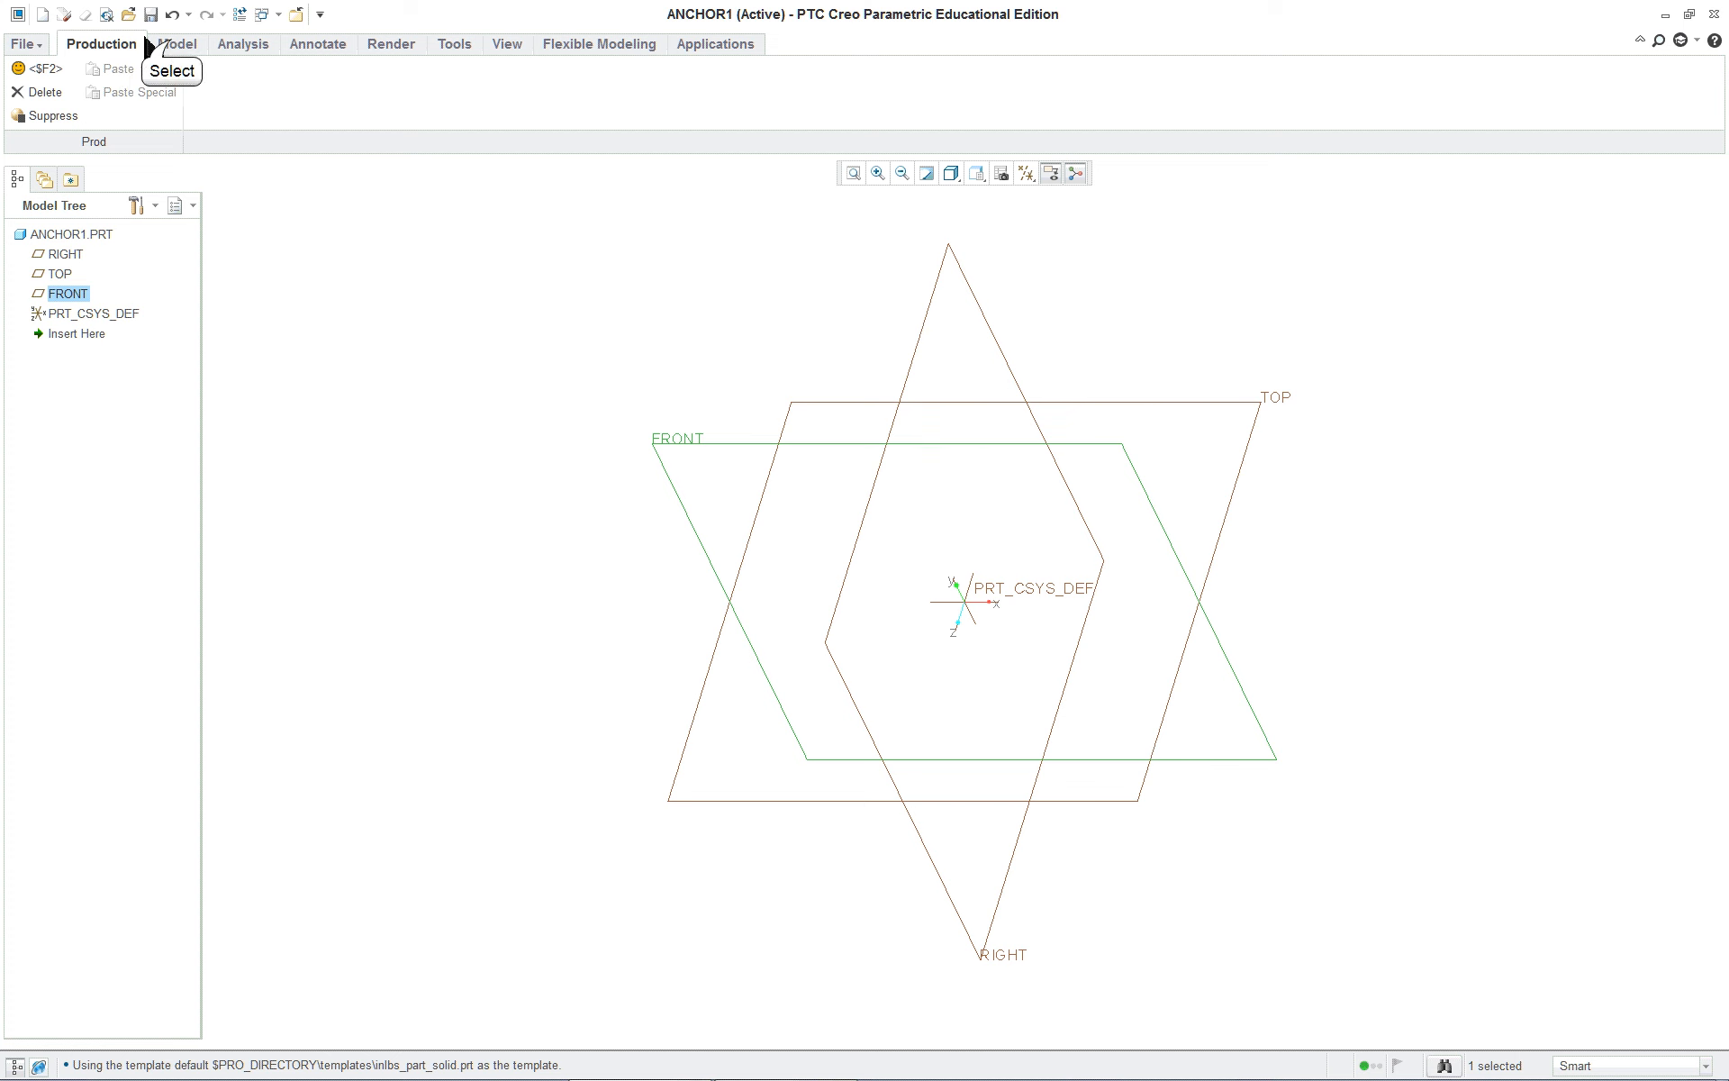
{"action": "left_click", "coordinate": [176, 44]}
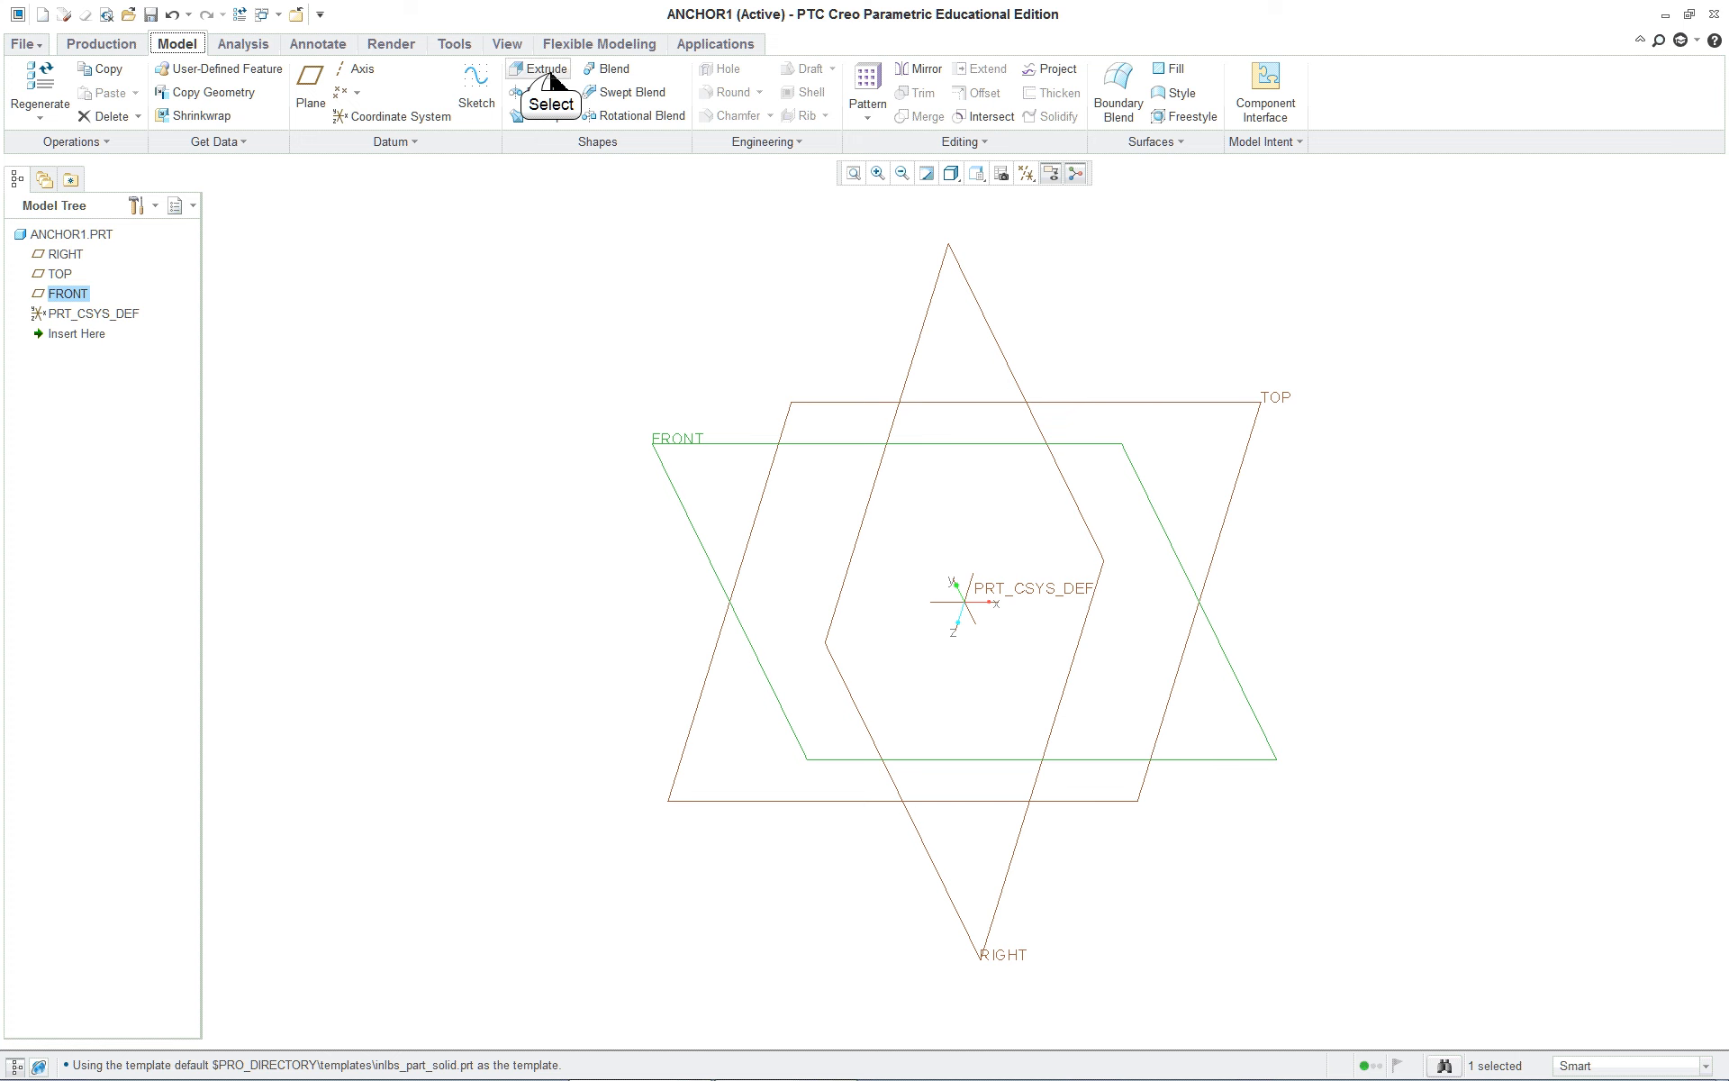
{"action": "left_click", "coordinate": [547, 72]}
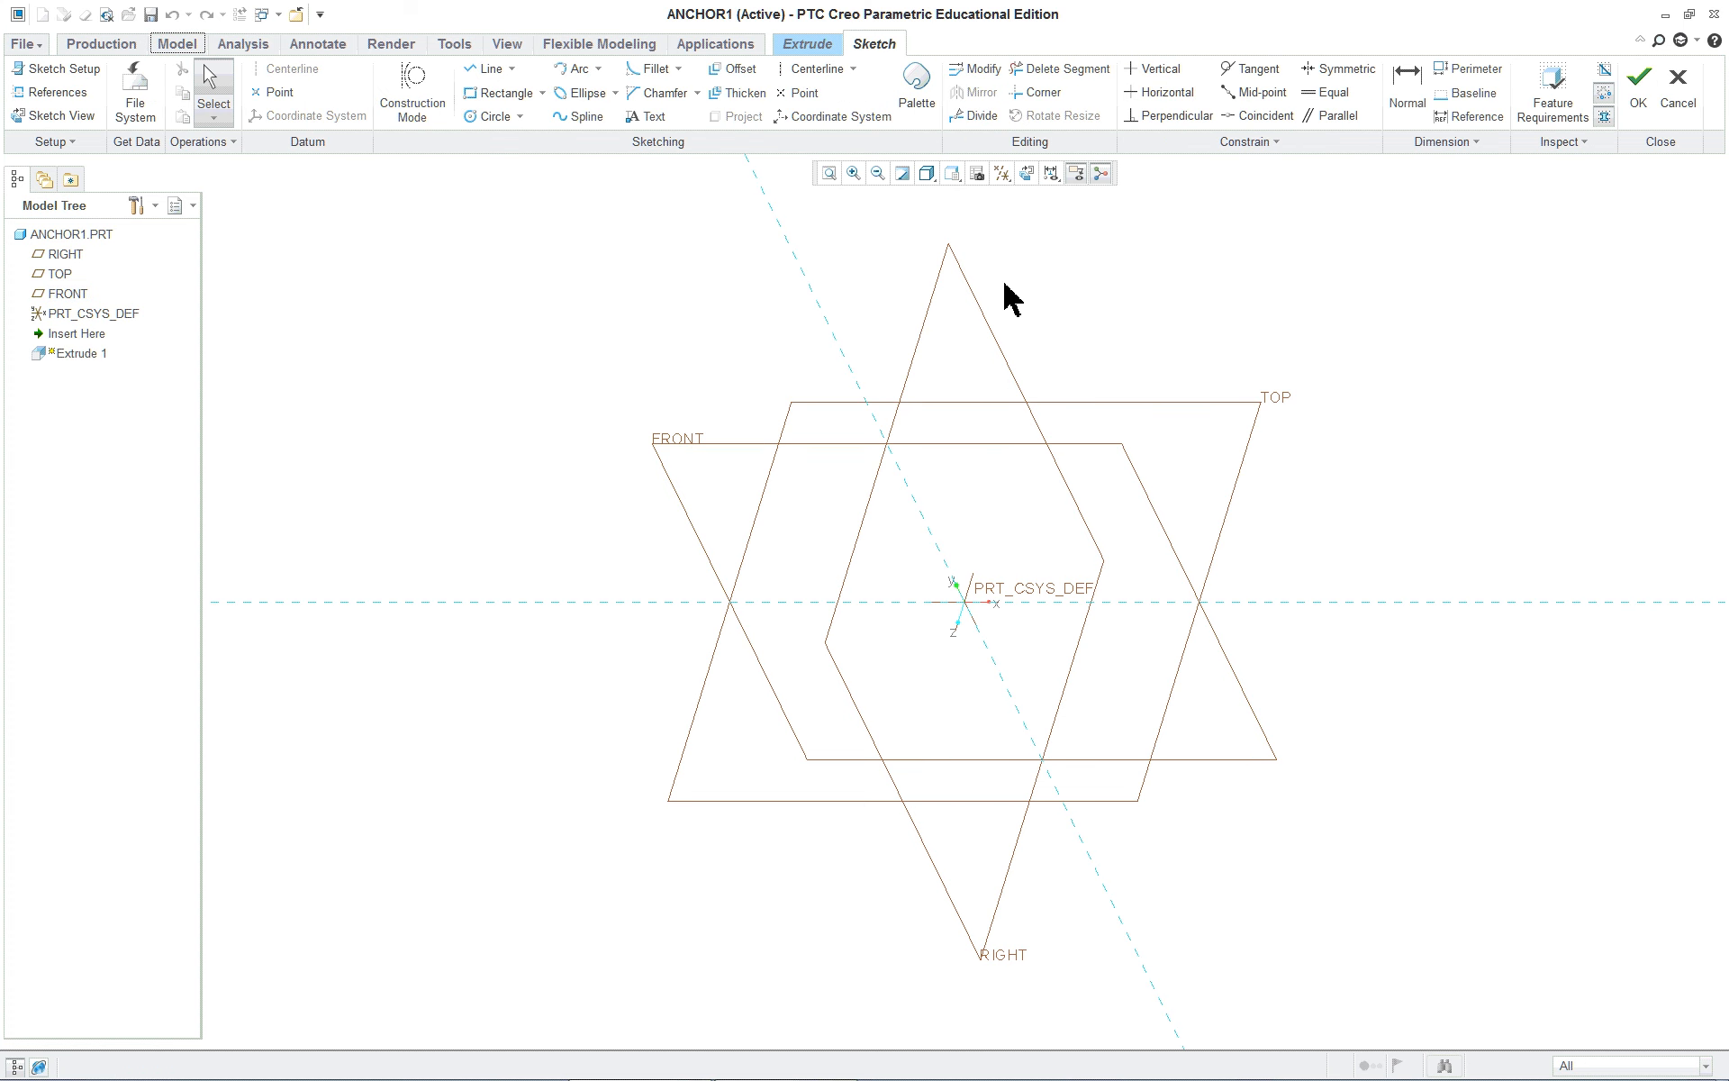
{"action": "left_click", "coordinate": [1028, 174]}
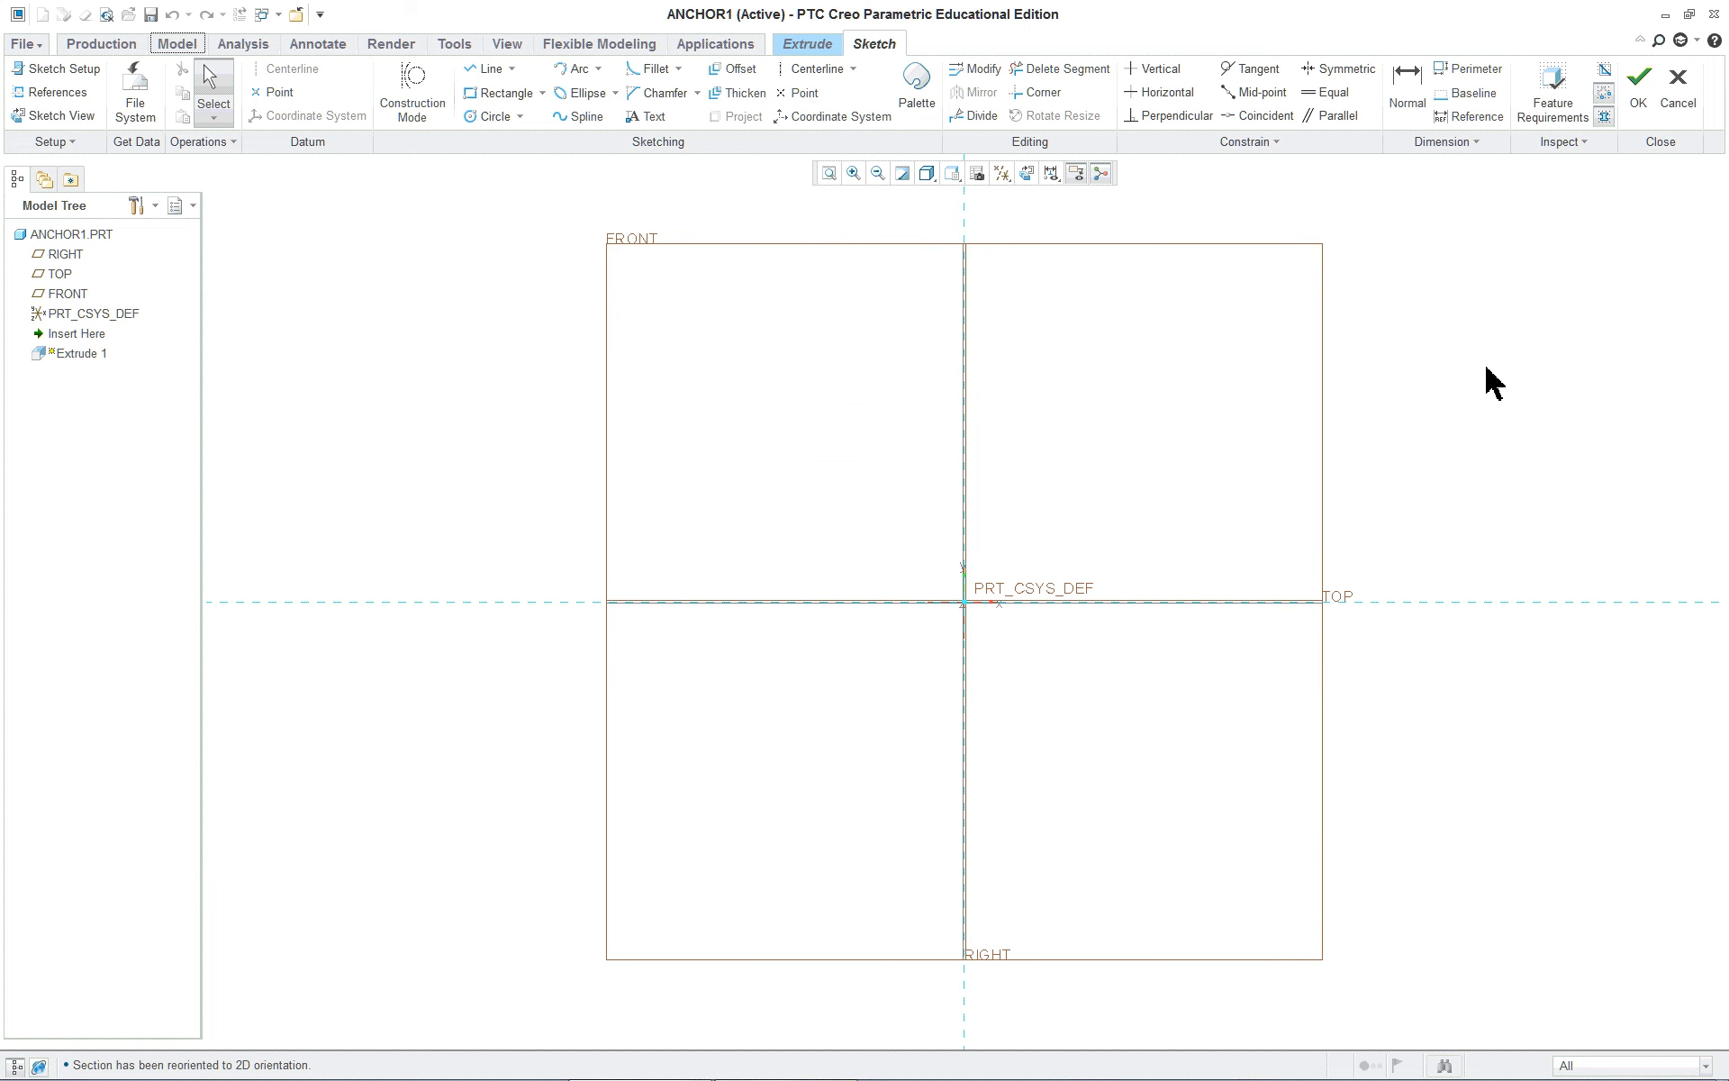
Sketch a closed line-chain profile from the origin, about 463 wide along TOP, with vertical sides about 333 and 141 high and a sloping top
{"action": "scroll", "coordinate": [1475, 424], "scroll_direction": "down", "scroll_amount": 2}
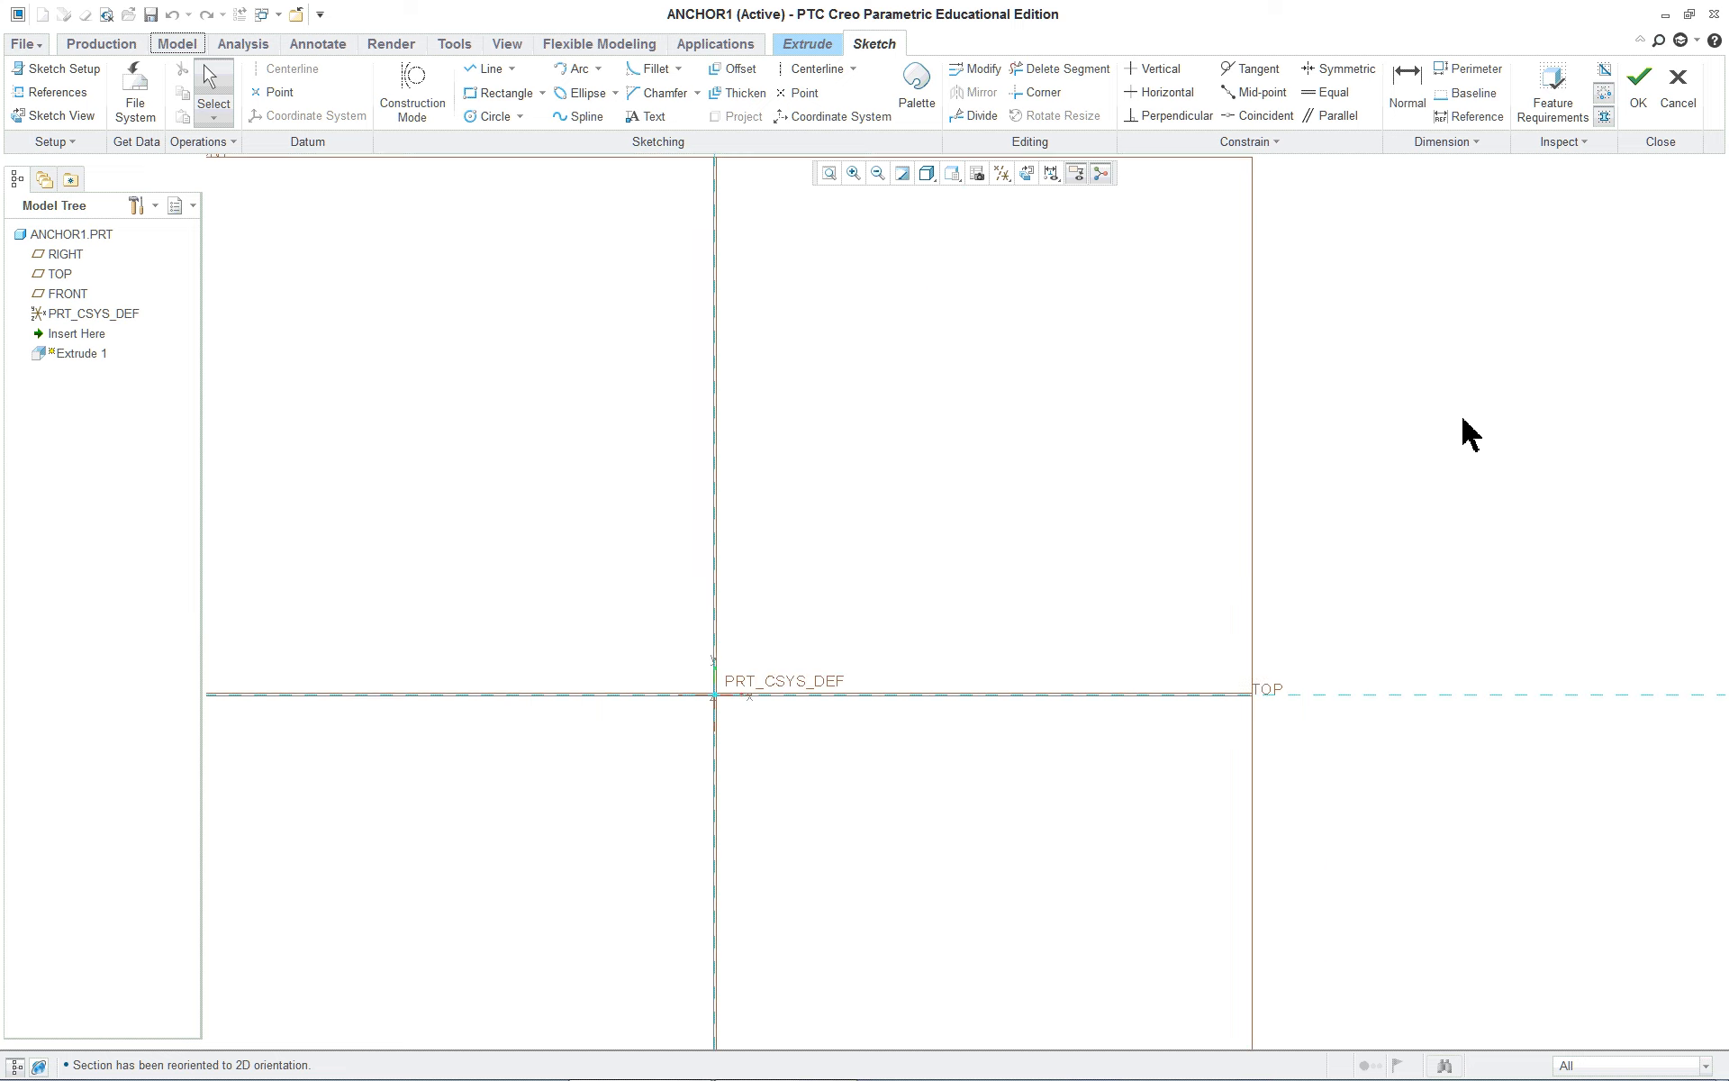
{"action": "scroll", "coordinate": [1471, 435], "scroll_direction": "up", "scroll_amount": 2}
{"action": "mouse_move", "coordinate": [1460, 422]}
{"action": "middle_mouse_down"}
{"action": "mouse_move", "coordinate": [1324, 479]}
{"action": "mouse_move", "coordinate": [952, 535]}
{"action": "middle_mouse_up"}
{"action": "scroll", "coordinate": [977, 494], "scroll_direction": "down", "scroll_amount": 1}
{"action": "scroll", "coordinate": [978, 494], "scroll_direction": "up", "scroll_amount": 2}
{"action": "scroll", "coordinate": [977, 494], "scroll_direction": "down", "scroll_amount": 2}
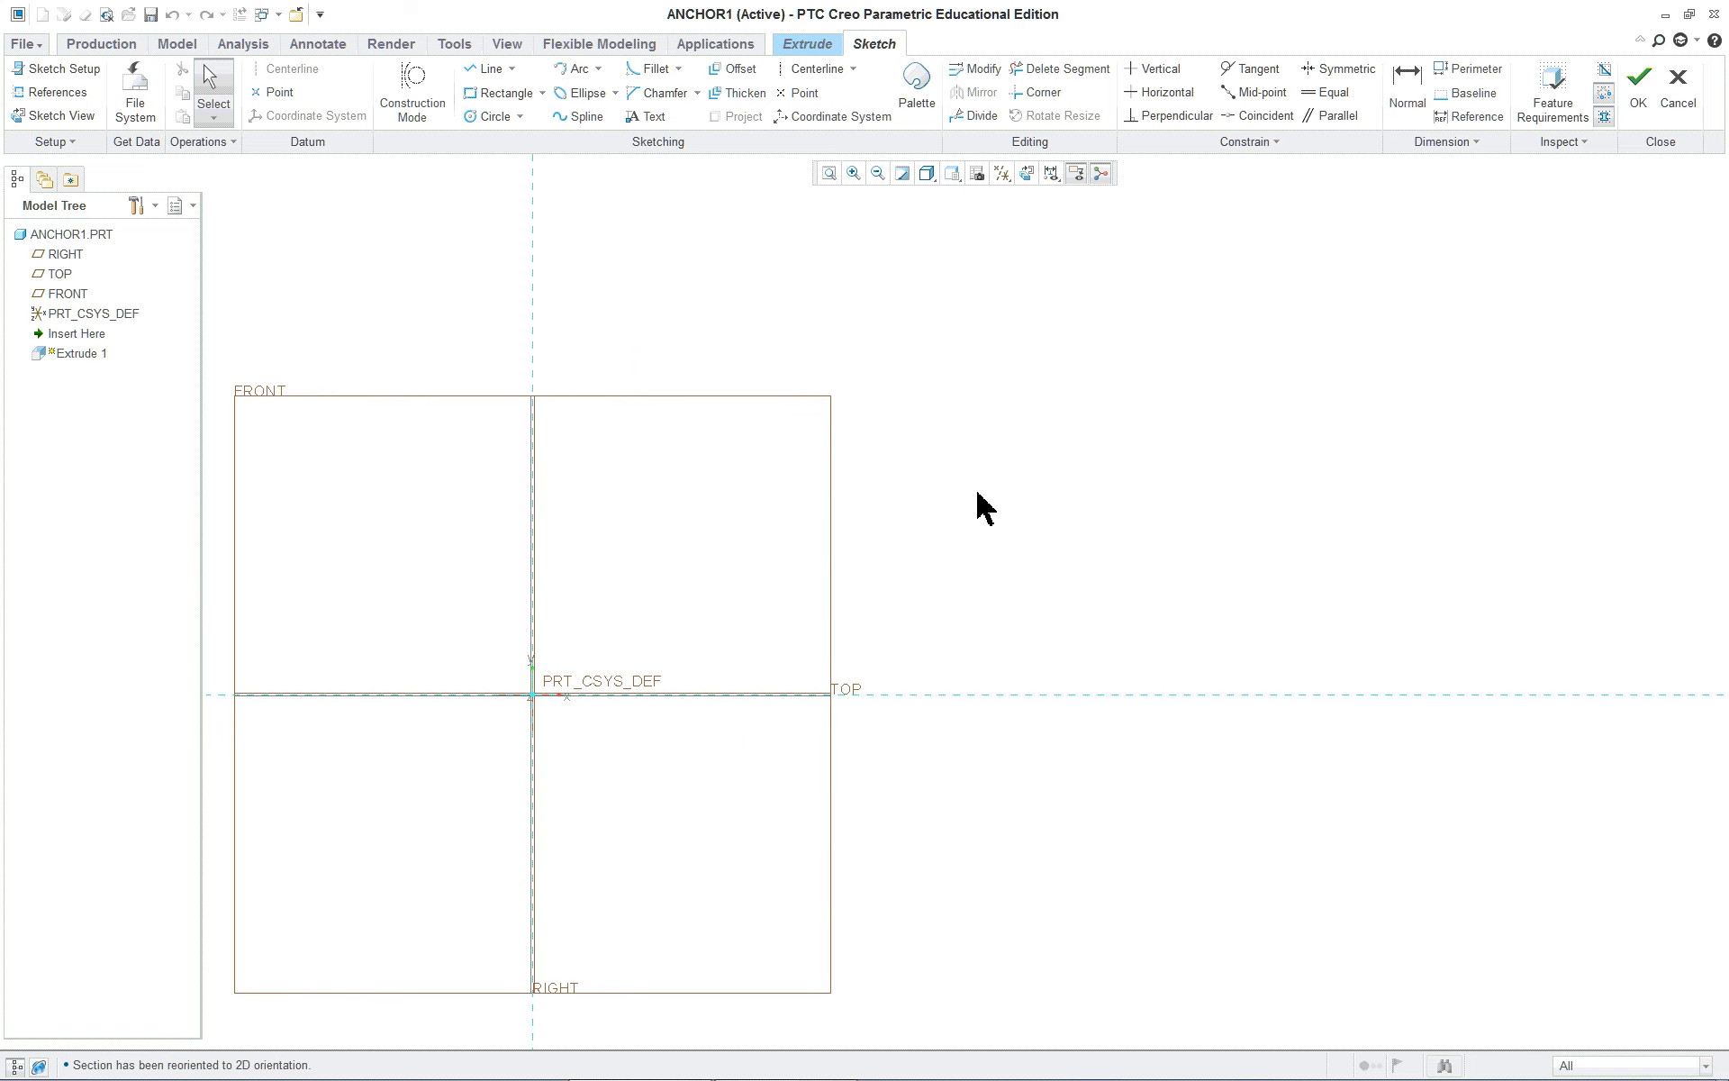
{"action": "scroll", "coordinate": [977, 493], "scroll_direction": "up", "scroll_amount": 1}
{"action": "mouse_move", "coordinate": [1253, 467]}
{"action": "middle_mouse_down"}
{"action": "mouse_move", "coordinate": [1378, 456]}
{"action": "mouse_move", "coordinate": [1232, 466]}
{"action": "mouse_move", "coordinate": [1273, 441]}
{"action": "middle_mouse_up"}
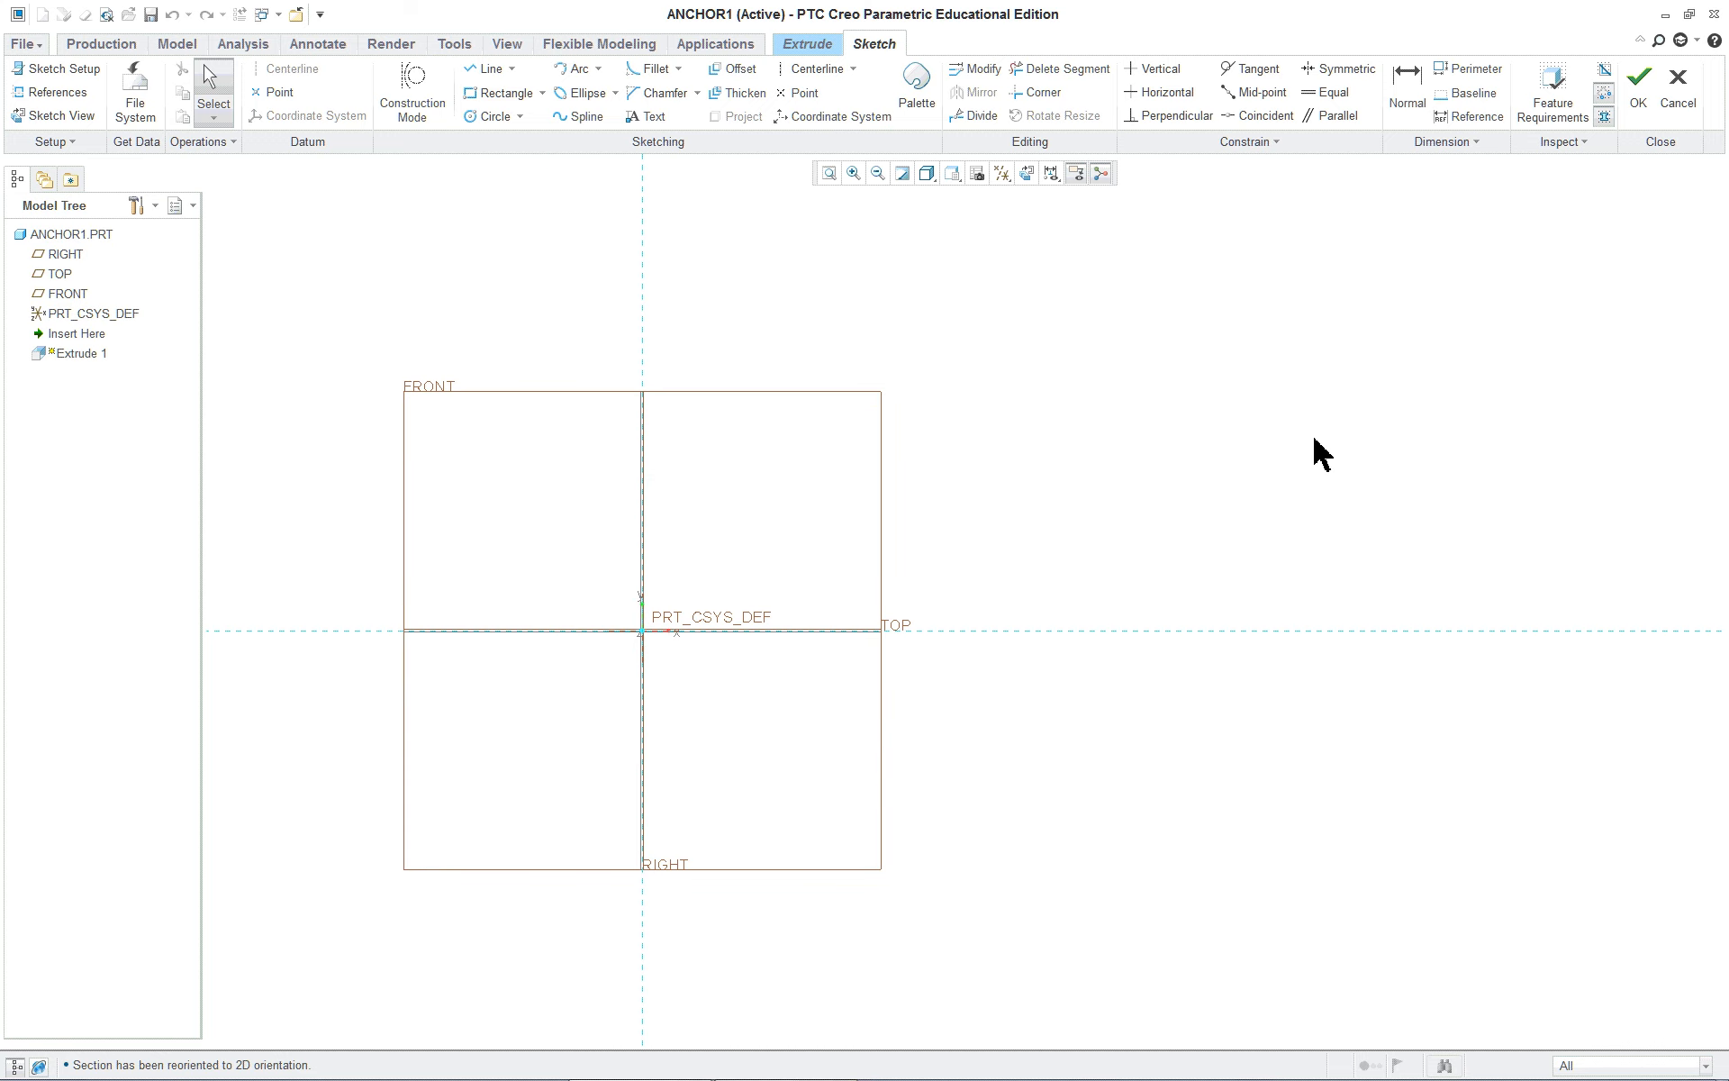
{"action": "mouse_move", "coordinate": [1097, 490]}
{"action": "middle_mouse_down"}
{"action": "mouse_move", "coordinate": [999, 513]}
{"action": "mouse_move", "coordinate": [1131, 498]}
{"action": "mouse_move", "coordinate": [1078, 517]}
{"action": "mouse_move", "coordinate": [1095, 515]}
{"action": "middle_mouse_up"}
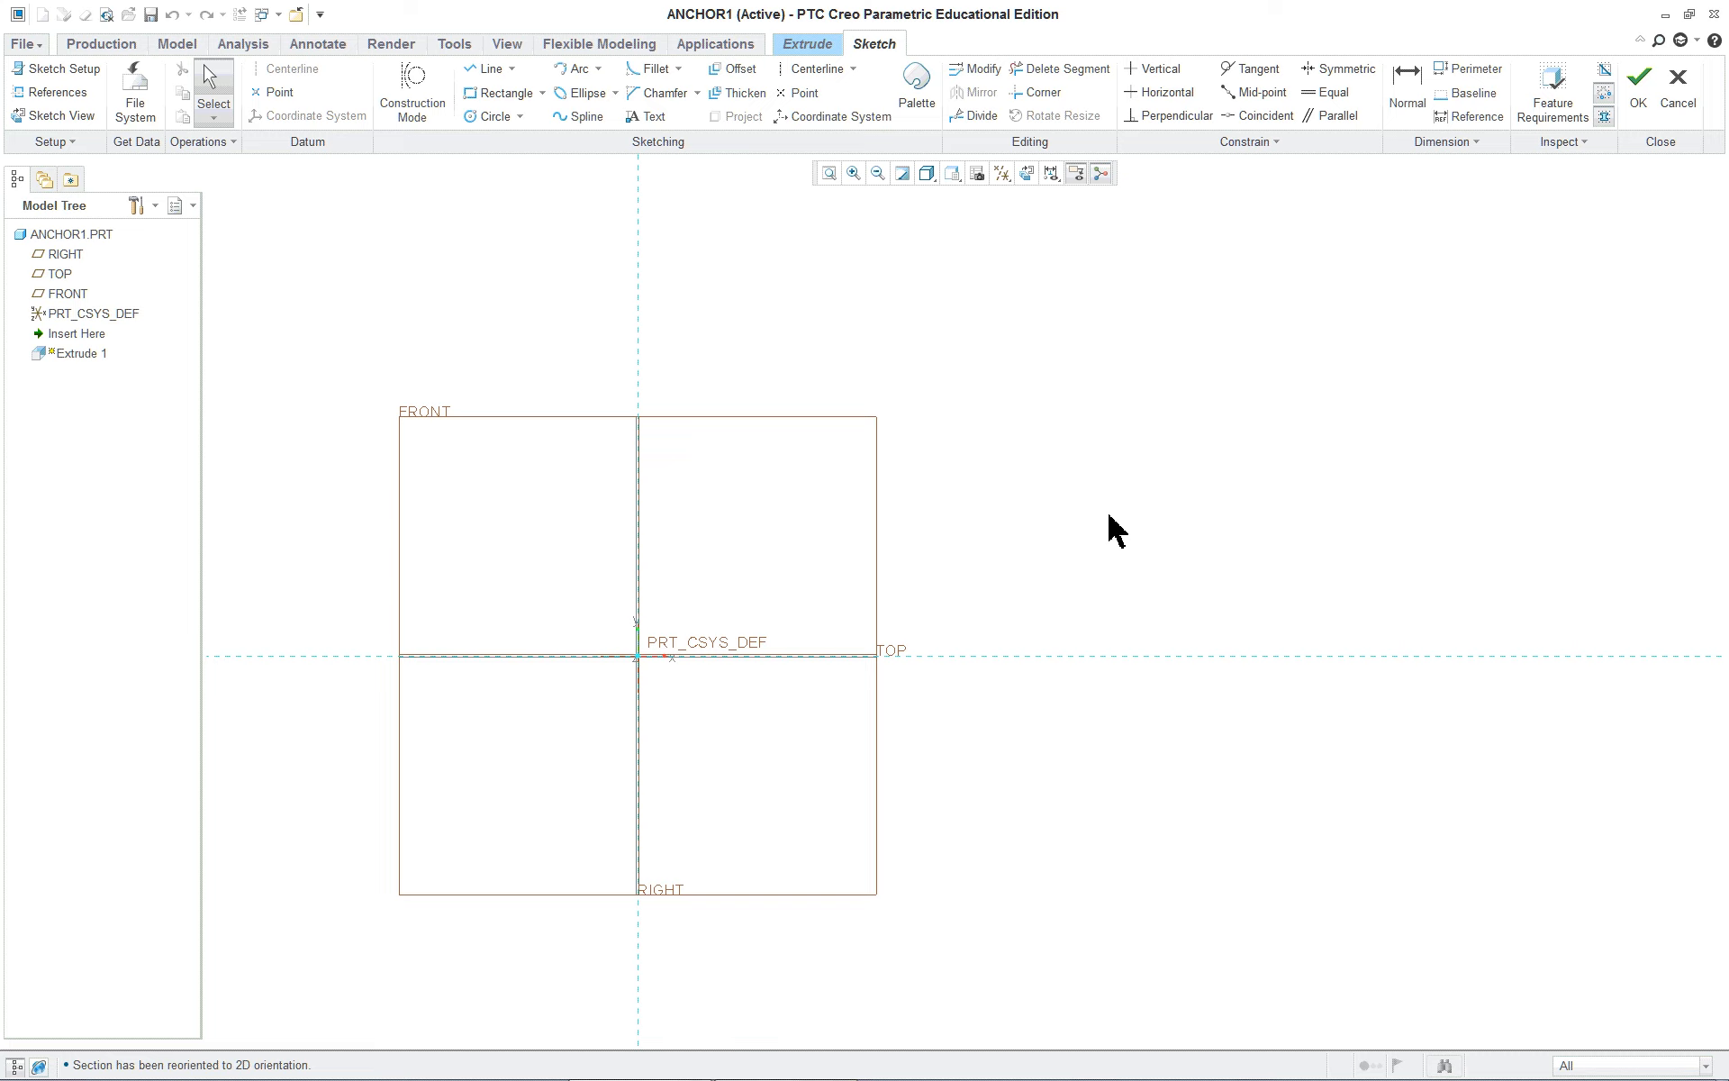
{"action": "mouse_move", "coordinate": [1220, 500]}
{"action": "middle_mouse_down"}
{"action": "mouse_move", "coordinate": [1050, 549]}
{"action": "mouse_move", "coordinate": [1251, 510]}
{"action": "mouse_move", "coordinate": [1166, 494]}
{"action": "middle_mouse_up"}
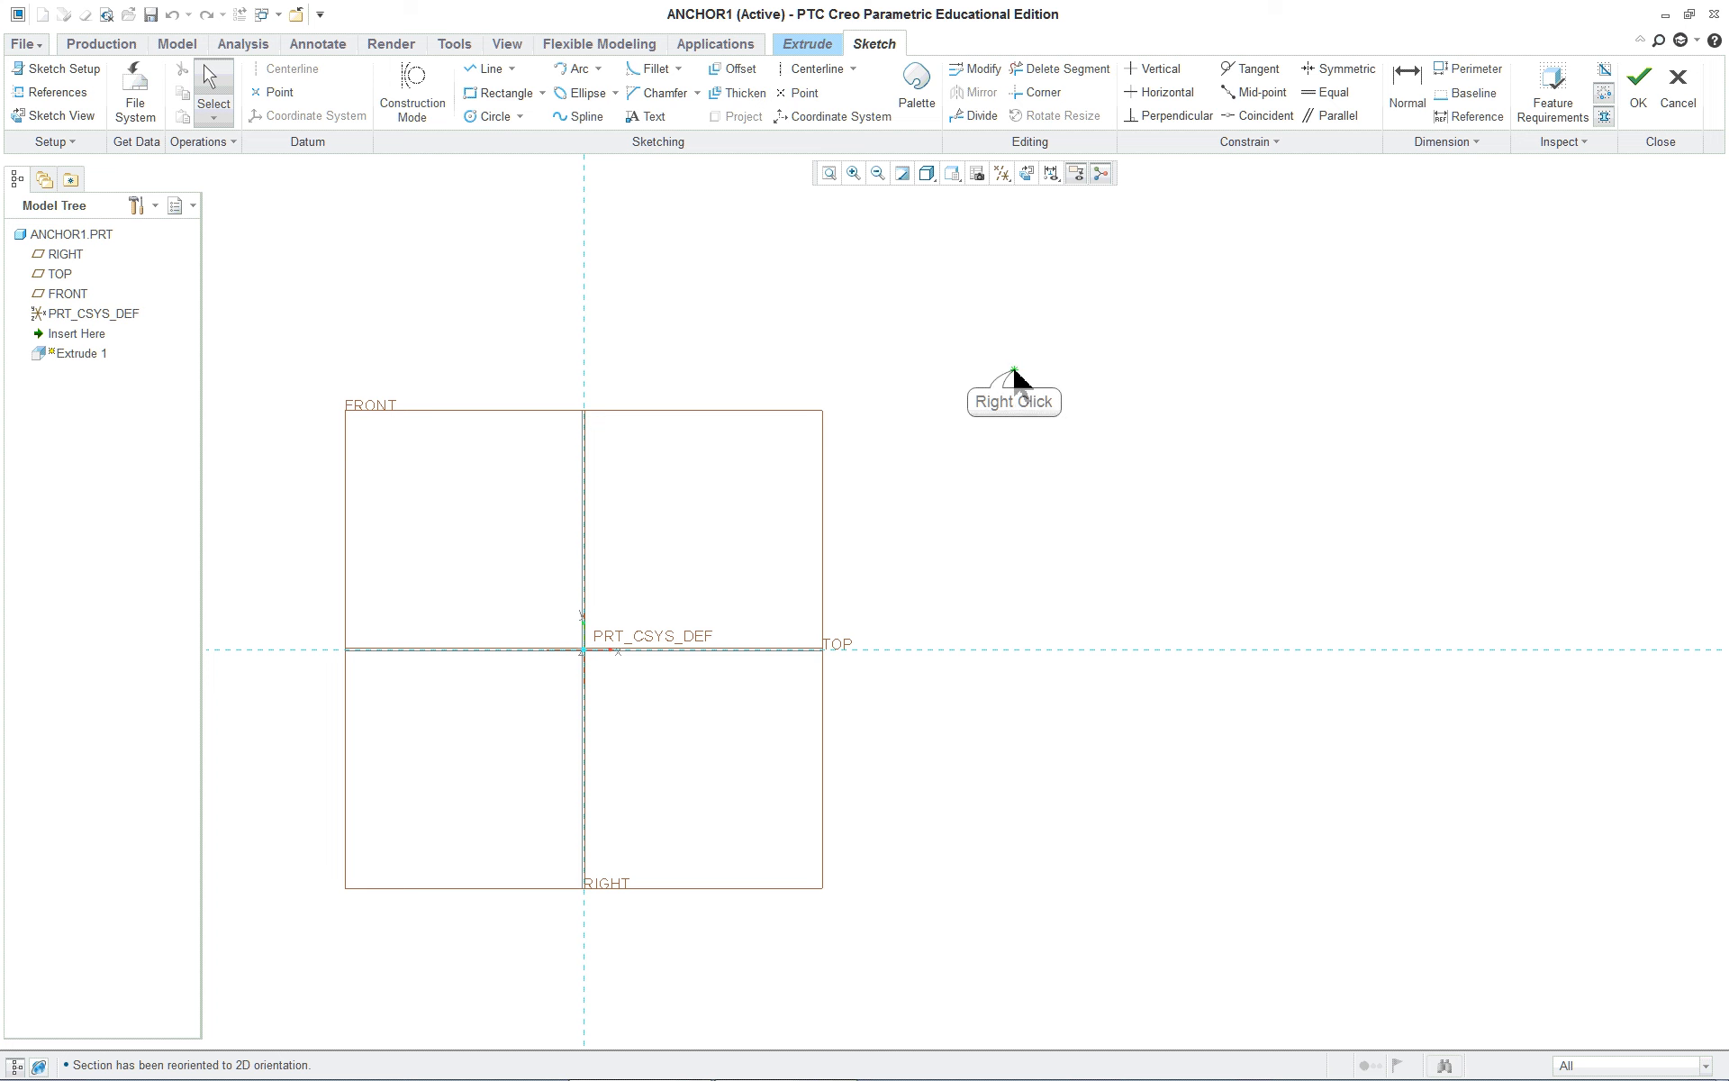
{"action": "right_click", "coordinate": [991, 439]}
{"action": "left_click", "coordinate": [1074, 438]}
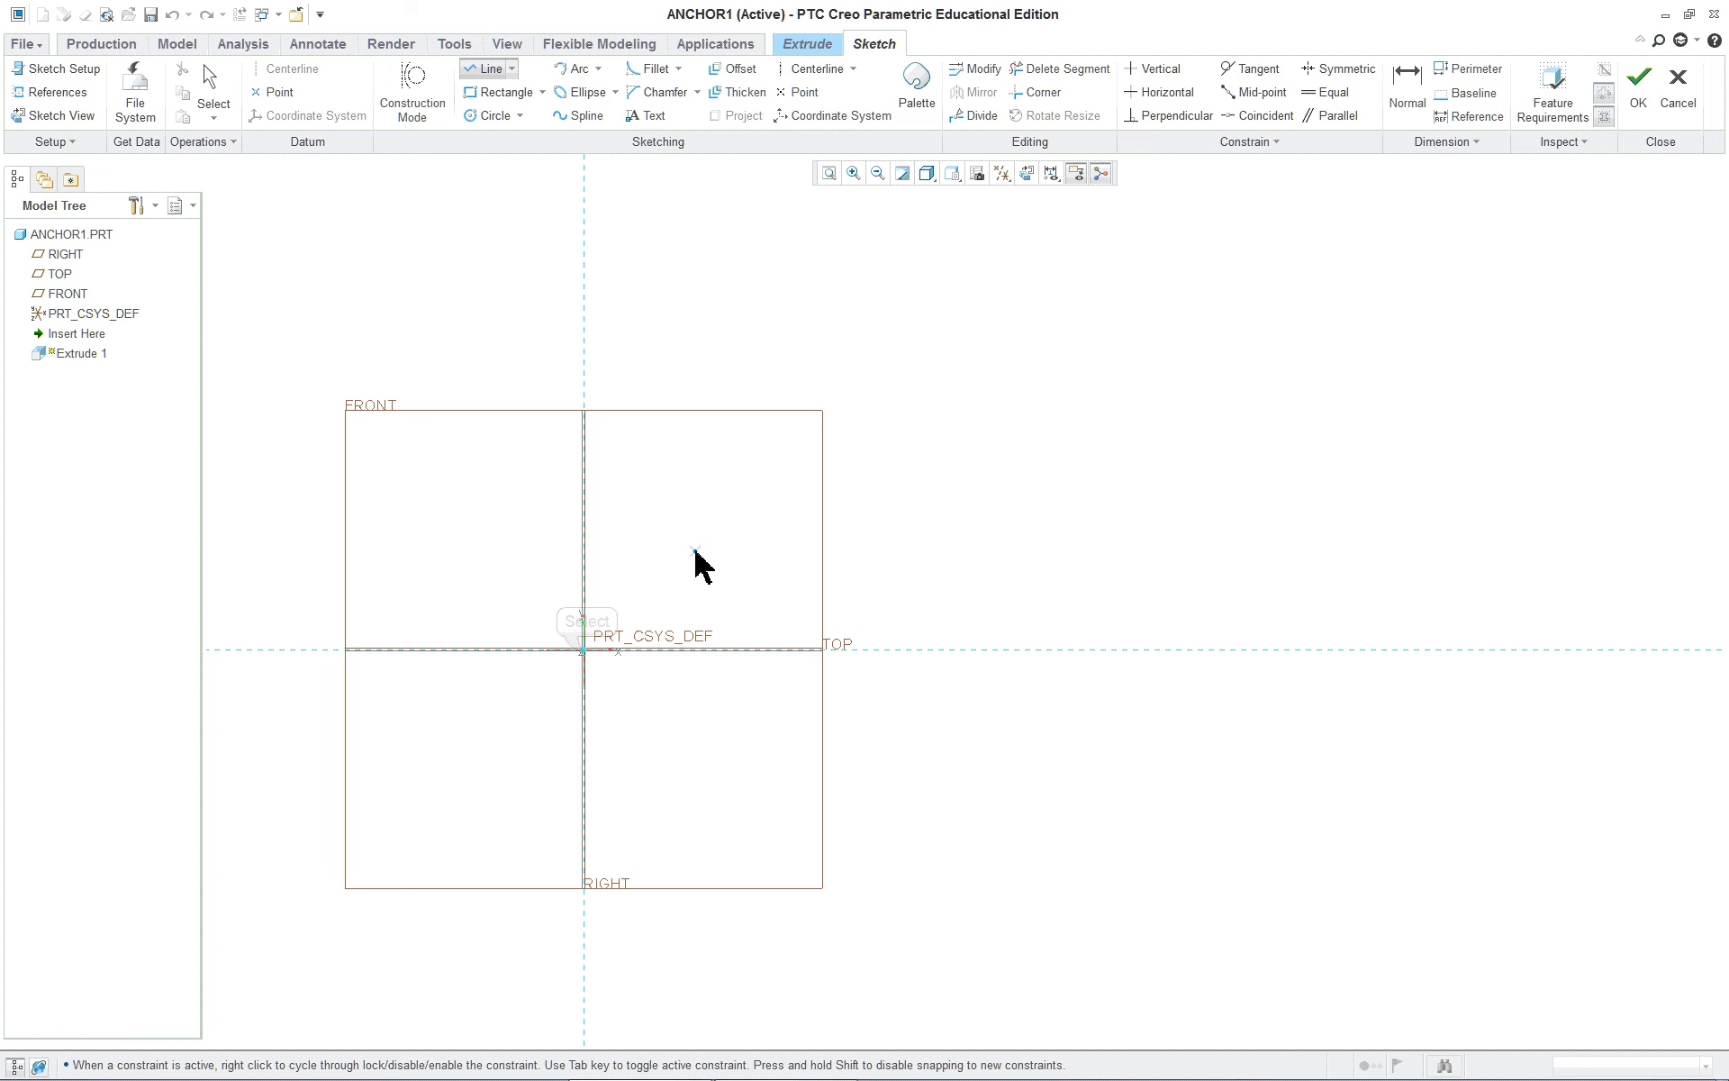
{"action": "left_click", "coordinate": [584, 649]}
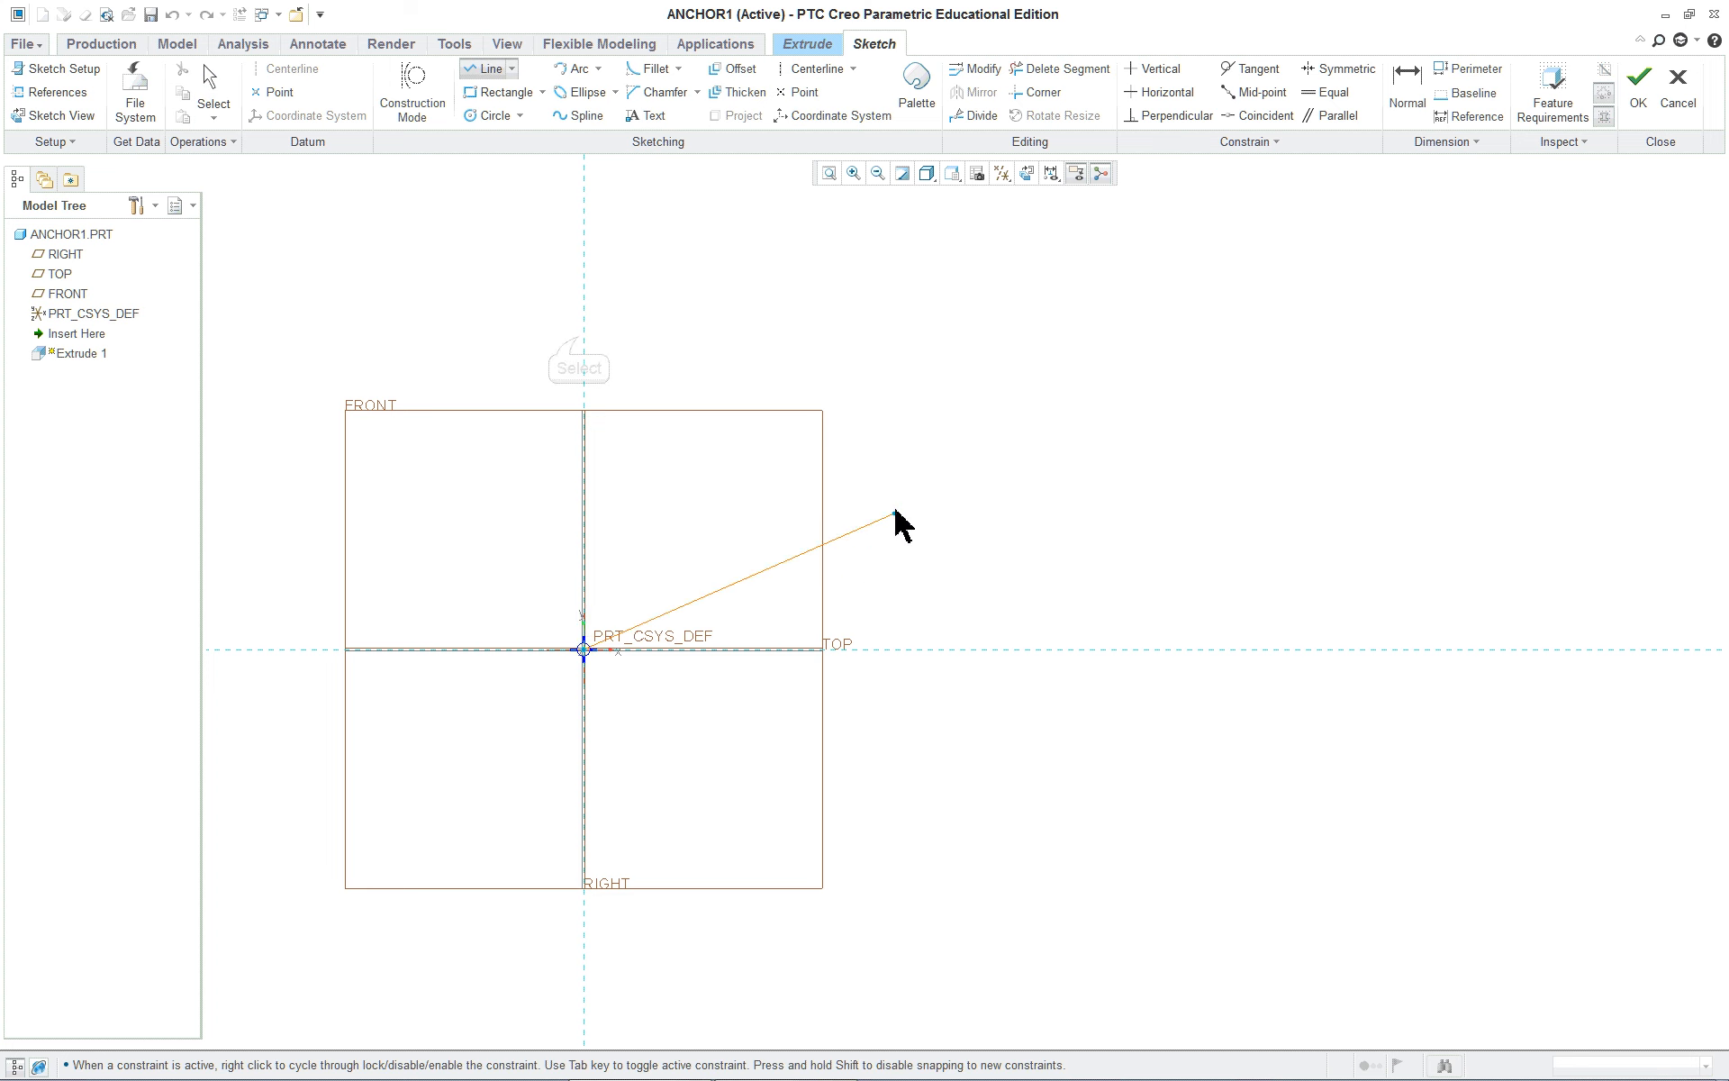
{"action": "left_click", "coordinate": [584, 338]}
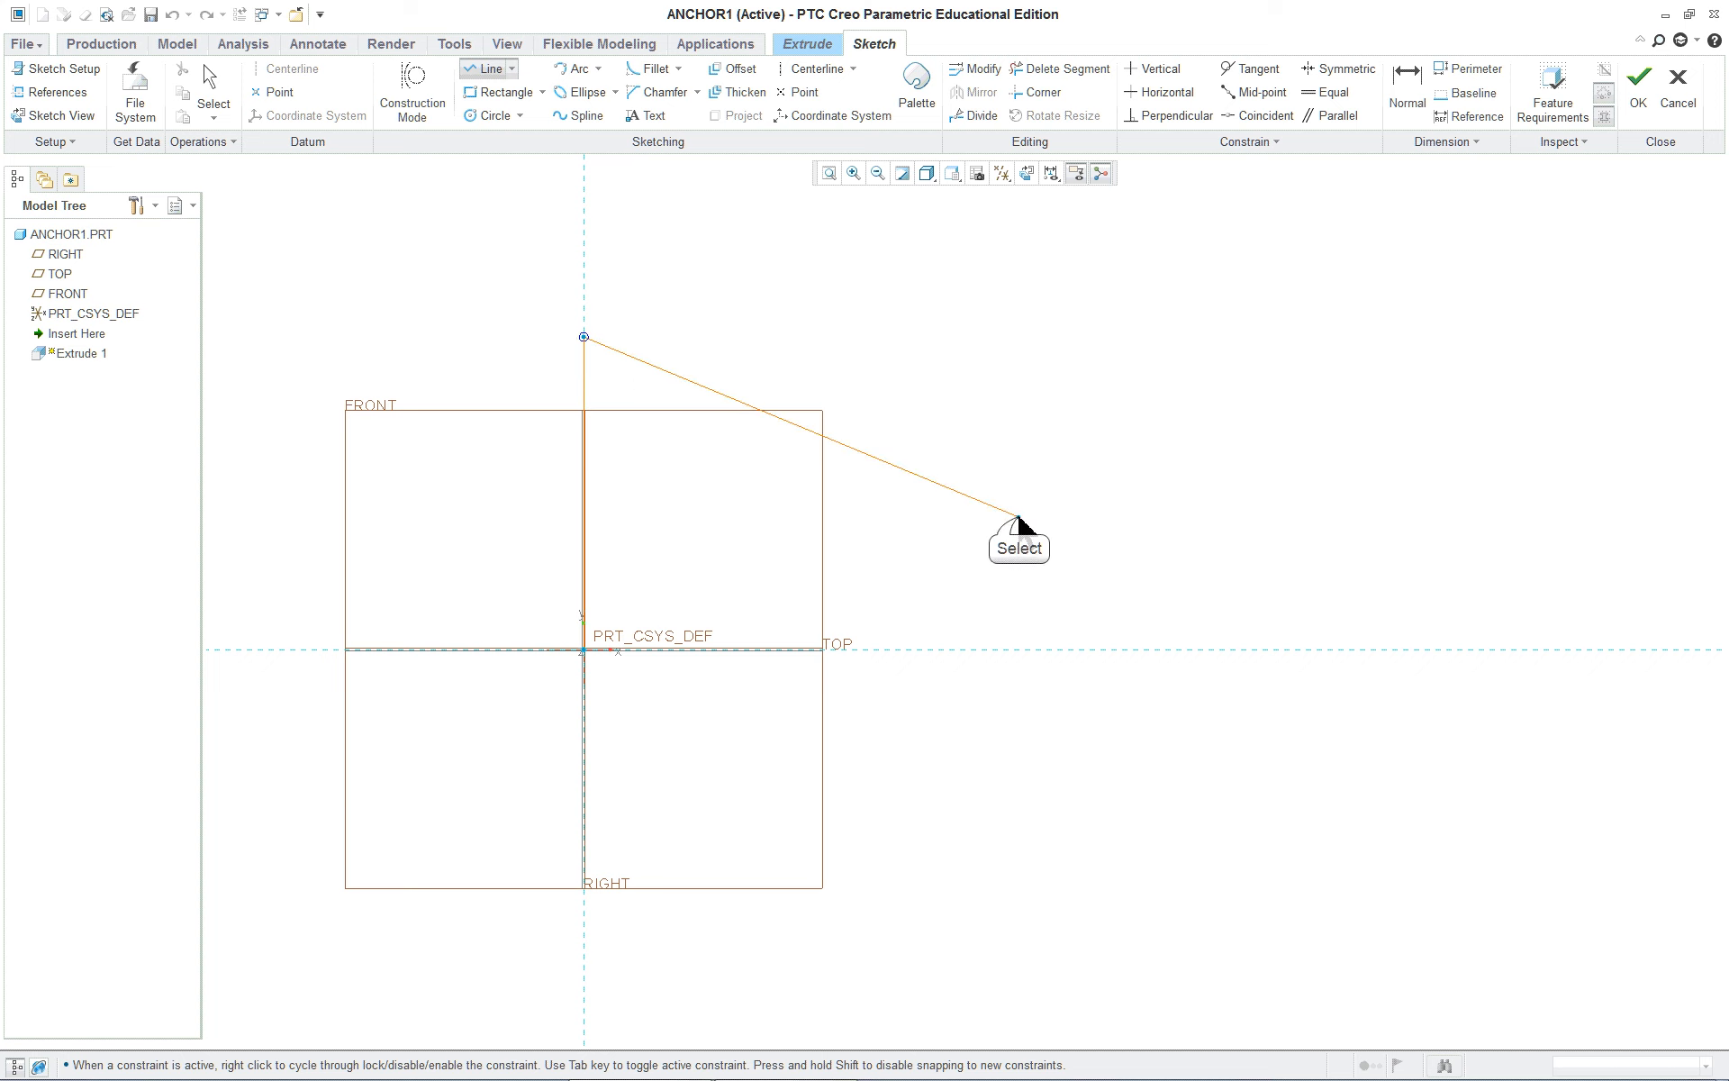
{"action": "left_click", "coordinate": [1019, 517]}
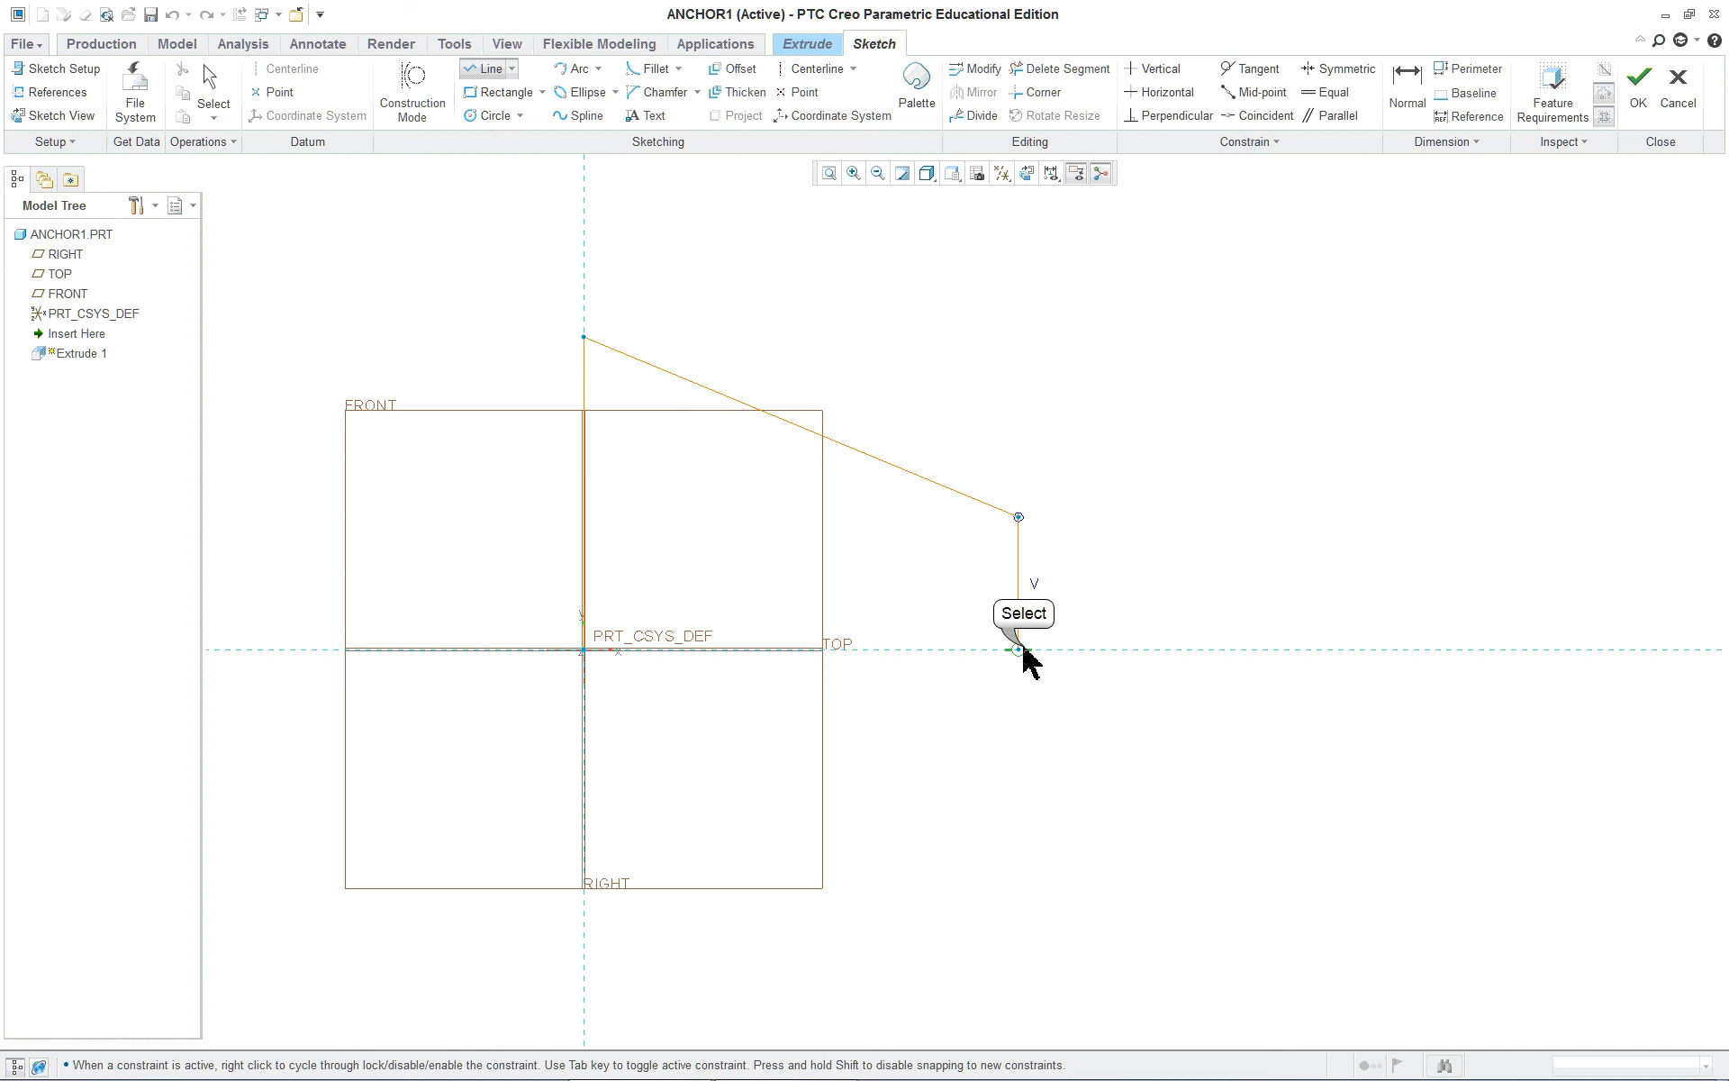
{"action": "left_click", "coordinate": [1019, 650]}
{"action": "left_click", "coordinate": [583, 649]}
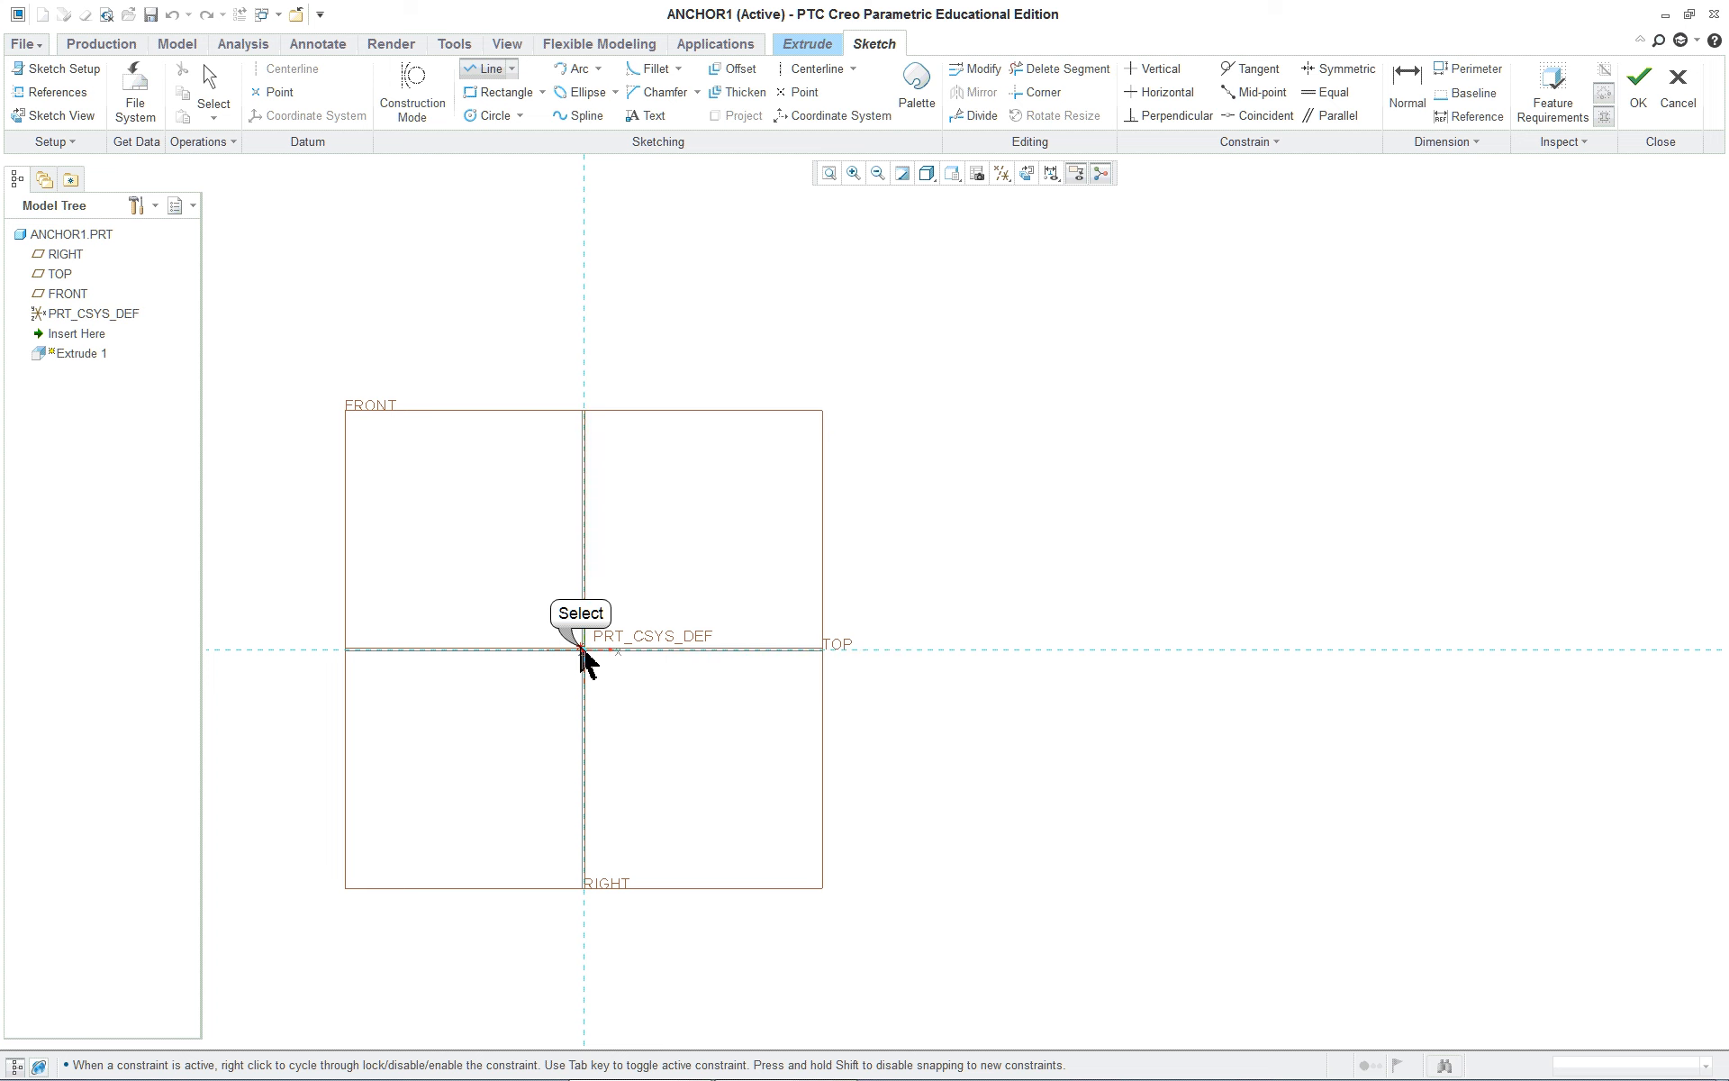
{"action": "middle_click", "coordinate": [674, 560]}
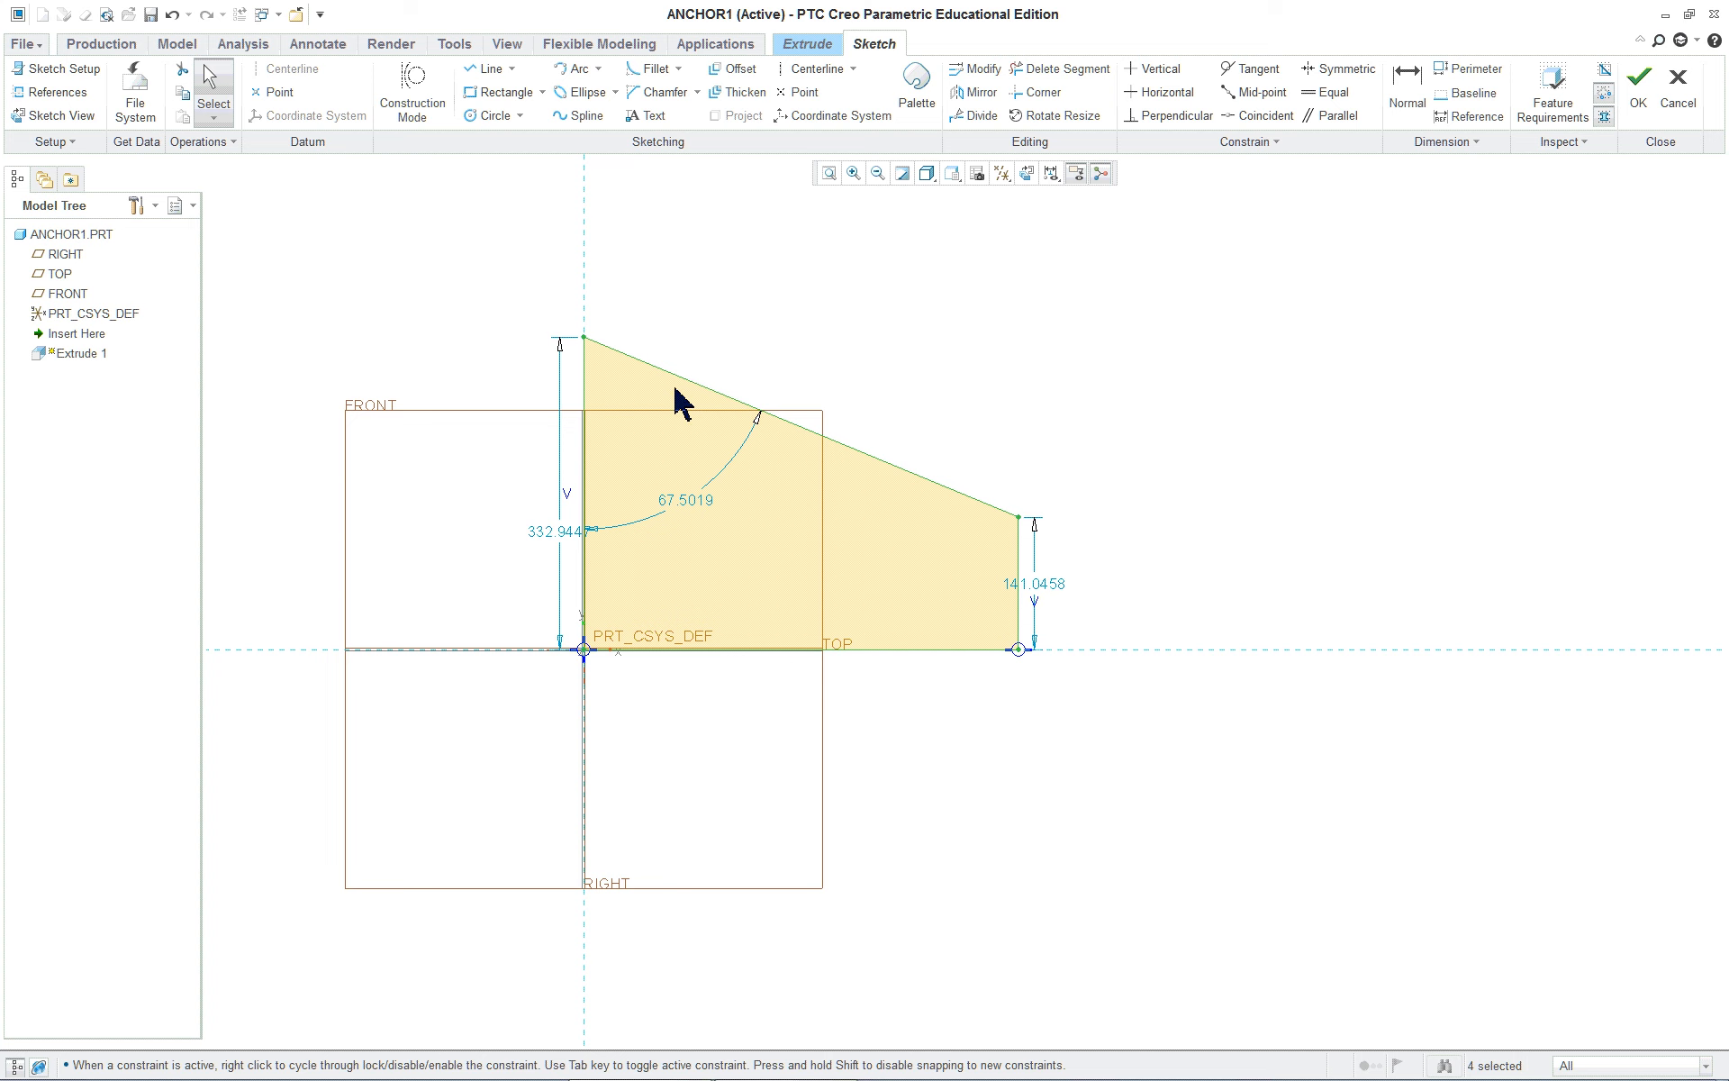
Consult the Figure 5.4 anchor front view in the lesson PDF in Adobe Acrobat, and fillet the profile's highest corner to about 71 radius
{"action": "key", "text": "alt+Tab"}
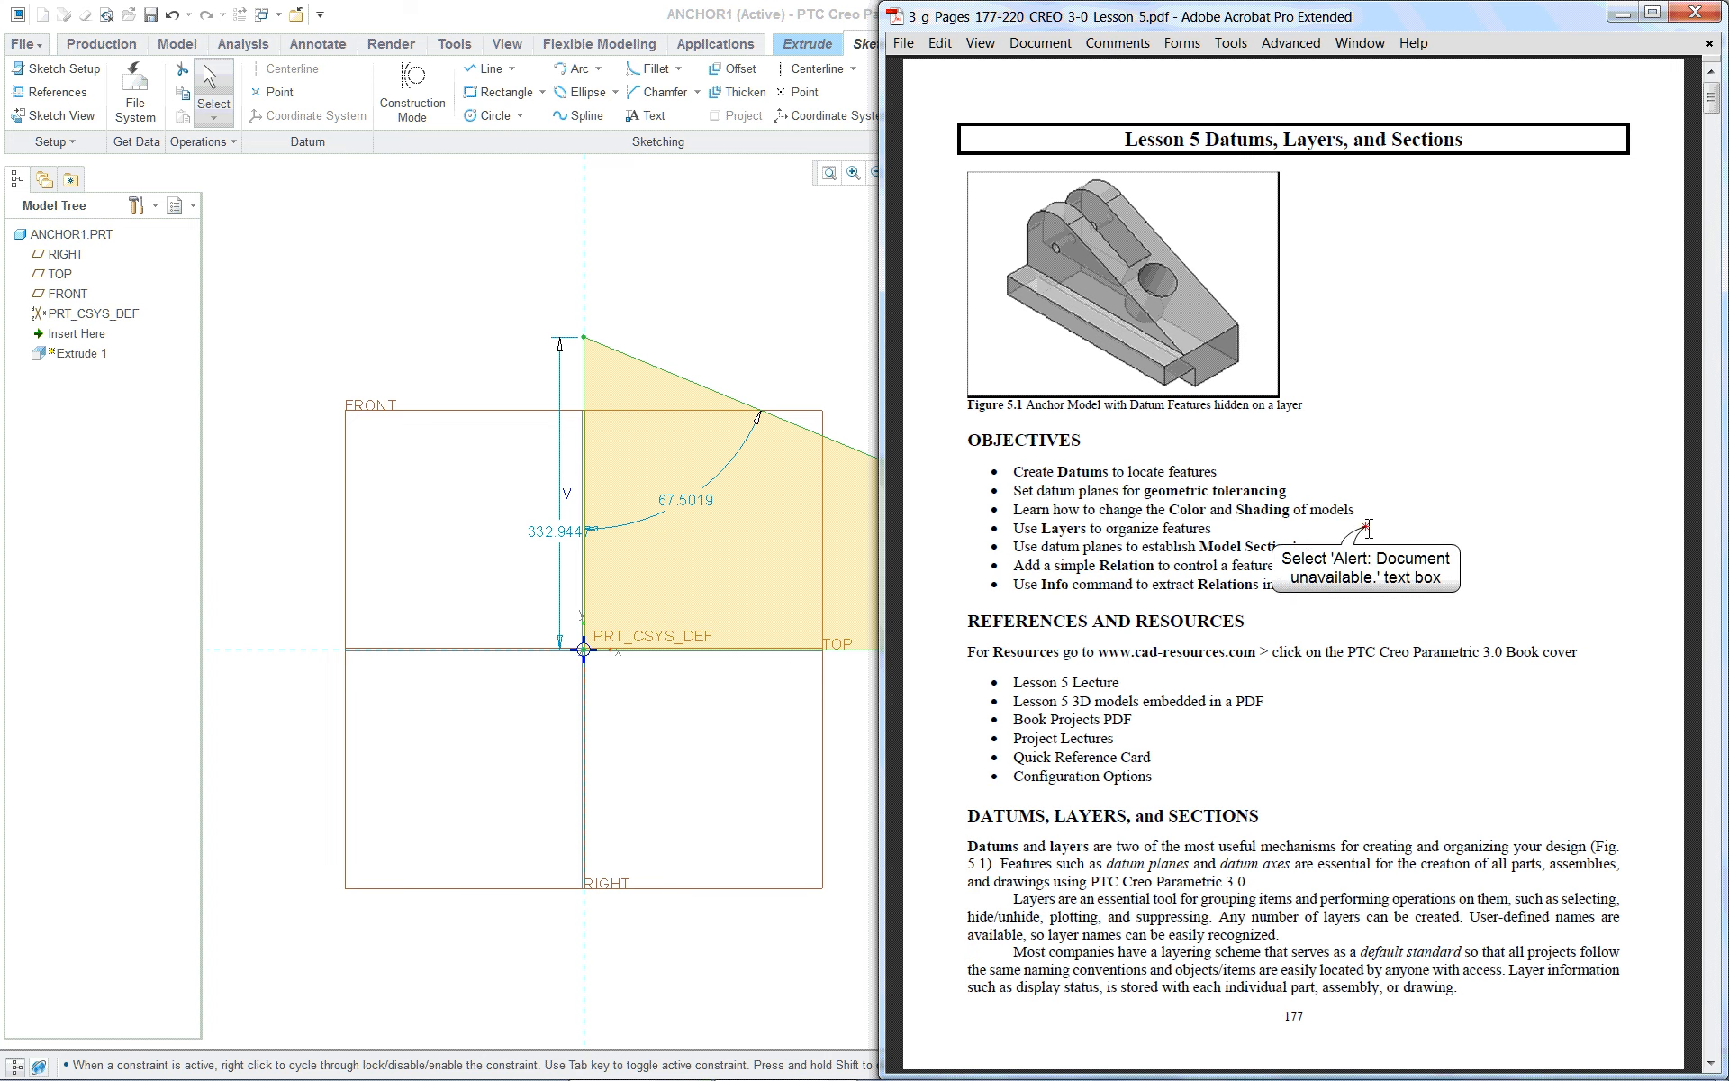
{"action": "scroll", "coordinate": [1367, 532], "scroll_direction": "down", "scroll_amount": 3}
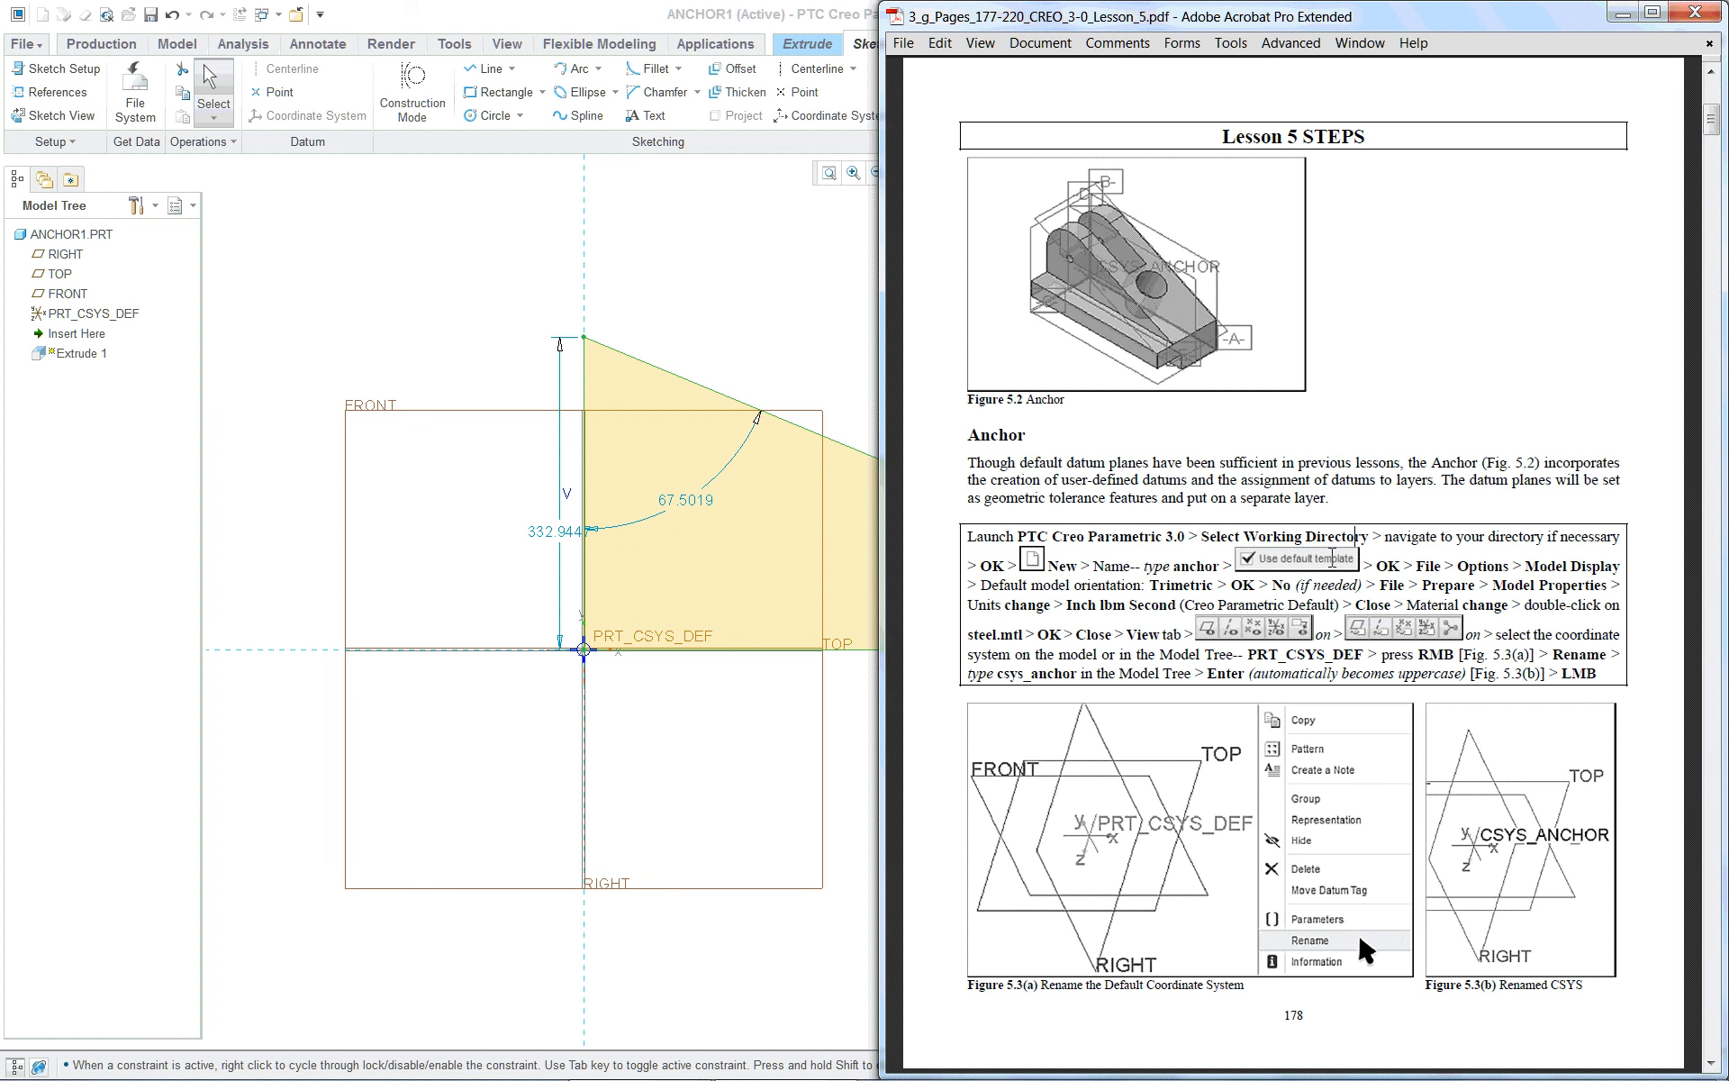
{"action": "scroll", "coordinate": [1332, 558], "scroll_direction": "down", "scroll_amount": 3}
{"action": "scroll", "coordinate": [1290, 573], "scroll_direction": "down", "scroll_amount": 3}
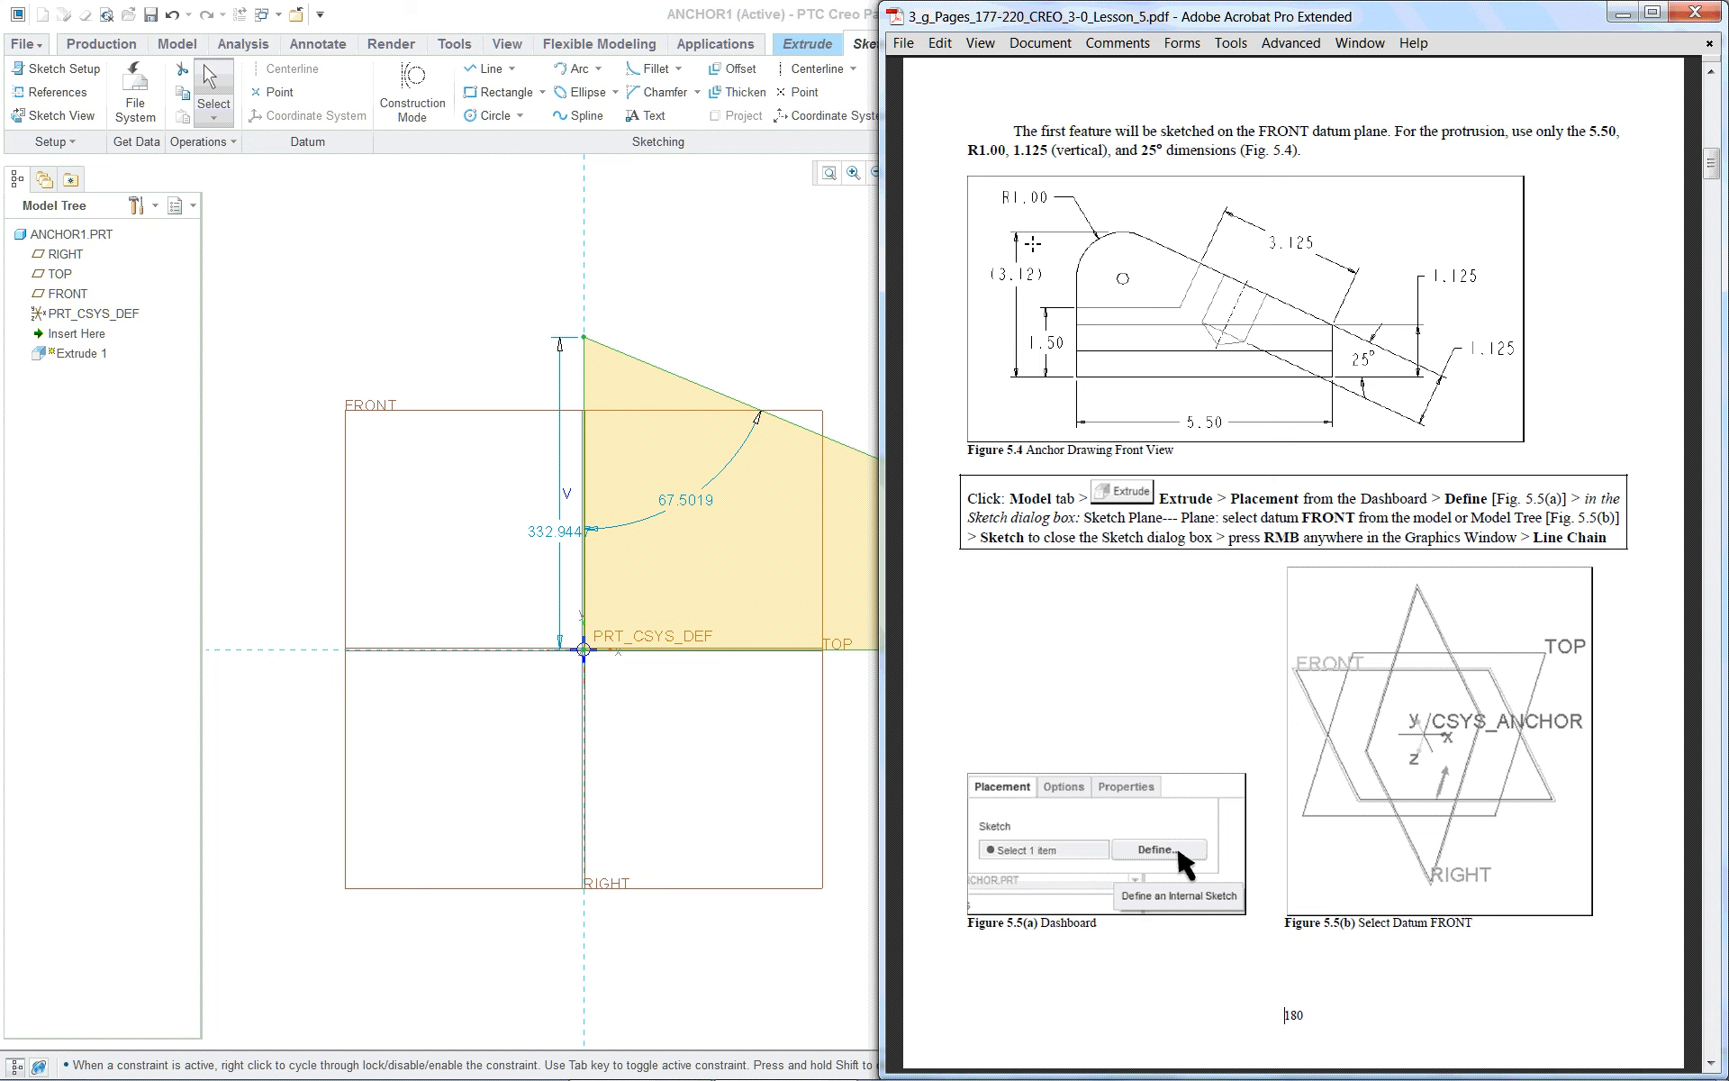
{"action": "right_click", "coordinate": [818, 295]}
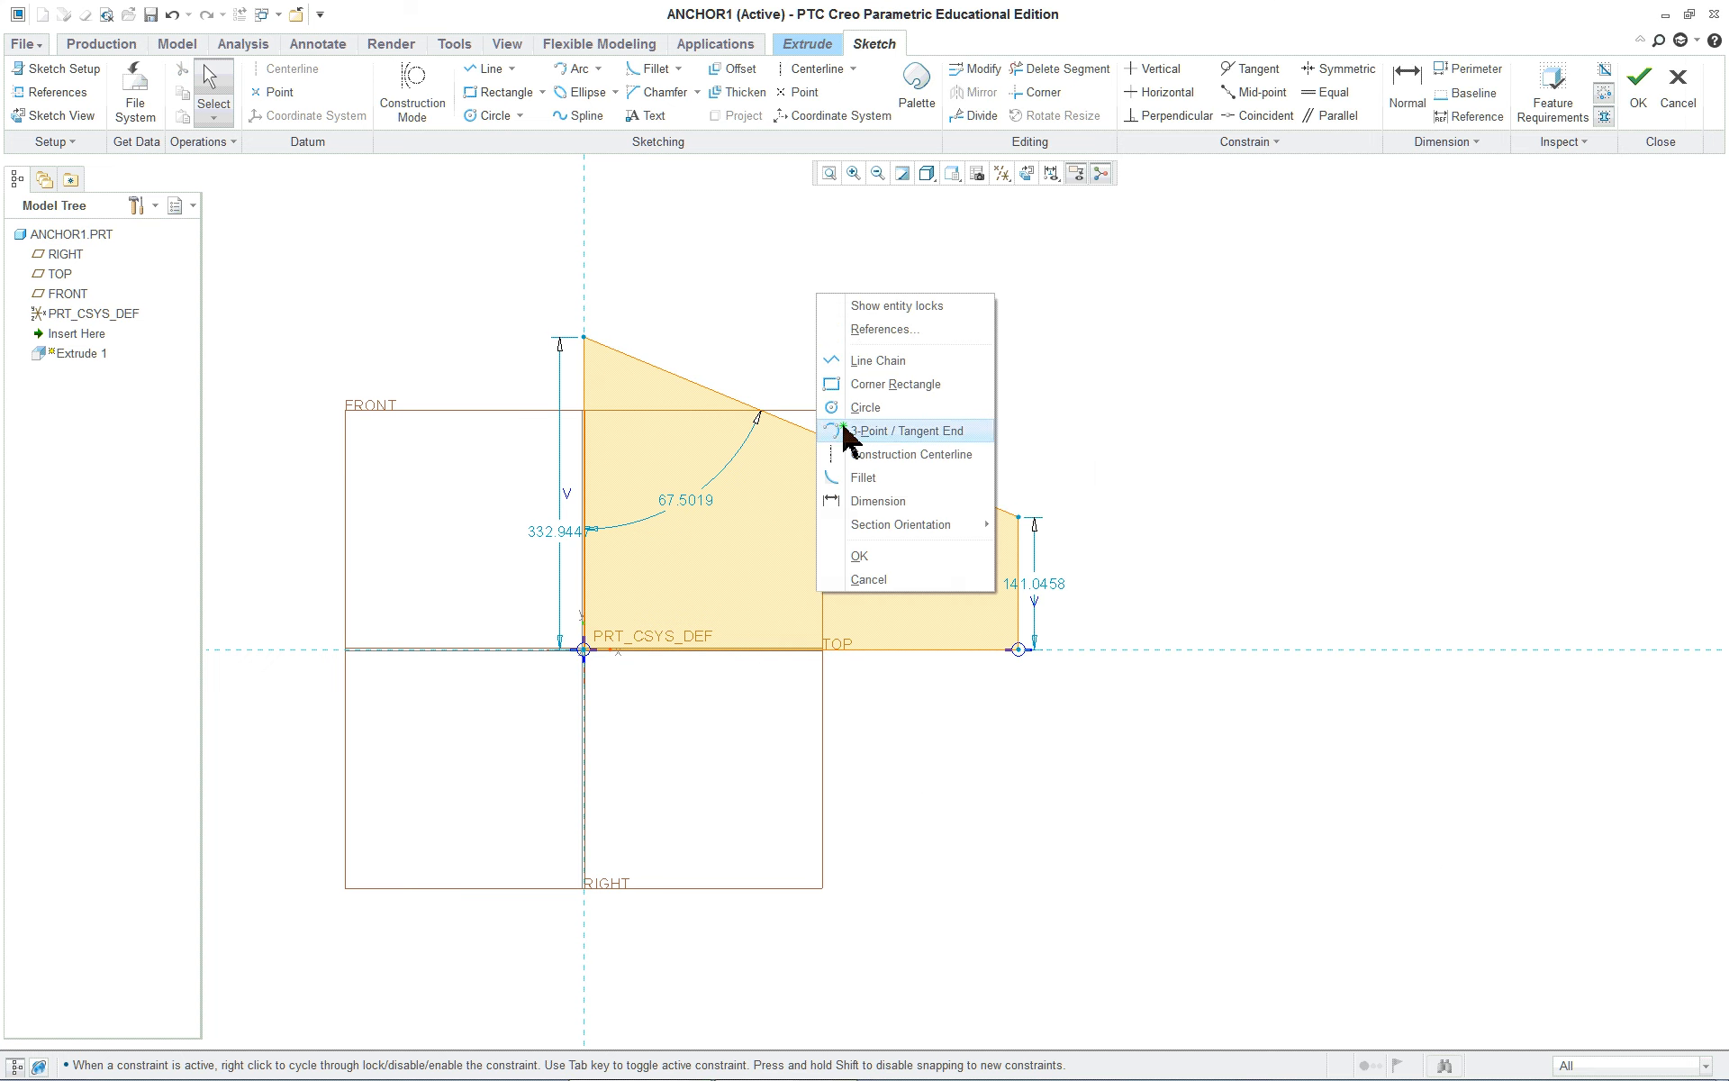
{"action": "left_click", "coordinate": [863, 479]}
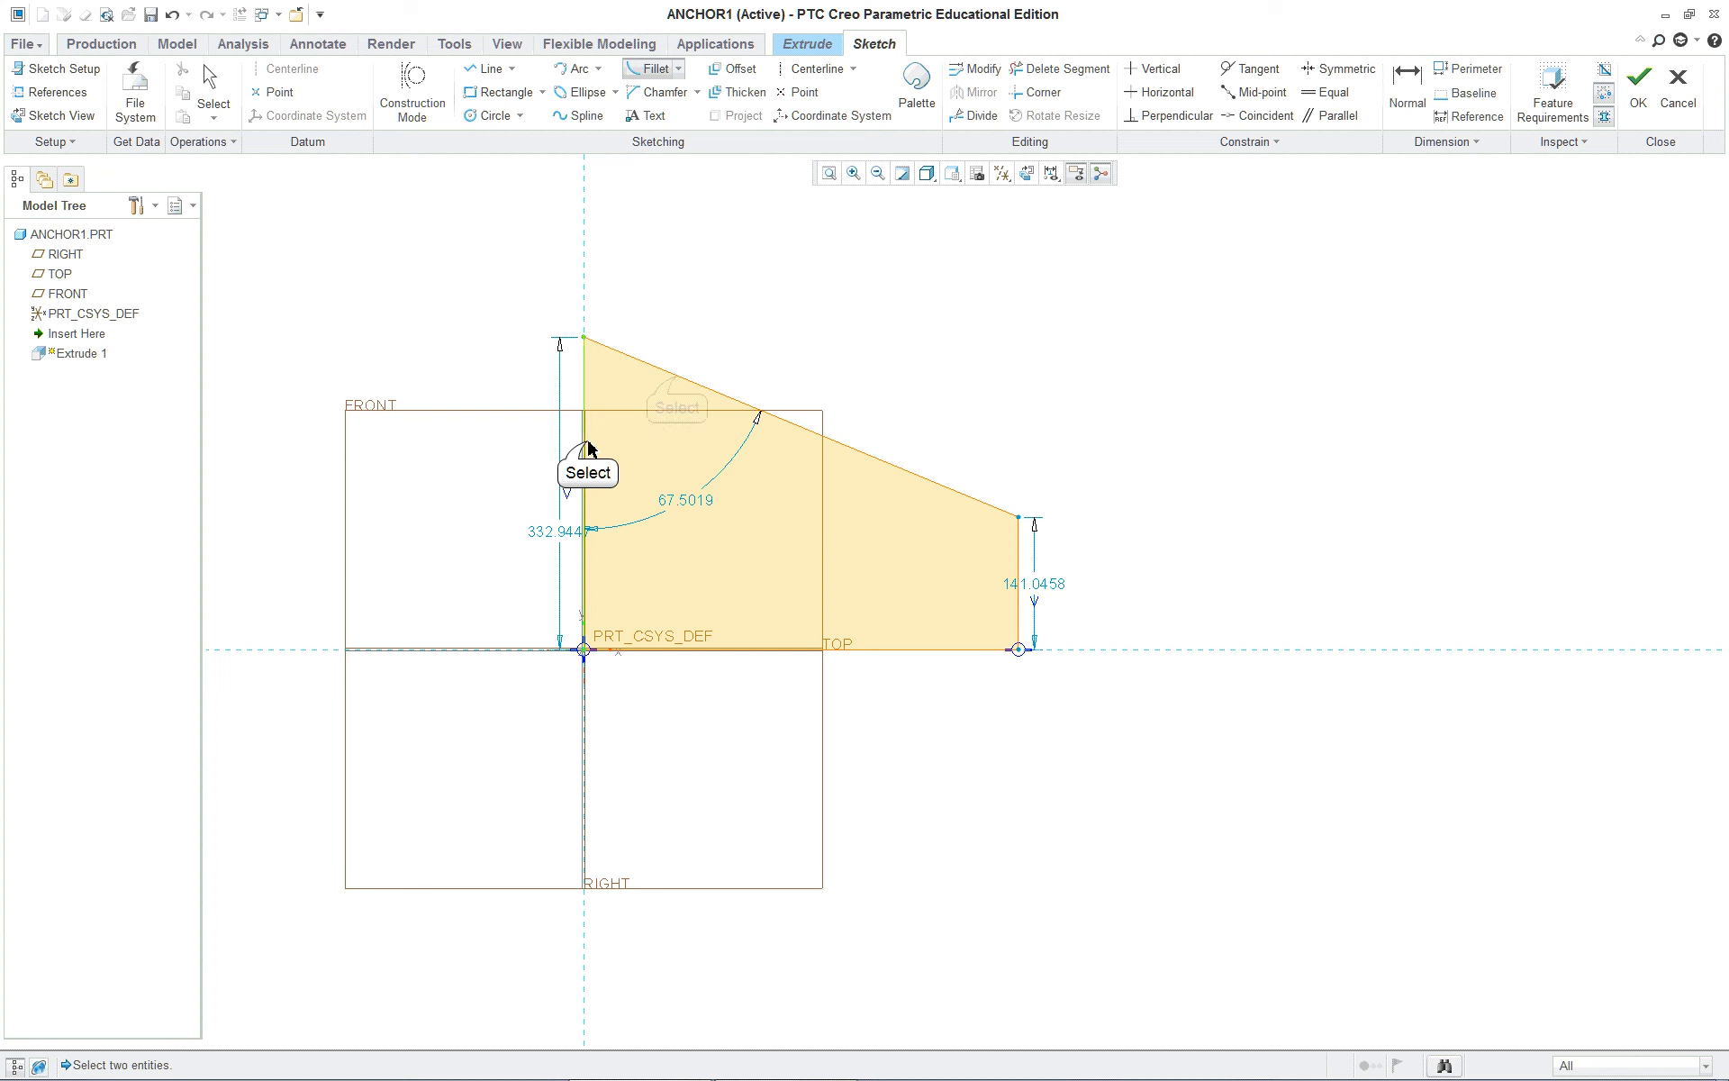
{"action": "left_click", "coordinate": [677, 379]}
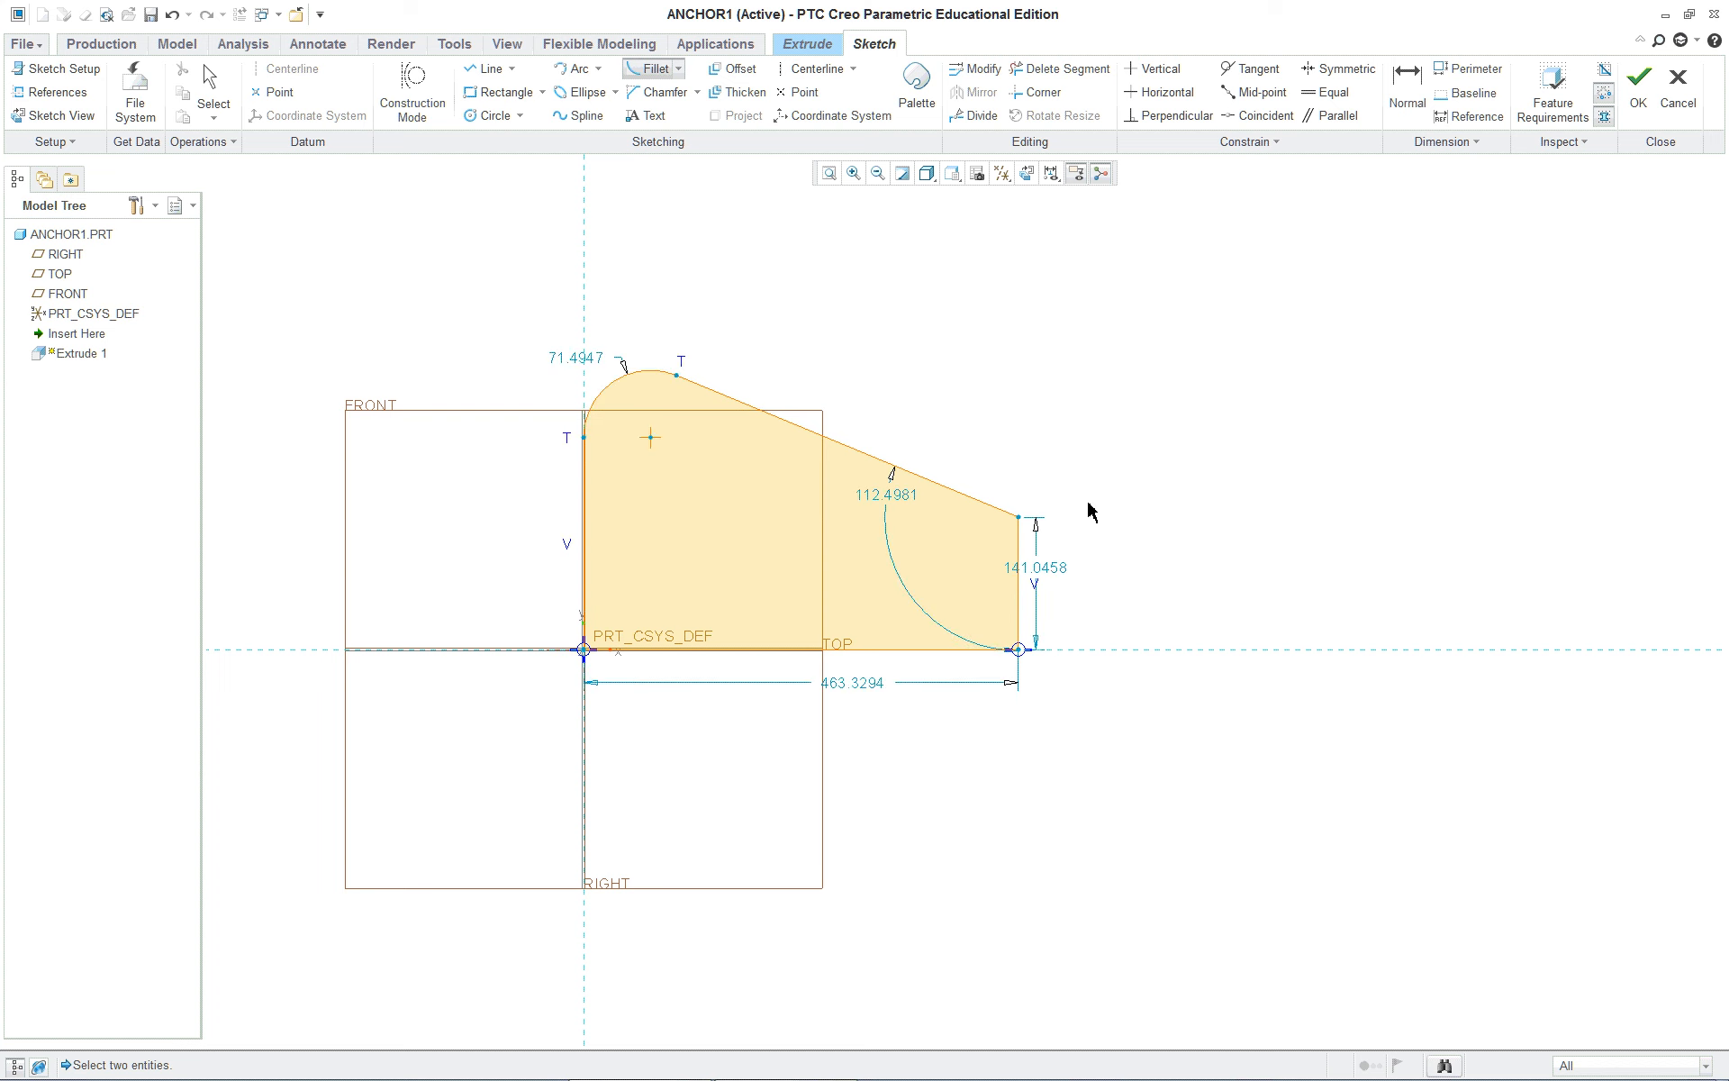
Dimension the angle between the profile's sloping line and its horizontal base line, placing it outside the profile and accepting the initial value
{"action": "right_click", "coordinate": [1127, 418]}
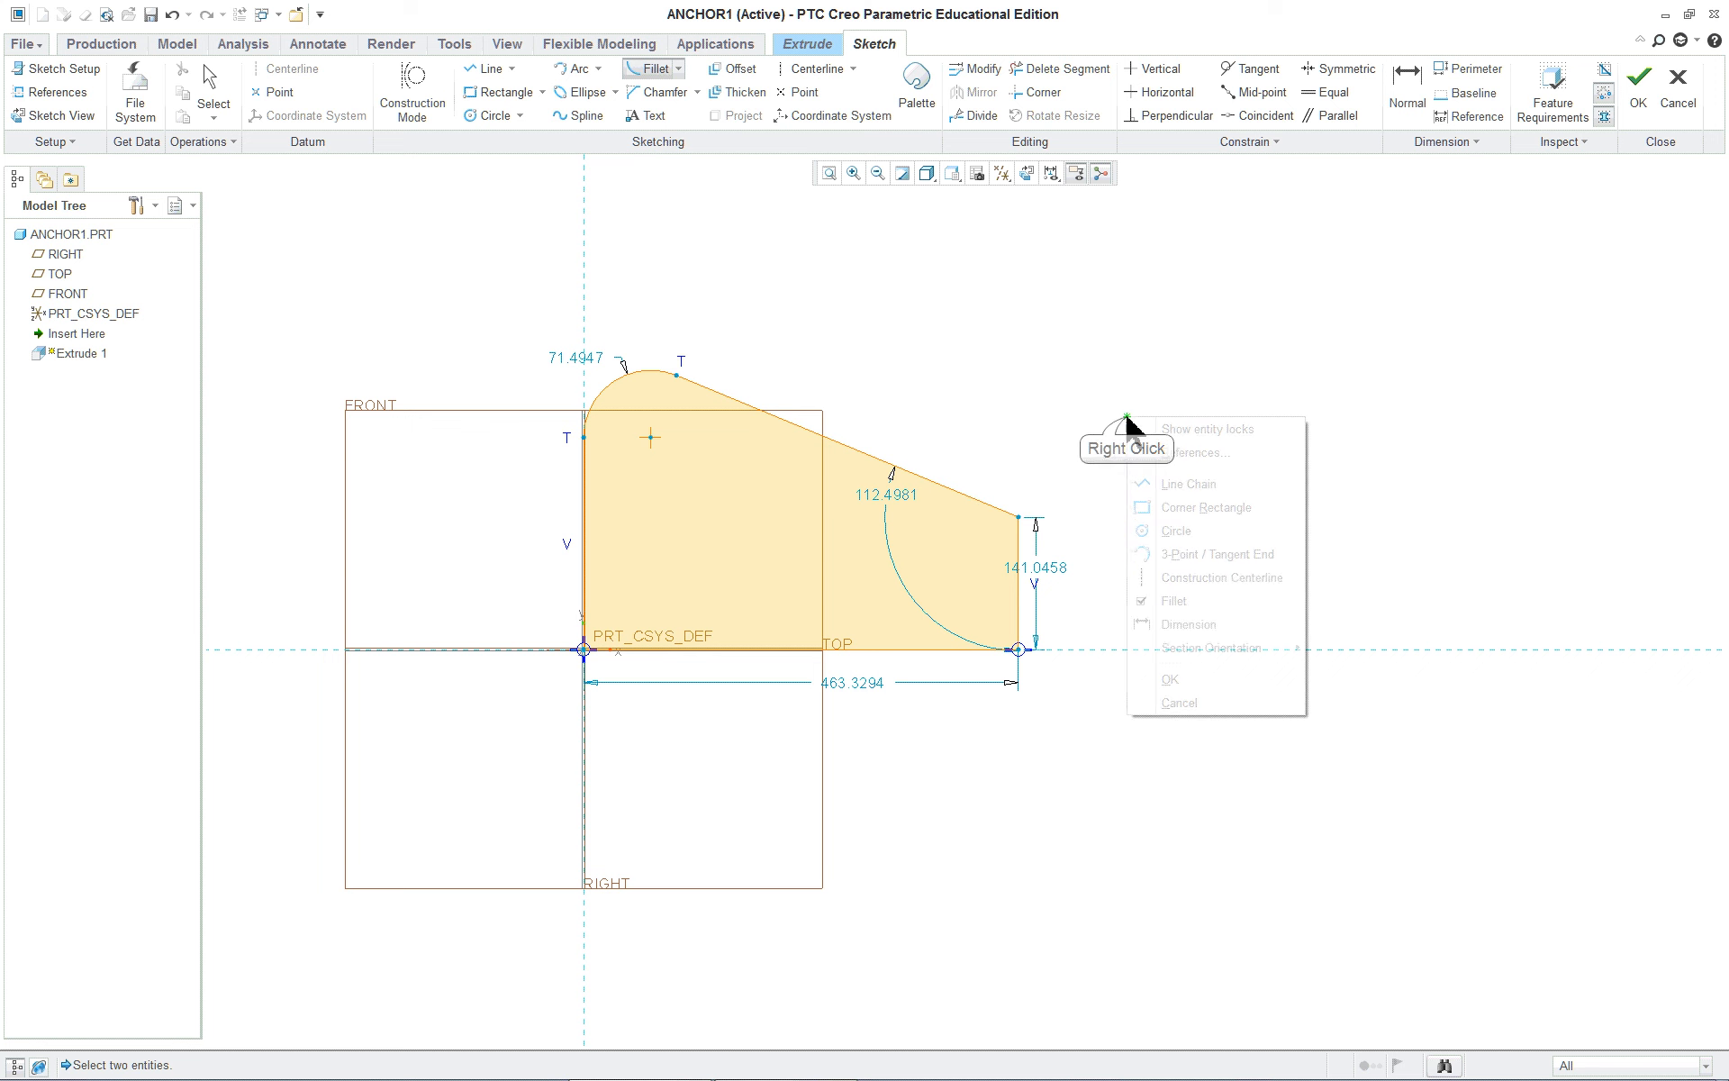
{"action": "left_click", "coordinate": [1187, 624]}
{"action": "left_click", "coordinate": [870, 469]}
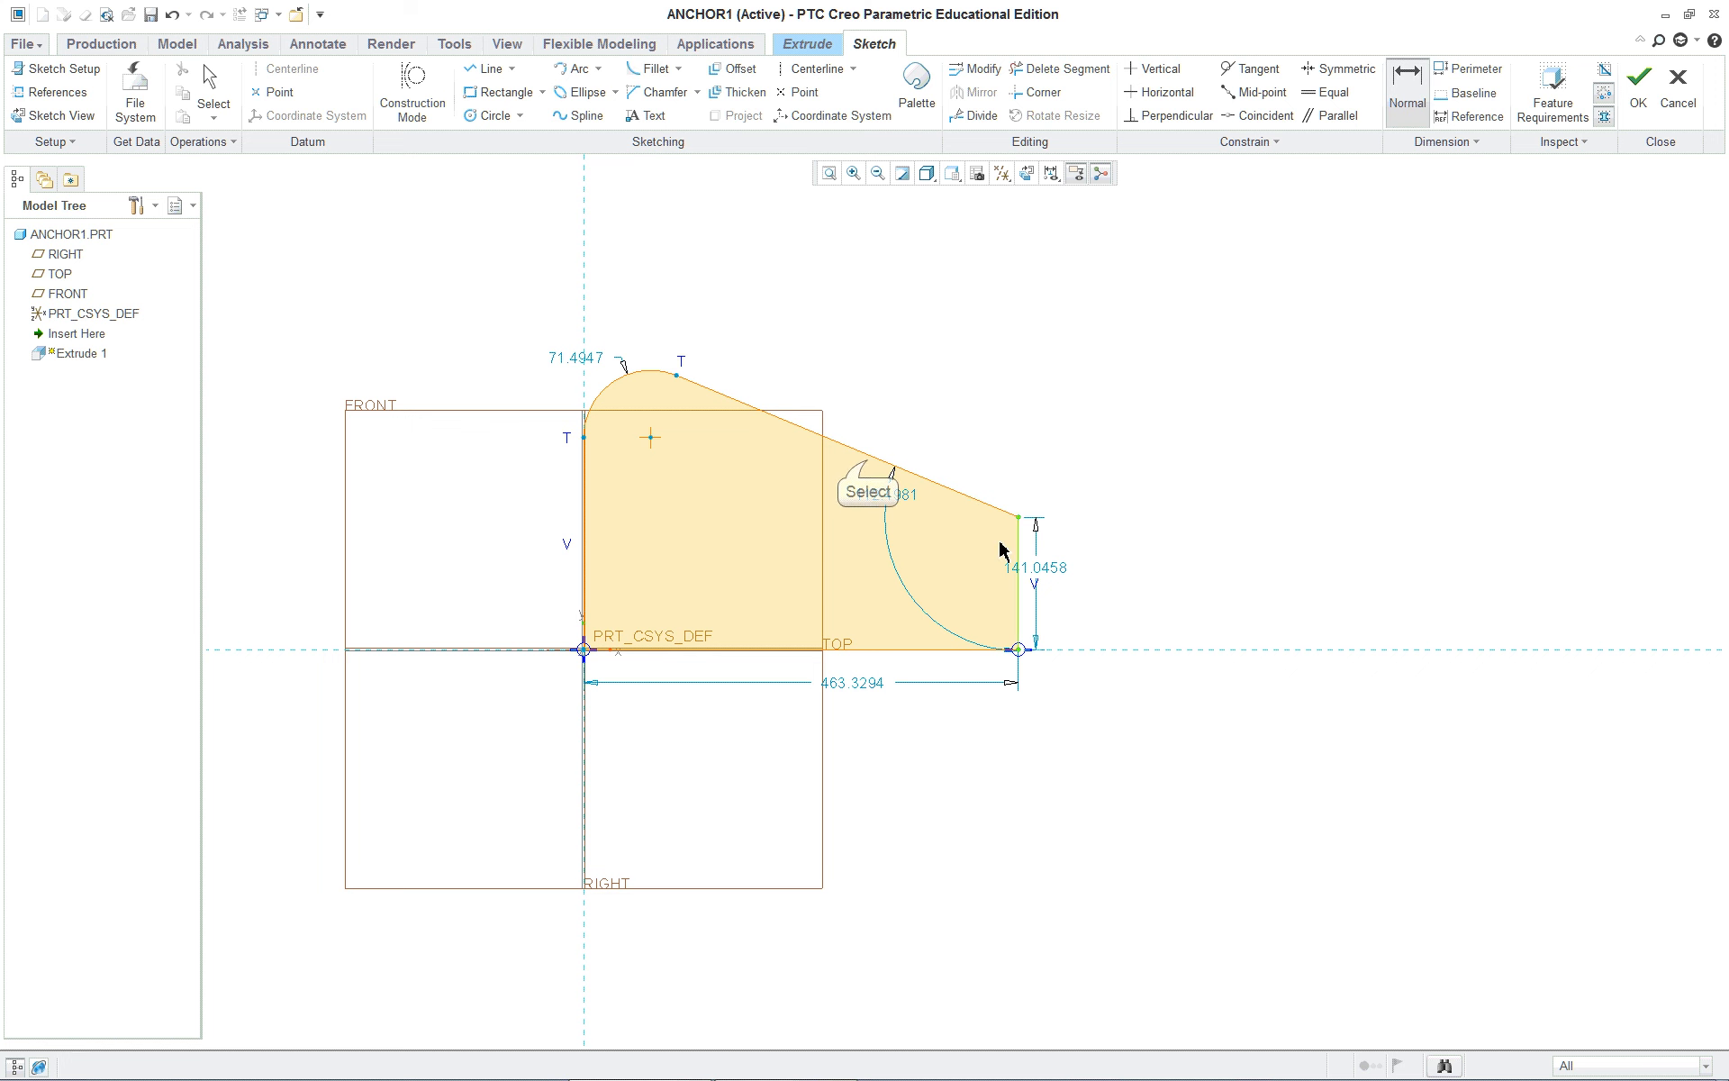
{"action": "left_click", "coordinate": [870, 650]}
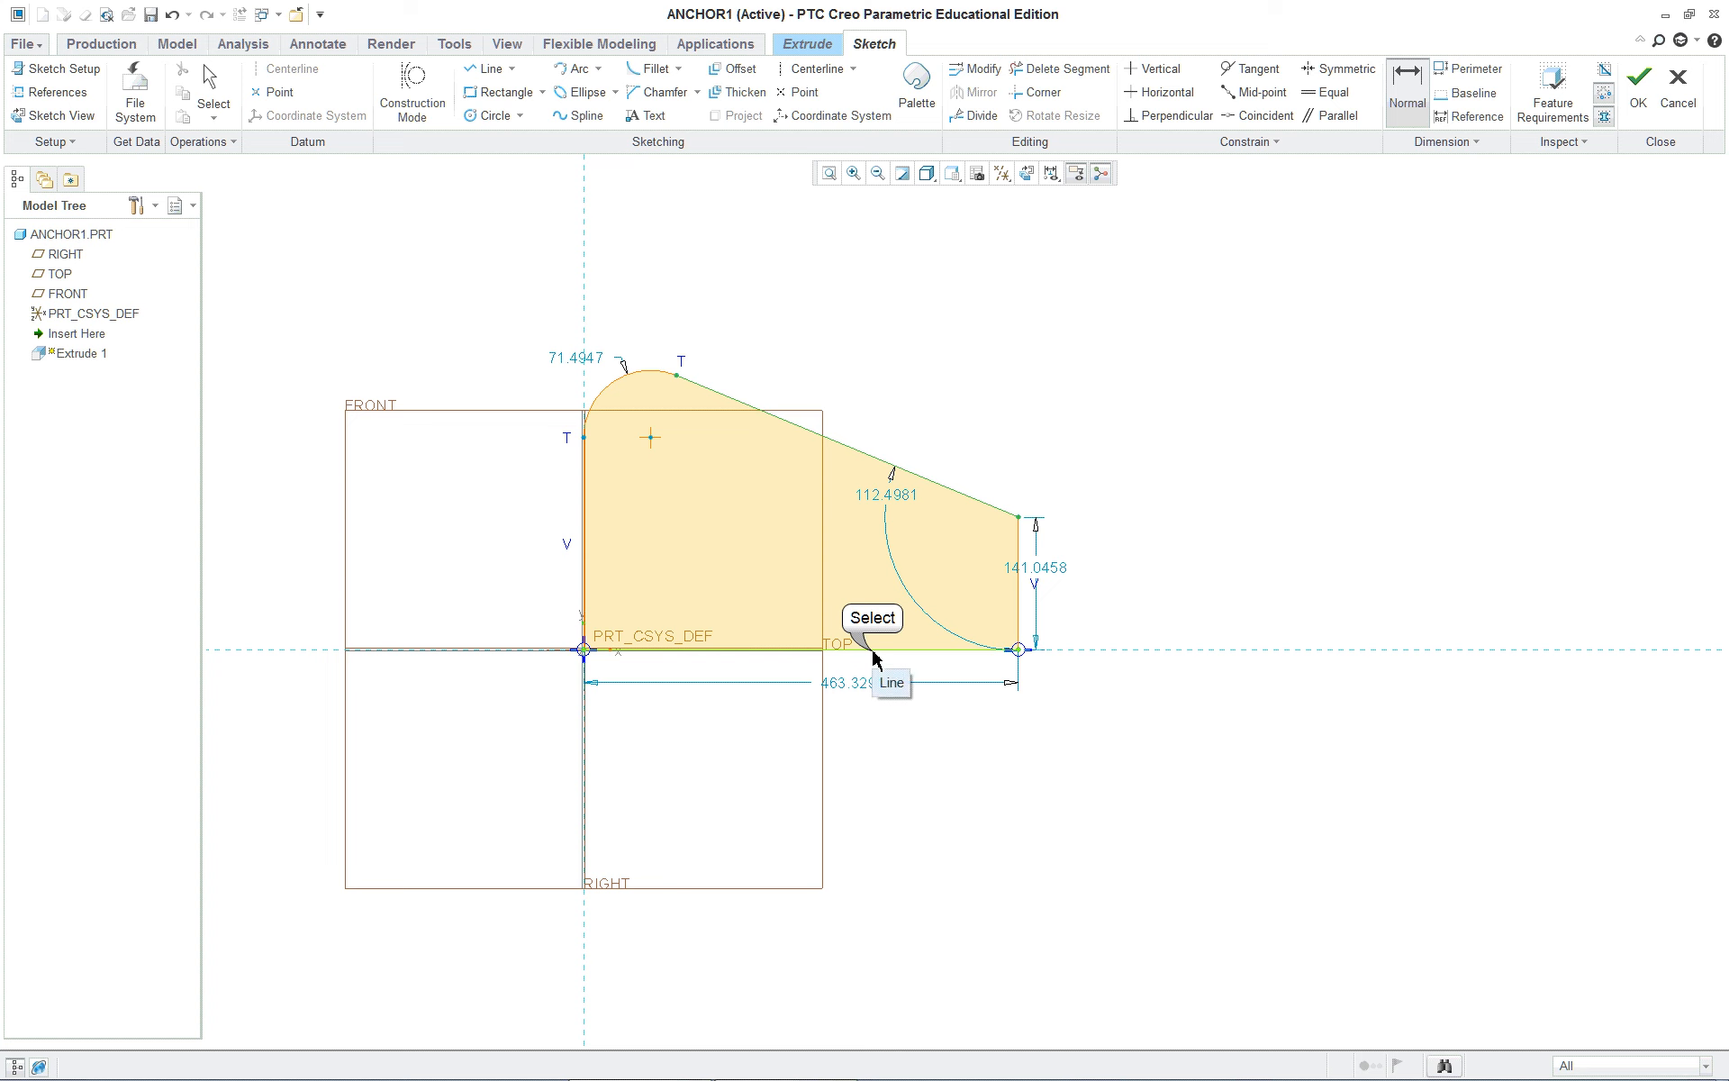
{"action": "middle_click", "coordinate": [1170, 641]}
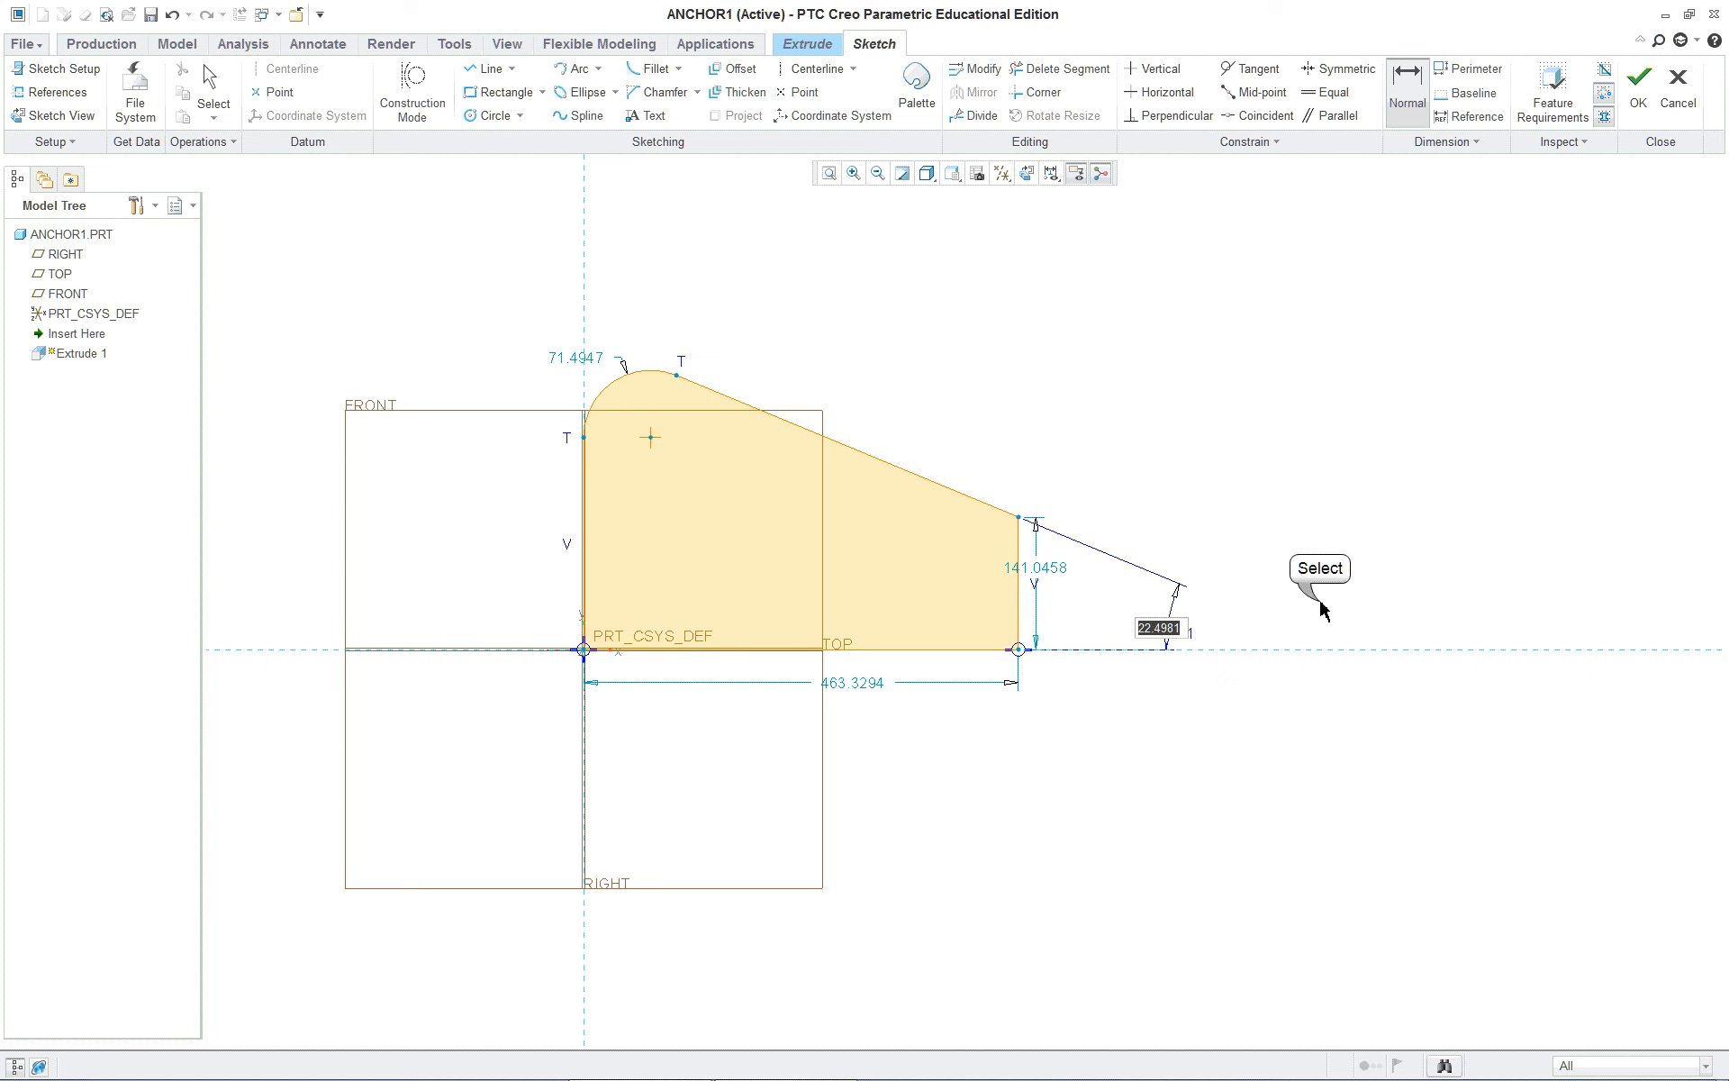
{"action": "key", "text": "Return"}
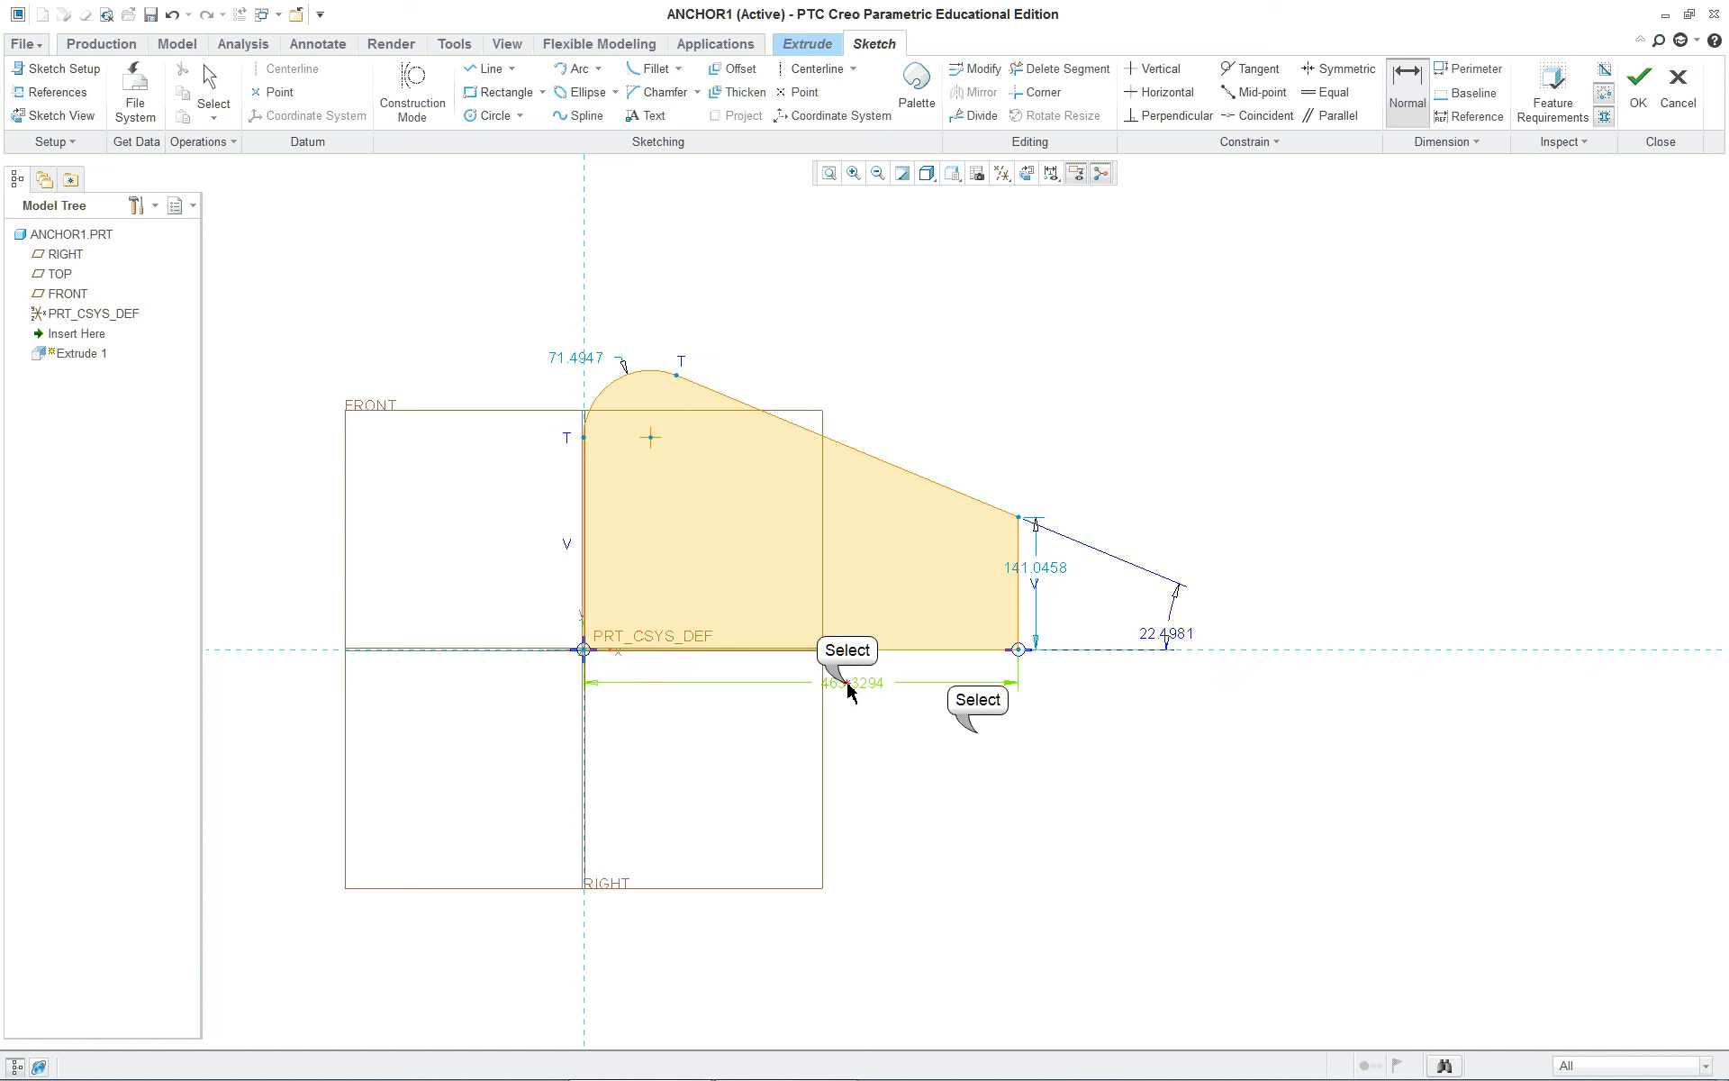
{"action": "middle_click", "coordinate": [981, 743]}
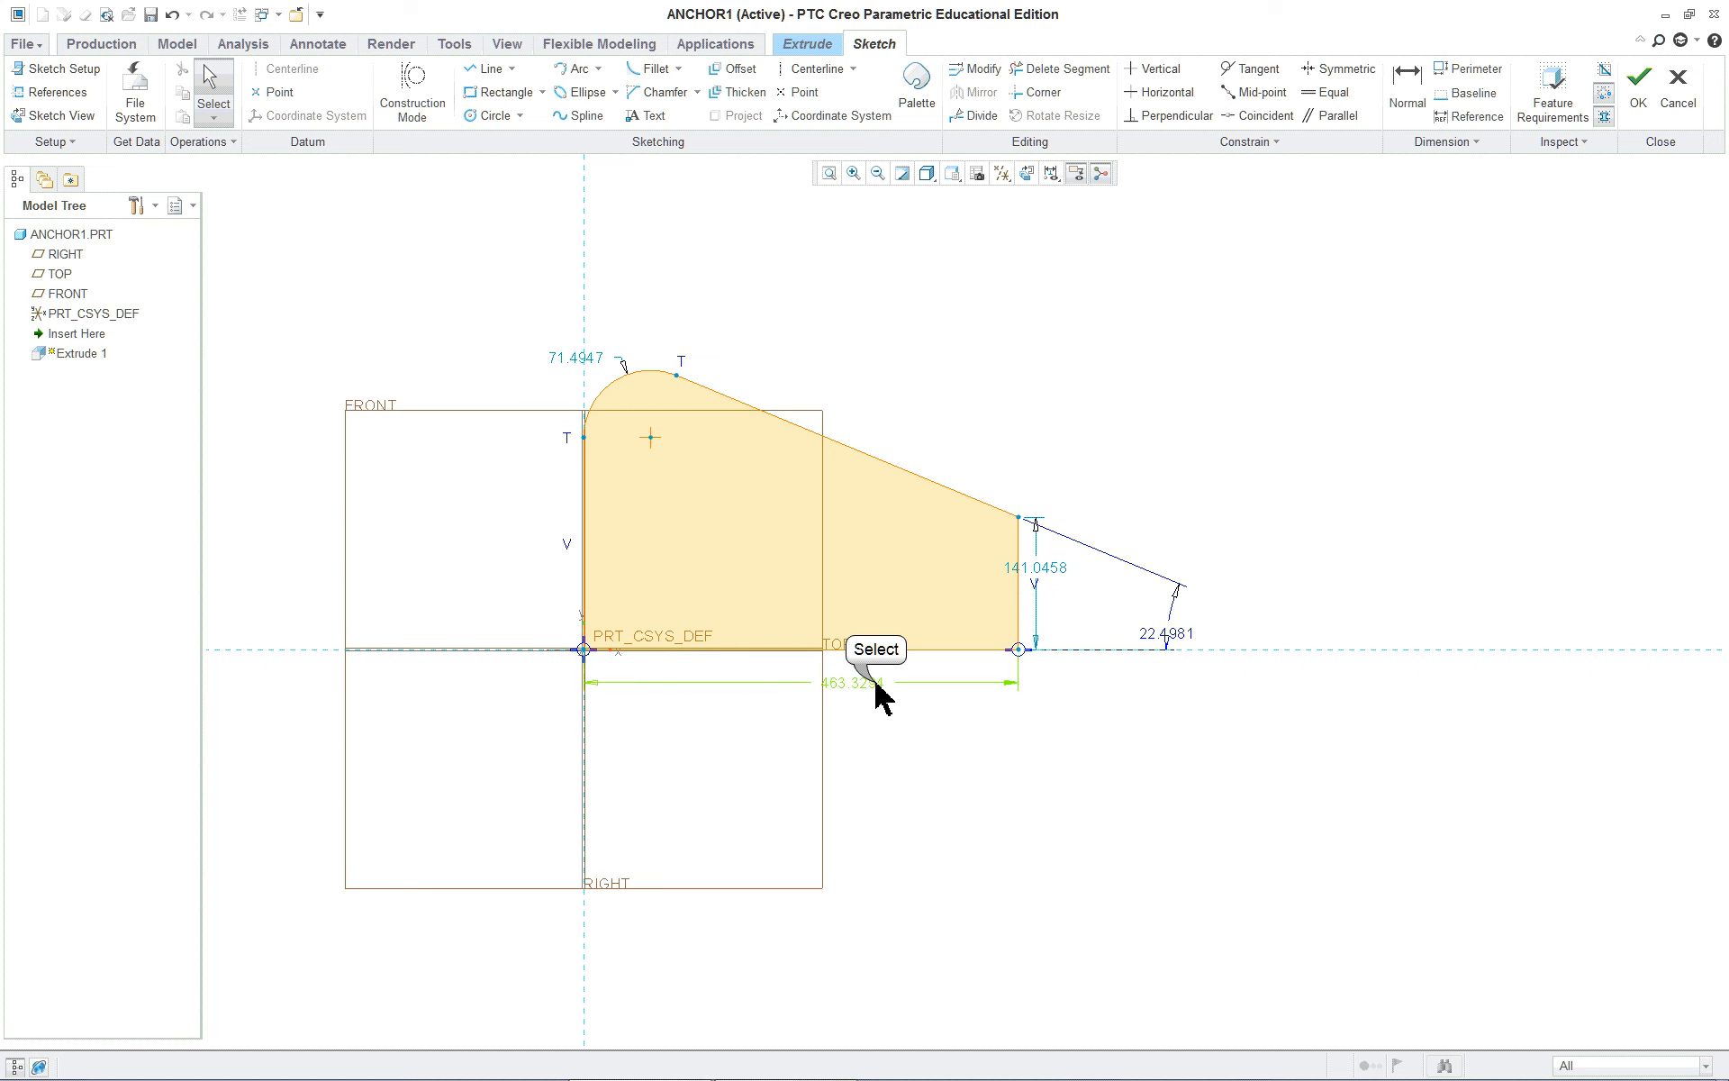
Reposition the overall width, short-side height, angle and fillet radius dimensions so they stand clear of the profile
{"action": "left_click_drag", "start_coordinate": [869, 684], "coordinate": [847, 734]}
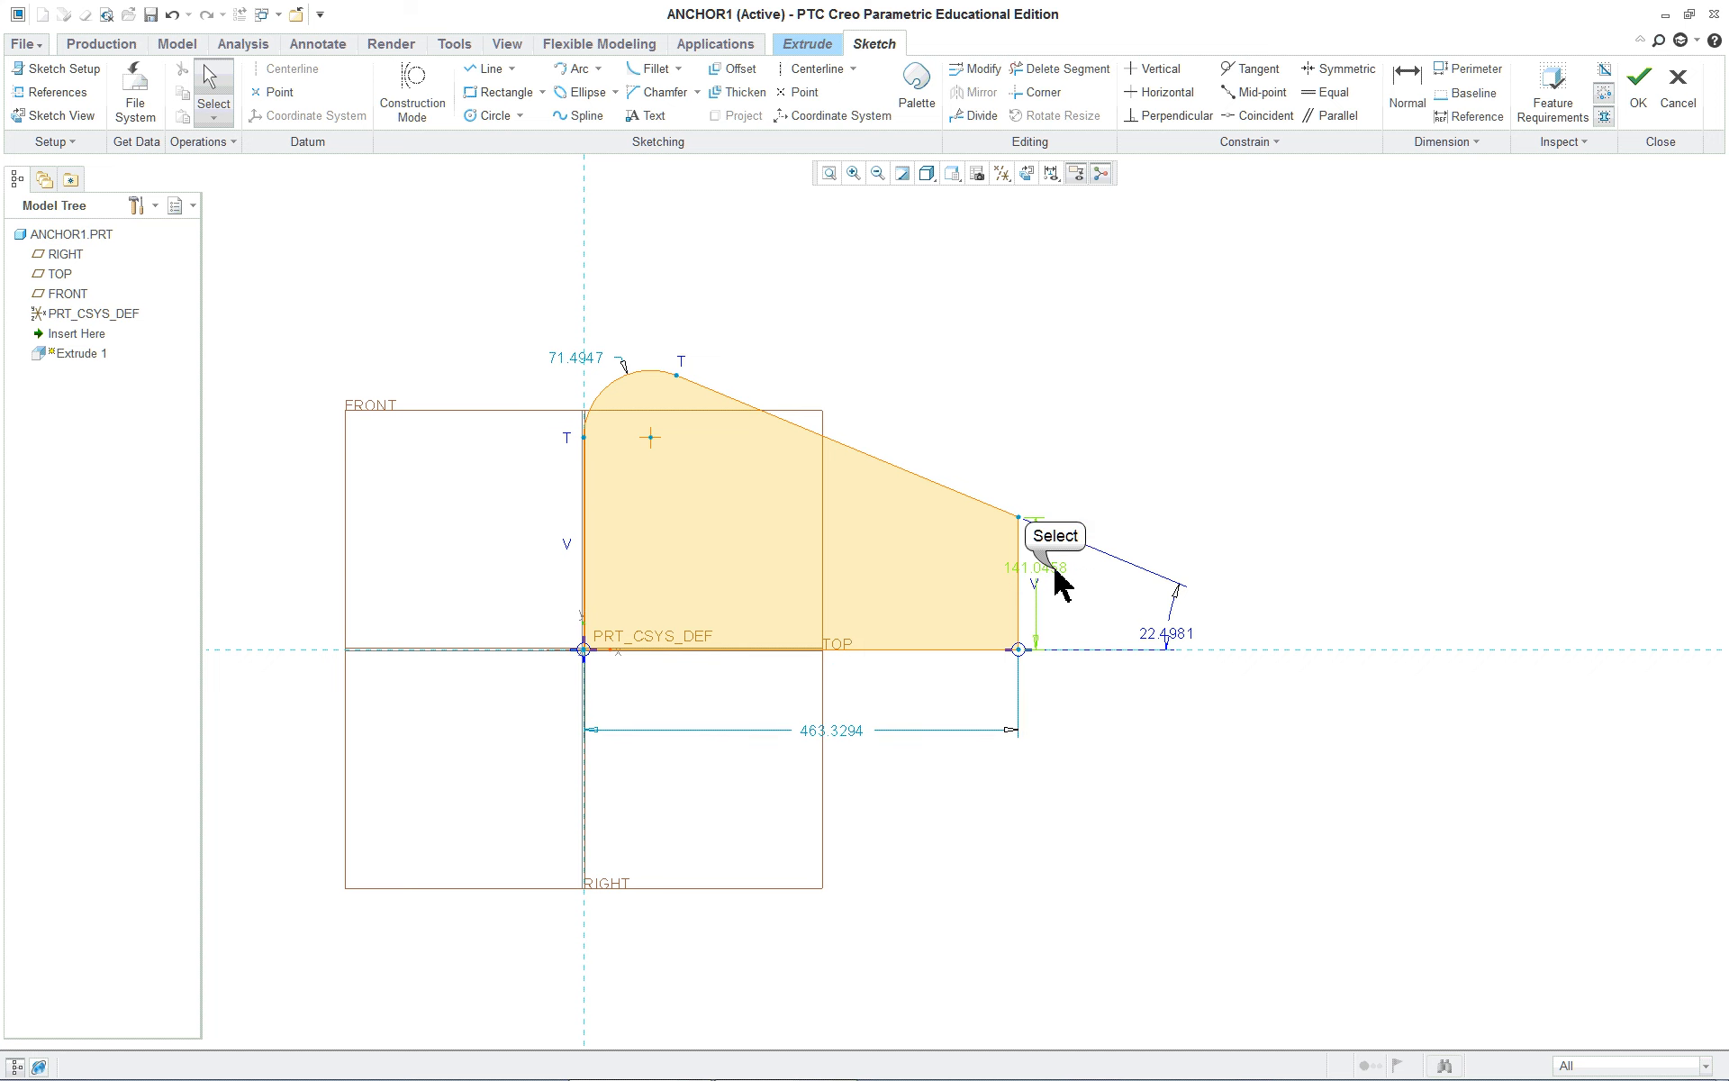
{"action": "left_click_drag", "start_coordinate": [1065, 572], "coordinate": [1247, 584]}
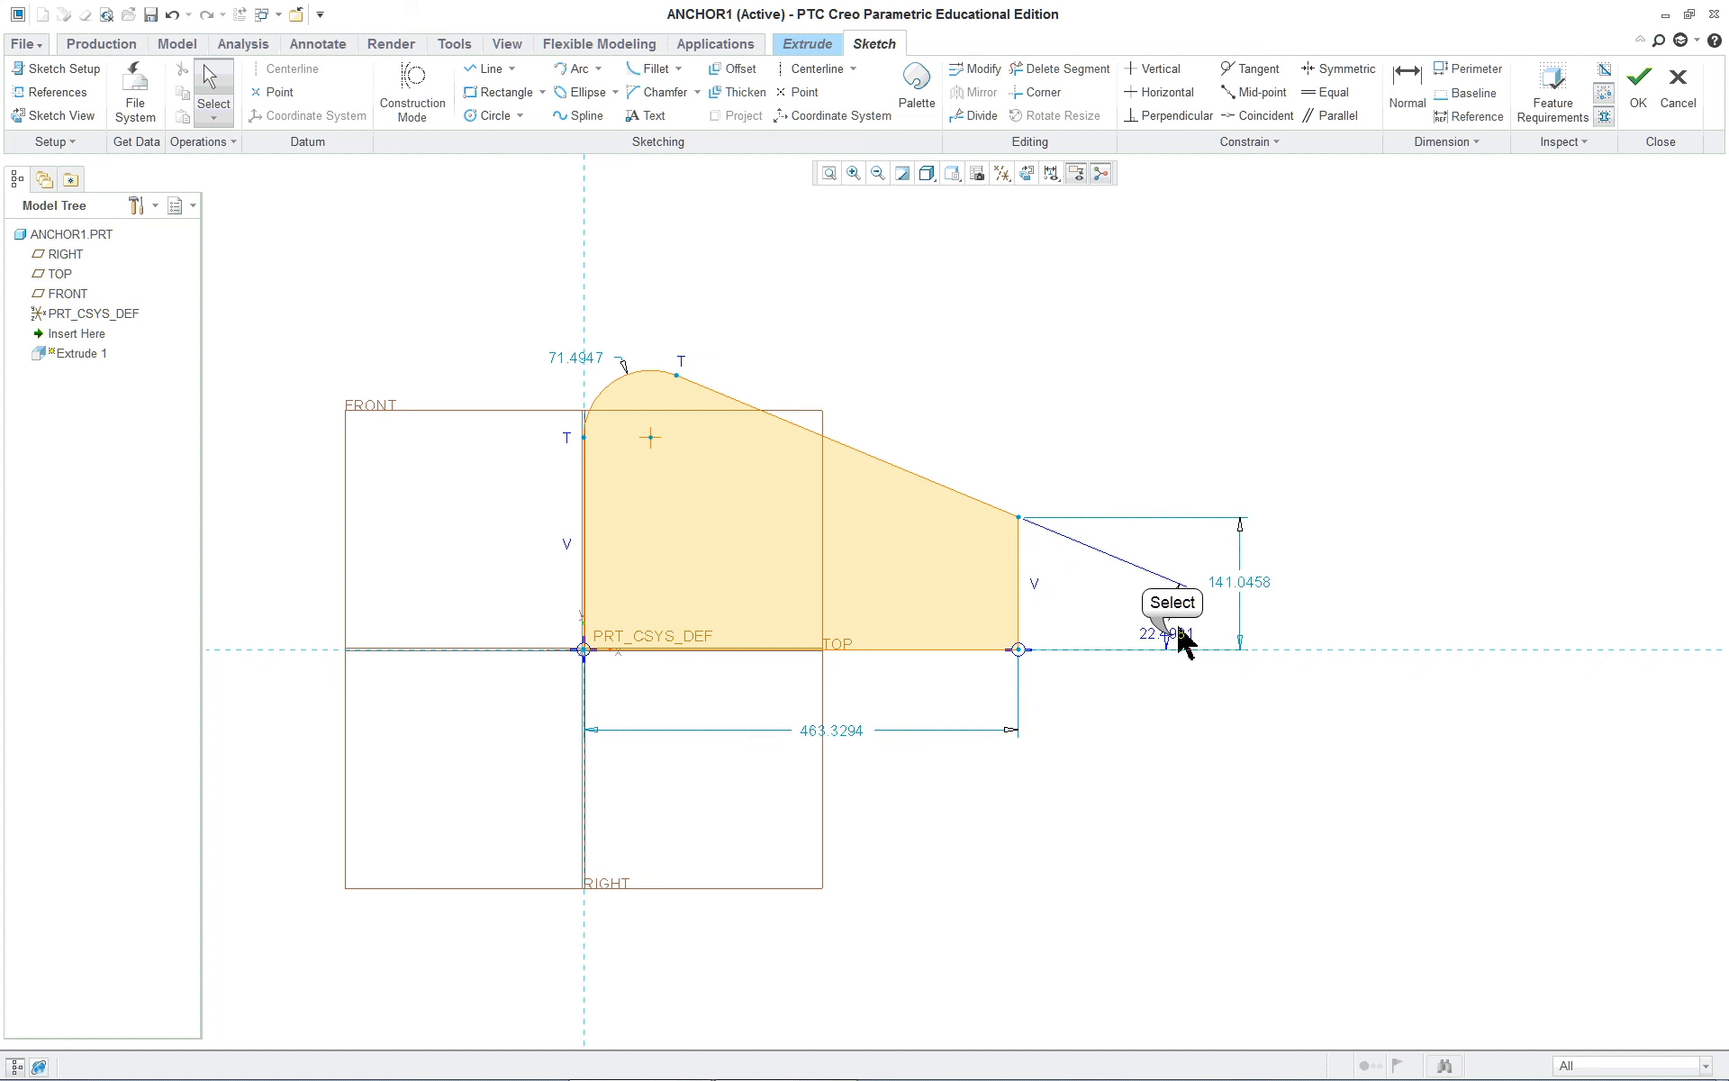
{"action": "left_click_drag", "start_coordinate": [1178, 647], "coordinate": [1098, 625]}
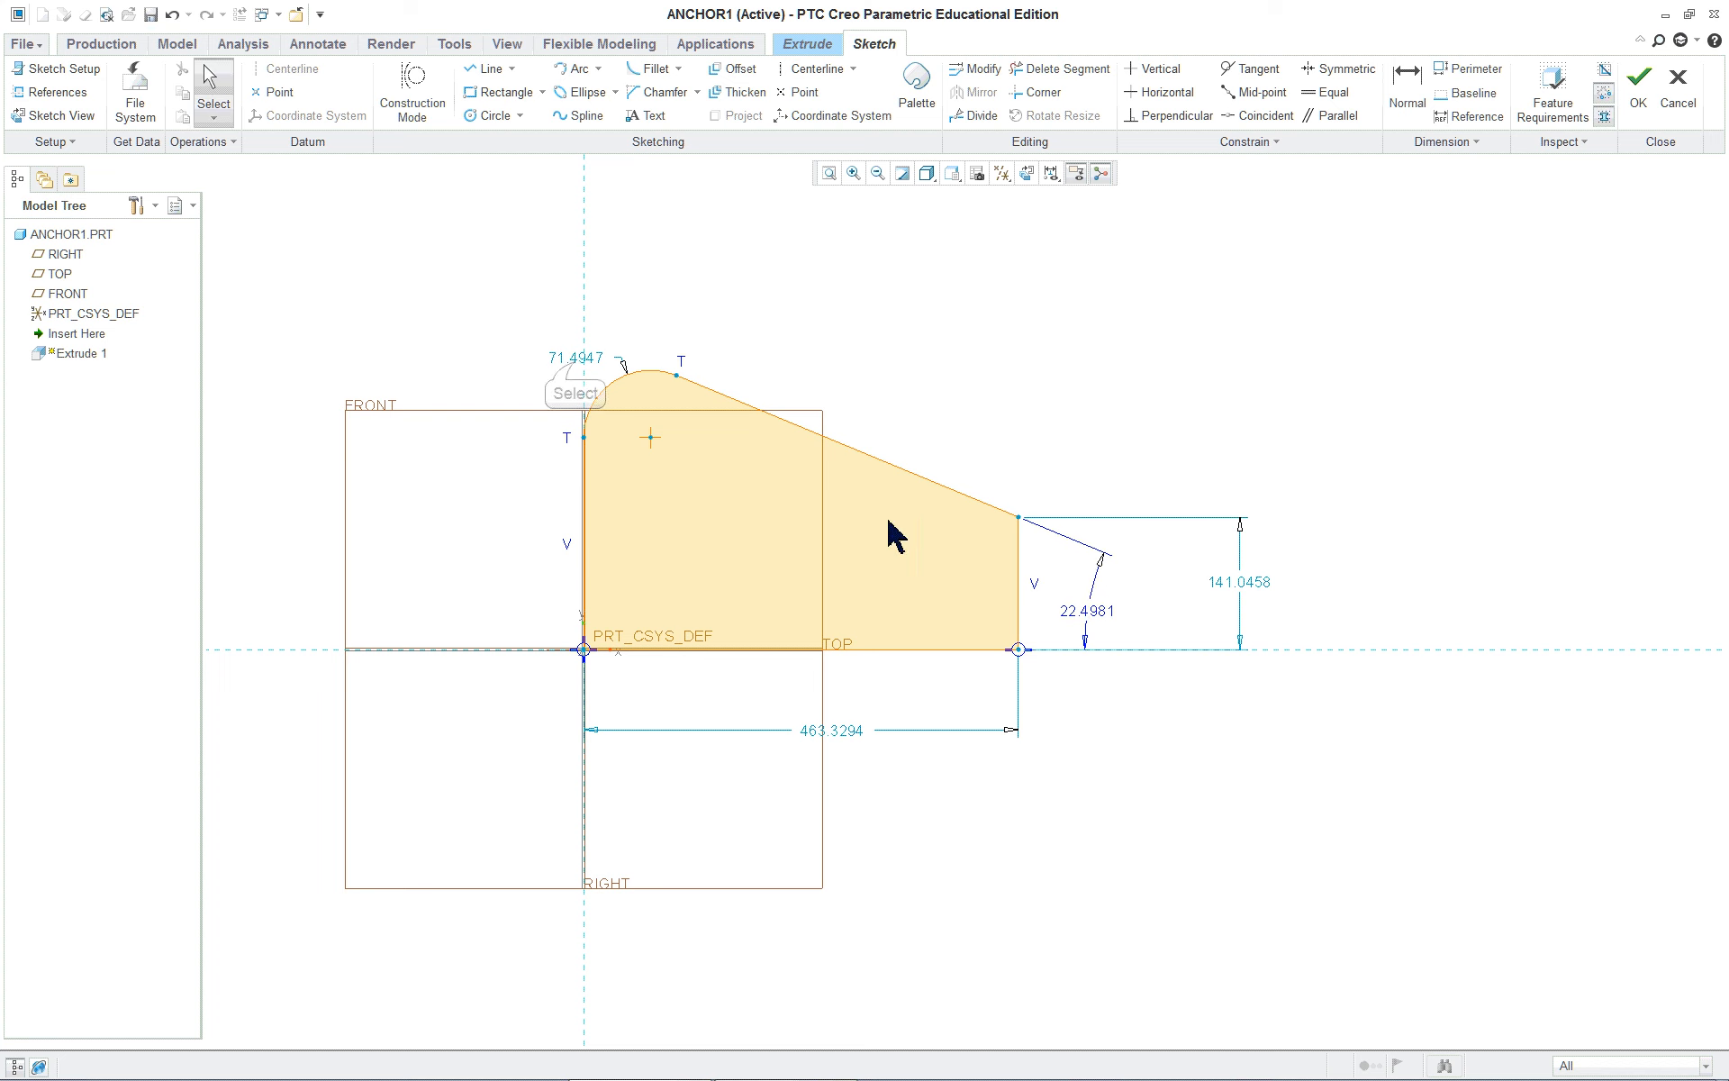
{"action": "left_click_drag", "start_coordinate": [576, 369], "coordinate": [523, 350]}
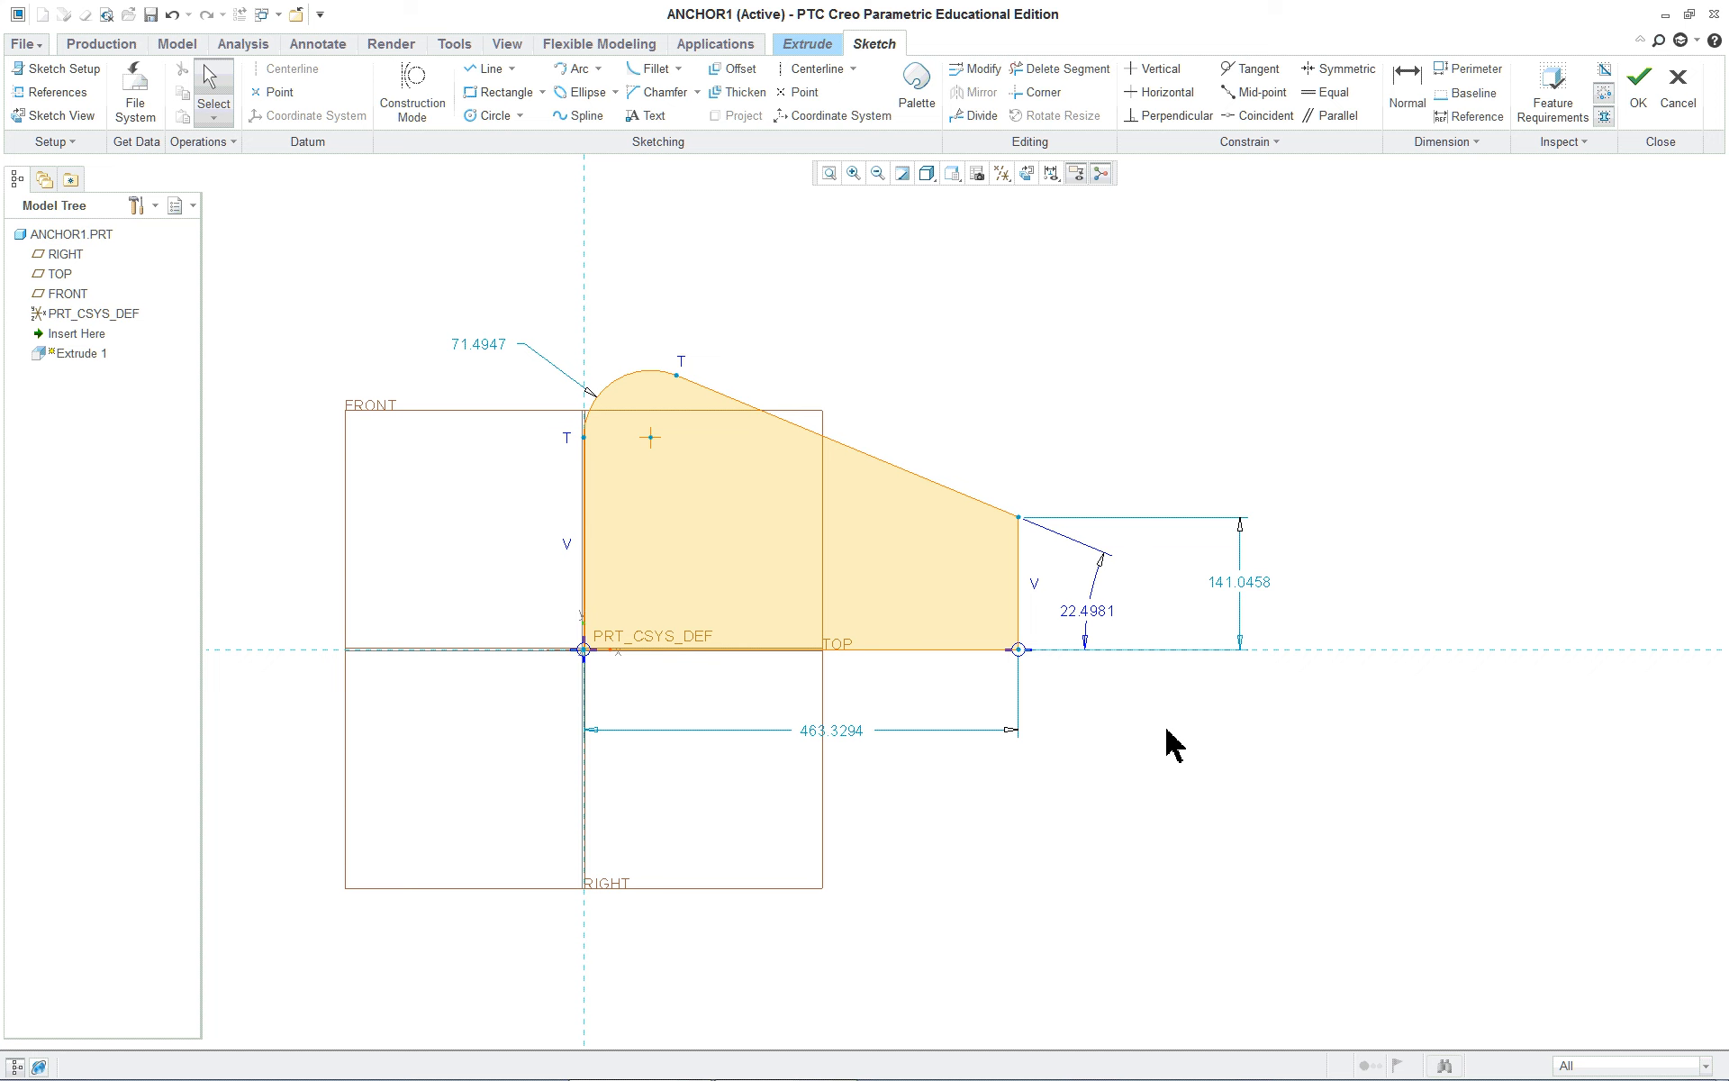
Reshape the profile freehand to about 496 wide, with a short vertical side about 127 high and a fillet radius of about 82
{"action": "left_click_drag", "start_coordinate": [1012, 528], "coordinate": [986, 563]}
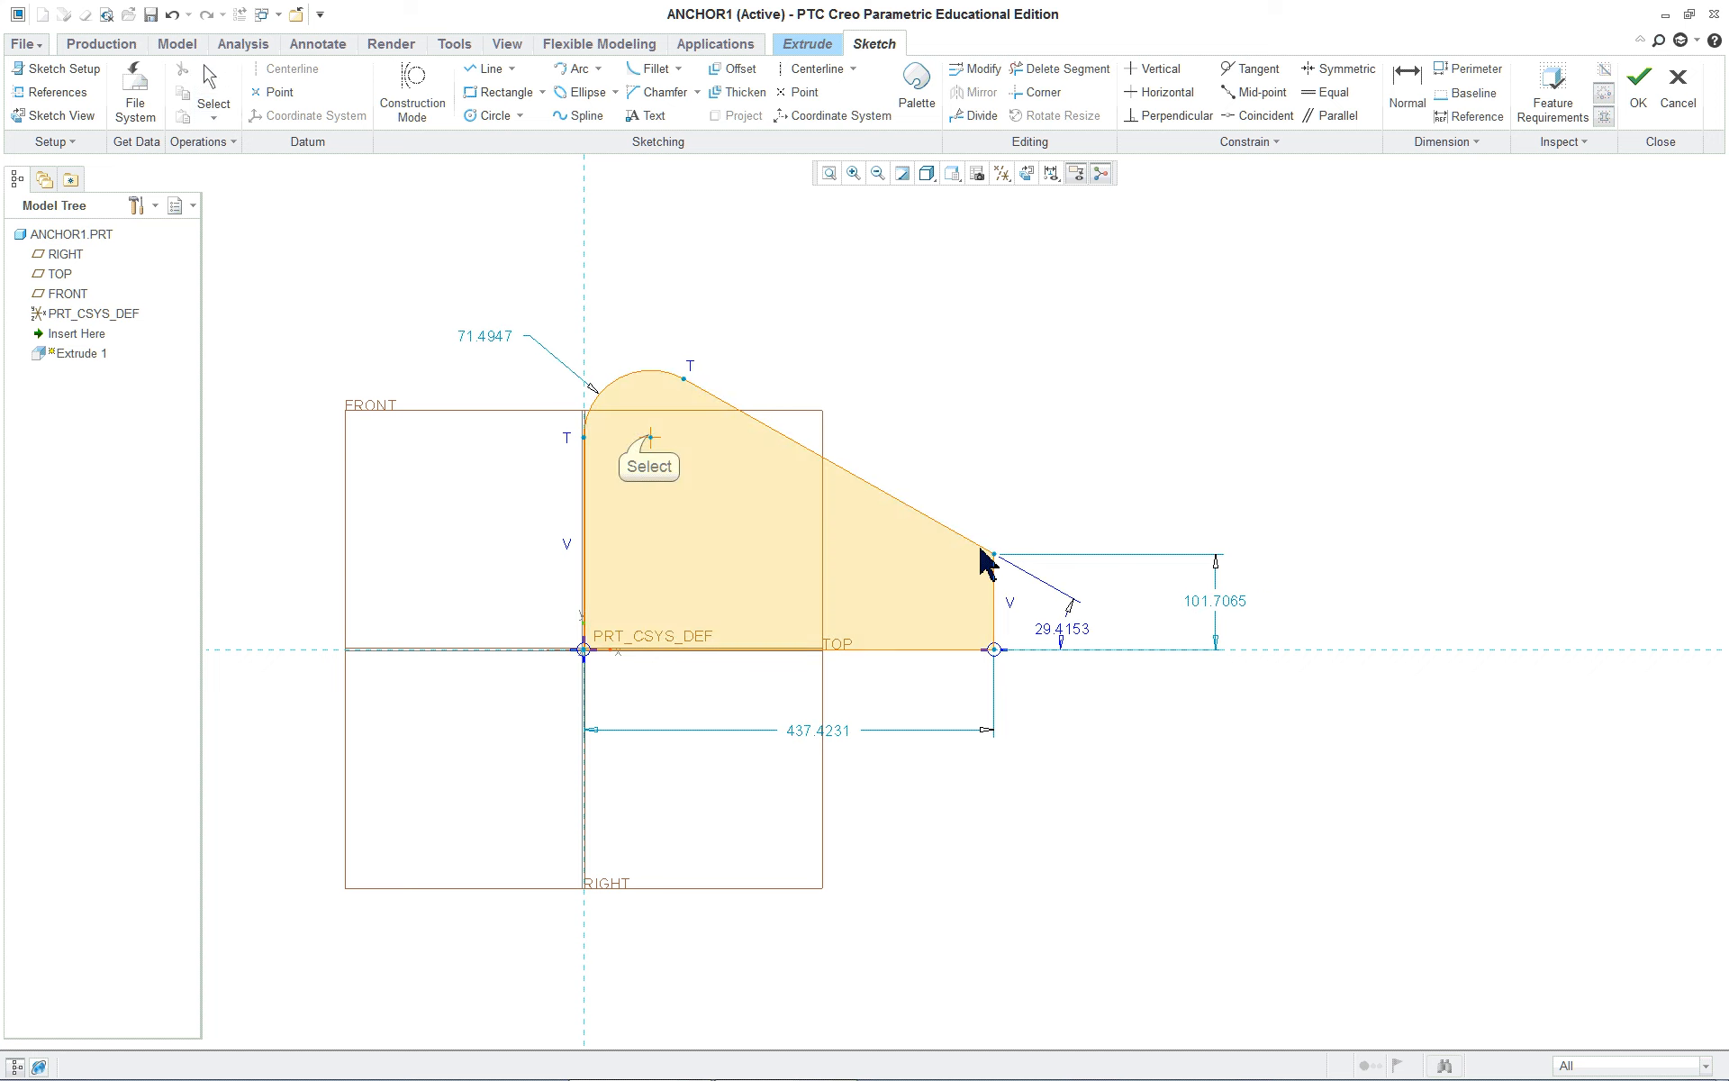
{"action": "left_click", "coordinate": [641, 374]}
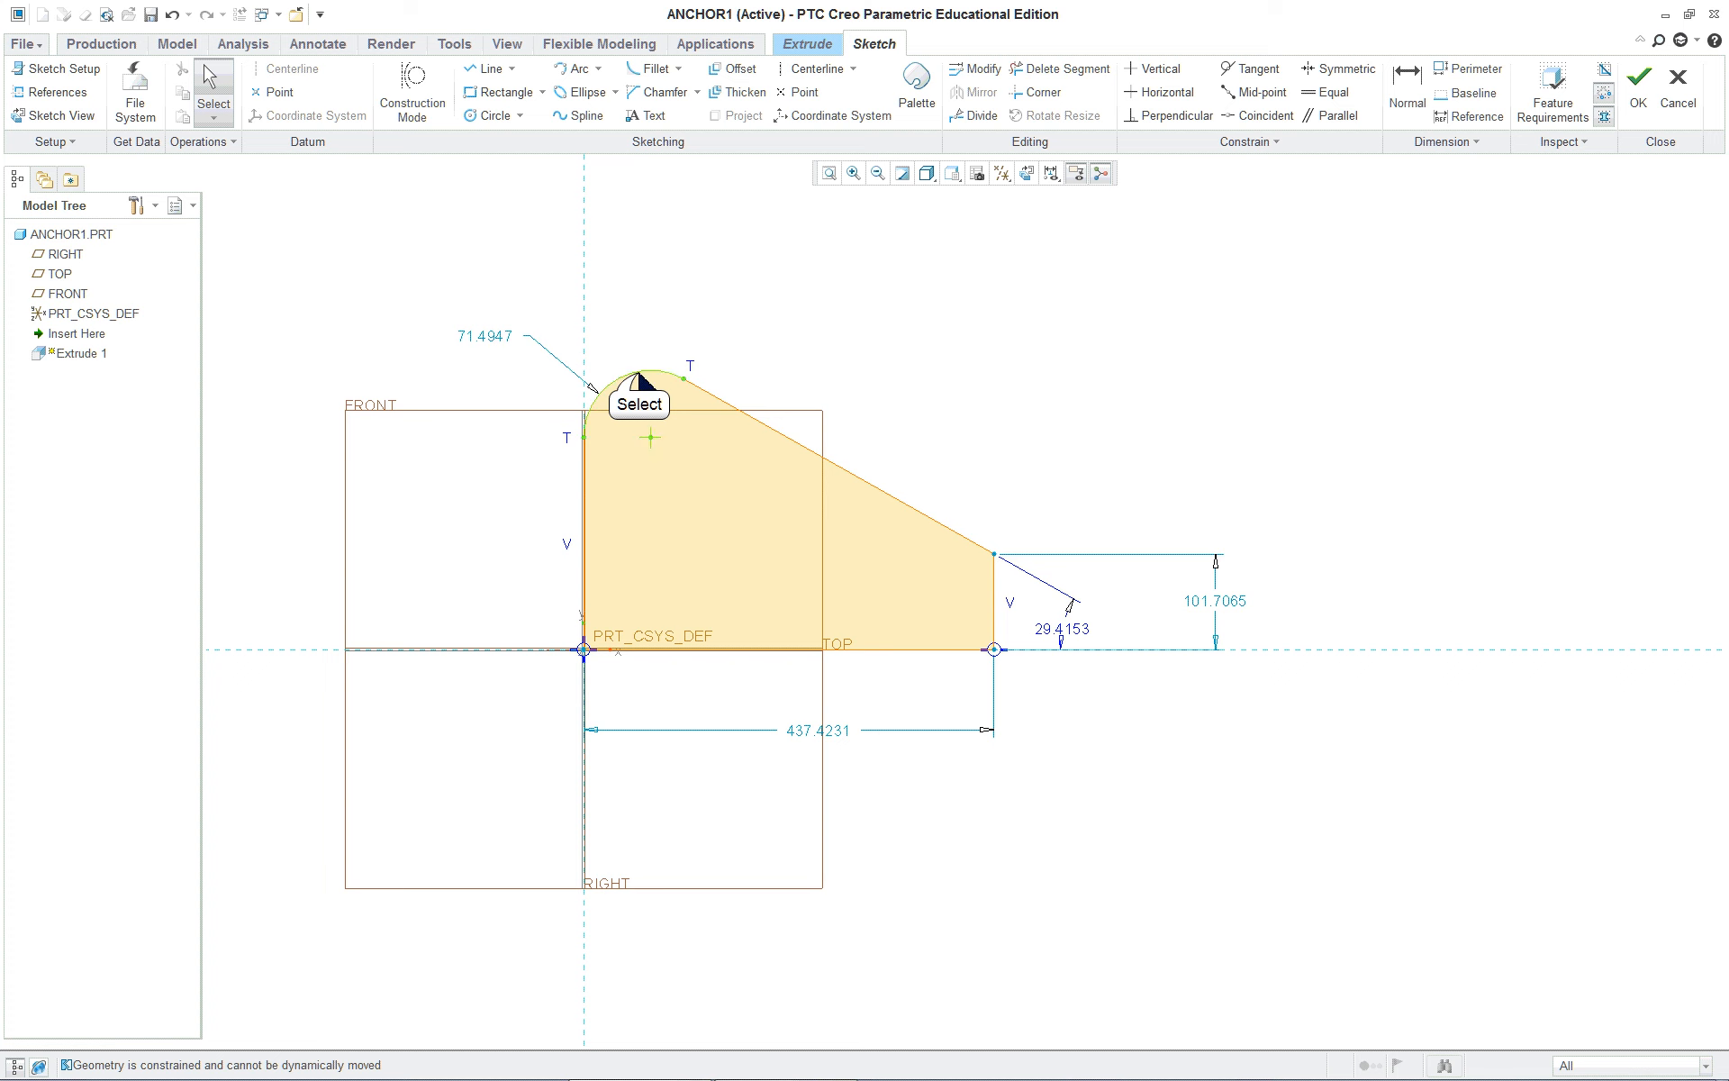
{"action": "mouse_move", "coordinate": [640, 375]}
{"action": "left_mouse_down"}
{"action": "mouse_move", "coordinate": [627, 388]}
{"action": "mouse_move", "coordinate": [691, 368]}
{"action": "left_mouse_up"}
{"action": "left_click_drag", "start_coordinate": [990, 590], "coordinate": [1049, 530]}
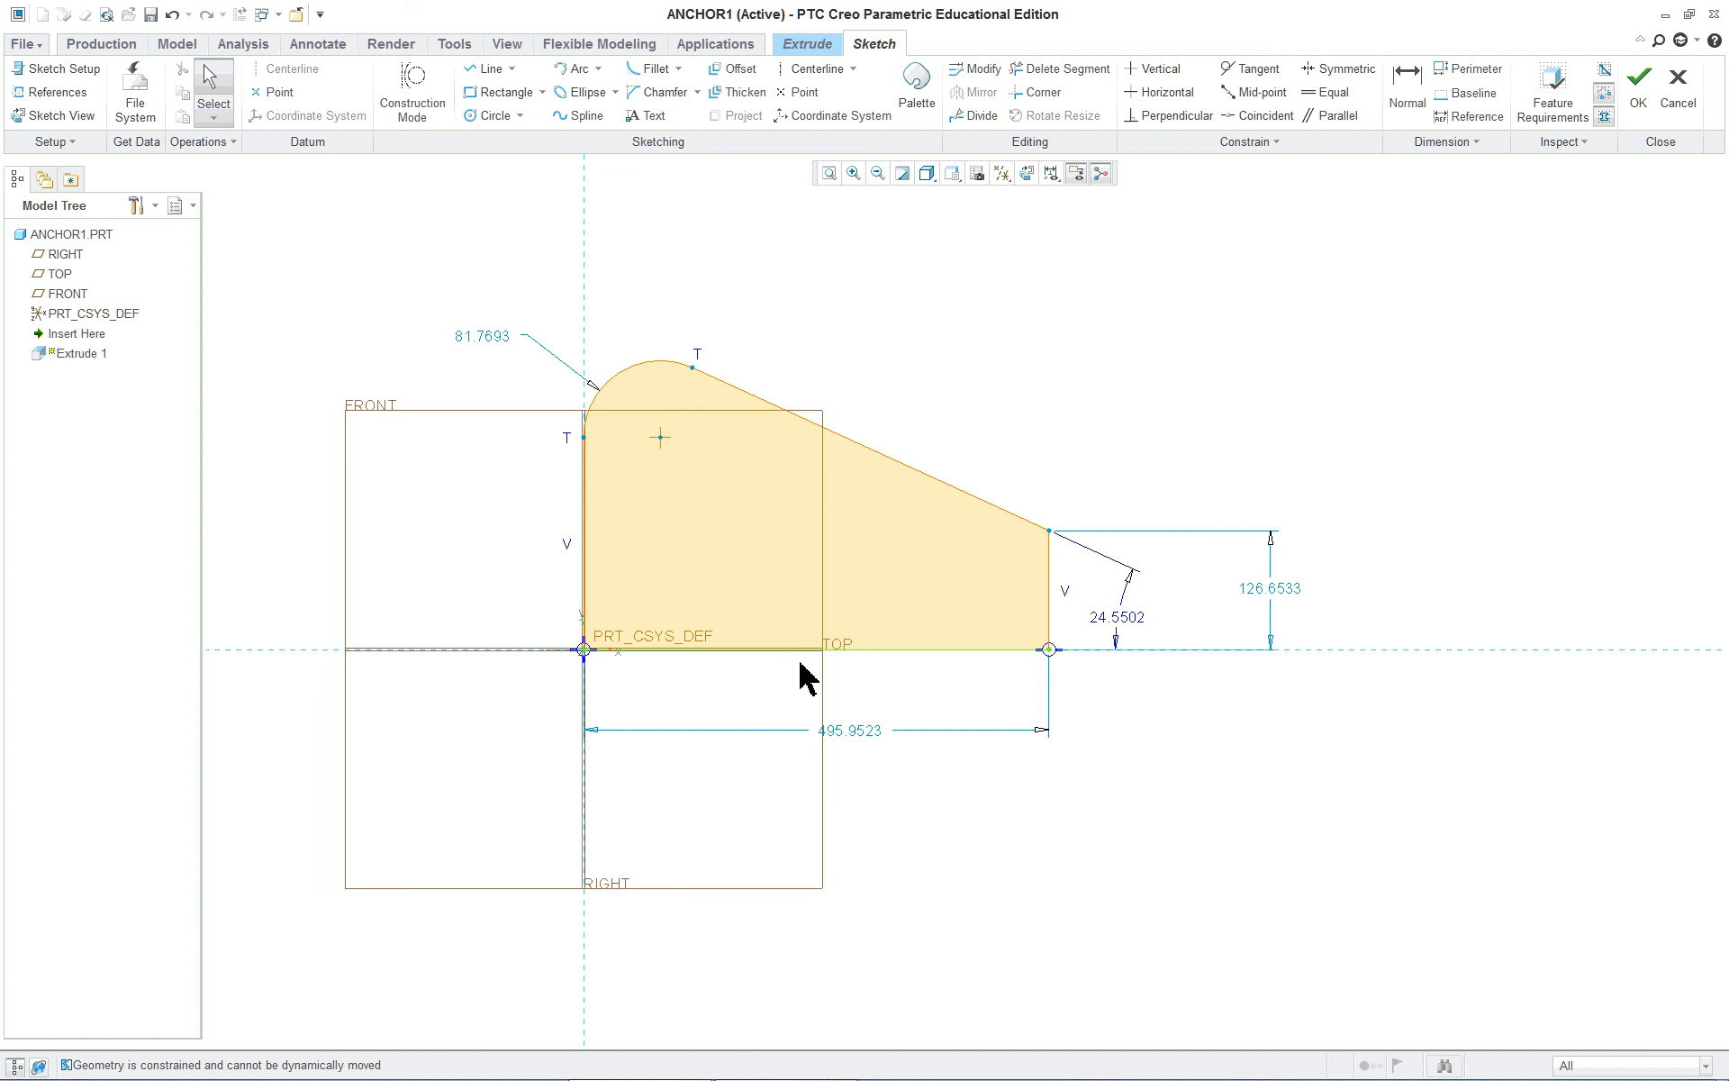
Read the lesson PDF in Adobe Acrobat from Figure 5.4 to Figure 5.5(g) for the dimensioning instructions and design values, and return to Creo
{"action": "key", "text": "alt+Tab"}
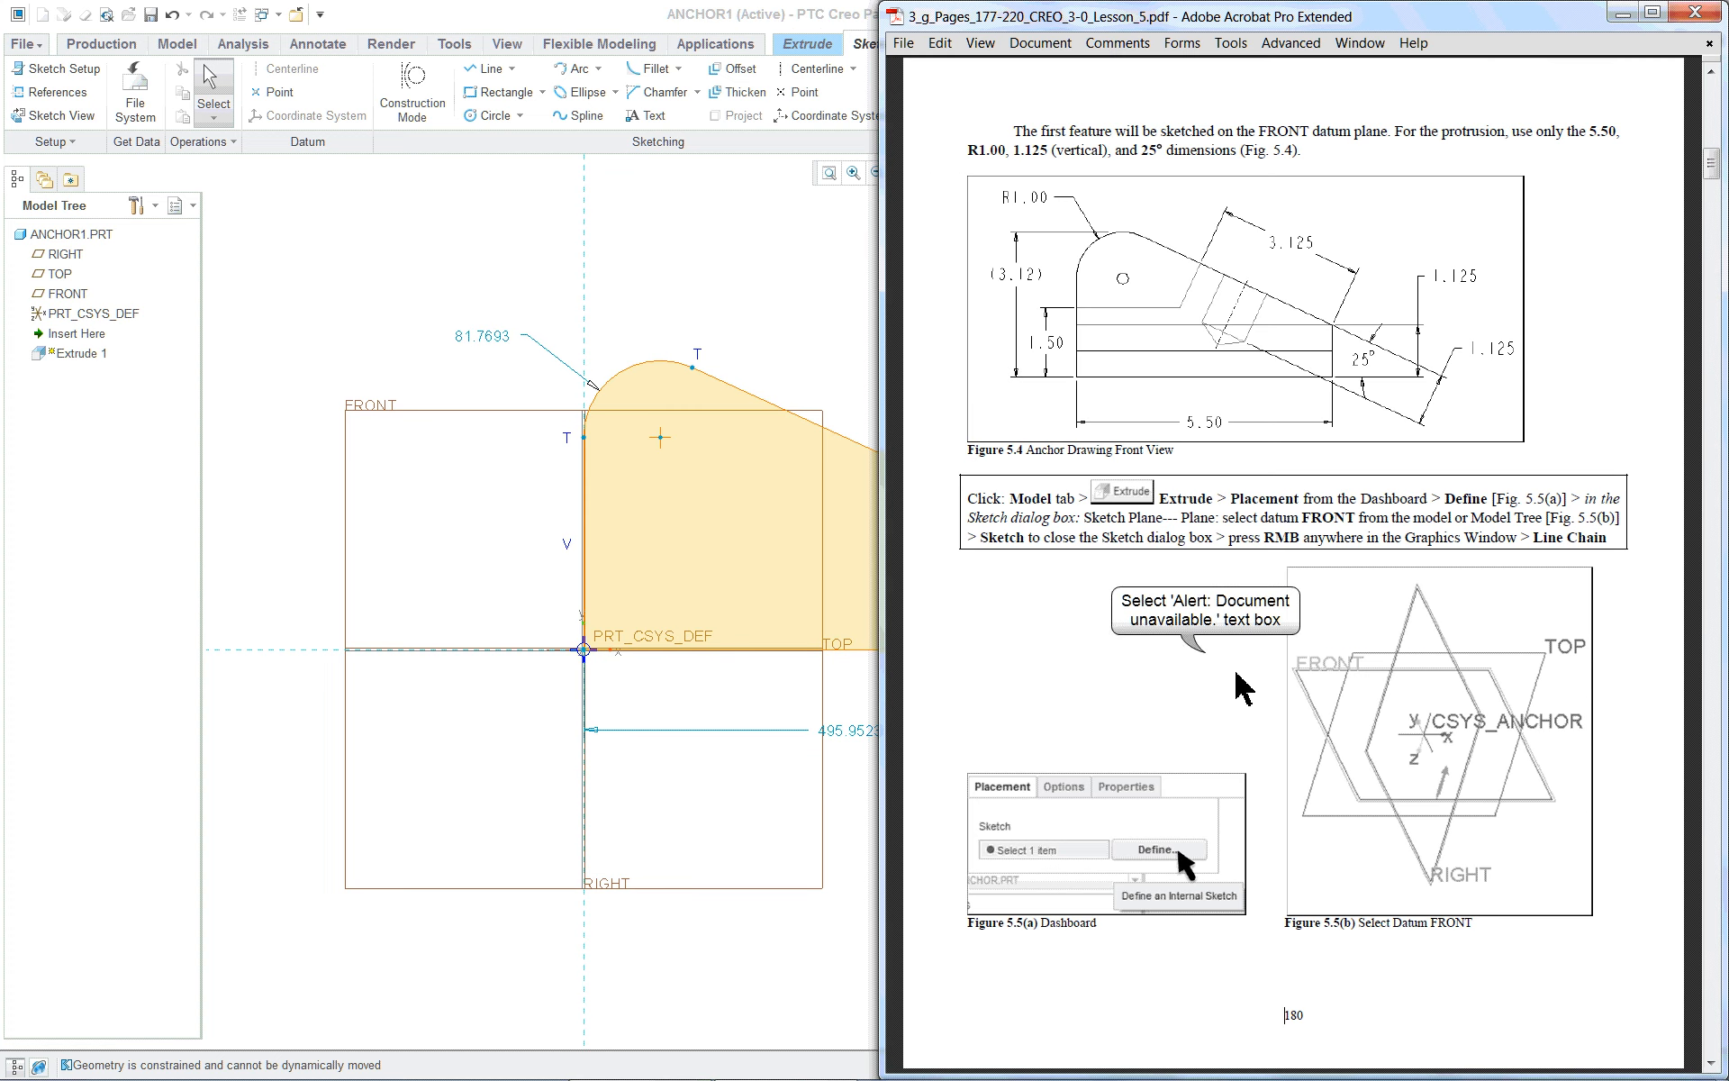
{"action": "scroll", "coordinate": [1193, 598], "scroll_direction": "down", "scroll_amount": 10}
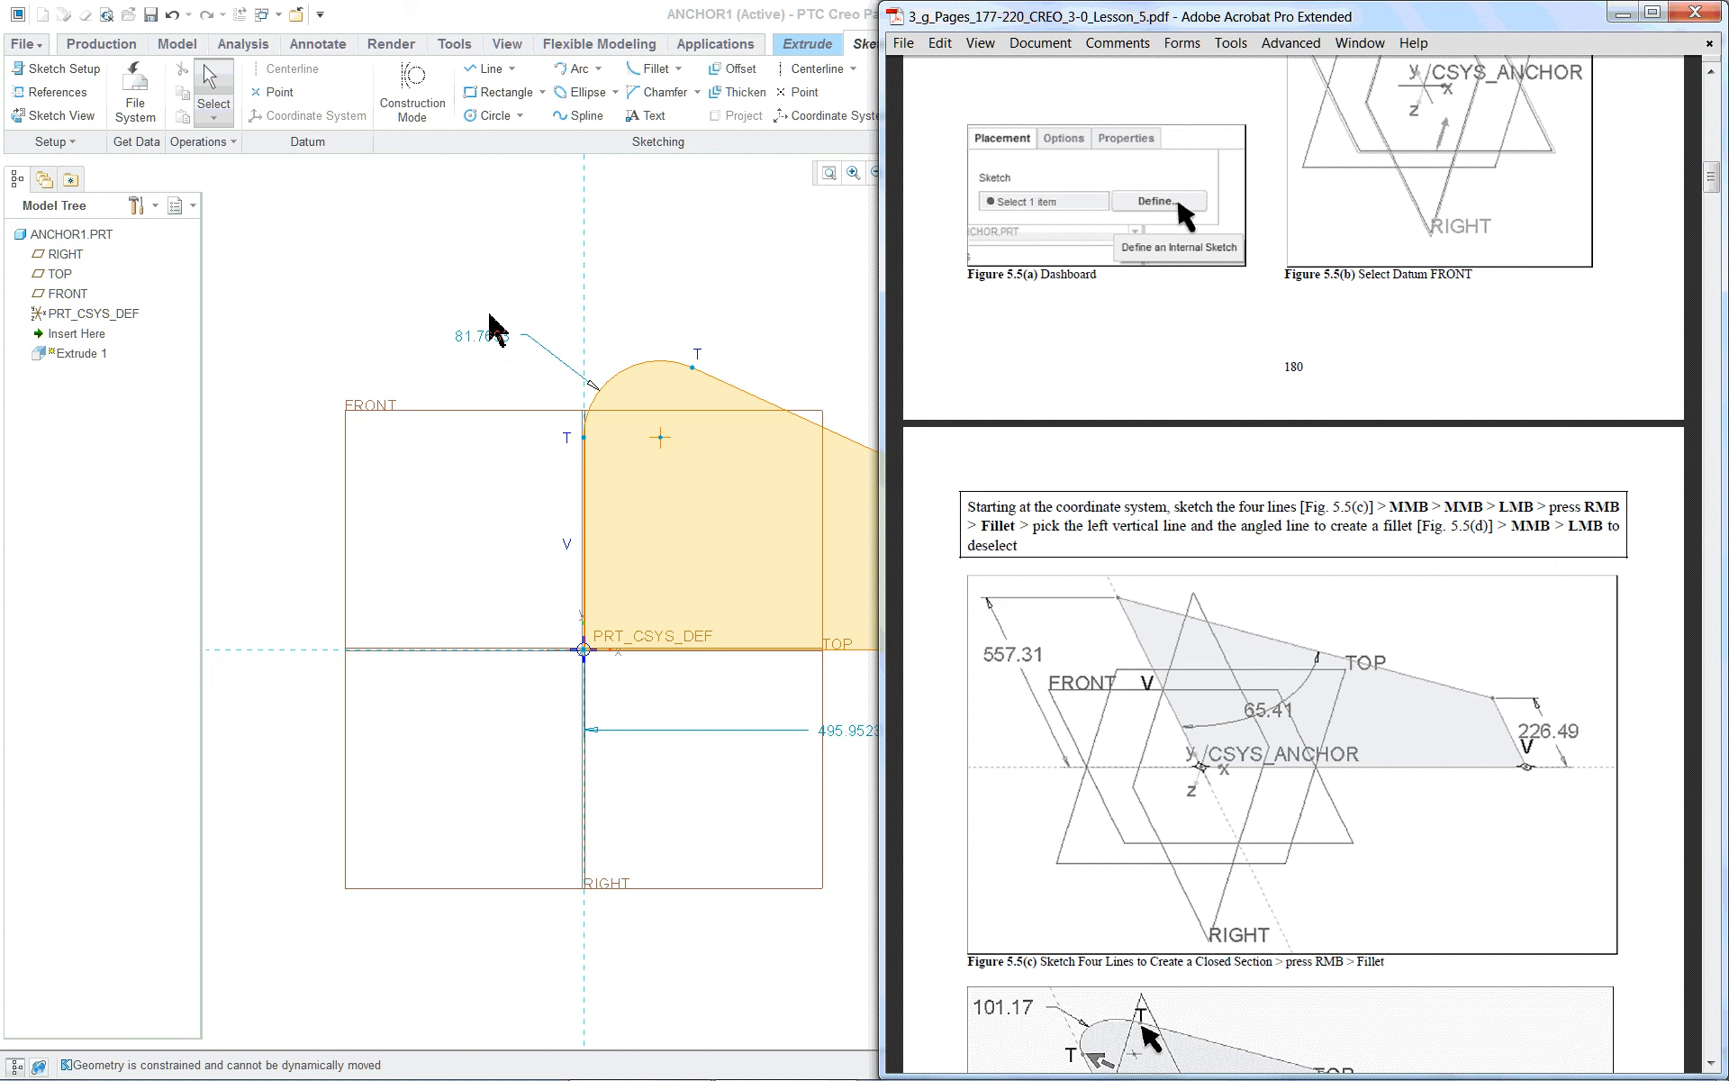
{"action": "scroll", "coordinate": [1290, 660], "scroll_direction": "down", "scroll_amount": 5}
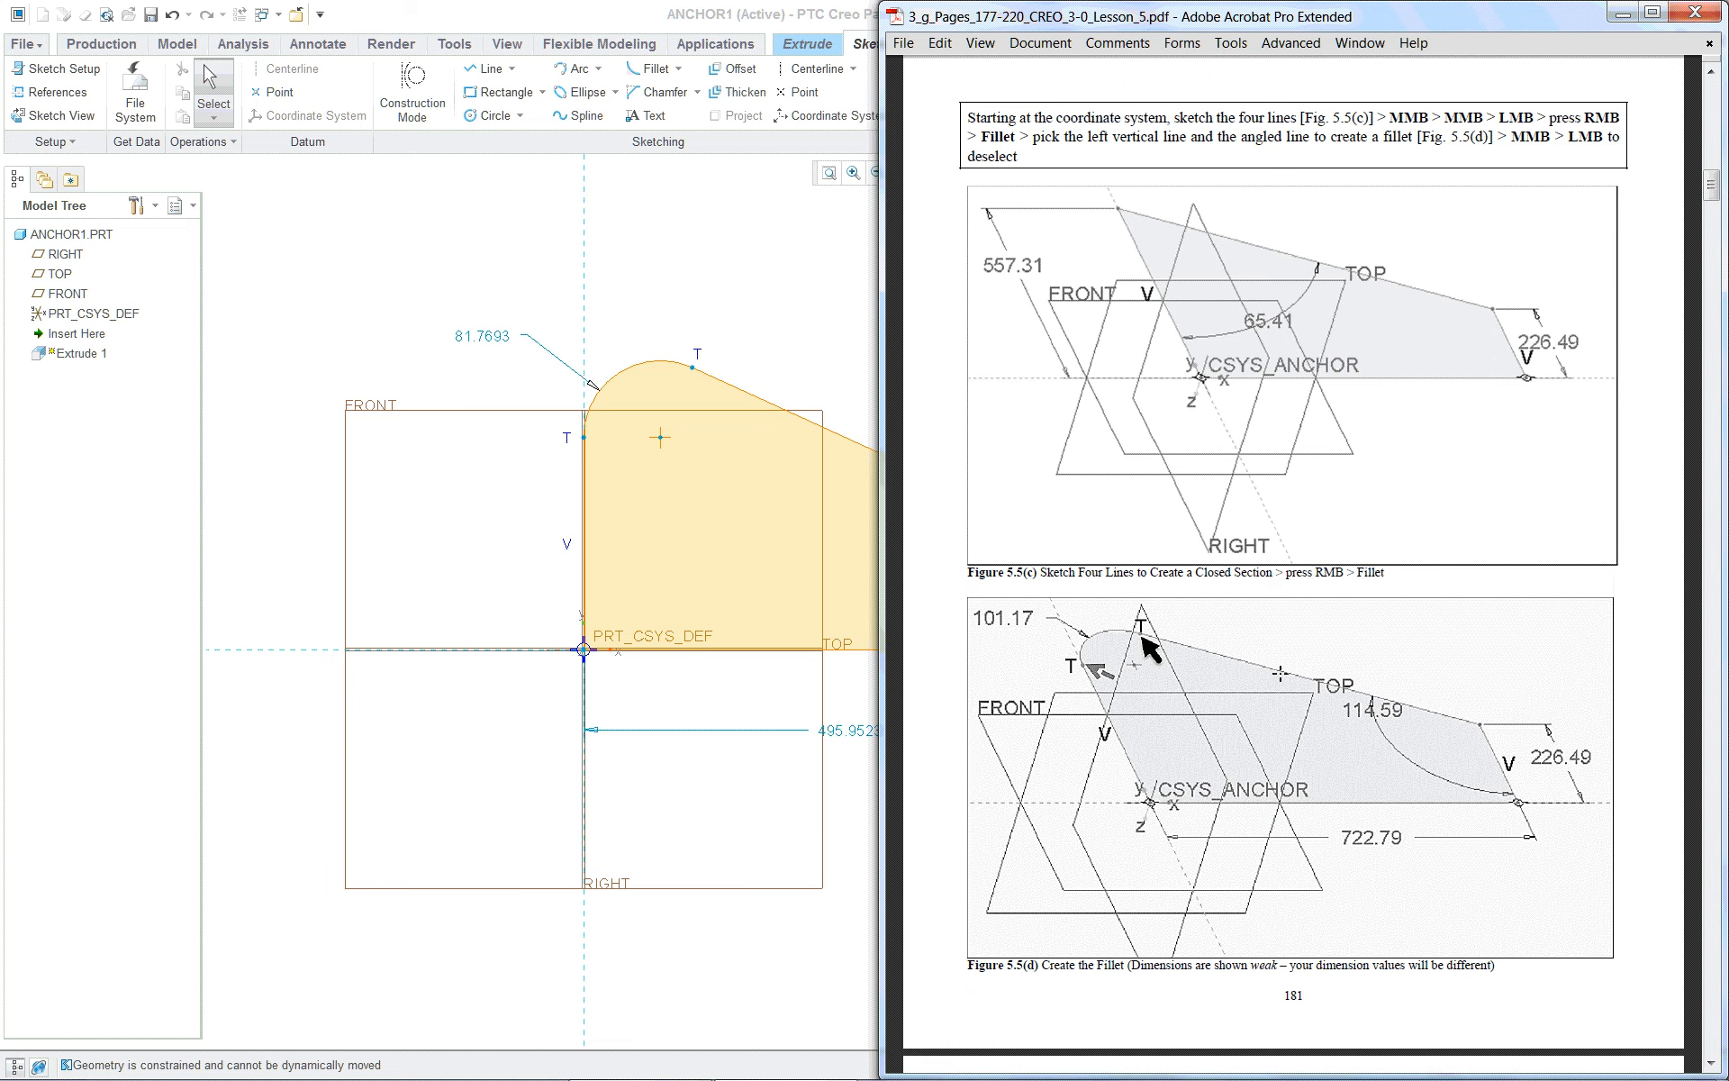
{"action": "scroll", "coordinate": [1280, 673], "scroll_direction": "down", "scroll_amount": 2}
{"action": "scroll", "coordinate": [1279, 675], "scroll_direction": "down", "scroll_amount": 1}
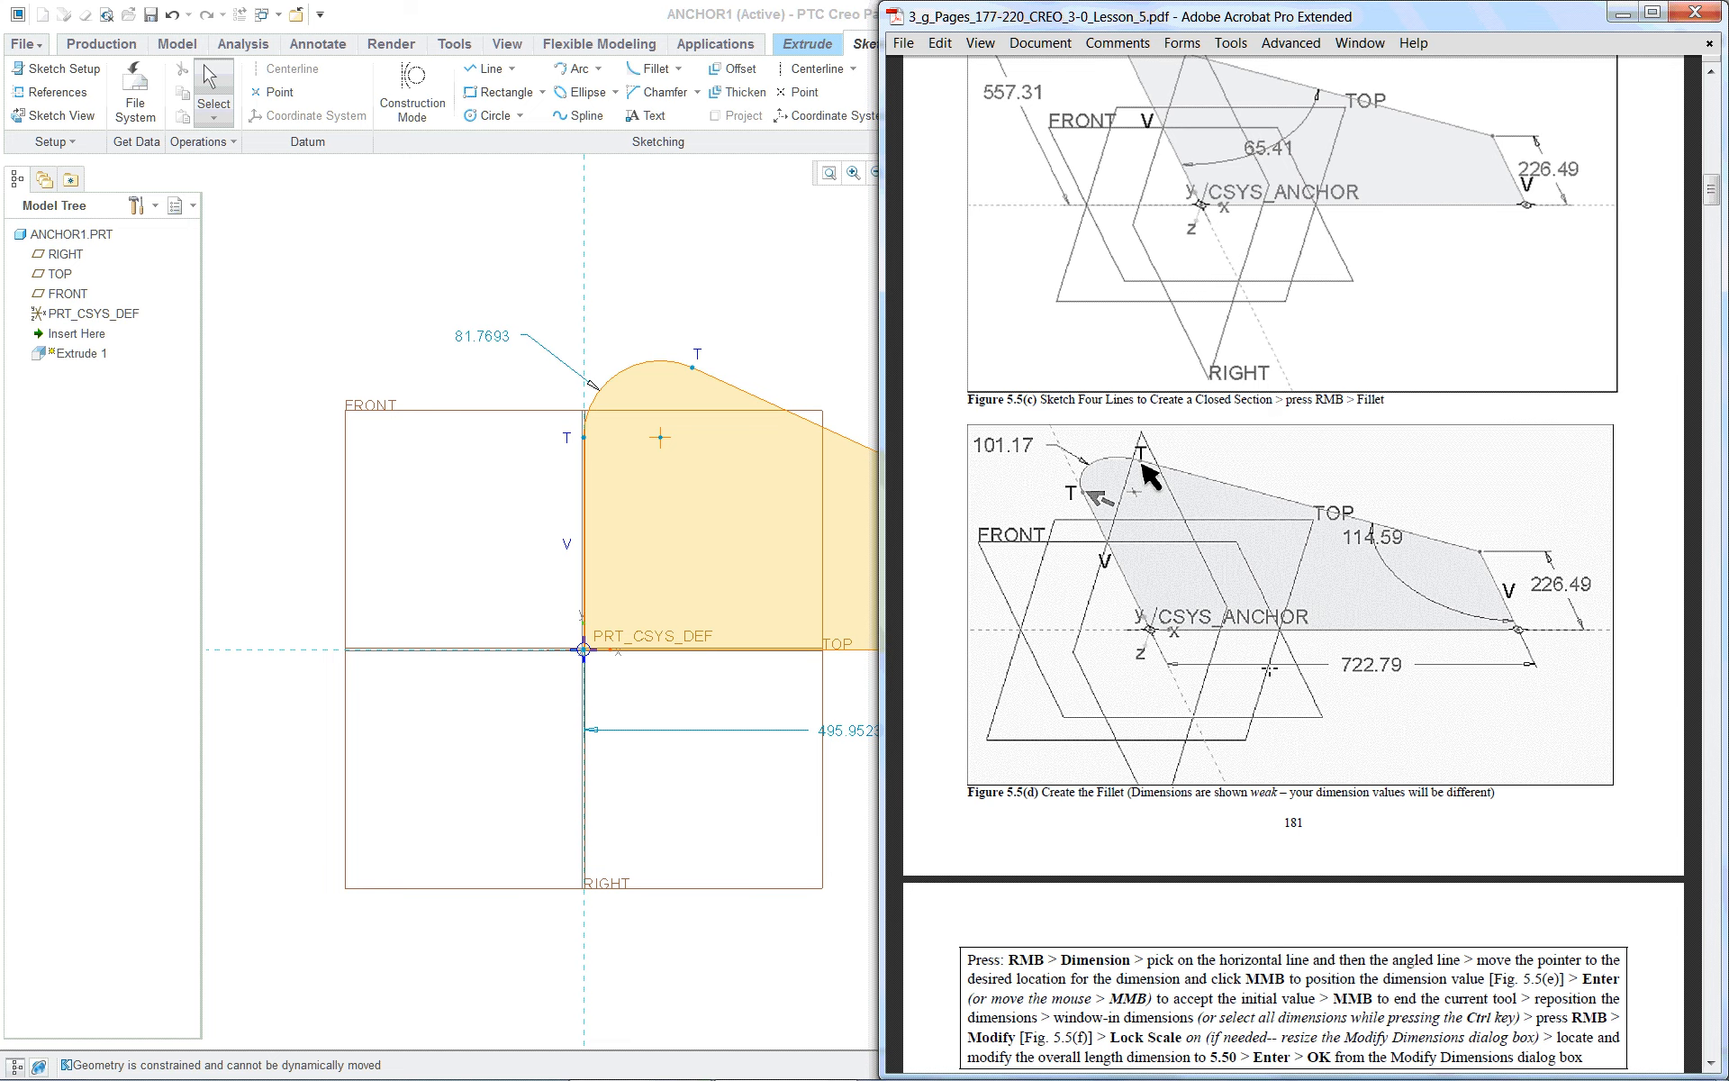
{"action": "scroll", "coordinate": [1216, 594], "scroll_direction": "down", "scroll_amount": 14}
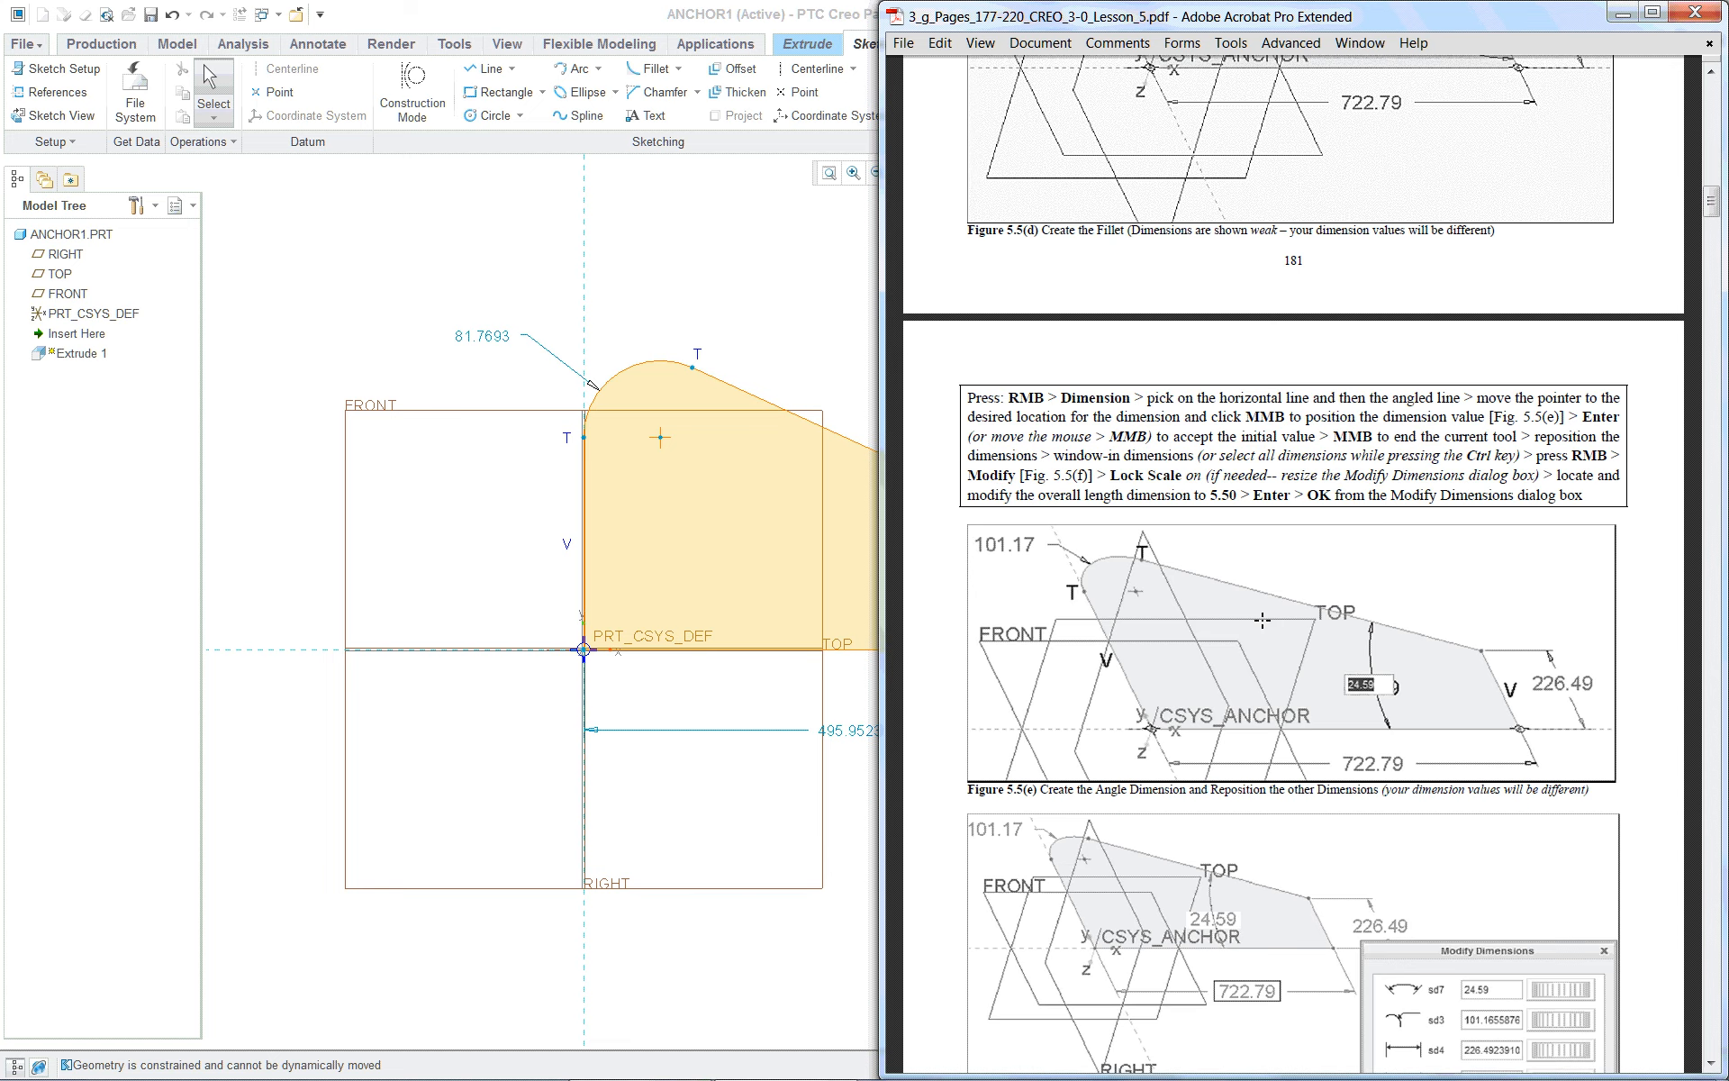
{"action": "scroll", "coordinate": [1262, 621], "scroll_direction": "down", "scroll_amount": 2}
{"action": "scroll", "coordinate": [1262, 621], "scroll_direction": "down", "scroll_amount": 19}
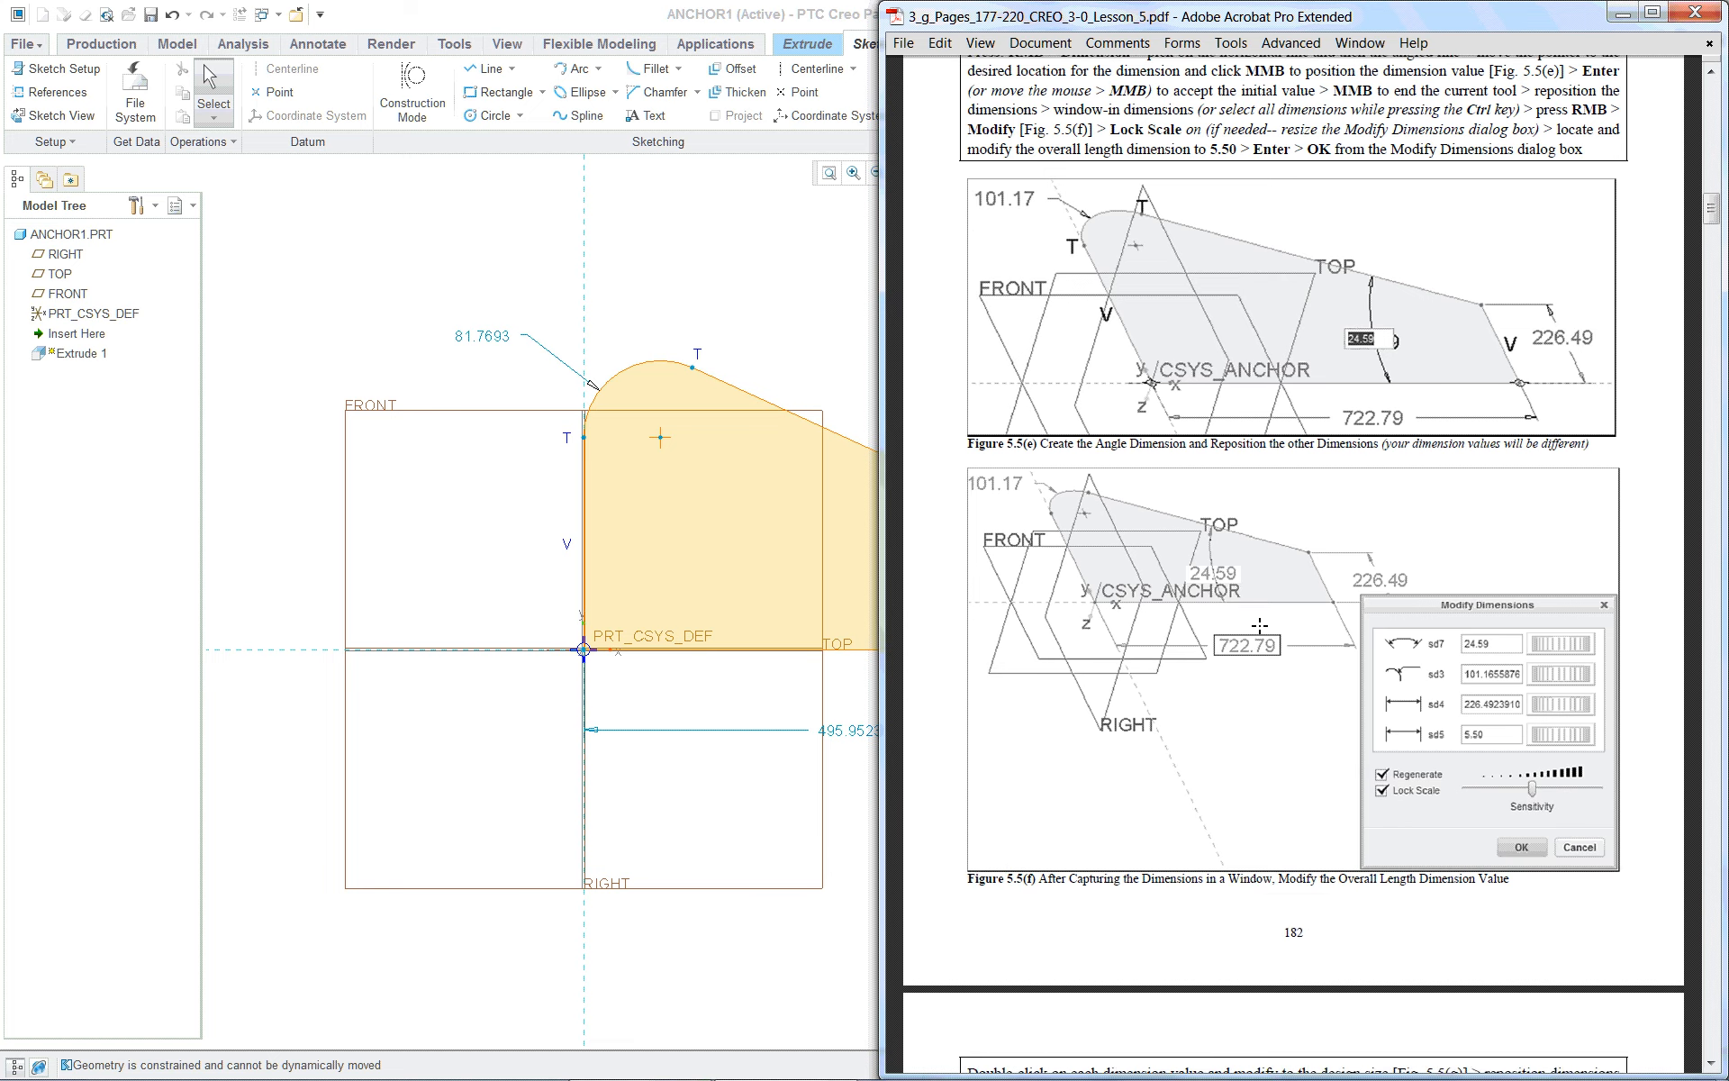
{"action": "scroll", "coordinate": [1255, 629], "scroll_direction": "down", "scroll_amount": 6}
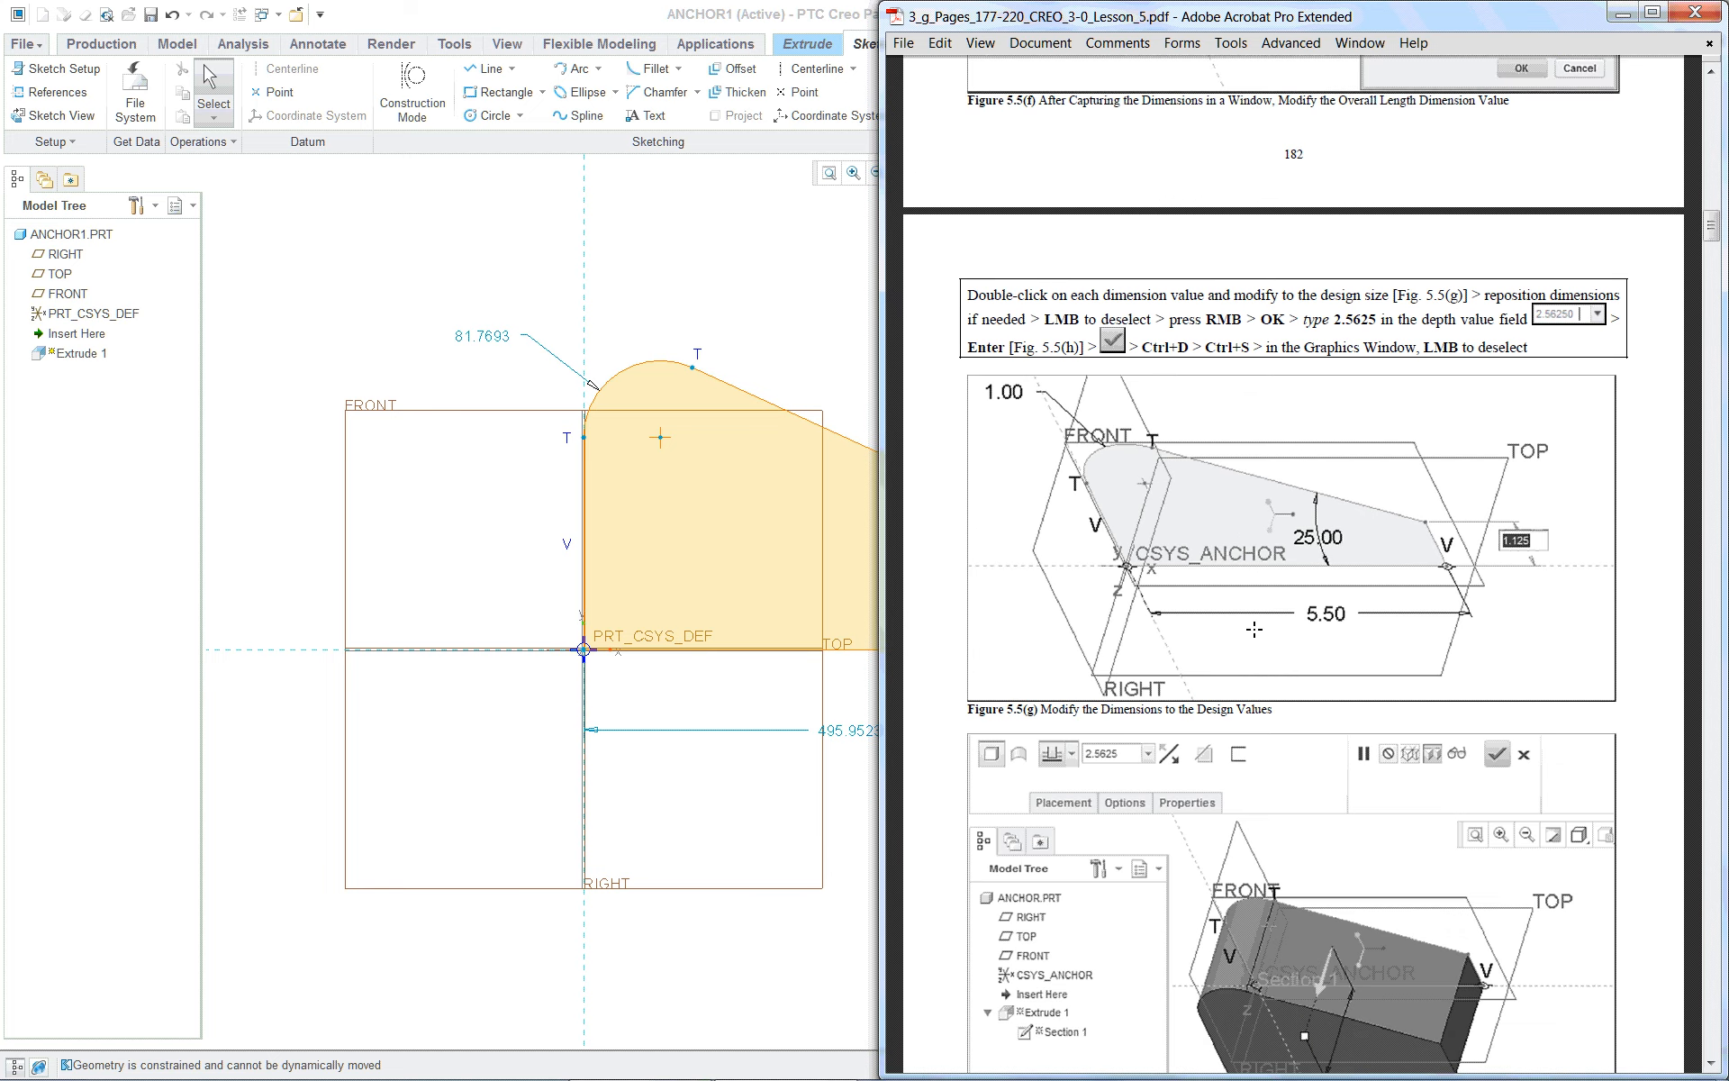
{"action": "left_click", "coordinate": [776, 397]}
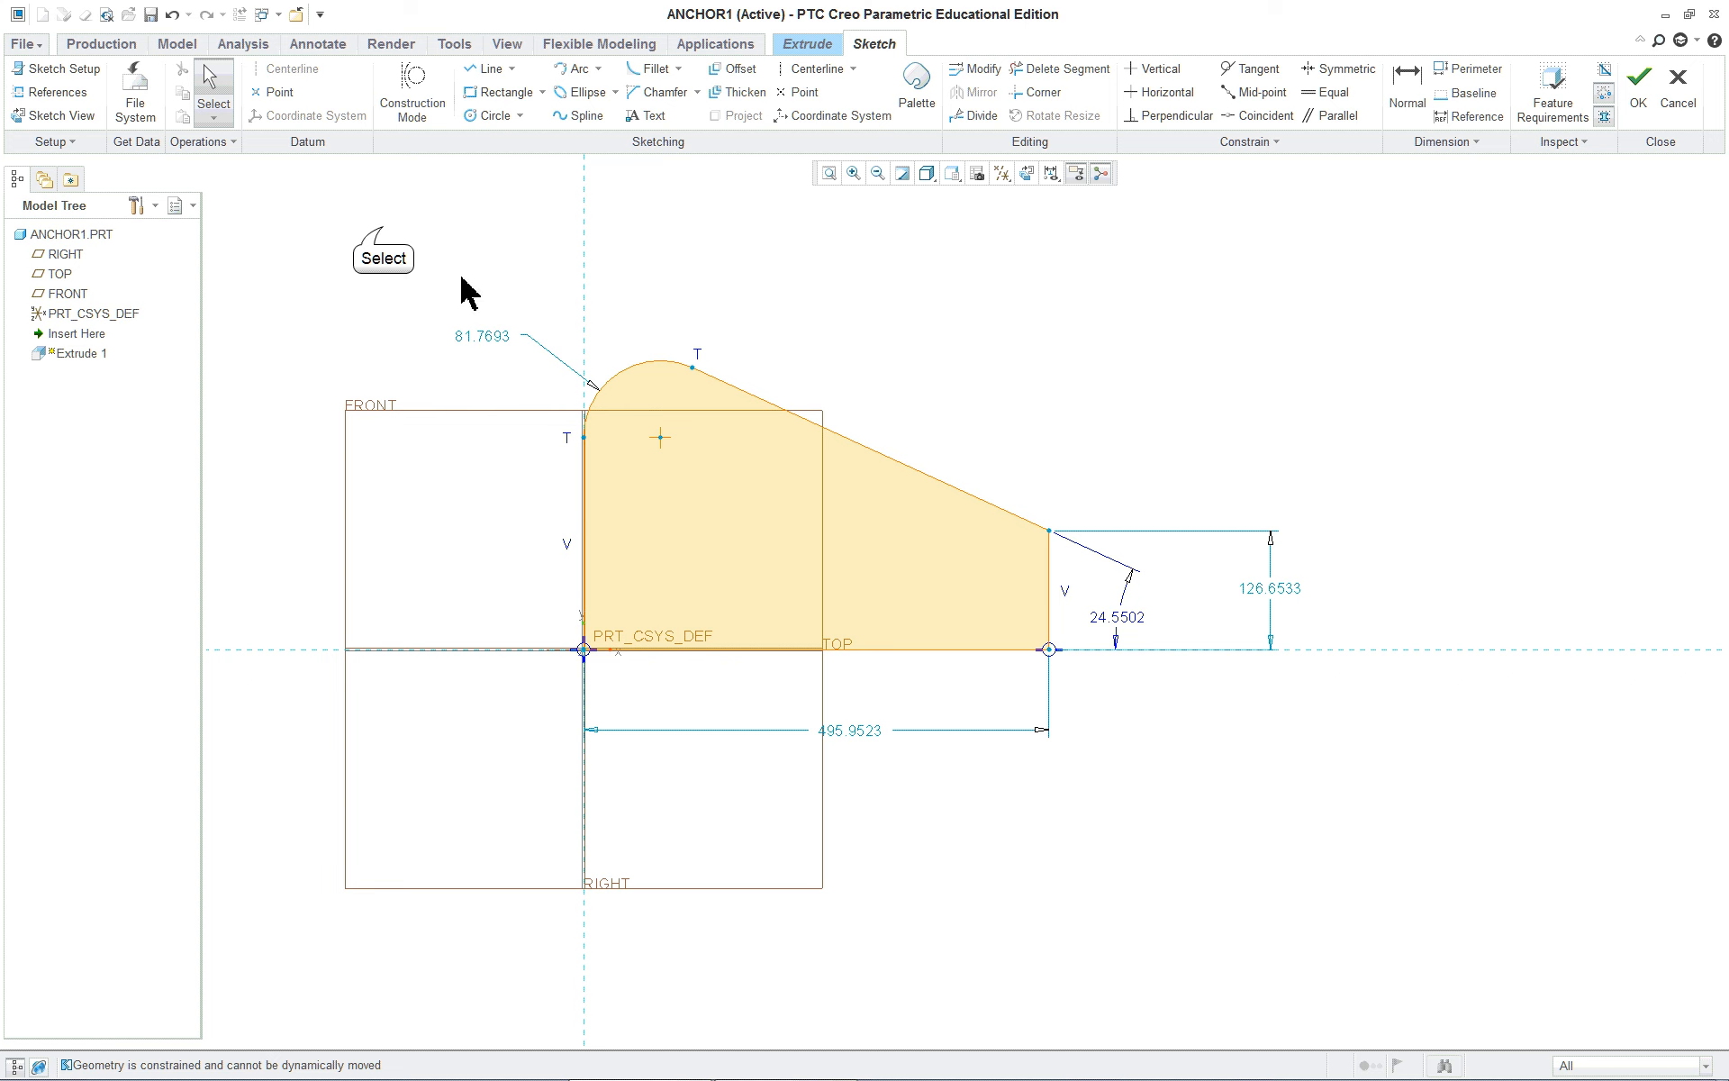
Select the whole sketch including all four dimensions, open them in Modify Dimensions, and arrange the dialog so every value is listed
{"action": "mouse_move", "coordinate": [382, 226]}
{"action": "left_mouse_down"}
{"action": "mouse_move", "coordinate": [474, 375]}
{"action": "mouse_move", "coordinate": [1248, 888]}
{"action": "left_mouse_up"}
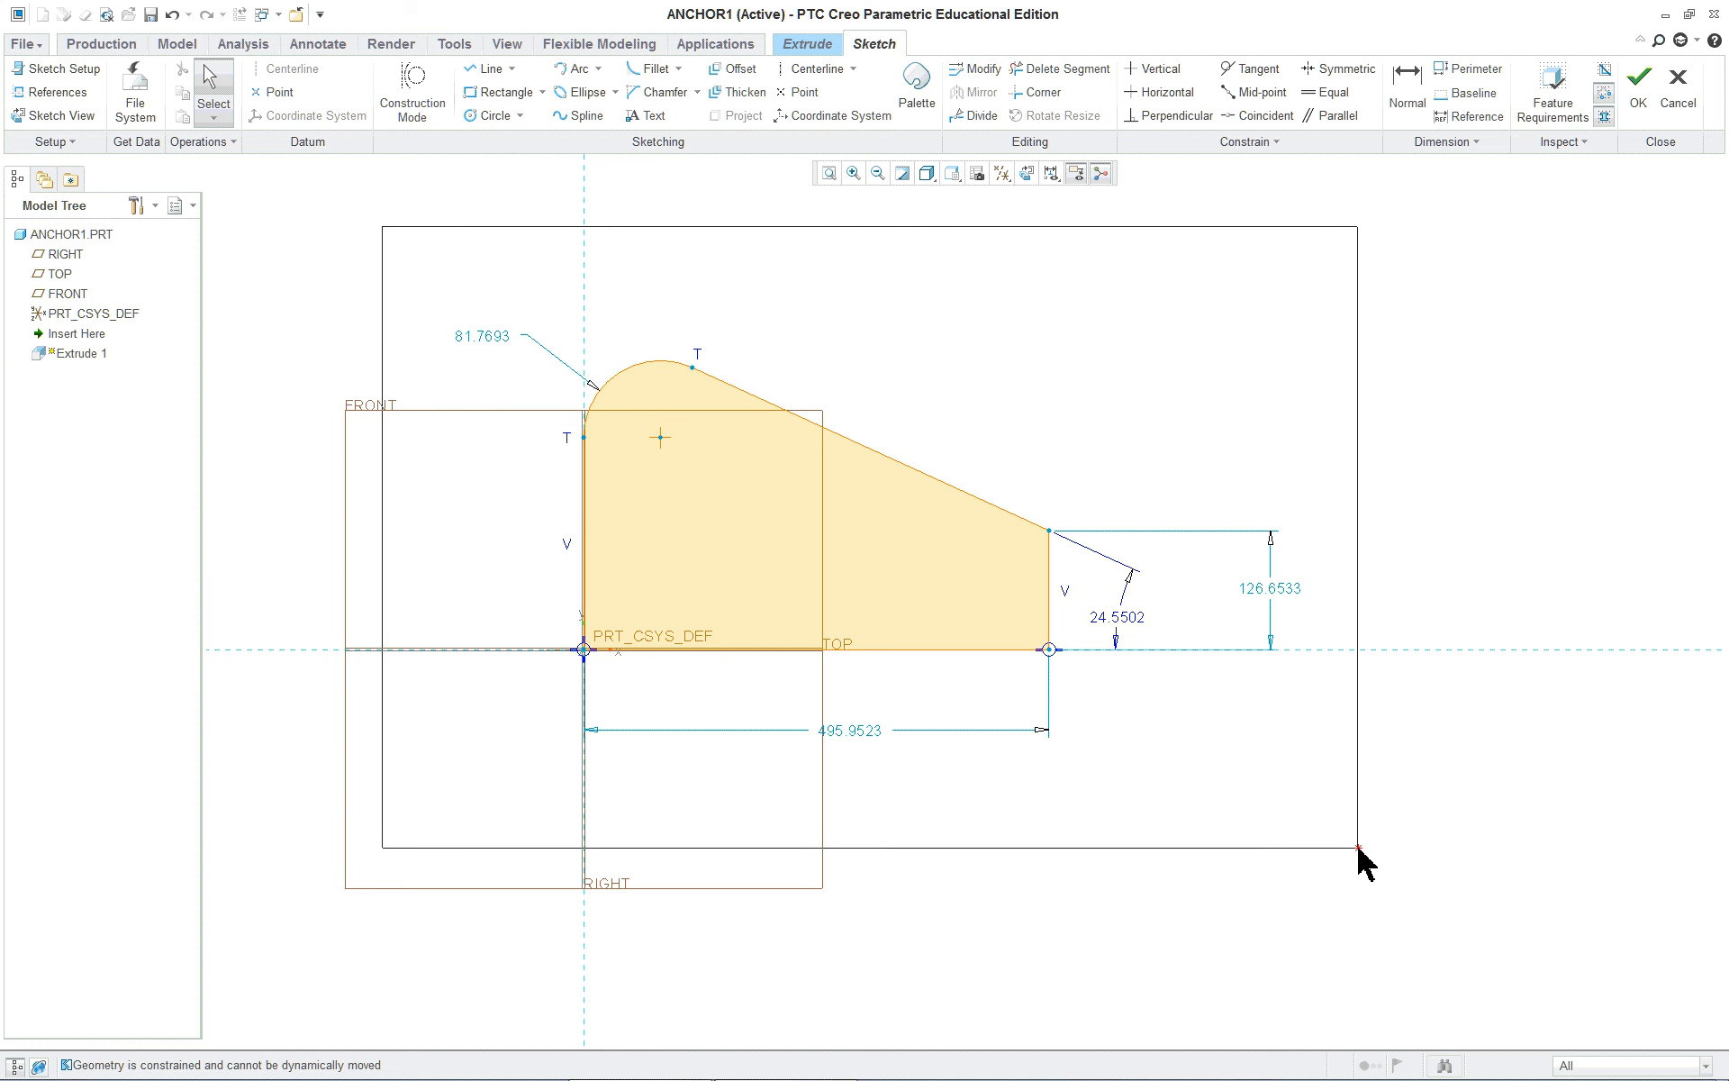
{"action": "left_click_drag", "start_coordinate": [1358, 847], "coordinate": [1358, 721]}
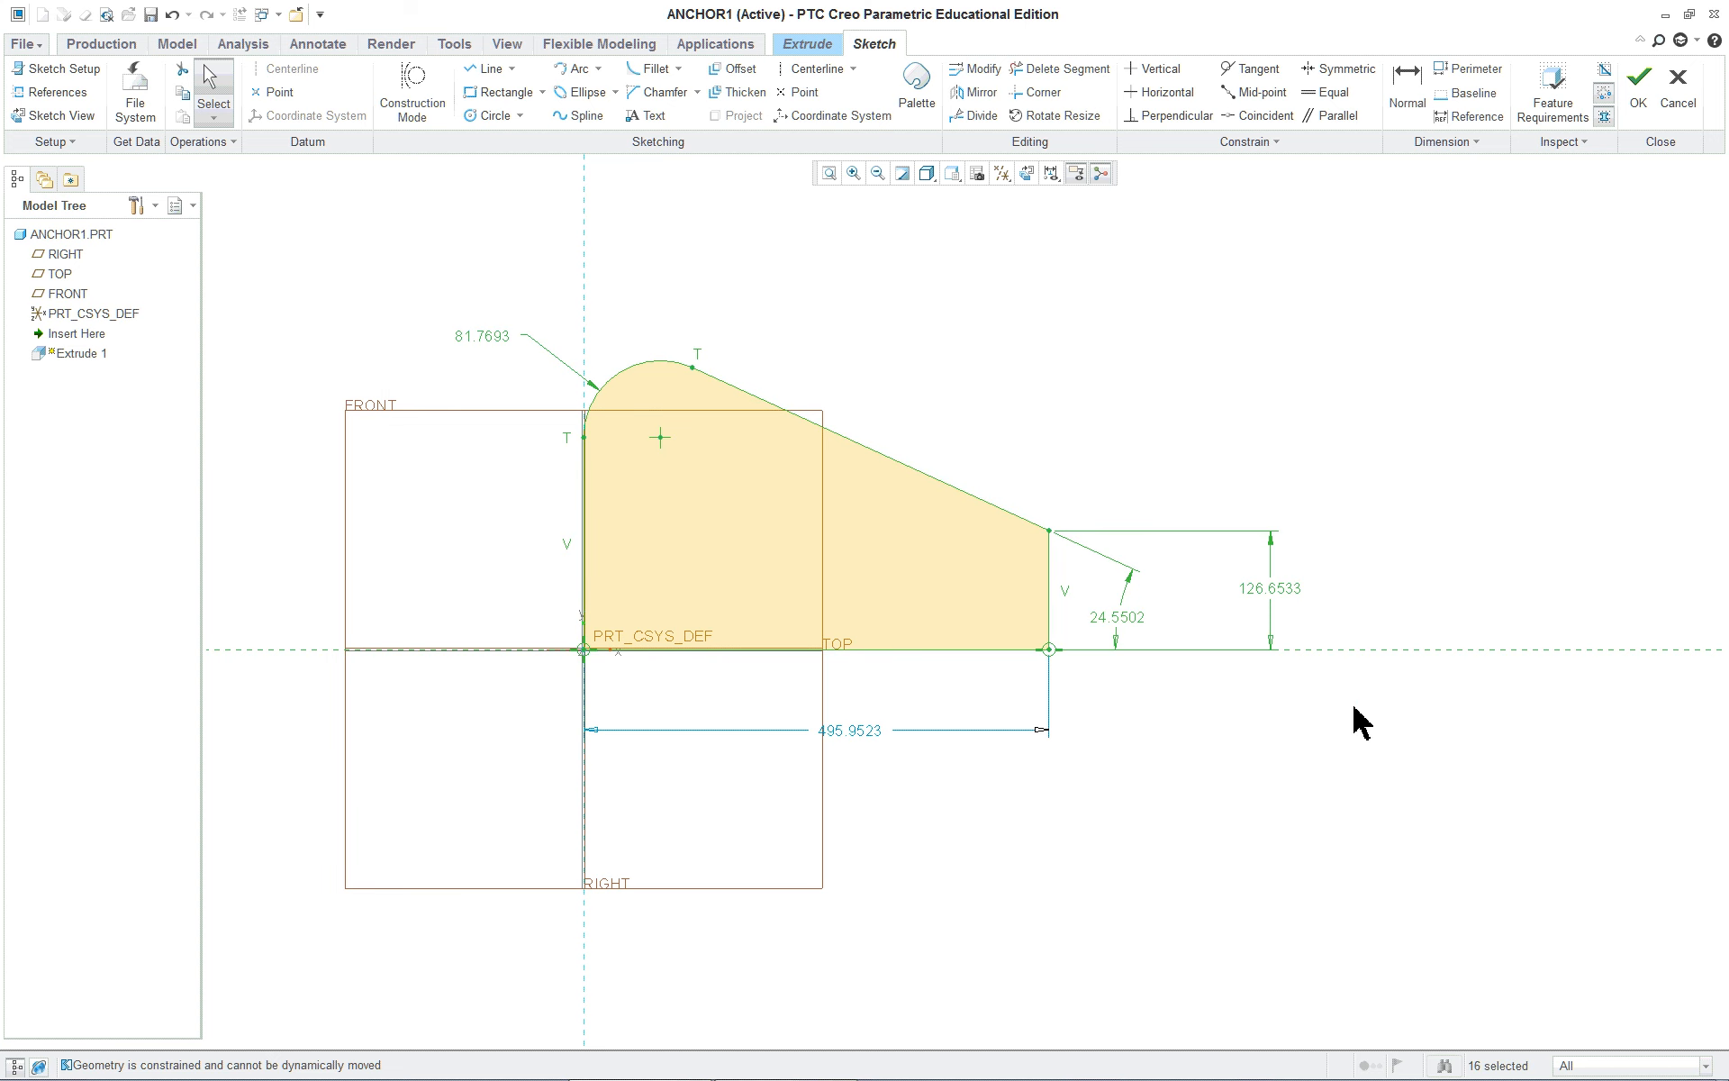
{"action": "left_click", "coordinate": [857, 733], "text": "ctrl"}
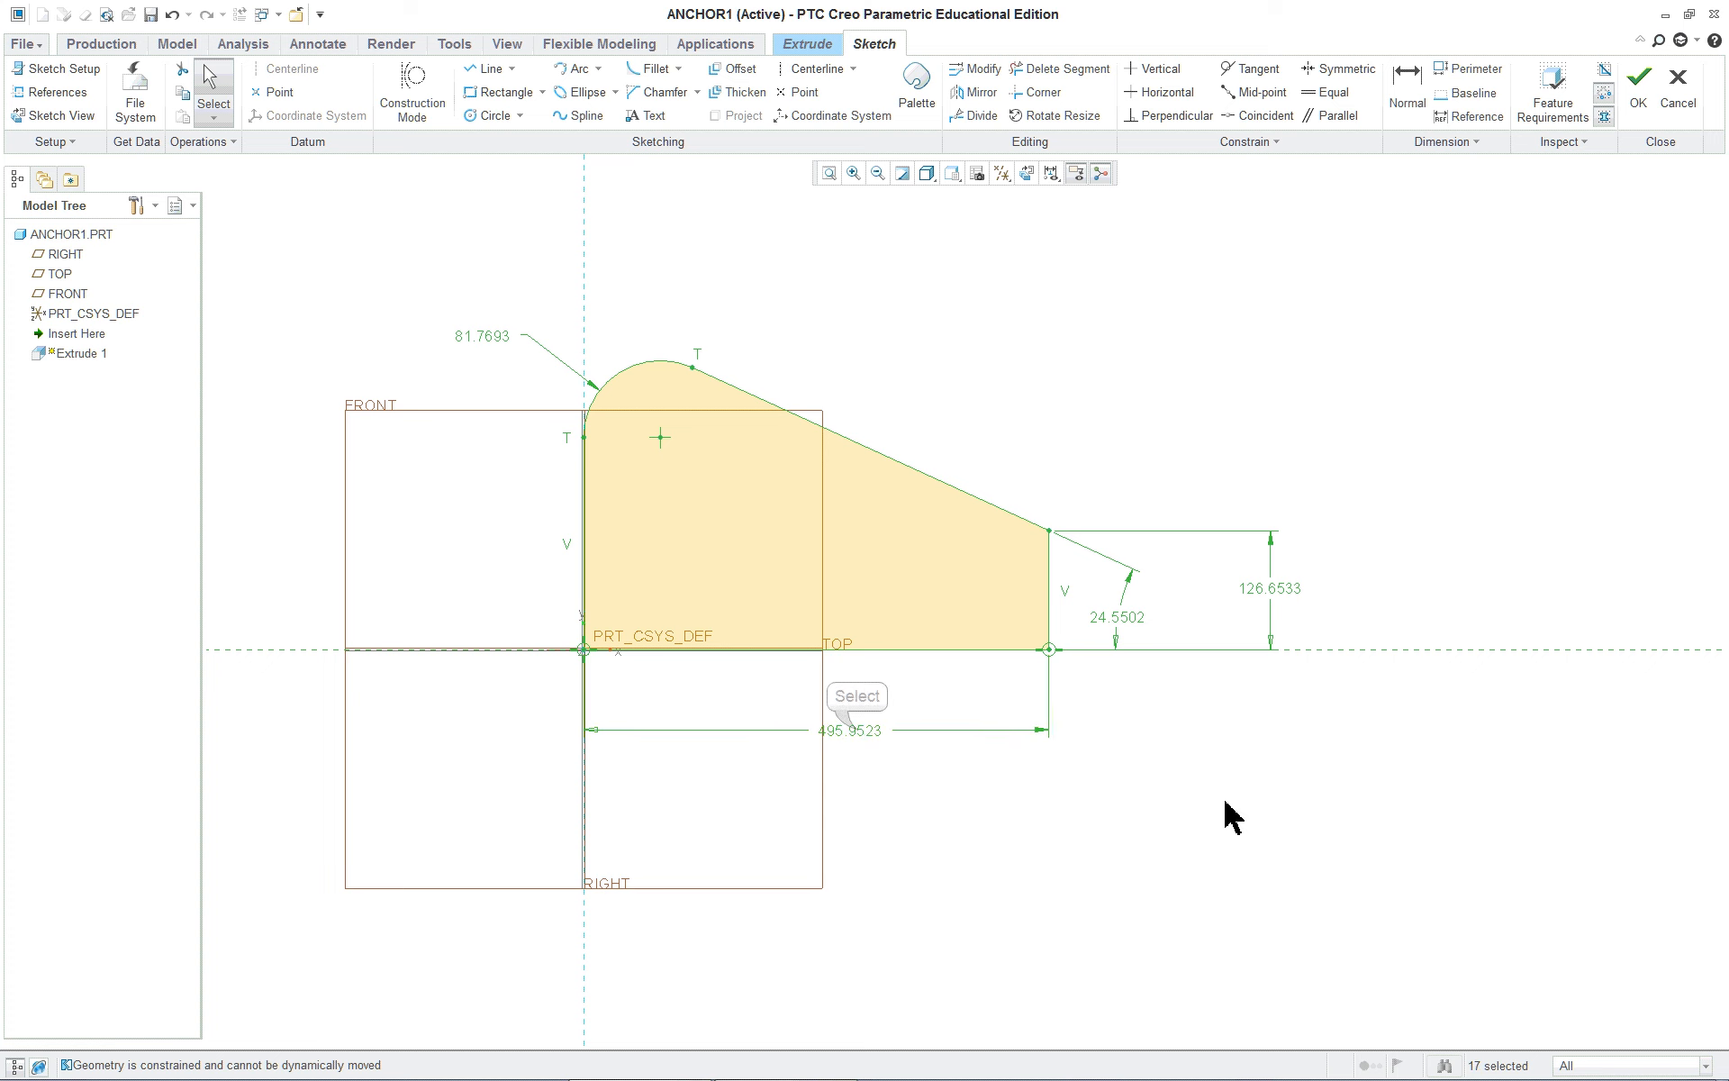
{"action": "right_click", "coordinate": [1257, 822]}
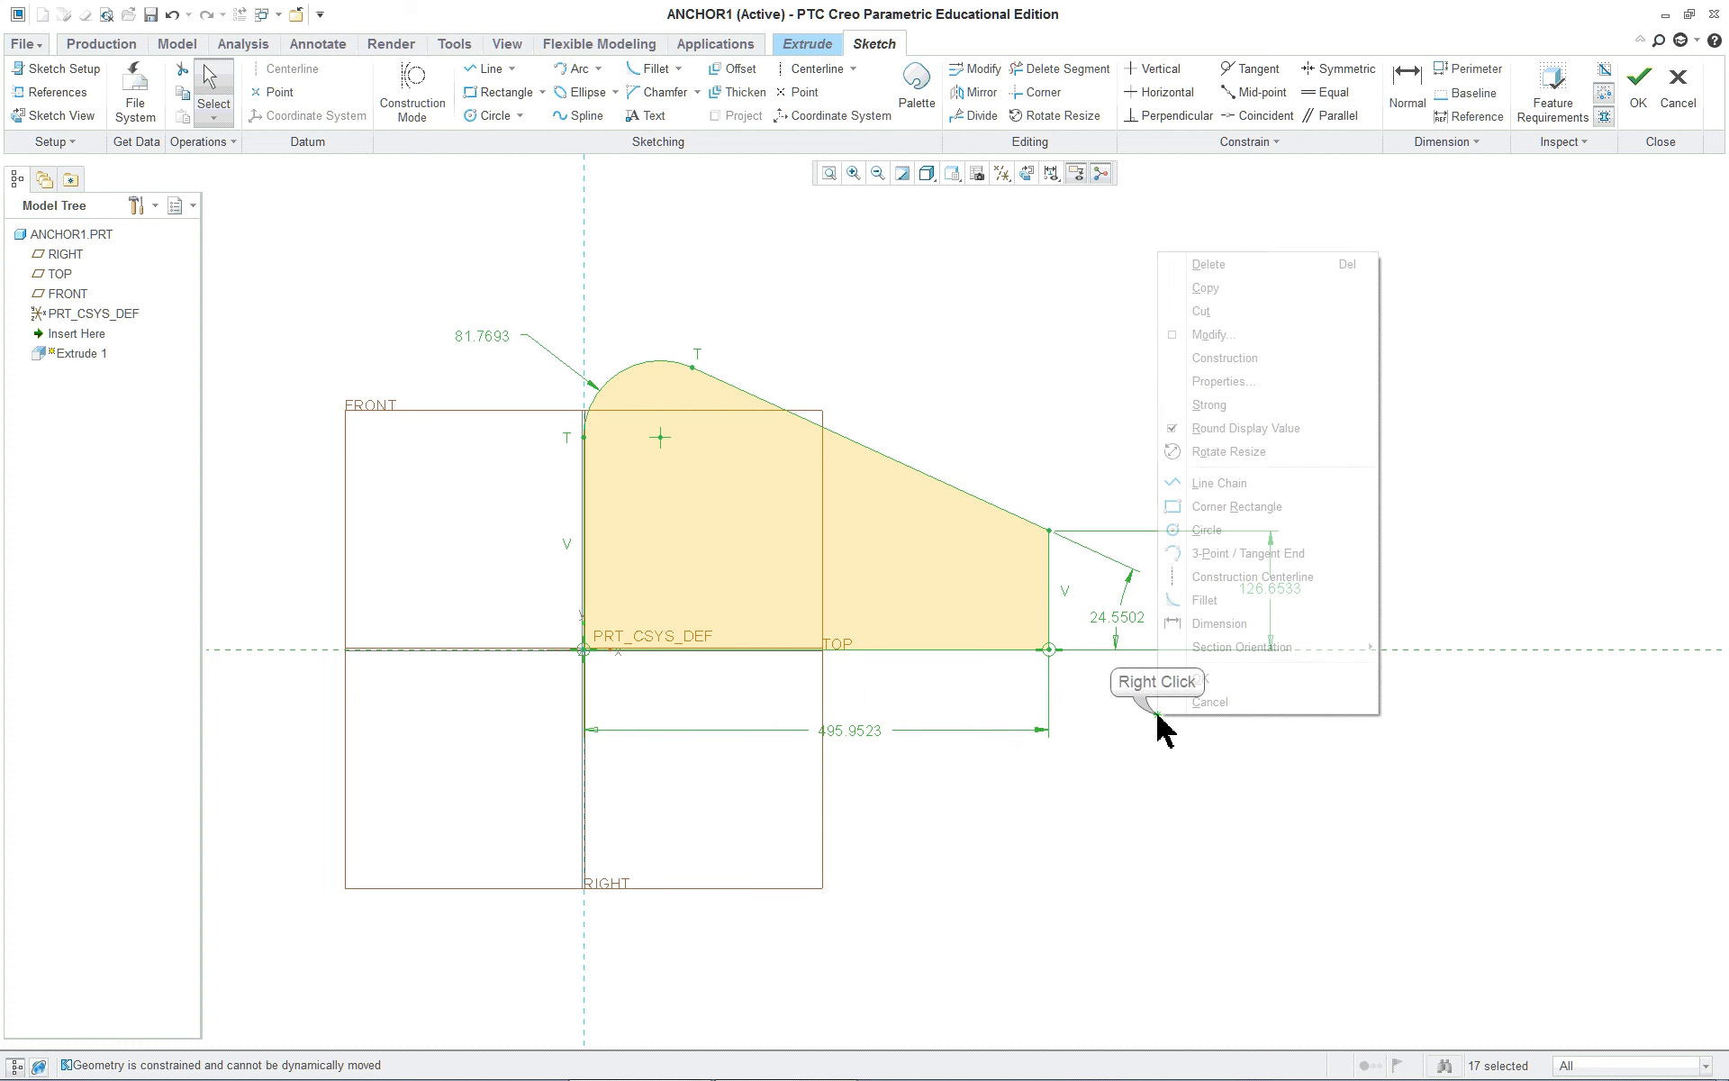
{"action": "left_click", "coordinate": [1270, 335]}
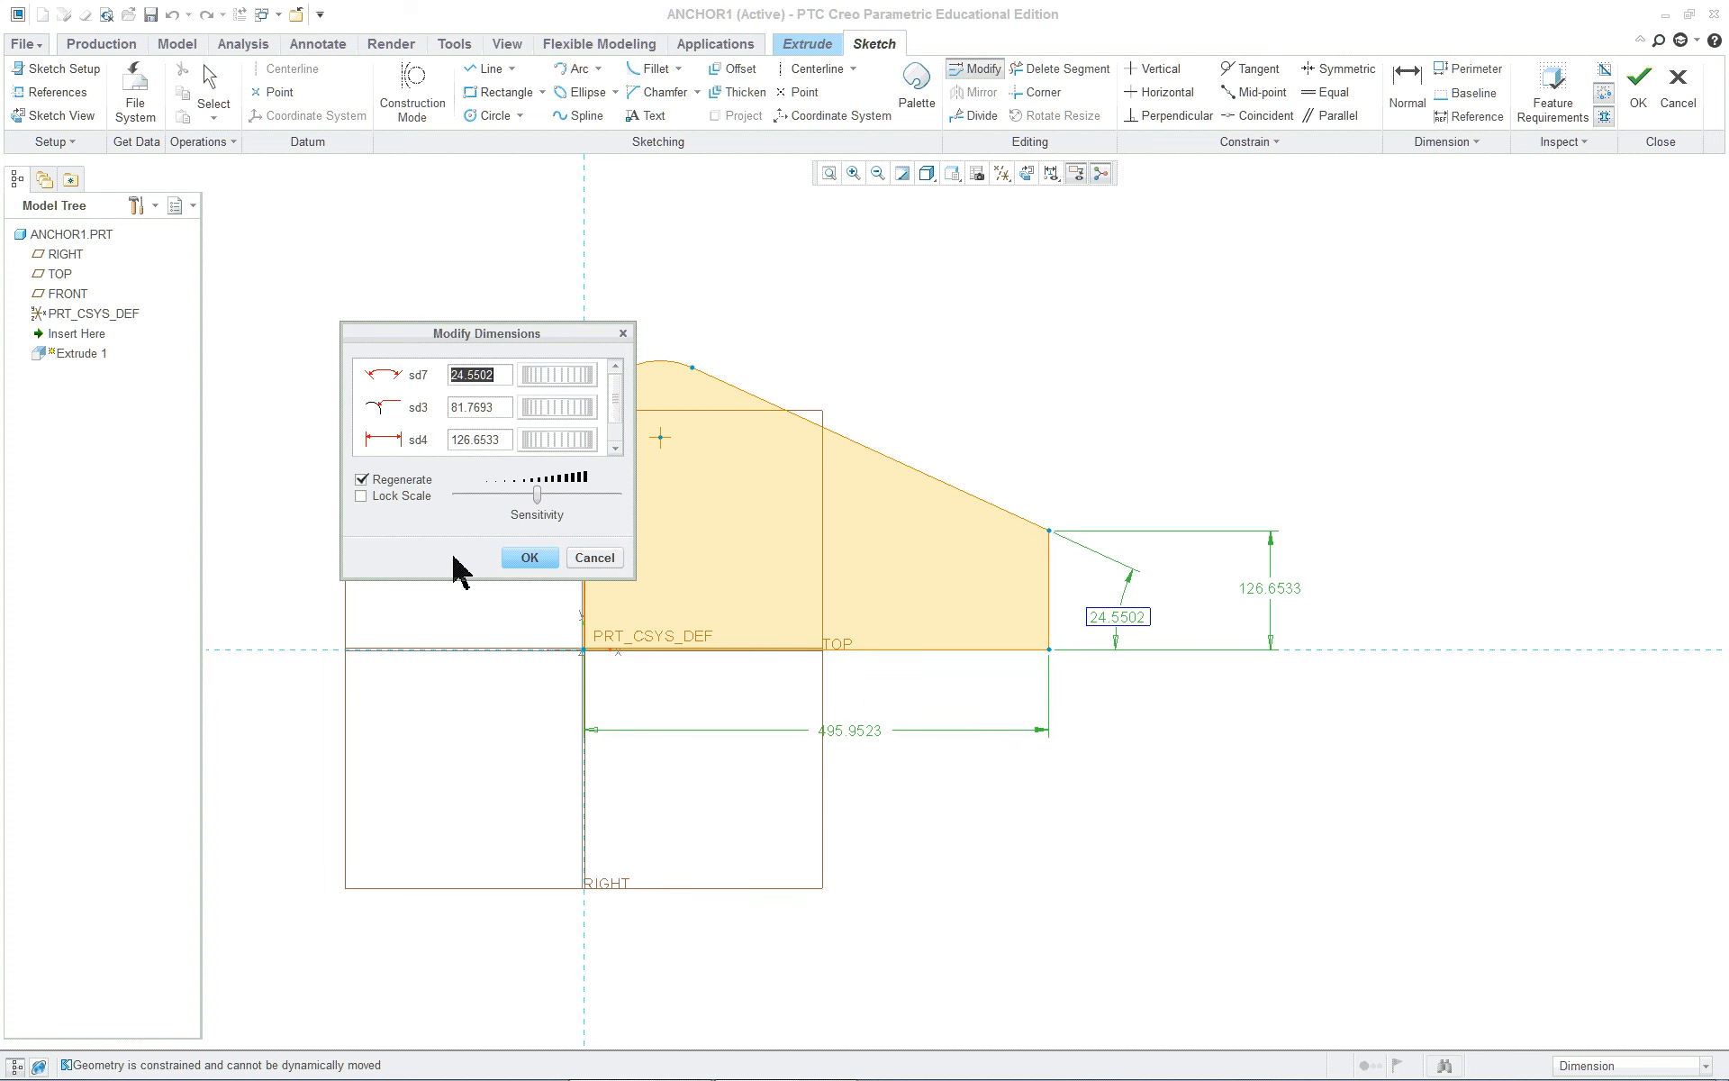
{"action": "left_click", "coordinate": [437, 326]}
{"action": "mouse_move", "coordinate": [437, 326]}
{"action": "left_mouse_down"}
{"action": "mouse_move", "coordinate": [426, 223]}
{"action": "mouse_move", "coordinate": [1141, 420]}
{"action": "mouse_move", "coordinate": [356, 378]}
{"action": "mouse_move", "coordinate": [330, 361]}
{"action": "mouse_move", "coordinate": [327, 406]}
{"action": "left_mouse_up"}
{"action": "left_click", "coordinate": [286, 612]}
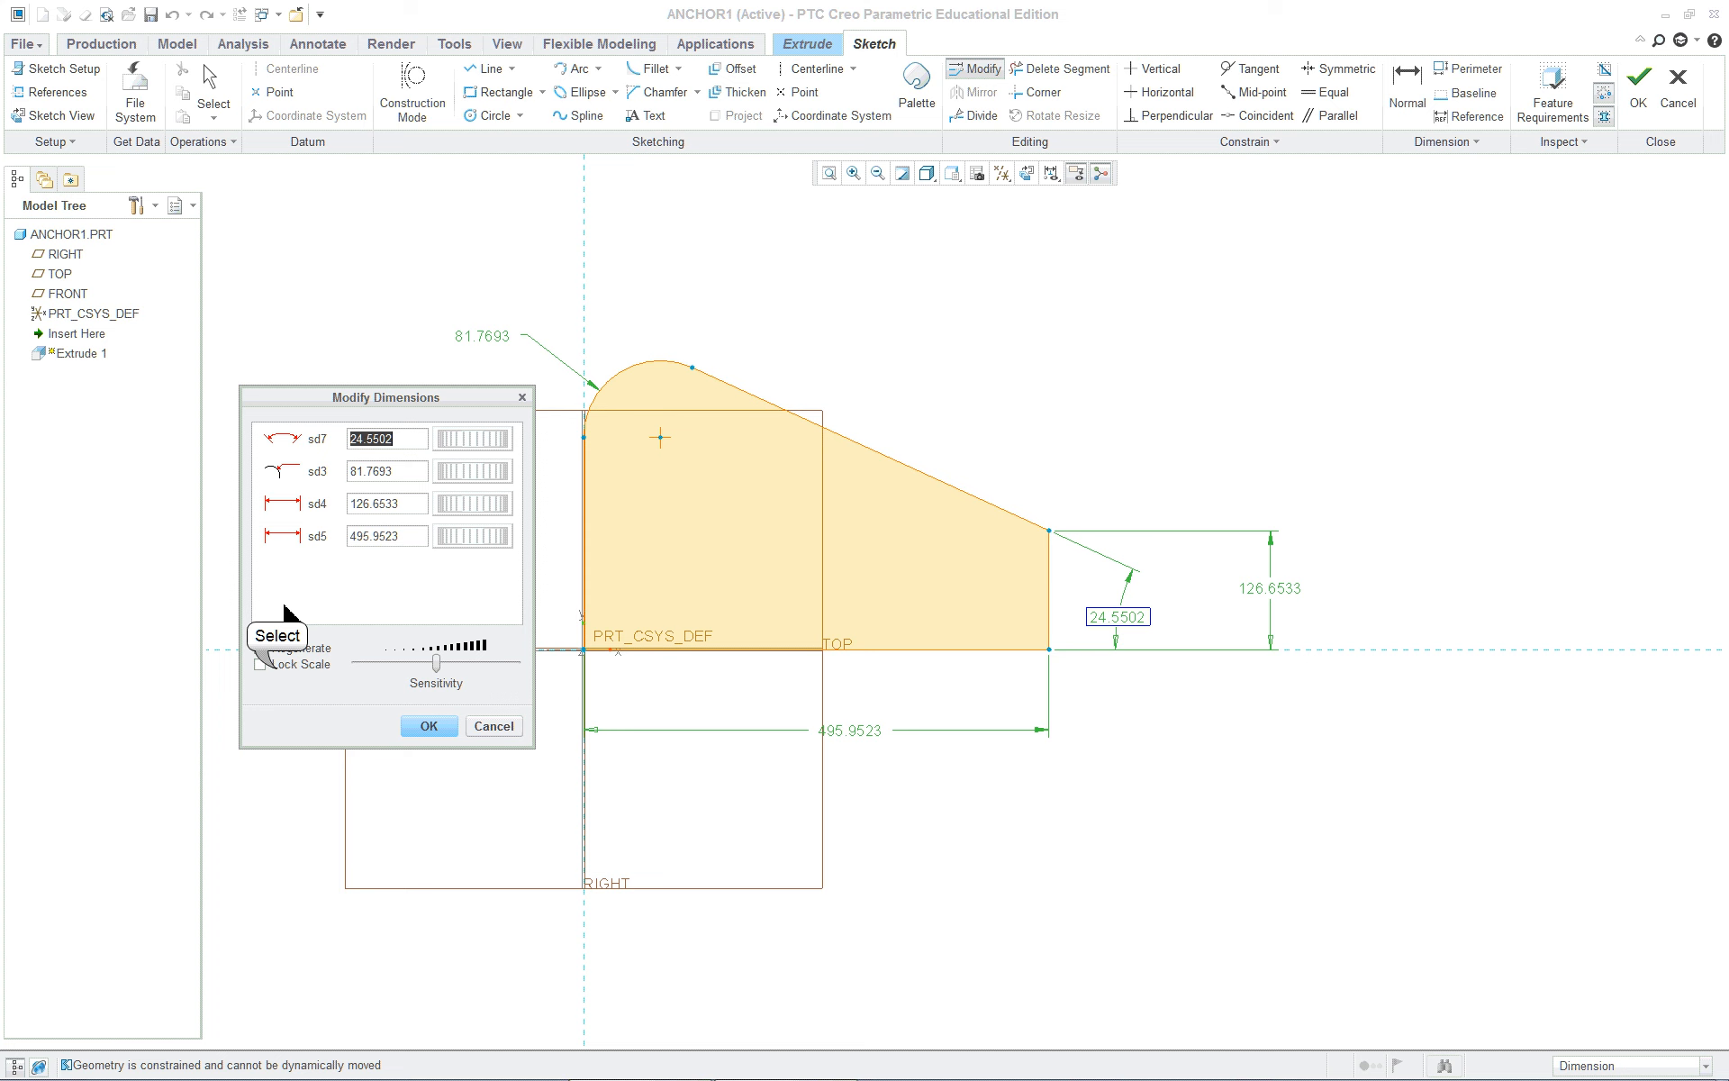
Enable Lock Scale, set the profile's overall width to 5.5, and accept the scaled dimensions
{"action": "left_click", "coordinate": [275, 667]}
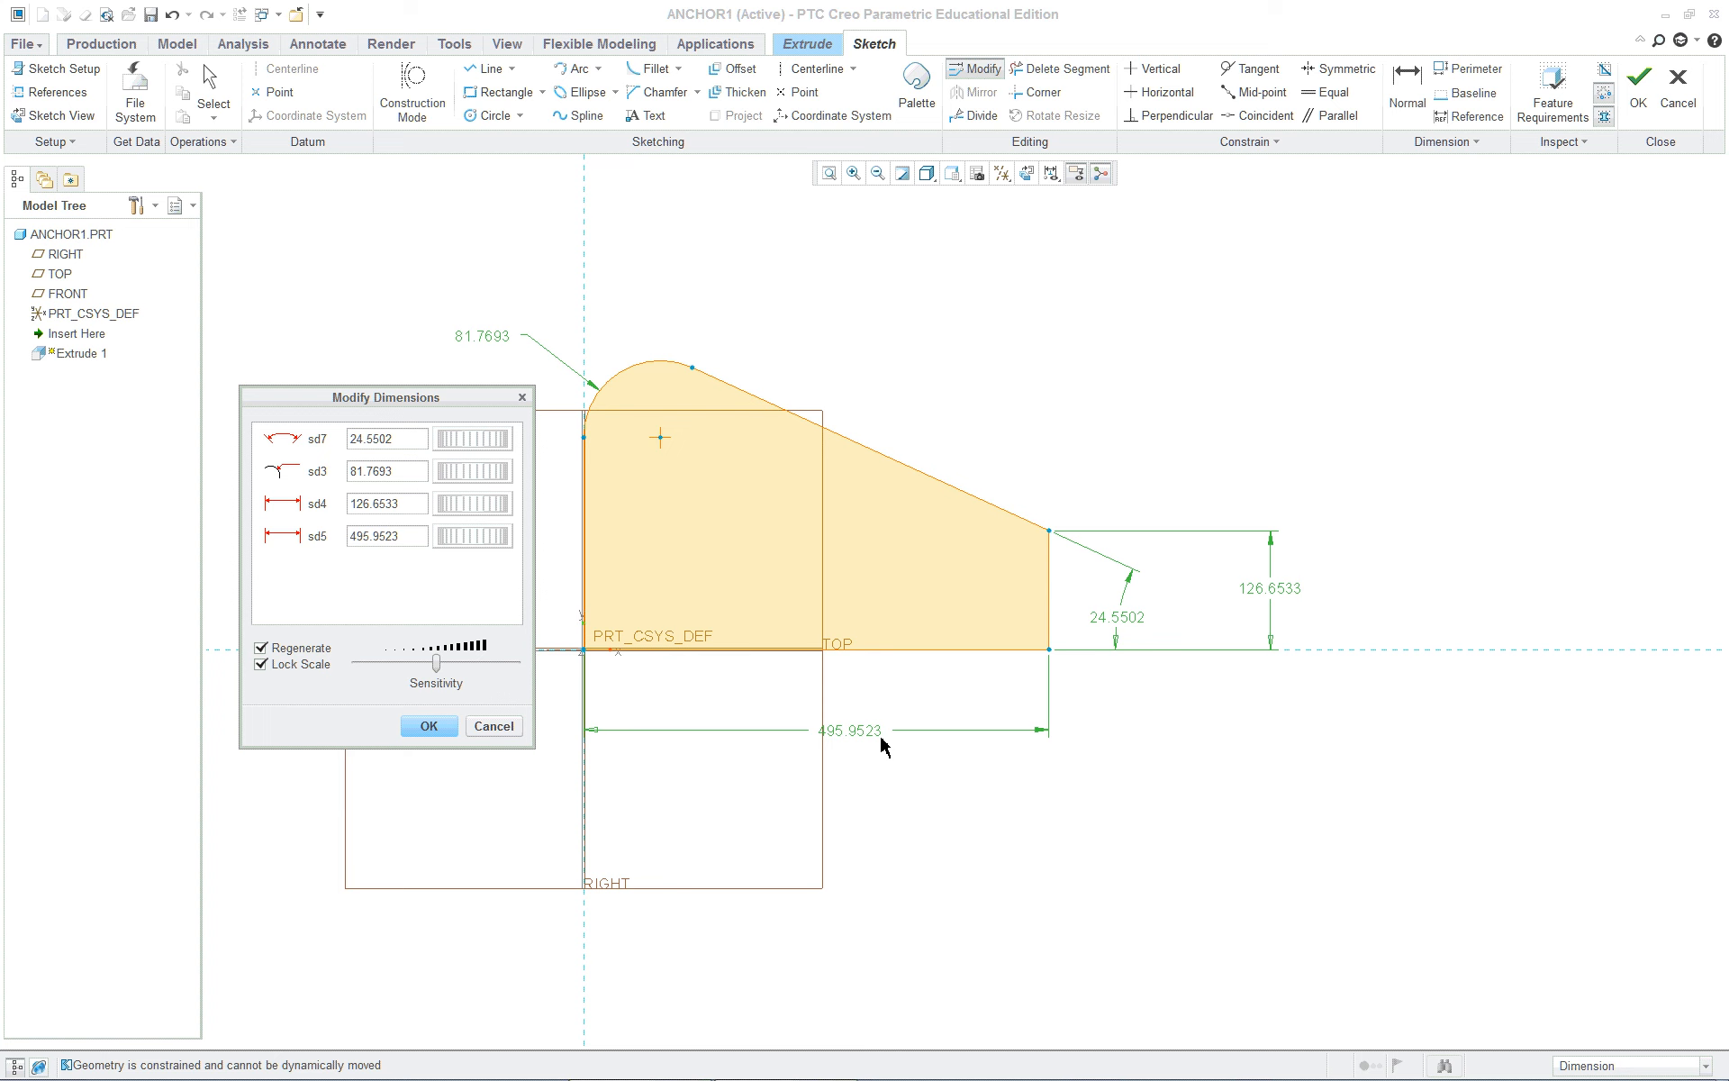
{"action": "double_click", "coordinate": [384, 538]}
{"action": "key", "text": "Return"}
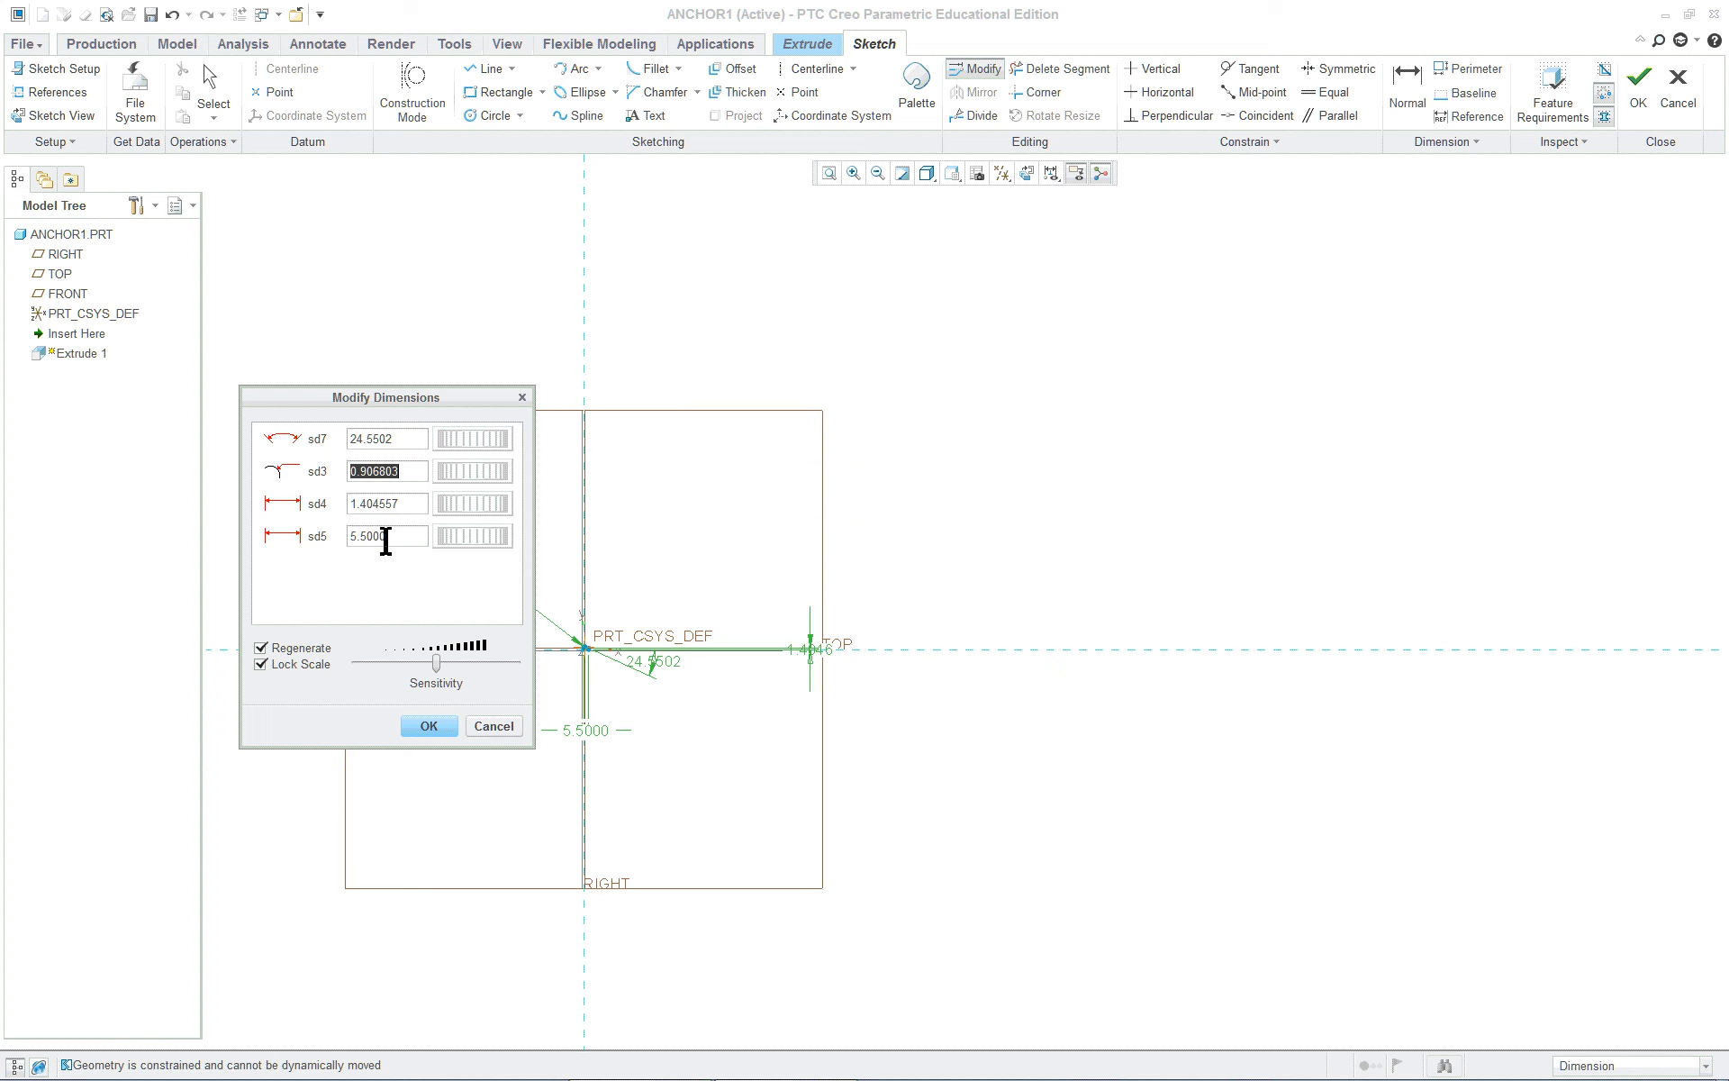
{"action": "left_click", "coordinate": [441, 728]}
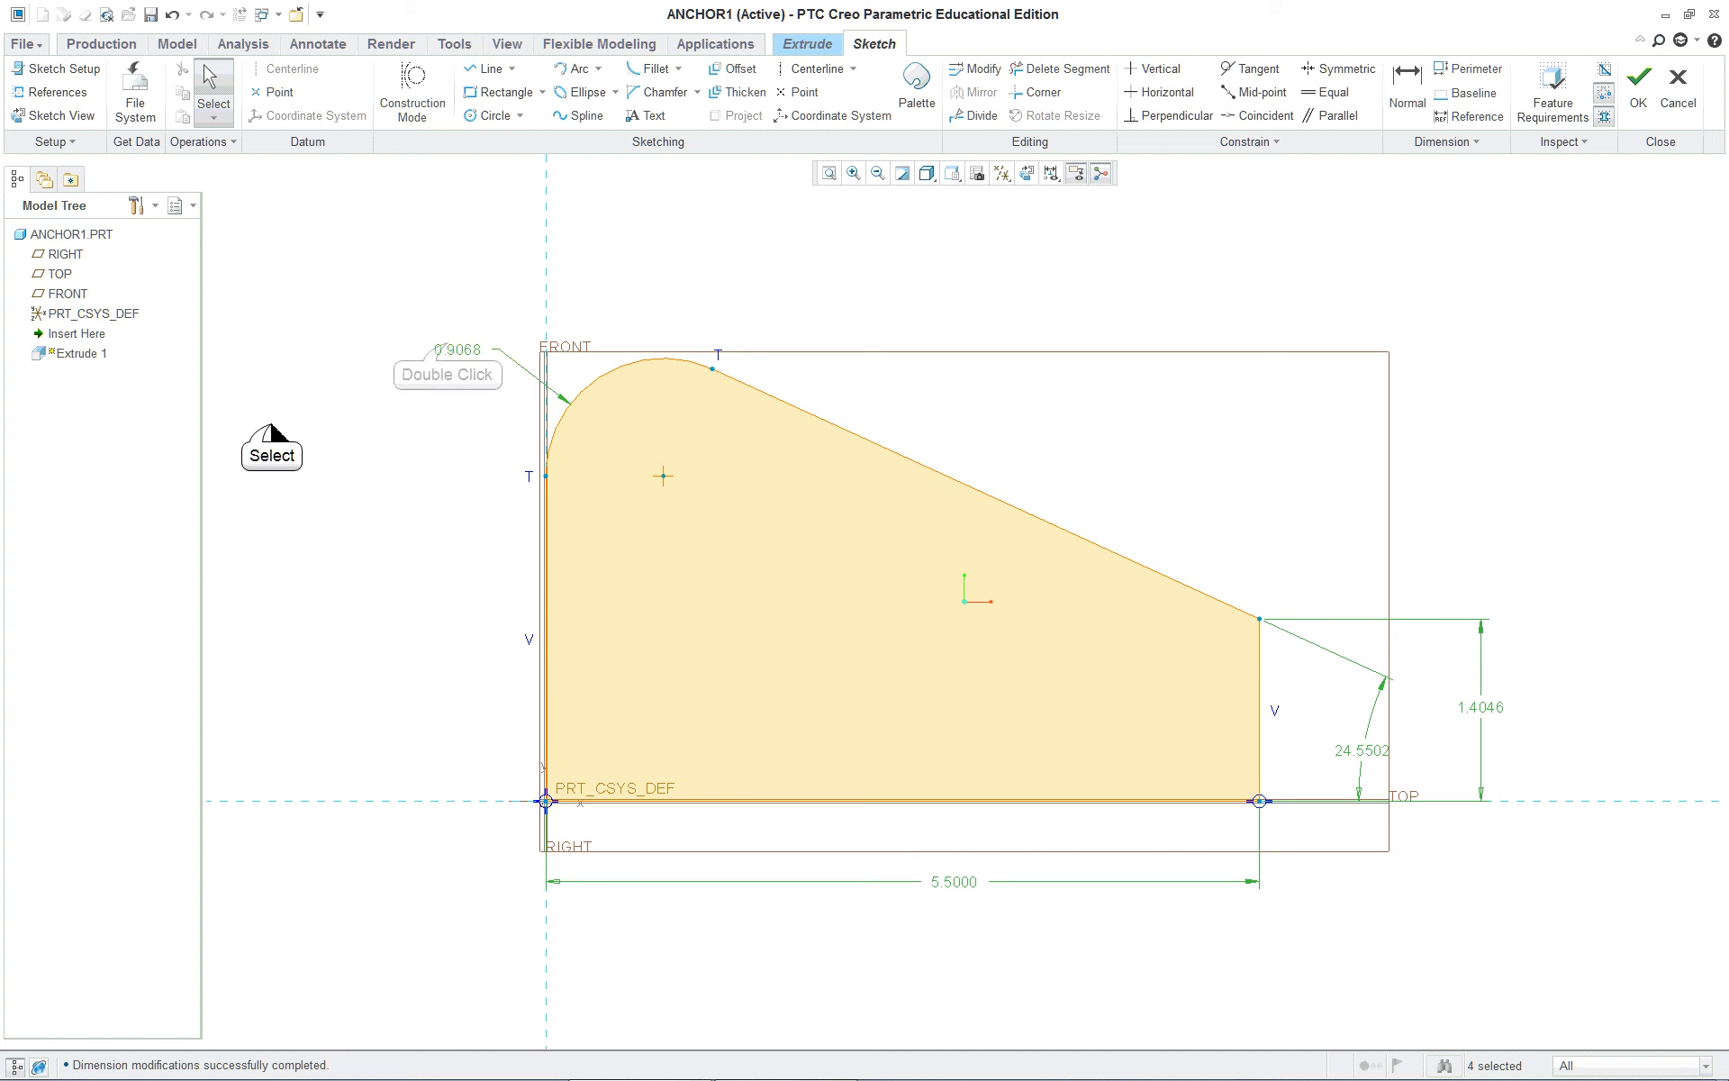
Set the profile's fillet radius to 1 and the angle of its sloping line to 25 degrees
{"action": "double_click", "coordinate": [449, 348]}
{"action": "double_click", "coordinate": [452, 347]}
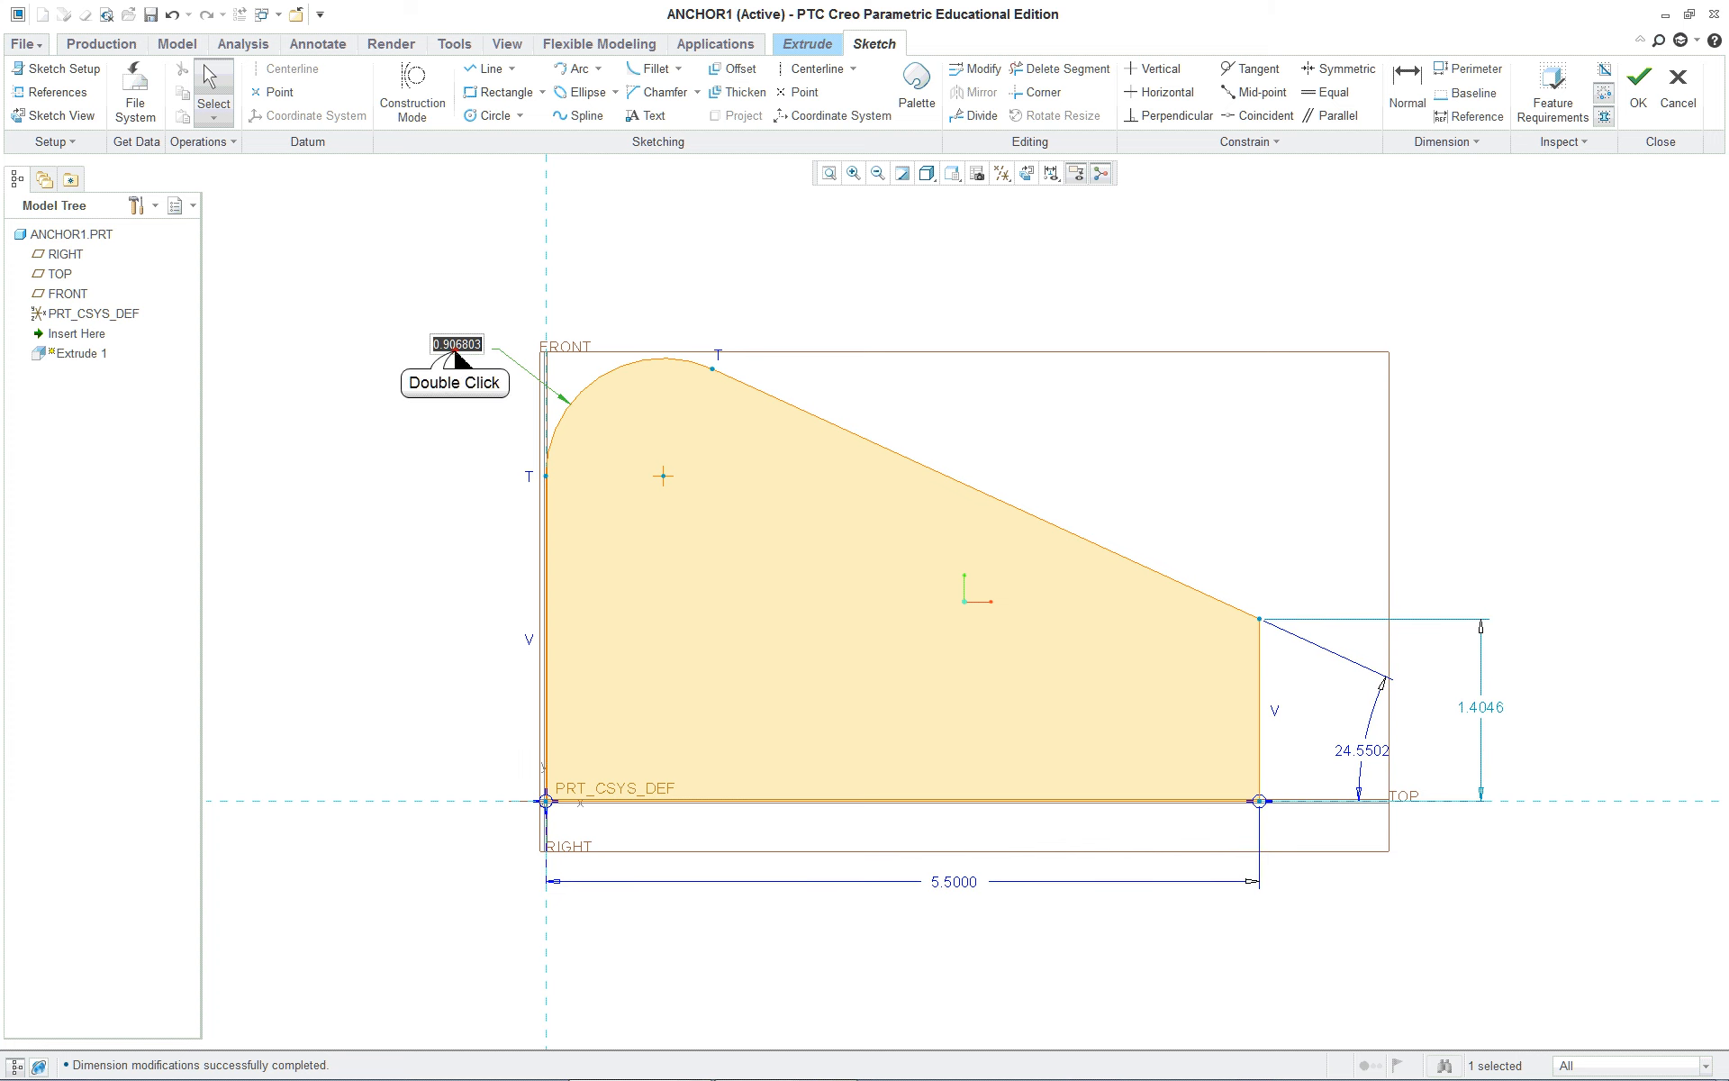
{"action": "type", "text": "1"}
{"action": "key", "text": "Return"}
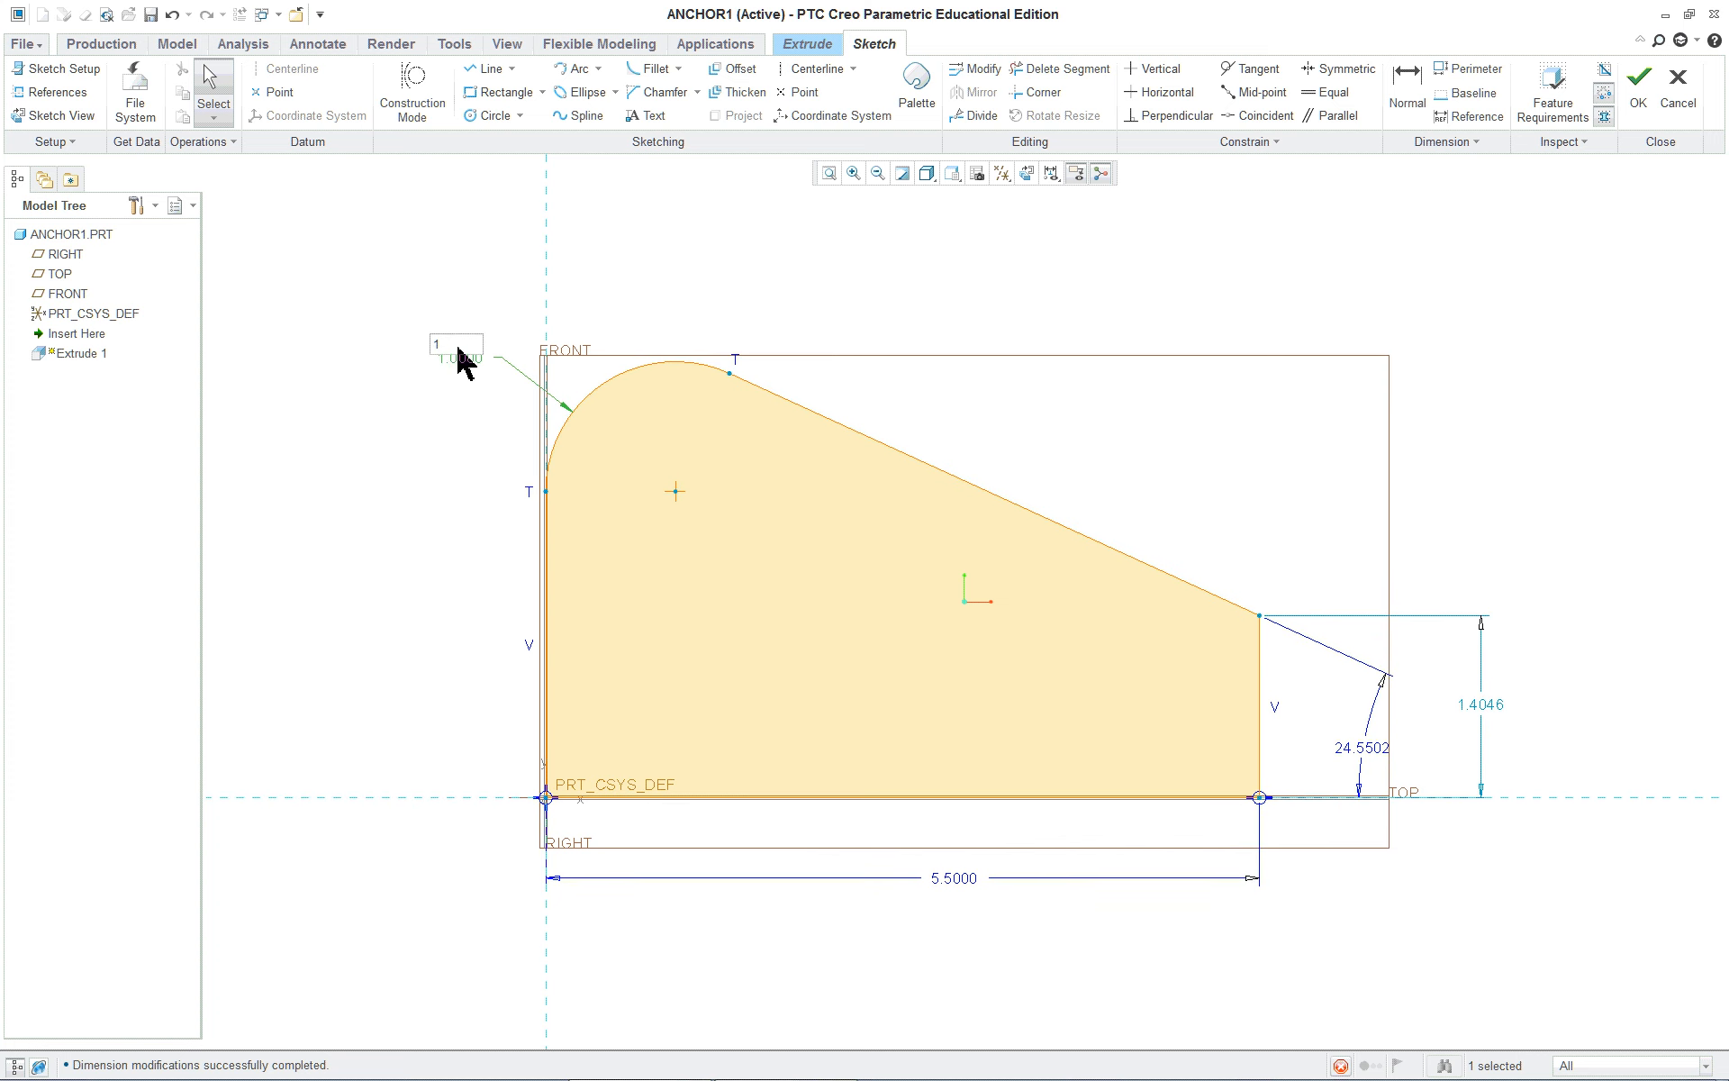
{"action": "double_click", "coordinate": [1359, 750]}
{"action": "double_click", "coordinate": [1360, 750]}
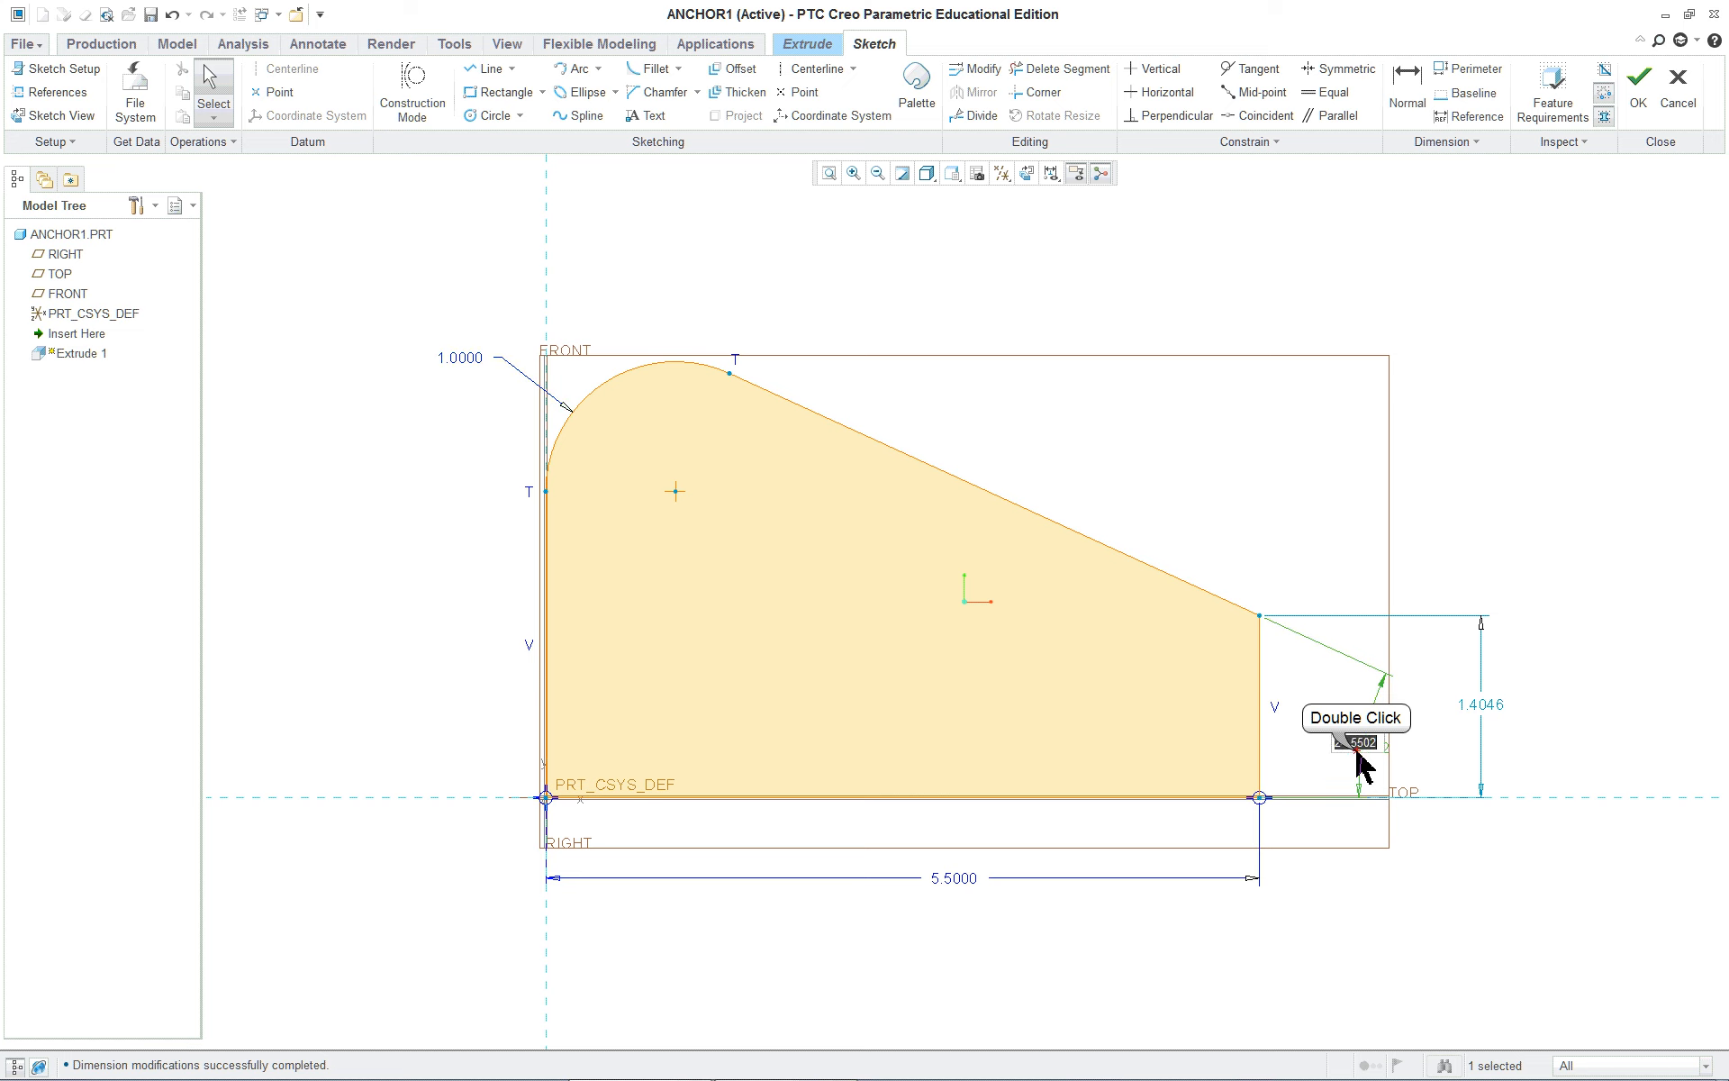
{"action": "type", "text": "25"}
{"action": "key", "text": "Return"}
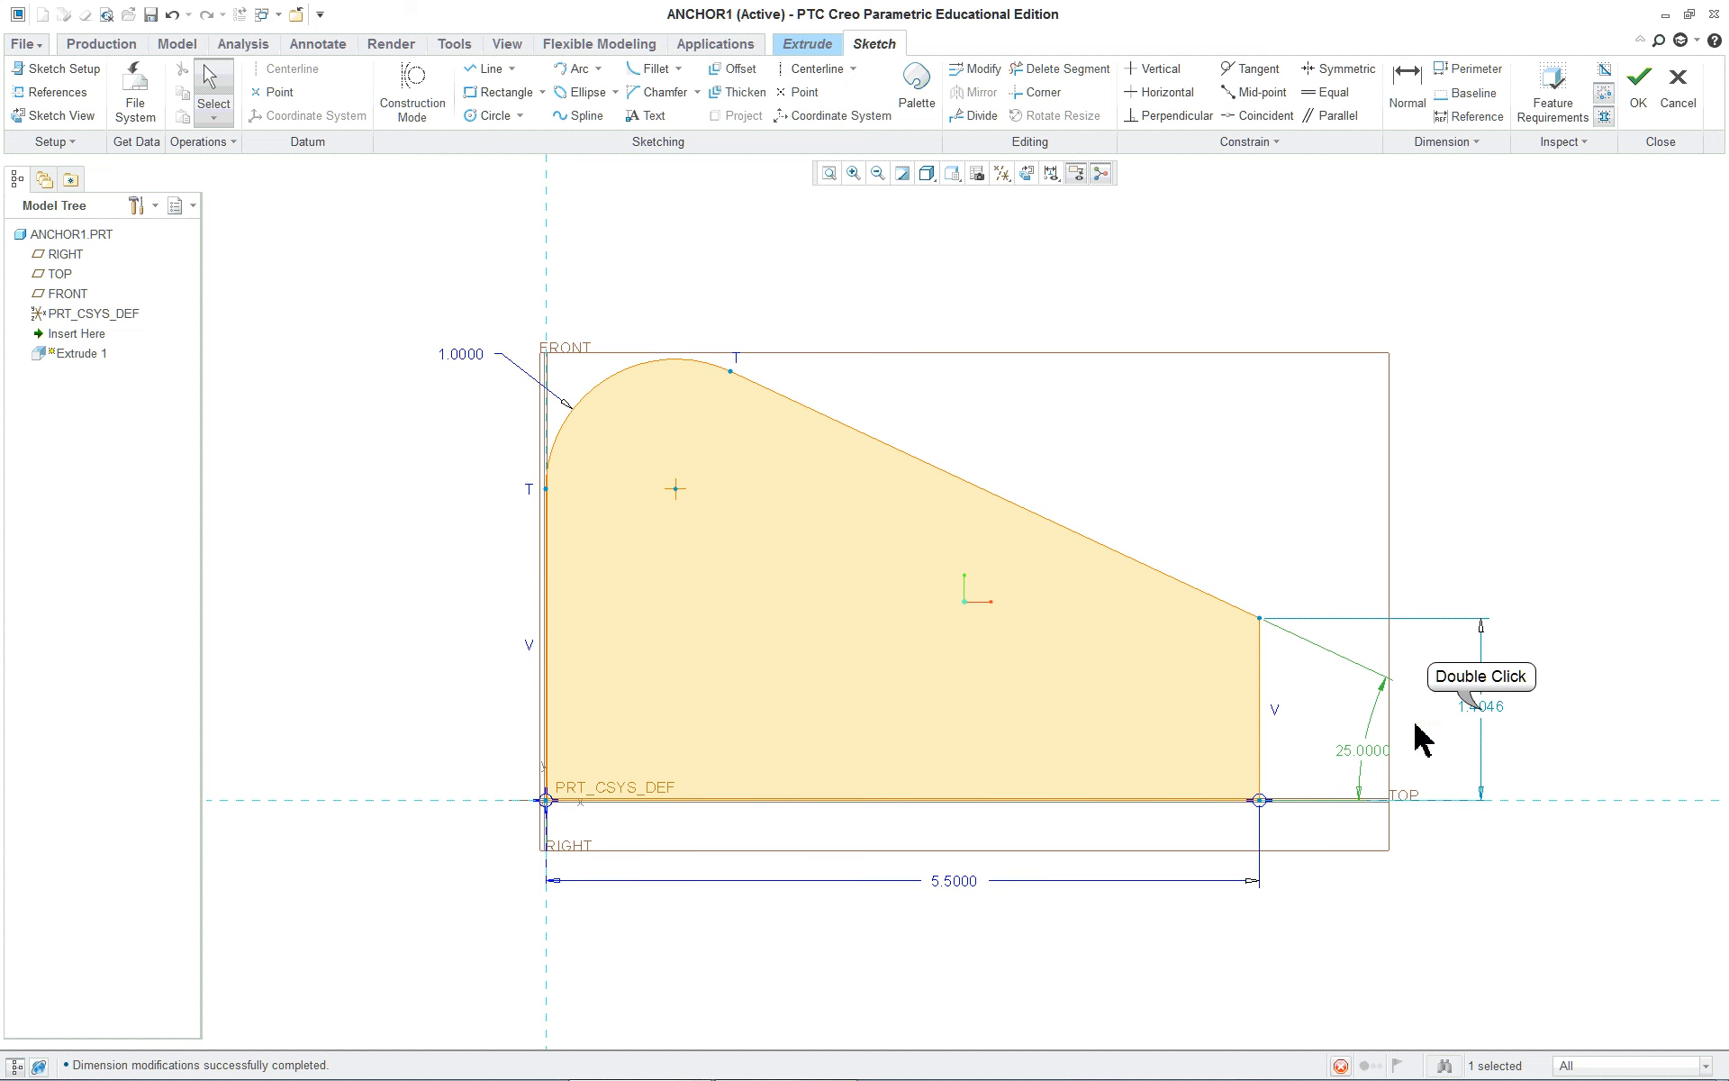
Set the height of the profile's short vertical side to 1.125 and compare the sketch with Figure 5.5(g) in the lesson PDF
{"action": "double_click", "coordinate": [1482, 709]}
{"action": "type", "text": "1"}
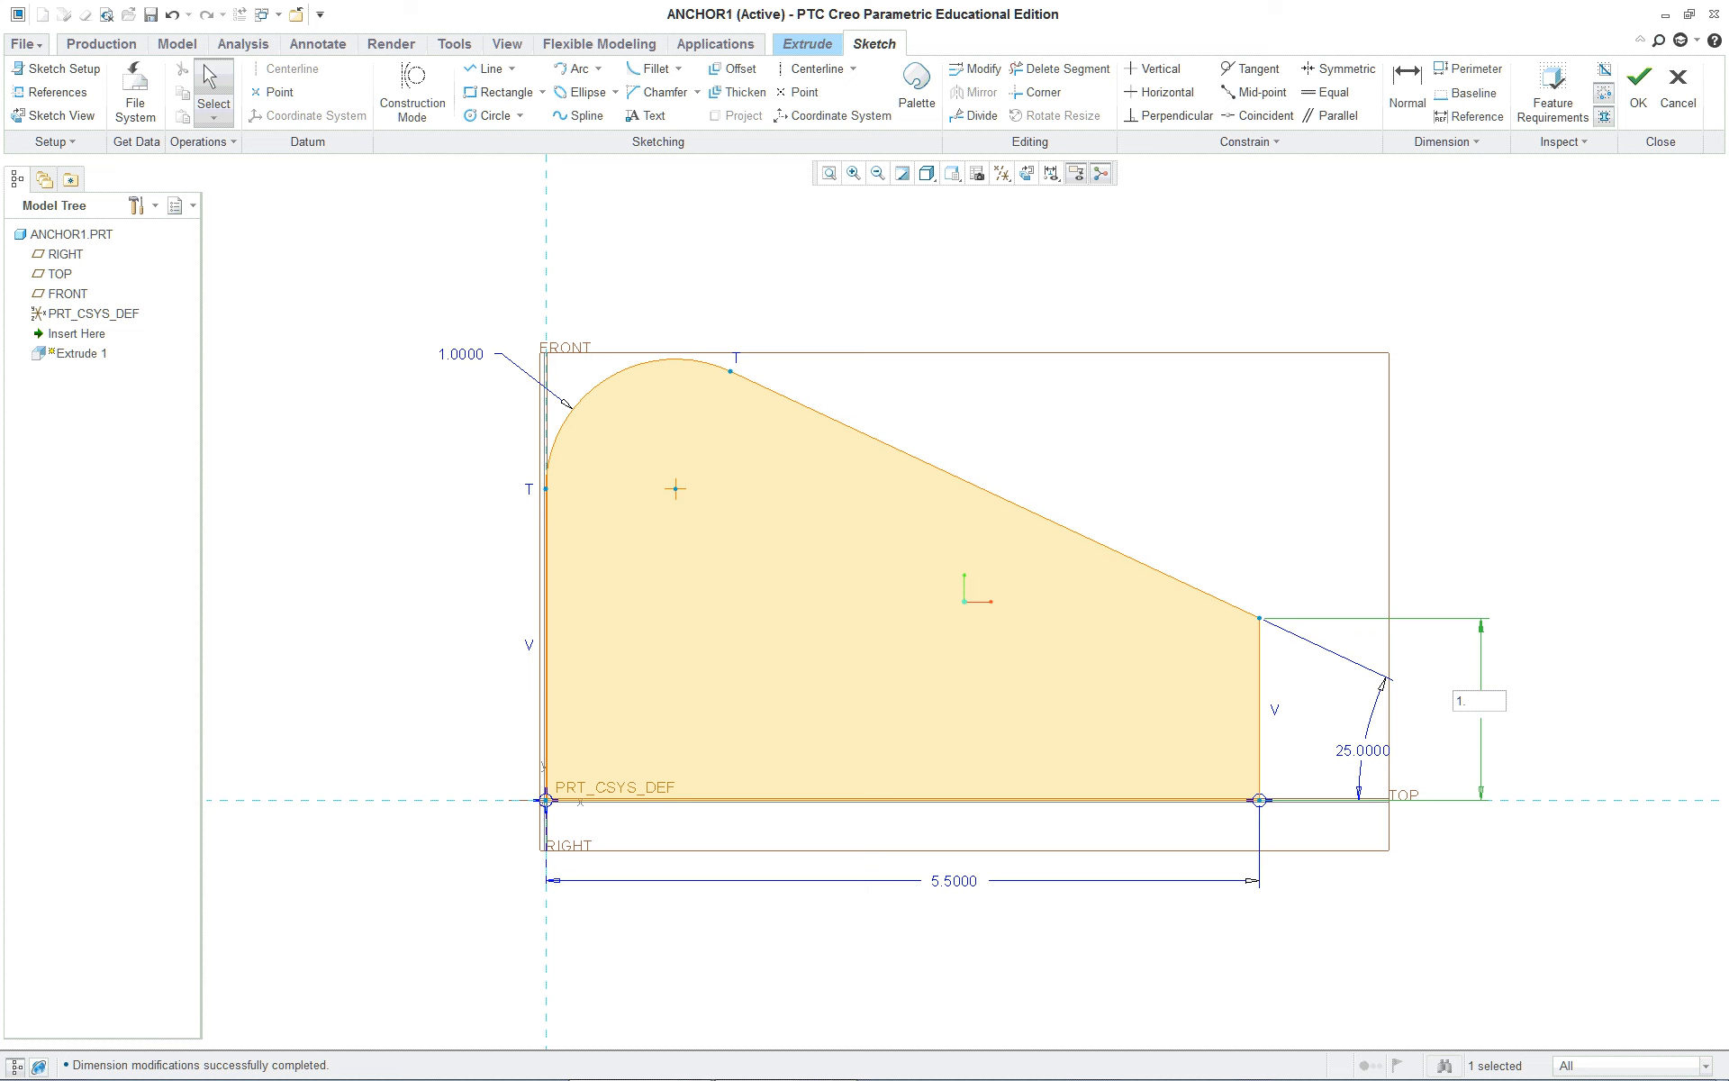
{"action": "type", "text": ".125"}
{"action": "key", "text": "Return"}
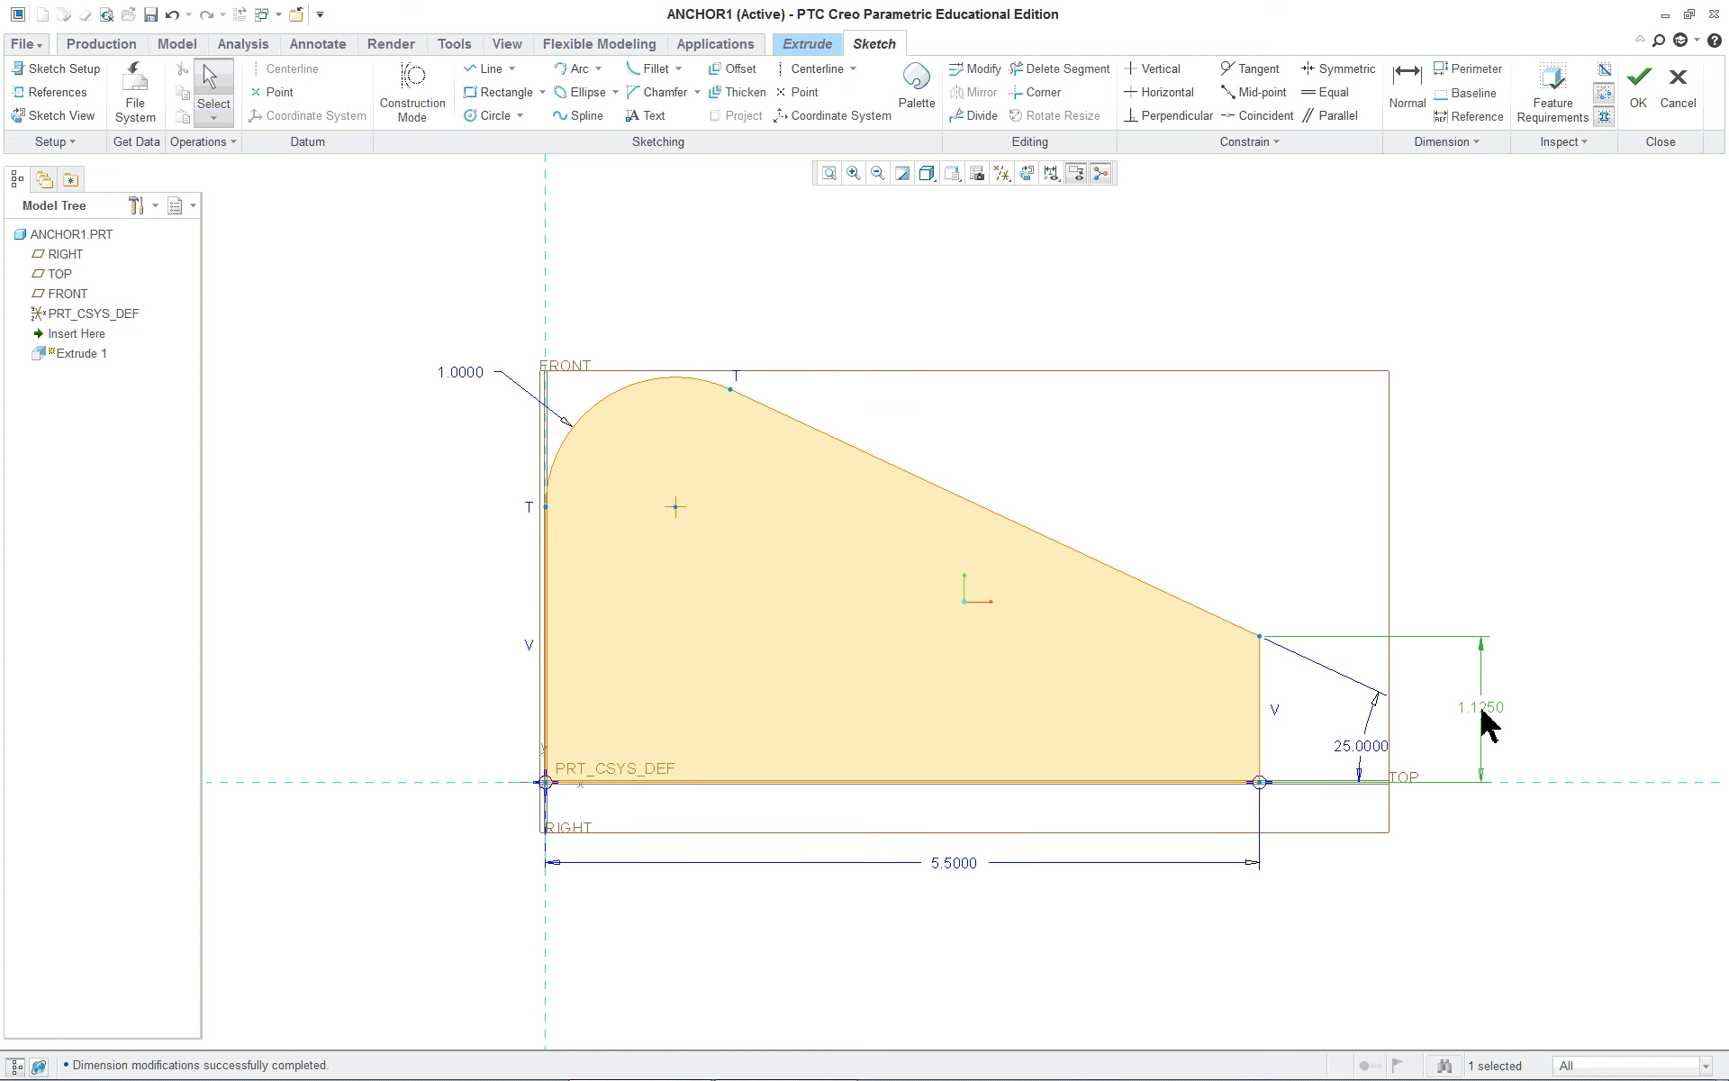
{"action": "key", "text": "alt+Tab"}
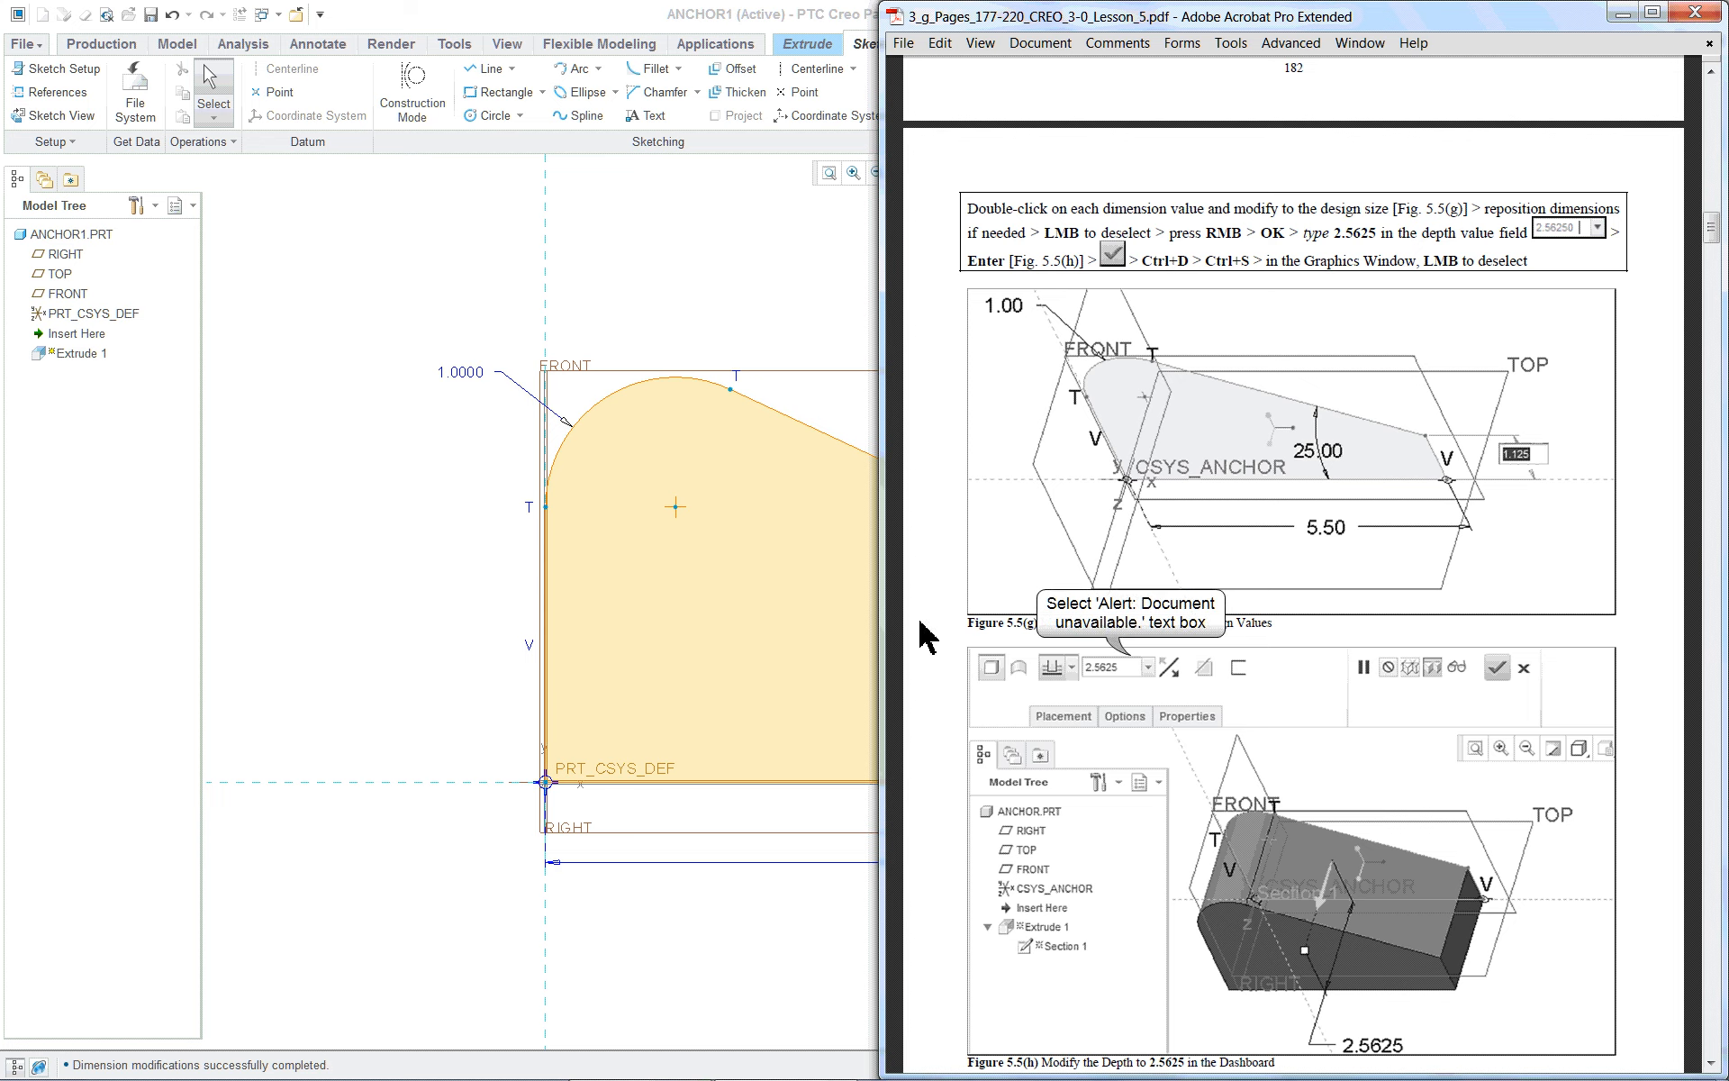
{"action": "key", "text": "alt+Tab"}
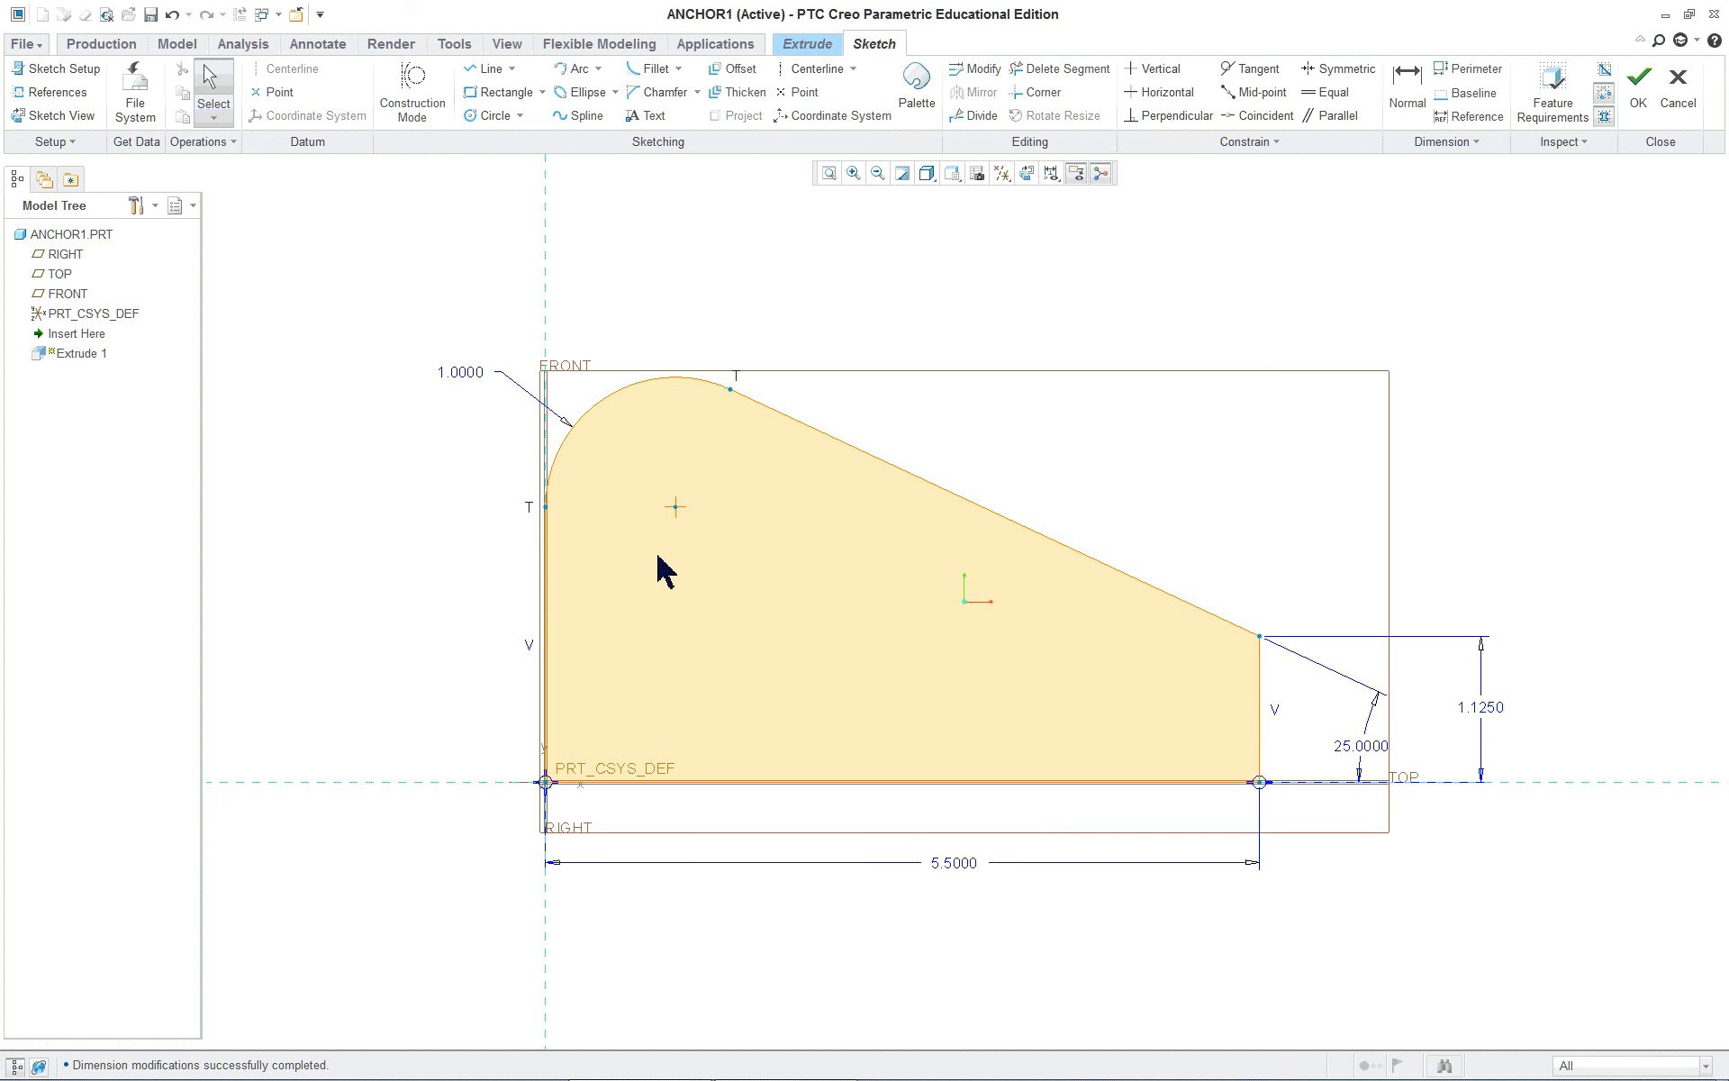
Turn the sketch to the default 3D orientation and accept the finished section for the extrusion
{"action": "key", "text": "ctrl+d"}
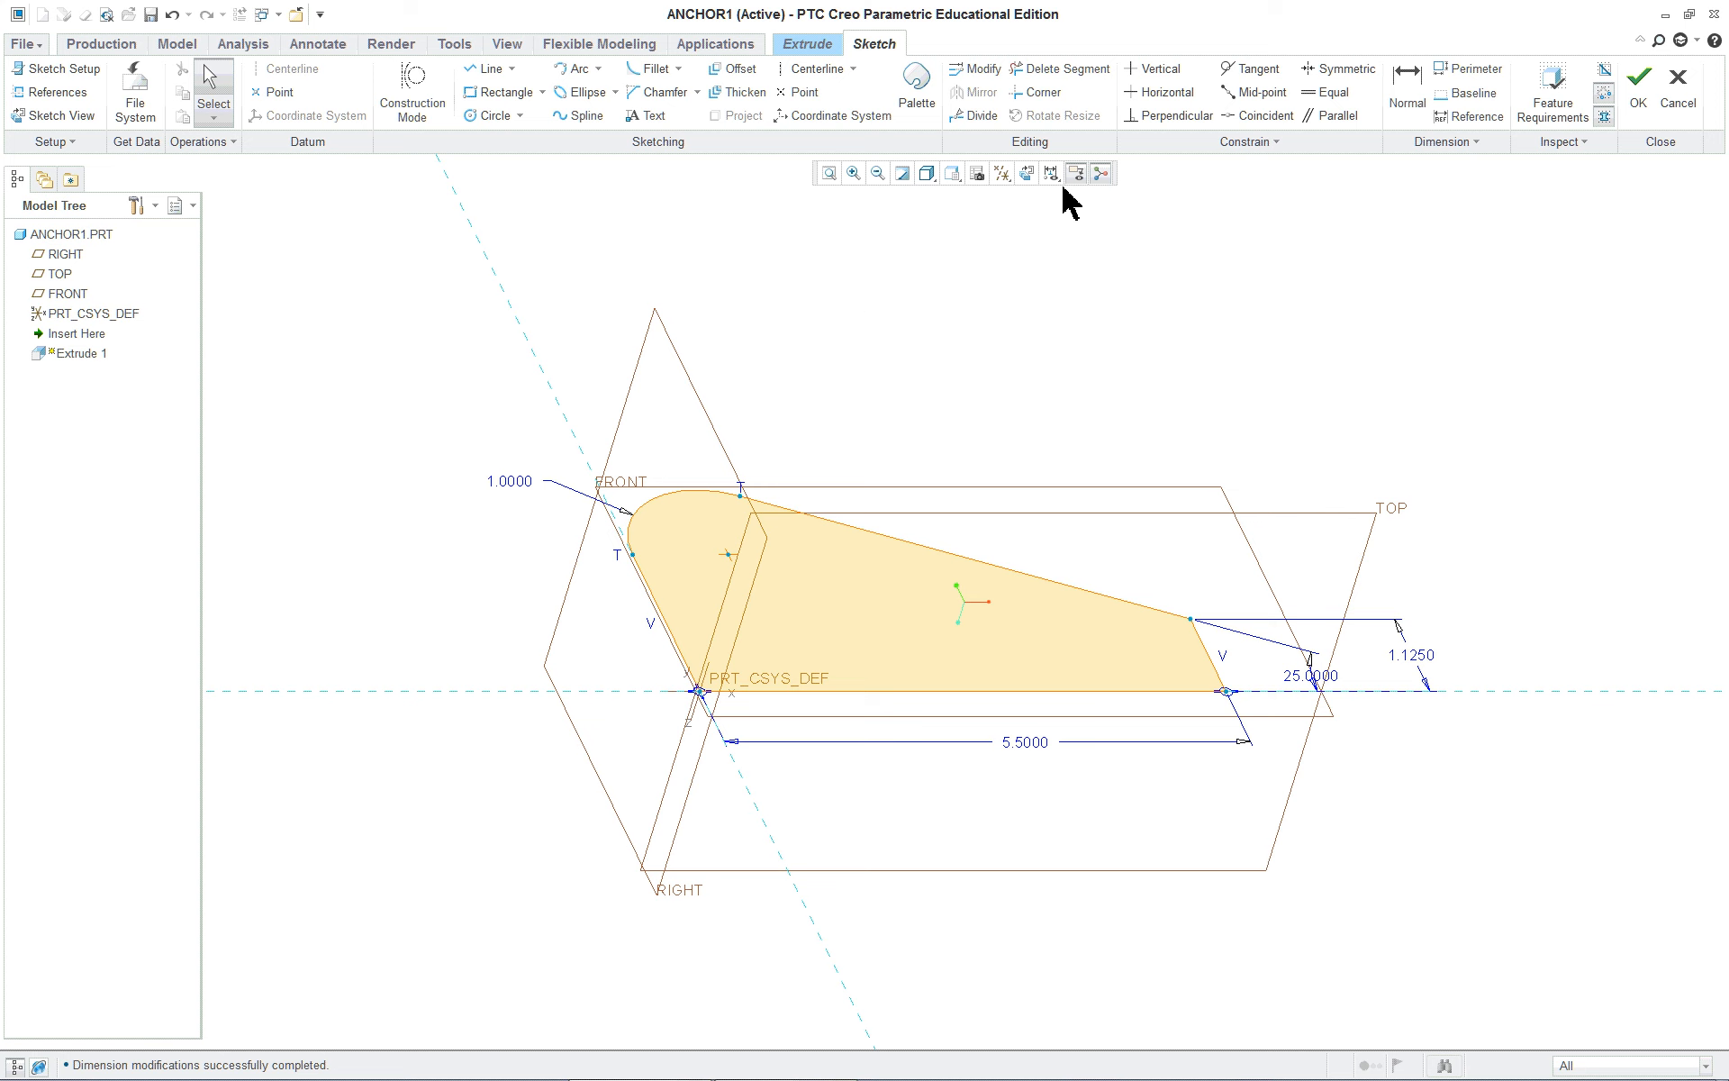
{"action": "right_click", "coordinate": [1239, 362]}
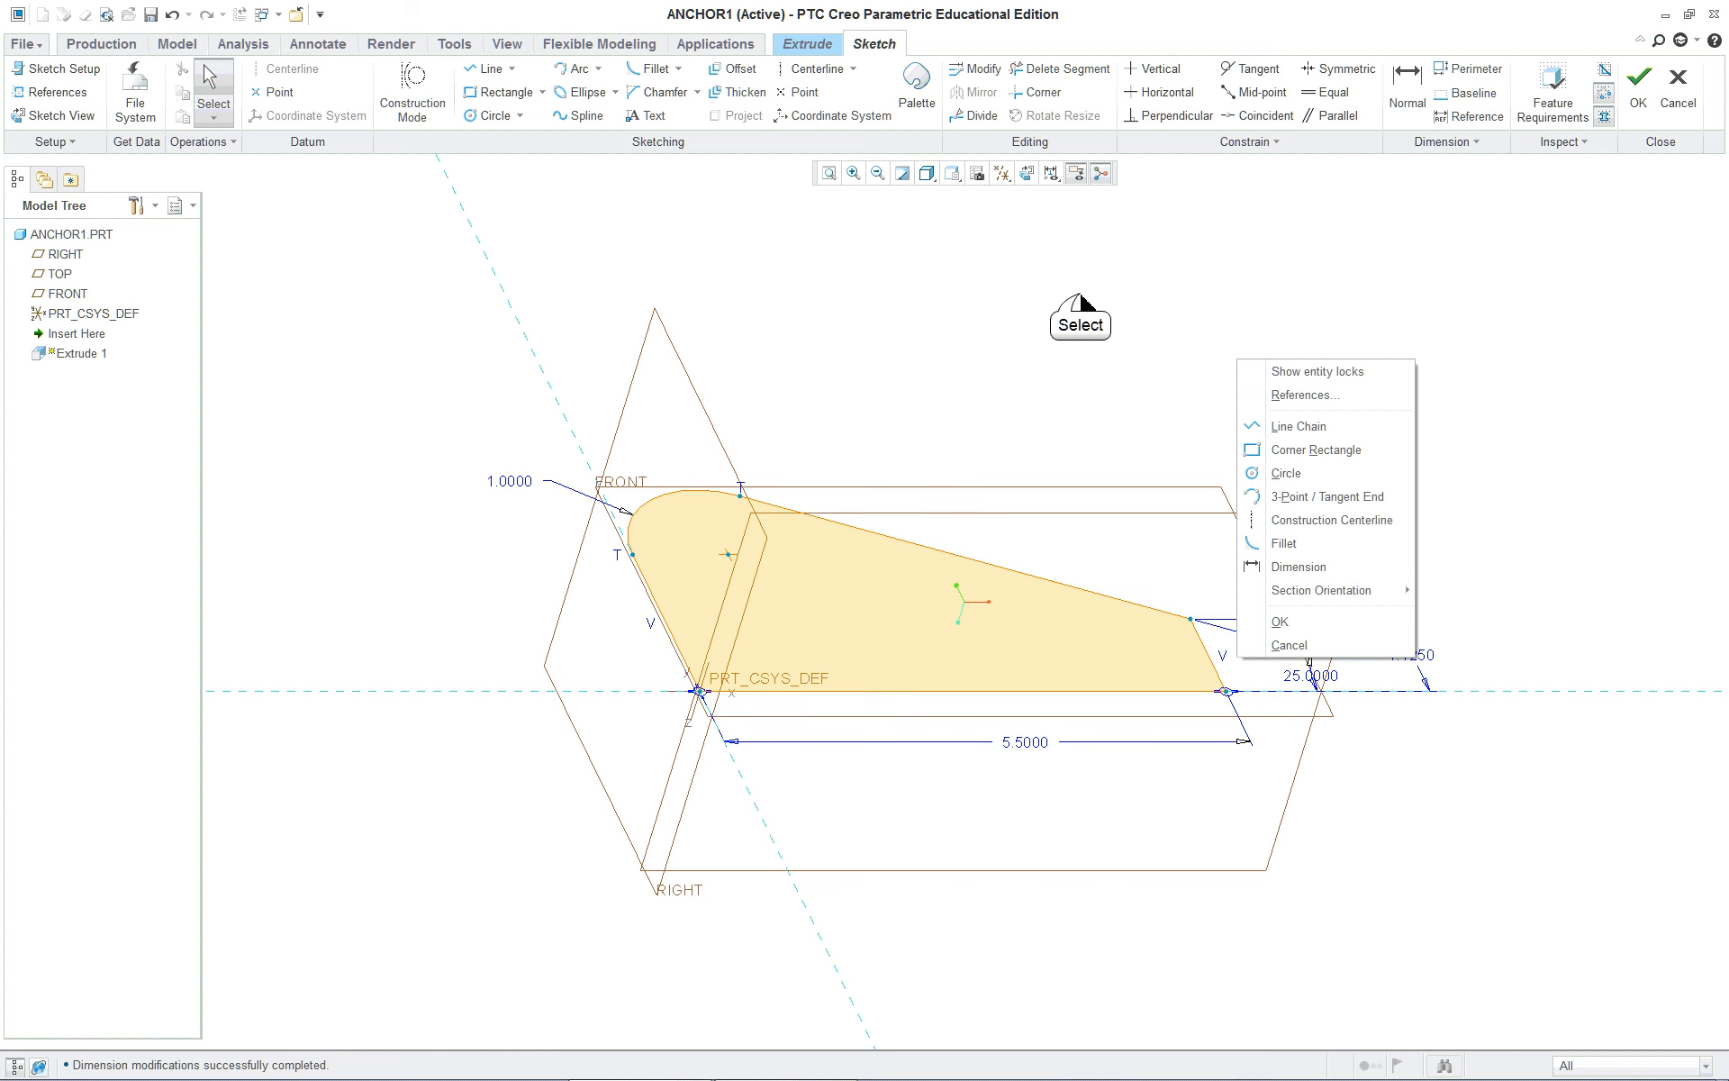
{"action": "left_click", "coordinate": [1081, 294]}
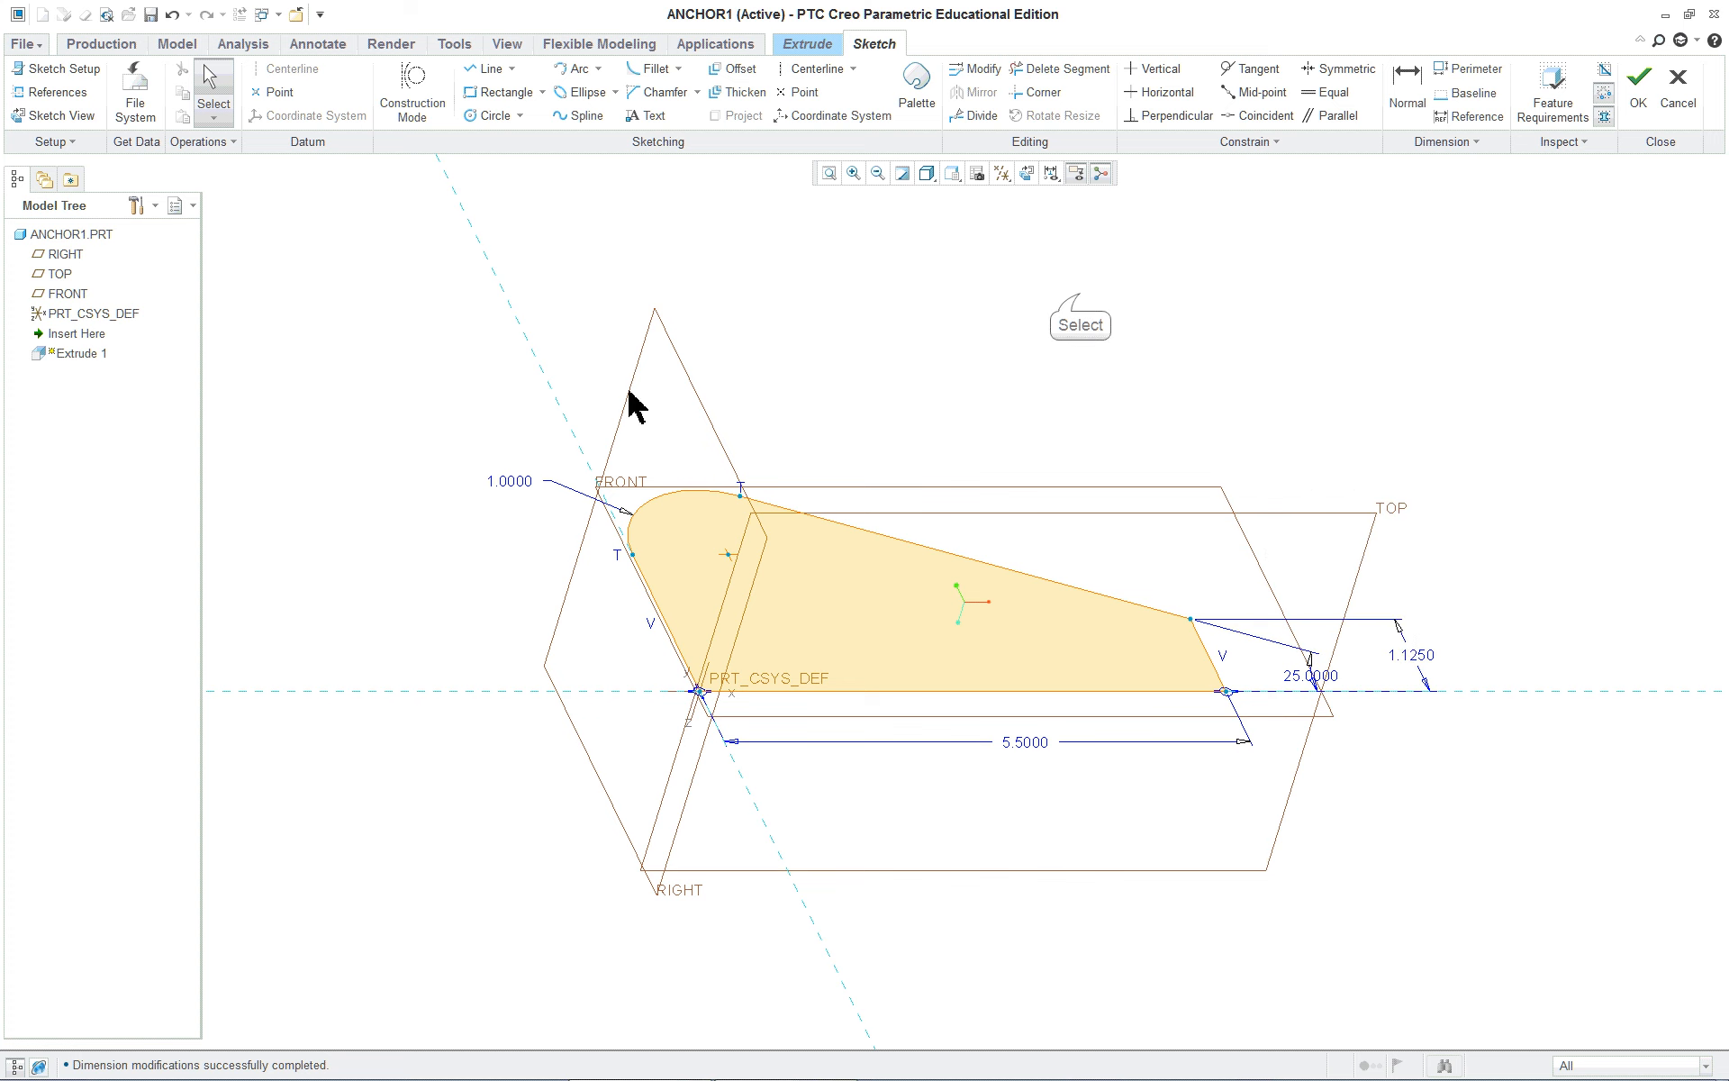
{"action": "left_click", "coordinate": [1641, 81]}
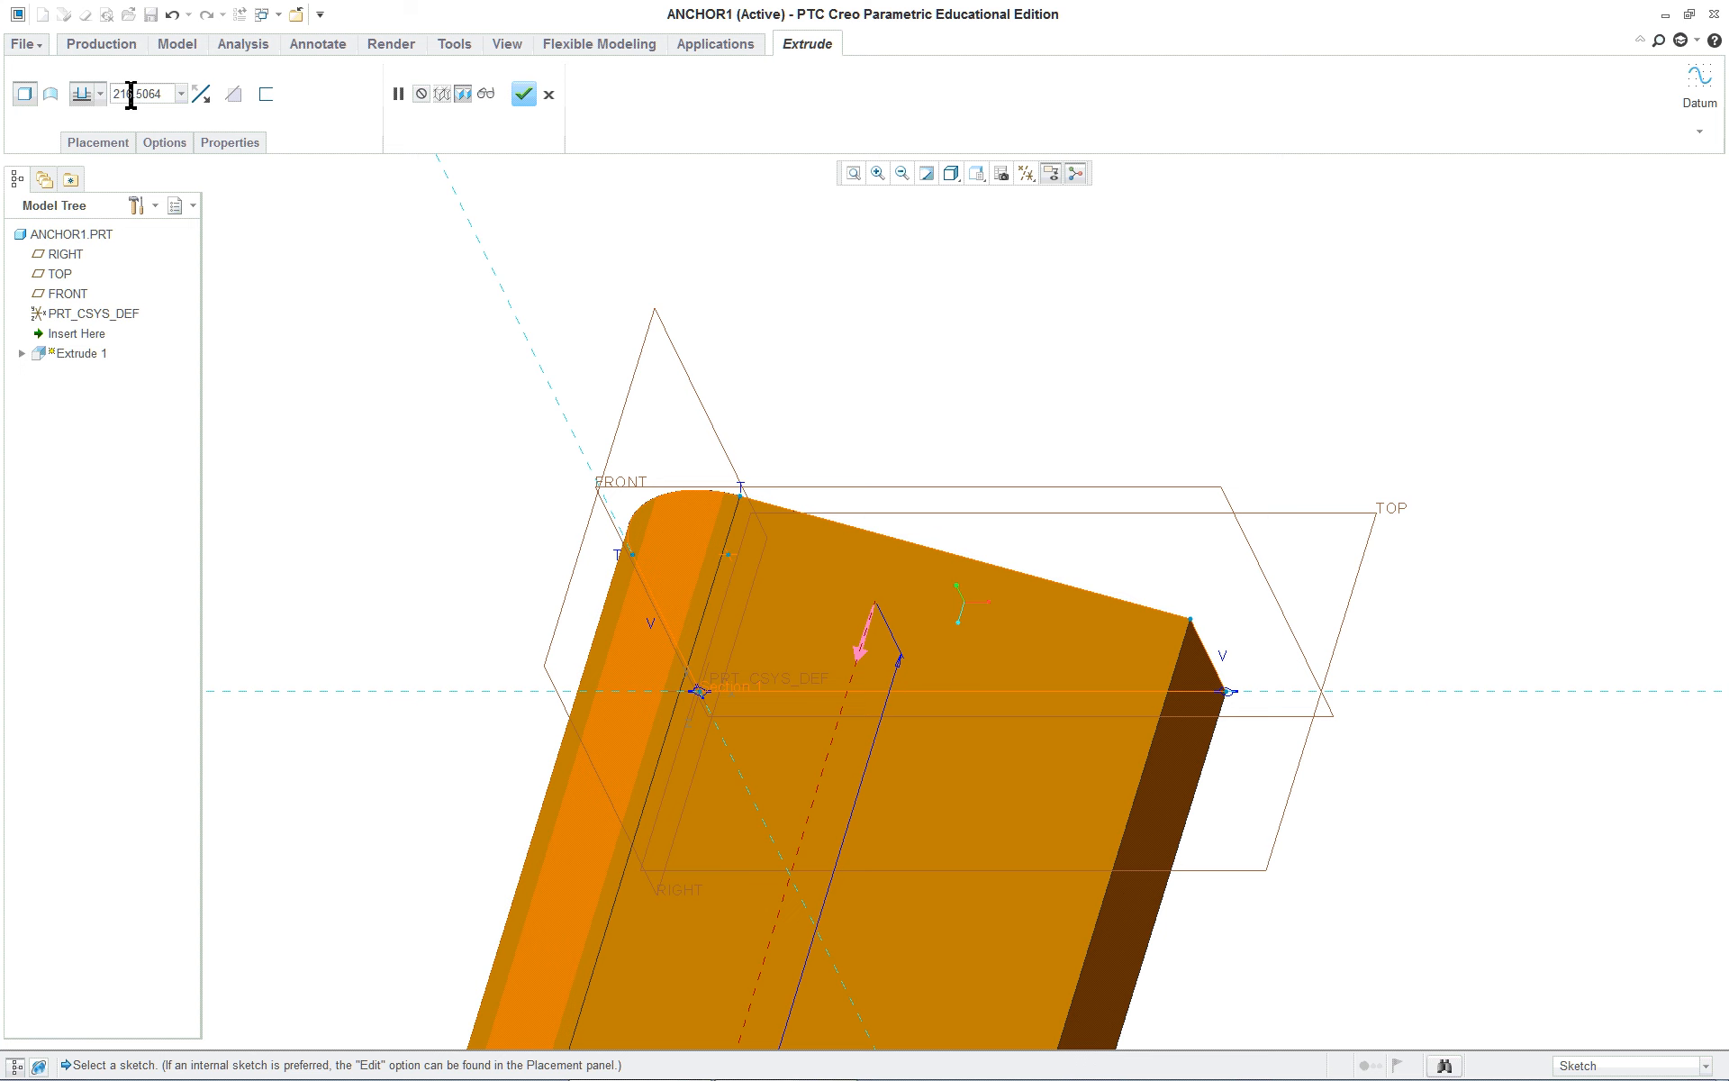
Check the depth in the lesson PDF's Figure 5.5(h), set the extrusion depth to 2.5625, and complete the protrusion
{"action": "key", "text": "alt+Tab"}
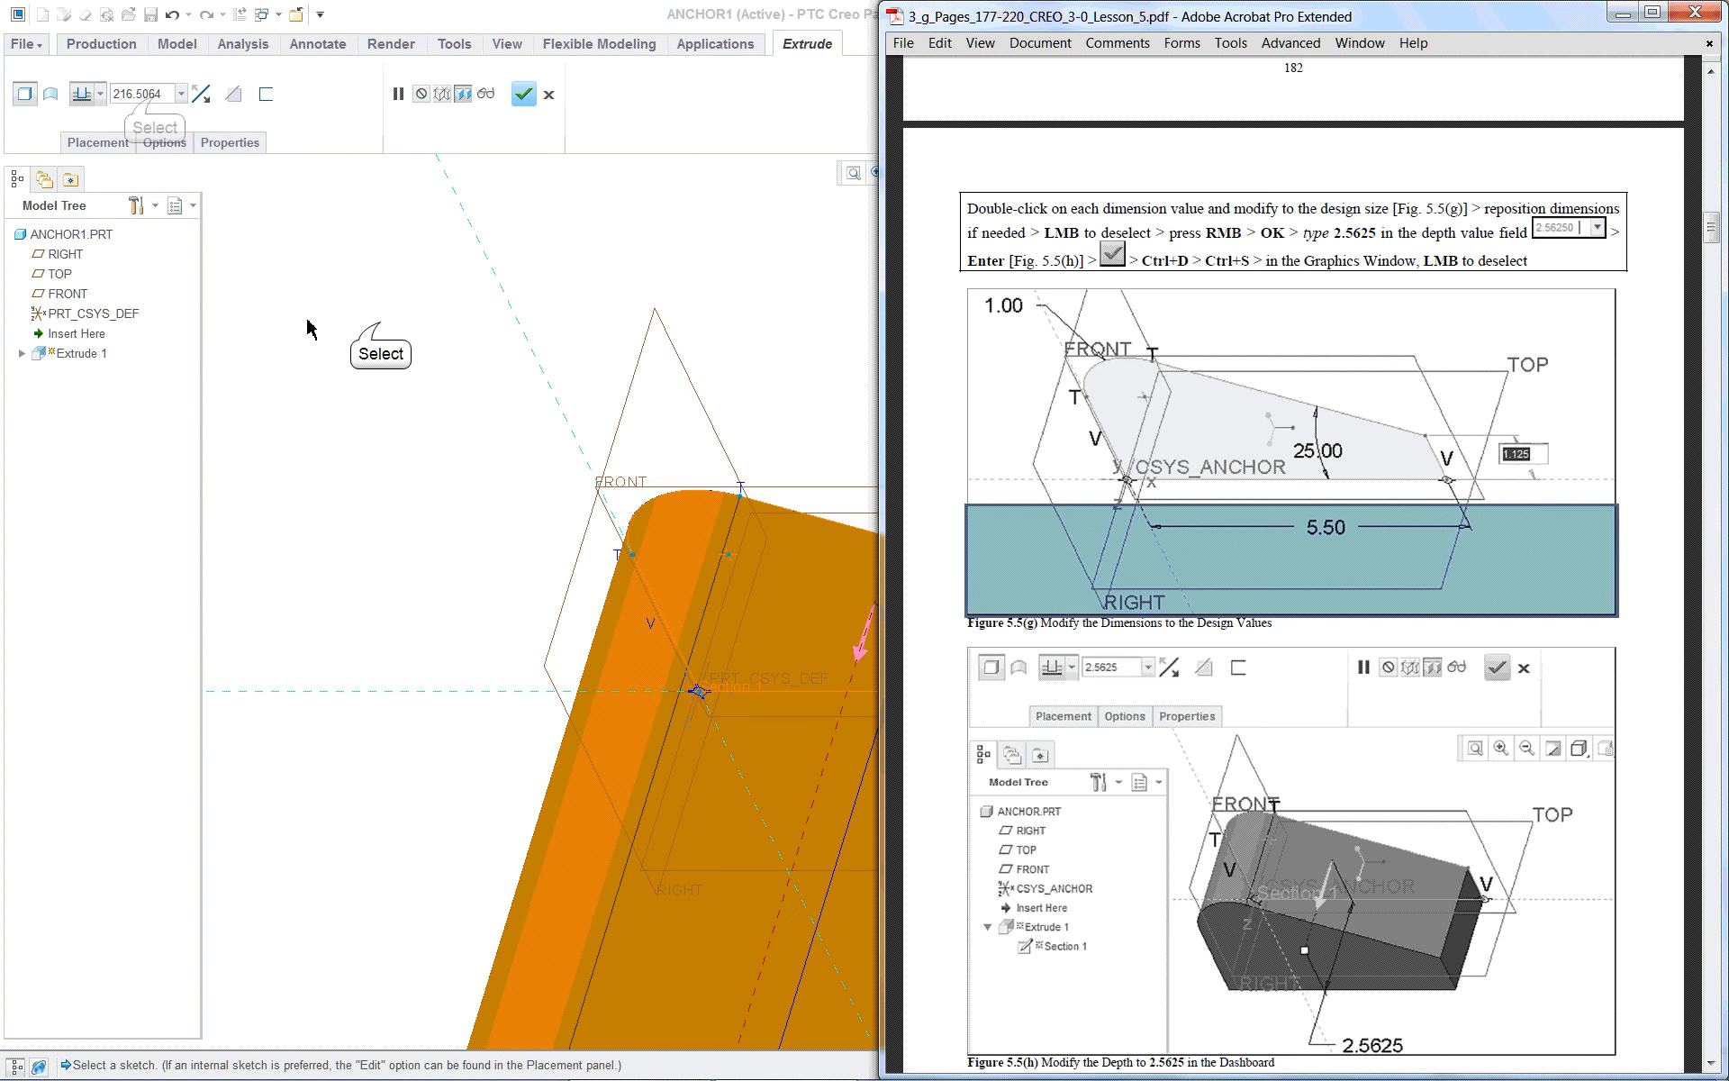
{"action": "left_click", "coordinate": [381, 329]}
{"action": "double_click", "coordinate": [151, 93]}
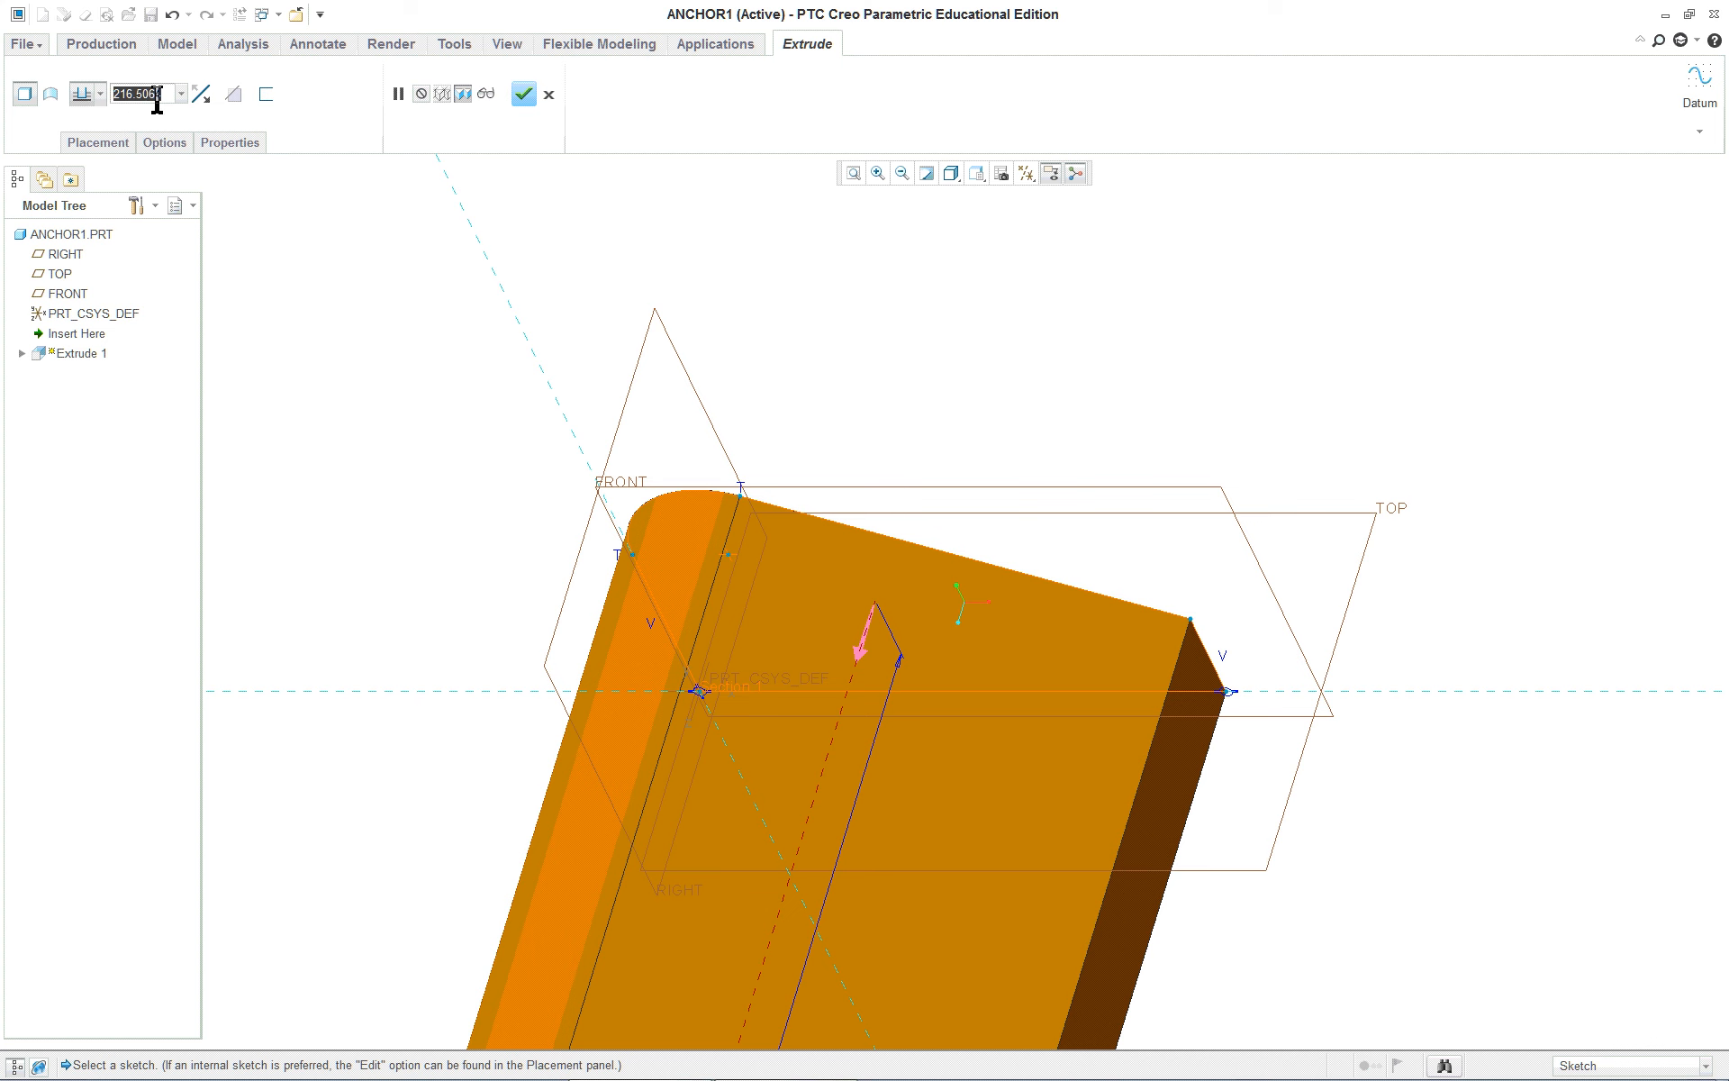
{"action": "type", "text": "2."}
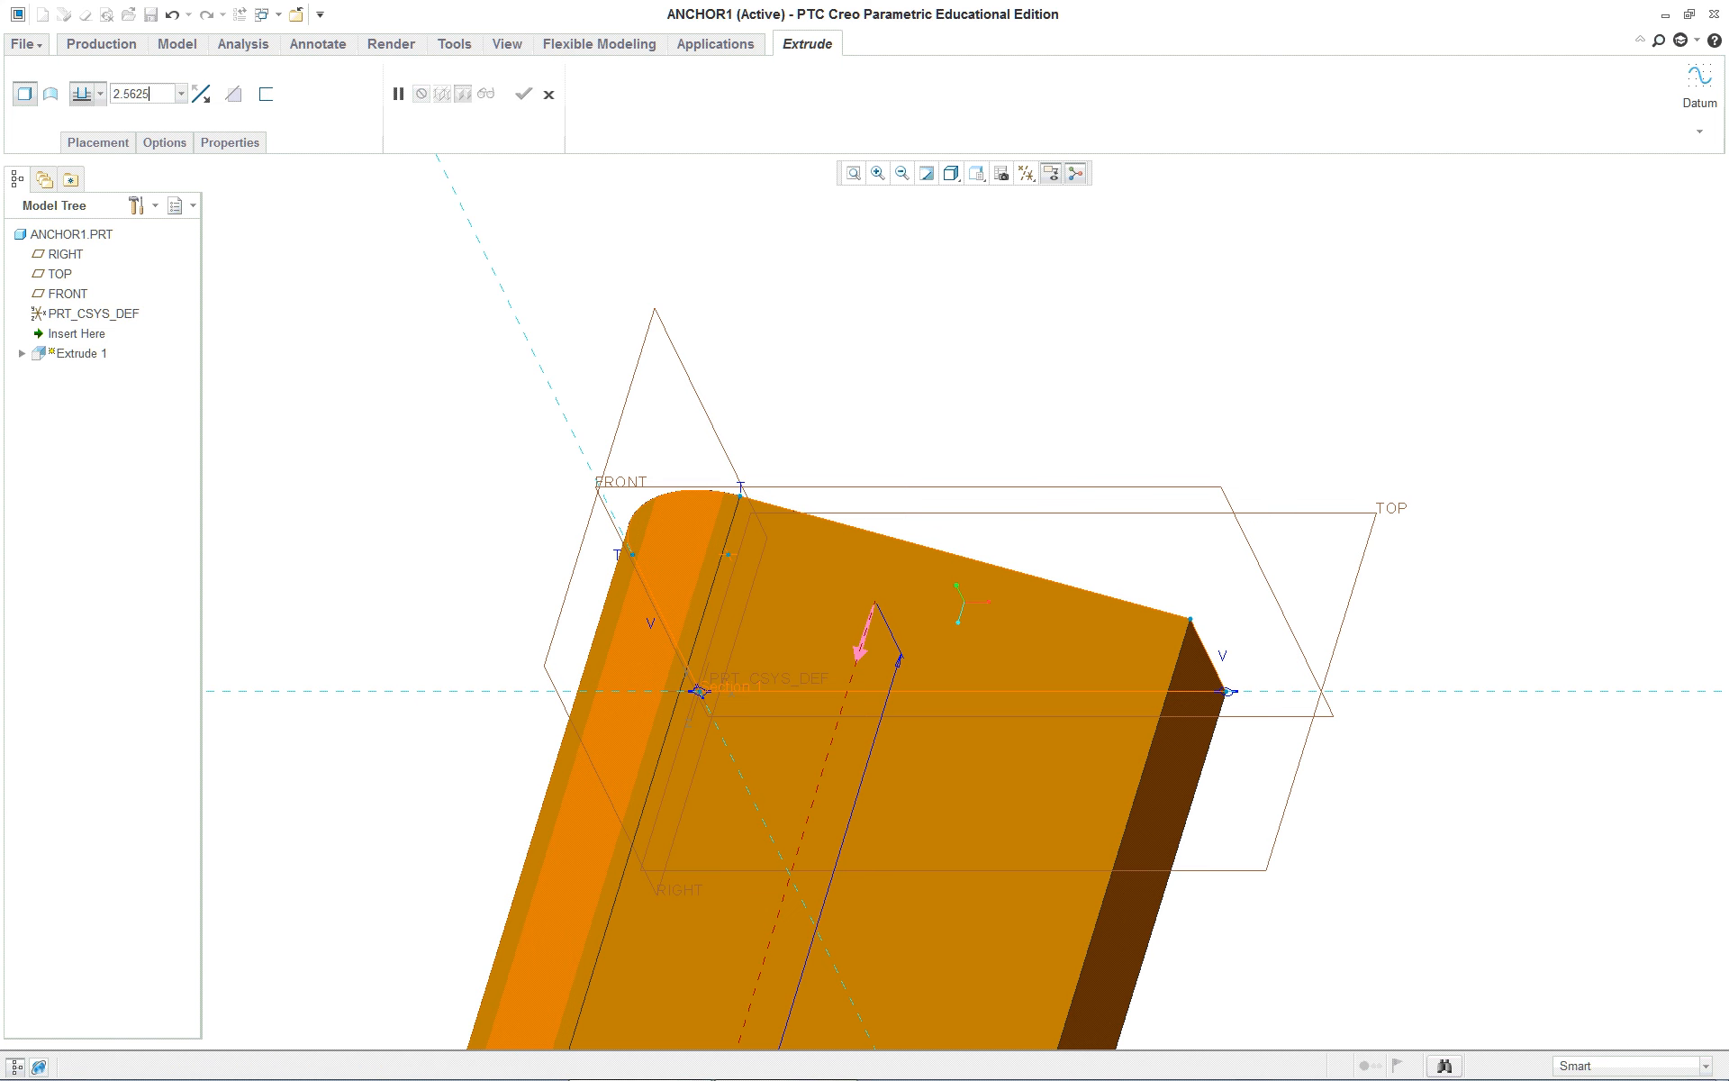
{"action": "type", "text": "5625"}
{"action": "key", "text": "Return"}
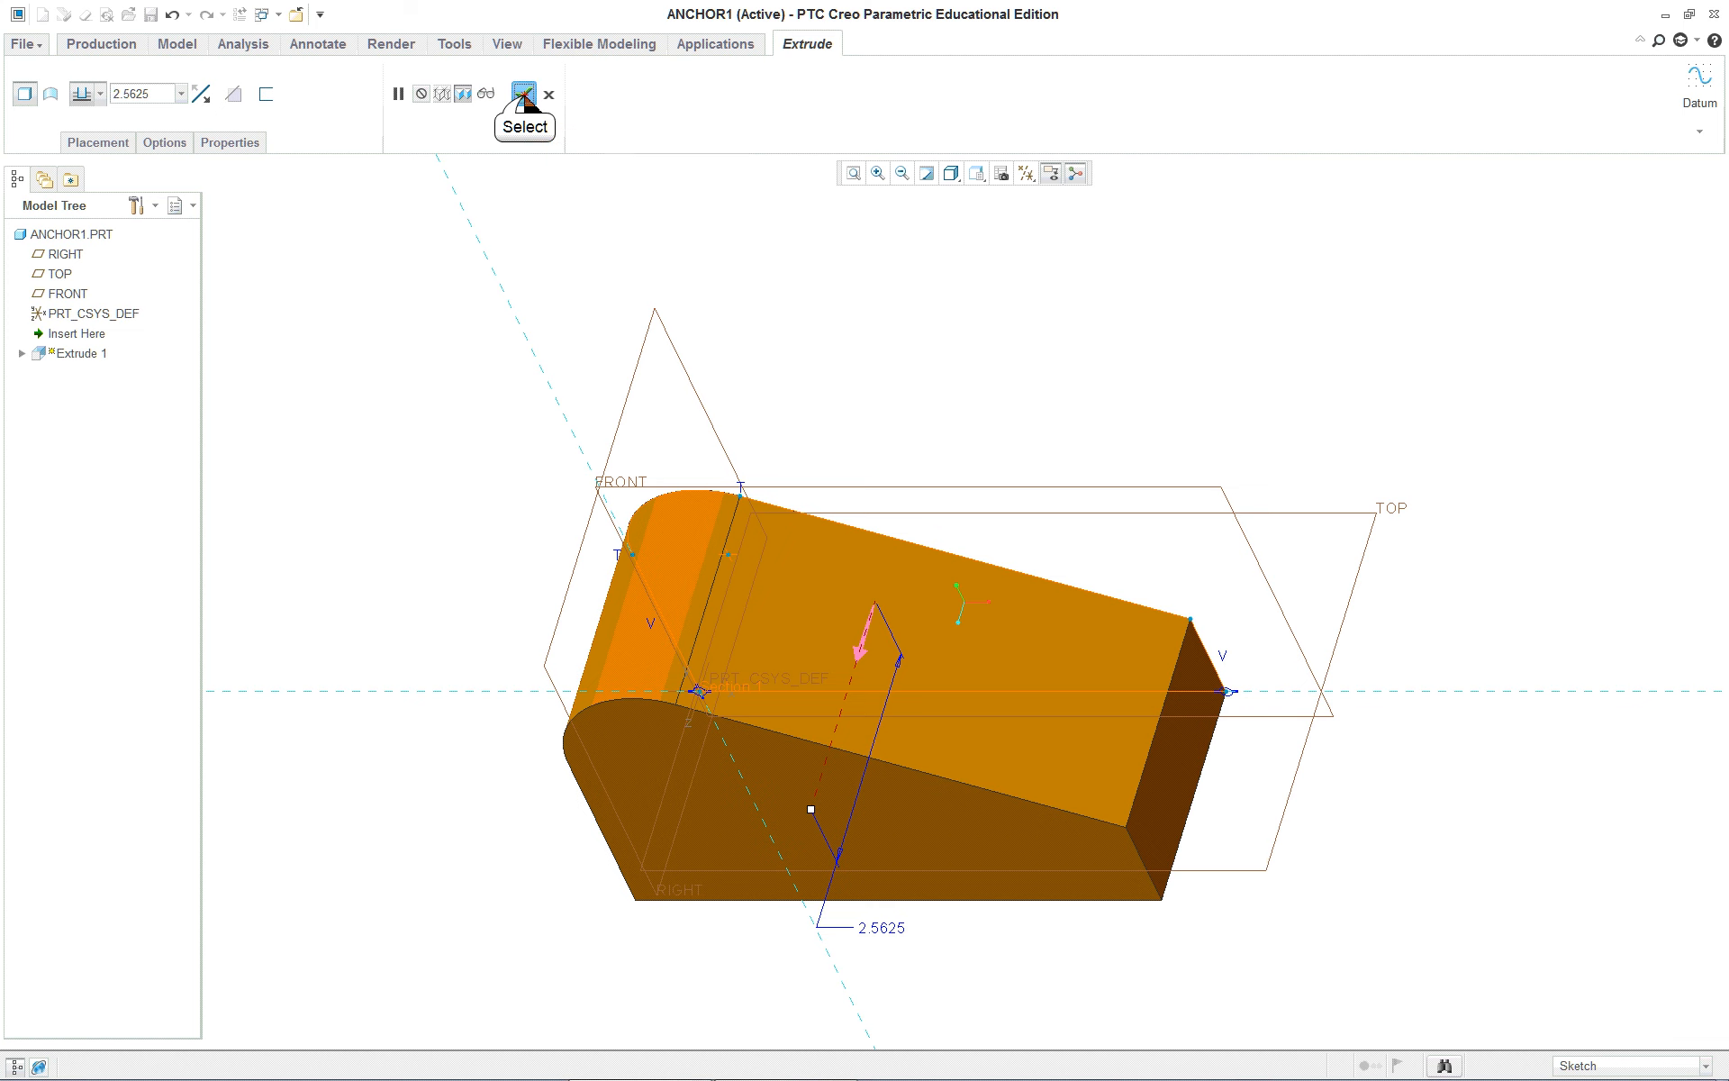
{"action": "left_click", "coordinate": [525, 96]}
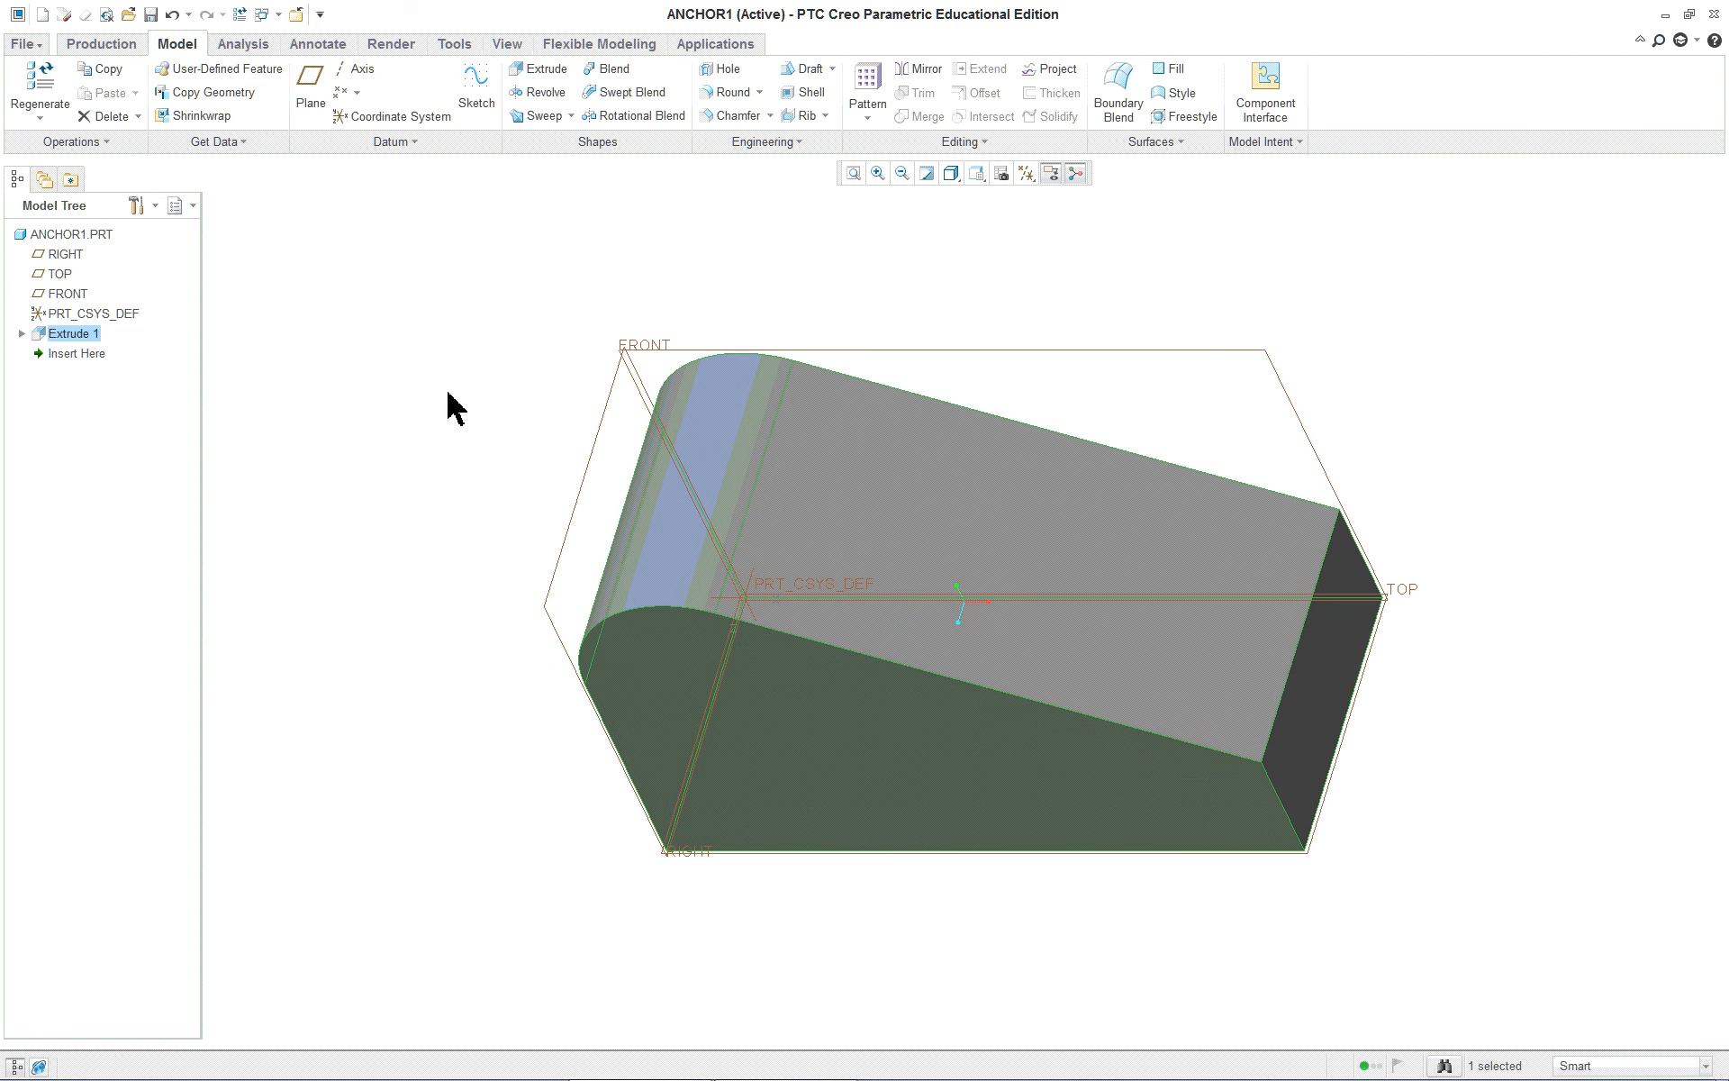
Set the default model orientation to Isometric in the model display options, for the current session only without saving a configuration file
{"action": "left_click", "coordinate": [25, 43]}
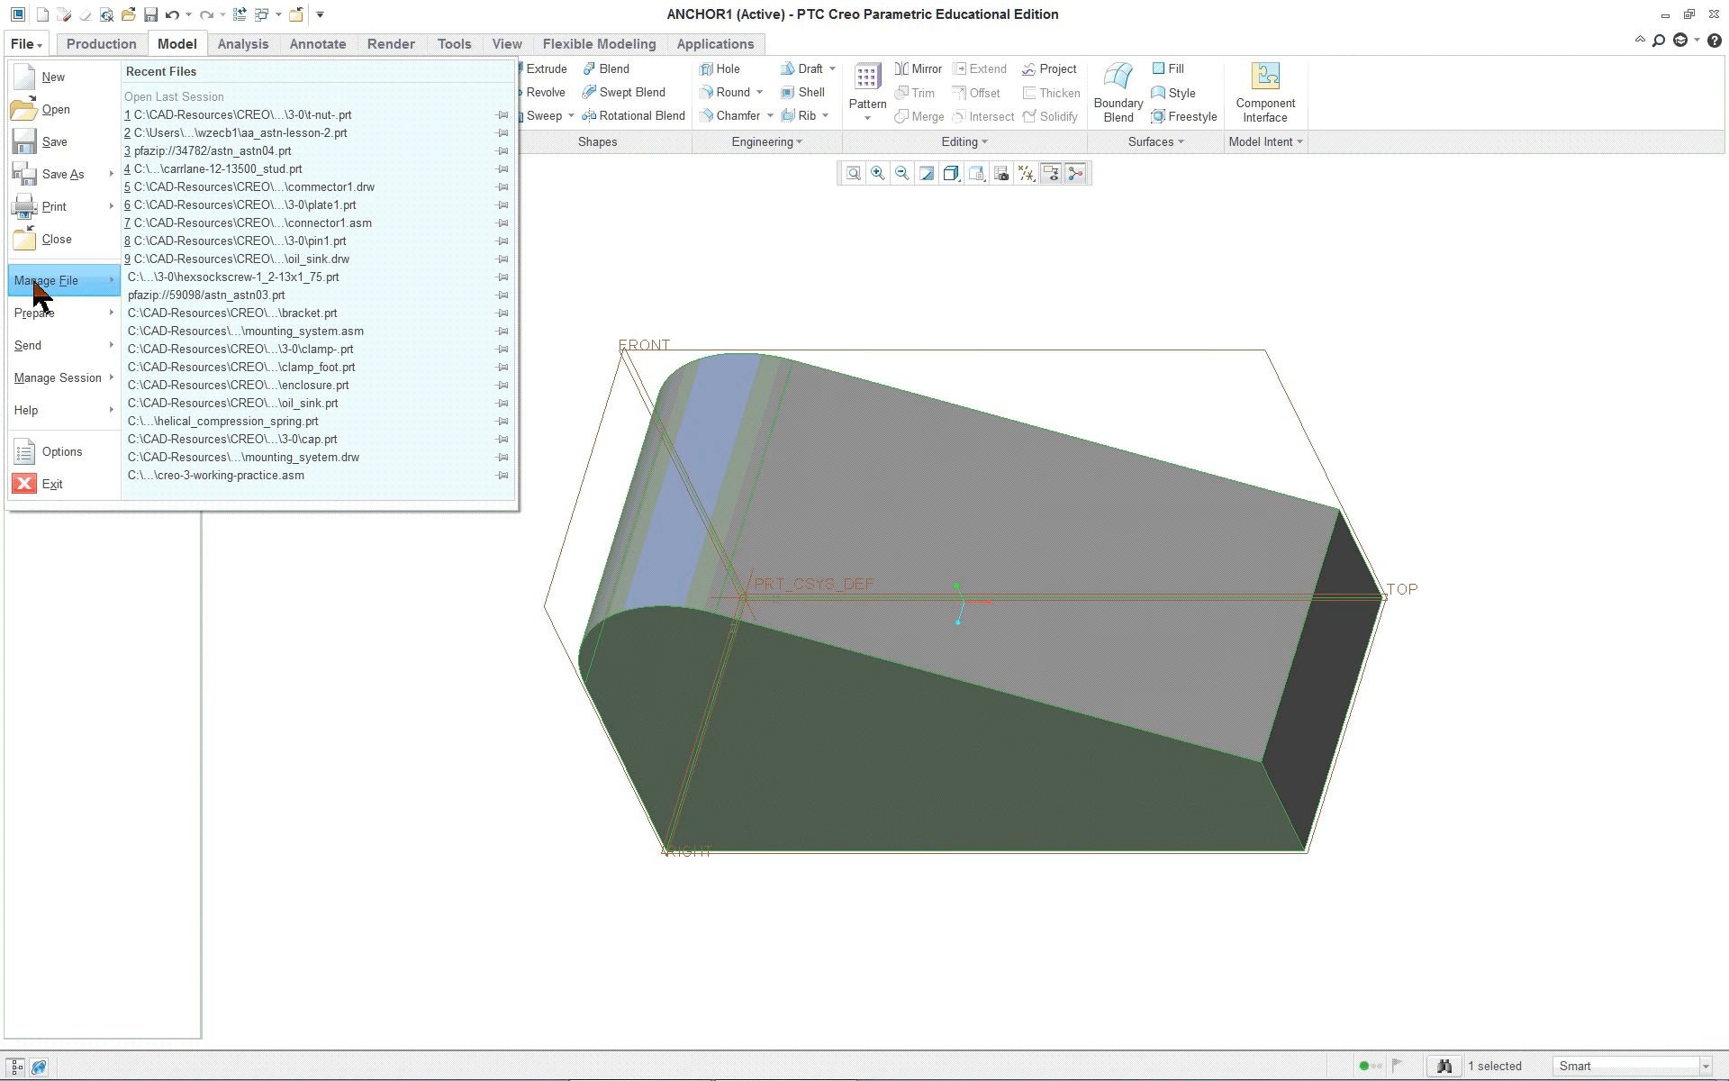
{"action": "left_click", "coordinate": [36, 451]}
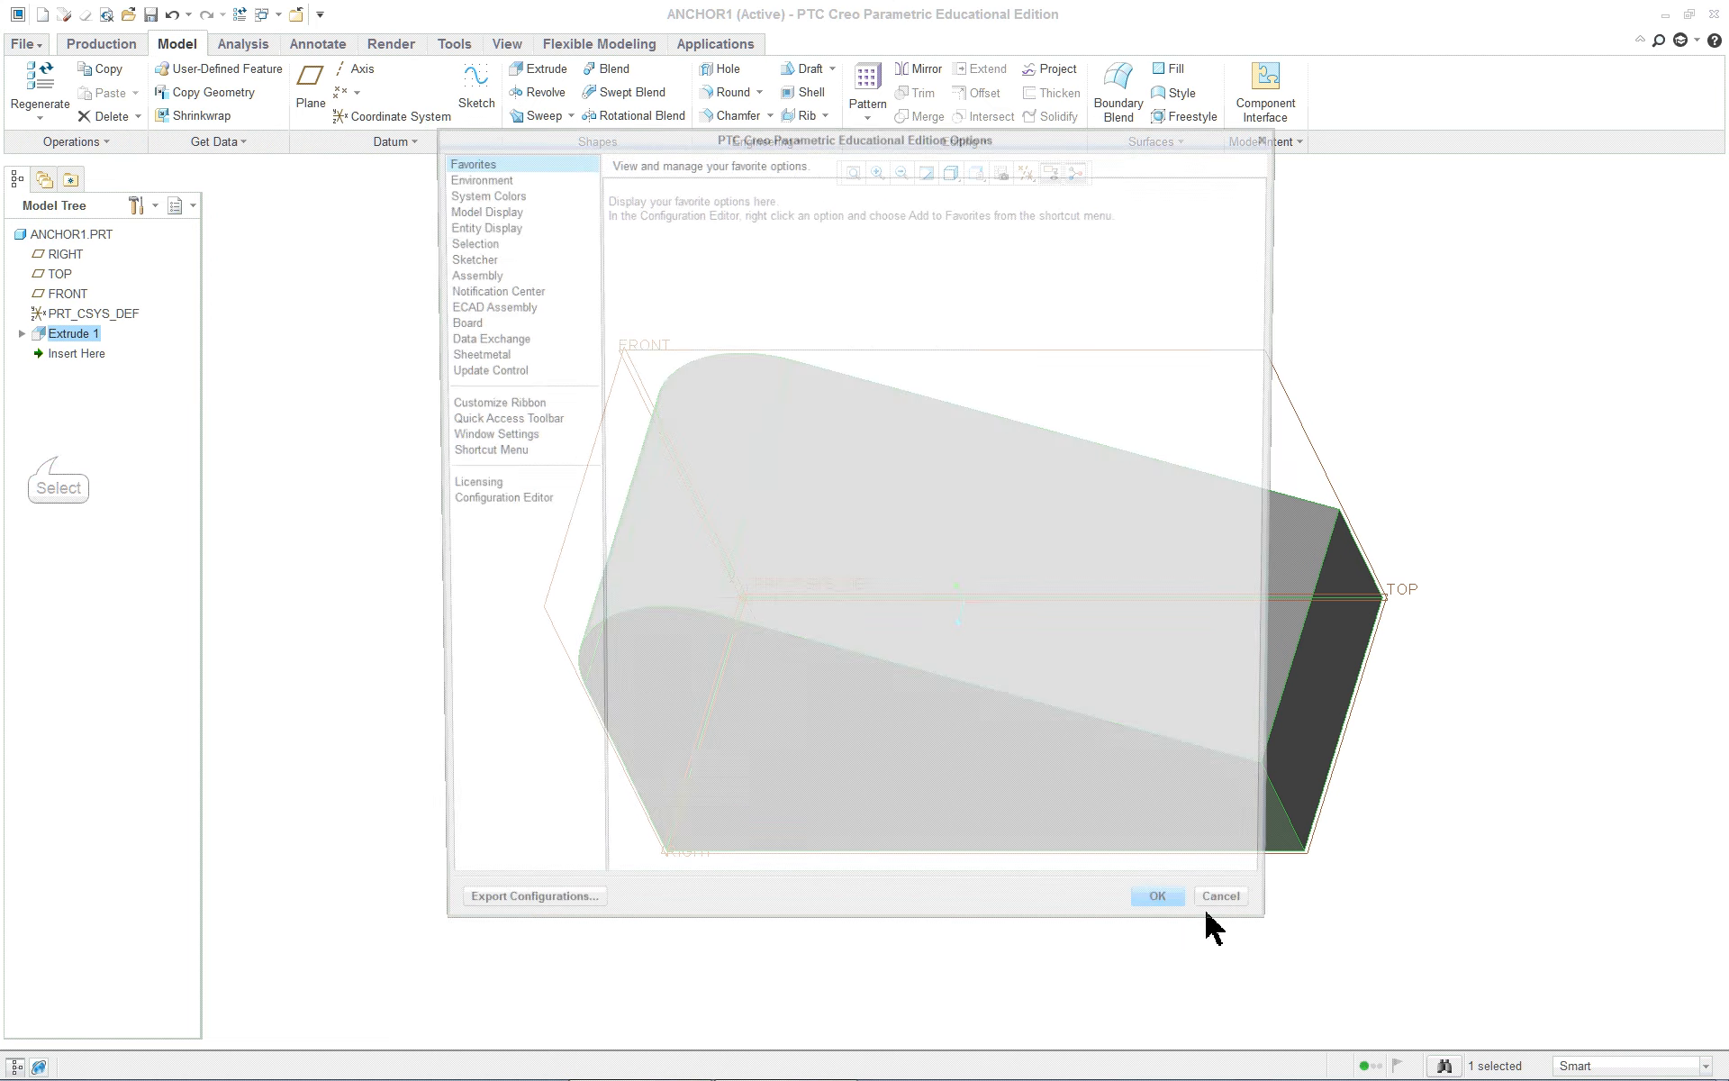
{"action": "left_click", "coordinate": [480, 209]}
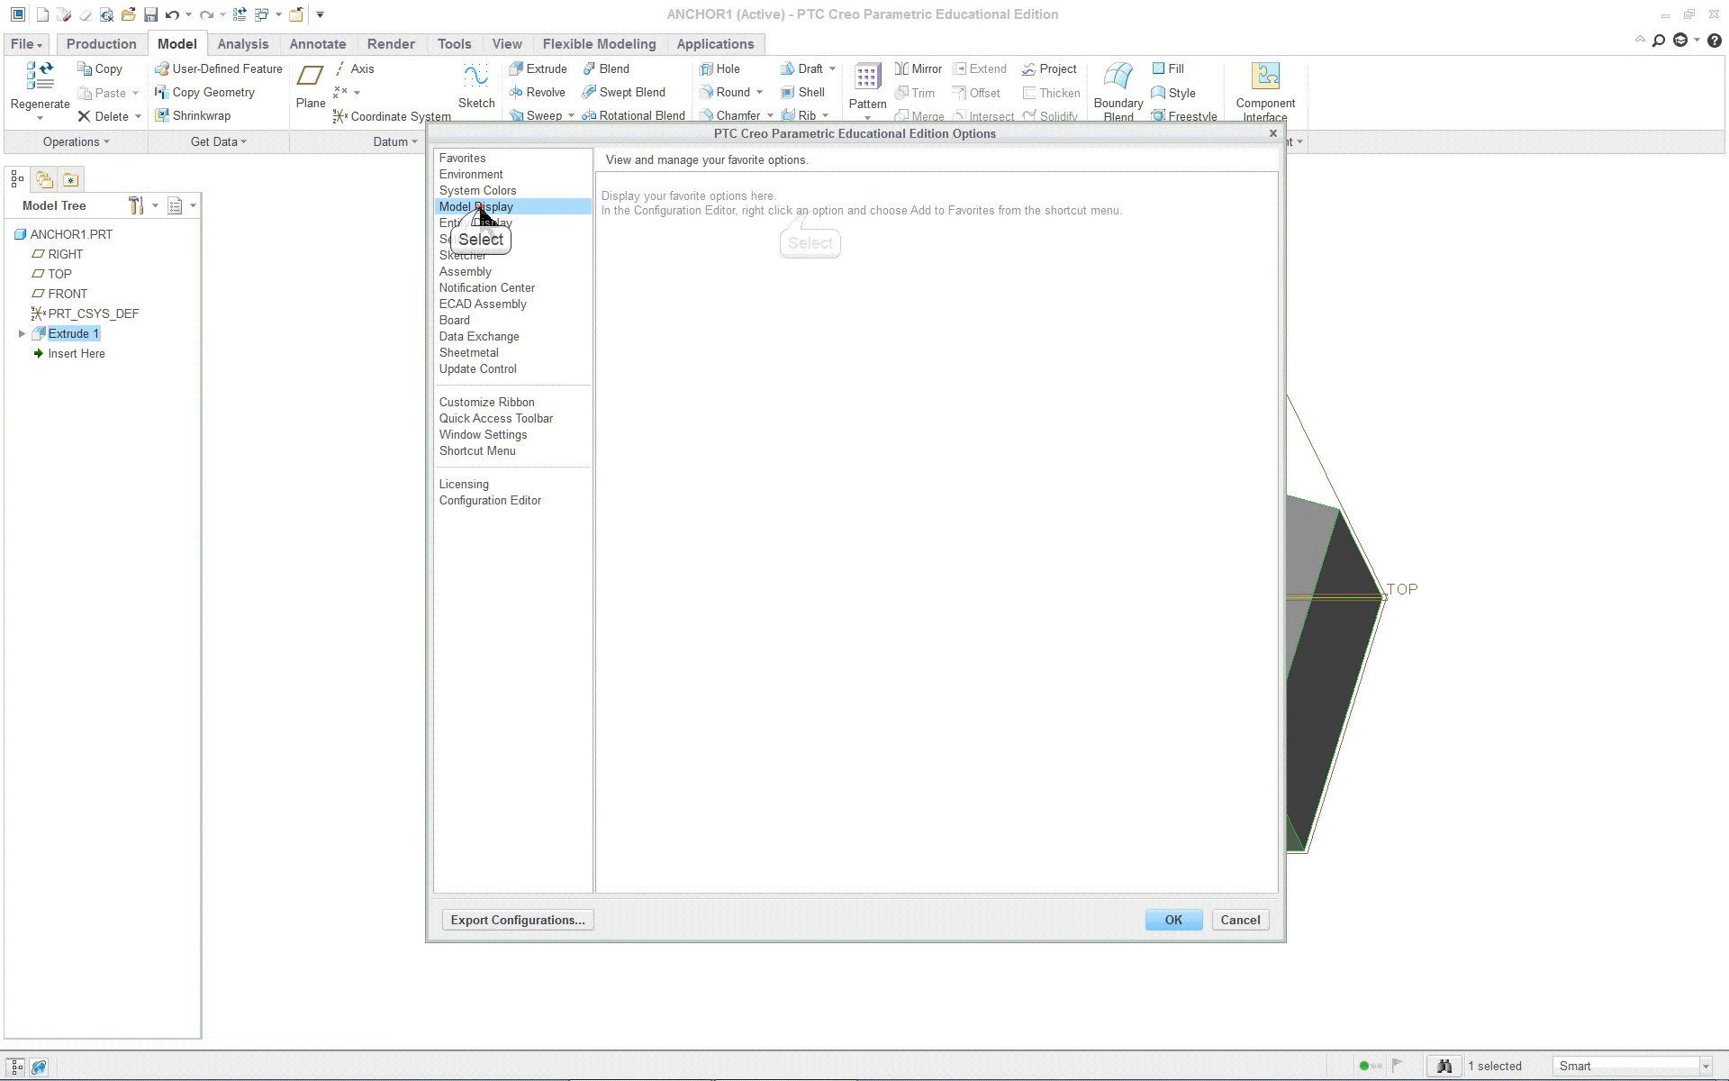
{"action": "left_click", "coordinate": [806, 206]}
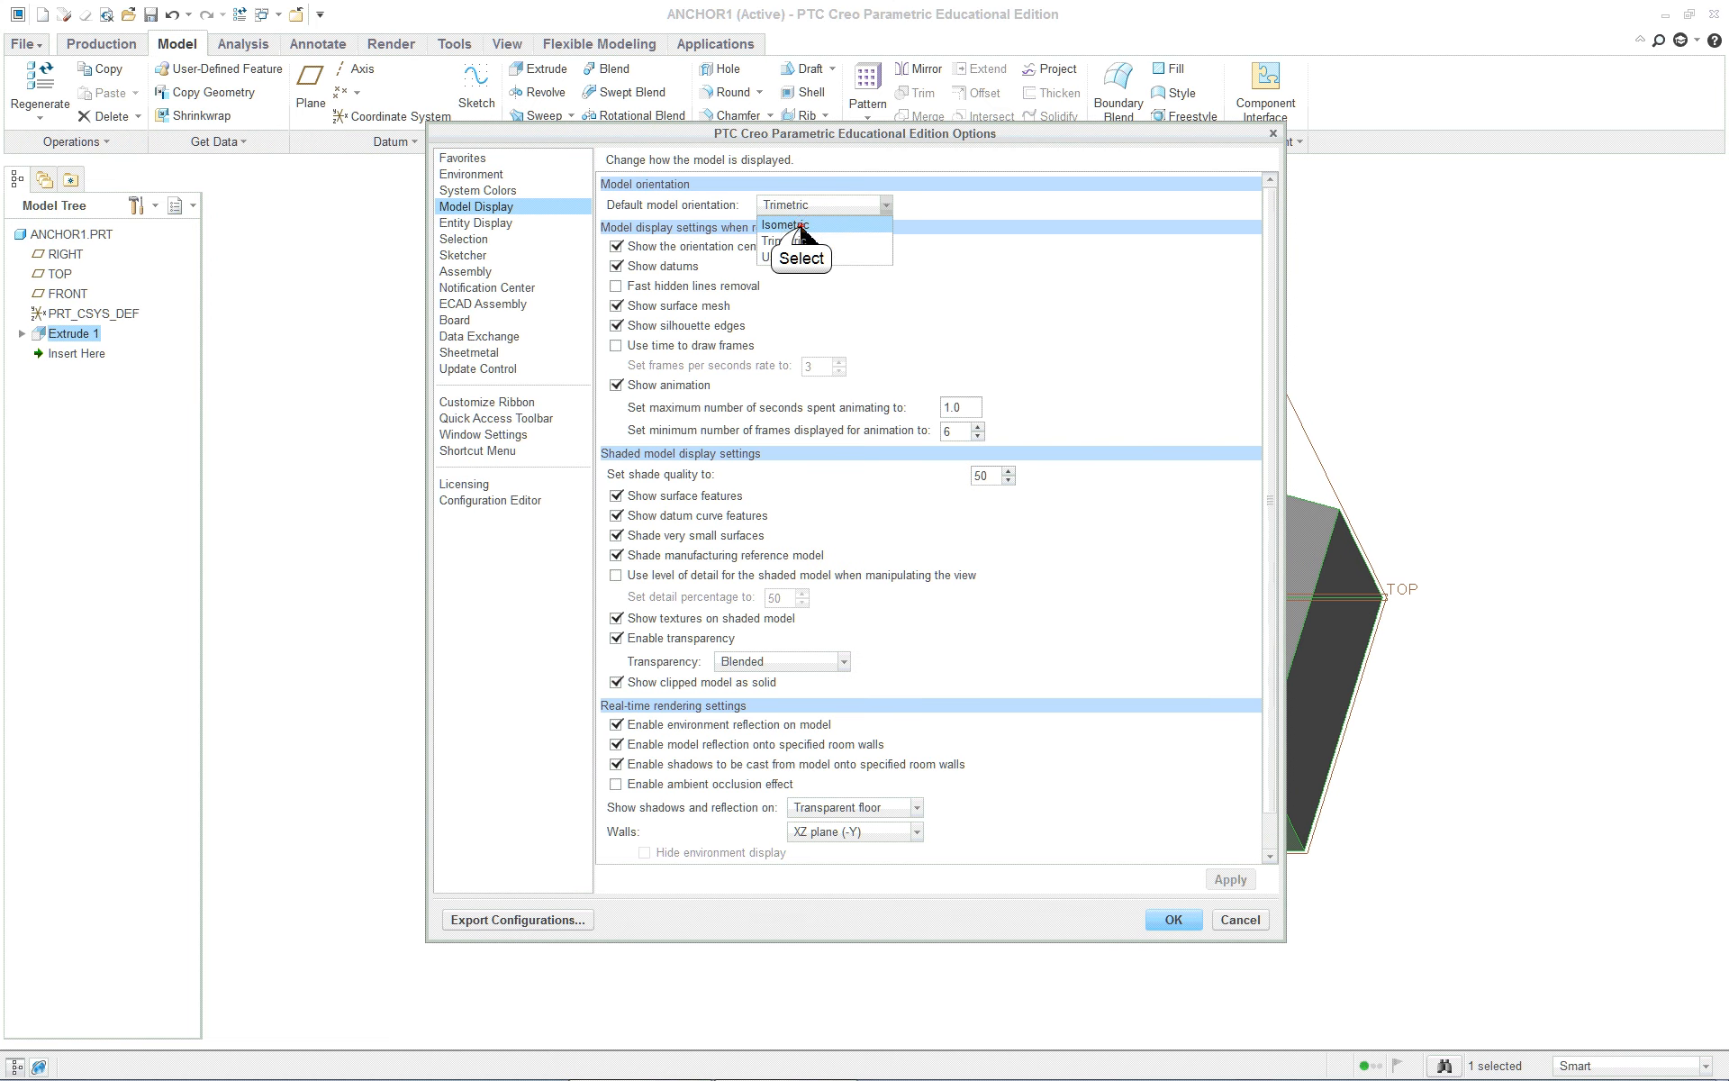
{"action": "left_click", "coordinate": [801, 227]}
{"action": "left_click", "coordinate": [1230, 879]}
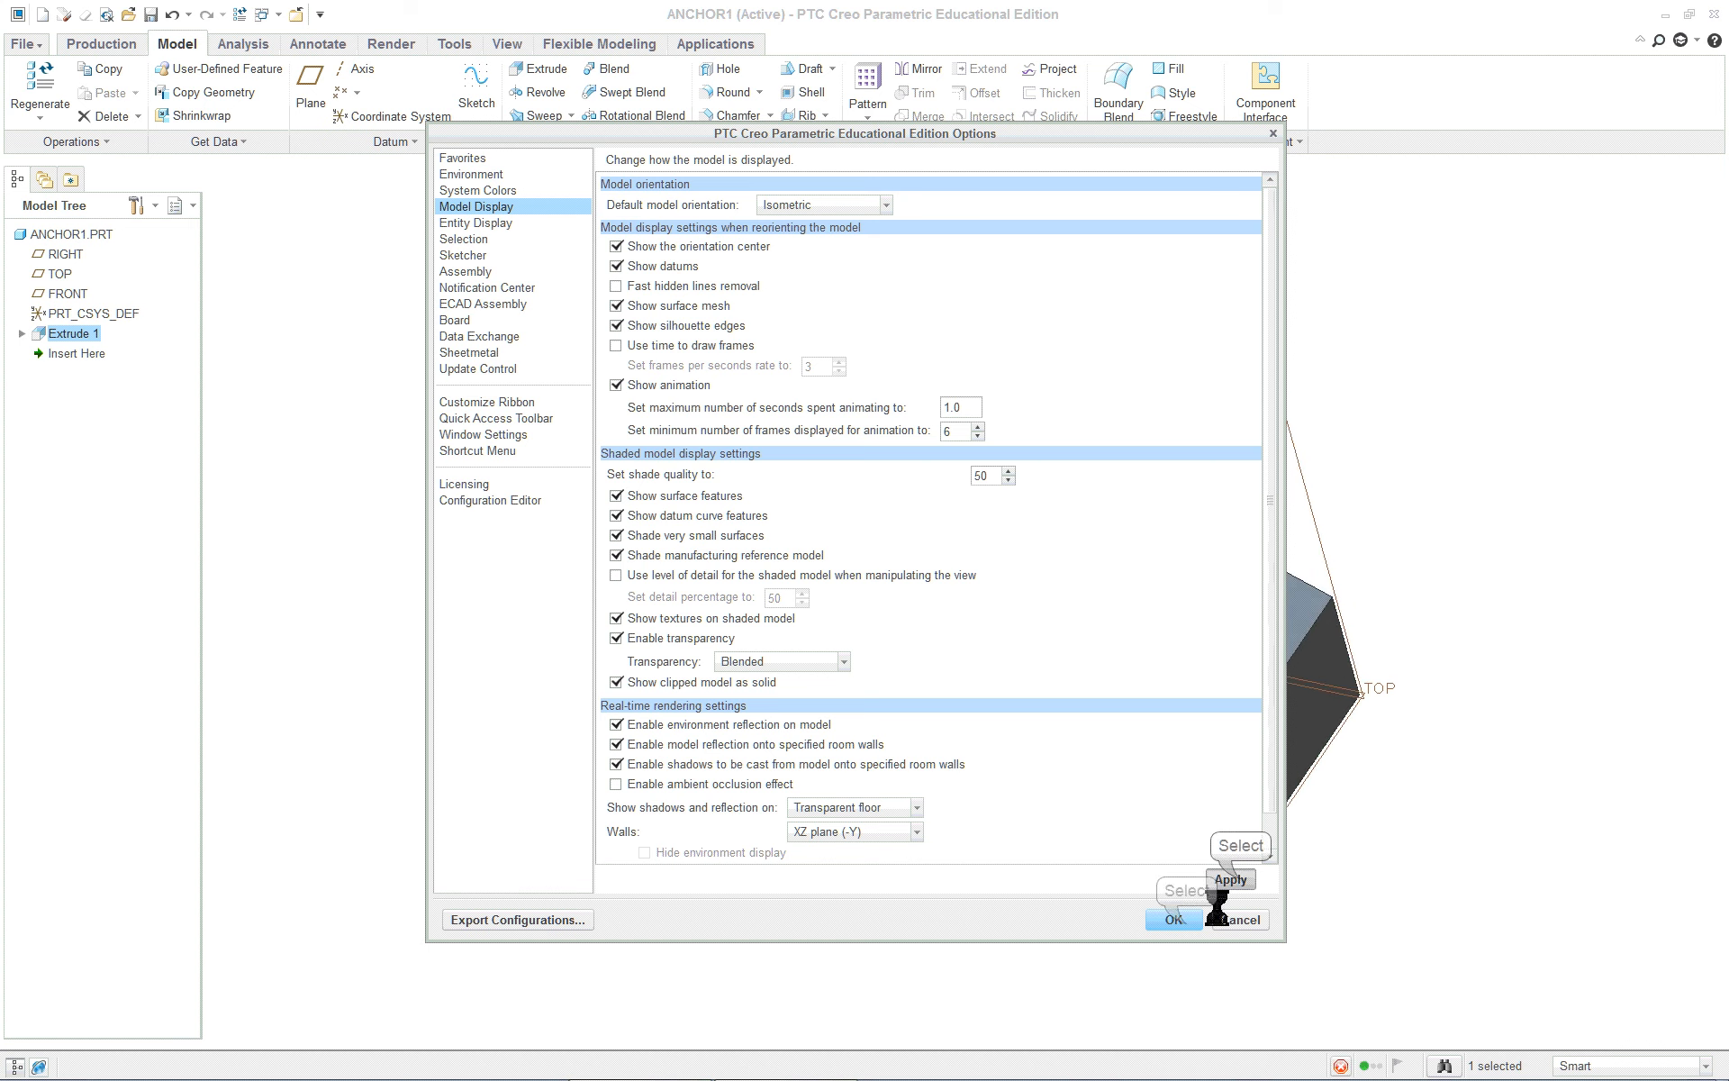
{"action": "left_click", "coordinate": [1173, 918]}
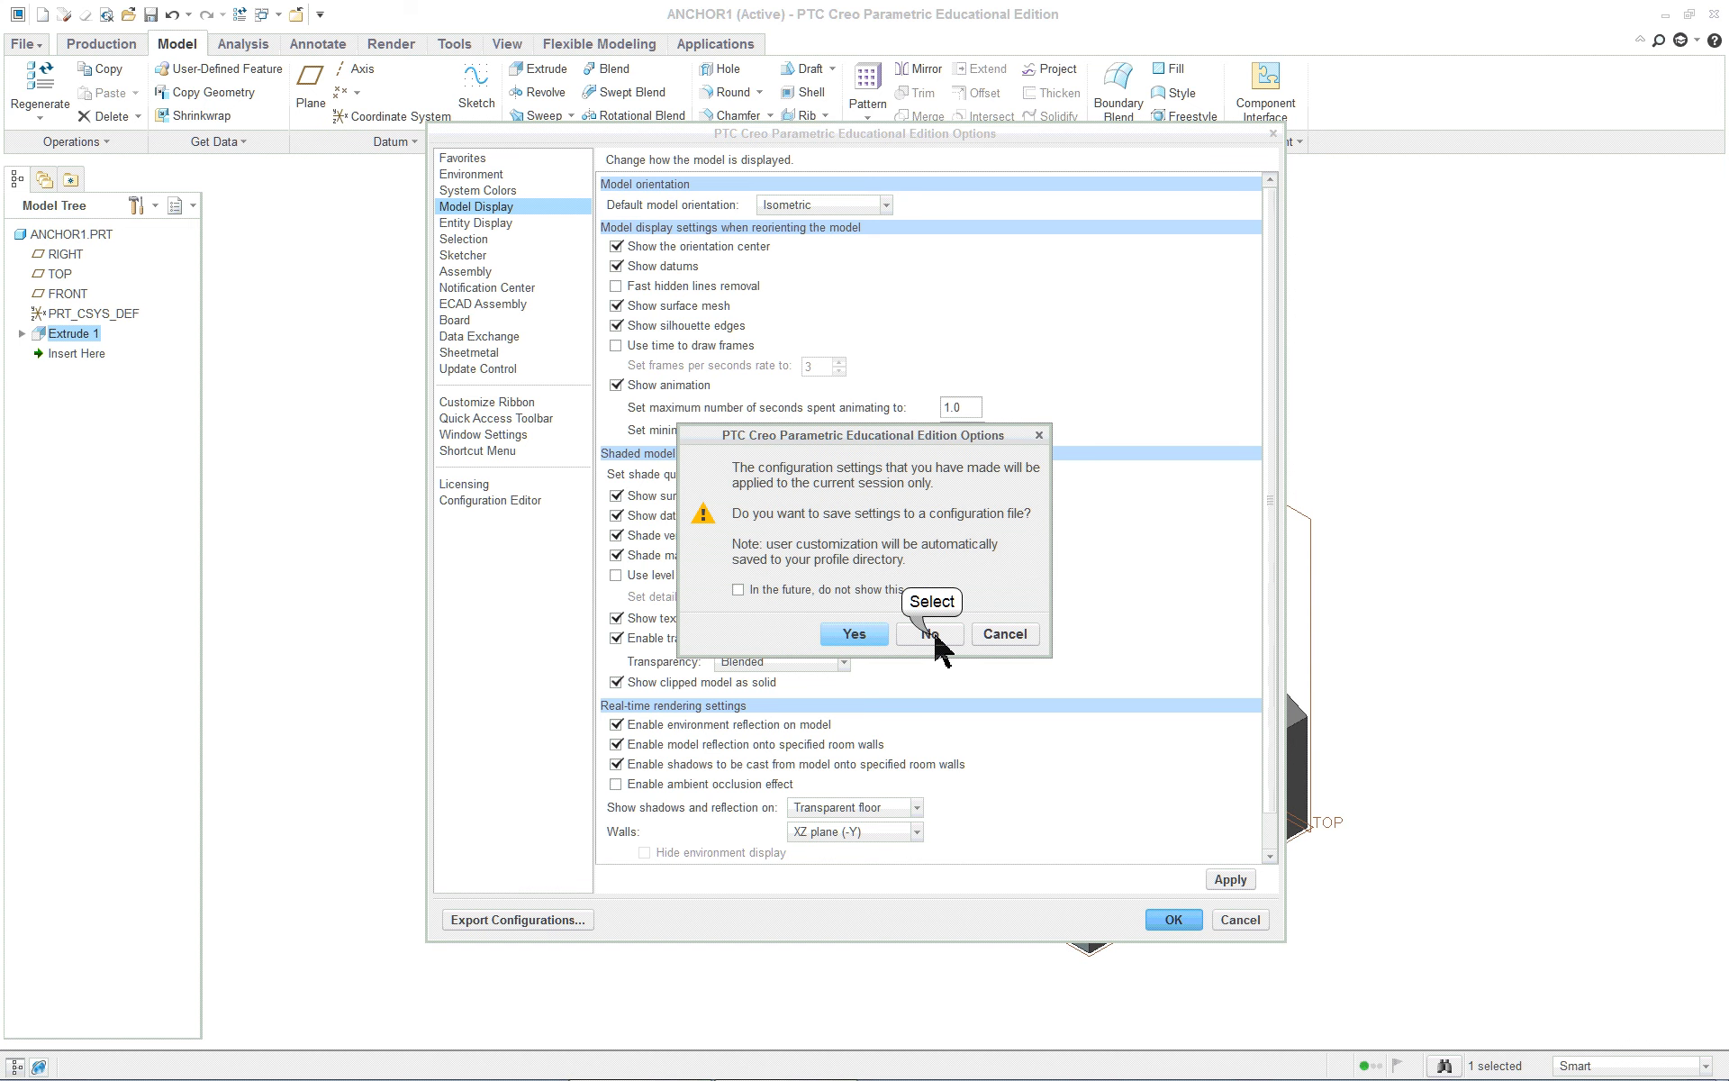
{"action": "left_click", "coordinate": [931, 634]}
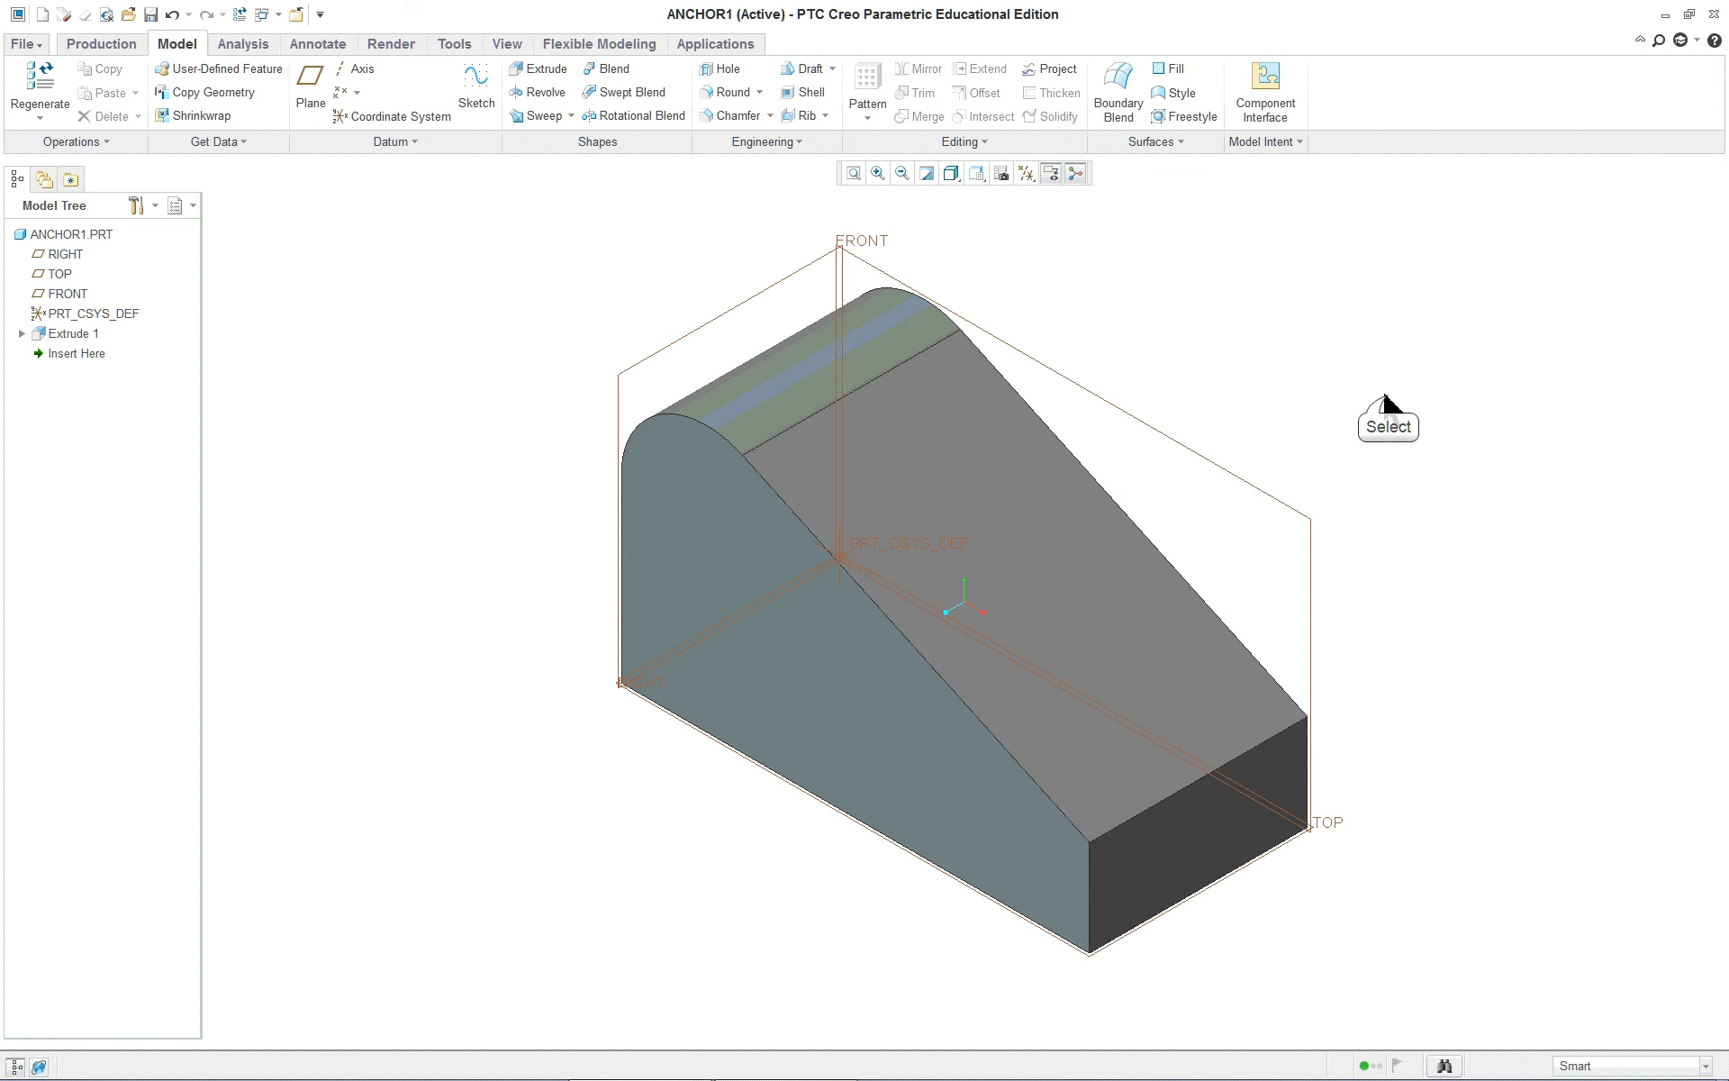
Load the adv-paint-metallic.dmt appearances from the Photolux Library's Paint folder into the appearance gallery
{"action": "left_click", "coordinate": [508, 45]}
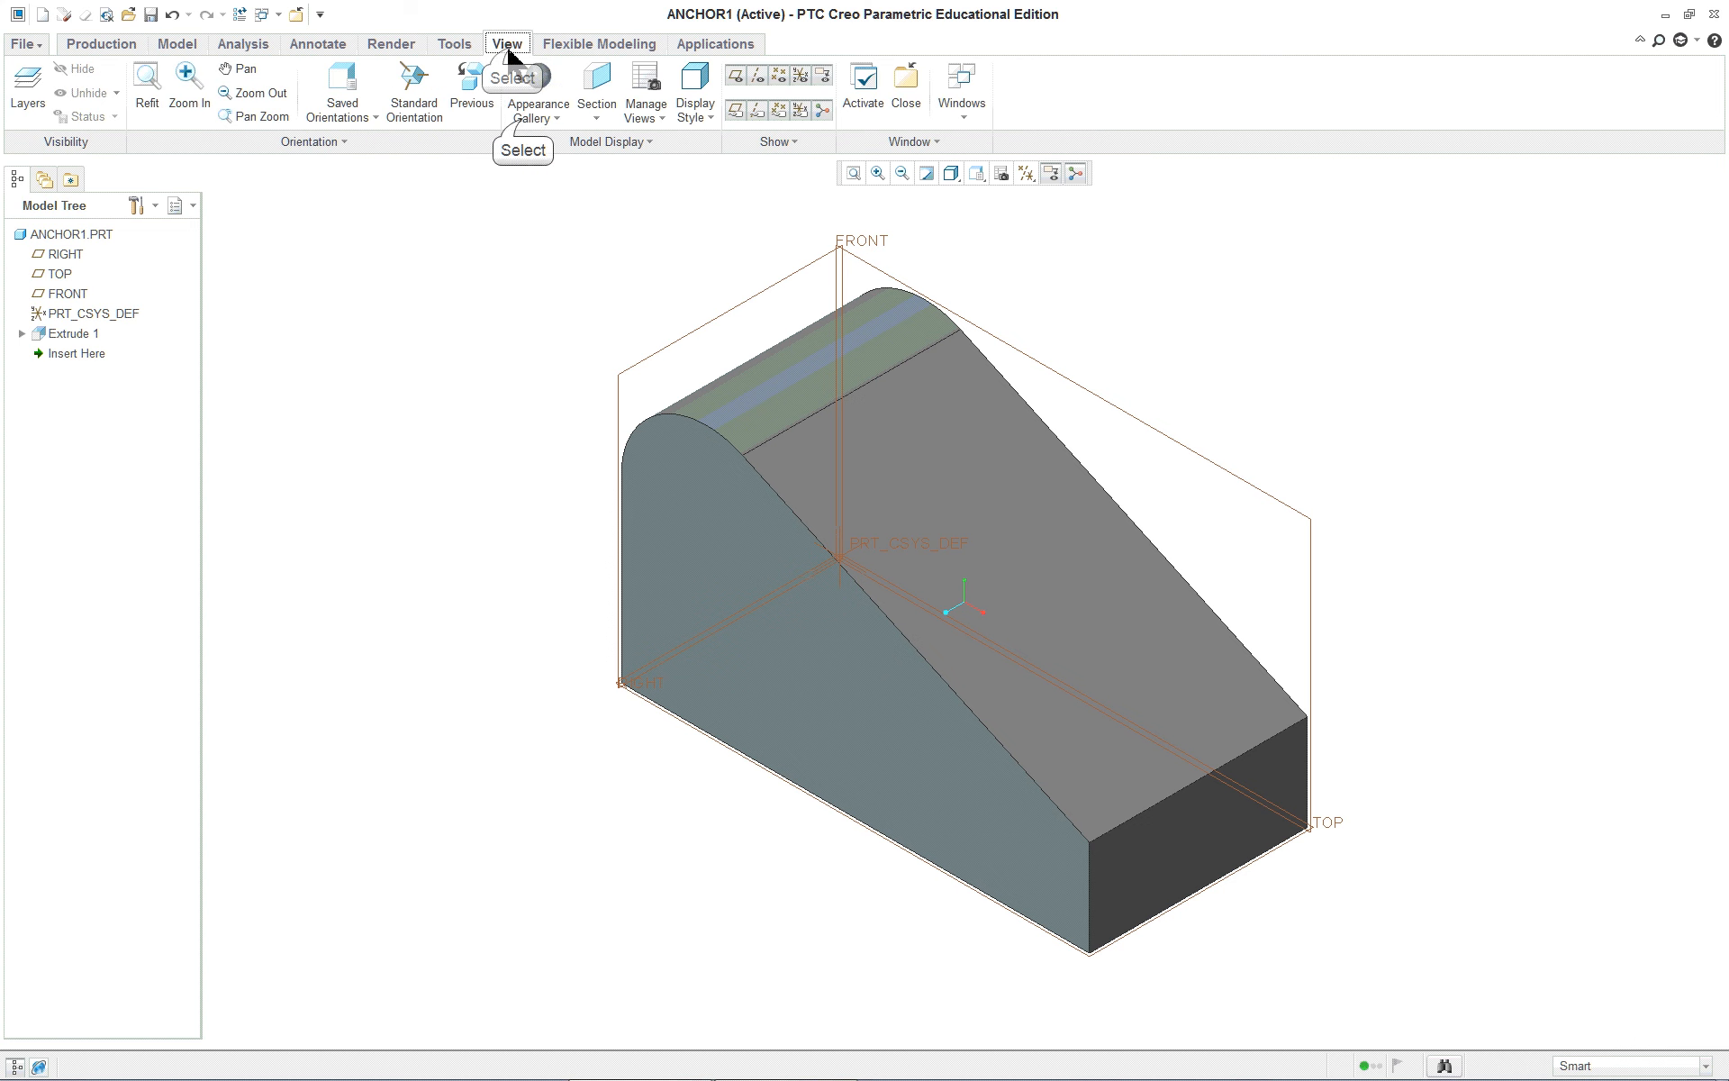
{"action": "left_click", "coordinate": [532, 110]}
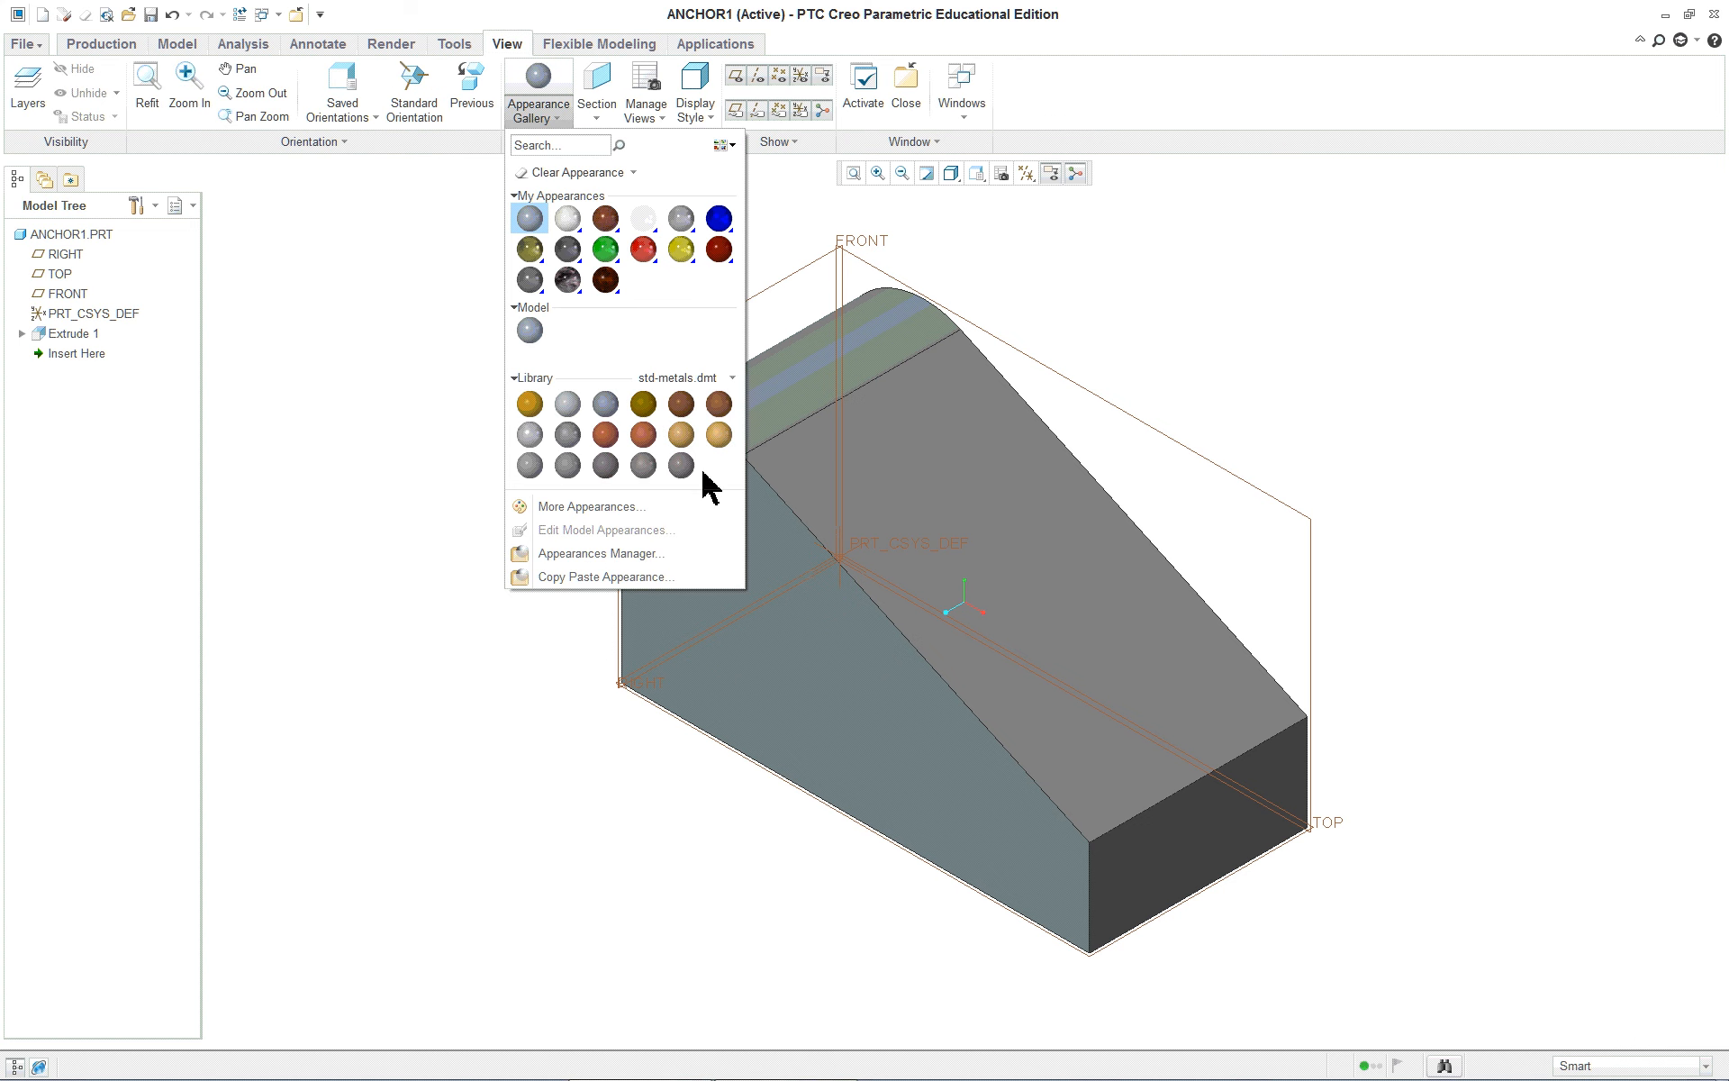
{"action": "left_click", "coordinate": [699, 377]}
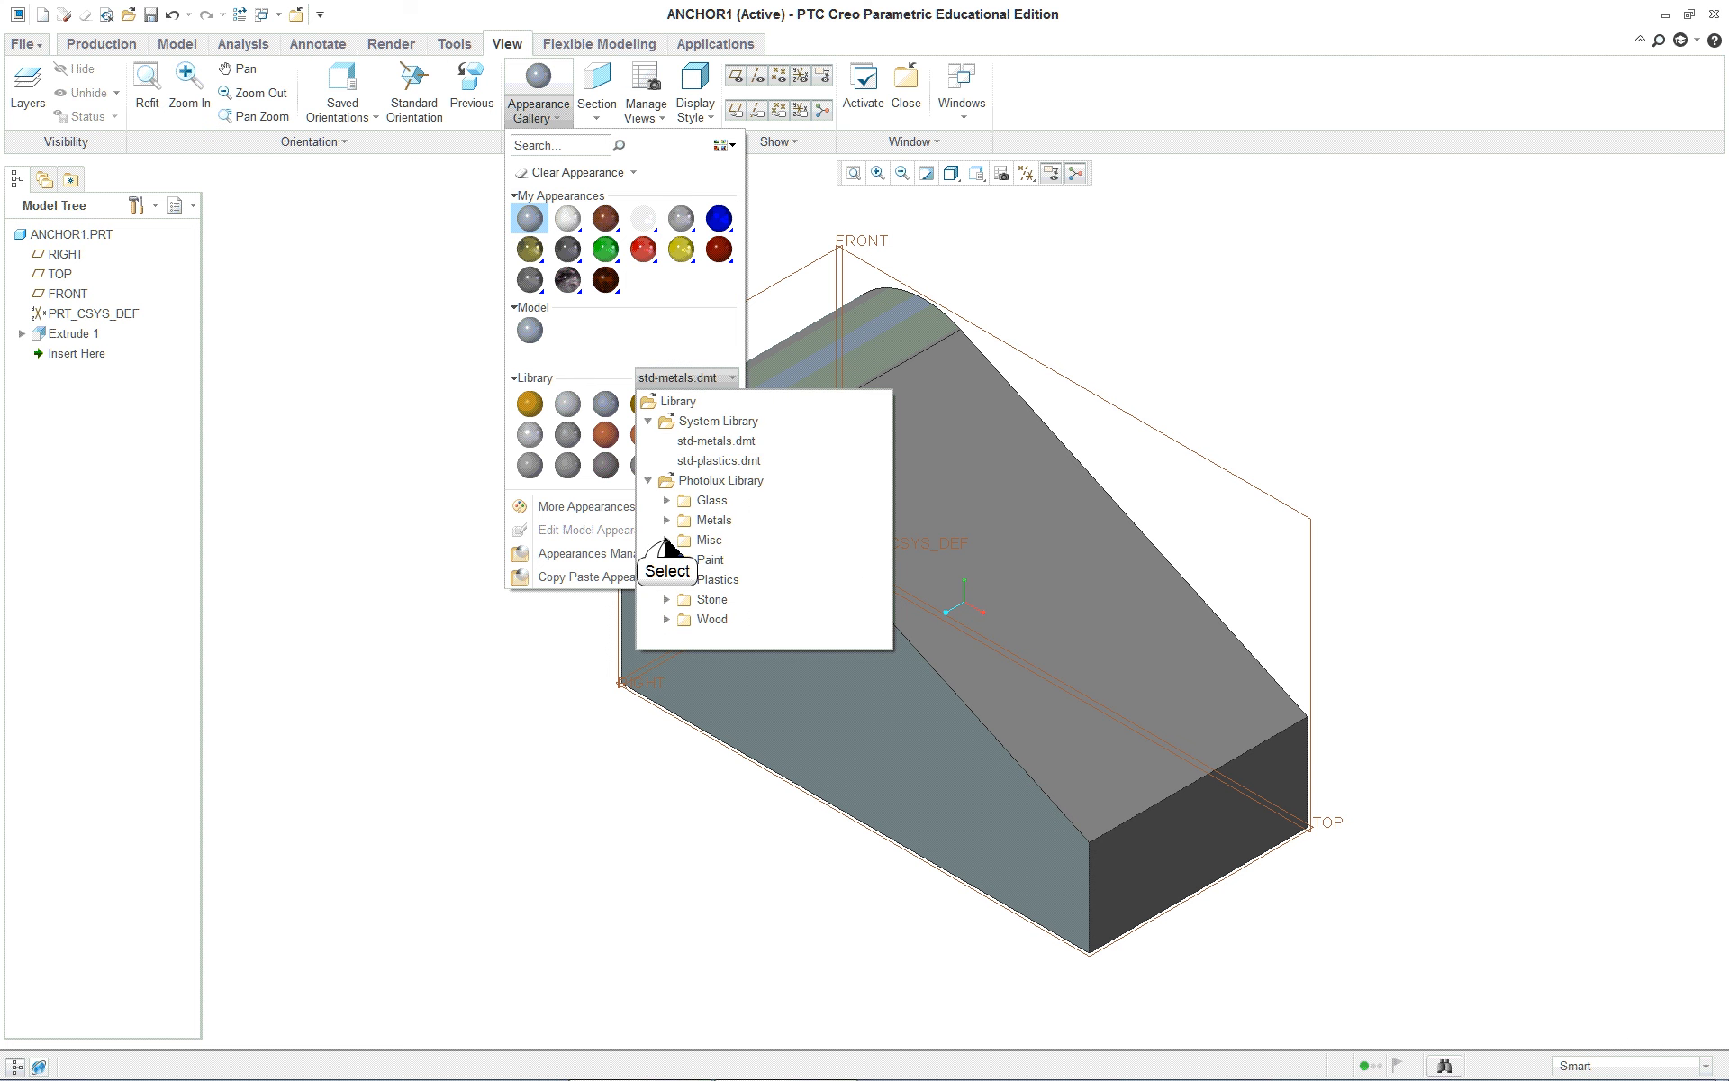
{"action": "left_click", "coordinate": [697, 540]}
{"action": "scroll", "coordinate": [761, 588], "scroll_direction": "down", "scroll_amount": 1}
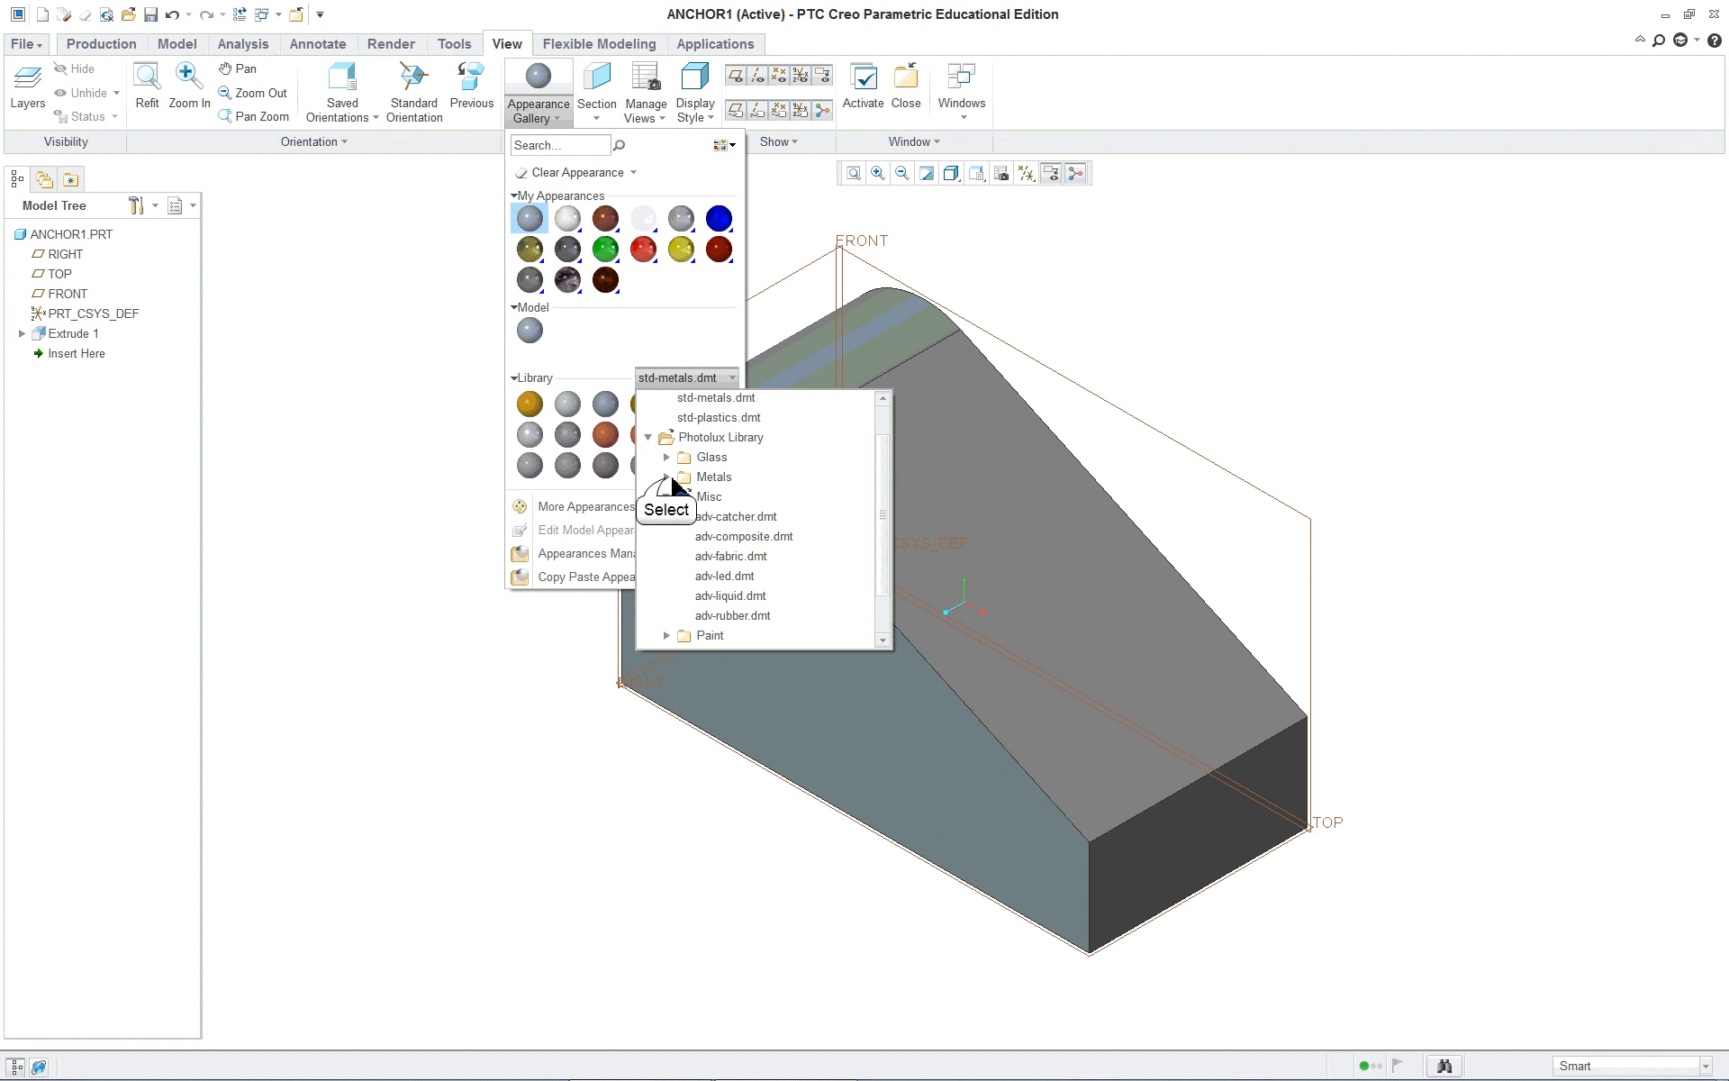
{"action": "left_click", "coordinate": [698, 480]}
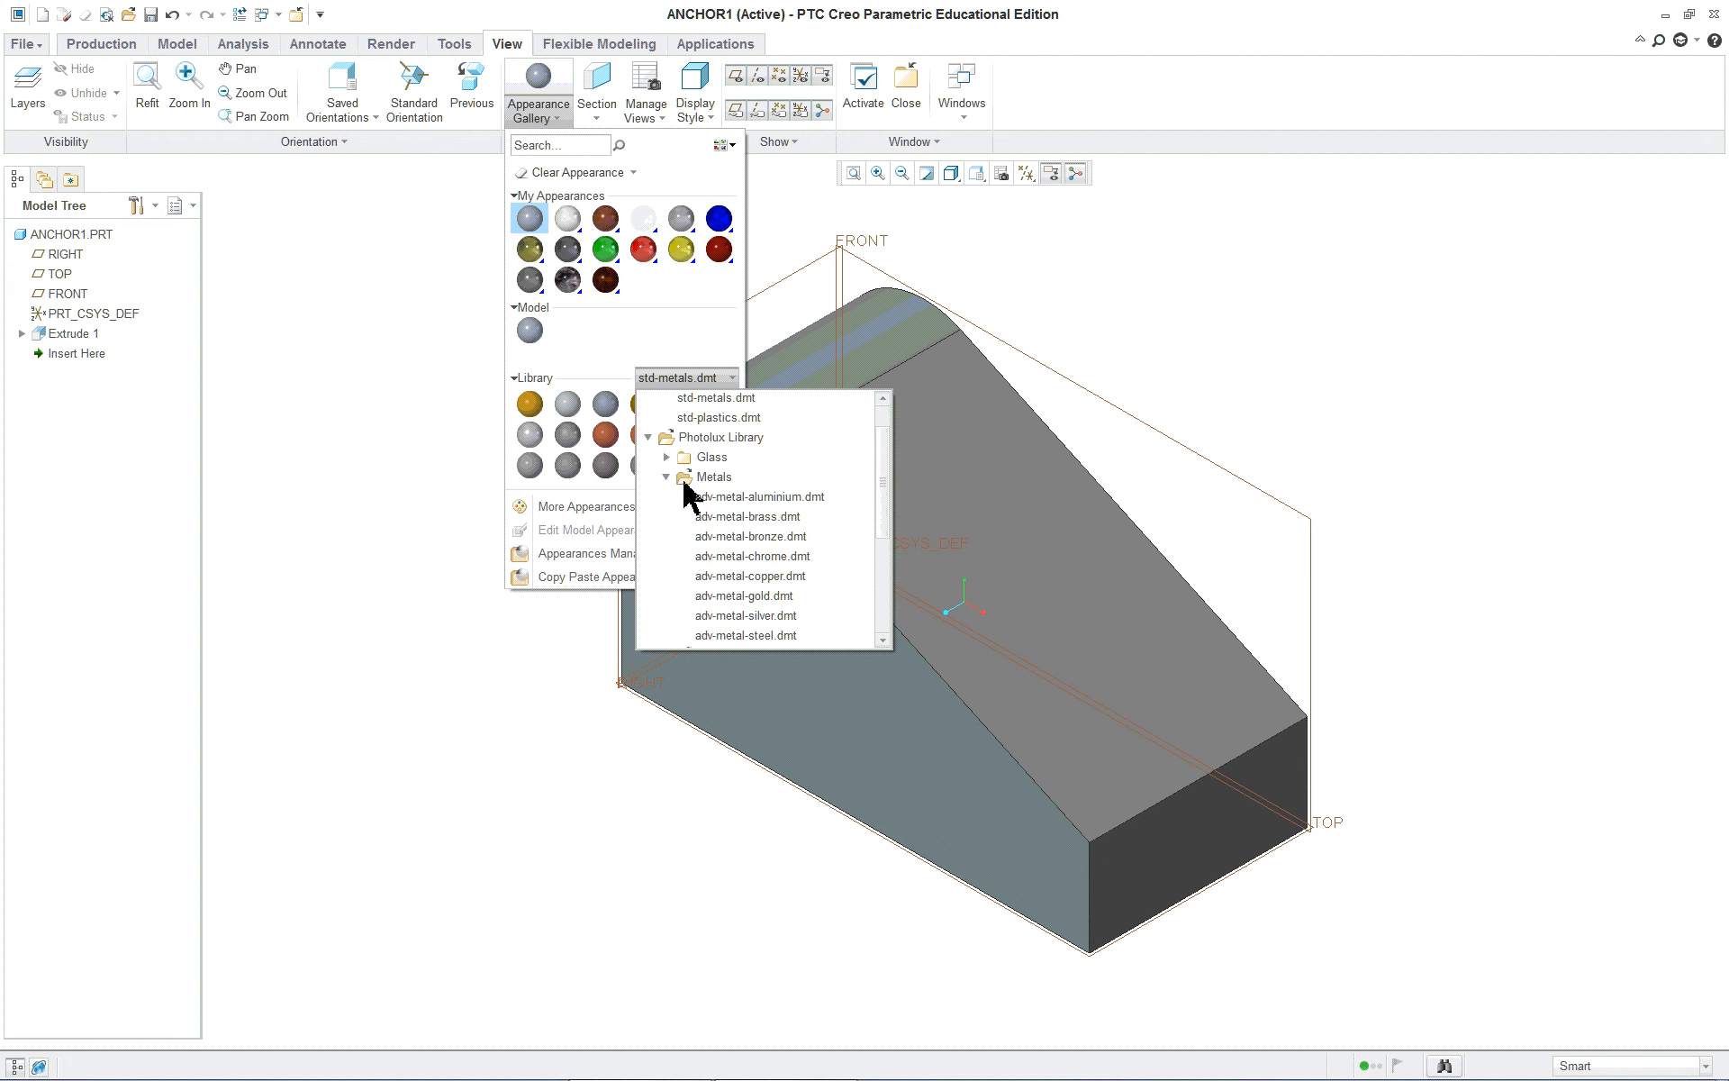
{"action": "scroll", "coordinate": [692, 509], "scroll_direction": "down", "scroll_amount": 4}
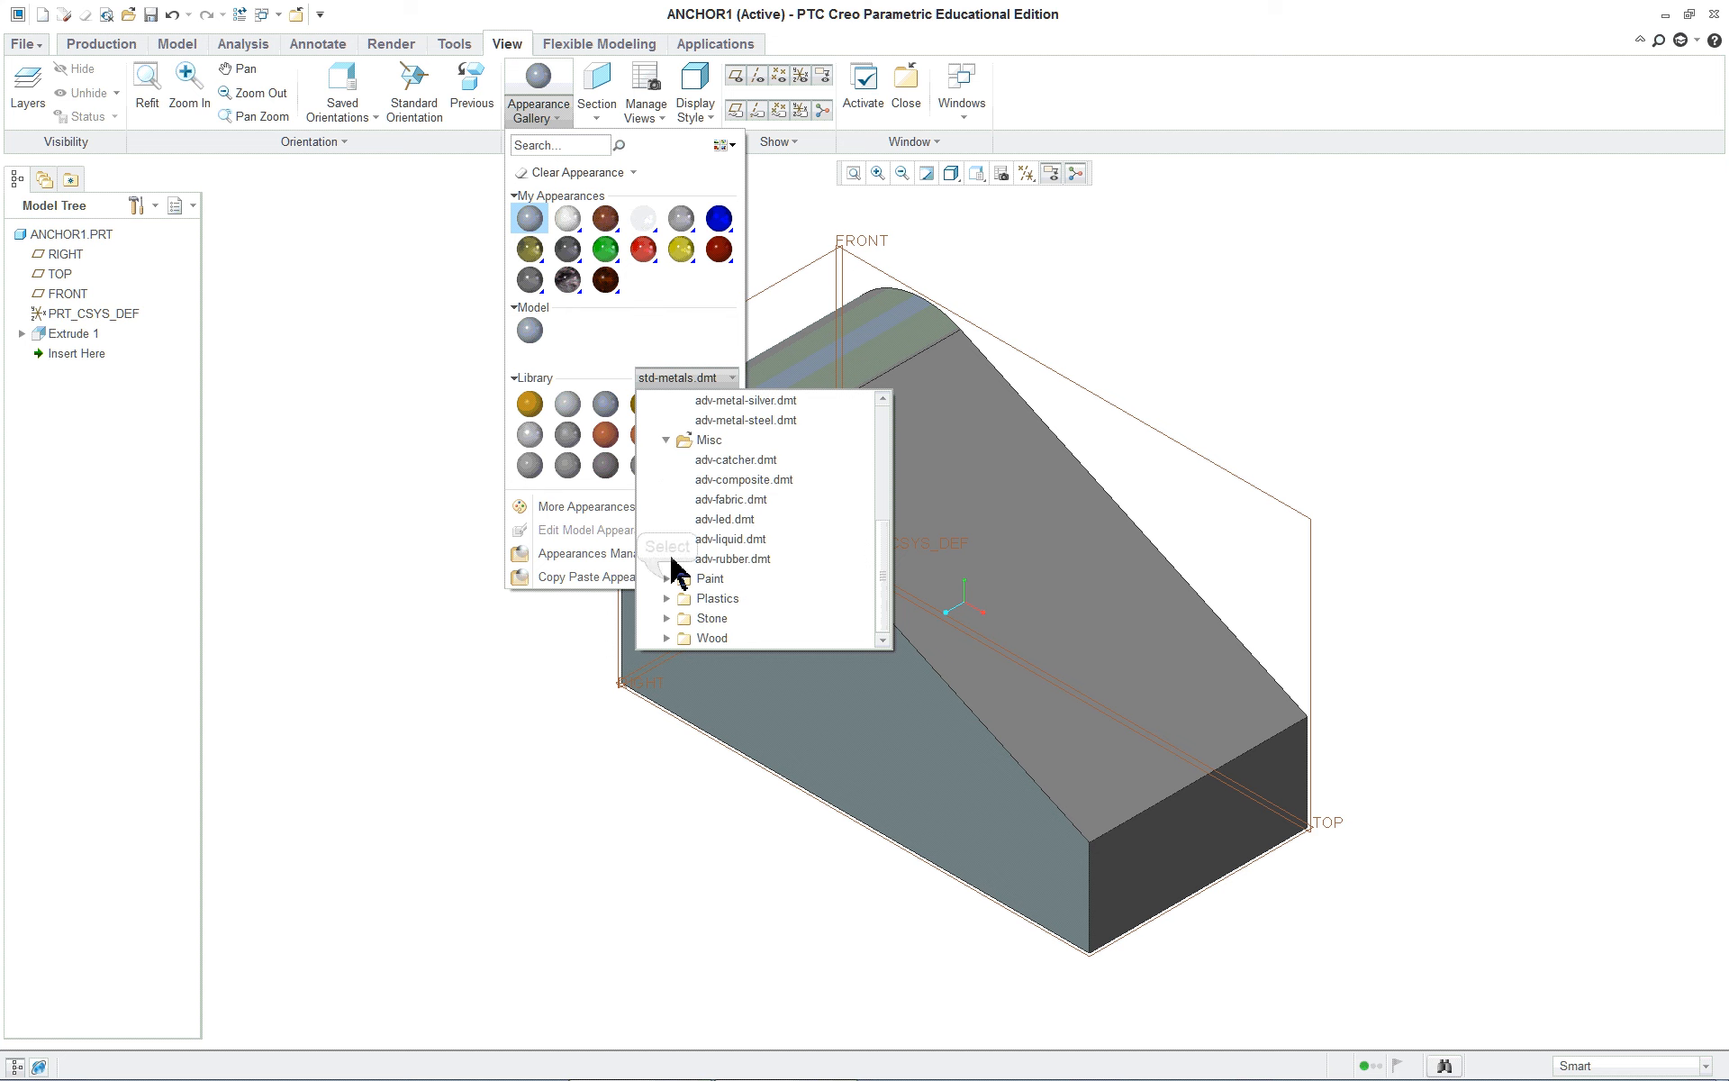
{"action": "left_click", "coordinate": [667, 579]}
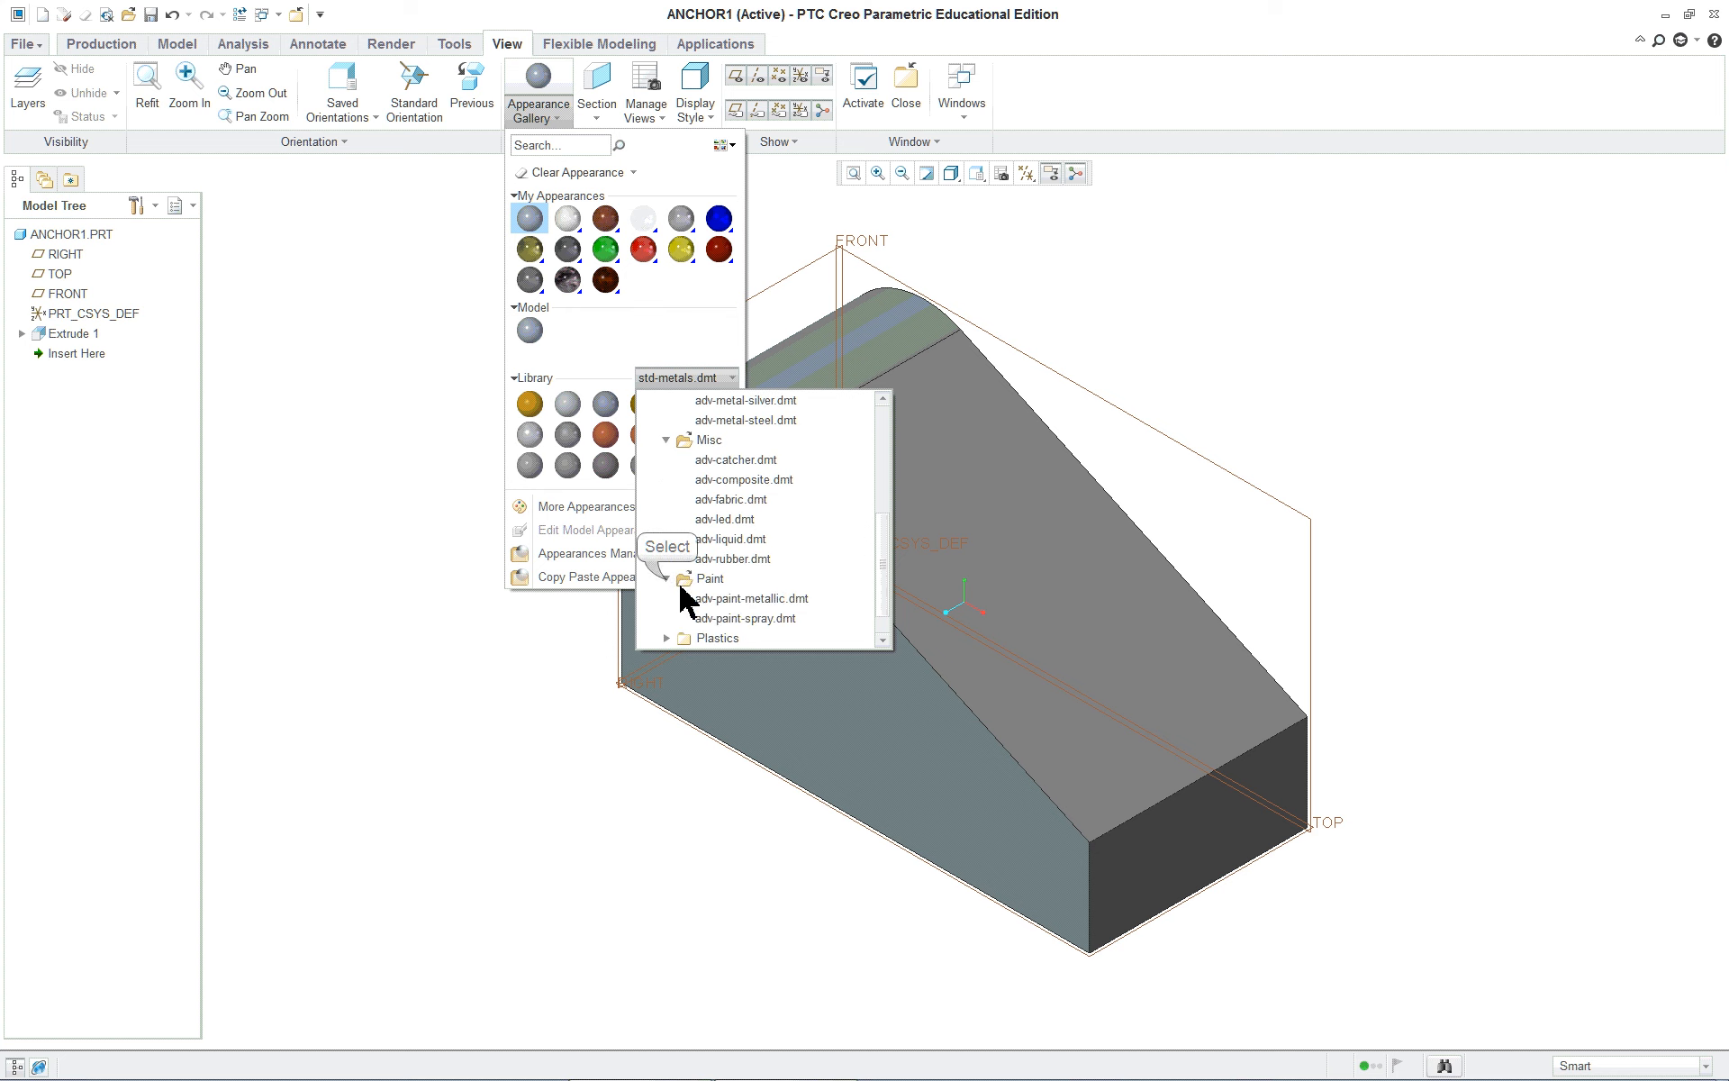
{"action": "double_click", "coordinate": [774, 599]}
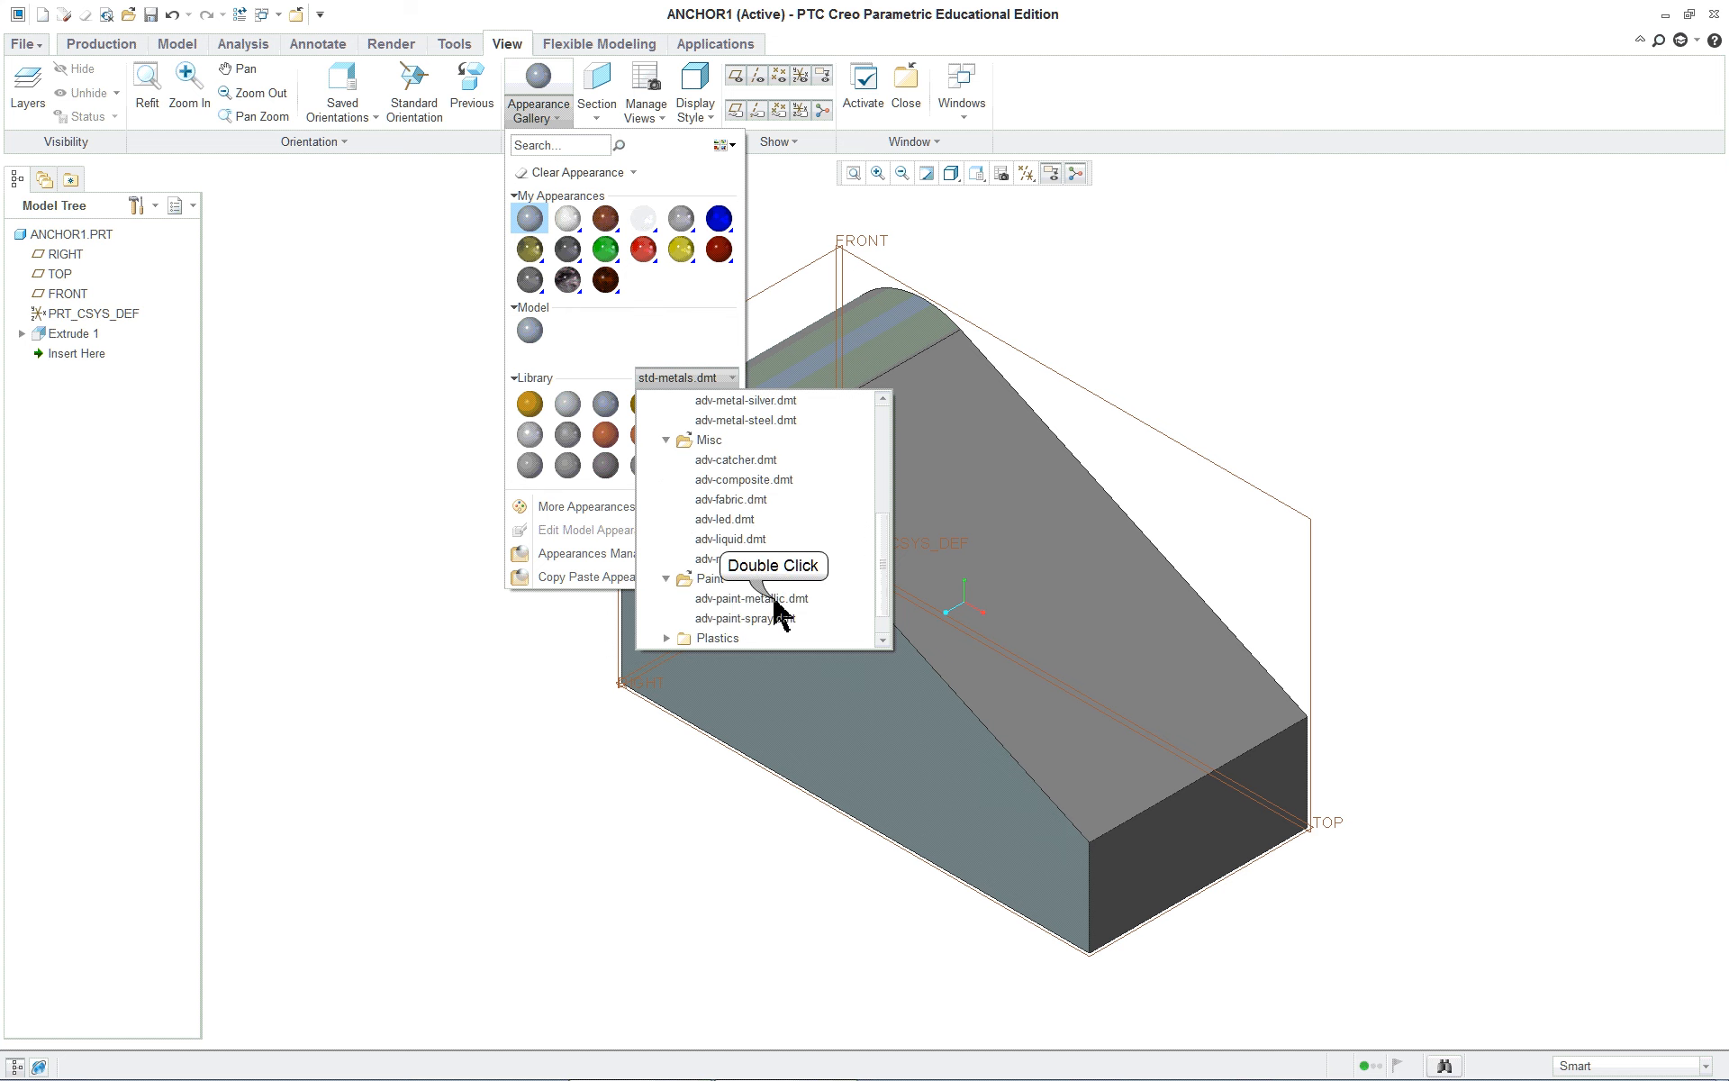
Apply the metallic grey paint appearance to the whole ANCHOR1.PRT part
{"action": "left_click", "coordinate": [558, 120]}
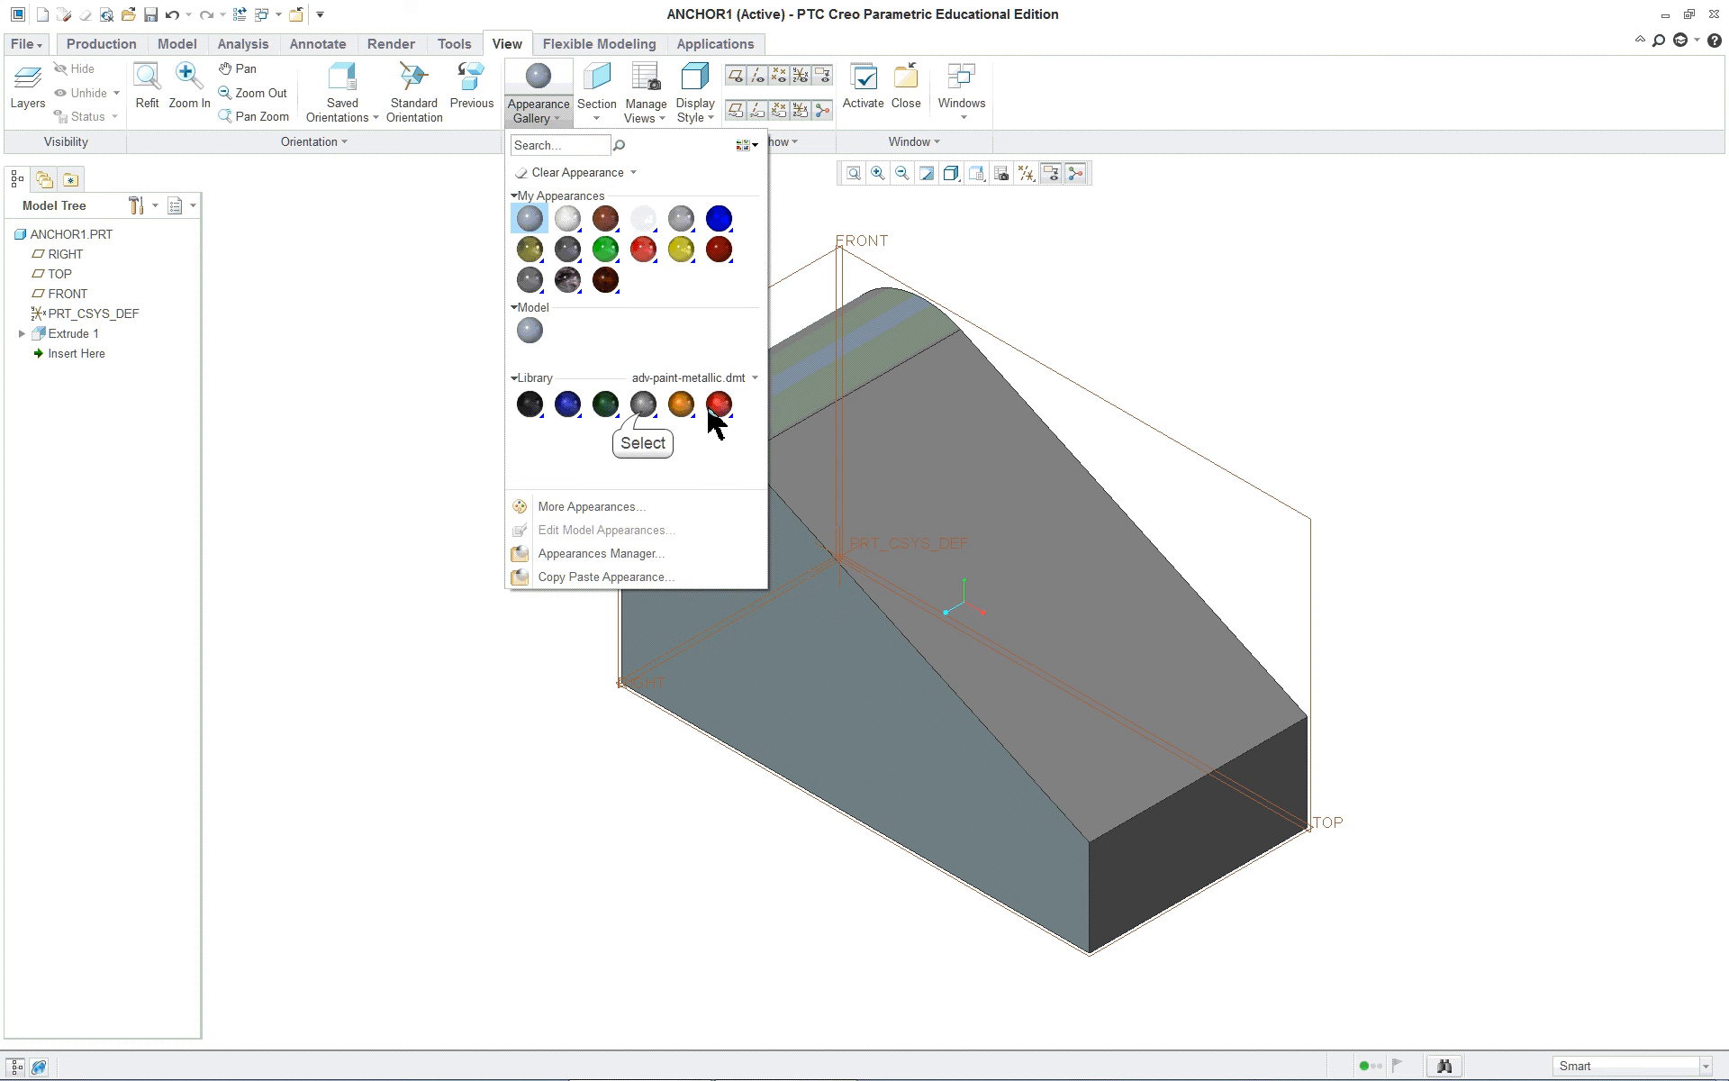
{"action": "left_click", "coordinate": [643, 404]}
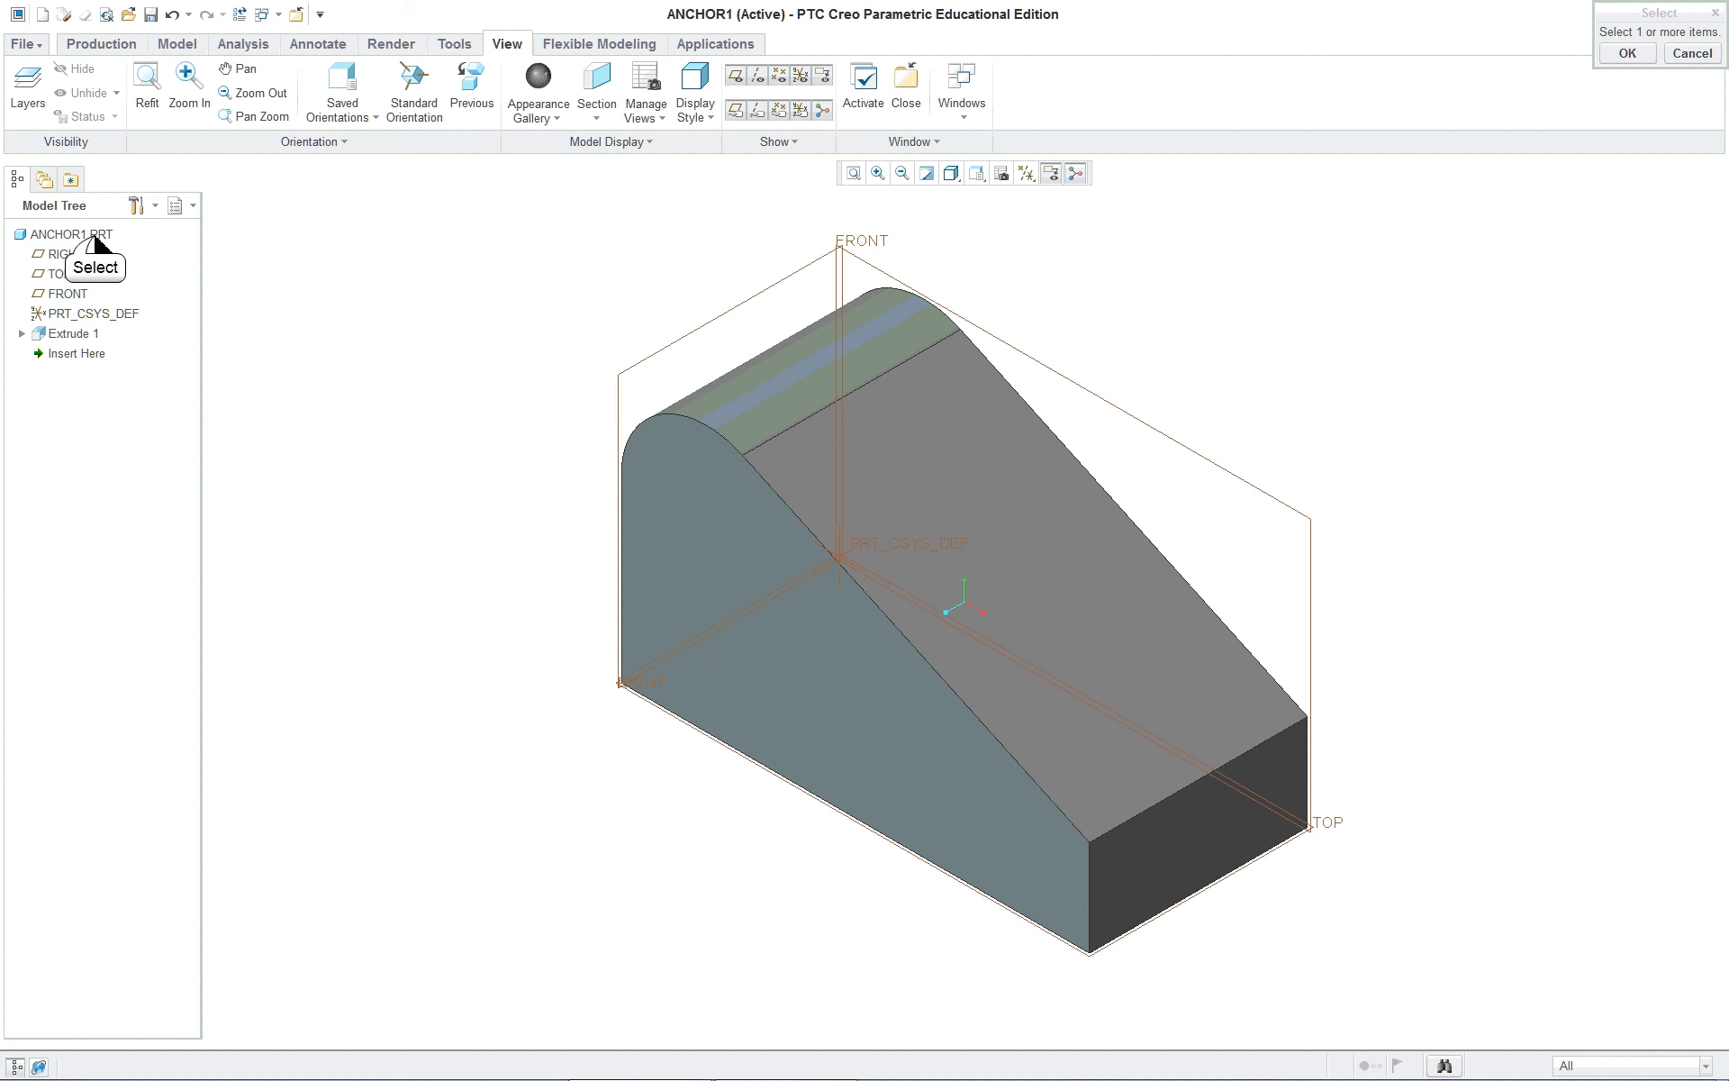
{"action": "left_click", "coordinate": [96, 239]}
{"action": "middle_click", "coordinate": [345, 275]}
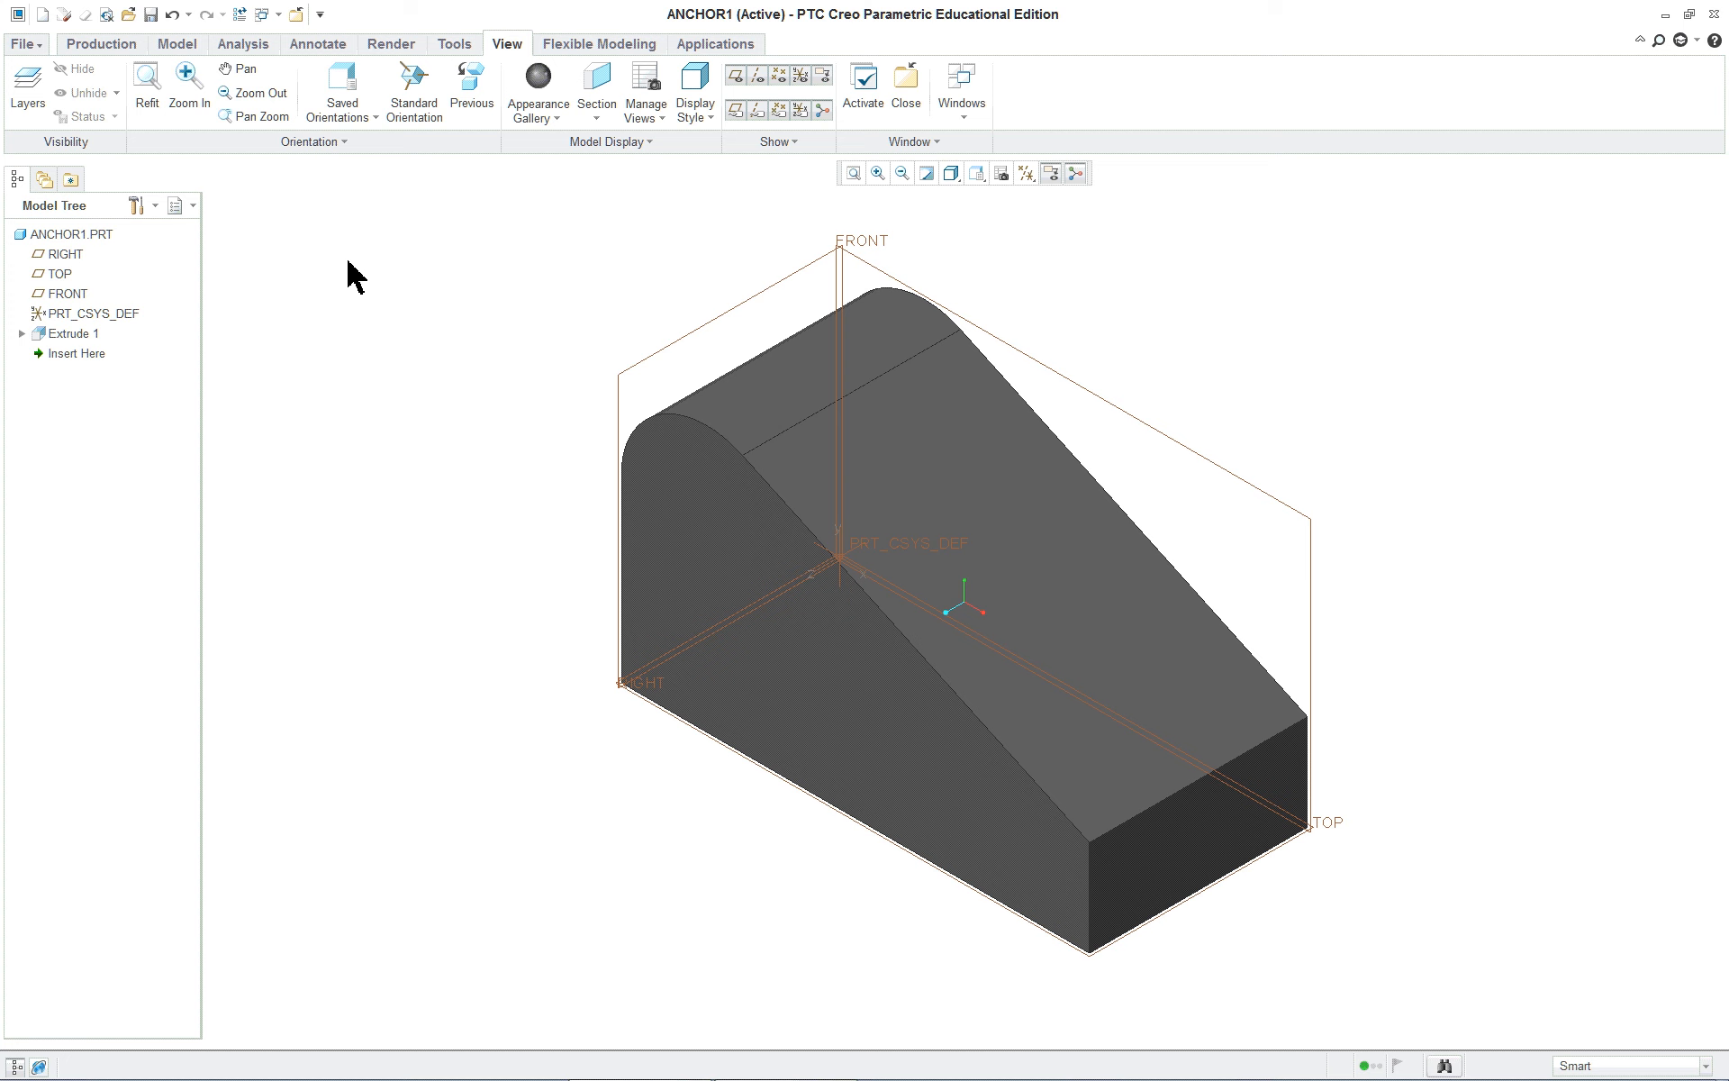
Edit the model's adv-paint-metallic-grey appearance, giving its base color RGB values of about 198.9, 226.9 and 216.7
{"action": "left_click", "coordinate": [533, 107]}
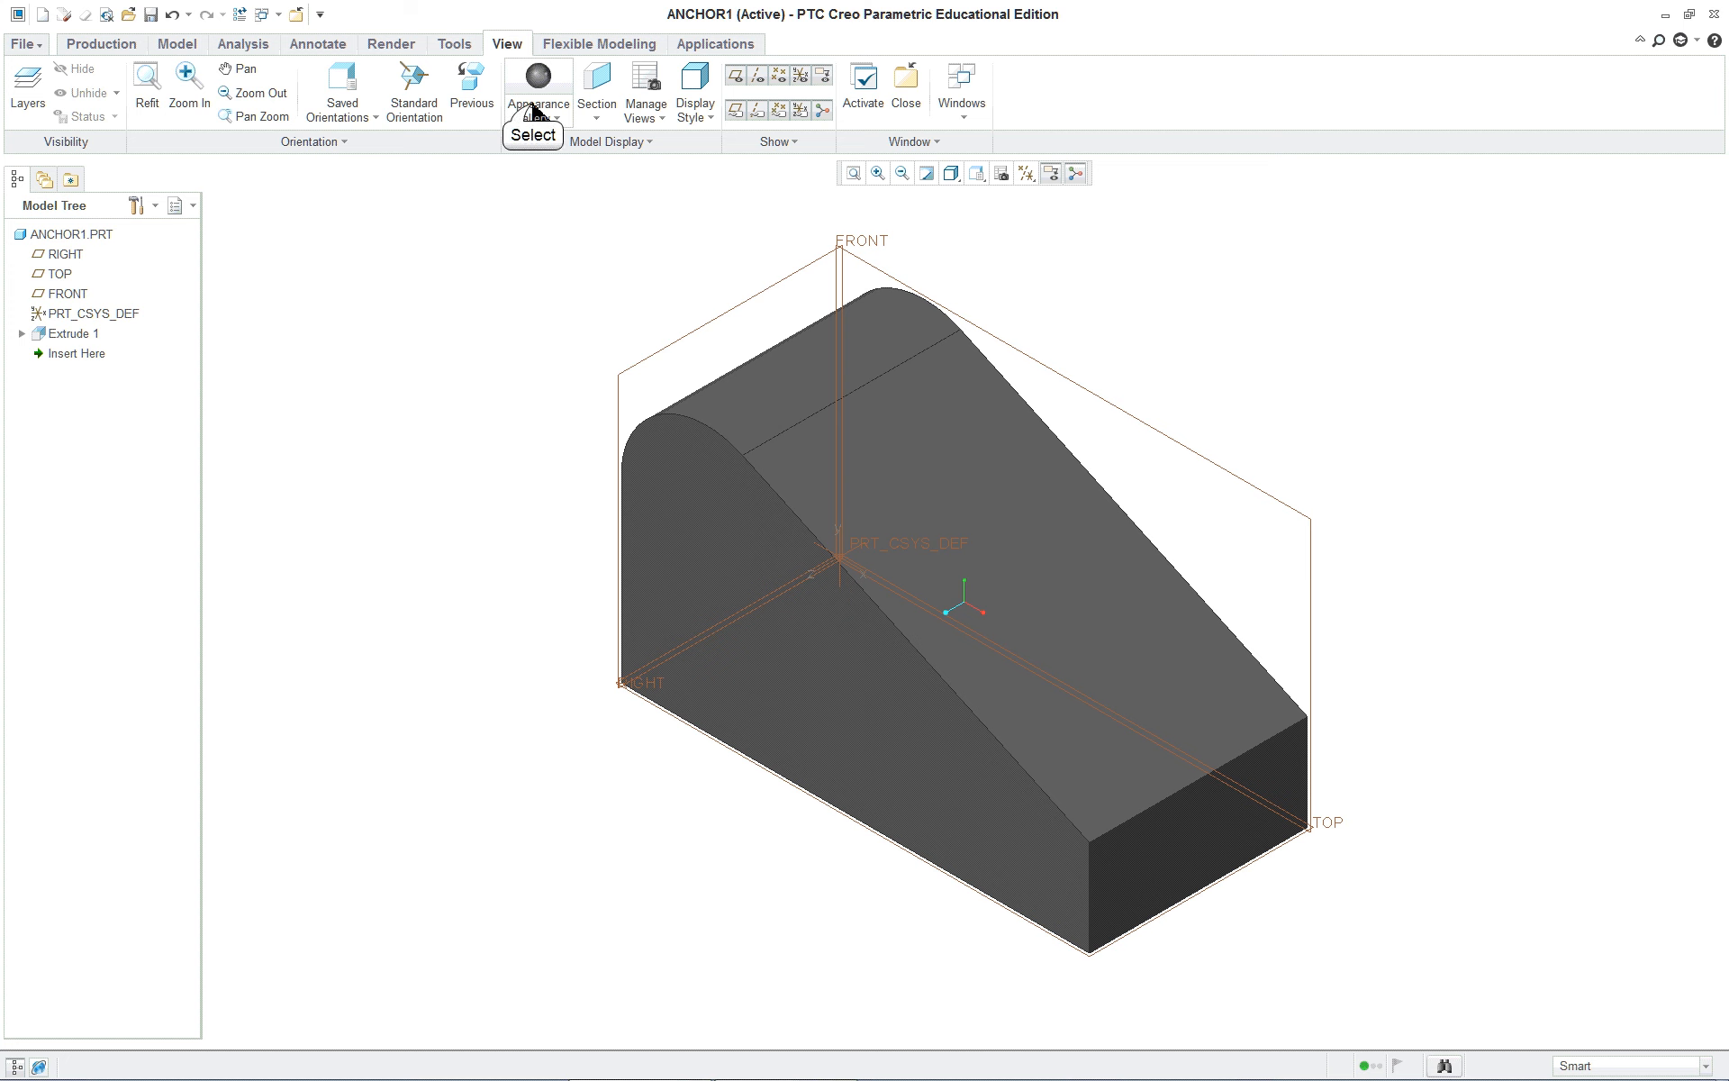
{"action": "right_click", "coordinate": [540, 338]}
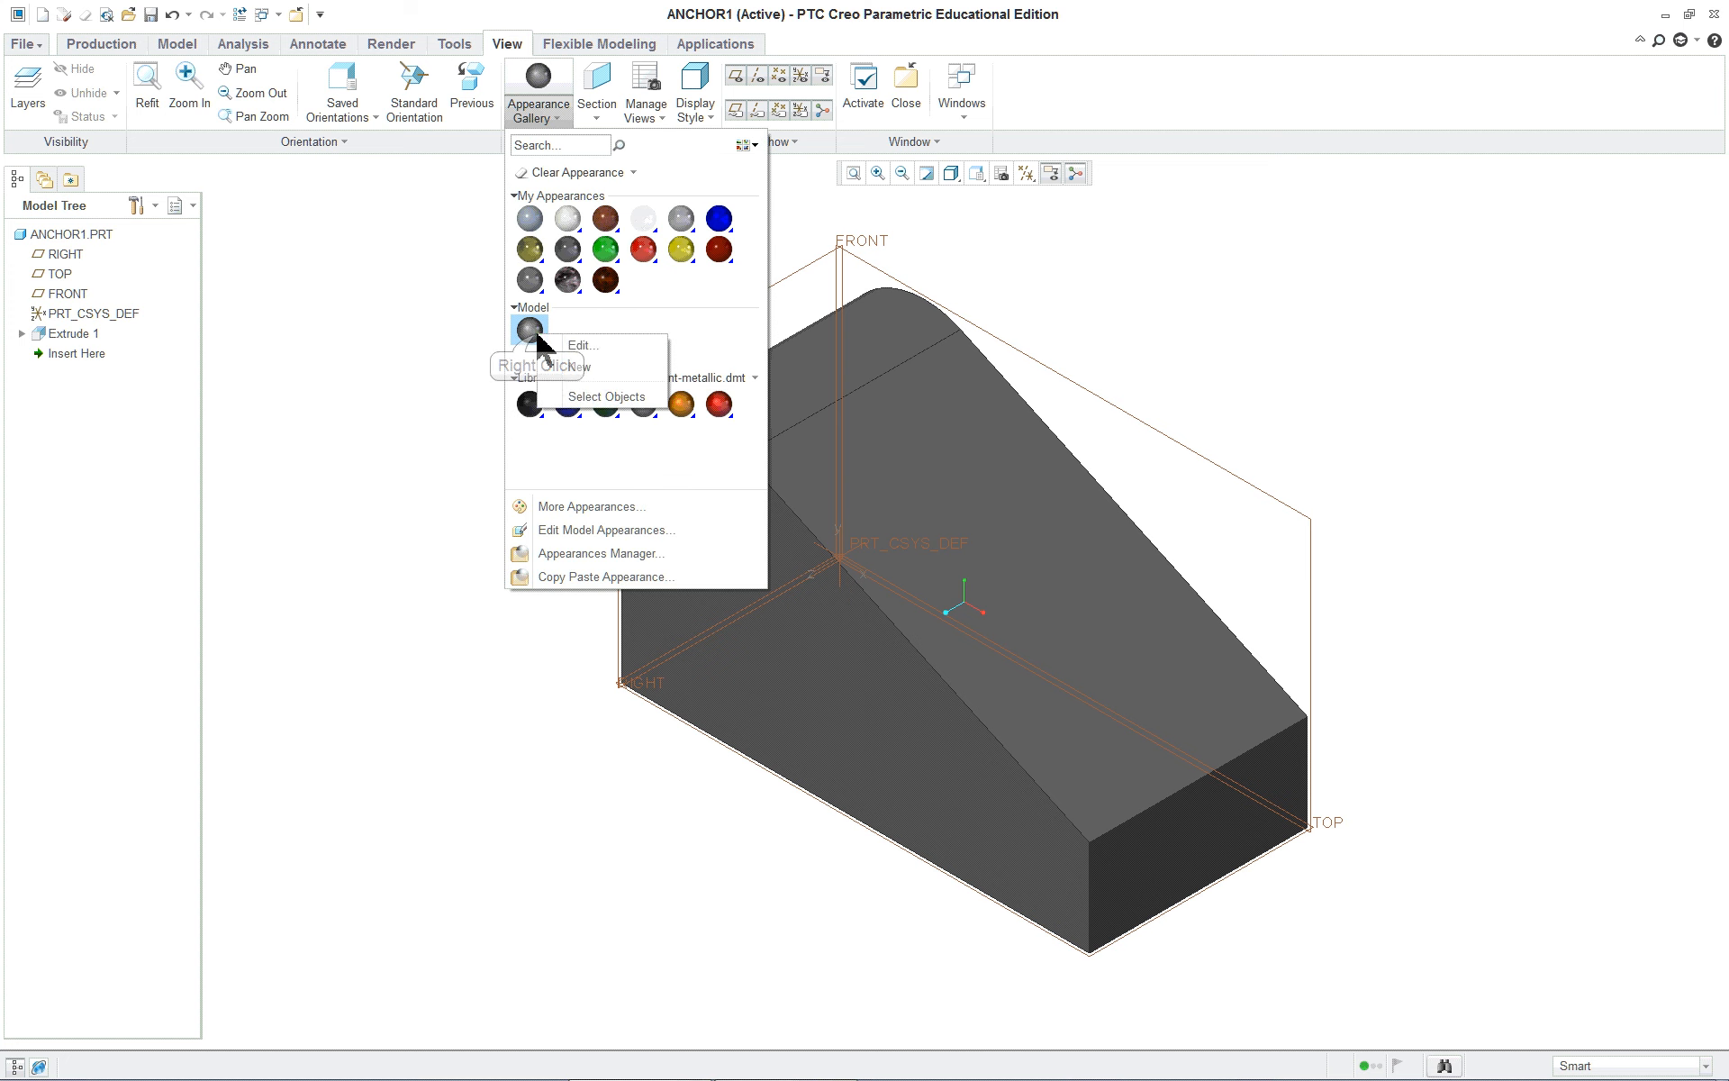
{"action": "left_click", "coordinate": [581, 346]}
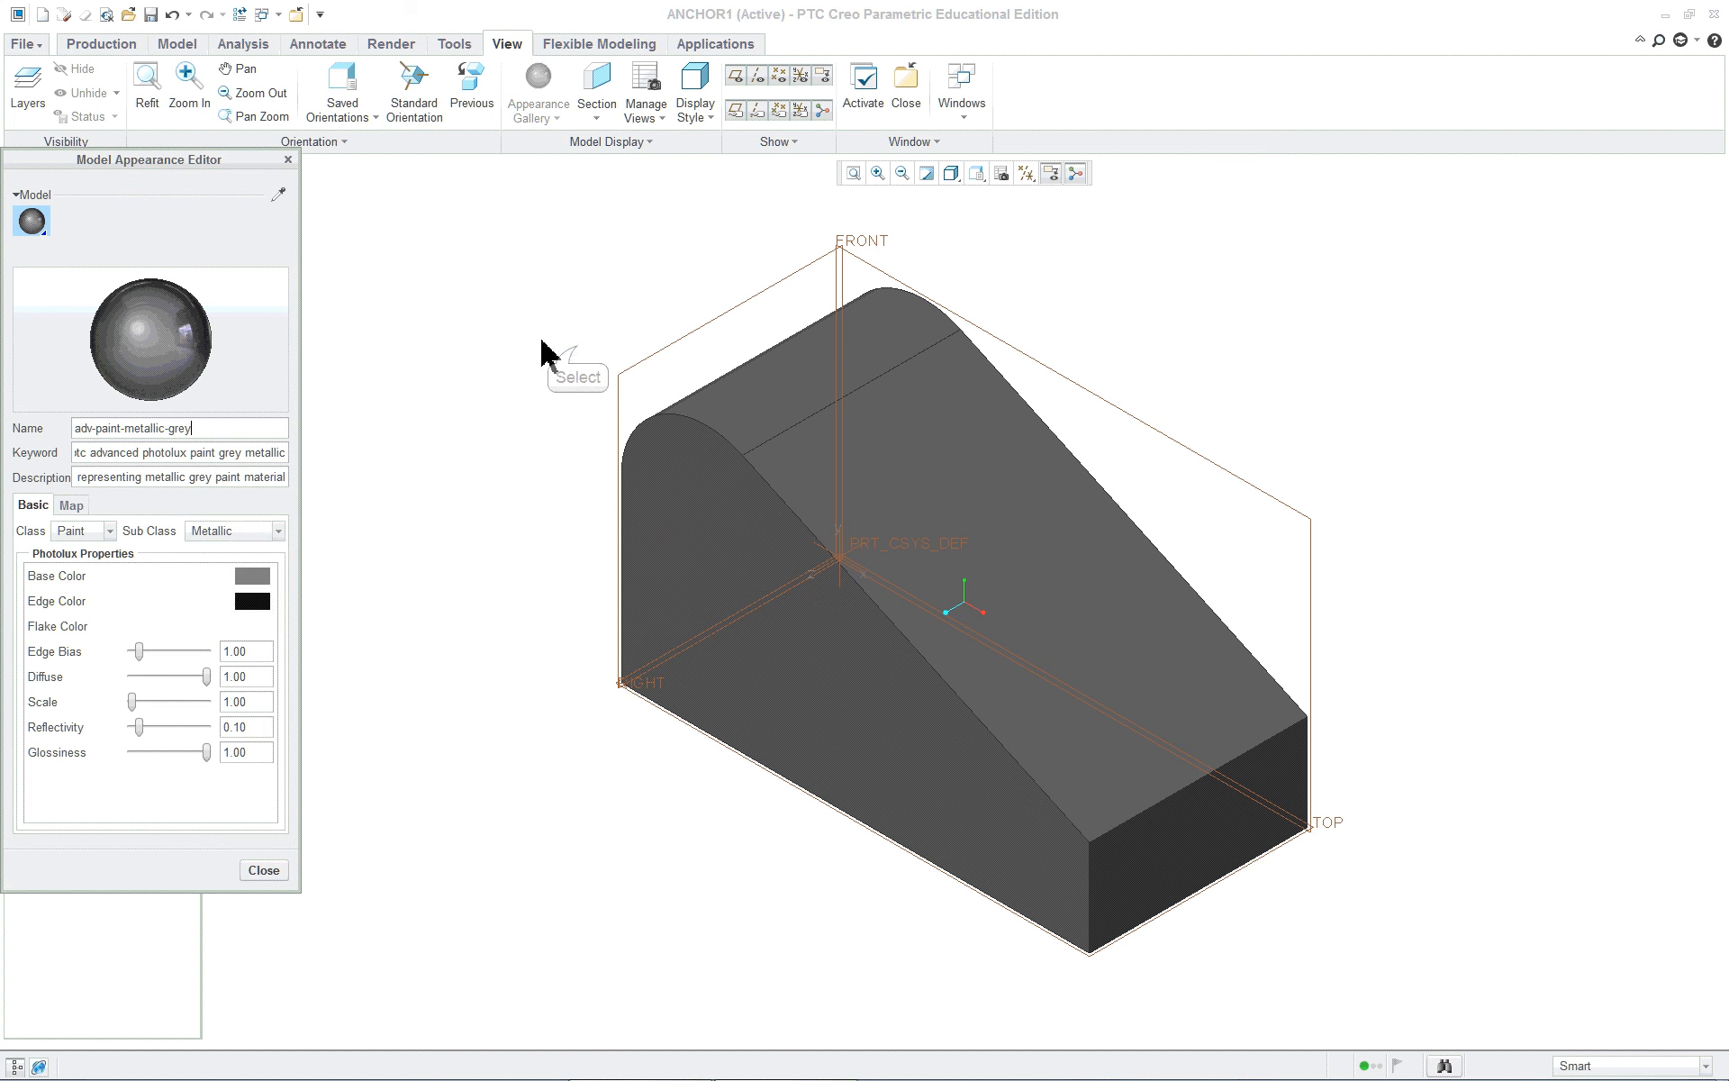
{"action": "left_click", "coordinate": [253, 577]}
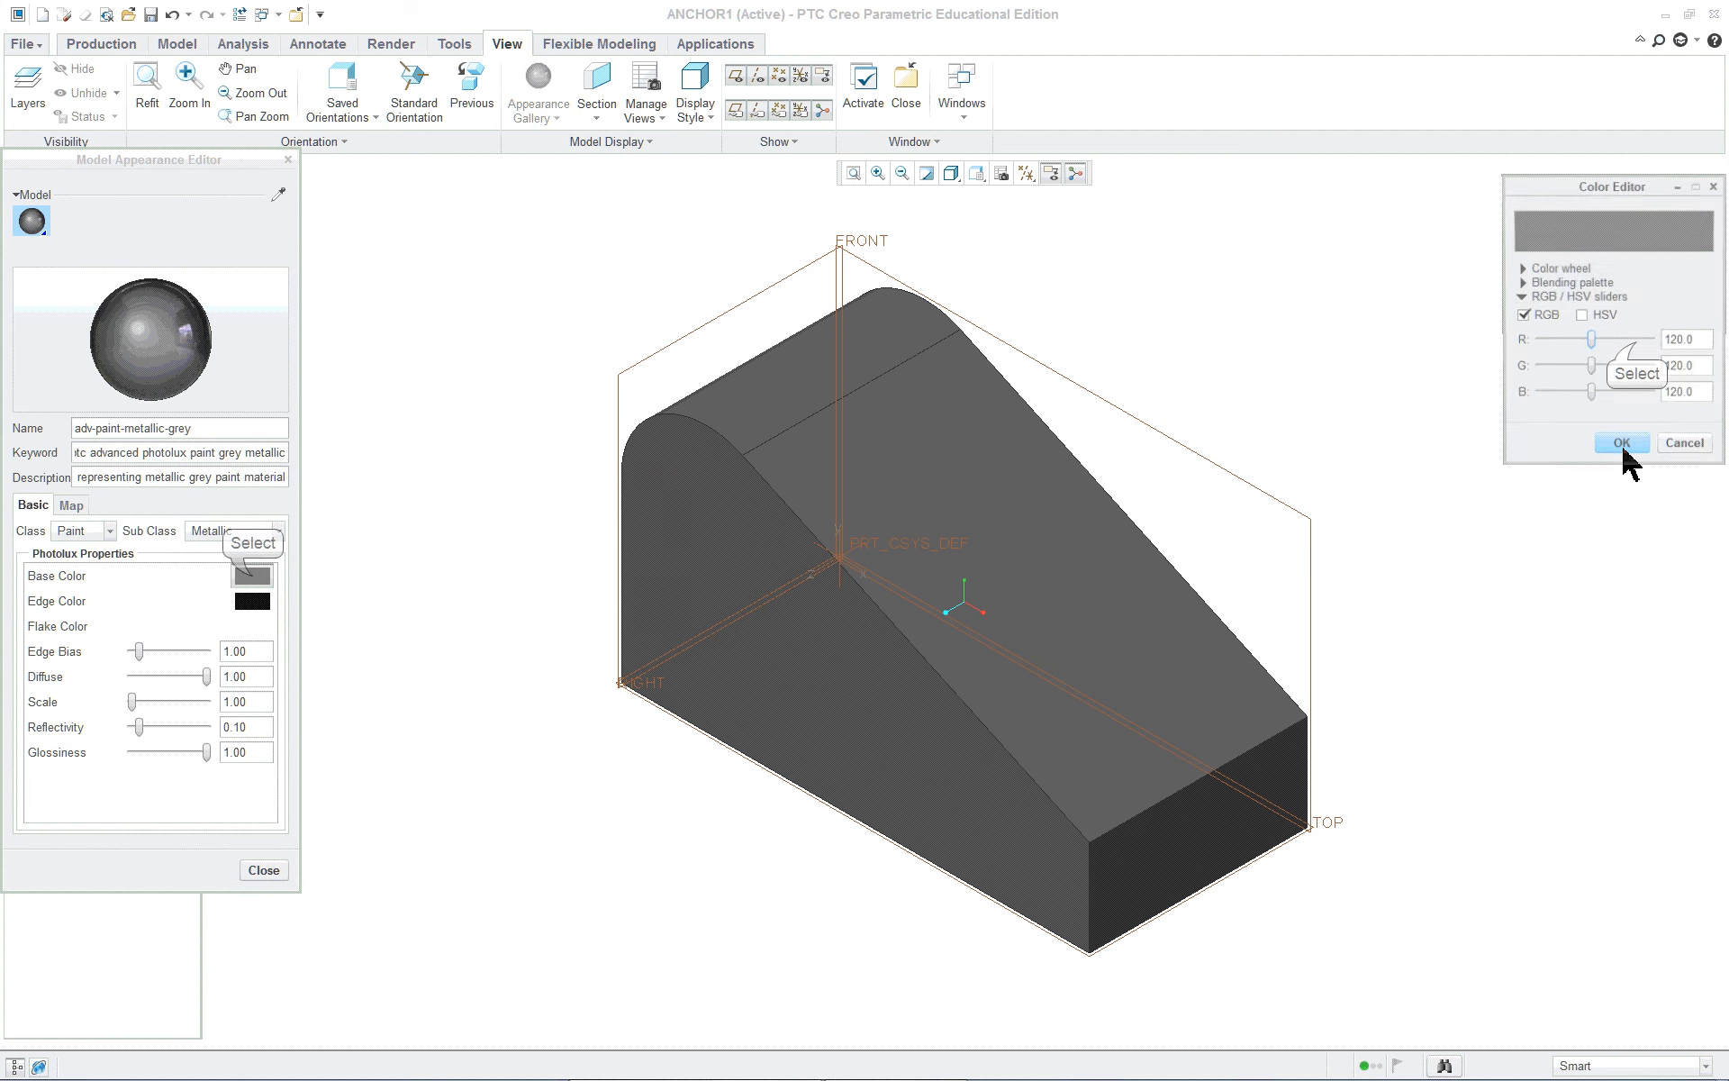
{"action": "left_click", "coordinate": [1636, 340]}
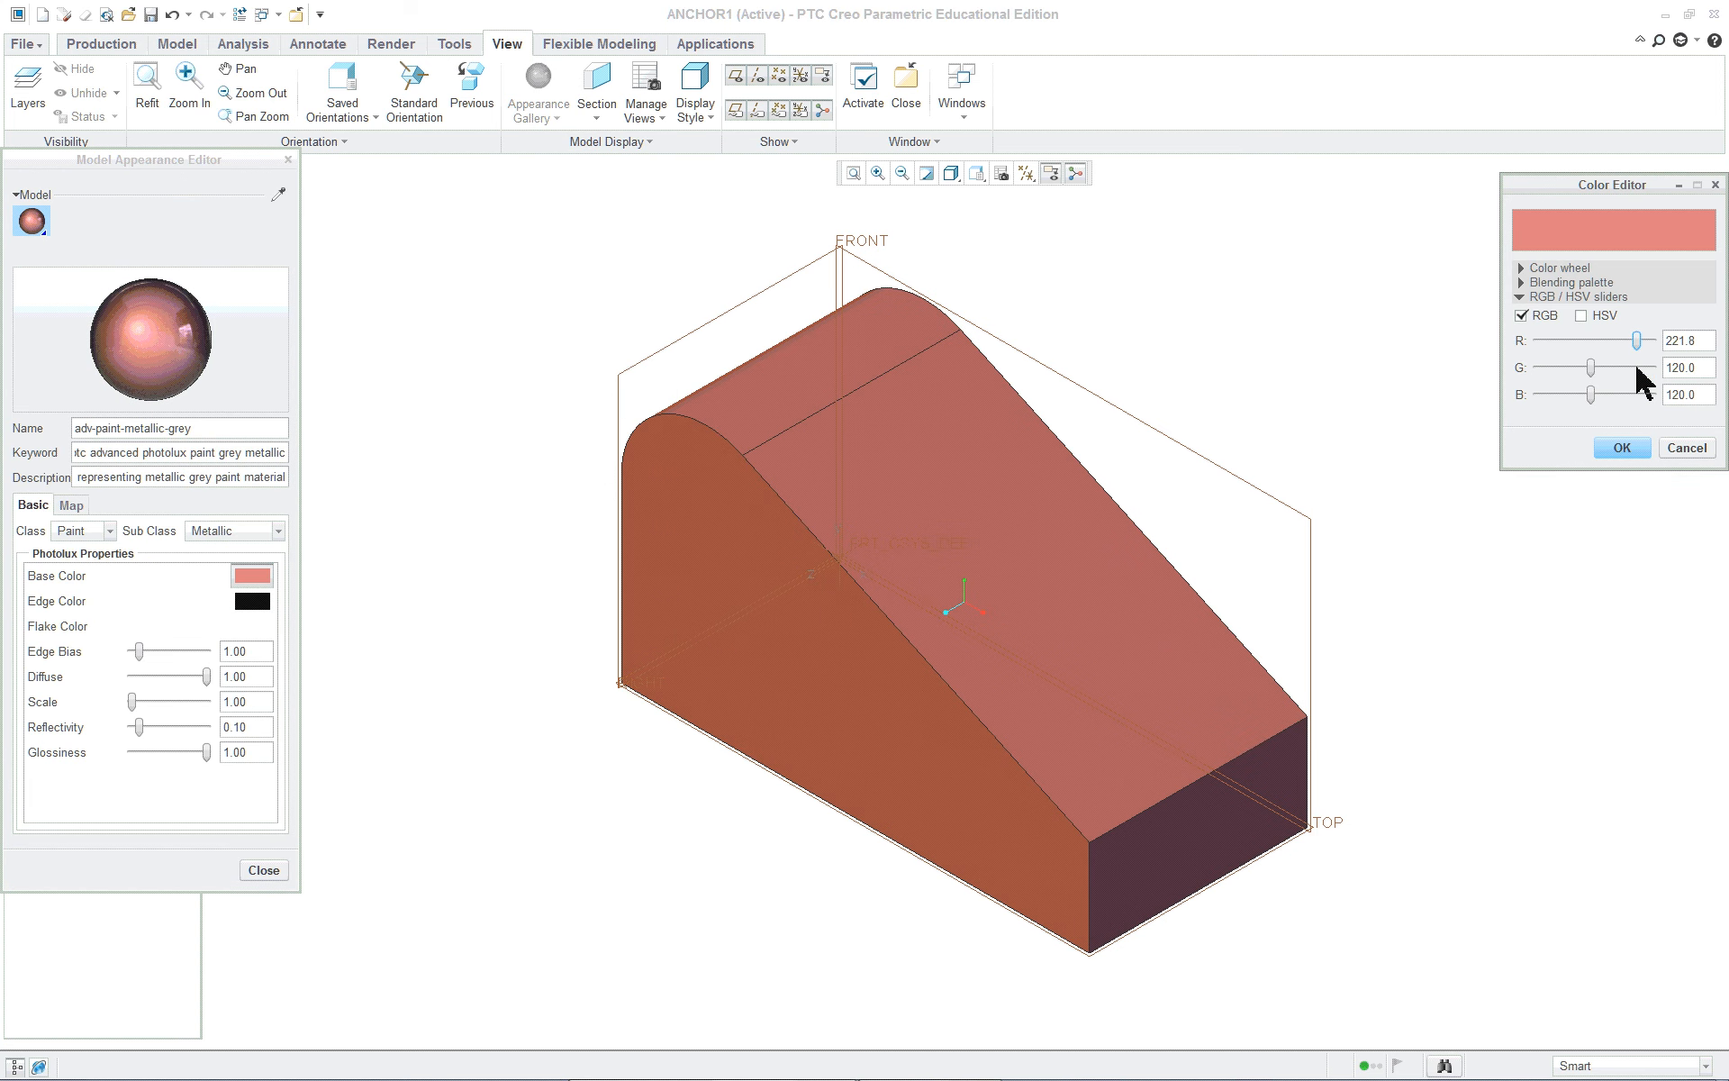
{"action": "left_click", "coordinate": [1650, 340]}
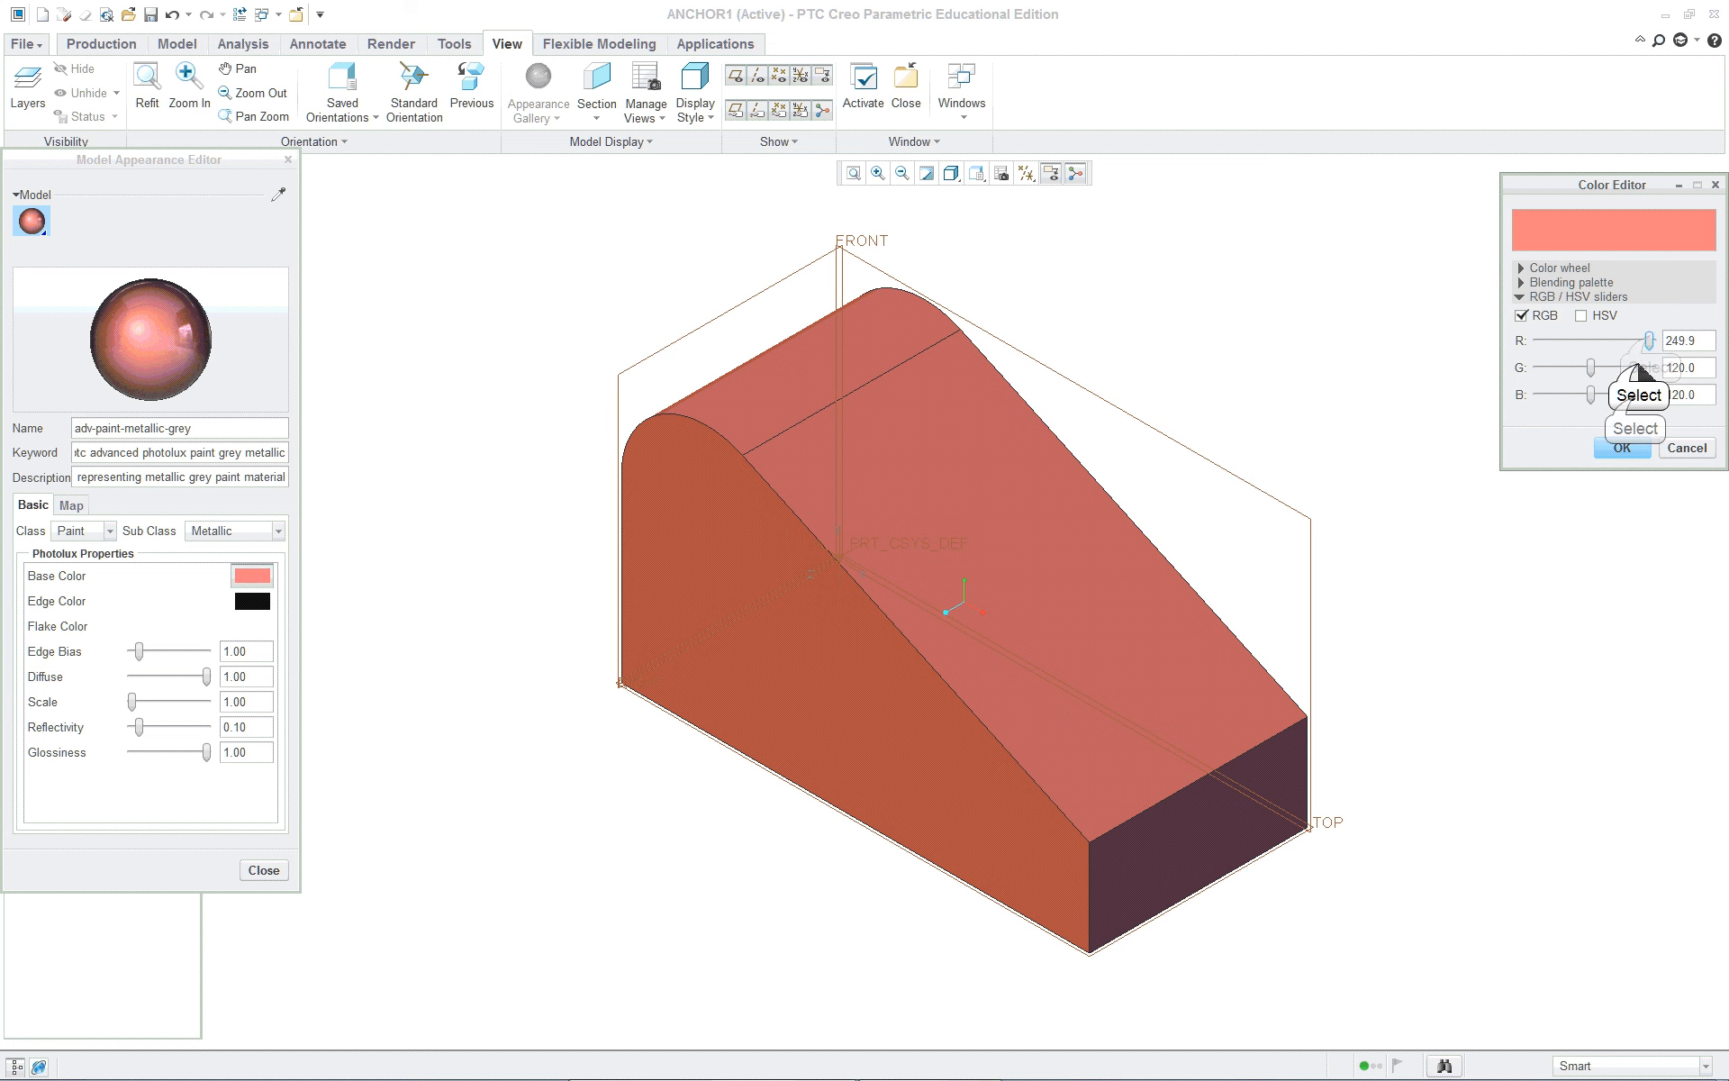
{"action": "left_click", "coordinate": [1638, 368]}
{"action": "left_click", "coordinate": [1635, 395]}
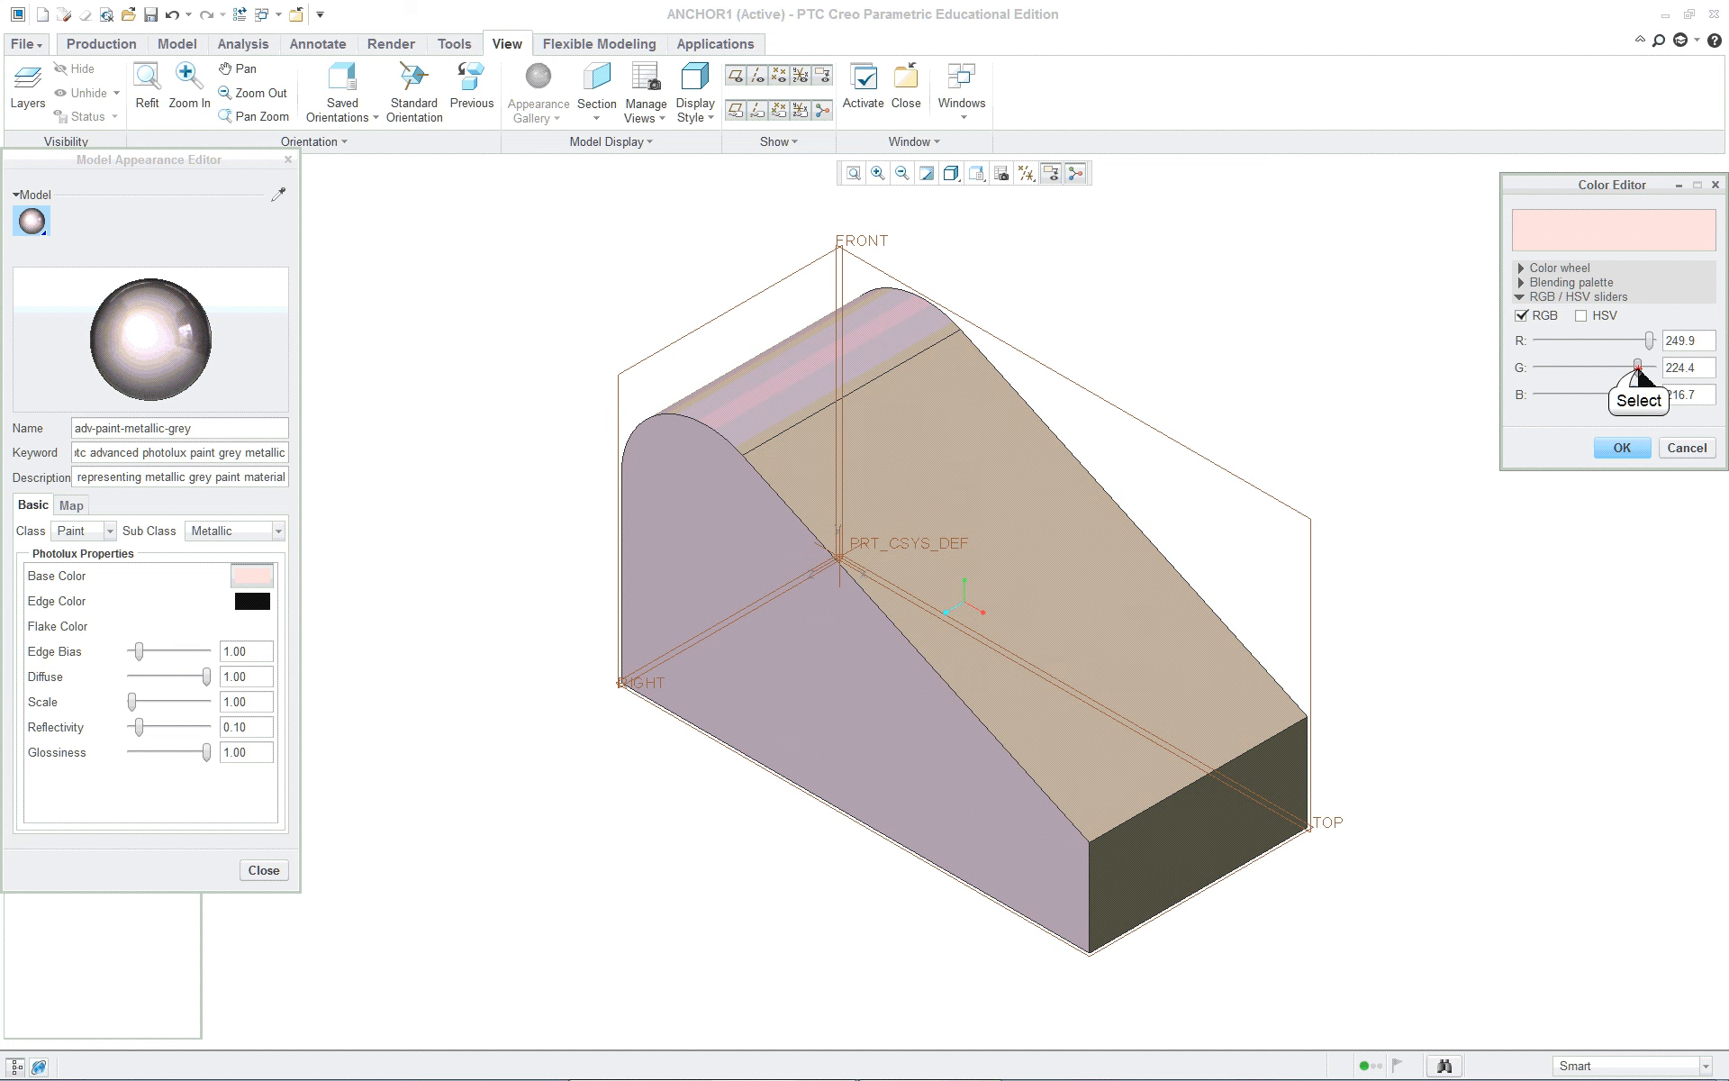
{"action": "mouse_move", "coordinate": [1638, 368]}
{"action": "left_mouse_down"}
{"action": "mouse_move", "coordinate": [1615, 395]}
{"action": "mouse_move", "coordinate": [1627, 341]}
{"action": "left_mouse_up"}
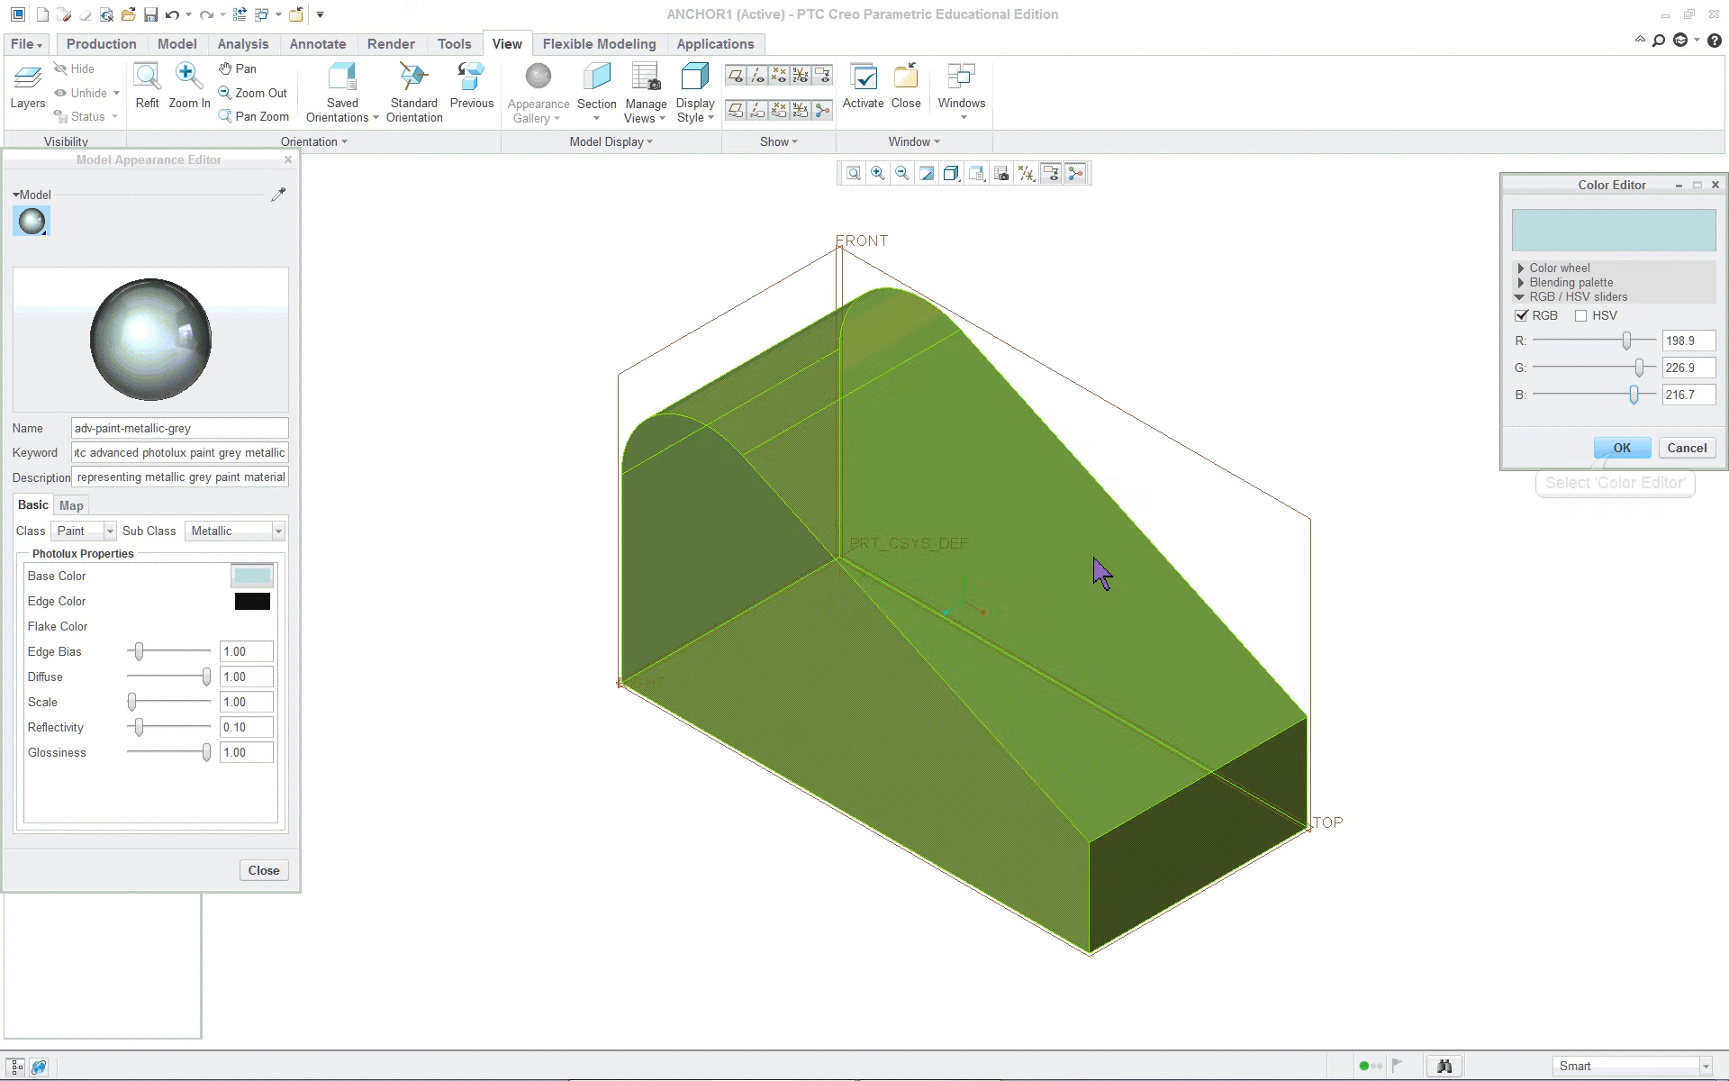
{"action": "left_click", "coordinate": [1621, 448]}
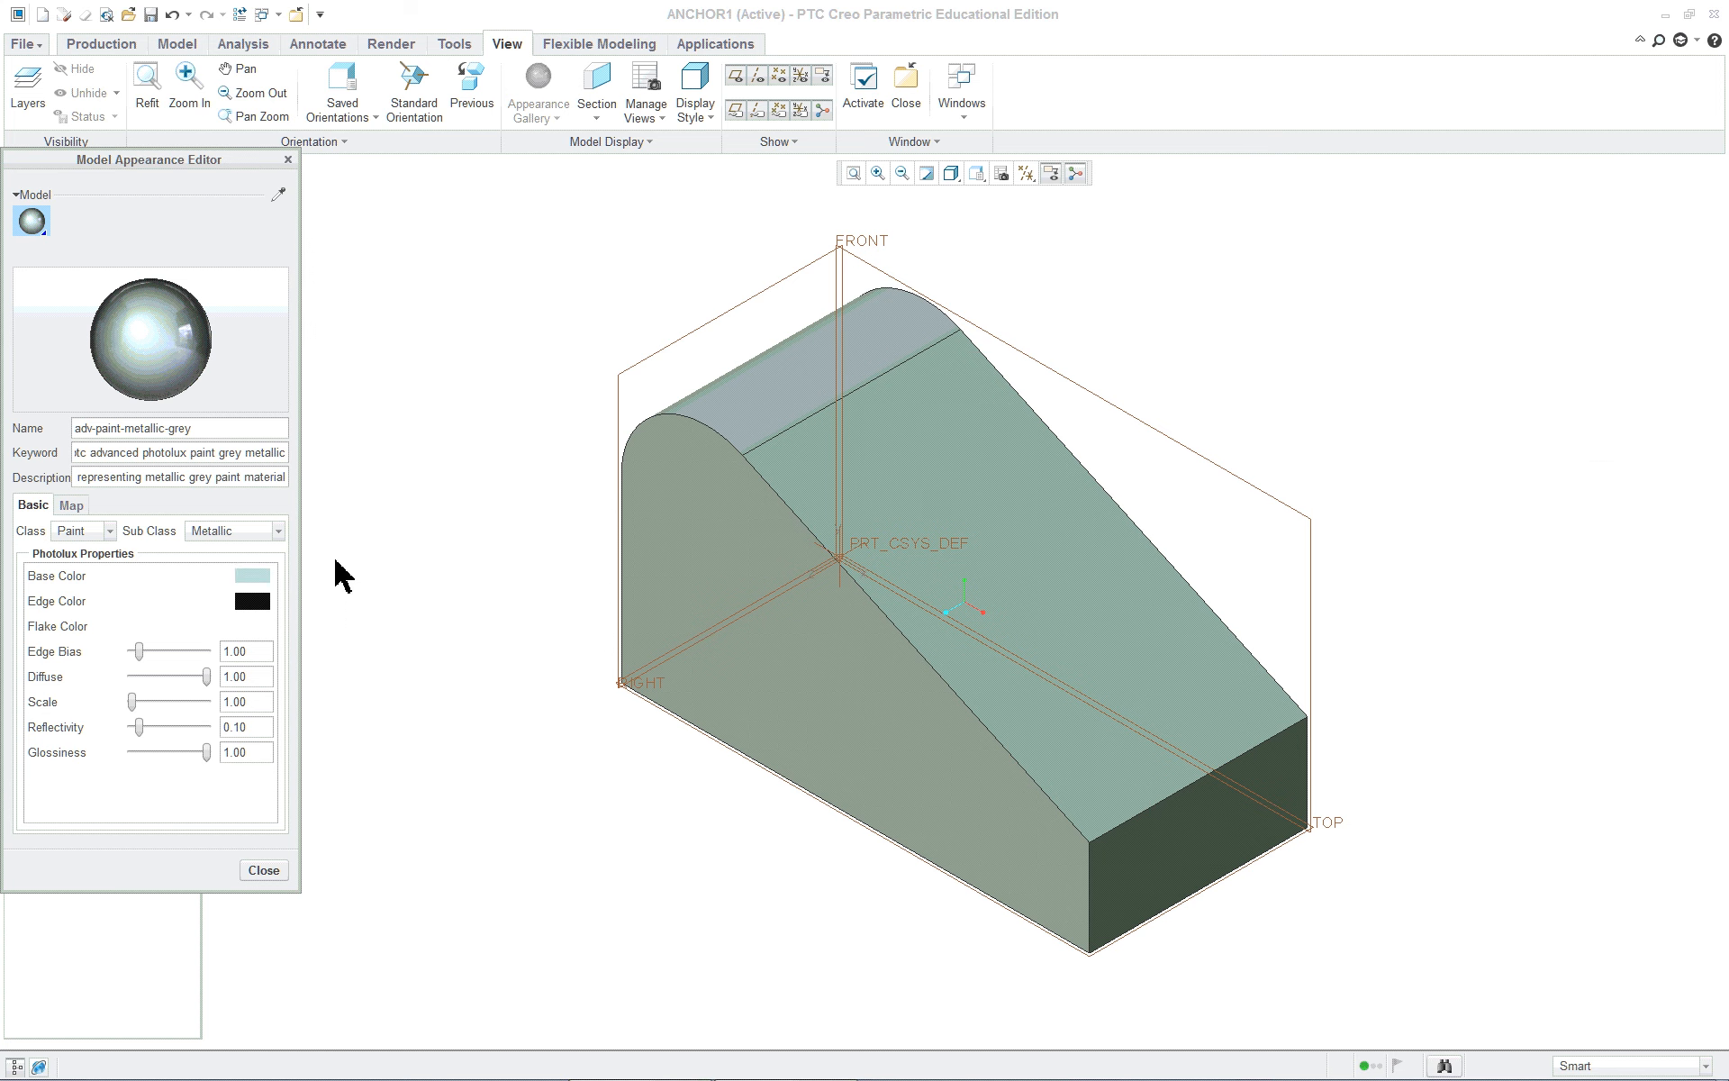
Change the appearance's edge color to blue by raising its B value to about 237.1, and finish editing the appearance
{"action": "left_click", "coordinate": [252, 602]}
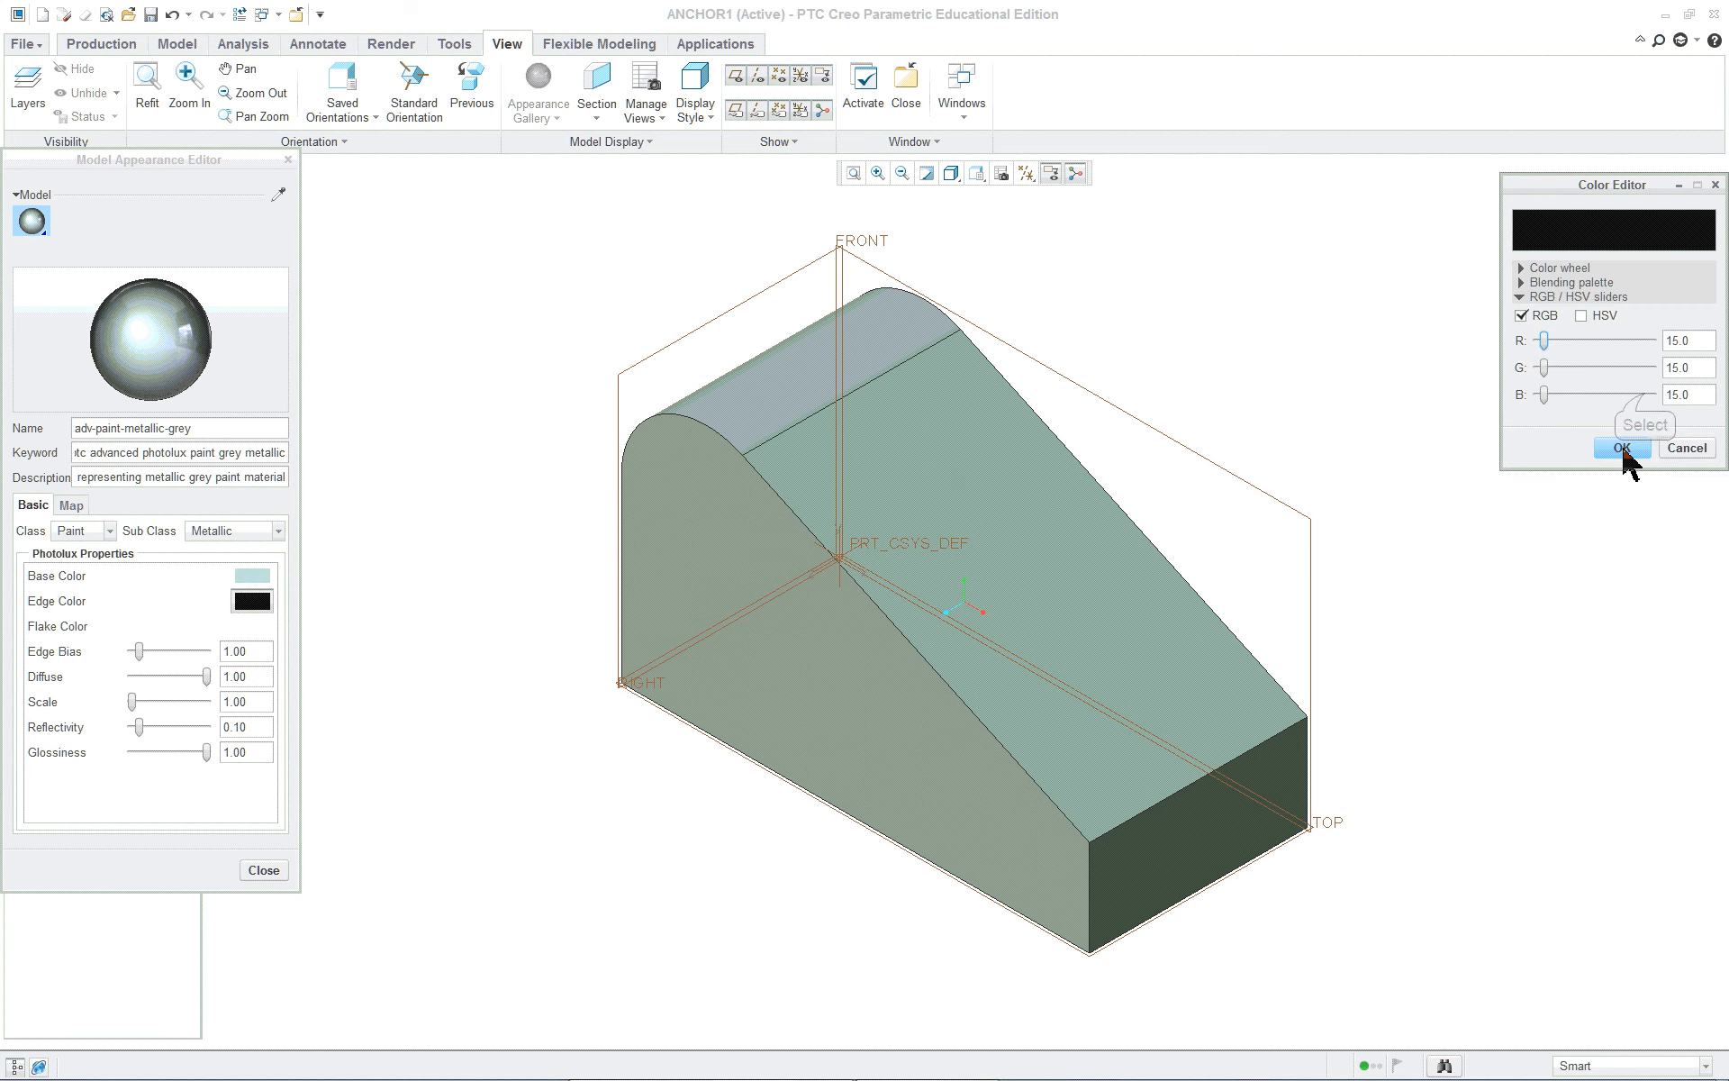
{"action": "left_click", "coordinate": [1645, 395]}
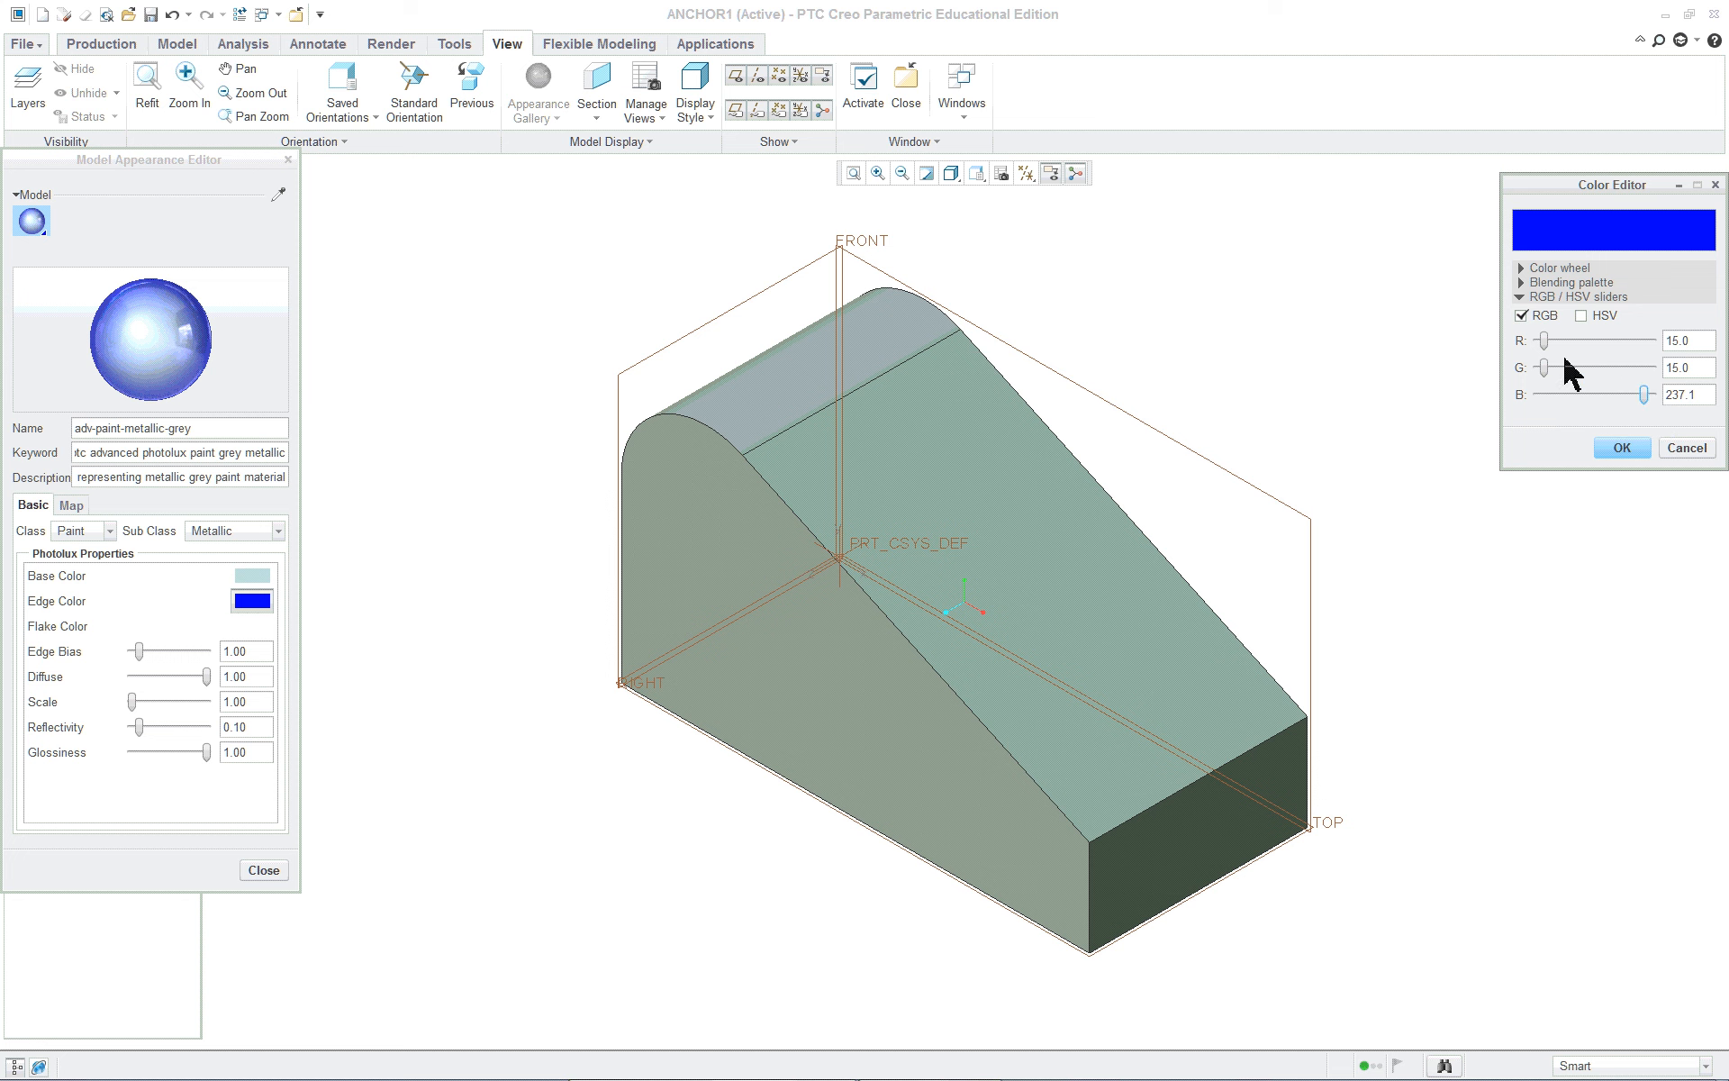
{"action": "left_click", "coordinate": [1622, 448]}
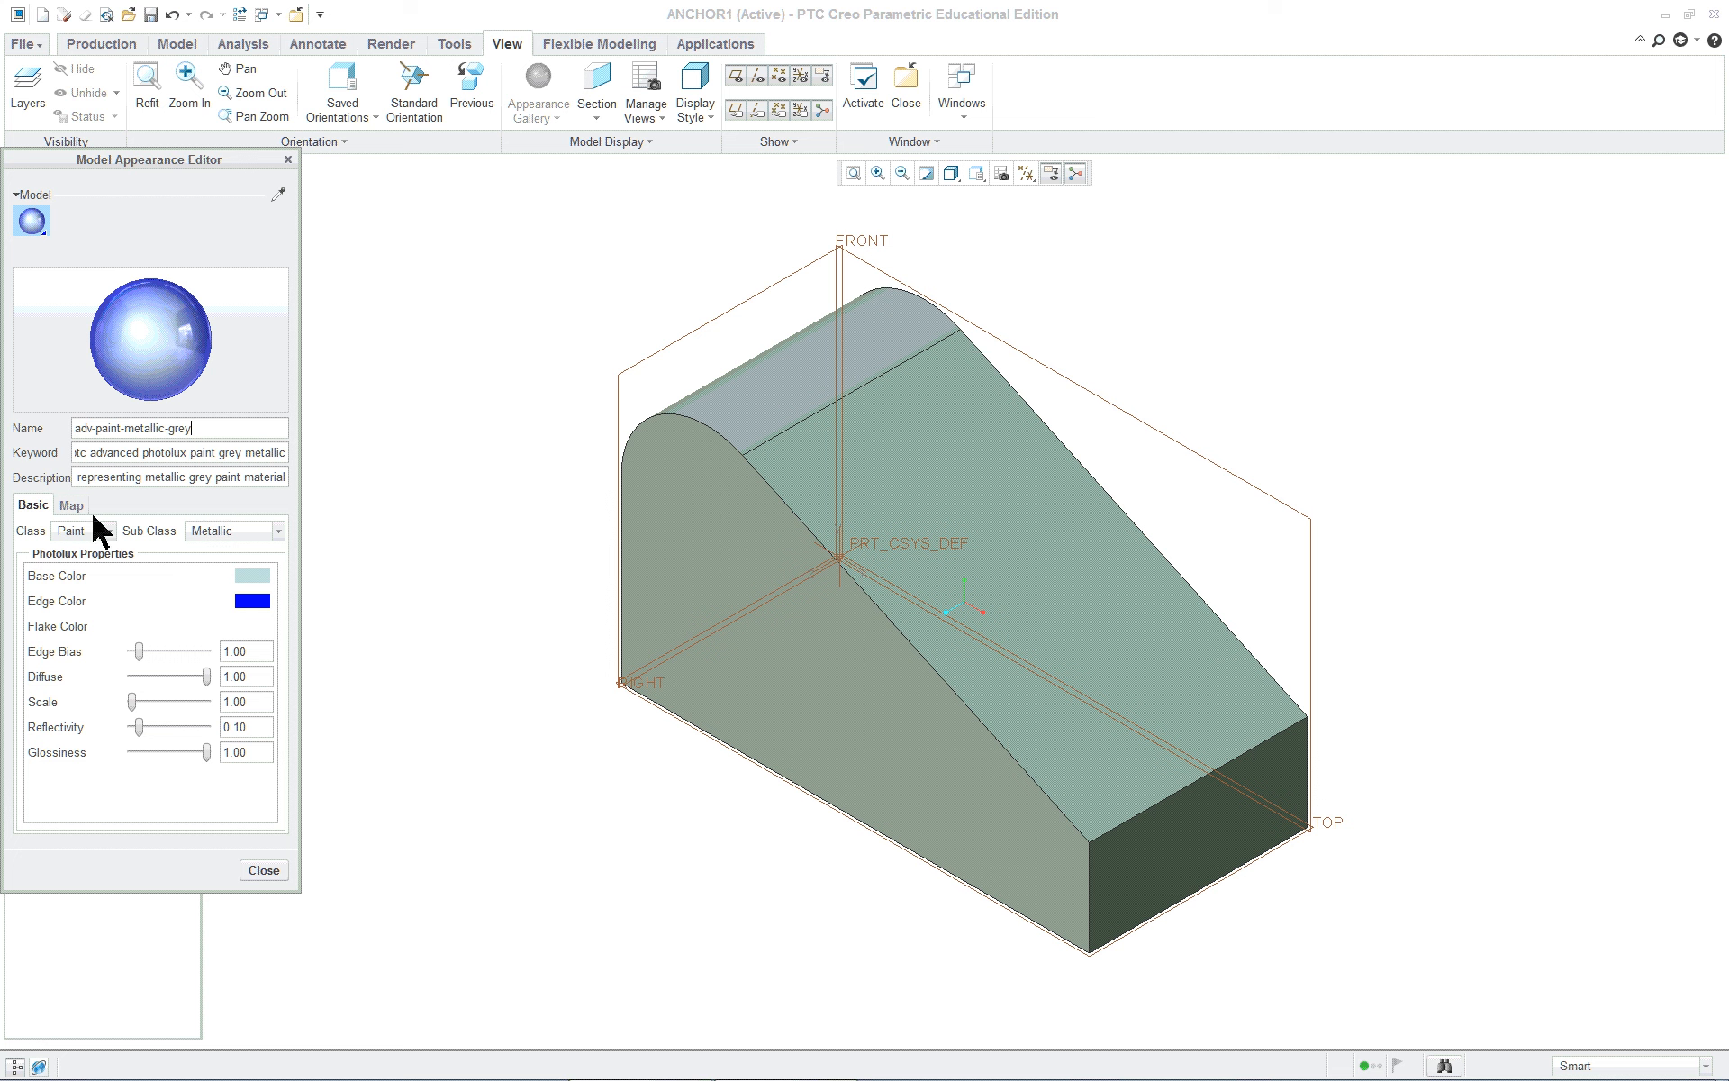
{"action": "left_click", "coordinate": [275, 533]}
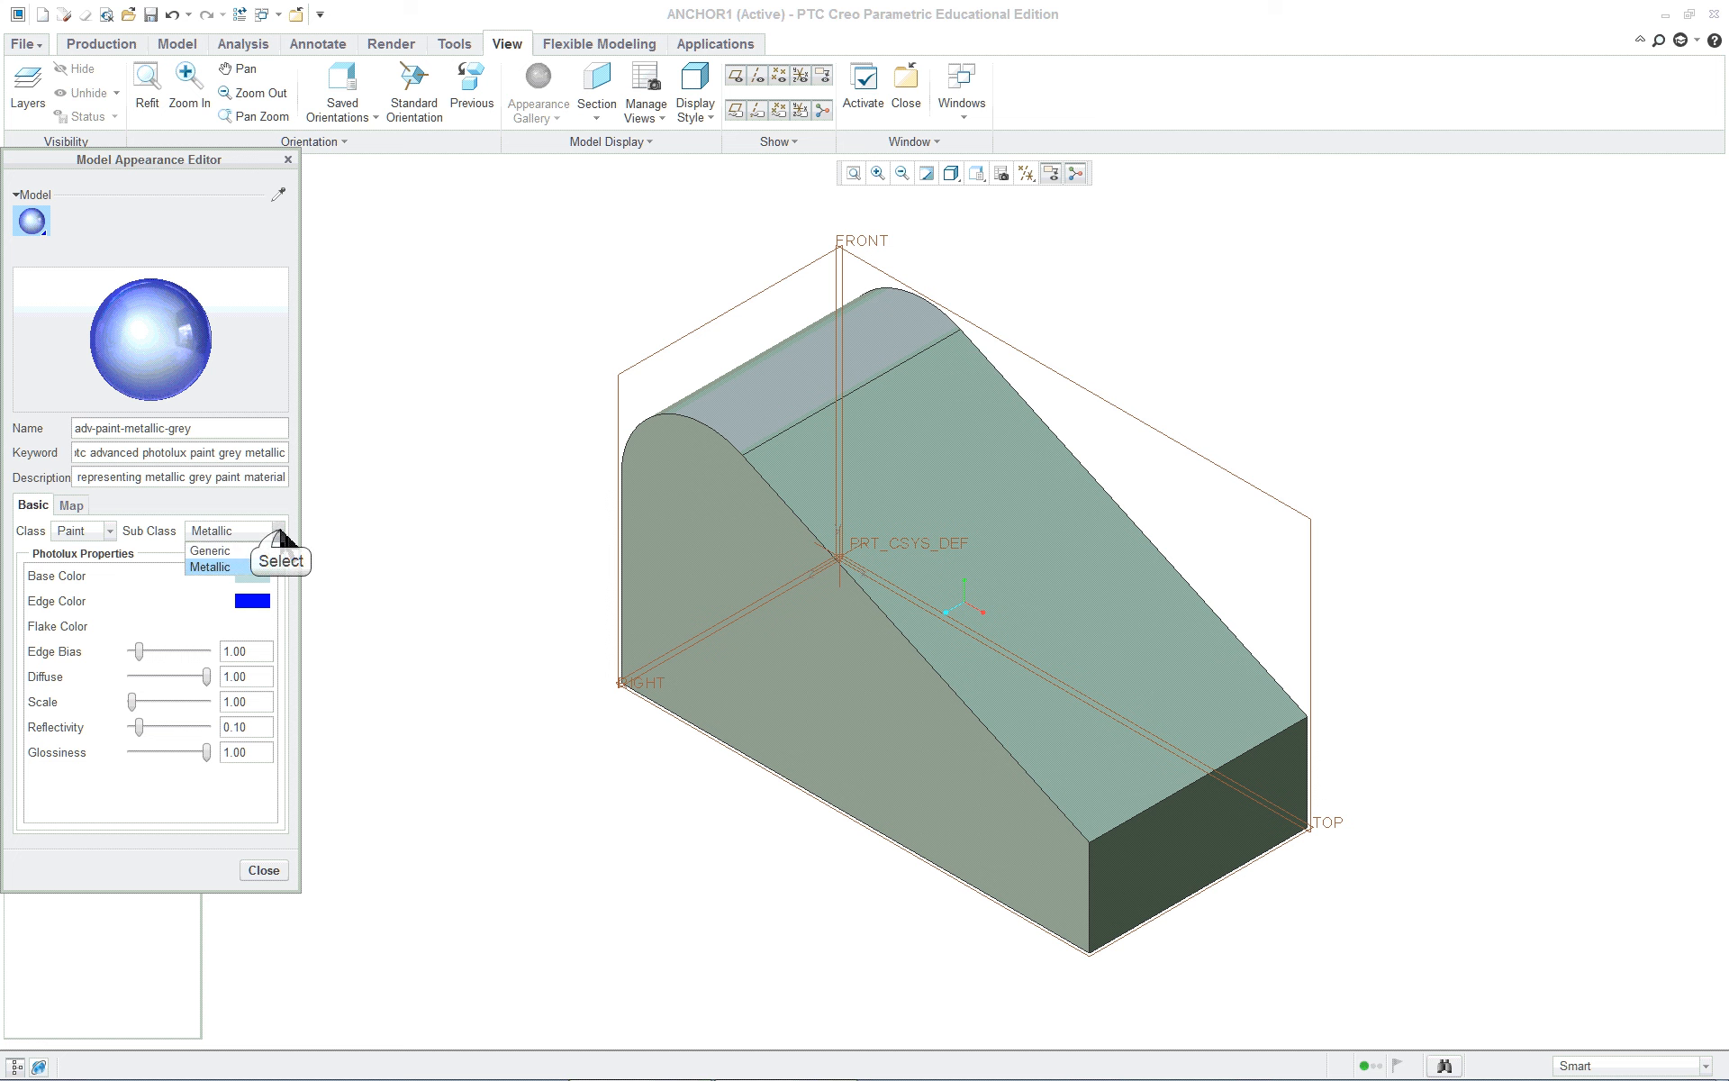
{"action": "left_click", "coordinate": [376, 567]}
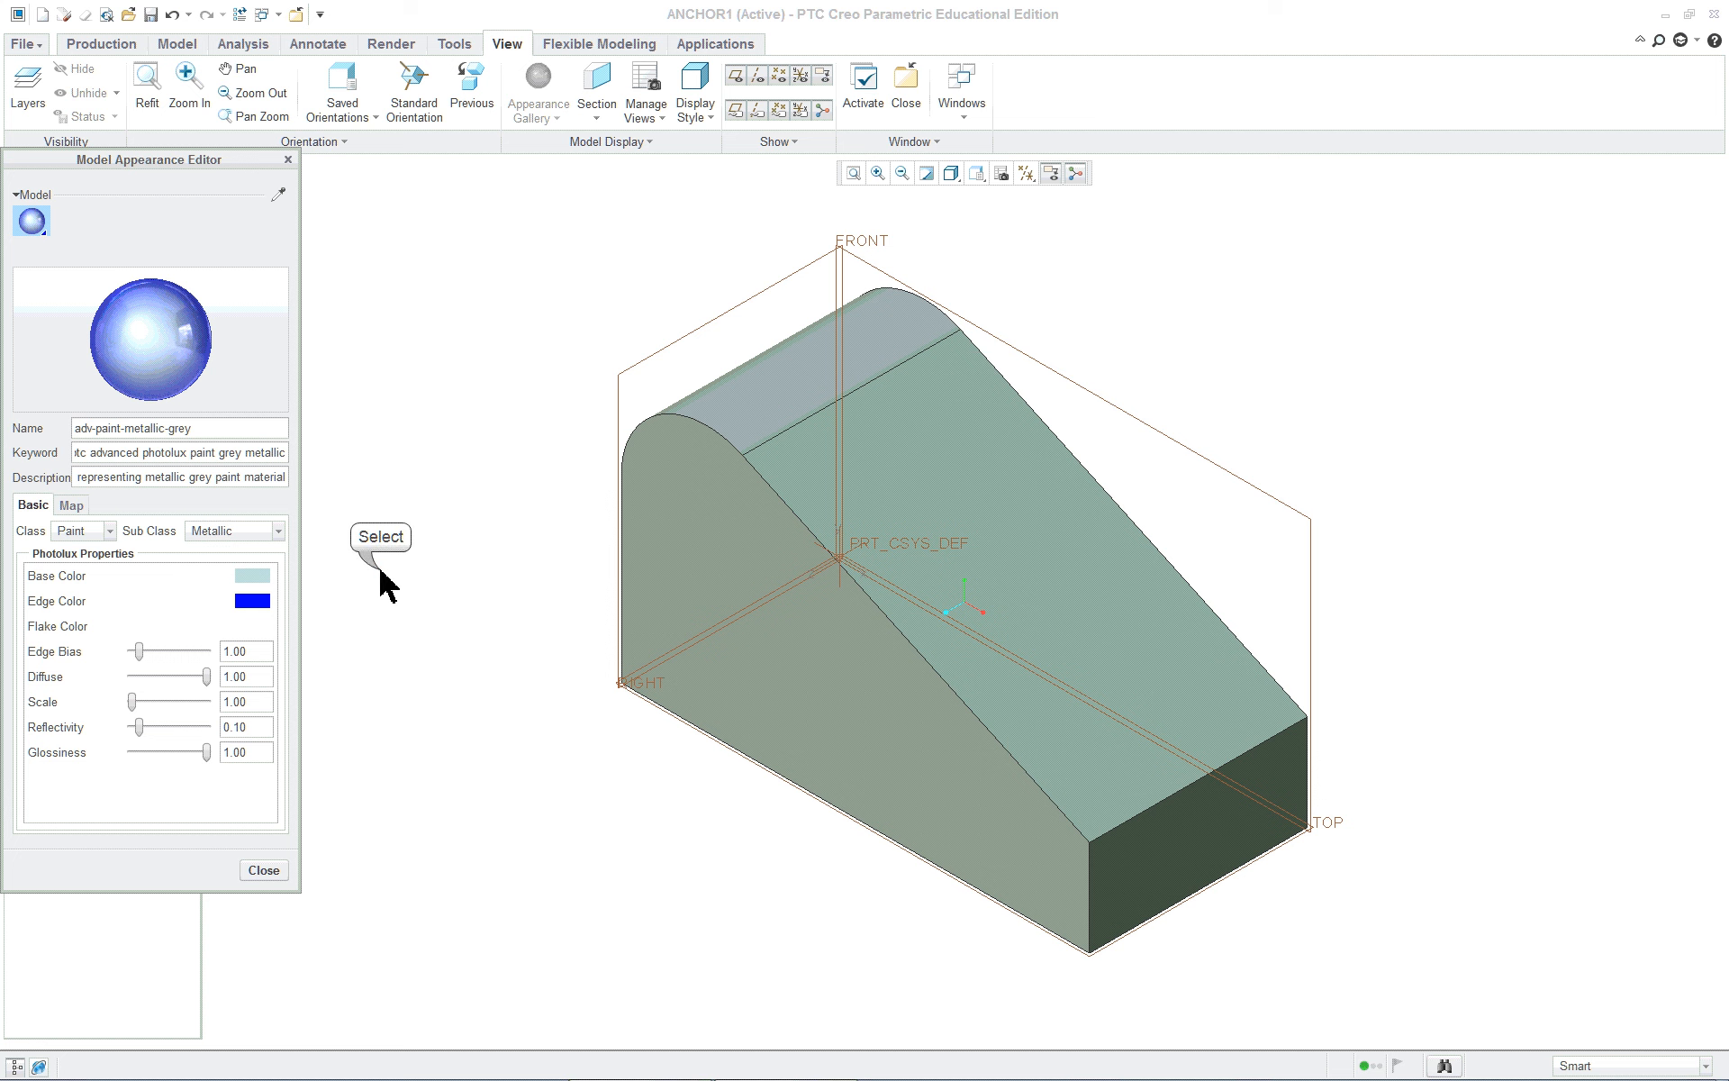
{"action": "left_click", "coordinate": [268, 872]}
{"action": "middle_click_drag", "start_coordinate": [576, 807], "coordinate": [513, 733]}
{"action": "key", "text": "ctrl+d"}
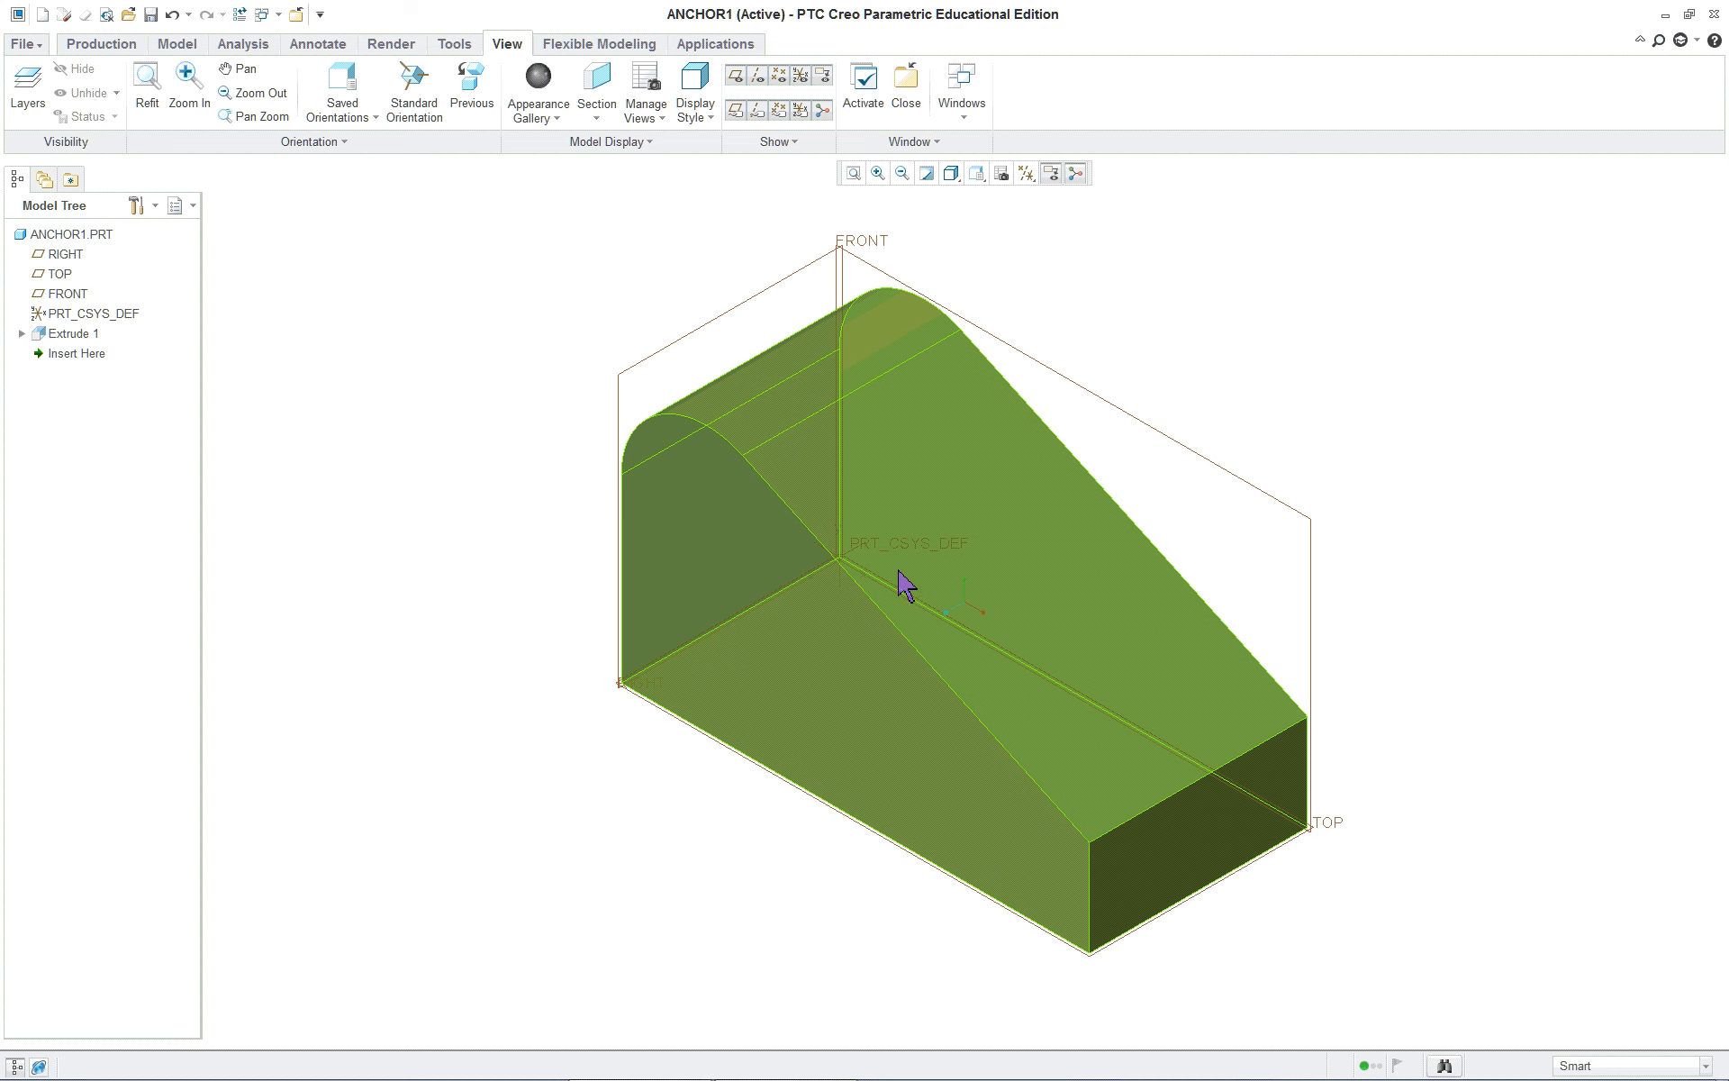
{"action": "left_click", "coordinate": [115, 315]}
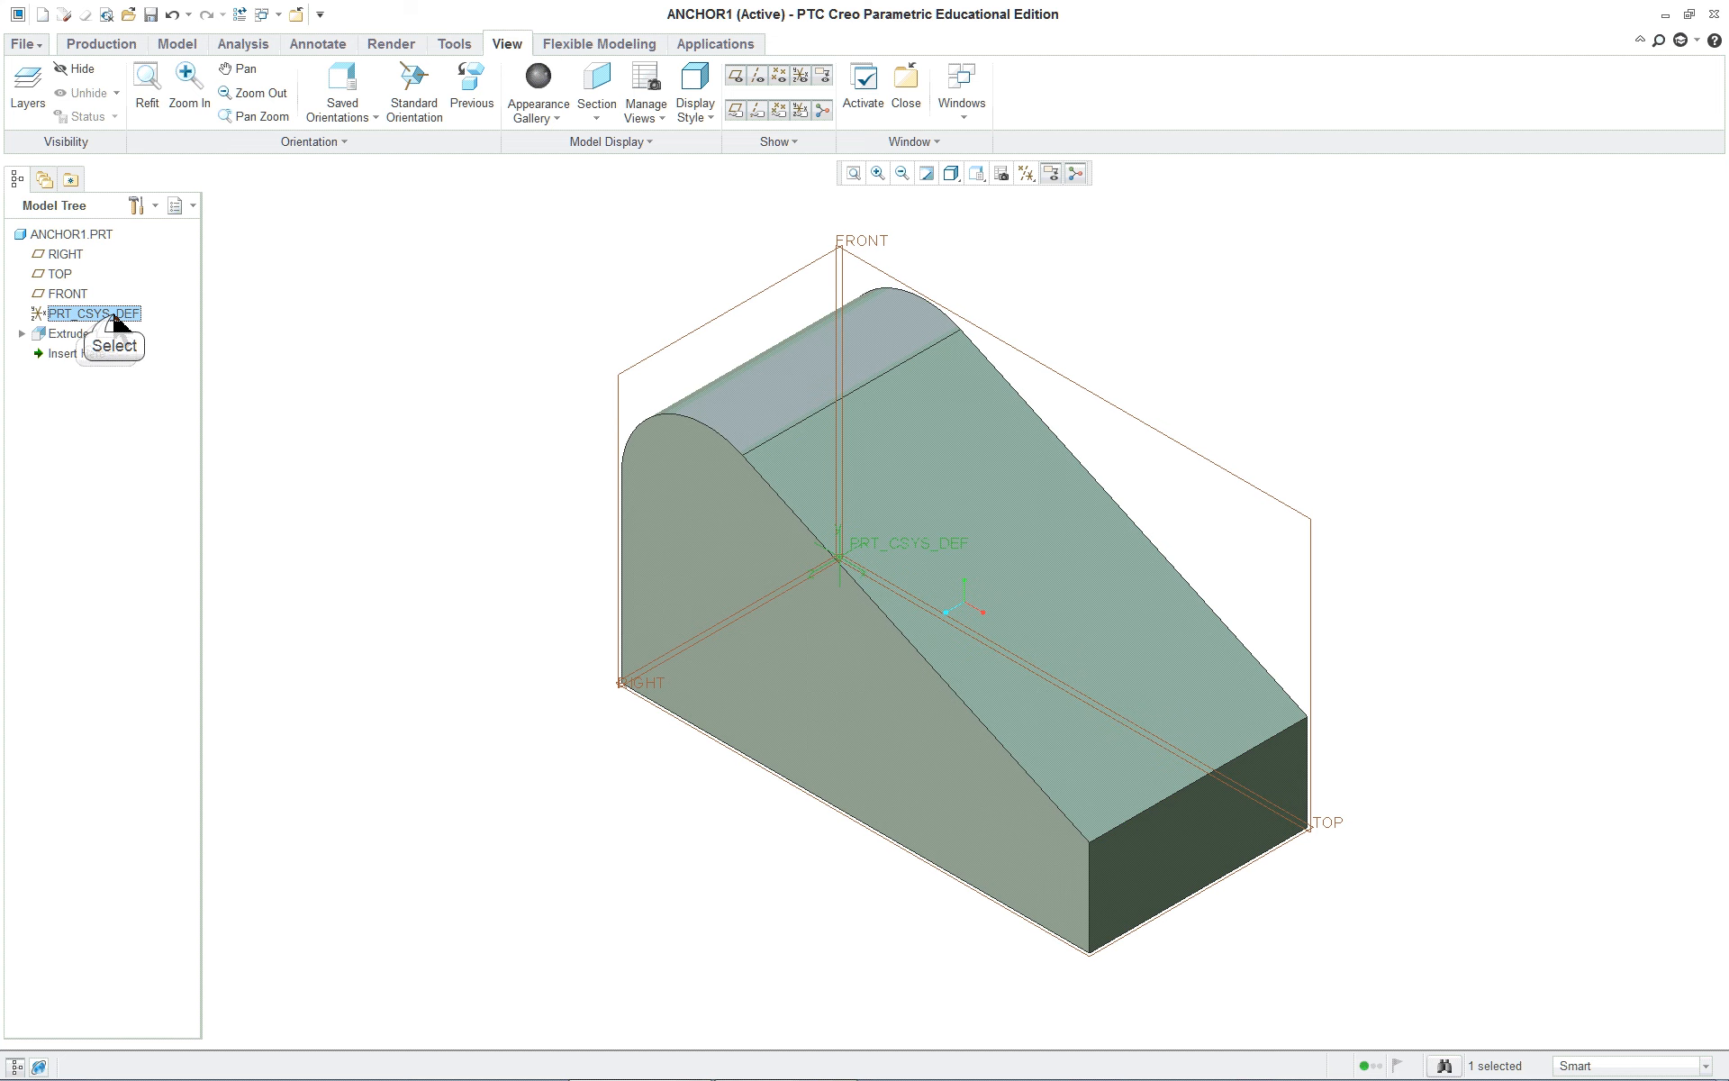
{"action": "left_click", "coordinate": [115, 315]}
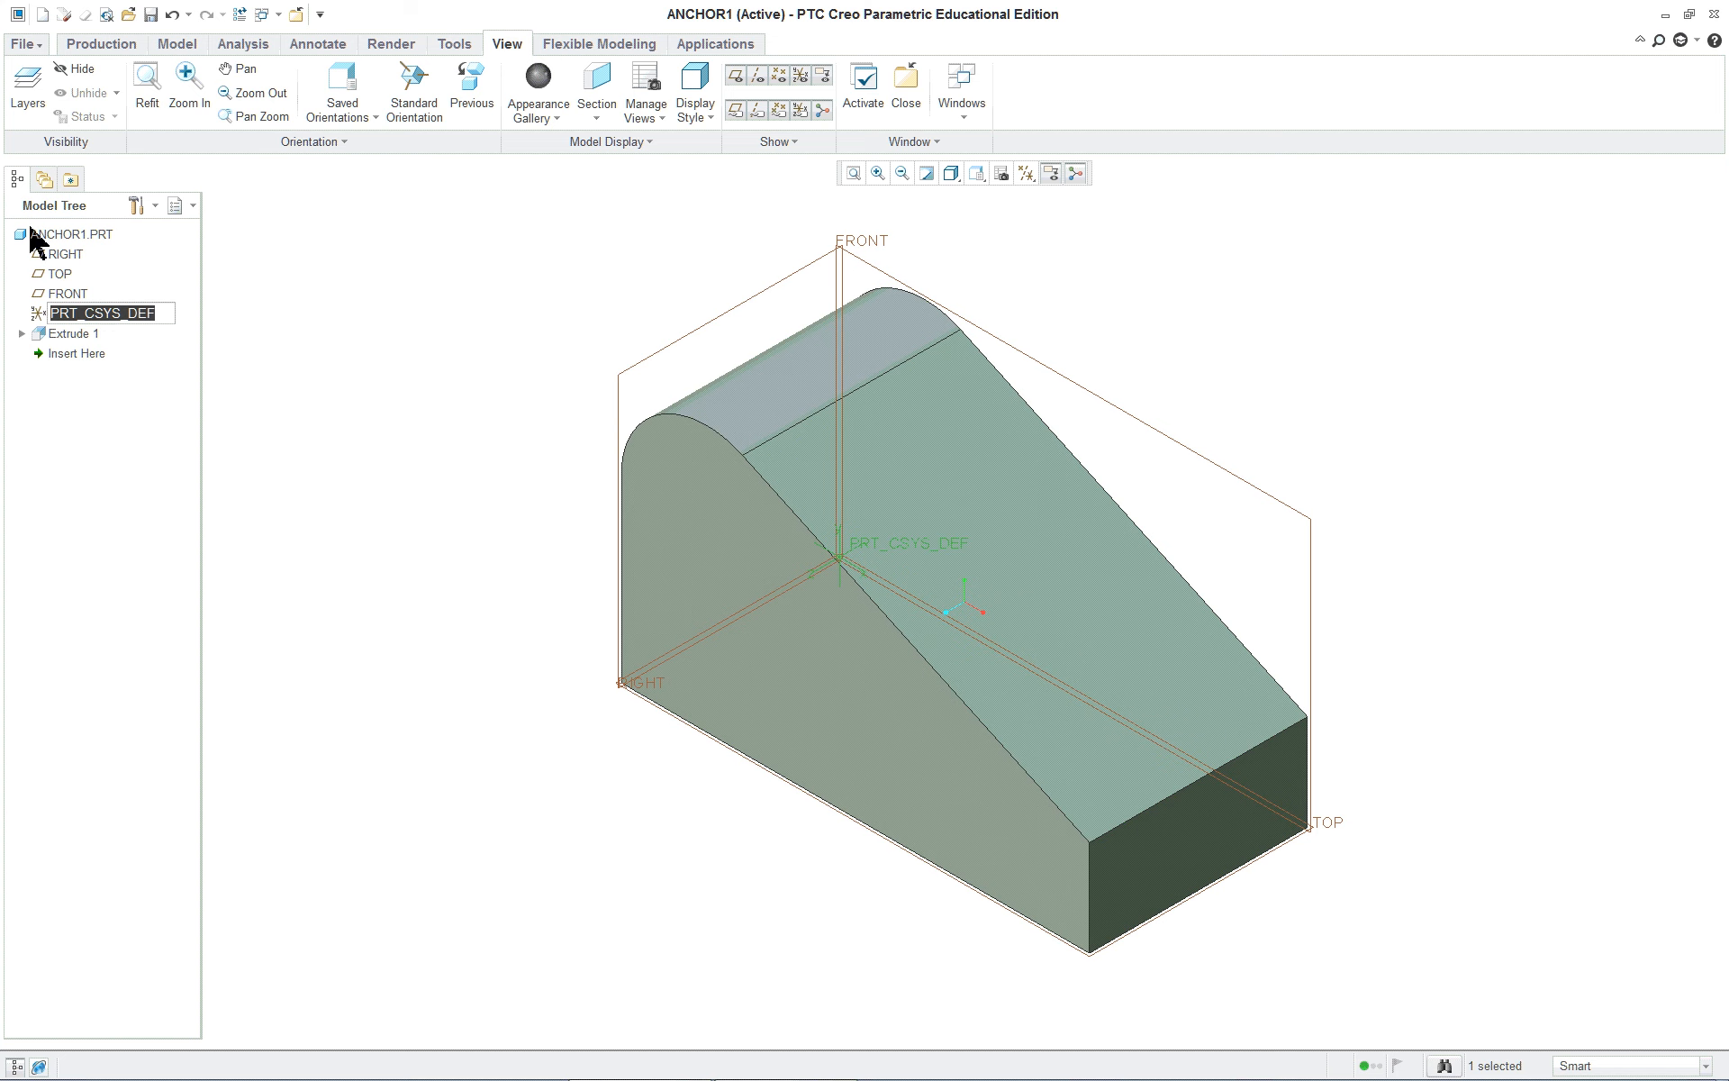
{"action": "left_click", "coordinate": [315, 394]}
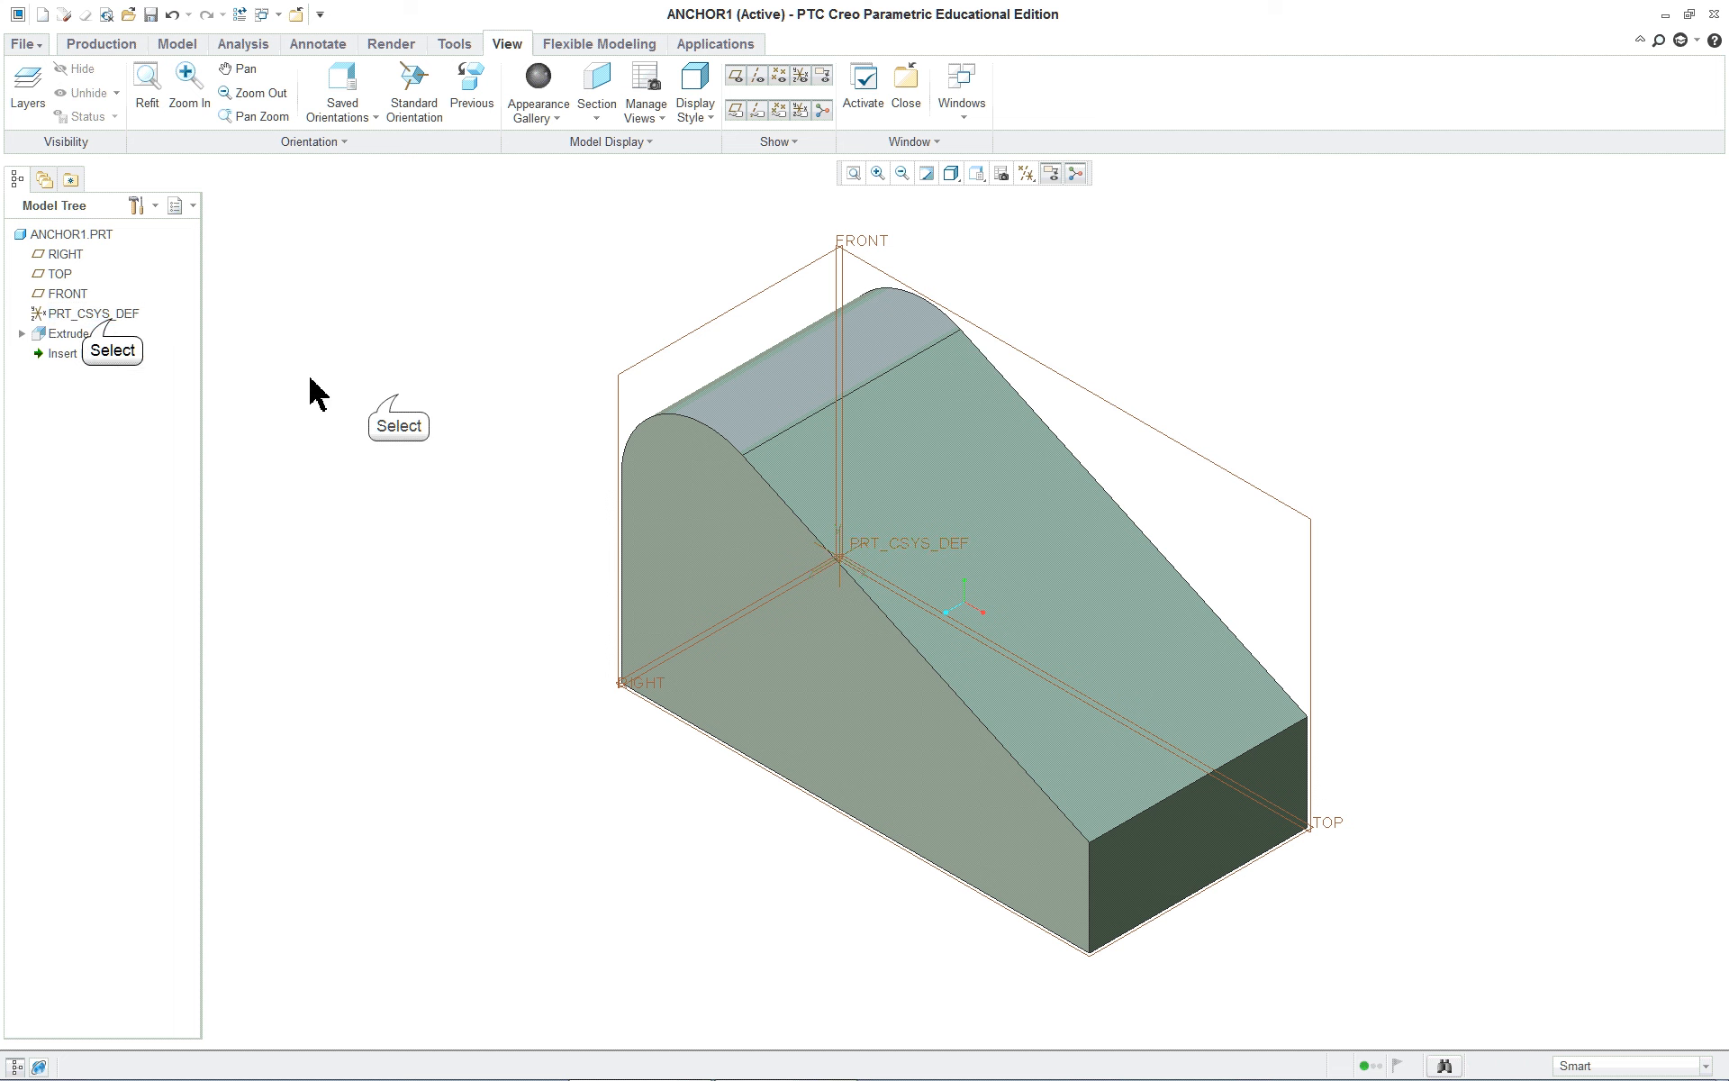
Rename the part's default coordinate system PRT_CSYS_DEF as anchor_CSYS
{"action": "left_click", "coordinate": [79, 313]}
{"action": "left_click", "coordinate": [79, 314]}
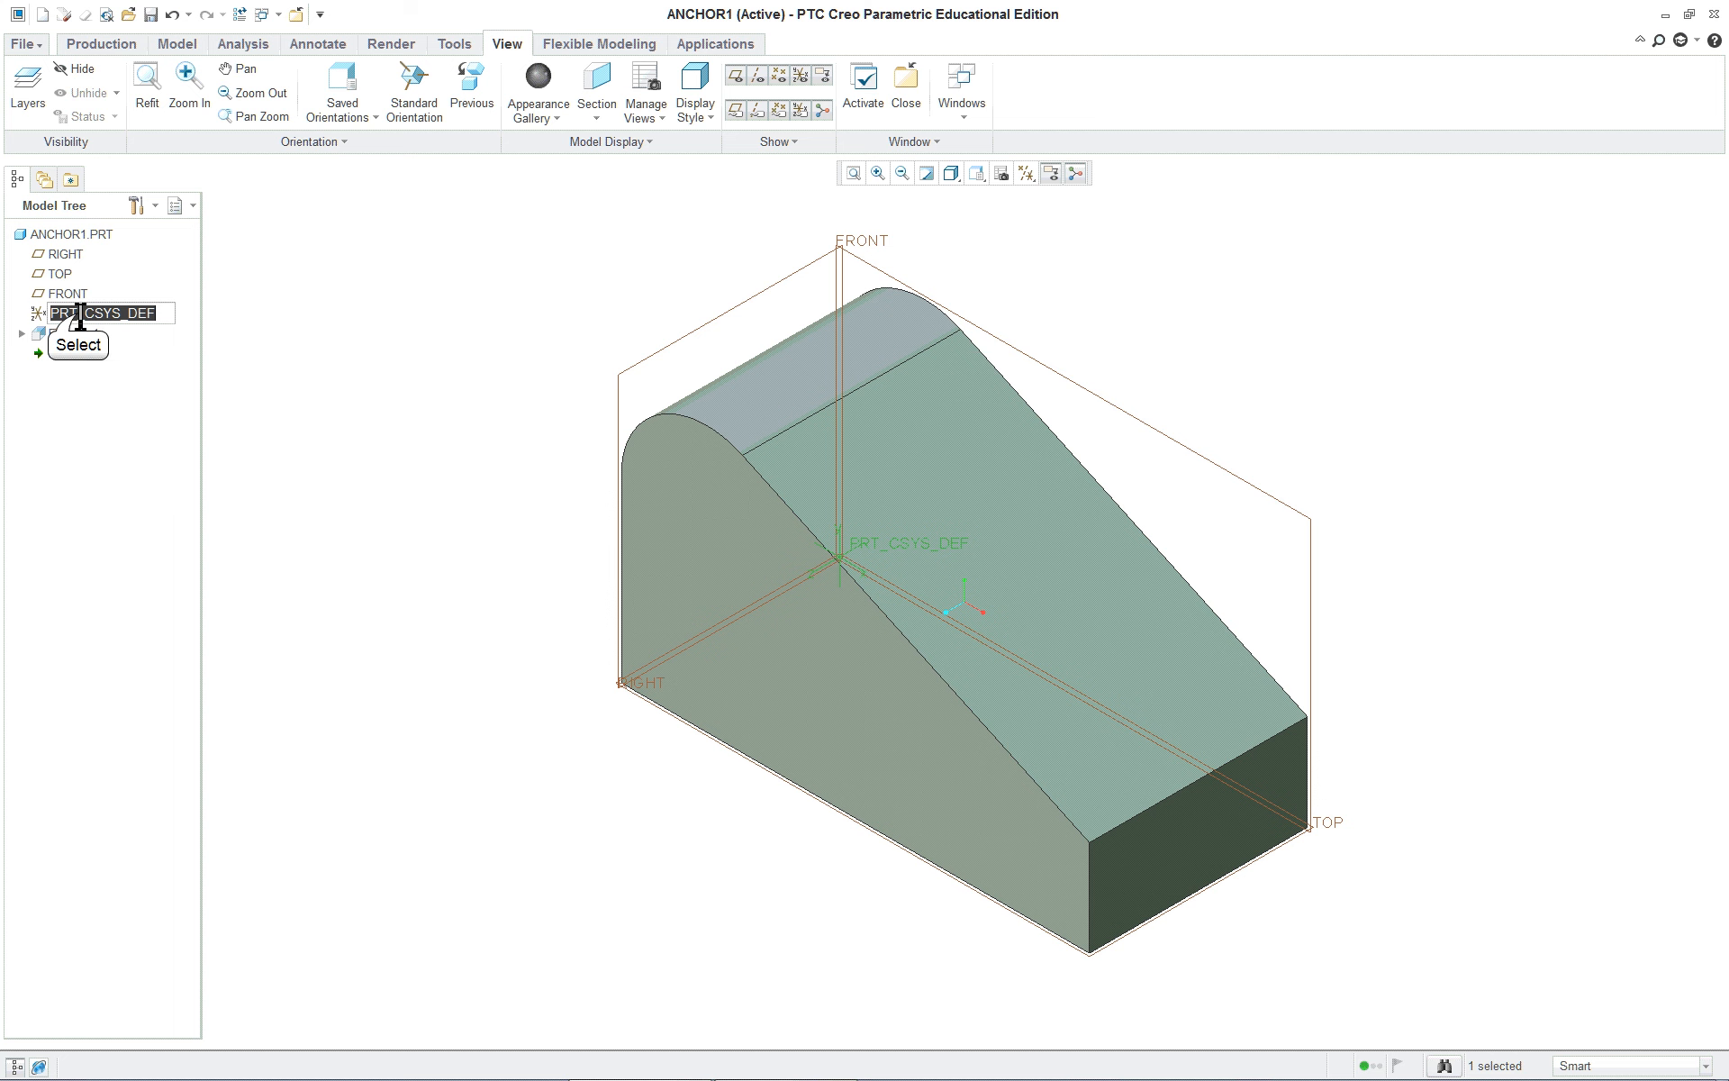
{"action": "left_click", "coordinate": [80, 314]}
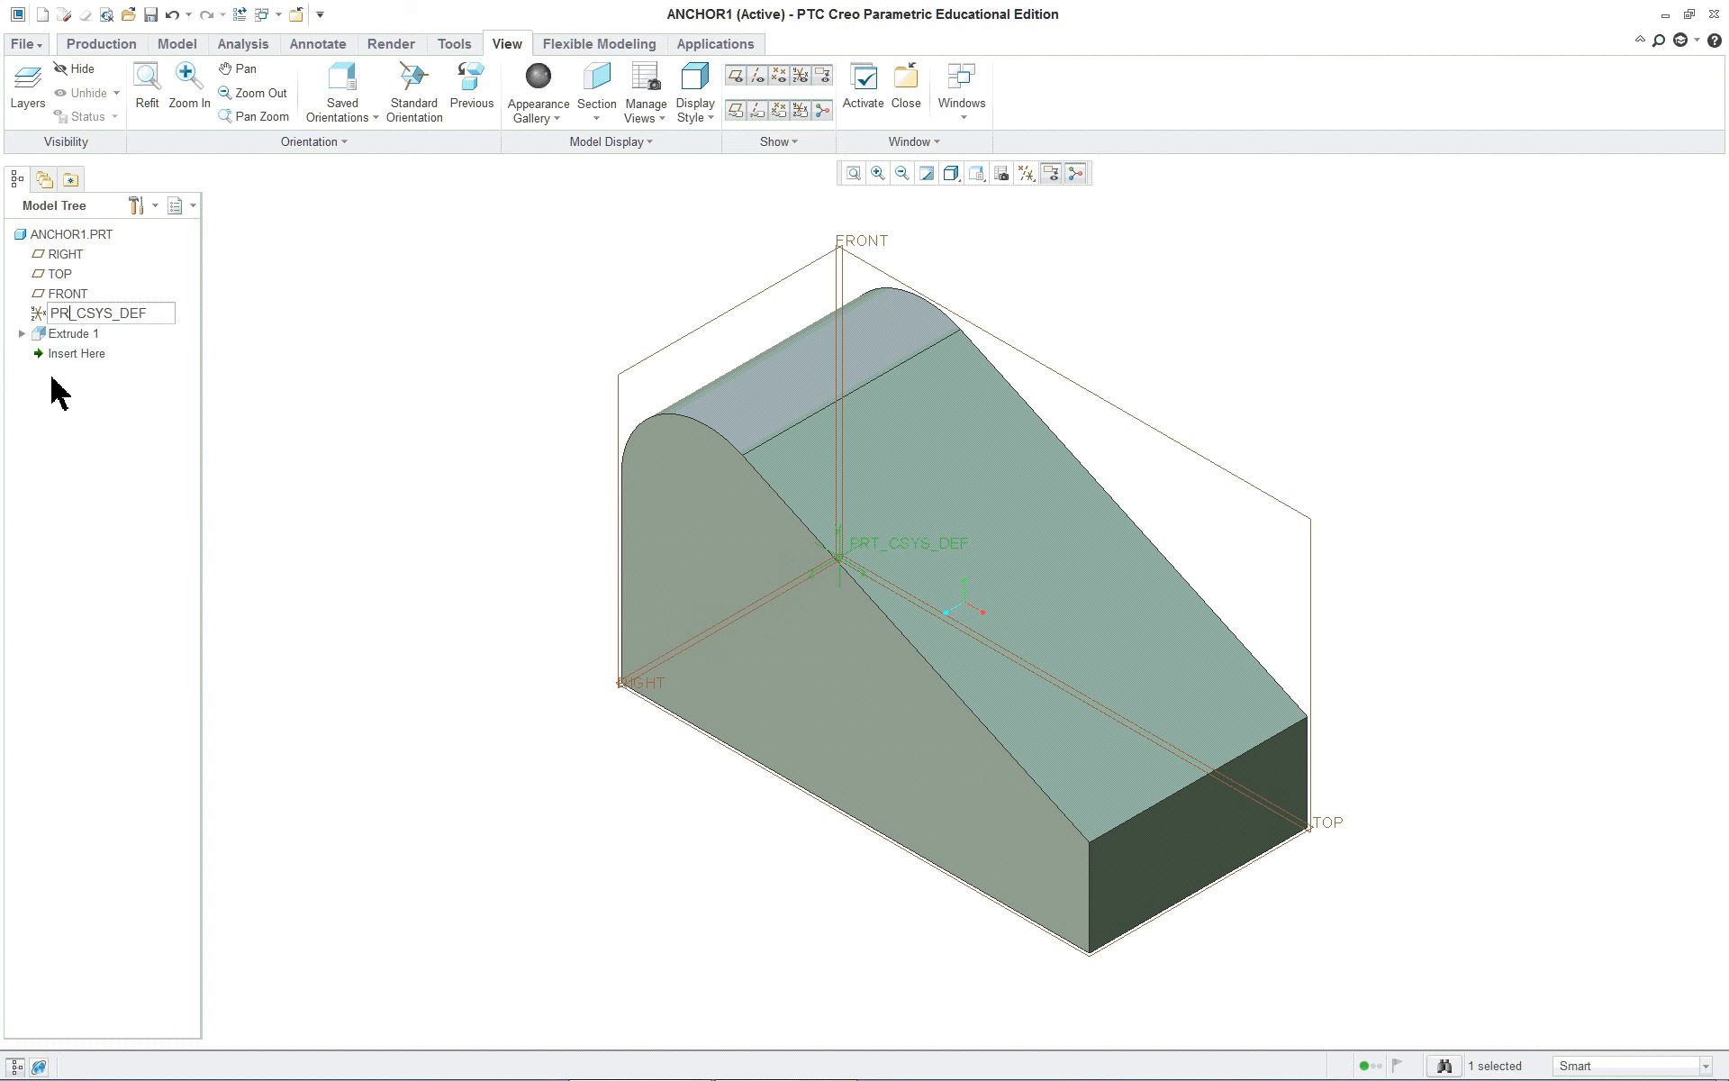
{"action": "key", "text": "BackSpace"}
{"action": "key", "text": "BackSpace"}
{"action": "type", "text": "anchor"}
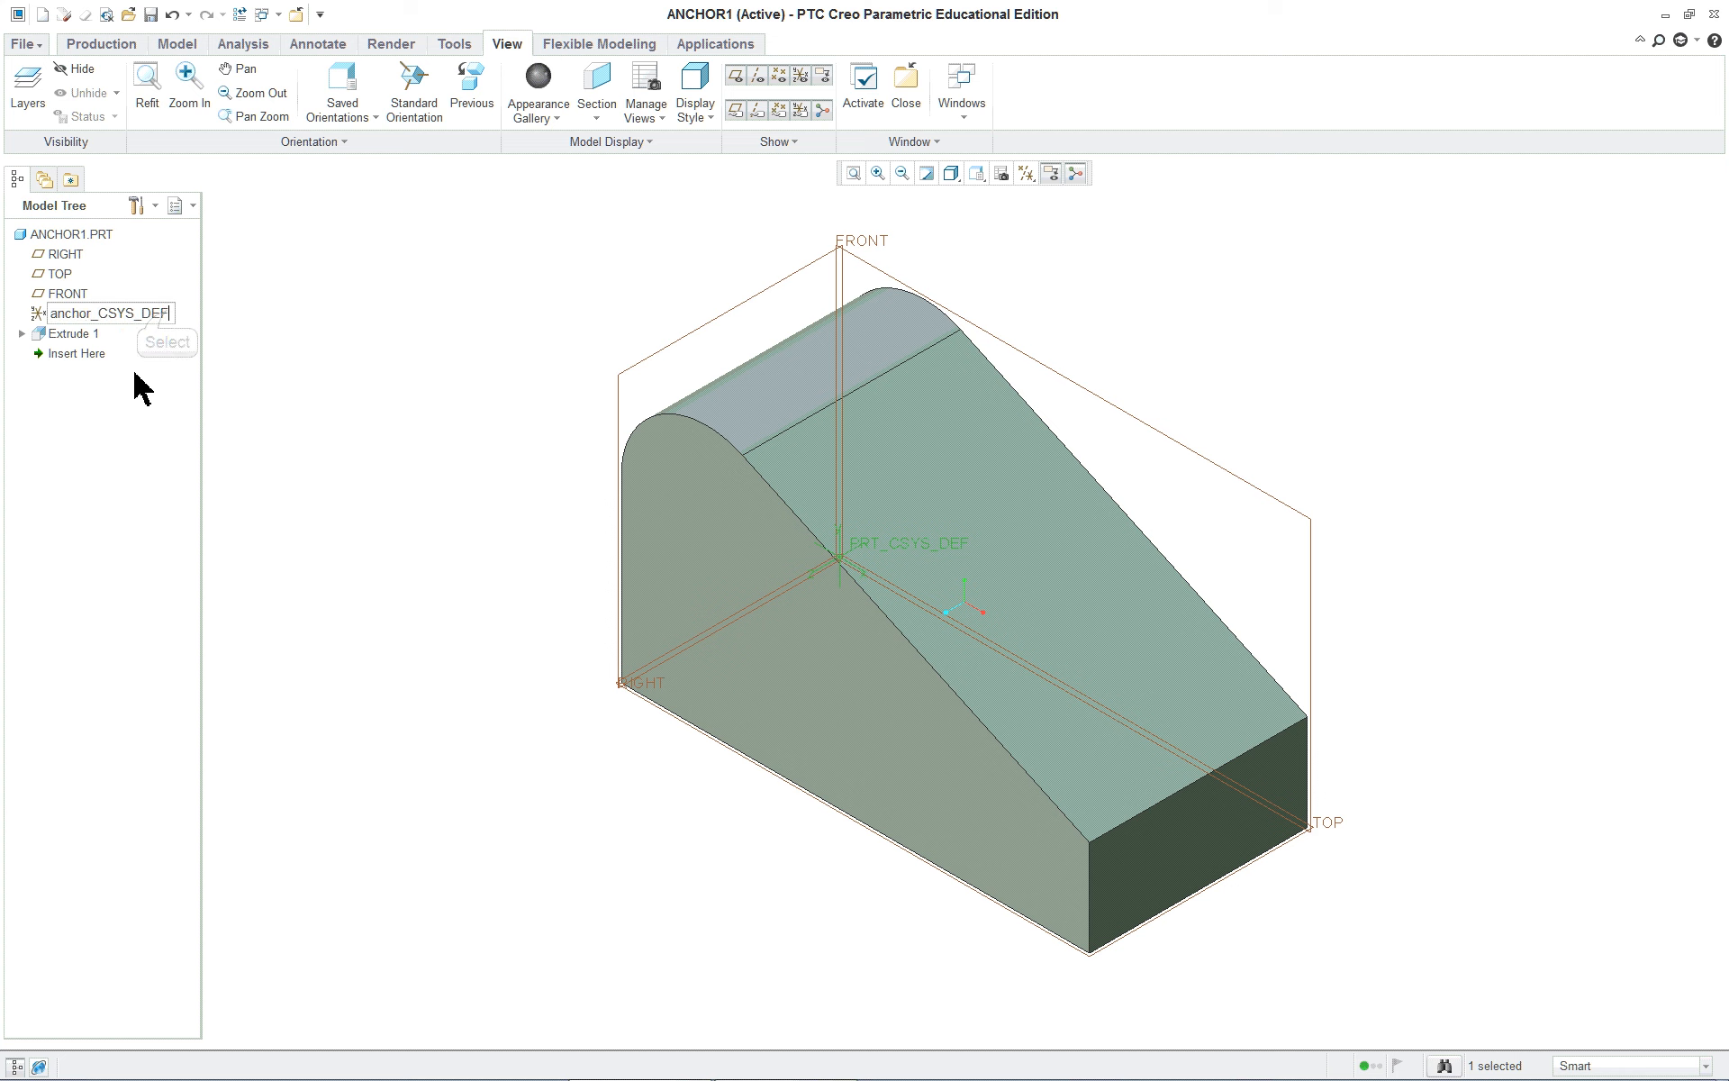
{"action": "key", "text": "BackSpace"}
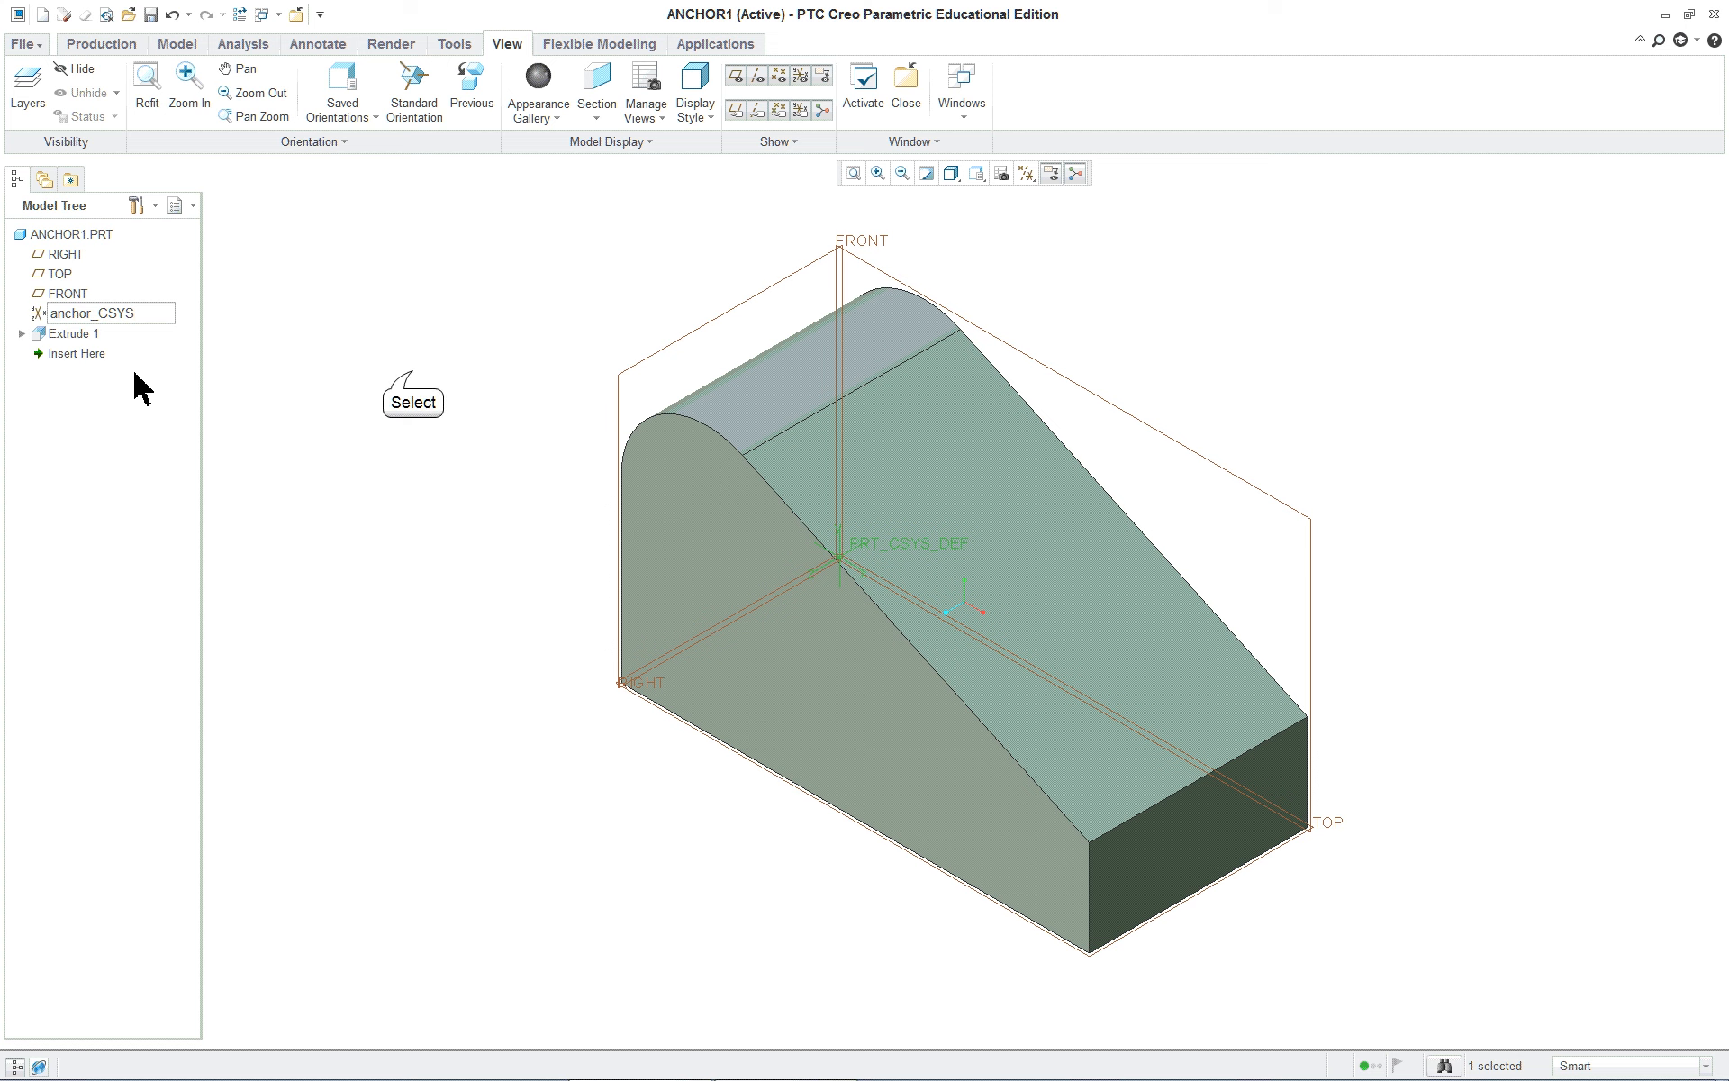
{"action": "left_click", "coordinate": [412, 380]}
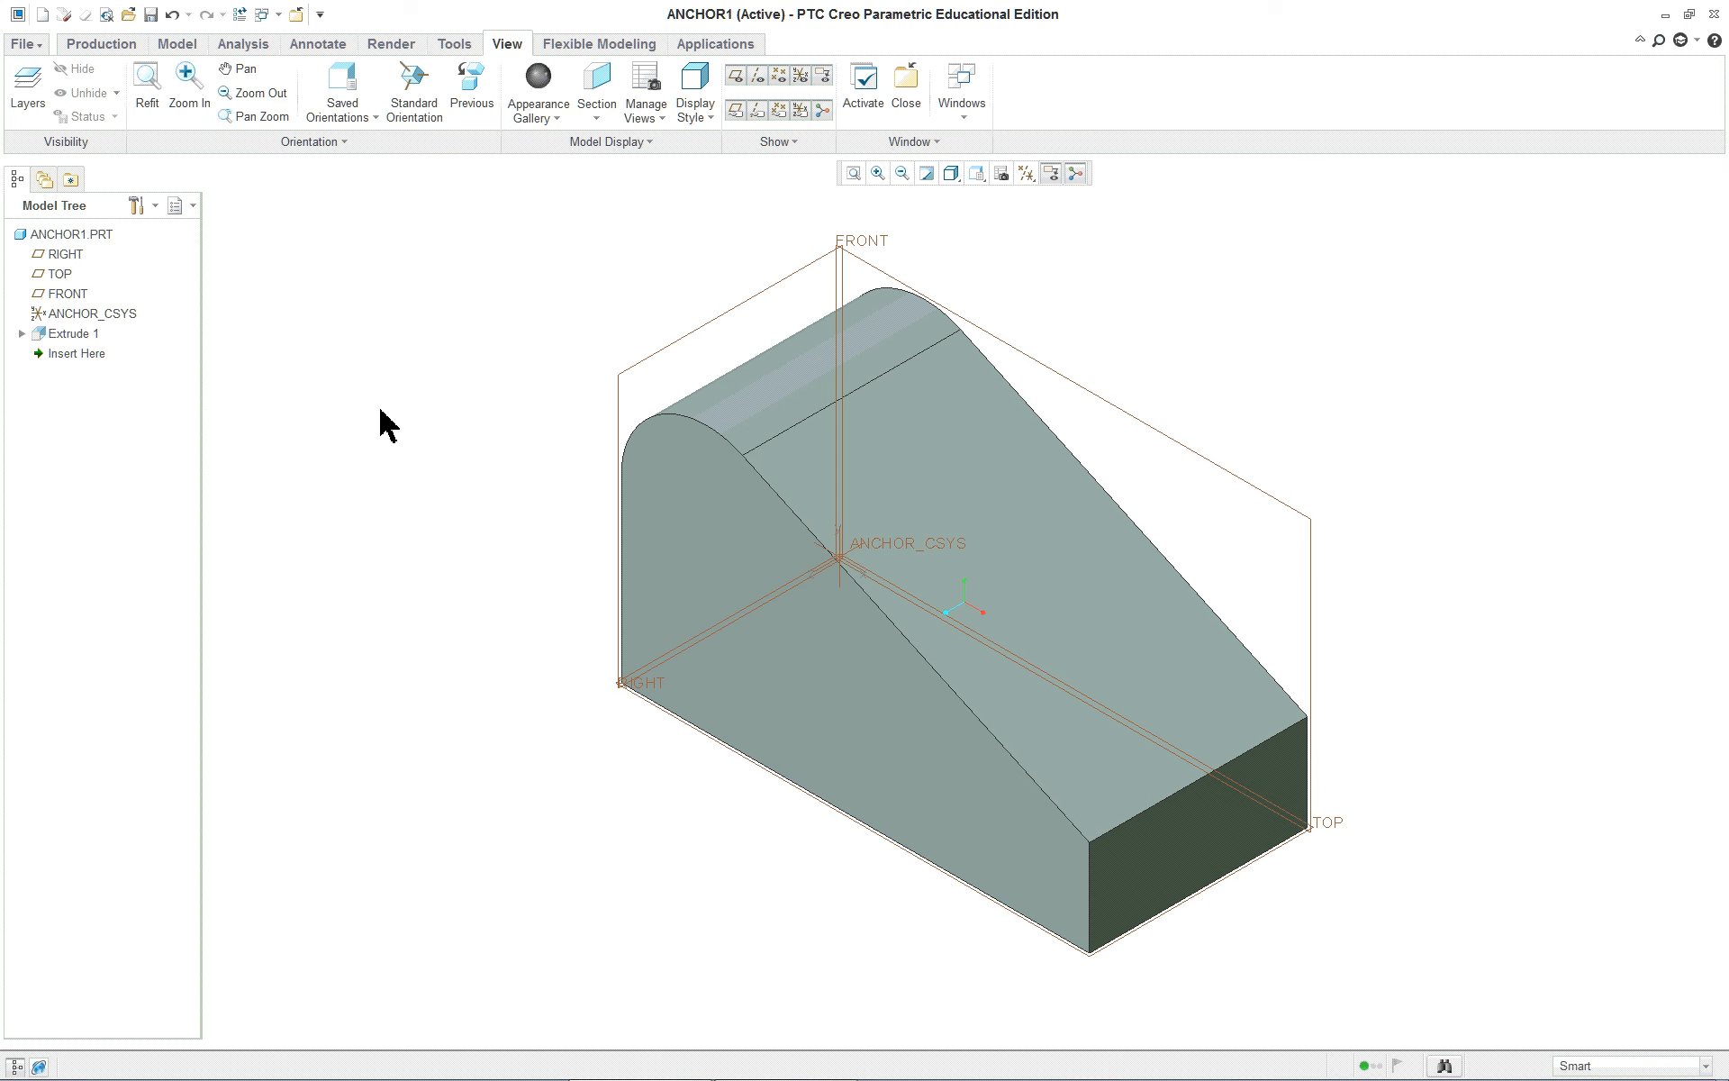
Review the lesson PDF's color instructions and the side-view cut dimensions in Figure 5.7, and return to the Creo model
{"action": "key", "text": "alt+Tab"}
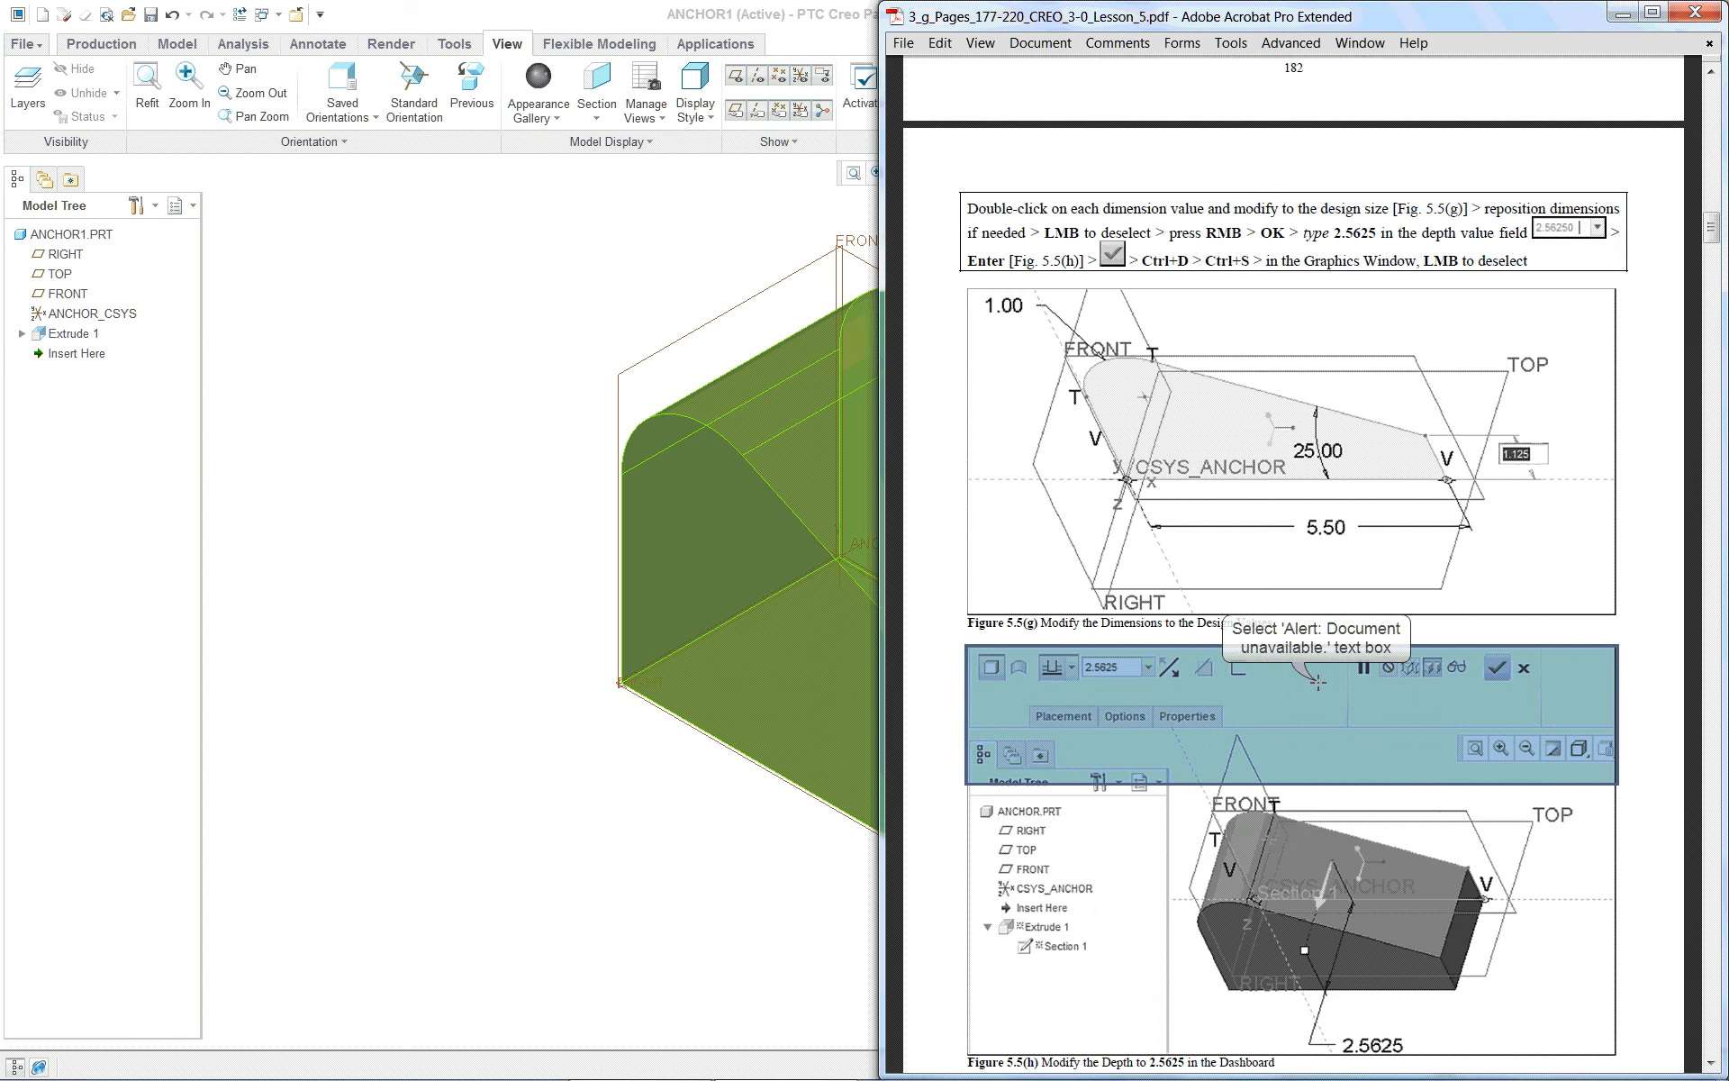
{"action": "scroll", "coordinate": [1311, 563], "scroll_direction": "down", "scroll_amount": 1}
{"action": "scroll", "coordinate": [1311, 694], "scroll_direction": "down", "scroll_amount": 3}
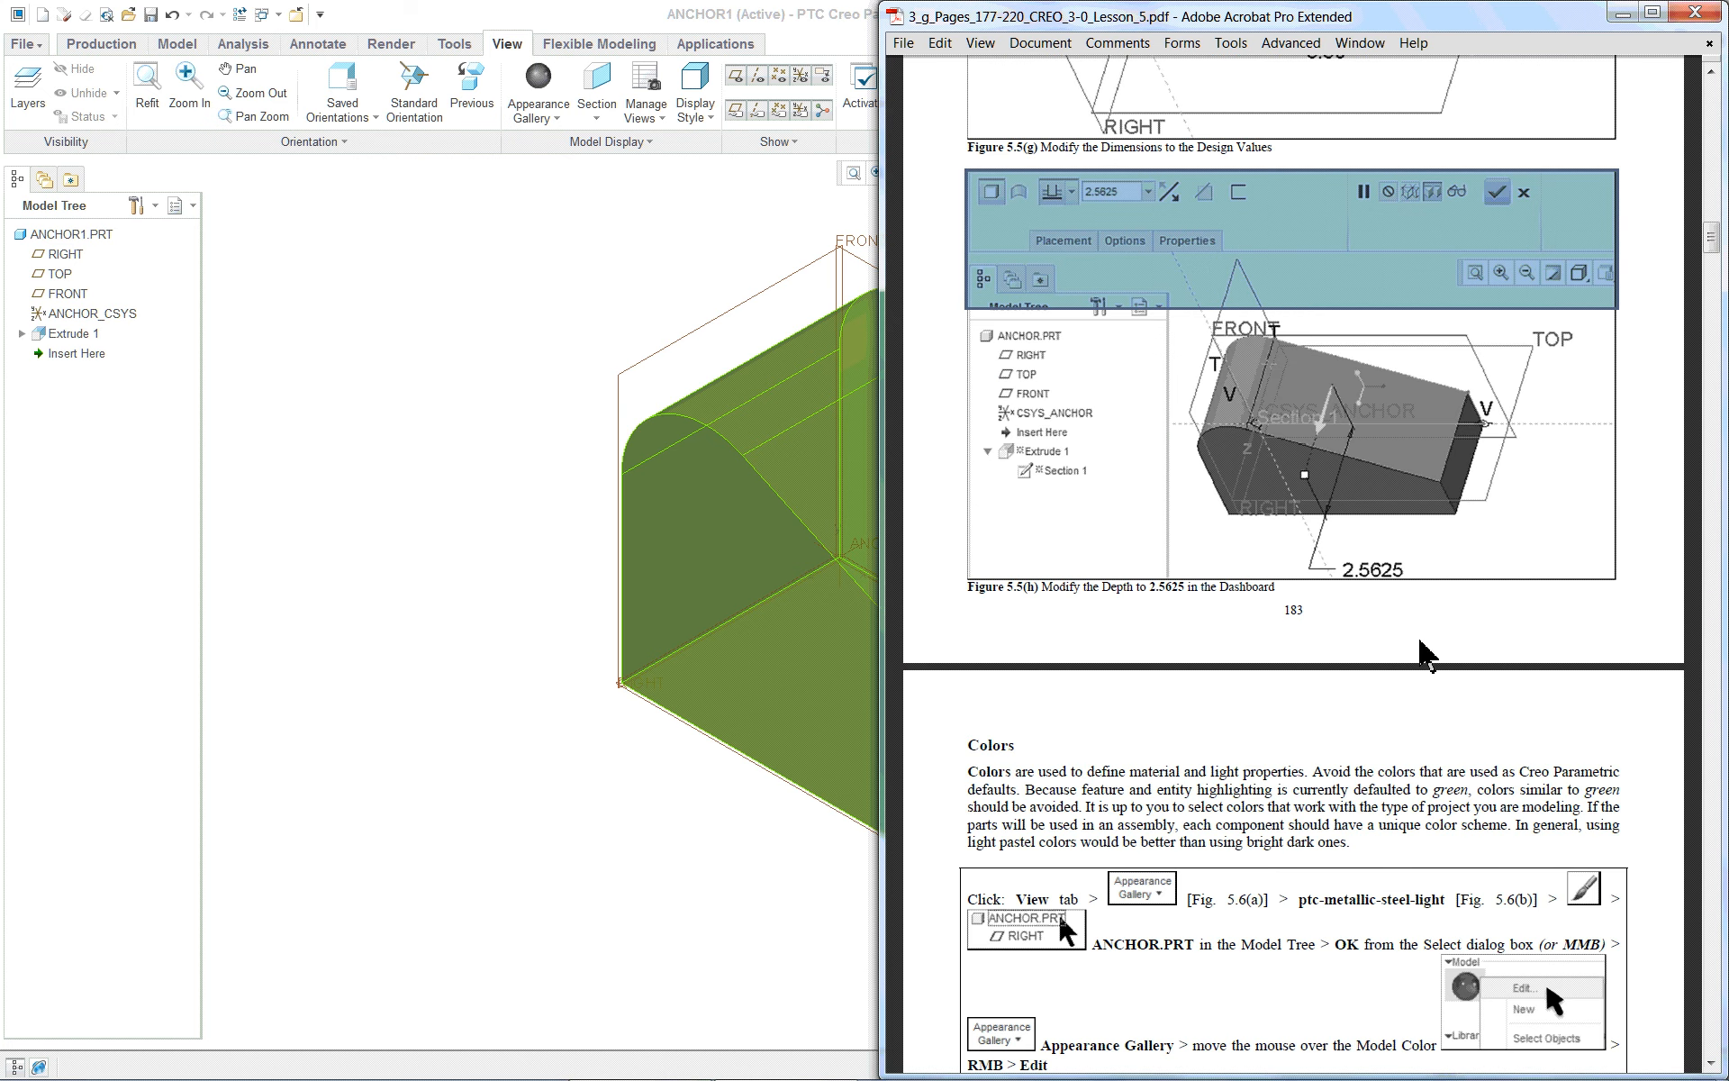
{"action": "scroll", "coordinate": [1431, 590], "scroll_direction": "up", "scroll_amount": 20}
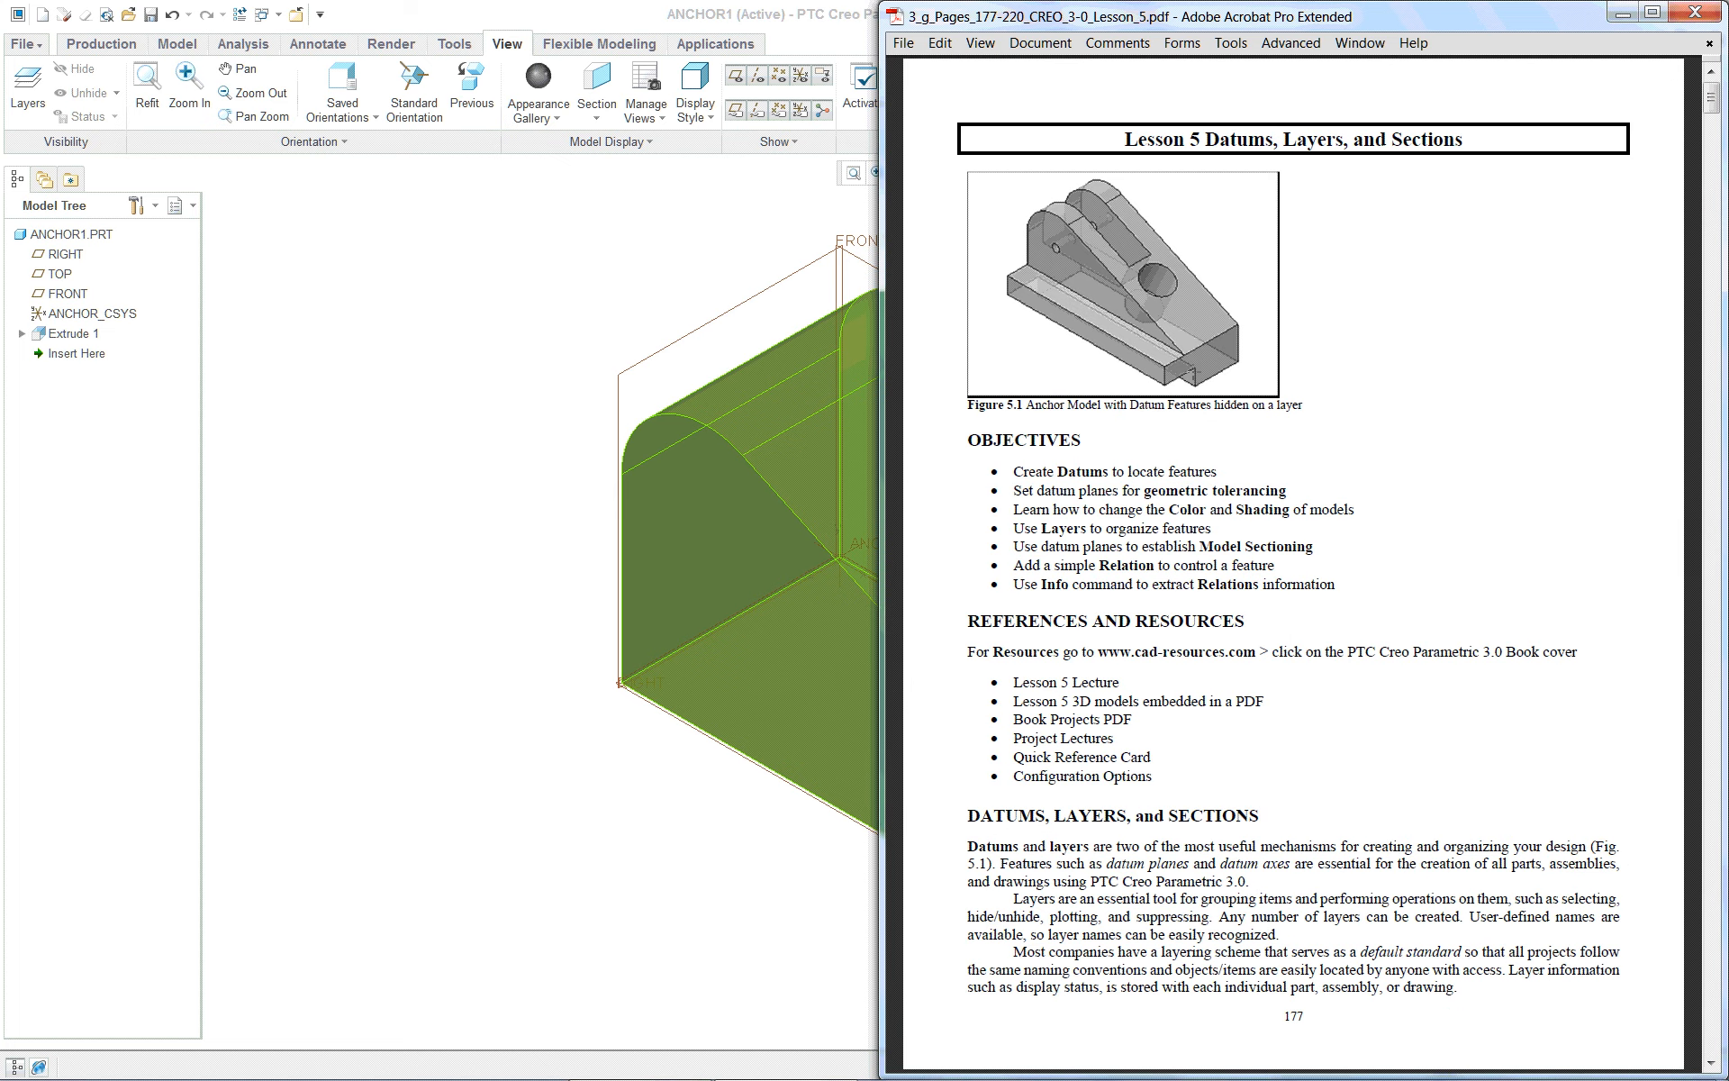
{"action": "scroll", "coordinate": [1194, 371], "scroll_direction": "down", "scroll_amount": 20}
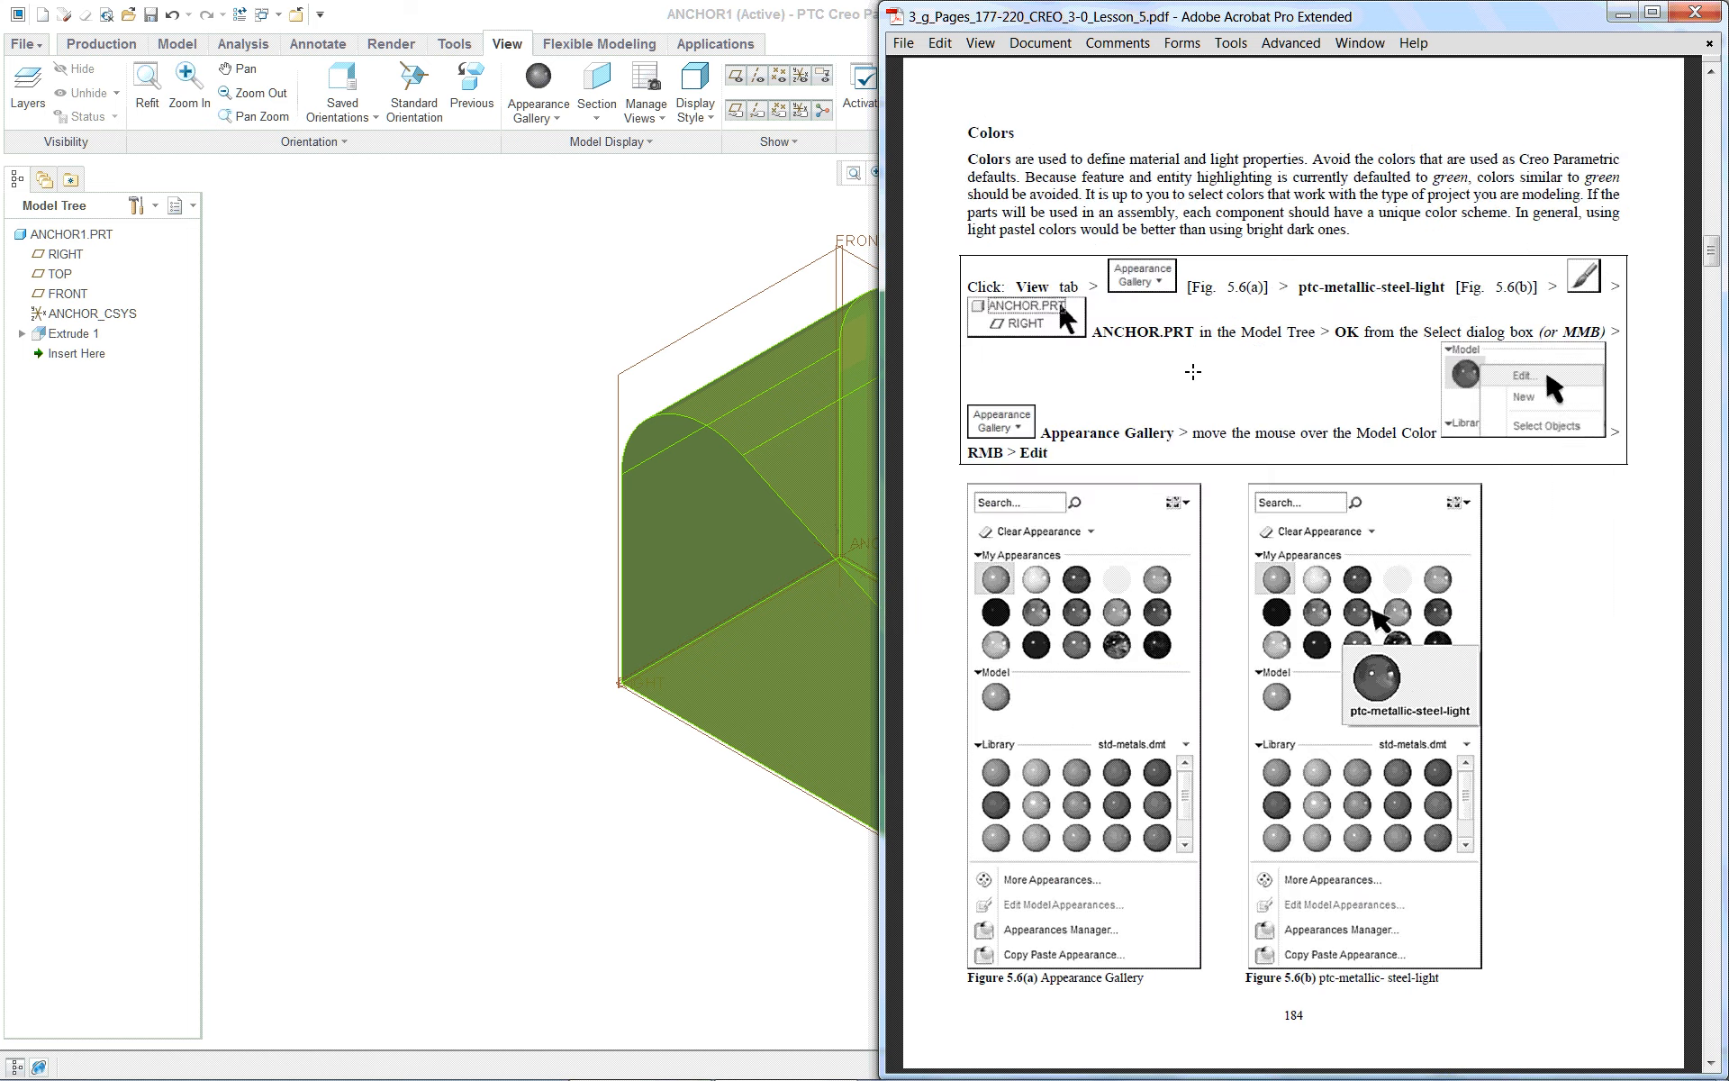
{"action": "scroll", "coordinate": [1193, 371], "scroll_direction": "down", "scroll_amount": 20}
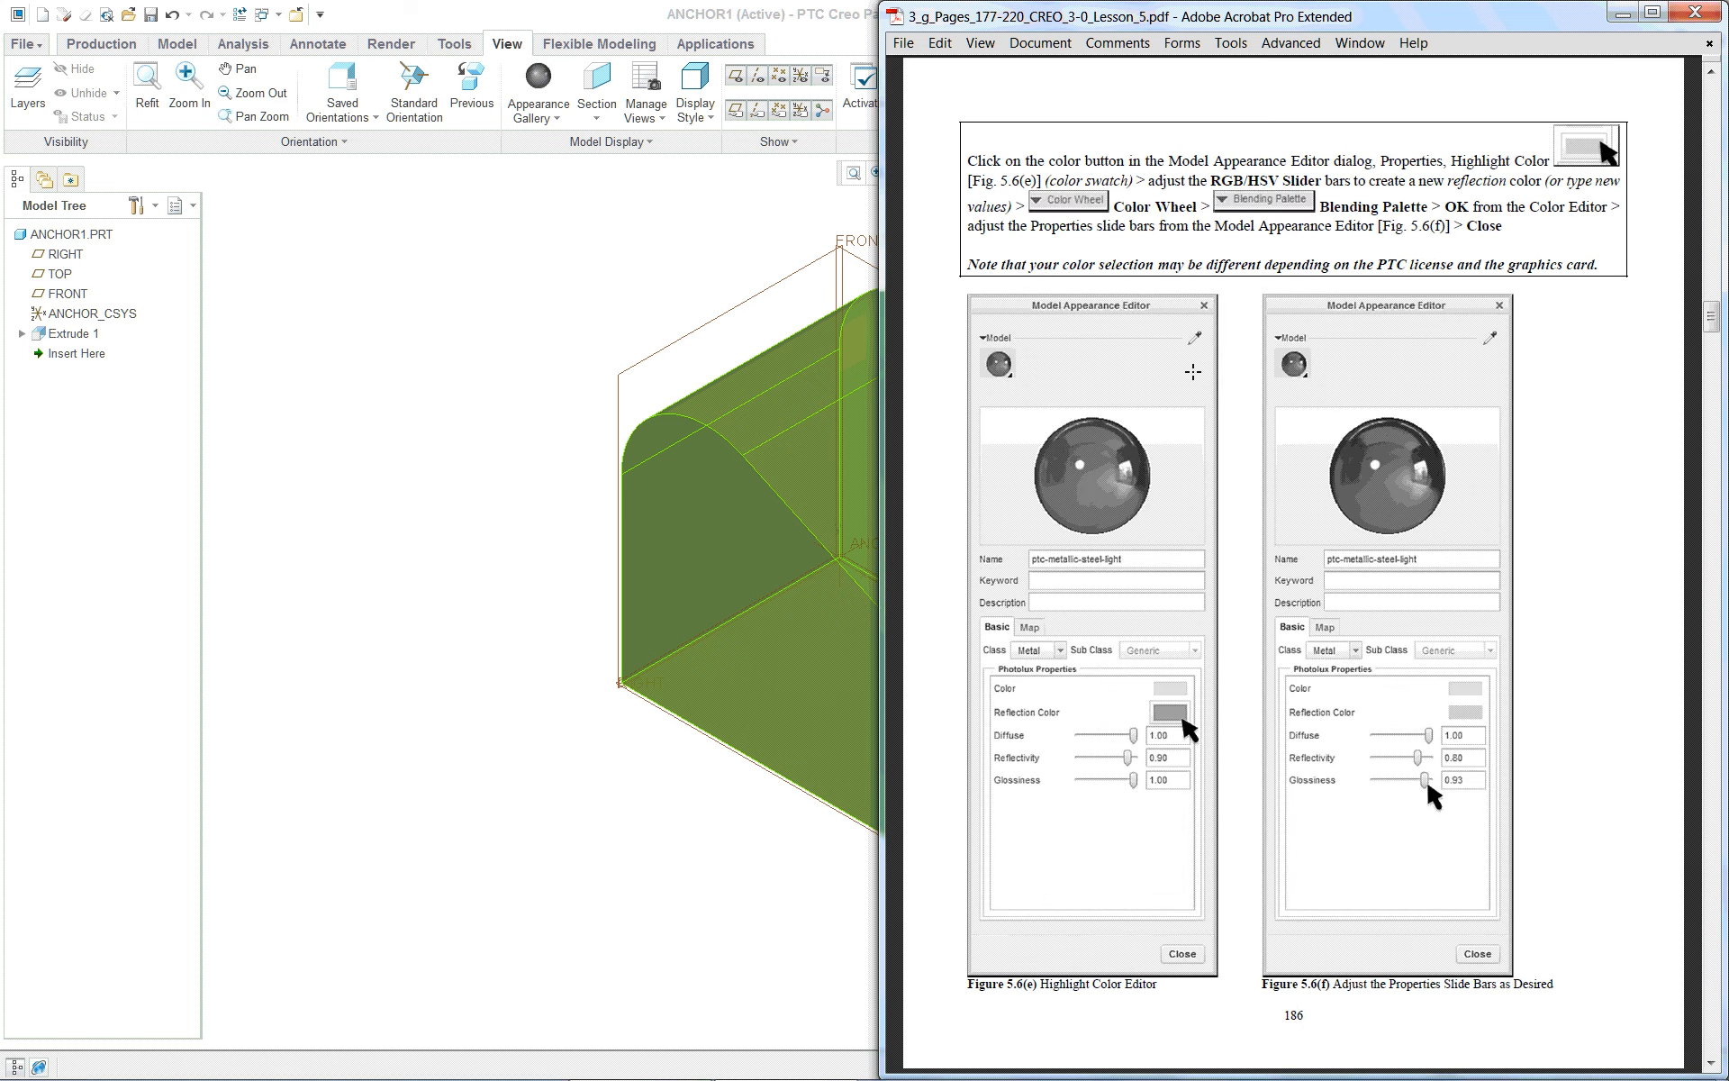
{"action": "scroll", "coordinate": [1194, 372], "scroll_direction": "down", "scroll_amount": 10}
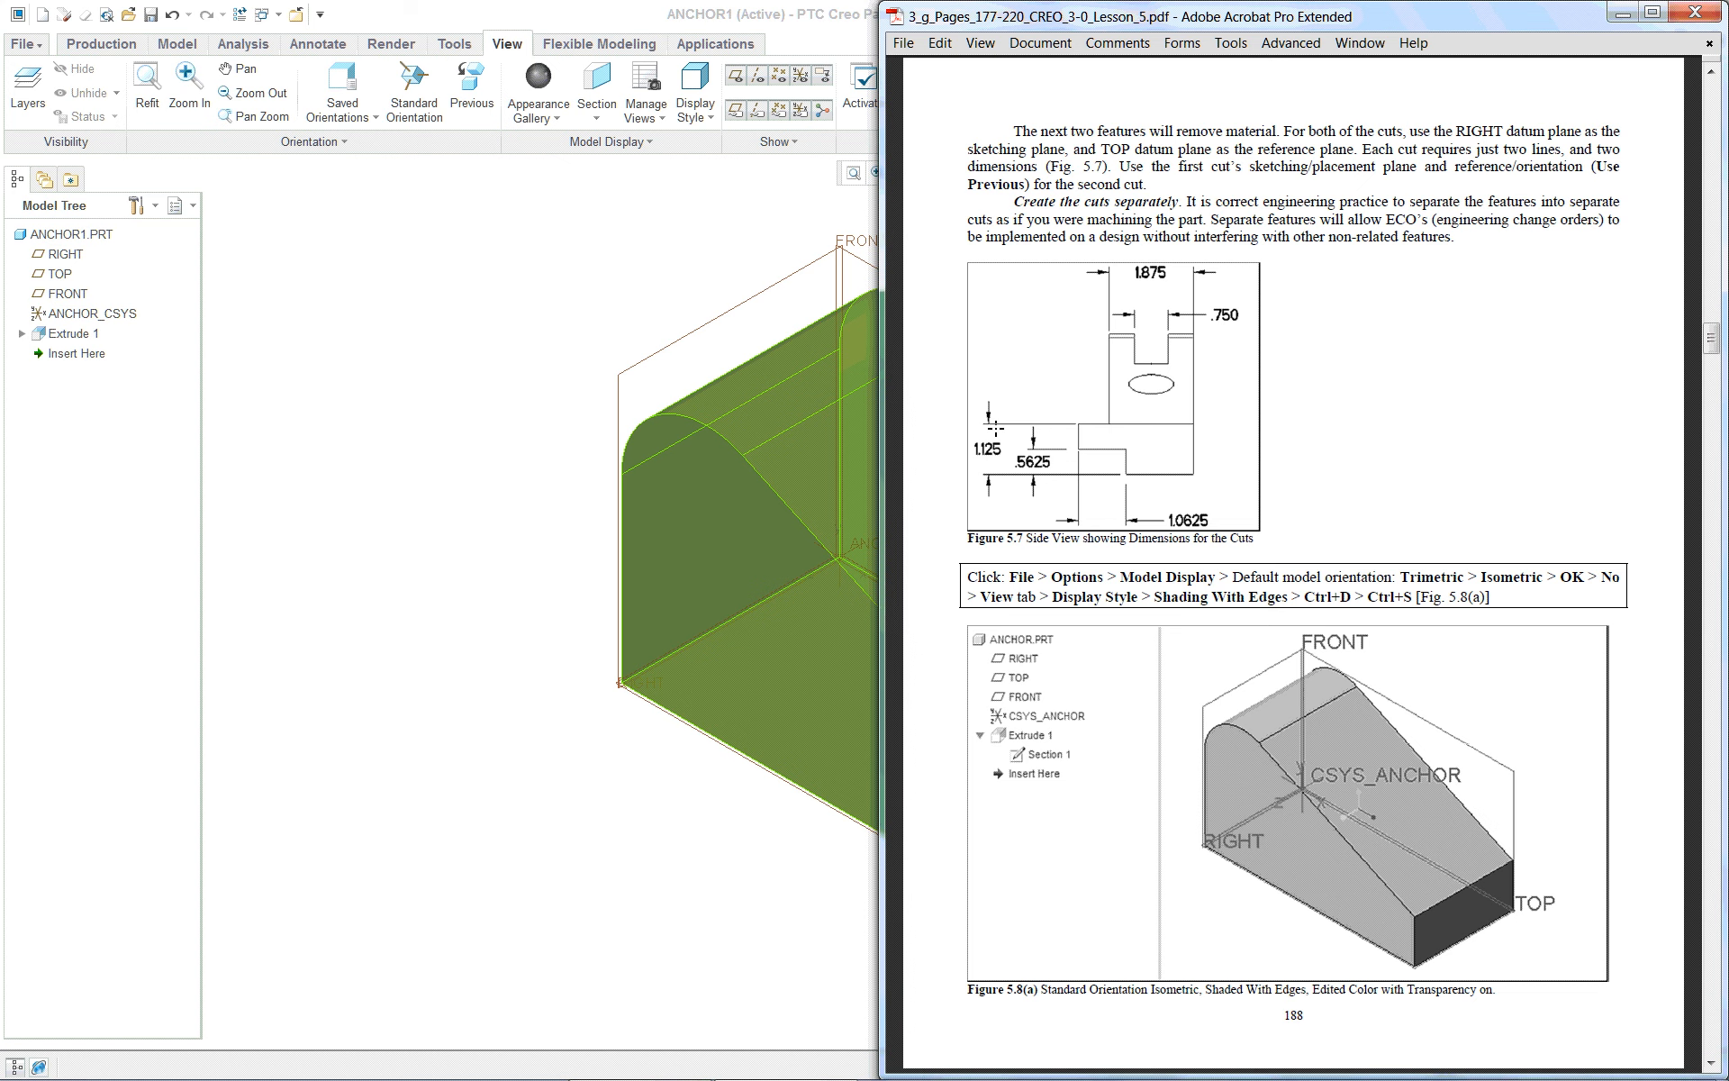
{"action": "left_click", "coordinate": [440, 301]}
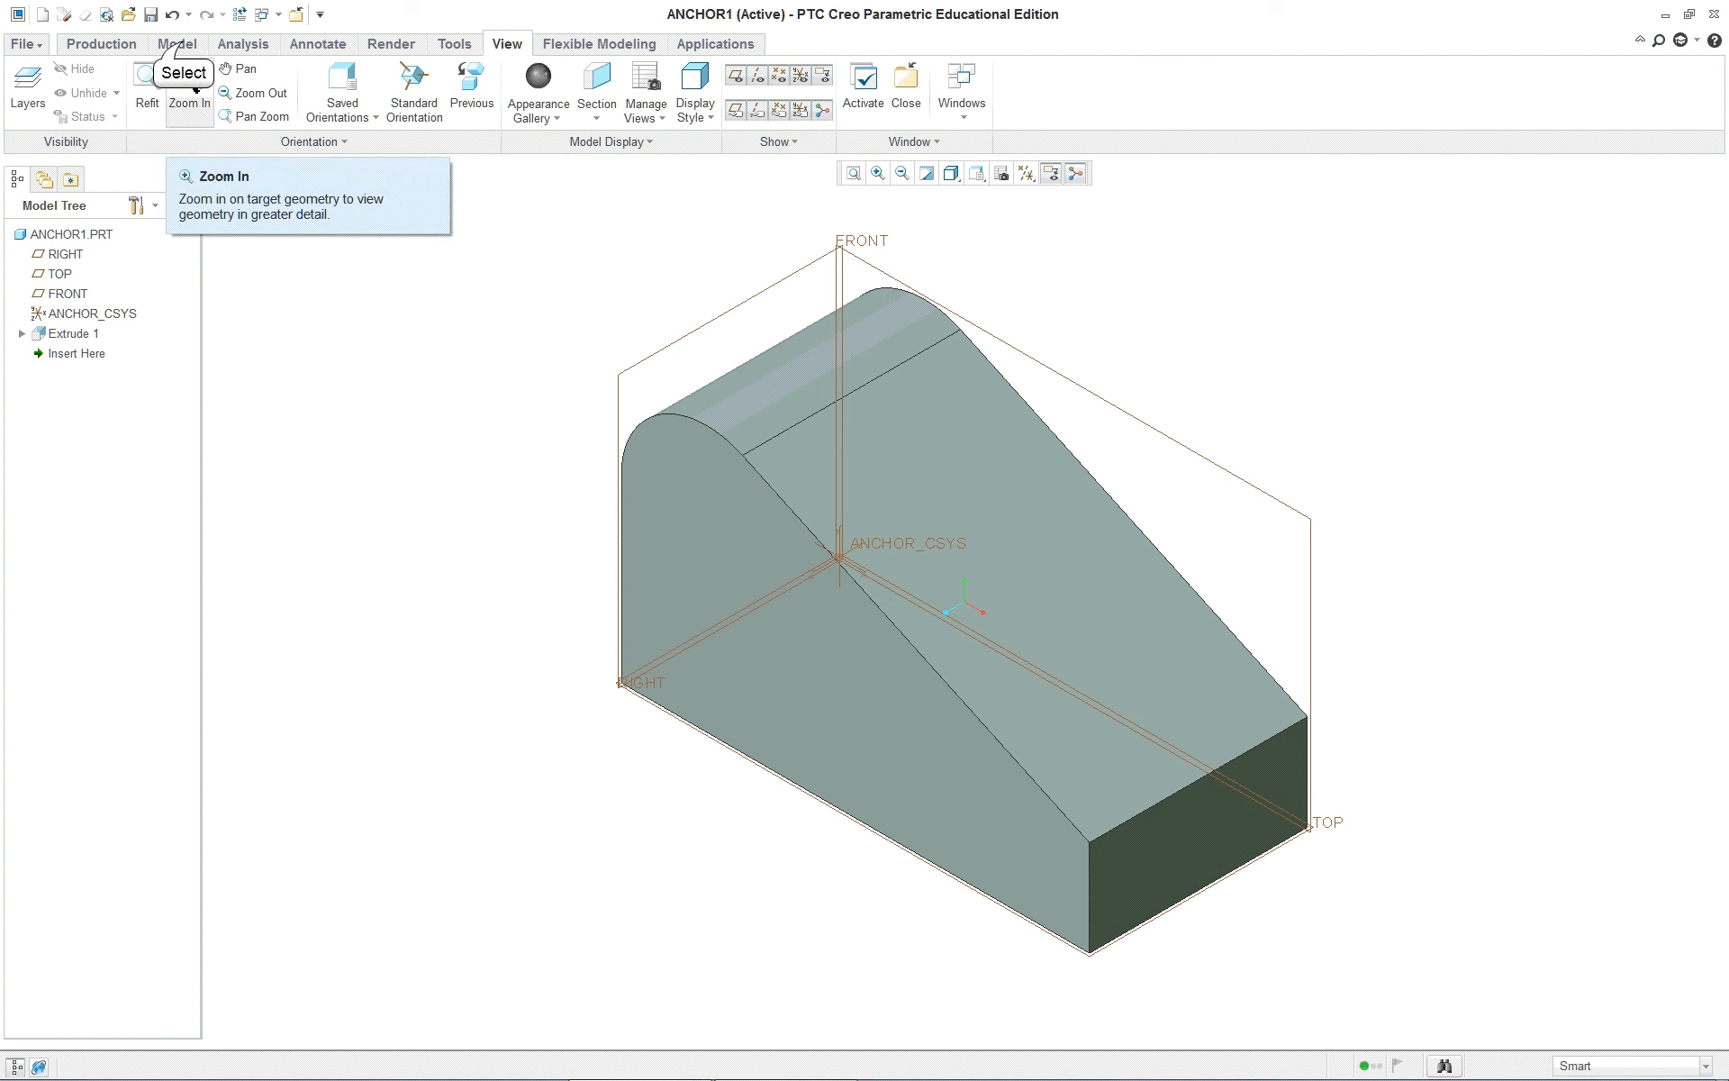
Start a material-removing Extrude with an internal sketch on the RIGHT datum plane, and orient the sketch plane parallel to the screen
{"action": "left_click", "coordinate": [177, 43]}
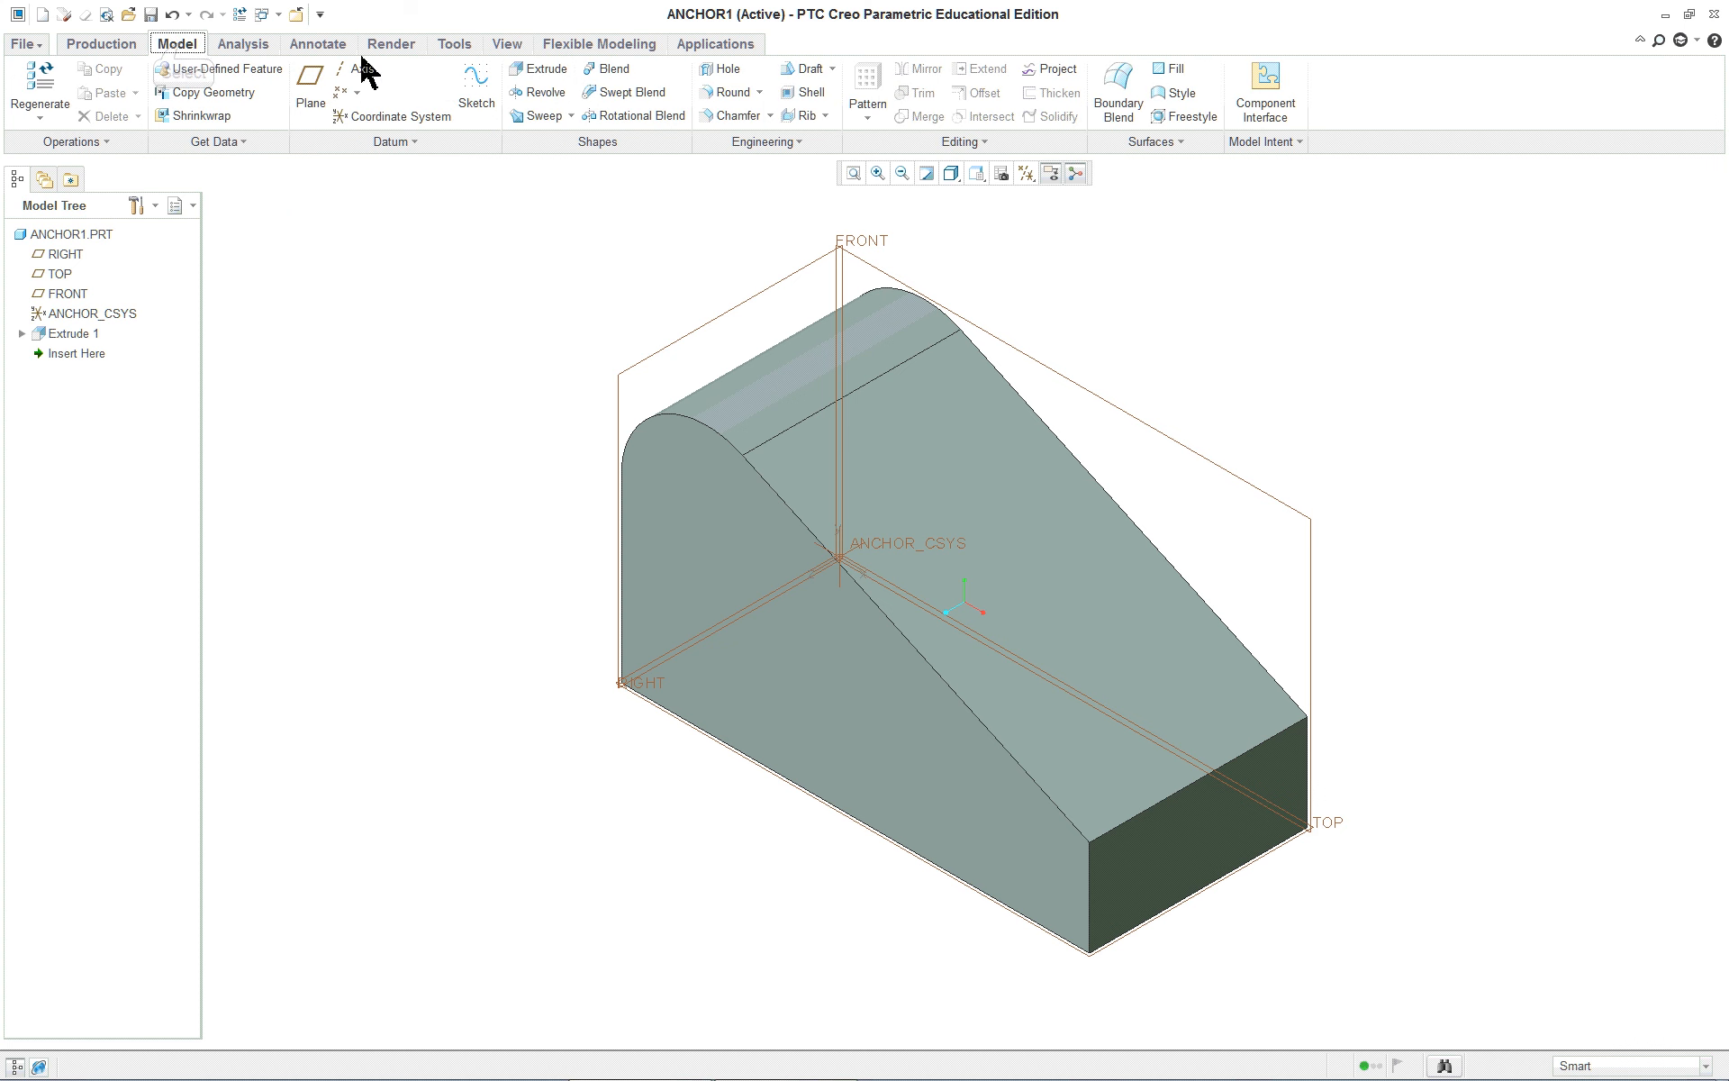
{"action": "left_click", "coordinate": [551, 78]}
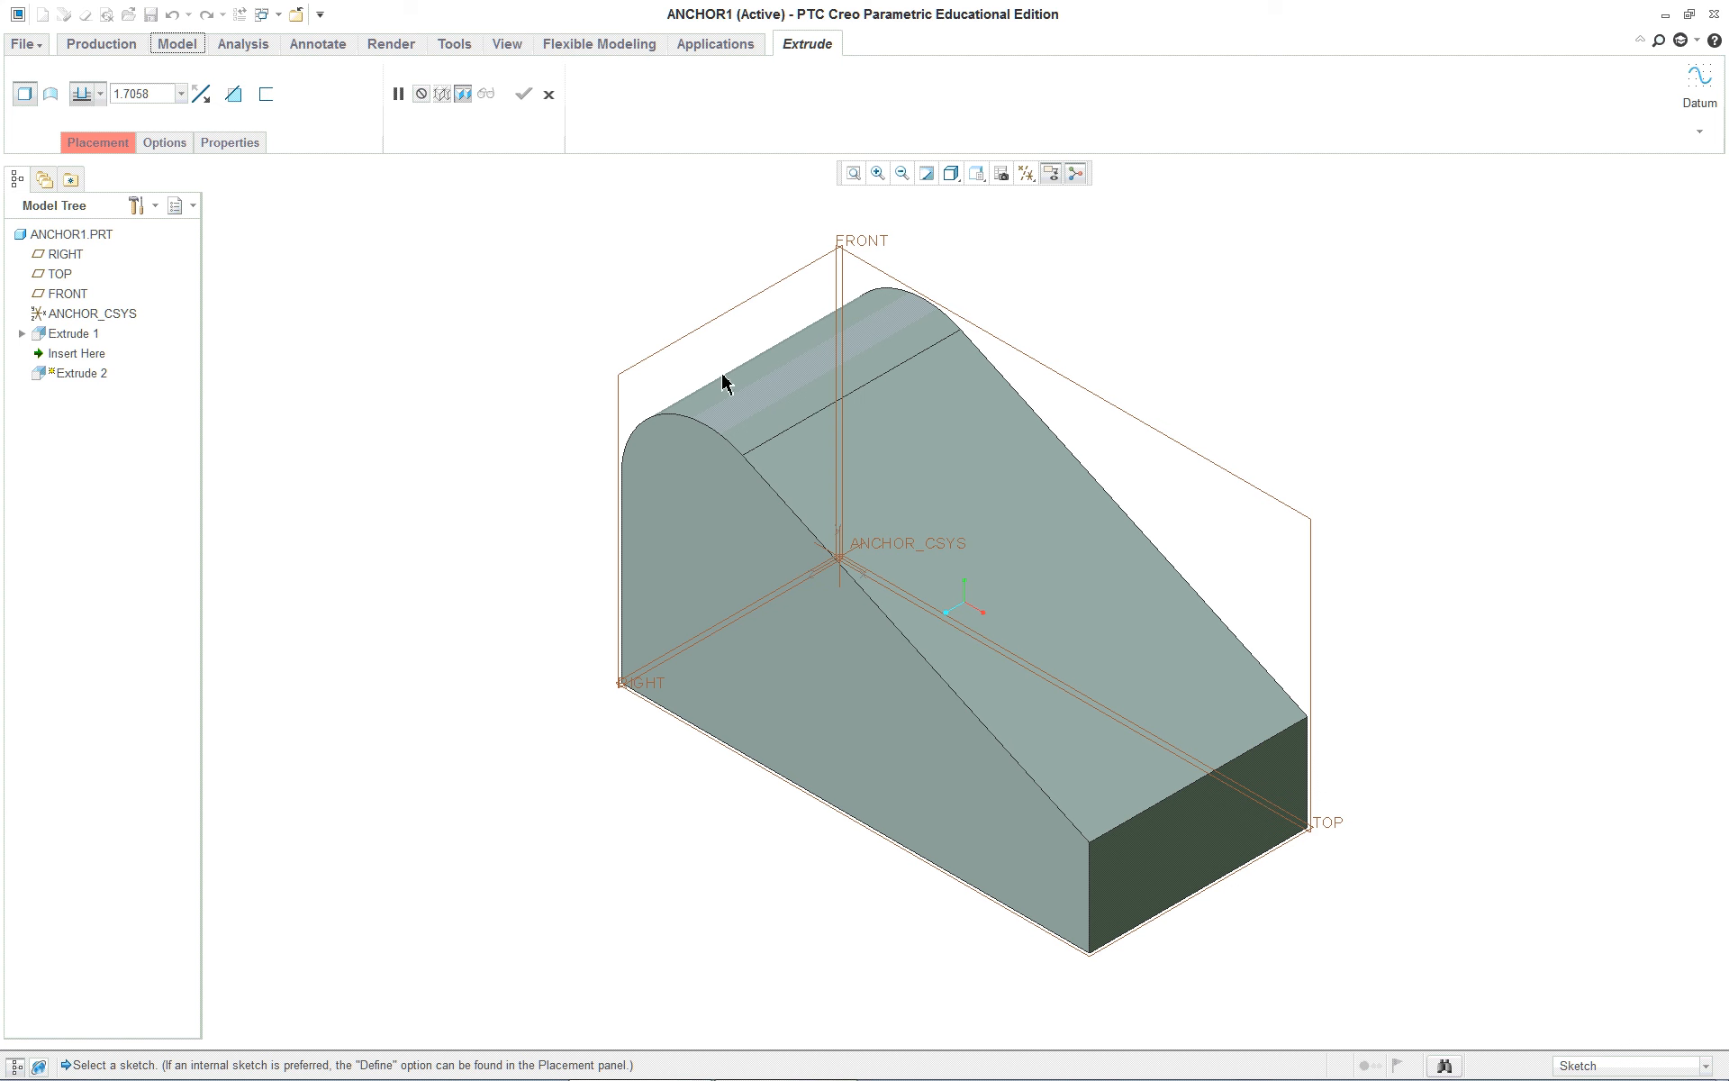
{"action": "left_click", "coordinate": [233, 94]}
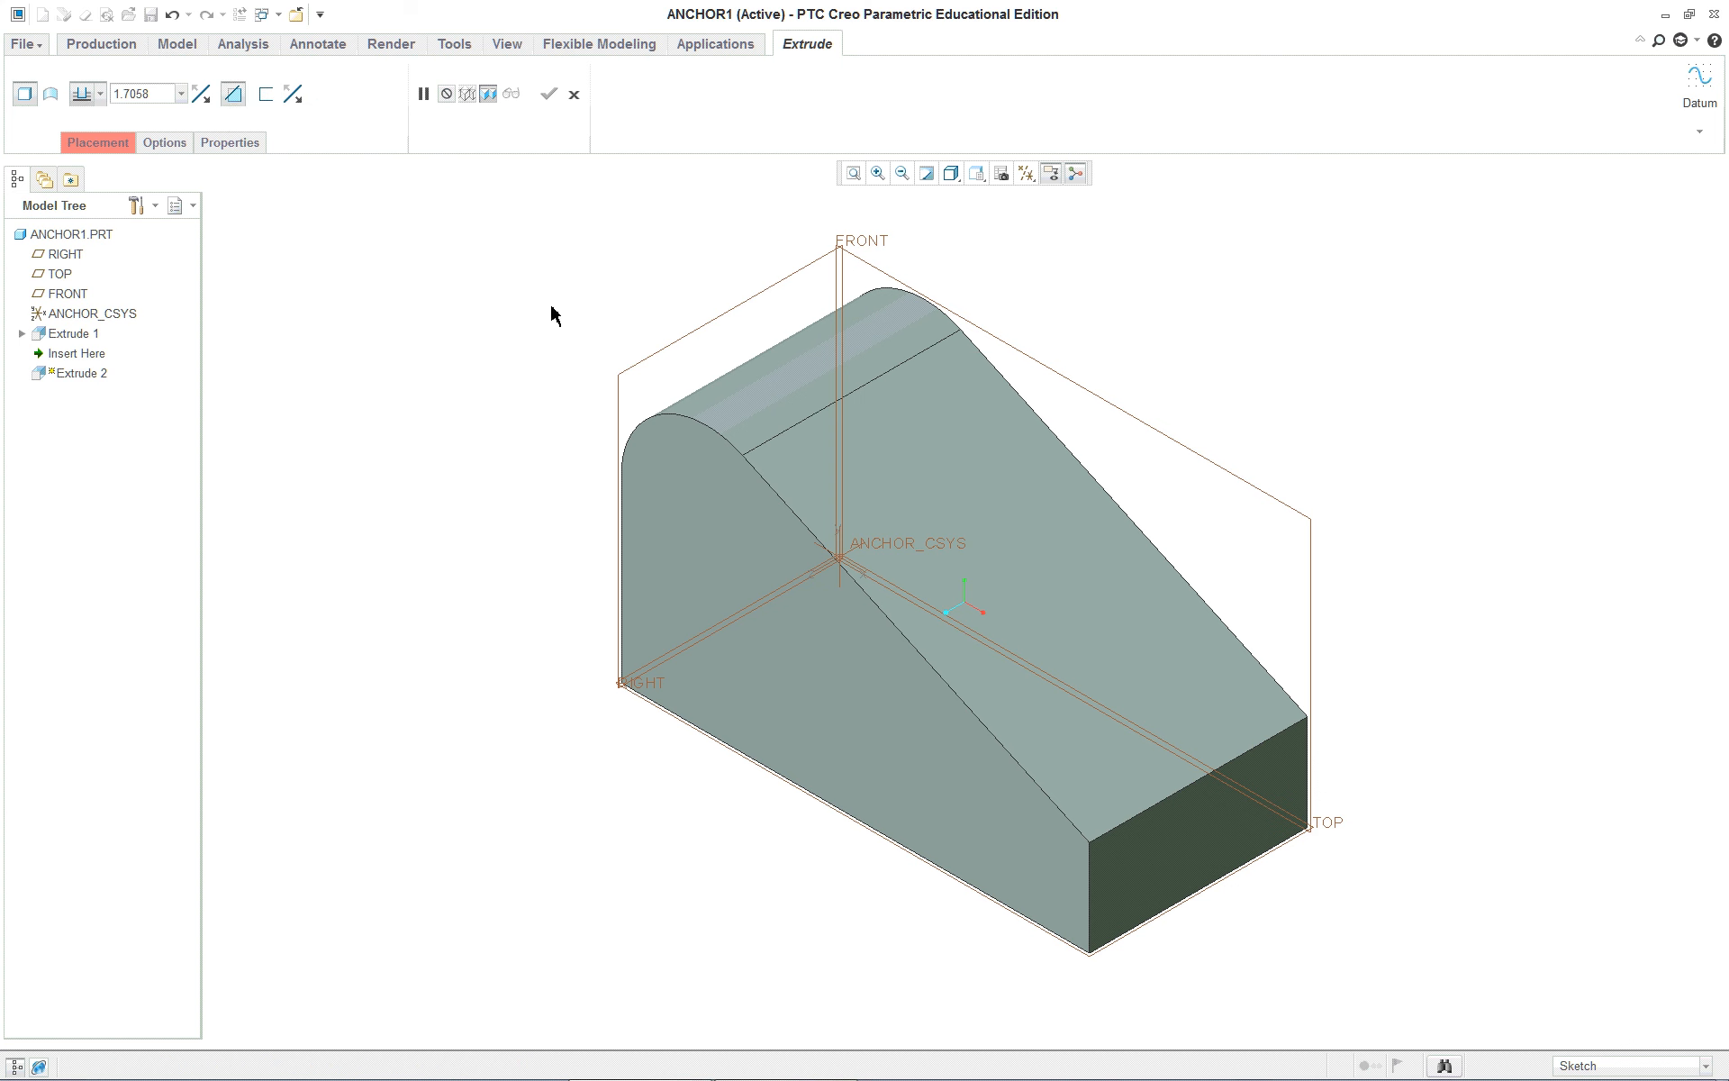
{"action": "left_click", "coordinate": [664, 348]}
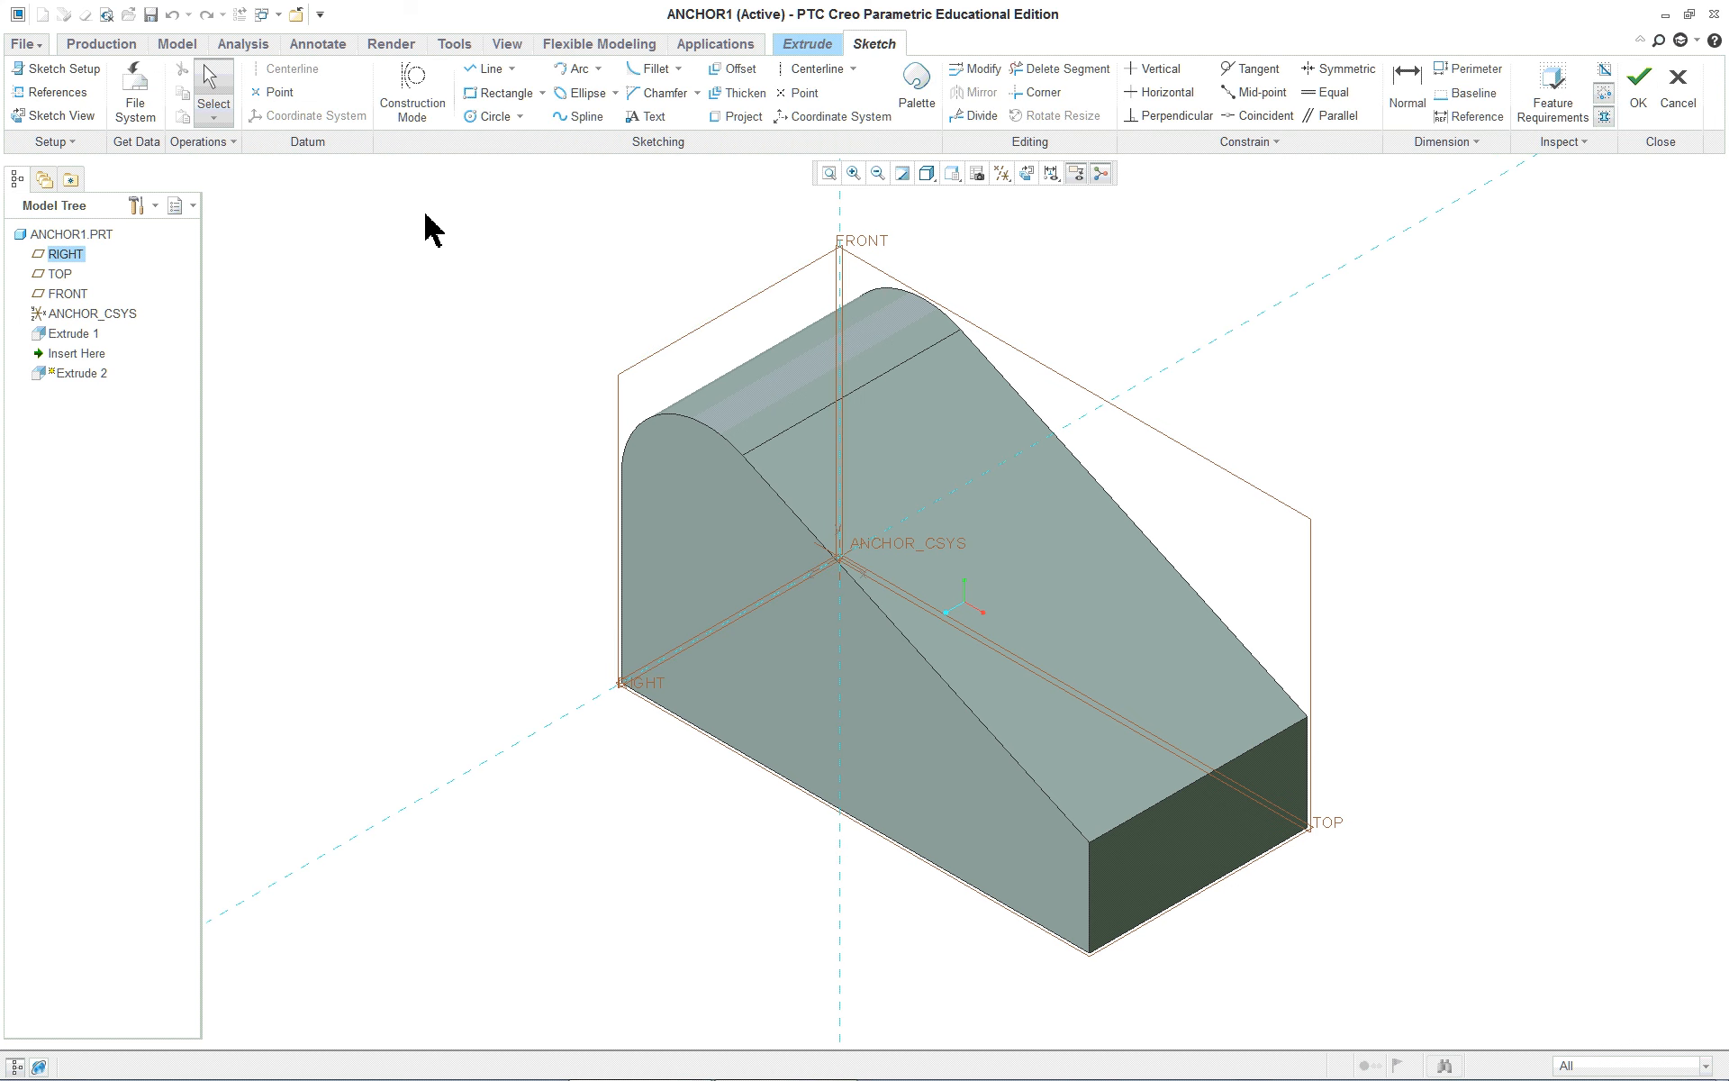
{"action": "left_click", "coordinate": [1028, 172]}
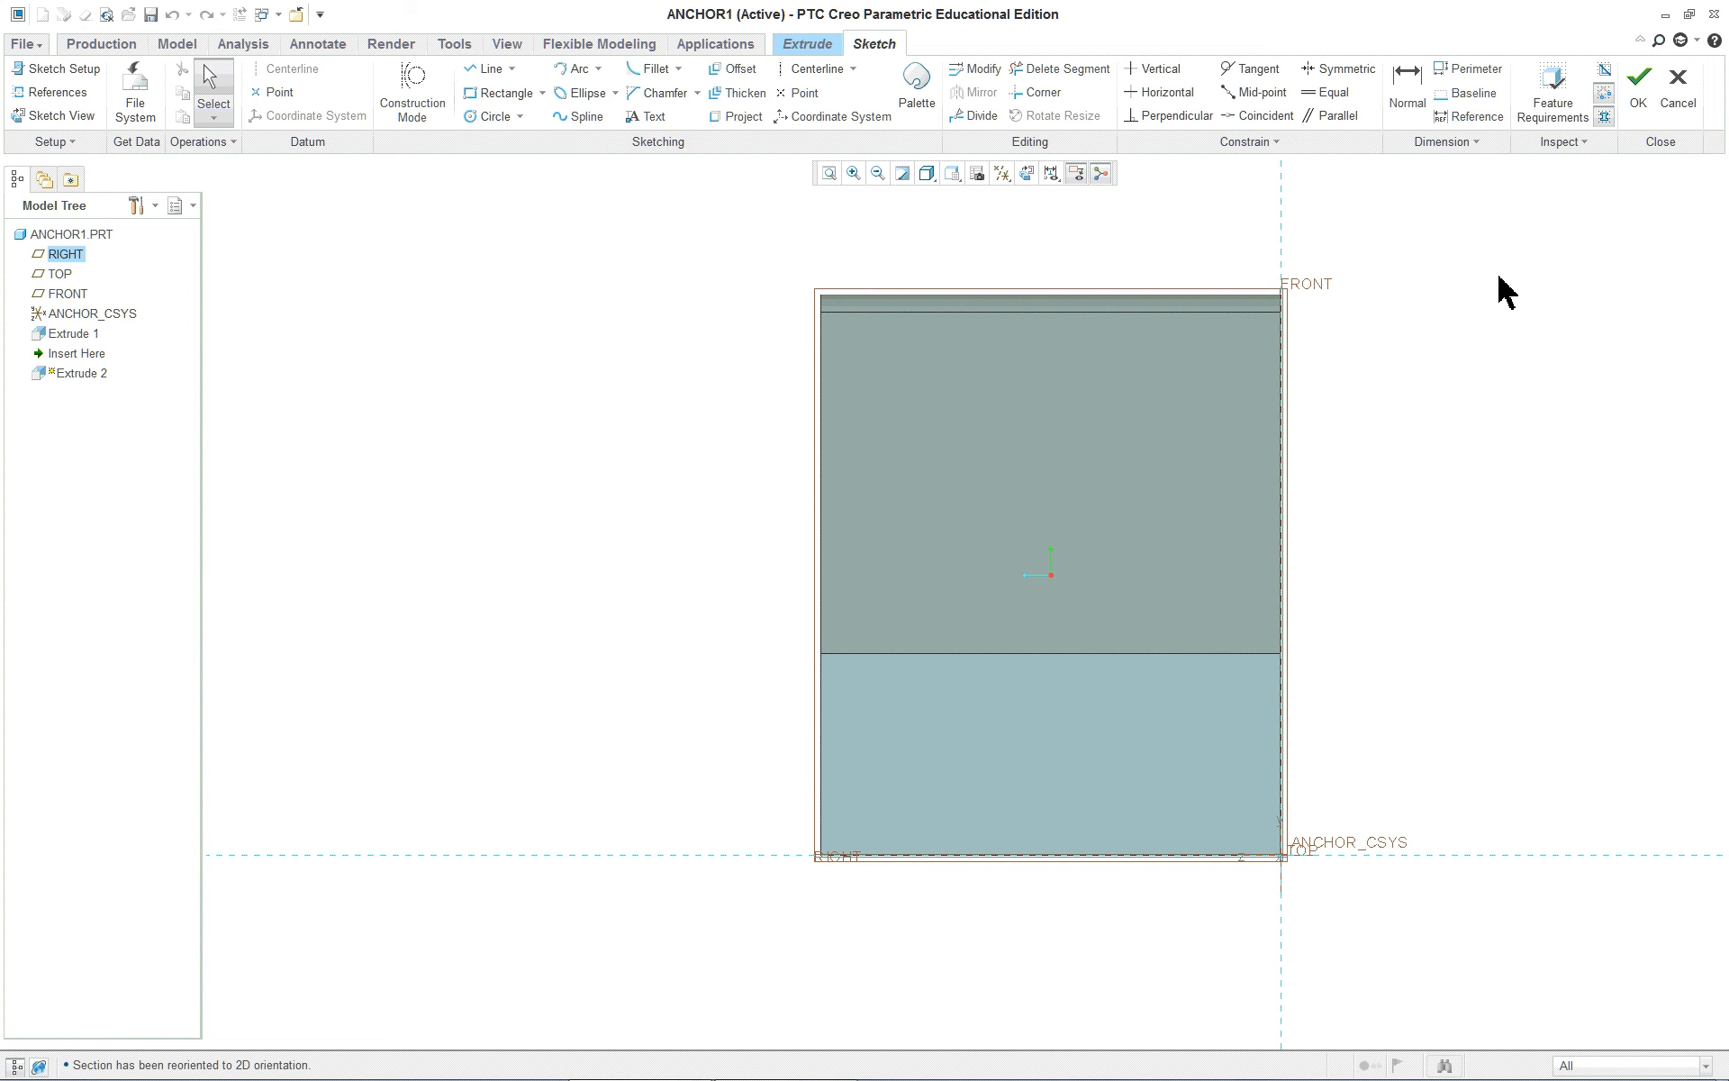
Add the first extrusion's upper silhouette surface and the side surface opposite the FRONT plane as sketch references, and solve them
{"action": "mouse_move", "coordinate": [1335, 441]}
{"action": "middle_mouse_down", "text": "shift"}
{"action": "mouse_move", "coordinate": [1165, 514]}
{"action": "mouse_move", "coordinate": [1143, 493]}
{"action": "middle_mouse_up", "text": "shift"}
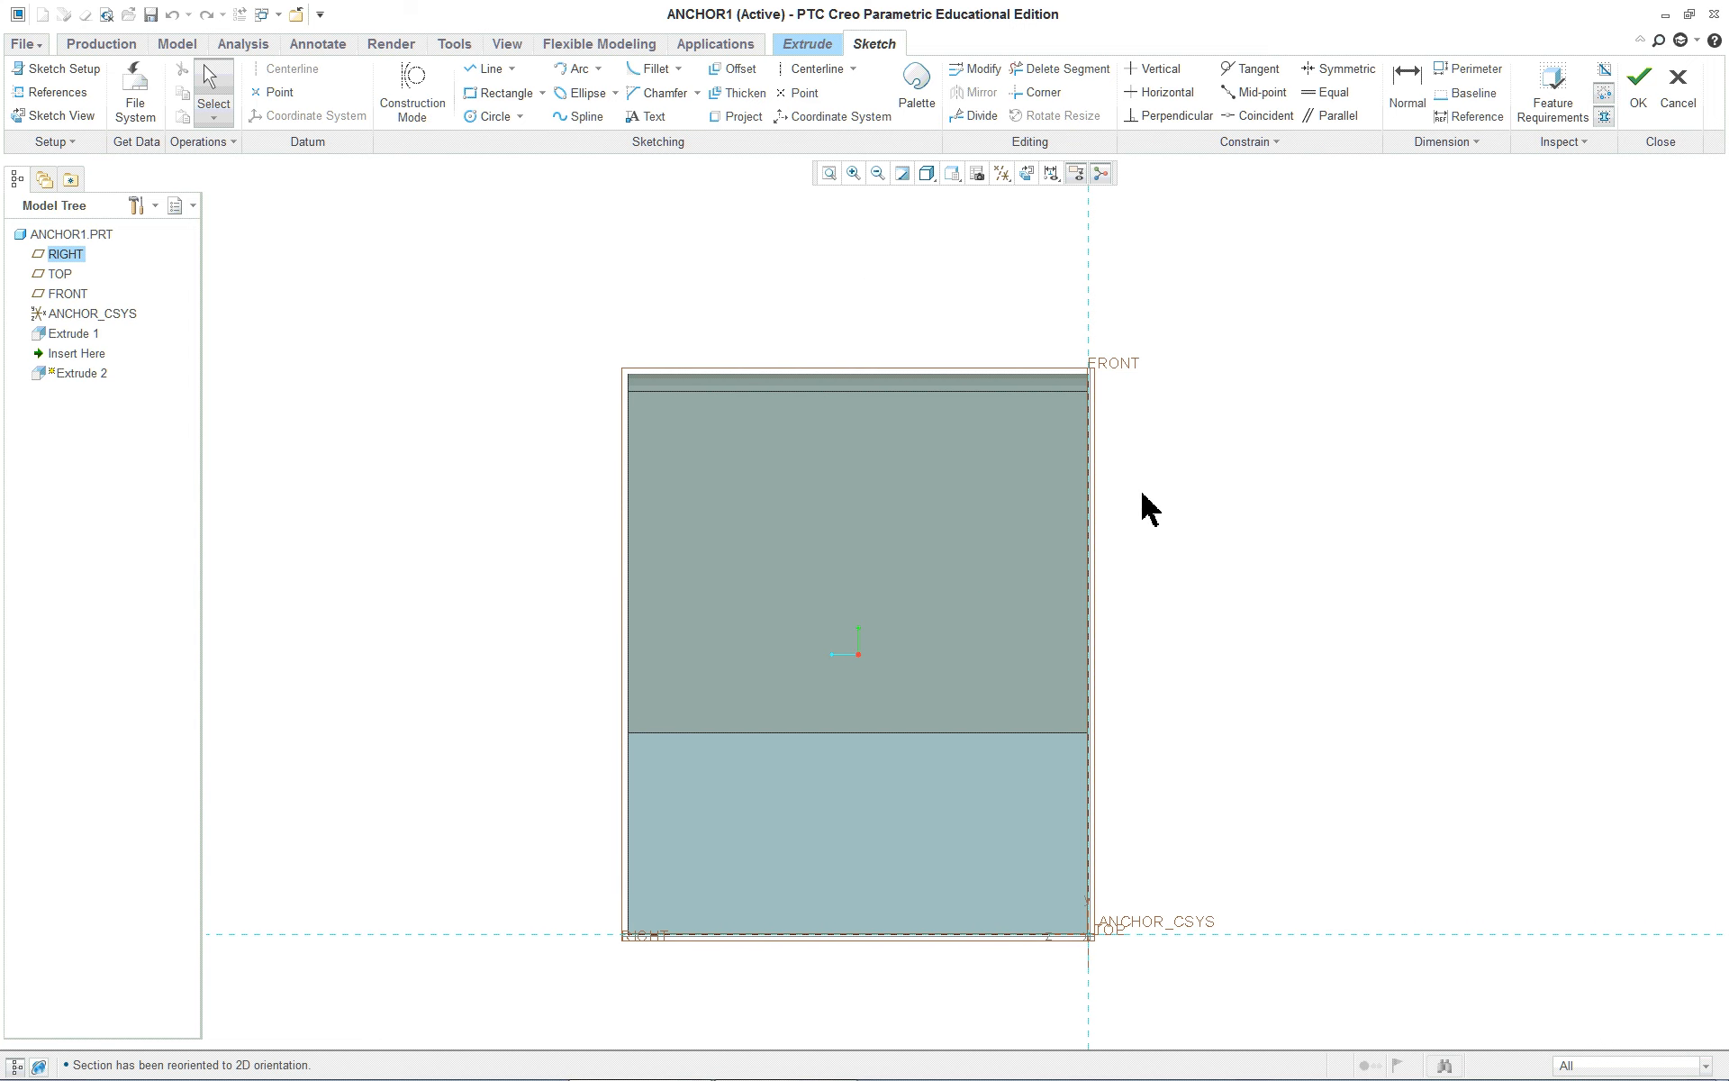
{"action": "key", "text": "alt+Tab"}
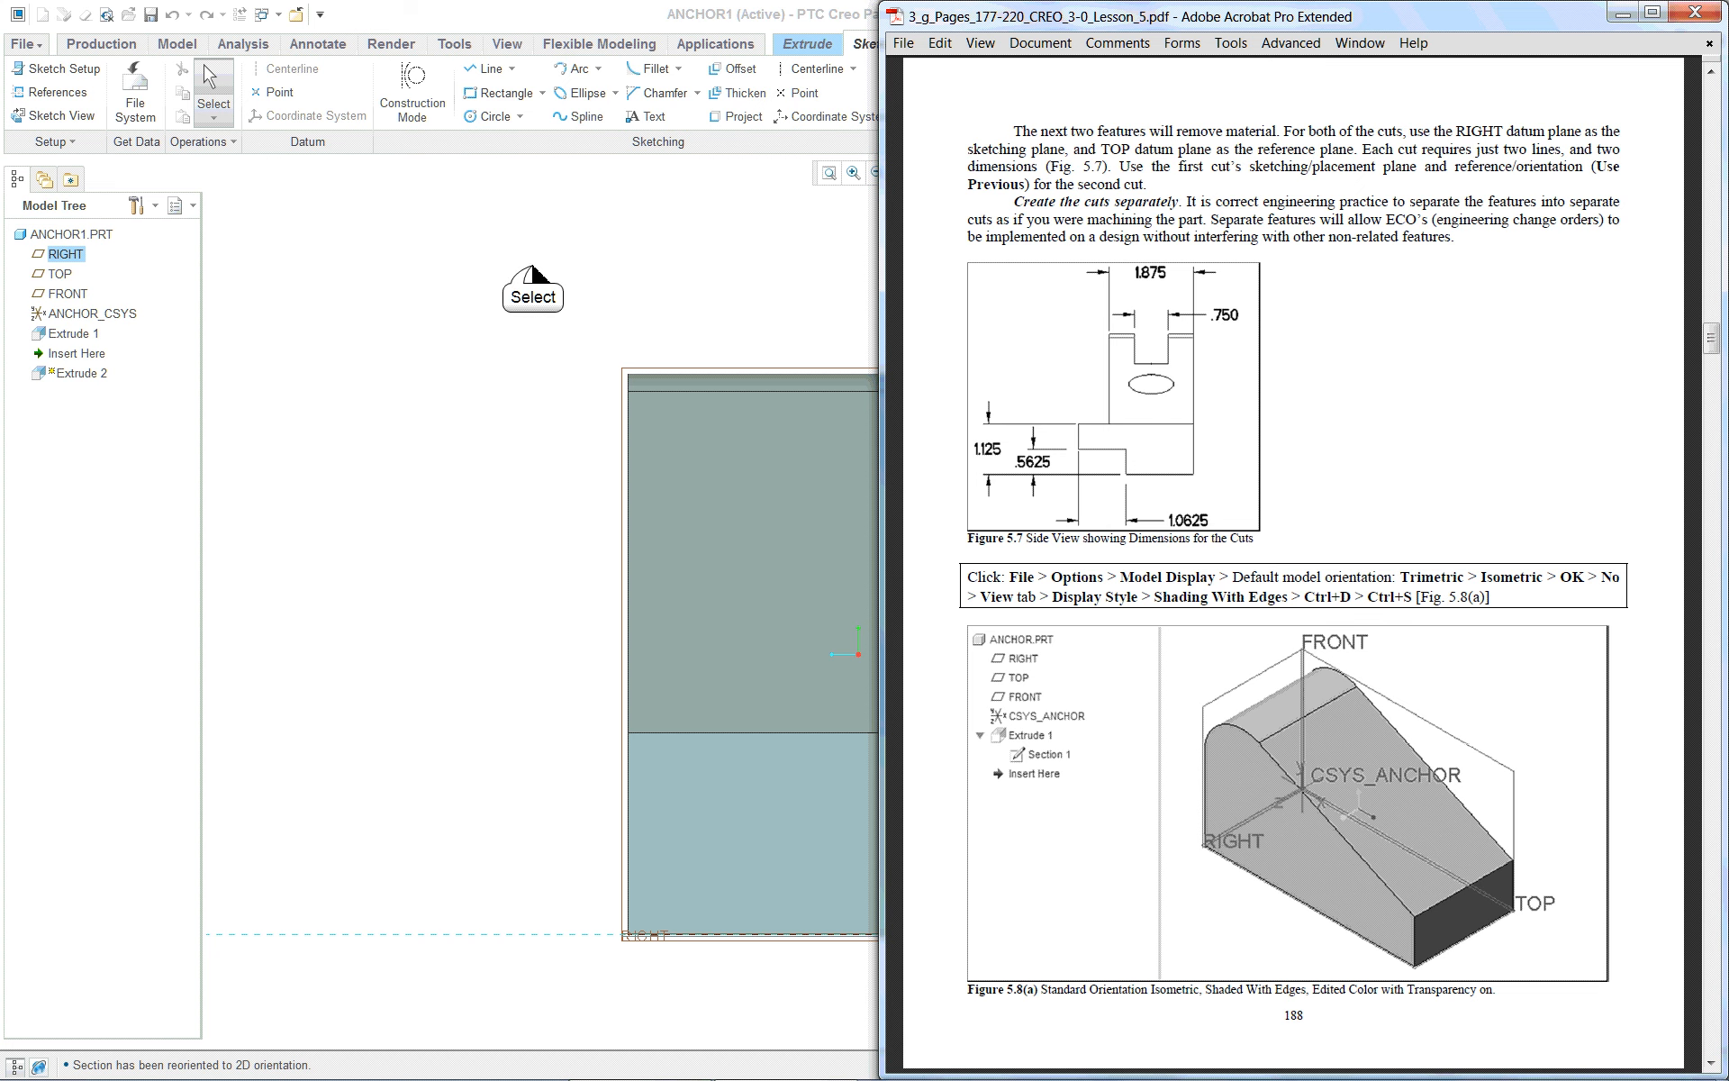
{"action": "key", "text": "alt+Tab"}
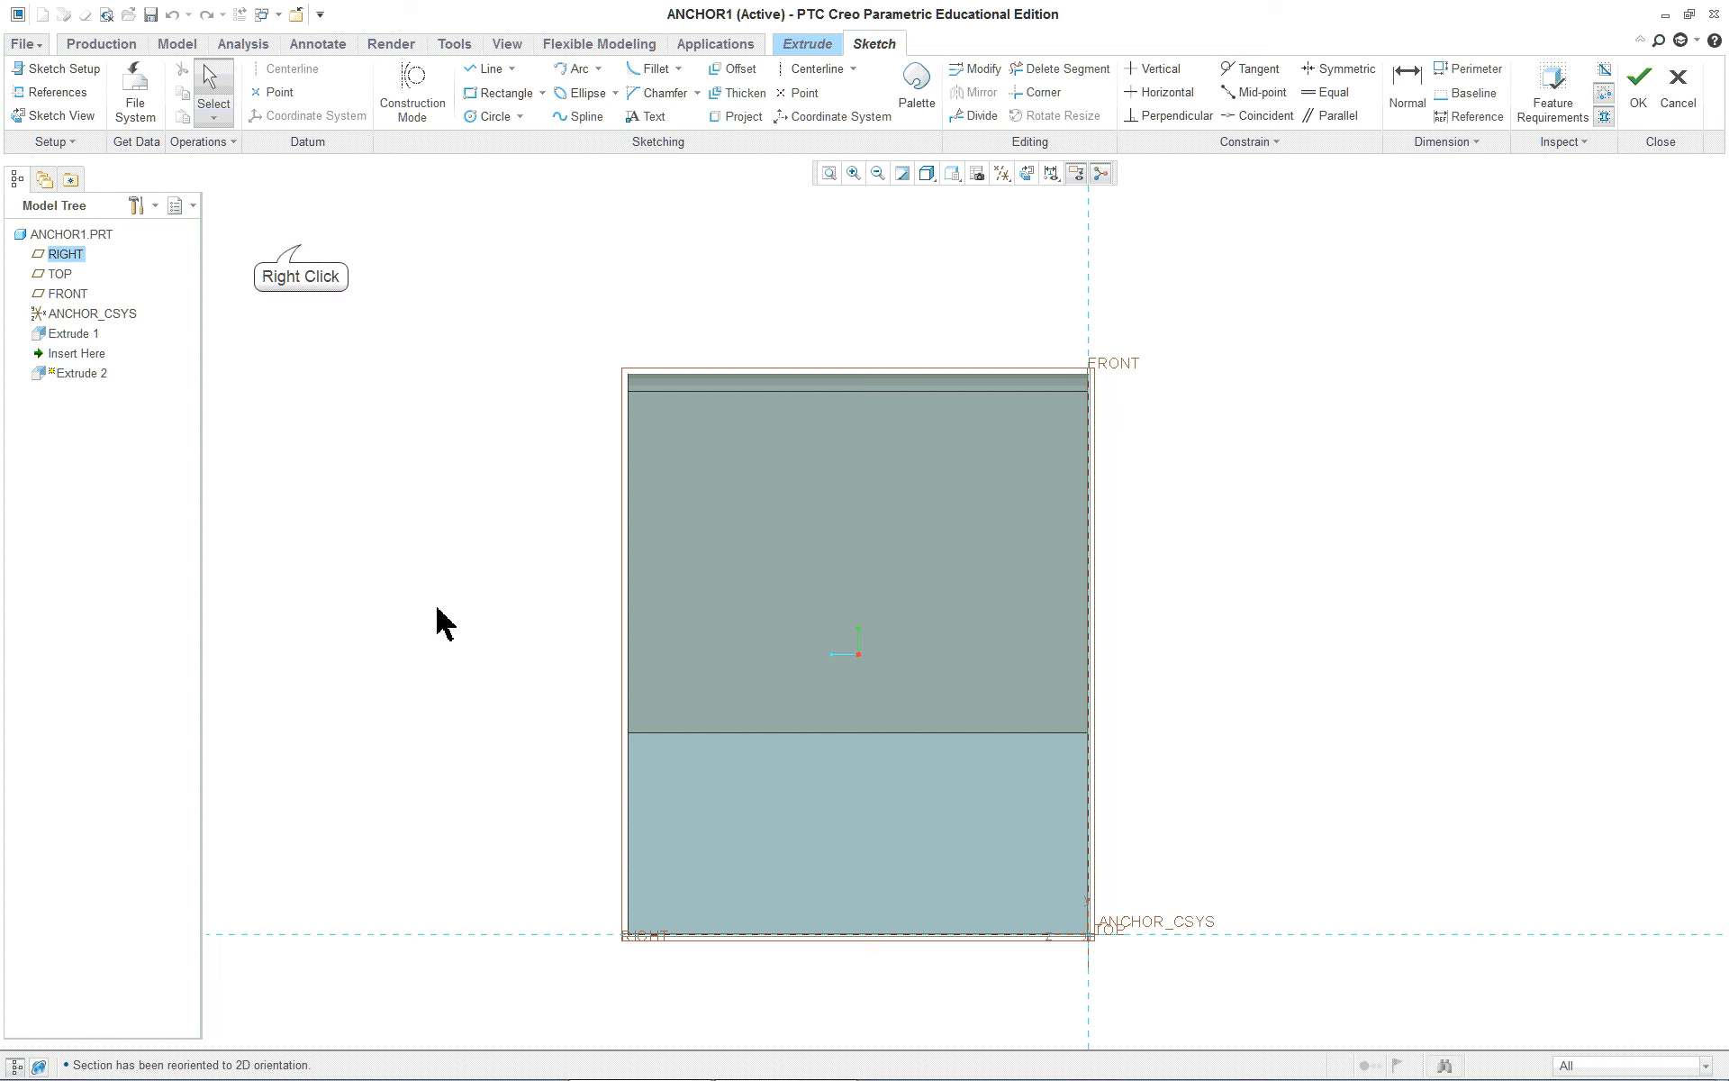
{"action": "right_click", "coordinate": [291, 255]}
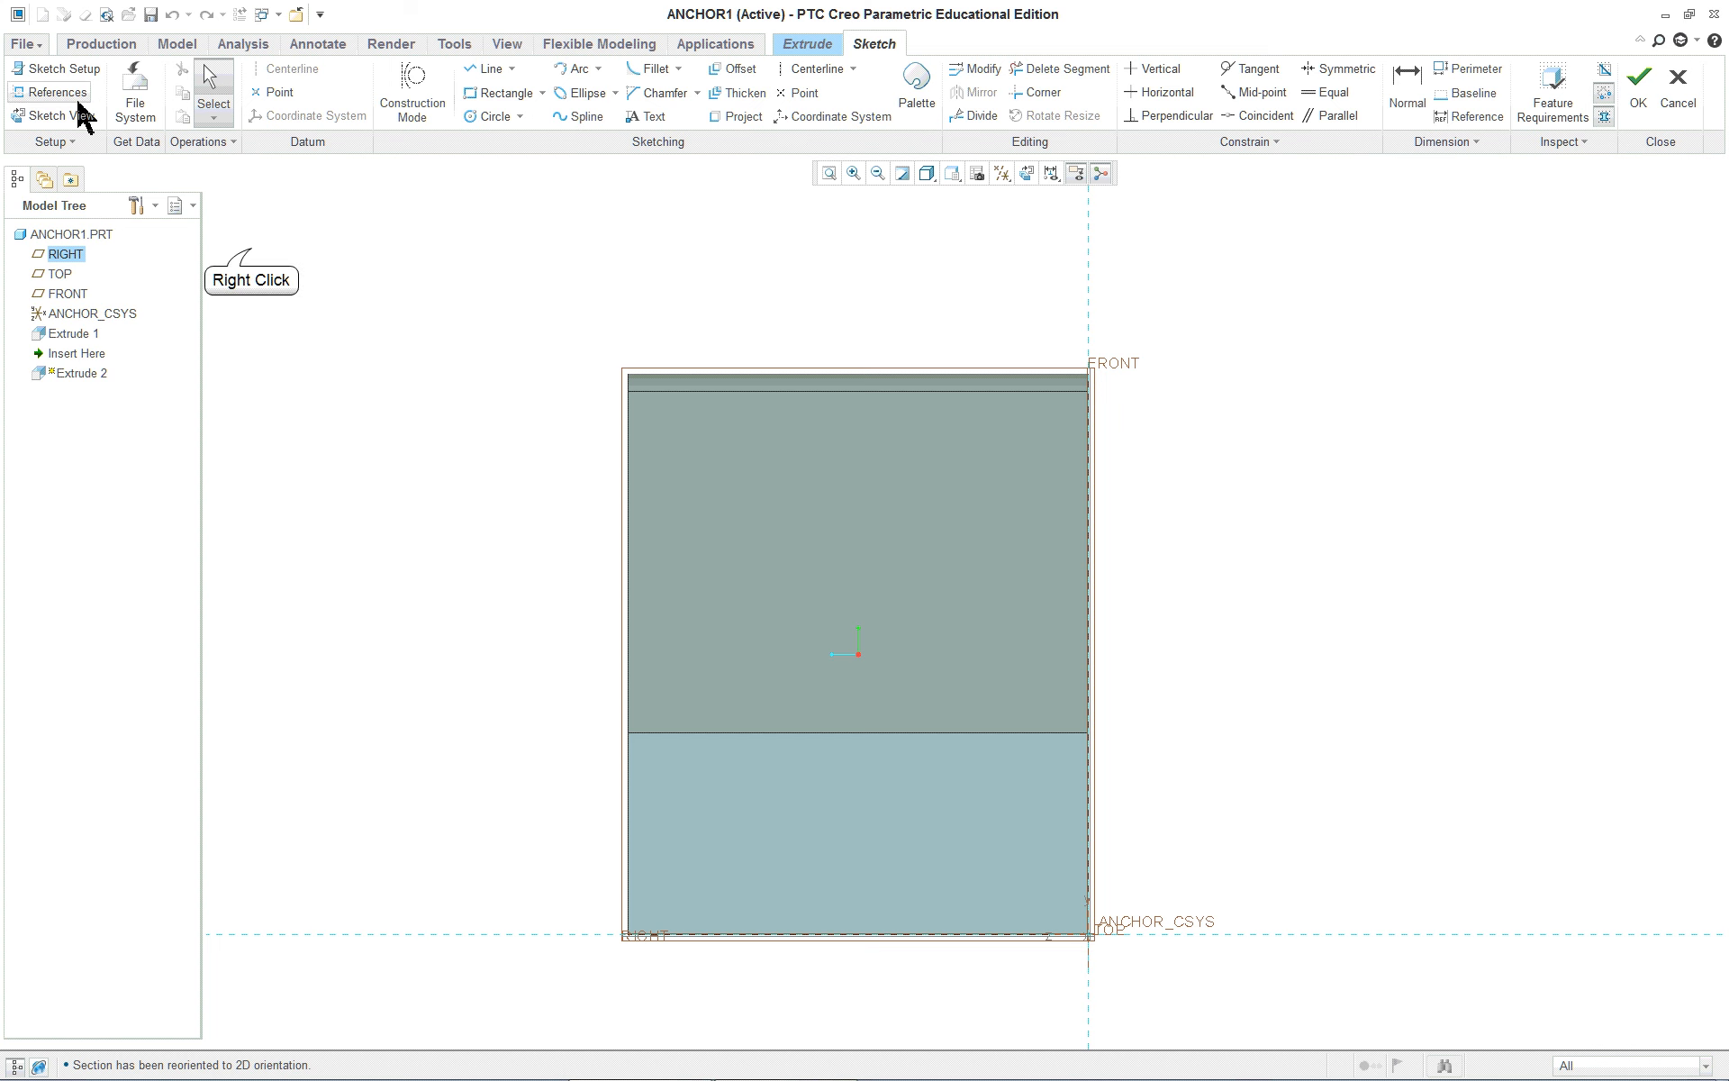
{"action": "right_click", "coordinate": [252, 252]}
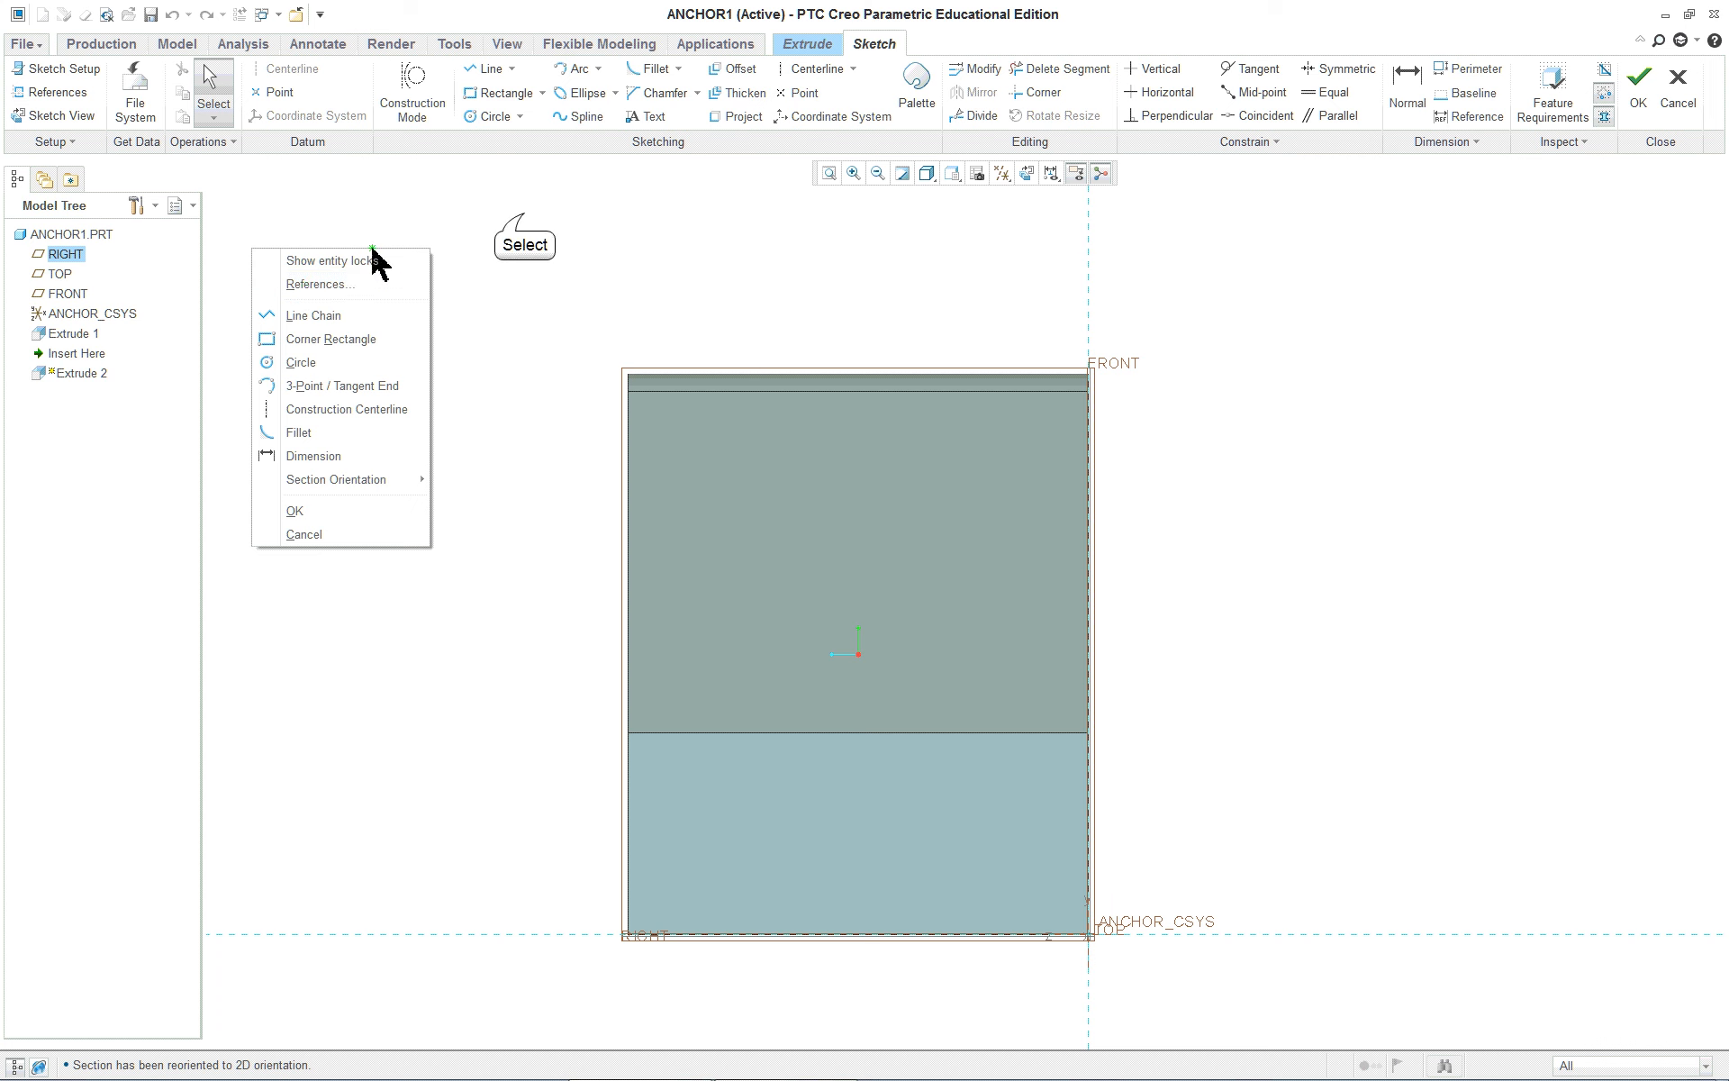
{"action": "left_click", "coordinate": [77, 91]}
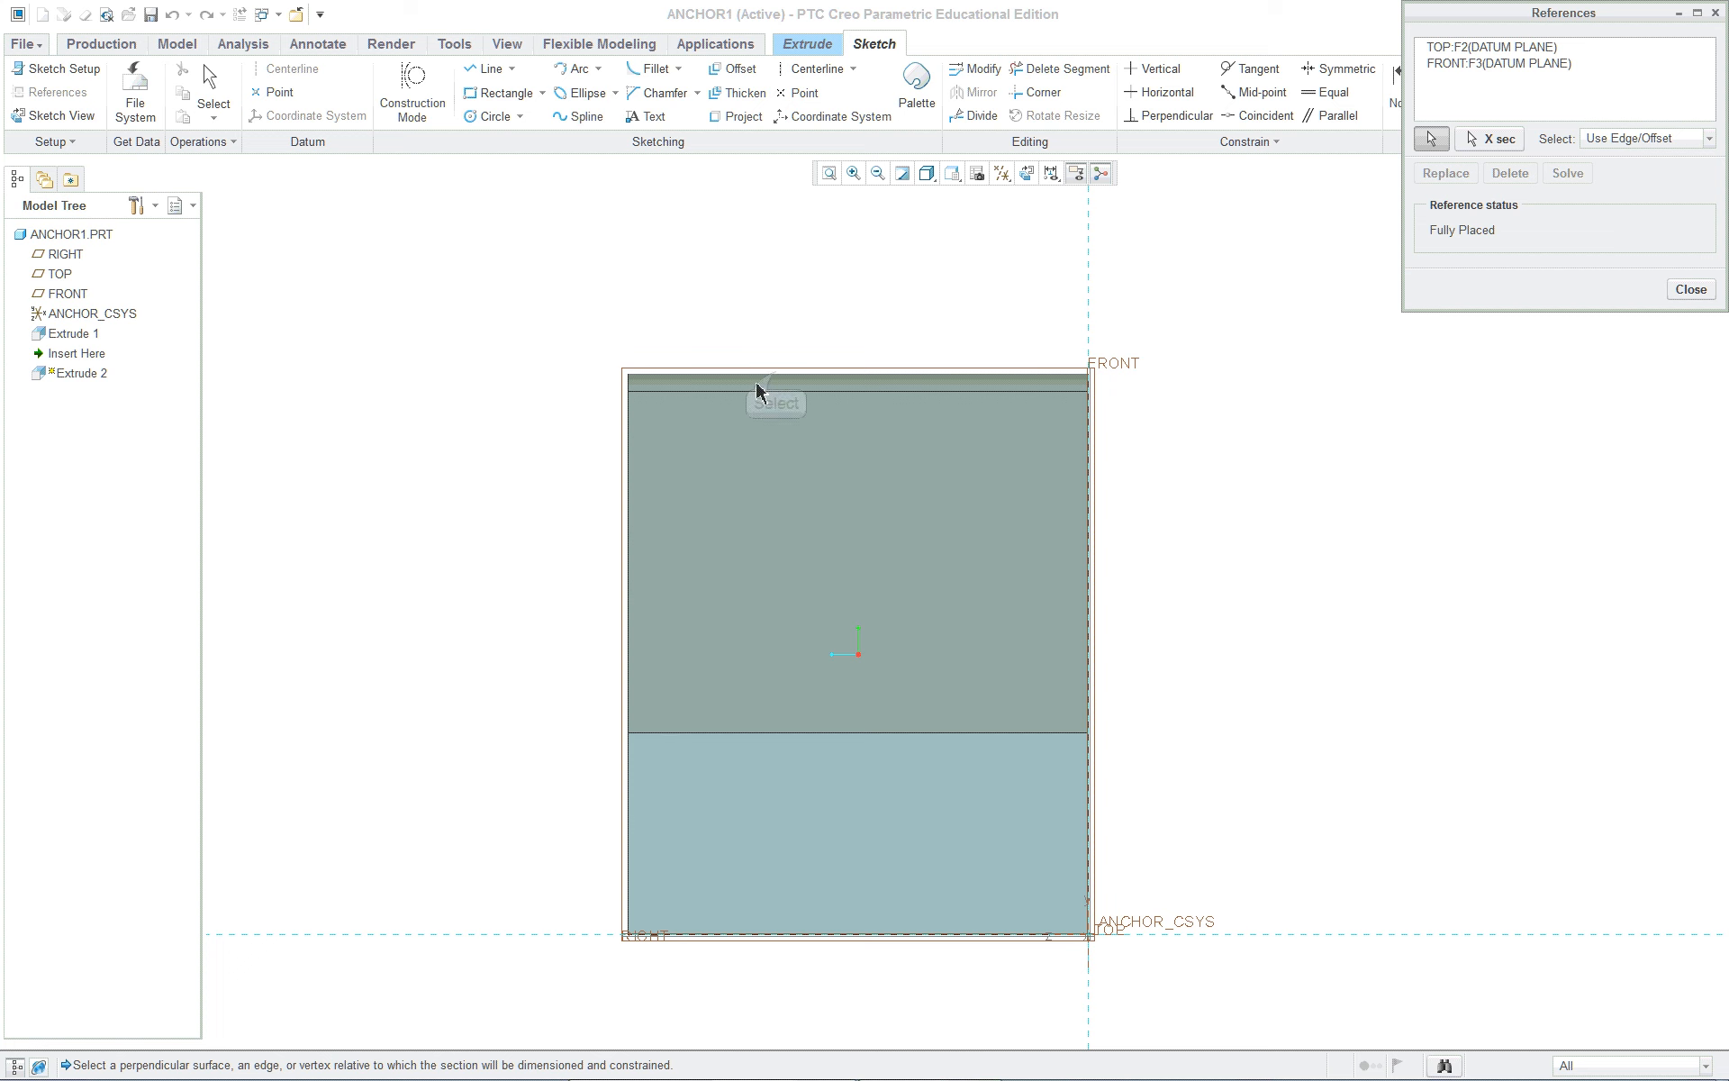
{"action": "left_click", "coordinate": [786, 382]}
{"action": "left_click", "coordinate": [627, 511]}
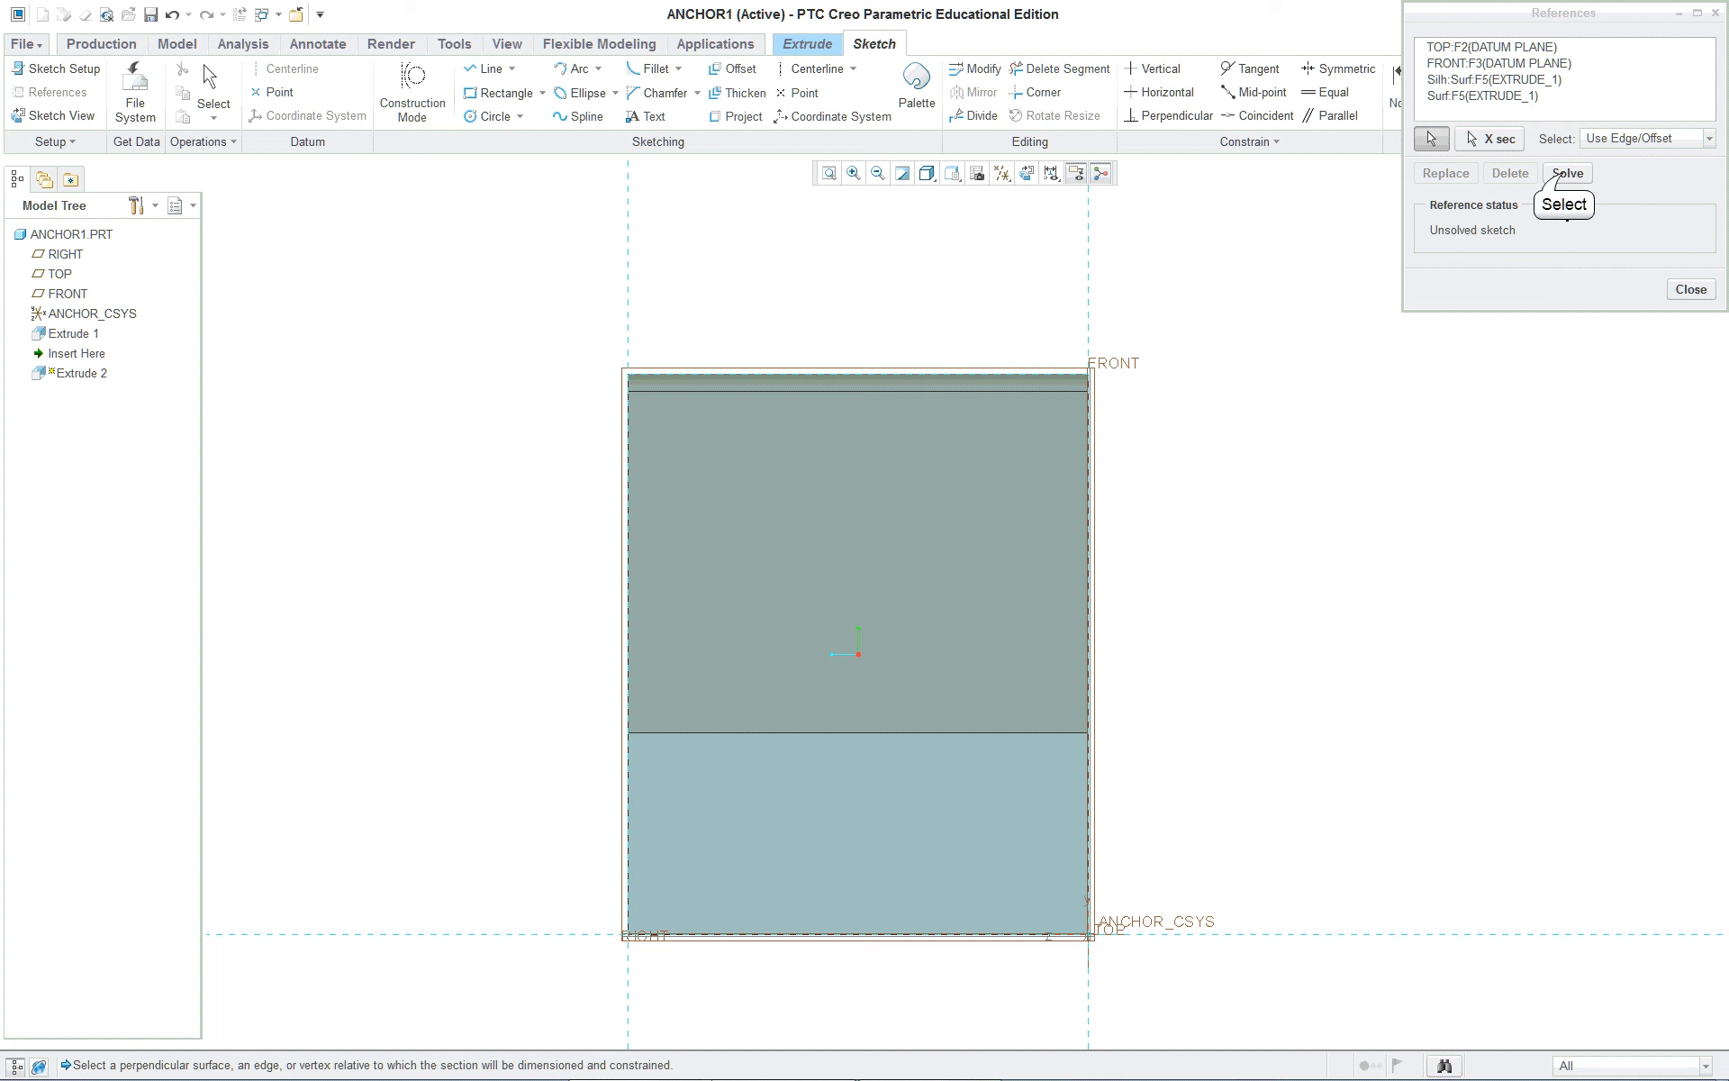
{"action": "left_click", "coordinate": [1567, 173]}
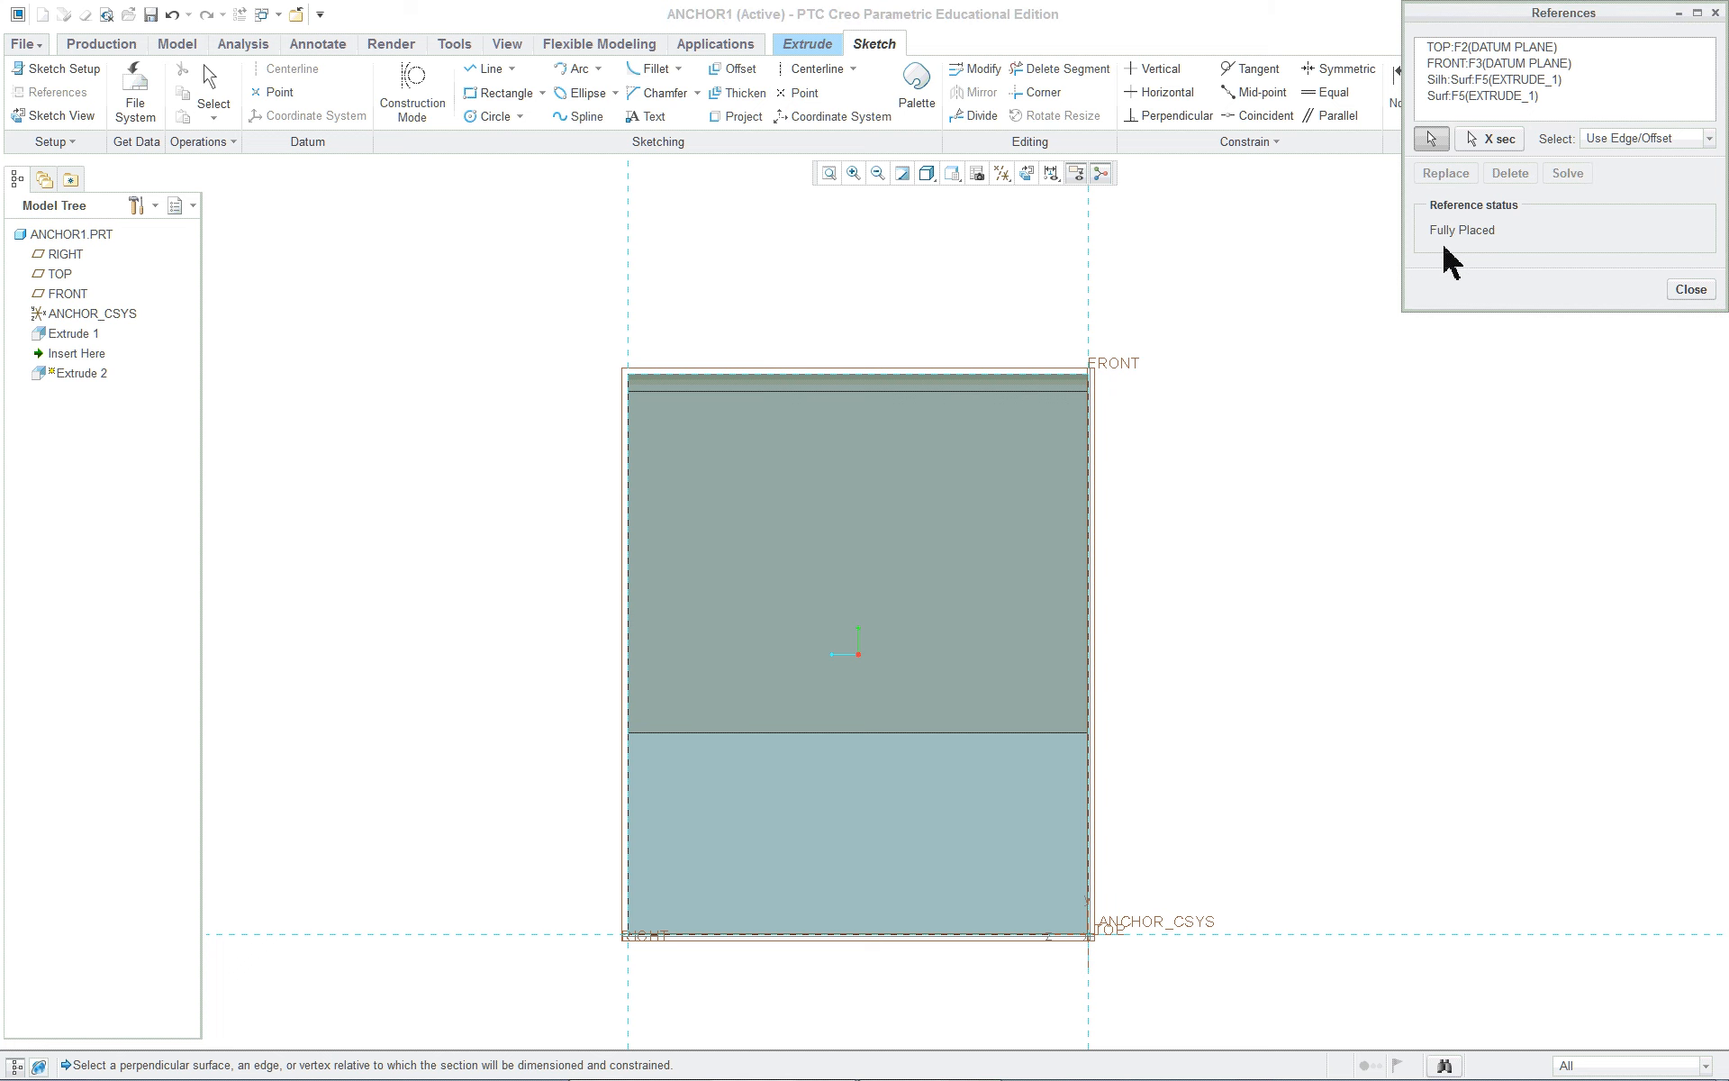
{"action": "left_click", "coordinate": [1685, 292]}
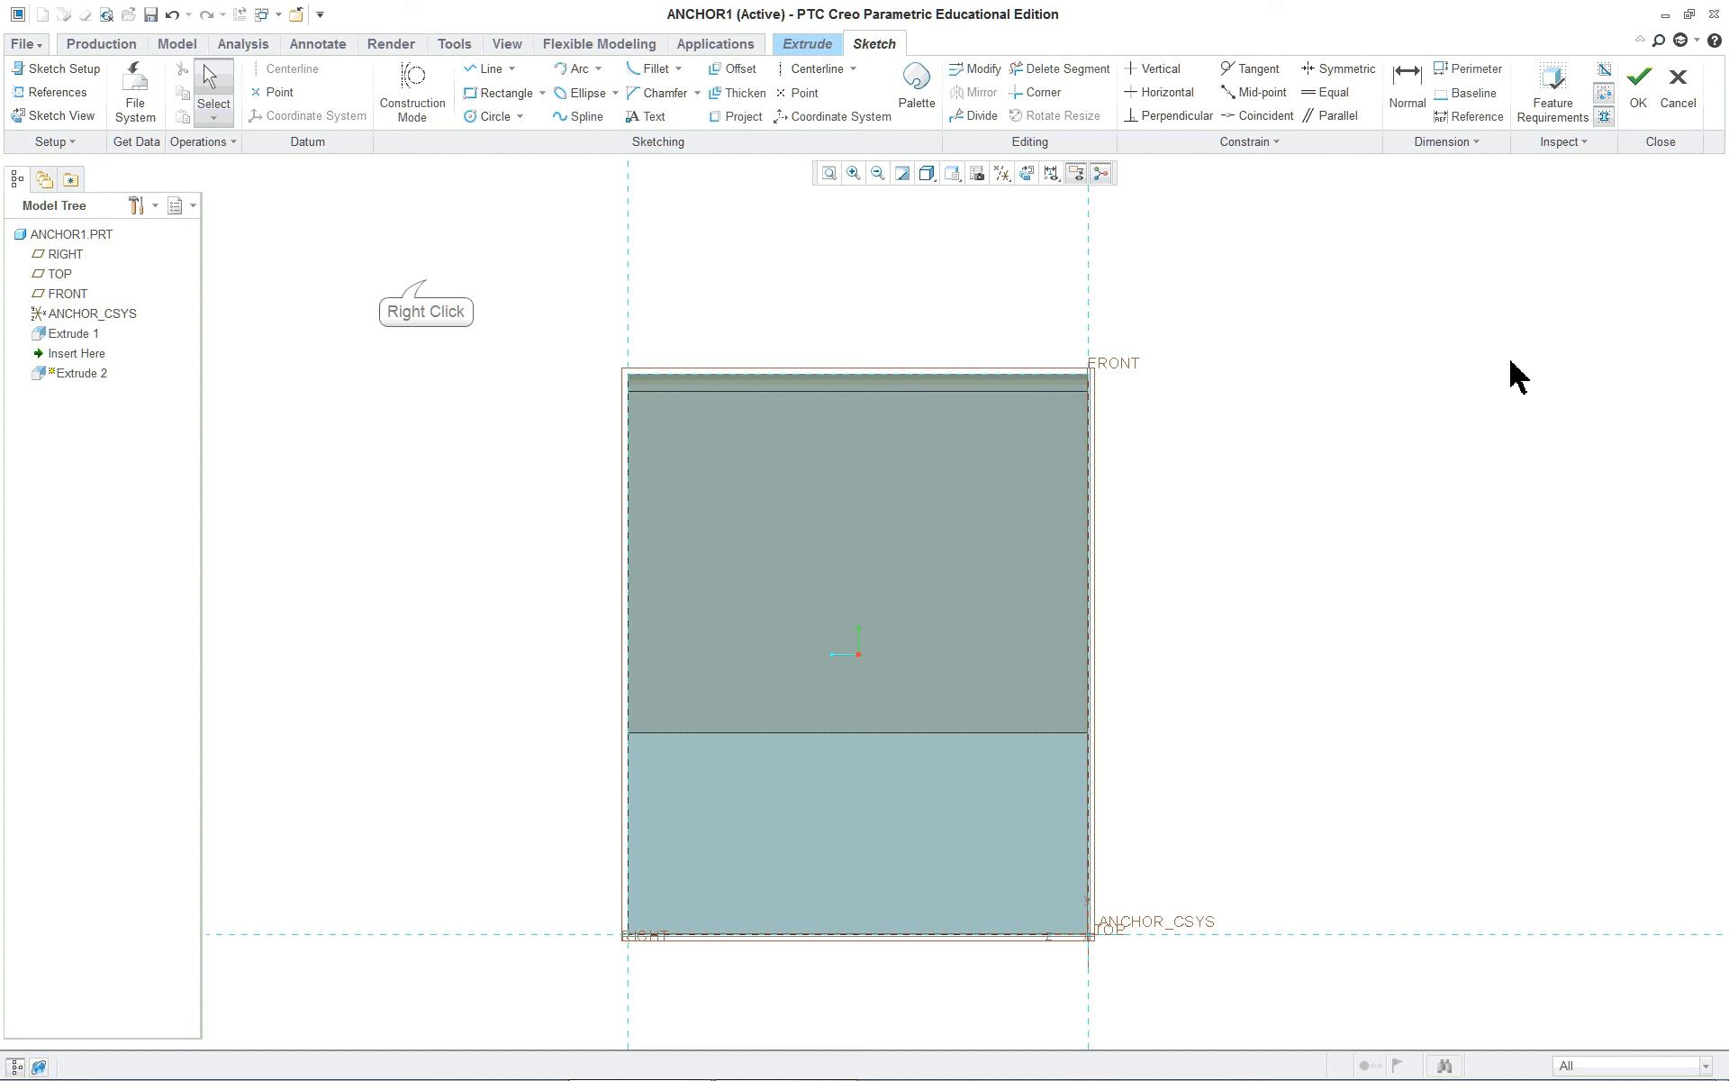
Sketch a line chain about 1.66 down from the upper reference, turning about 0.74 horizontally to the side reference opposite FRONT
{"action": "right_click", "coordinate": [426, 282]}
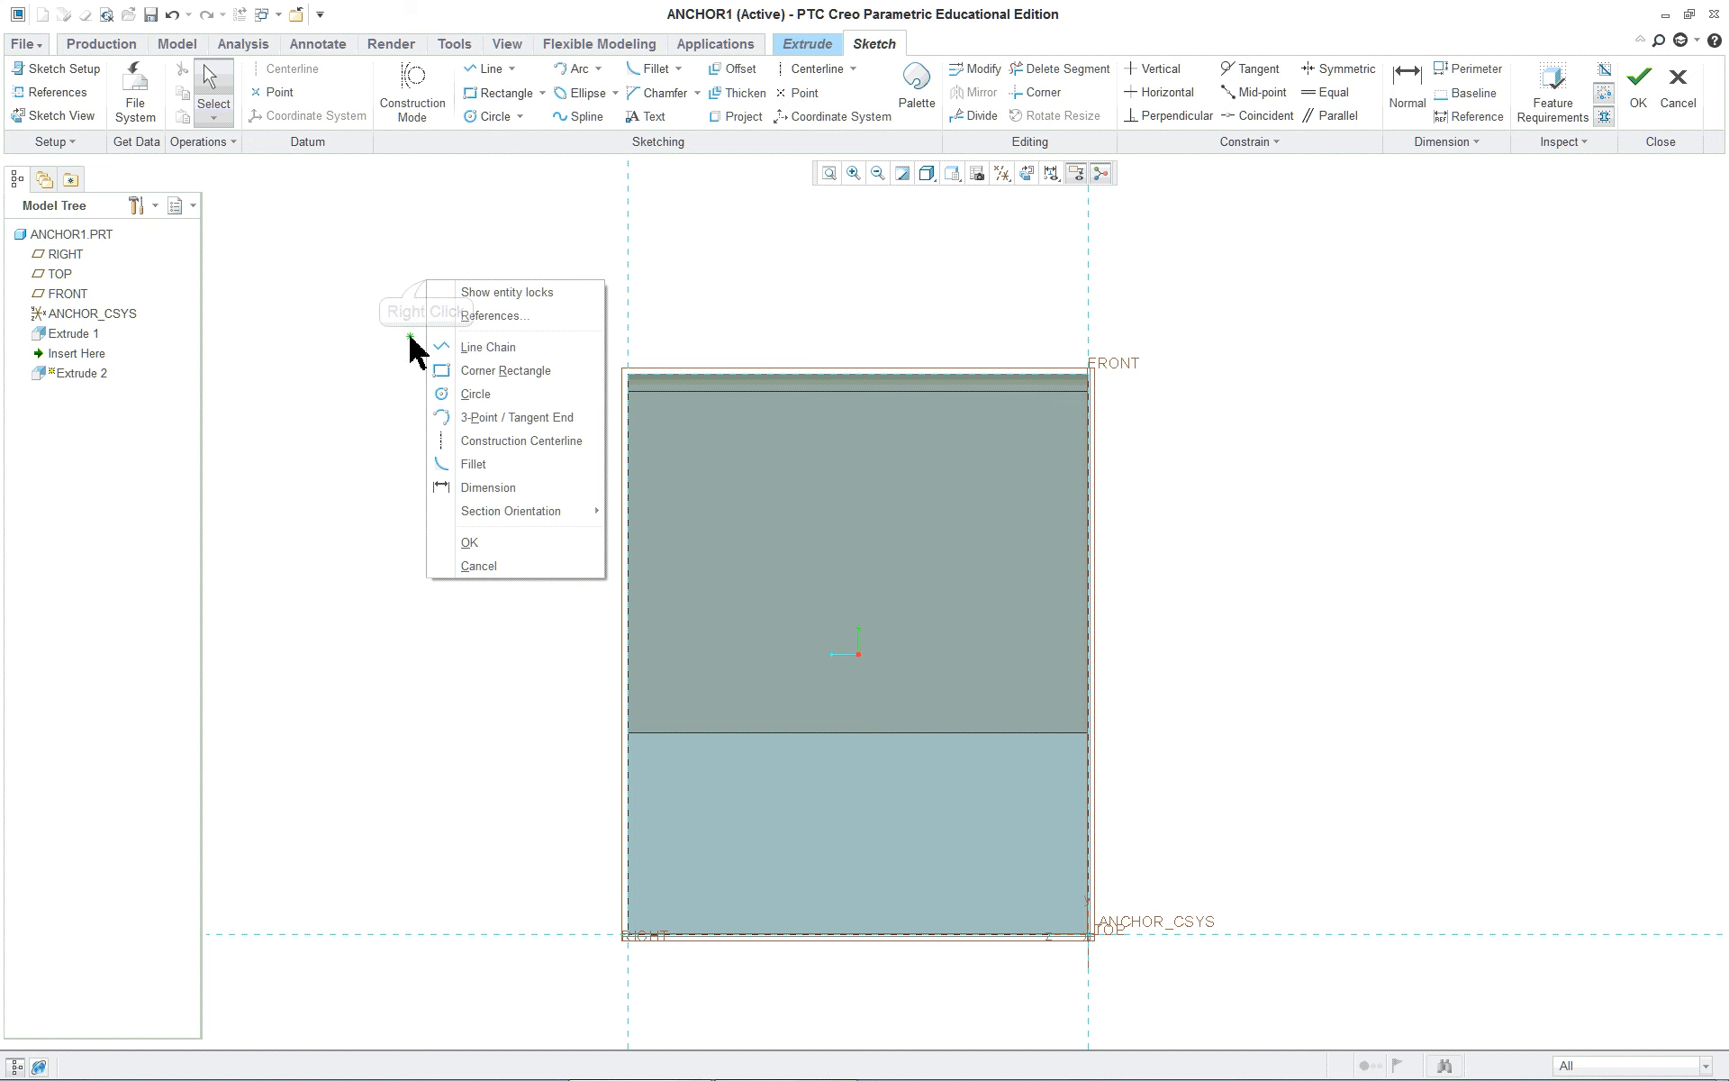
{"action": "left_click", "coordinate": [510, 348]}
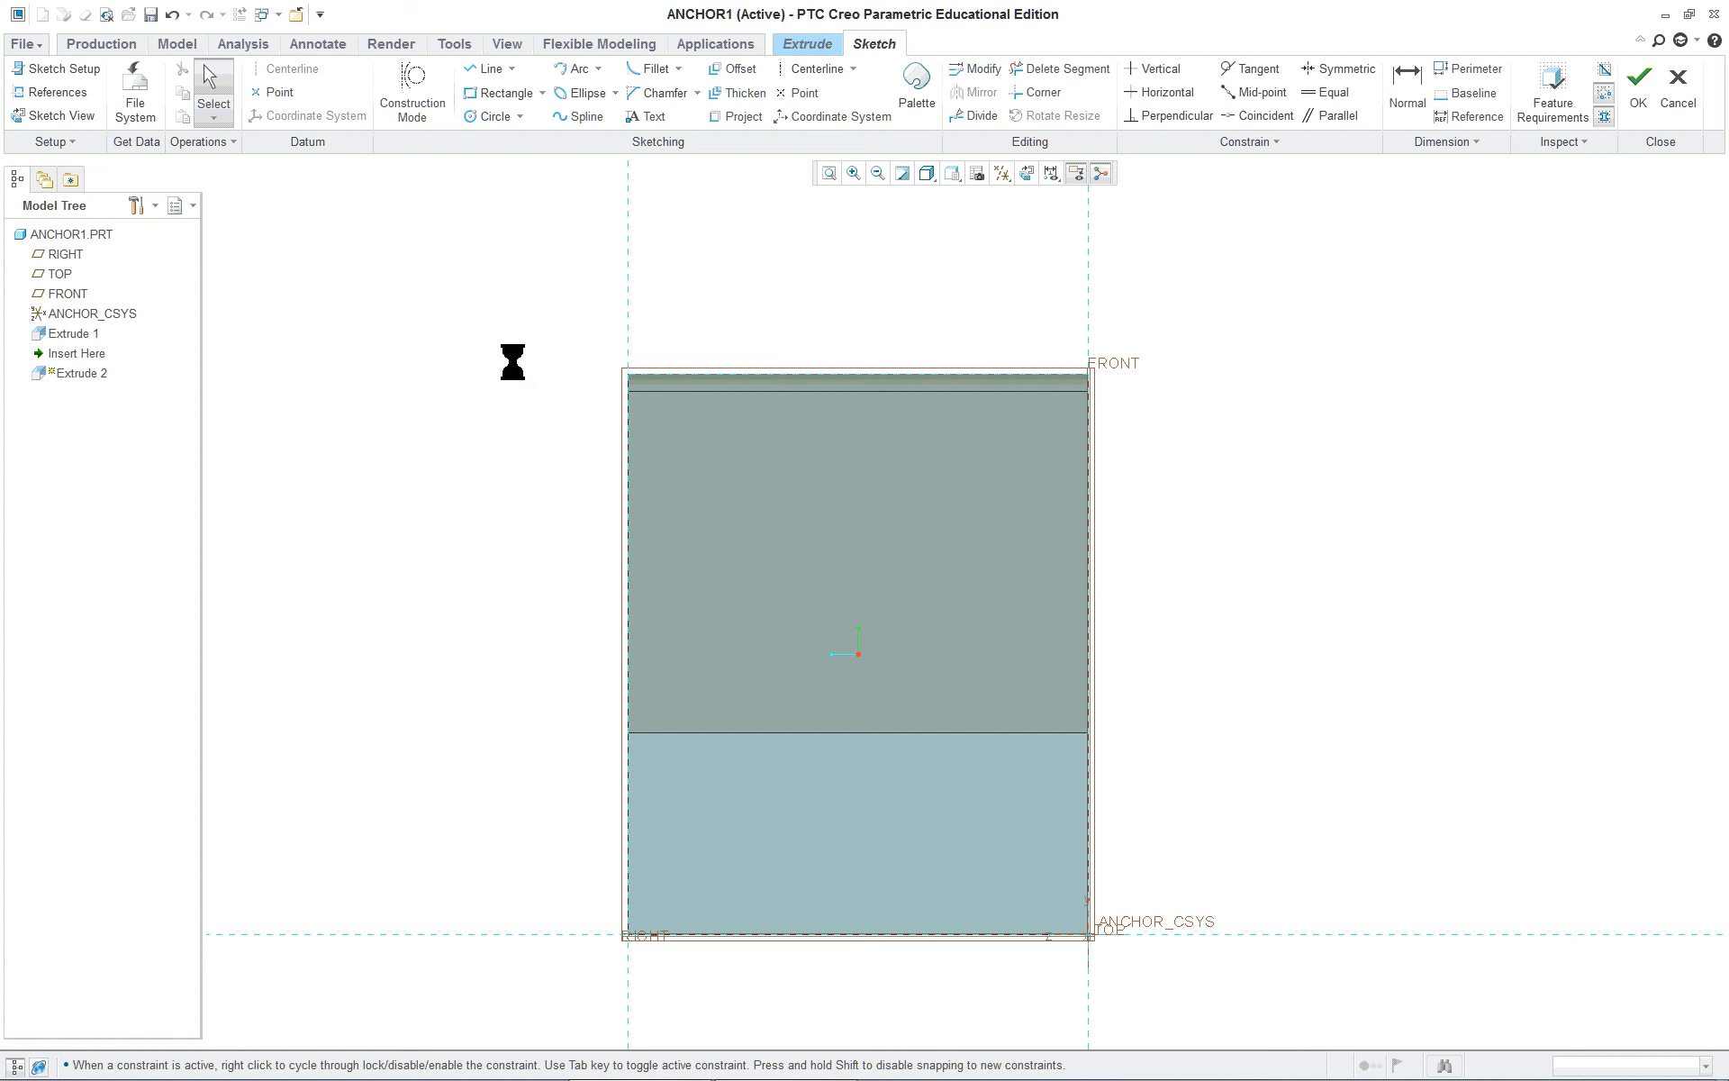
{"action": "left_click", "coordinate": [762, 374]}
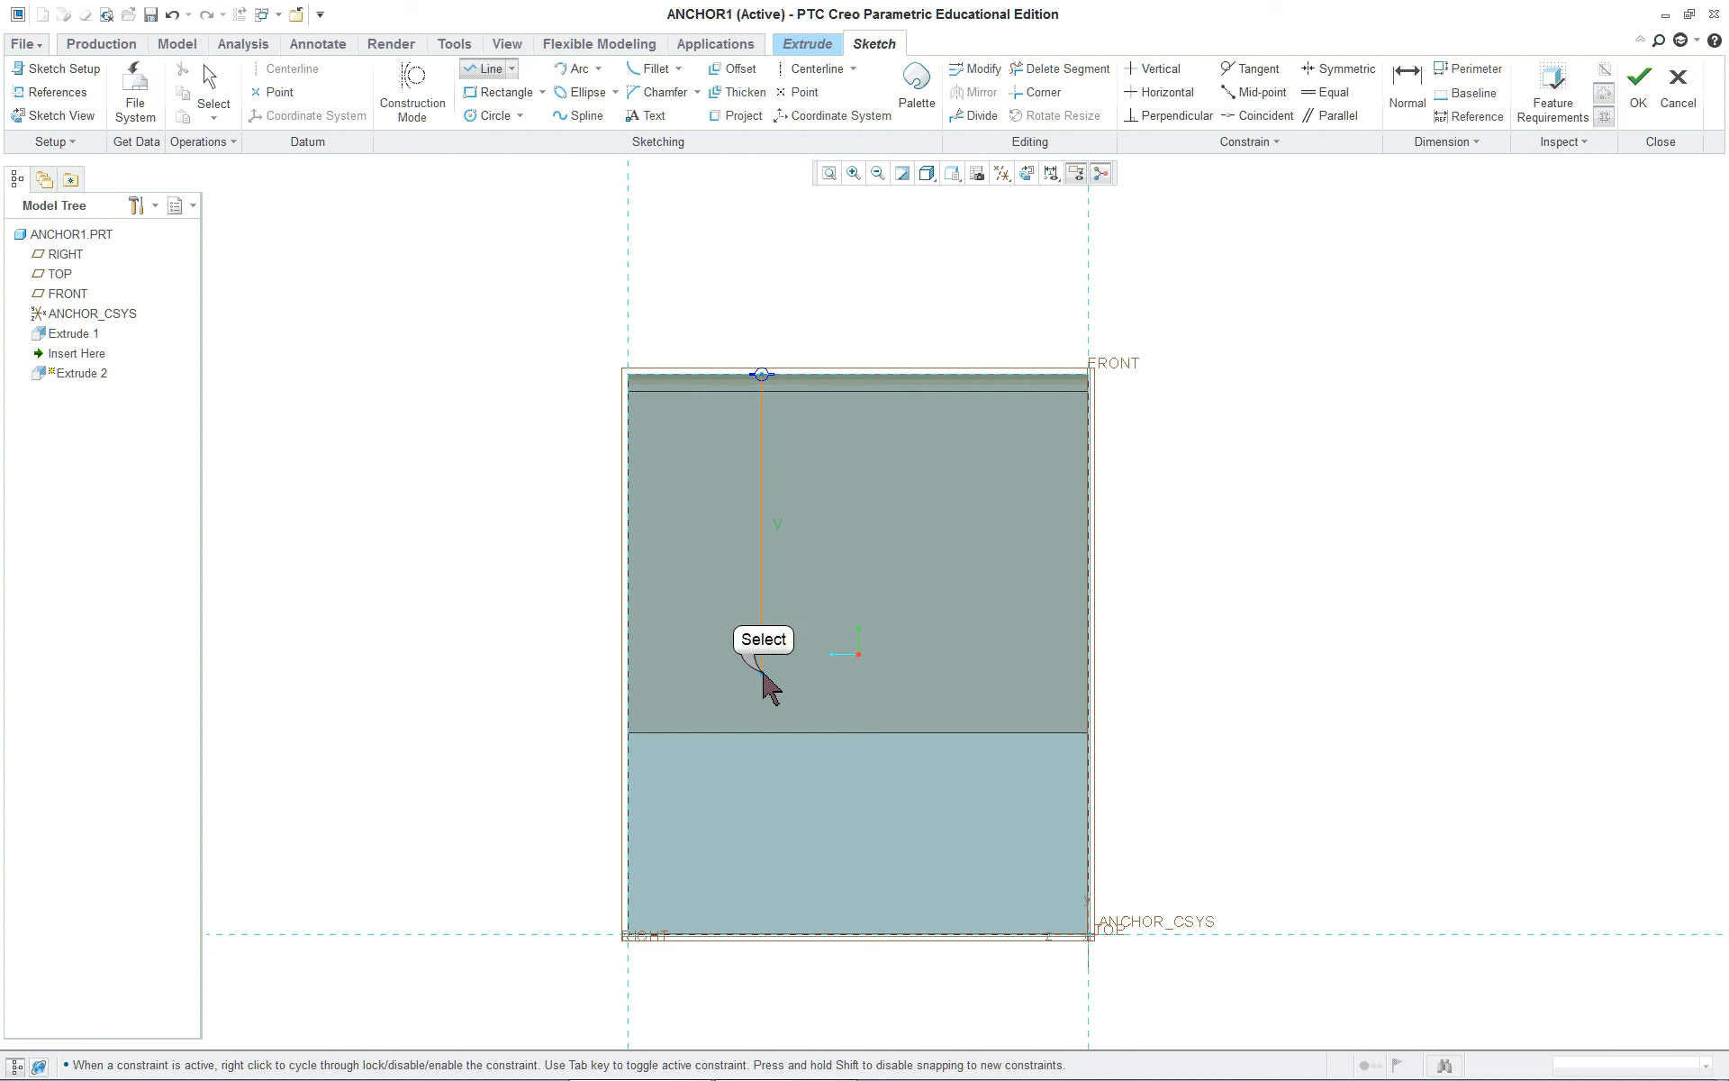
{"action": "left_click", "coordinate": [762, 673]}
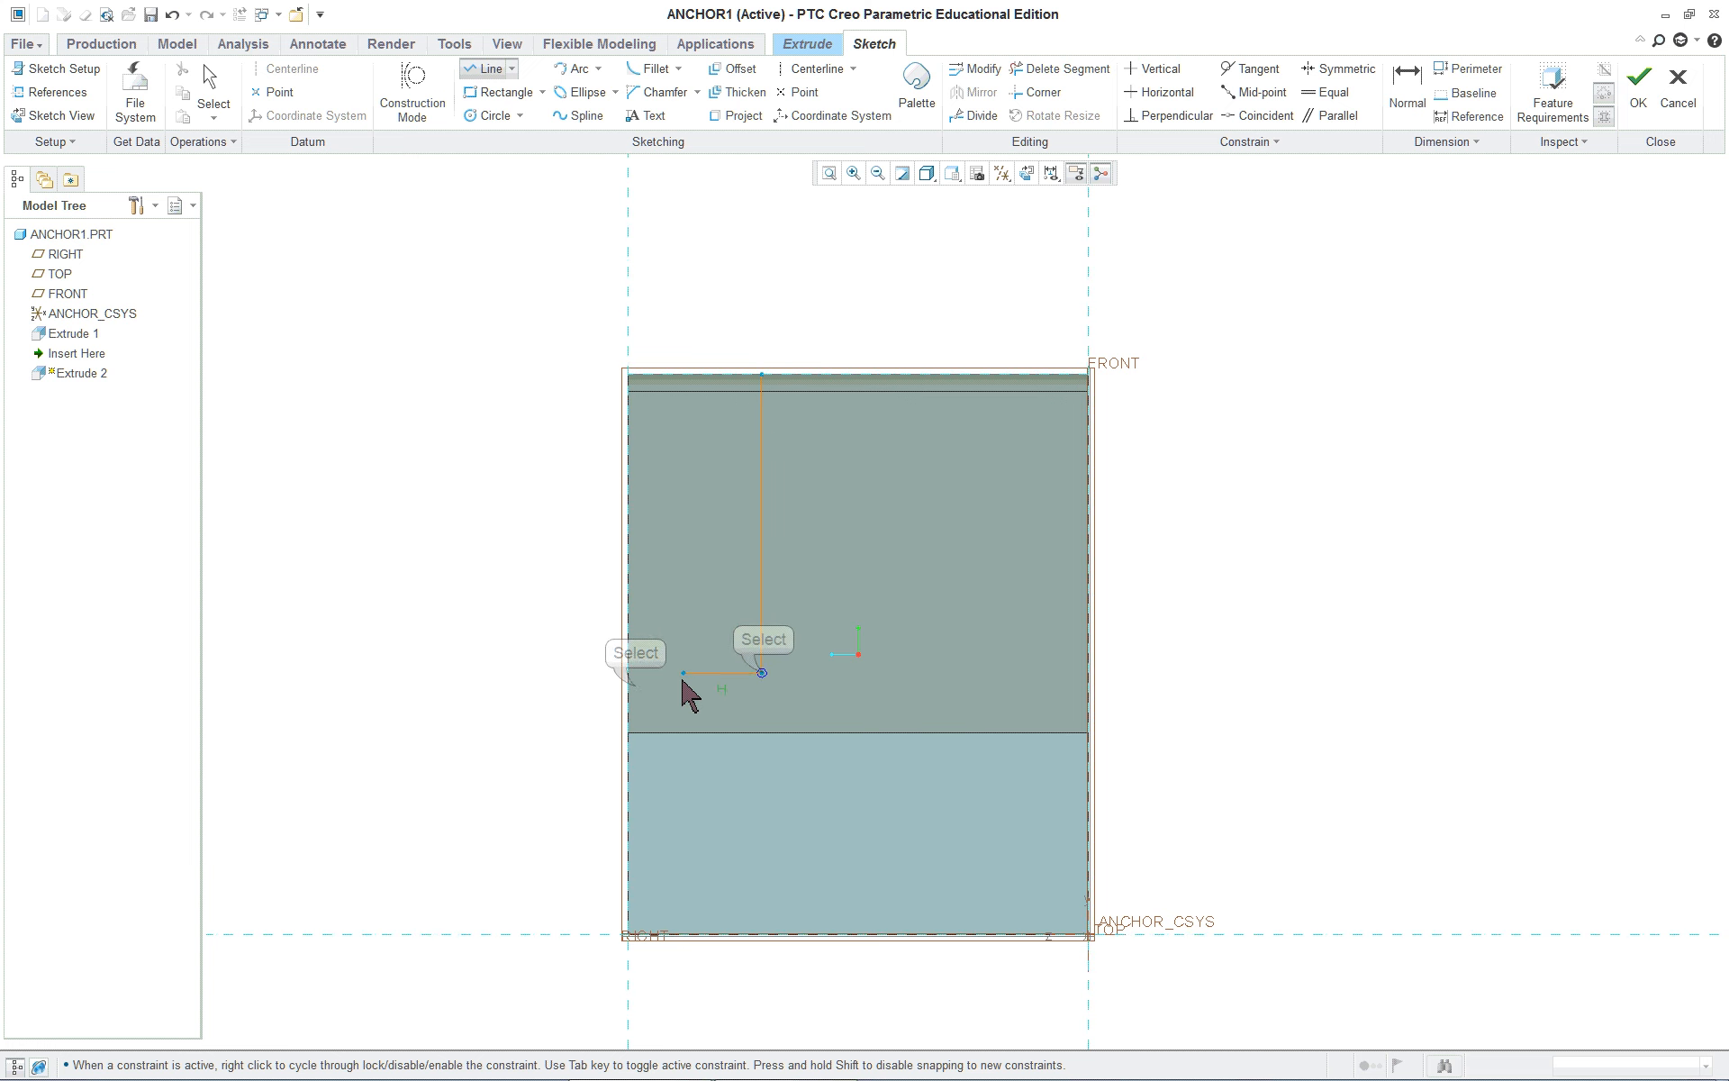
{"action": "left_click", "coordinate": [630, 675]}
{"action": "middle_click", "coordinate": [441, 562]}
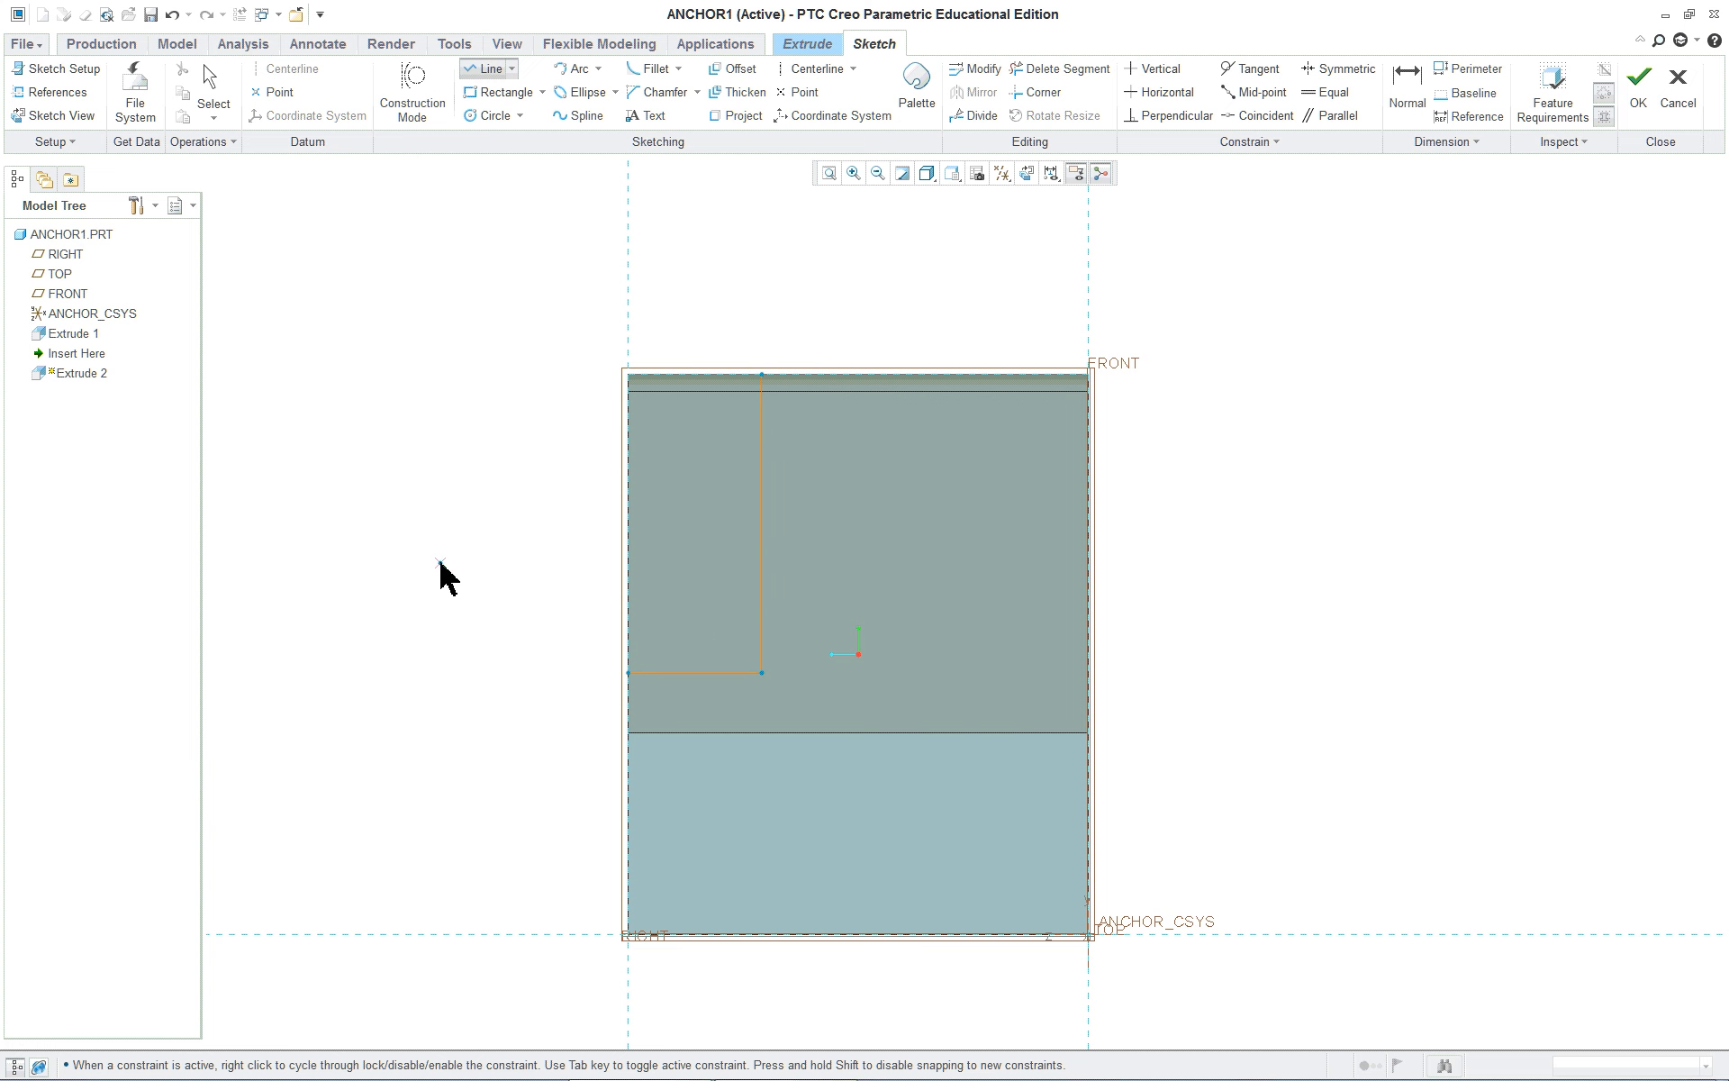
{"action": "middle_click", "coordinate": [441, 562]}
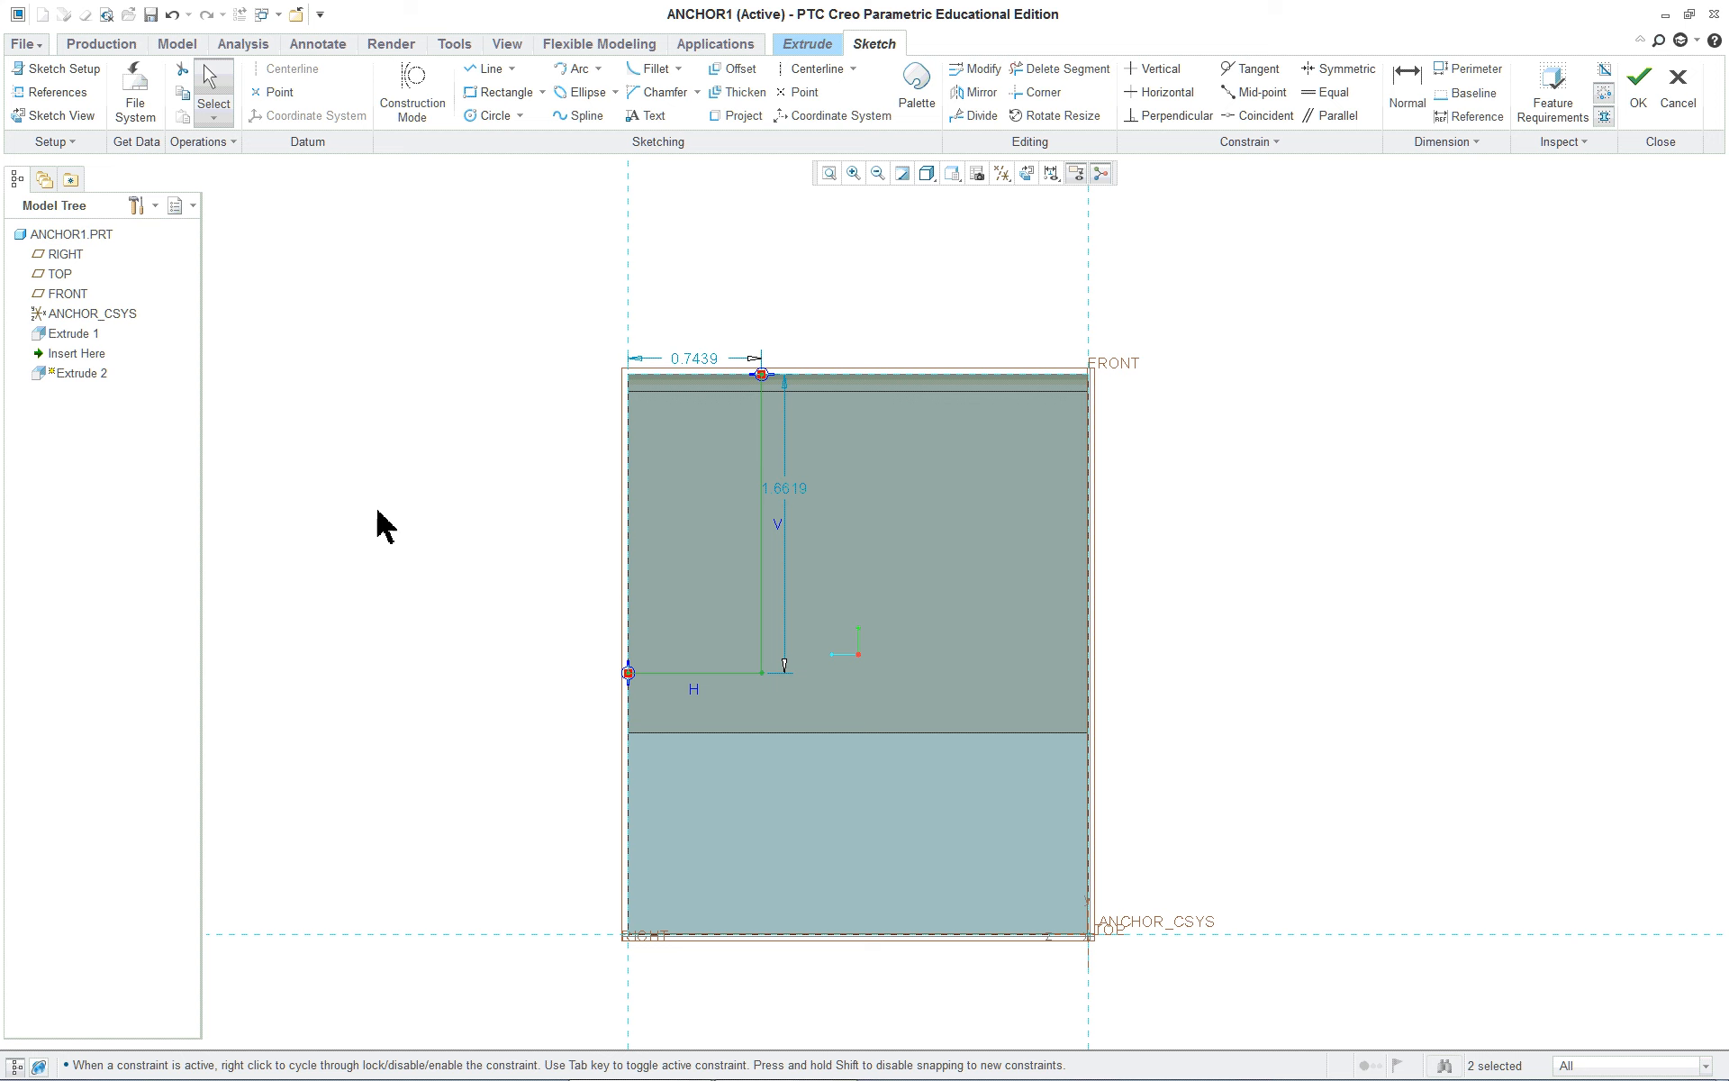
View the cut sketch in standard orientation, return to the sketch view, and set the display style to Hidden Line
{"action": "left_click", "coordinate": [951, 173]}
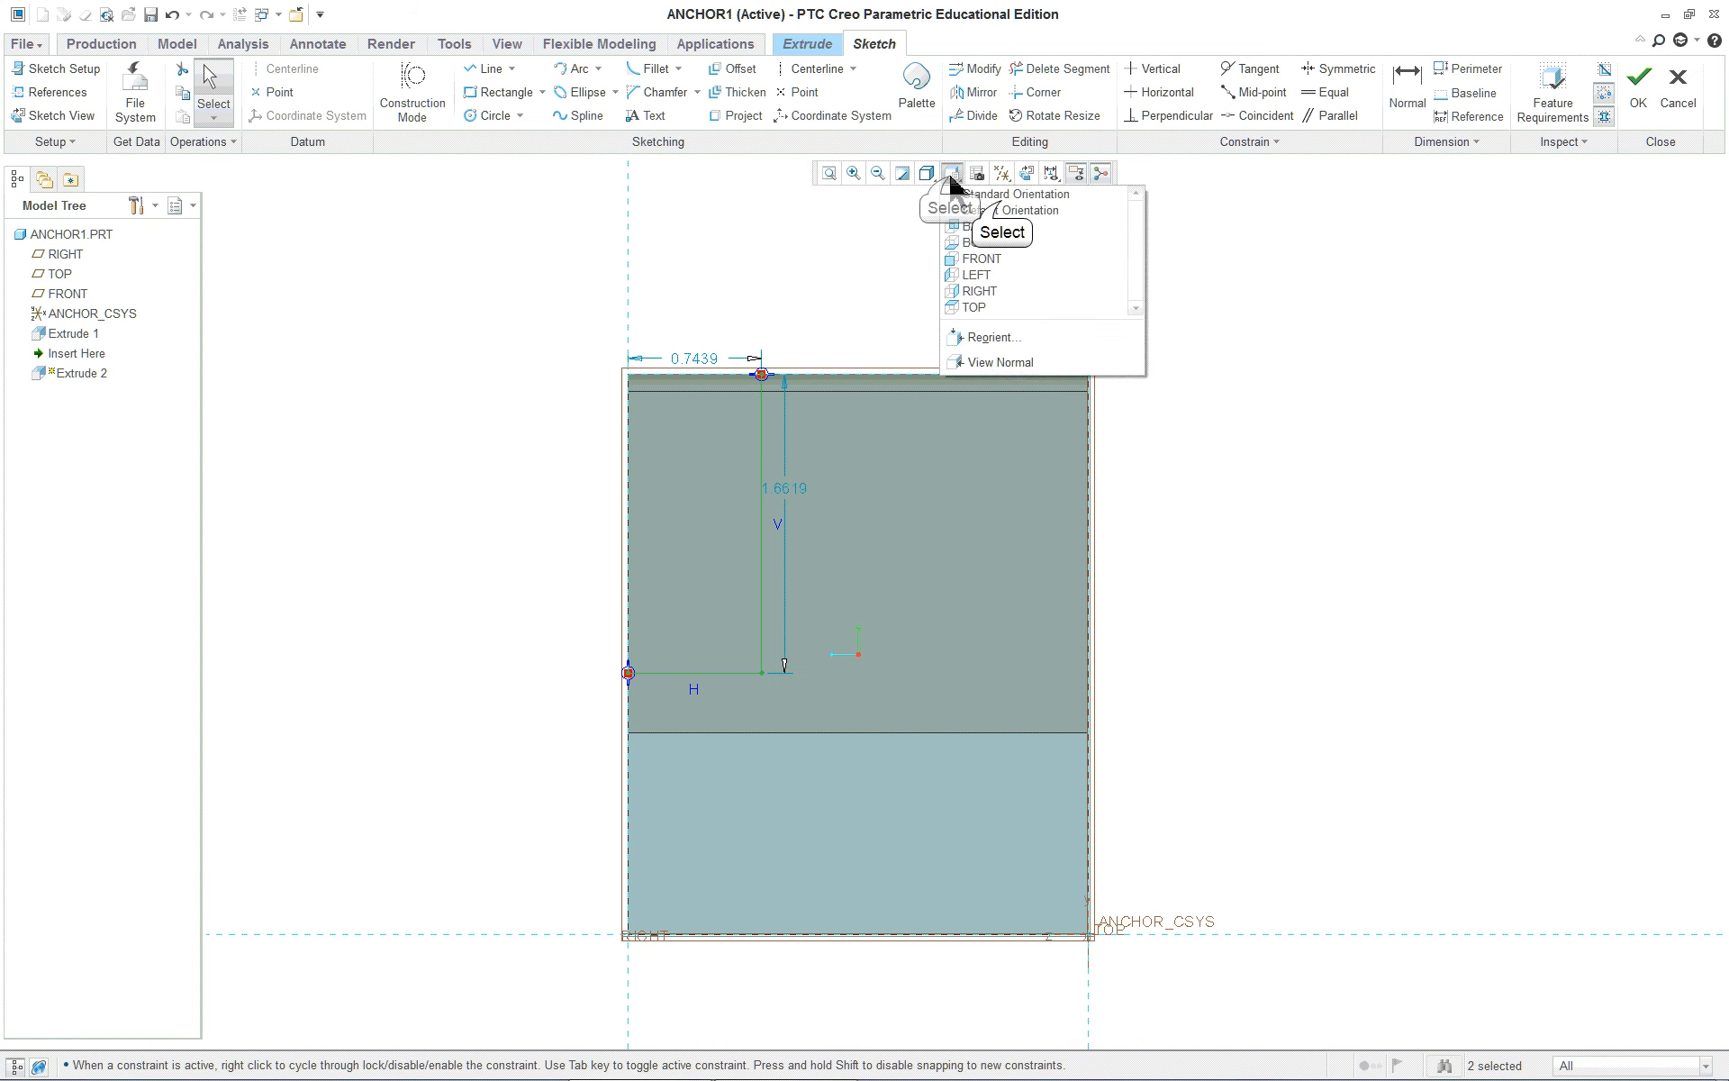
{"action": "left_click", "coordinate": [971, 195]}
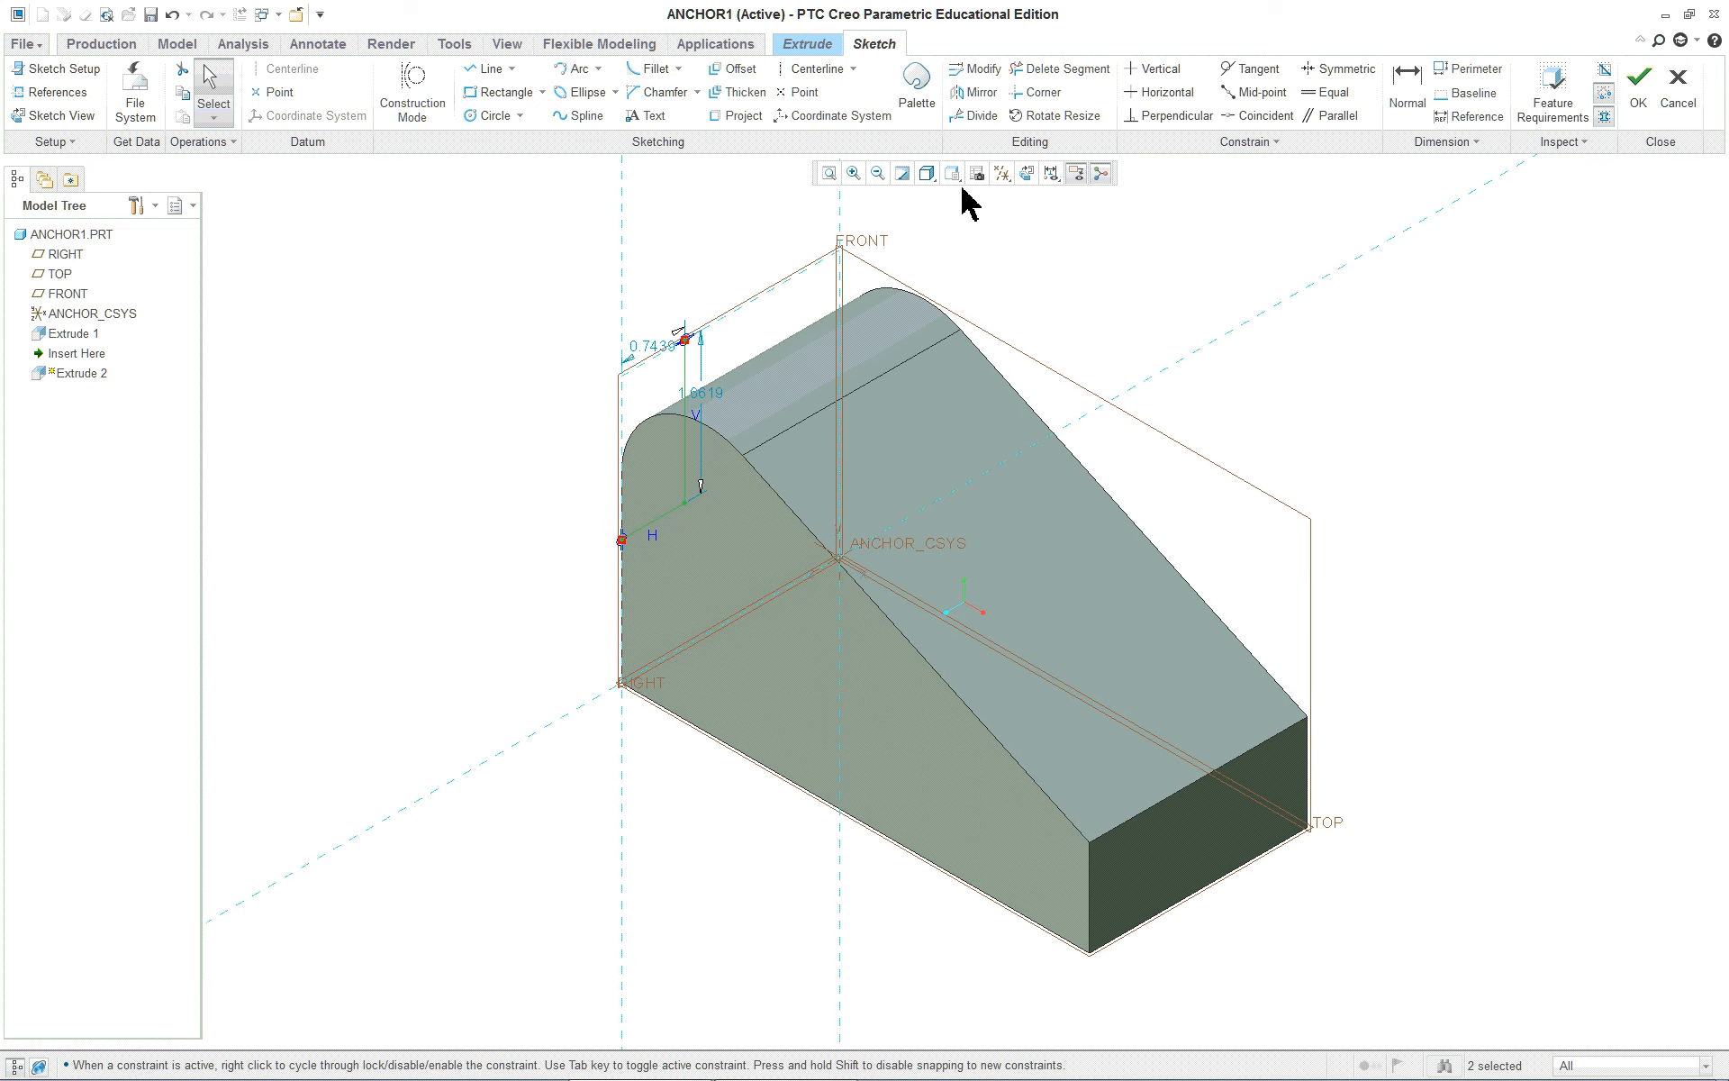
{"action": "left_click", "coordinate": [1027, 173]}
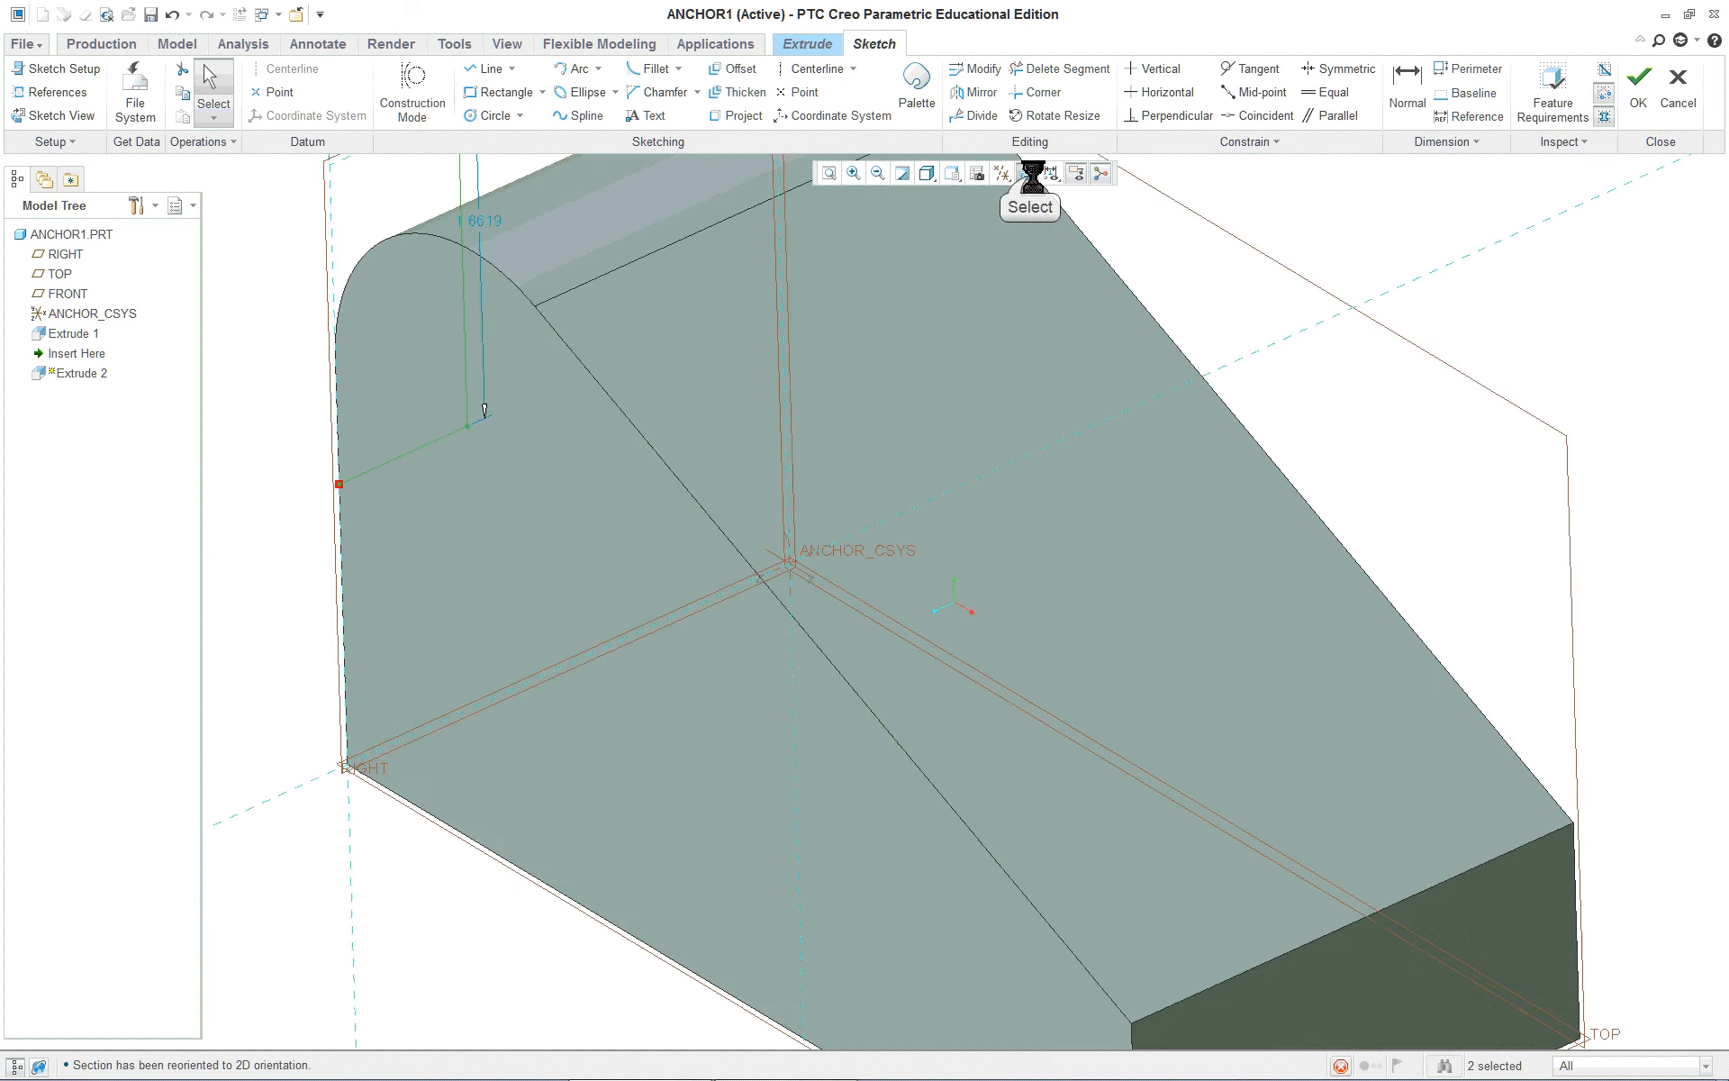
{"action": "left_click", "coordinate": [927, 173]}
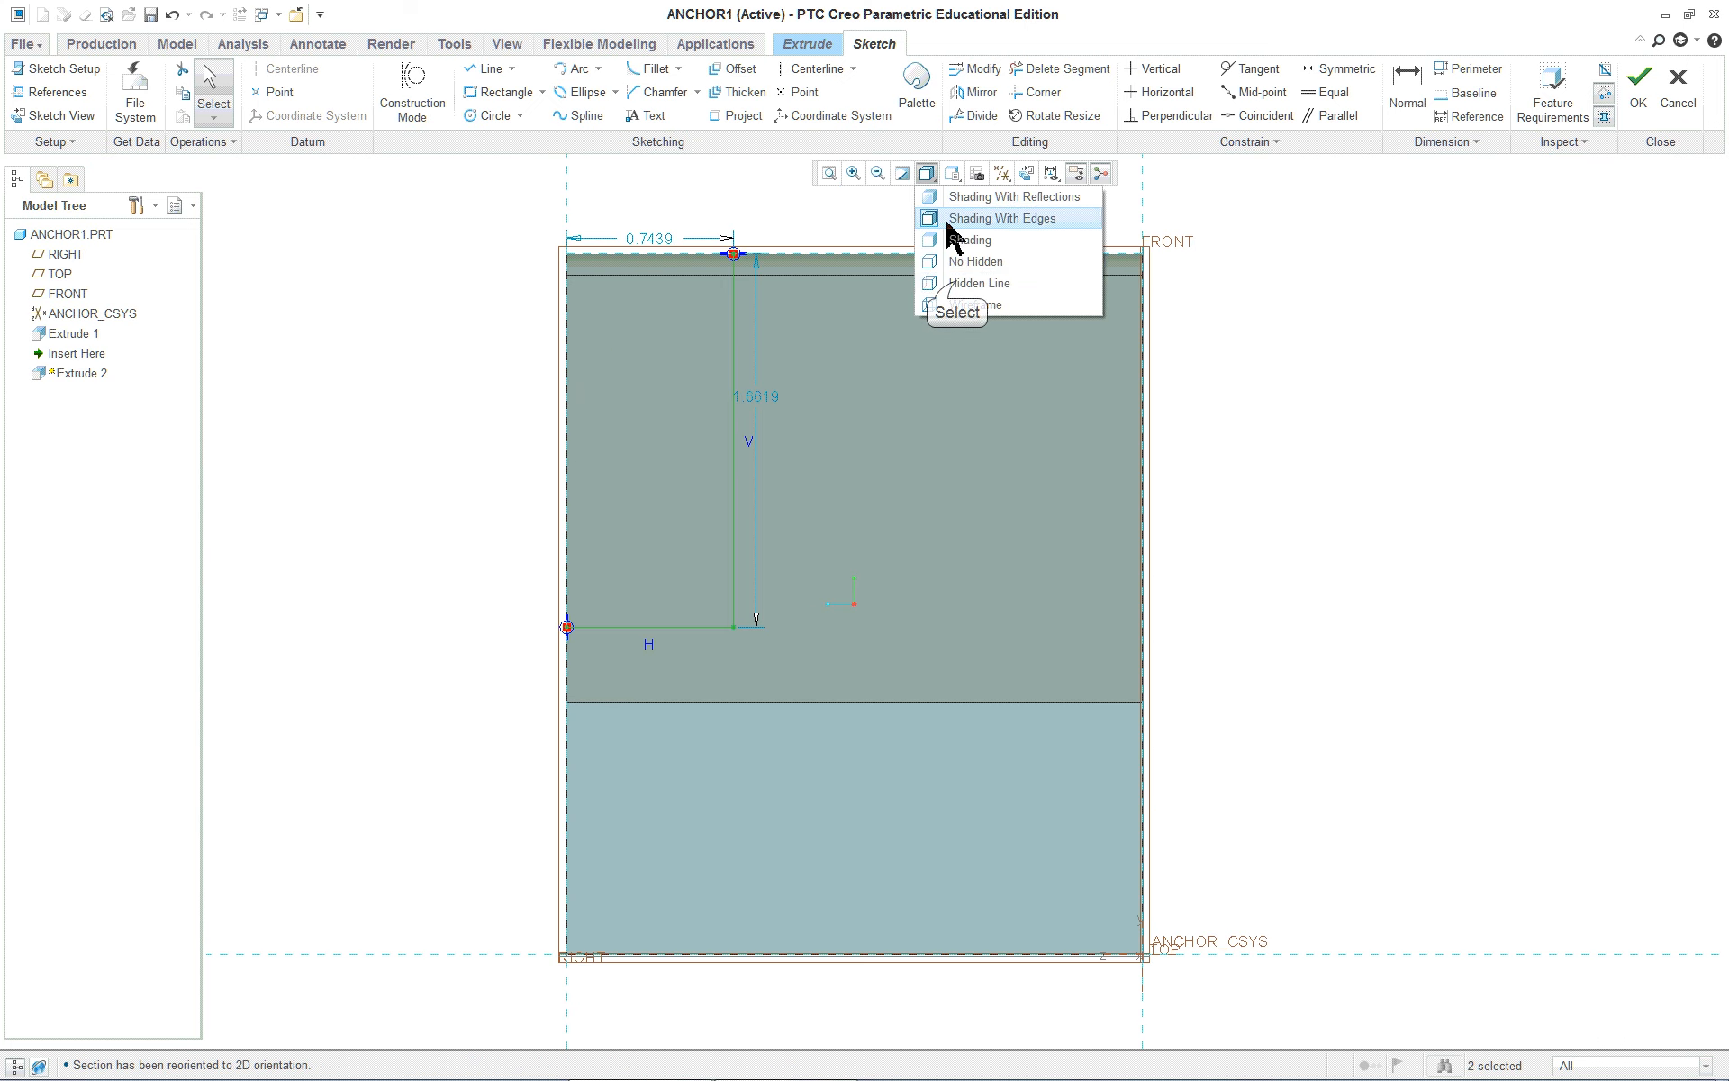
{"action": "left_click", "coordinate": [960, 283]}
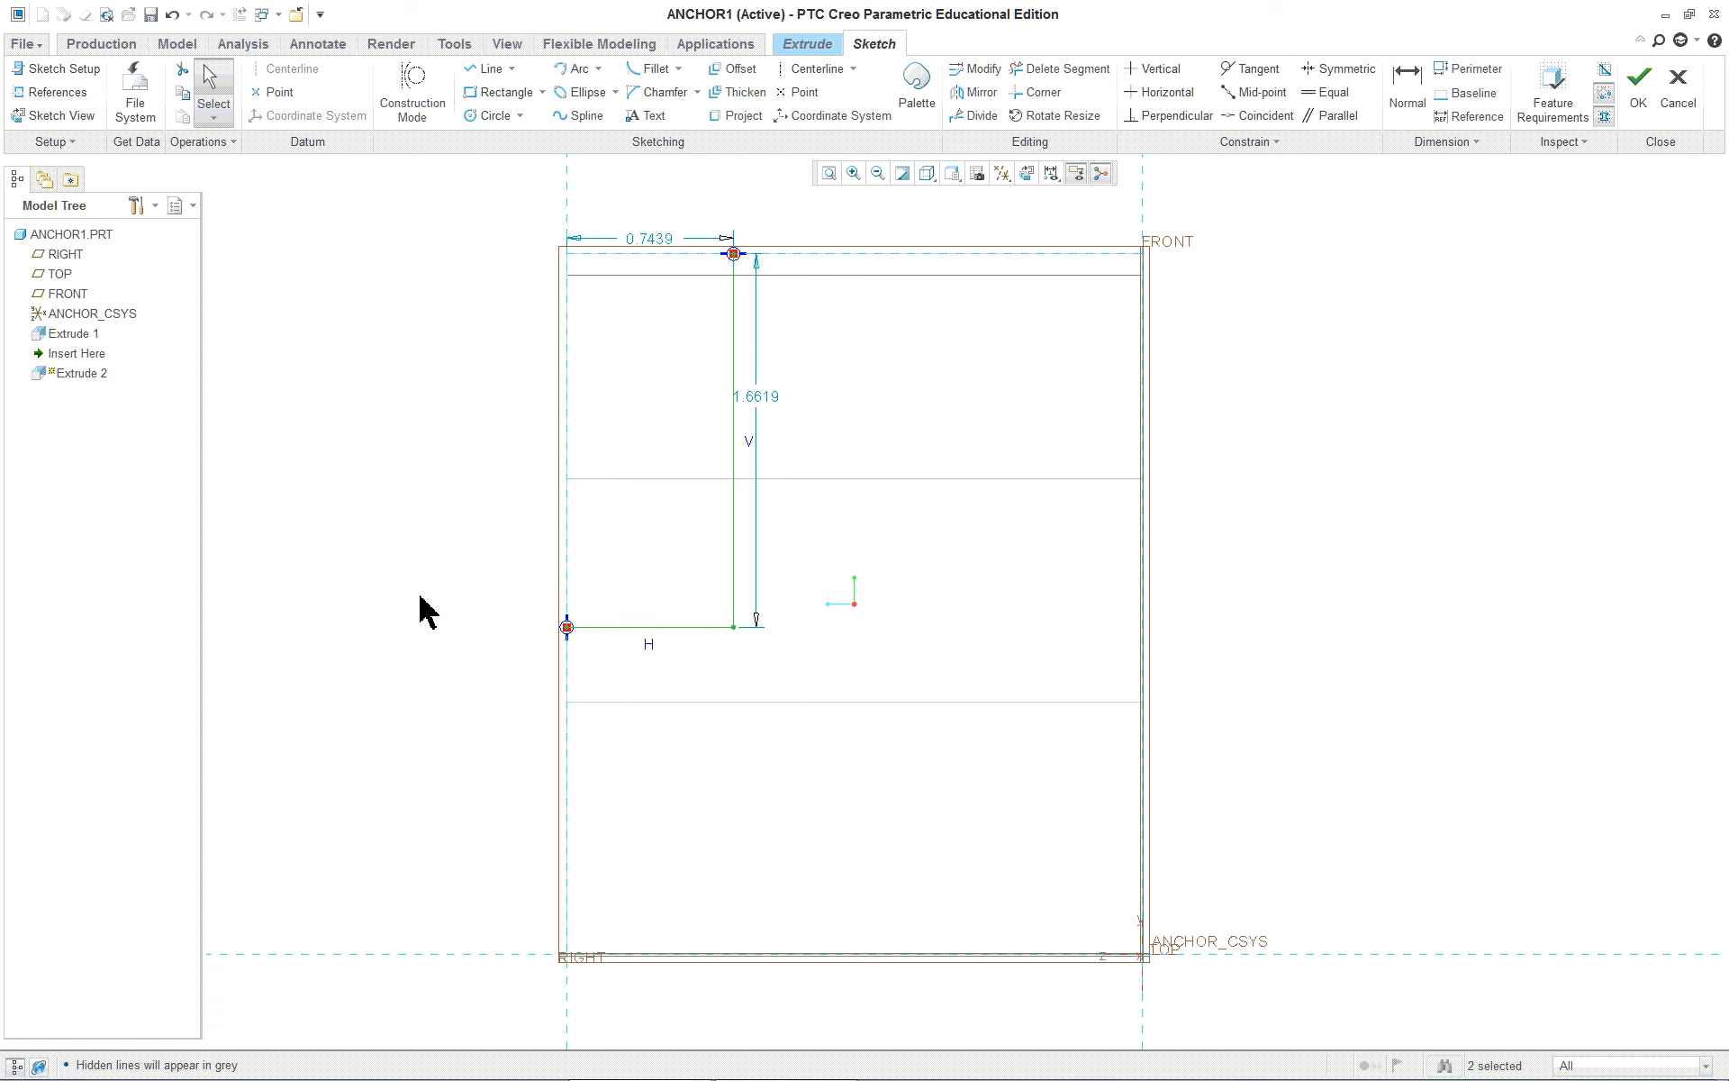
Move the cut sketch's two dimensions outside the part outline, and check the cut dimensions in the lesson PDF's Figure 5.7
{"action": "left_click_drag", "start_coordinate": [763, 395], "coordinate": [442, 423]}
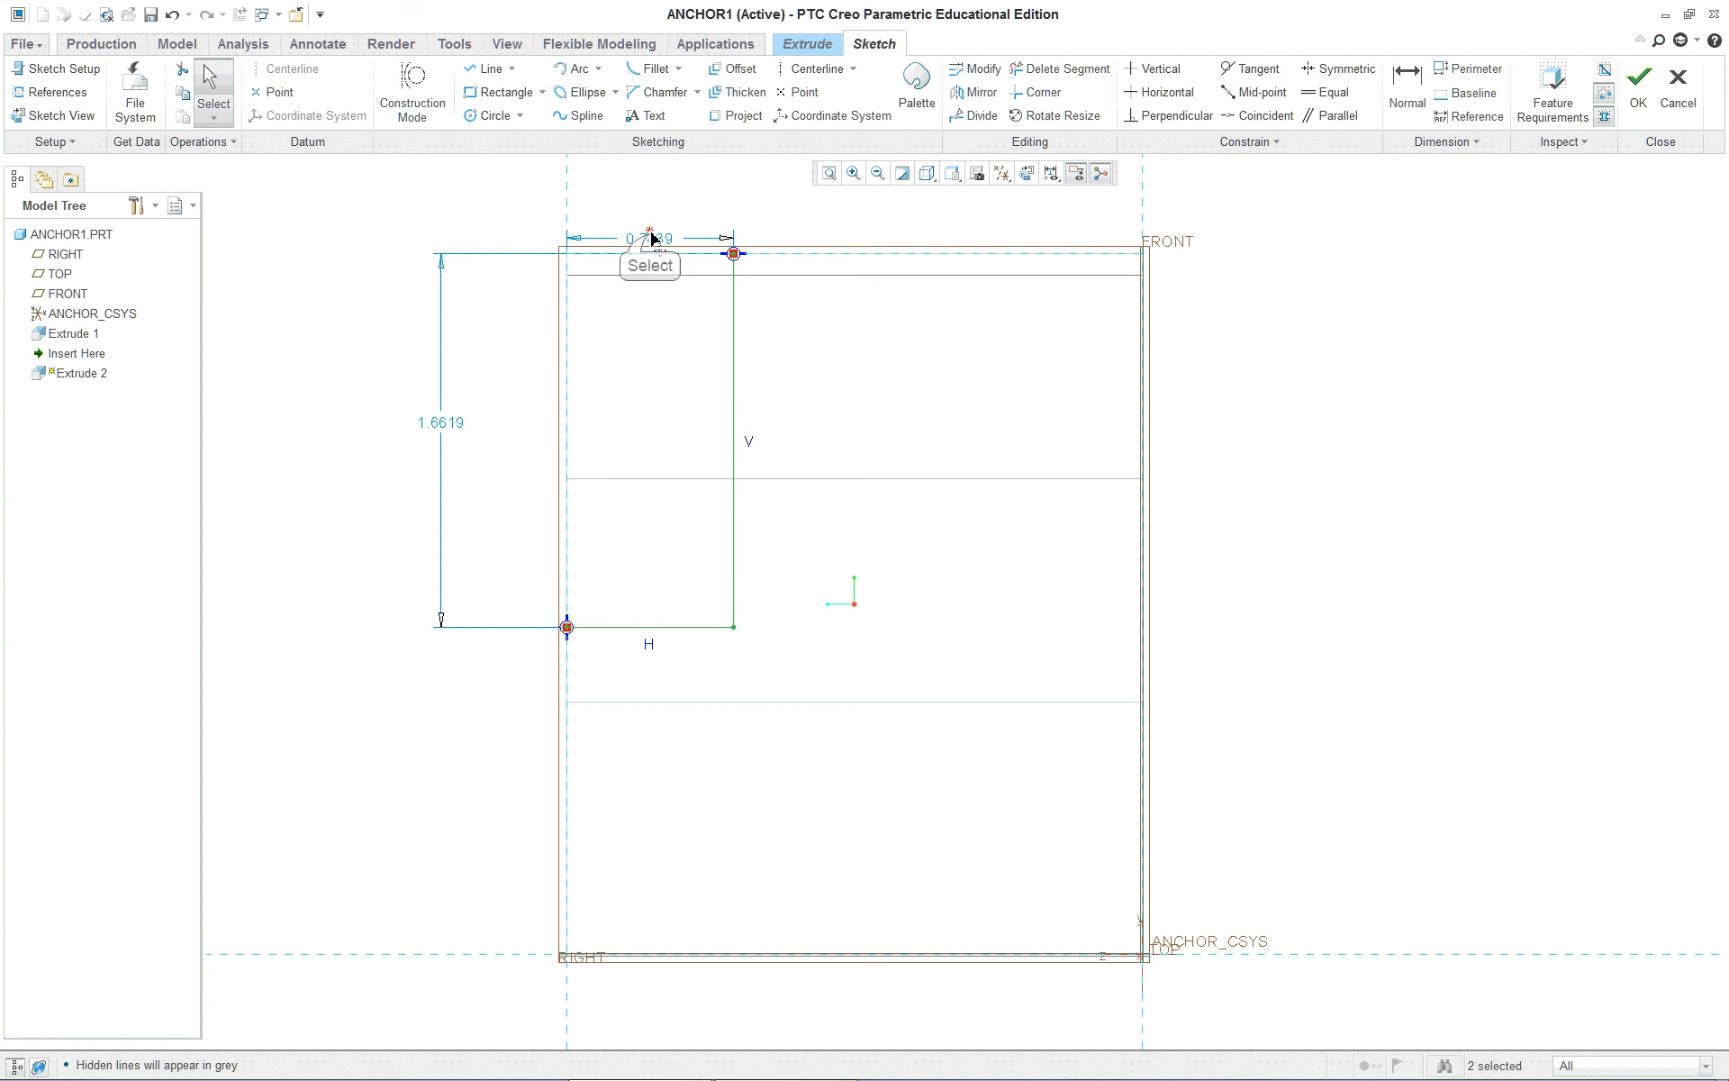
{"action": "left_click_drag", "start_coordinate": [648, 239], "coordinate": [645, 181]}
{"action": "key", "text": "alt+Tab"}
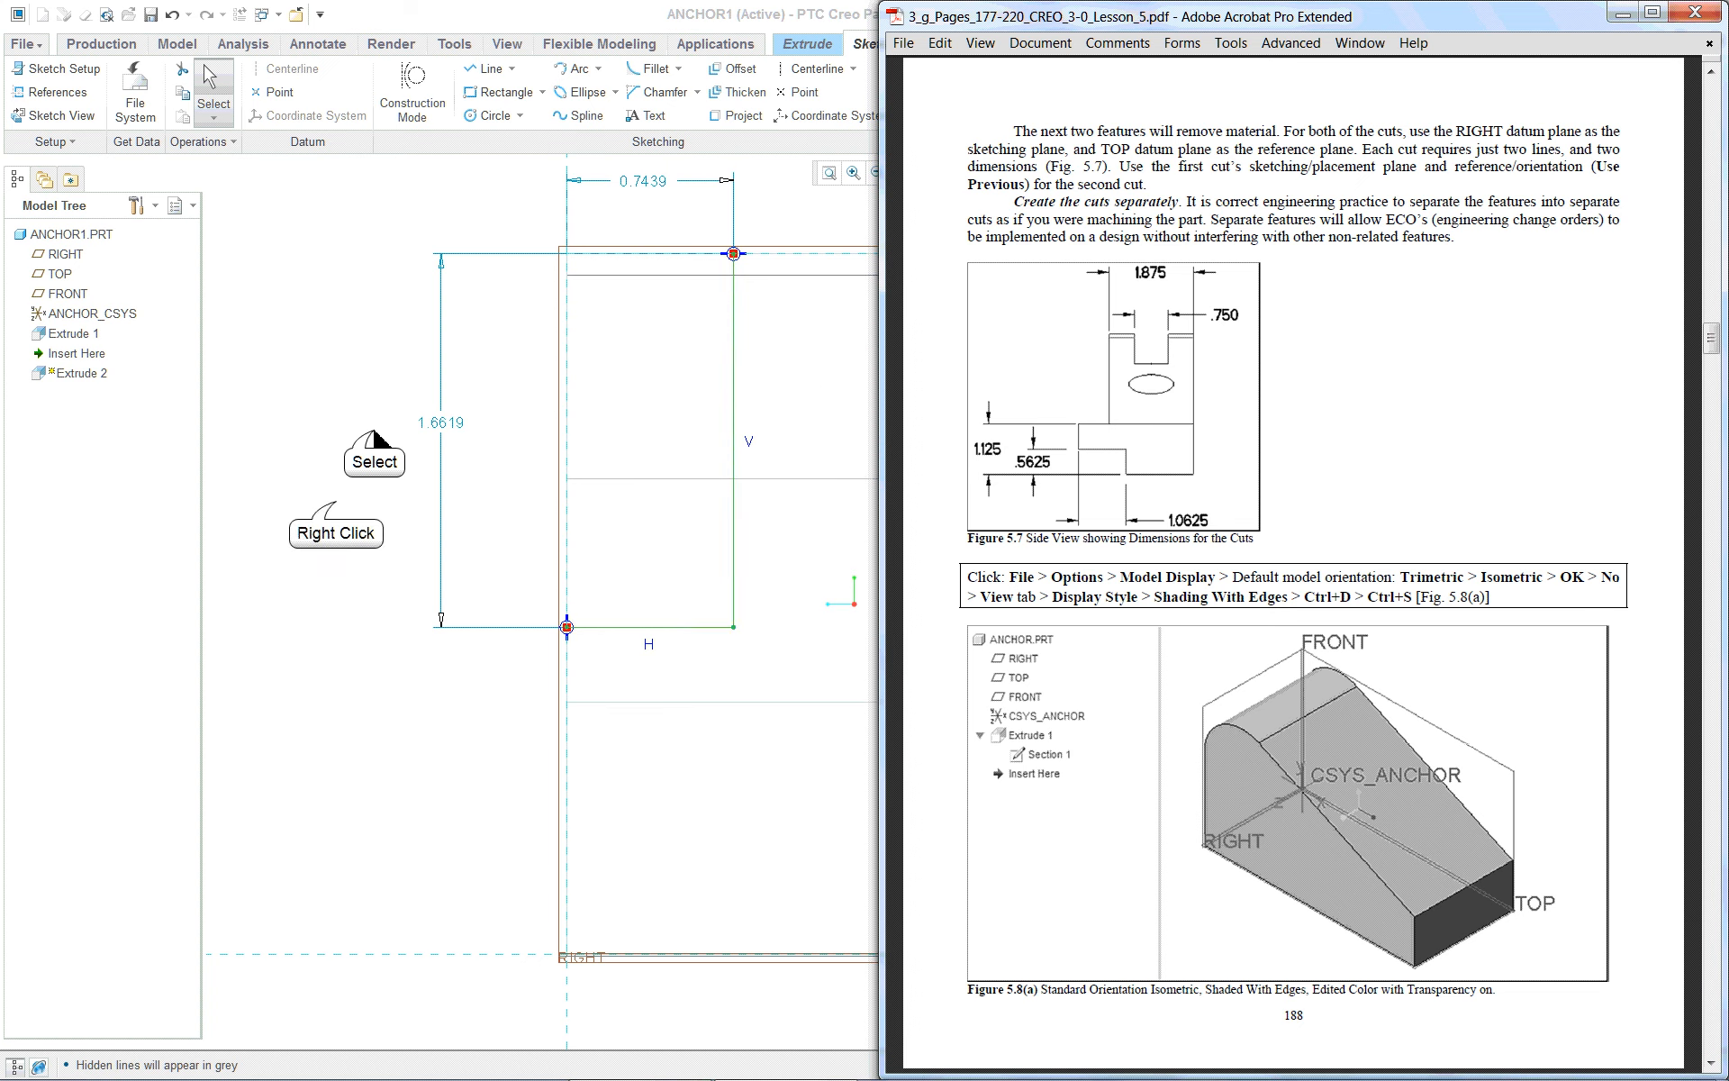
{"action": "key", "text": "alt+Tab"}
Dimension the height of the cut's horizontal line above the TOP datum plane, accepting the value as drawn
{"action": "right_click", "coordinate": [336, 503]}
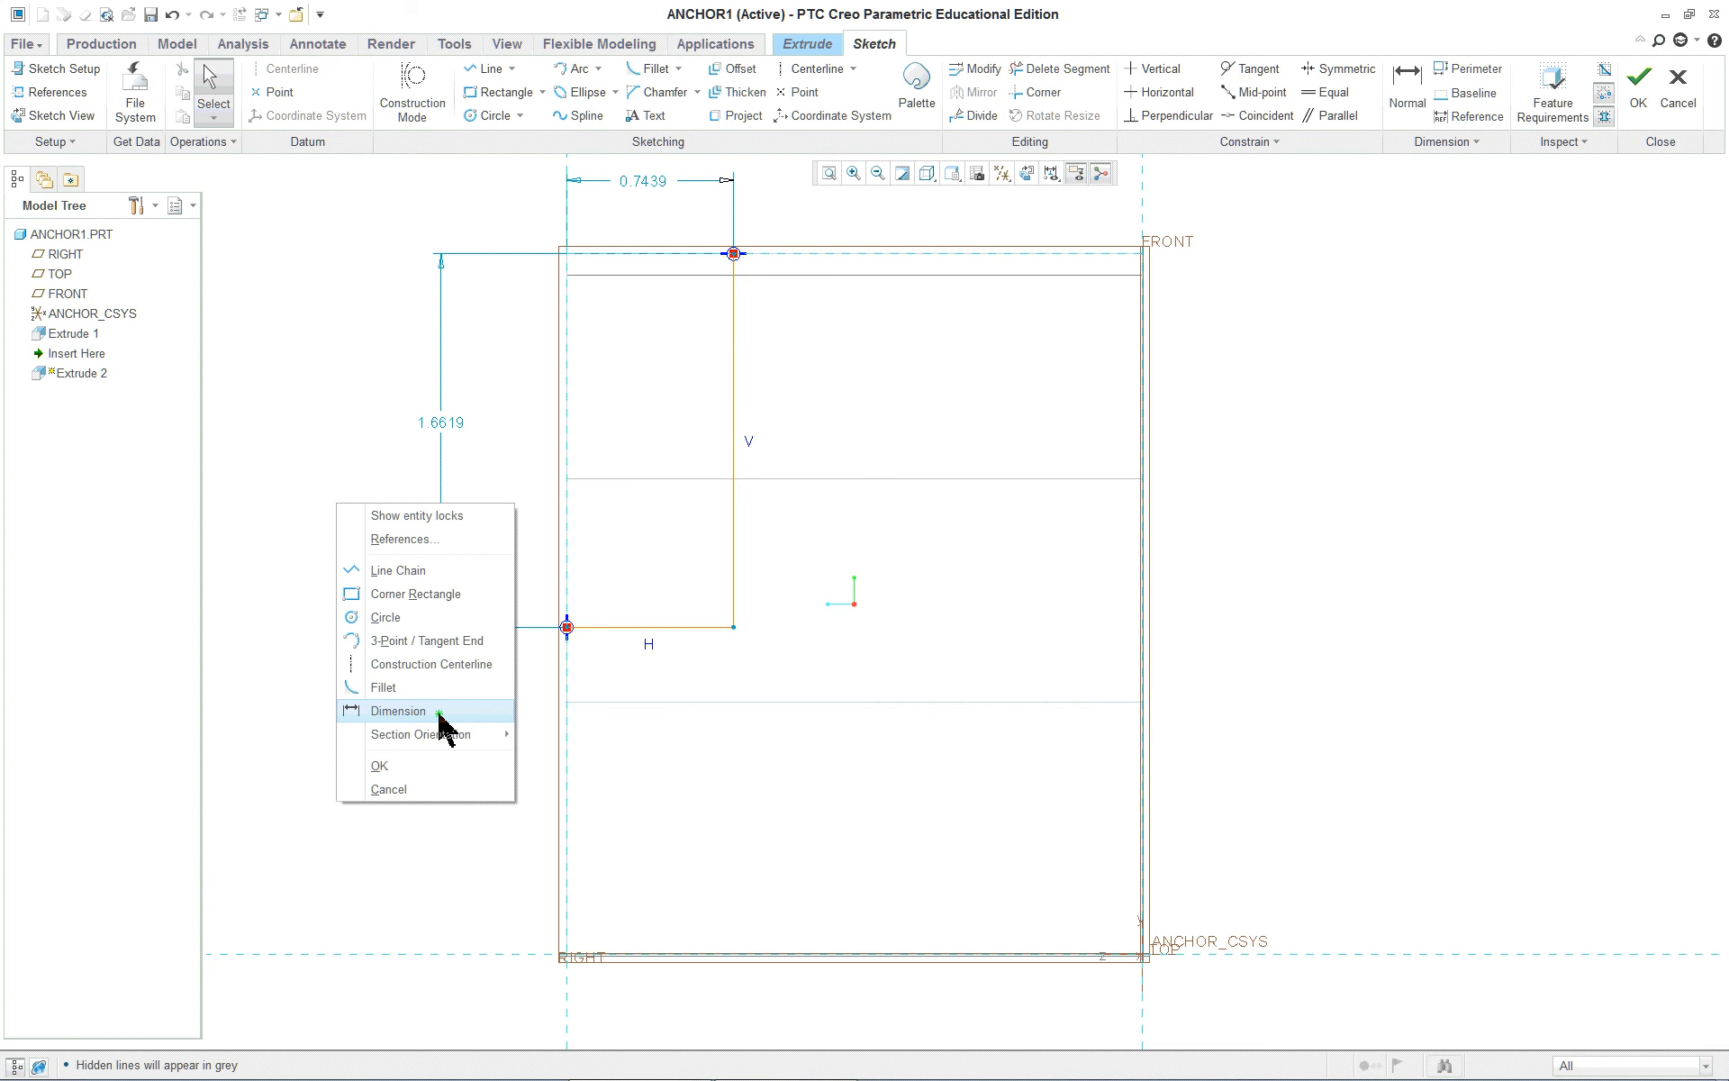
{"action": "left_click", "coordinate": [398, 711]}
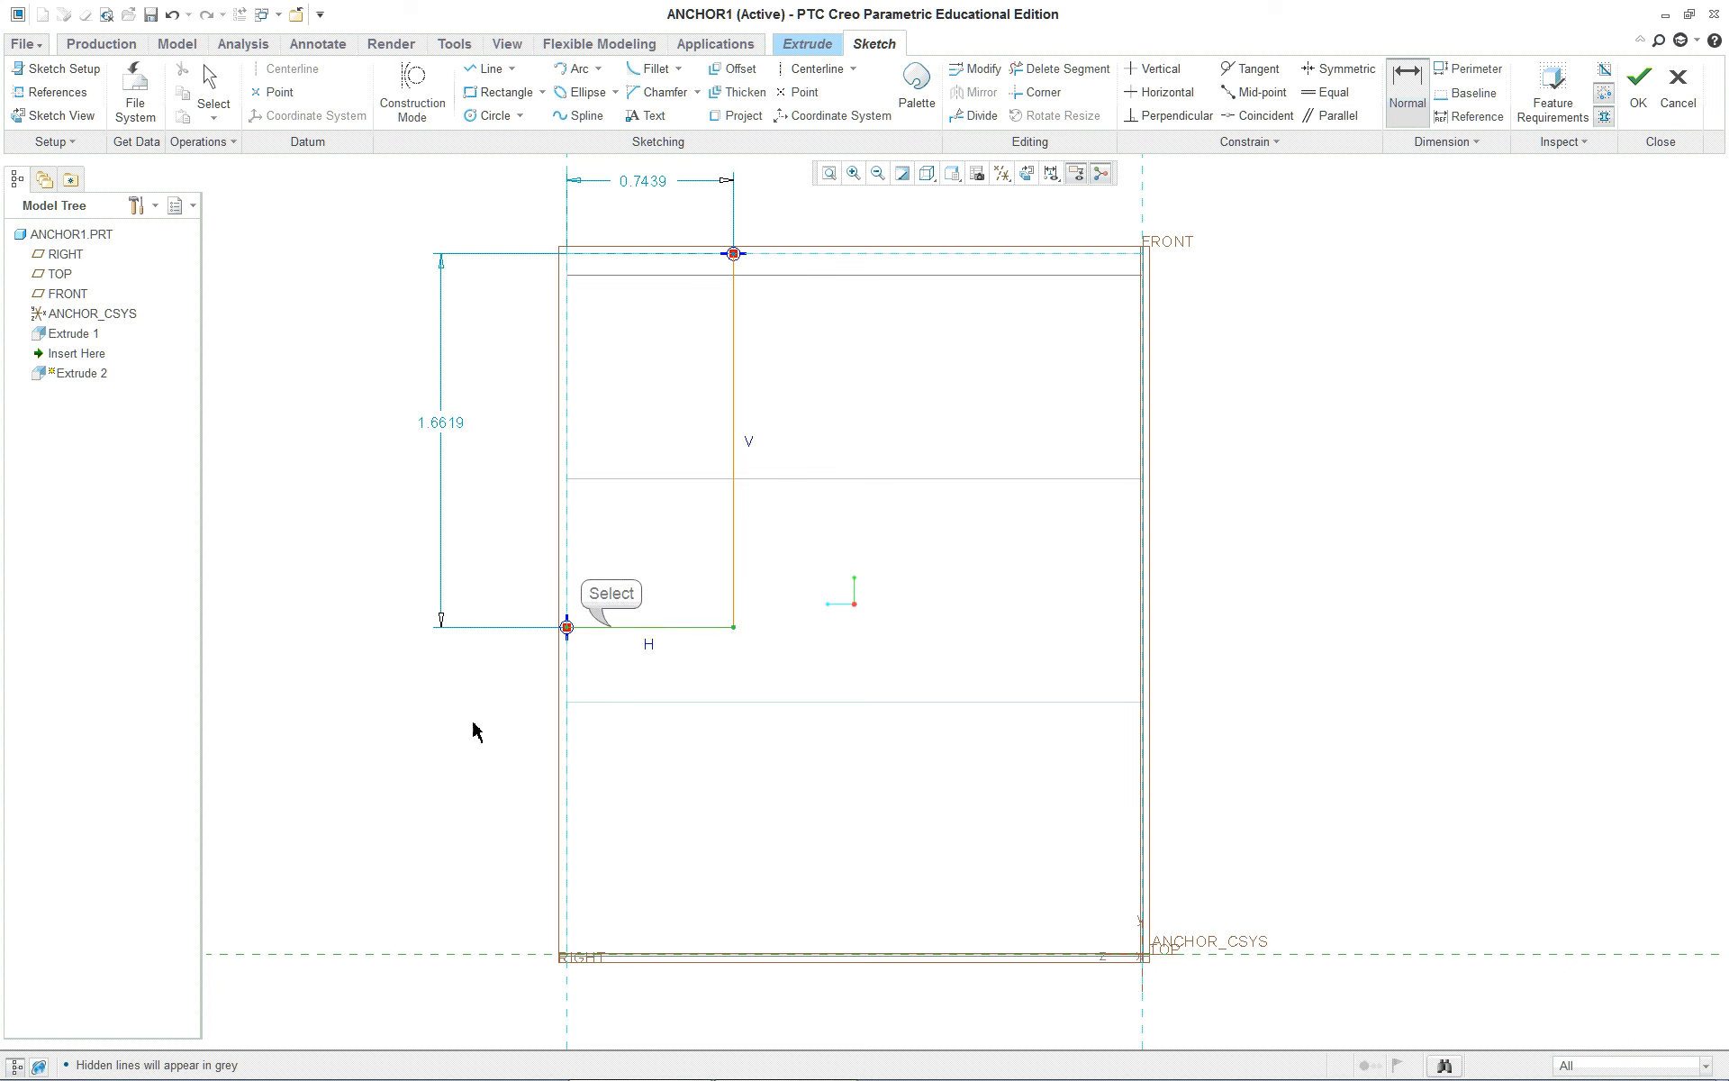
{"action": "middle_click", "coordinate": [394, 781]}
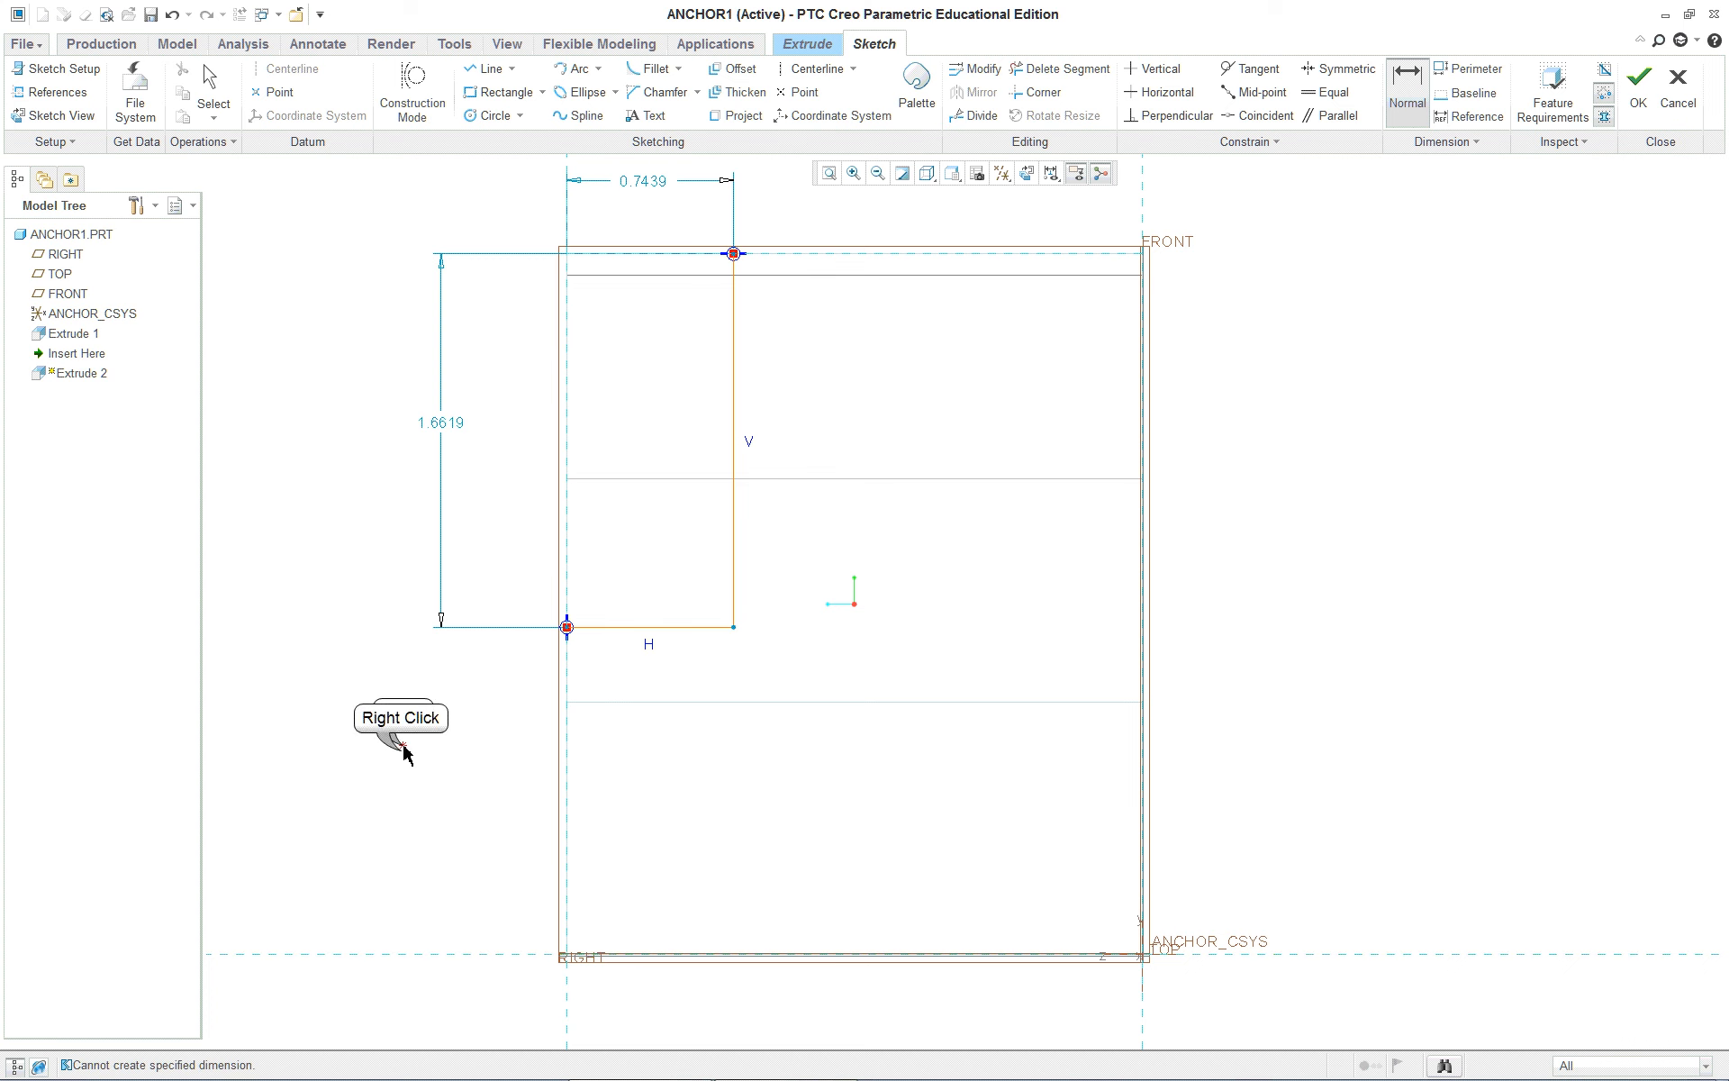
{"action": "right_click", "coordinate": [401, 752]}
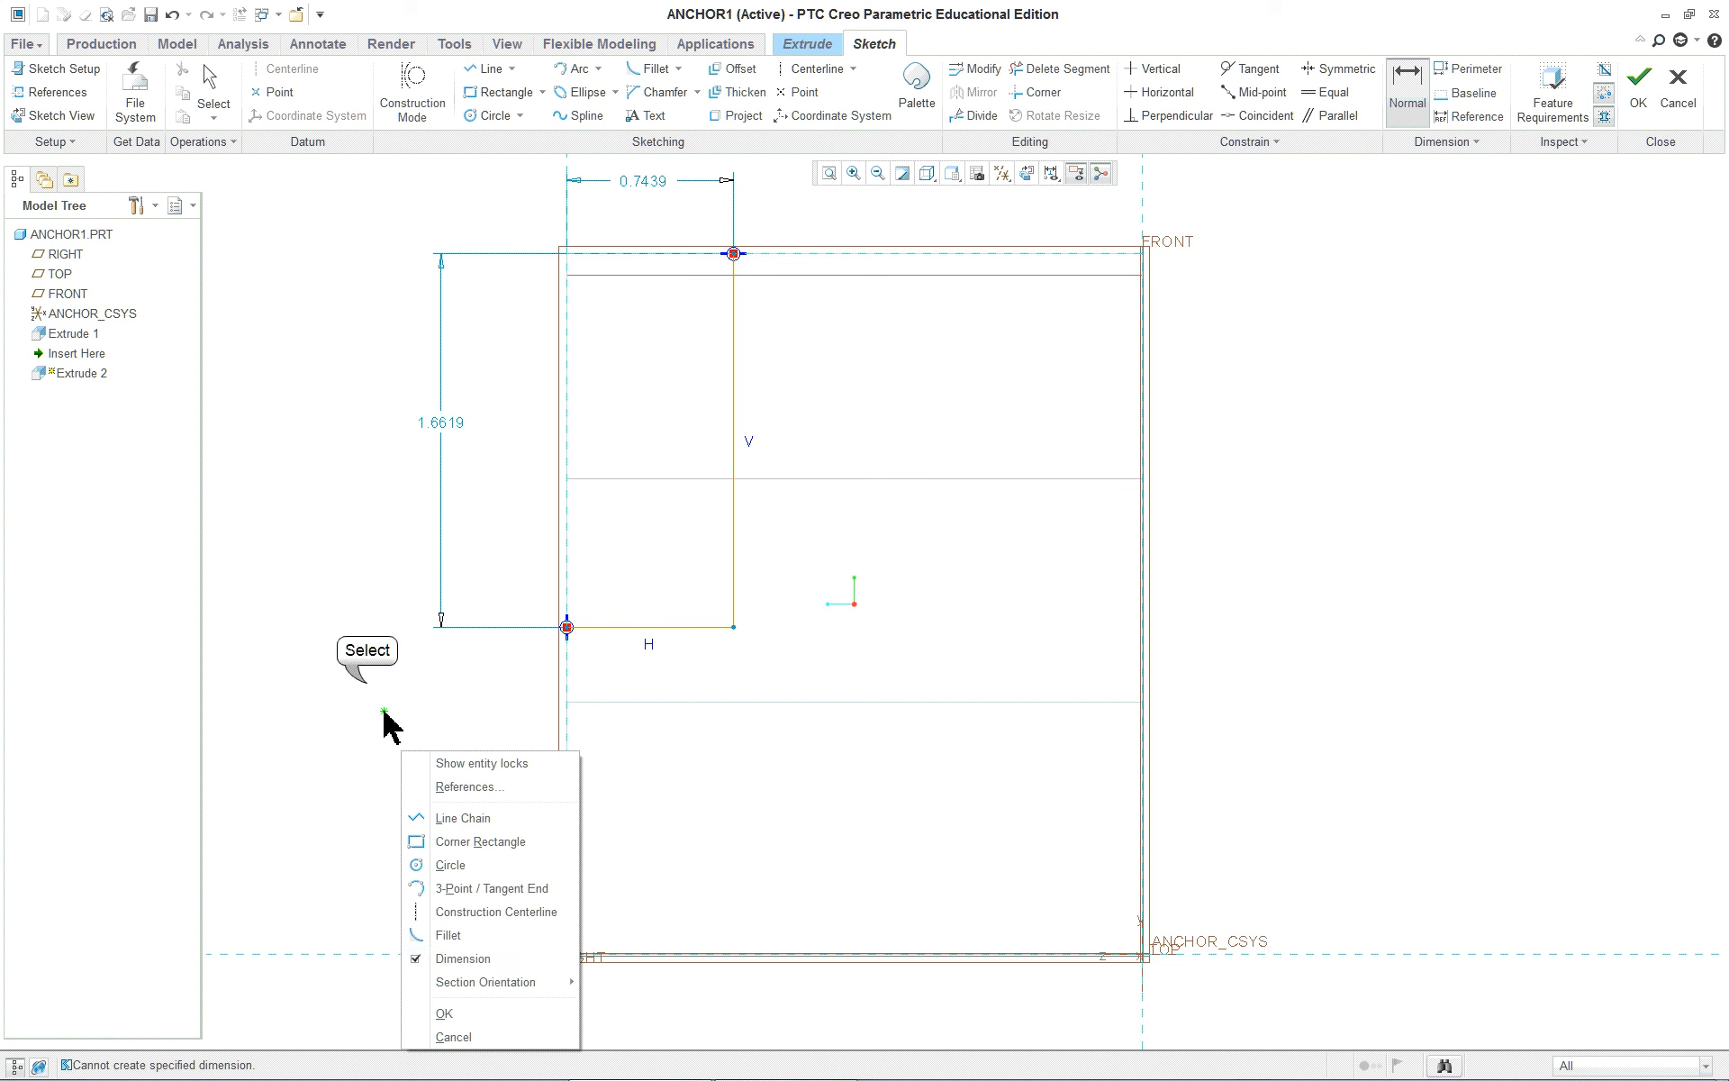
{"action": "left_click", "coordinate": [367, 685]}
{"action": "left_click", "coordinate": [636, 956]}
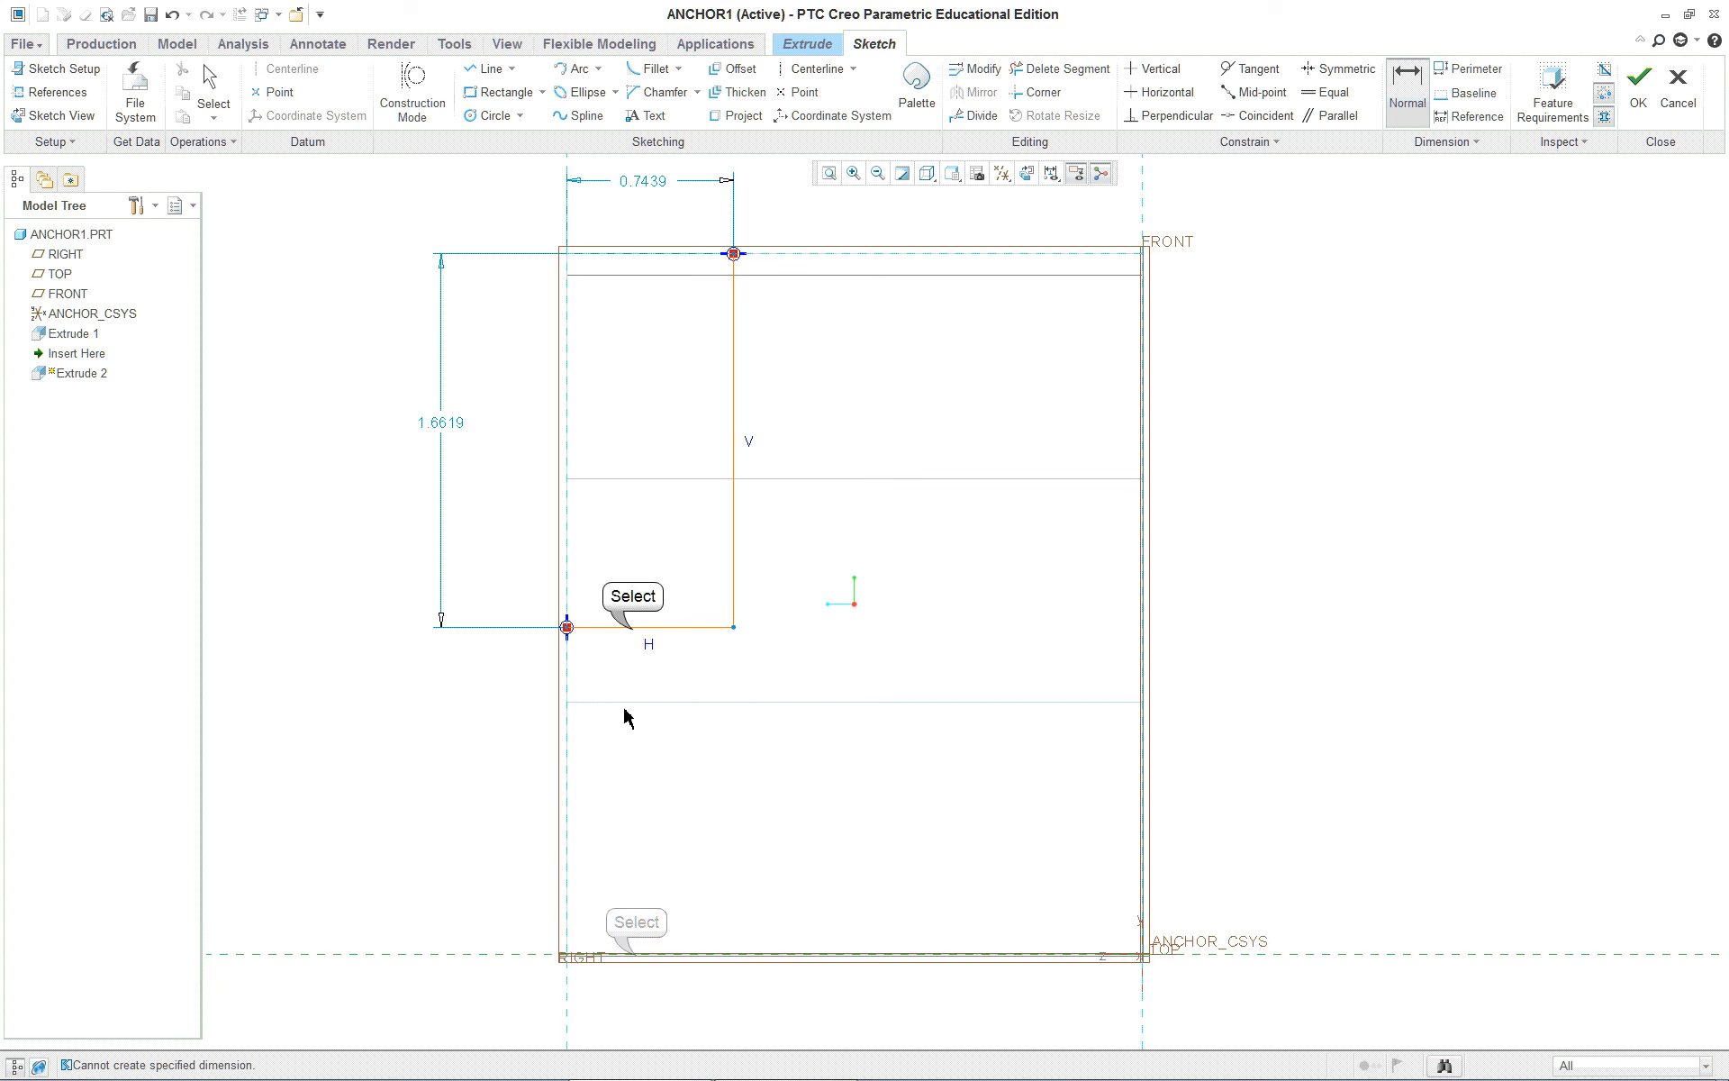
{"action": "left_click", "coordinate": [626, 627]}
{"action": "middle_click", "coordinate": [468, 794]}
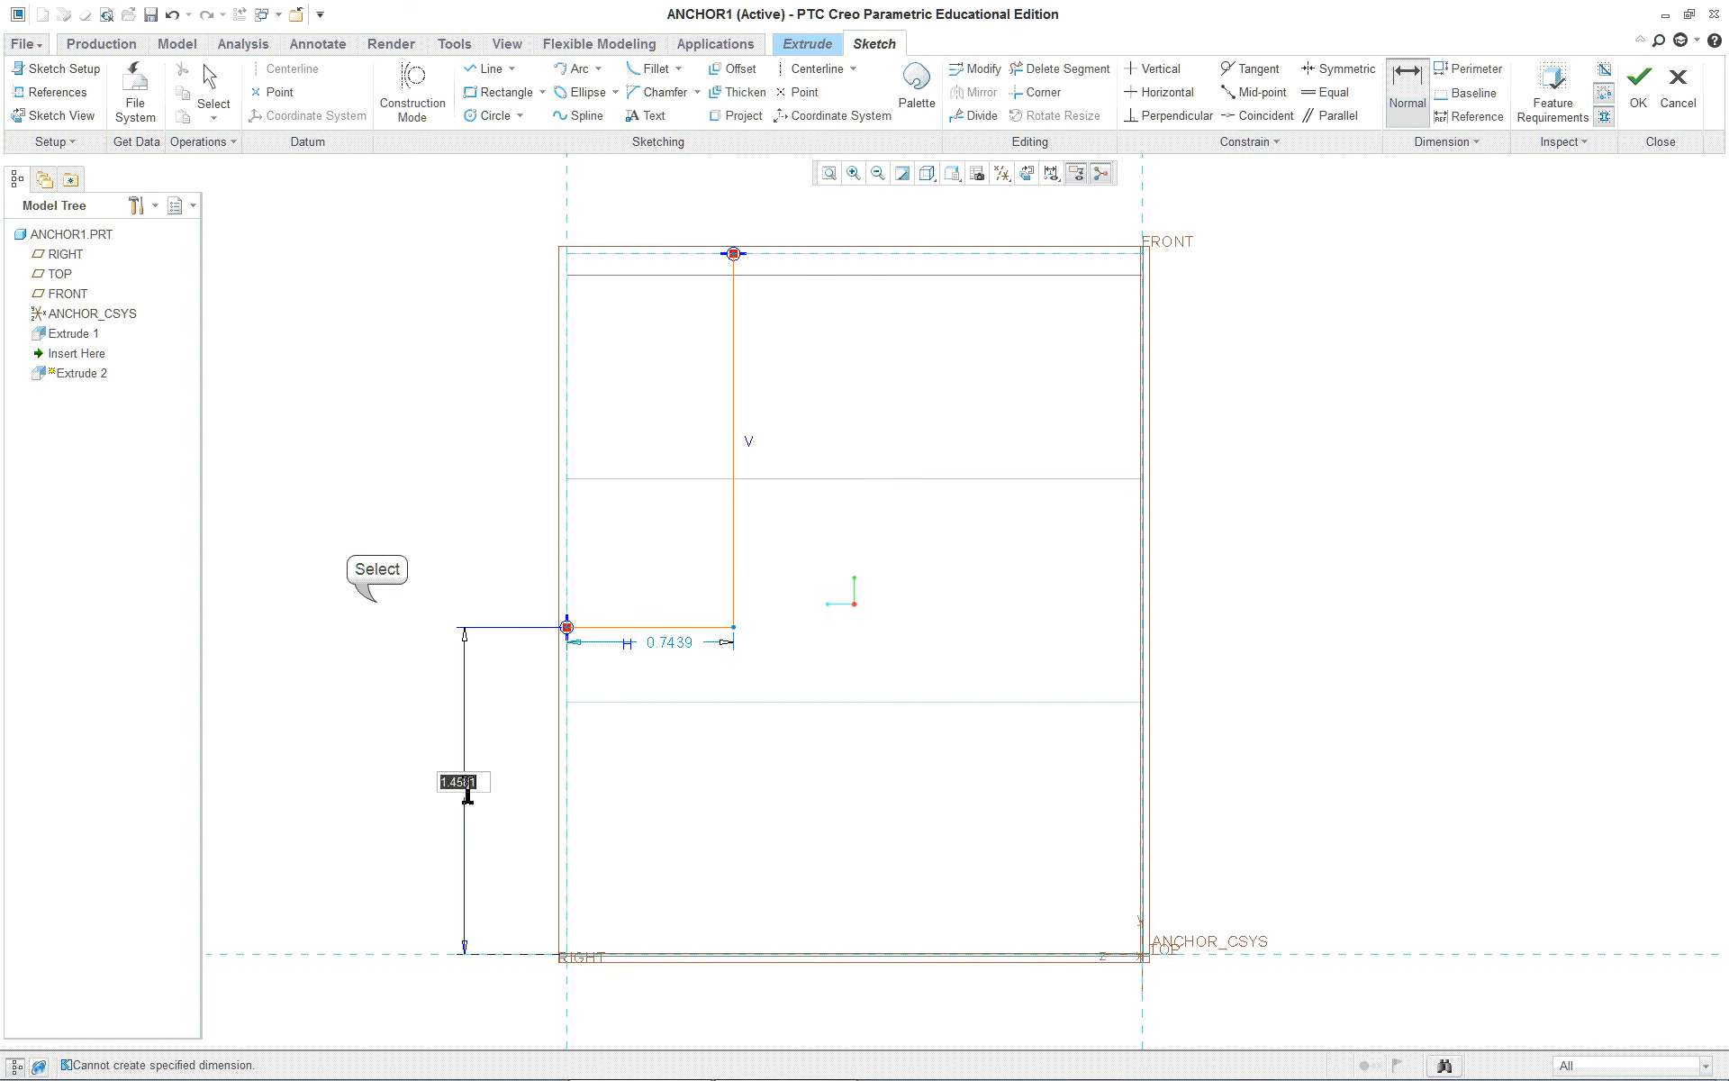
{"action": "key", "text": "Return"}
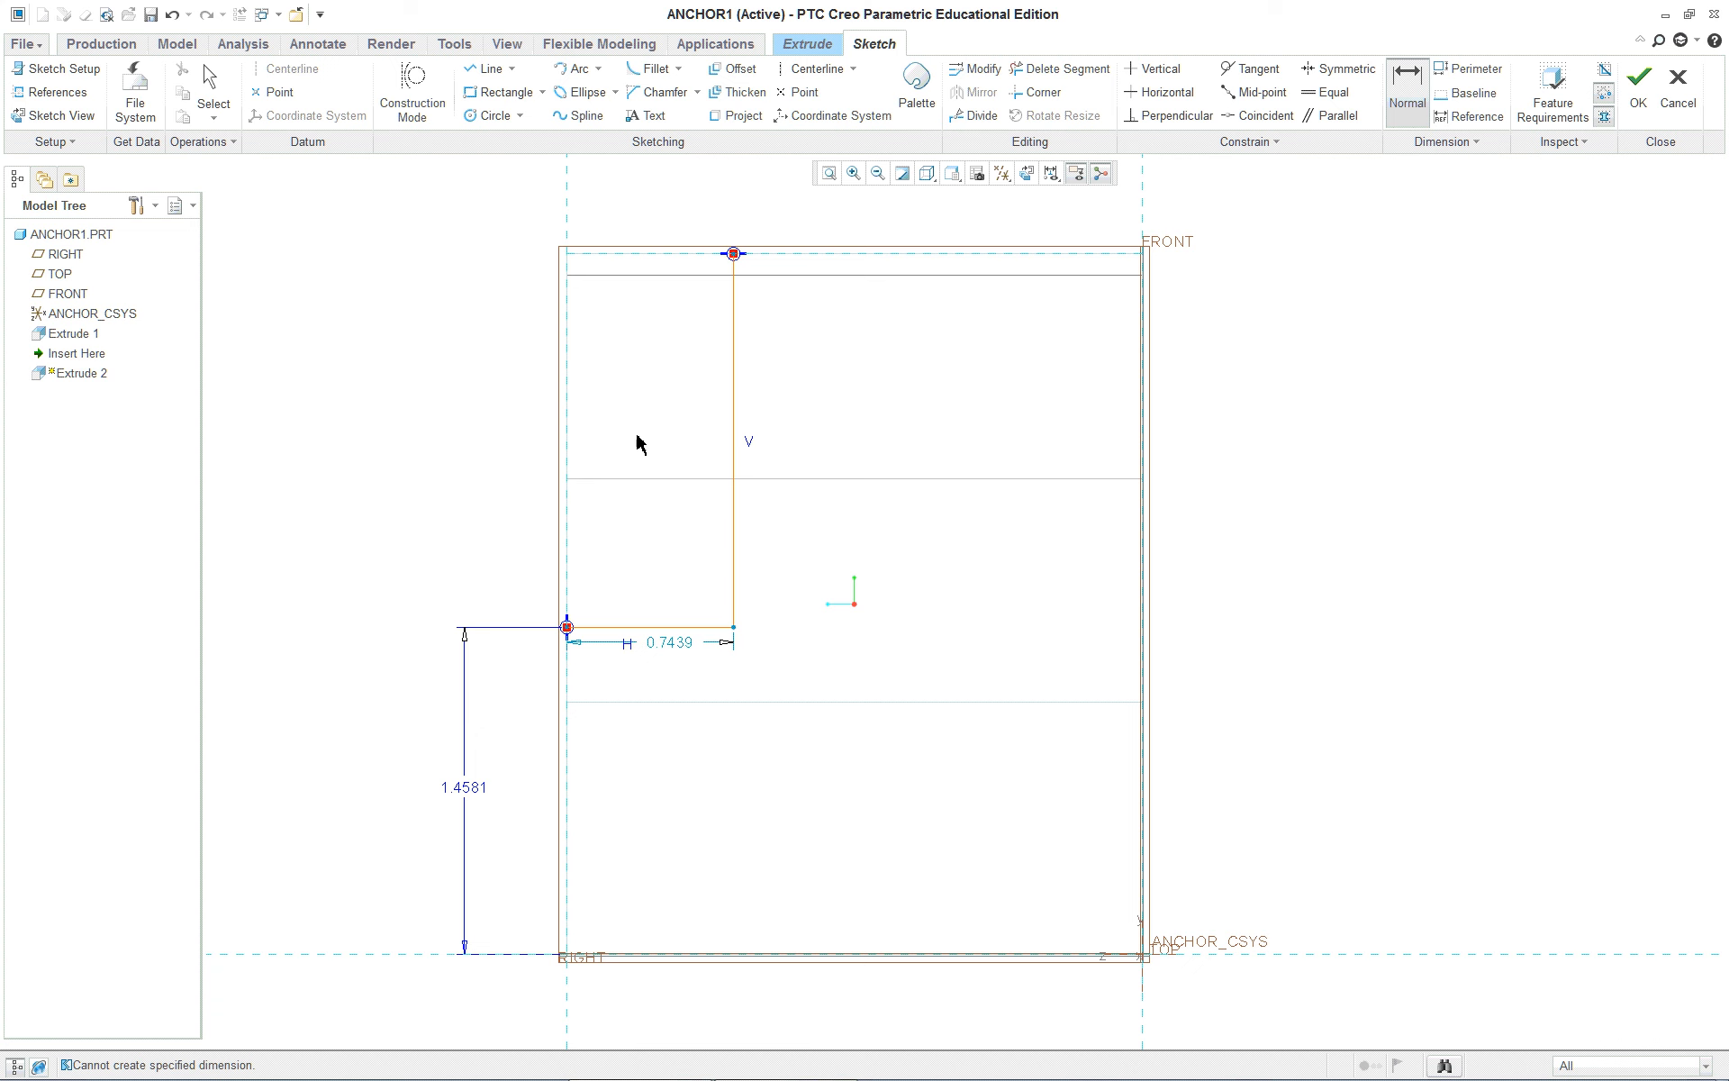
Dimension the cut's vertical line from the FRONT datum plane and set that distance to 1.875
{"action": "scroll", "coordinate": [962, 380], "scroll_direction": "down", "scroll_amount": 3}
{"action": "scroll", "coordinate": [1018, 217], "scroll_direction": "up", "scroll_amount": 1}
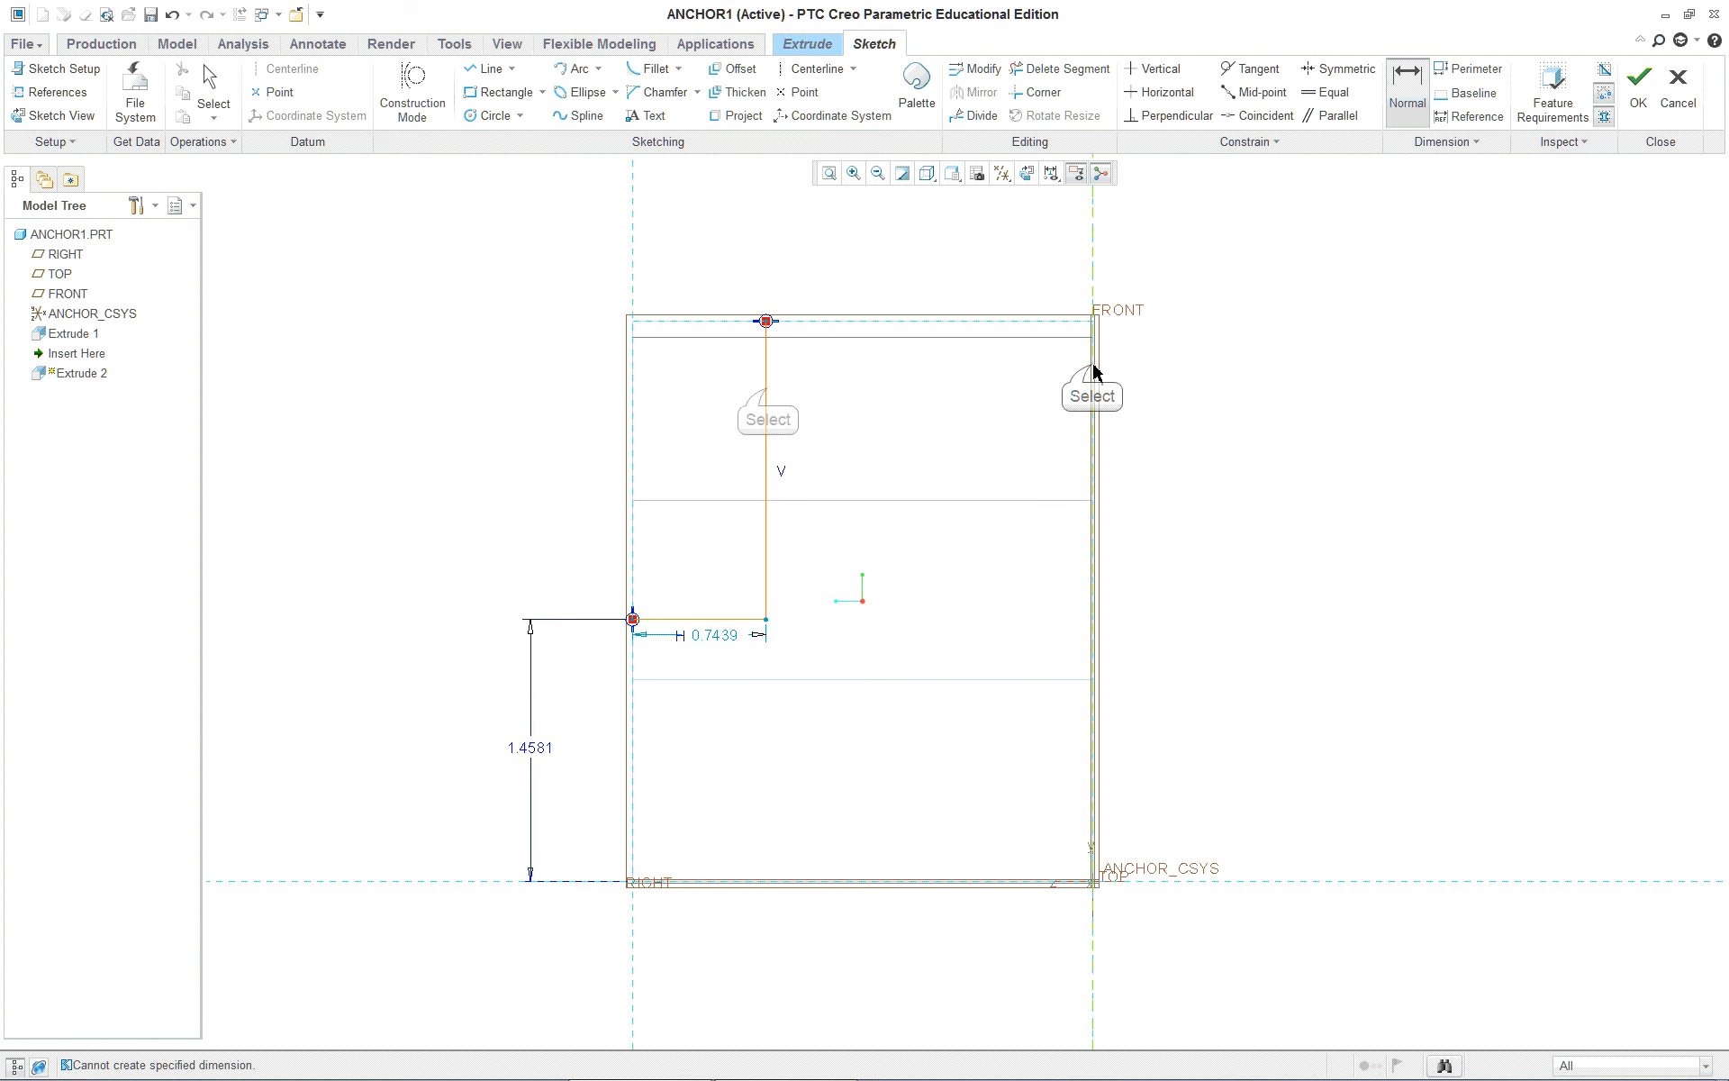
{"action": "left_click", "coordinate": [766, 382]}
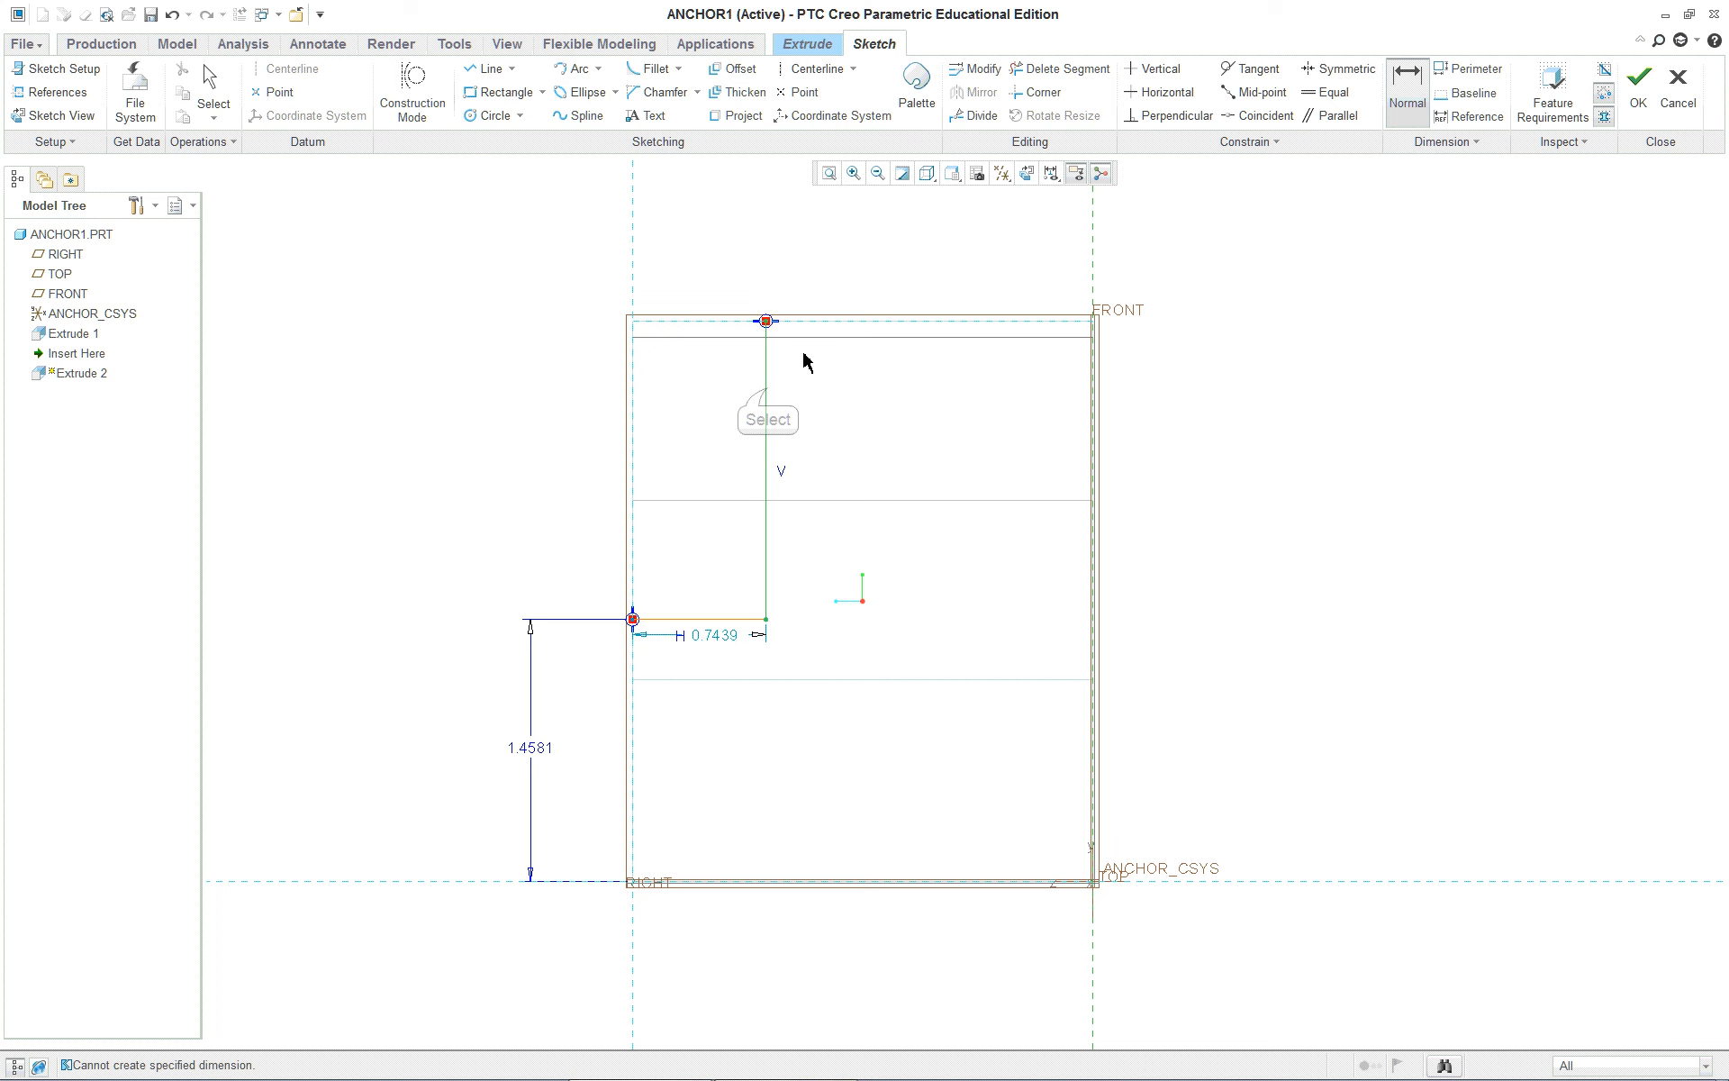
{"action": "middle_click", "coordinate": [909, 270]}
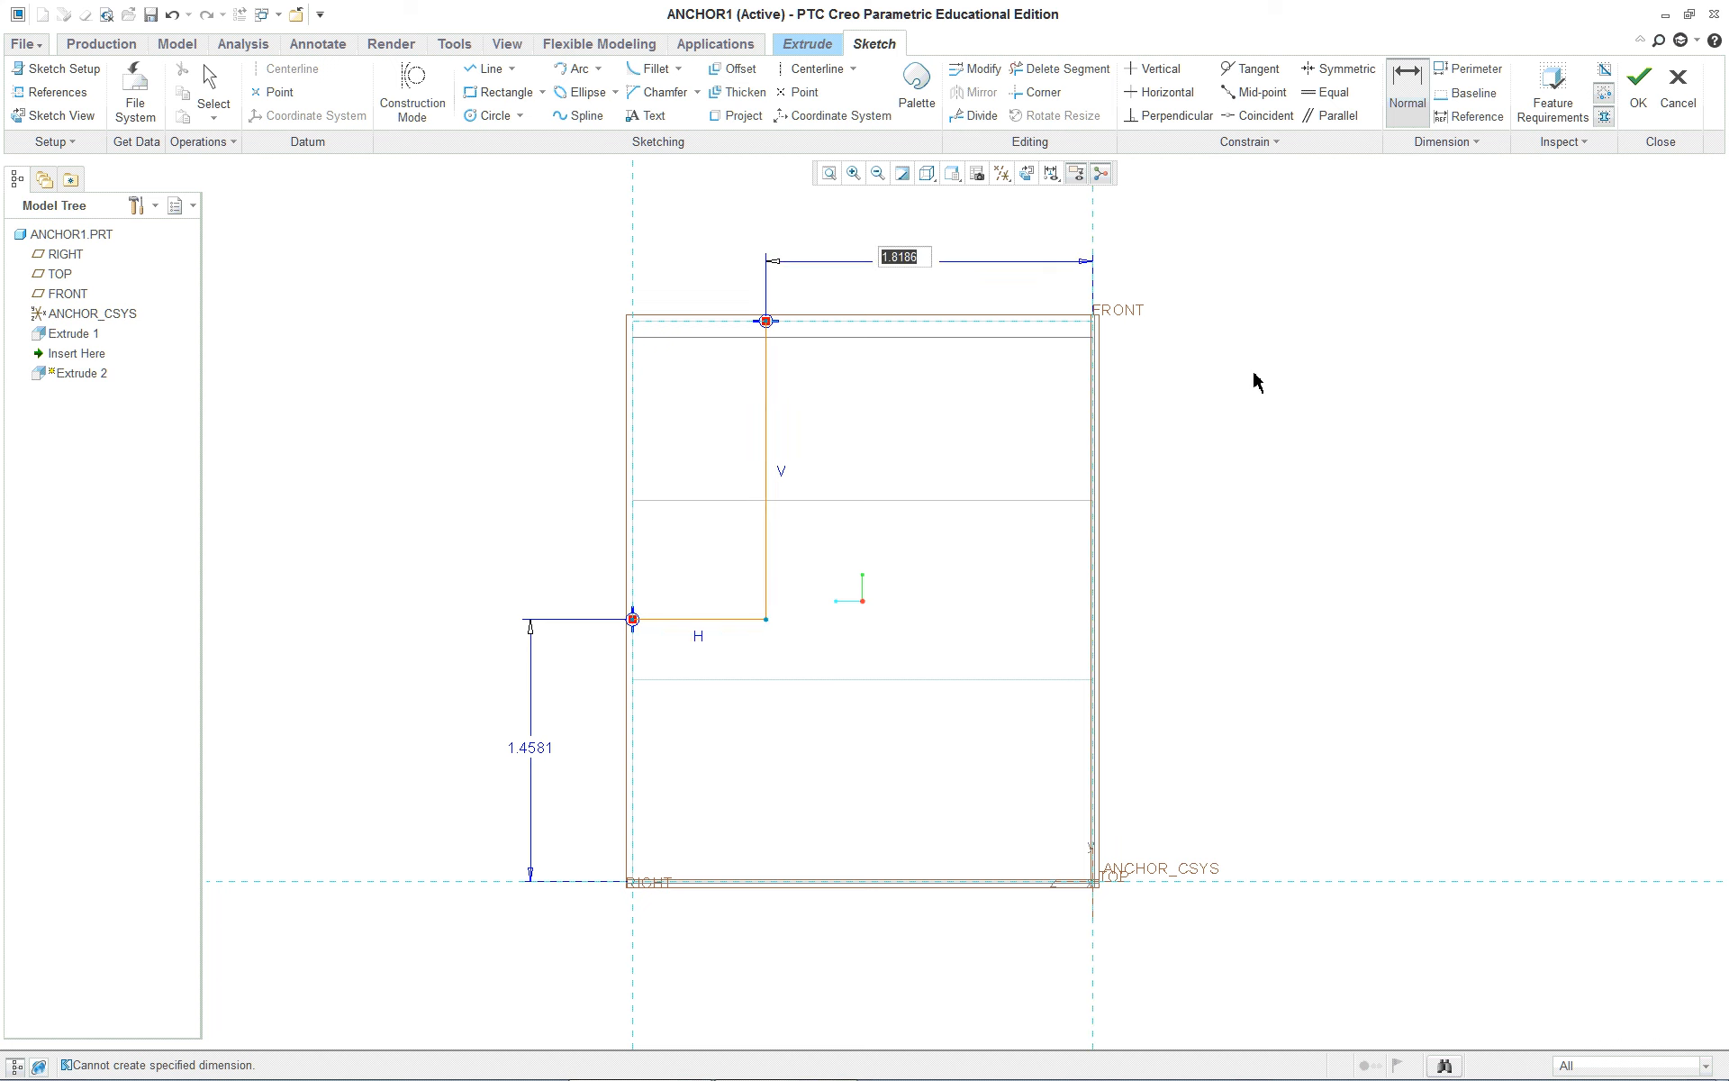
{"action": "left_click", "coordinate": [1178, 346]}
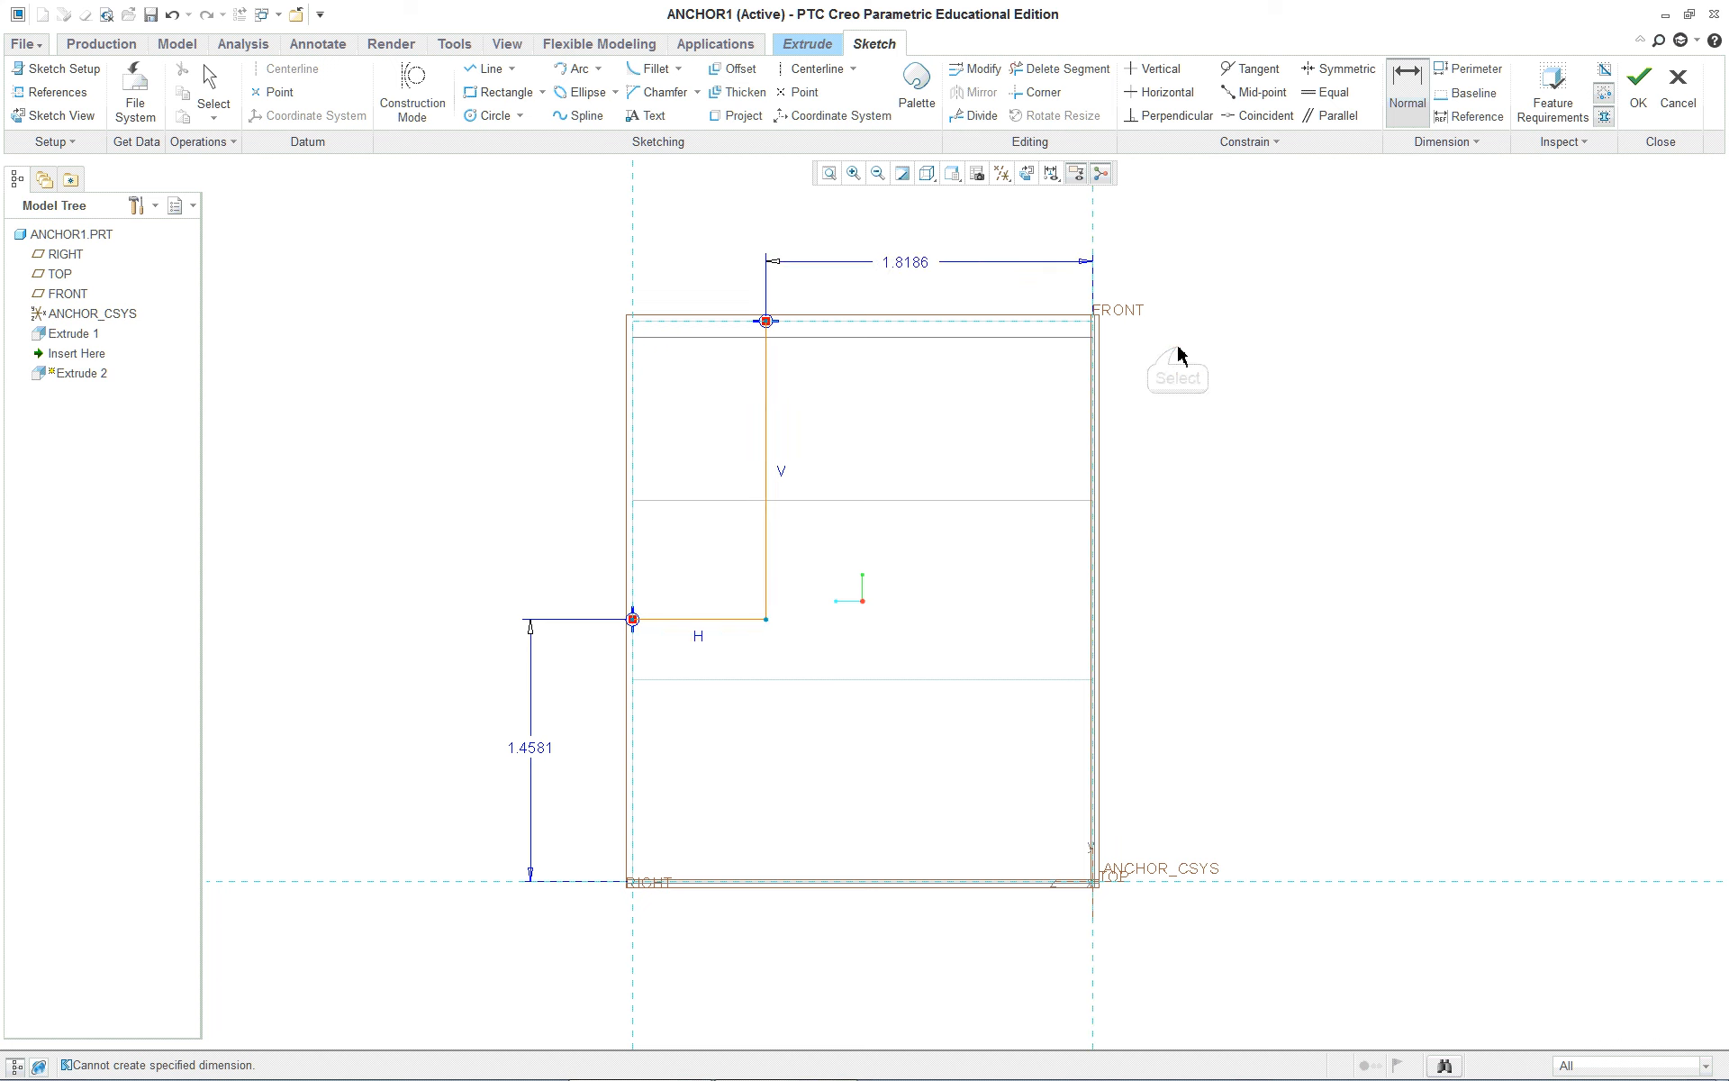
{"action": "double_click", "coordinate": [916, 263]}
{"action": "type", "text": "1.875"}
{"action": "key", "text": "Return"}
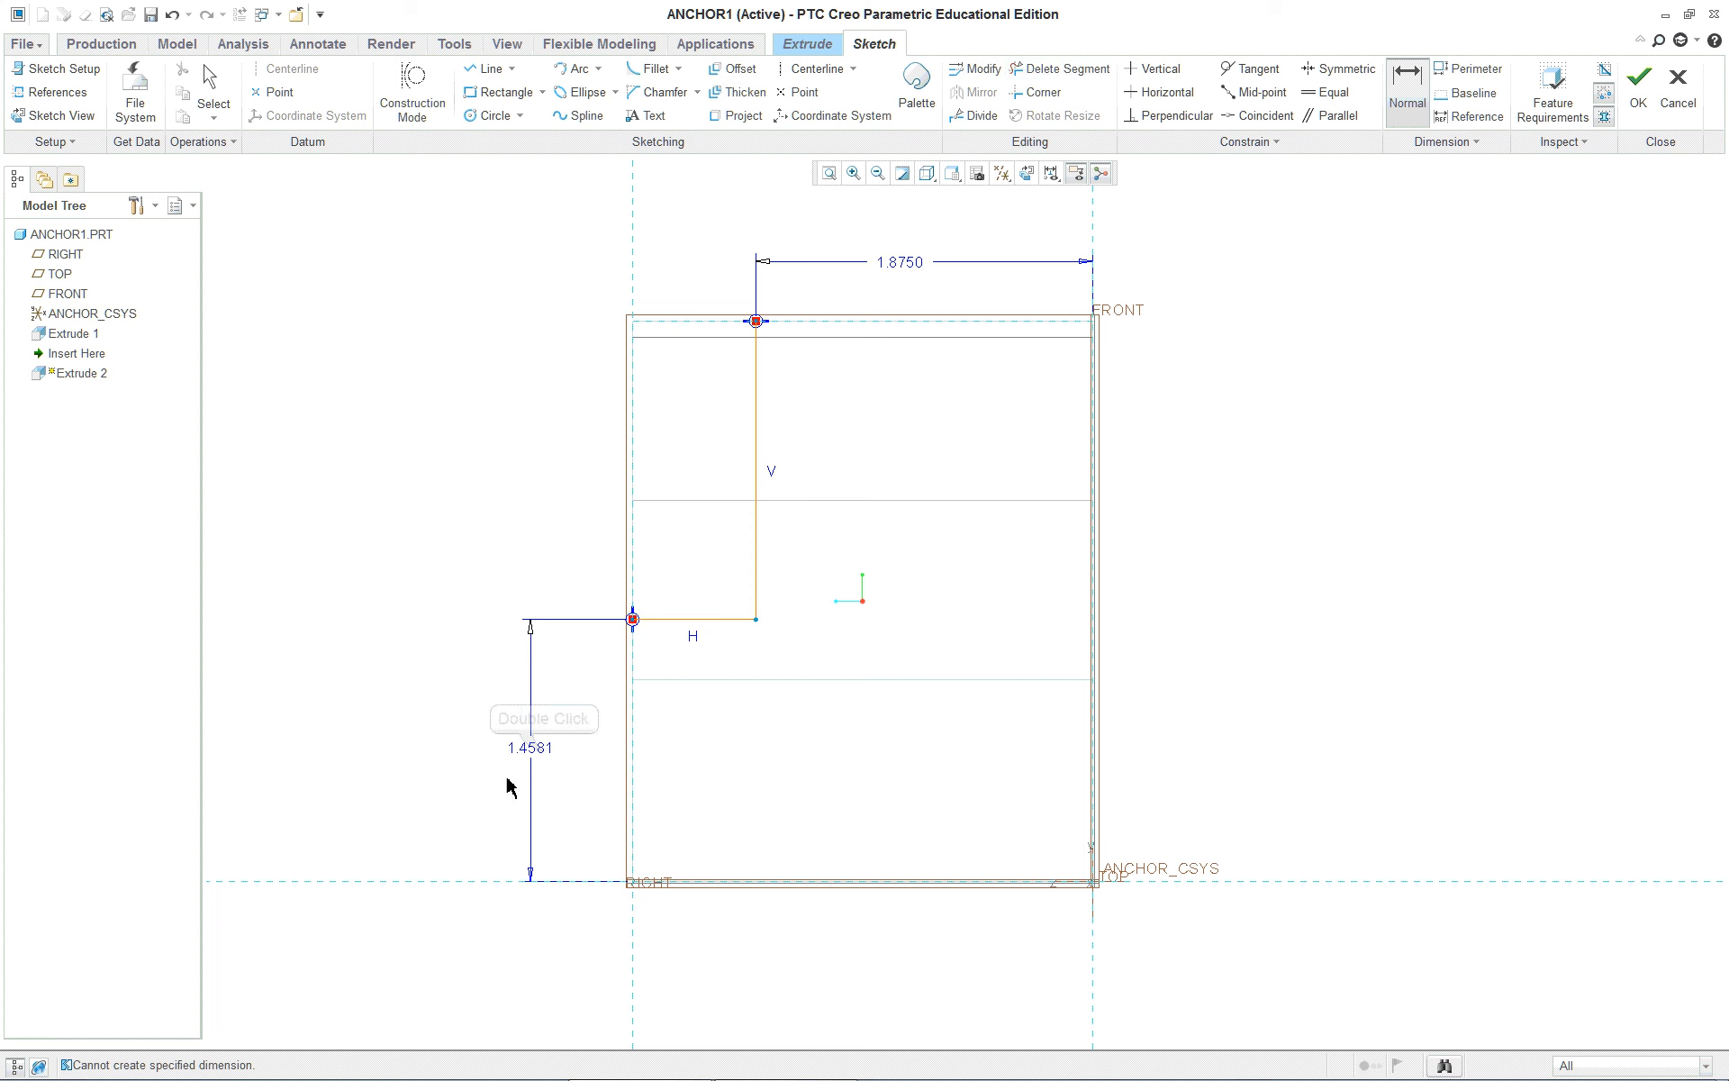
Set the height of the cut's horizontal line above the TOP datum plane to 1.125
{"action": "double_click", "coordinate": [545, 755]}
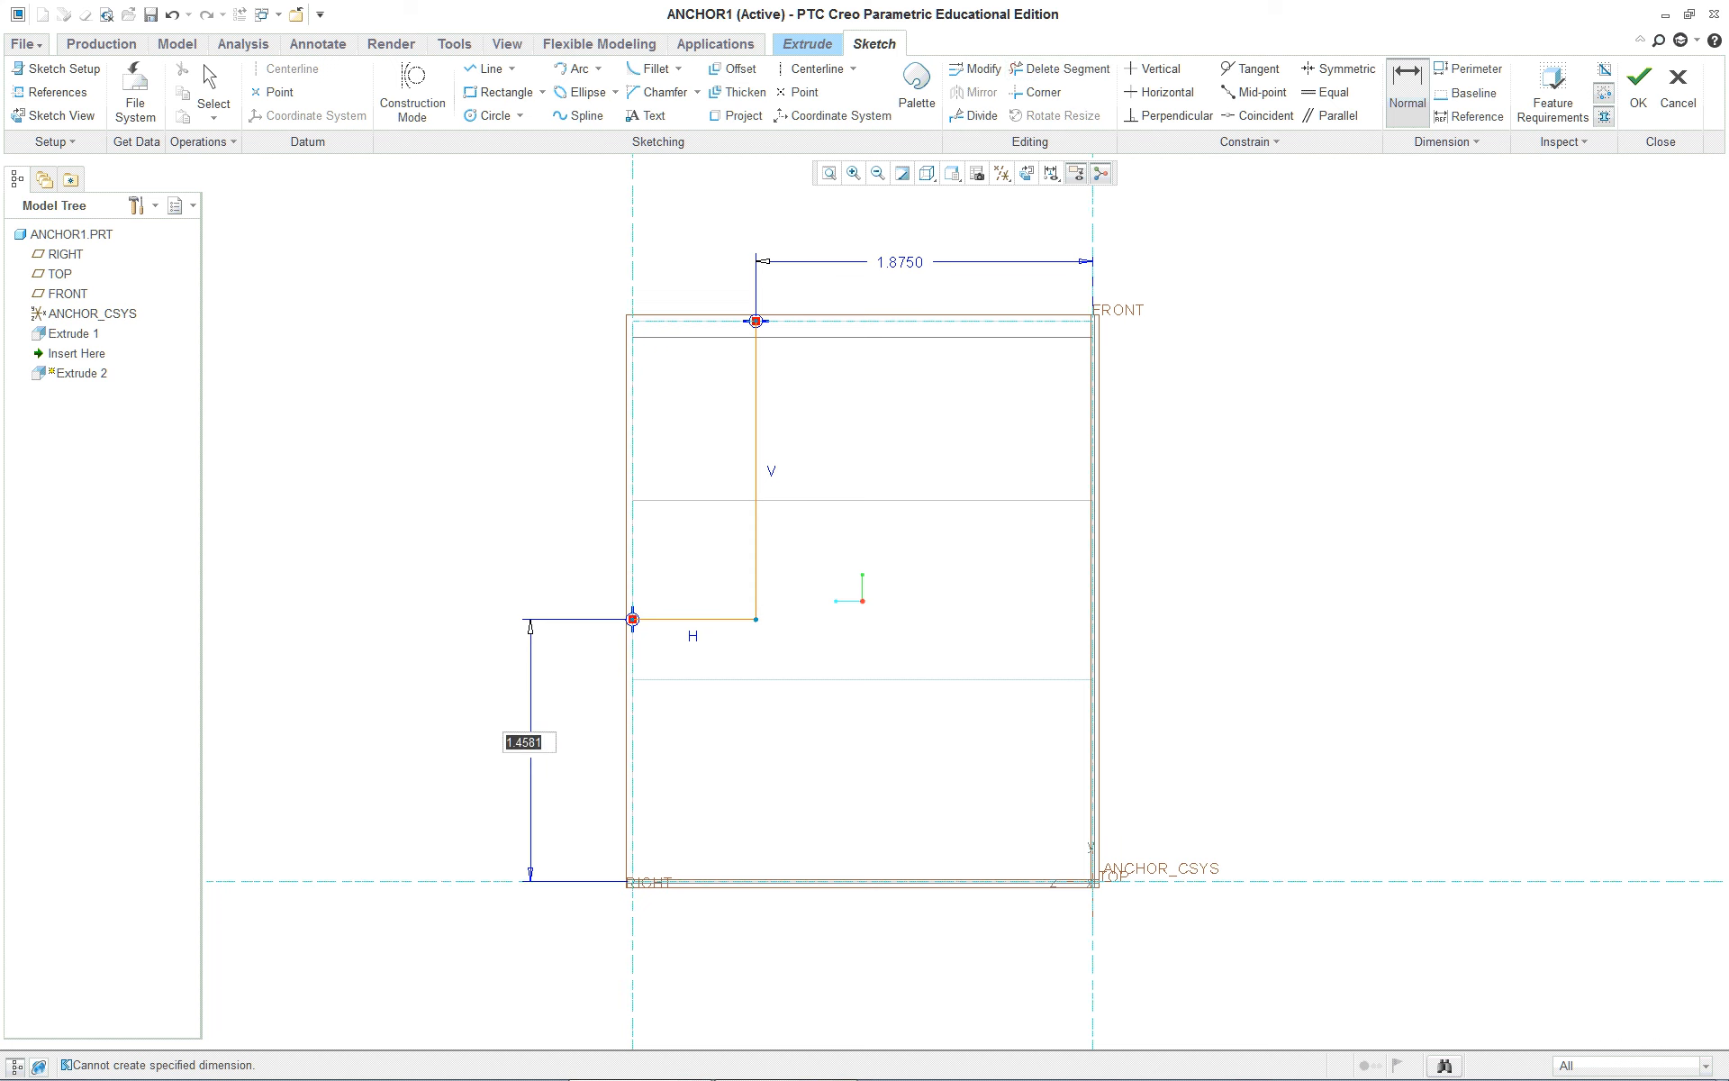
{"action": "key", "text": "Return"}
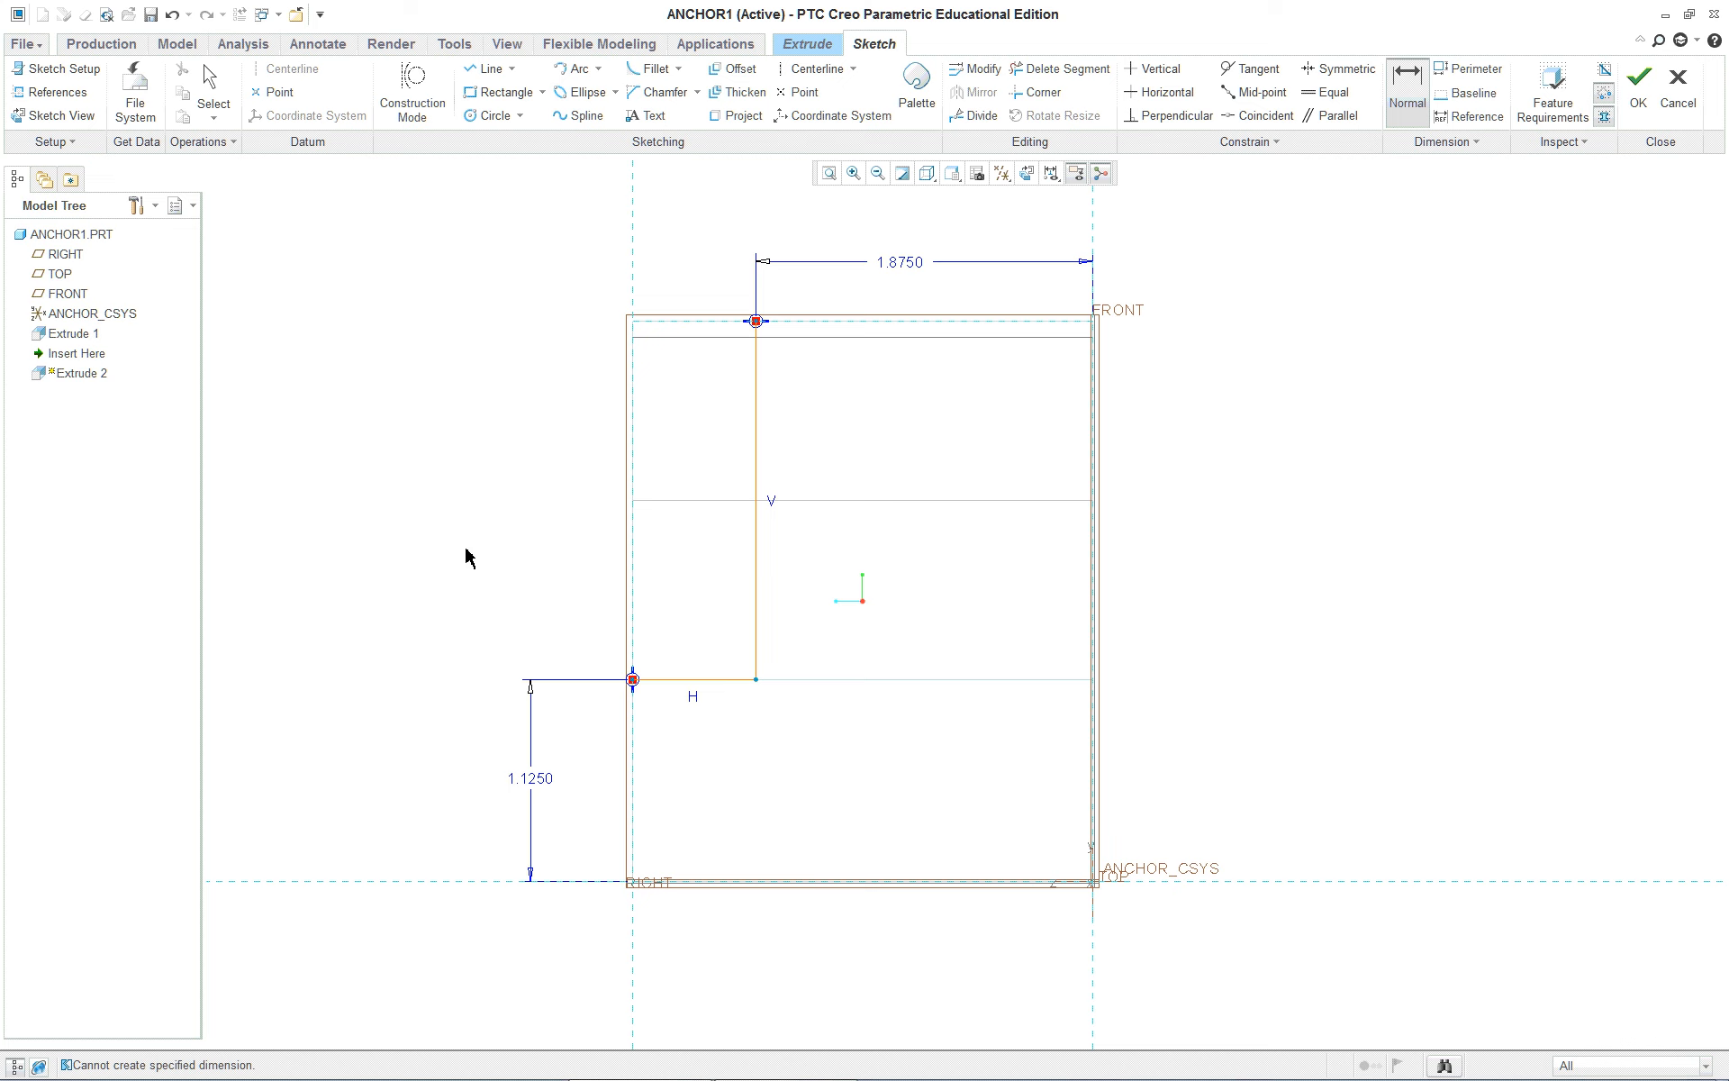
Show the part in standard orientation with the Shading With Edges display style, and complete the cut sketch
{"action": "key", "text": "ctrl+d"}
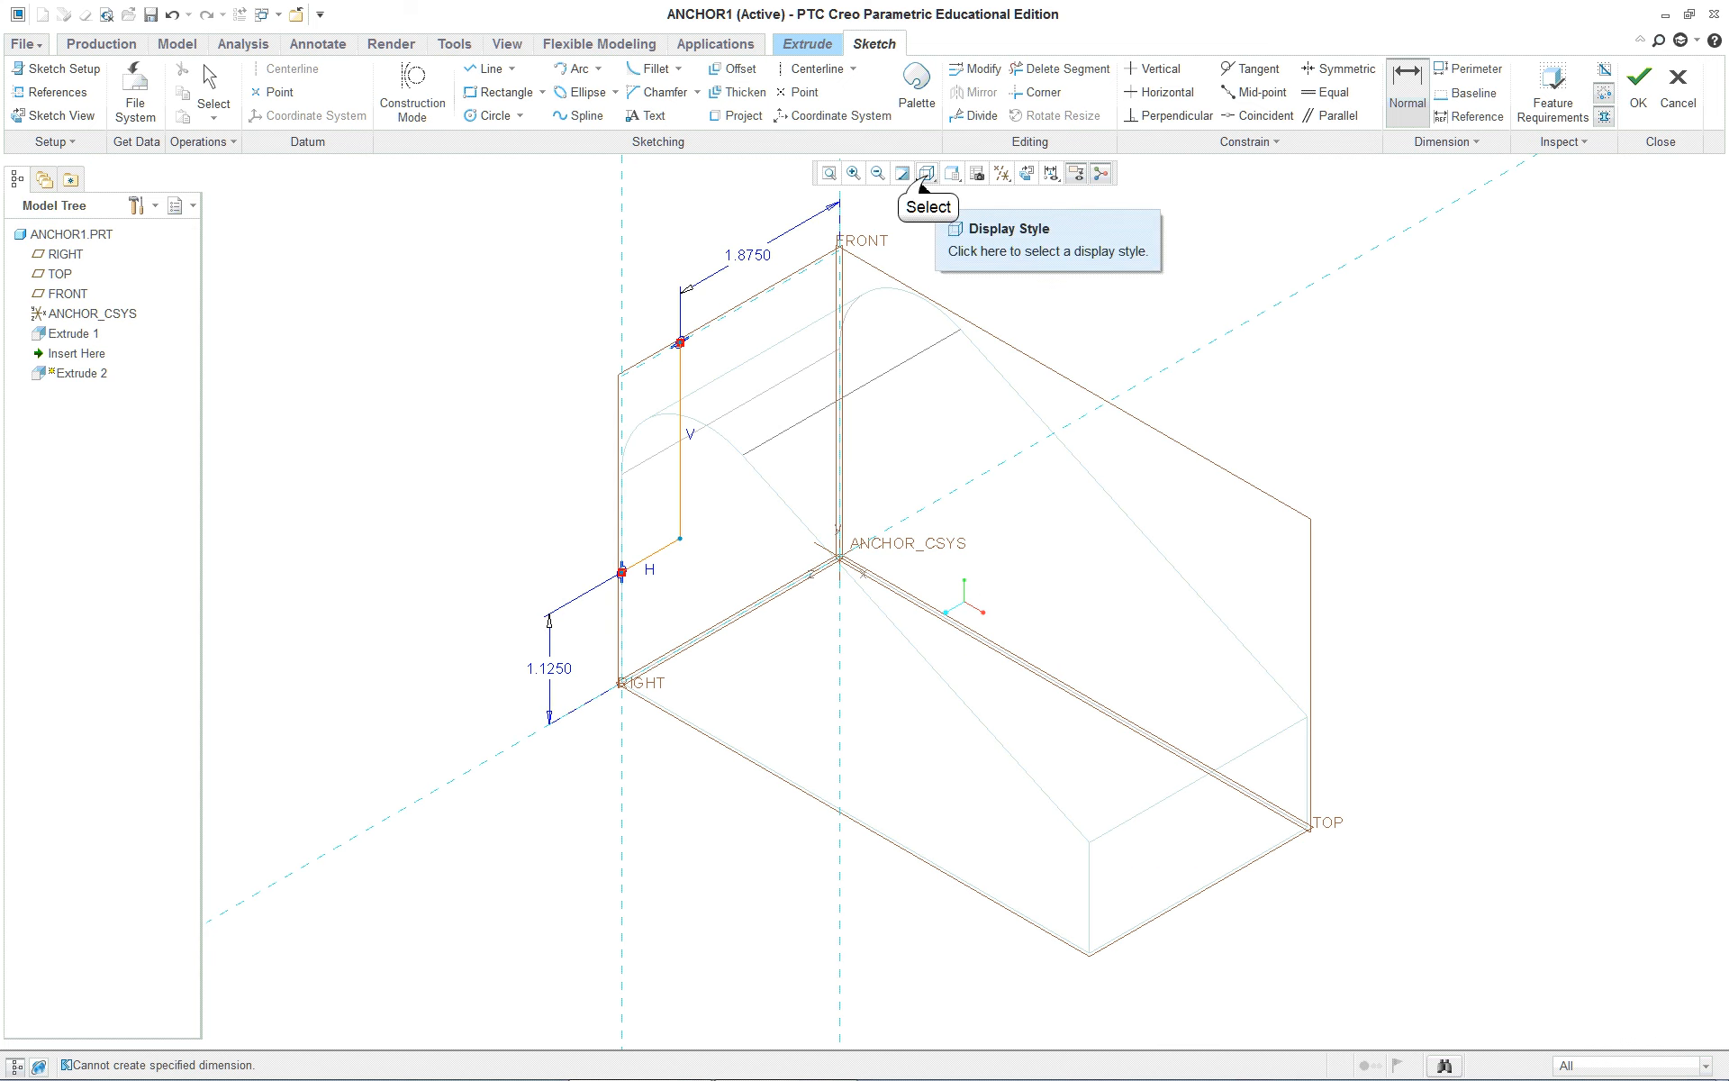
{"action": "left_click", "coordinate": [926, 173]}
{"action": "left_click", "coordinate": [948, 221]}
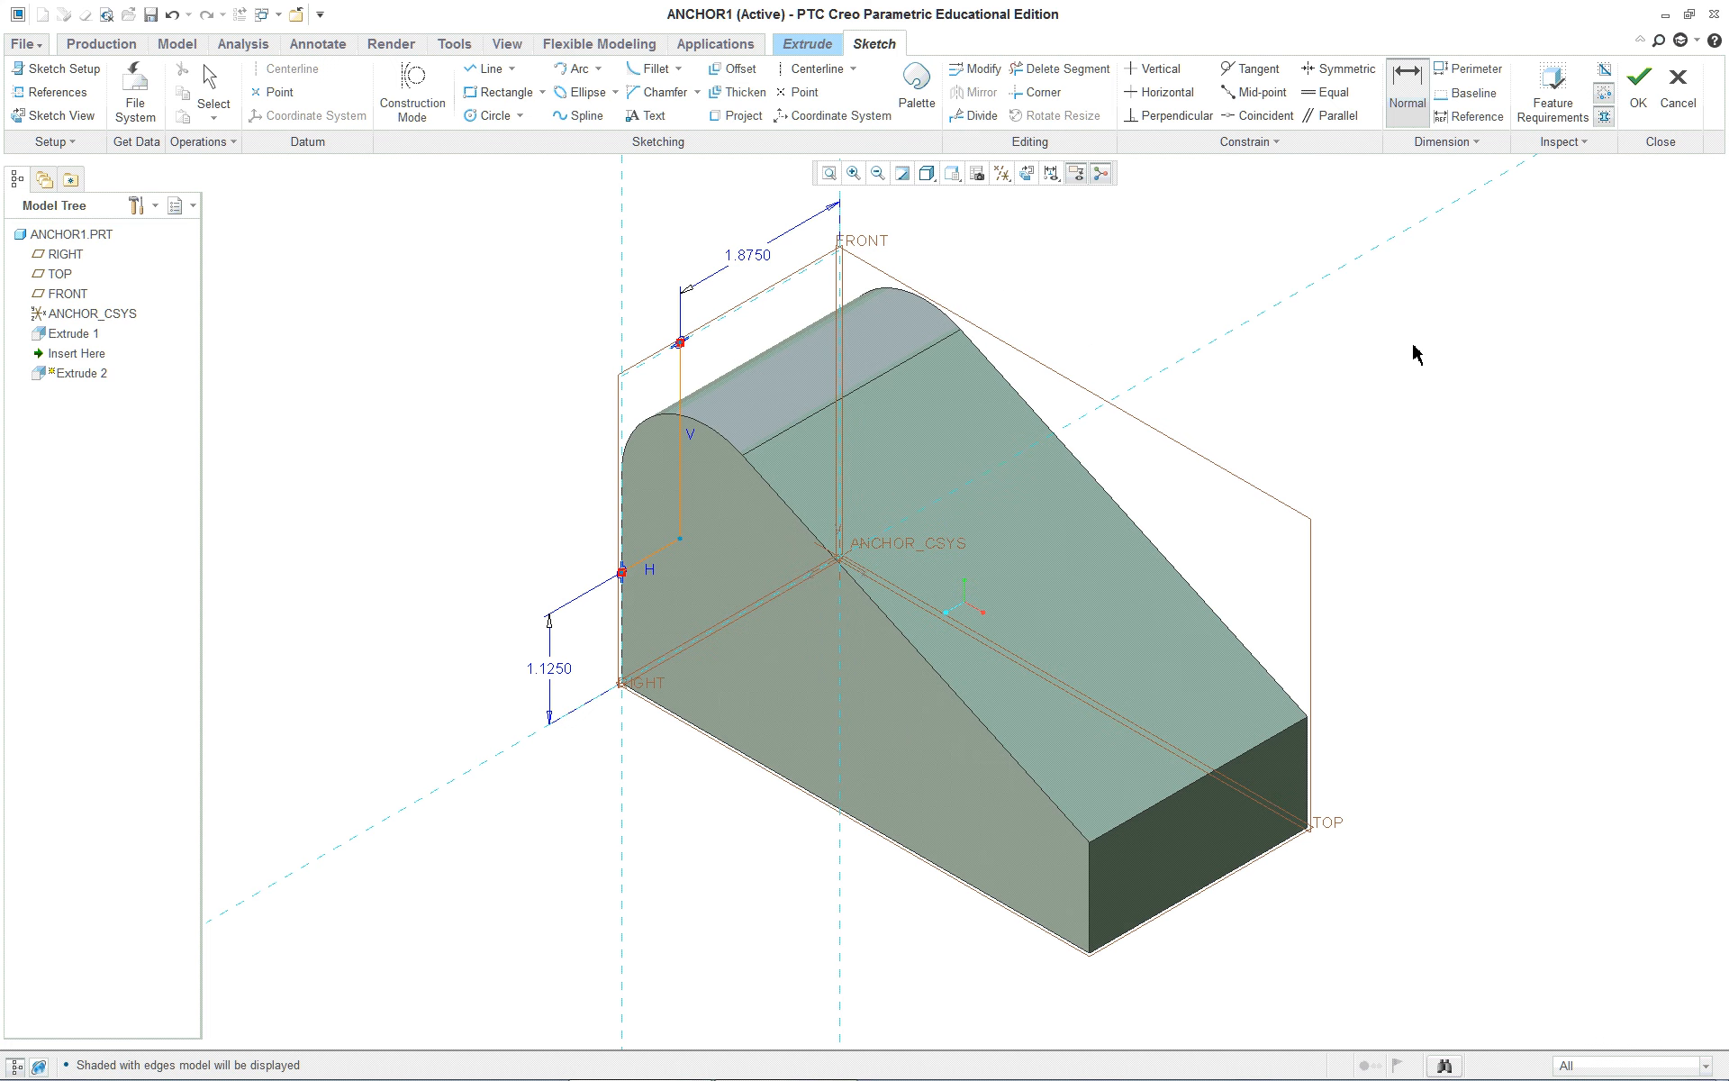
{"action": "left_click", "coordinate": [1637, 86]}
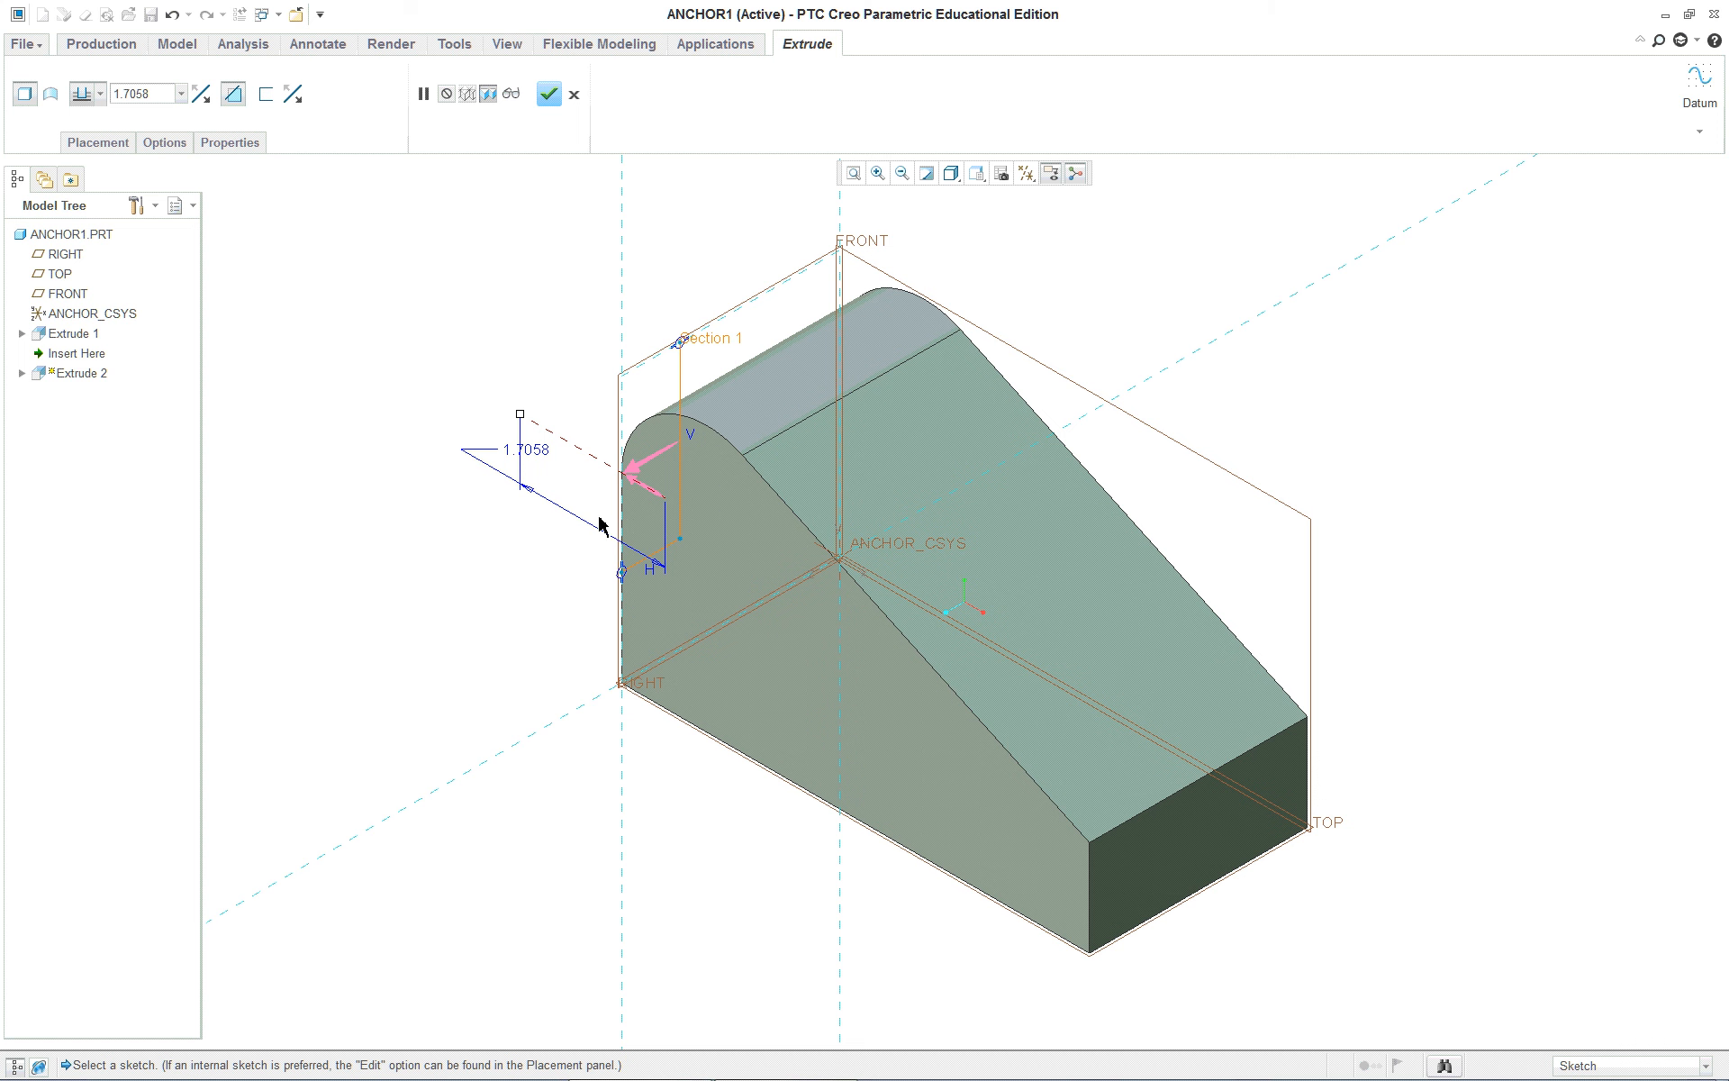
Flip the cut's depth direction into the part, and toggle the material side both ways, keeping removal at the outer upper corner
{"action": "left_click", "coordinate": [641, 496]}
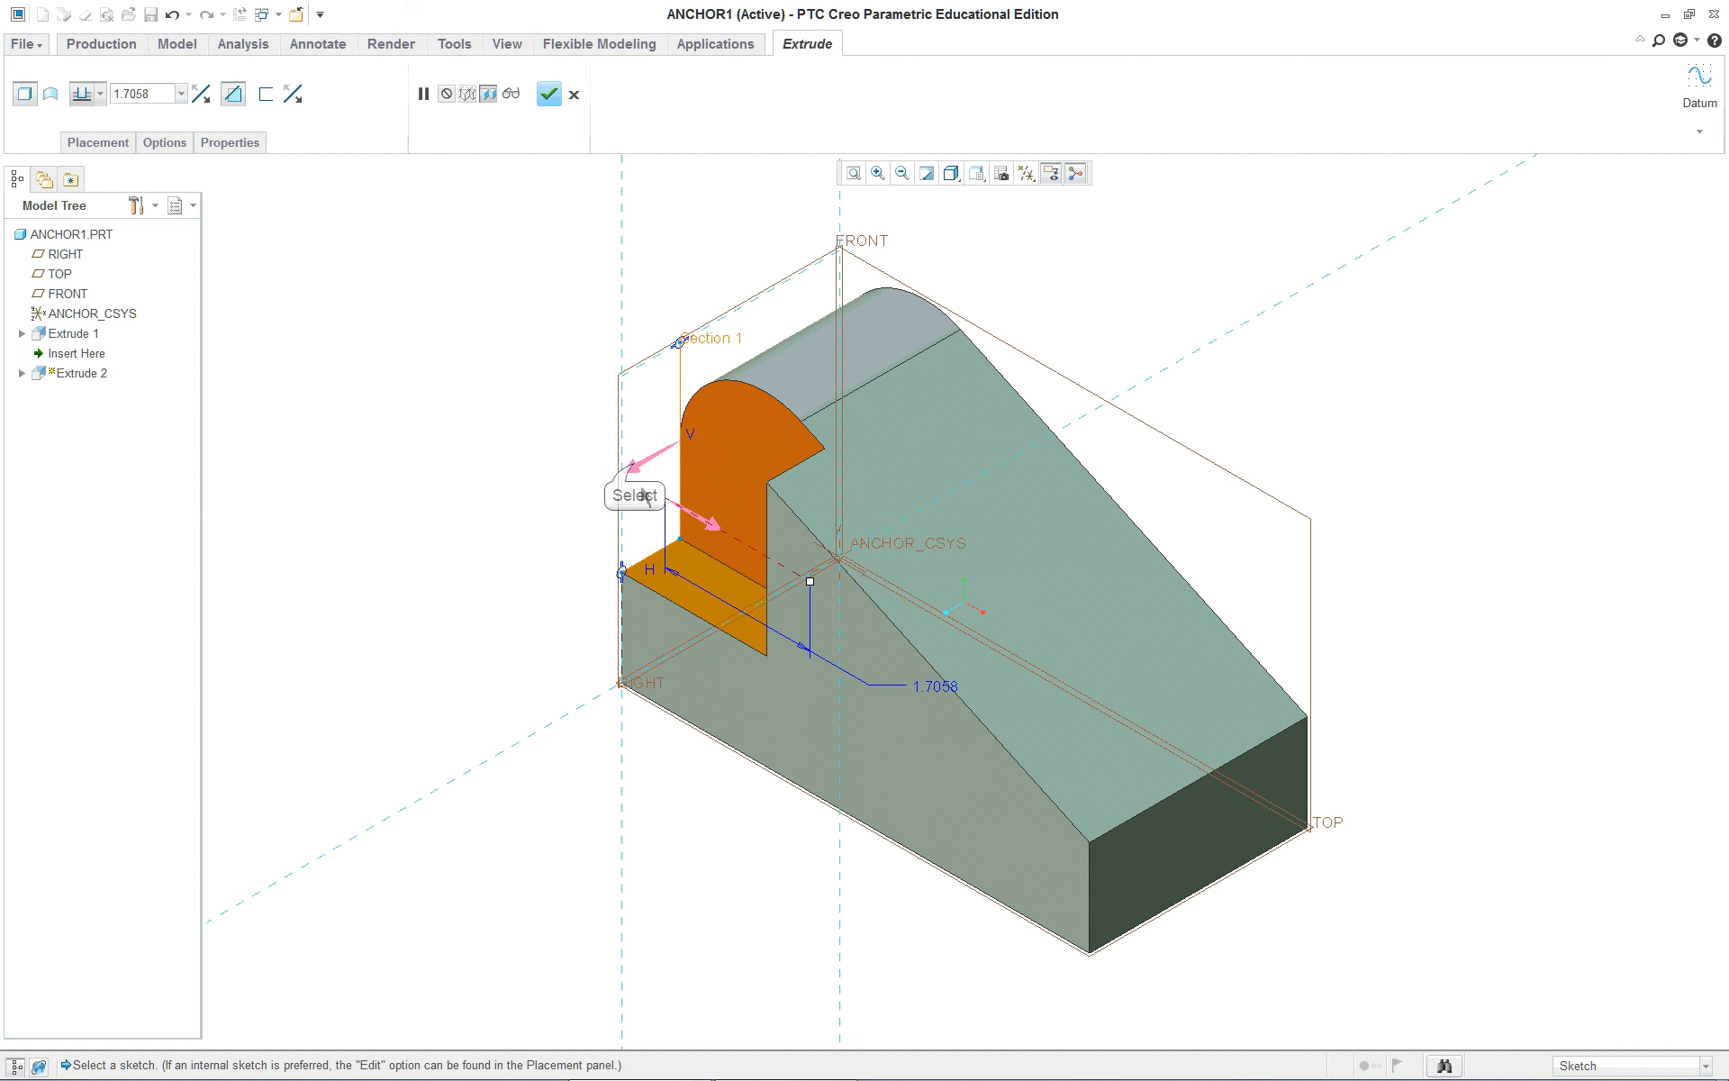
{"action": "left_click", "coordinate": [636, 469]}
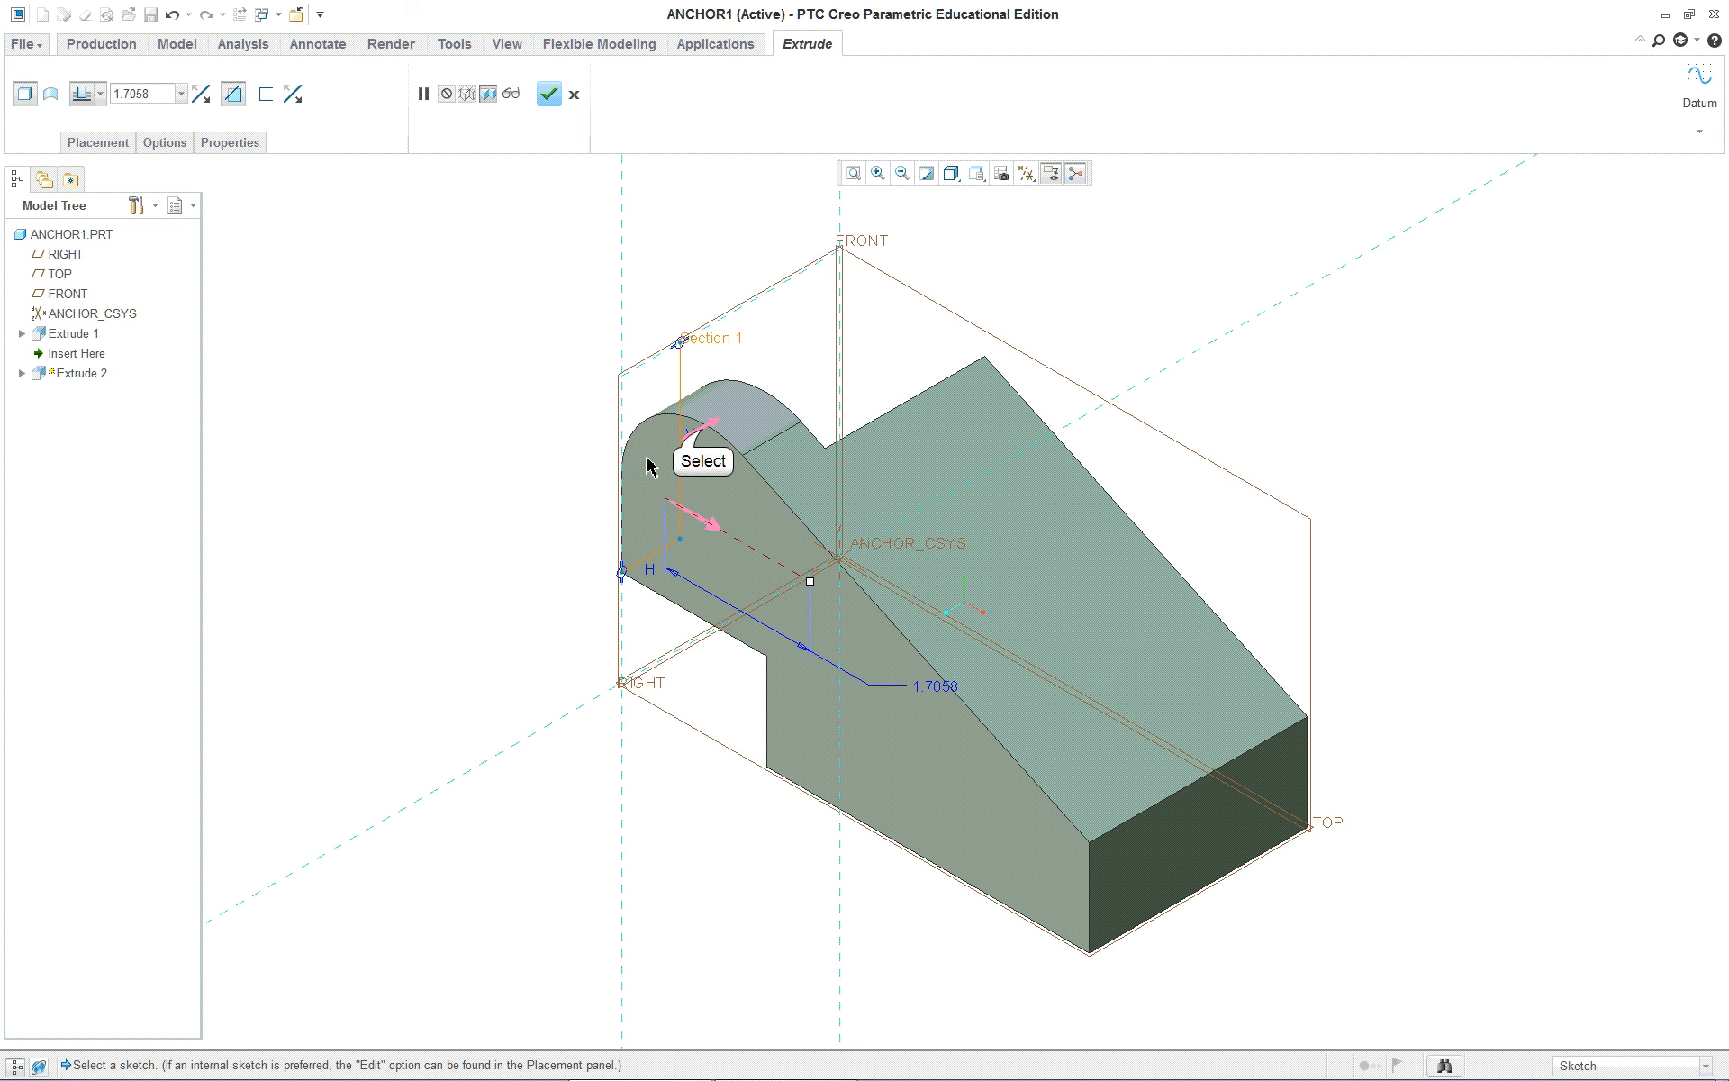
{"action": "left_click", "coordinate": [709, 432]}
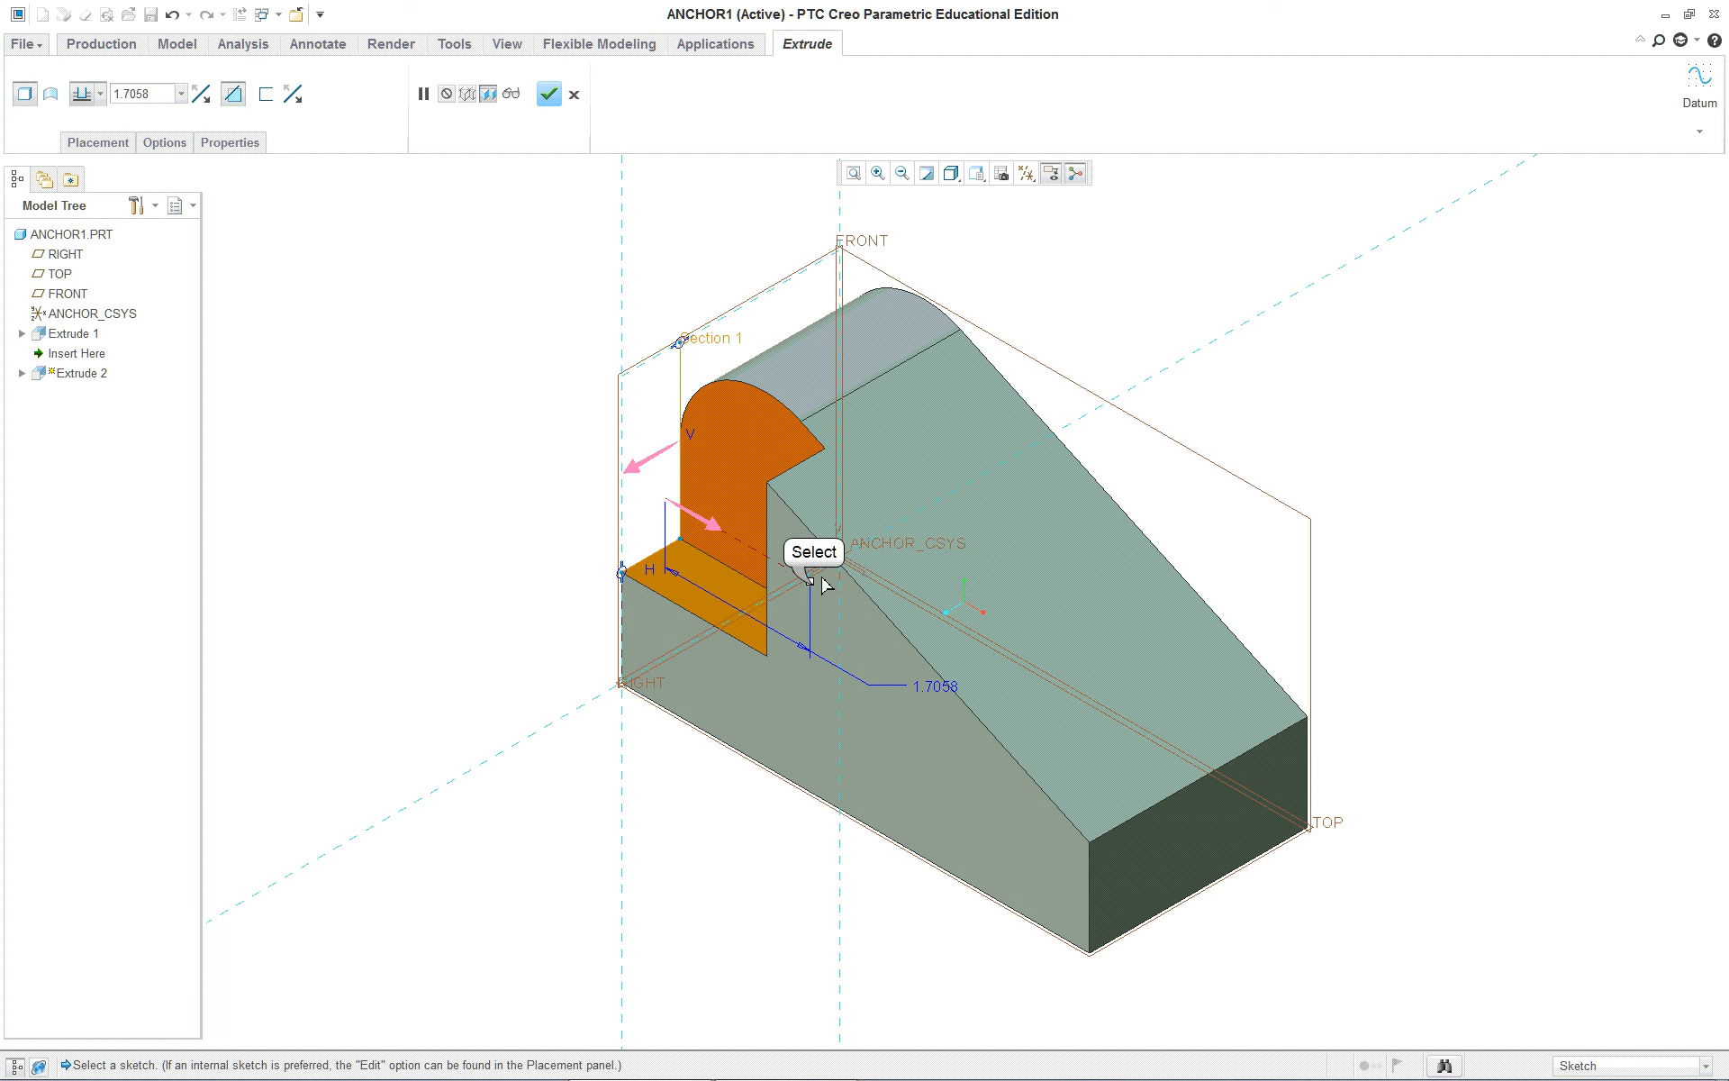
Set the first cut's depth to Through All and complete the feature, leaving nothing selected
{"action": "left_click_drag", "start_coordinate": [809, 581], "coordinate": [930, 679]}
{"action": "right_click", "coordinate": [933, 678]}
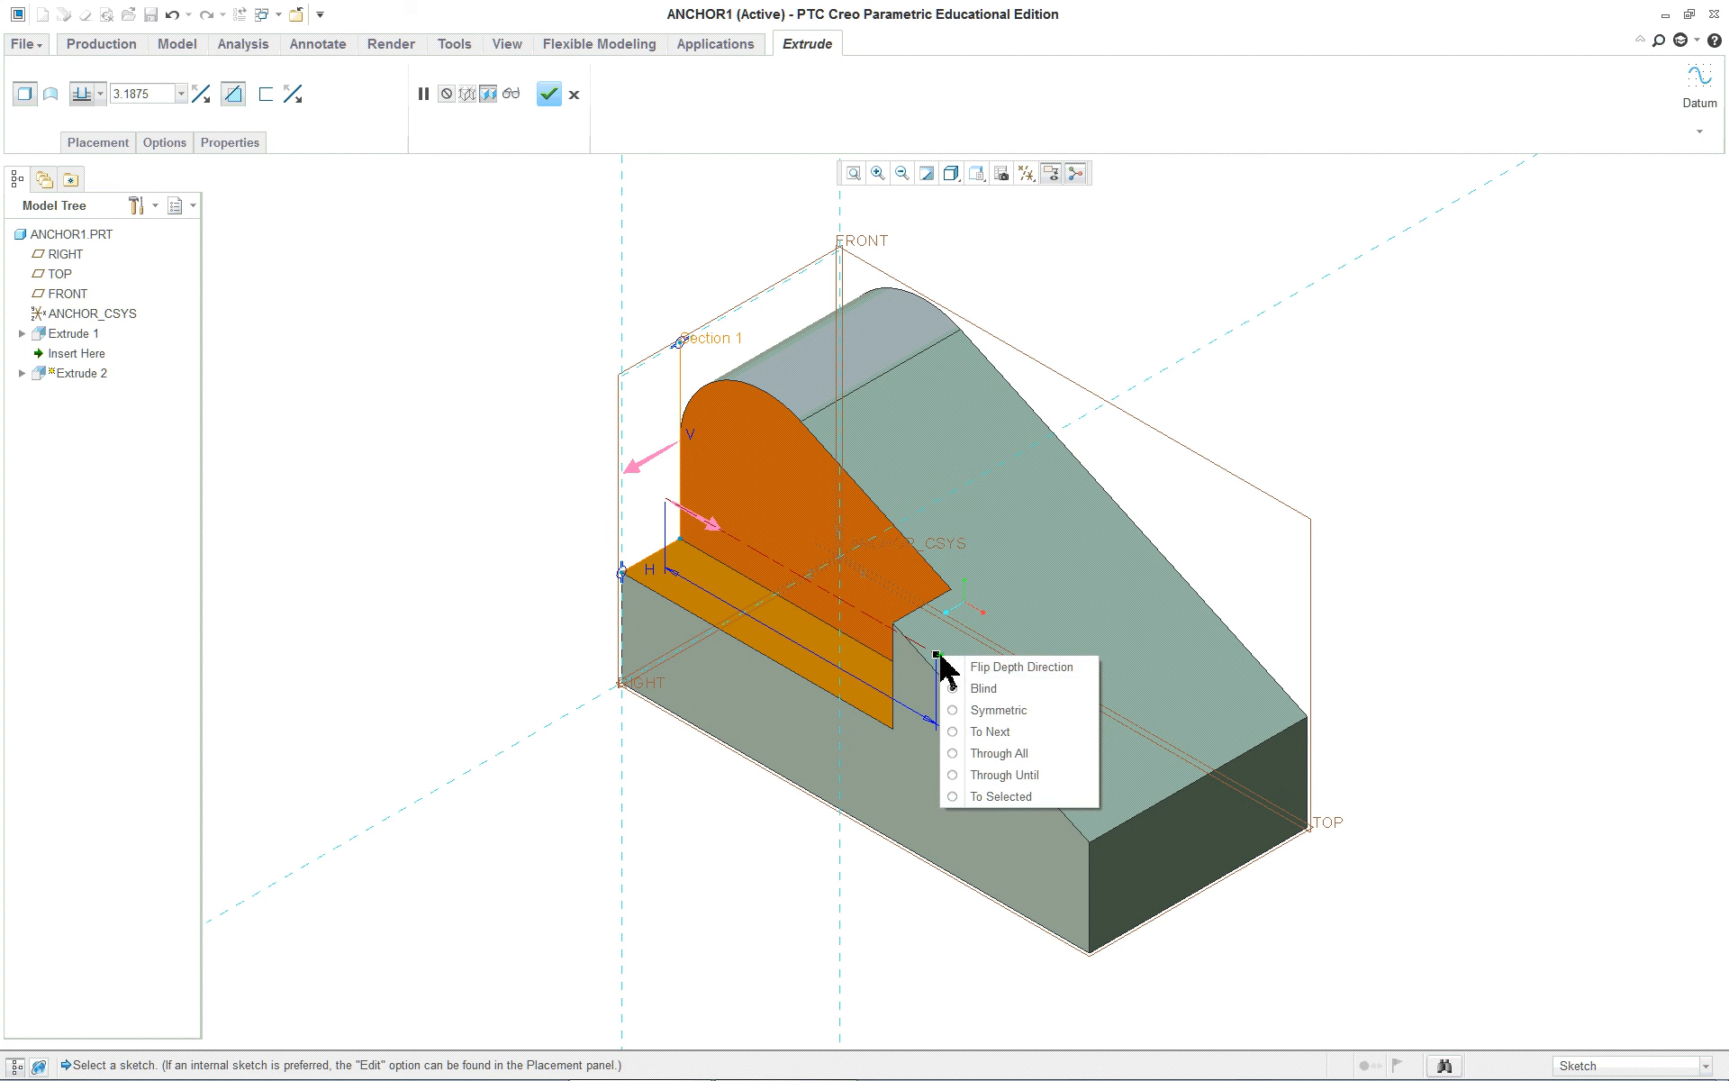
{"action": "left_click", "coordinate": [992, 756]}
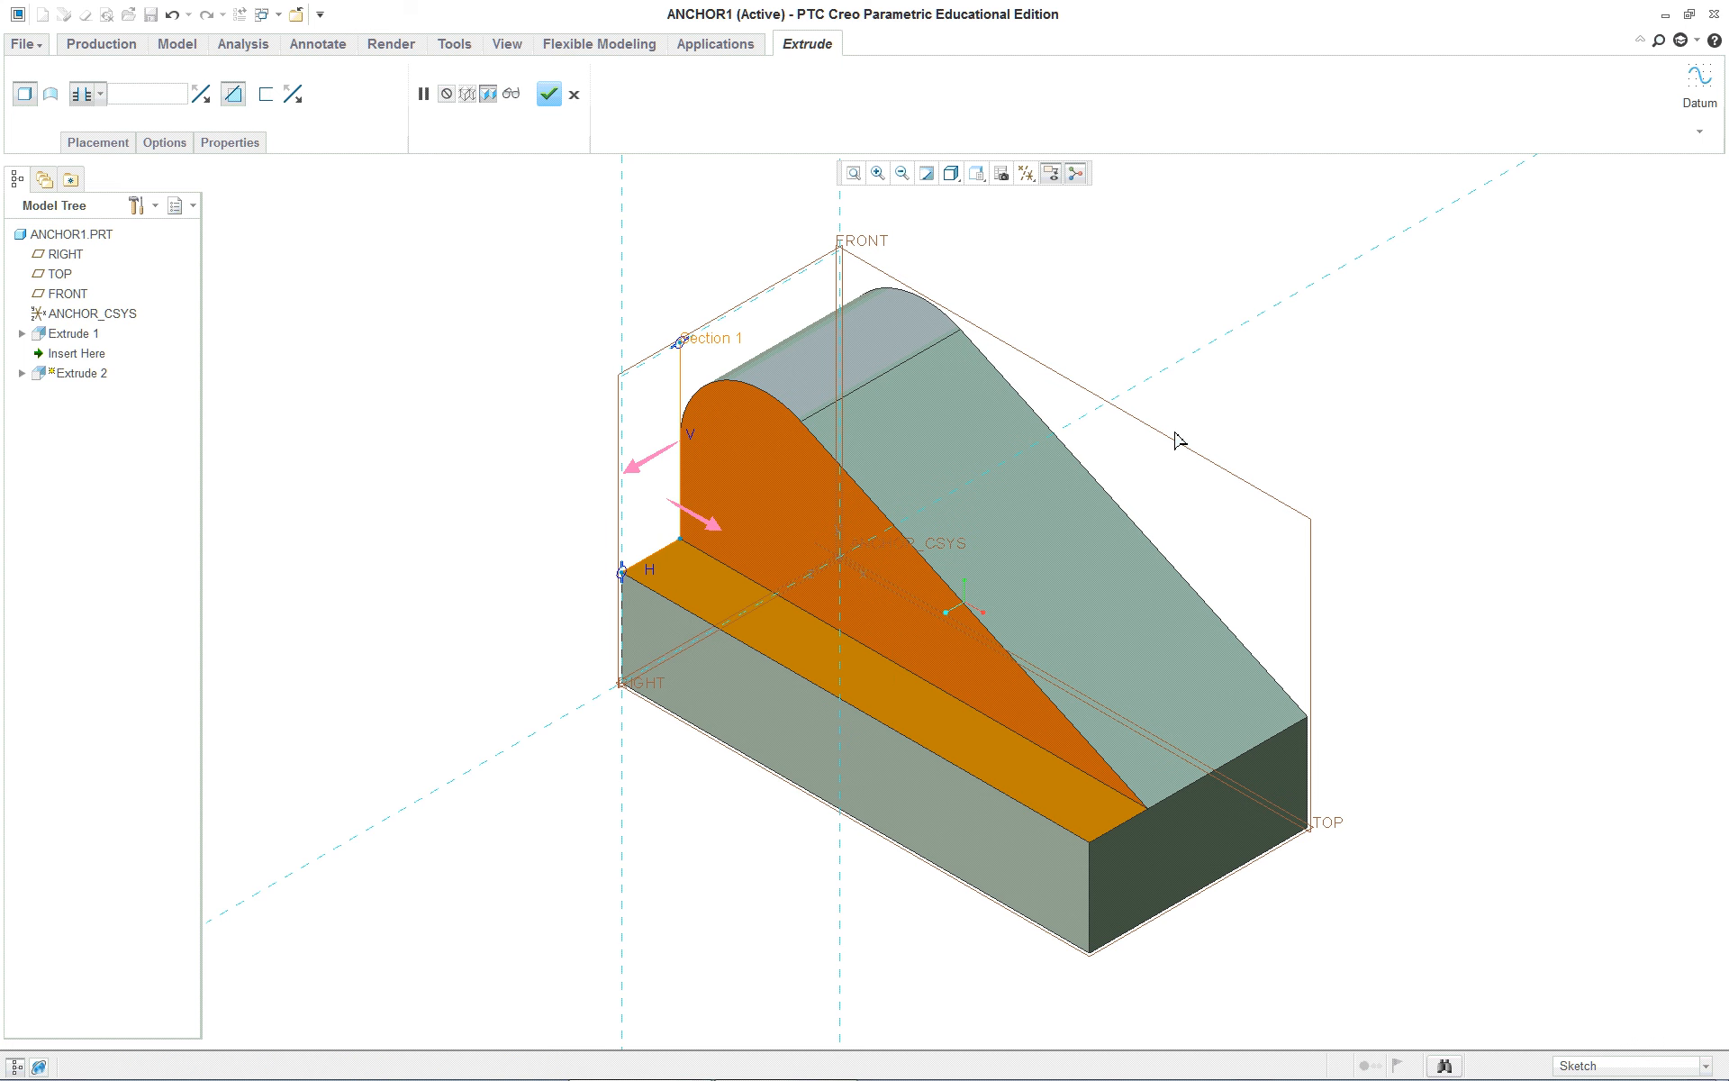
{"action": "left_click", "coordinate": [550, 96]}
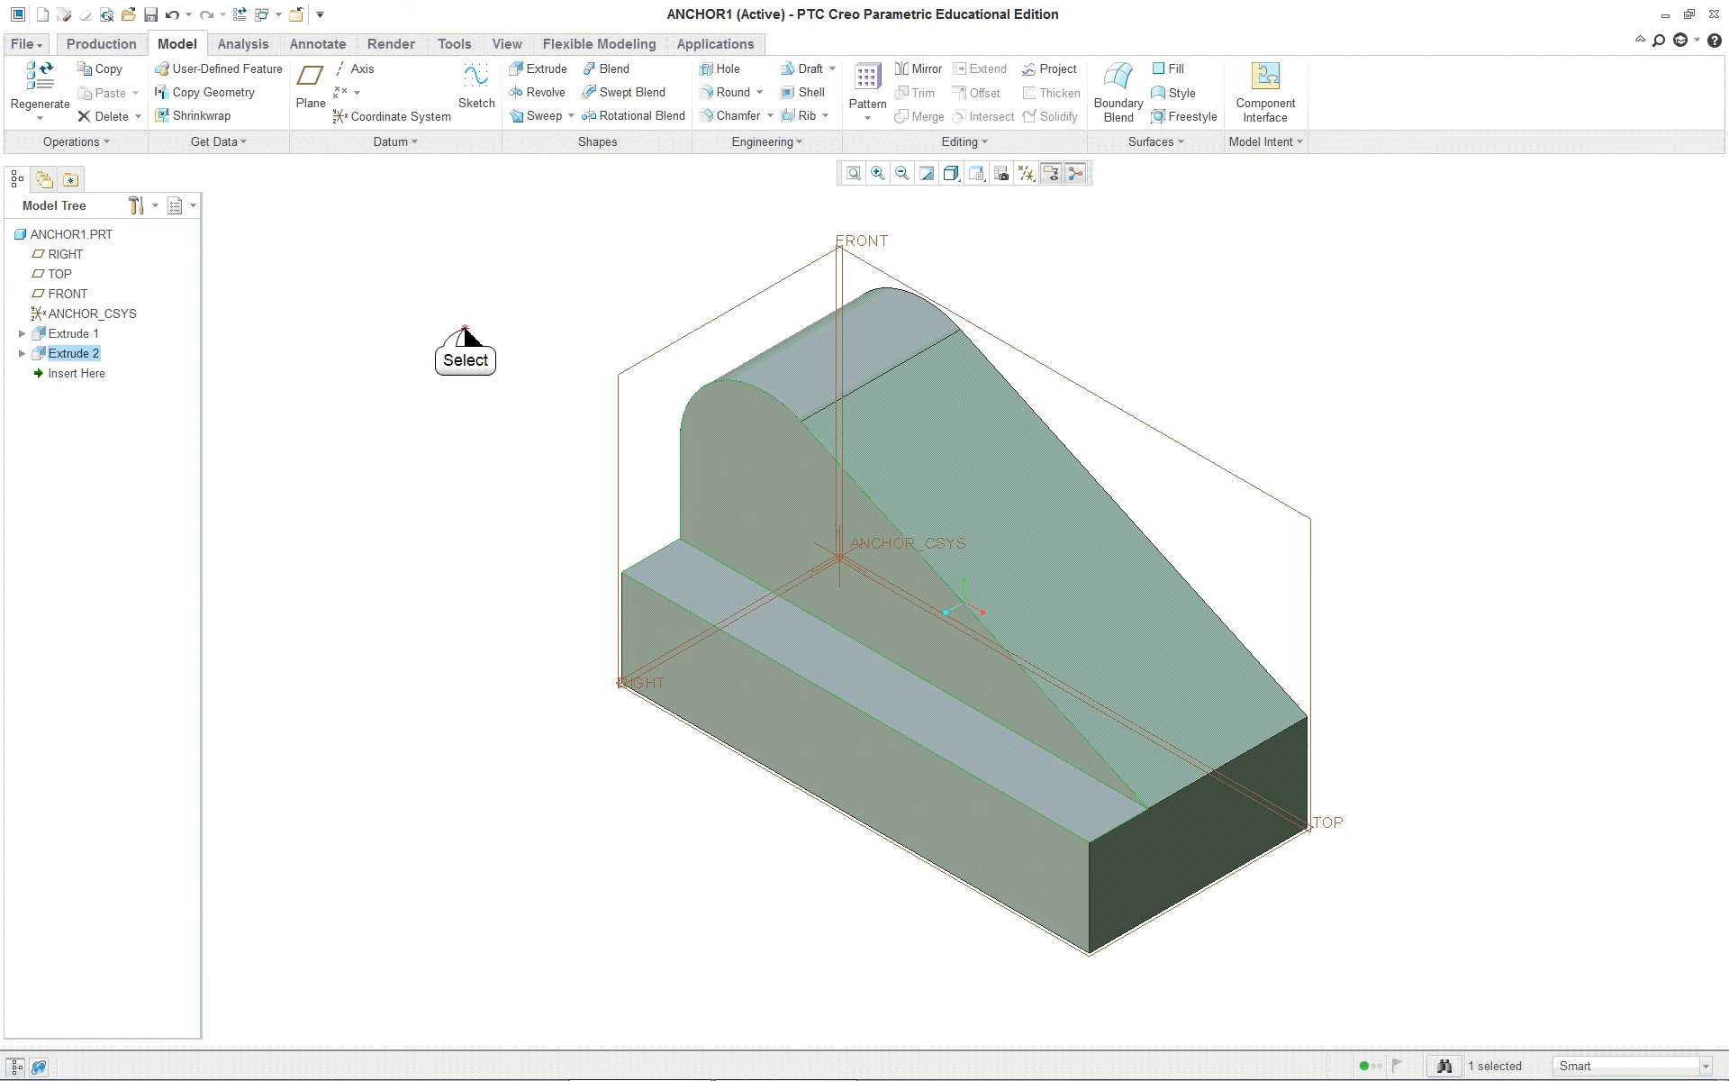
{"action": "left_click", "coordinate": [464, 331]}
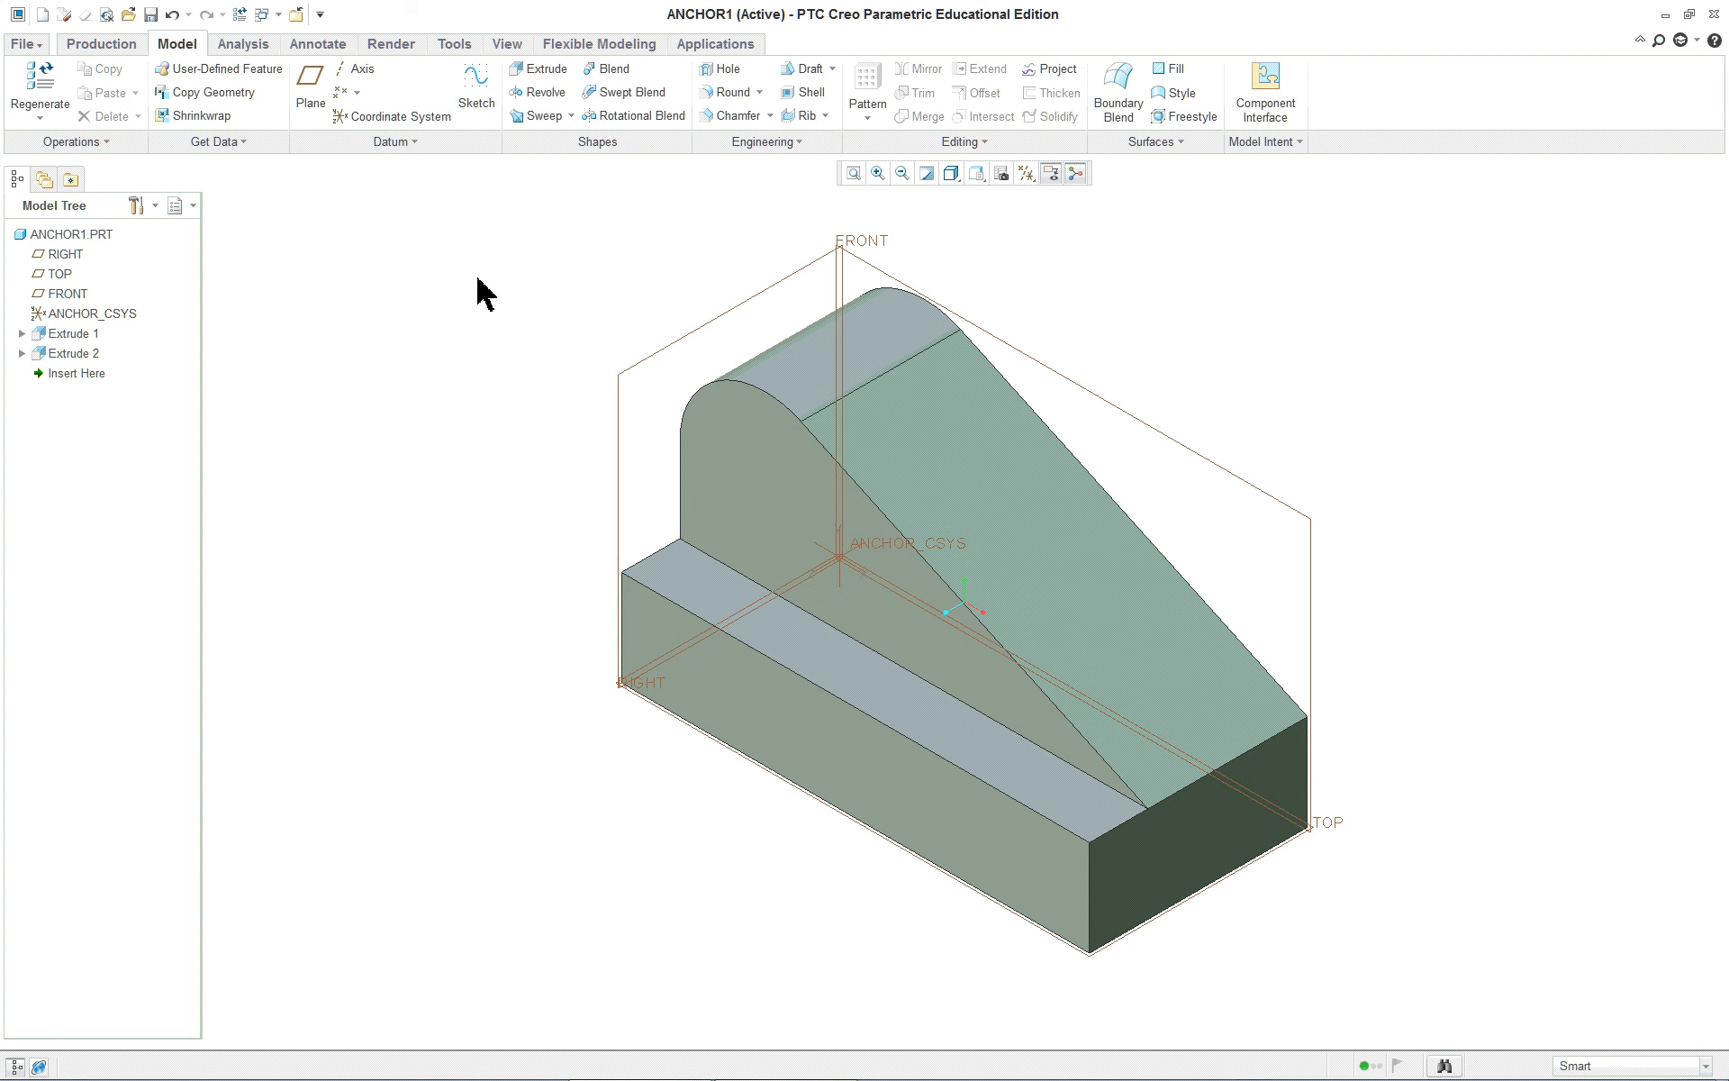
Start a second extruded cut that removes material, with an internal sketch on the previous sketch plane, and face the sketch plane
{"action": "left_click", "coordinate": [545, 79]}
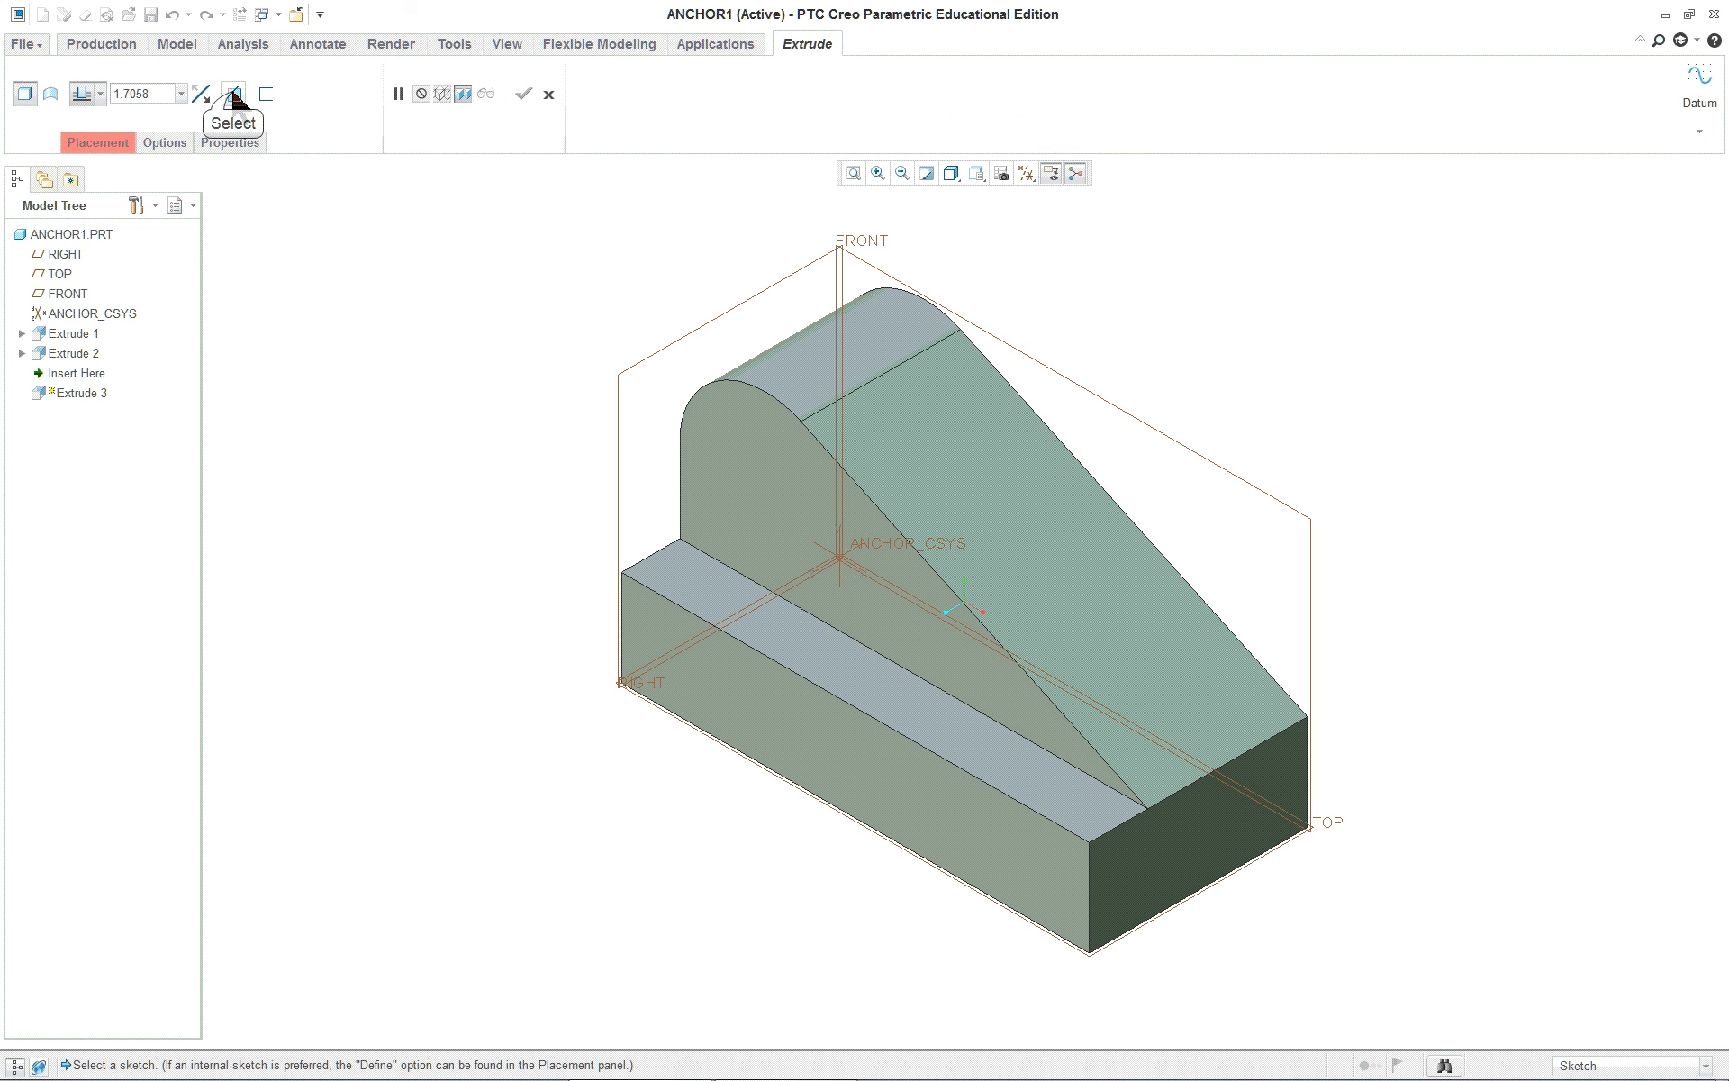
{"action": "left_click", "coordinate": [233, 93]}
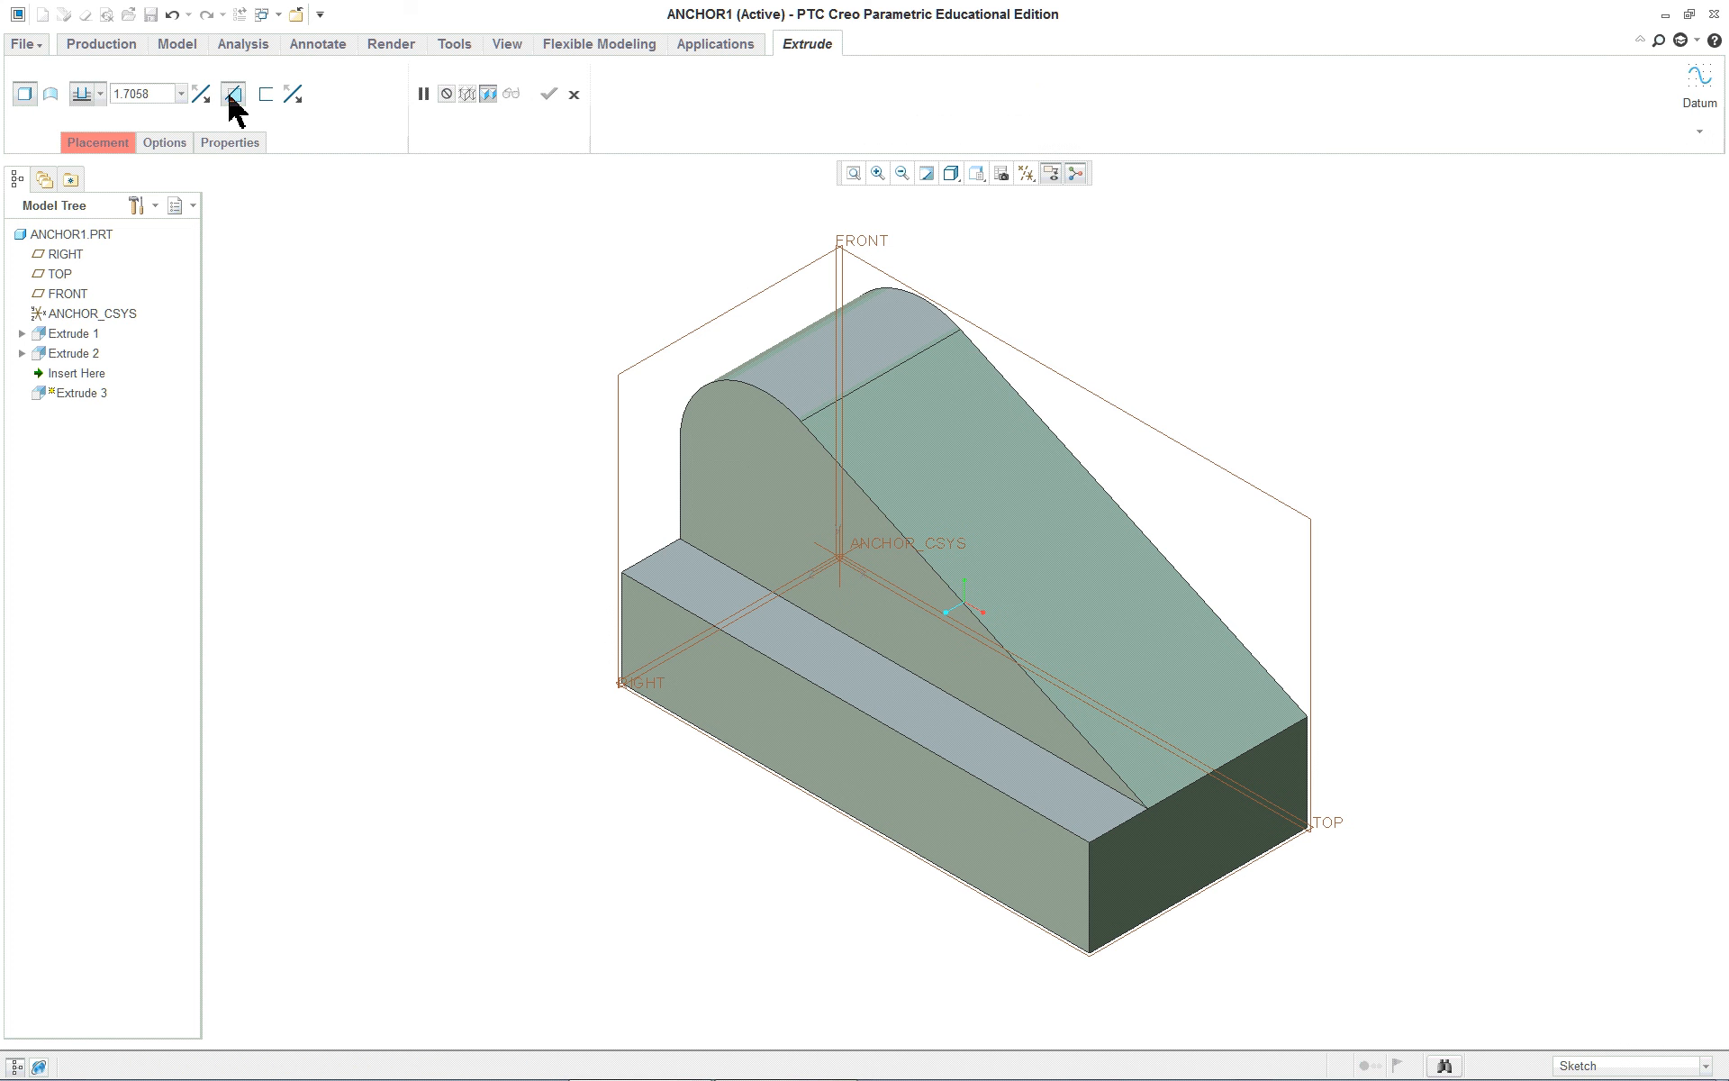
{"action": "right_click", "coordinate": [370, 237]}
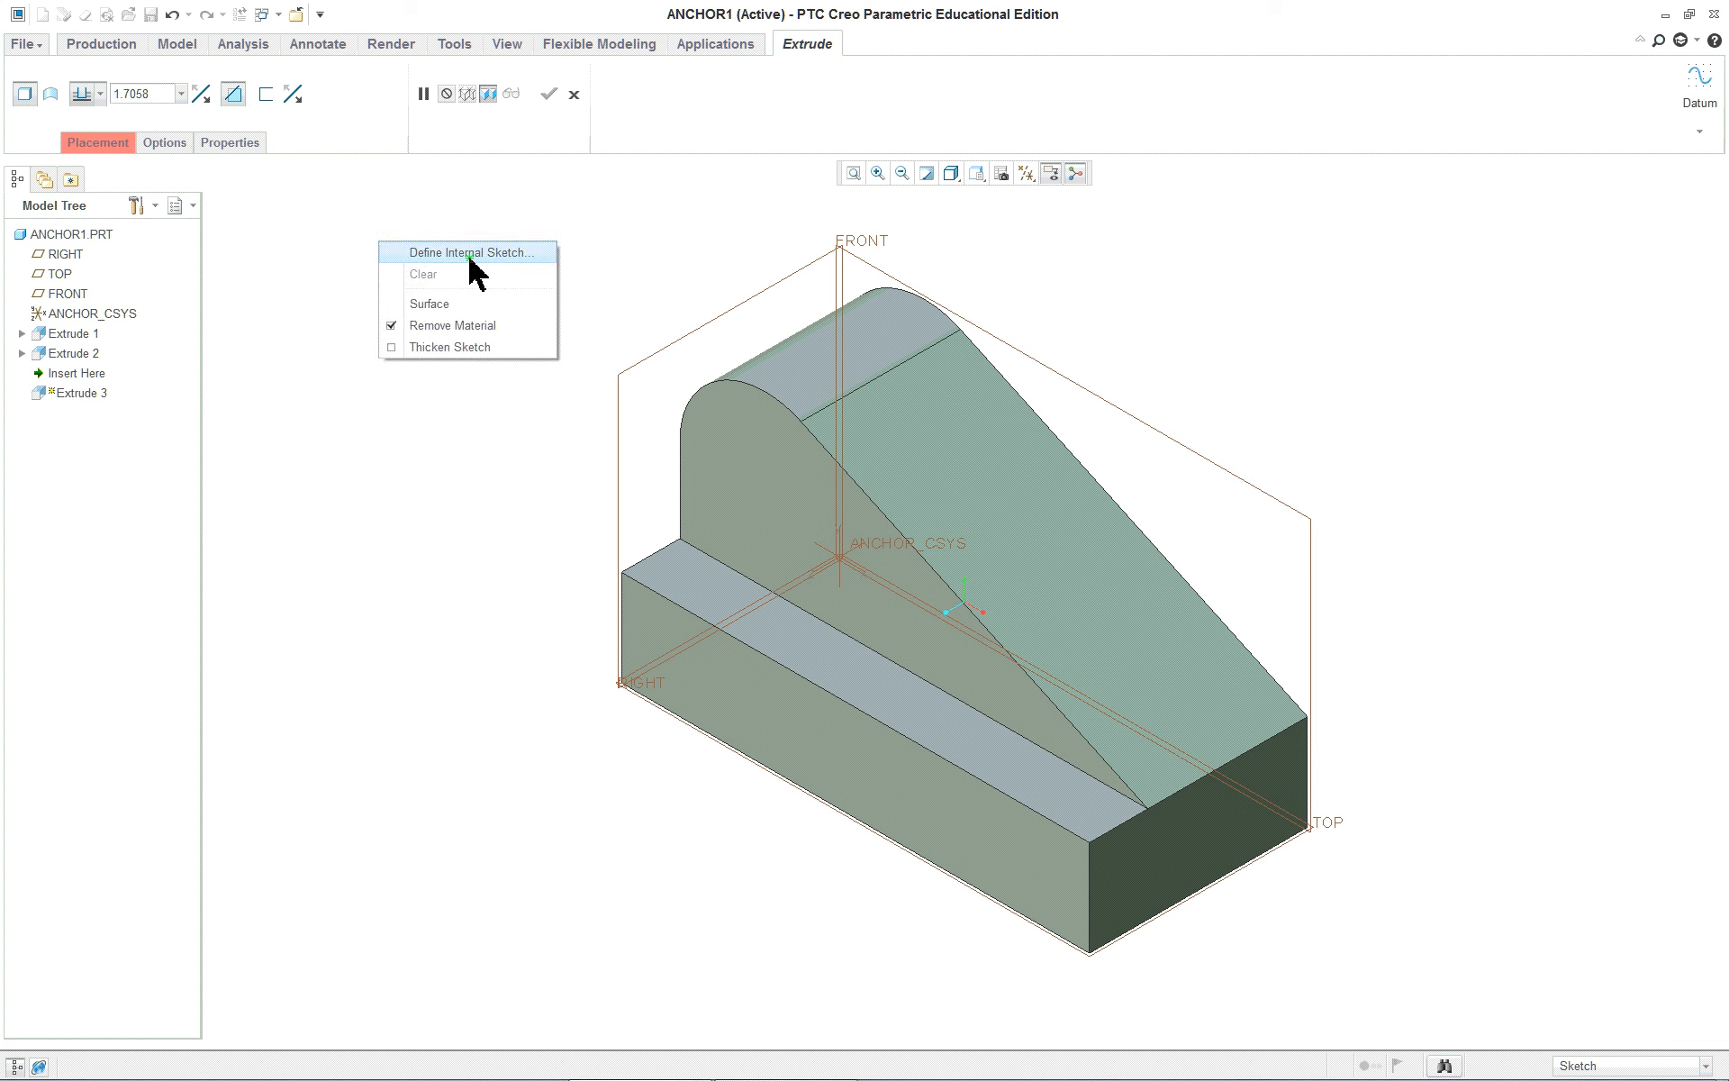
{"action": "left_click", "coordinate": [470, 256]}
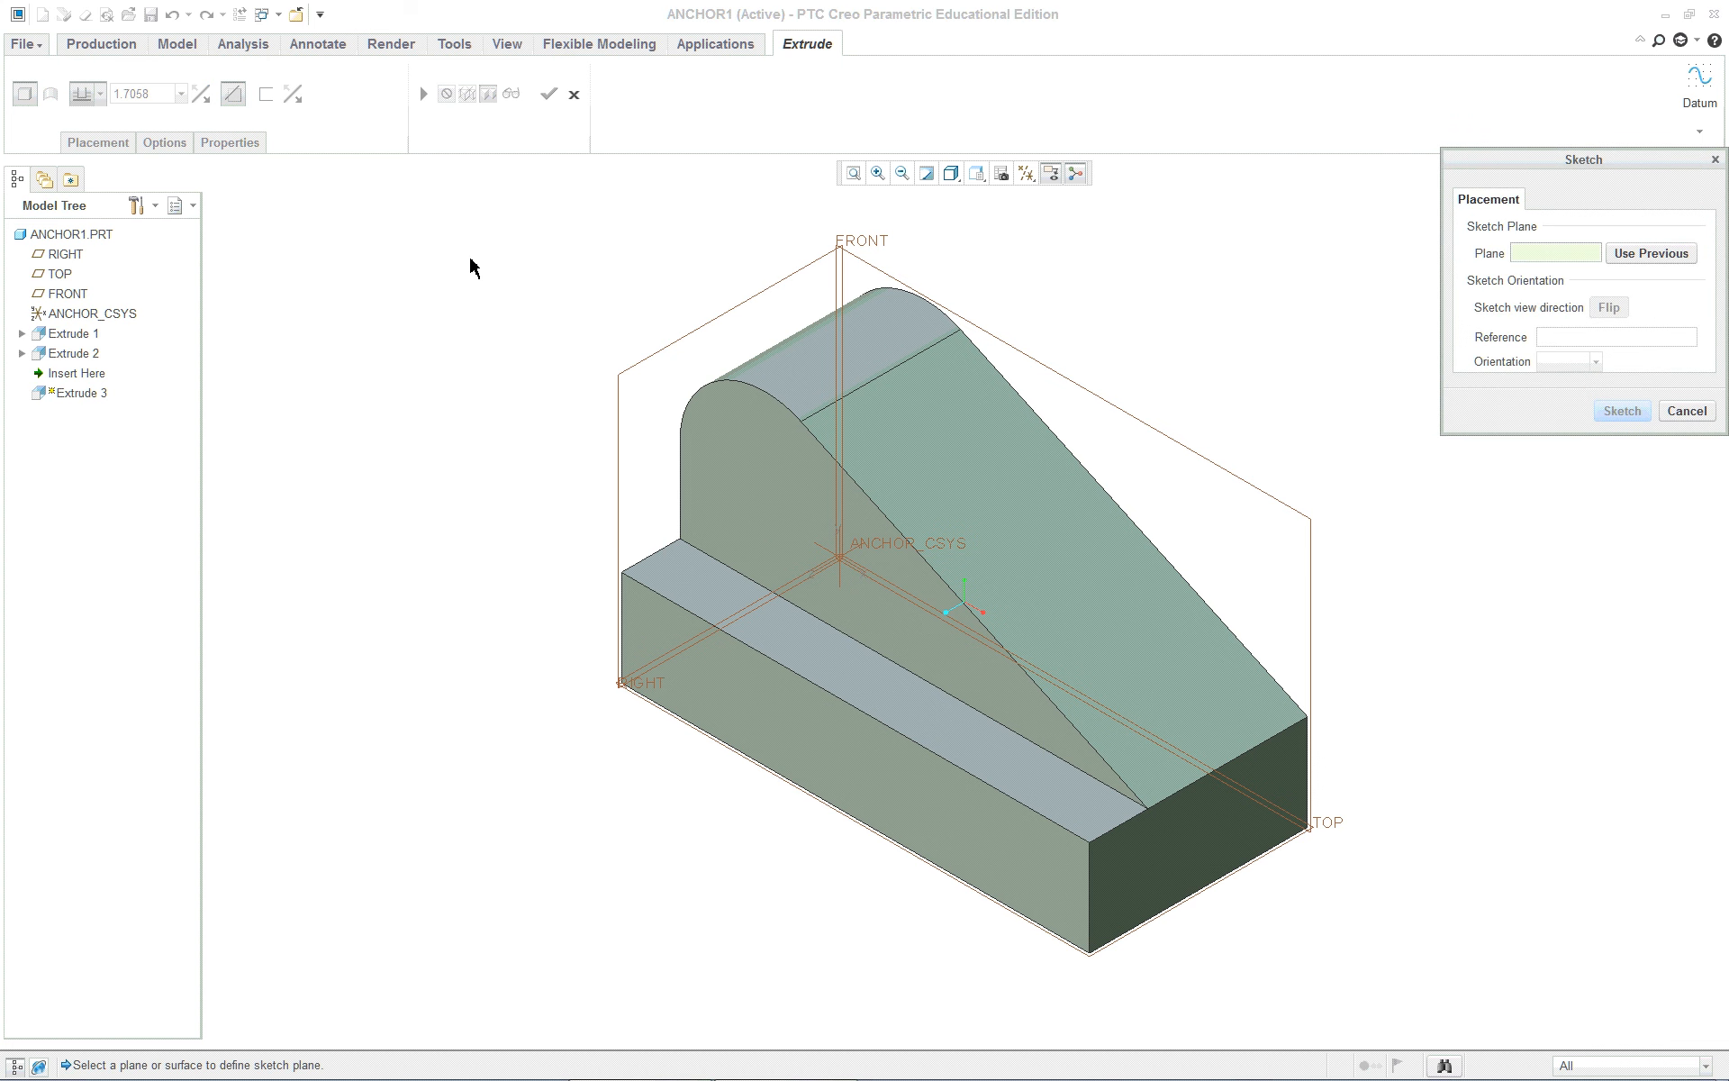
{"action": "left_click", "coordinate": [1639, 259]}
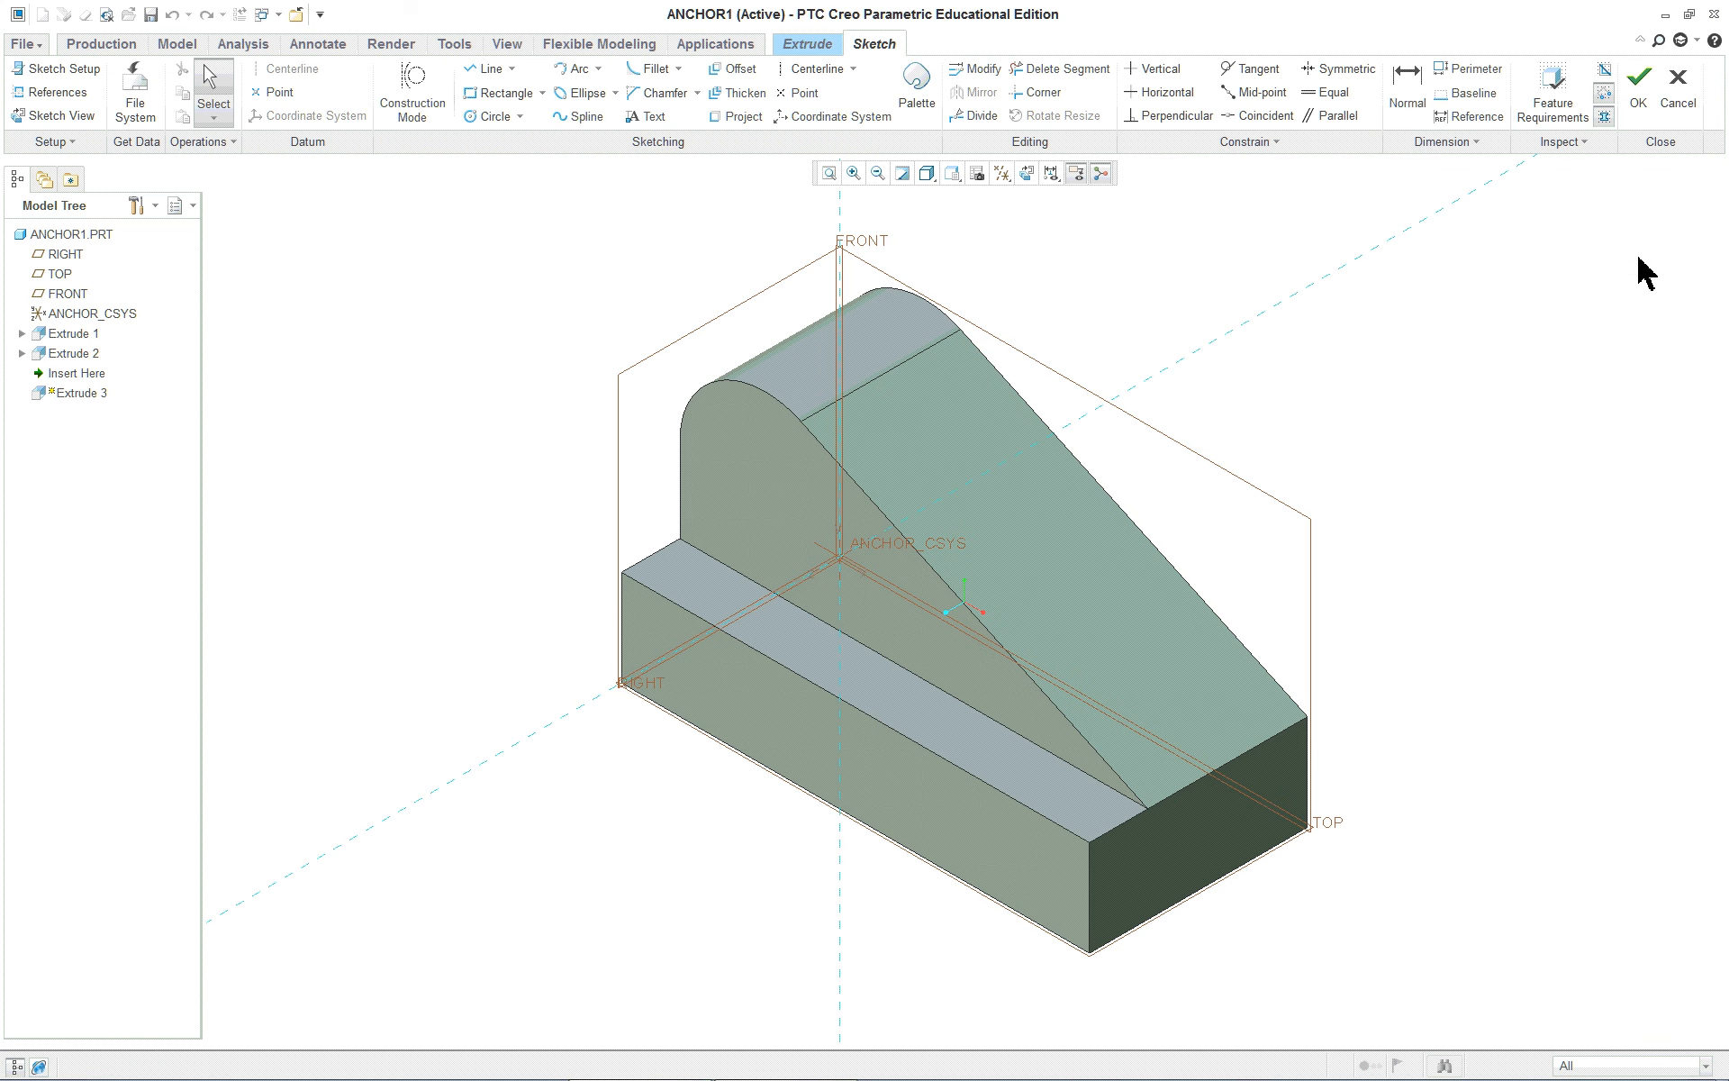
{"action": "left_click", "coordinate": [1032, 175]}
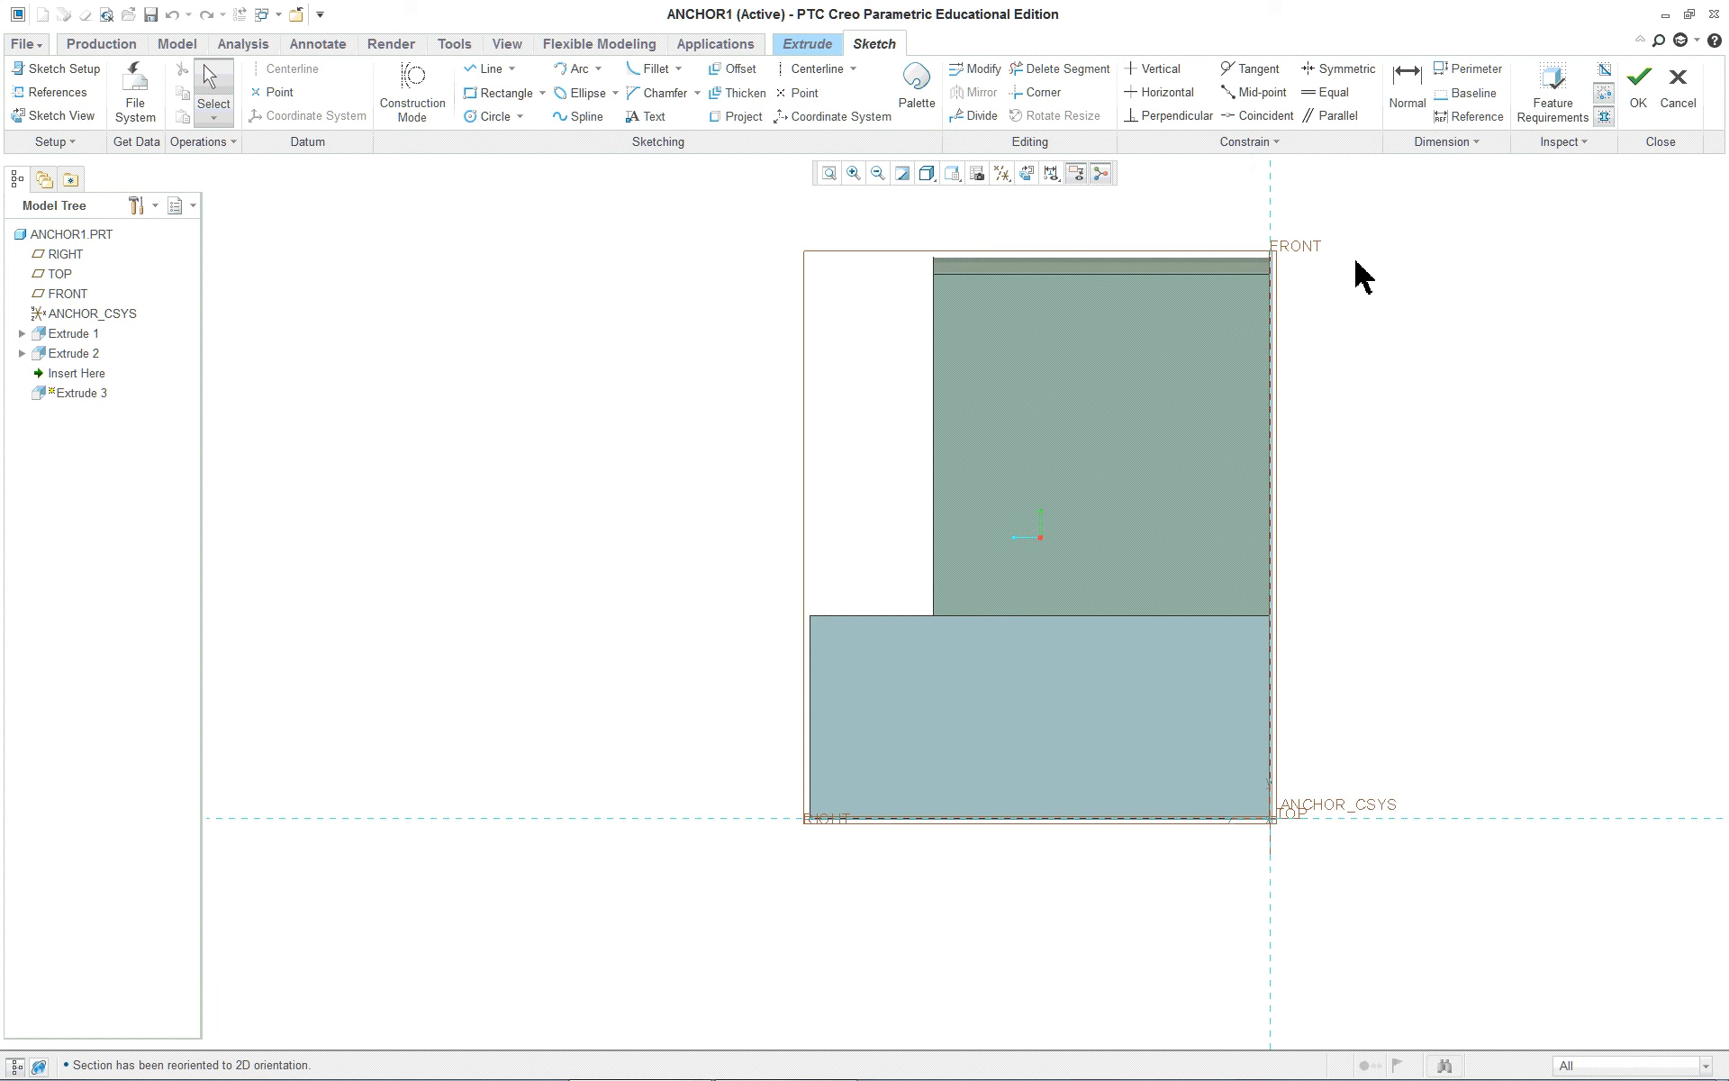
{"action": "middle_click_drag", "start_coordinate": [1353, 321], "coordinate": [1112, 418]}
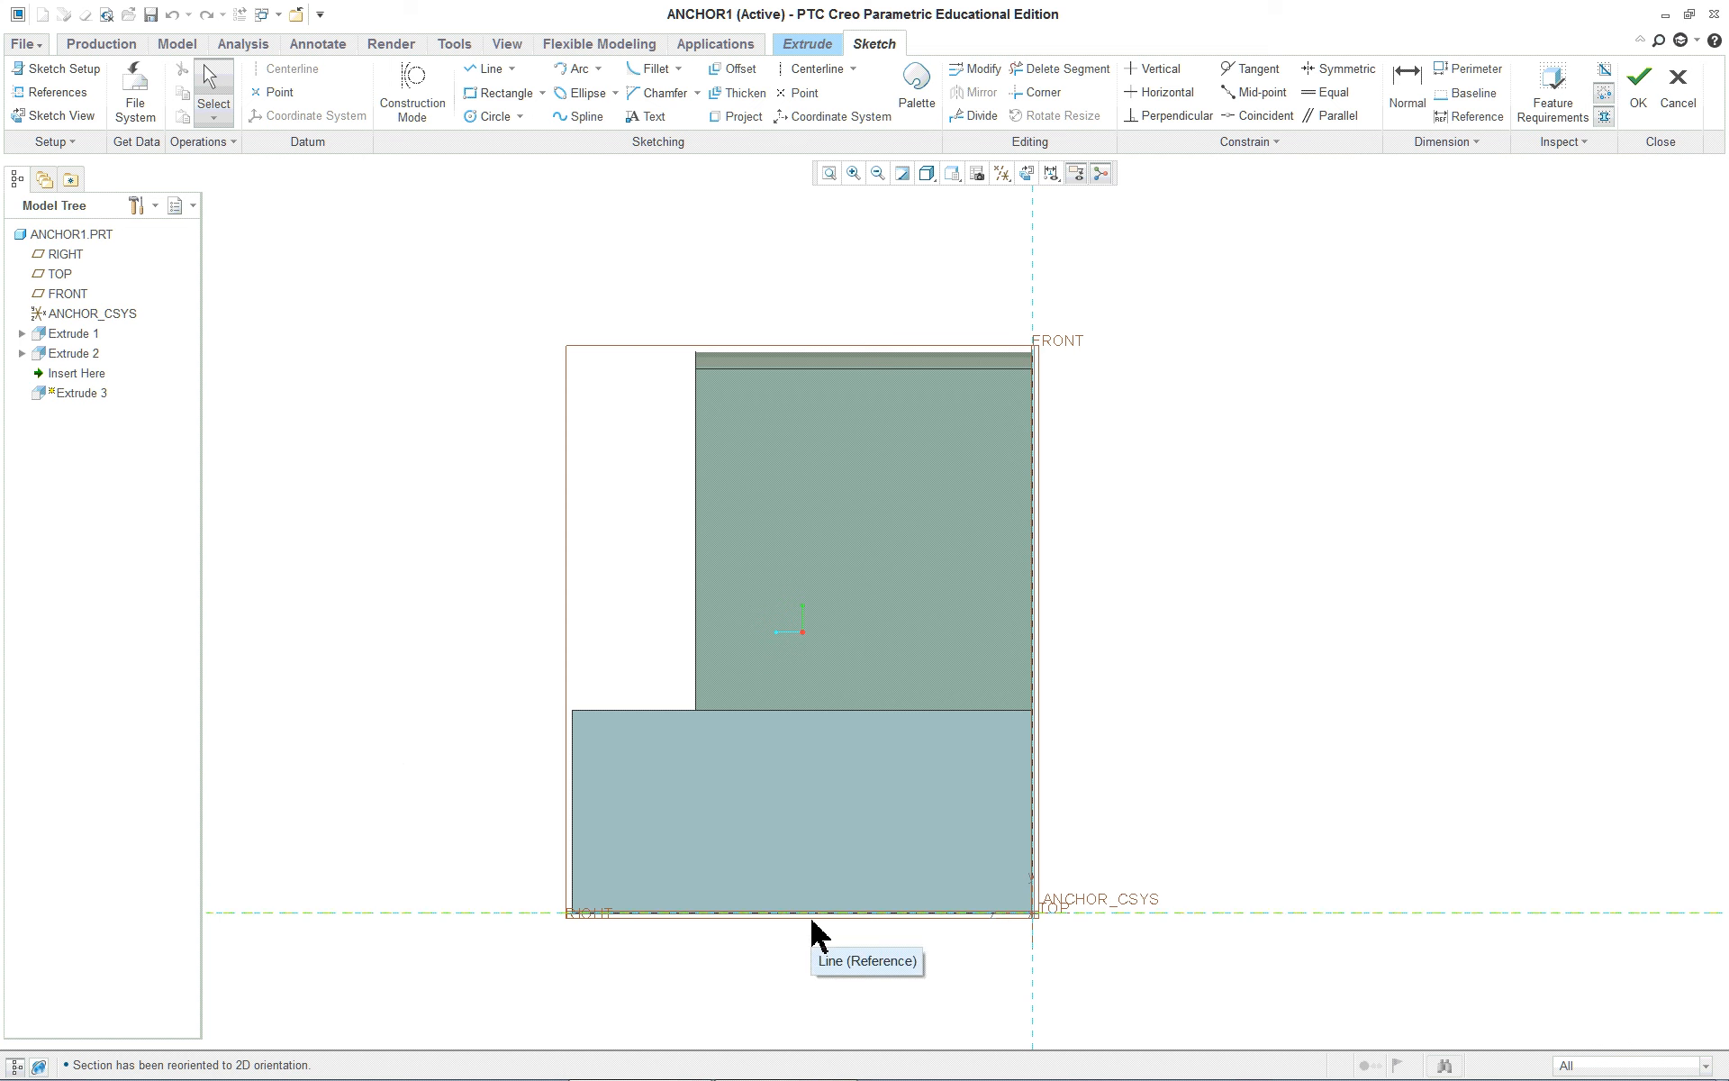
Add the base's outer side surface opposite the FRONT datum plane as a sketch reference
{"action": "right_click", "coordinate": [326, 511]}
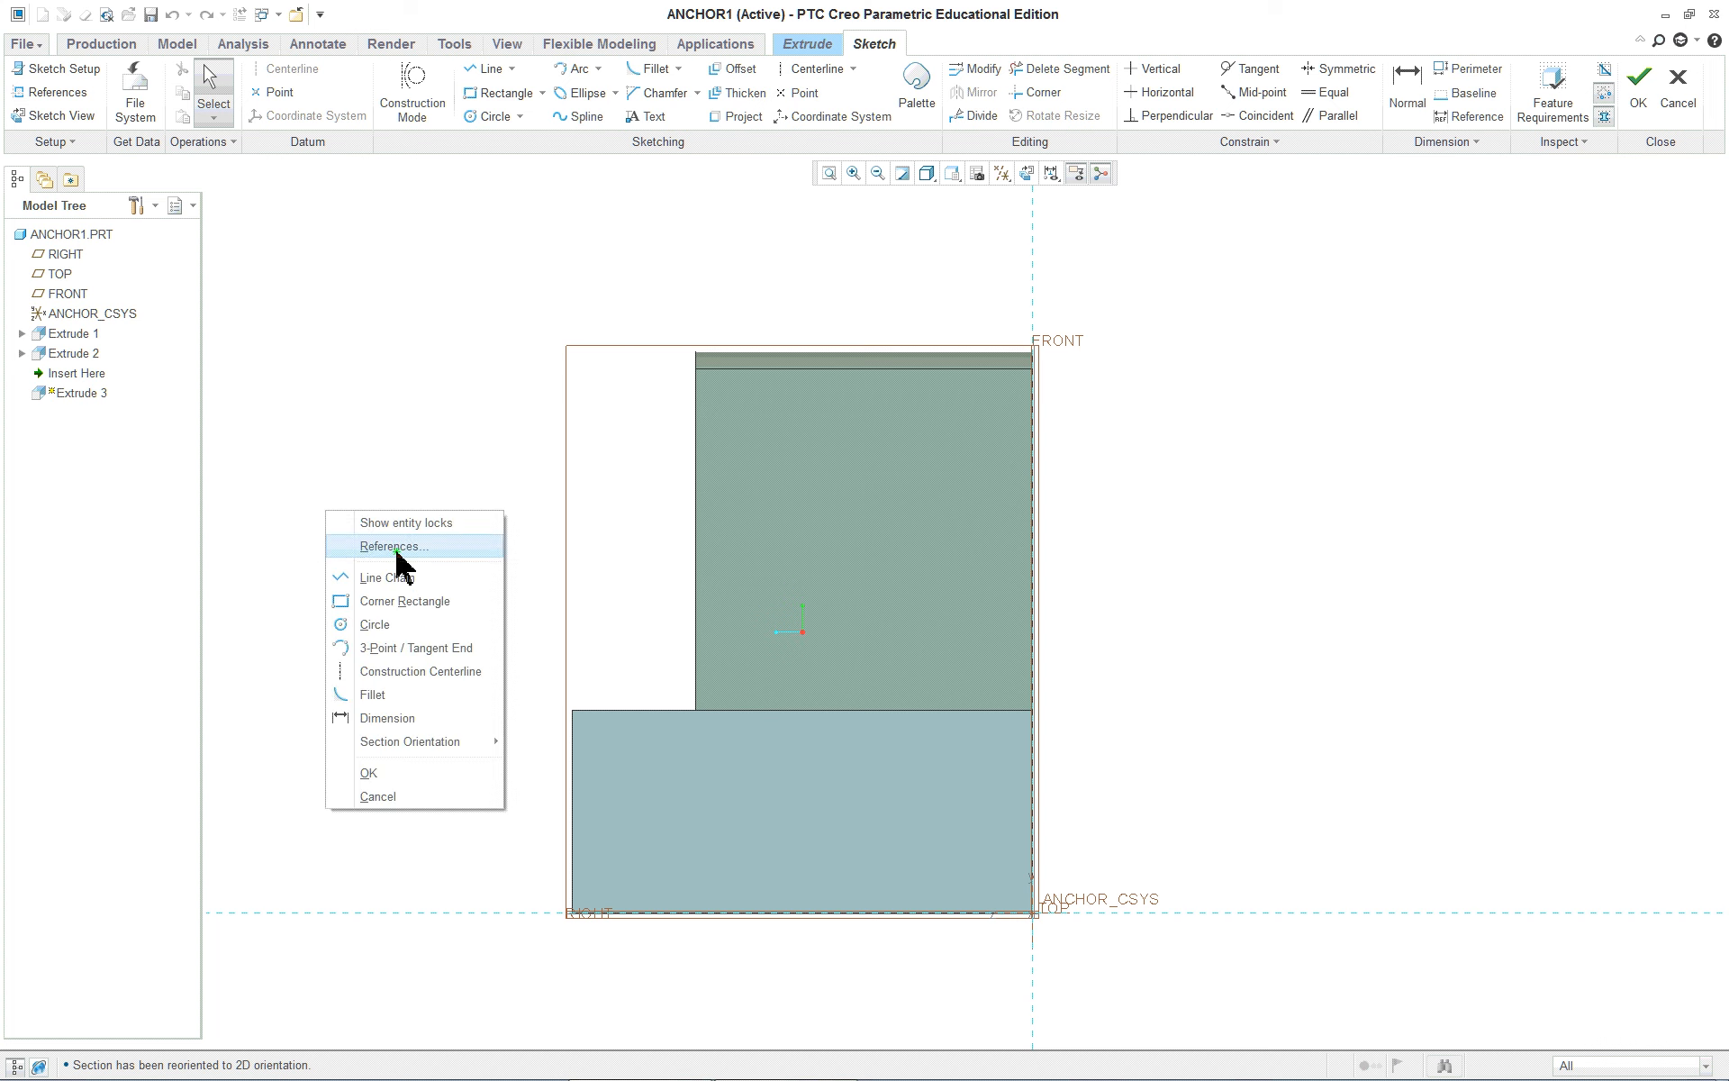
{"action": "left_click", "coordinate": [393, 547]}
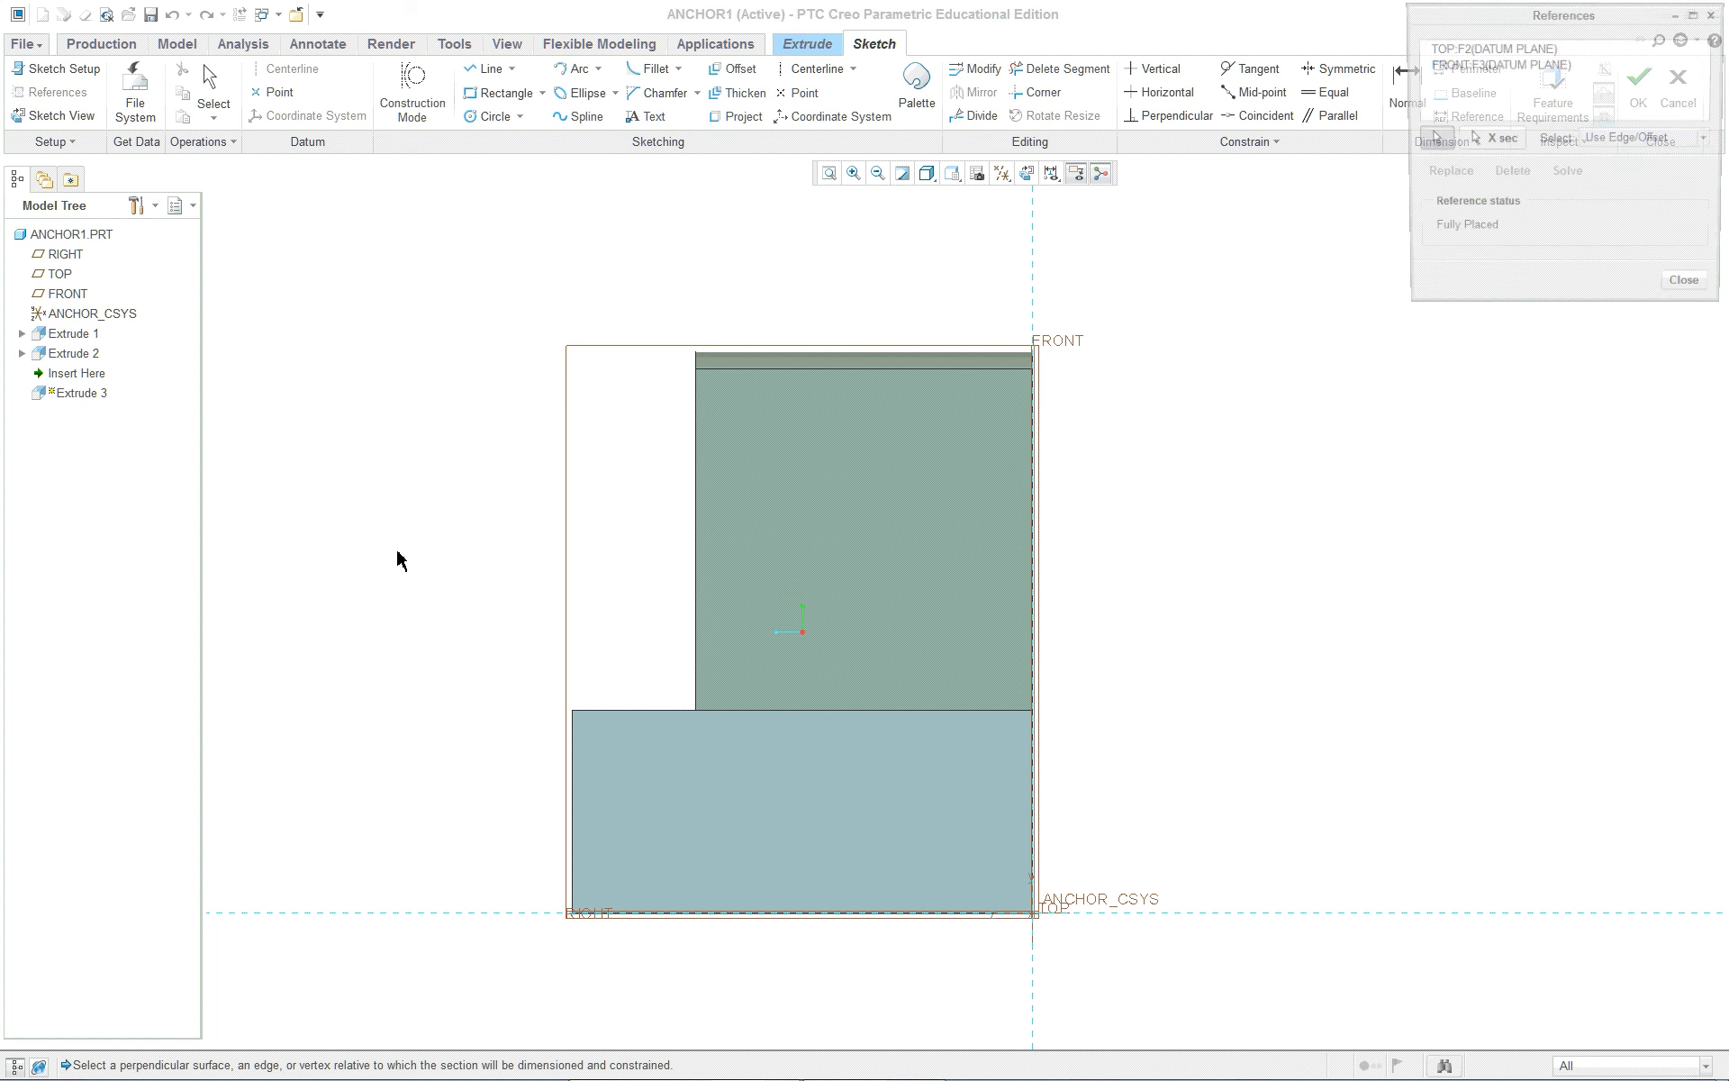
{"action": "left_click", "coordinate": [574, 820]}
{"action": "left_click", "coordinate": [664, 917]}
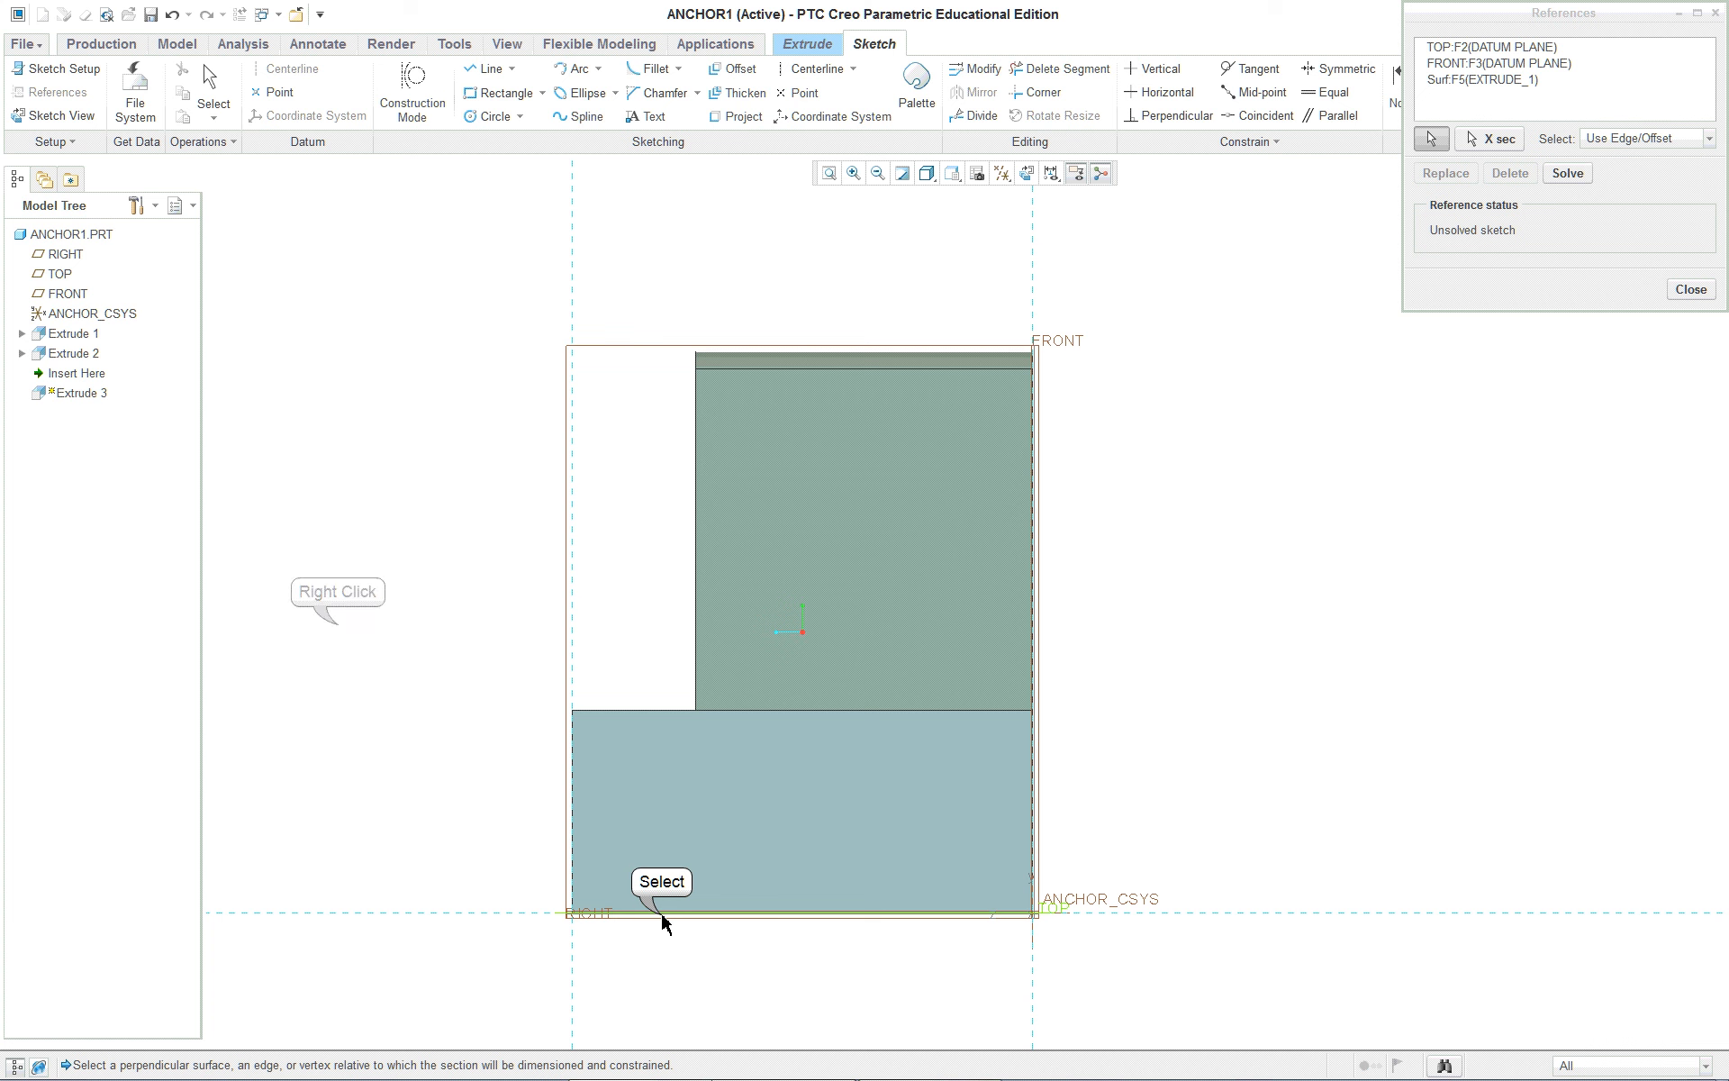
Sketch a corner rectangle about 1.54 by 0.68 from the base's outer lower corner, and place its dimensions outside the part outline
{"action": "right_click", "coordinate": [334, 623]}
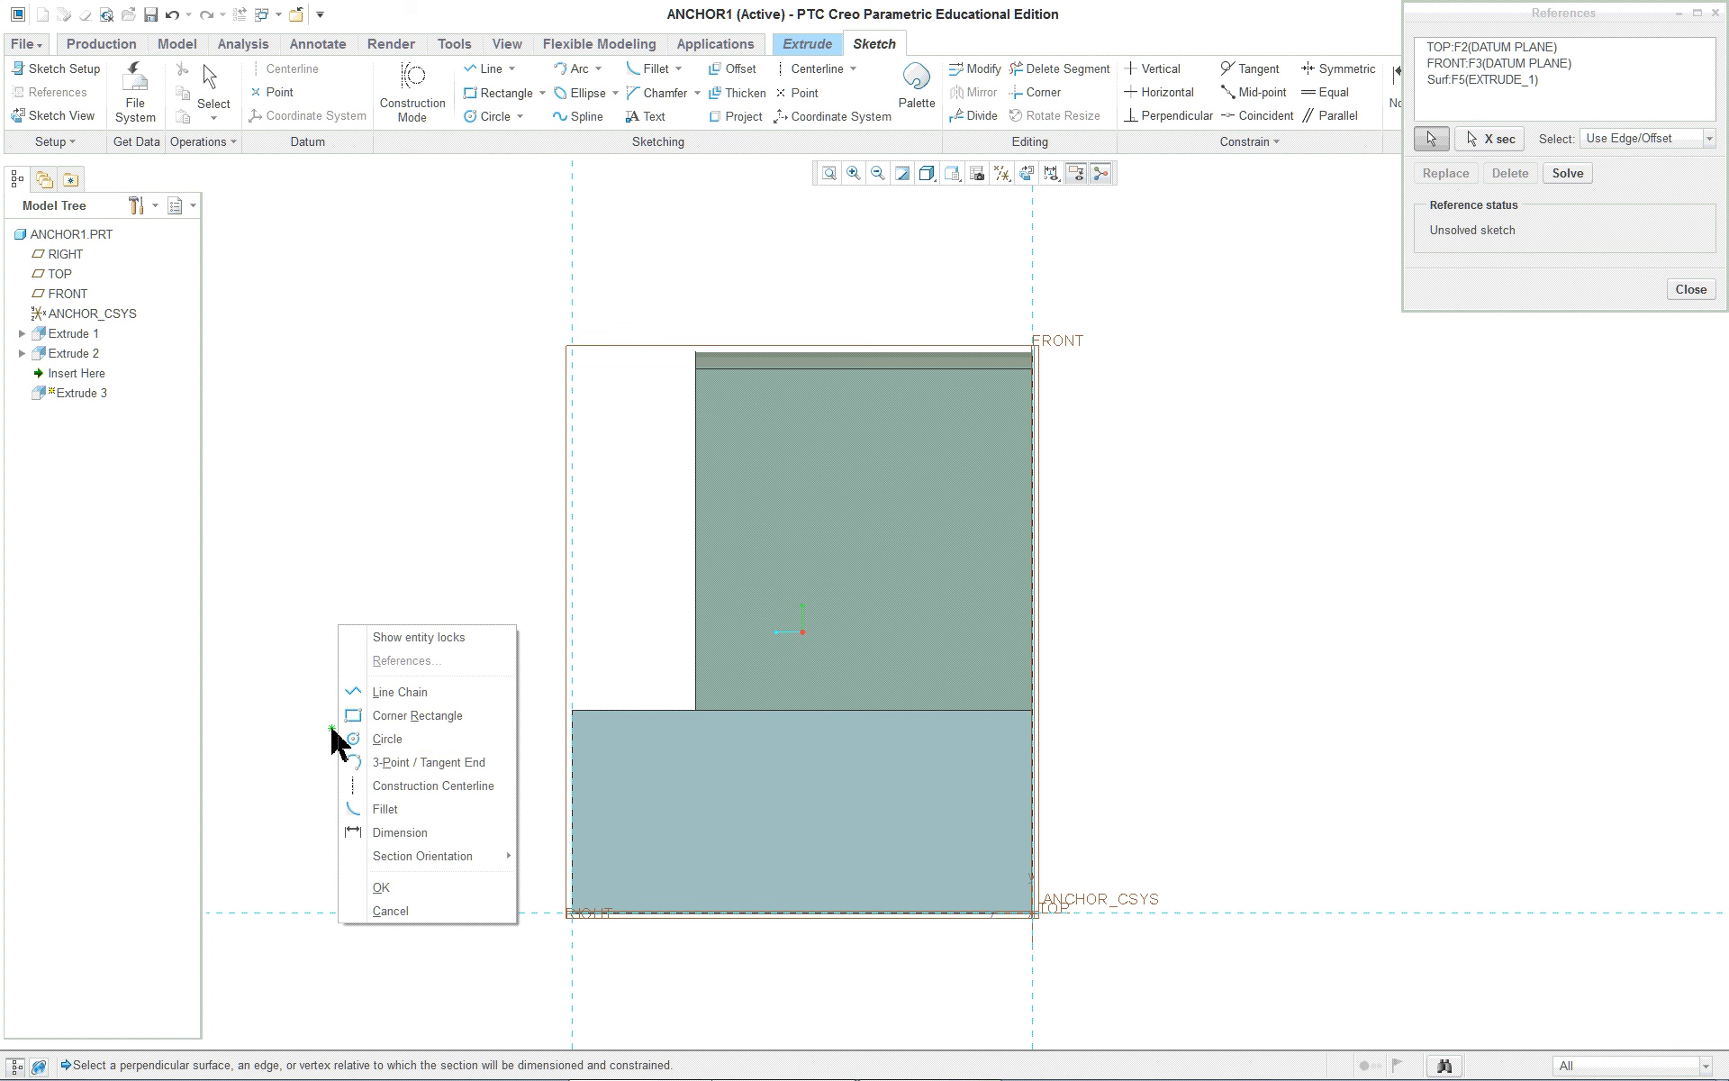
{"action": "left_click", "coordinate": [418, 716]}
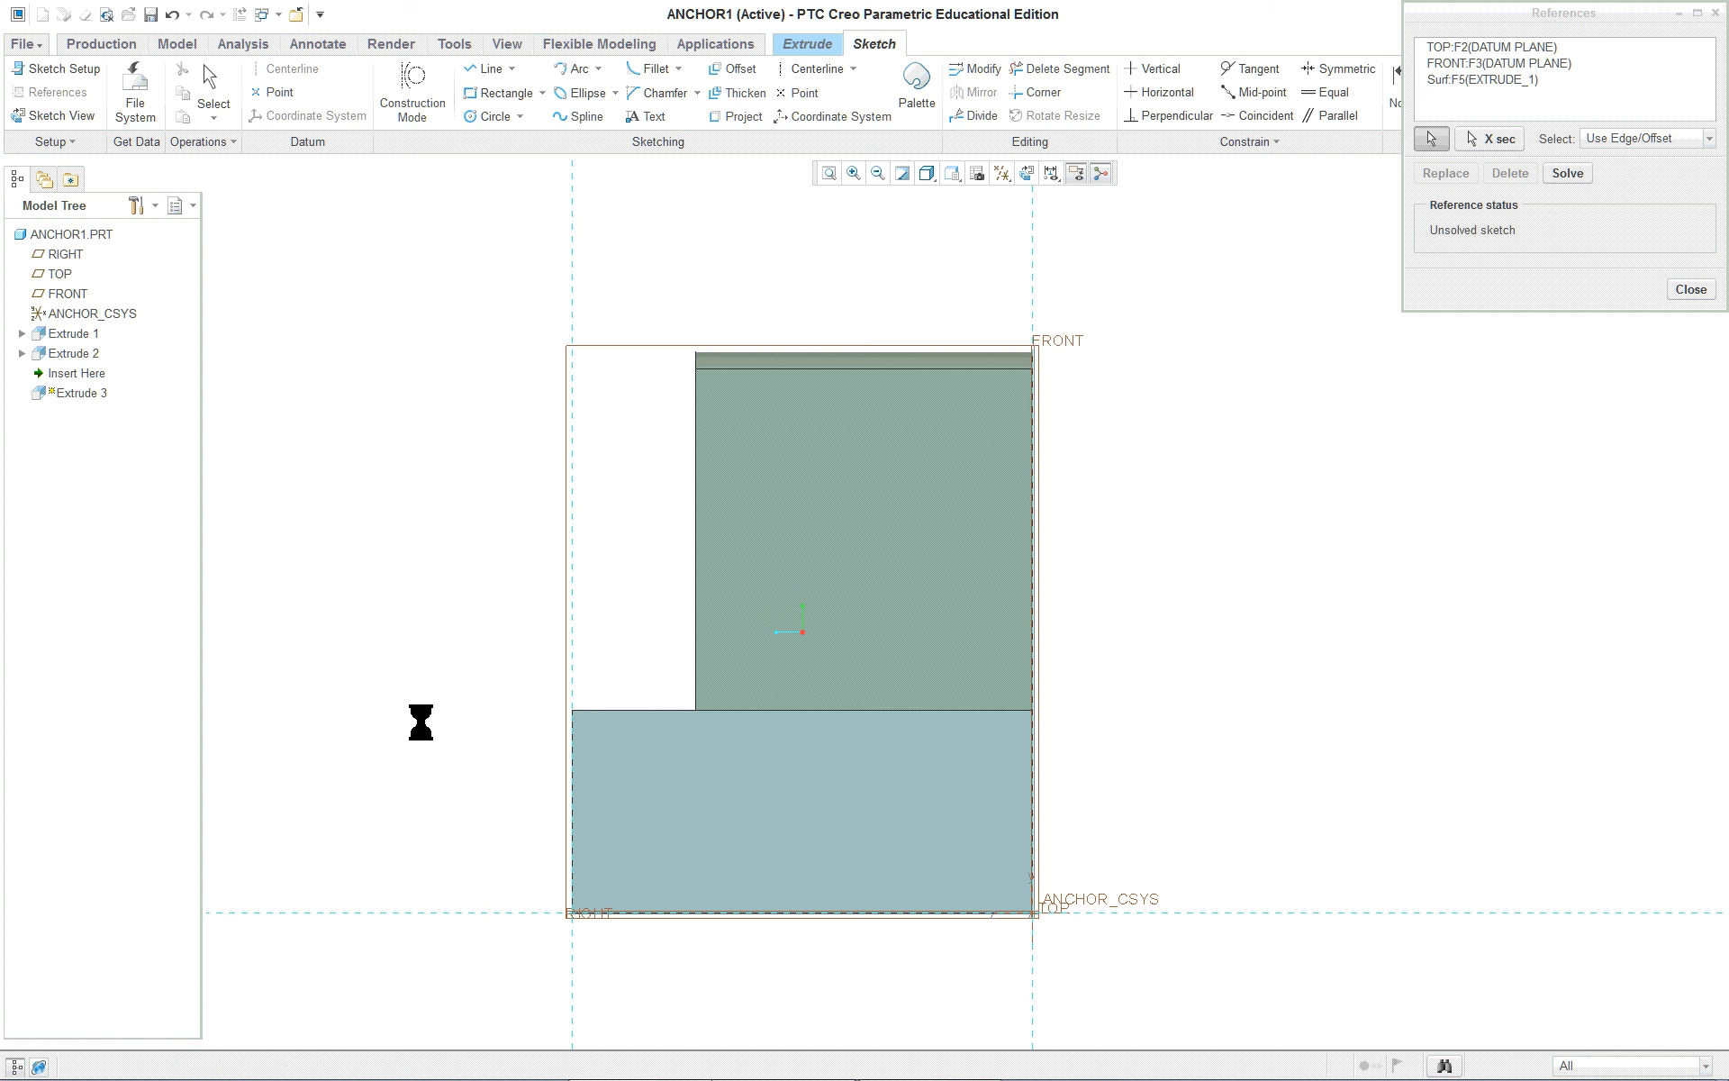
{"action": "left_click", "coordinate": [599, 912]}
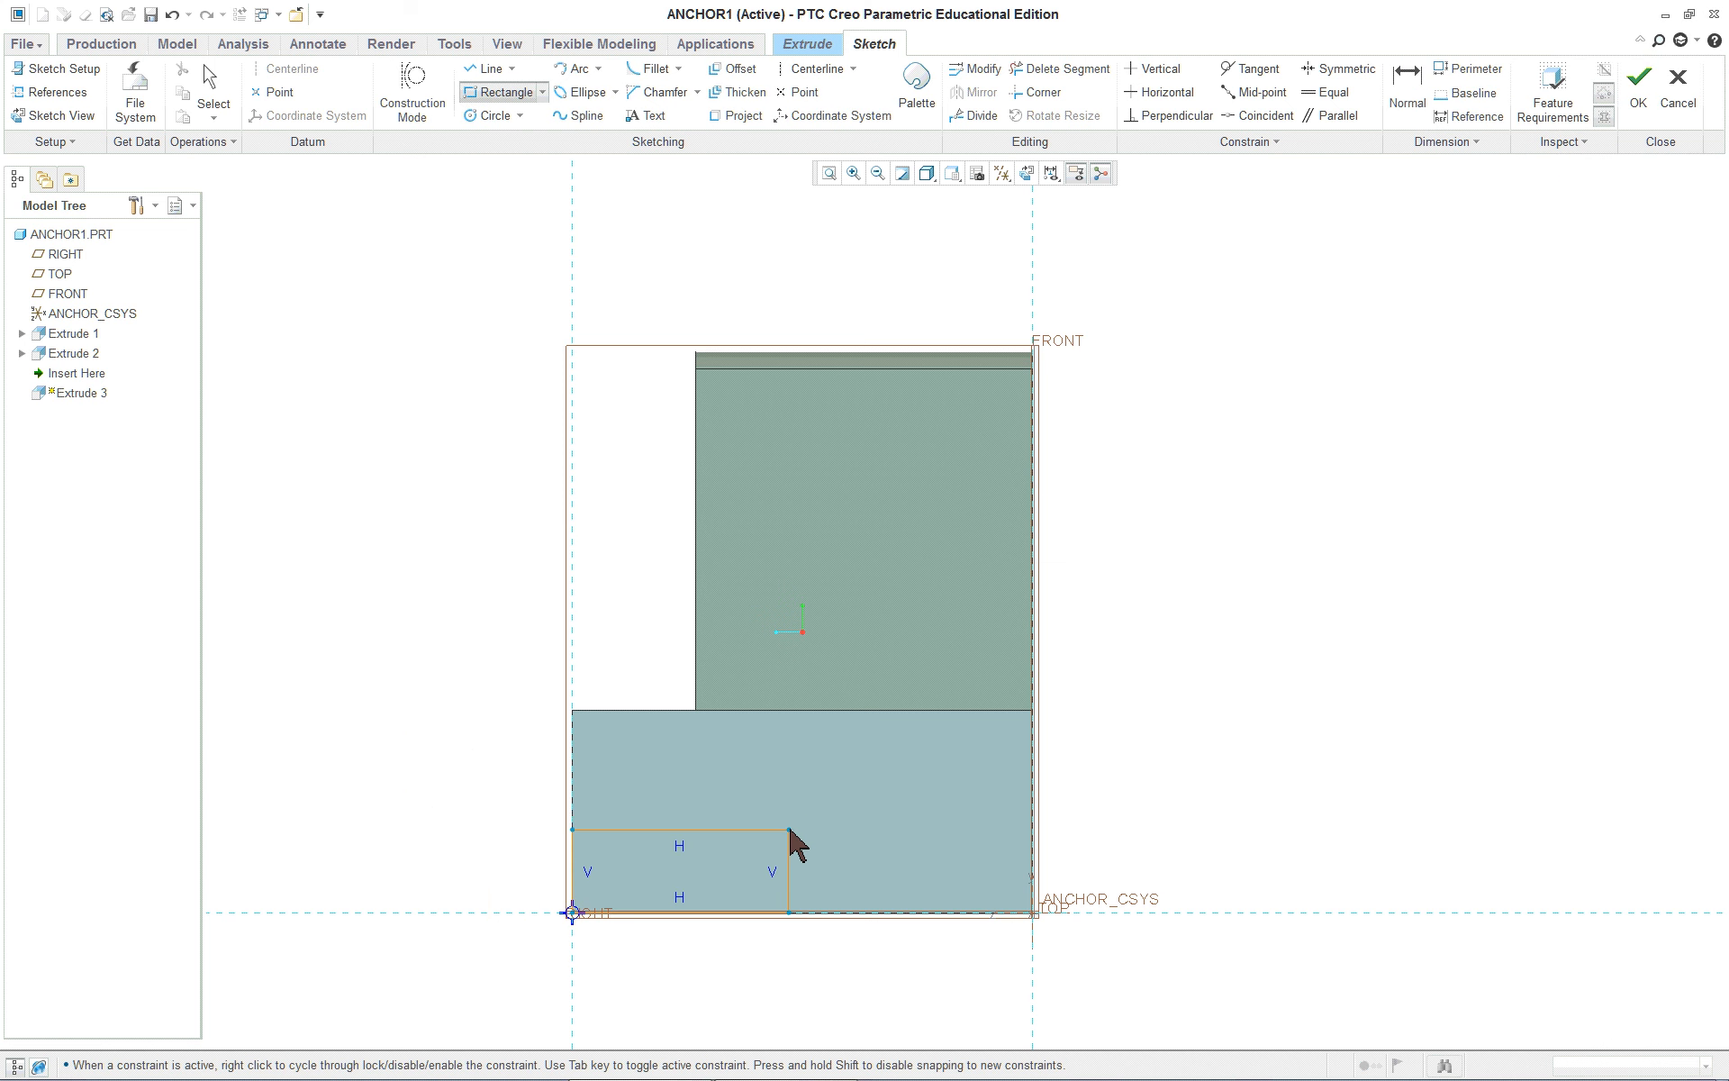
{"action": "left_click", "coordinate": [850, 790]}
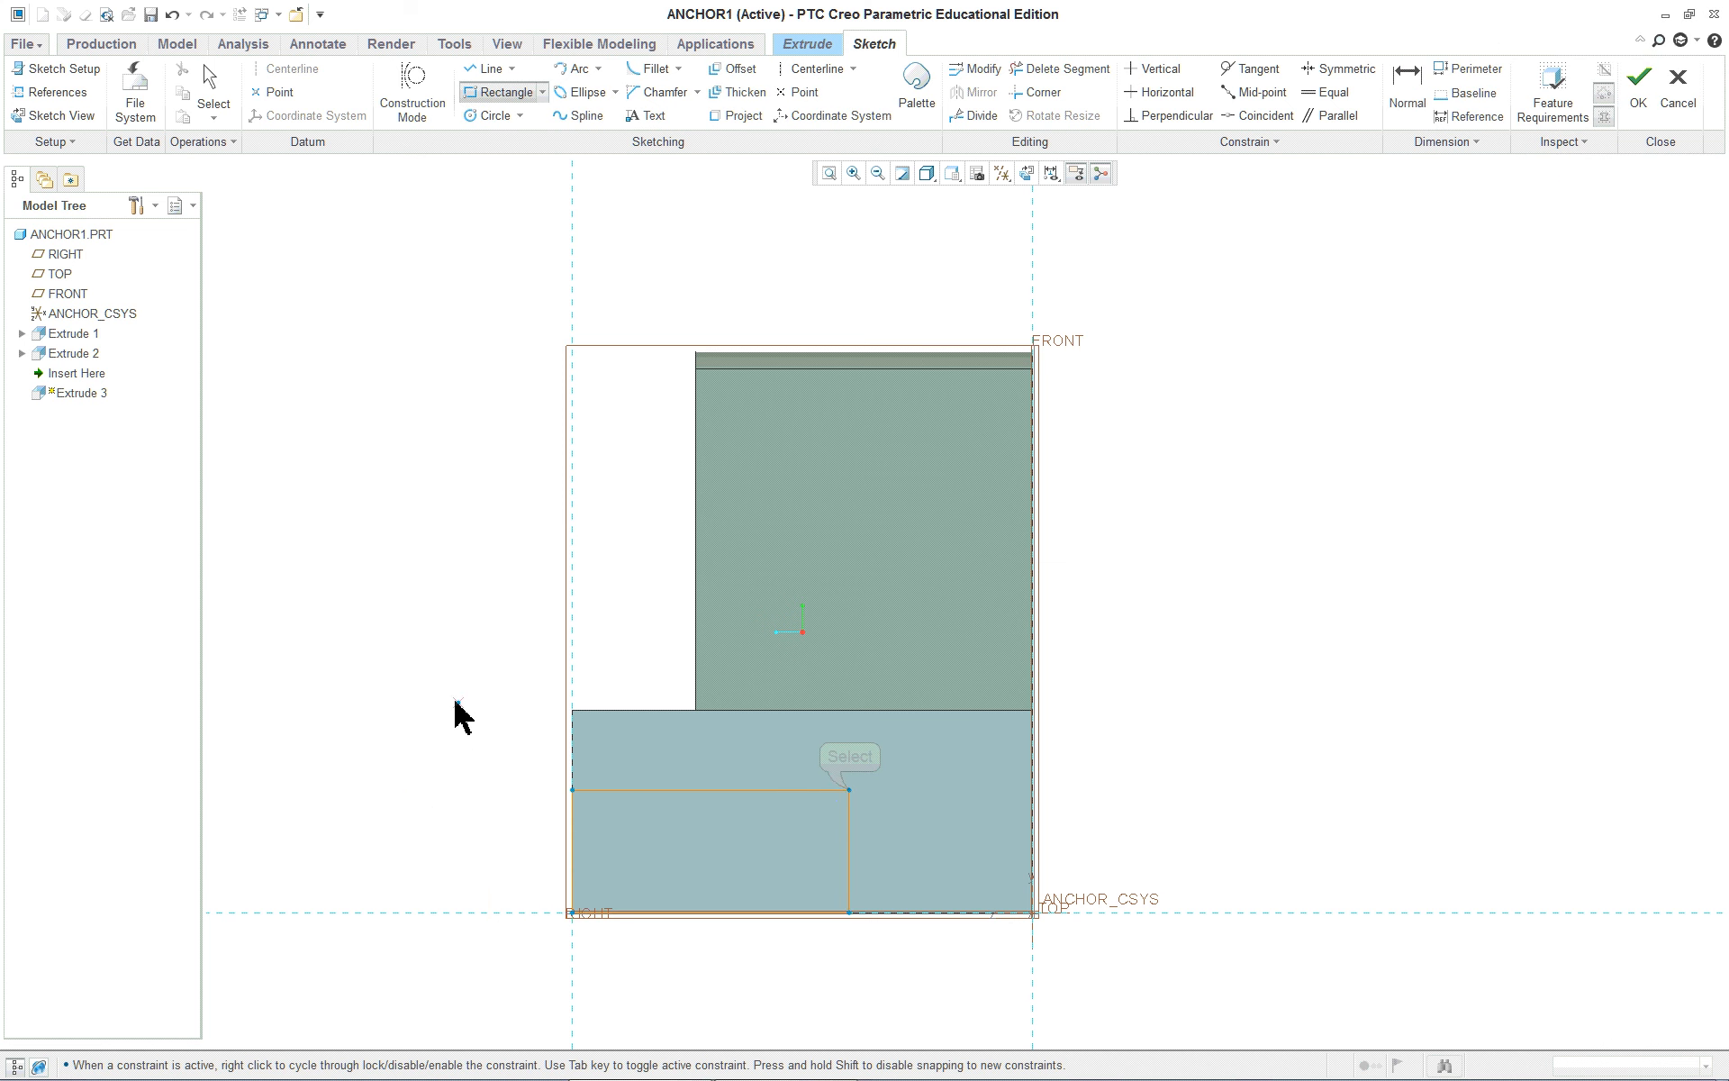
{"action": "middle_click", "coordinate": [409, 684]}
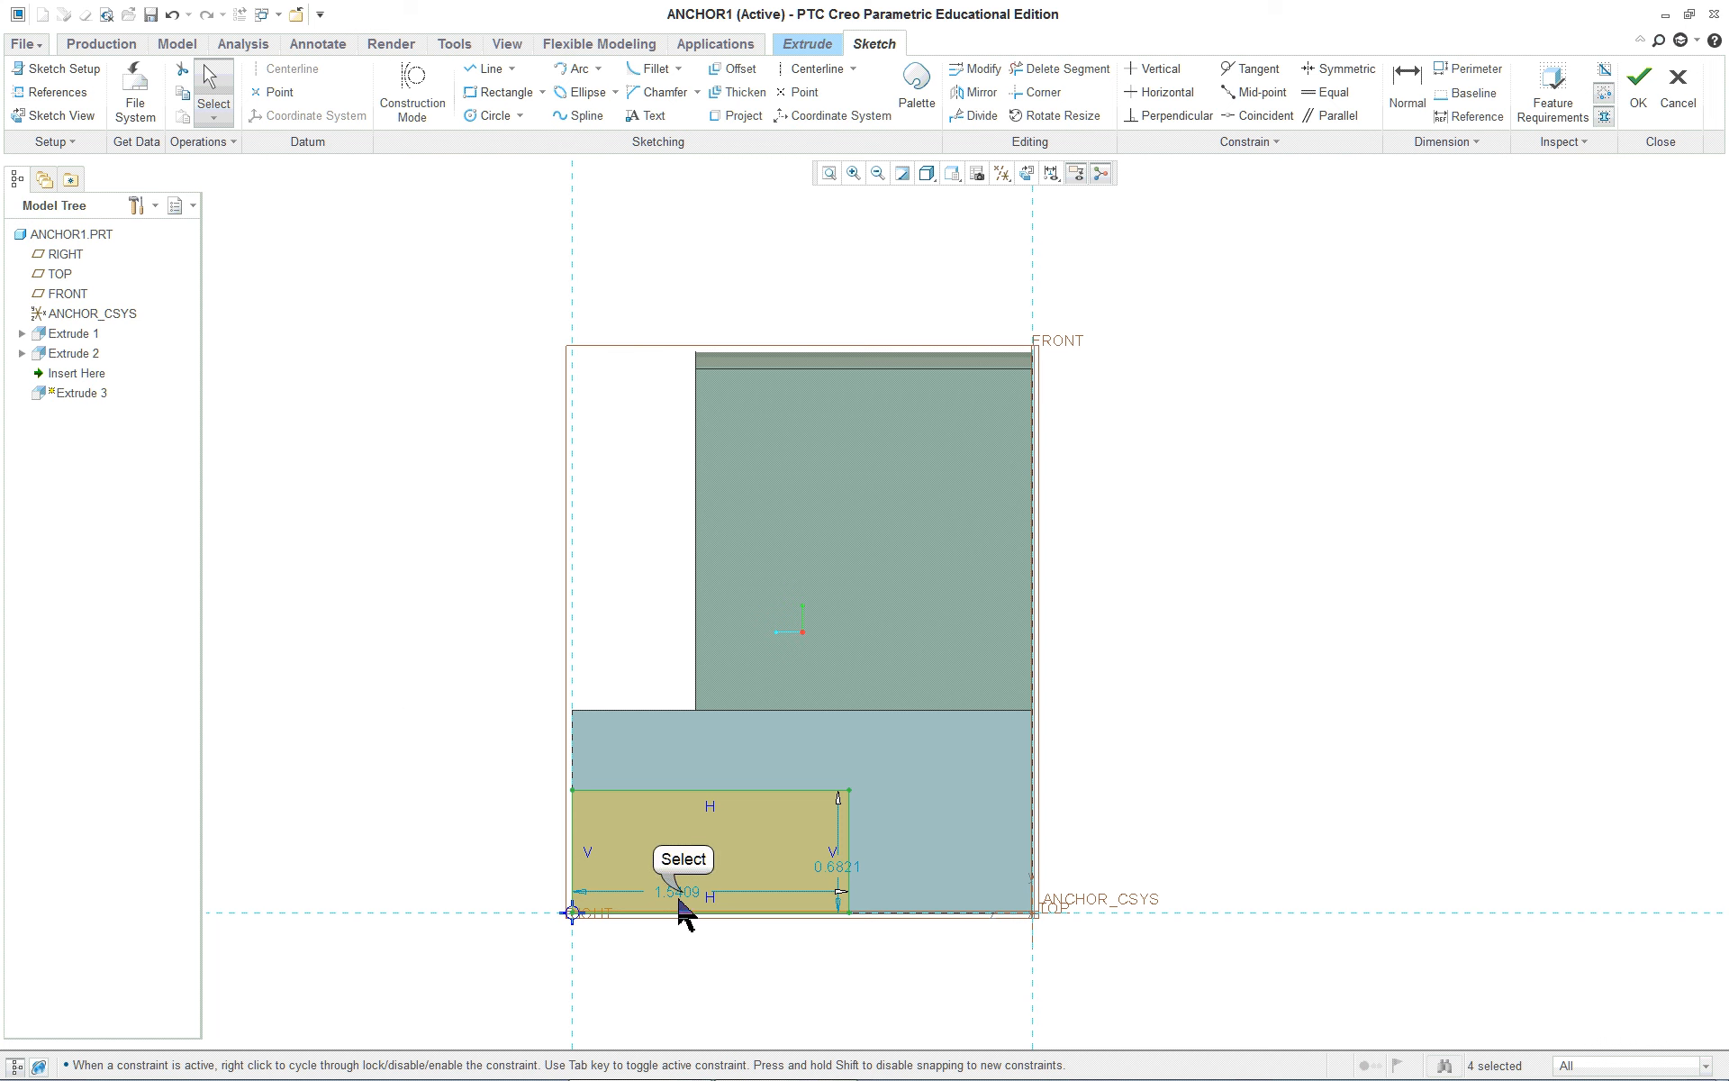
{"action": "left_click_drag", "start_coordinate": [682, 895], "coordinate": [690, 954]}
{"action": "mouse_move", "coordinate": [834, 870]}
{"action": "left_mouse_down"}
{"action": "mouse_move", "coordinate": [757, 878]}
{"action": "mouse_move", "coordinate": [451, 837]}
{"action": "left_mouse_up"}
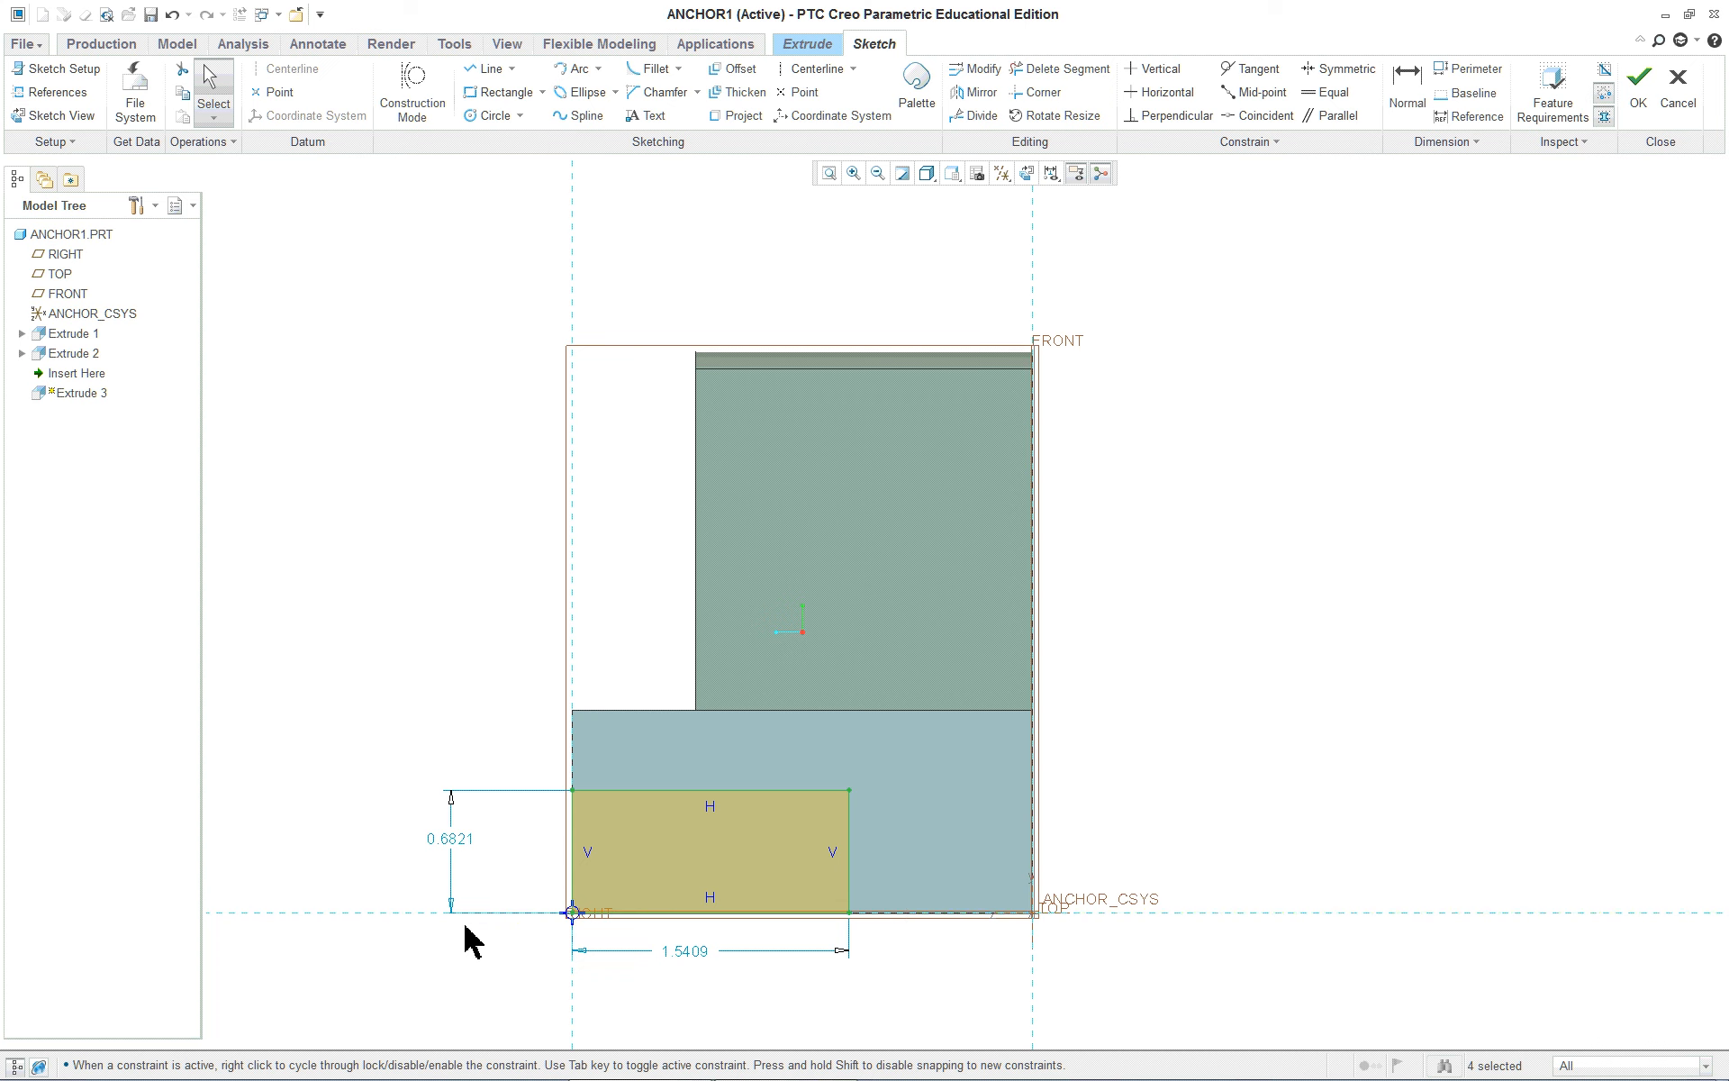
Check the second cut's width in the lesson PDF's Figure 5.7, and set the rectangle's width to 1.0625
{"action": "key", "text": "alt+Tab"}
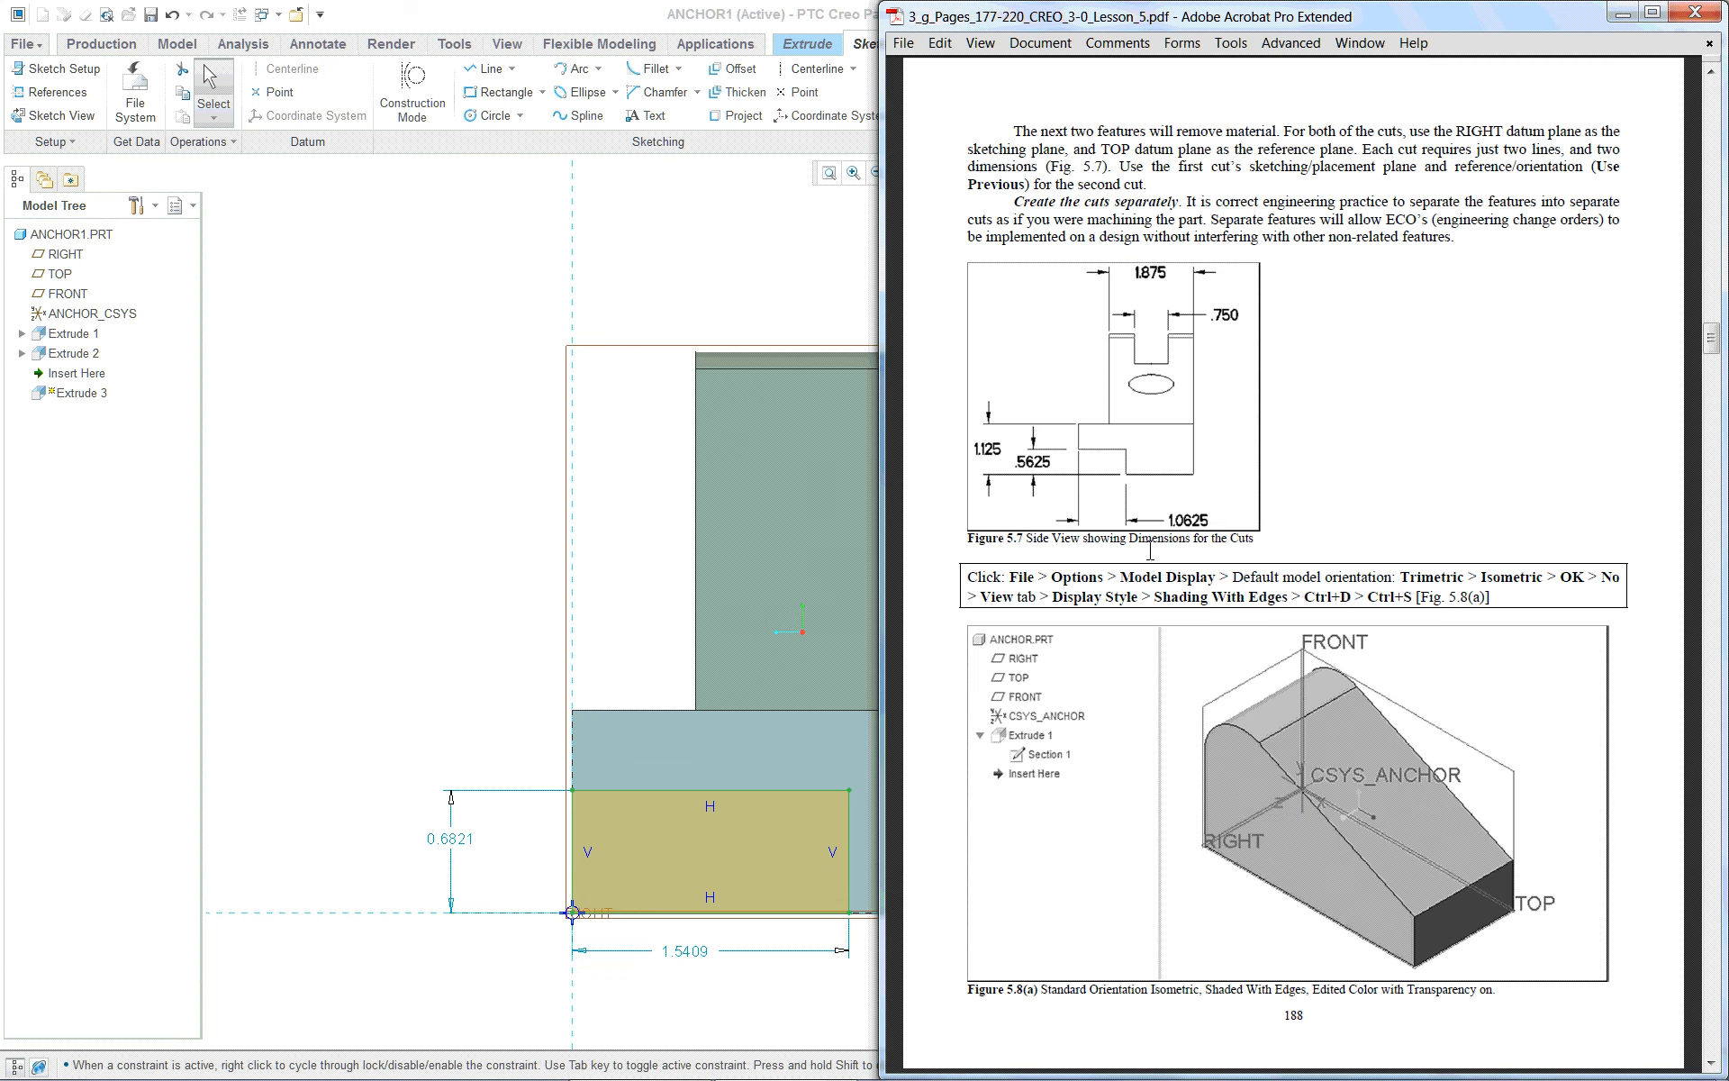
{"action": "double_click", "coordinate": [683, 953]}
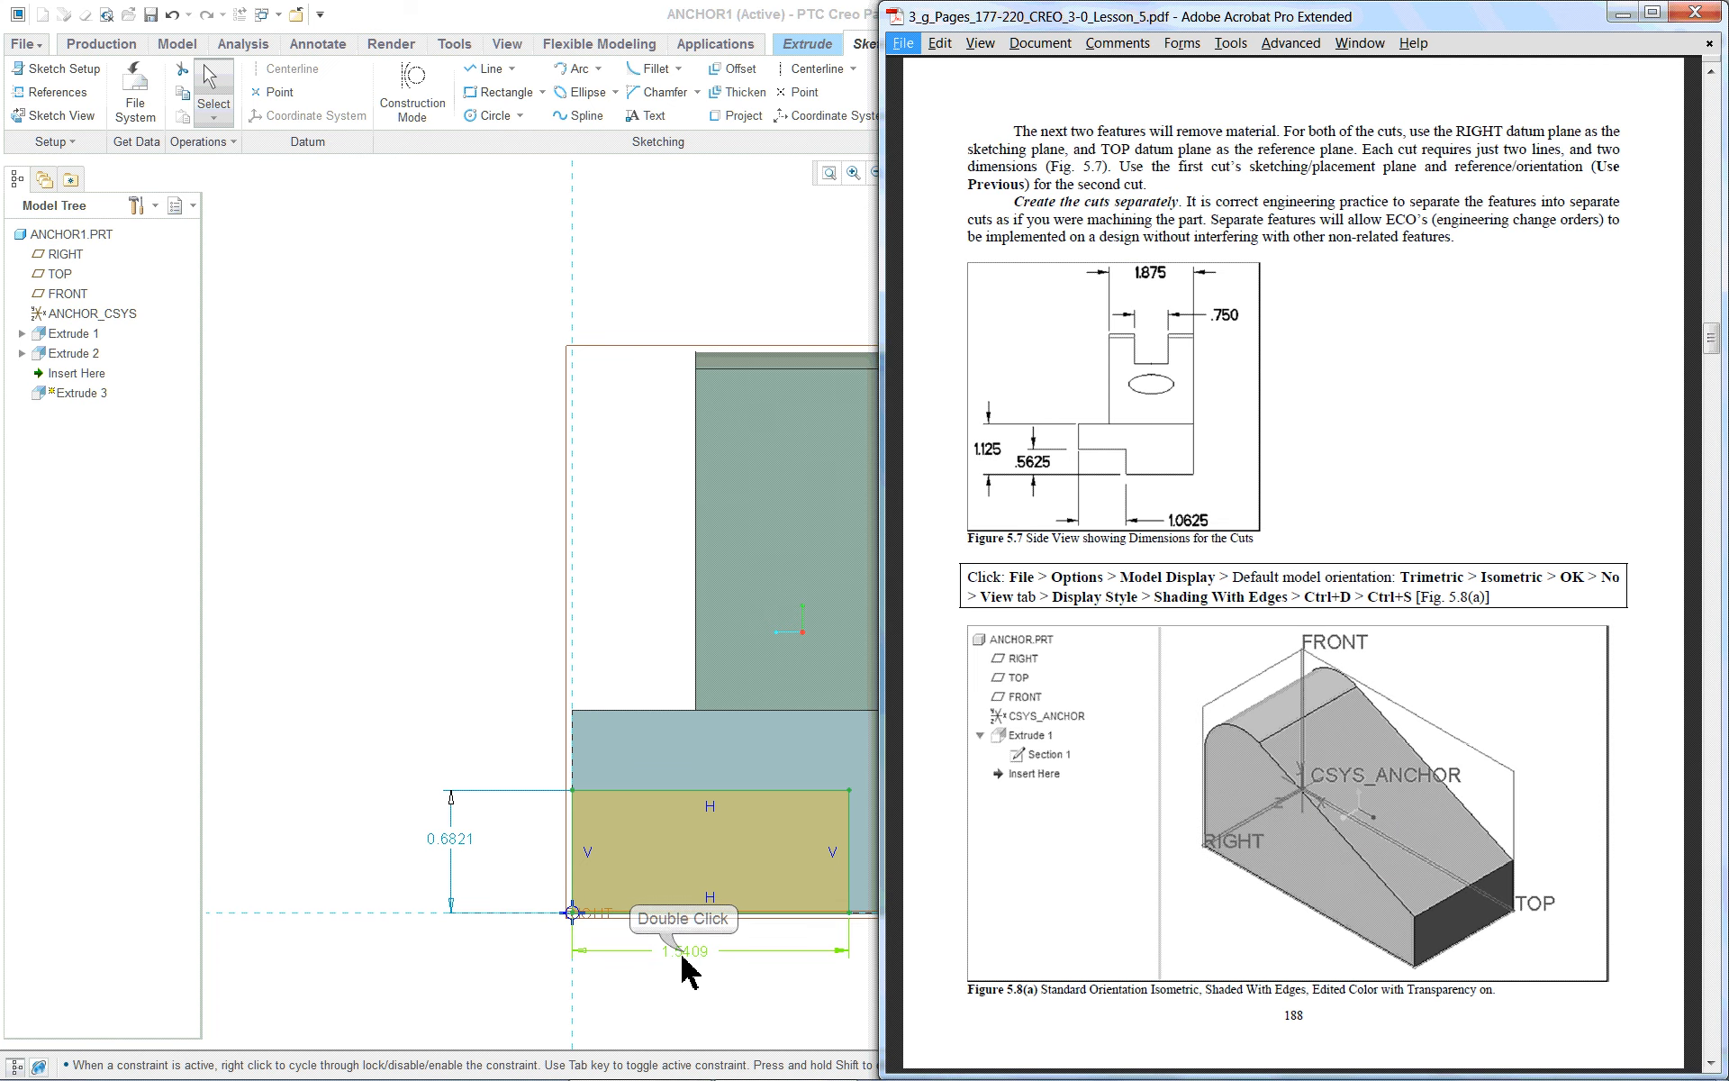
{"action": "type", "text": "1.0625"}
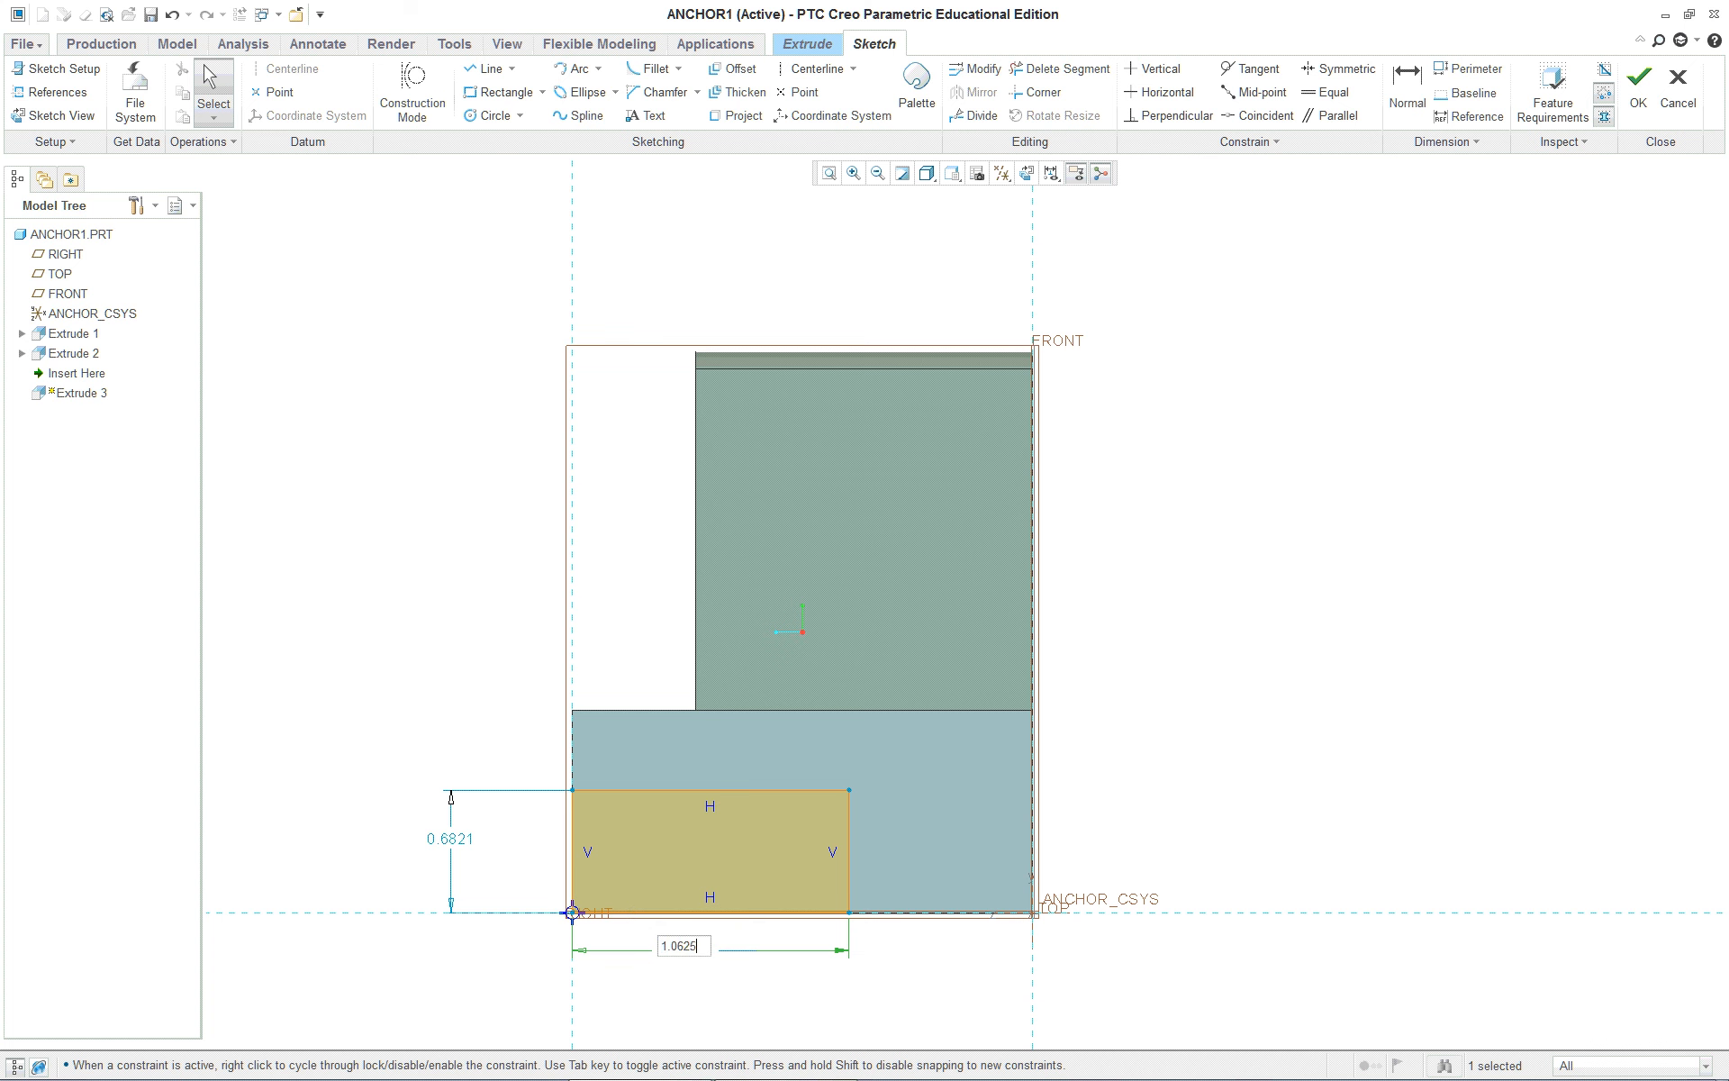
{"action": "key", "text": "Return"}
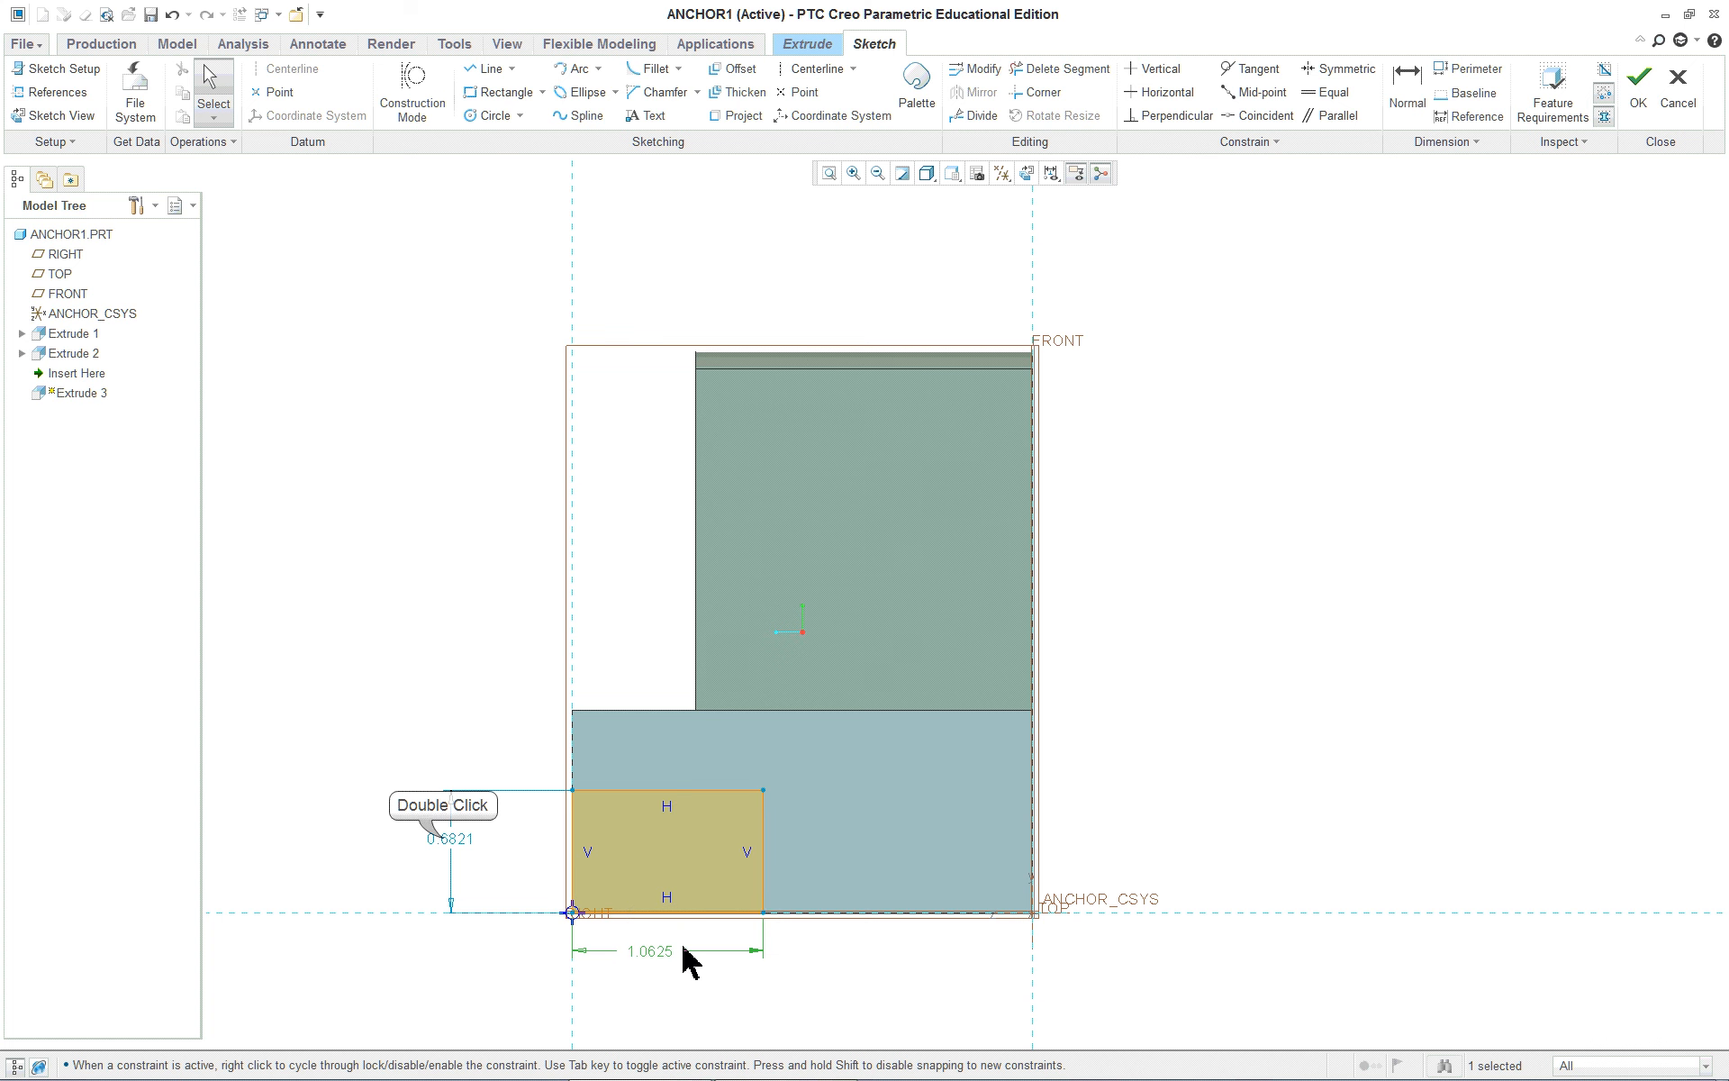
Check the second cut's height in the lesson PDF's Figure 5.7, and set the rectangle's height to 0.5625
{"action": "double_click", "coordinate": [448, 841]}
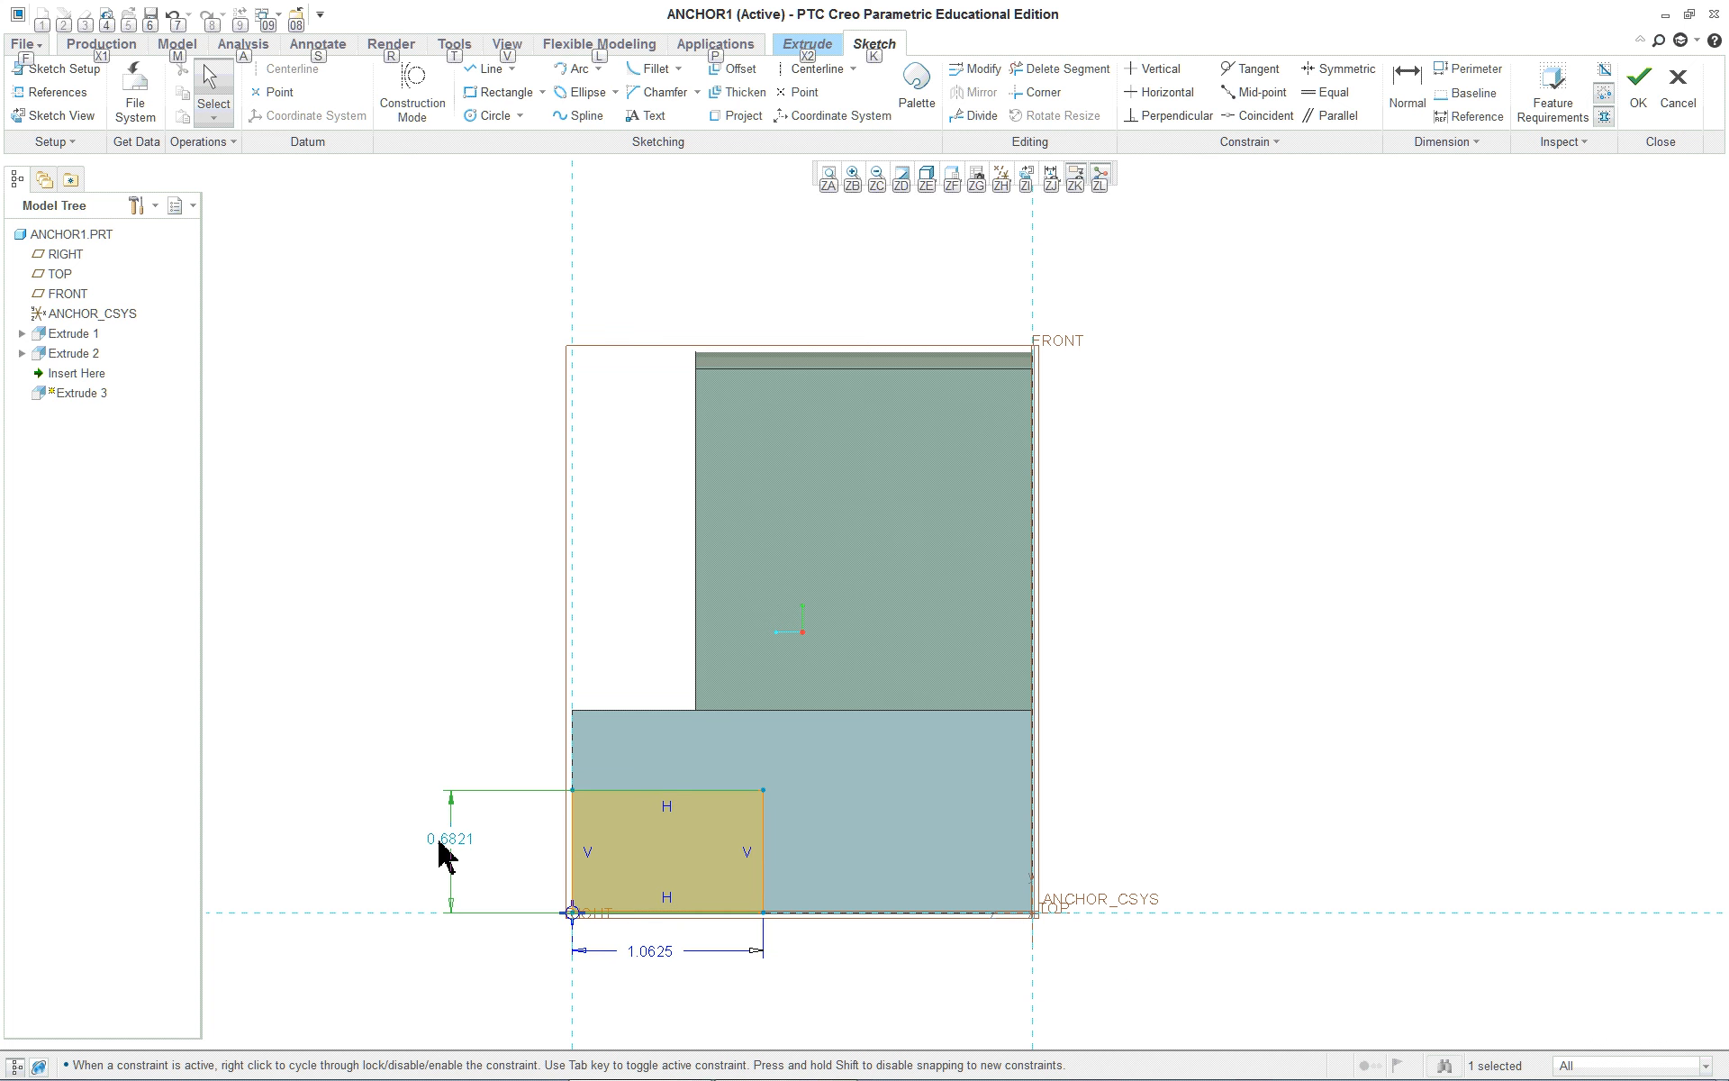
{"action": "key", "text": "alt+Tab"}
{"action": "key", "text": "alt+Tab"}
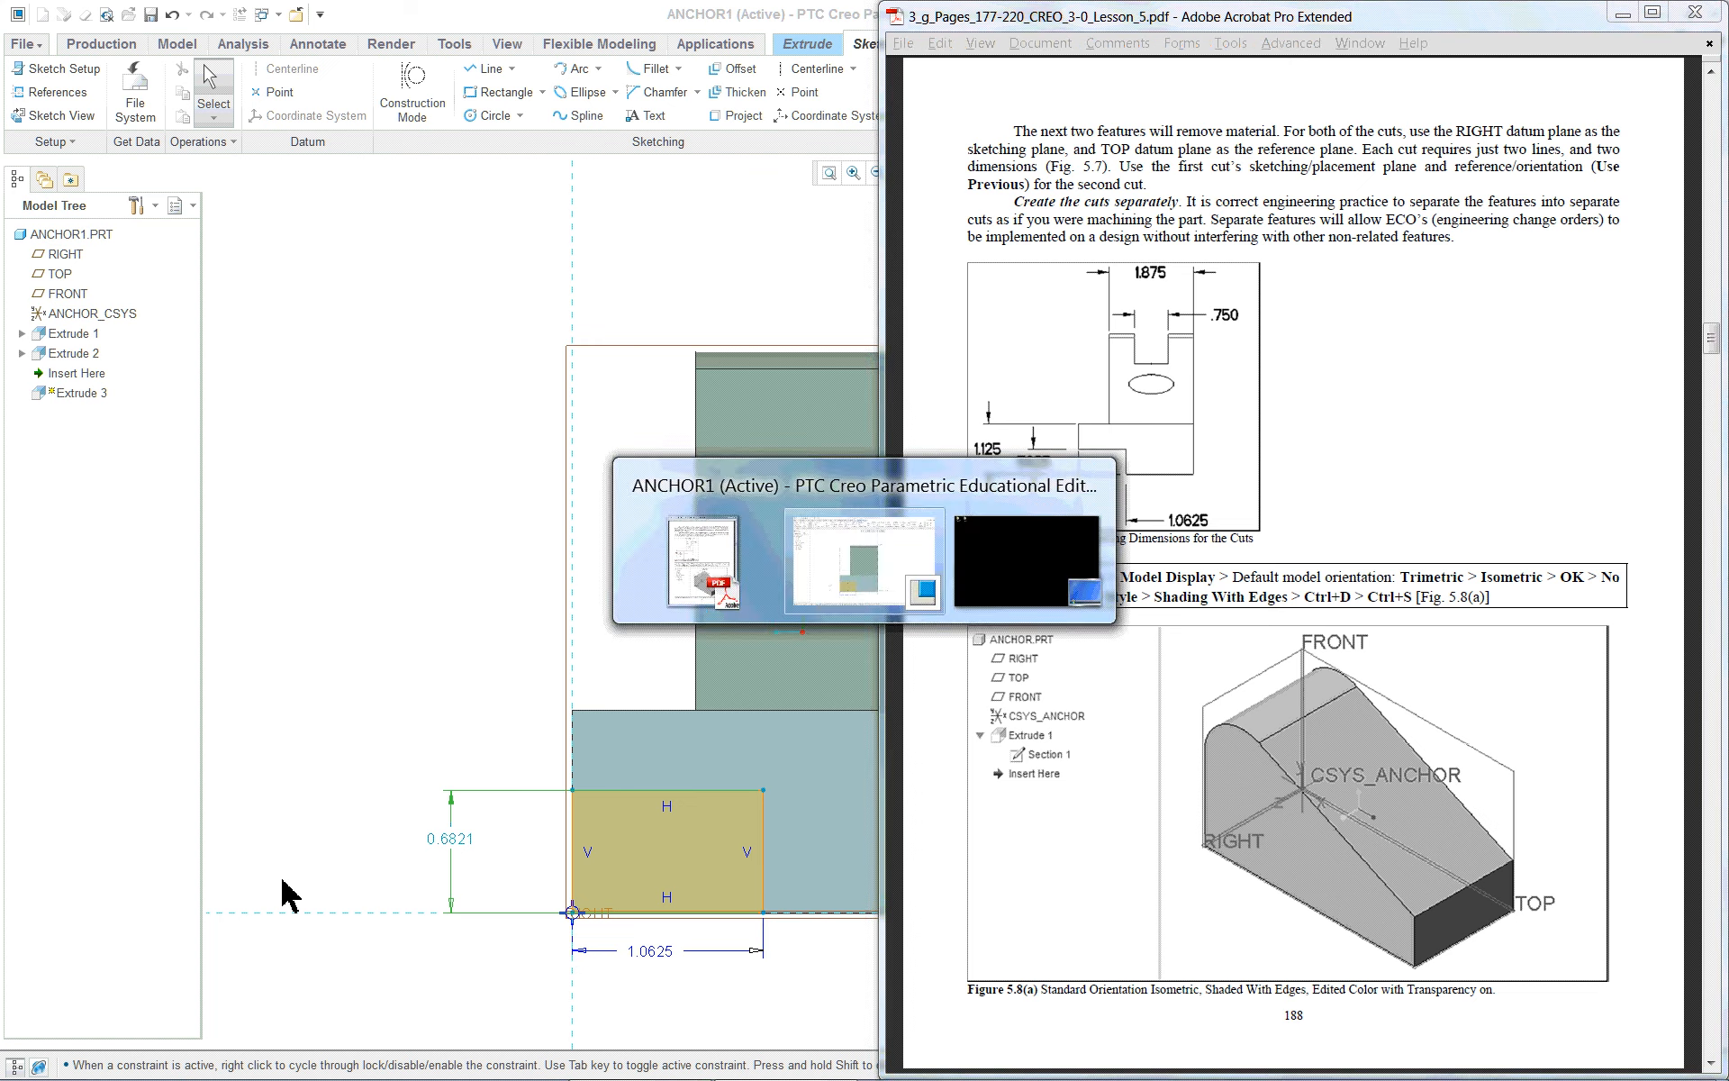
{"action": "double_click", "coordinate": [459, 842]}
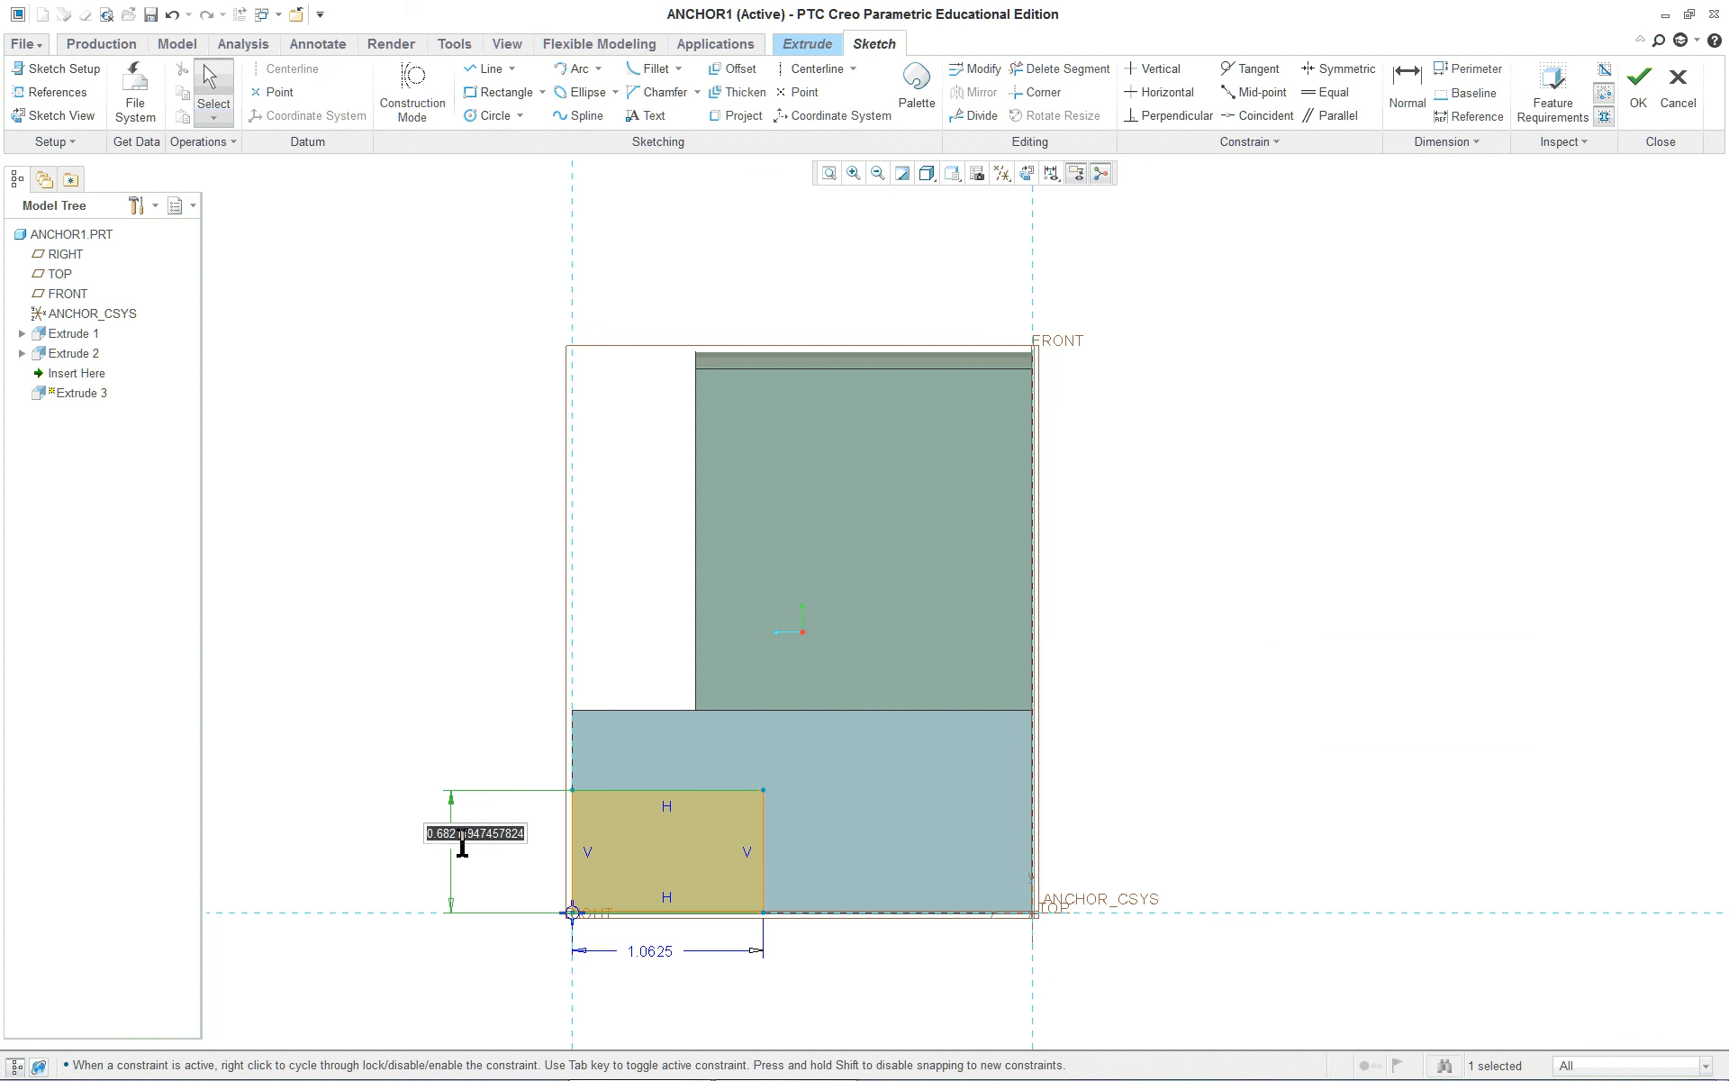
{"action": "type", "text": ".5"}
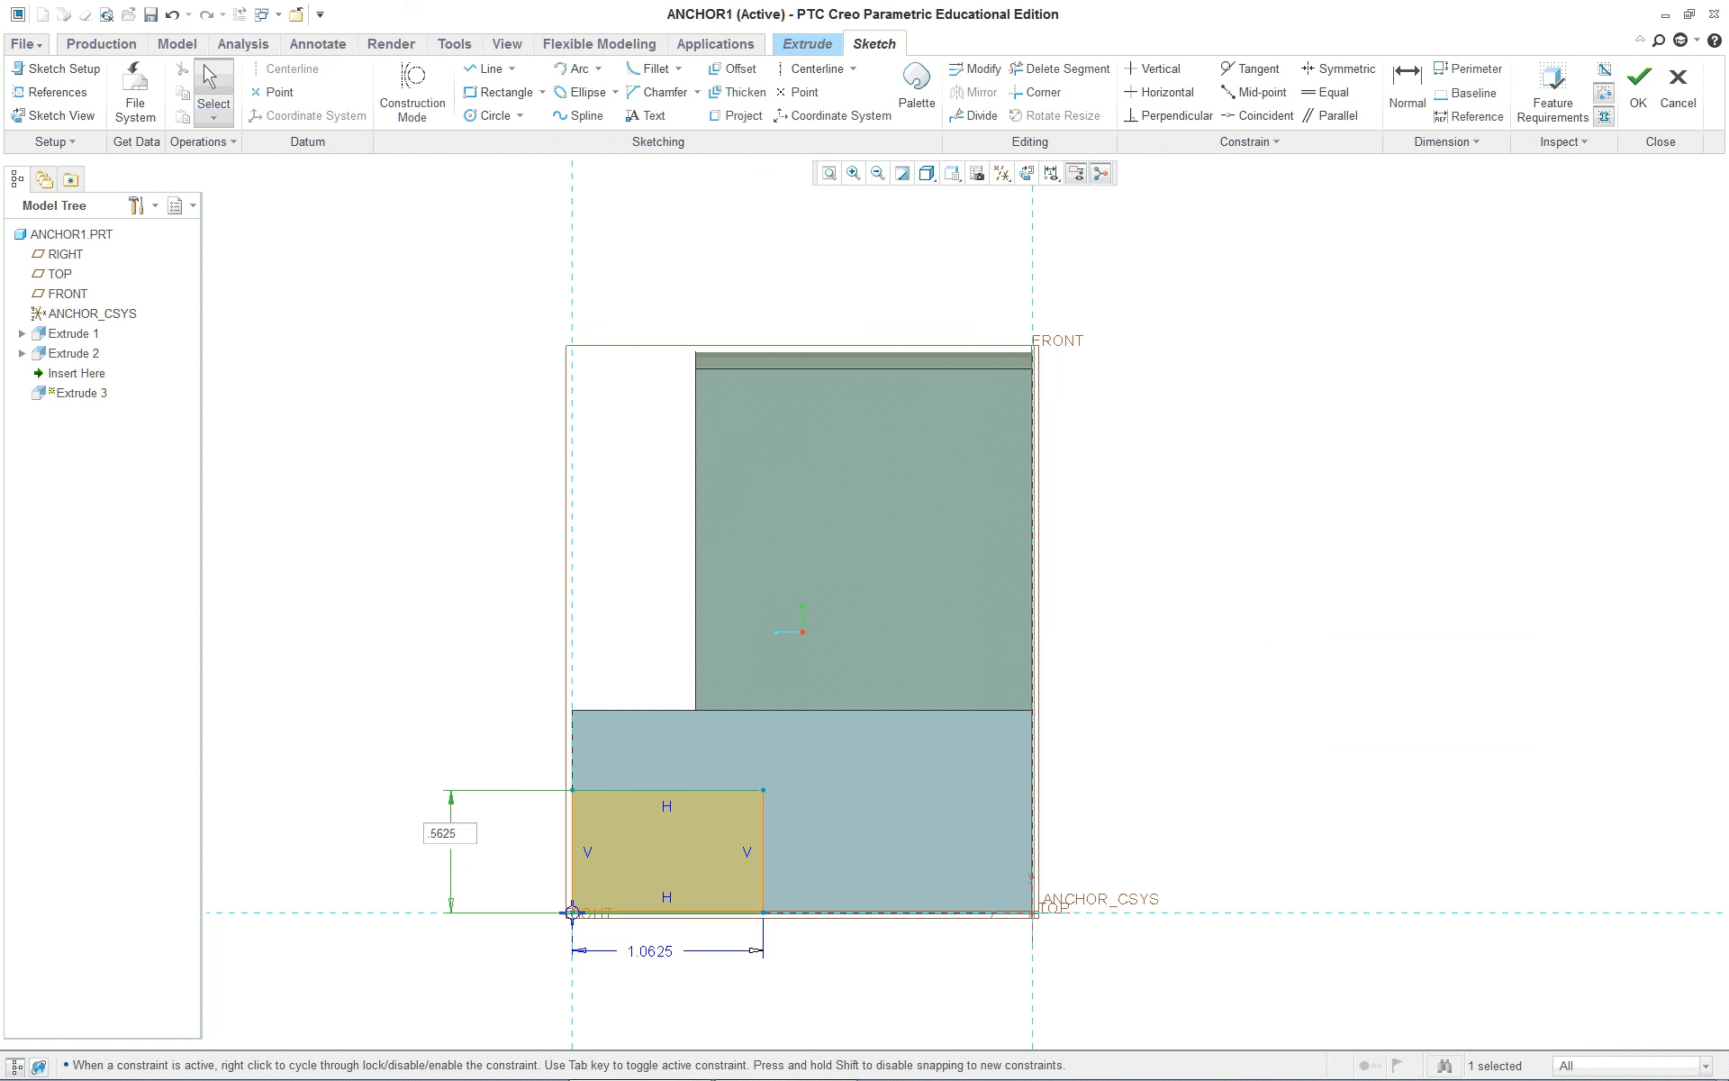
{"action": "type", "text": "625"}
{"action": "key", "text": "Return"}
{"action": "left_click", "coordinate": [407, 750]}
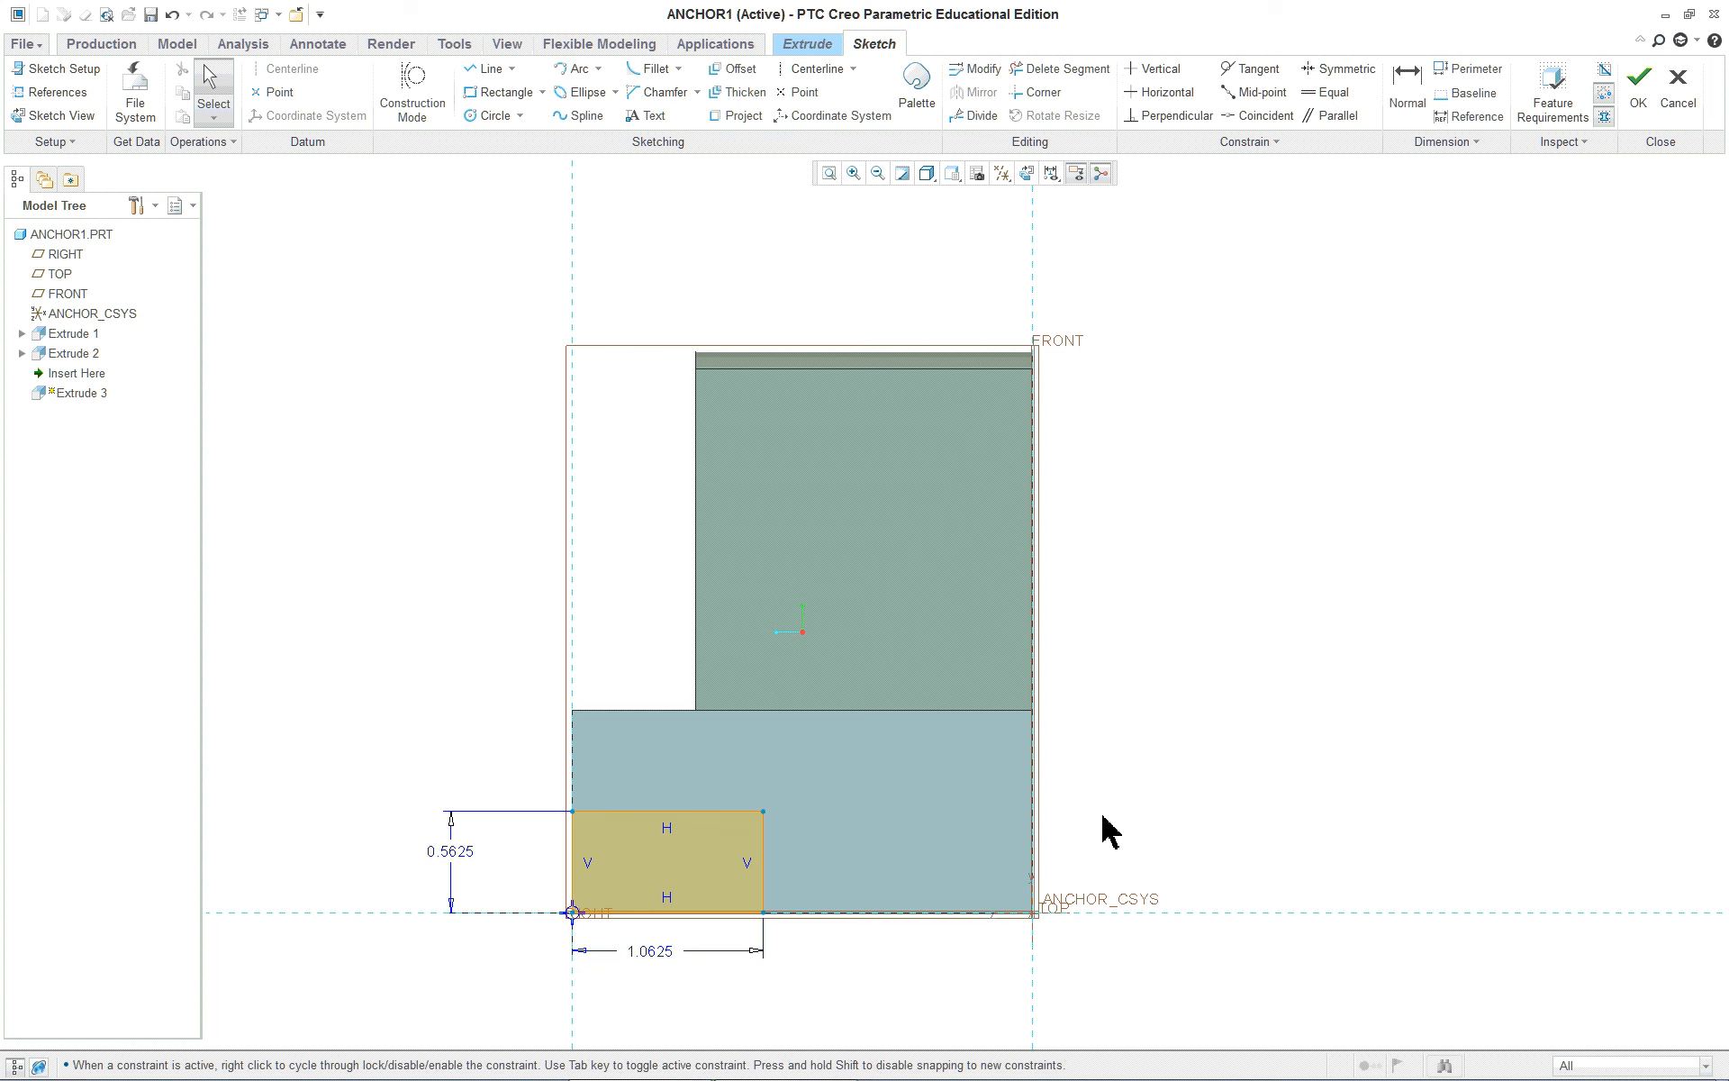
Return the model to its standard orientation and accept the second cut's sketch
{"action": "key", "text": "ctrl+d"}
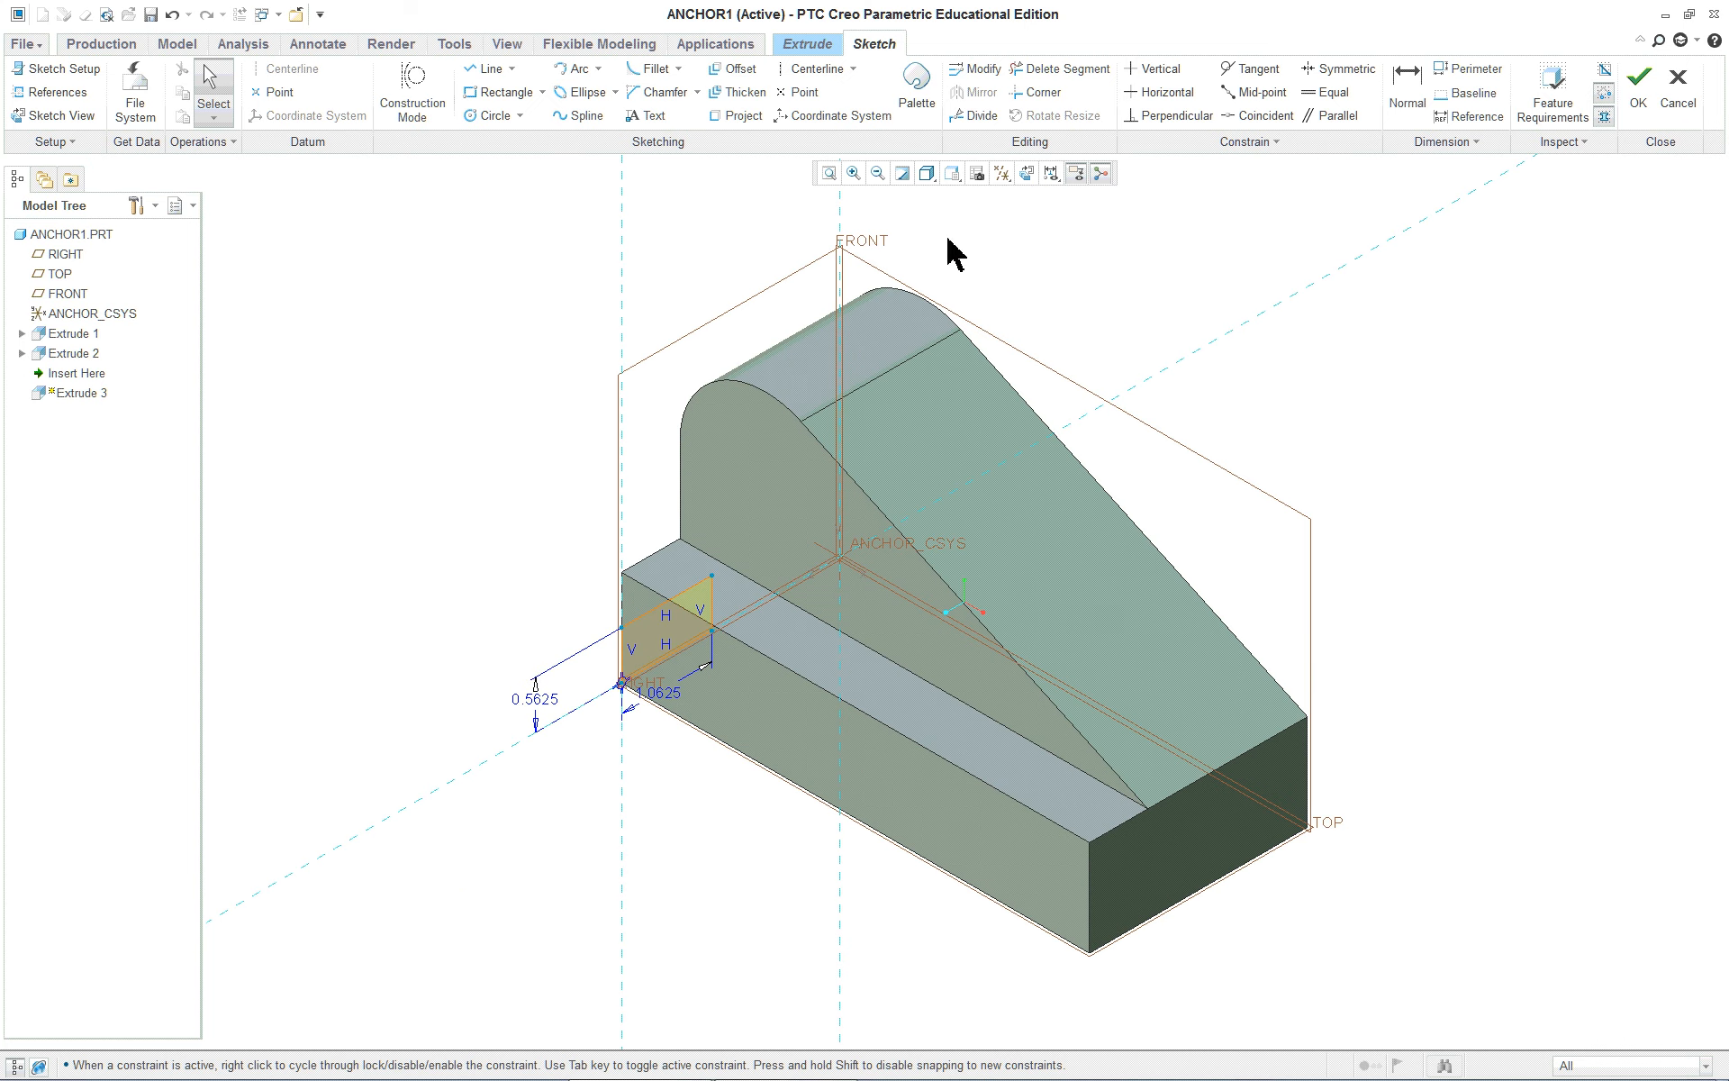
{"action": "left_click", "coordinate": [954, 176]}
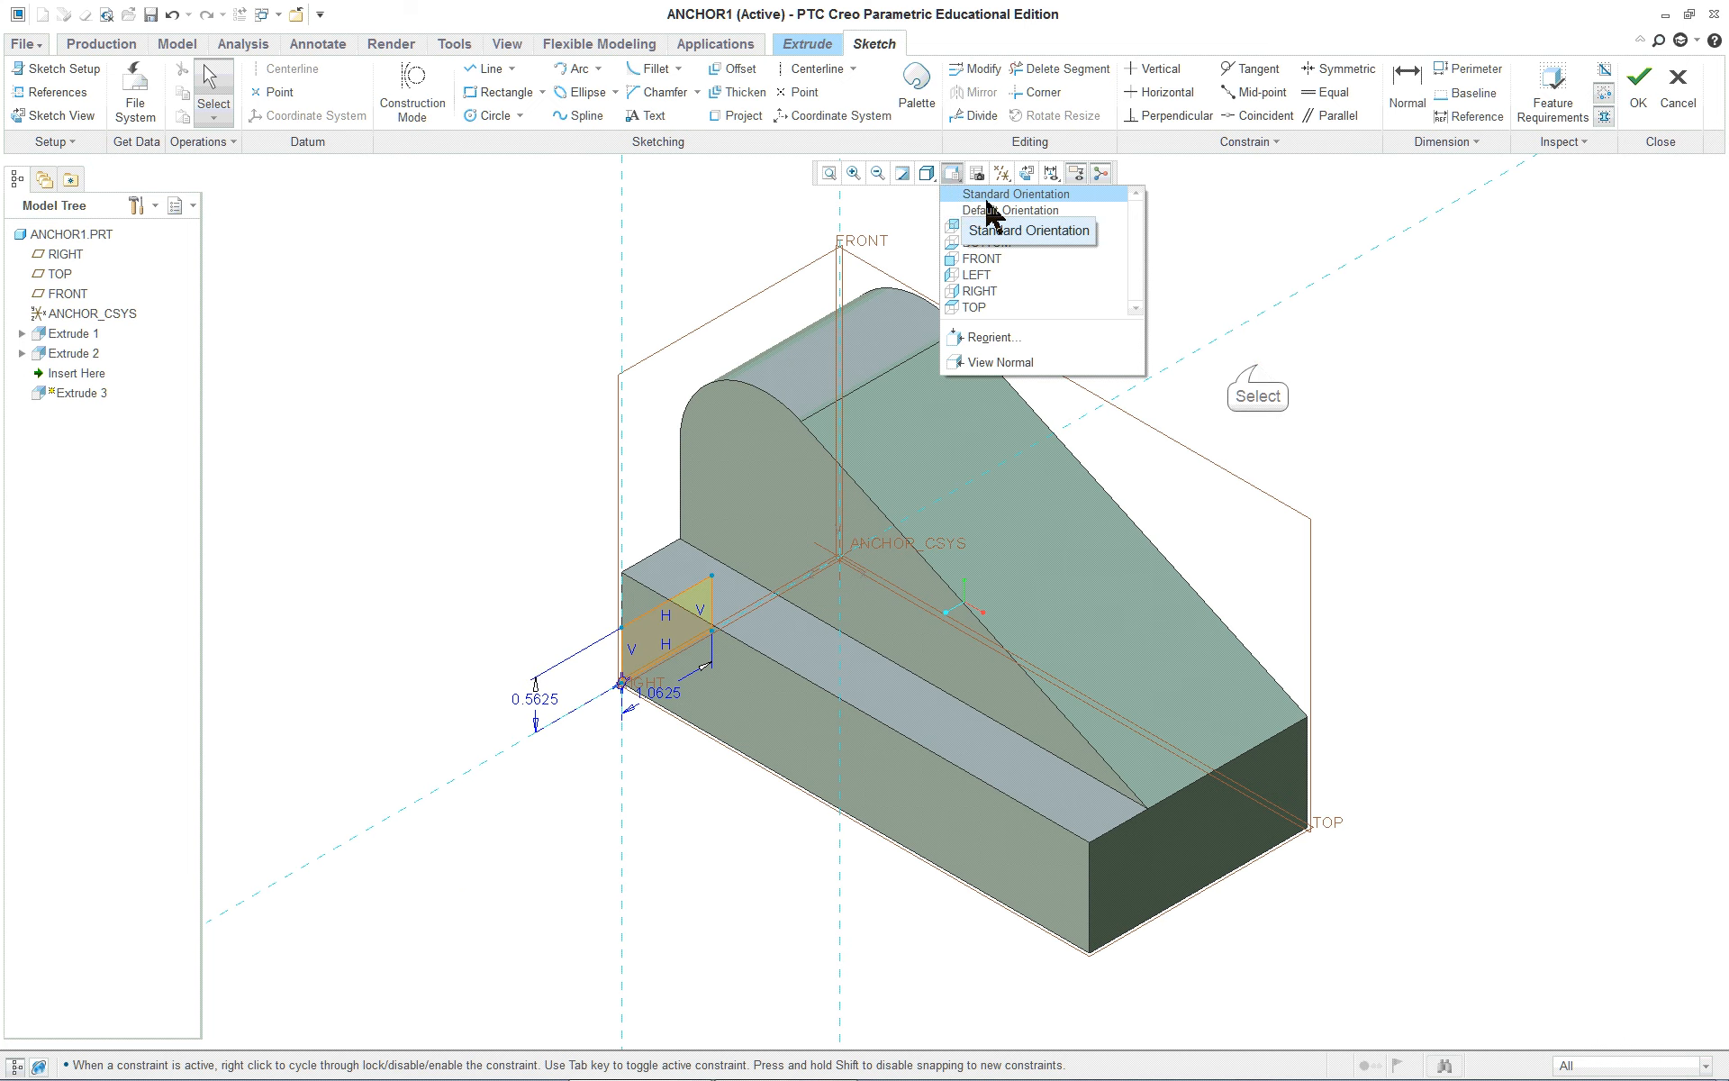
{"action": "left_click", "coordinate": [1256, 365]}
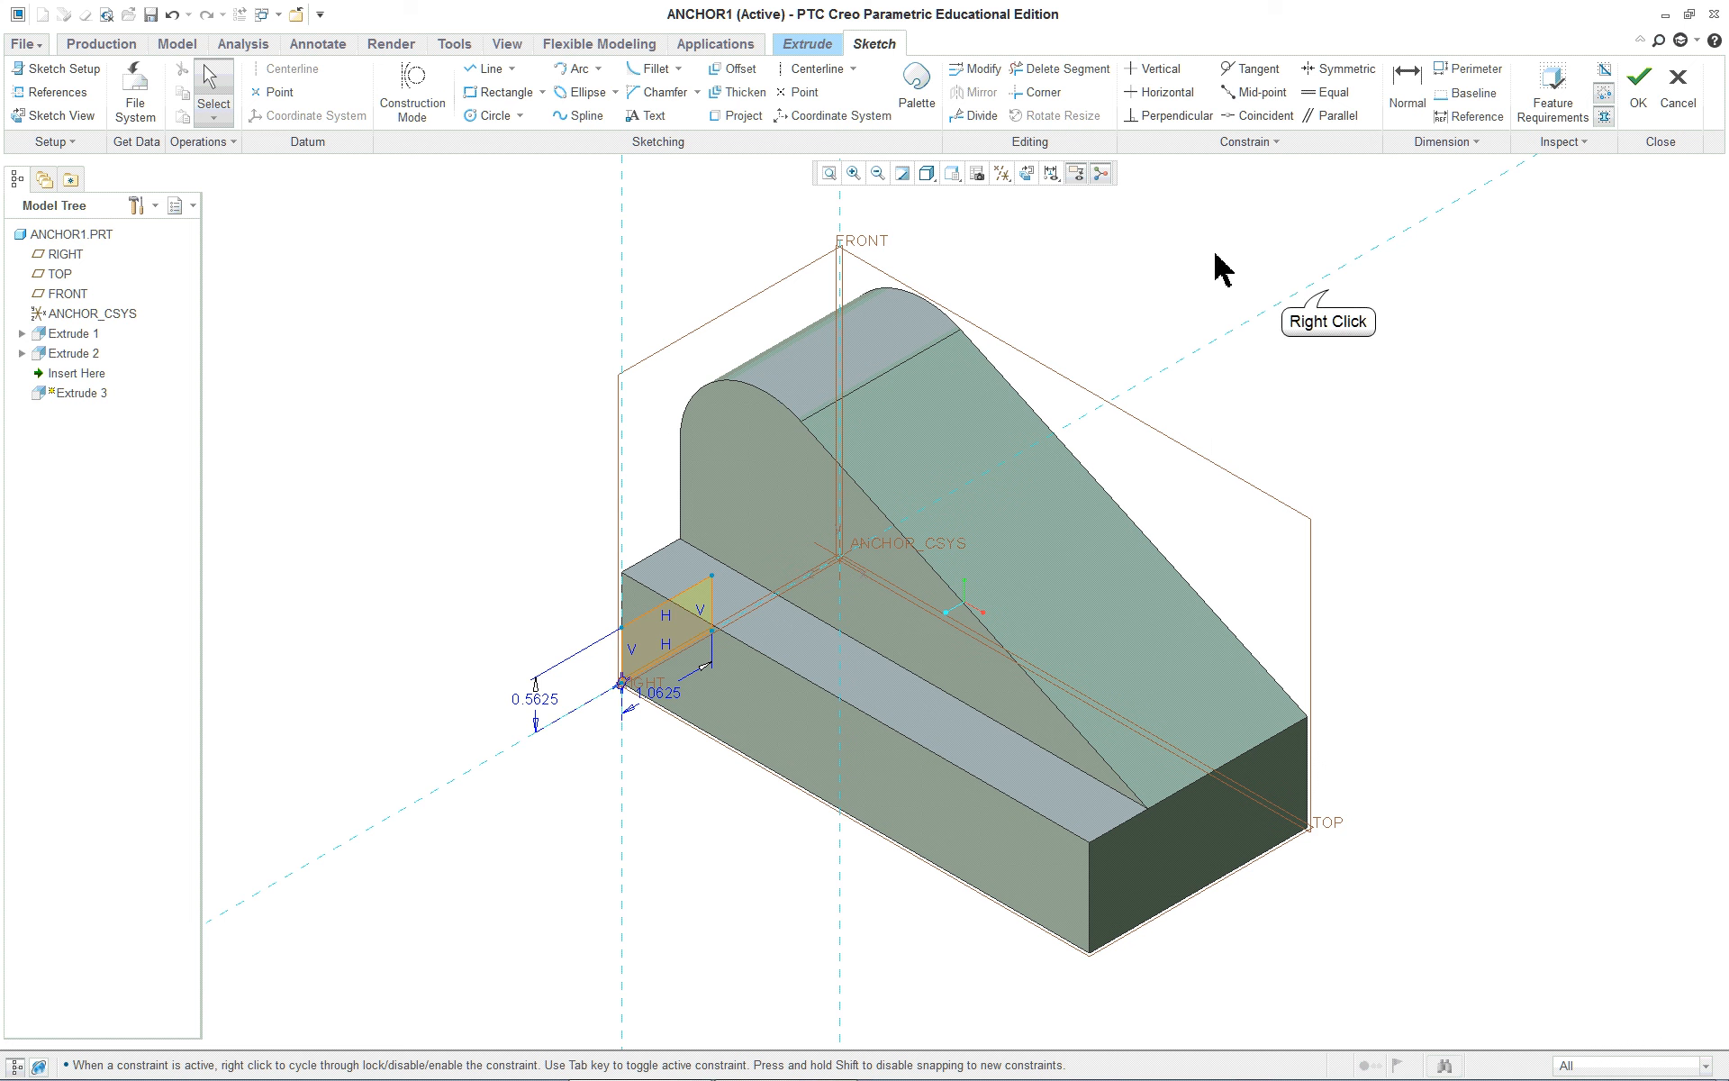
{"action": "right_click", "coordinate": [1332, 297]}
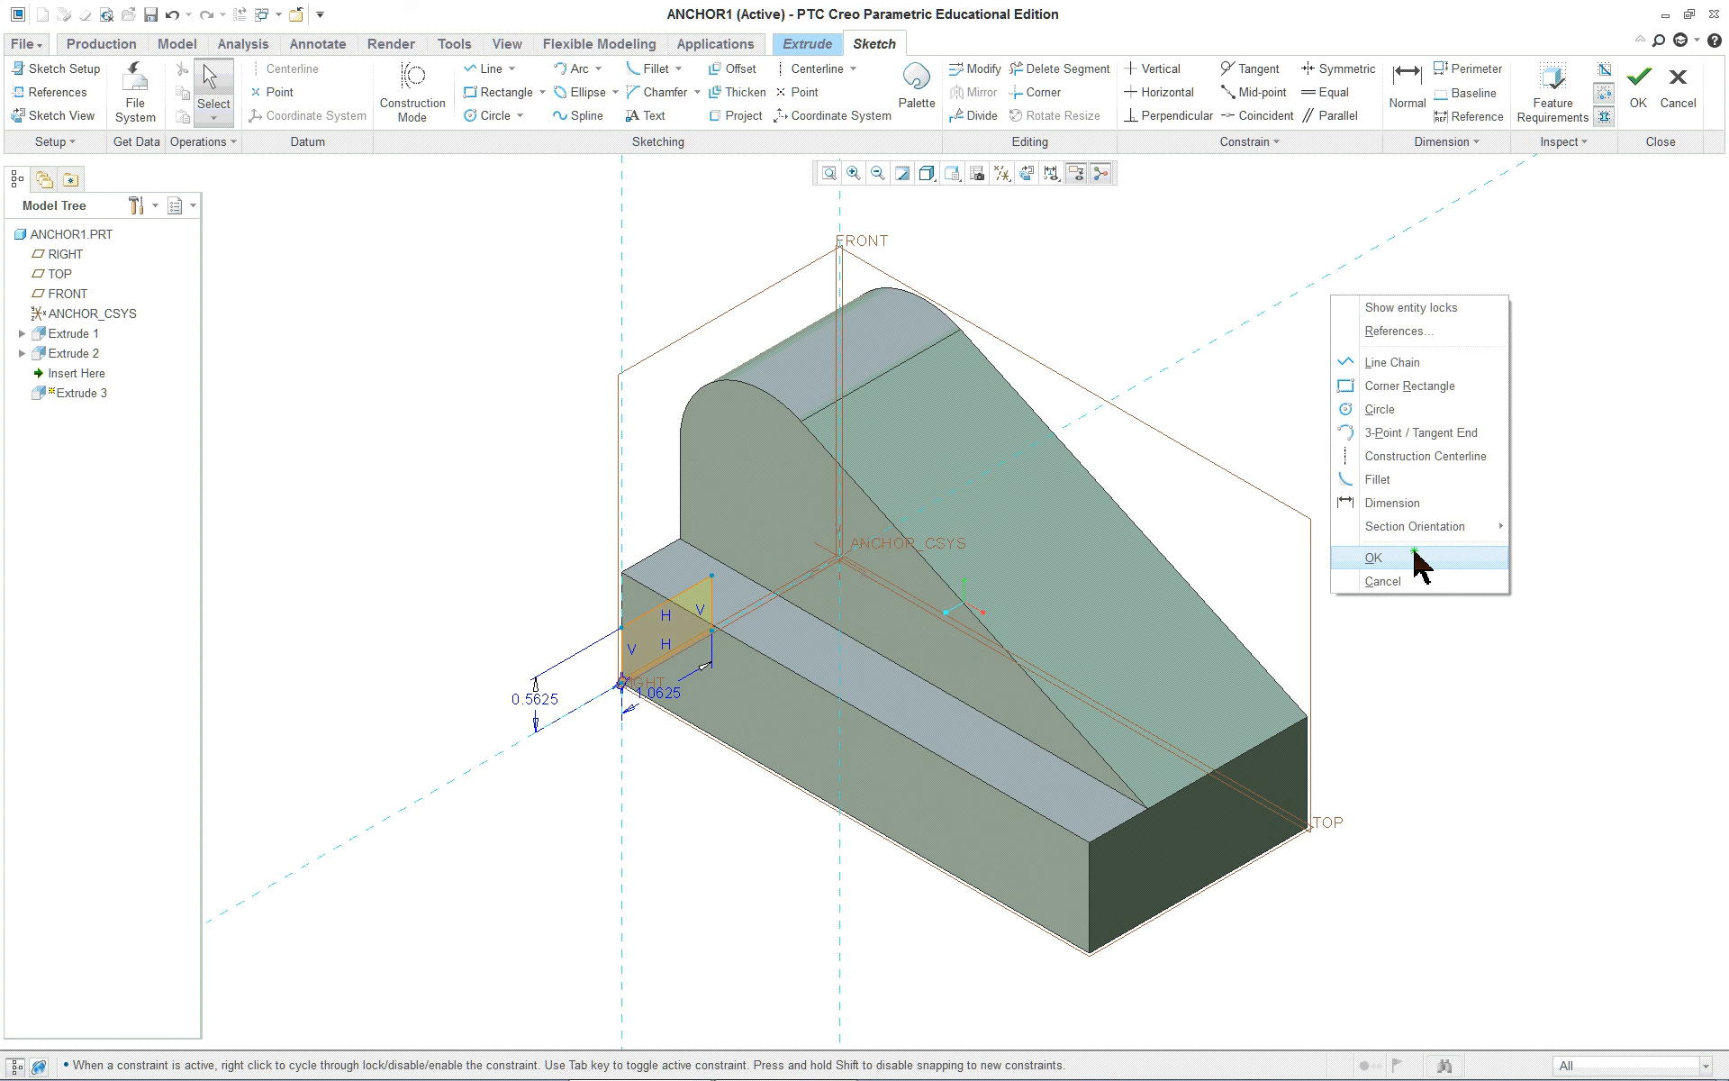
{"action": "left_click", "coordinate": [1421, 564]}
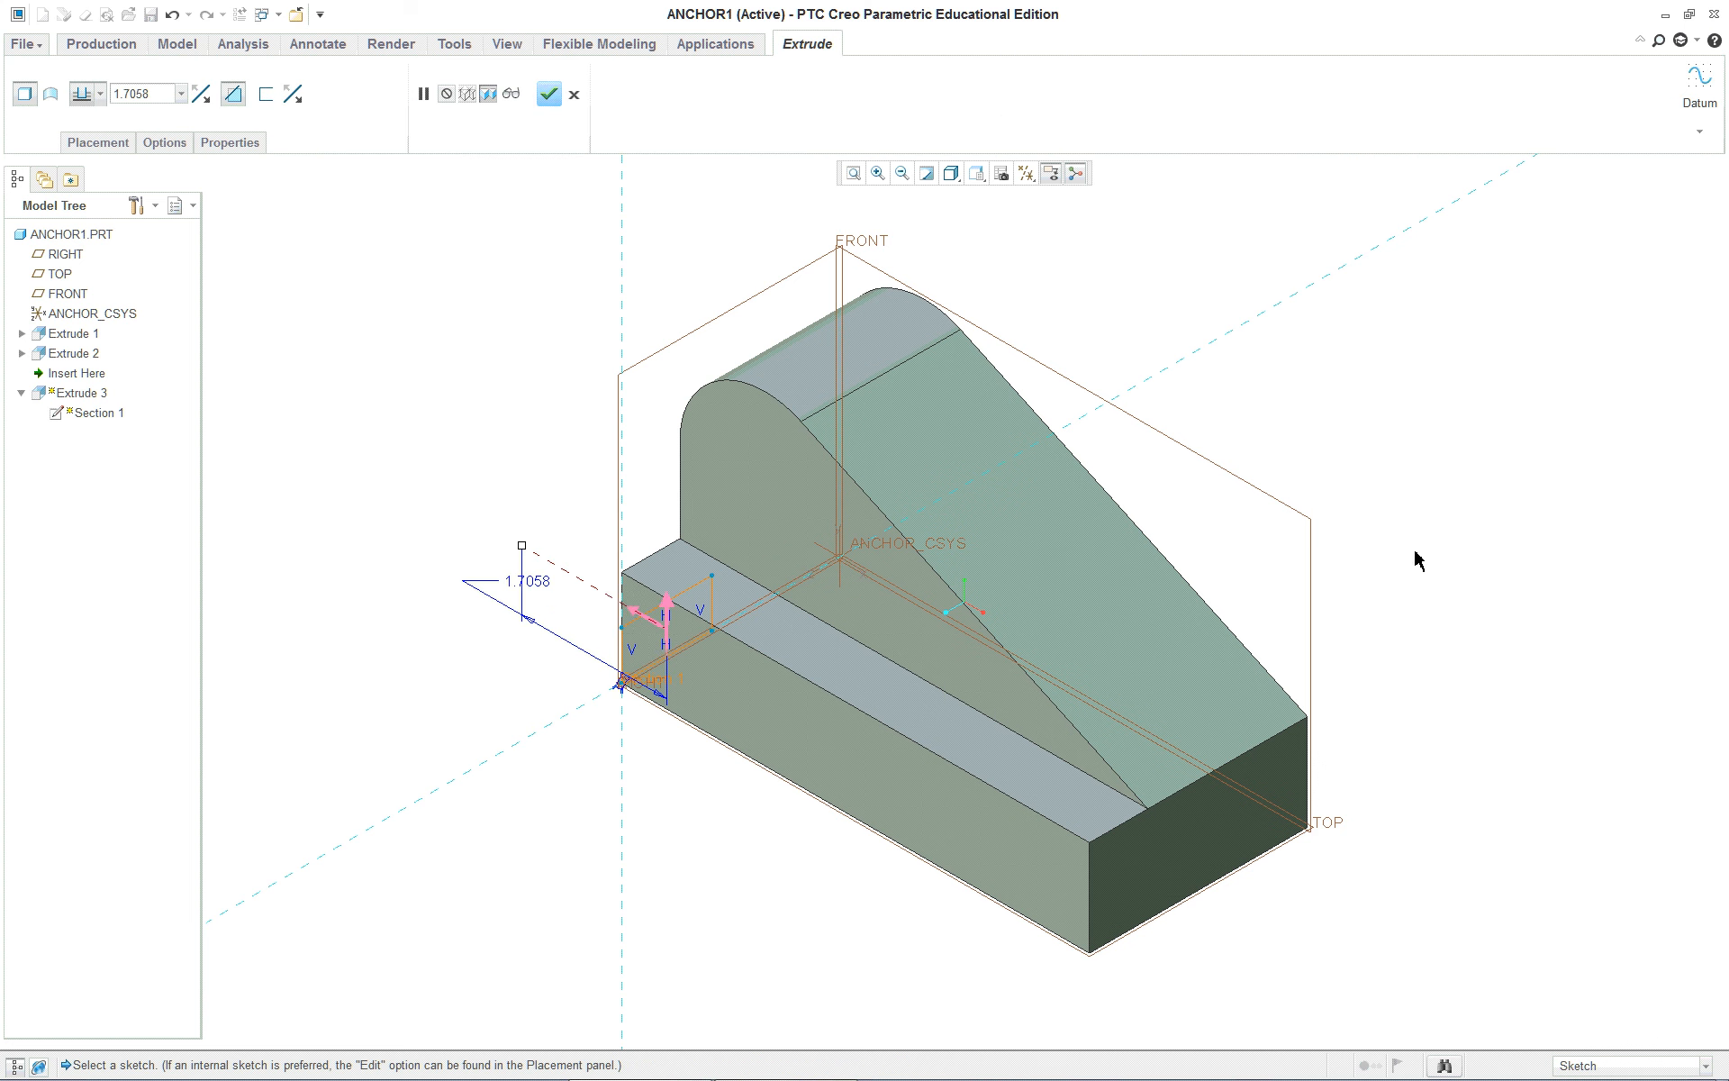
Flip the cut's depth direction into the part, set its depth to Through All, and complete the second extruded cut
{"action": "left_click", "coordinate": [638, 620]}
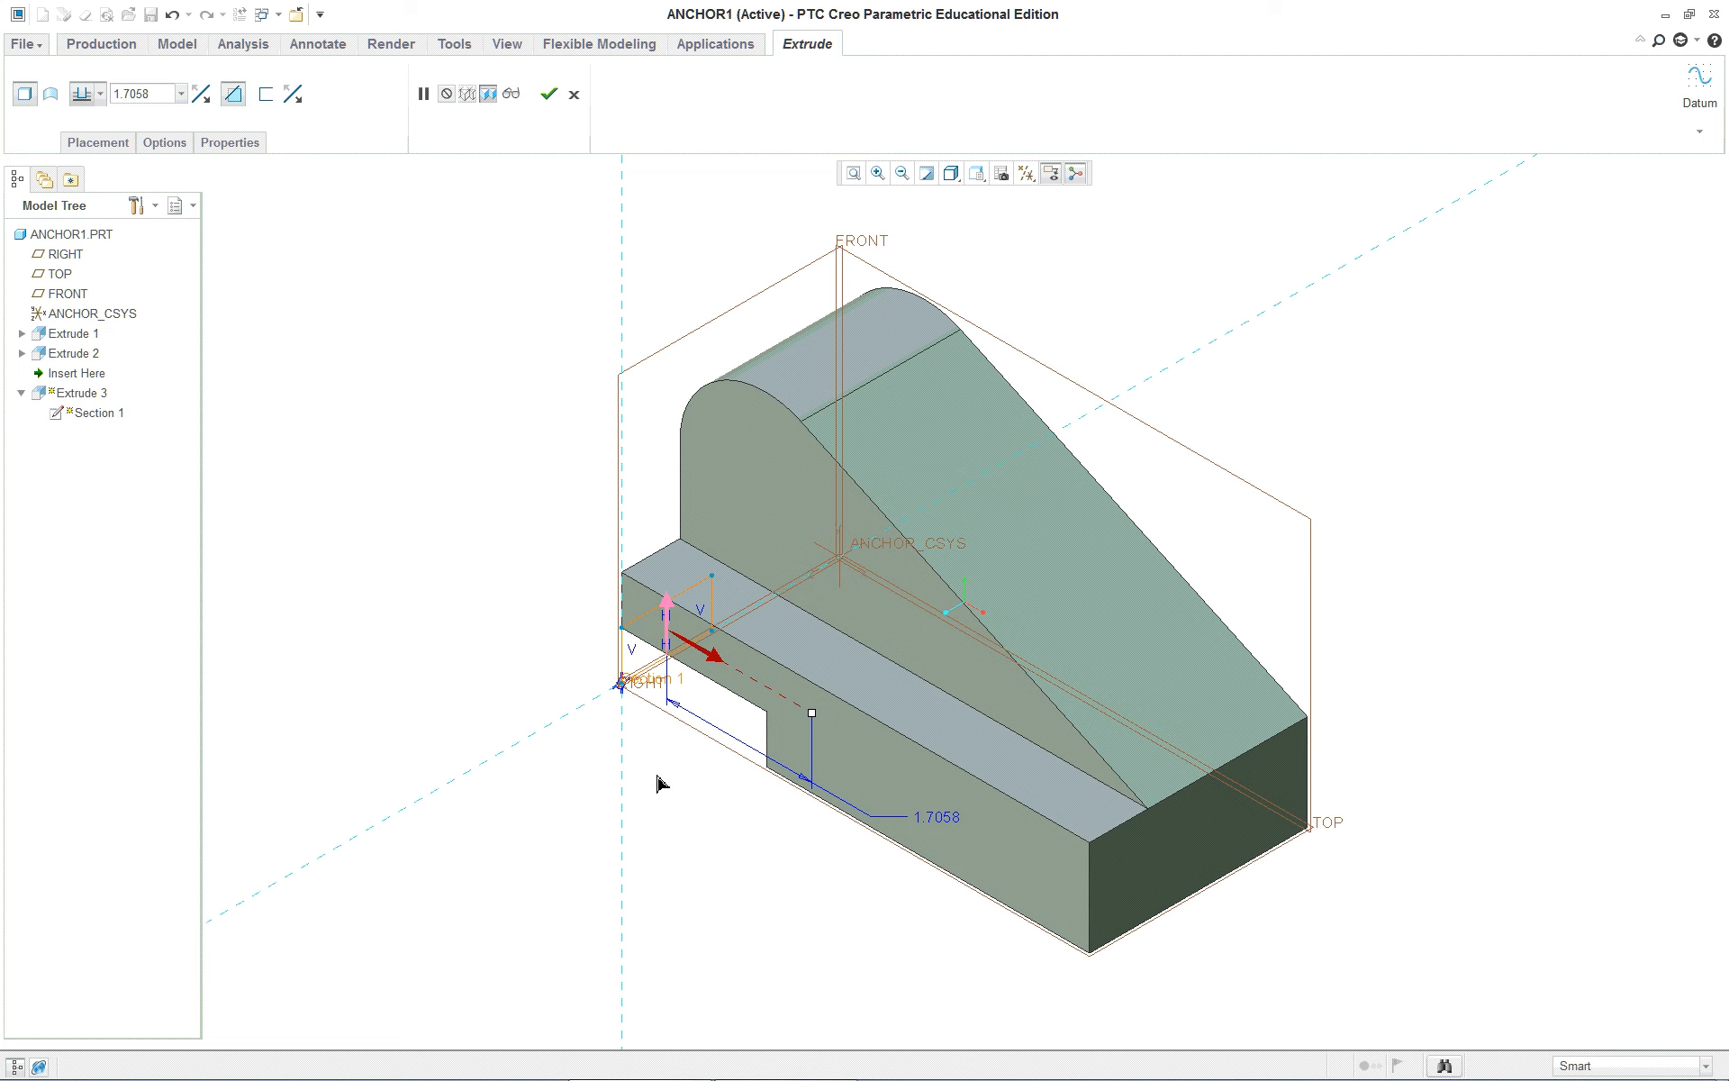
{"action": "middle_click_drag", "start_coordinate": [662, 789], "coordinate": [844, 622]}
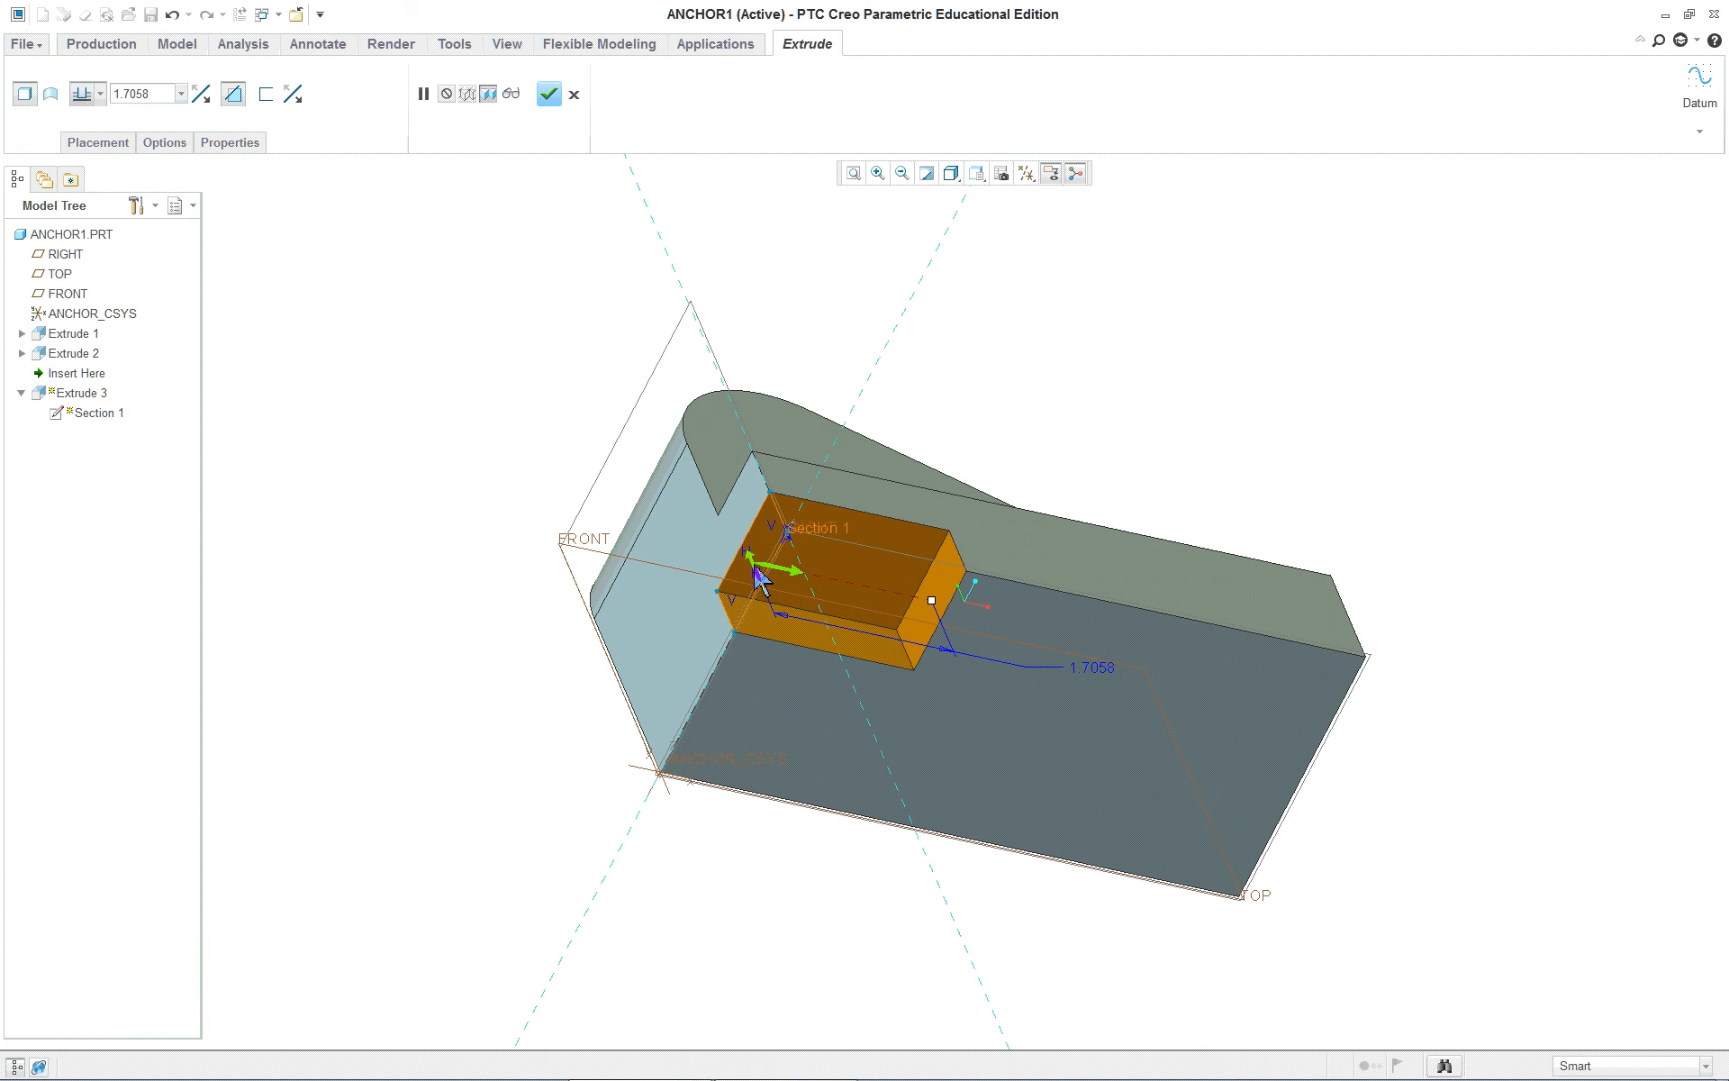
{"action": "right_click", "coordinate": [935, 606]}
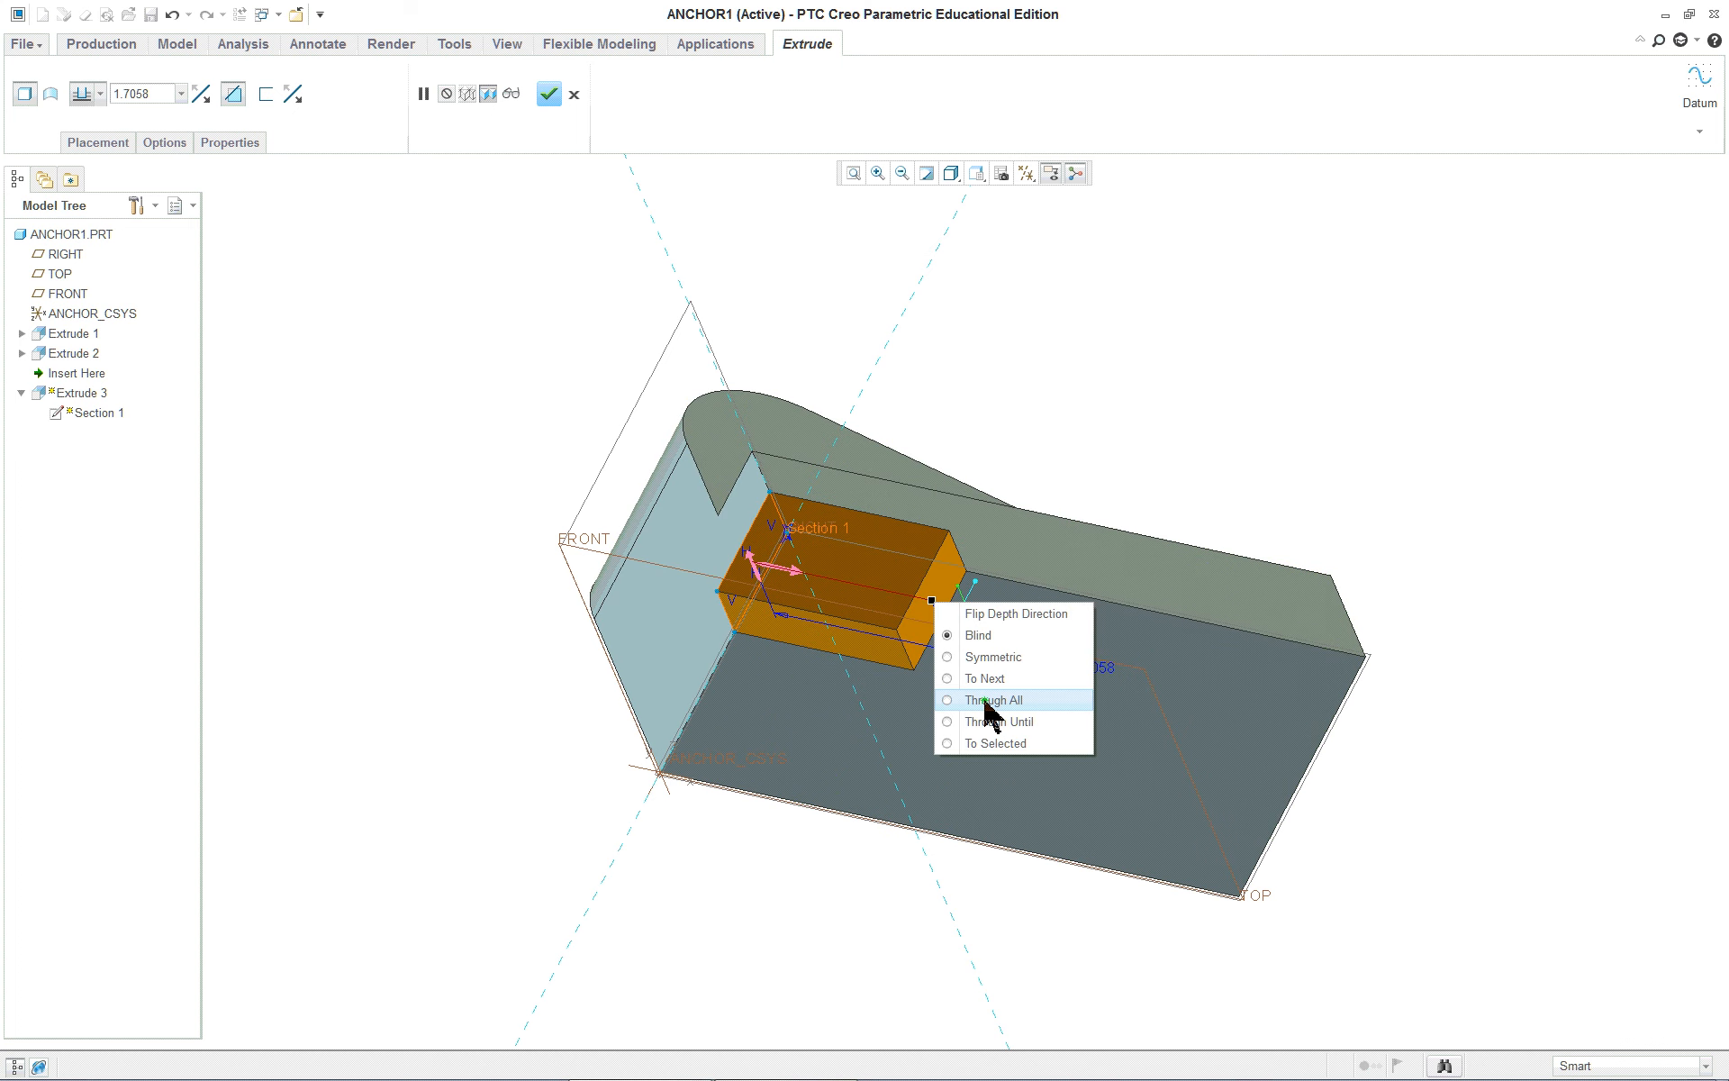
{"action": "left_click", "coordinate": [988, 702]}
{"action": "middle_click_drag", "start_coordinate": [1063, 687], "coordinate": [895, 803]}
{"action": "middle_click", "coordinate": [513, 550]}
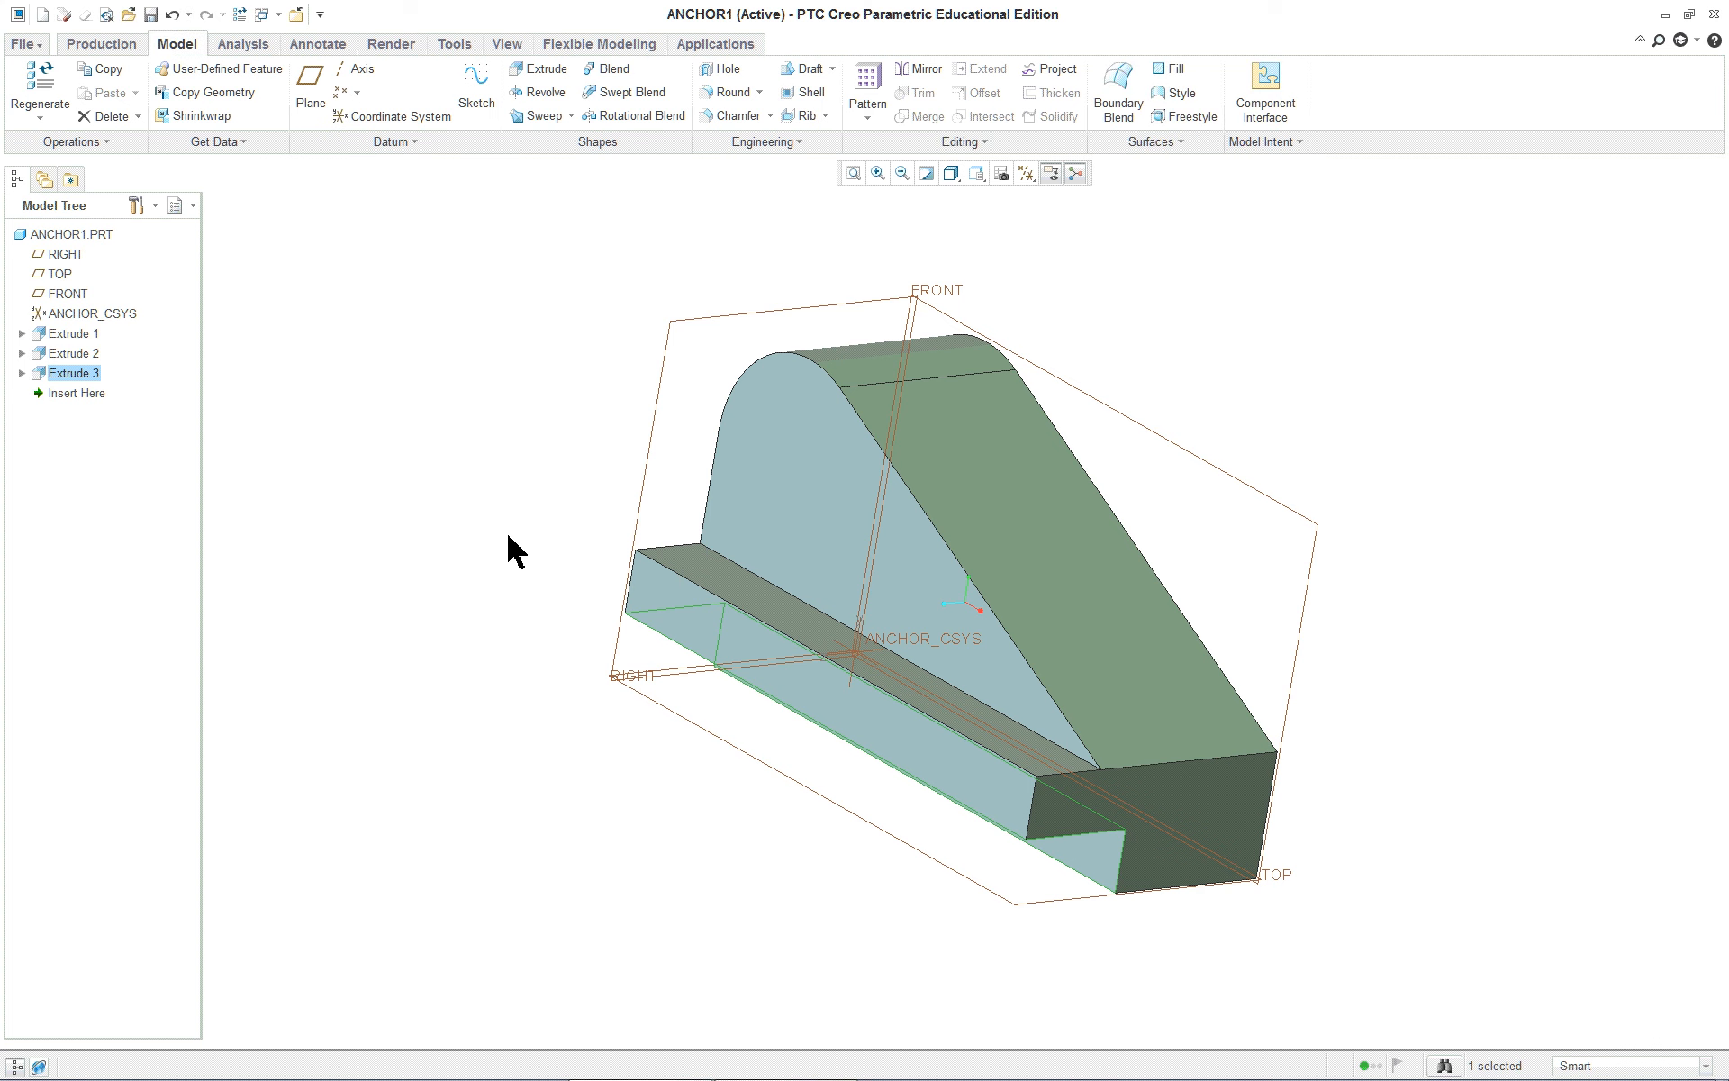
{"action": "left_click", "coordinate": [978, 174]}
{"action": "left_click", "coordinate": [986, 209]}
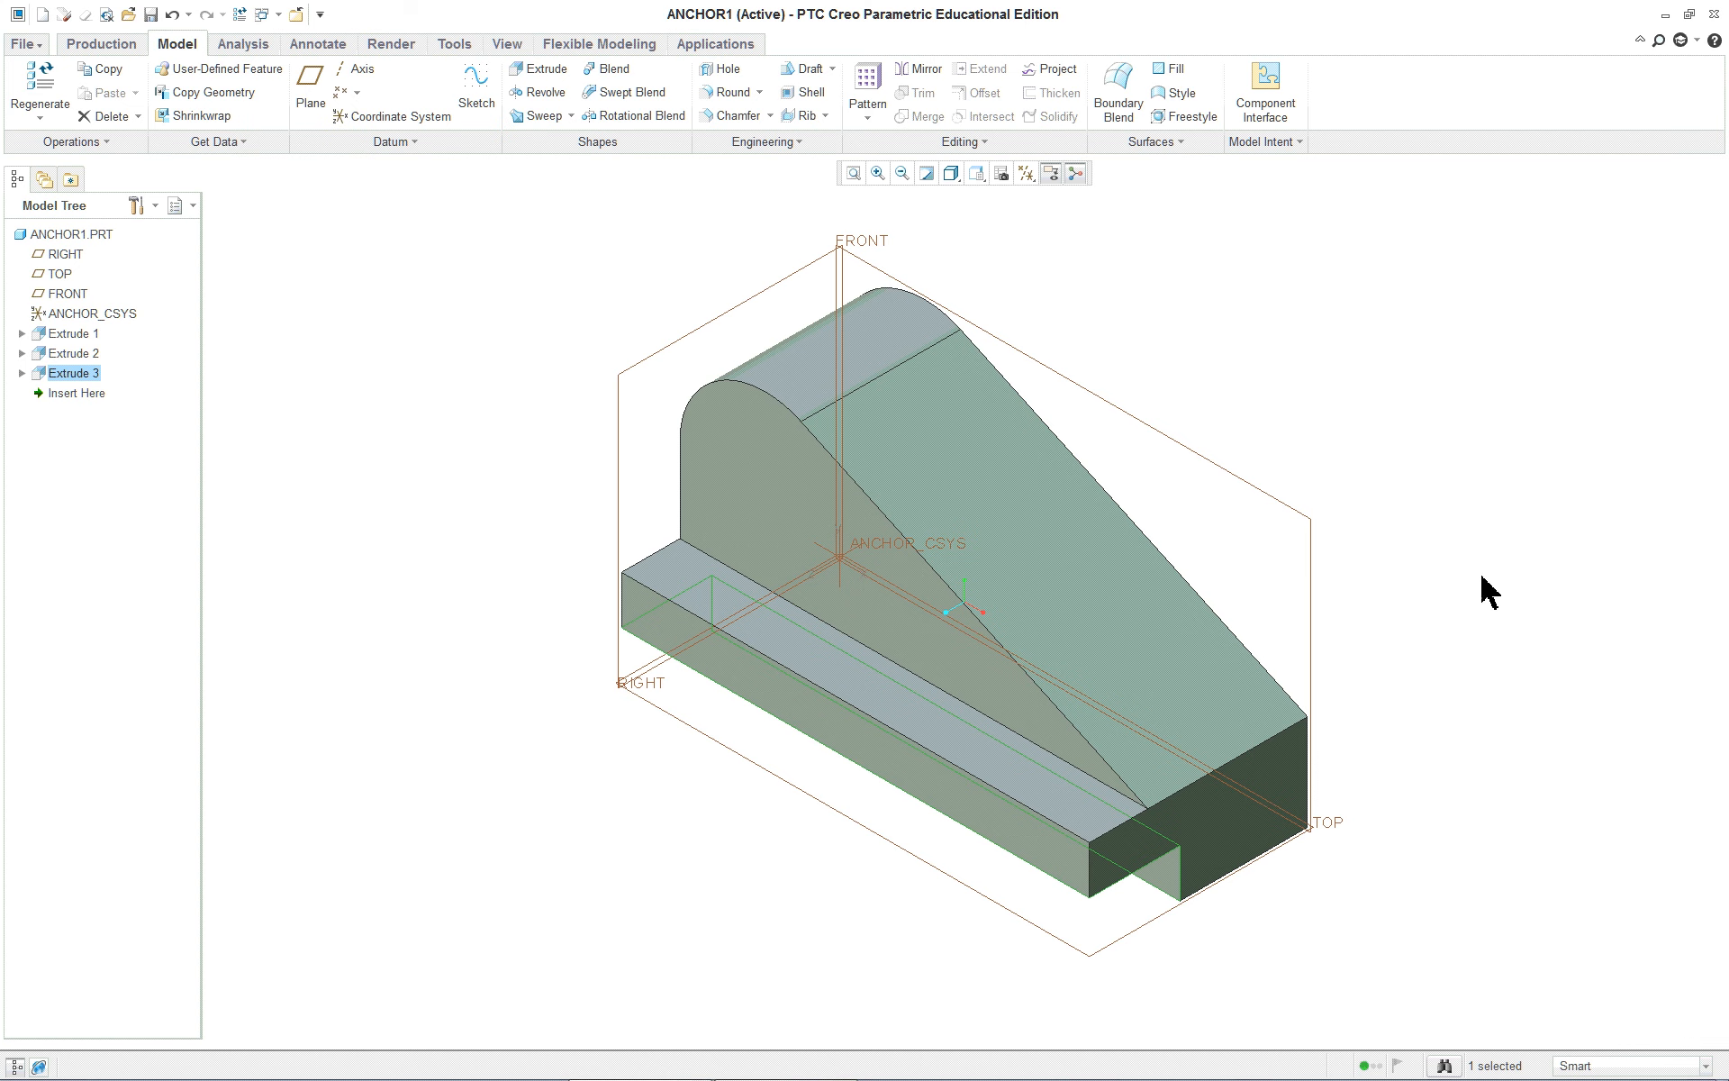
{"action": "mouse_move", "coordinate": [1477, 662]}
{"action": "middle_mouse_down"}
{"action": "mouse_move", "coordinate": [1111, 657]}
{"action": "mouse_move", "coordinate": [1255, 657]}
{"action": "mouse_move", "coordinate": [1459, 621]}
{"action": "mouse_move", "coordinate": [1488, 588]}
{"action": "mouse_move", "coordinate": [1436, 610]}
{"action": "mouse_move", "coordinate": [1477, 599]}
{"action": "middle_mouse_up"}
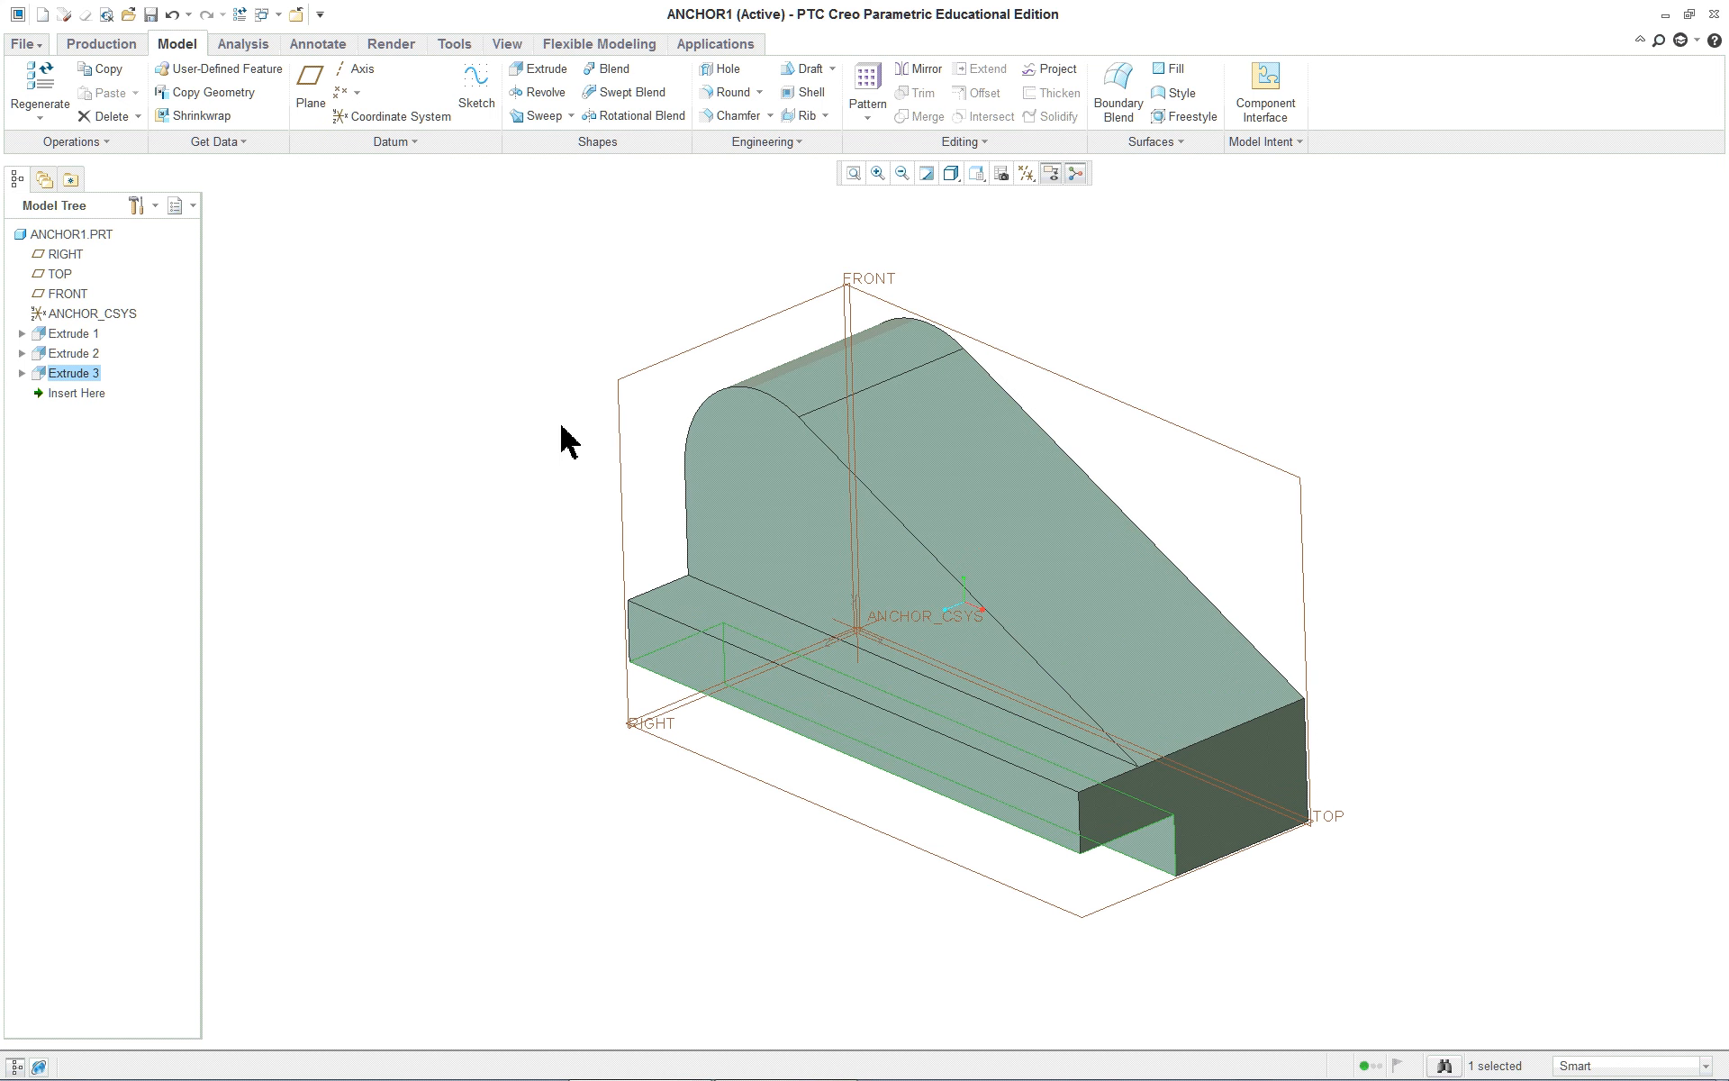
Set the model tree filters to also display annotations, sections, suppressed objects, envelope components, copied references and auto round members
{"action": "left_click", "coordinate": [139, 207]}
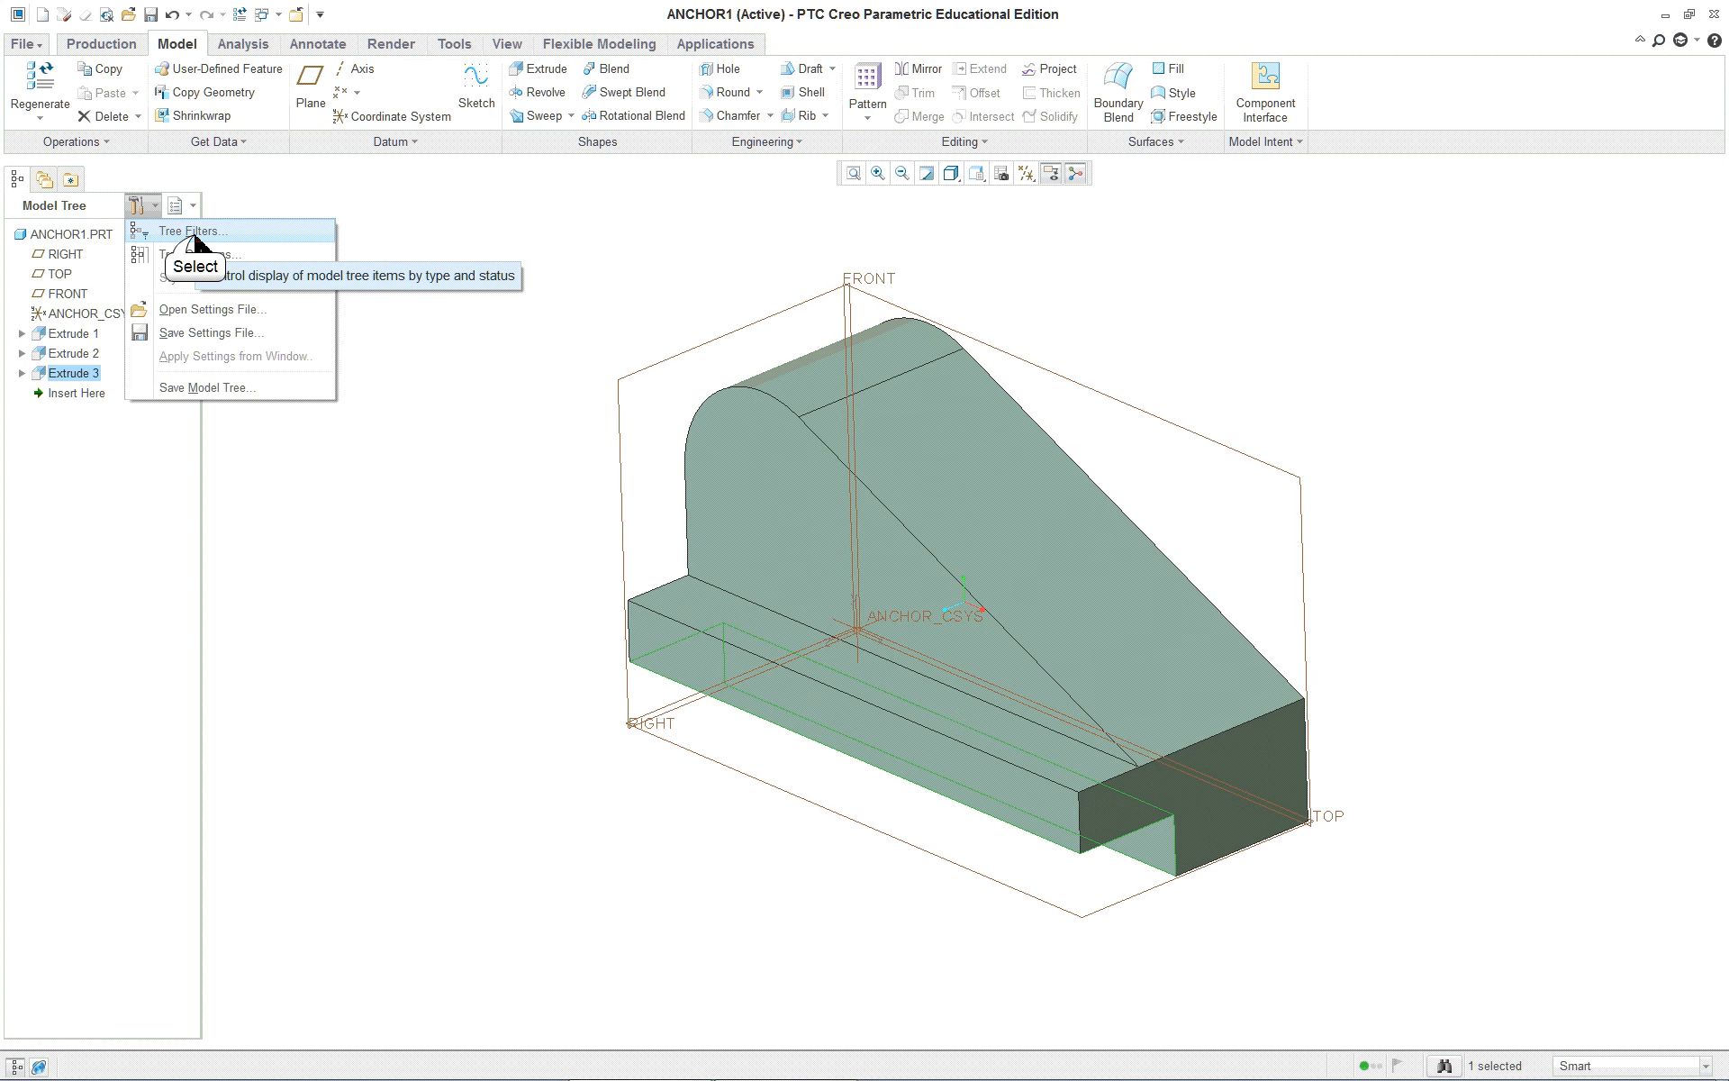
{"action": "left_click", "coordinate": [195, 232]}
{"action": "left_click", "coordinate": [570, 434]}
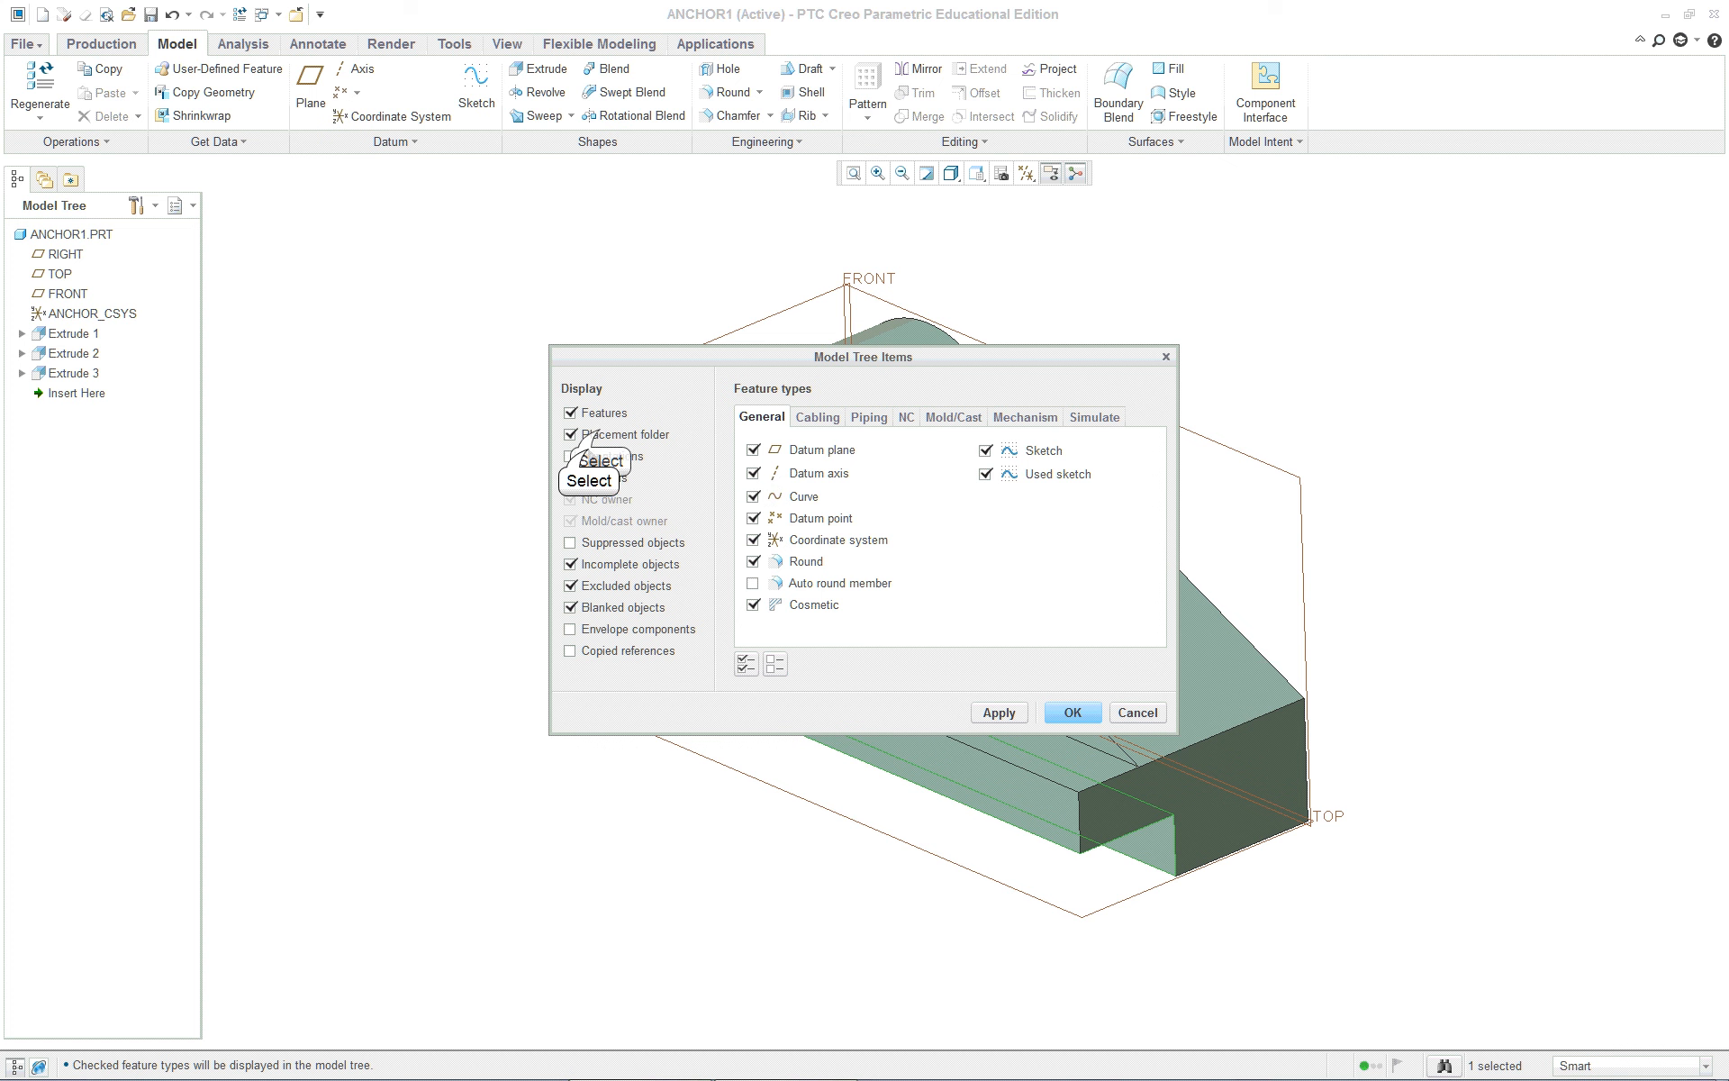
{"action": "left_click", "coordinate": [570, 455]}
{"action": "left_click", "coordinate": [576, 542]}
{"action": "left_click", "coordinate": [576, 629]}
{"action": "left_click", "coordinate": [576, 650]}
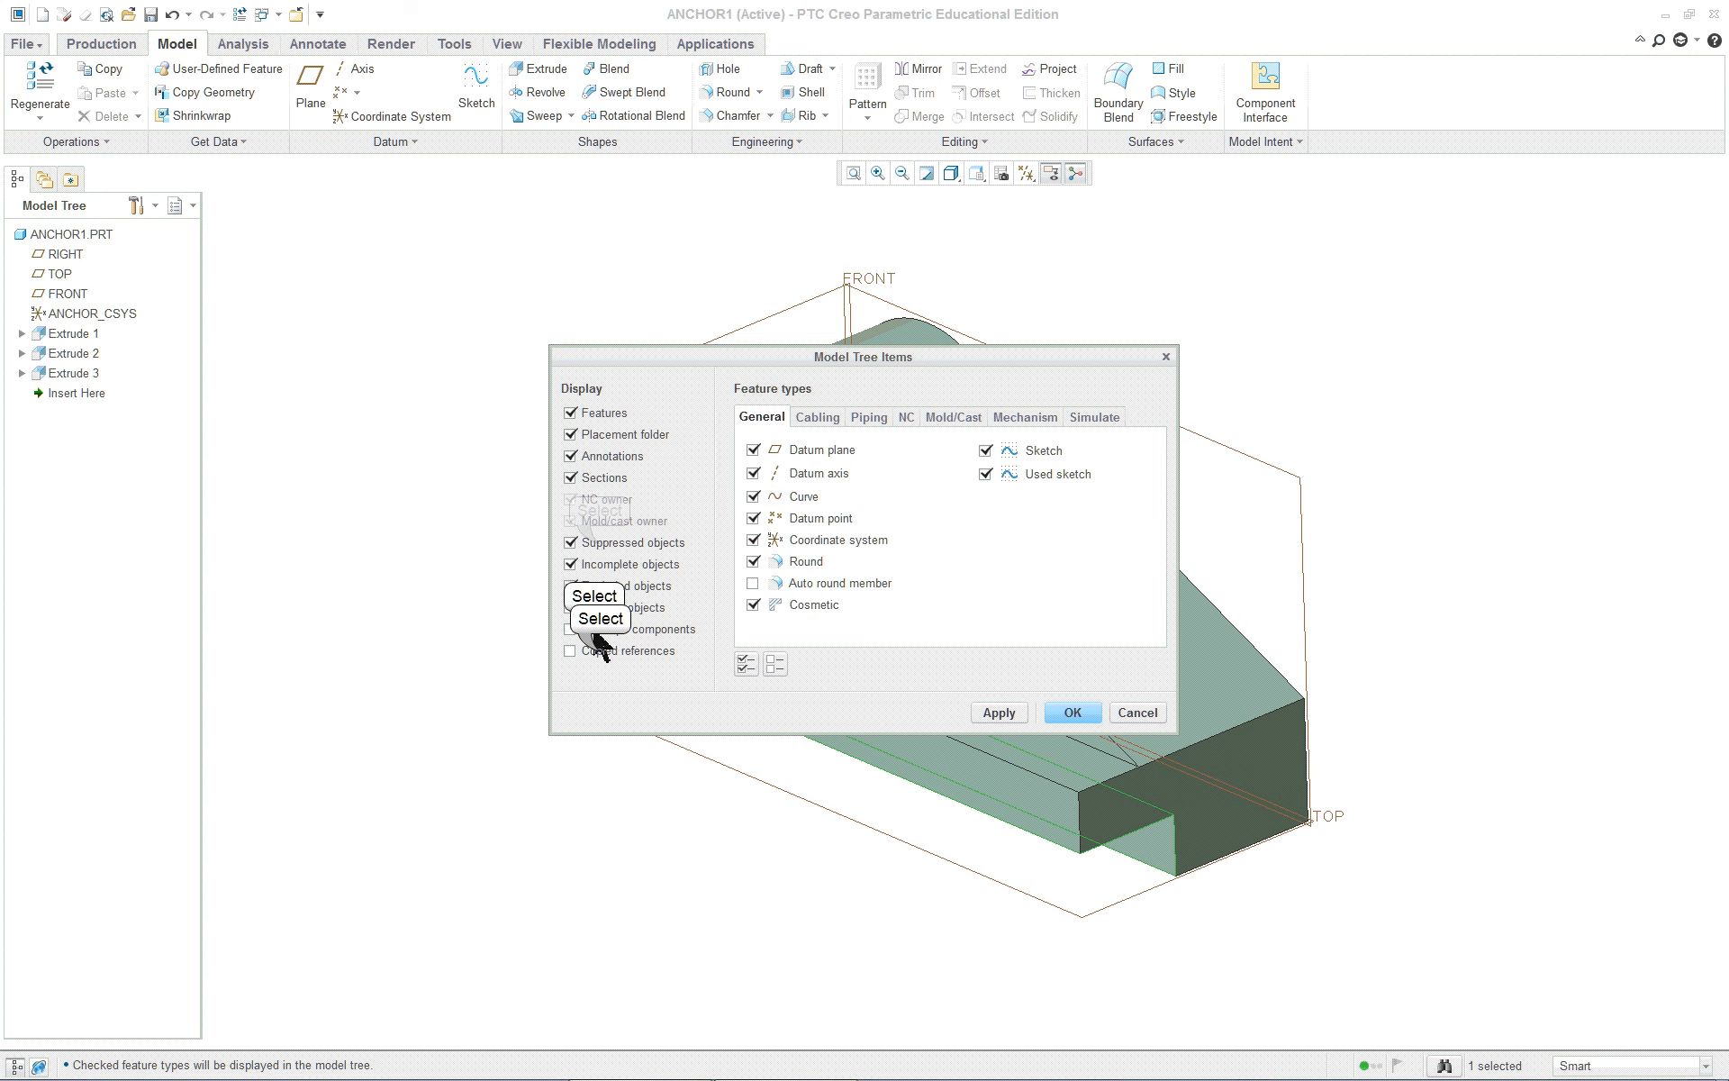
{"action": "left_click", "coordinate": [794, 584]}
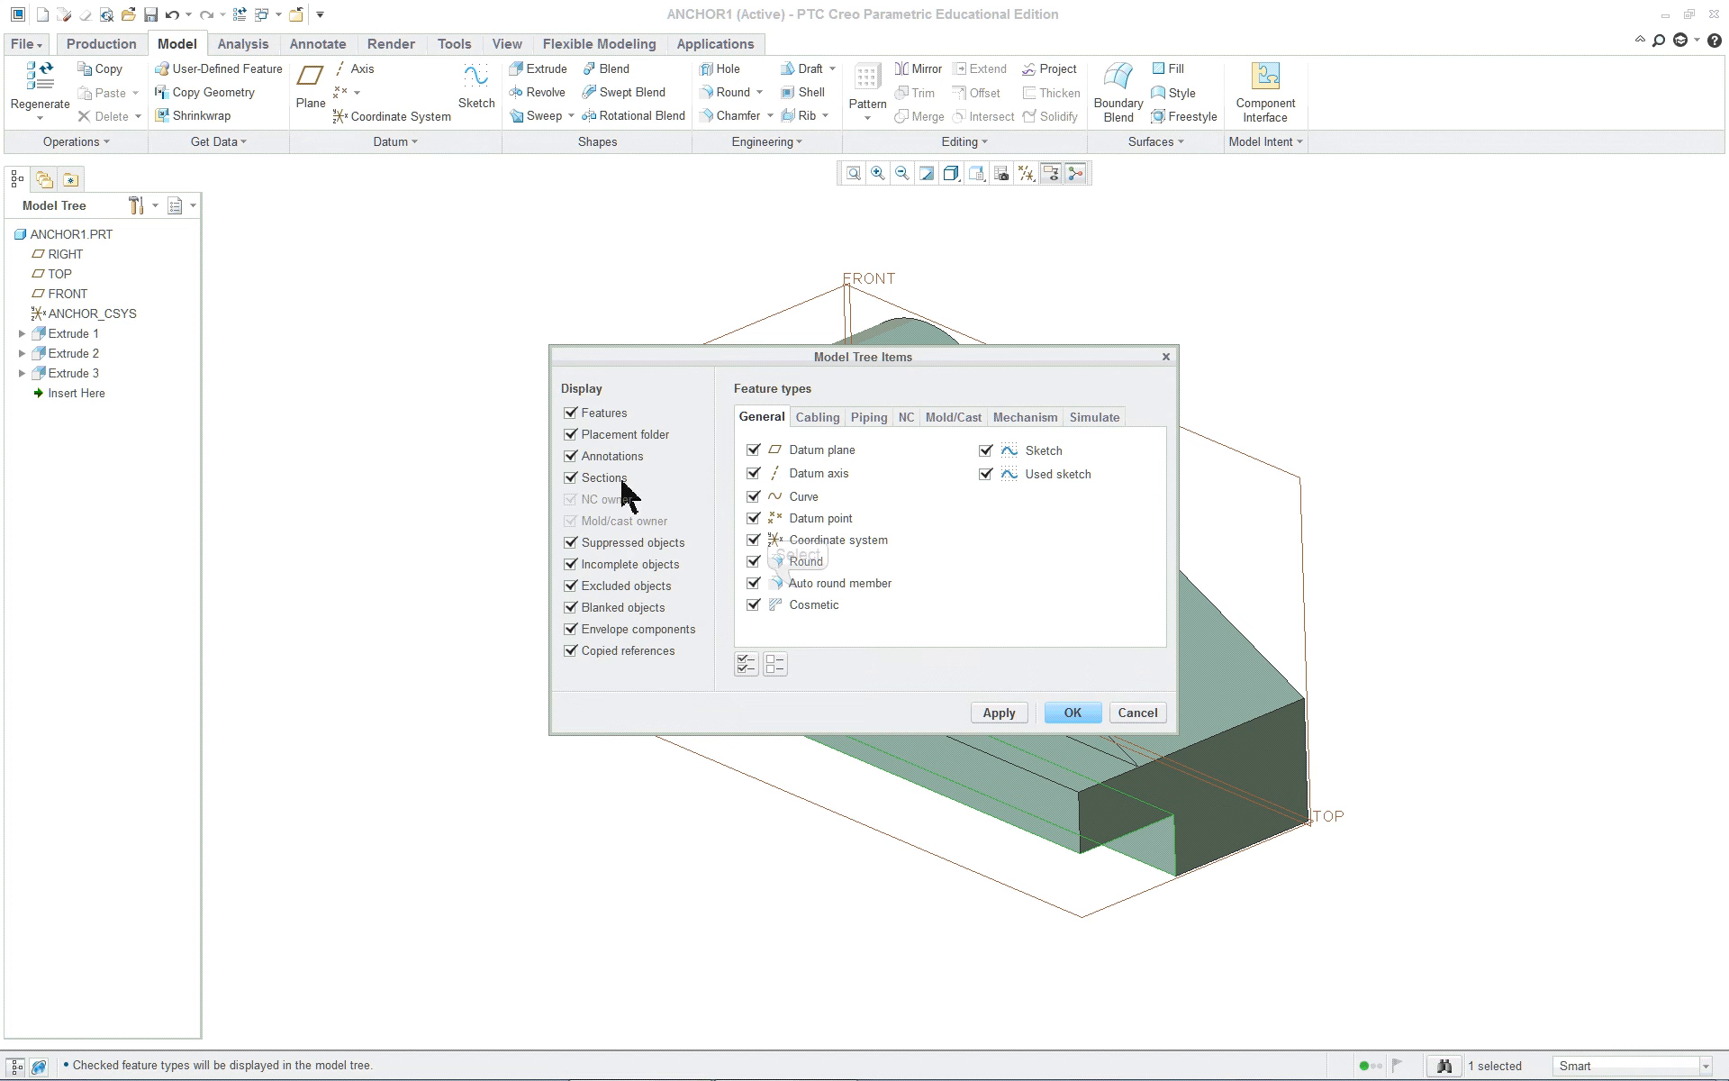
{"action": "left_click", "coordinate": [1065, 710]}
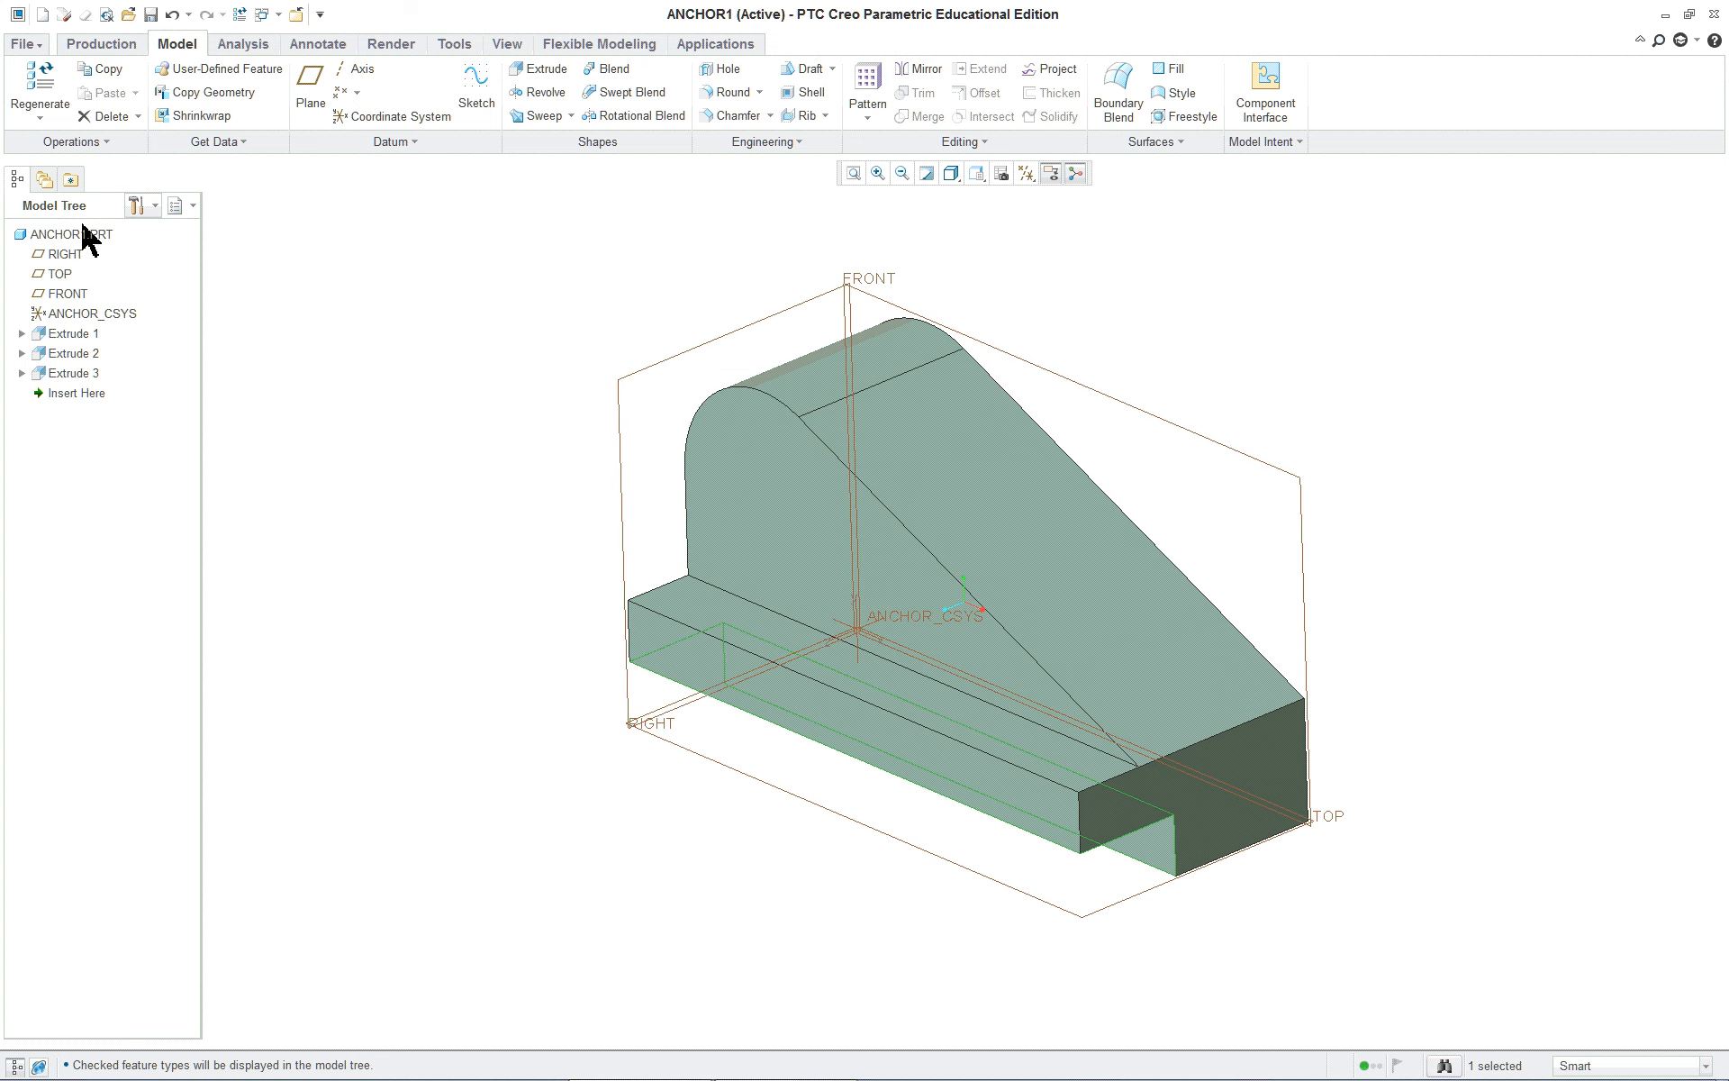
Show the layer tree in a wider pane and expand the datum plane and coordinate system layers to examine their contents
{"action": "left_click", "coordinate": [177, 209]}
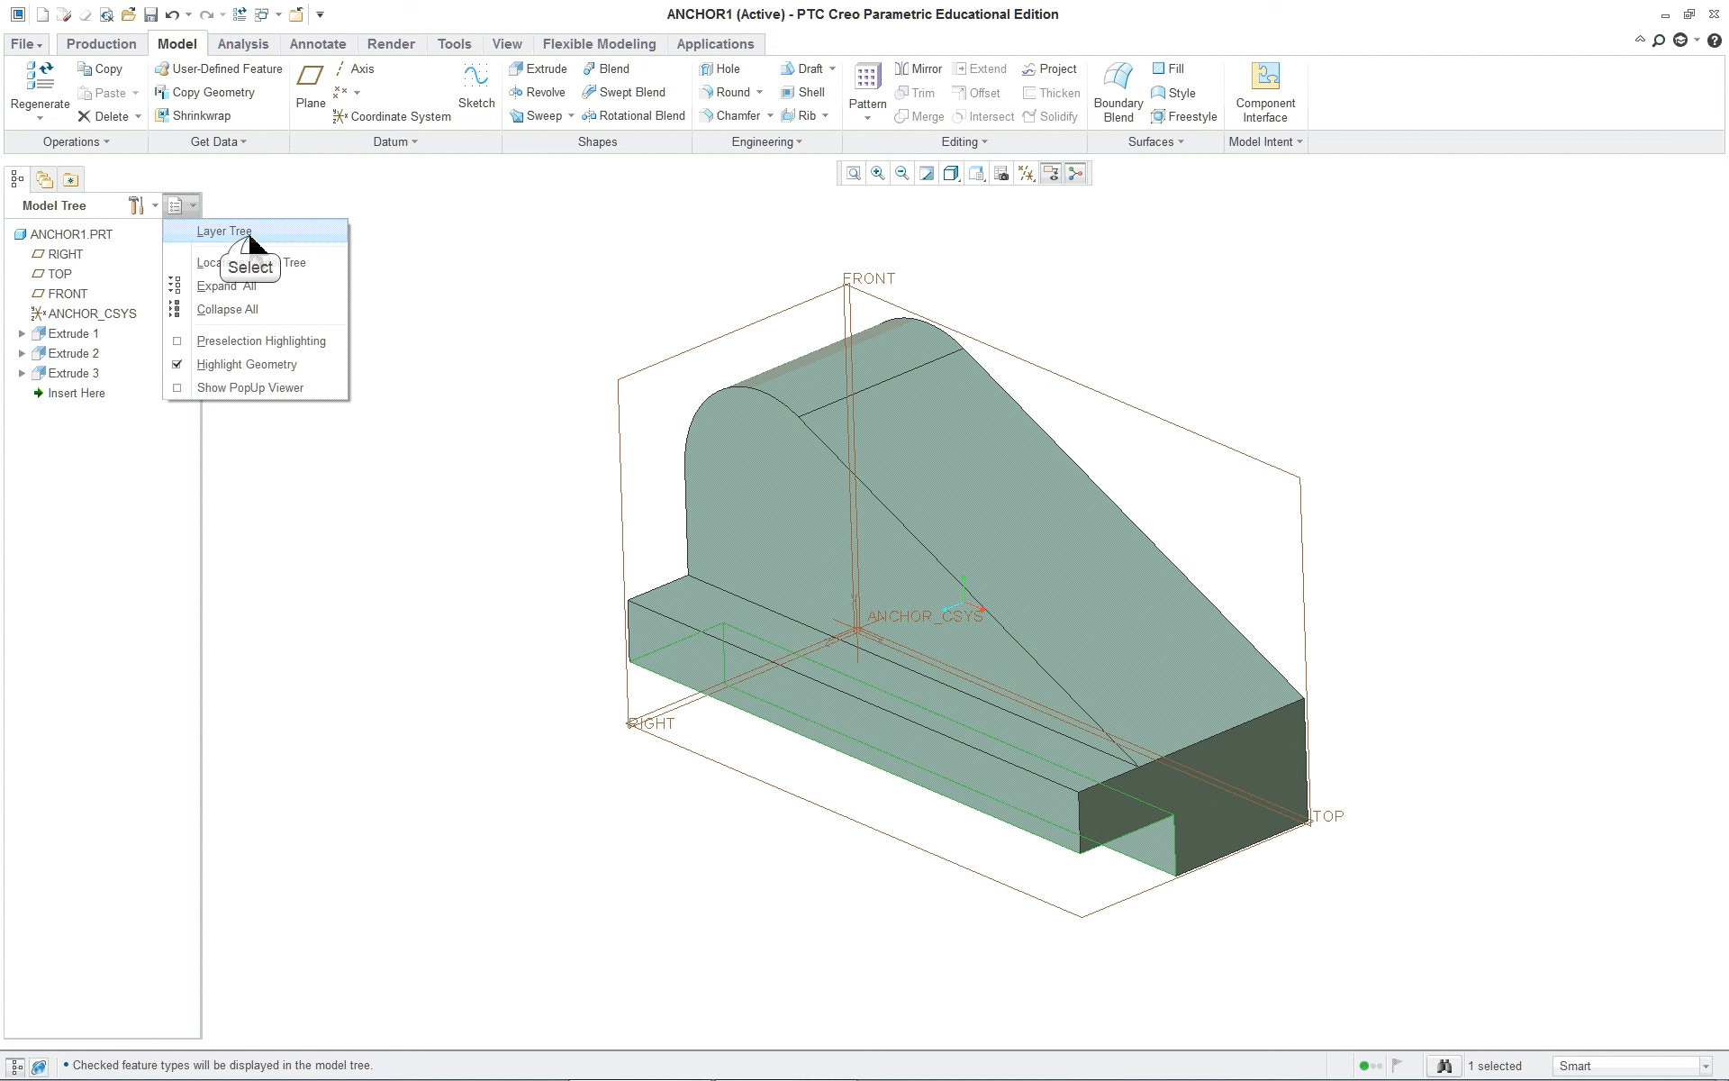
{"action": "left_click", "coordinate": [225, 232]}
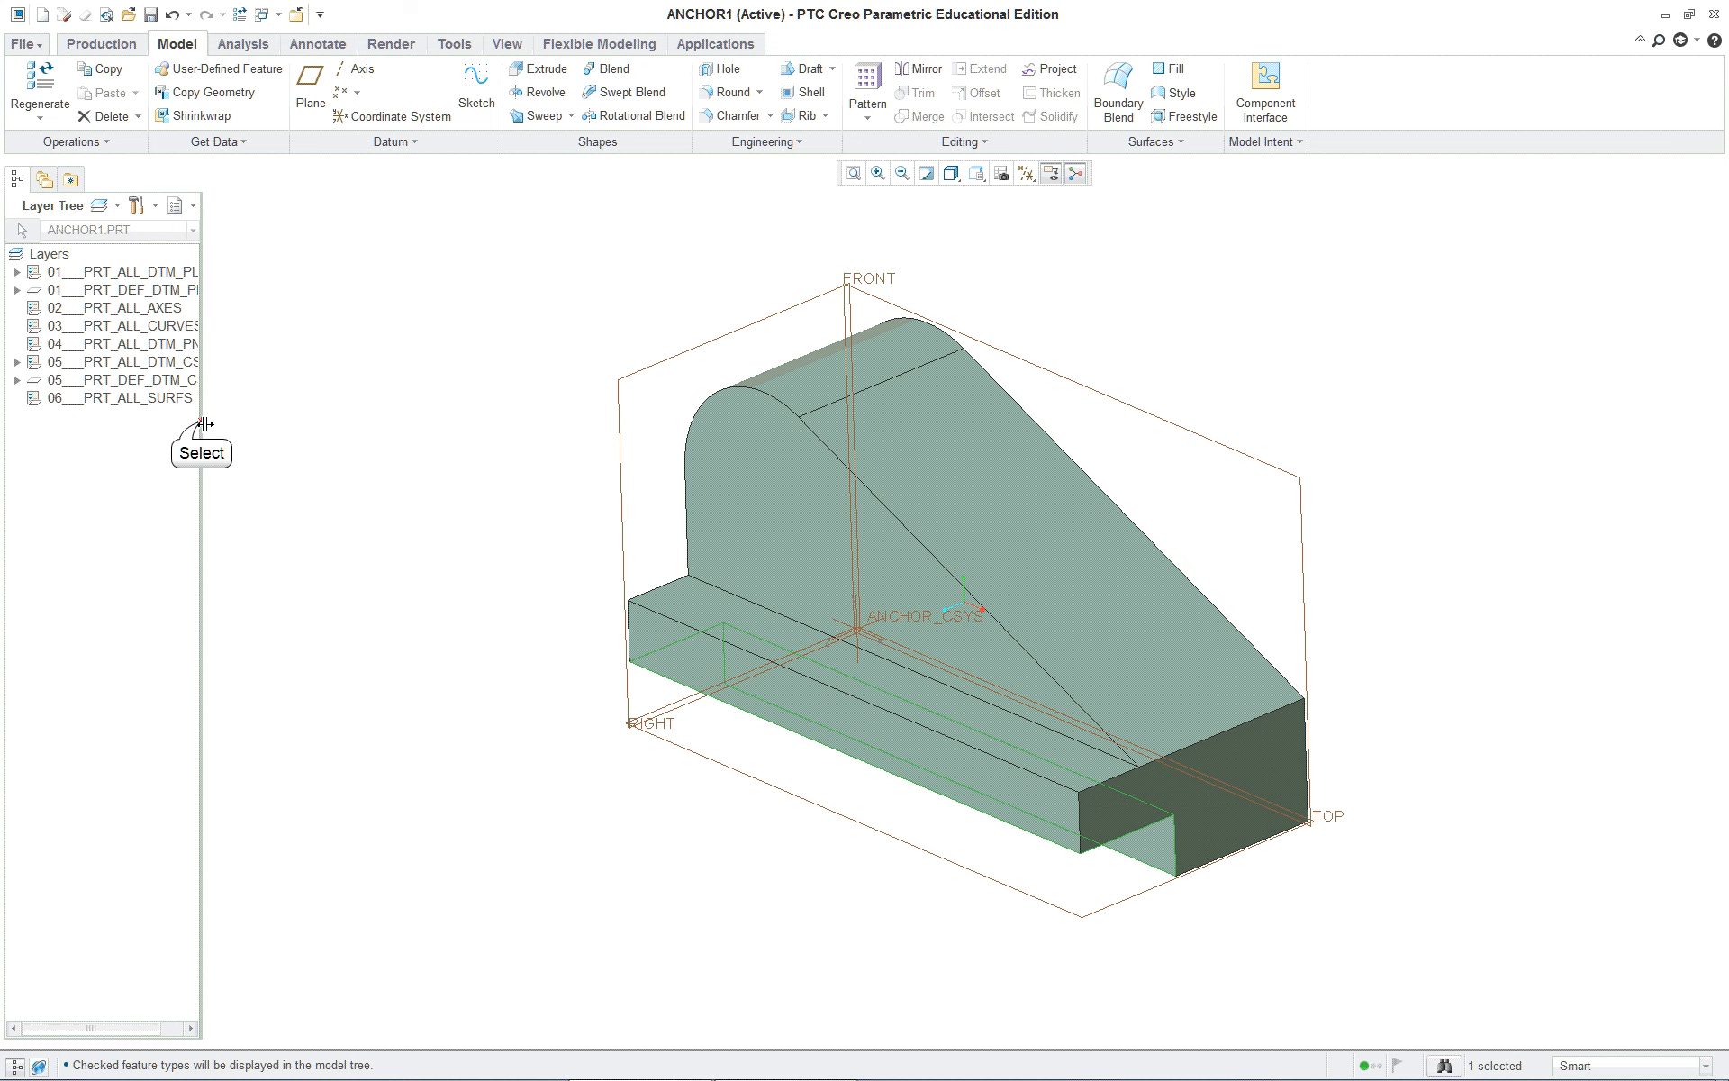
{"action": "left_click_drag", "start_coordinate": [206, 423], "coordinate": [326, 431]}
{"action": "left_click", "coordinate": [17, 289]}
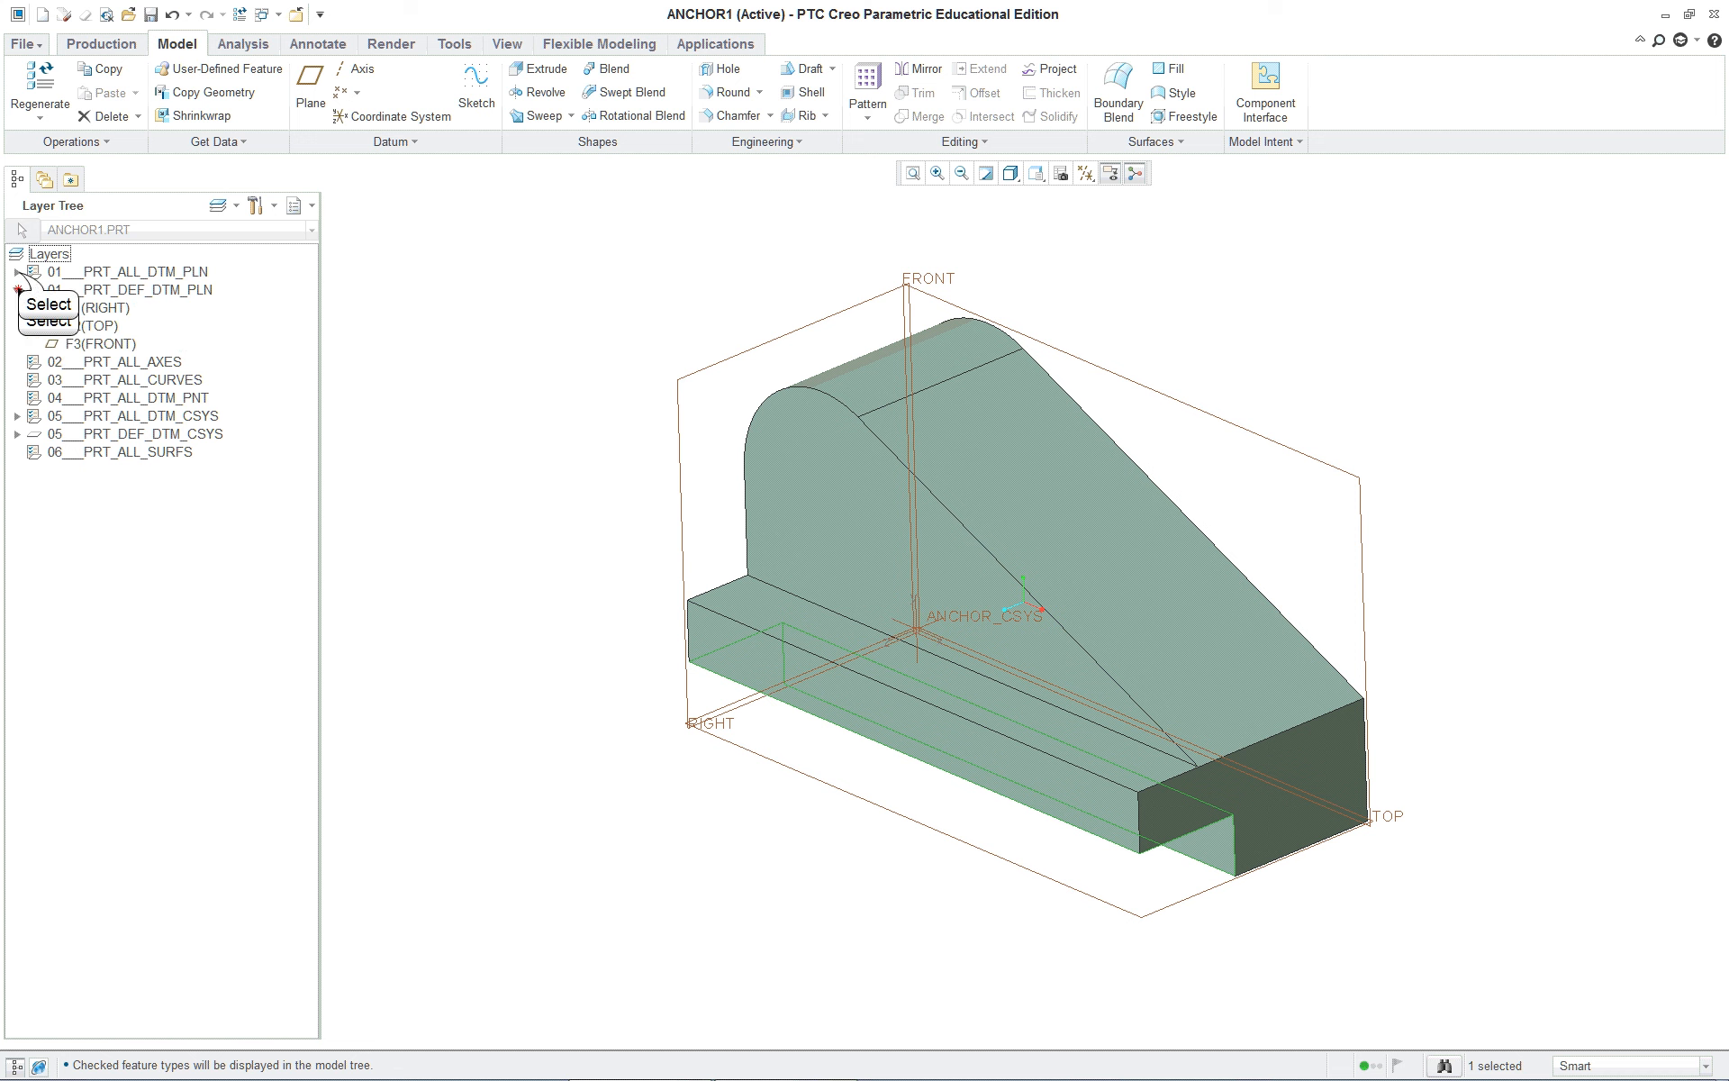
{"action": "left_click", "coordinate": [17, 271]}
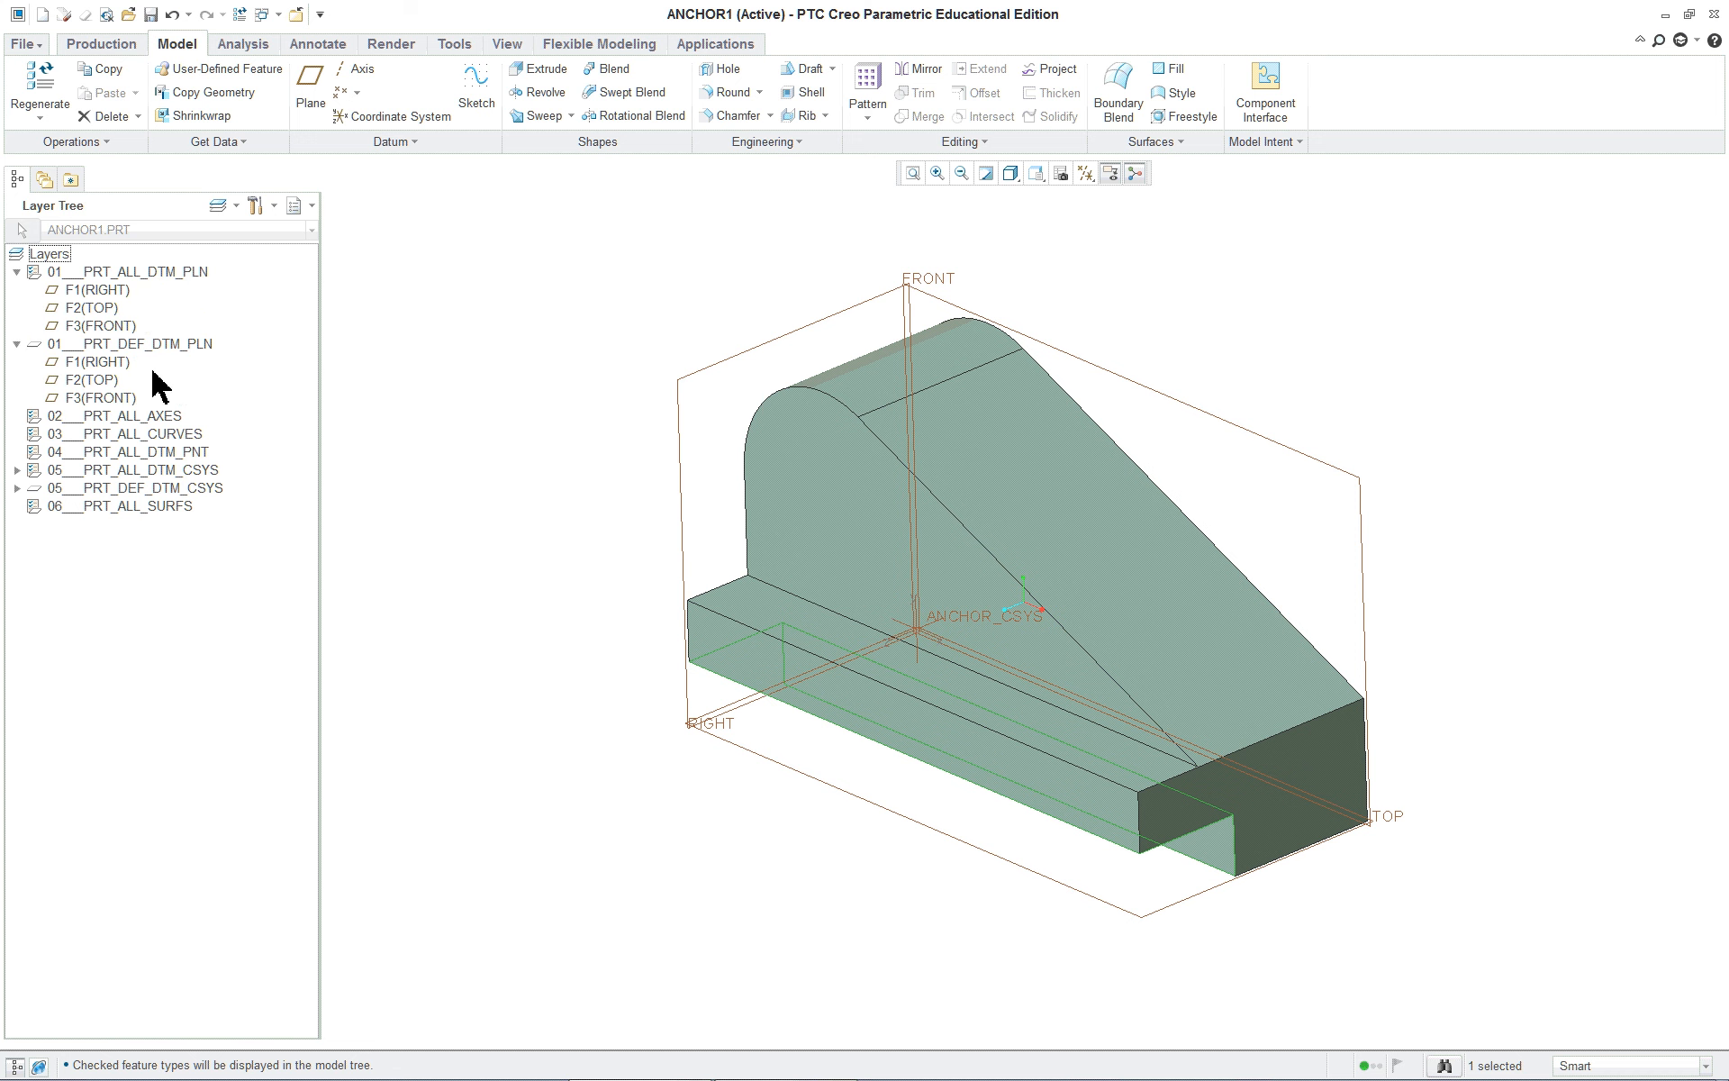
{"action": "left_click", "coordinate": [17, 469]}
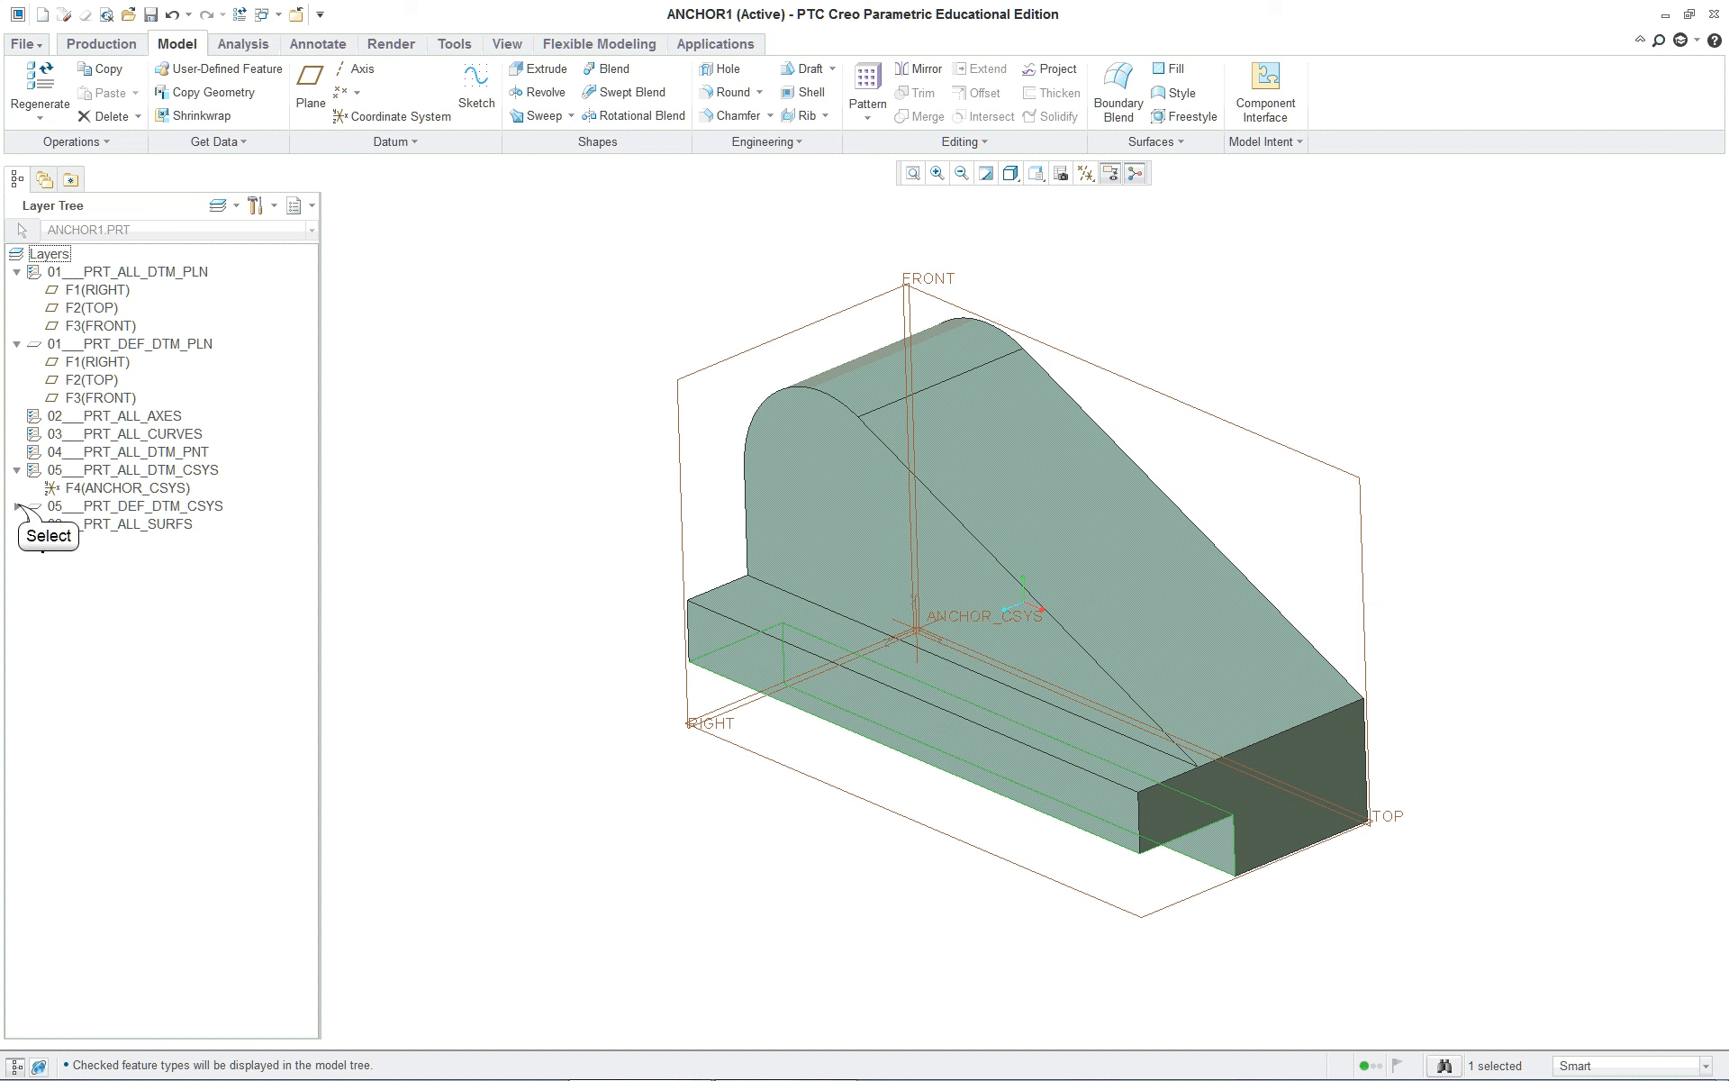
{"action": "left_click", "coordinate": [17, 507]}
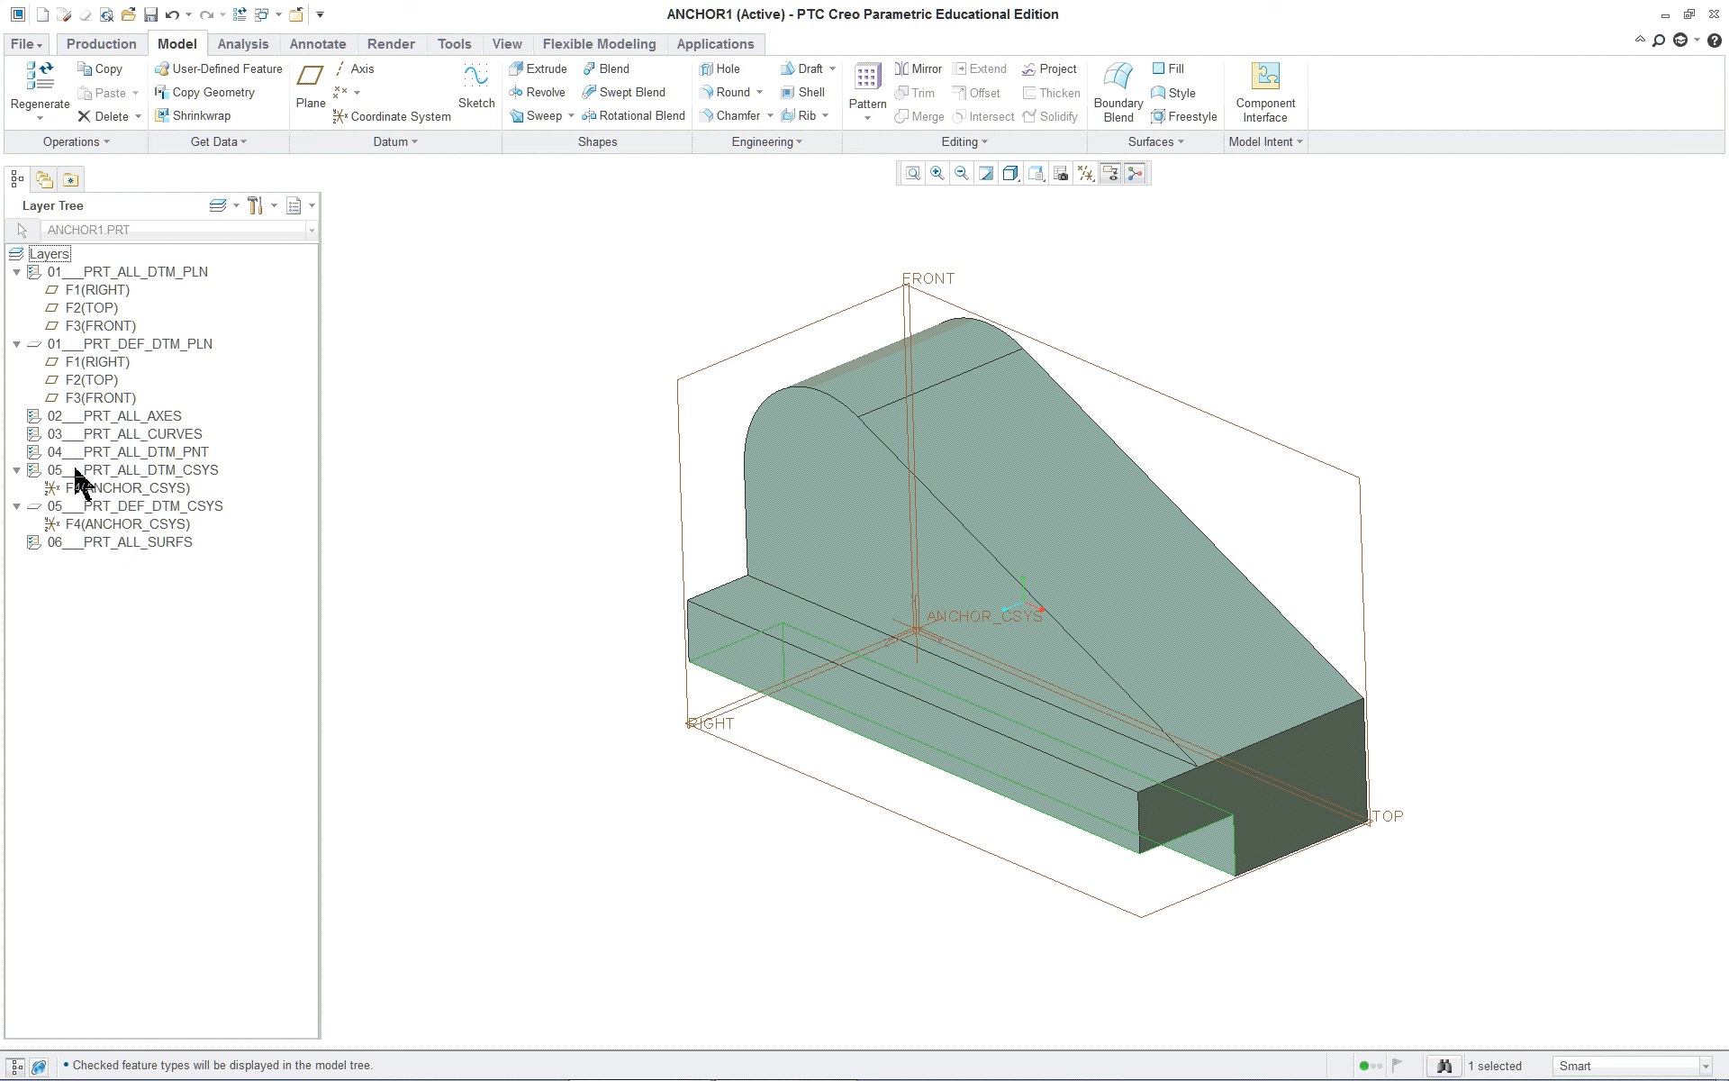
Highlight the default datum planes in the model from their layer entries, and clear the selection
{"action": "left_click", "coordinate": [94, 380]}
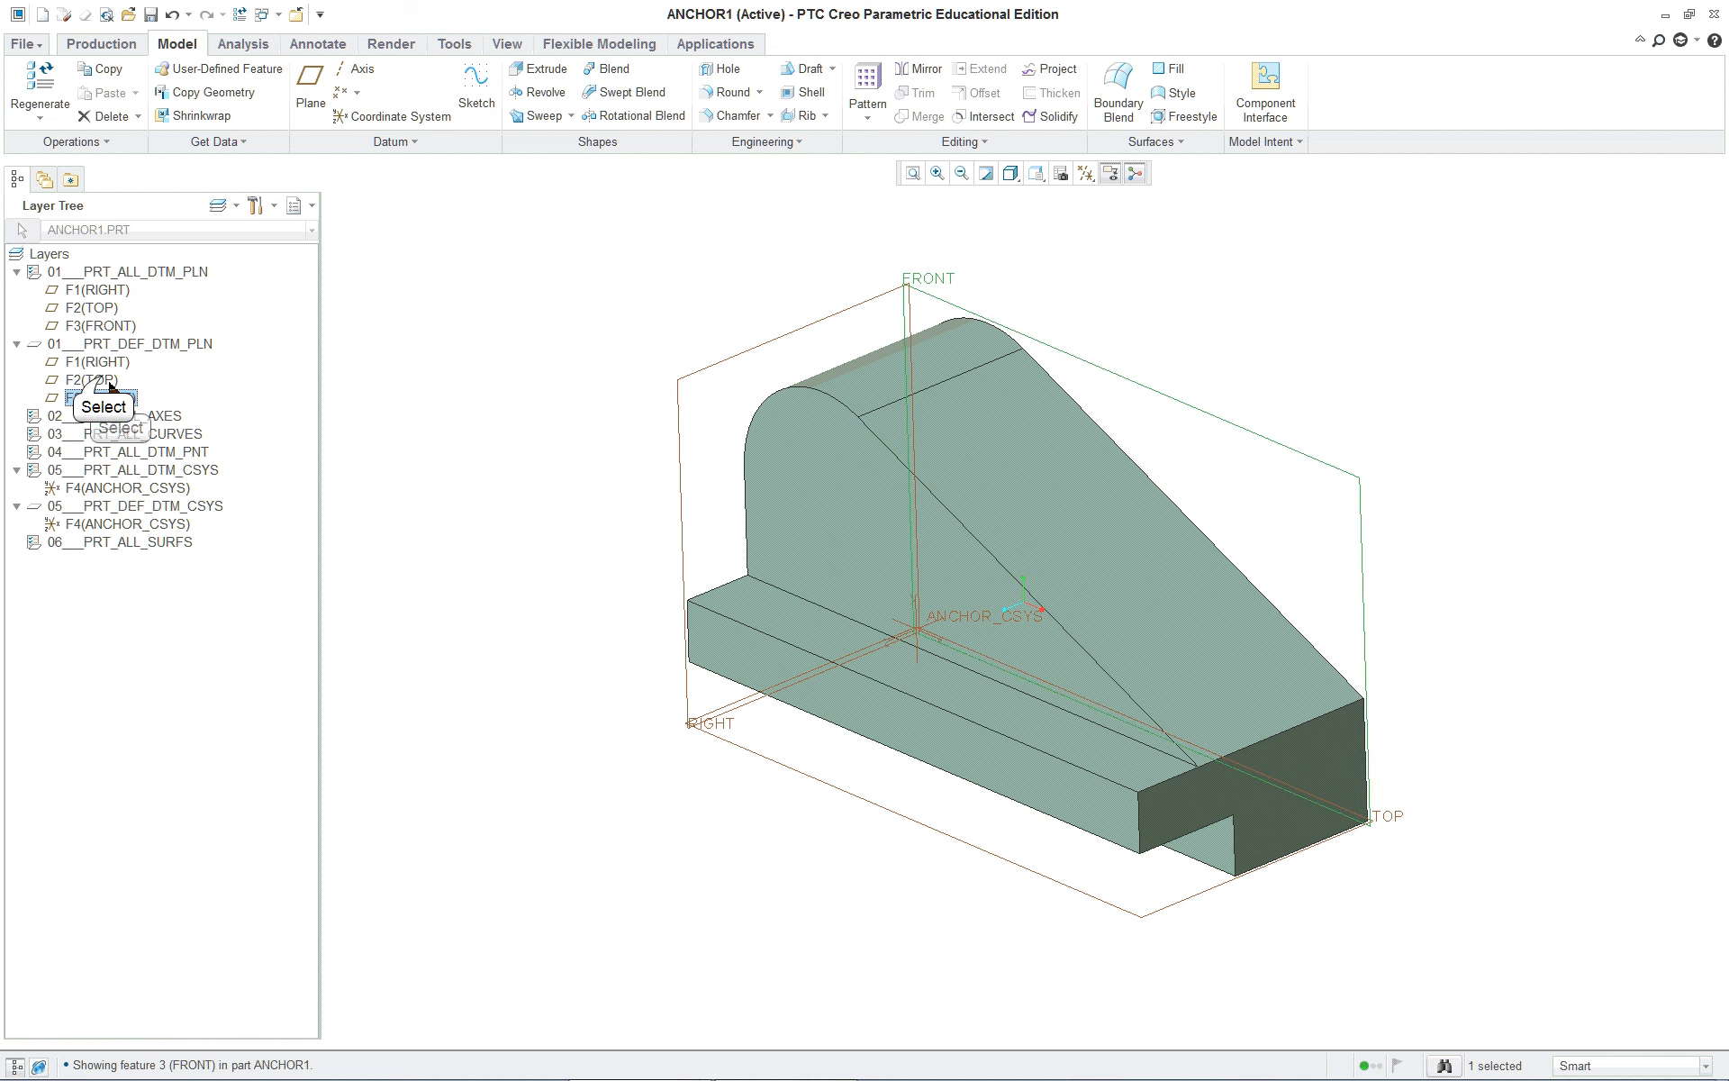
{"action": "left_click", "coordinate": [97, 289]}
{"action": "left_click", "coordinate": [370, 331]}
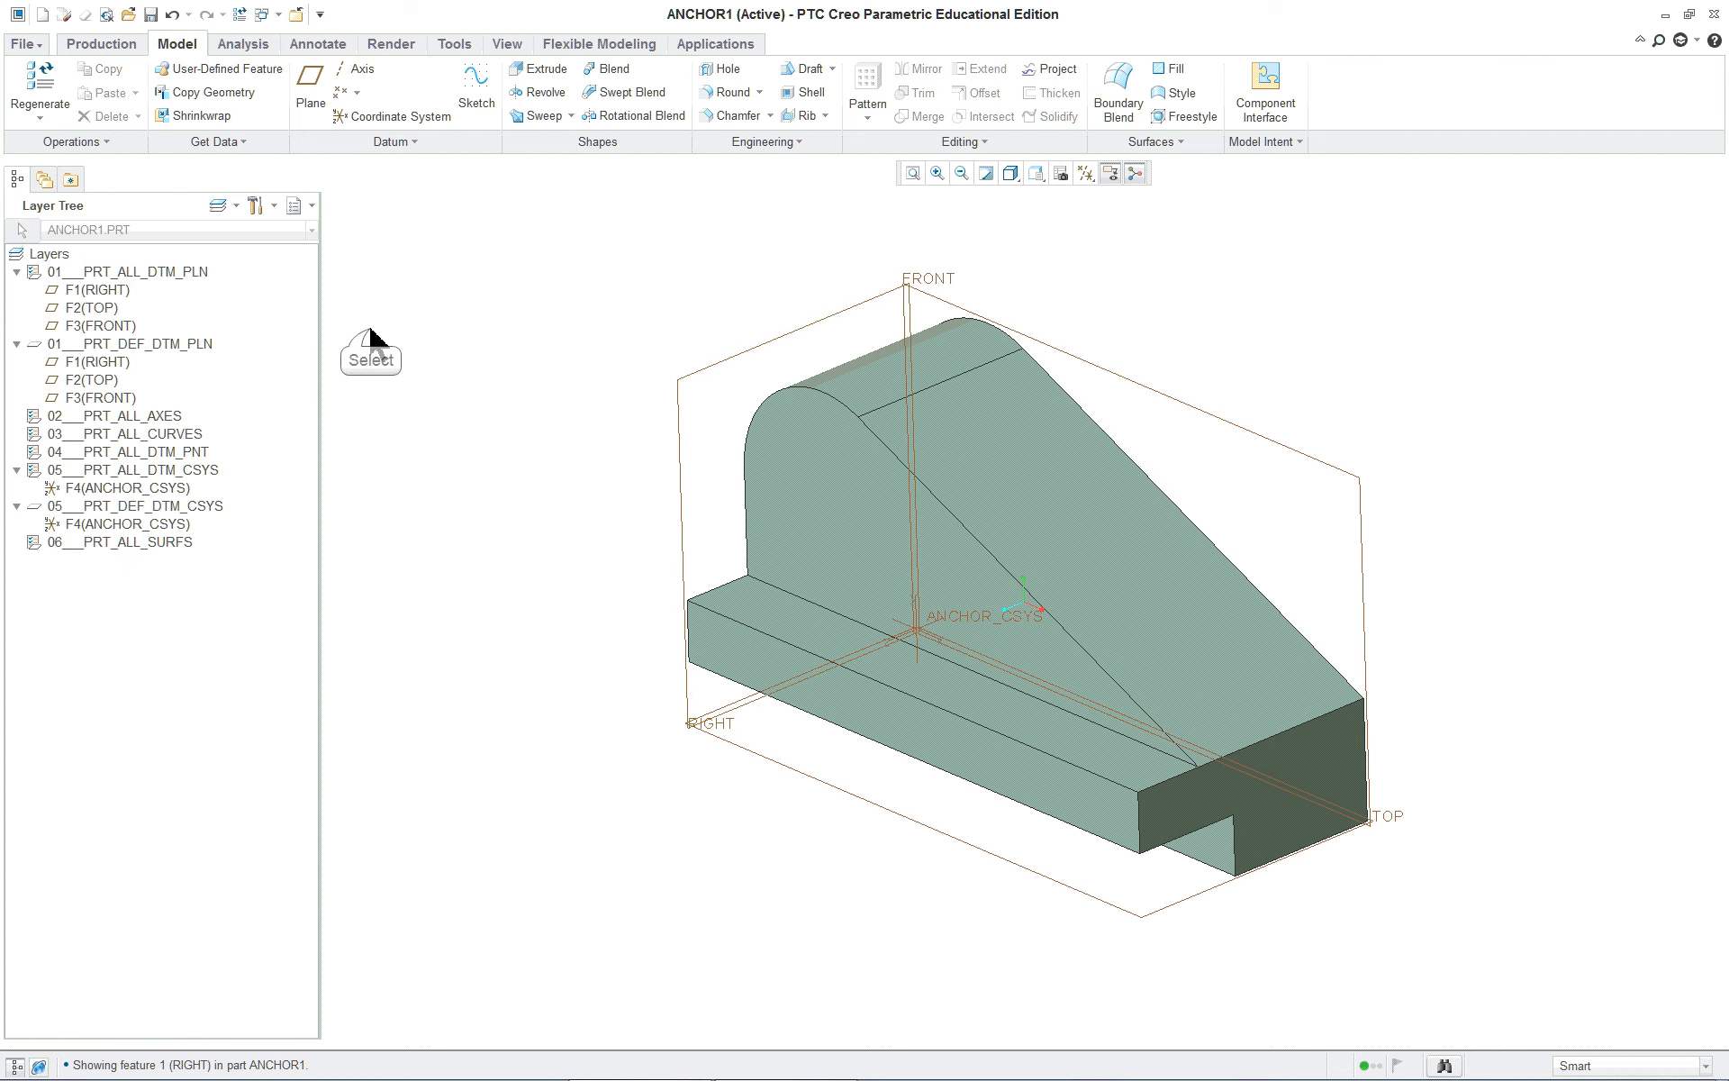
Return from the layer tree to the model tree and narrow its pane
{"action": "left_click", "coordinate": [309, 206]}
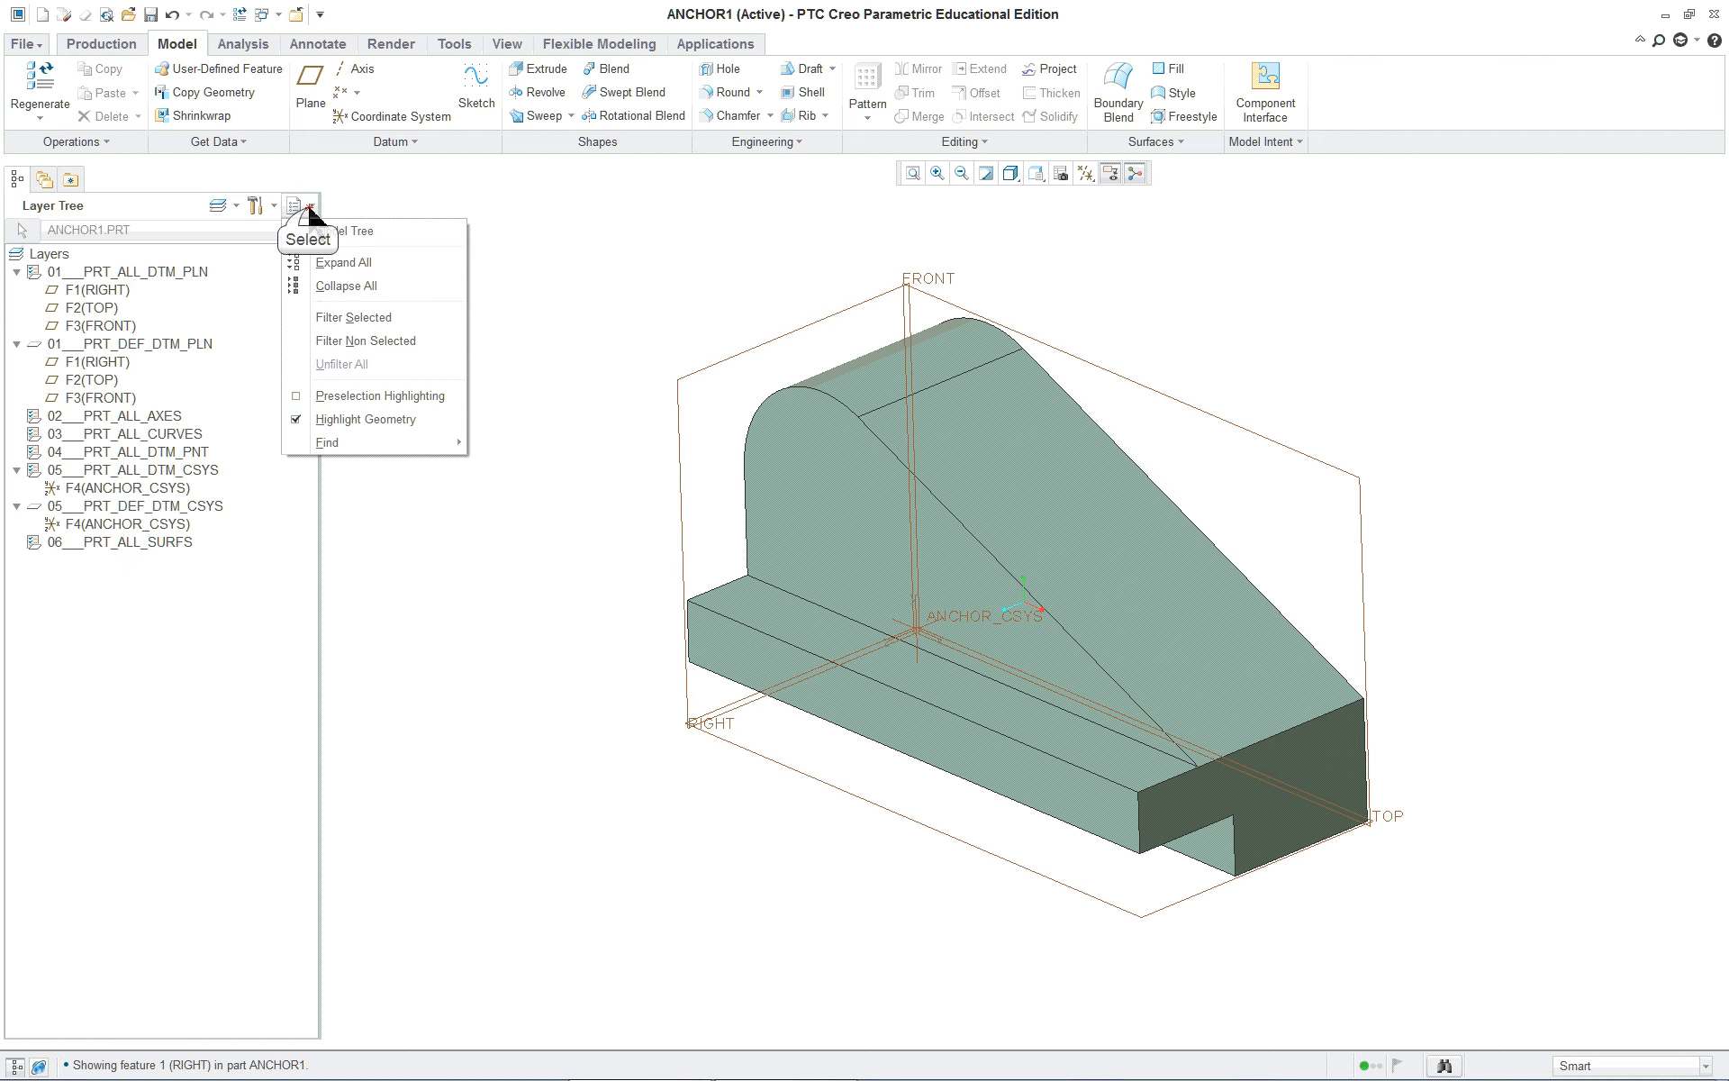
{"action": "left_click", "coordinate": [367, 235]}
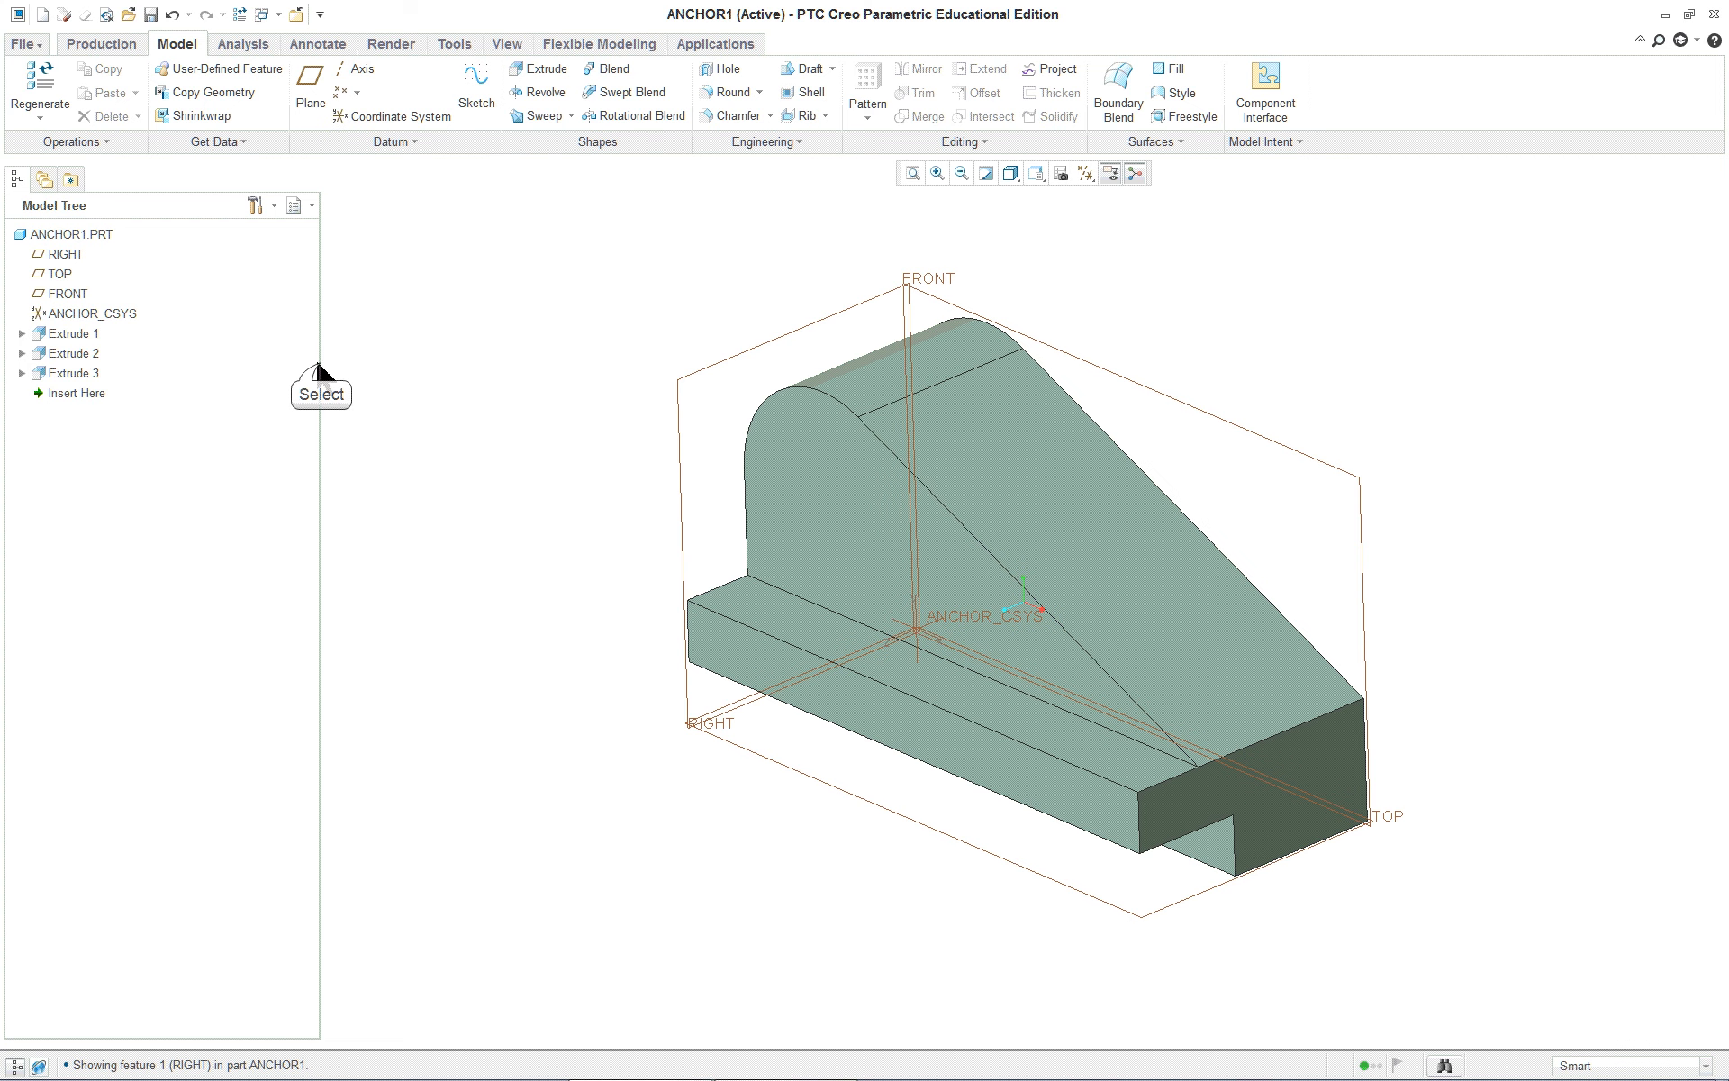
{"action": "left_click_drag", "start_coordinate": [325, 365], "coordinate": [225, 361]}
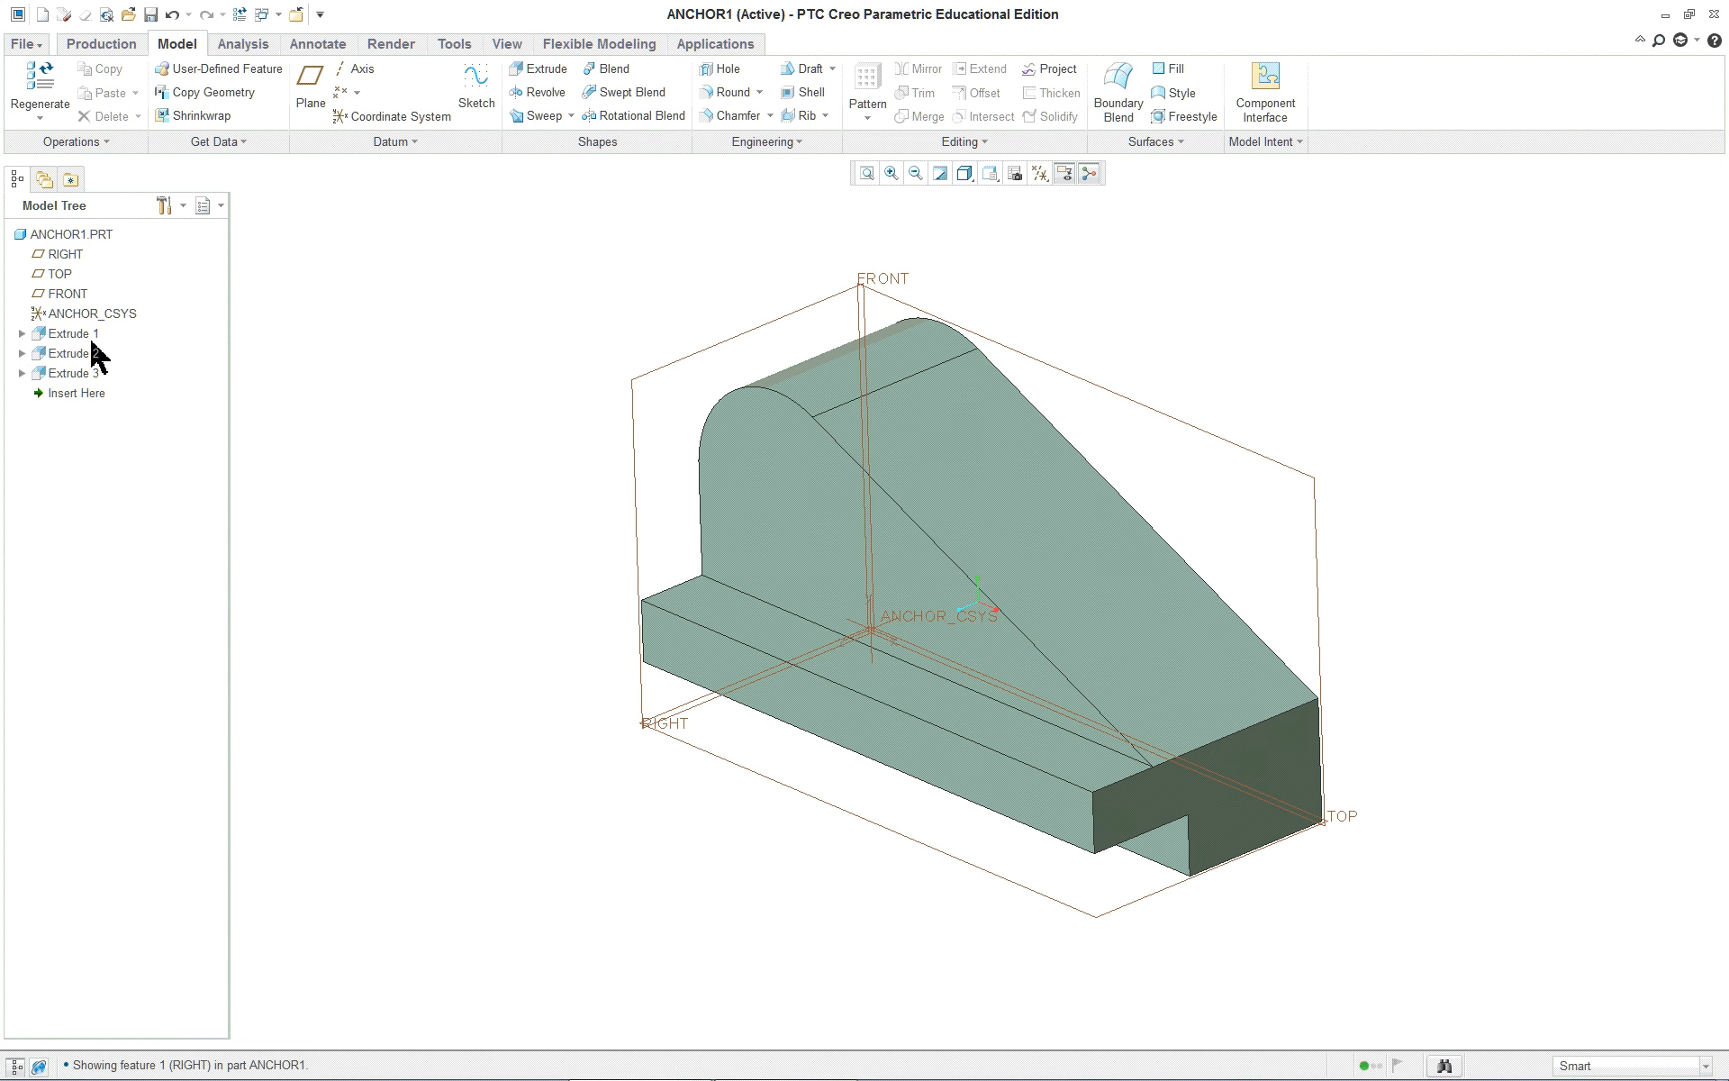
Create a datum plane offset from the FRONT plane by 1.875/2 toward the part's stepped side
{"action": "middle_click_drag", "start_coordinate": [1110, 571], "coordinate": [1003, 483]}
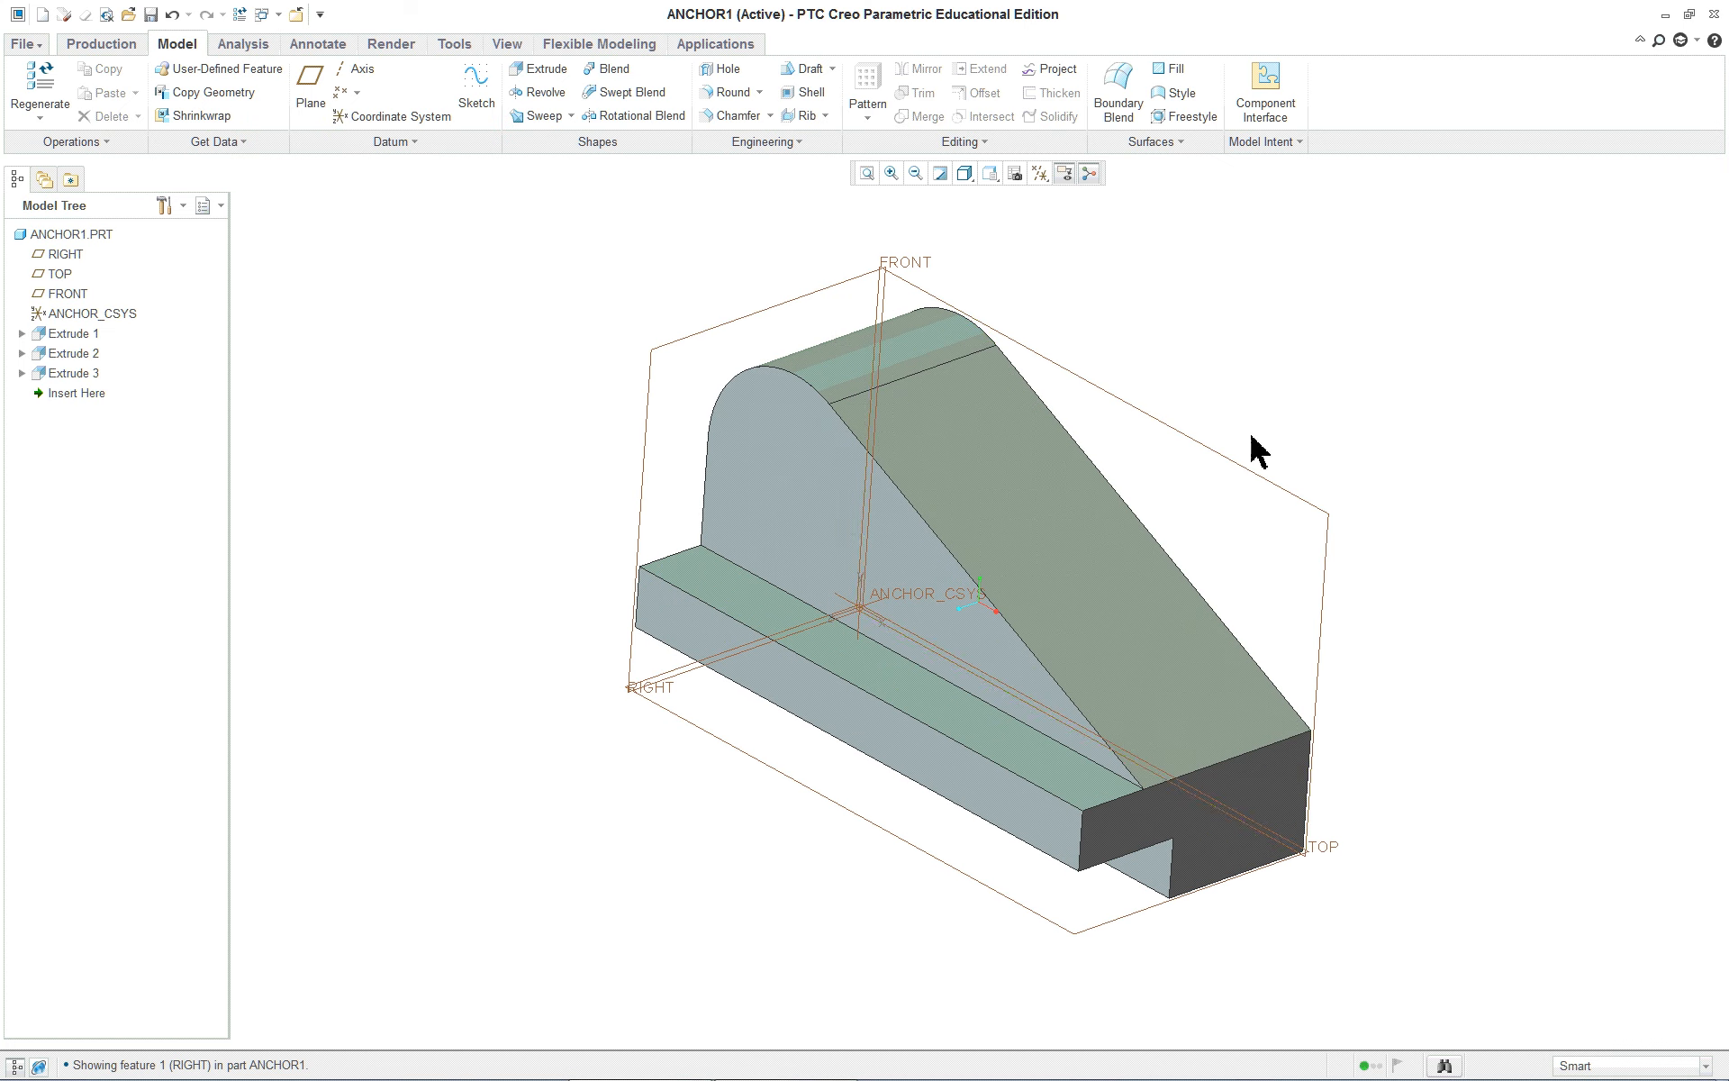
{"action": "left_click", "coordinate": [990, 174]}
{"action": "left_click", "coordinate": [998, 194]}
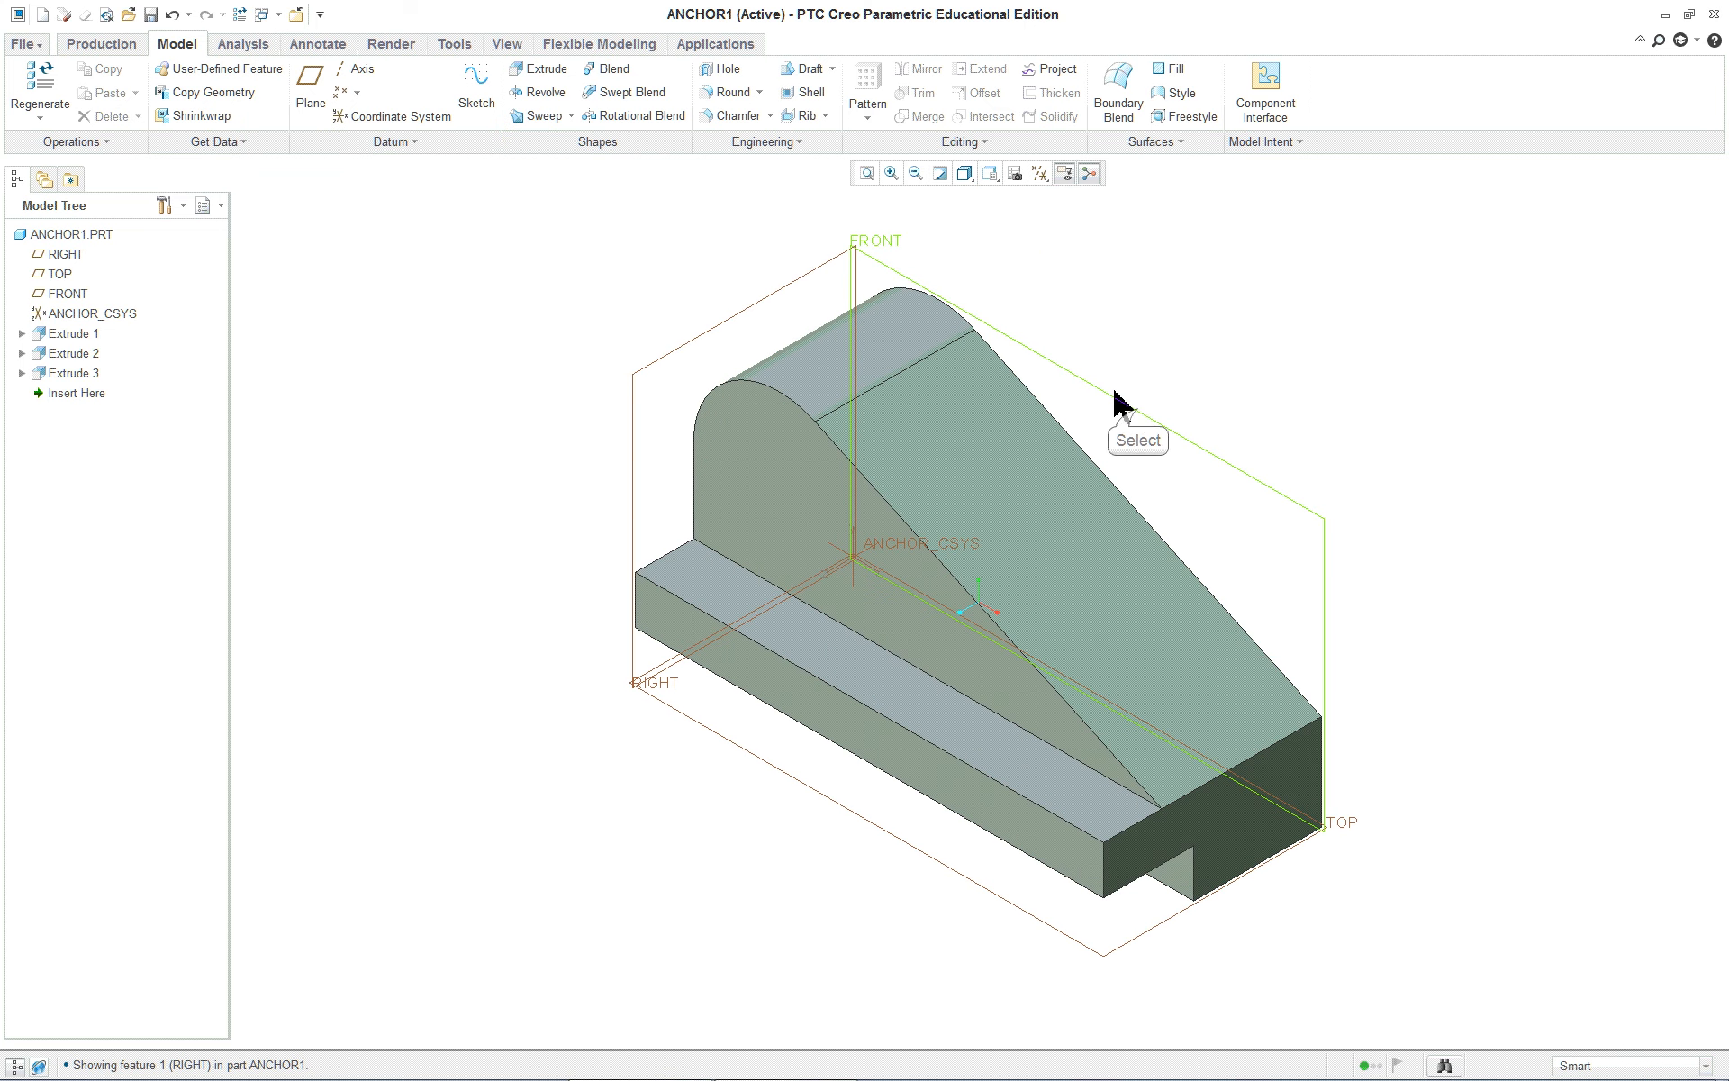
{"action": "left_click", "coordinate": [1137, 410]}
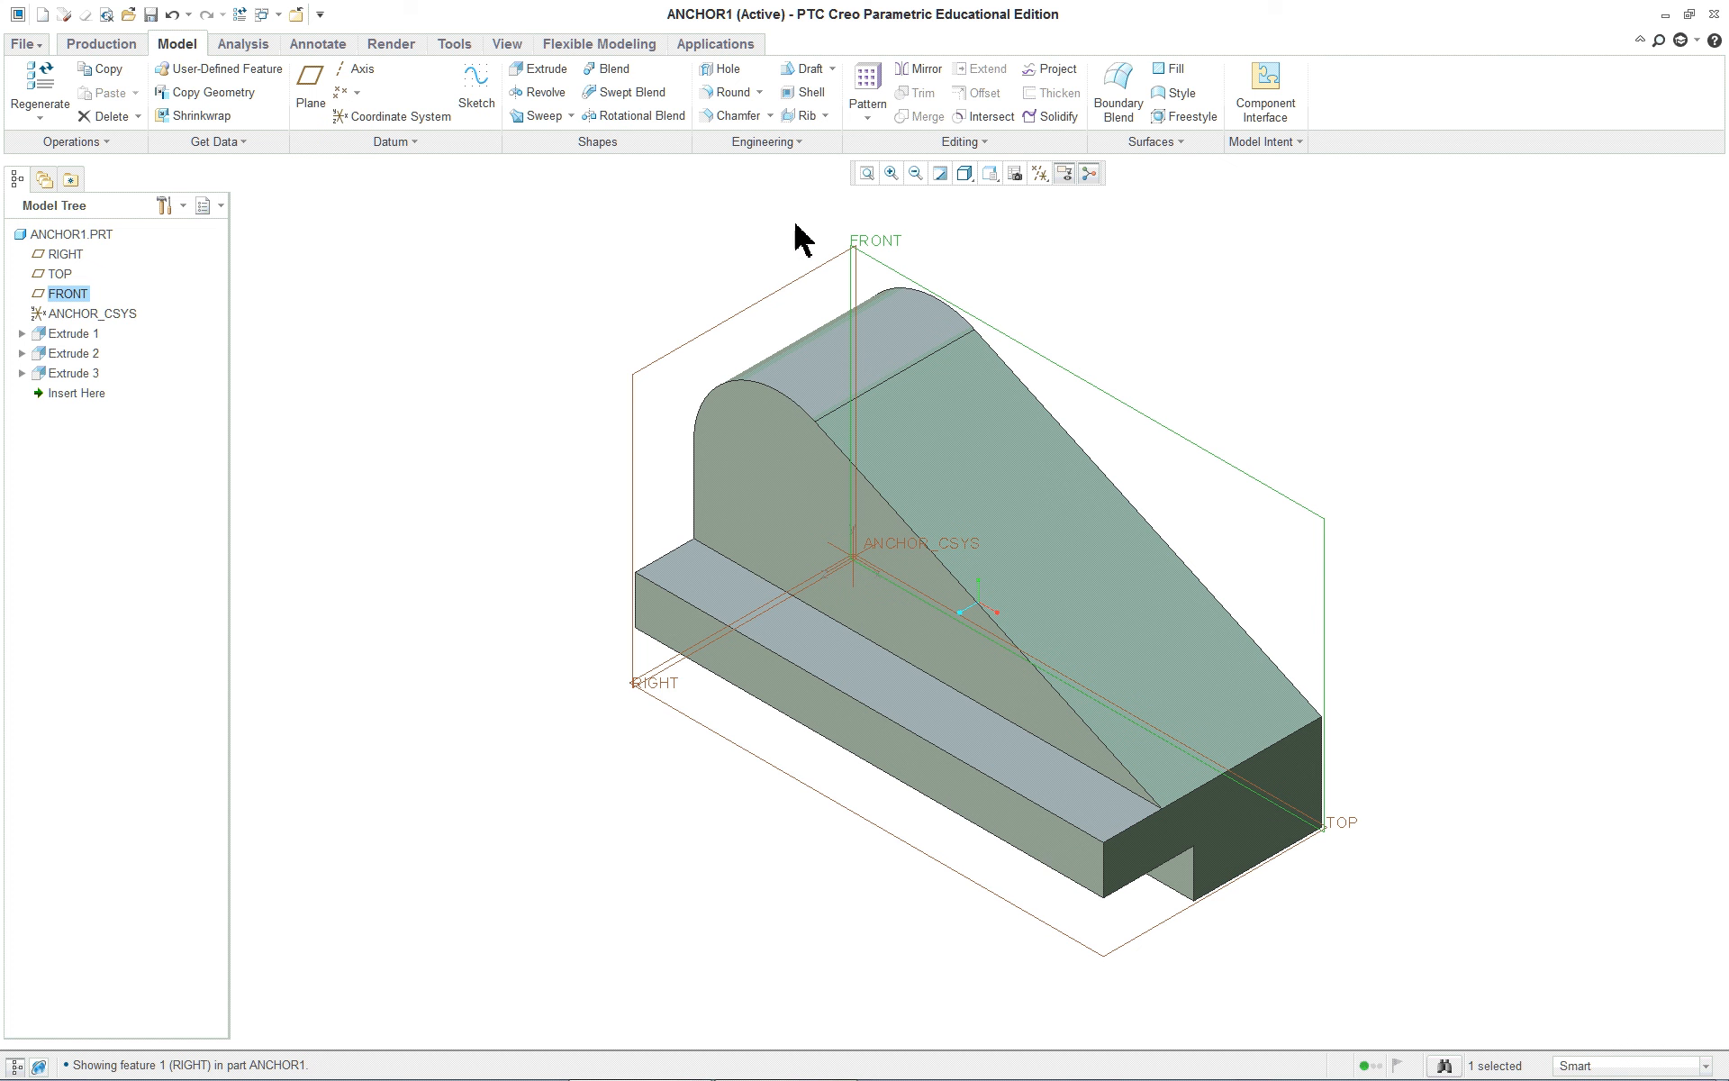
{"action": "left_click", "coordinate": [309, 84]}
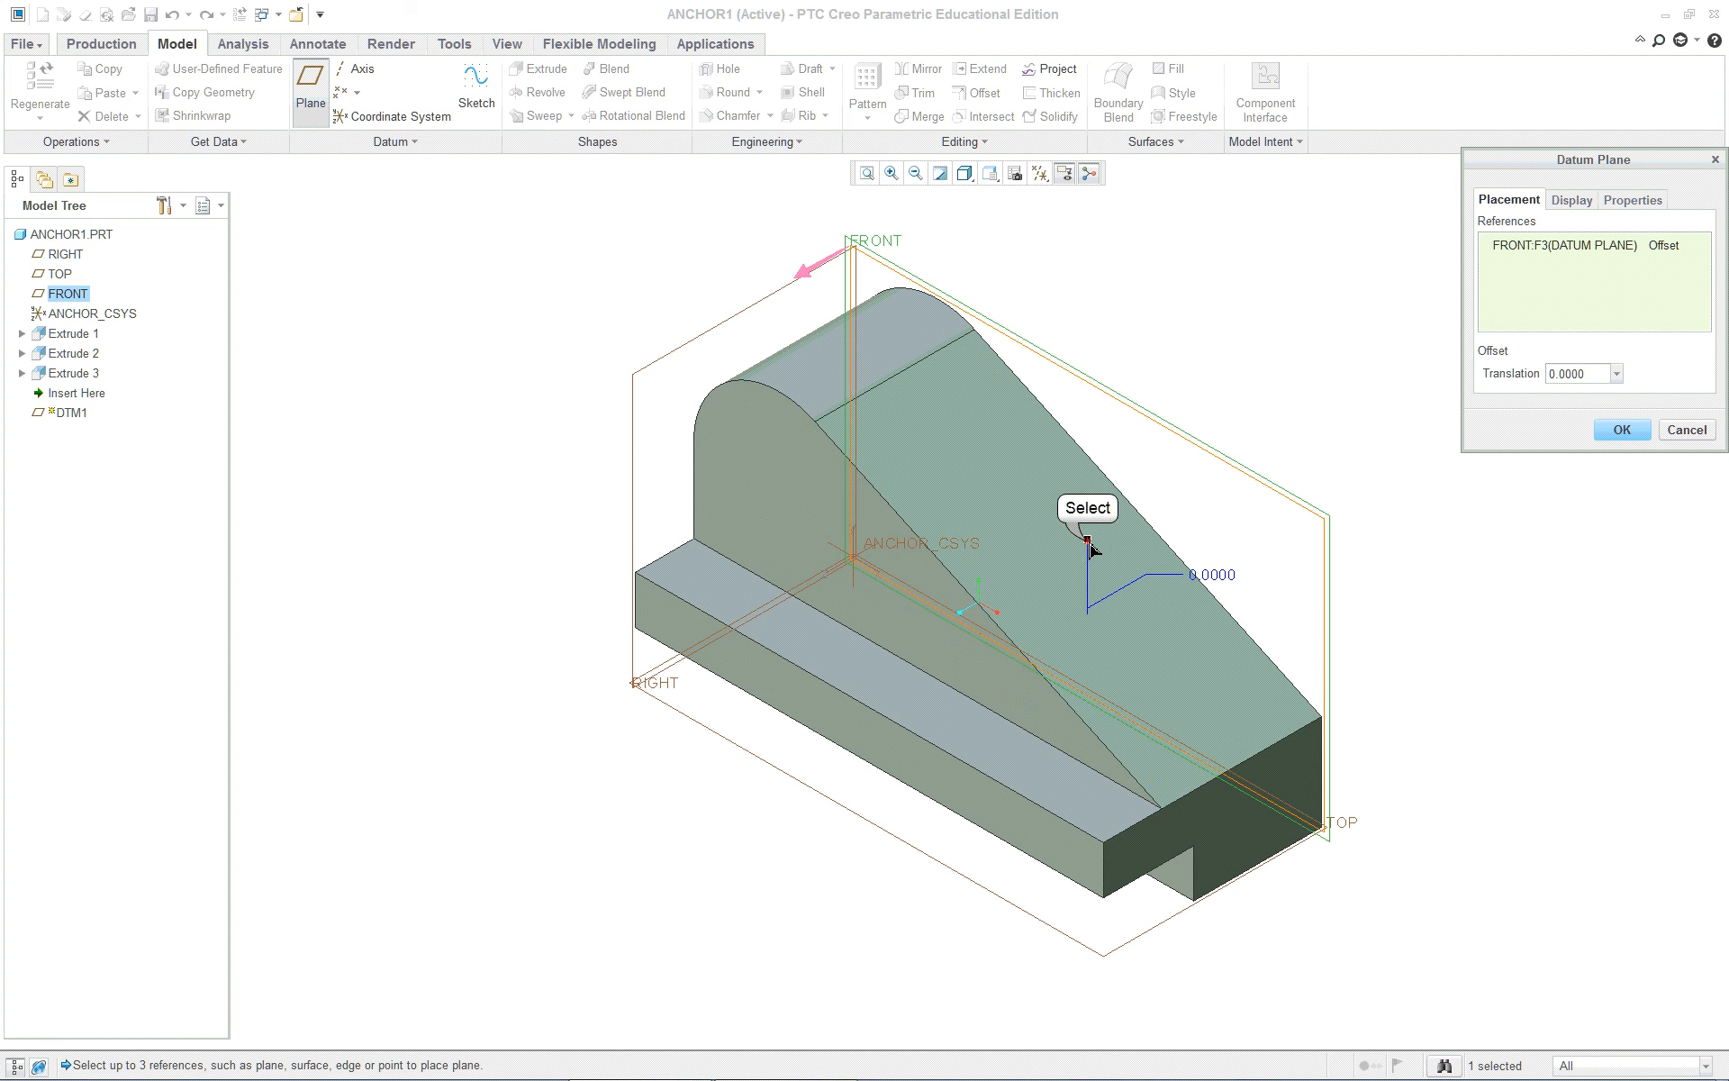
{"action": "left_click_drag", "start_coordinate": [1090, 541], "coordinate": [1047, 561]}
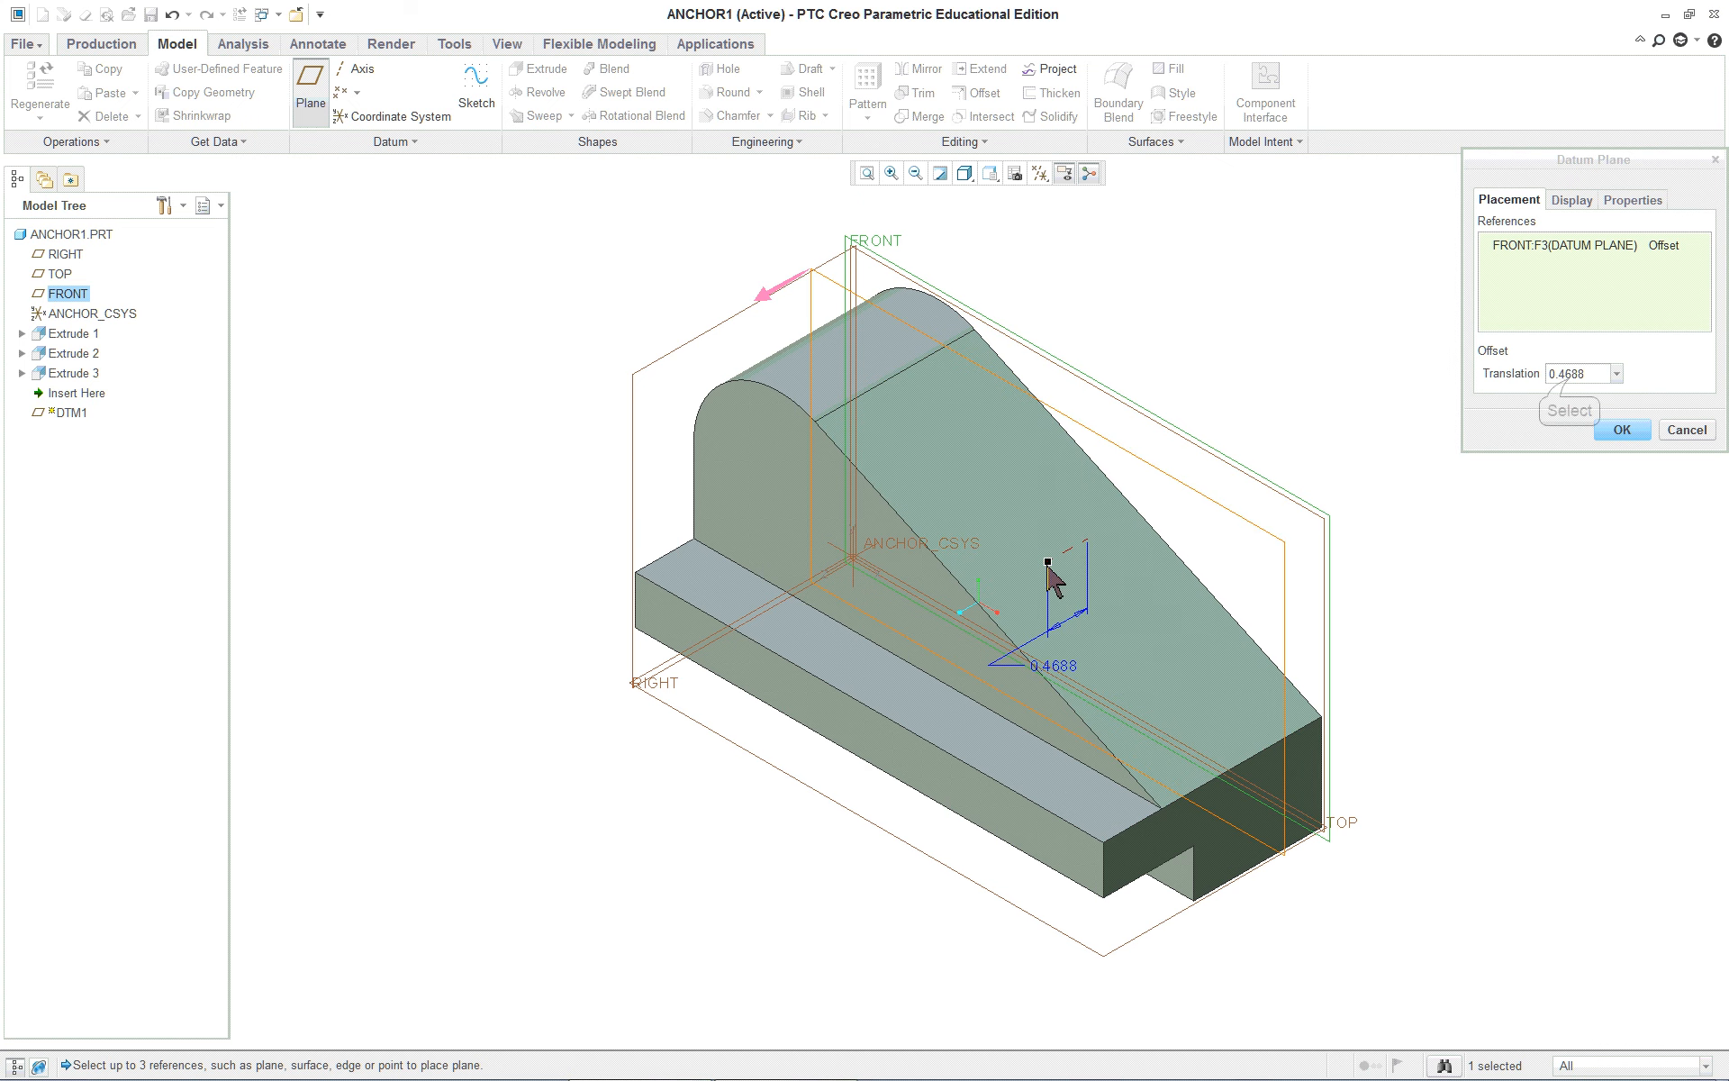
{"action": "double_click", "coordinate": [1570, 376]}
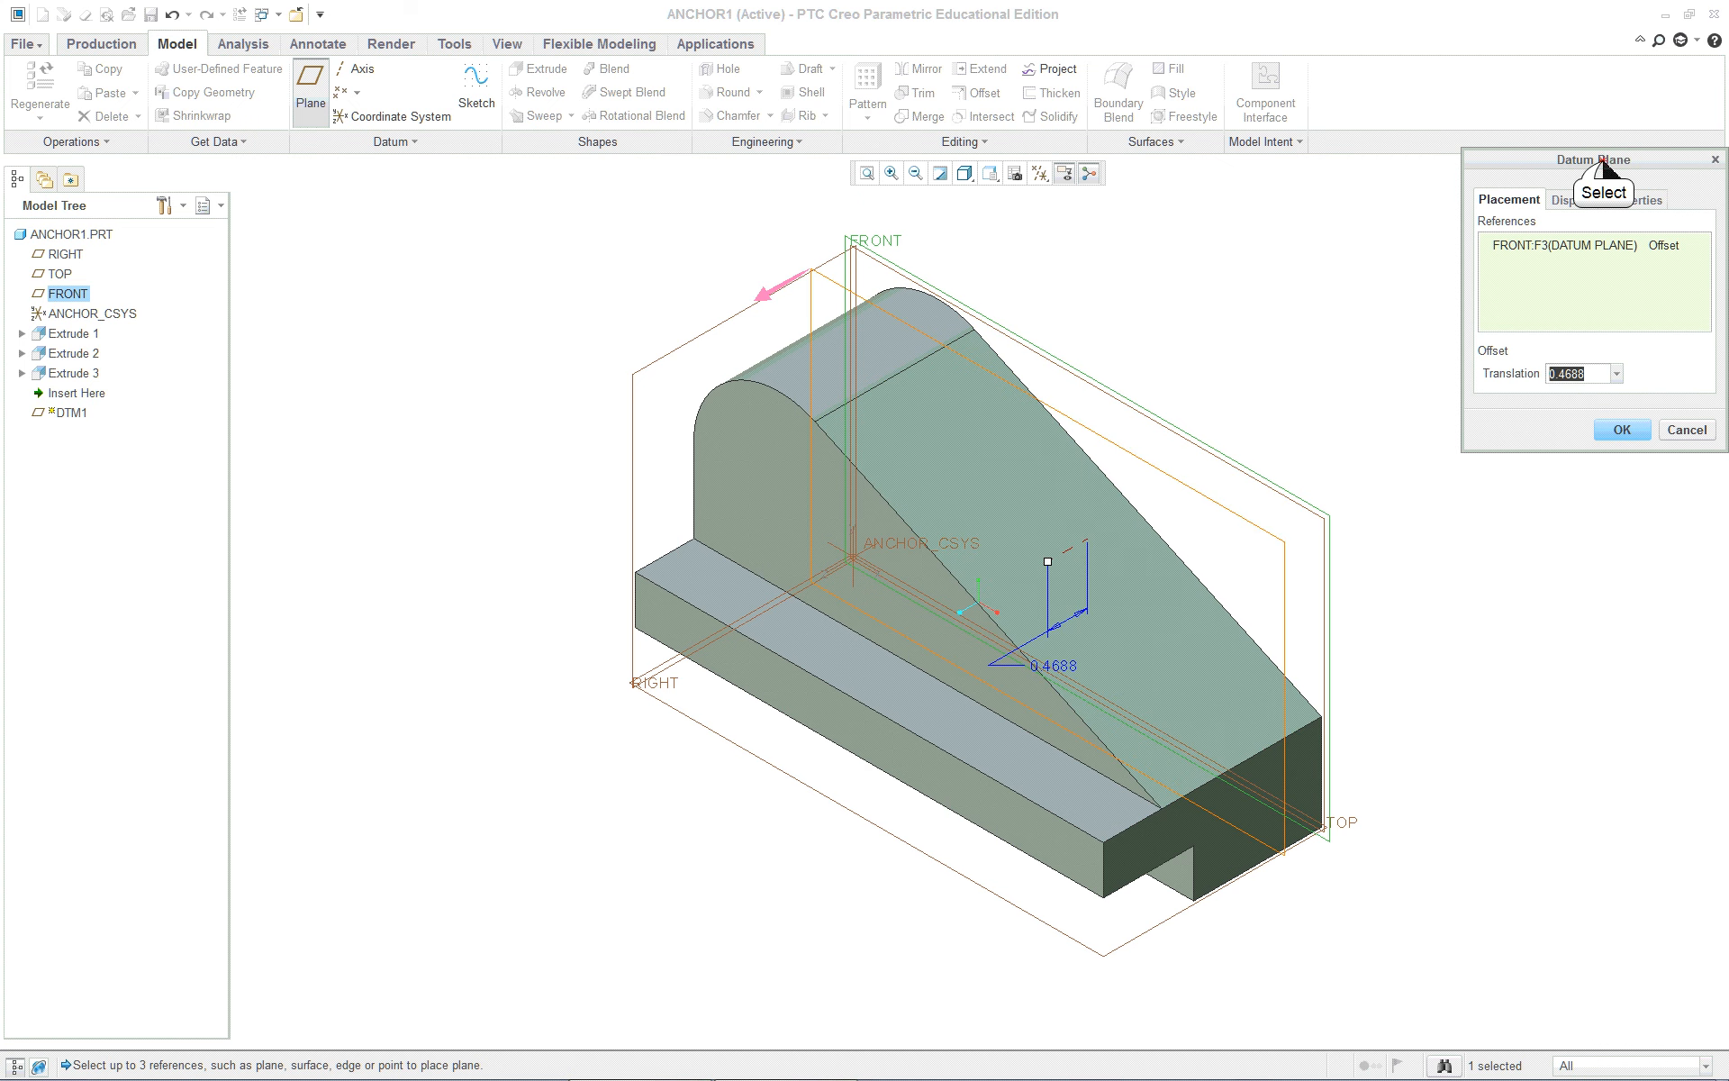
{"action": "left_click_drag", "start_coordinate": [1601, 163], "coordinate": [516, 321]}
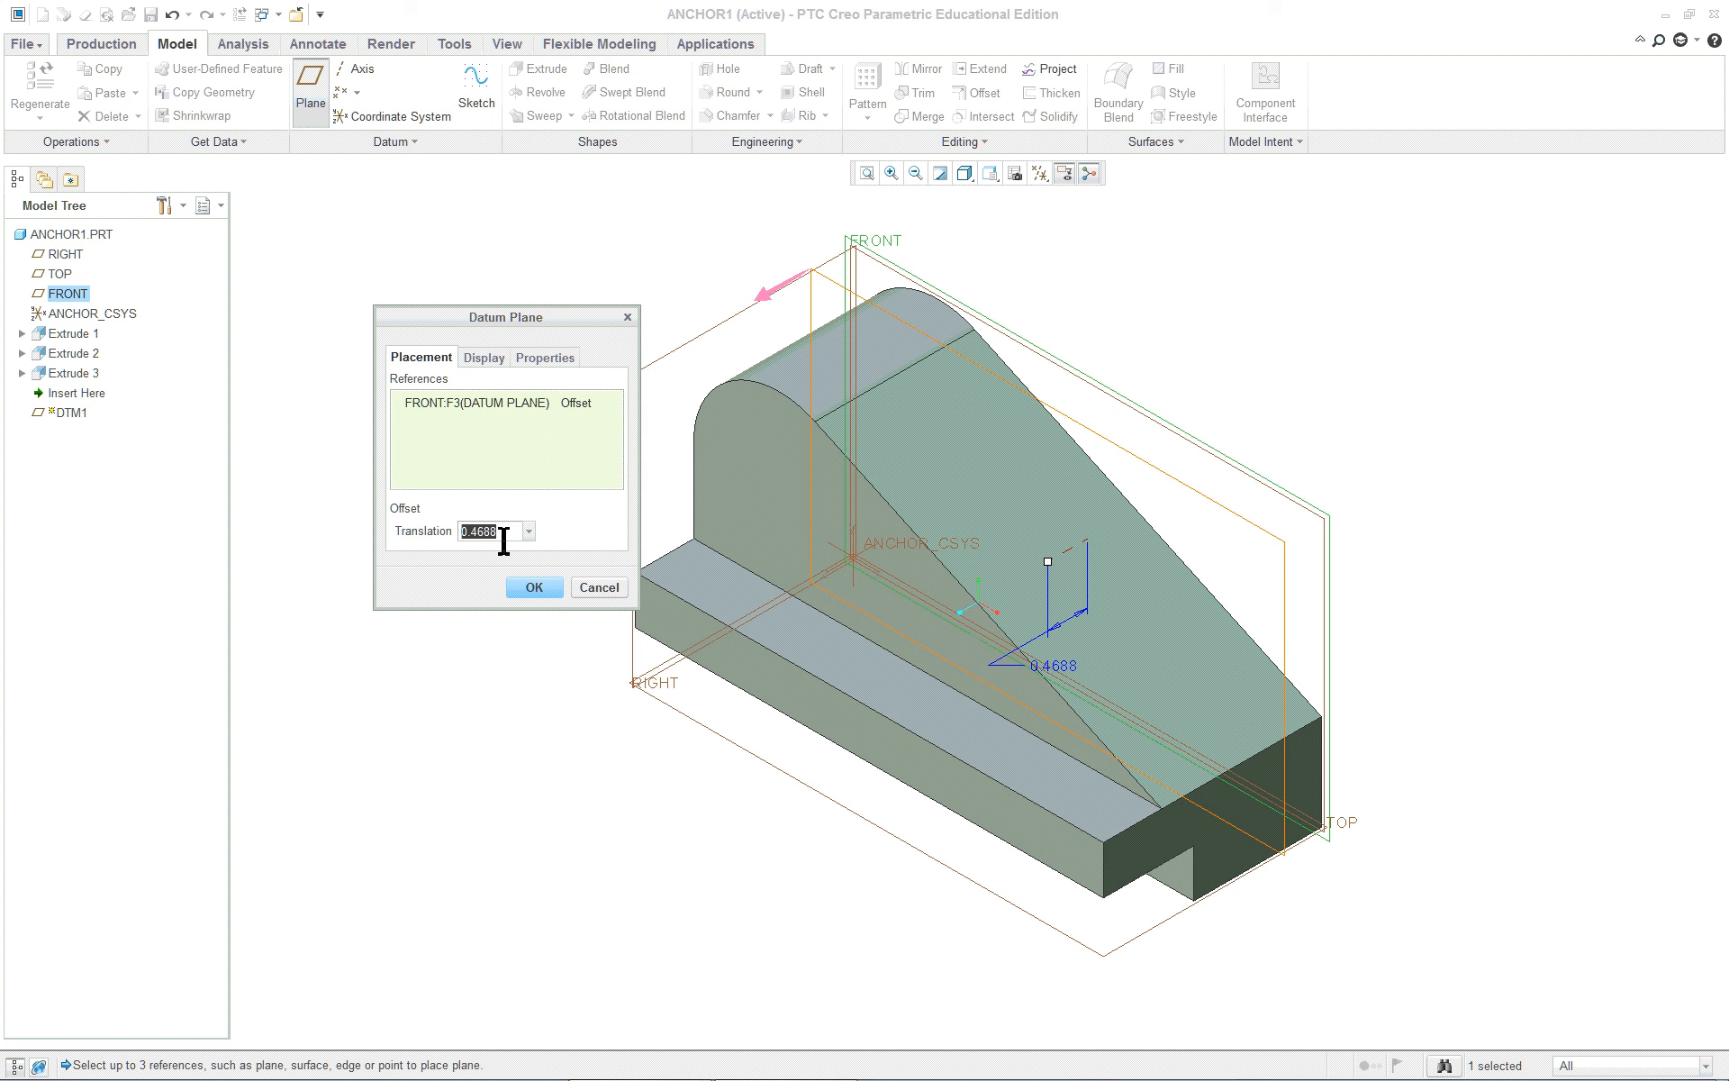
{"action": "type", "text": "1.875/2"}
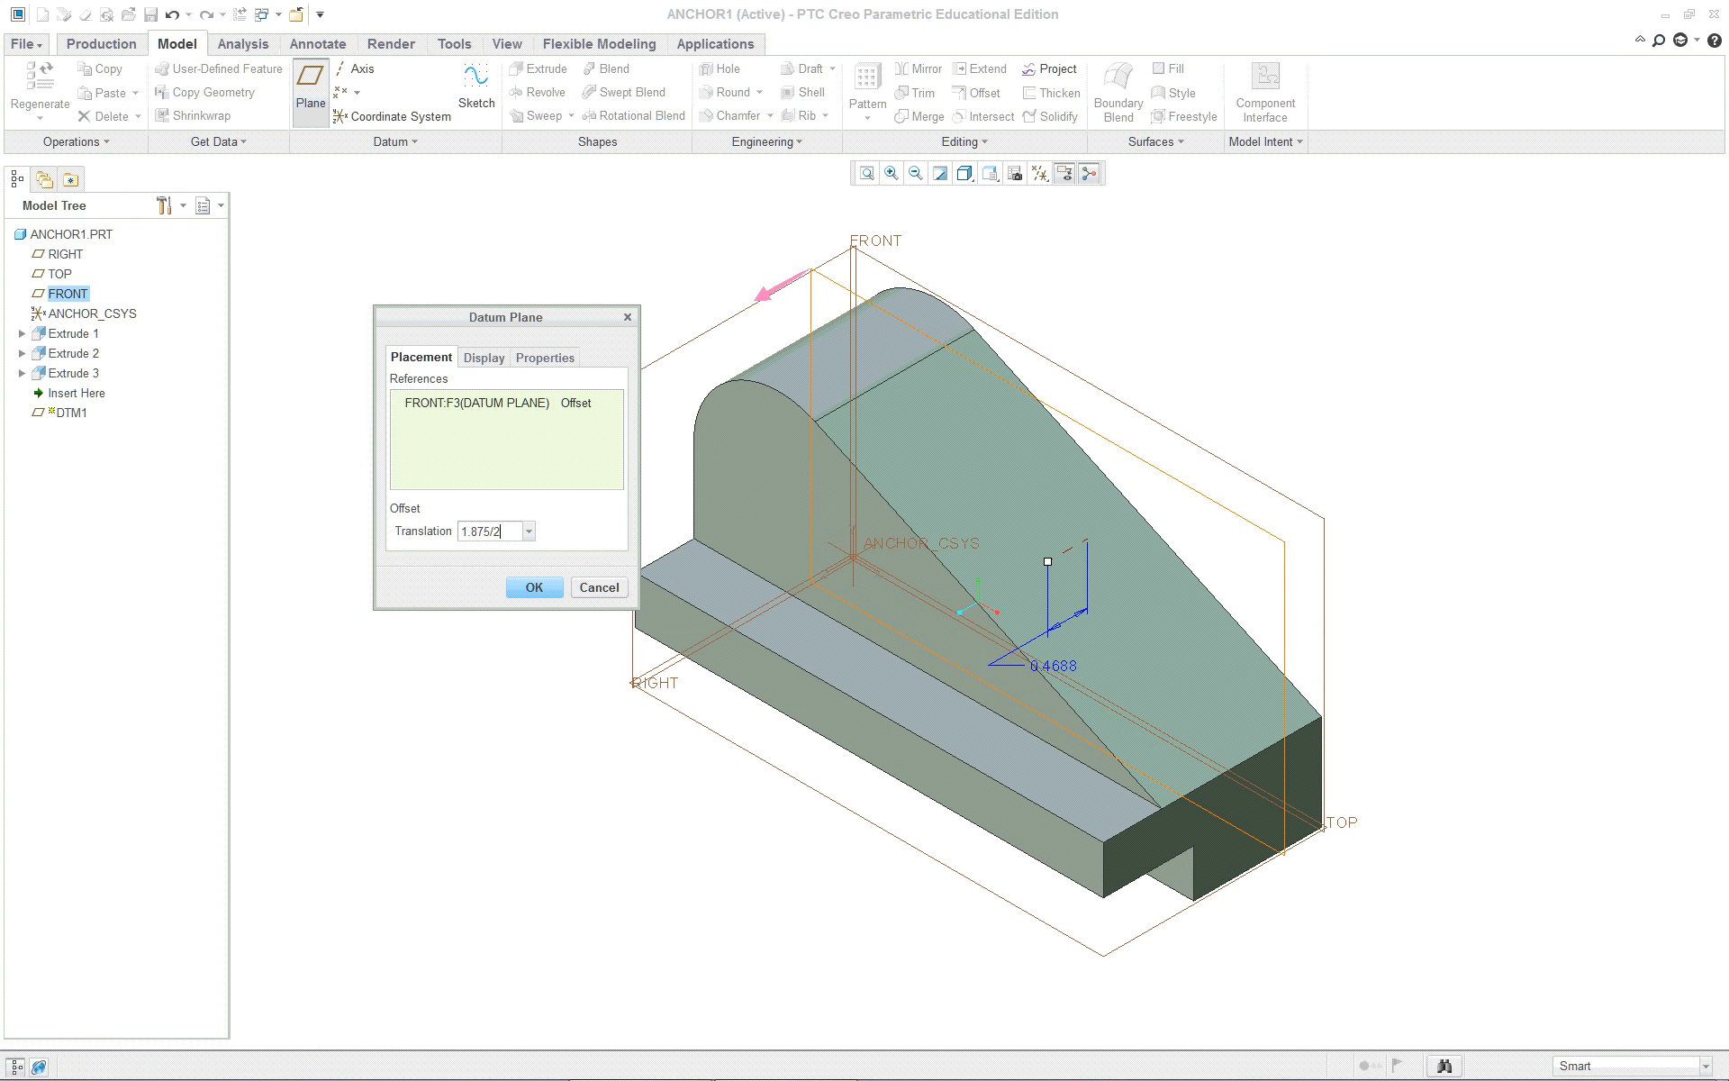
{"action": "key", "text": "Return"}
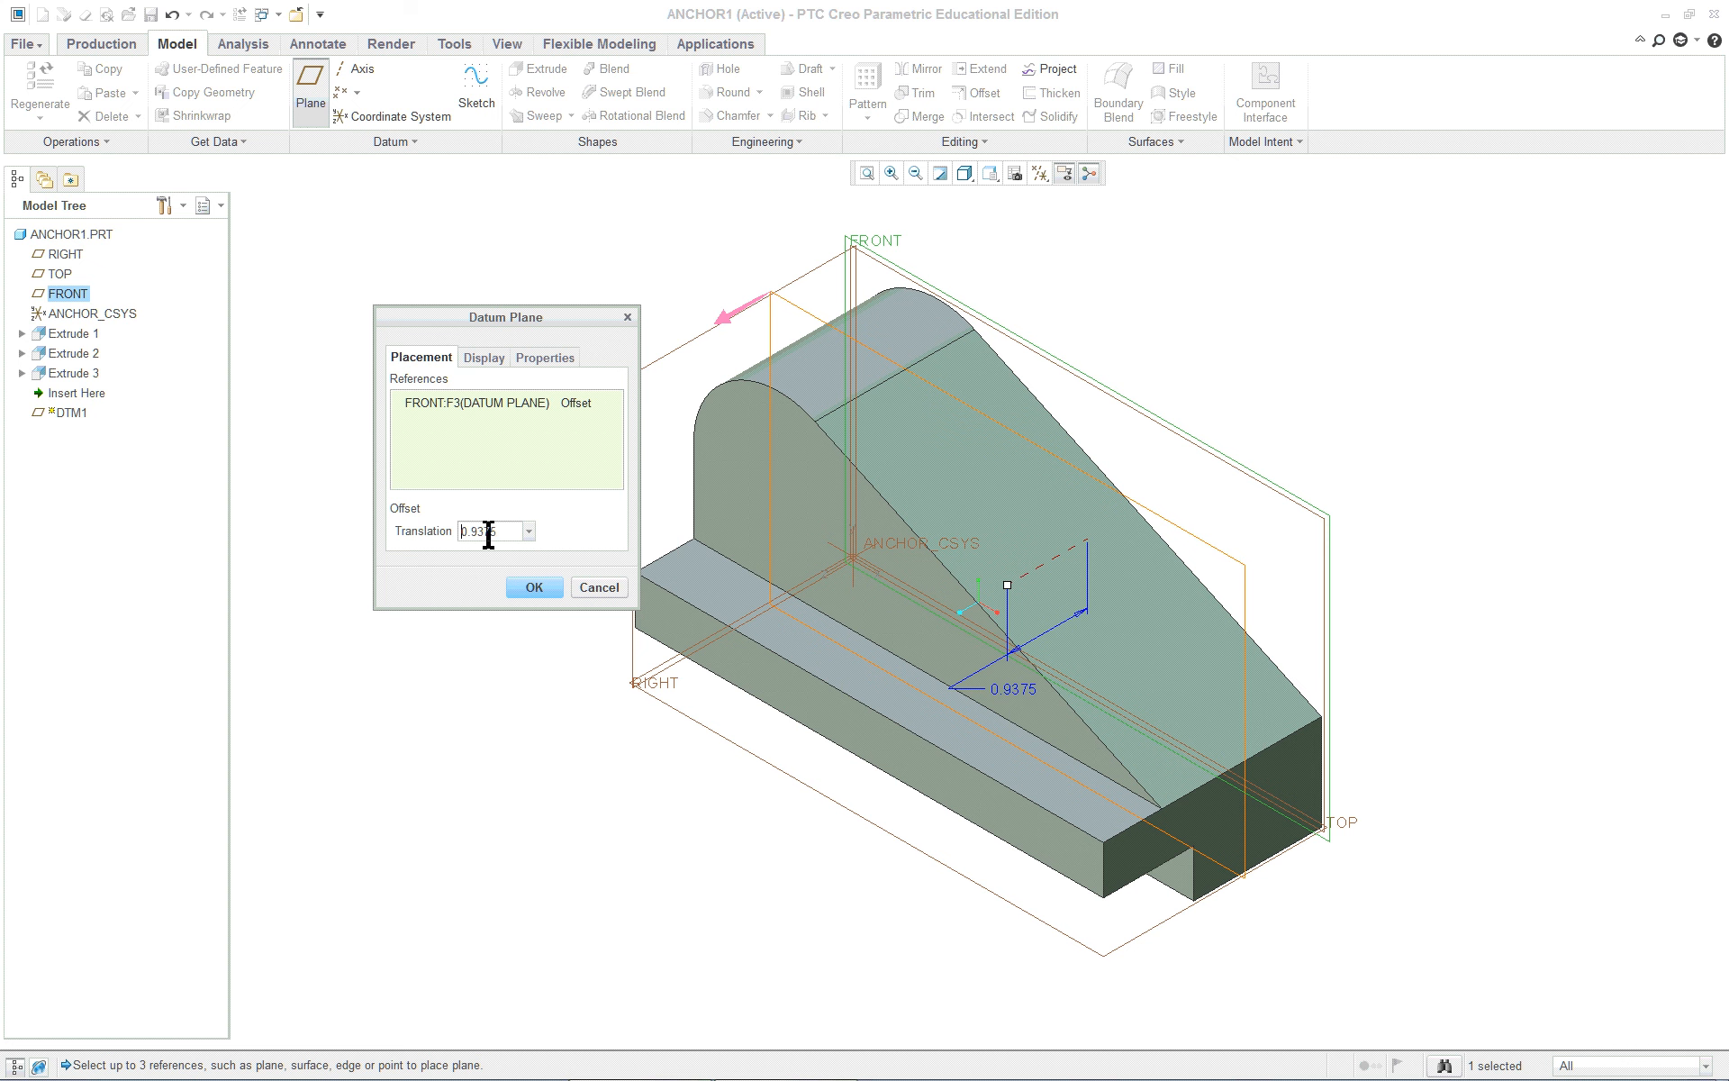
{"action": "left_click", "coordinate": [535, 588]}
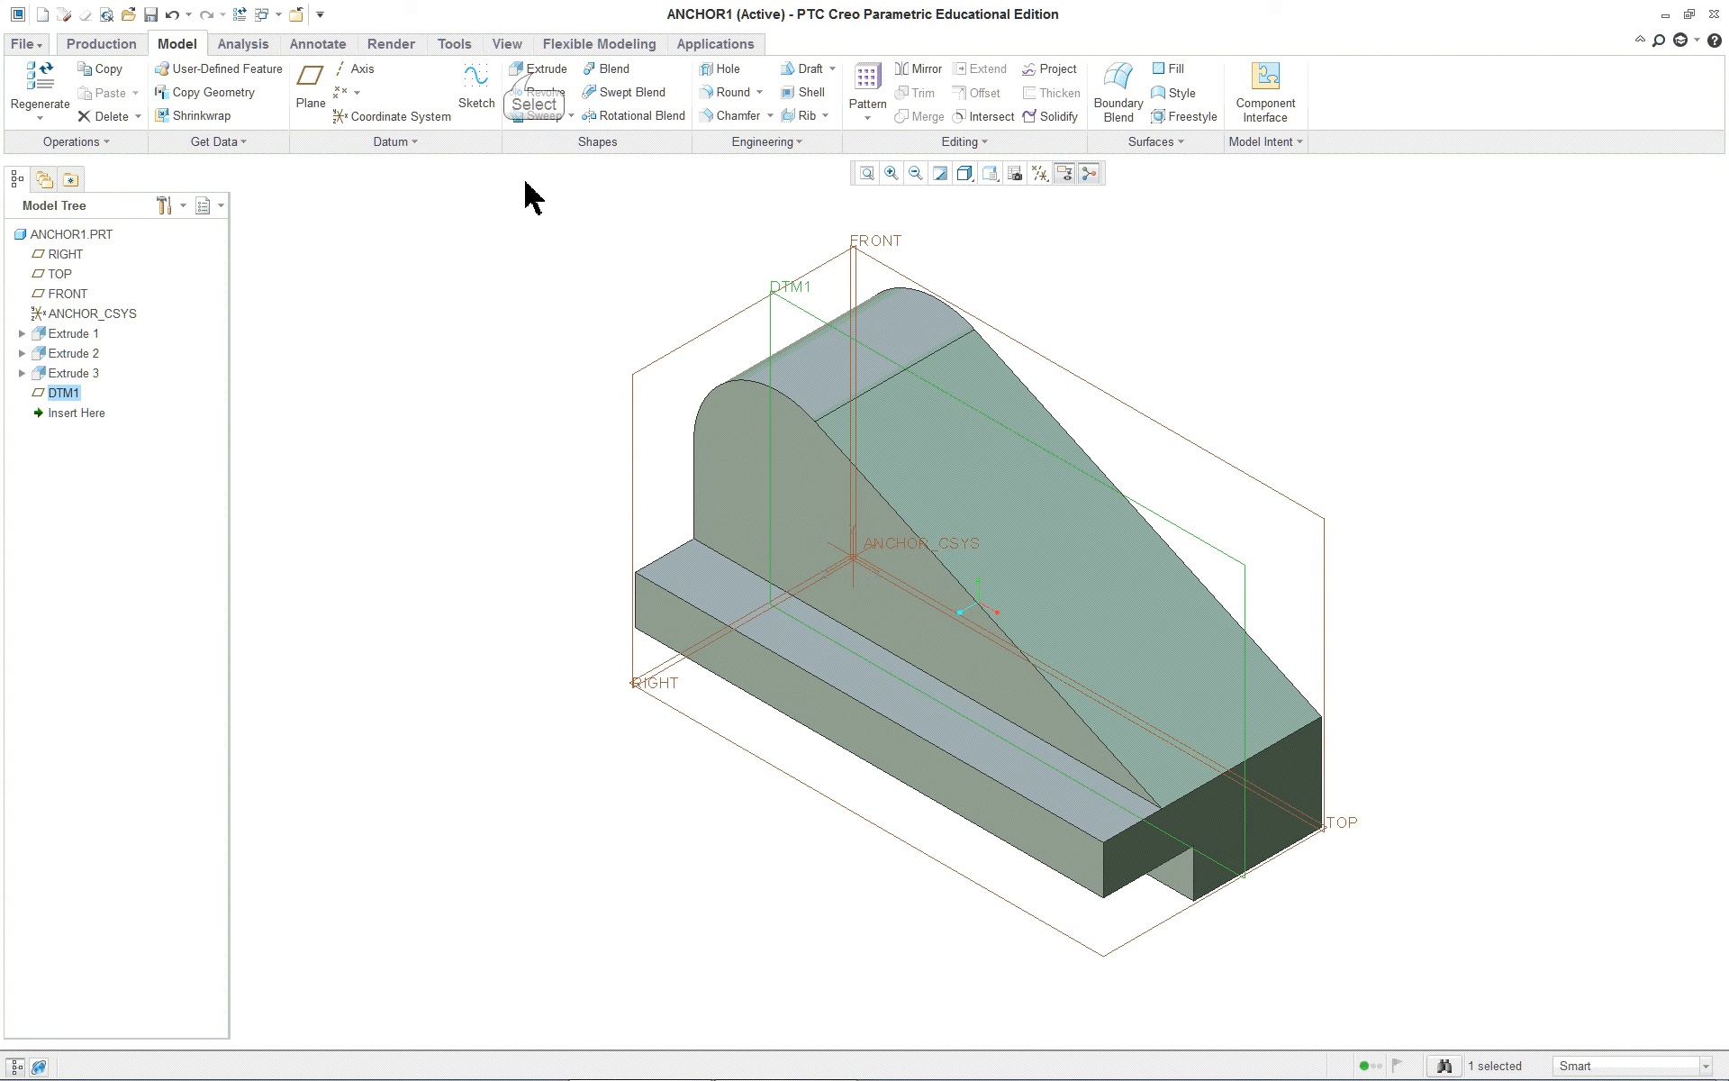
Start an extrude on the new offset datum plane and quit its internal sketch without saving, keeping the Extrude tool active
{"action": "left_click", "coordinate": [539, 68]}
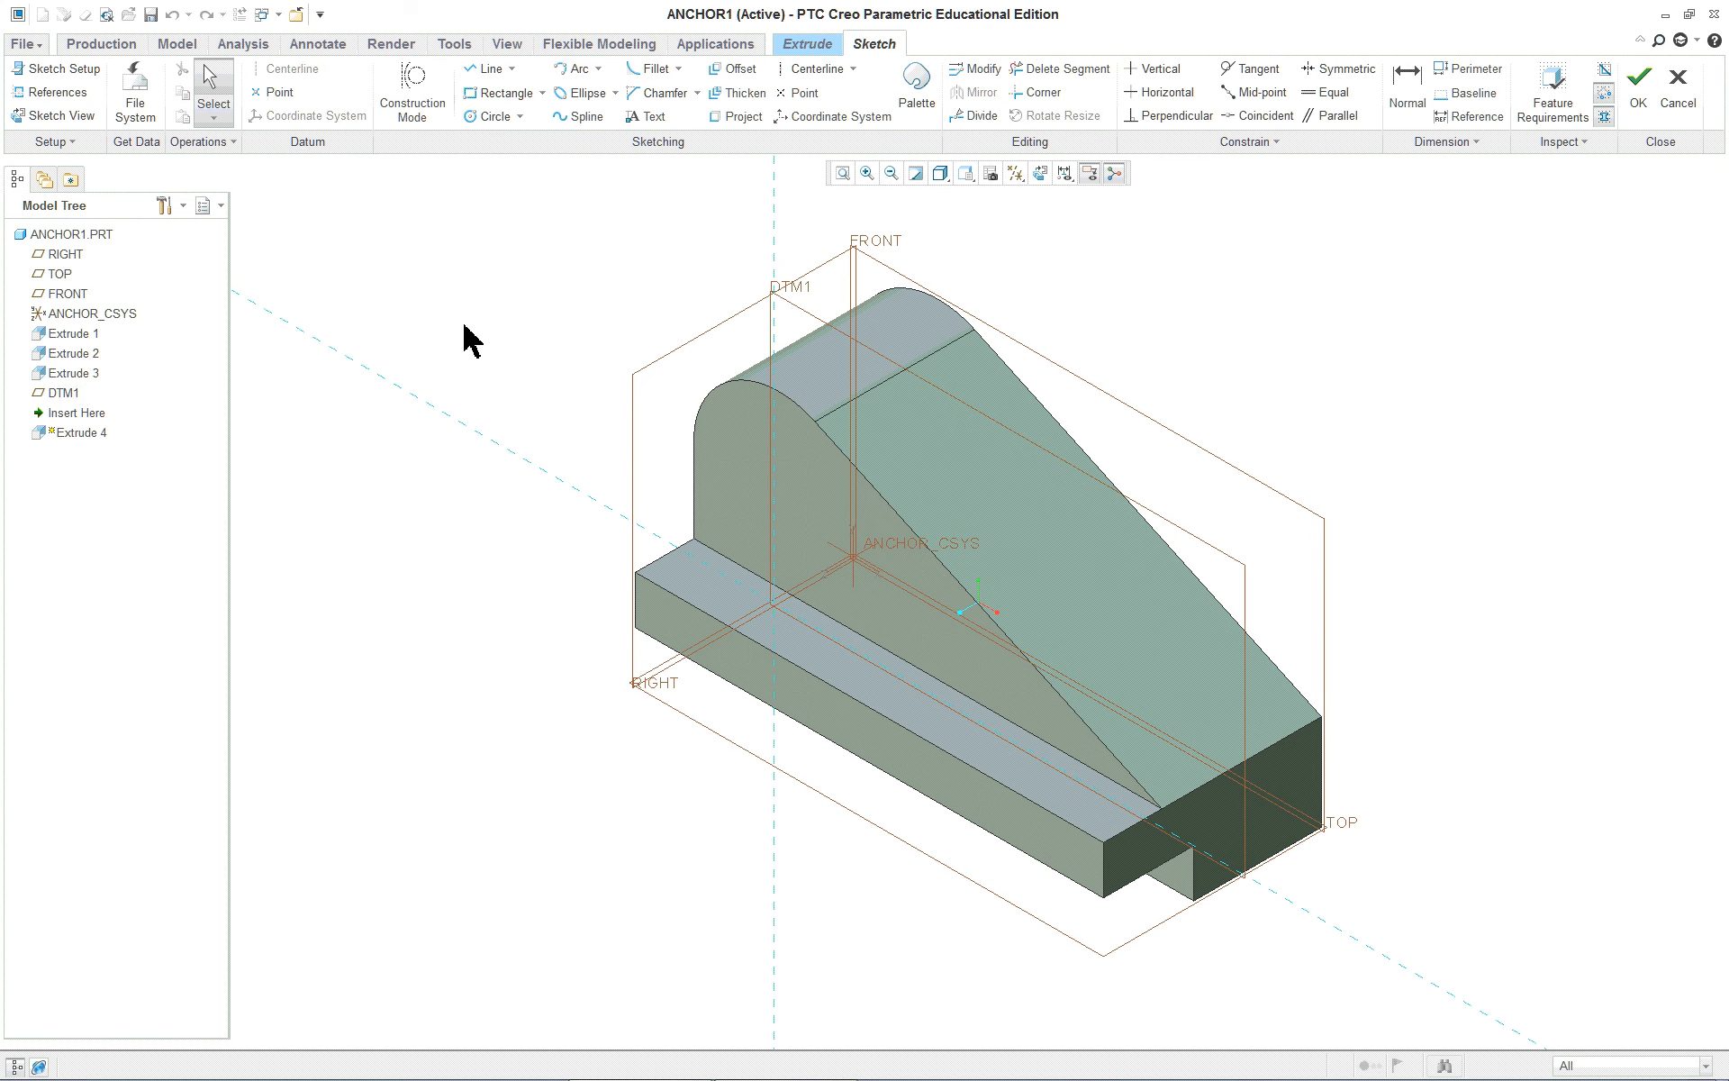
{"action": "right_click", "coordinate": [552, 296]}
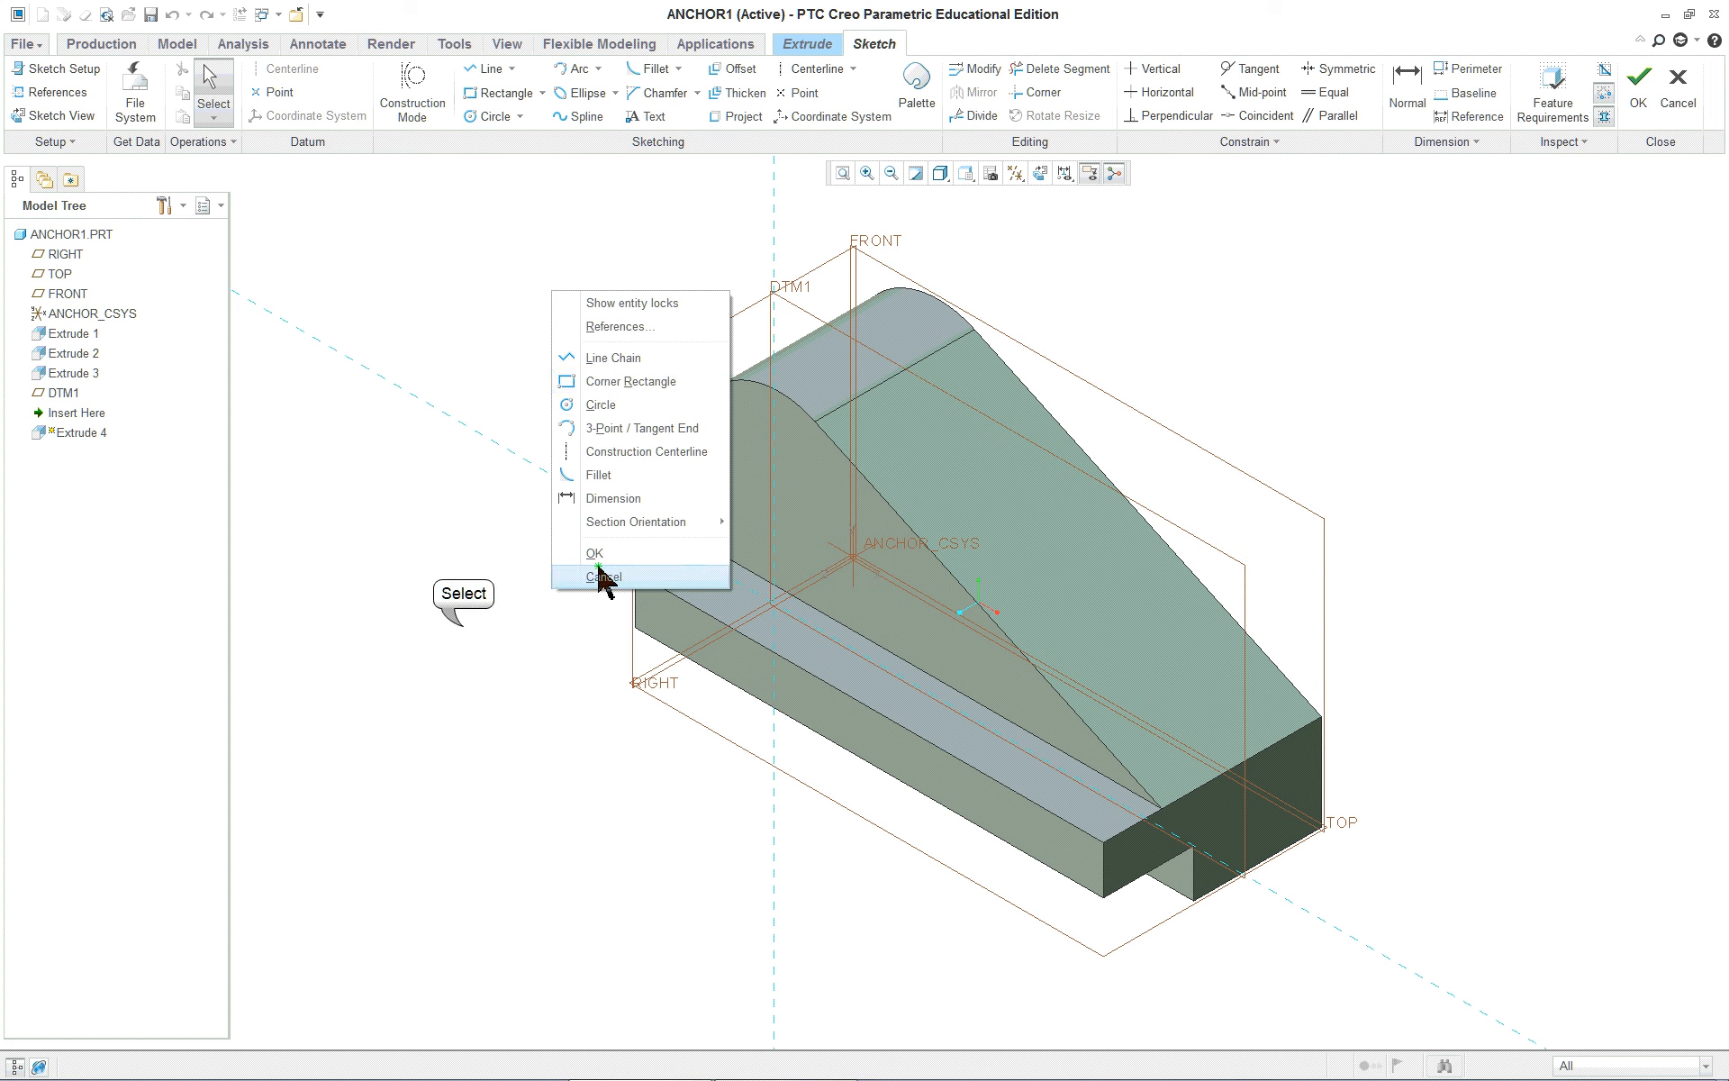
{"action": "left_click", "coordinate": [476, 631]}
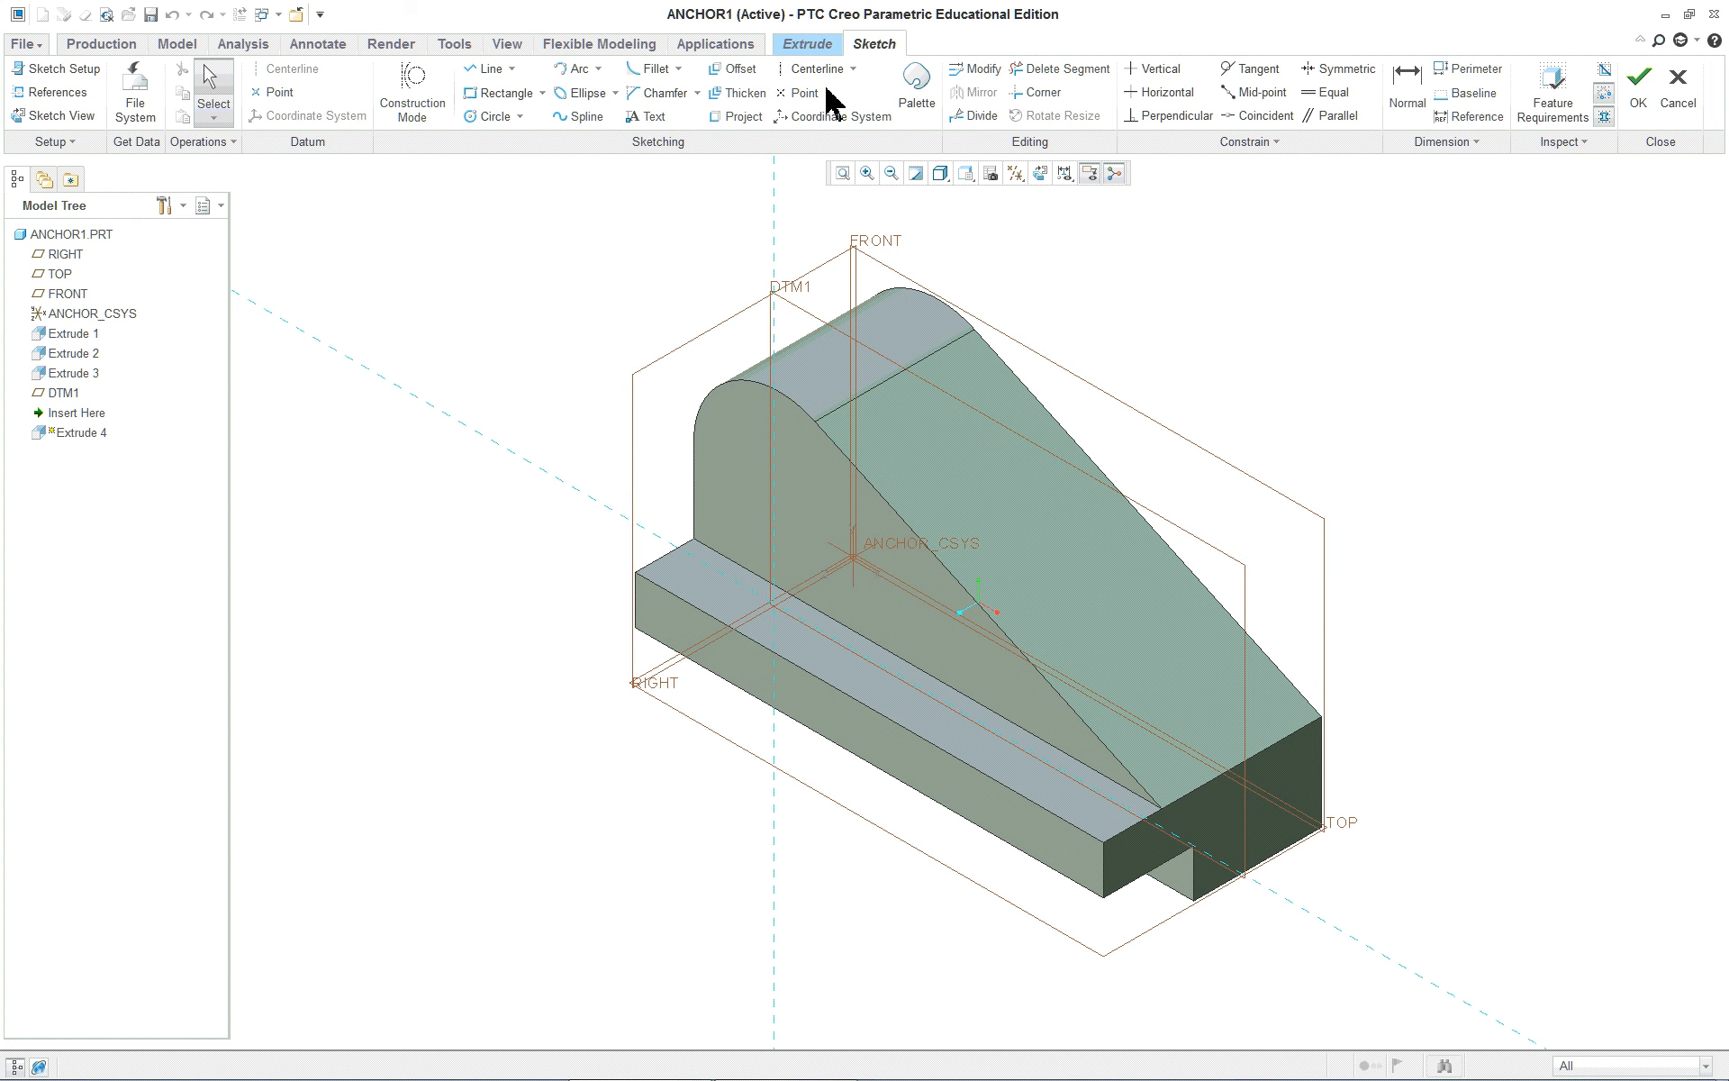
{"action": "left_click", "coordinate": [821, 49]}
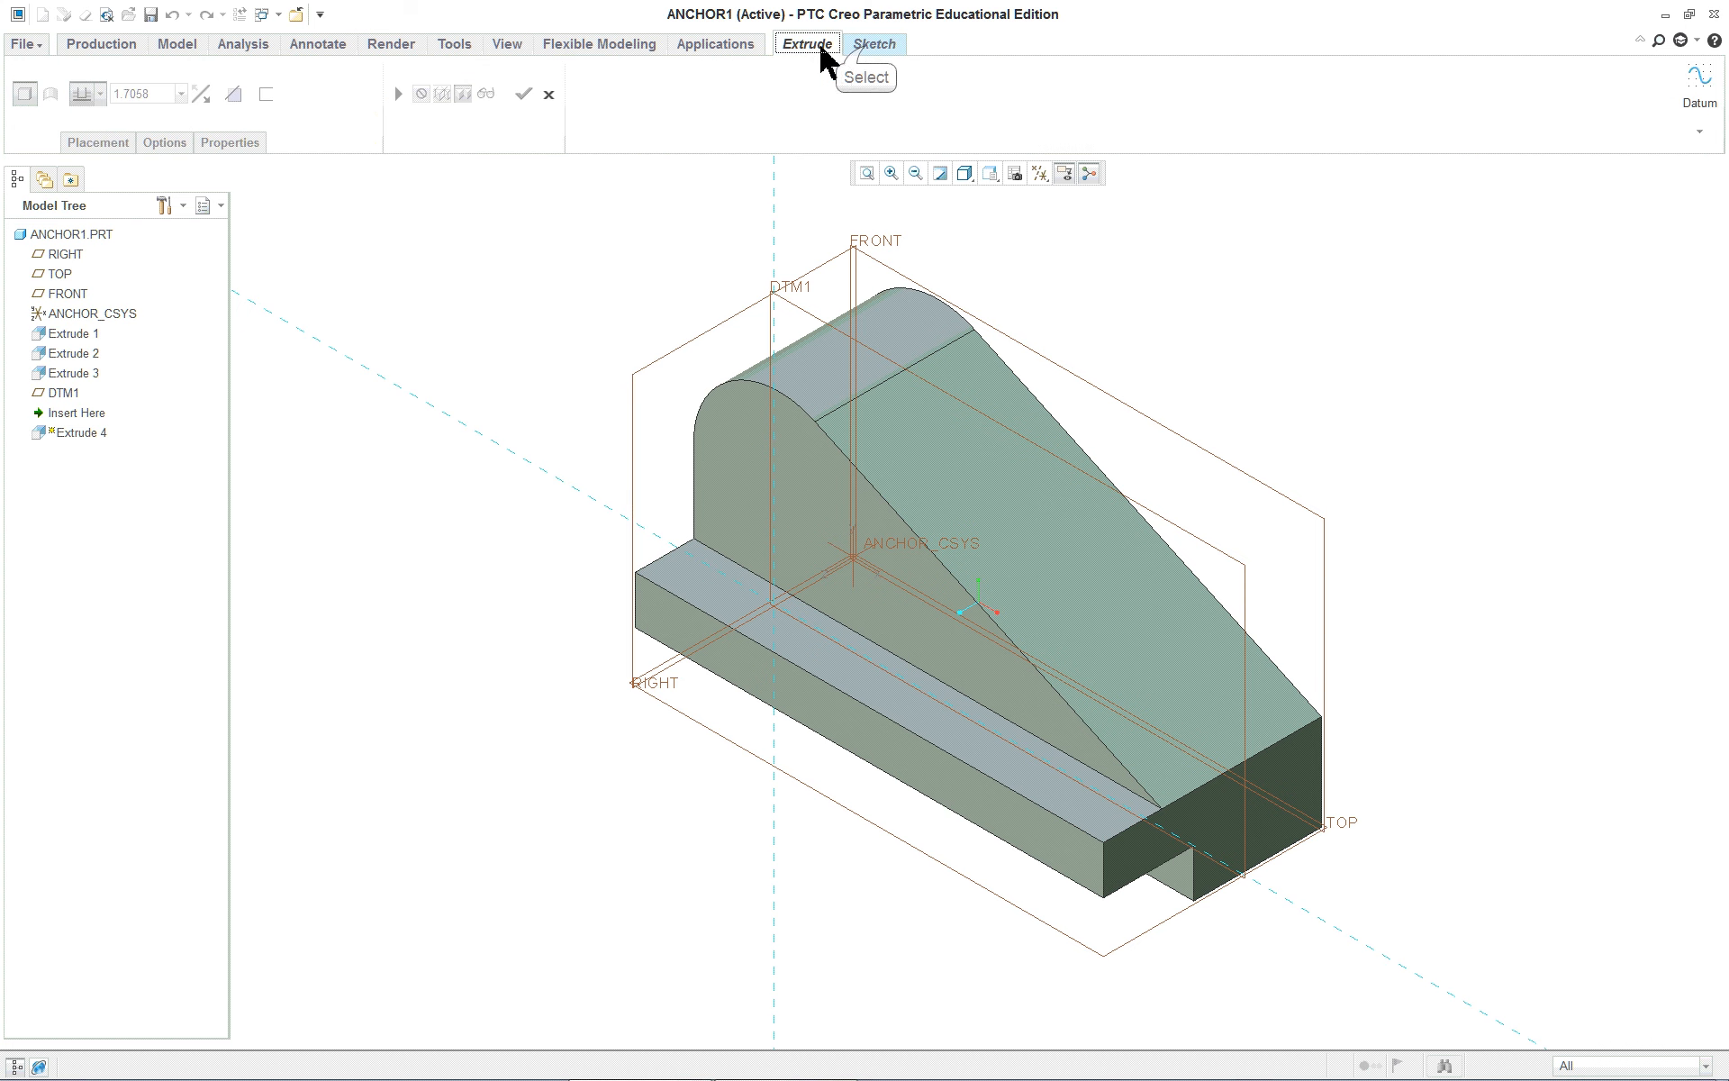
{"action": "left_click", "coordinate": [876, 45]}
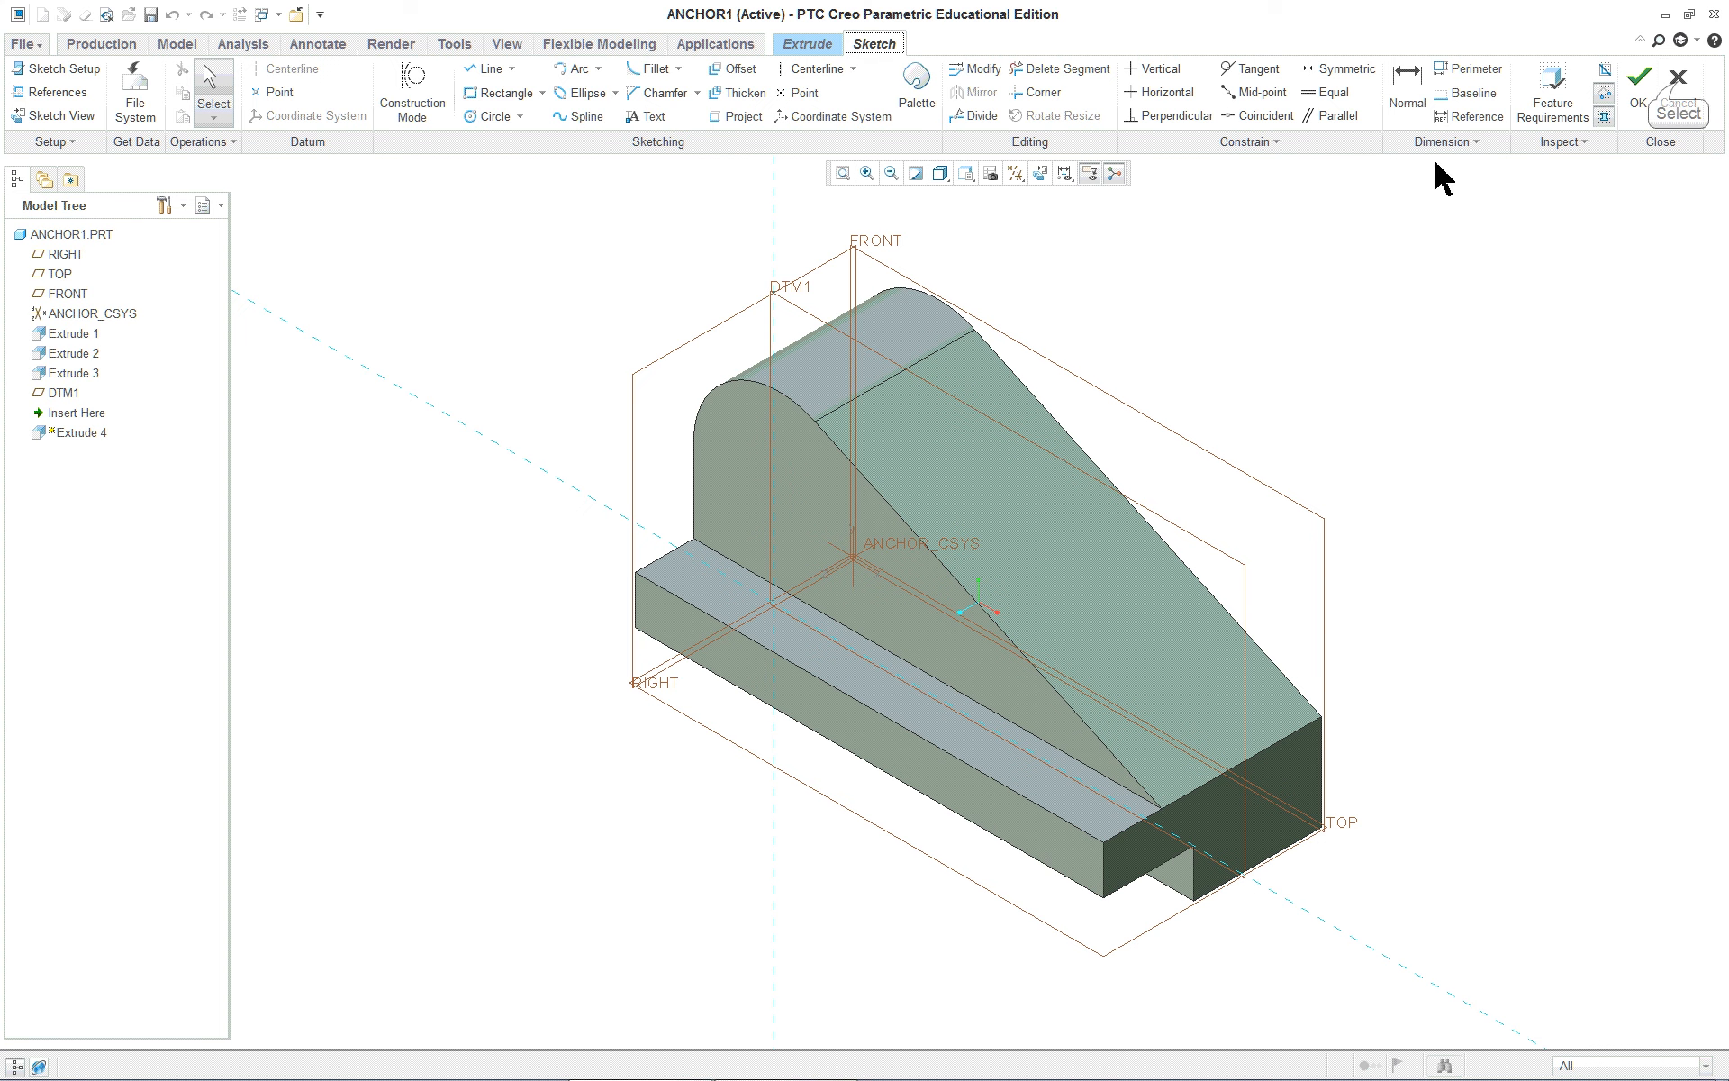
{"action": "left_click", "coordinate": [1678, 91]}
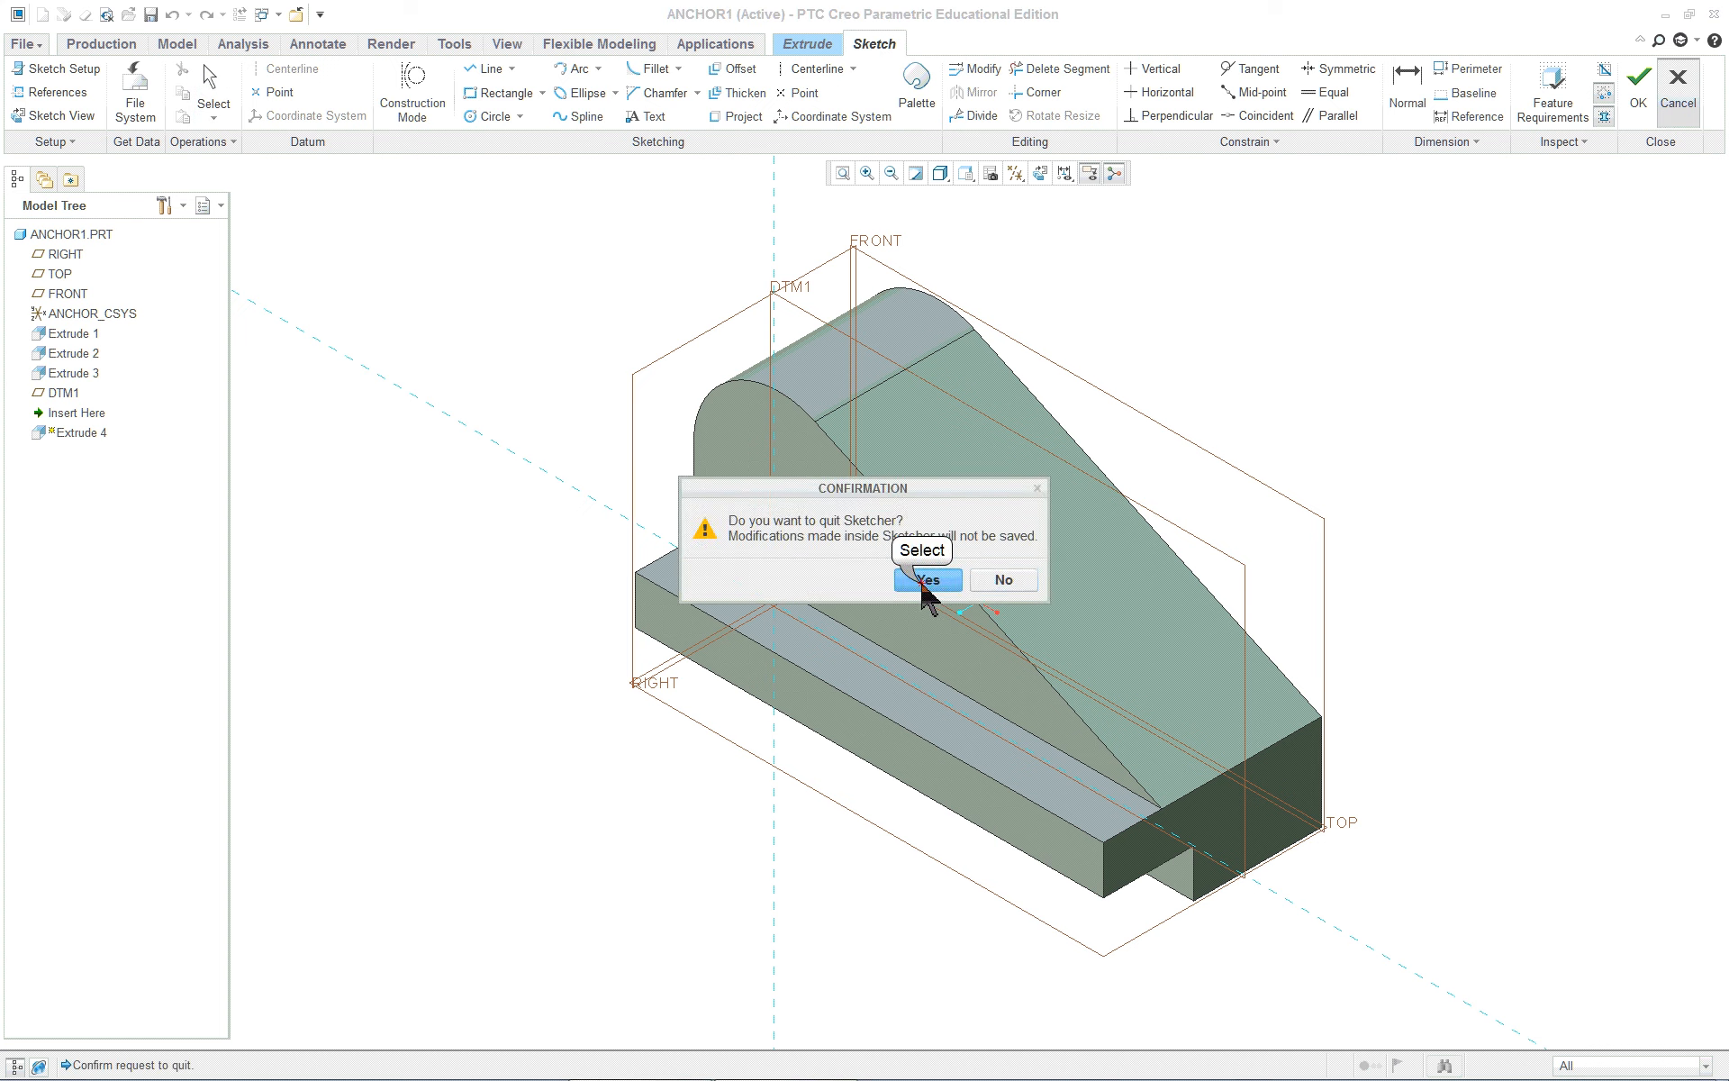
{"action": "left_click", "coordinate": [927, 580]}
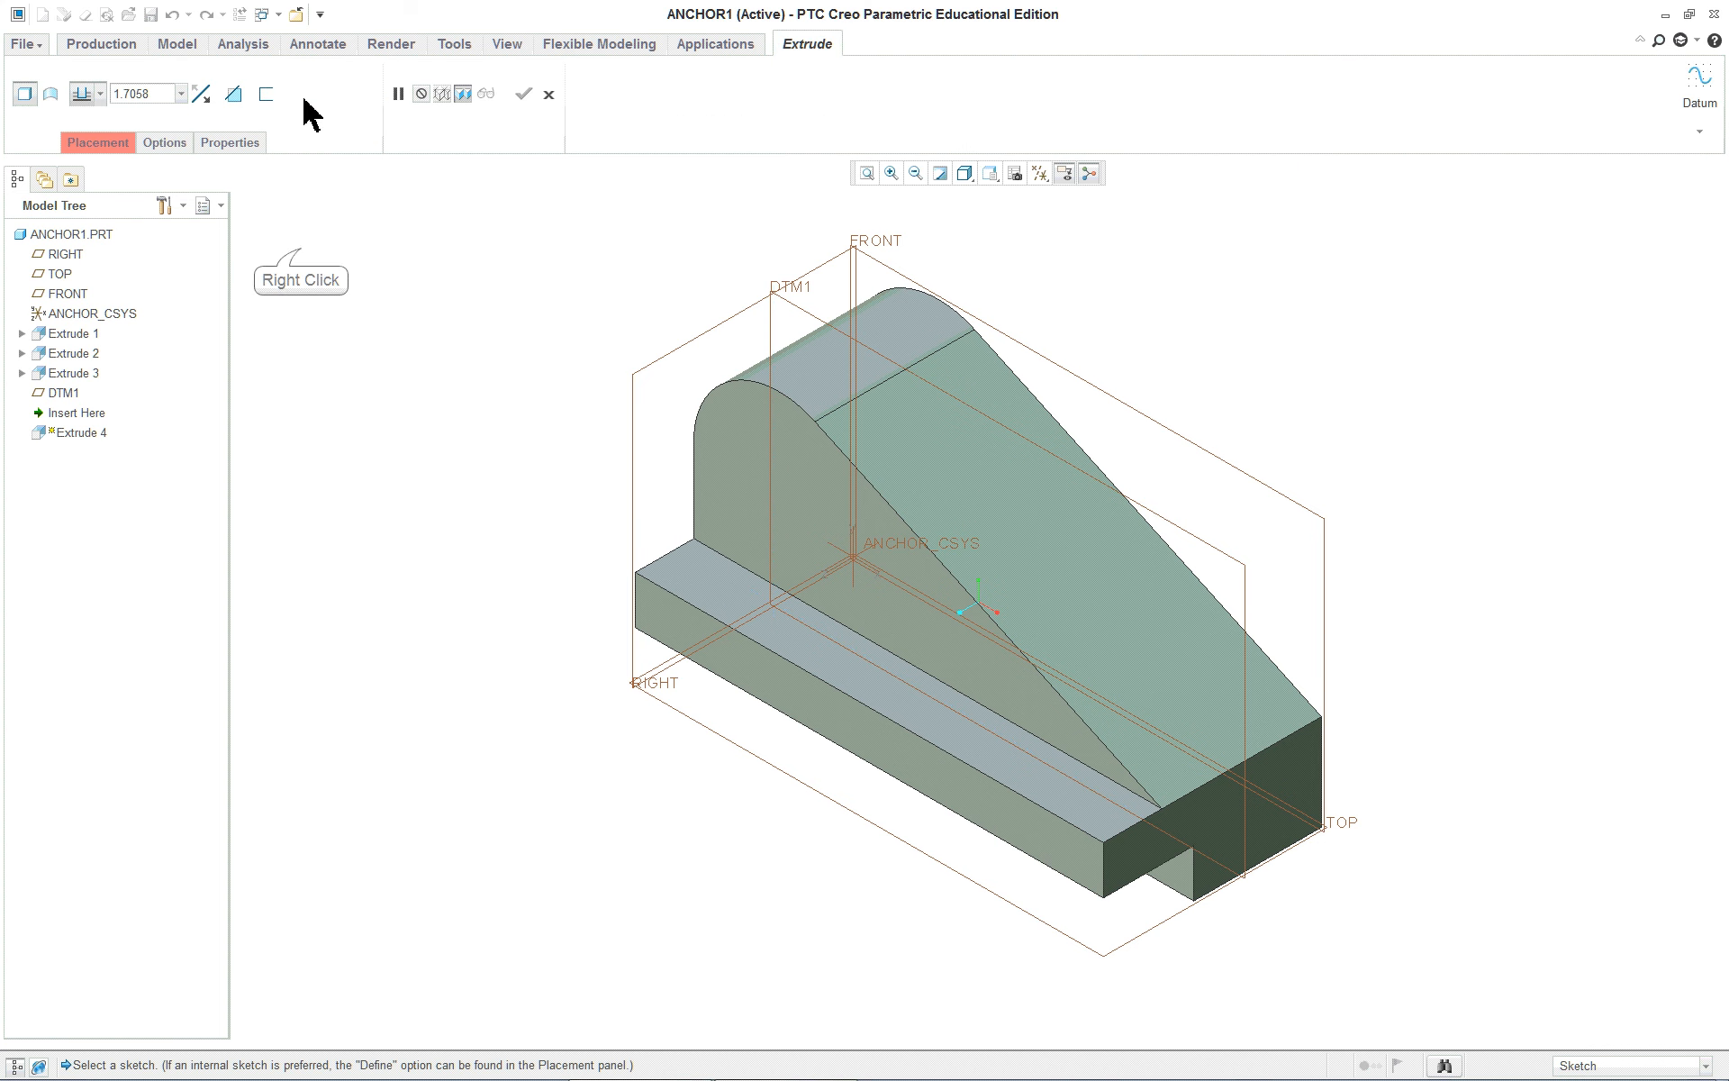
Set the extrude to remove material and open its internal sketch on DTM1, with RIGHT as the reference oriented Right, viewed square-on
{"action": "right_click", "coordinate": [301, 251]}
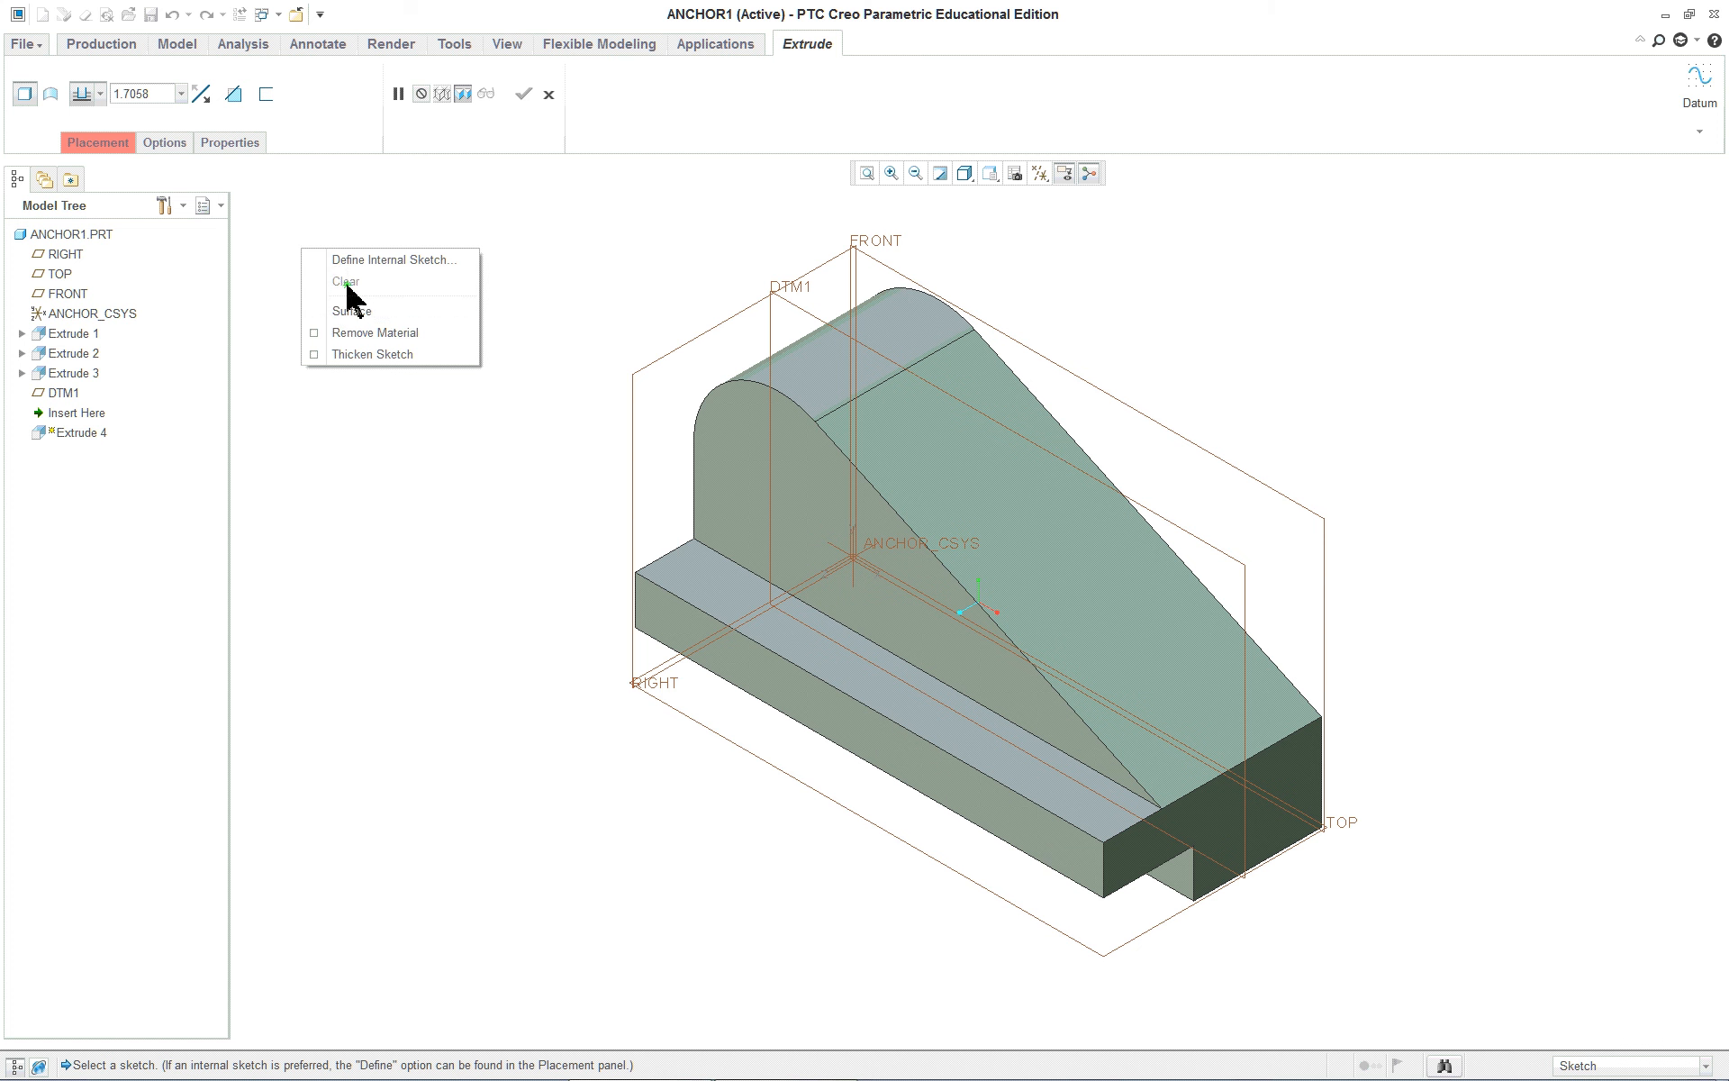
{"action": "left_click", "coordinate": [364, 338]}
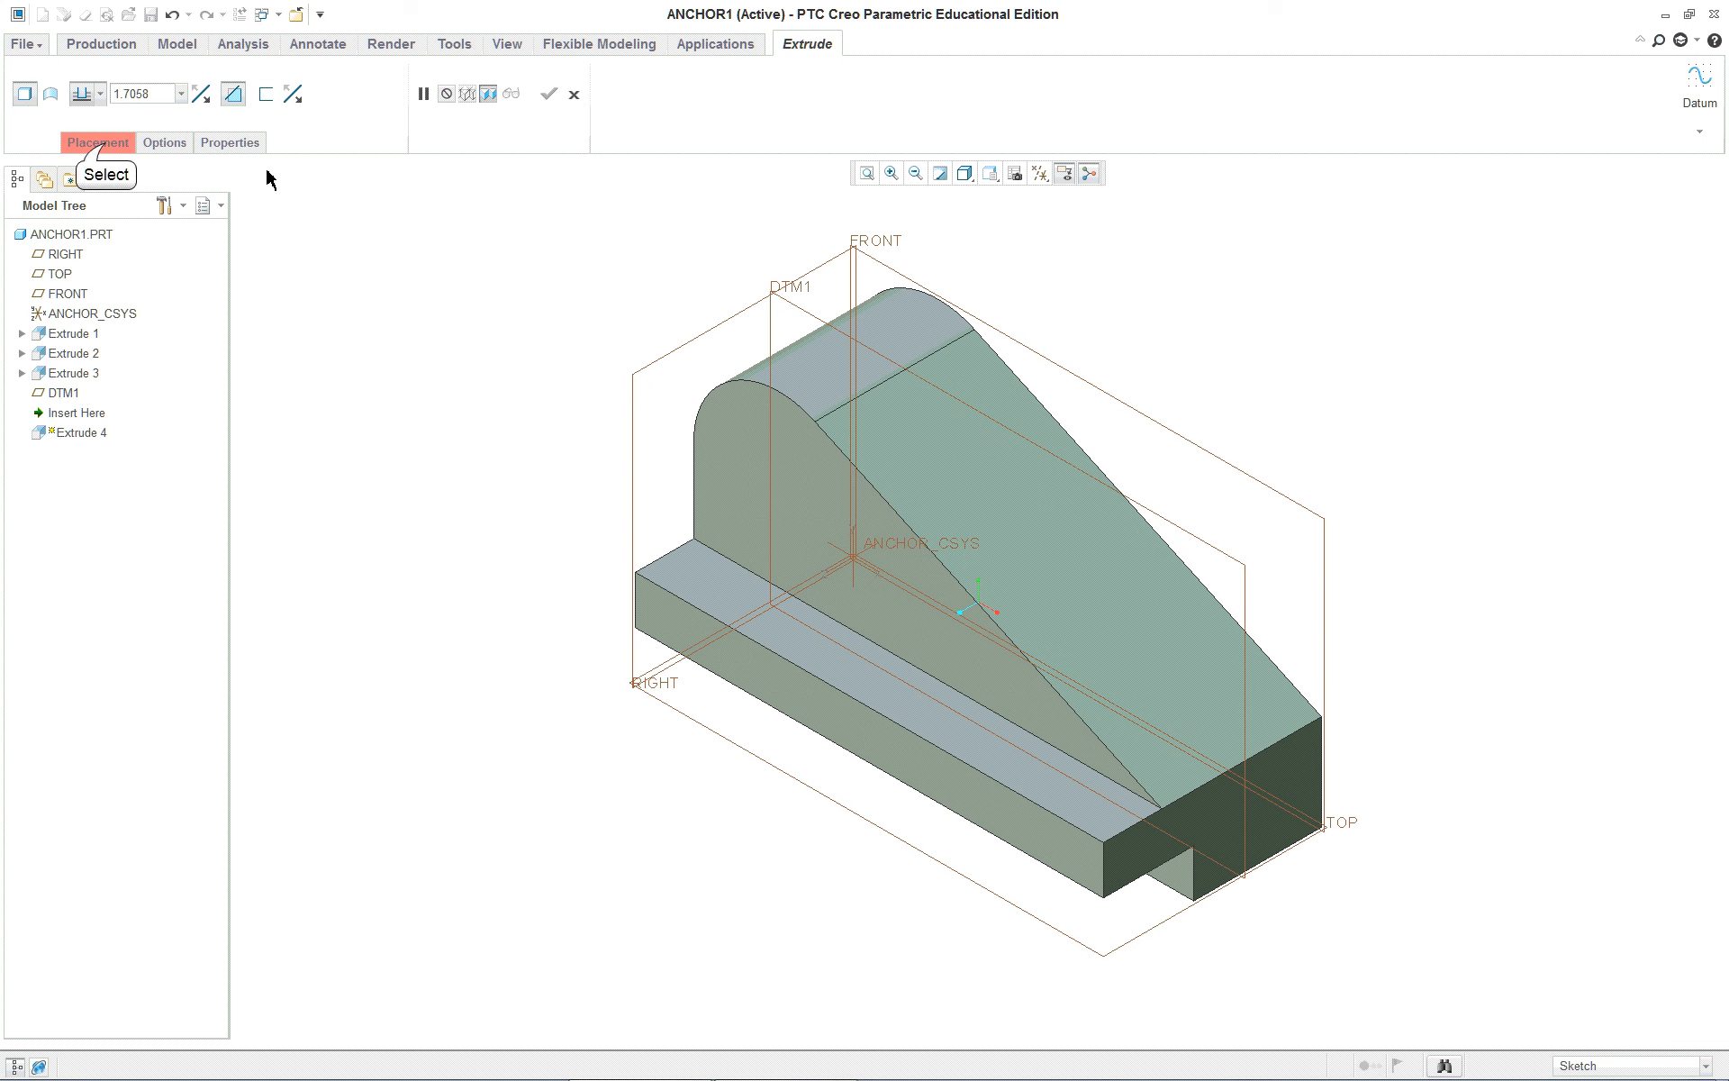
{"action": "left_click", "coordinate": [99, 142]}
{"action": "right_click", "coordinate": [448, 235]}
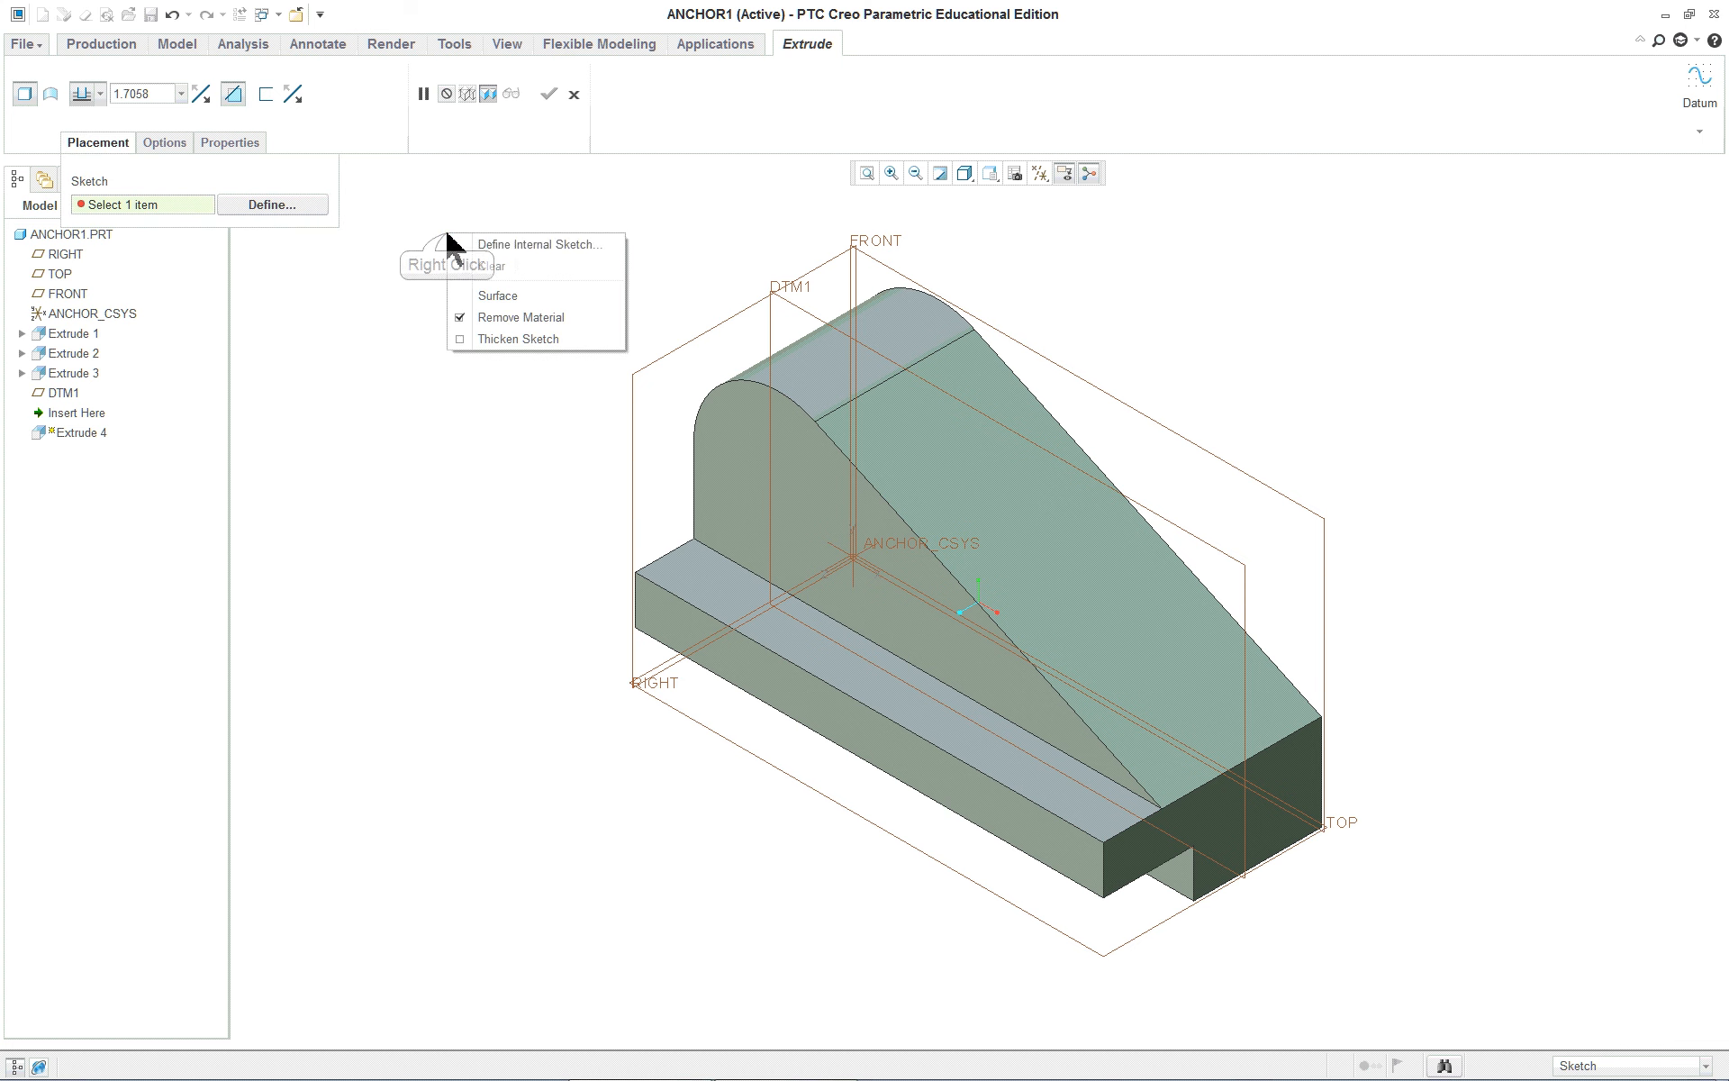
{"action": "left_click", "coordinate": [279, 209]}
{"action": "left_click", "coordinate": [279, 209]}
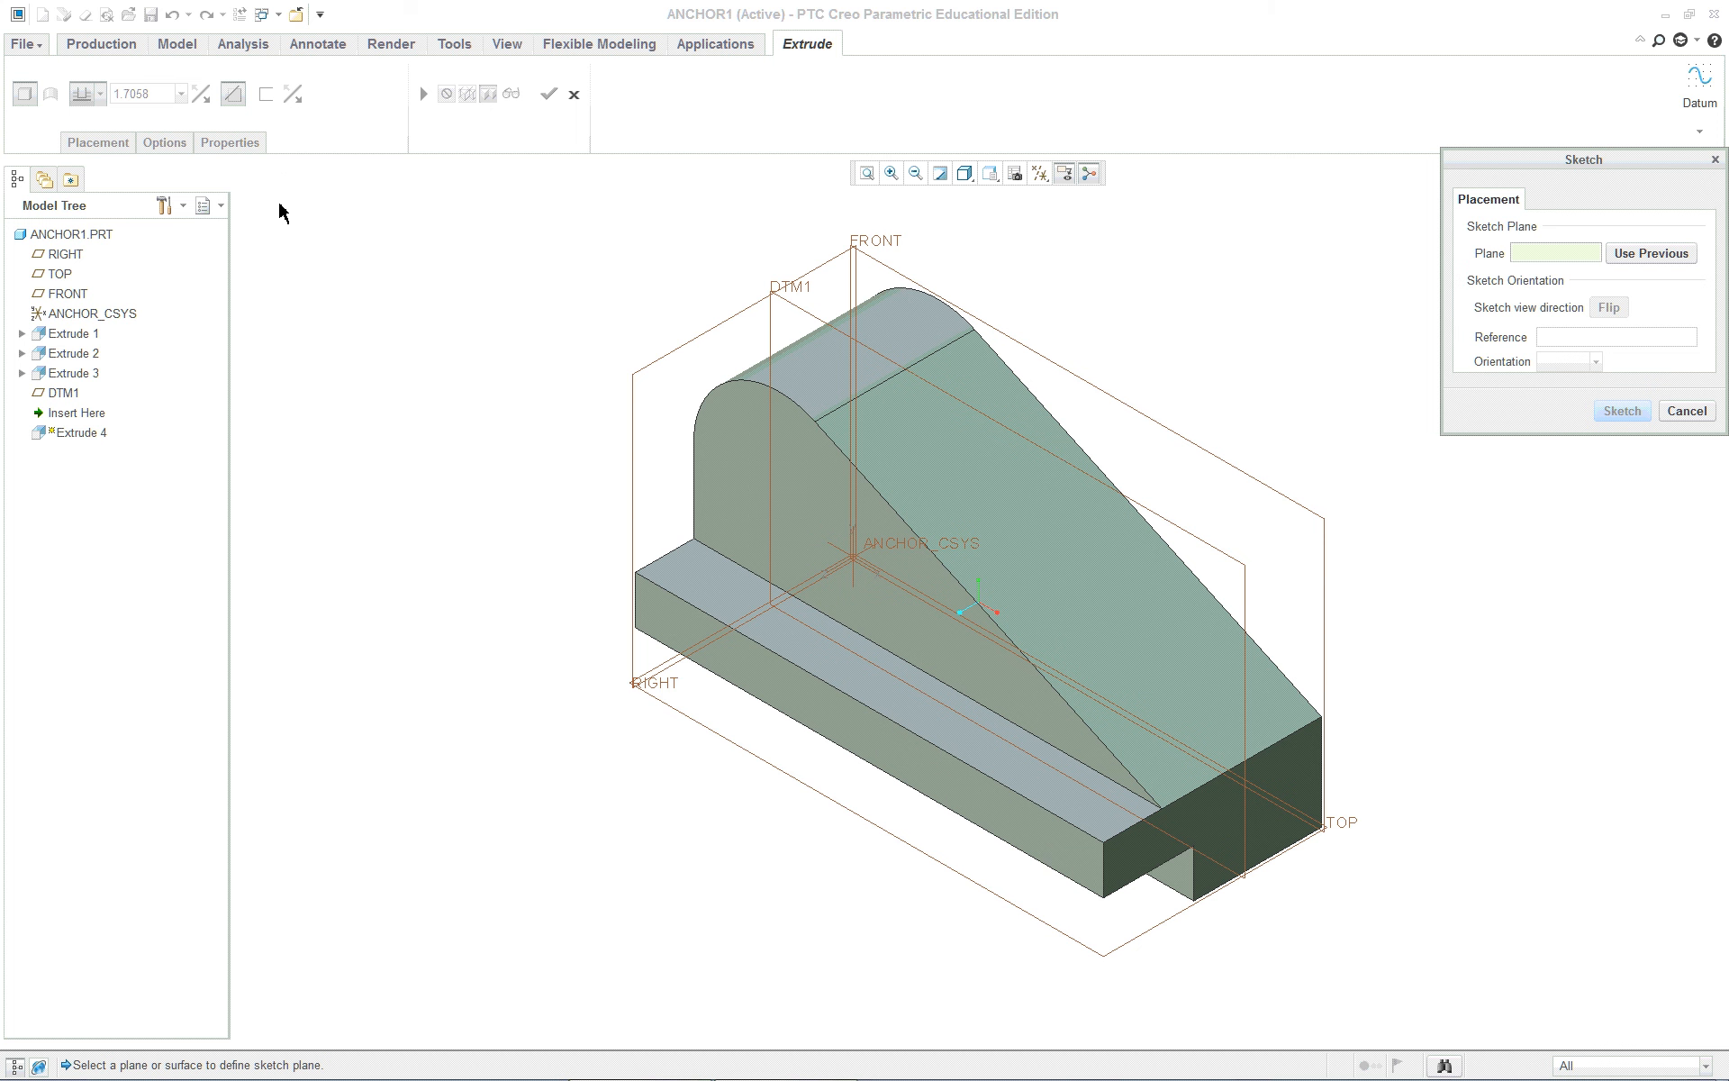
{"action": "left_click", "coordinate": [771, 315]}
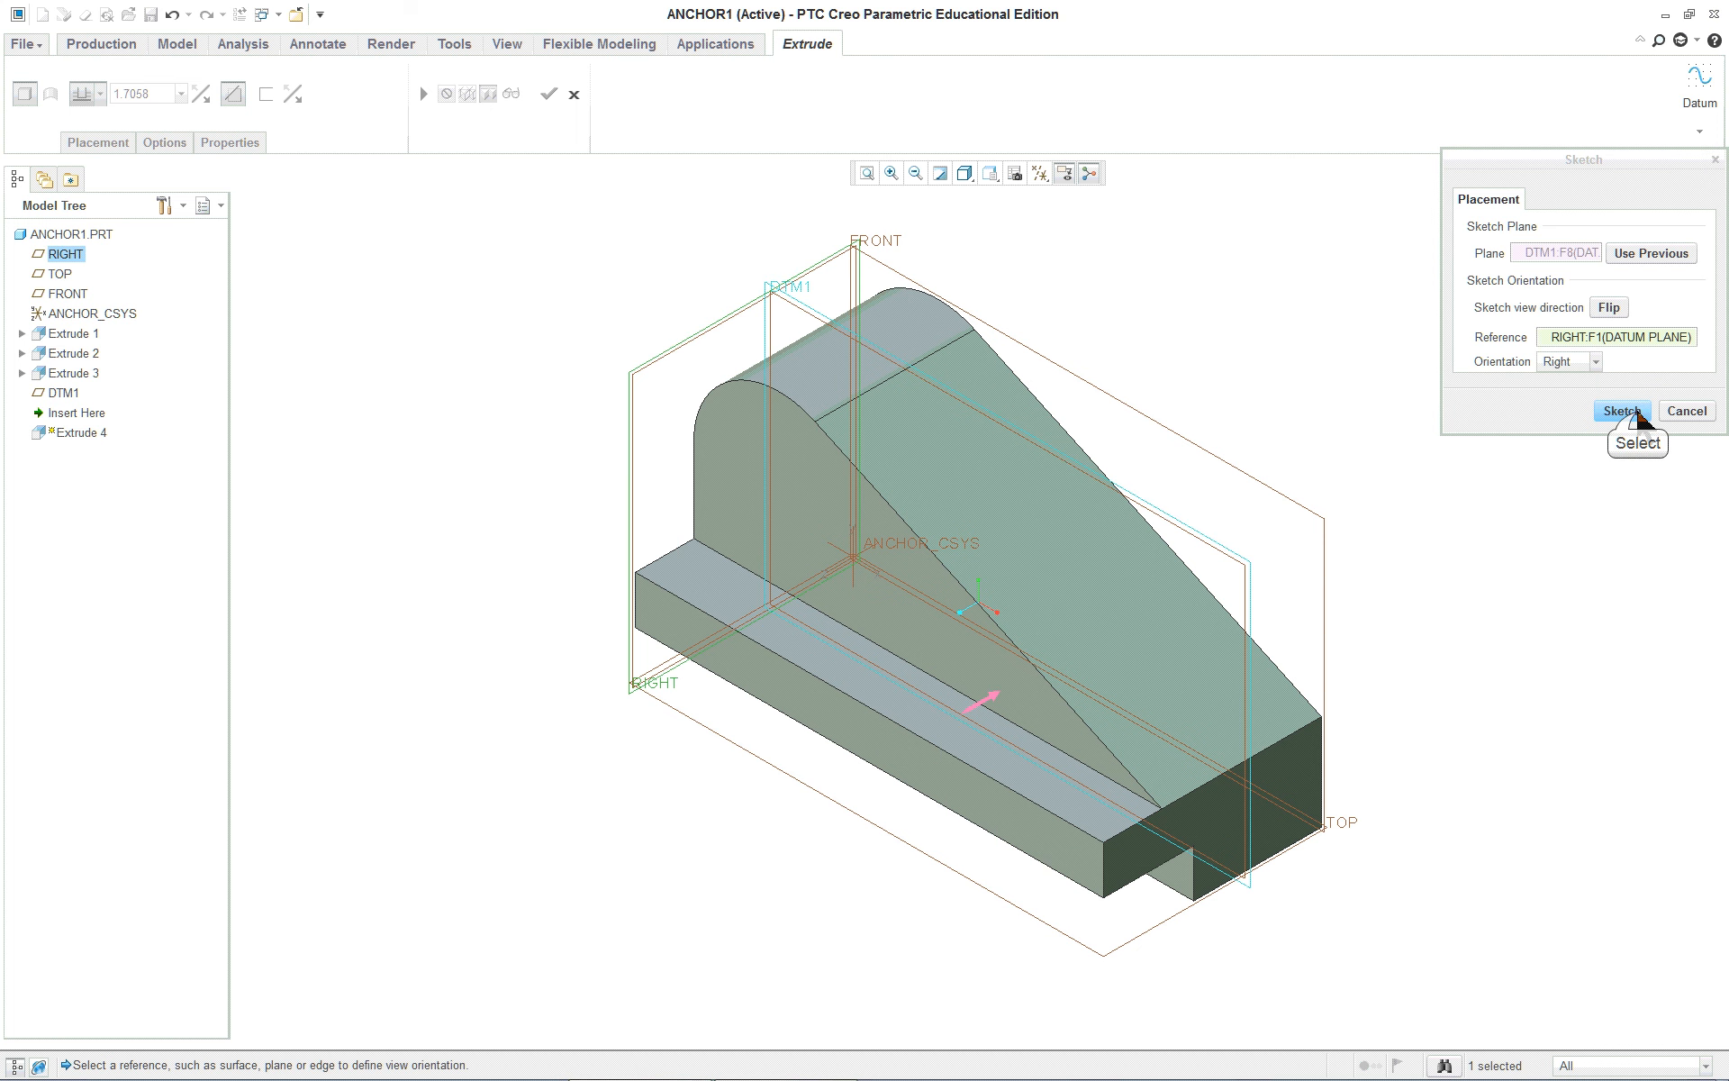
{"action": "left_click", "coordinate": [1622, 410]}
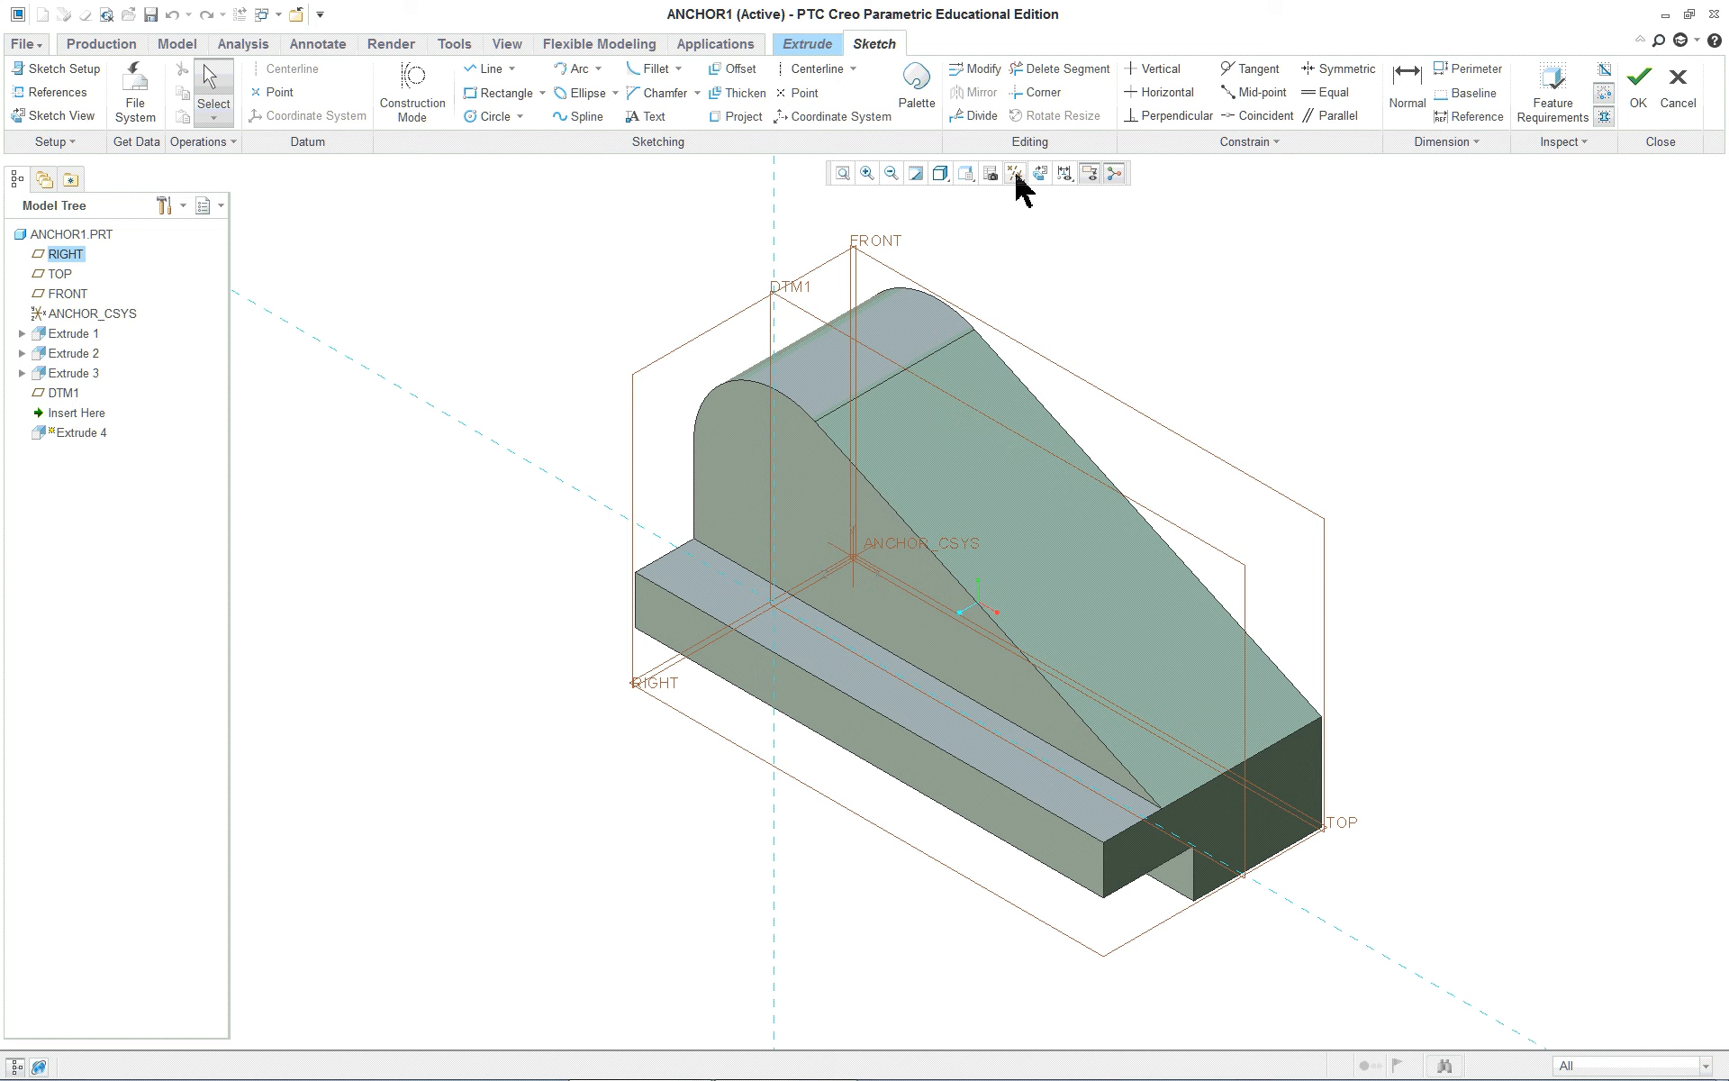
{"action": "left_click", "coordinate": [1040, 174]}
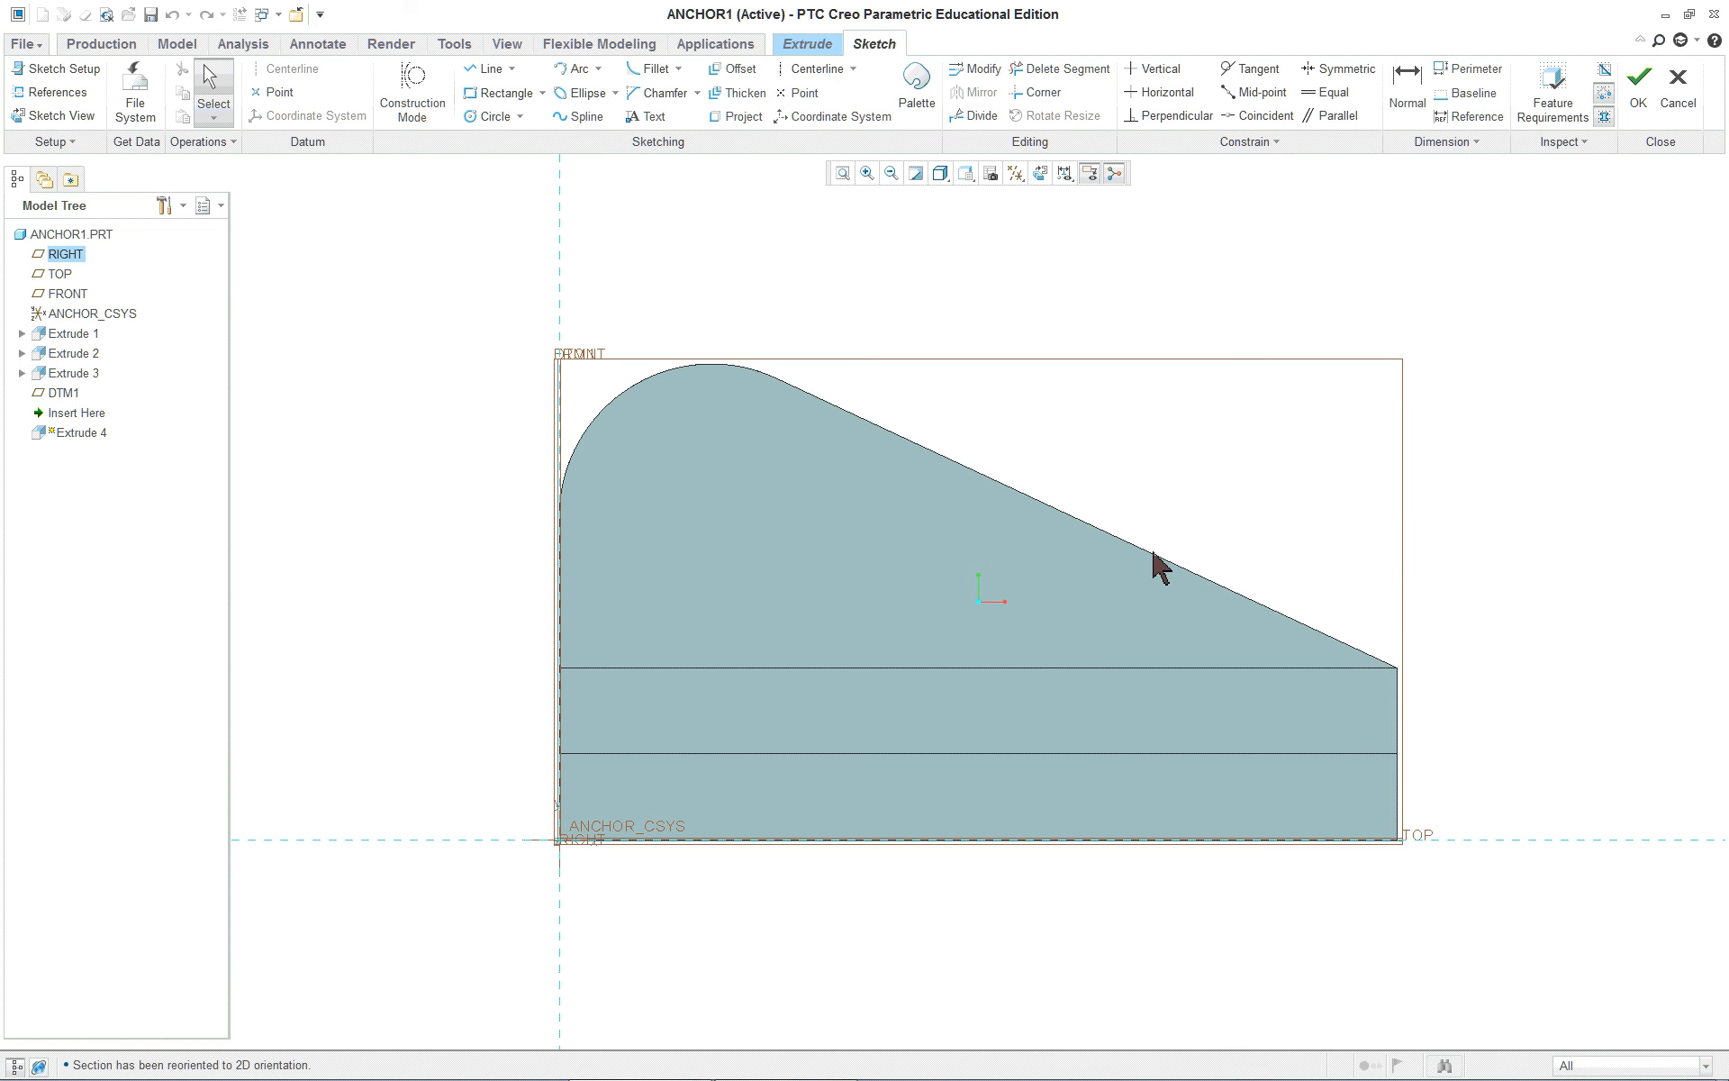
Switch to the Lesson 5 PDF in Adobe Acrobat and examine the instructions for referencing, sketching and dimensioning the slot cut
{"action": "key", "text": "alt+Tab"}
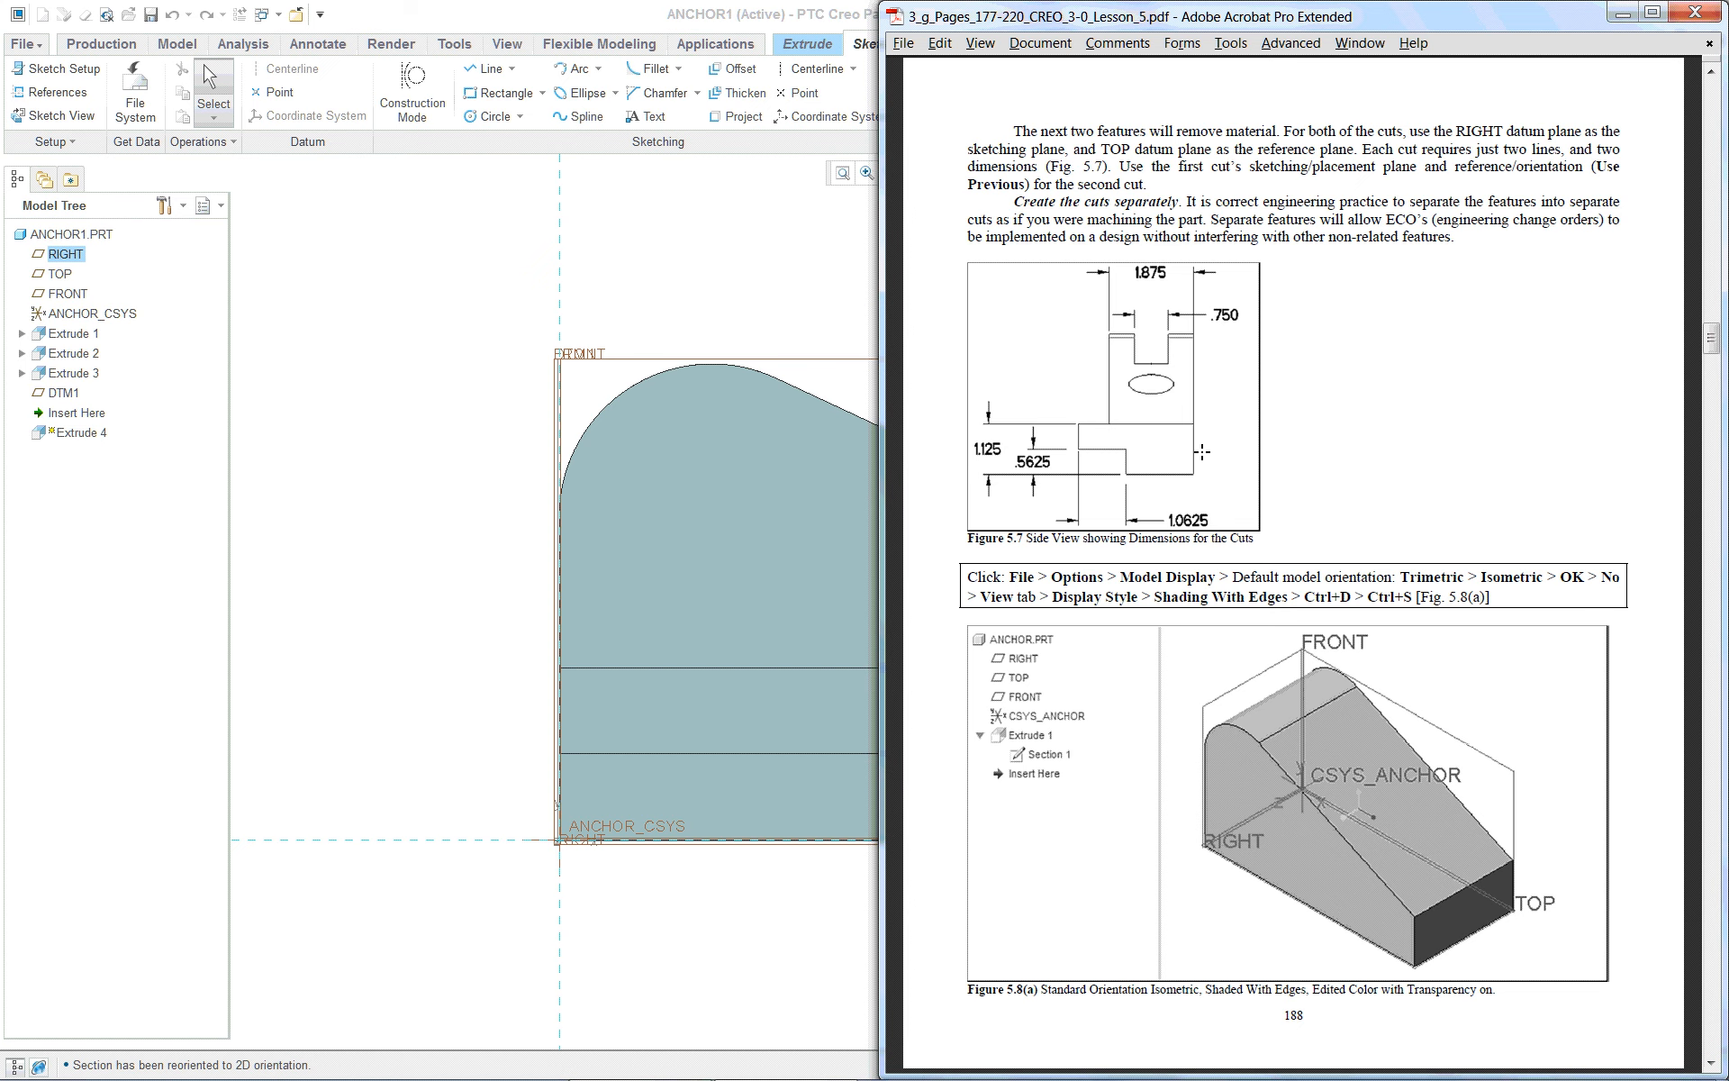
{"action": "scroll", "coordinate": [1202, 452], "scroll_direction": "down", "scroll_amount": 1}
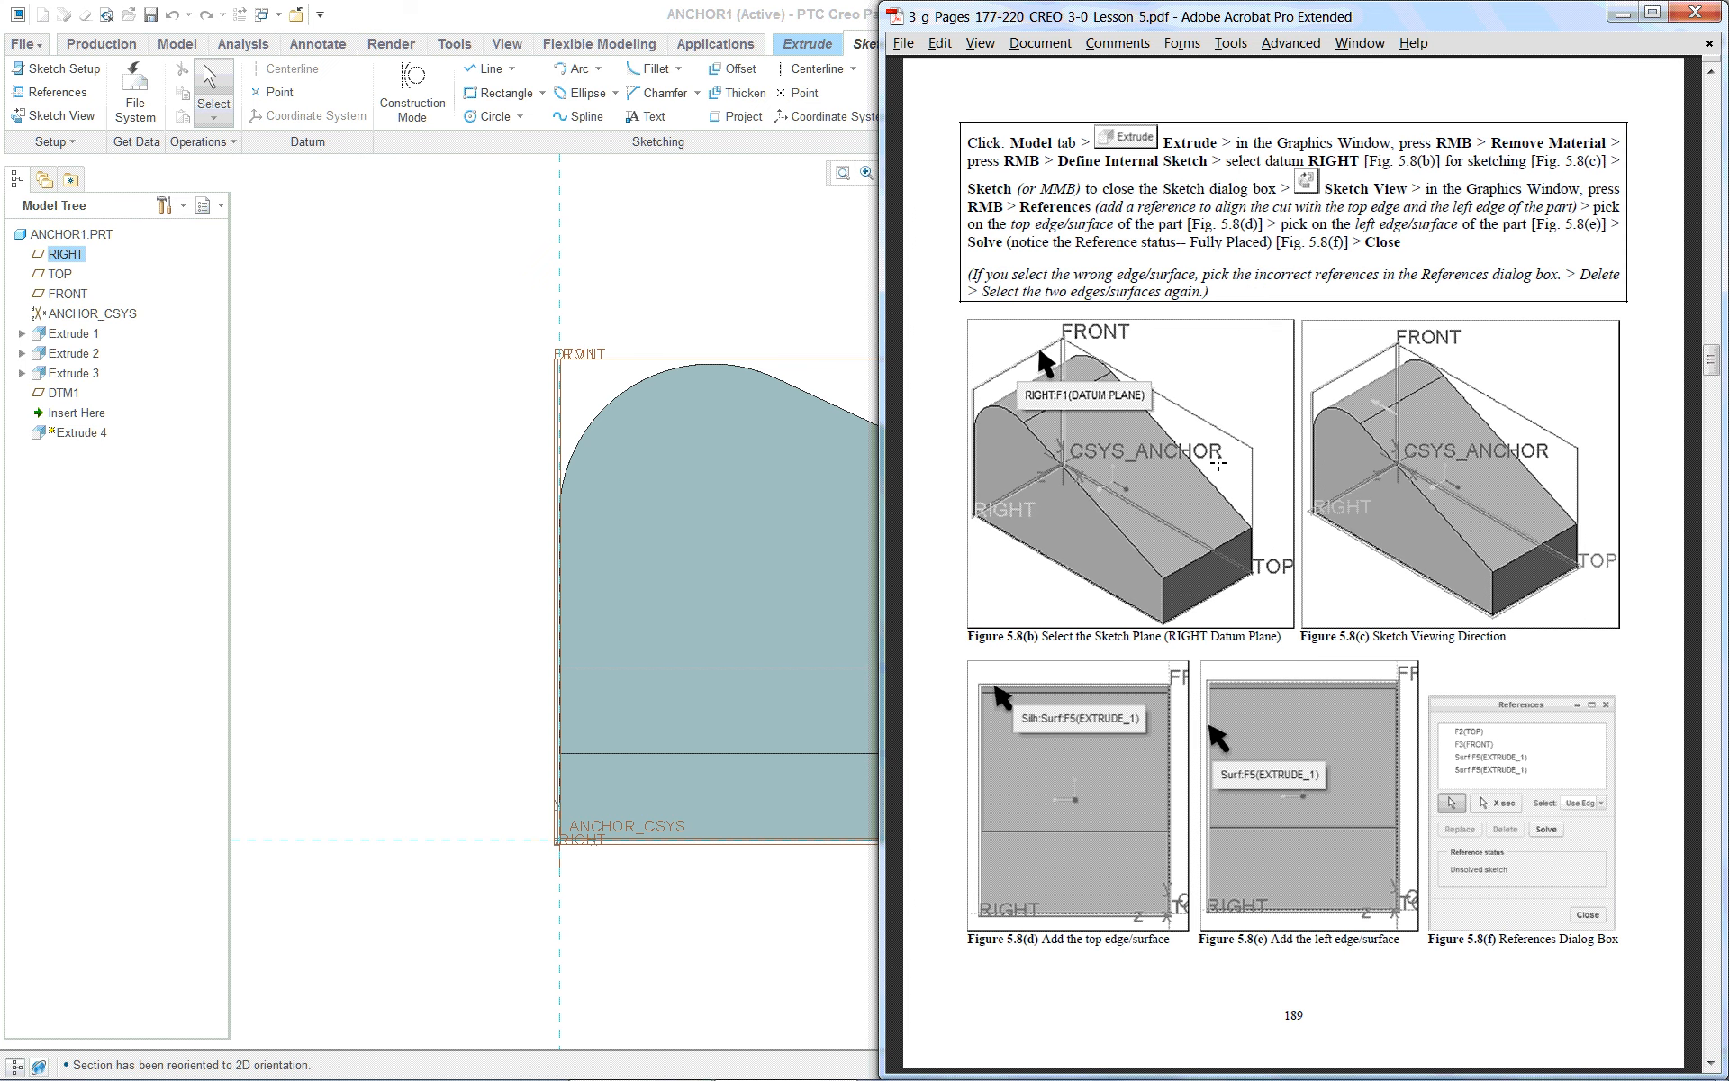
{"action": "scroll", "coordinate": [1272, 541], "scroll_direction": "down", "scroll_amount": 1}
{"action": "scroll", "coordinate": [1273, 541], "scroll_direction": "down", "scroll_amount": 2}
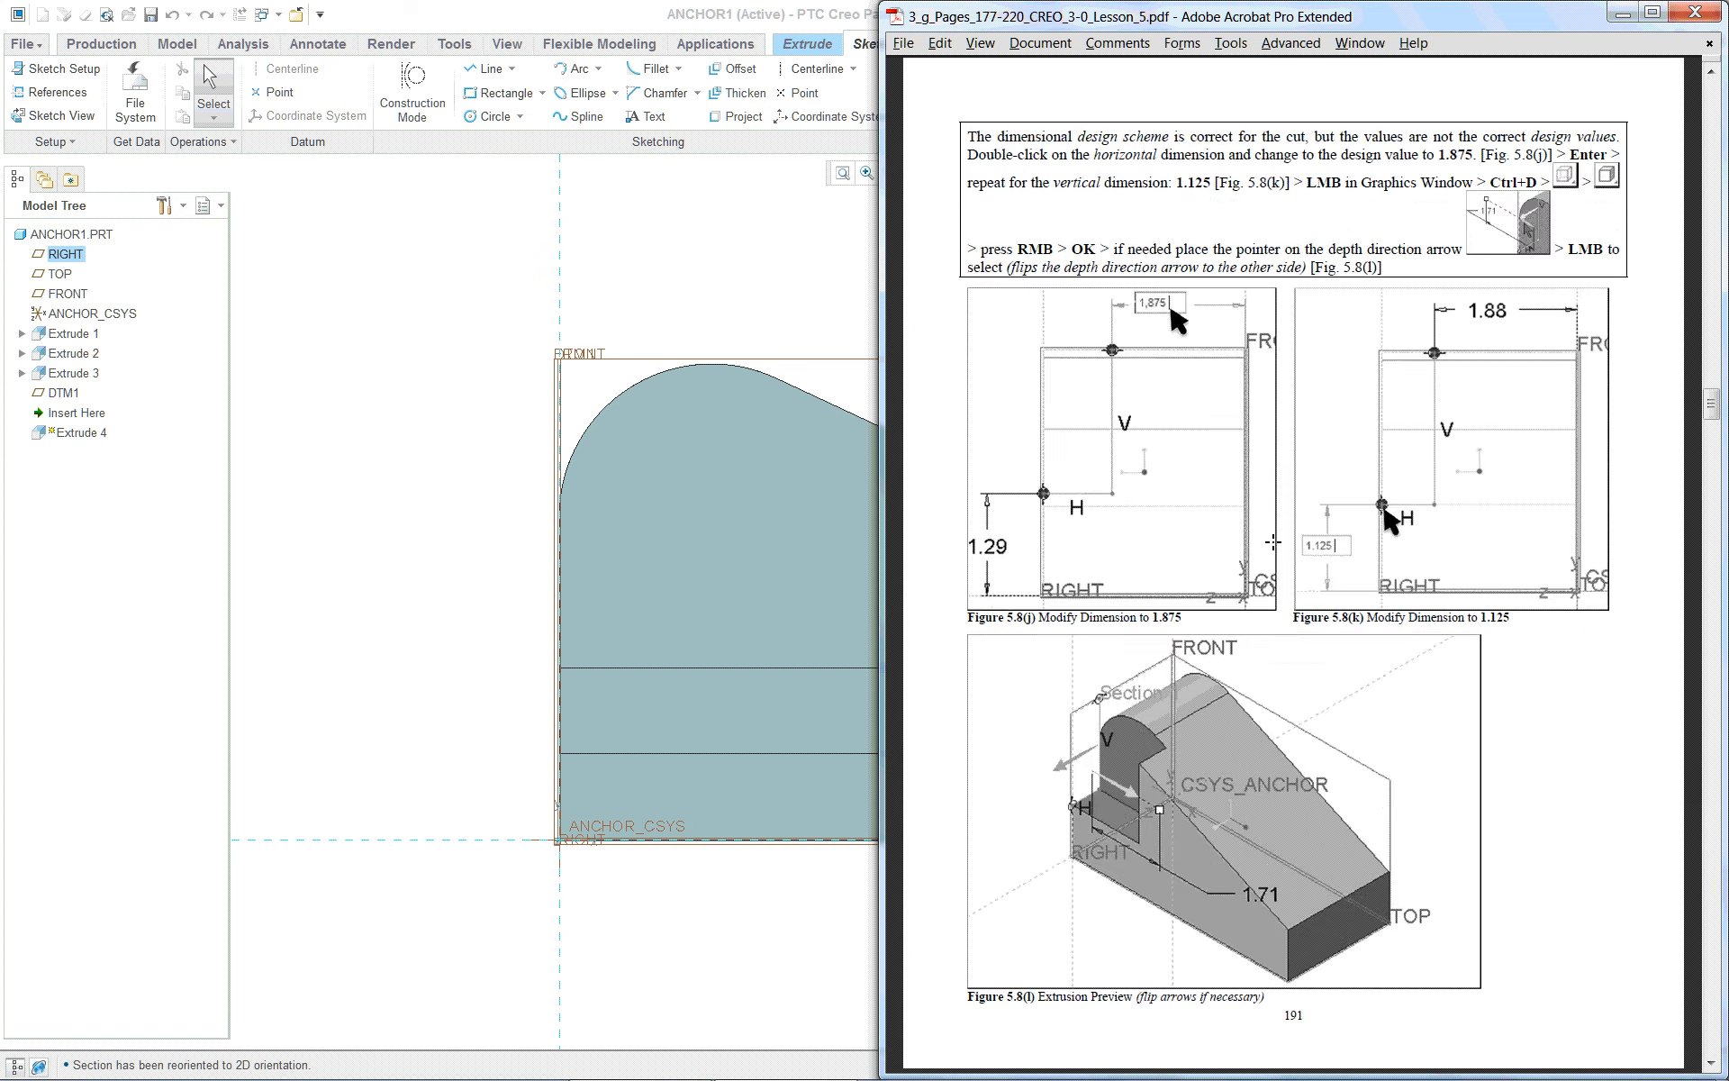
{"action": "scroll", "coordinate": [1273, 542], "scroll_direction": "down", "scroll_amount": 2}
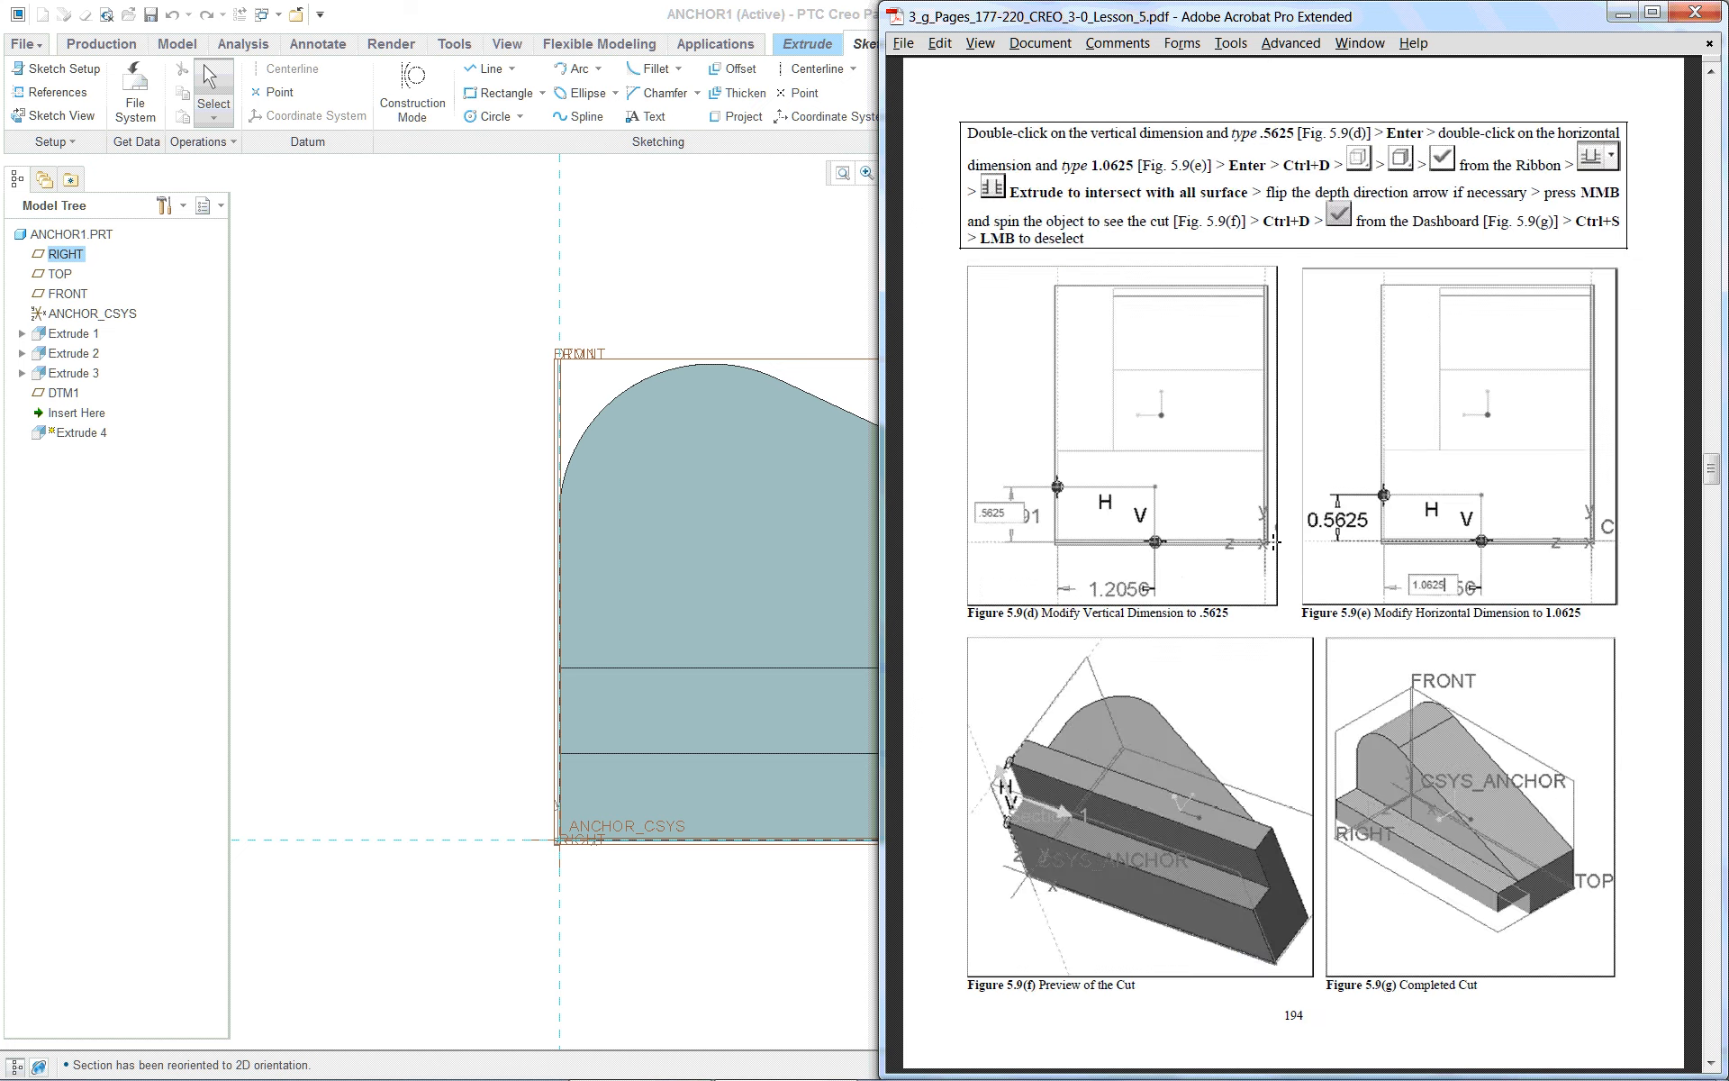
{"action": "scroll", "coordinate": [1273, 542], "scroll_direction": "down", "scroll_amount": 2}
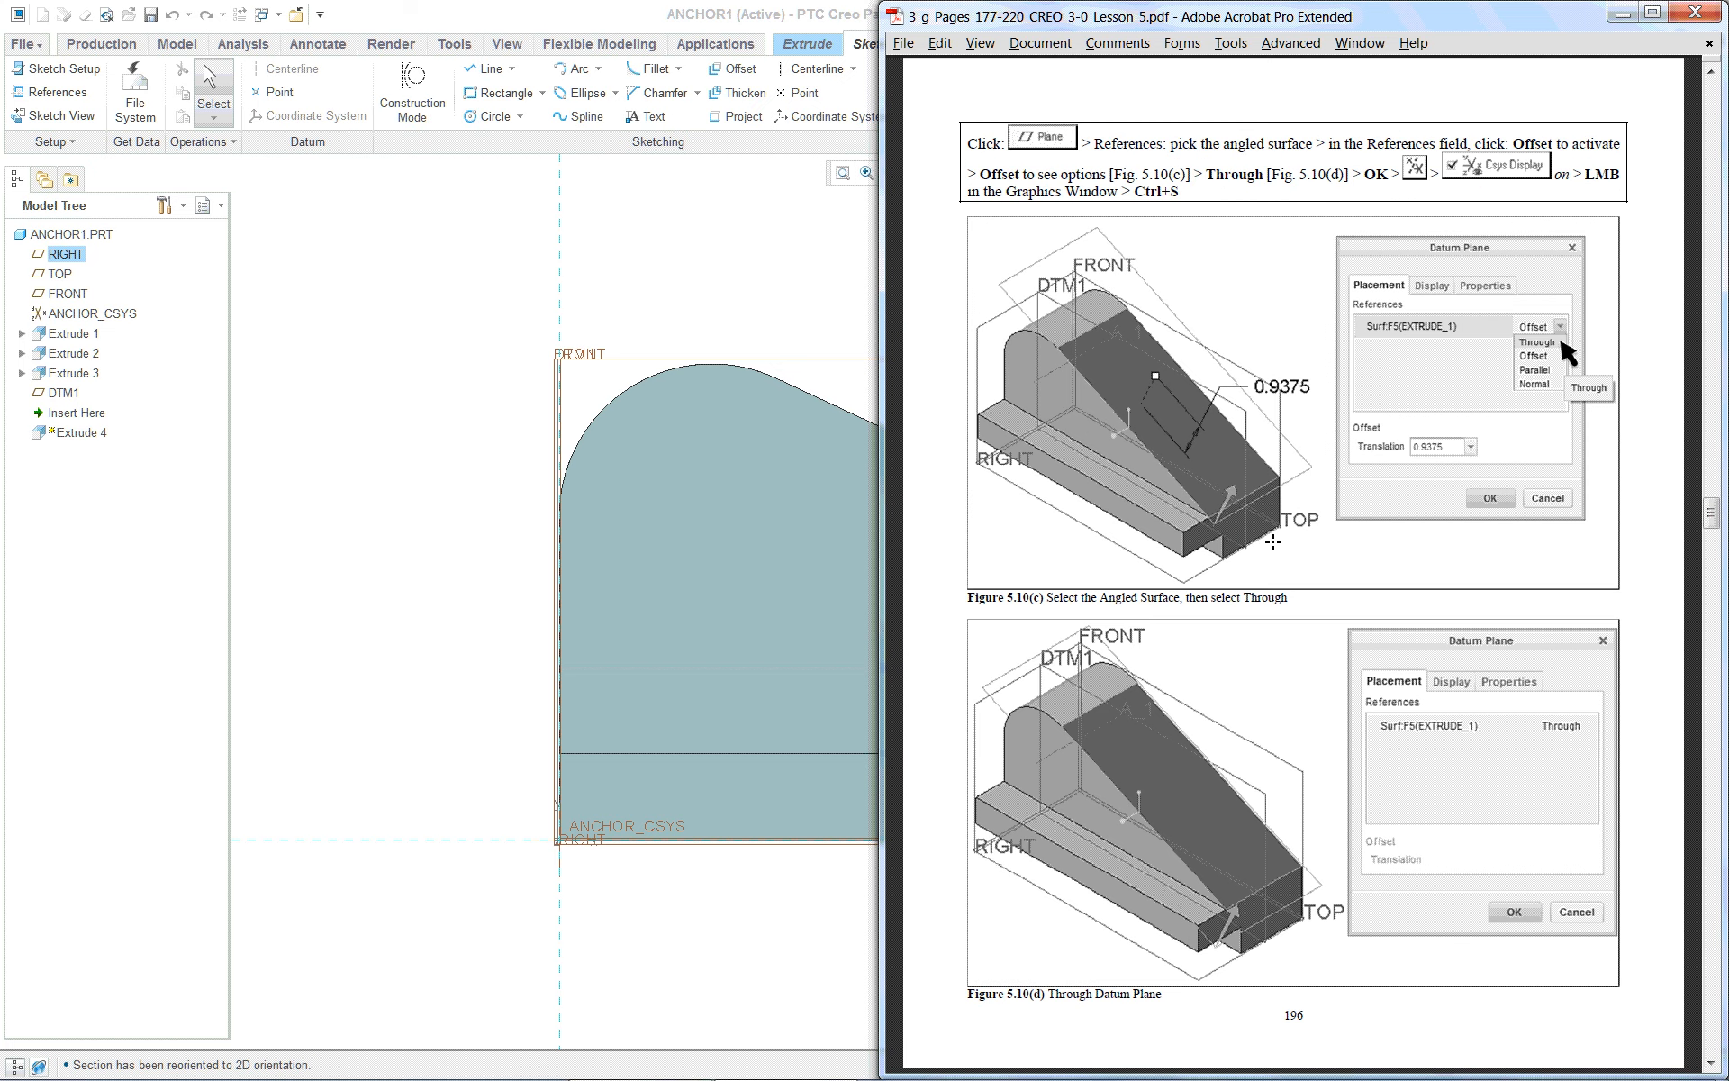
{"action": "scroll", "coordinate": [1273, 541], "scroll_direction": "down", "scroll_amount": 3}
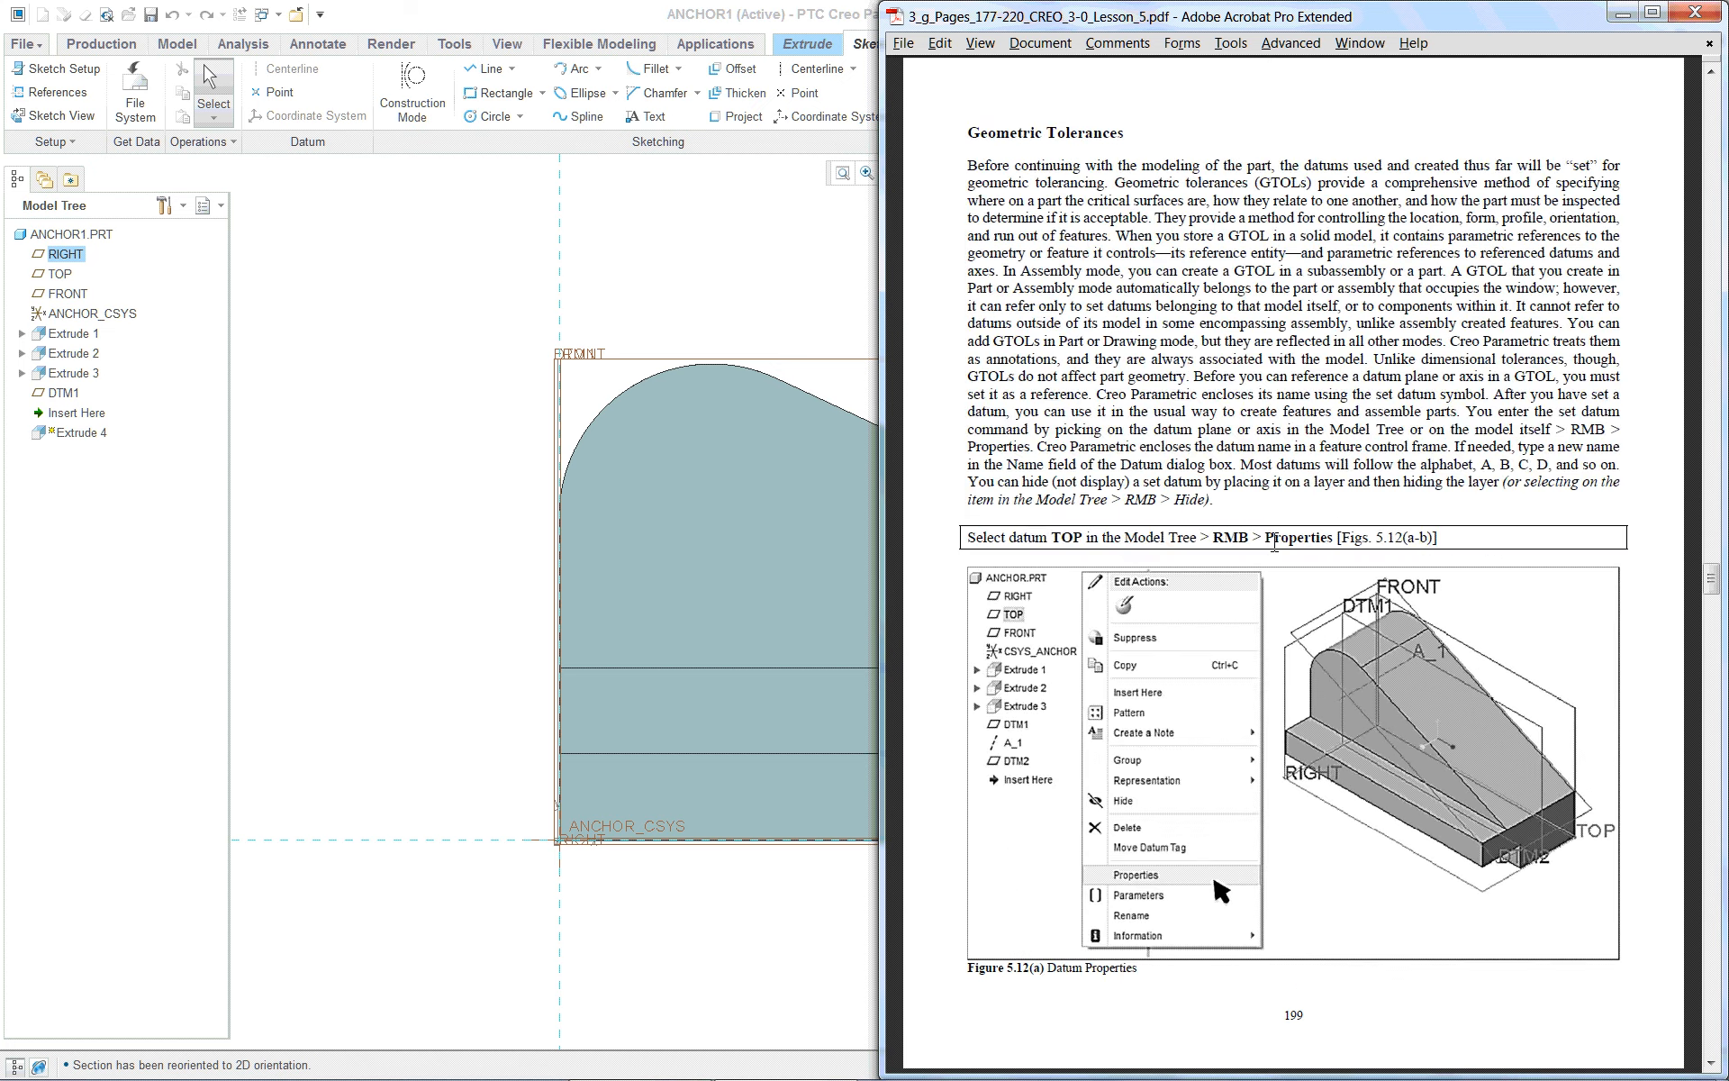
{"action": "scroll", "coordinate": [1273, 541], "scroll_direction": "down", "scroll_amount": 1}
{"action": "scroll", "coordinate": [1273, 542], "scroll_direction": "down", "scroll_amount": 3}
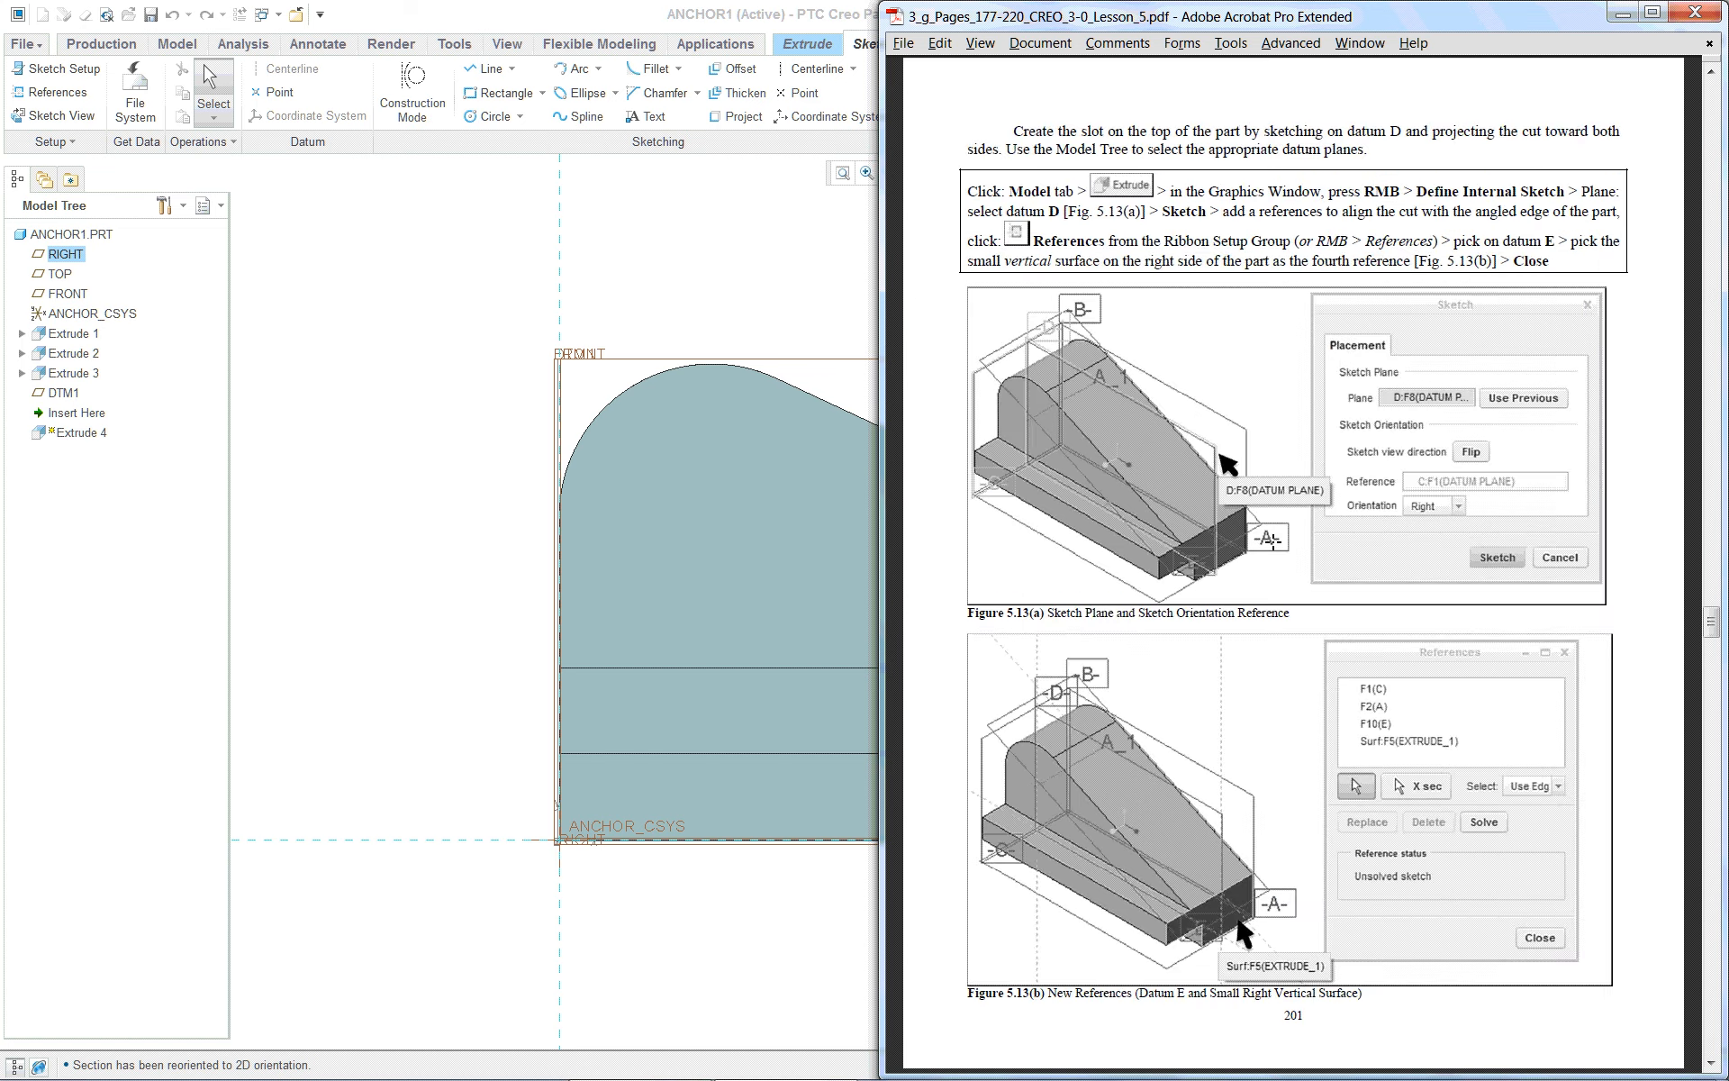
{"action": "scroll", "coordinate": [1273, 542], "scroll_direction": "down", "scroll_amount": 1}
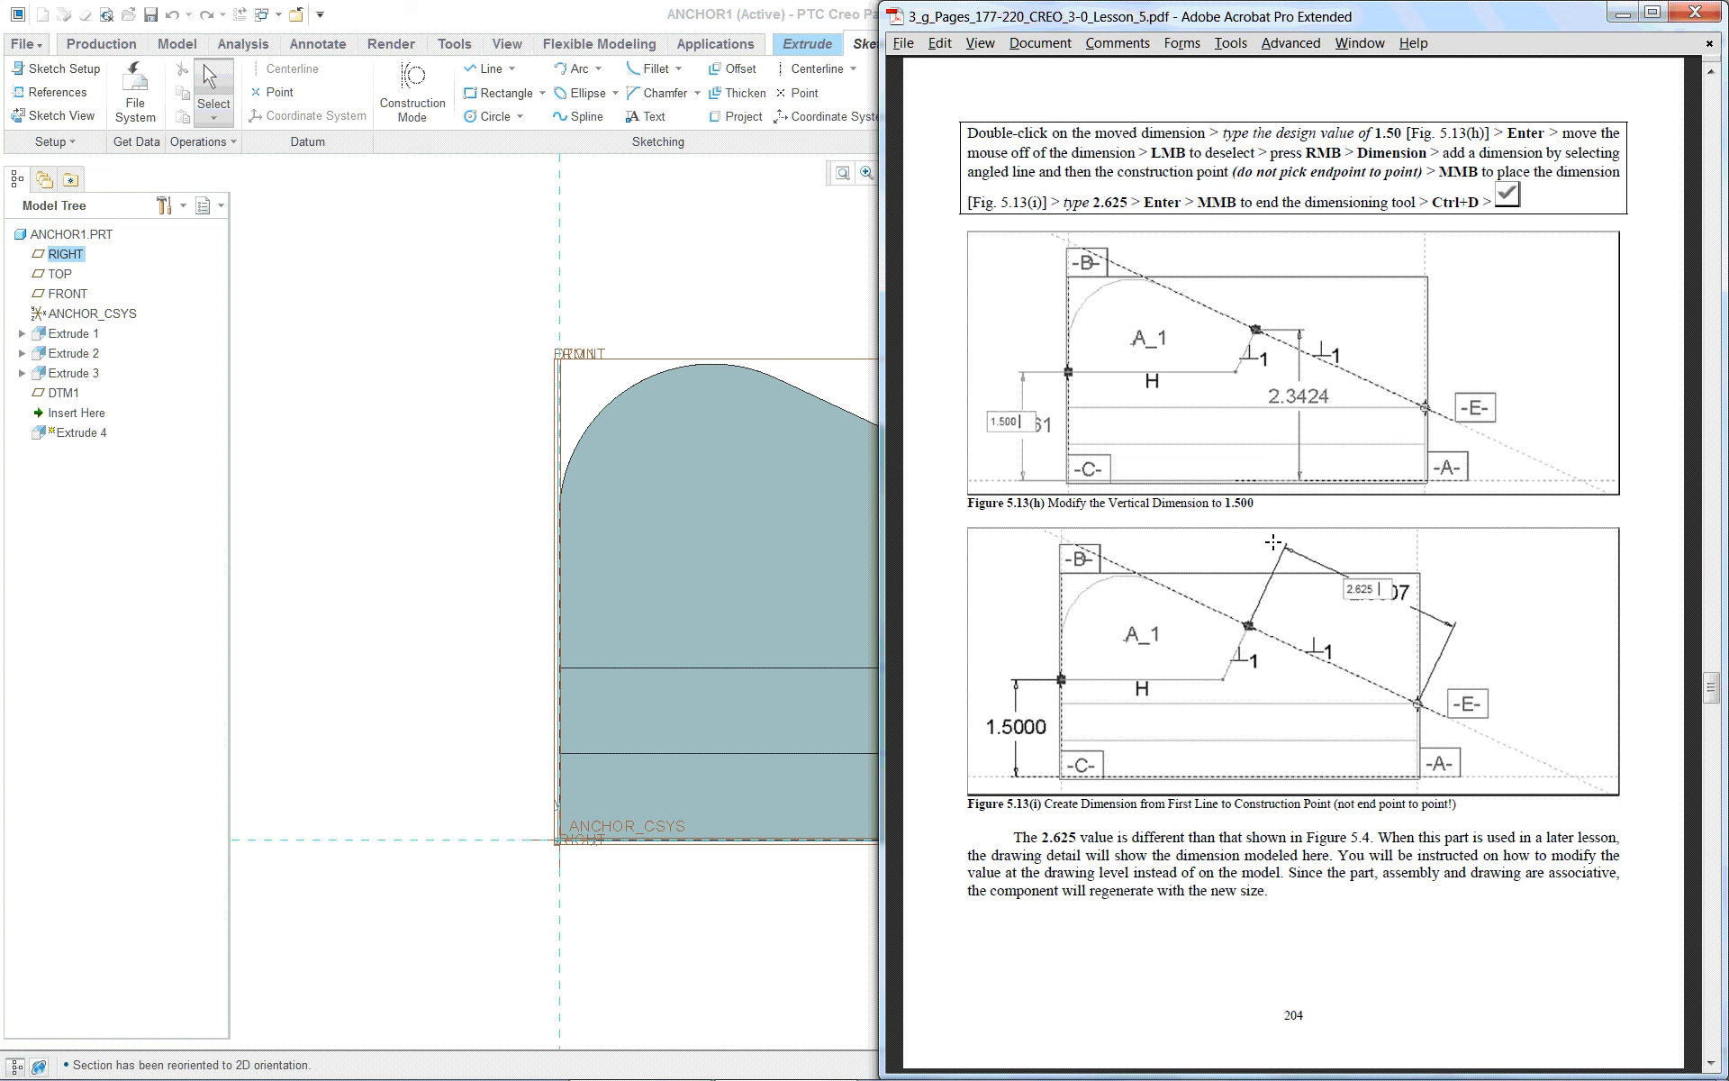
{"action": "scroll", "coordinate": [1272, 542], "scroll_direction": "up", "scroll_amount": 1}
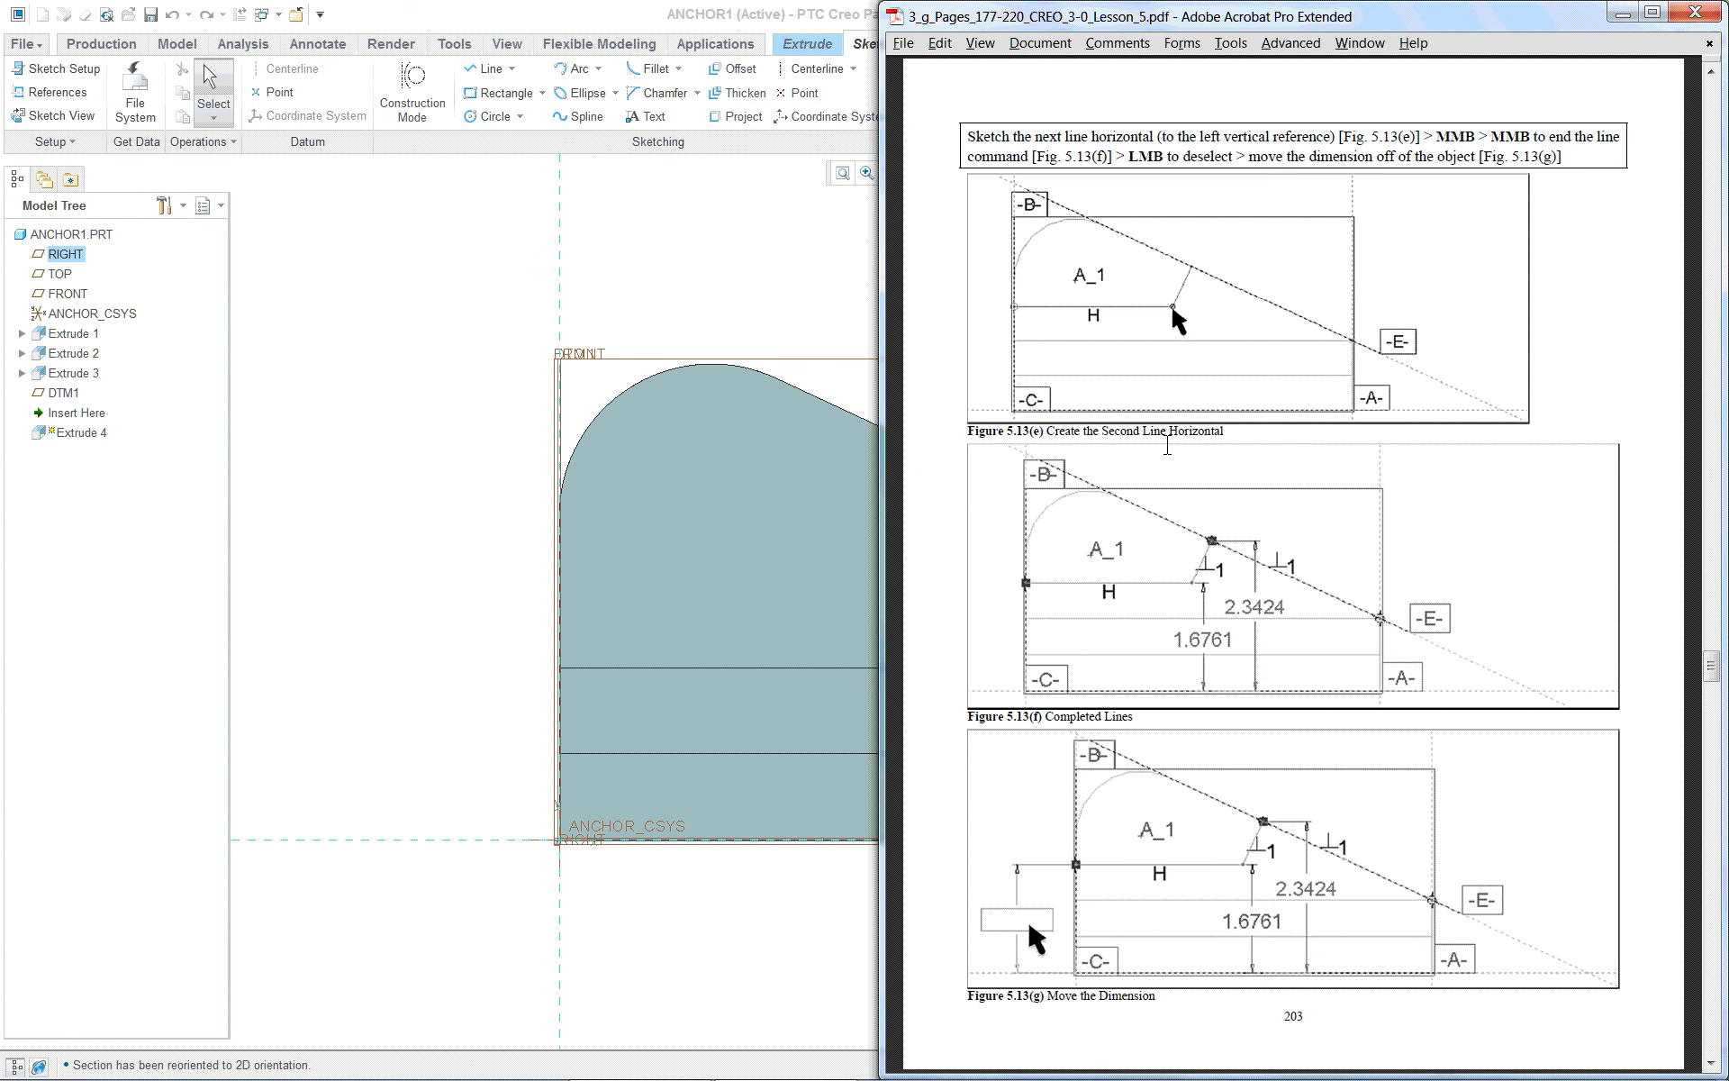
{"action": "scroll", "coordinate": [1204, 468], "scroll_direction": "up", "scroll_amount": 1}
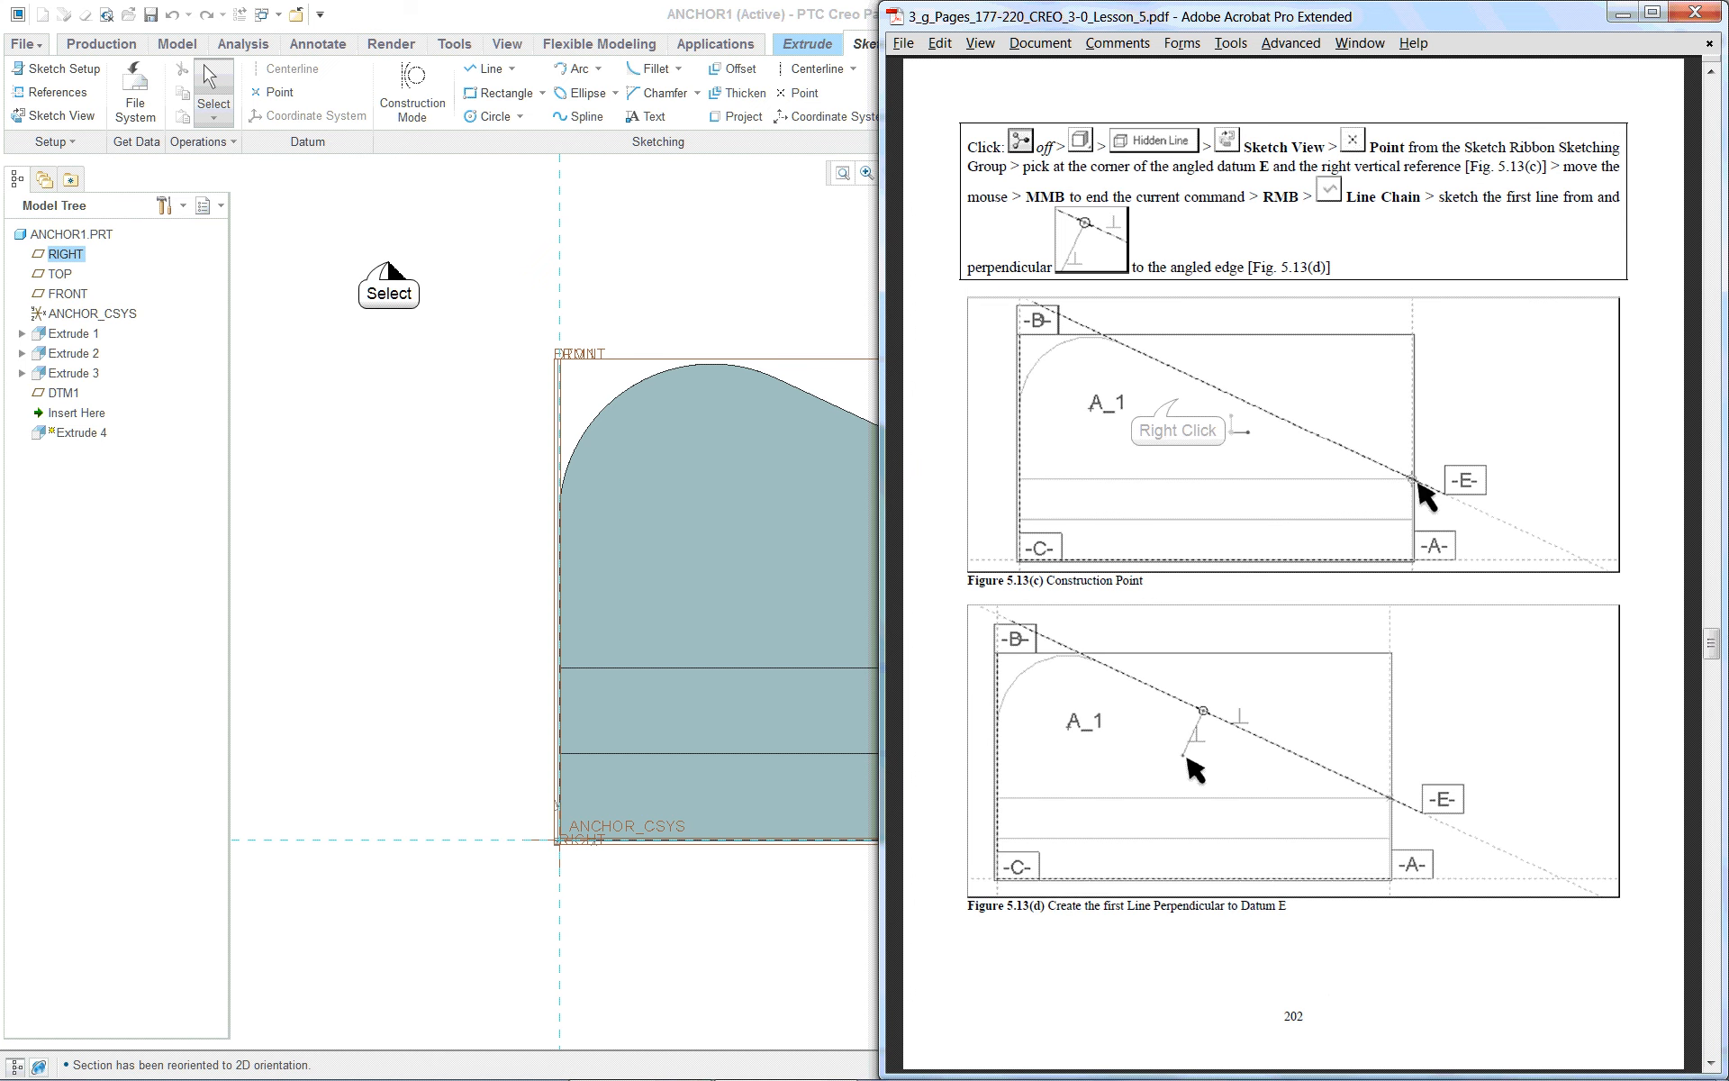
Return to Creo Parametric and add the part's angled surface and short vertical end surface as sketch references
{"action": "left_click", "coordinate": [407, 271]}
{"action": "right_click", "coordinate": [1178, 406]}
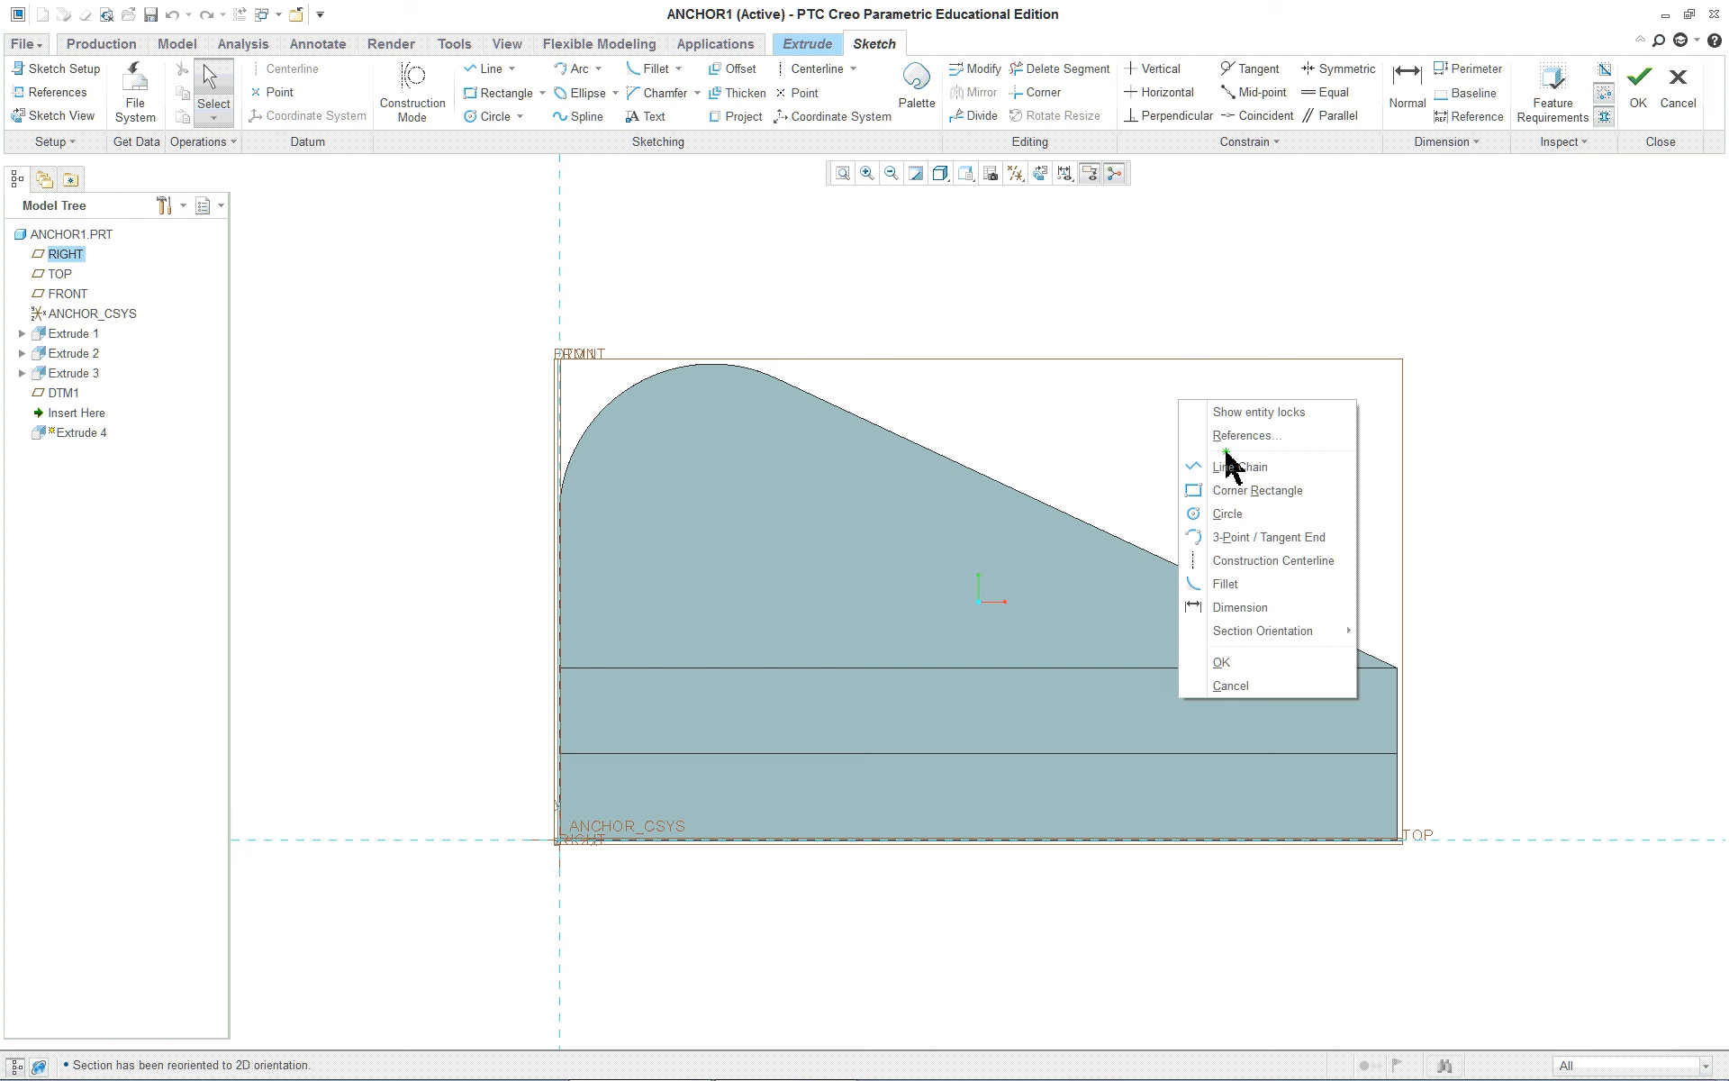
{"action": "left_click", "coordinate": [1241, 436]}
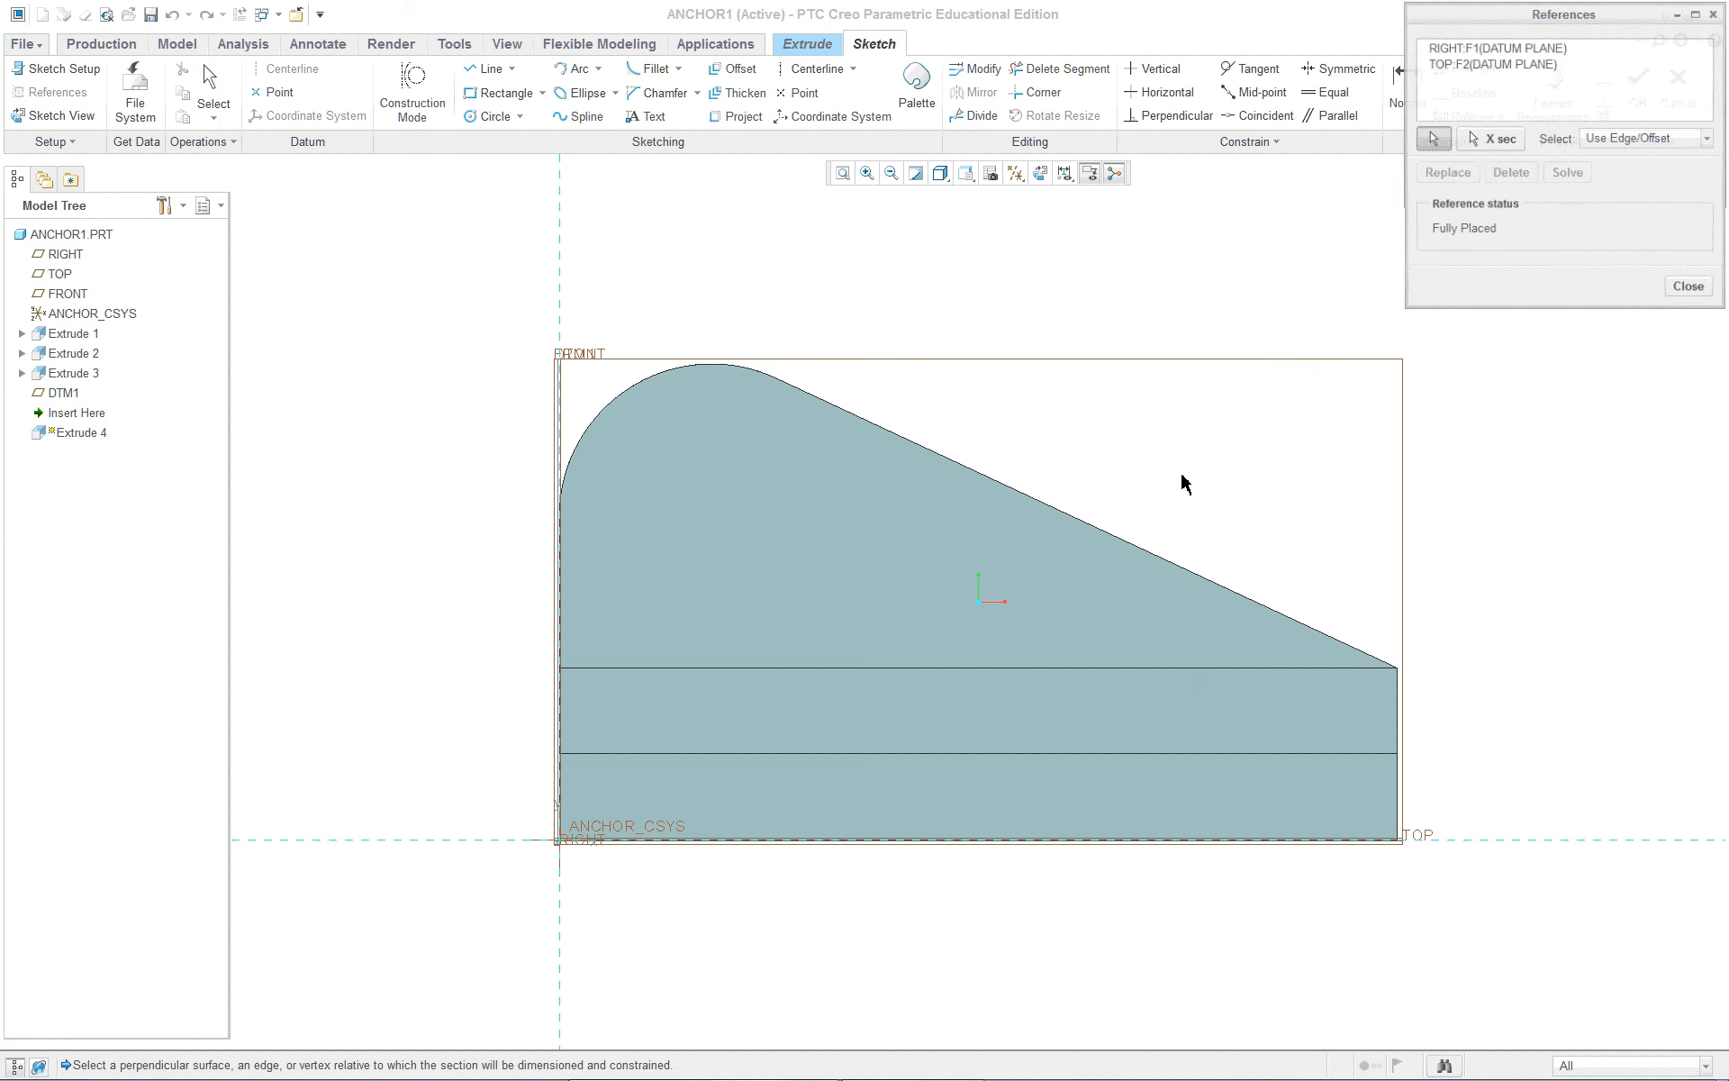
{"action": "left_click", "coordinate": [1134, 557]}
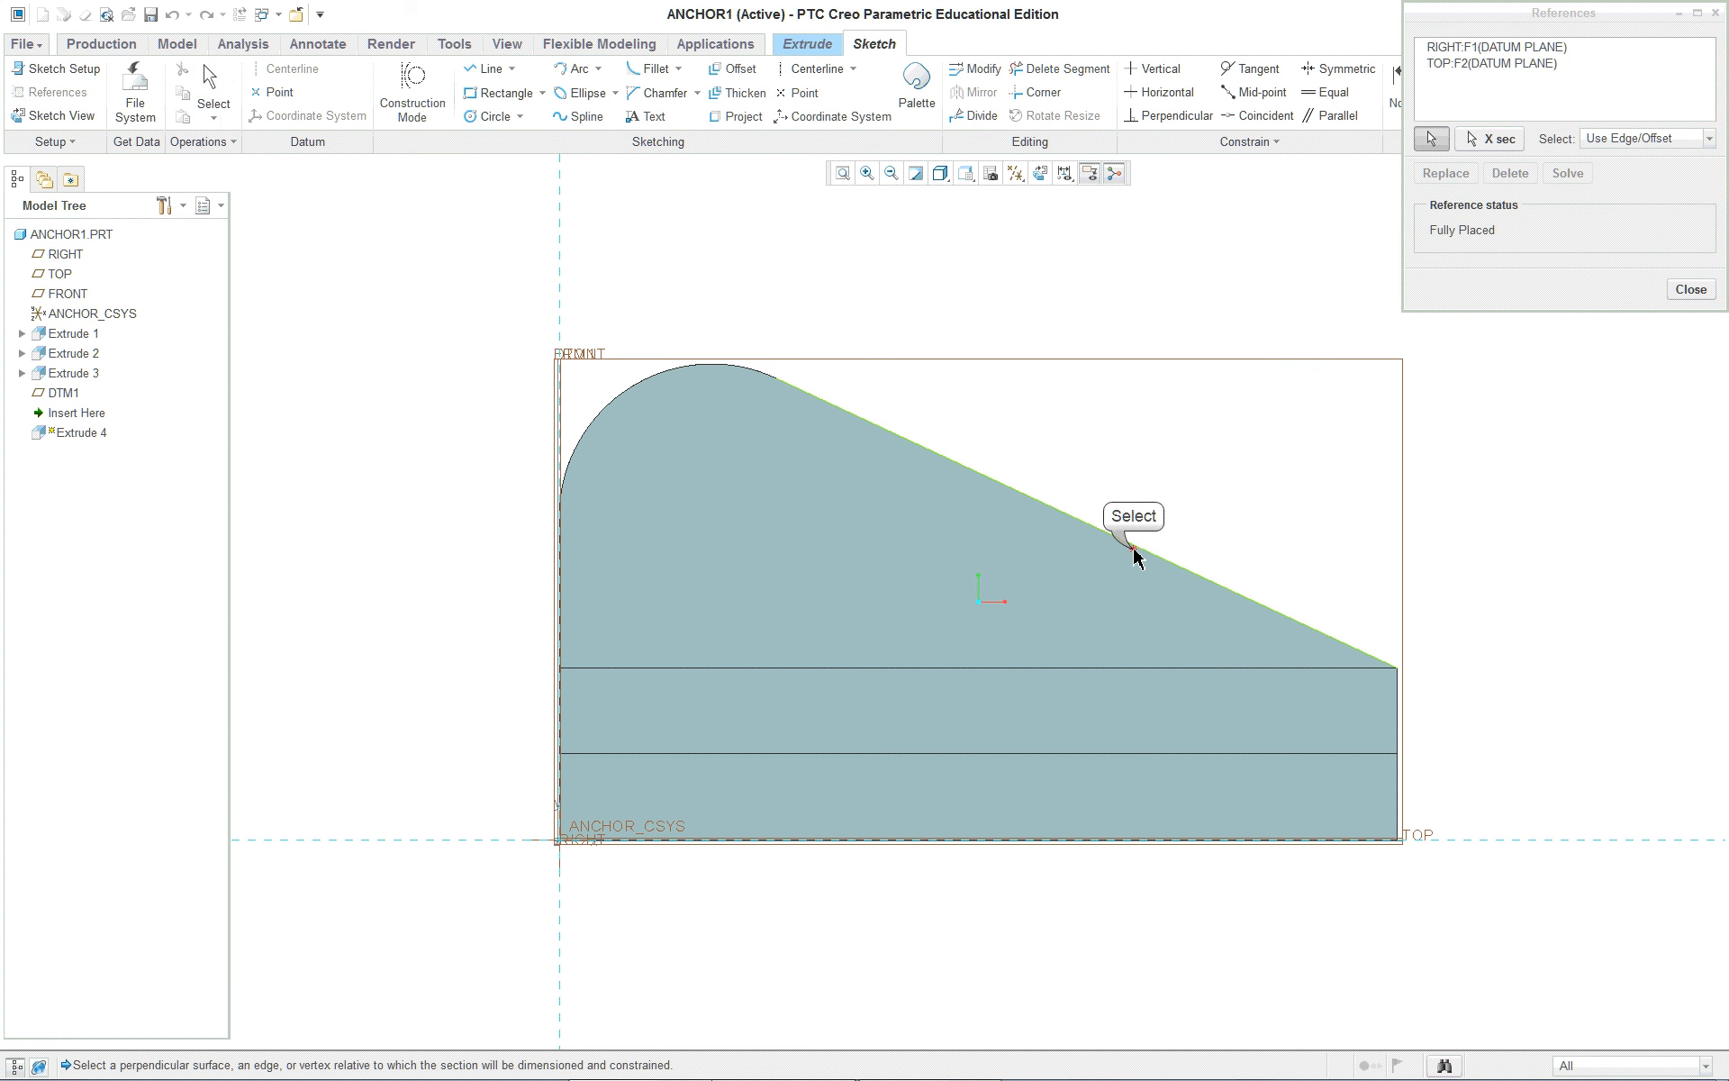
{"action": "left_click", "coordinate": [1400, 725]}
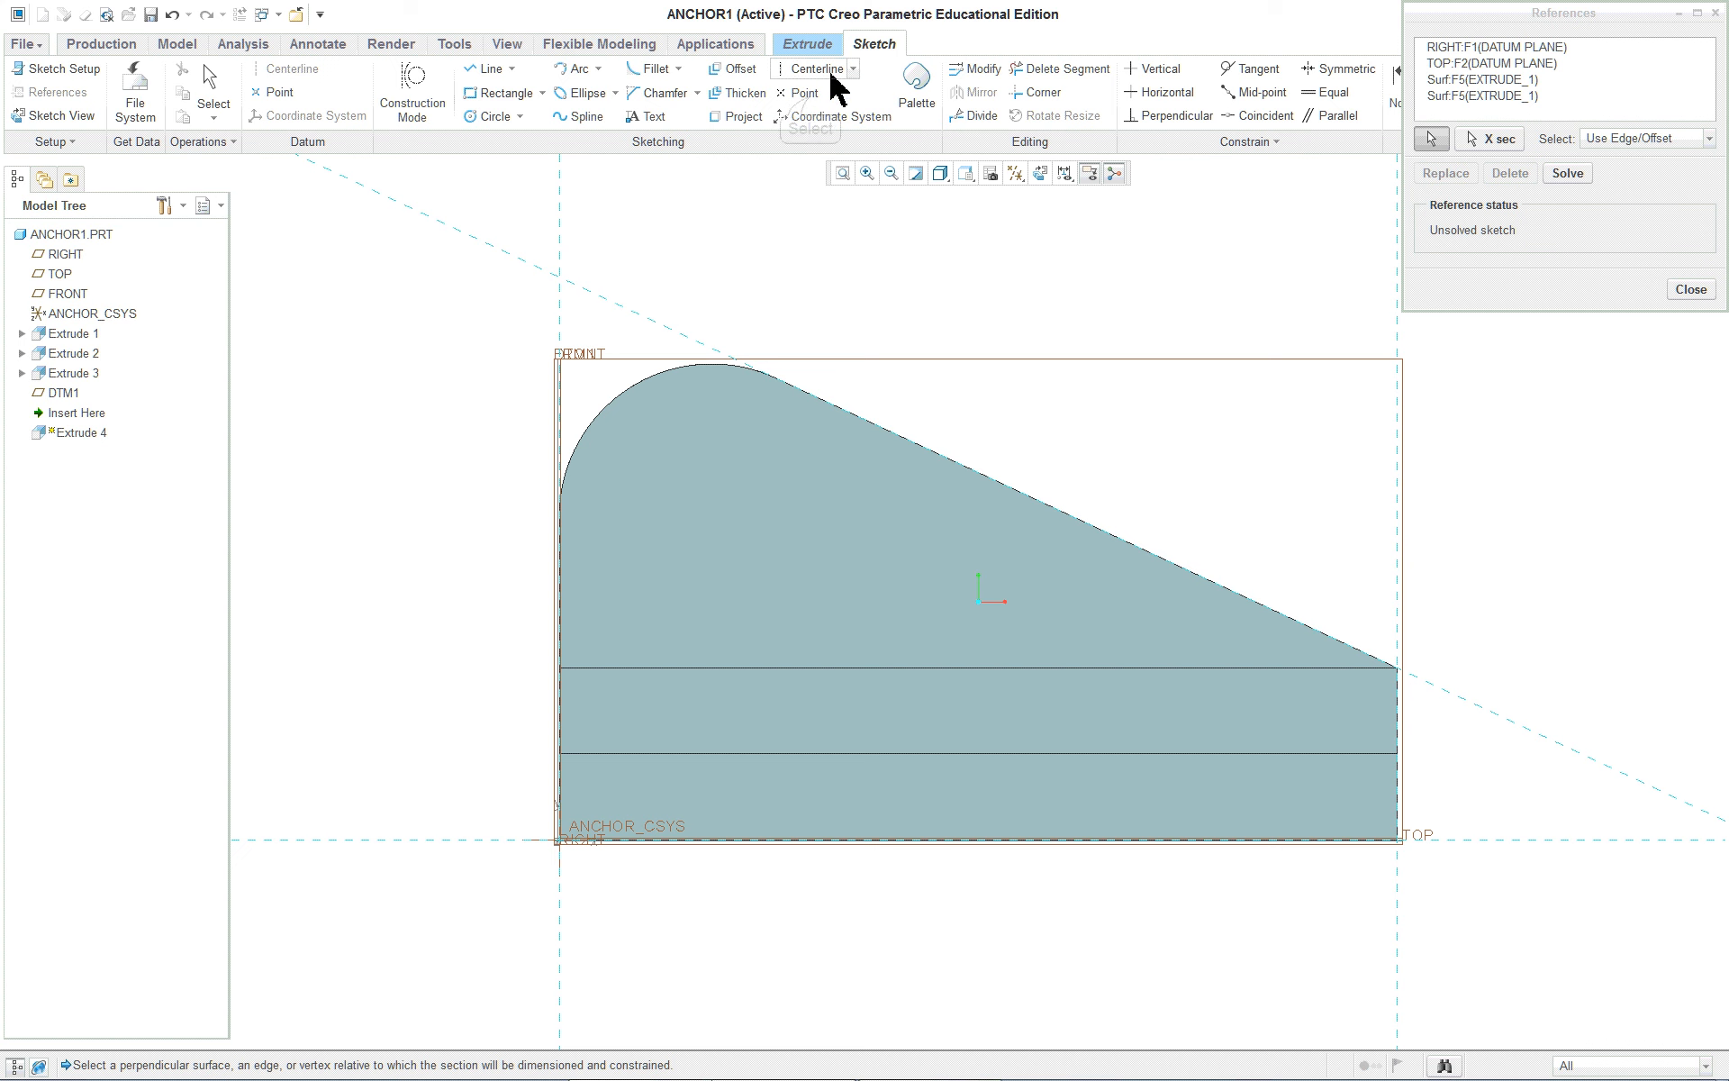
Place a construction point where the angled and vertical end references intersect, and set the display style to Hidden Line
{"action": "left_click", "coordinate": [804, 93]}
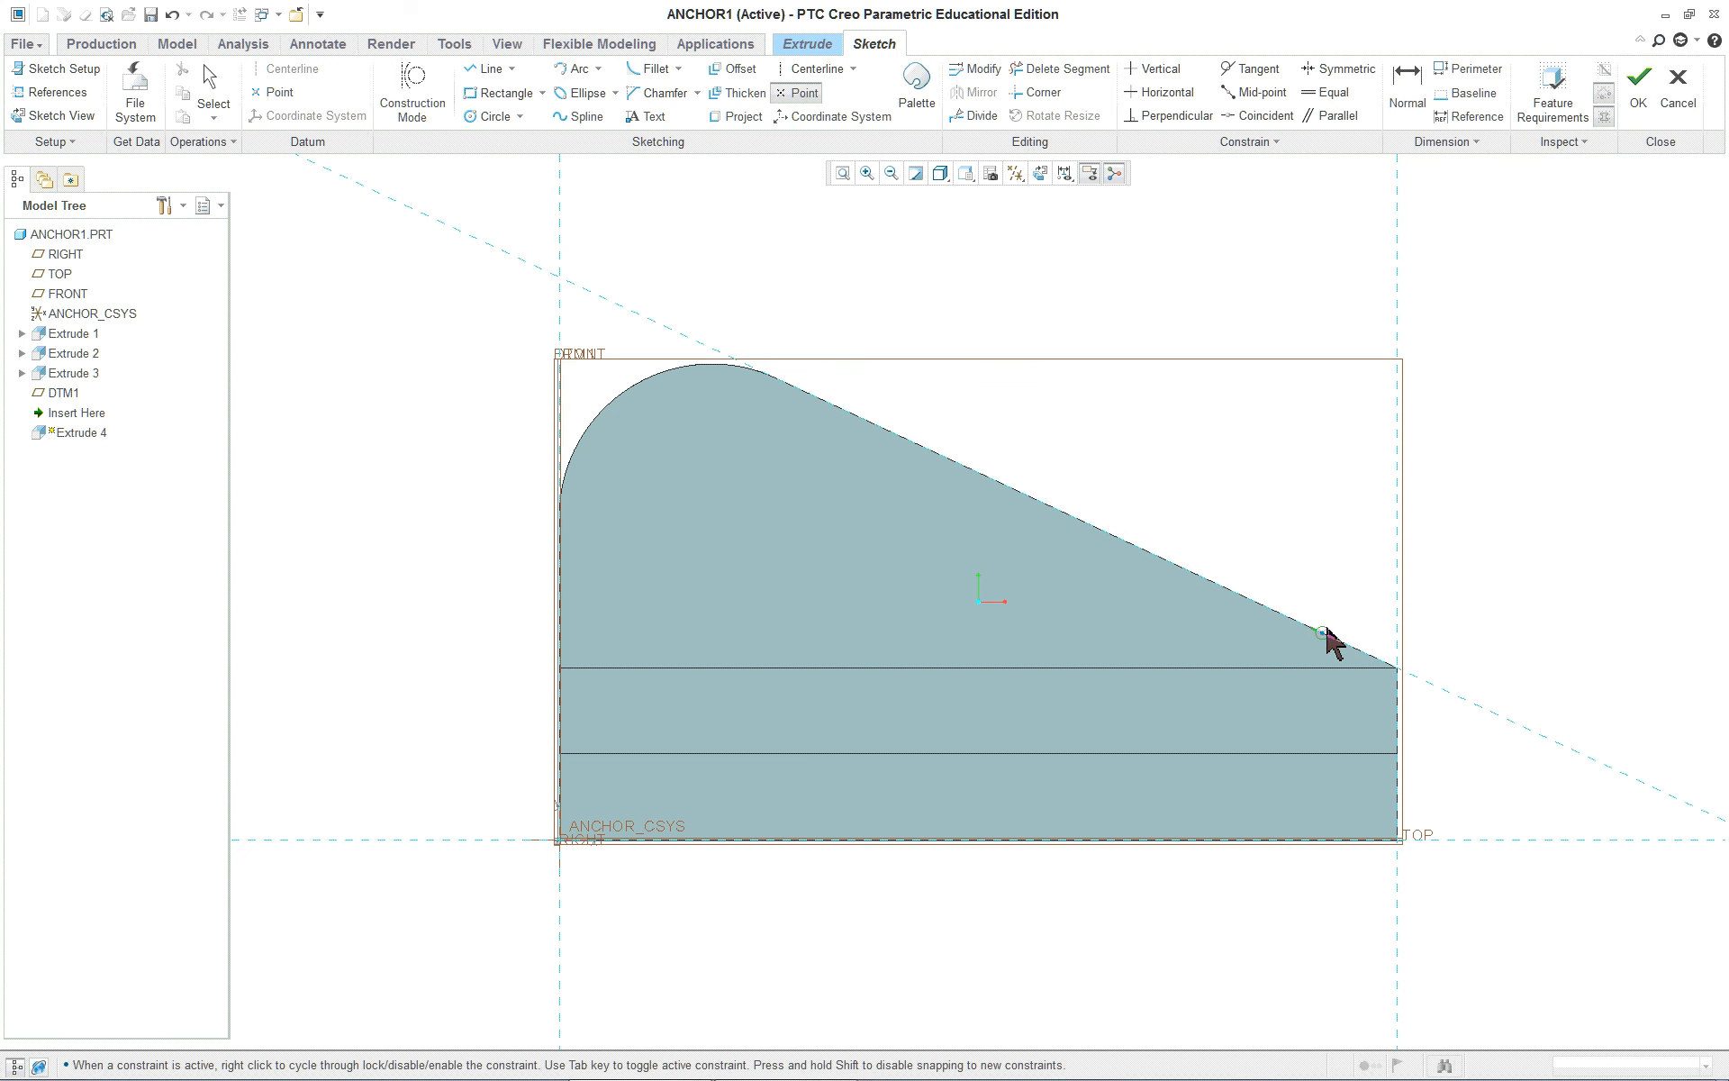
{"action": "left_click", "coordinate": [1403, 673]}
{"action": "middle_click", "coordinate": [1483, 515]}
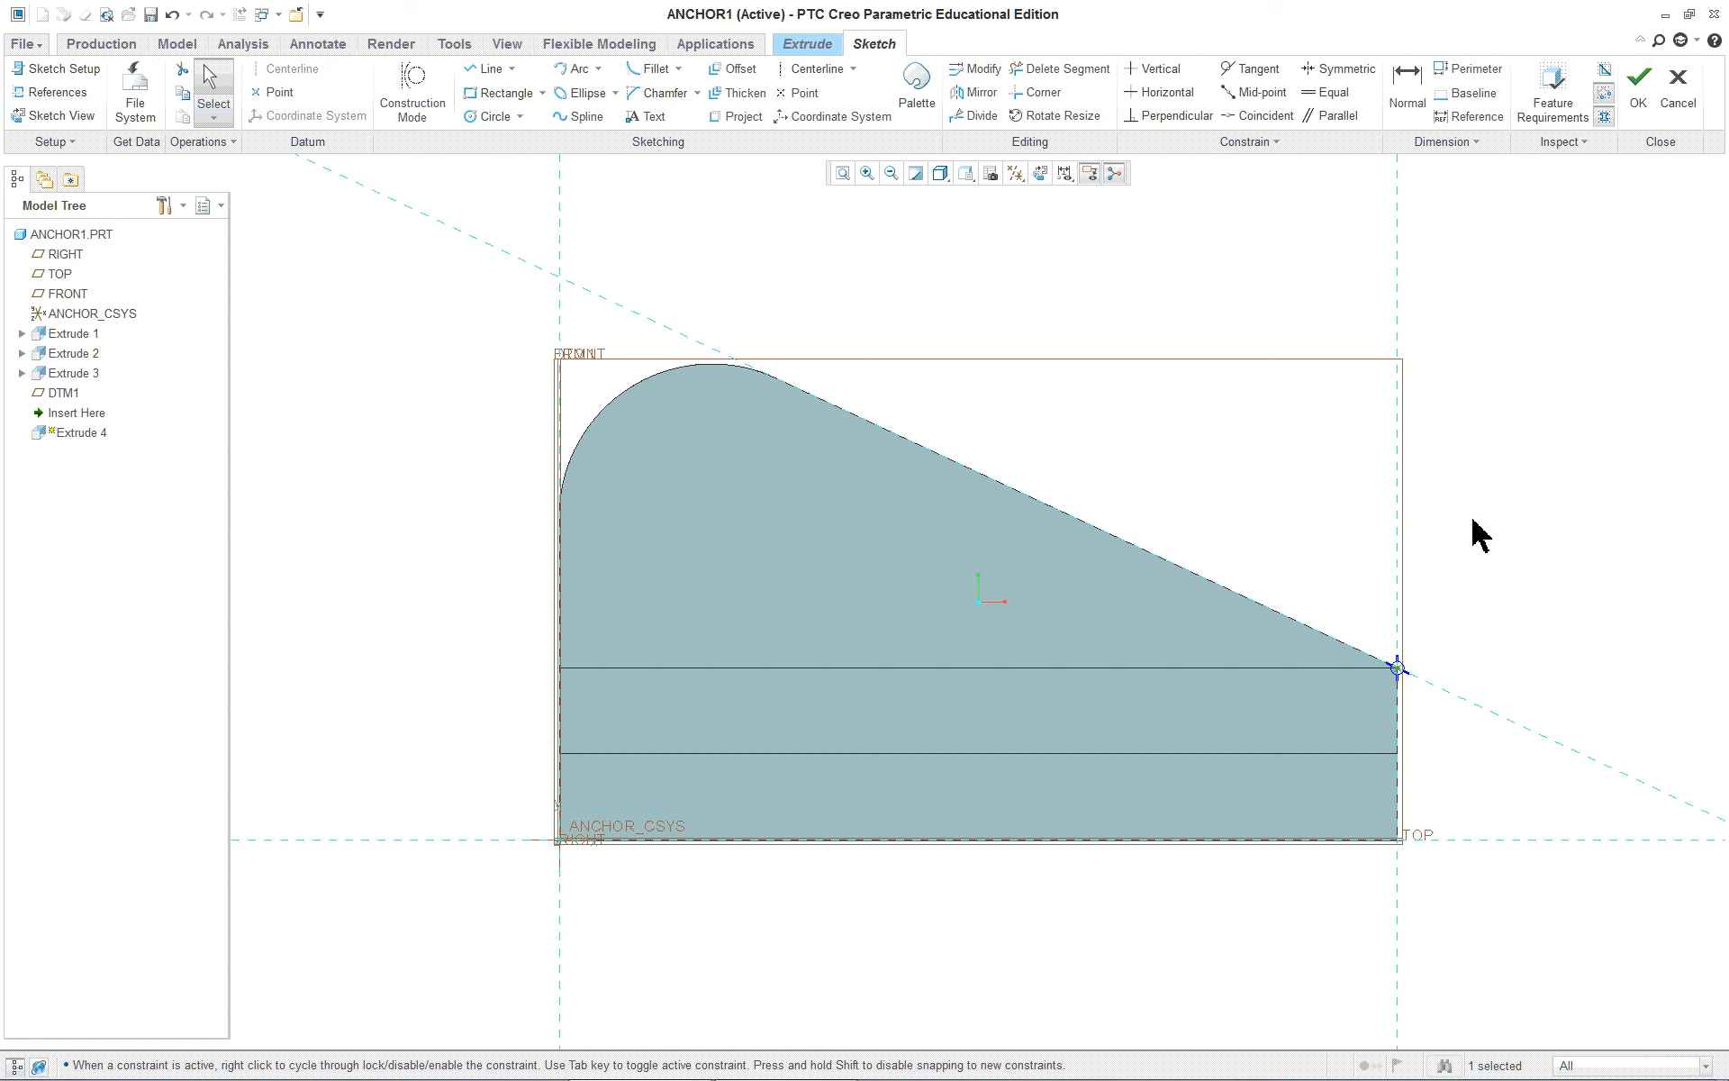
{"action": "left_click", "coordinate": [940, 173]}
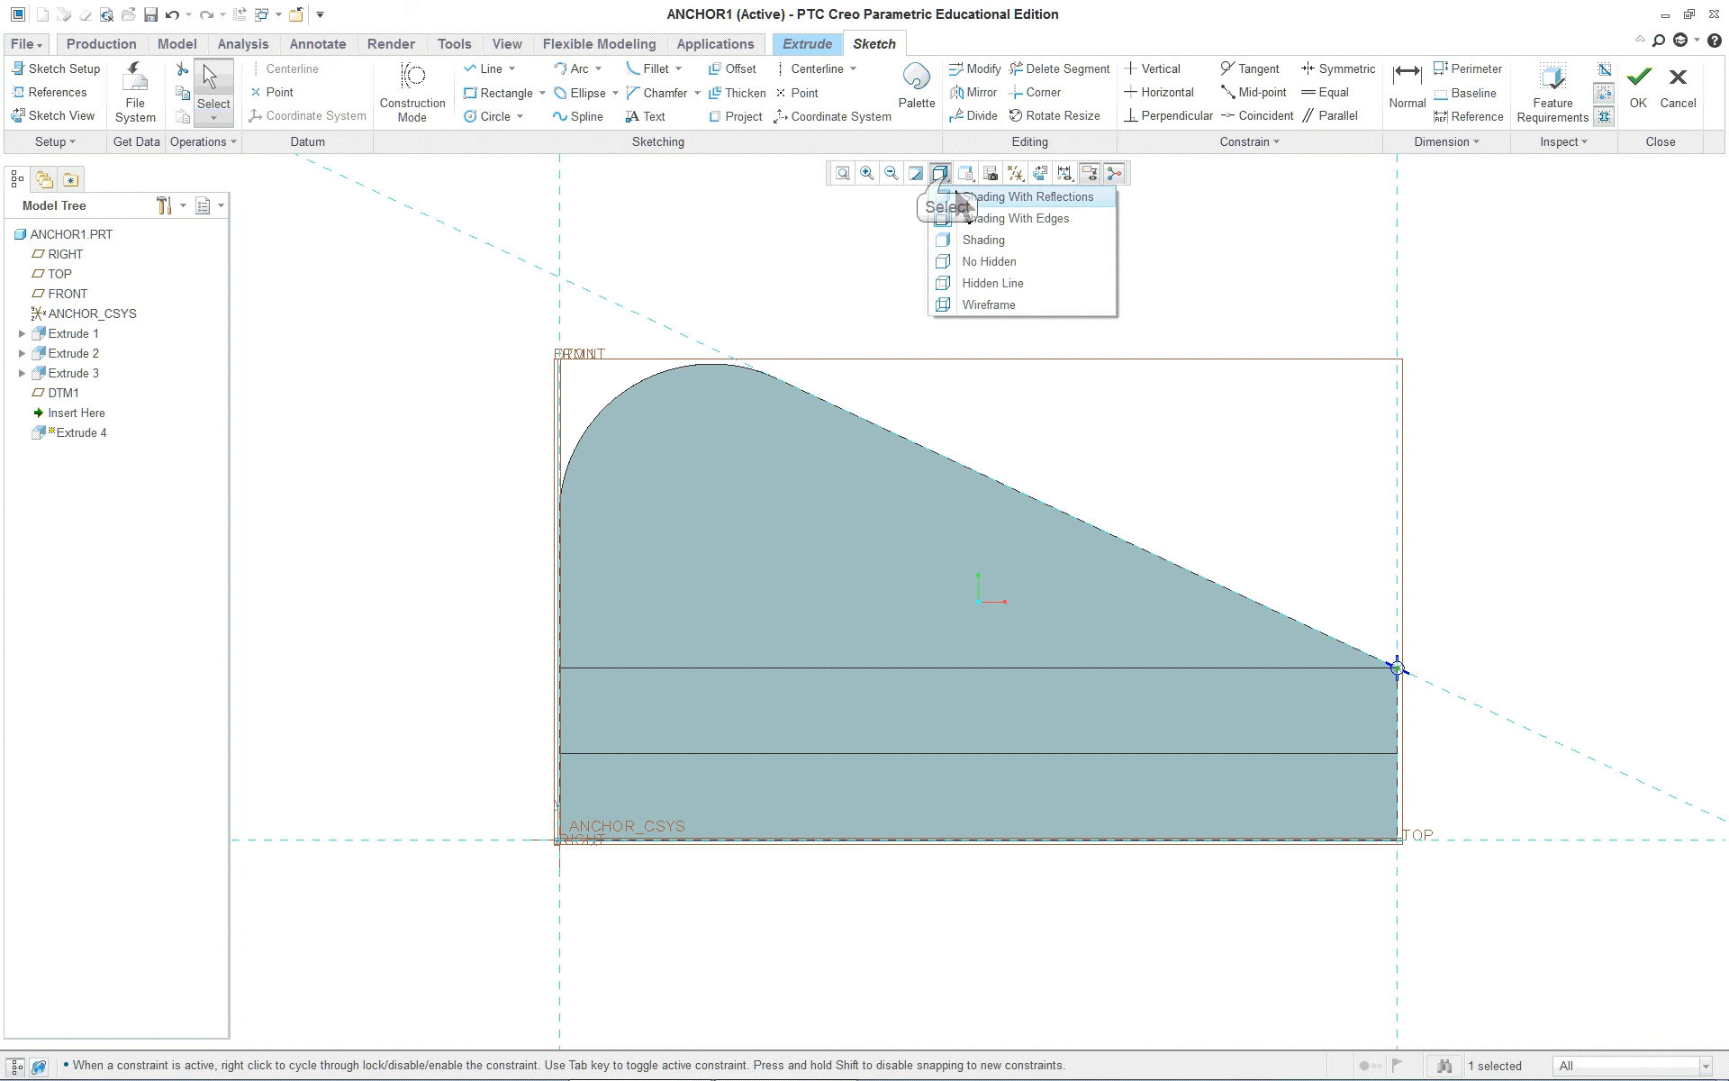
{"action": "left_click", "coordinate": [995, 283]}
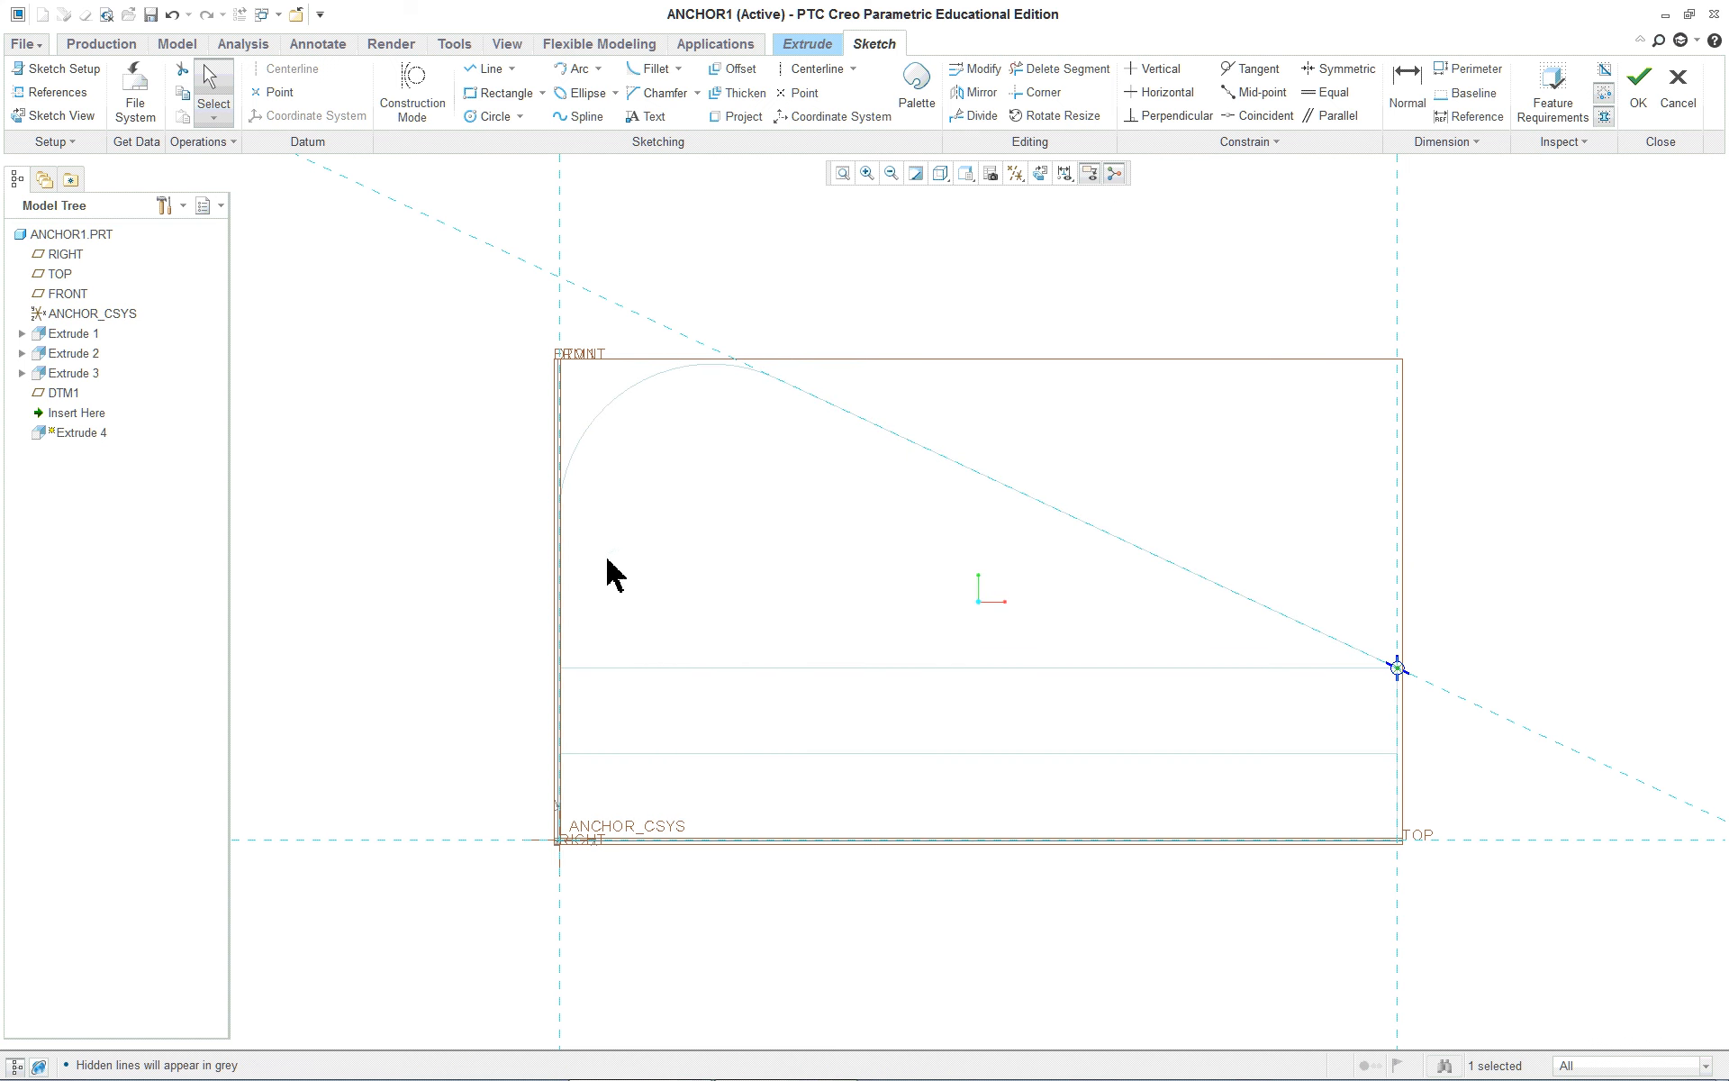
{"action": "left_click", "coordinate": [512, 45]}
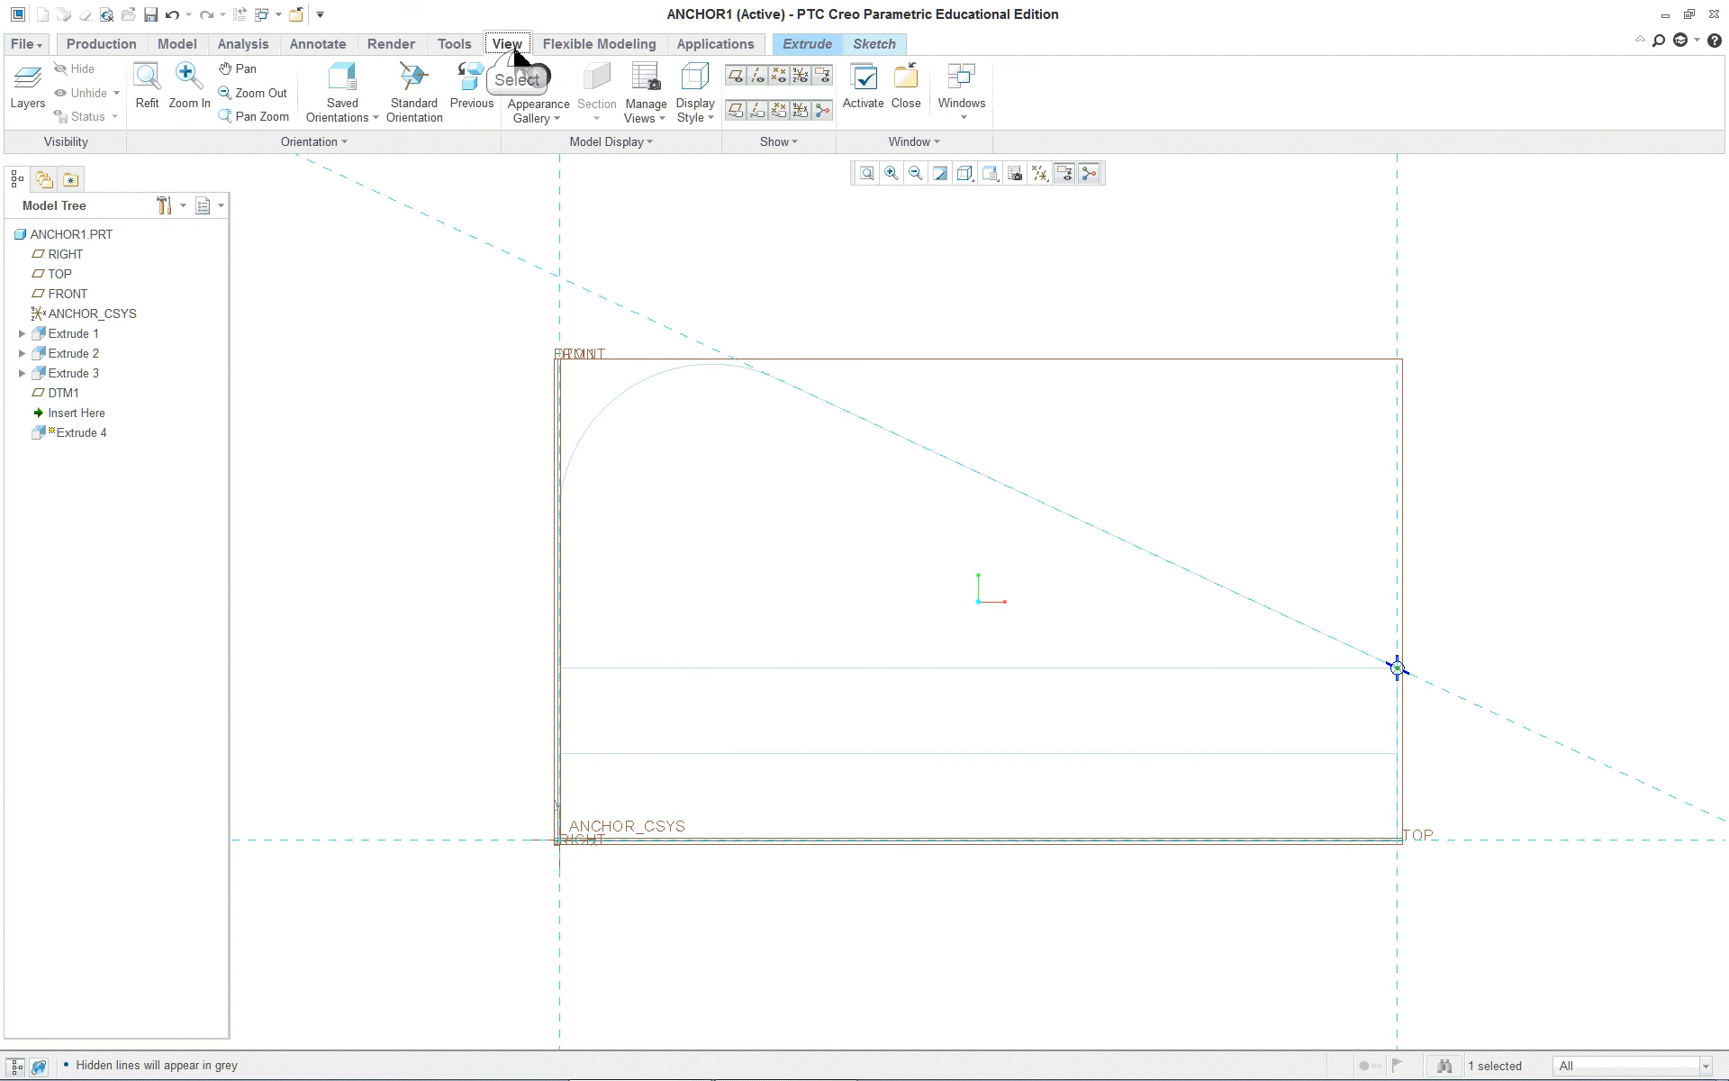
{"action": "left_click", "coordinate": [556, 119]}
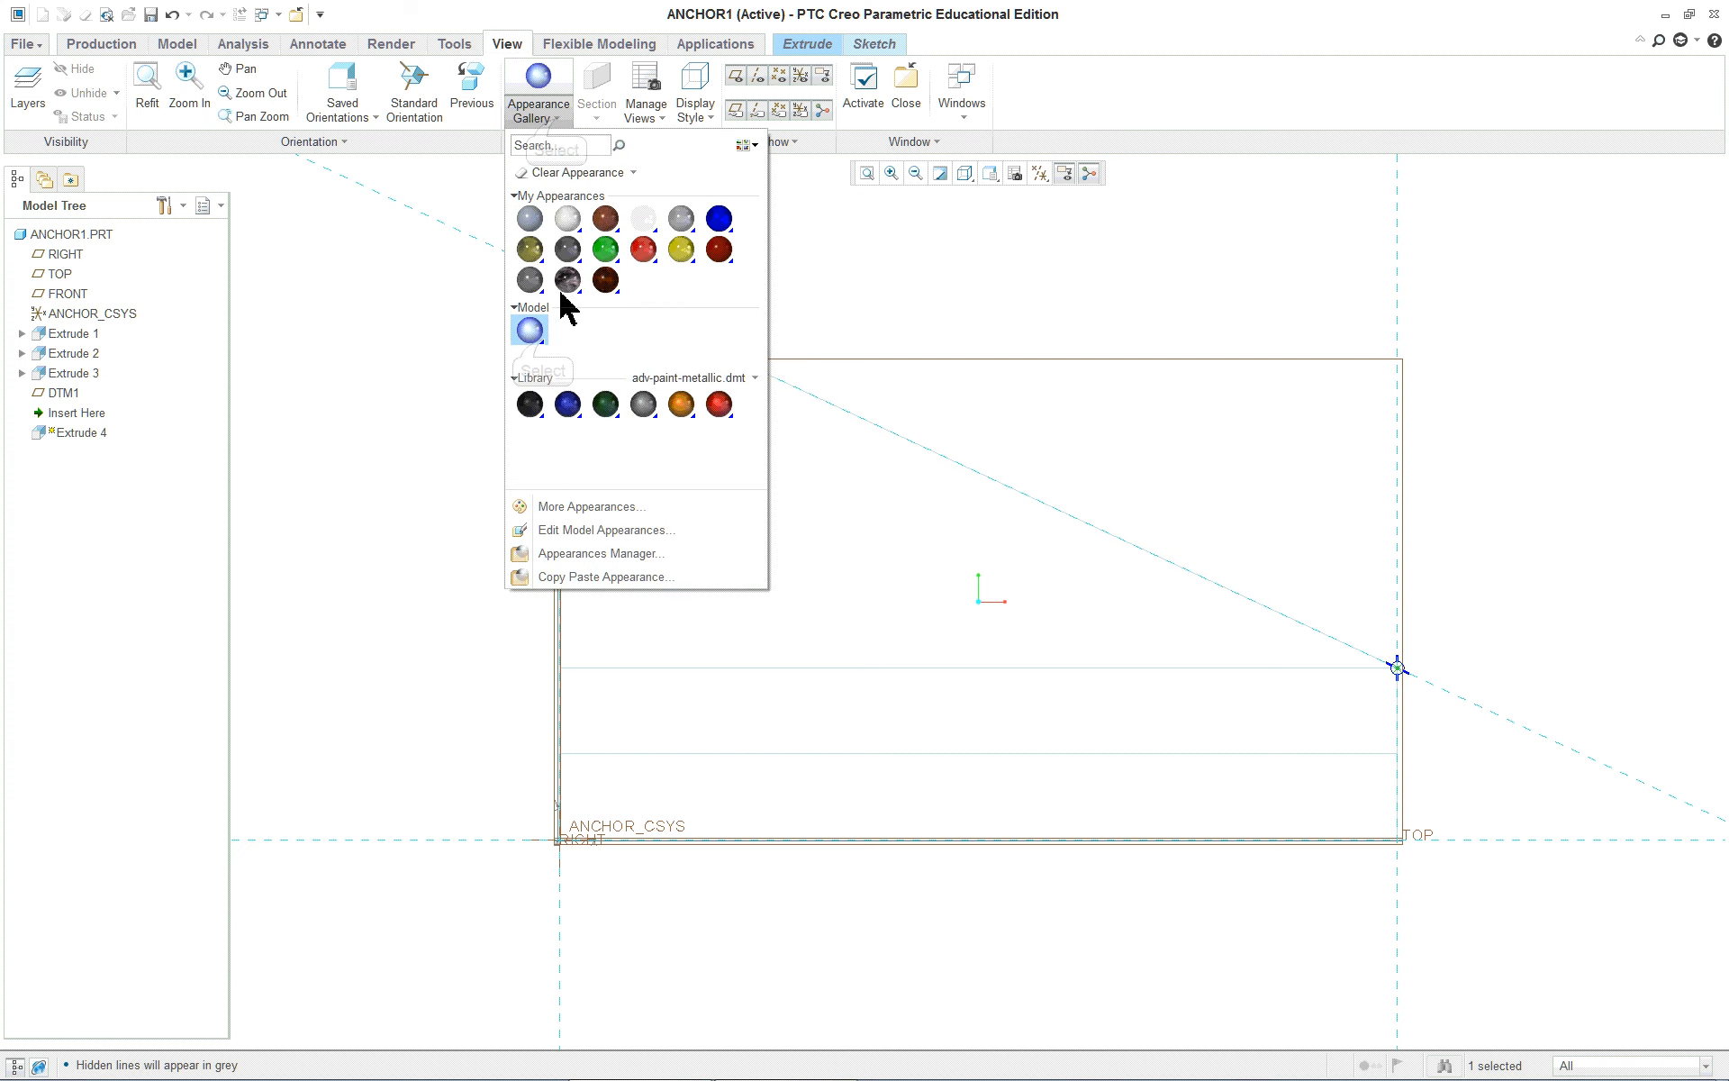
{"action": "left_click", "coordinate": [540, 338]}
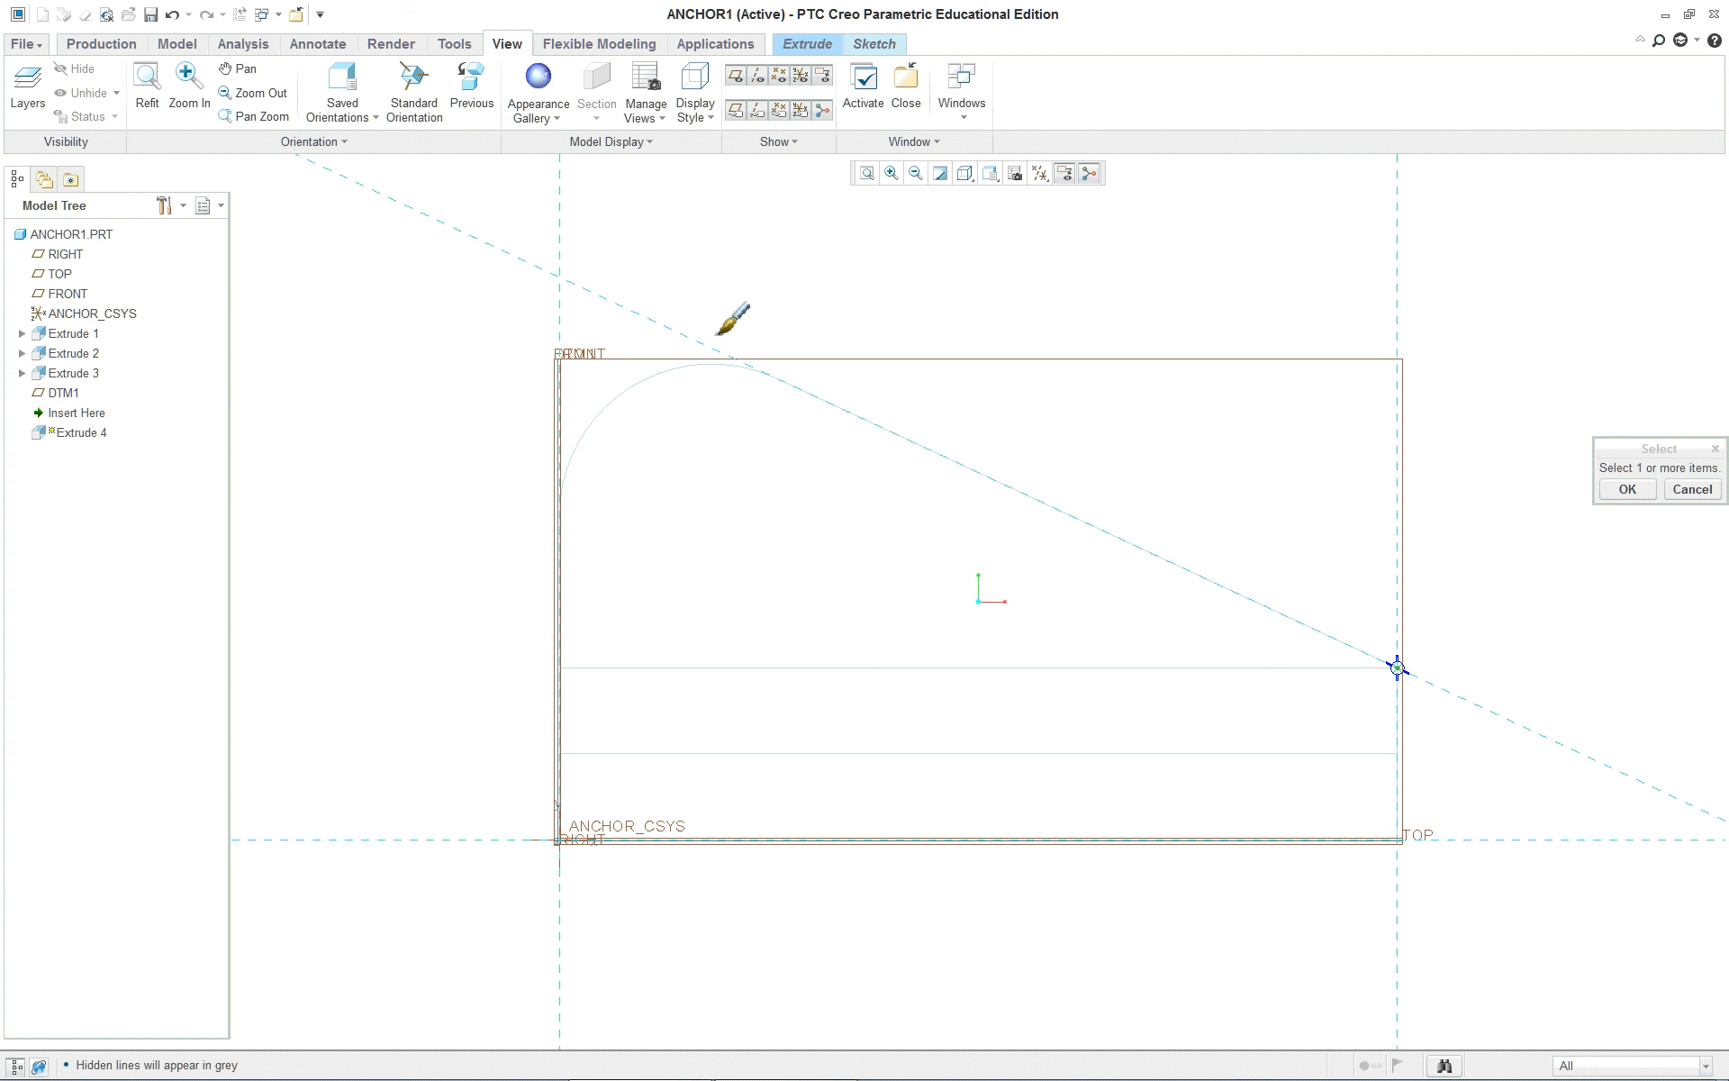
{"action": "left_click", "coordinate": [1690, 495]}
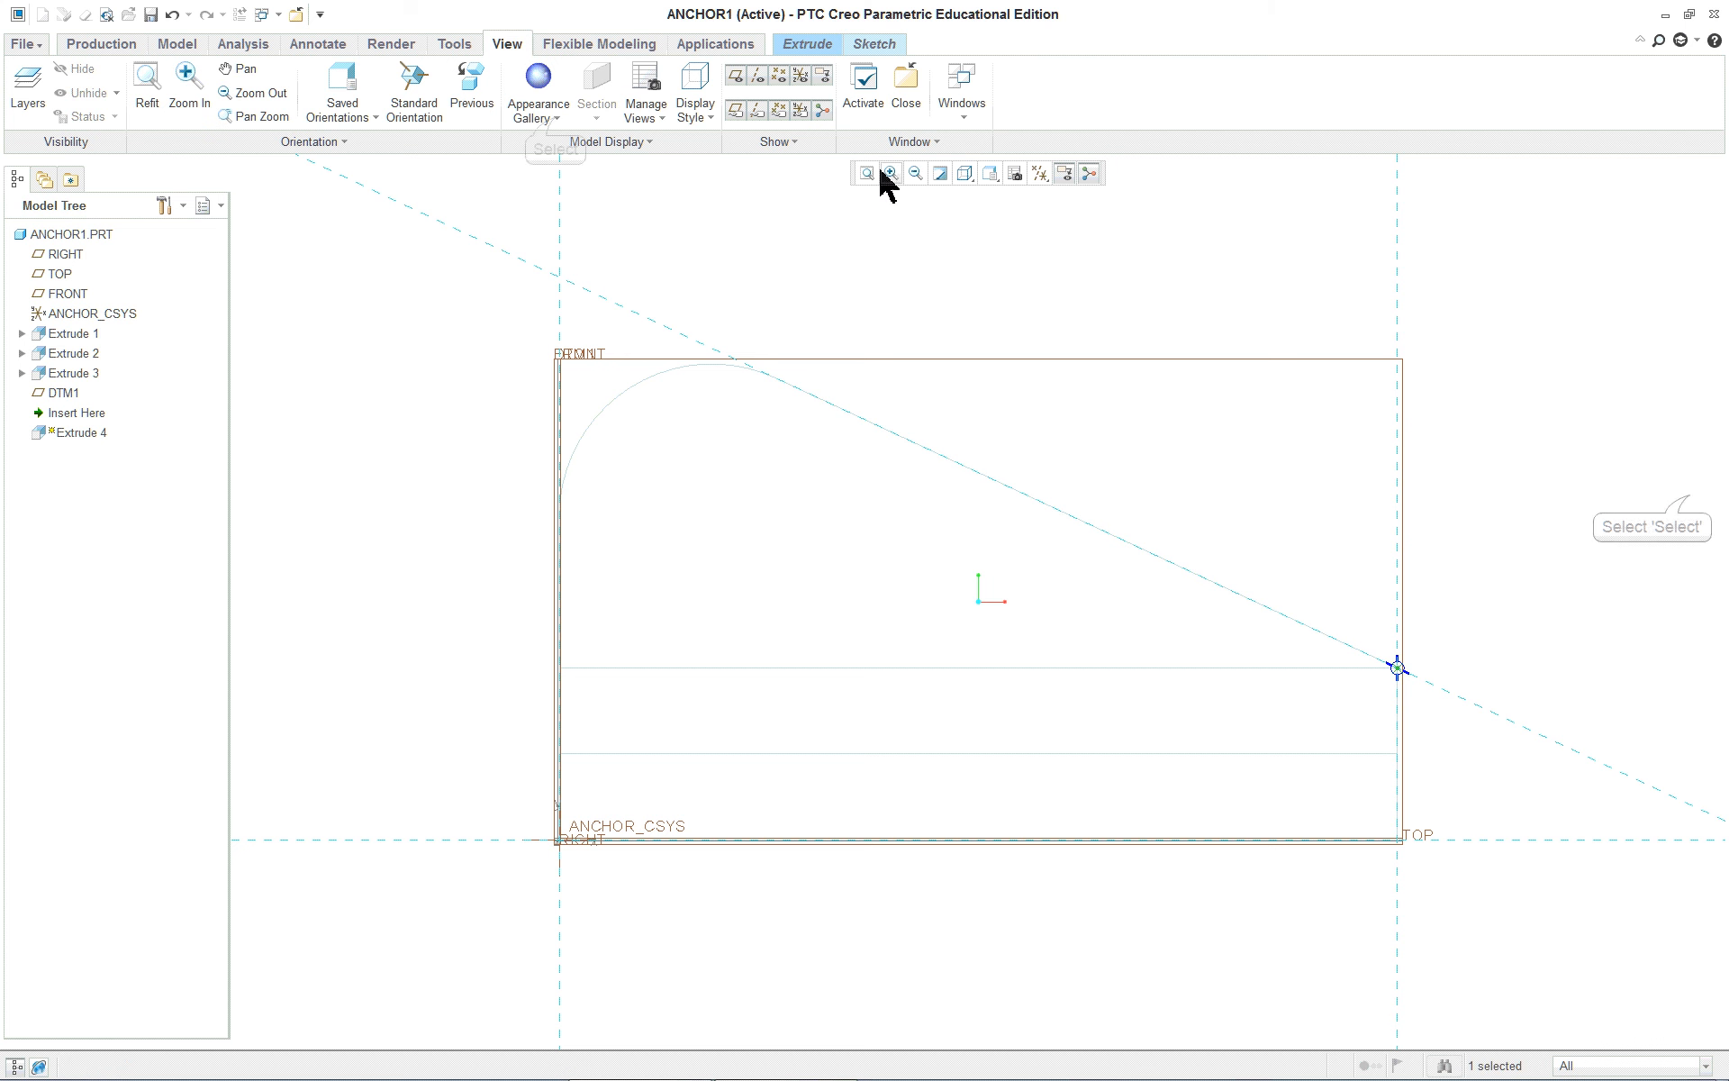
Apply the first appearance in the My Appearances palette to the whole ANCHOR1 part
{"action": "left_click", "coordinate": [556, 119]}
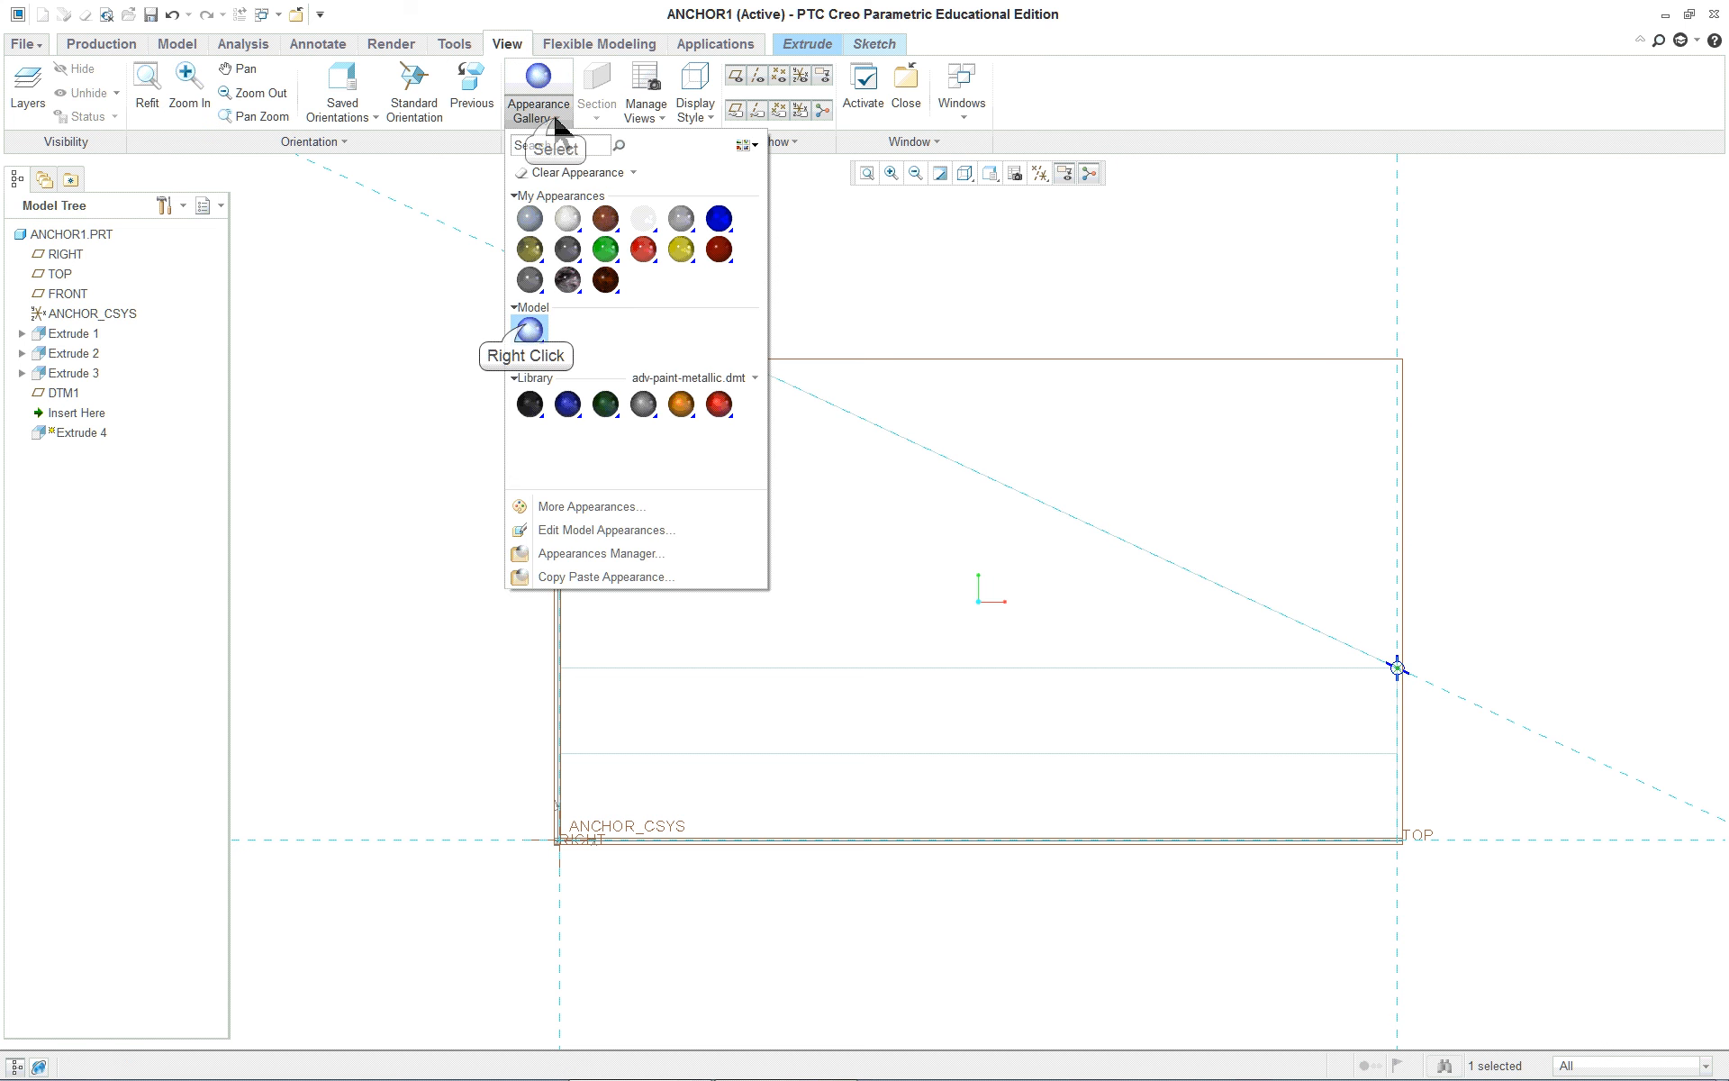
{"action": "right_click", "coordinate": [529, 330]}
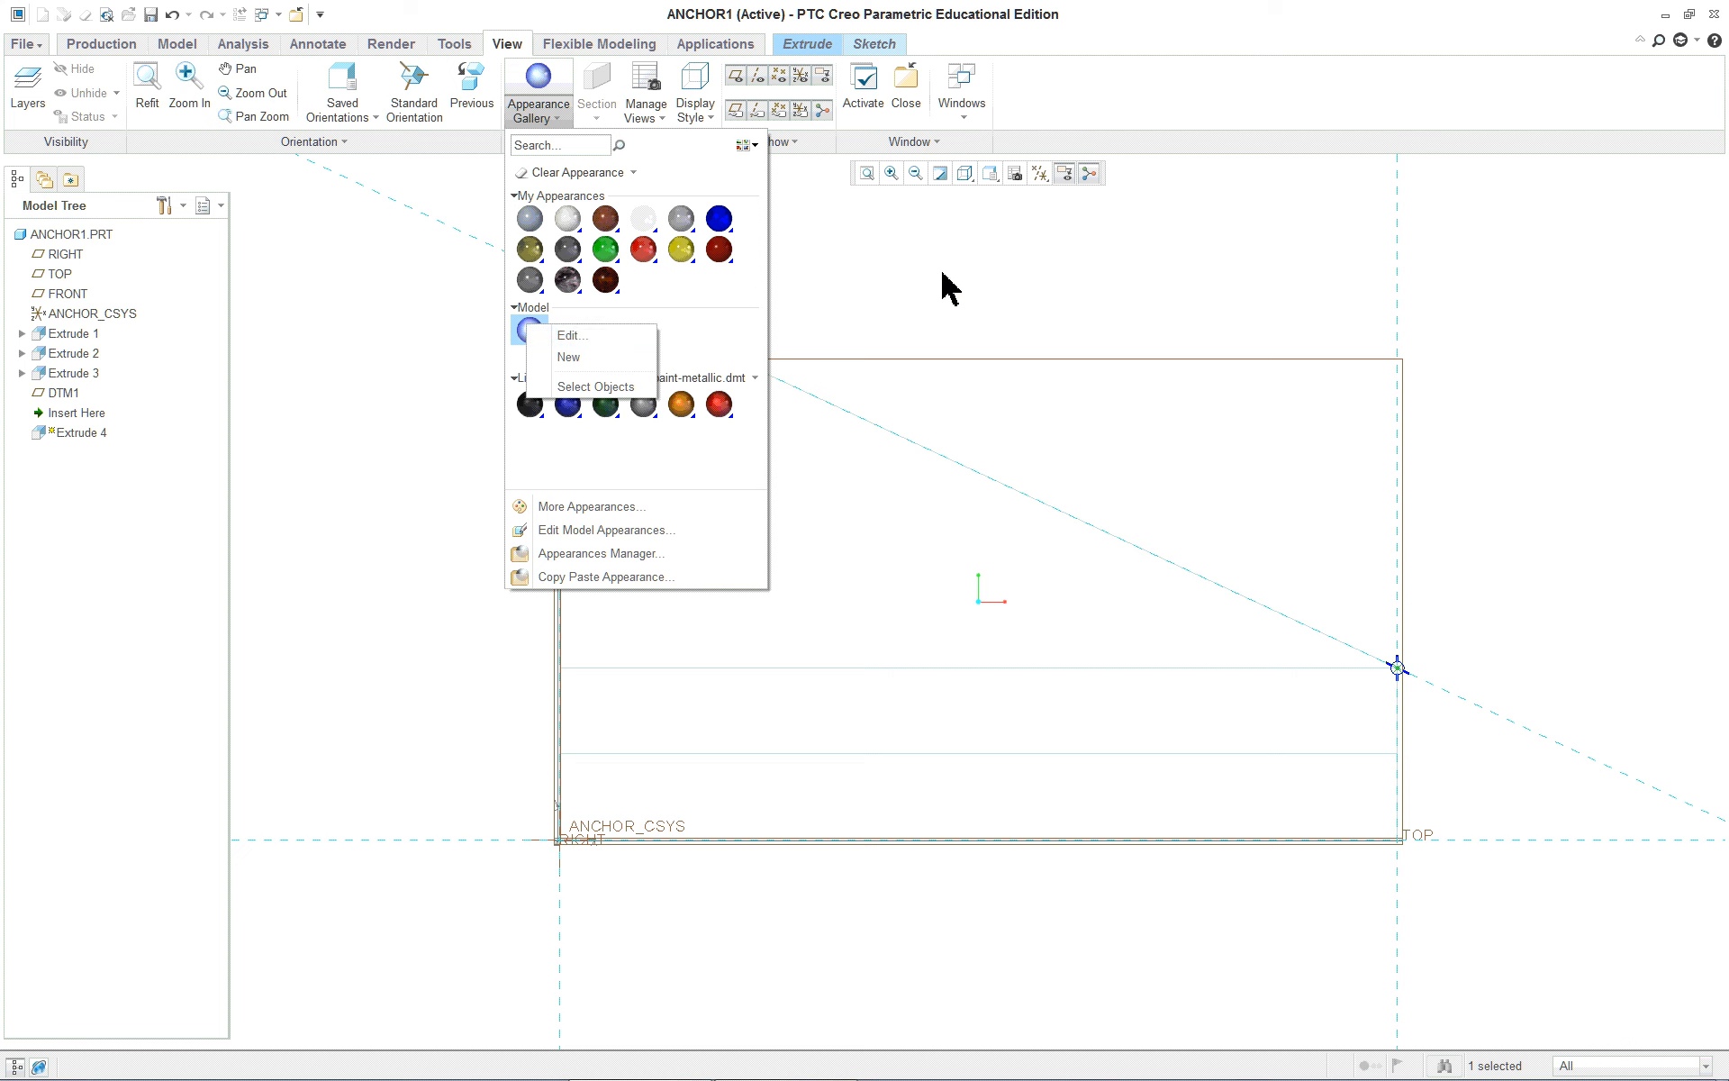
{"action": "left_click", "coordinate": [710, 328]}
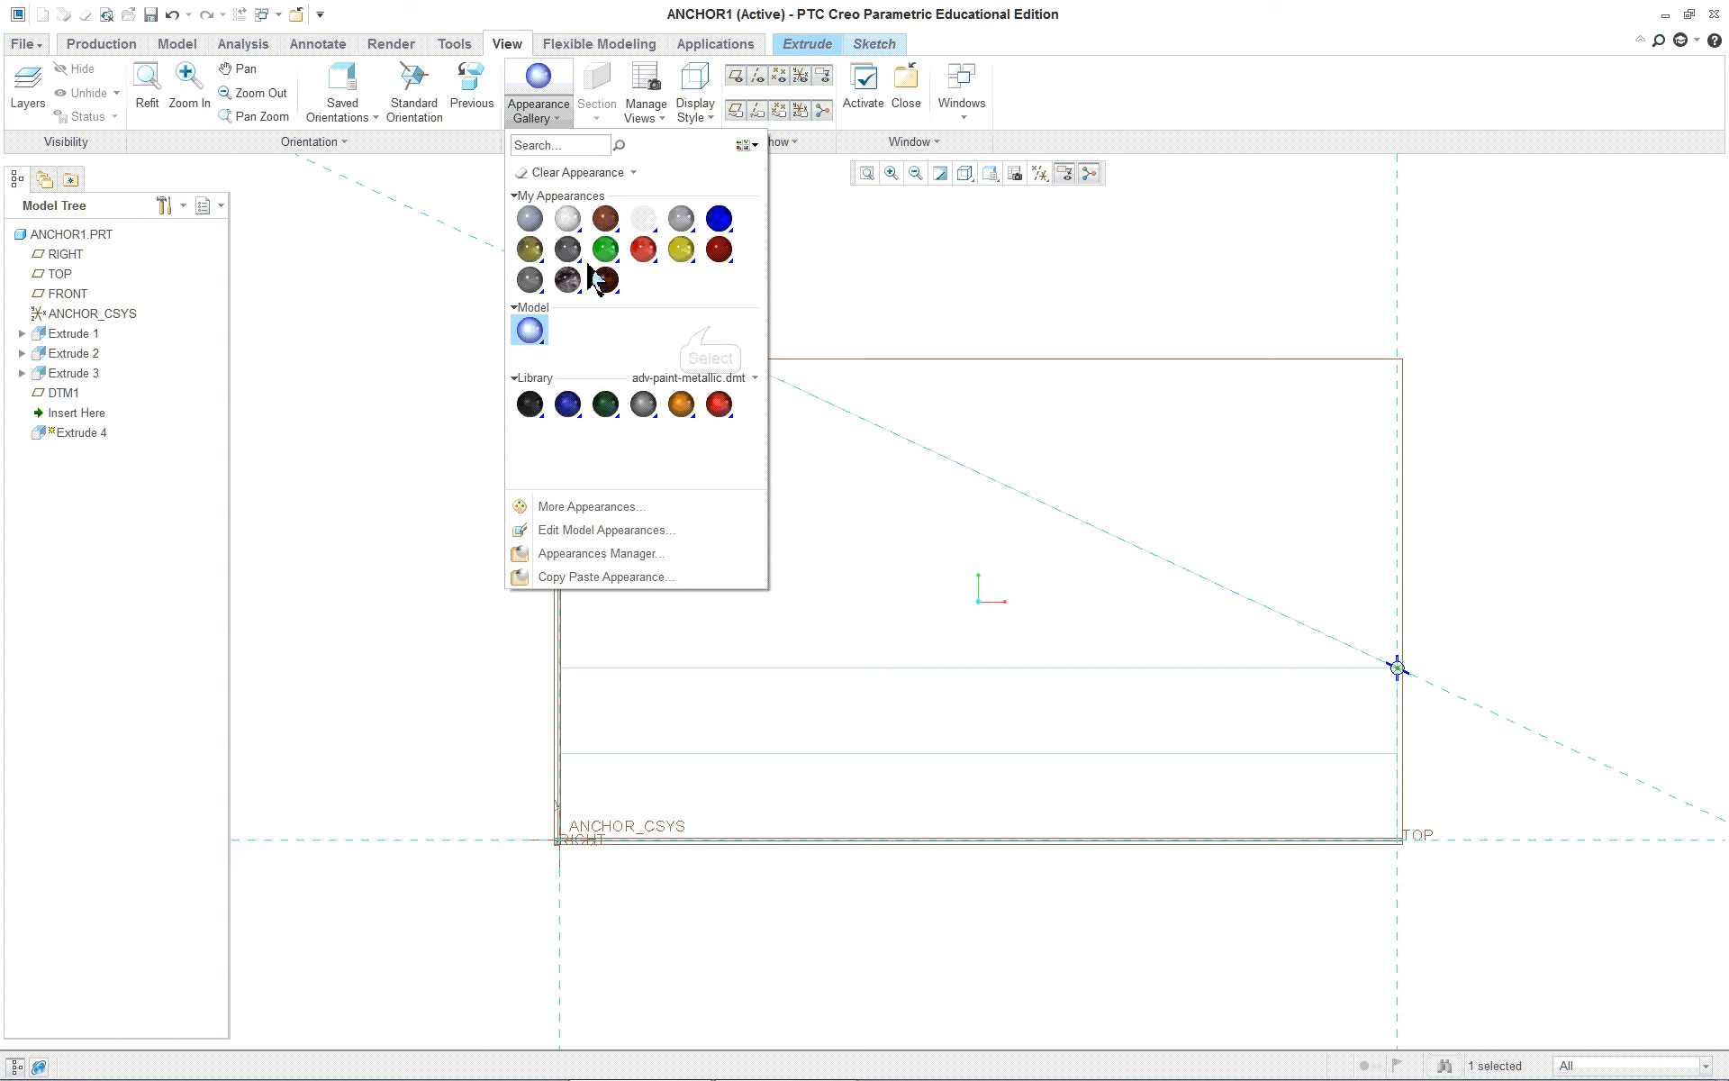
{"action": "left_click", "coordinate": [530, 220]}
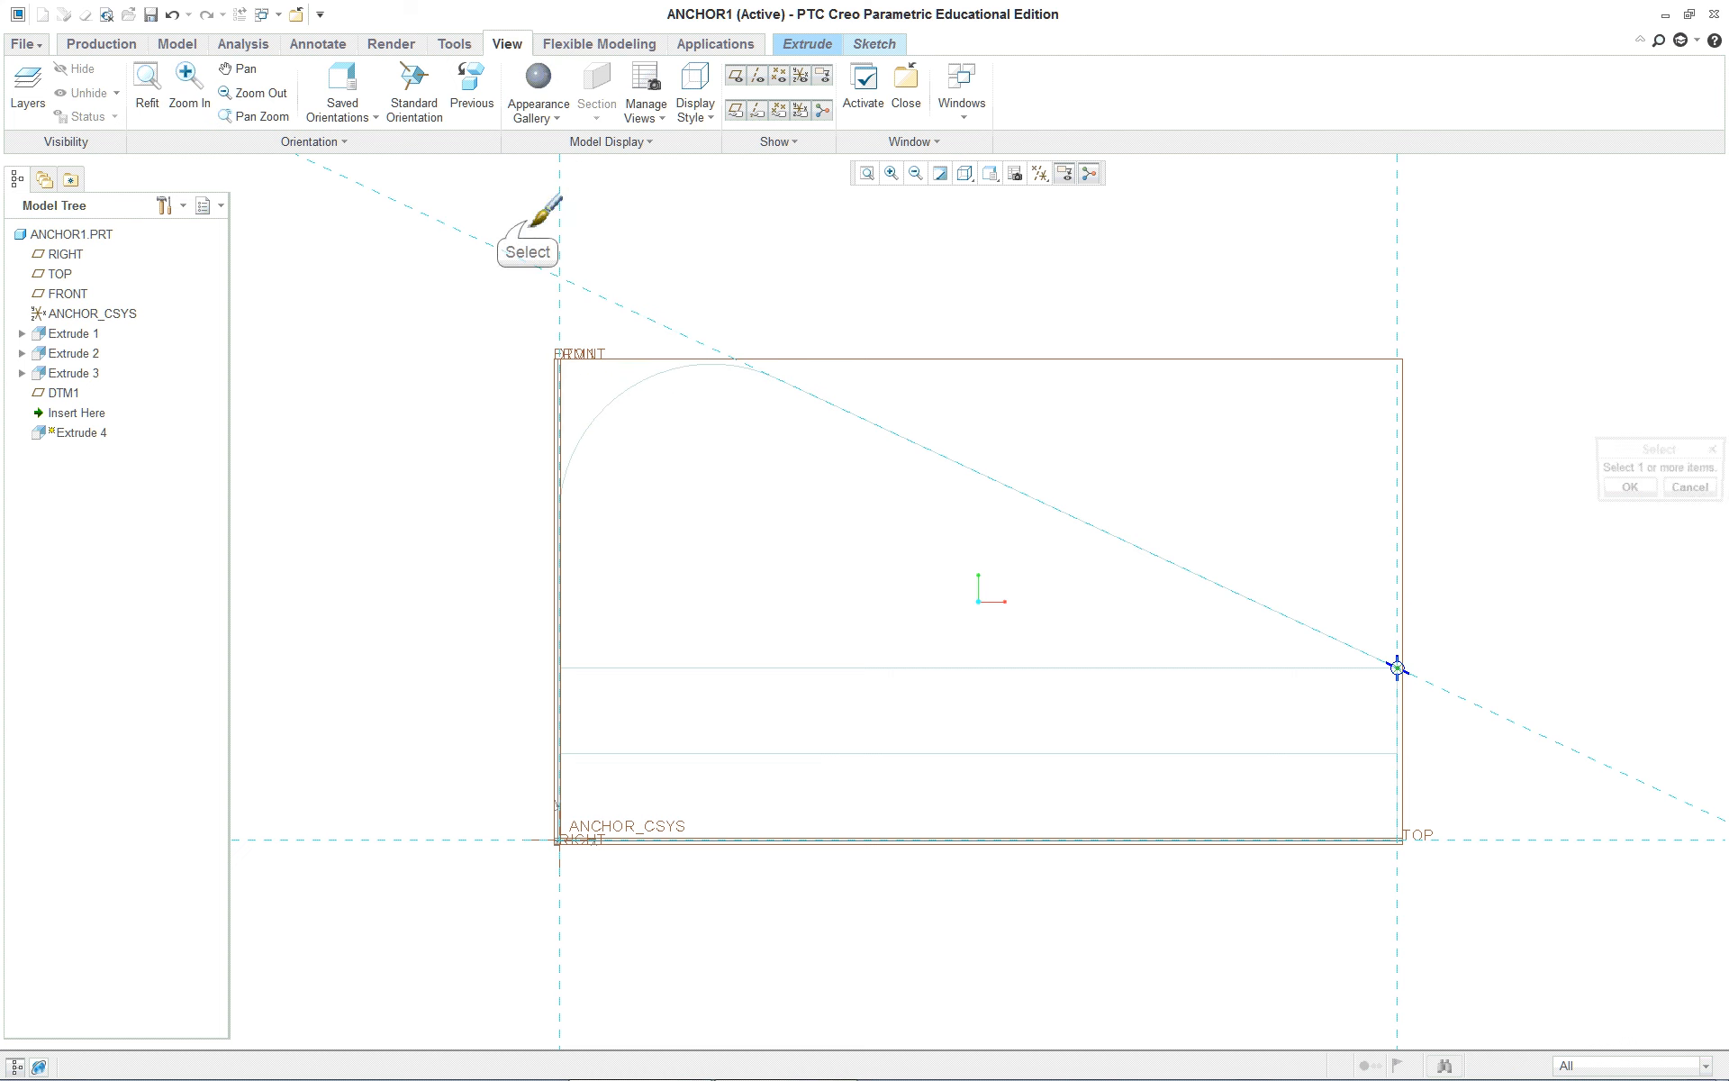
{"action": "left_click", "coordinate": [94, 239]}
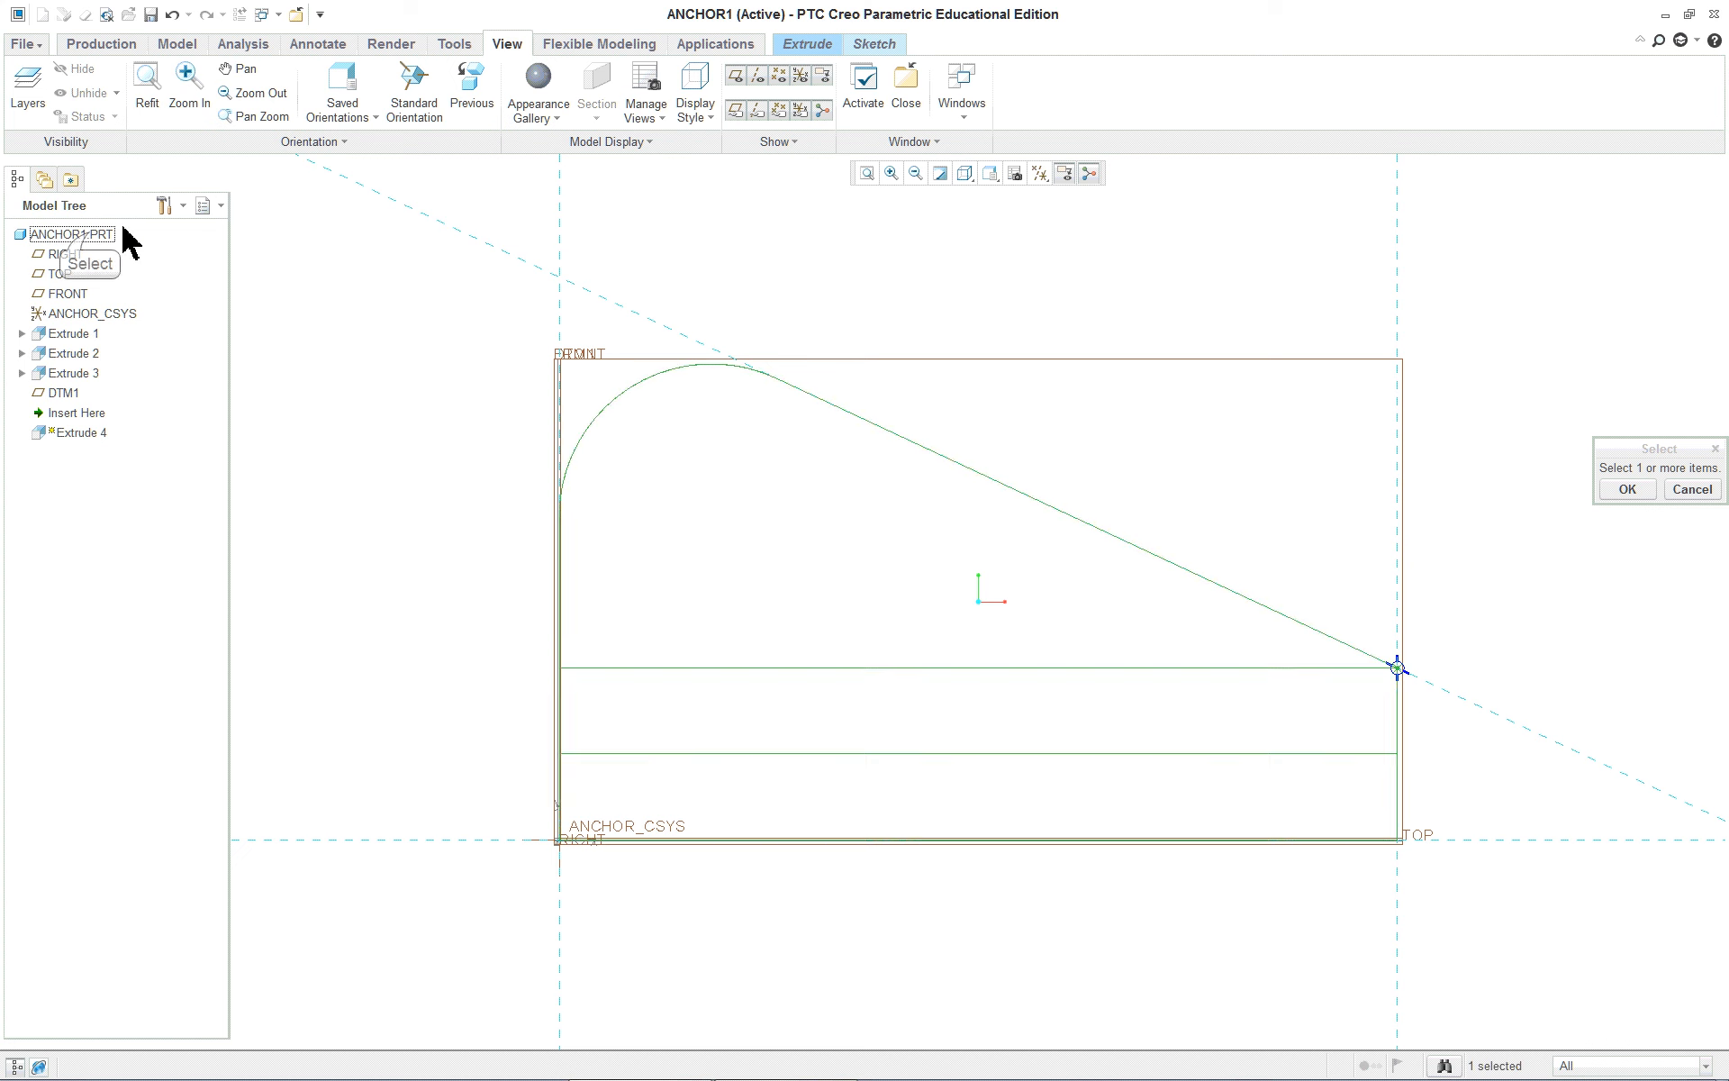
{"action": "middle_click", "coordinate": [644, 221]}
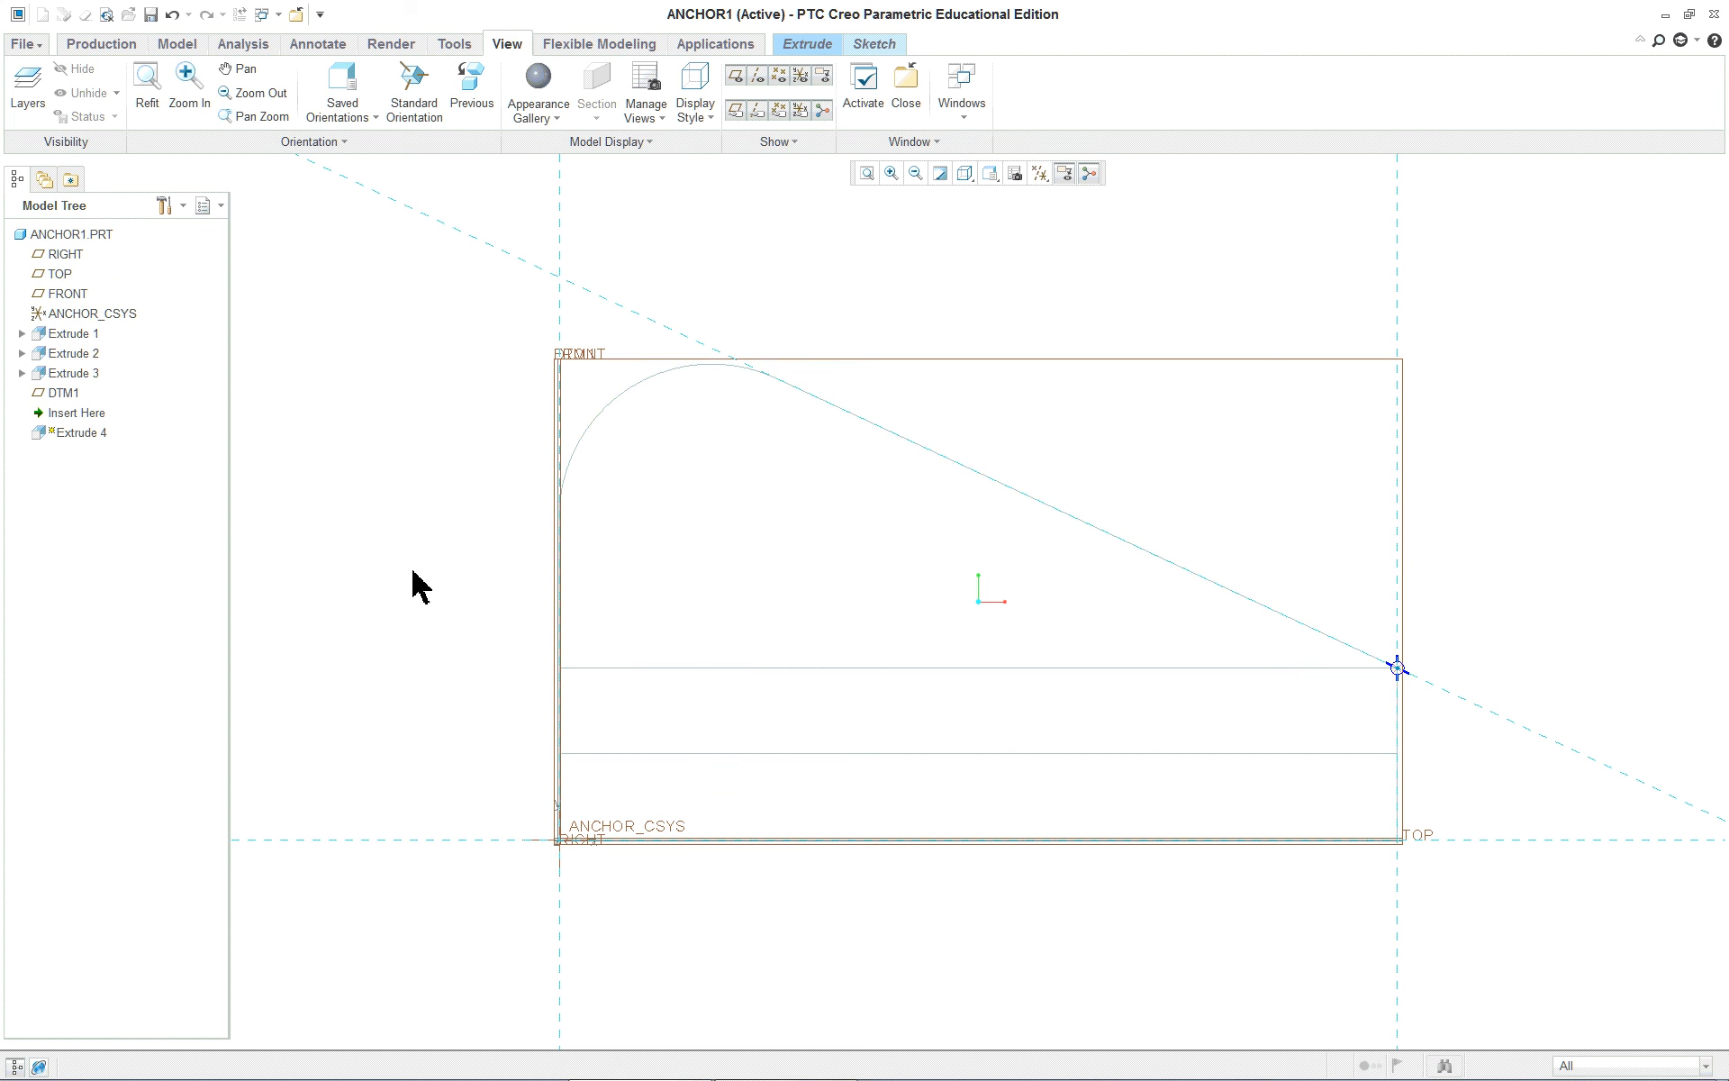
Sketch a line chain starting perpendicular to the angled reference, followed by a horizontal line about 2.17 long ending on the left vertical reference
{"action": "right_click", "coordinate": [338, 313]}
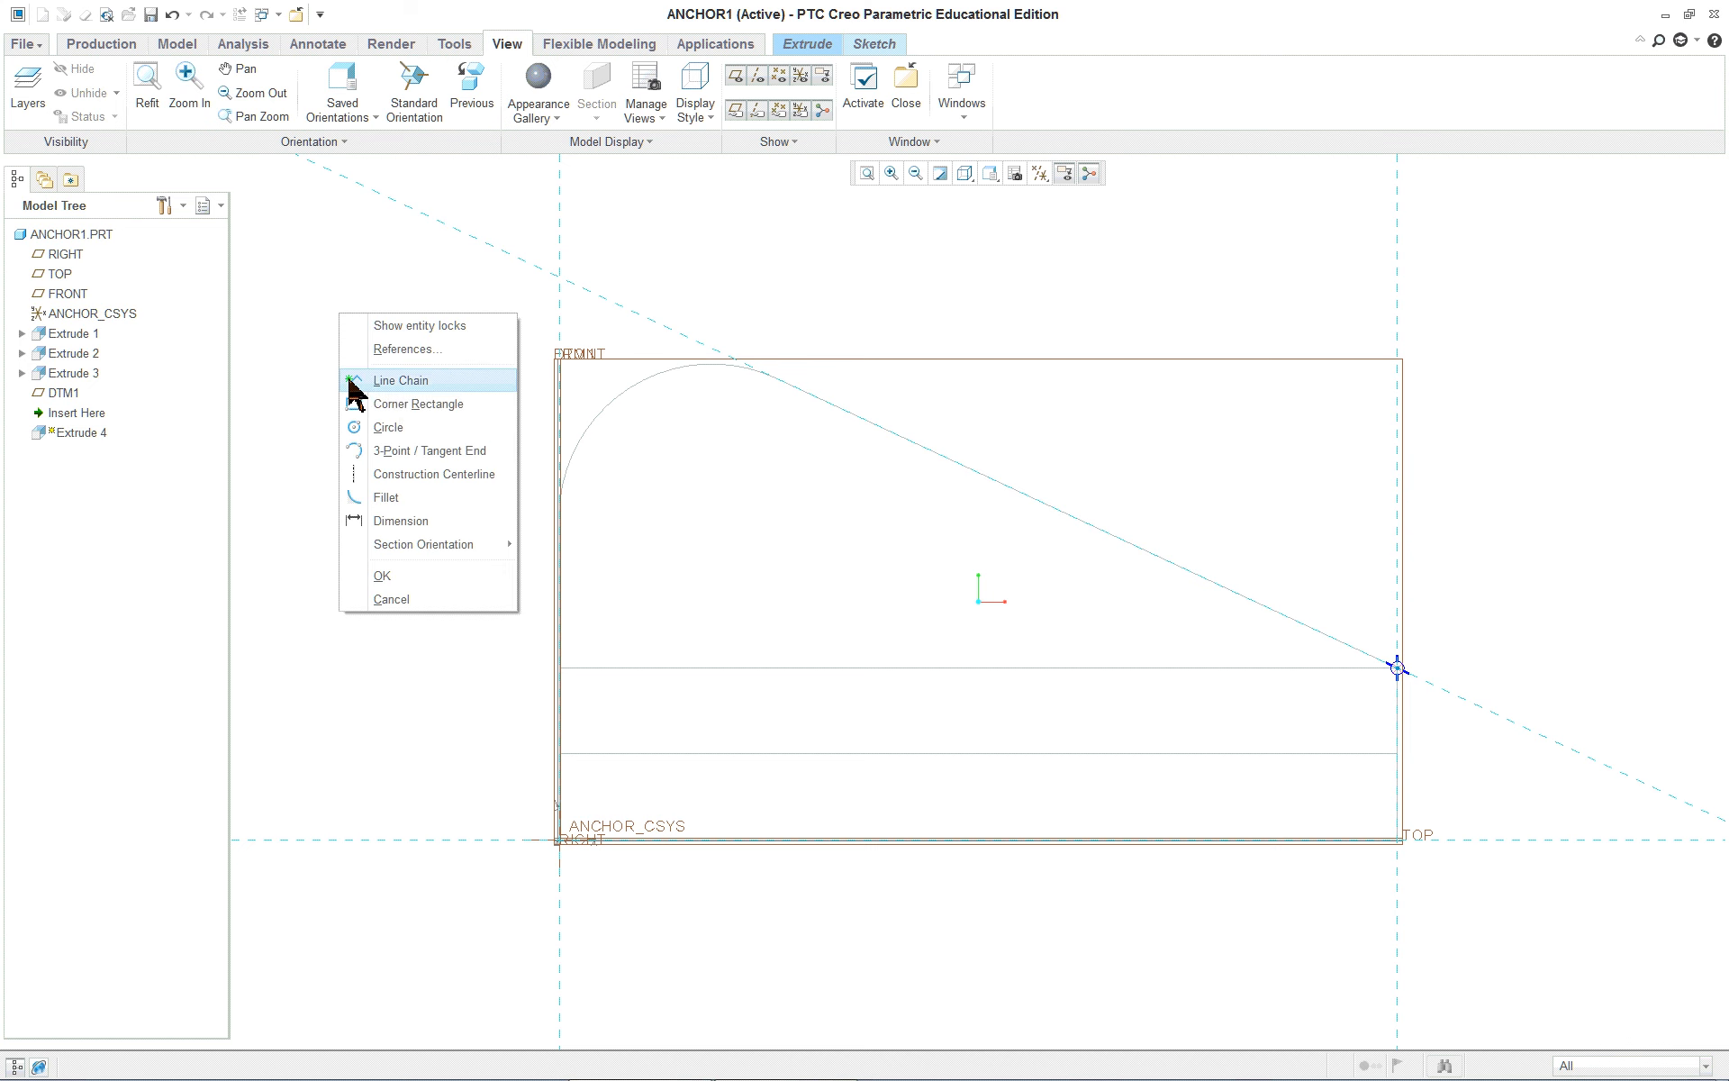
{"action": "left_click", "coordinate": [410, 380]}
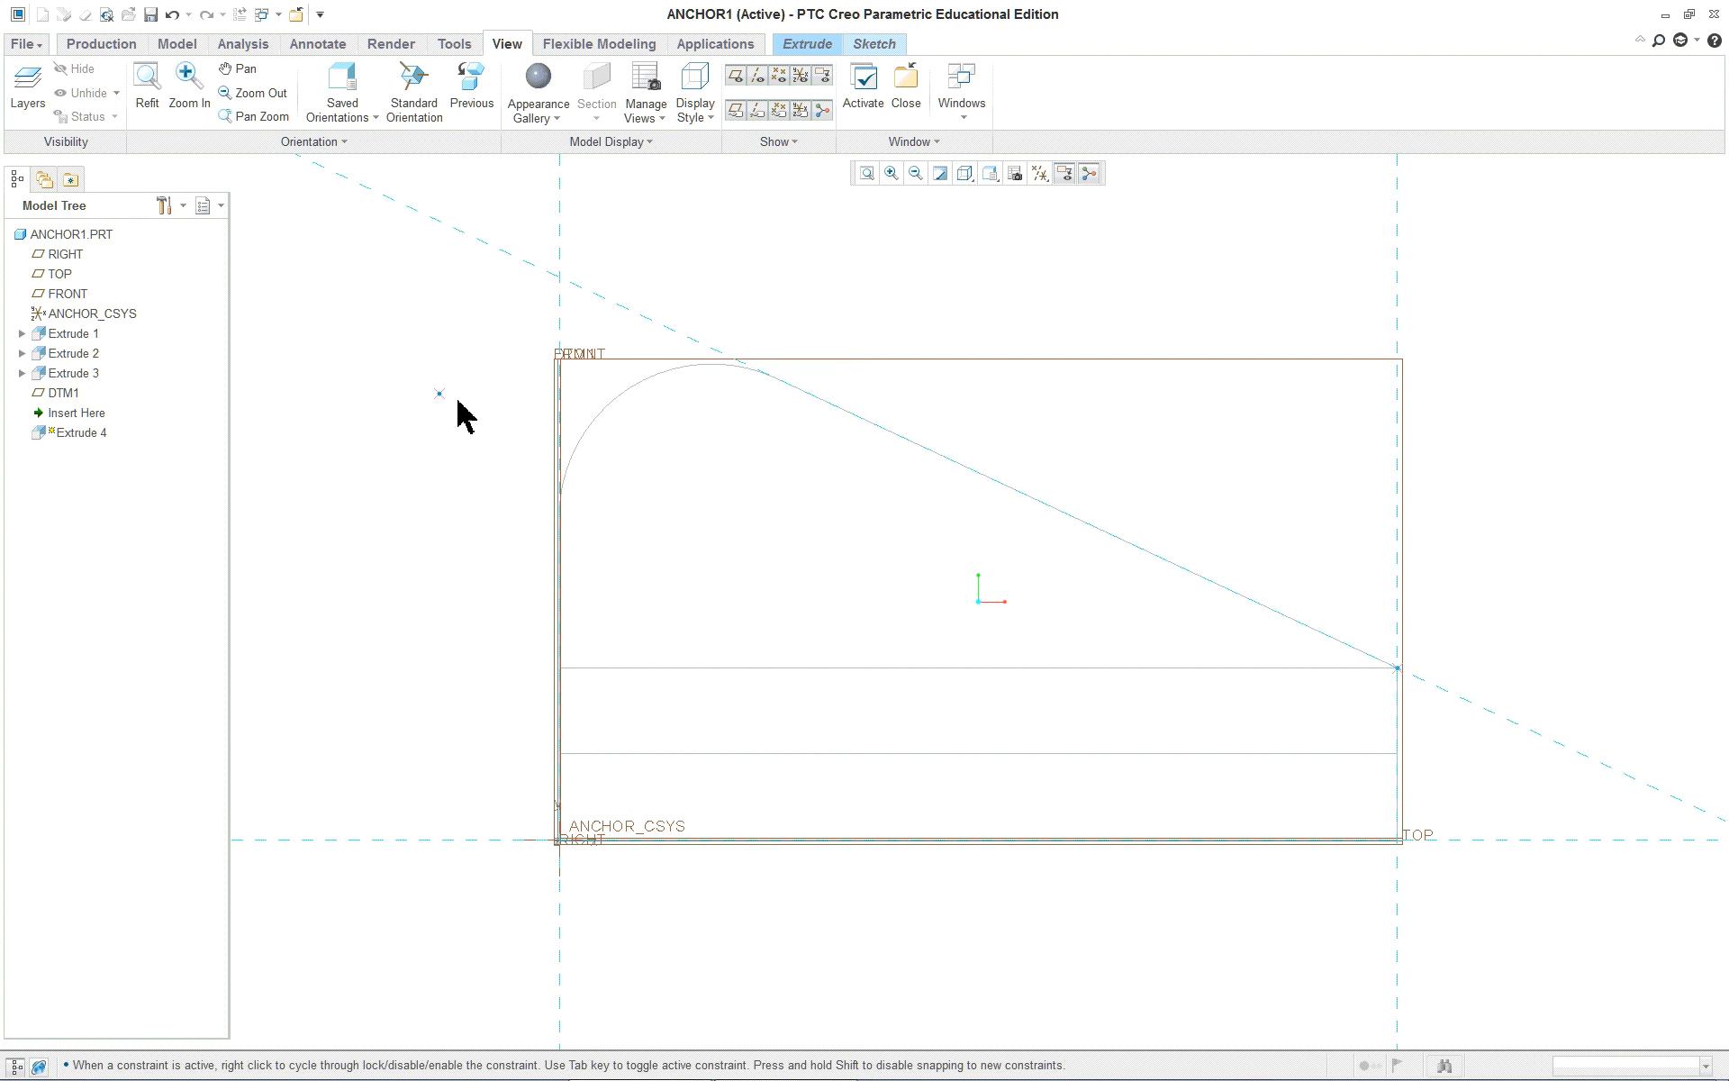
{"action": "left_click", "coordinate": [939, 453]}
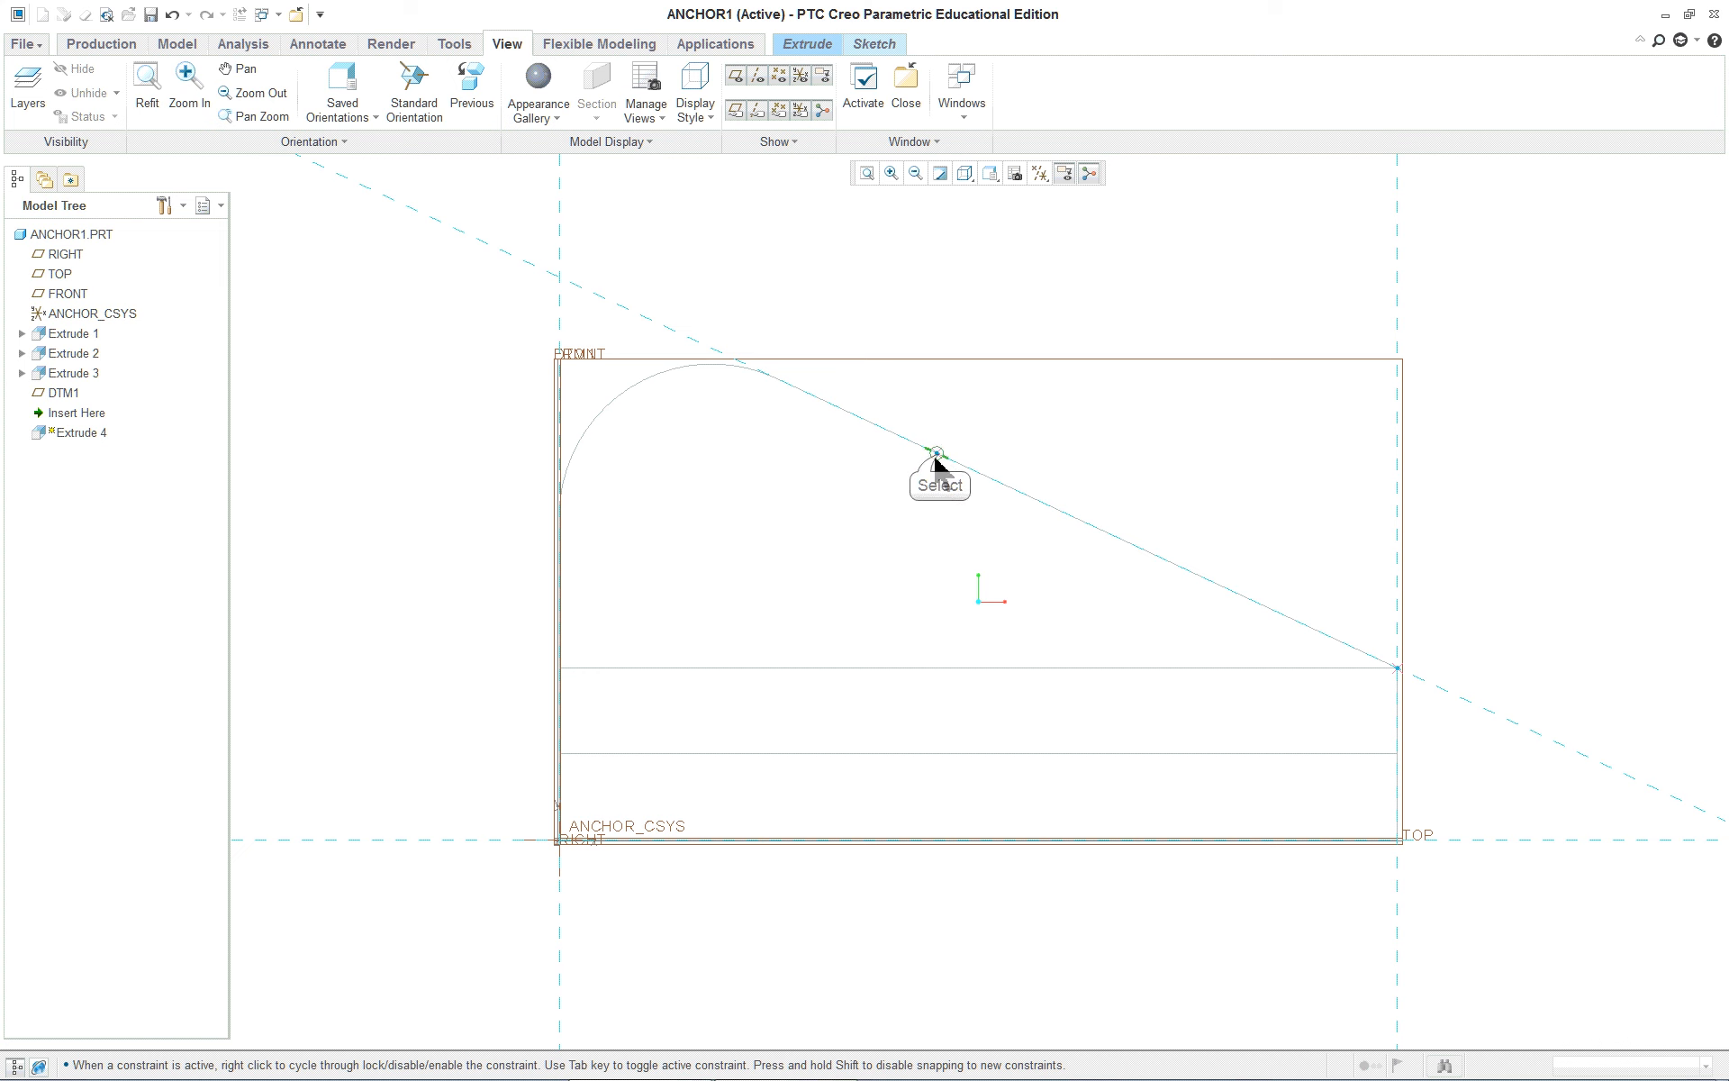
{"action": "left_click", "coordinate": [889, 560]}
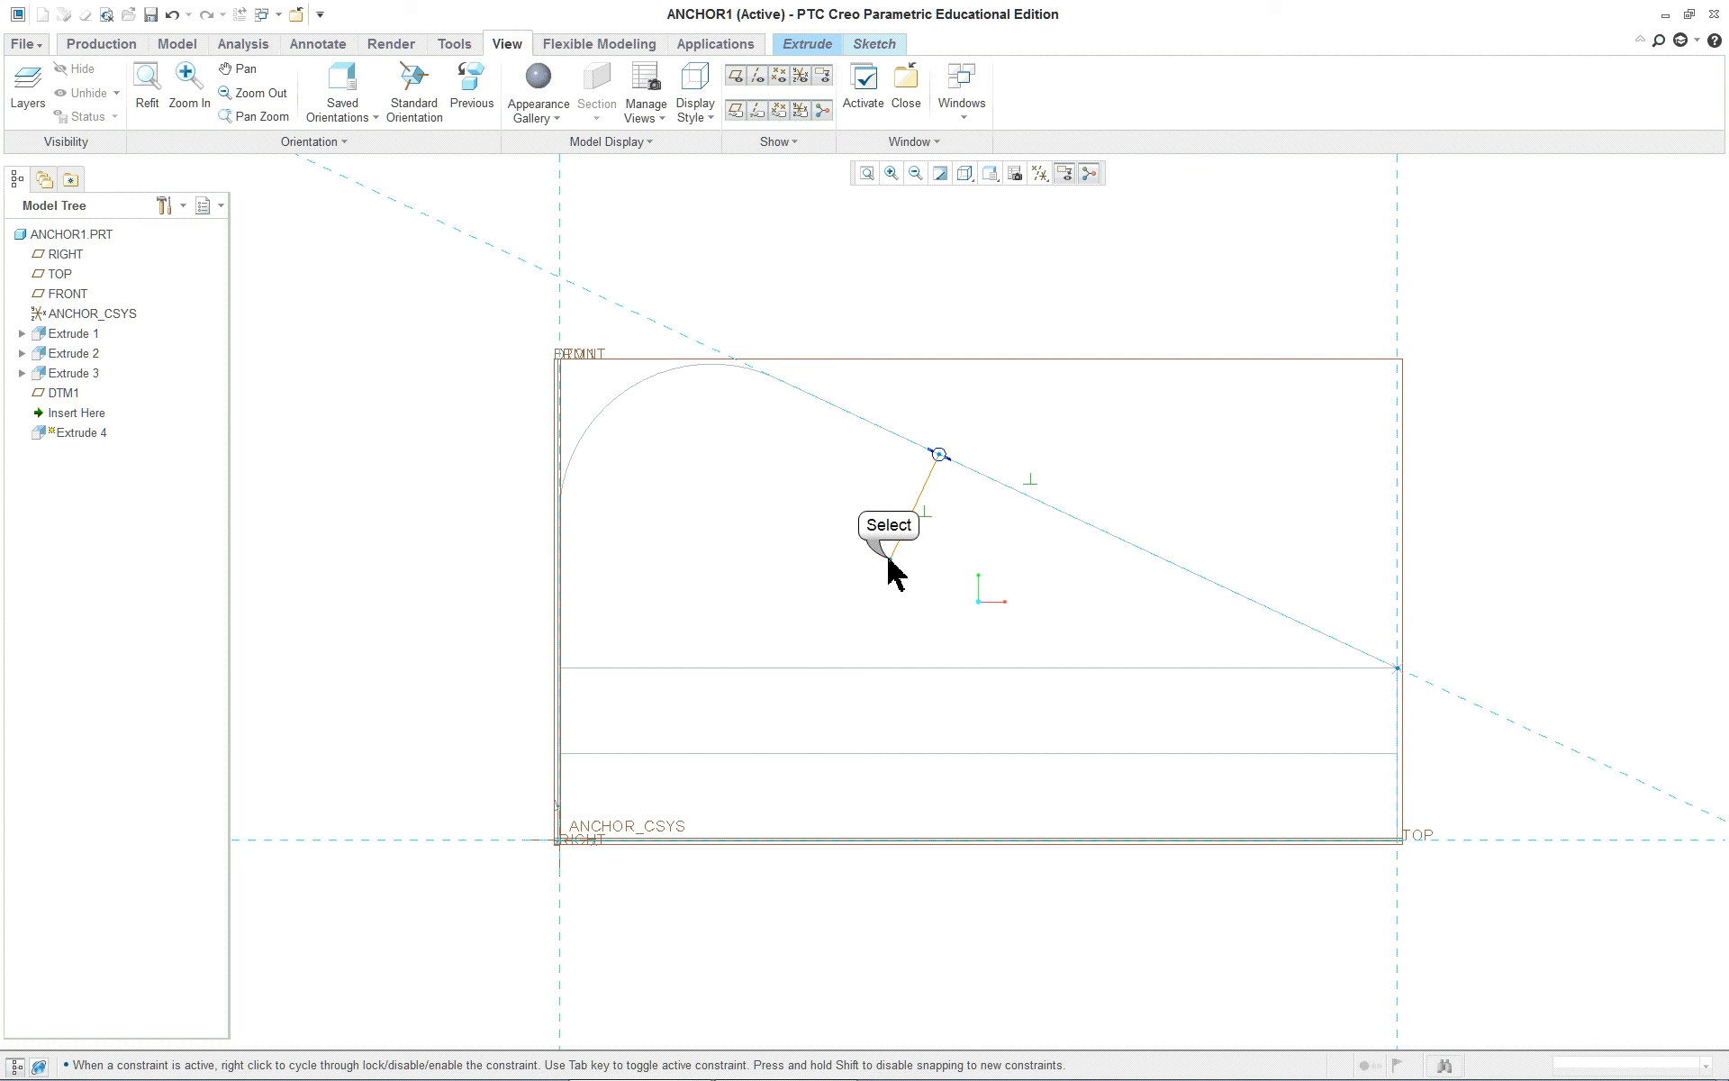
{"action": "left_click", "coordinate": [561, 561]}
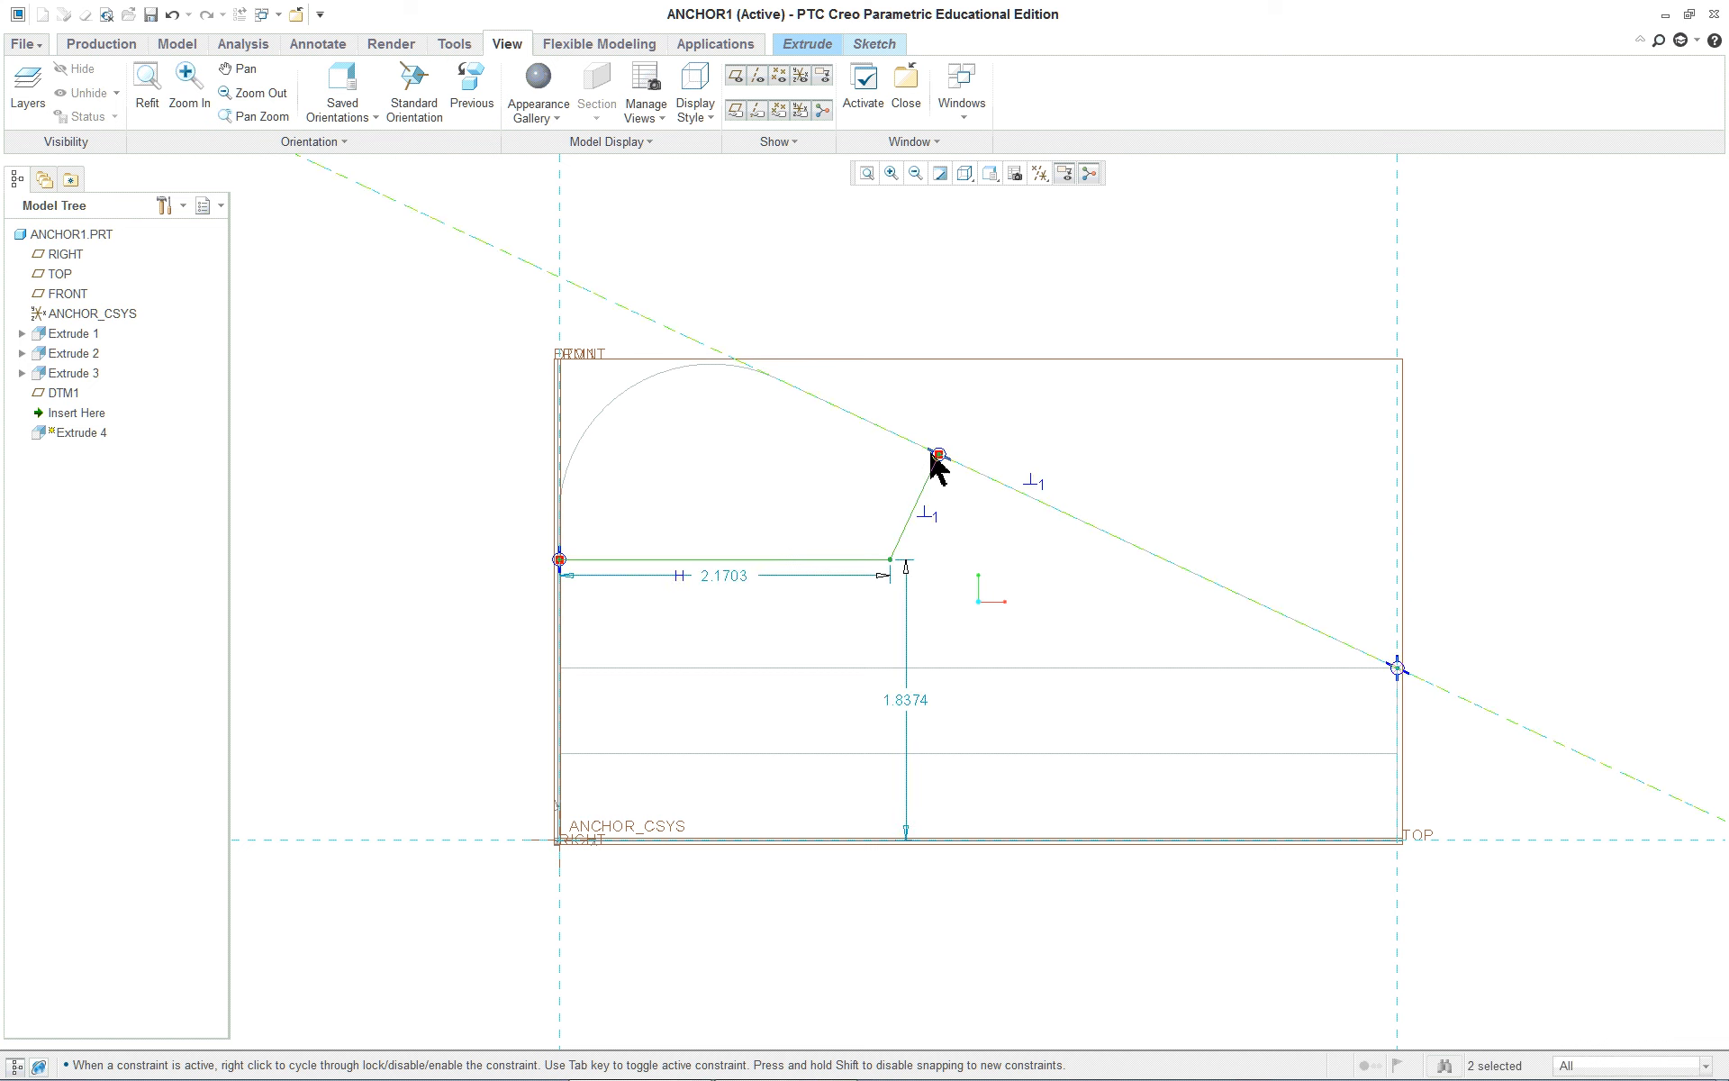
{"action": "left_click", "coordinate": [559, 560]}
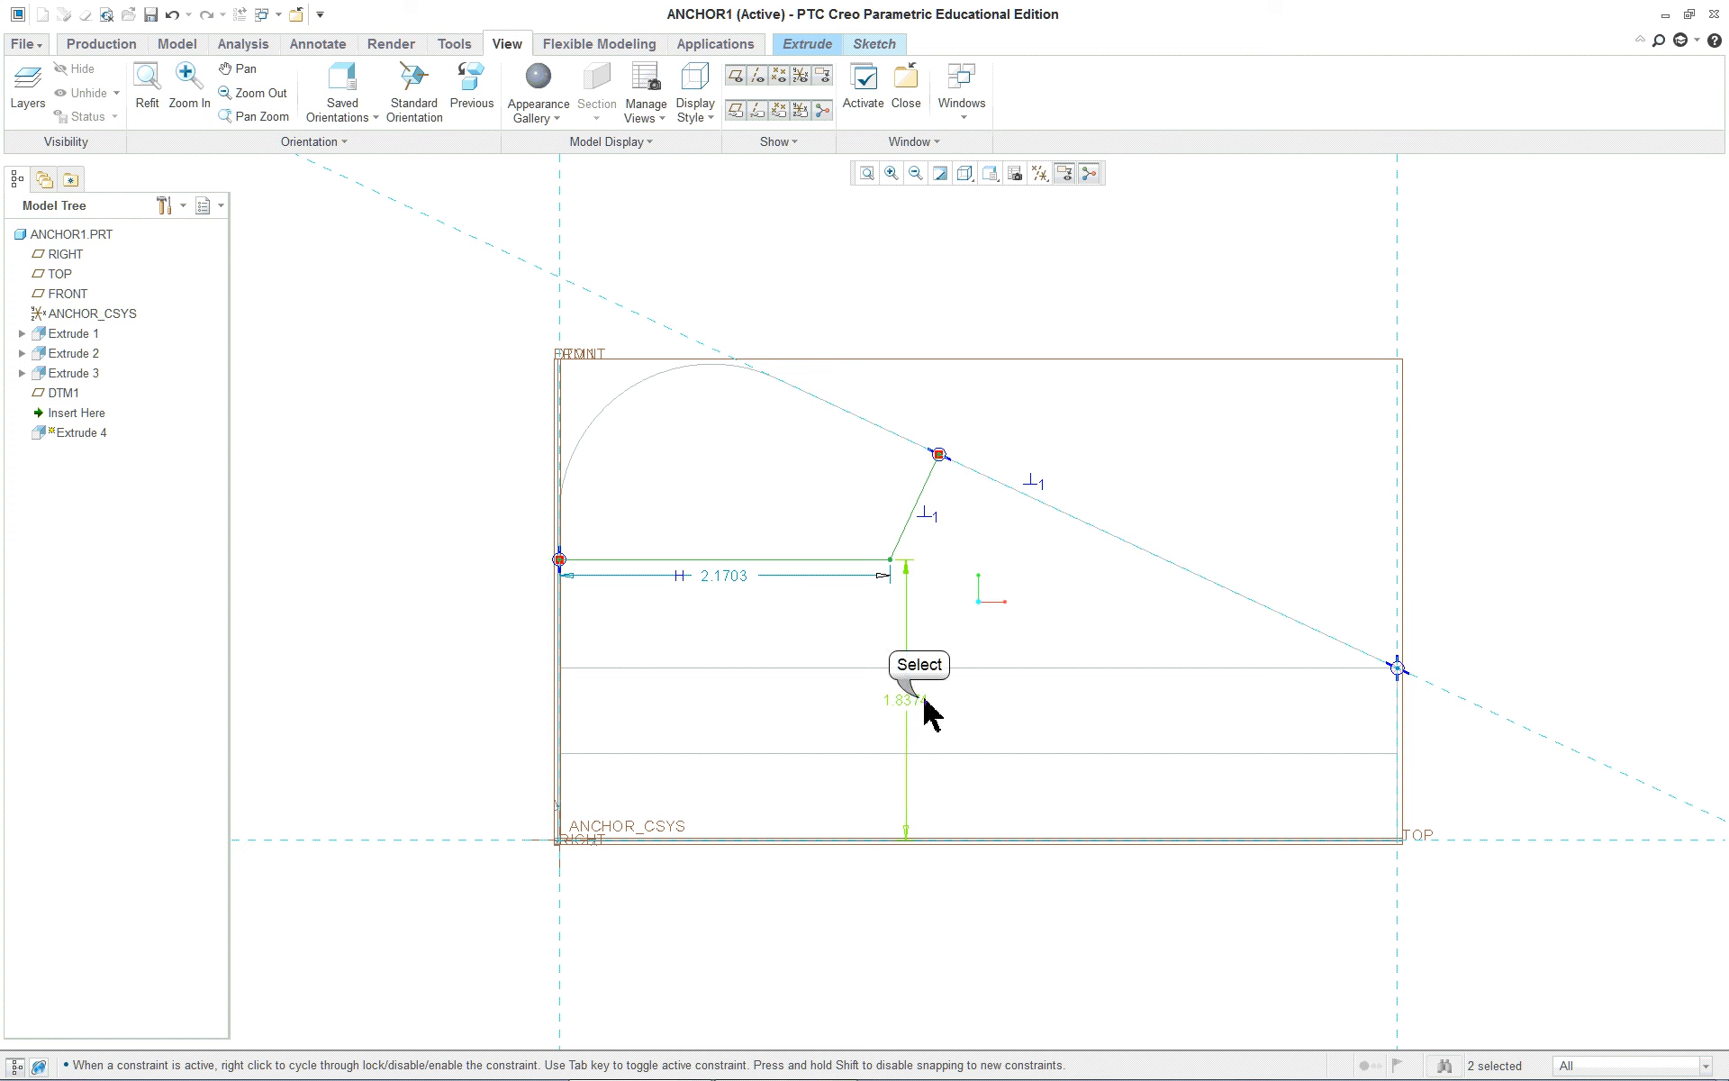
Move the horizontal line's height dimension outside the part outline and make it a strong dimension at its current value
{"action": "middle_click", "coordinate": [426, 652]}
{"action": "key", "text": "Return"}
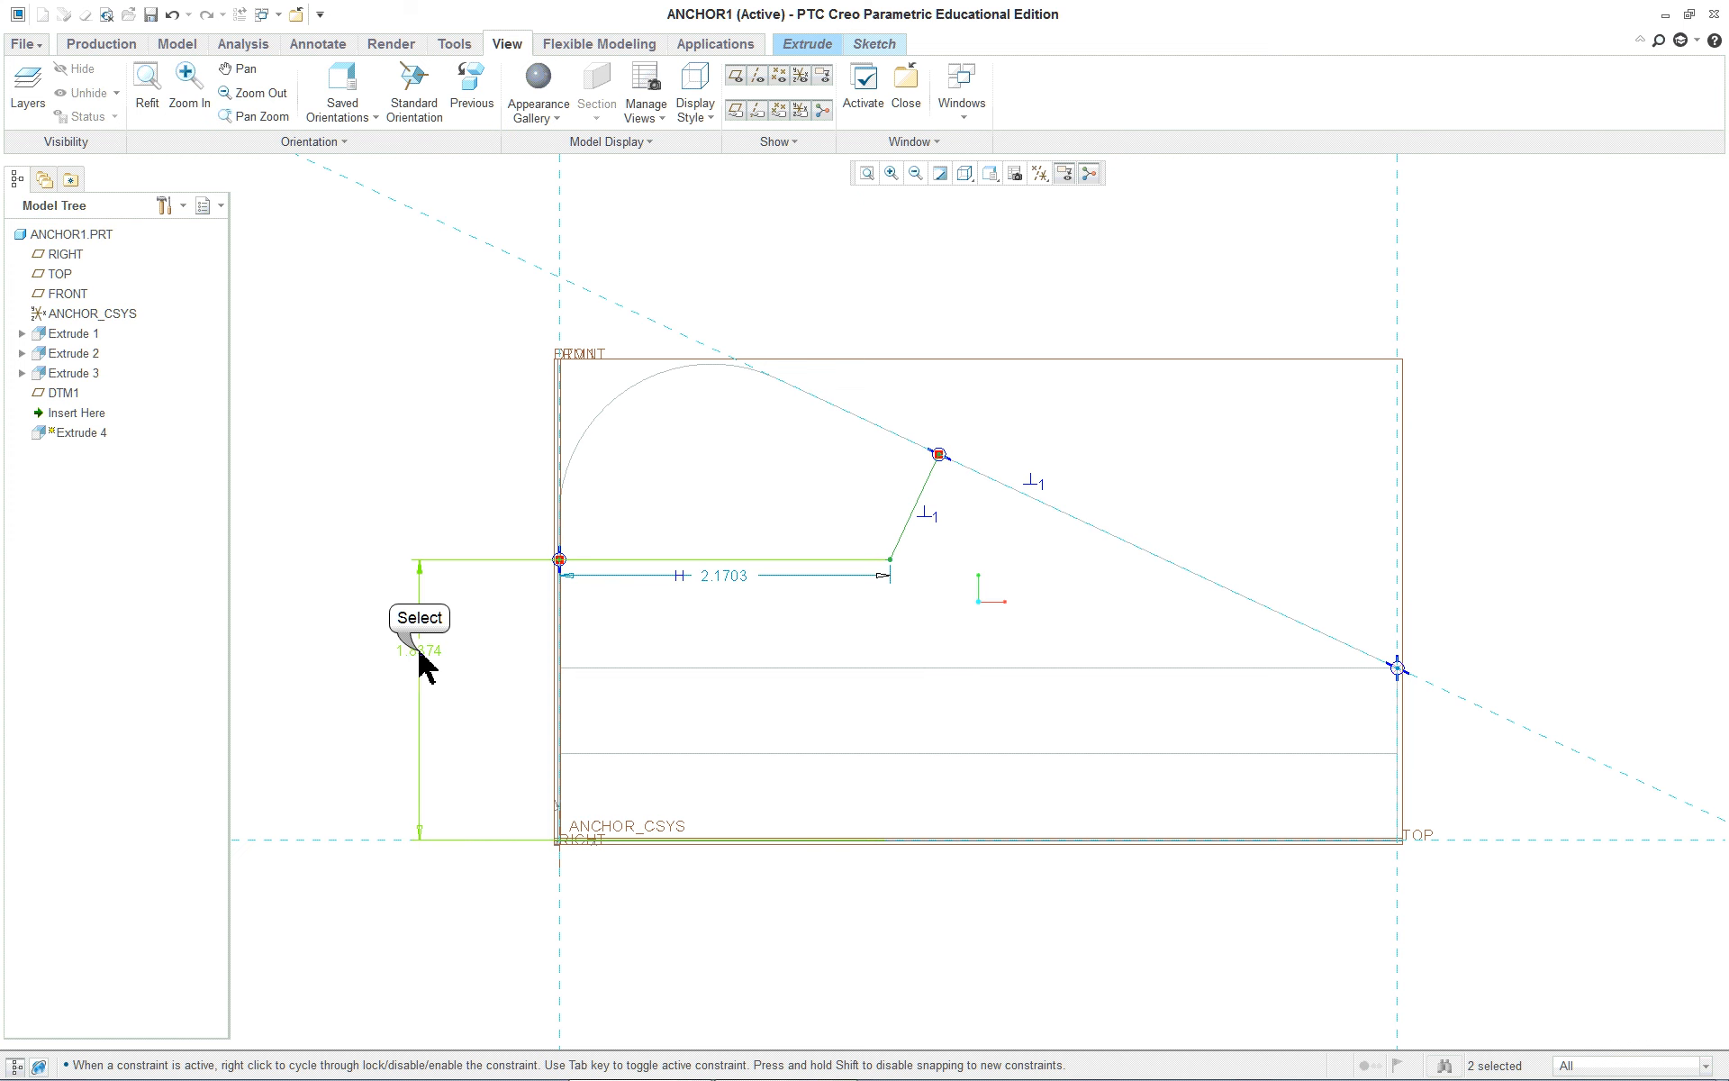
{"action": "left_click", "coordinate": [421, 662]}
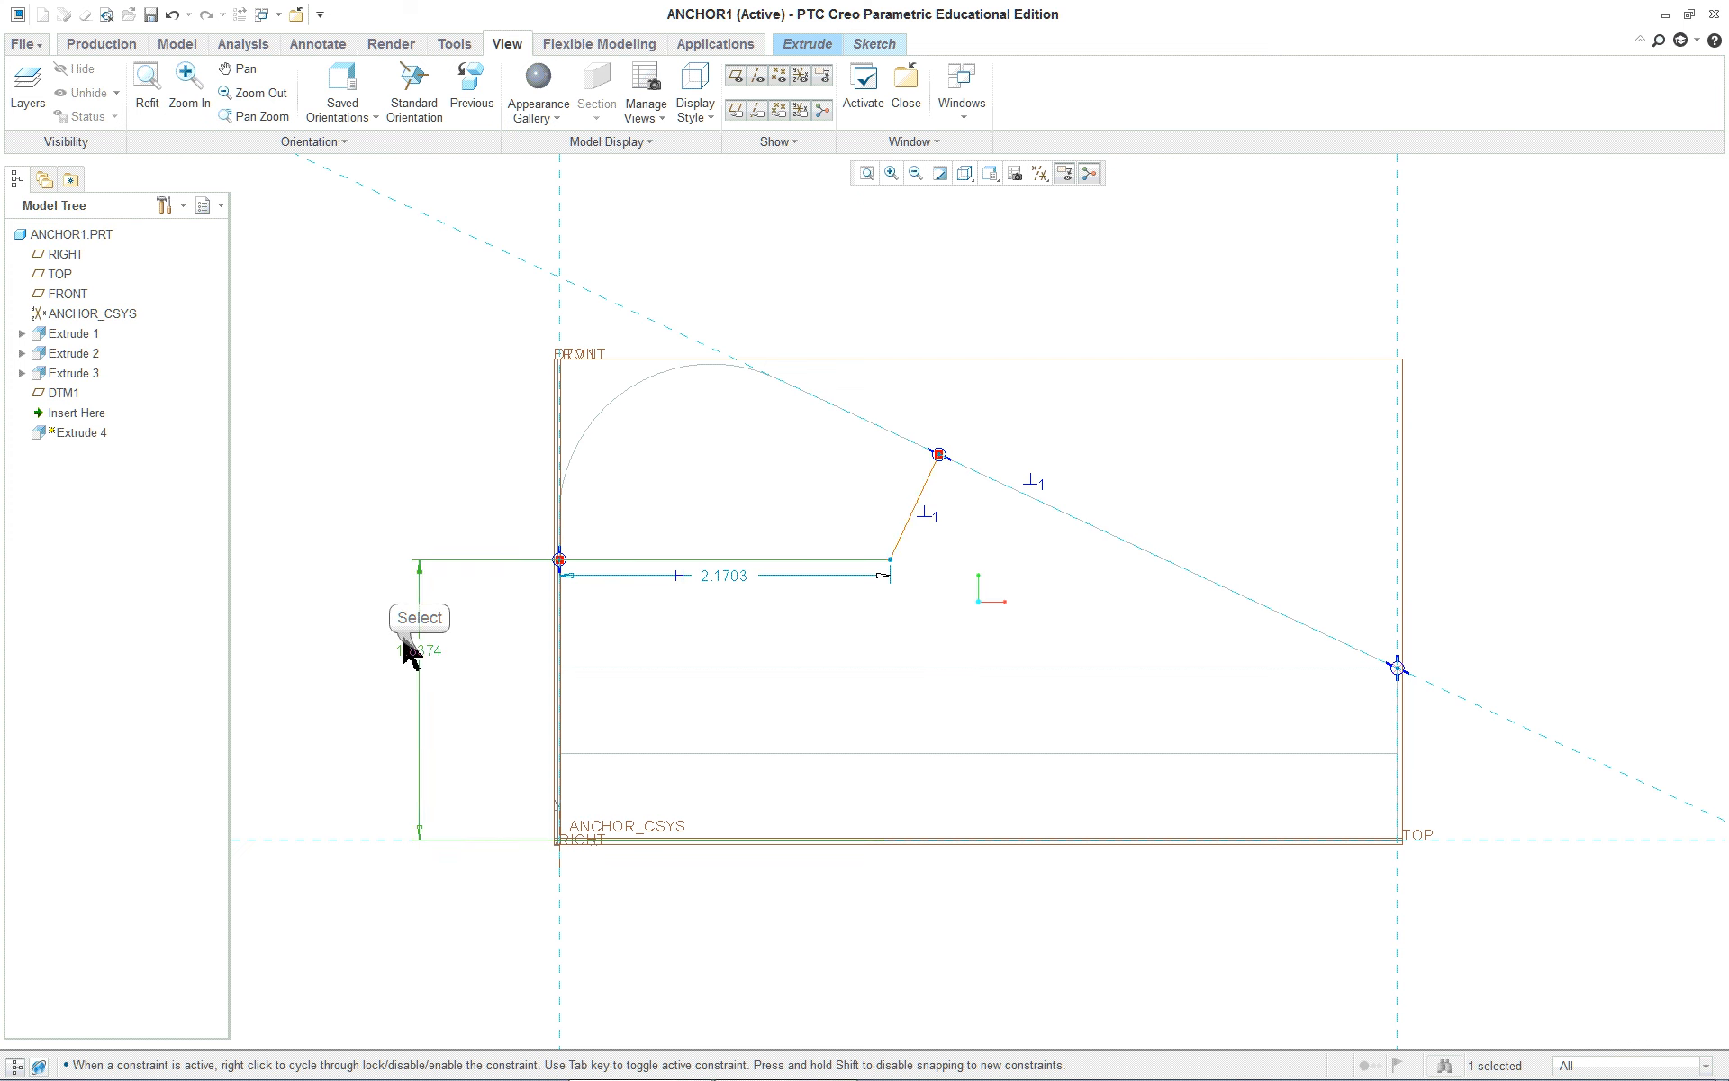
{"action": "right_click", "coordinate": [322, 451]}
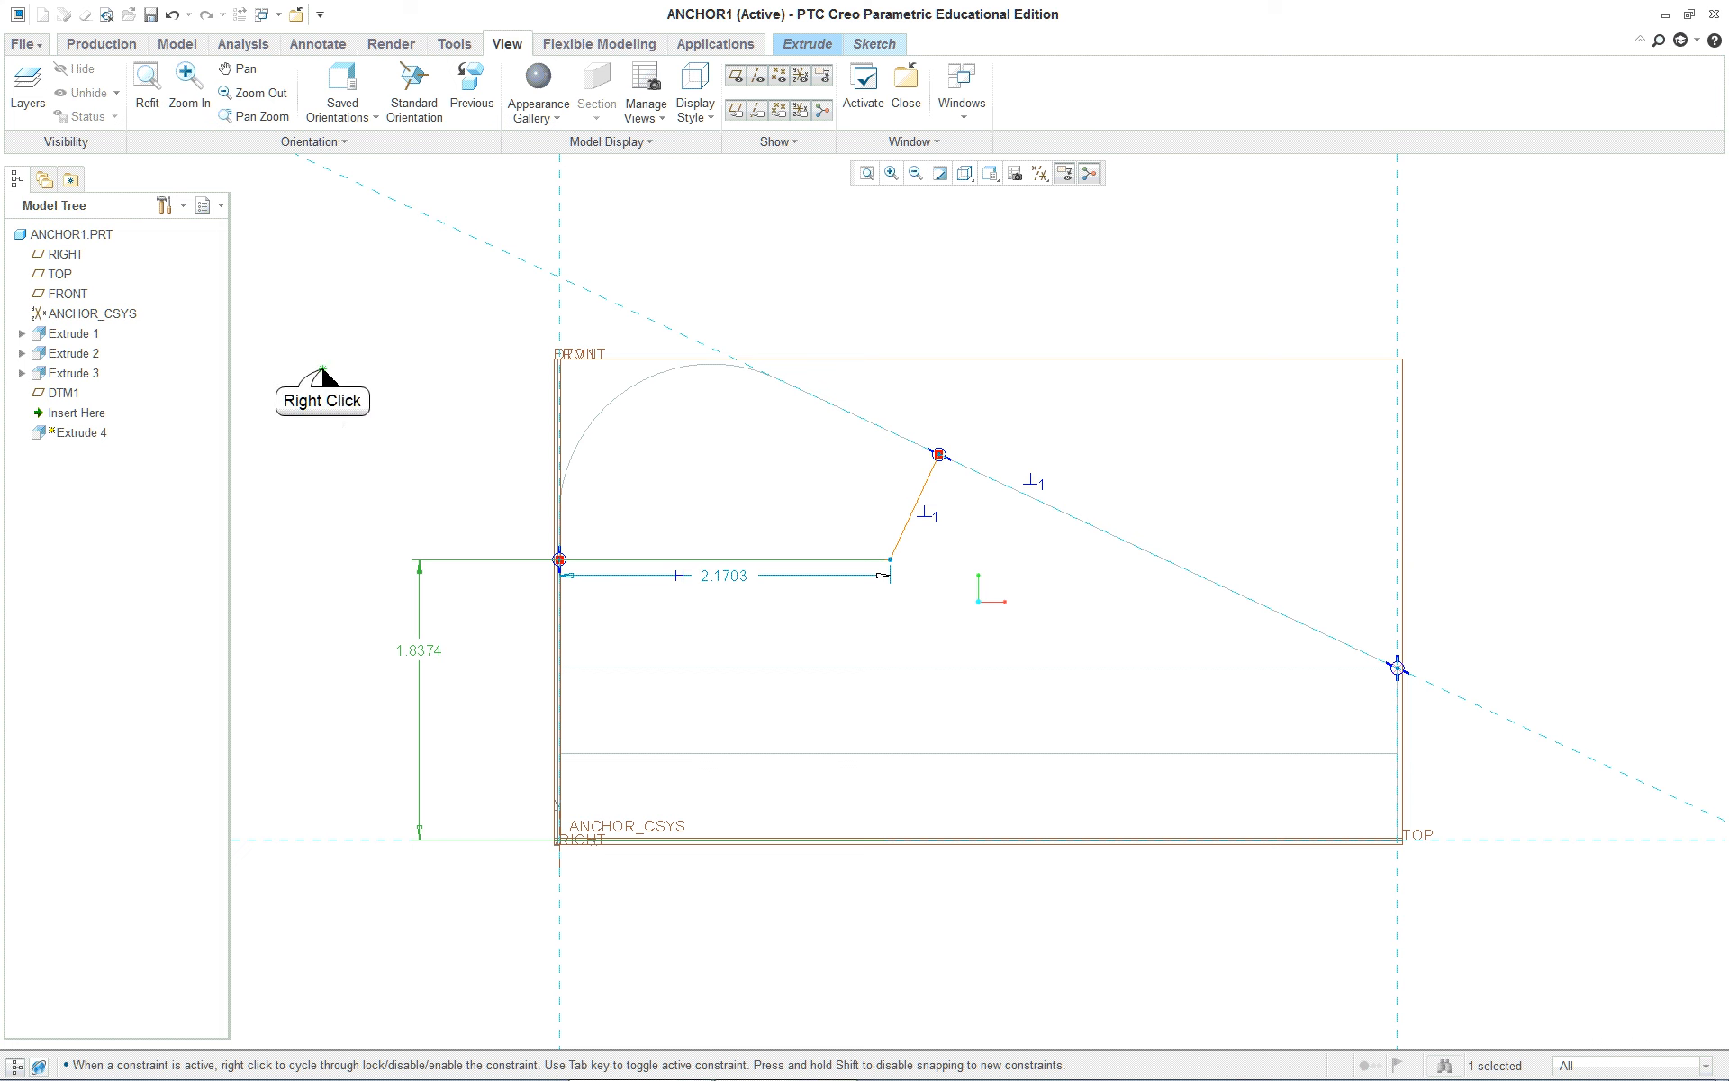
{"action": "left_click", "coordinate": [399, 429]}
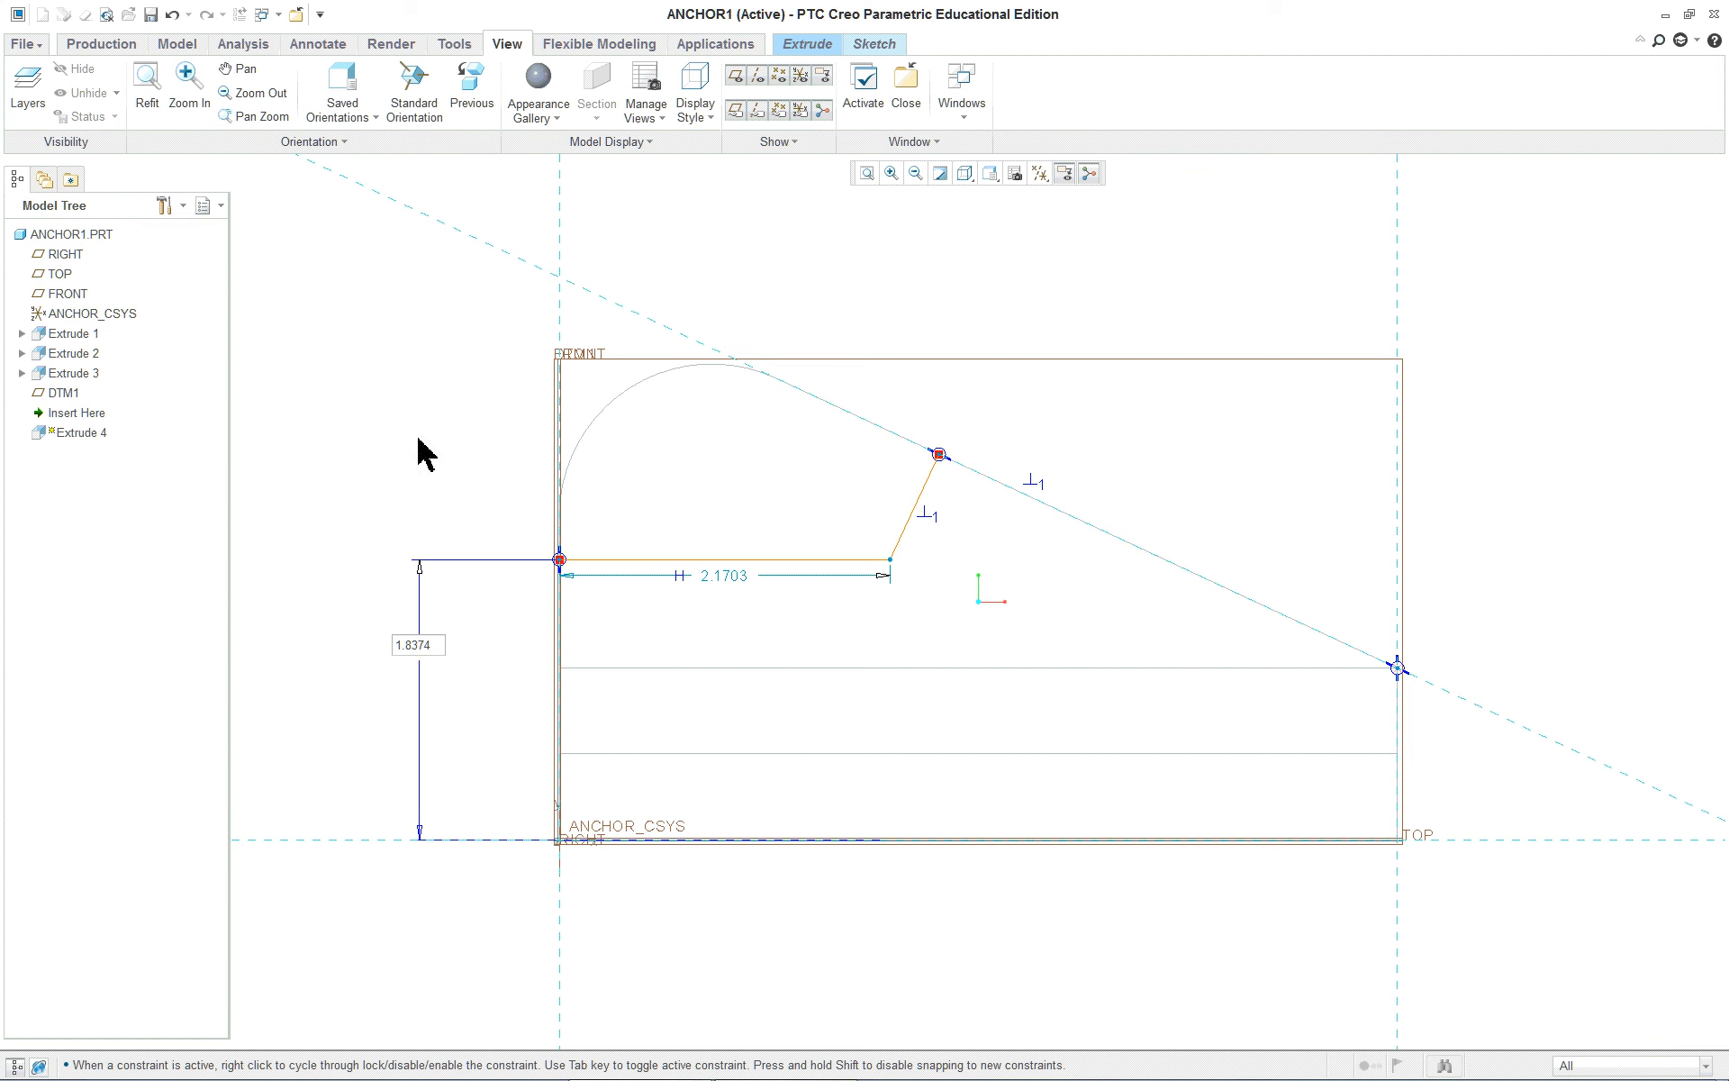
Dimension the distance along the slope from the perpendicular line to the construction point, keeping the measured value
{"action": "right_click", "coordinate": [739, 578]}
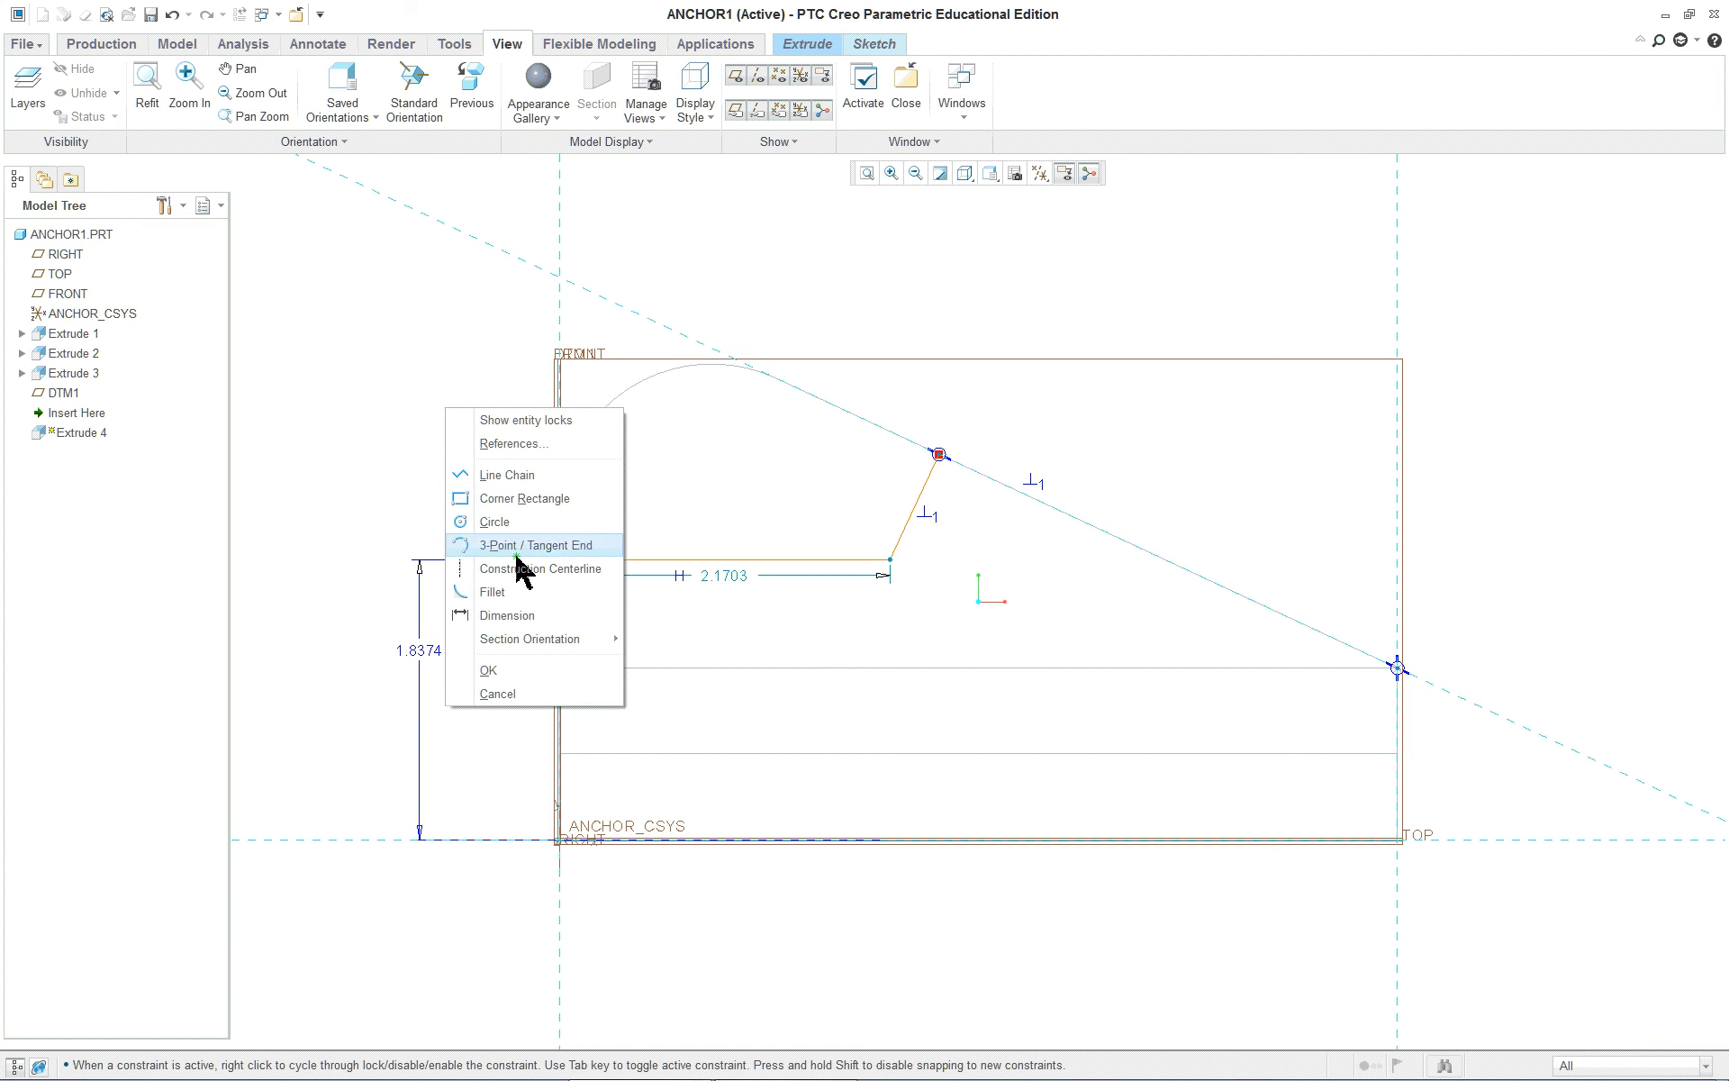
{"action": "left_click", "coordinate": [516, 616]}
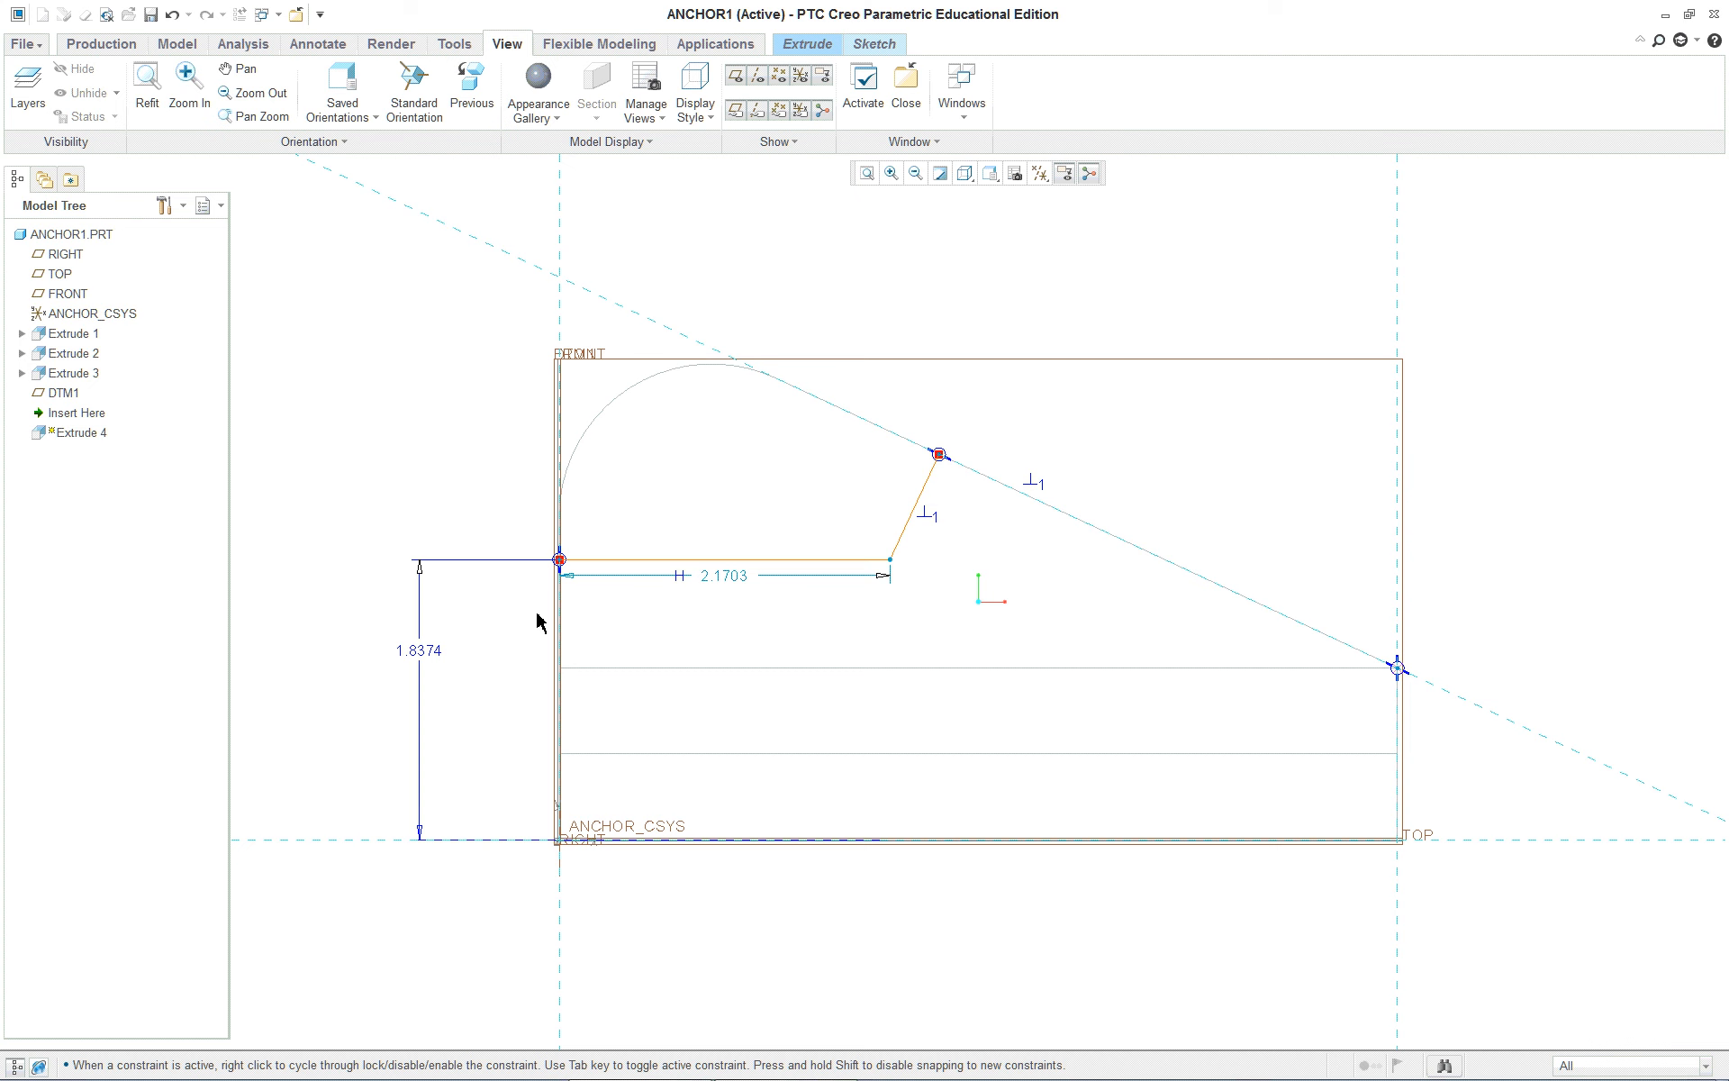
{"action": "left_click", "coordinate": [919, 509]}
{"action": "left_click", "coordinate": [1398, 668]}
{"action": "middle_click", "coordinate": [1218, 535]}
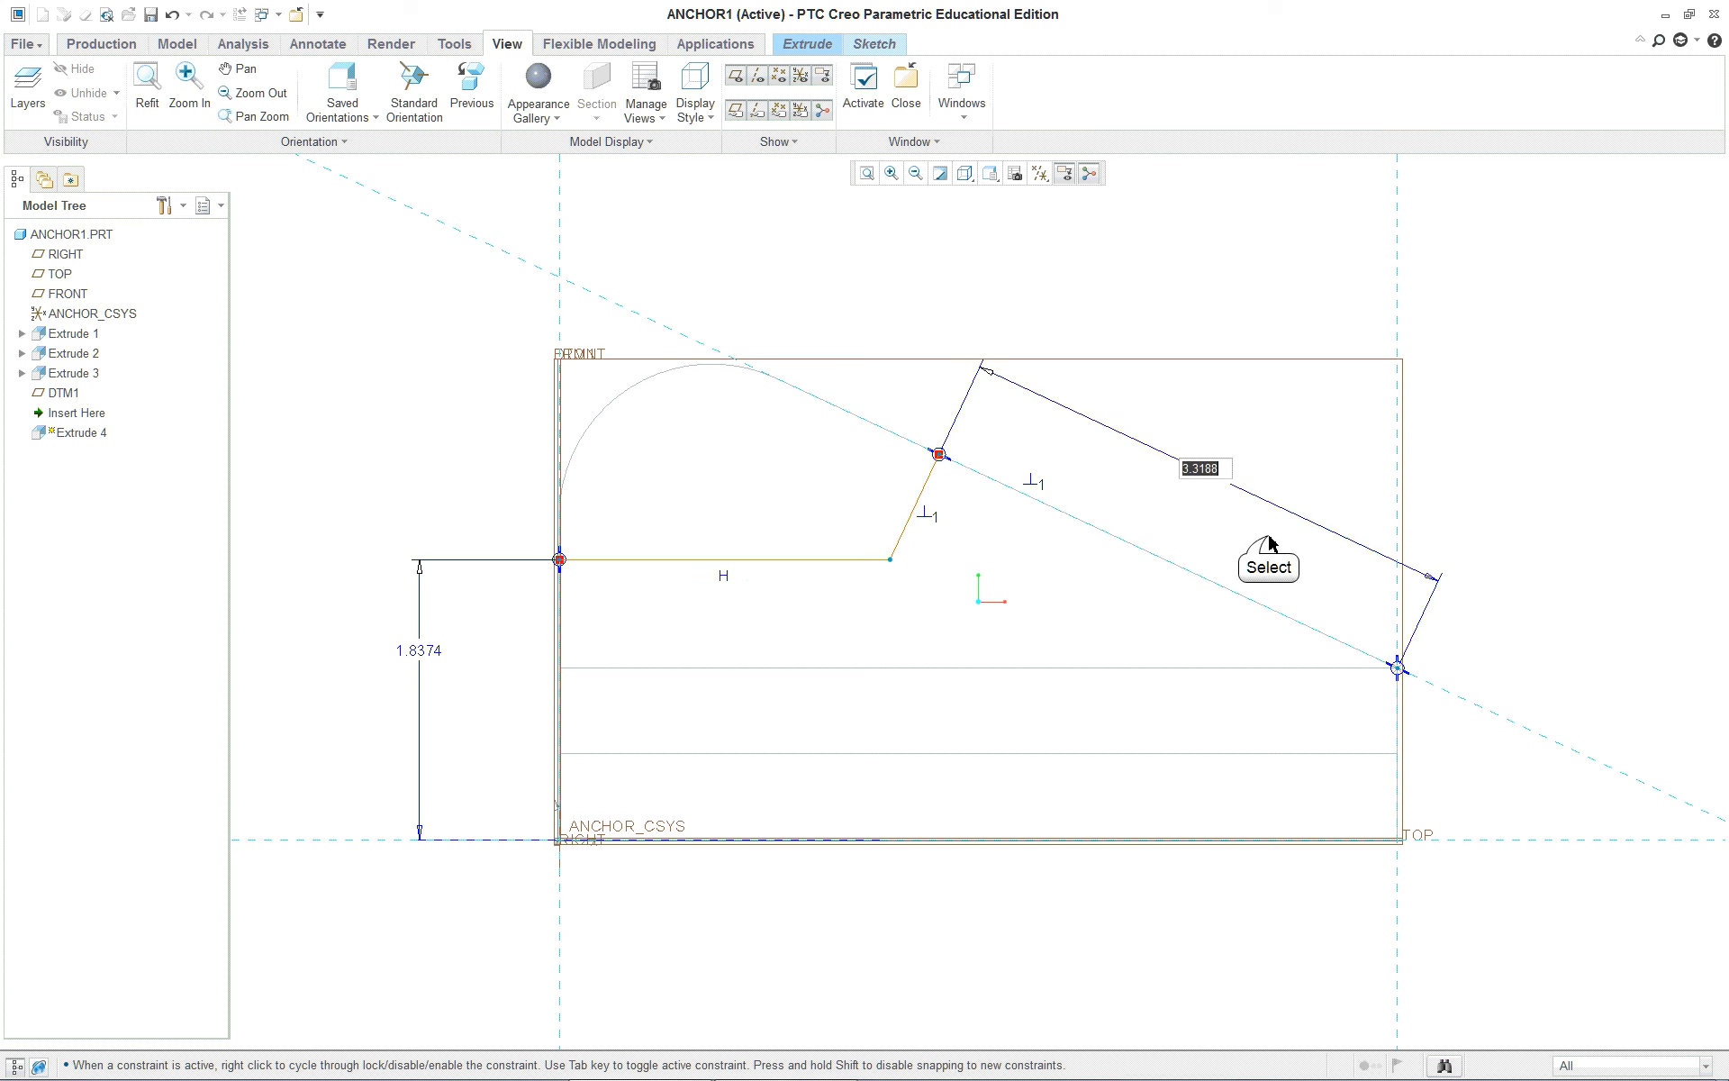
{"action": "key", "text": "Return"}
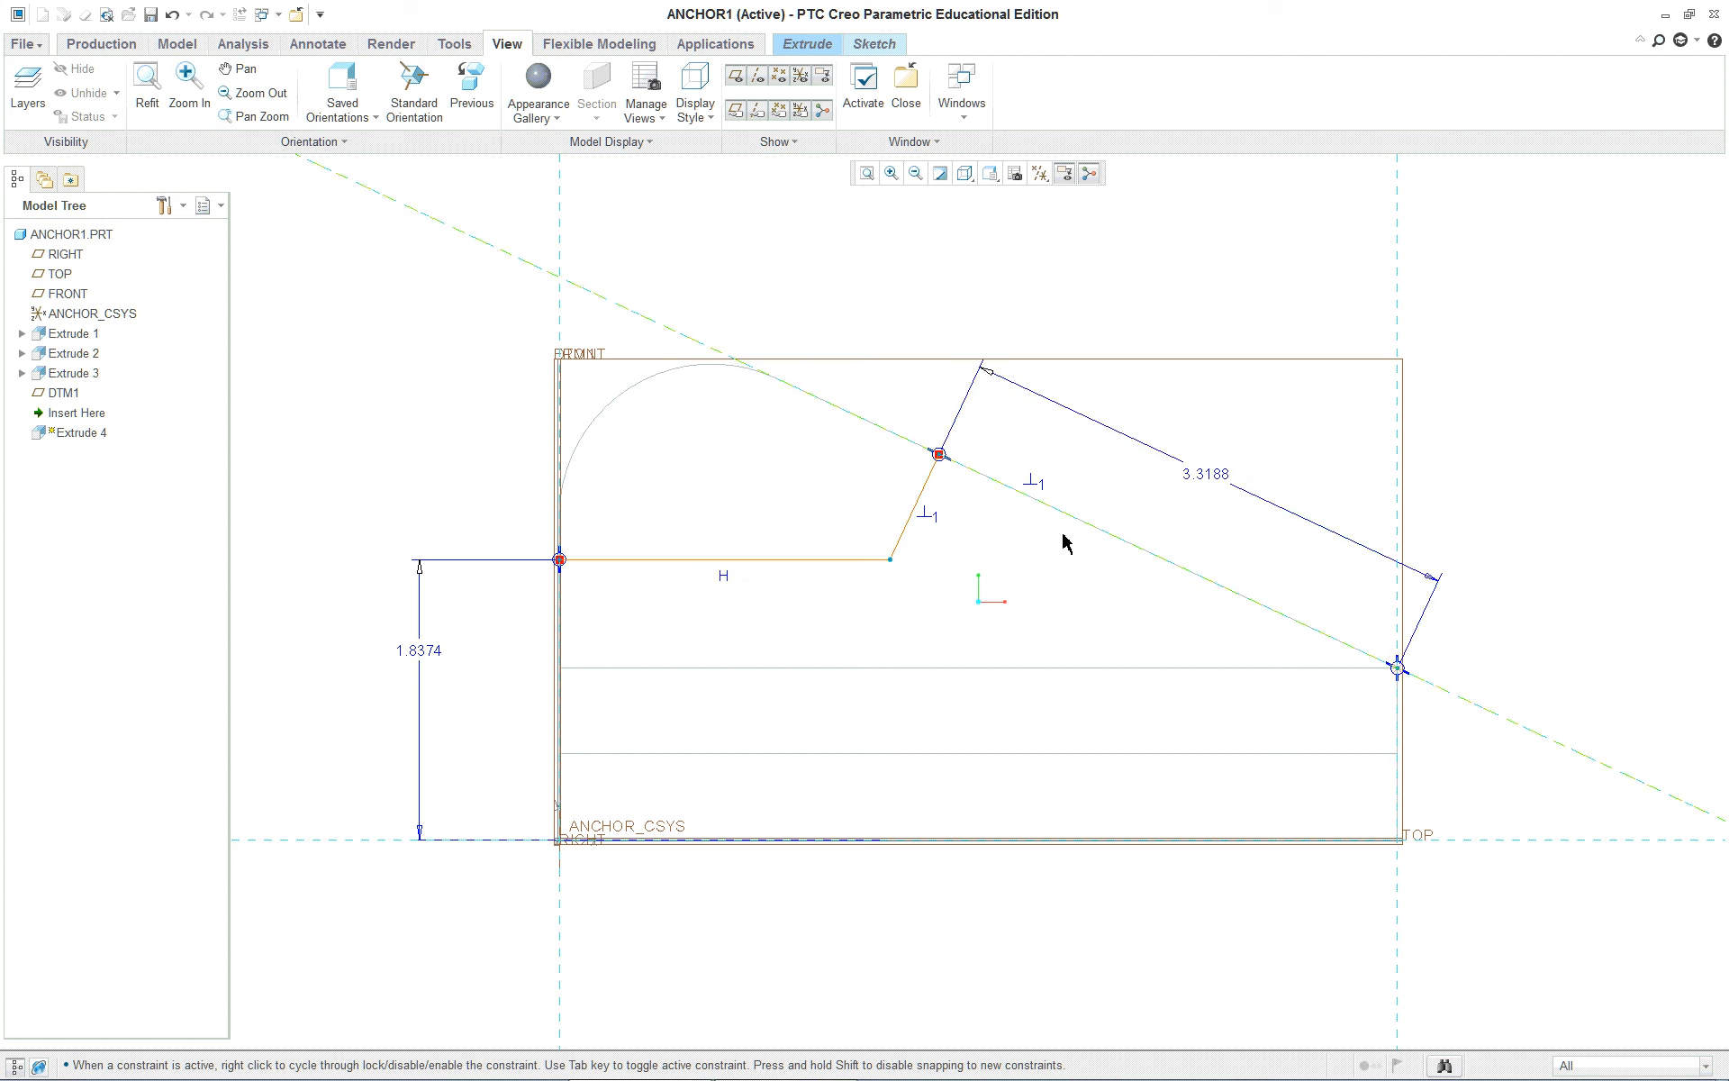
Move the corner joining the two sketched lines downward so the horizontal line sits at a height of about 1.68
{"action": "left_click", "coordinate": [890, 560]}
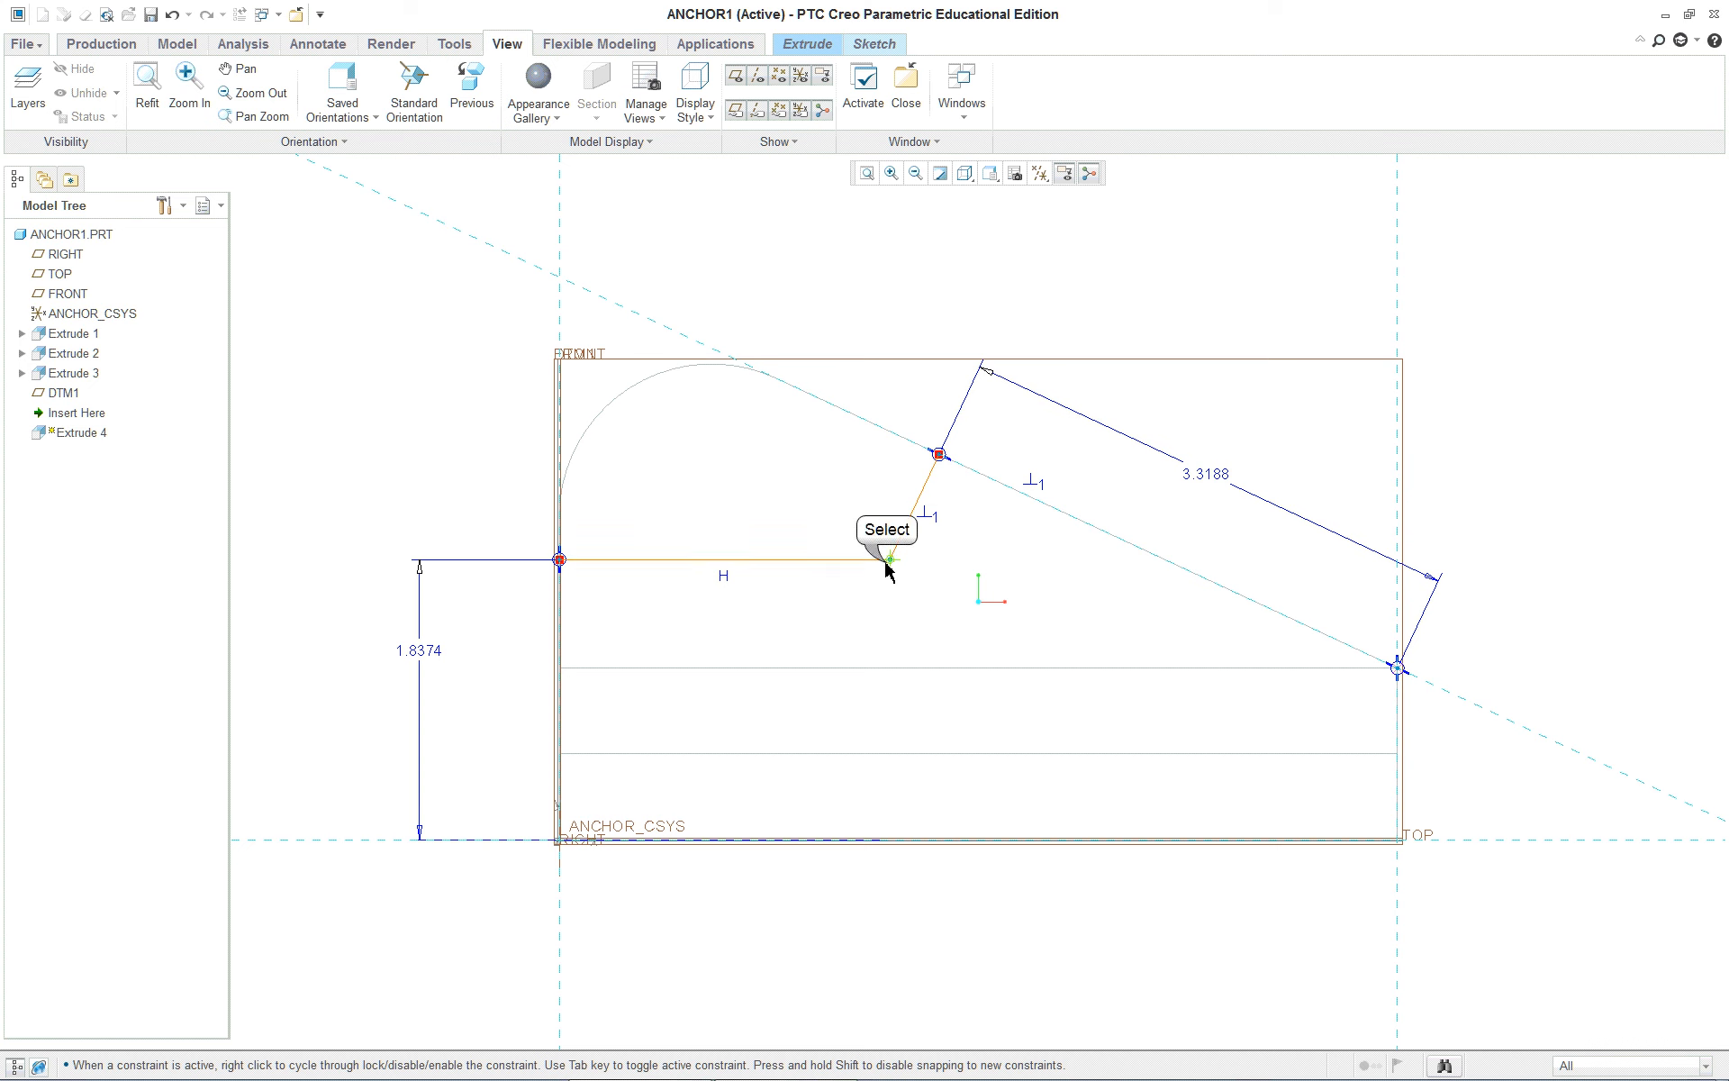
{"action": "left_click", "coordinate": [773, 510]}
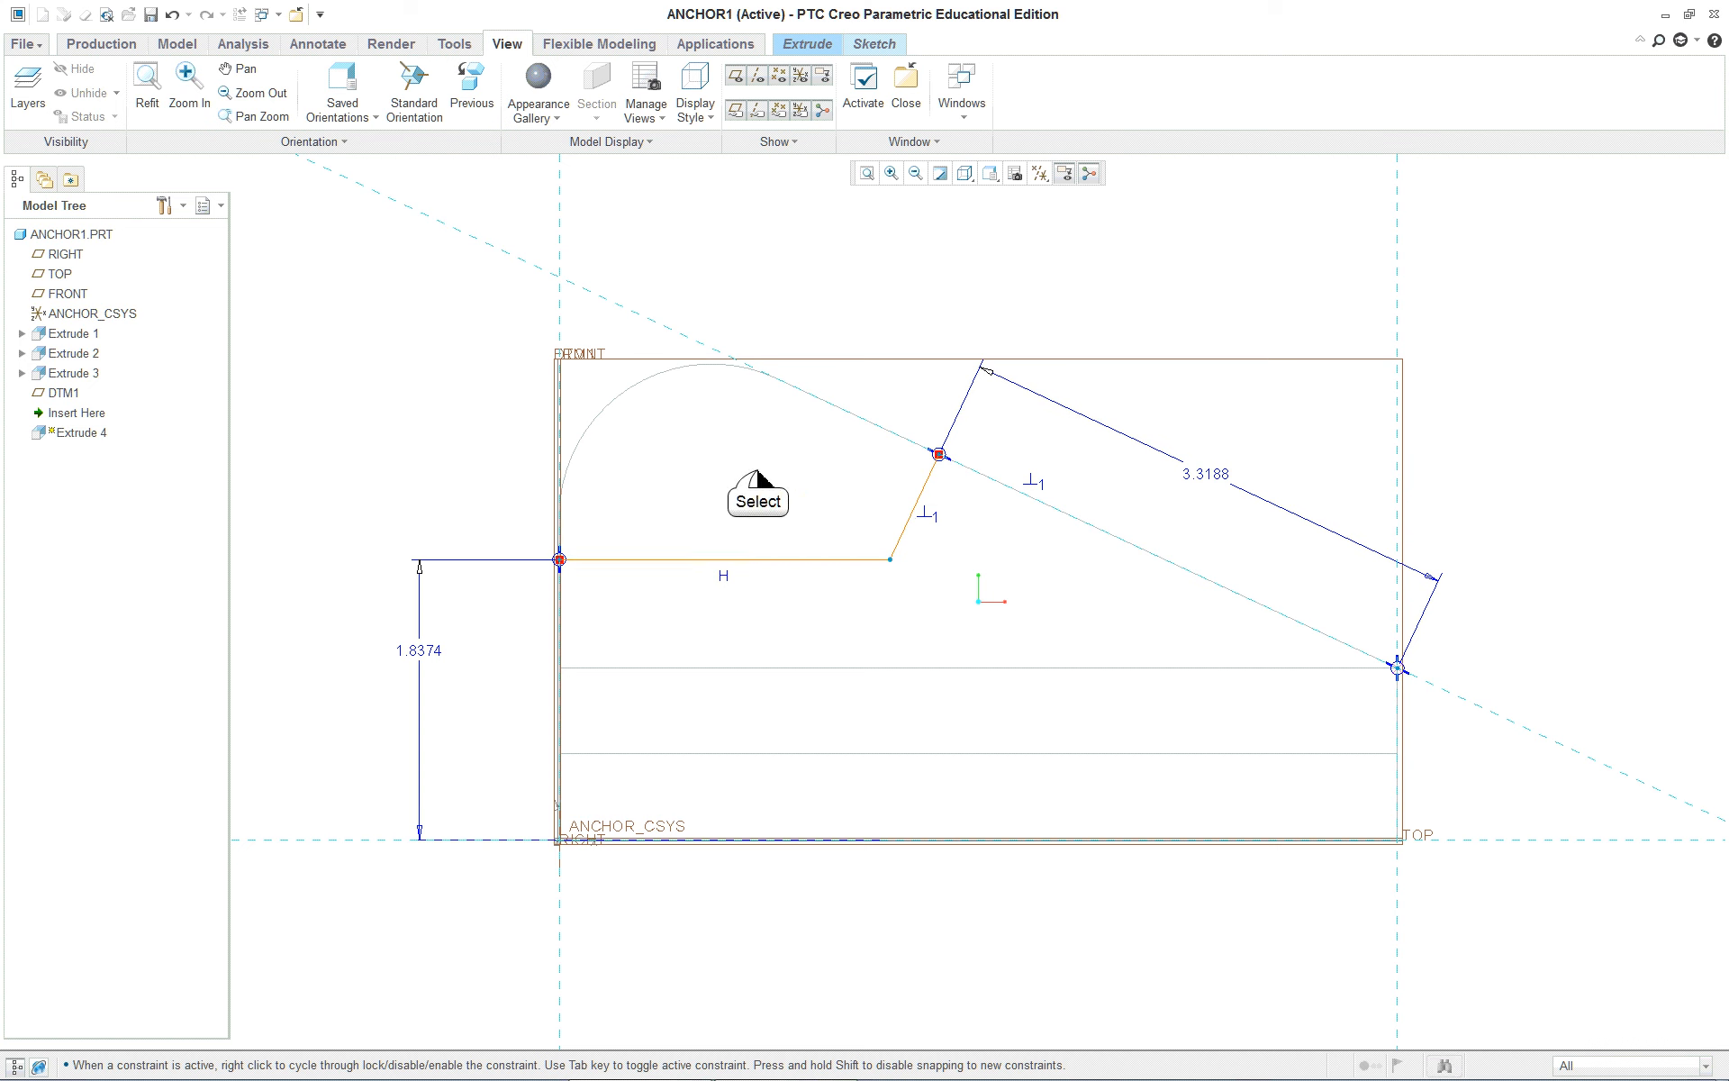
{"action": "left_click", "coordinate": [890, 560]}
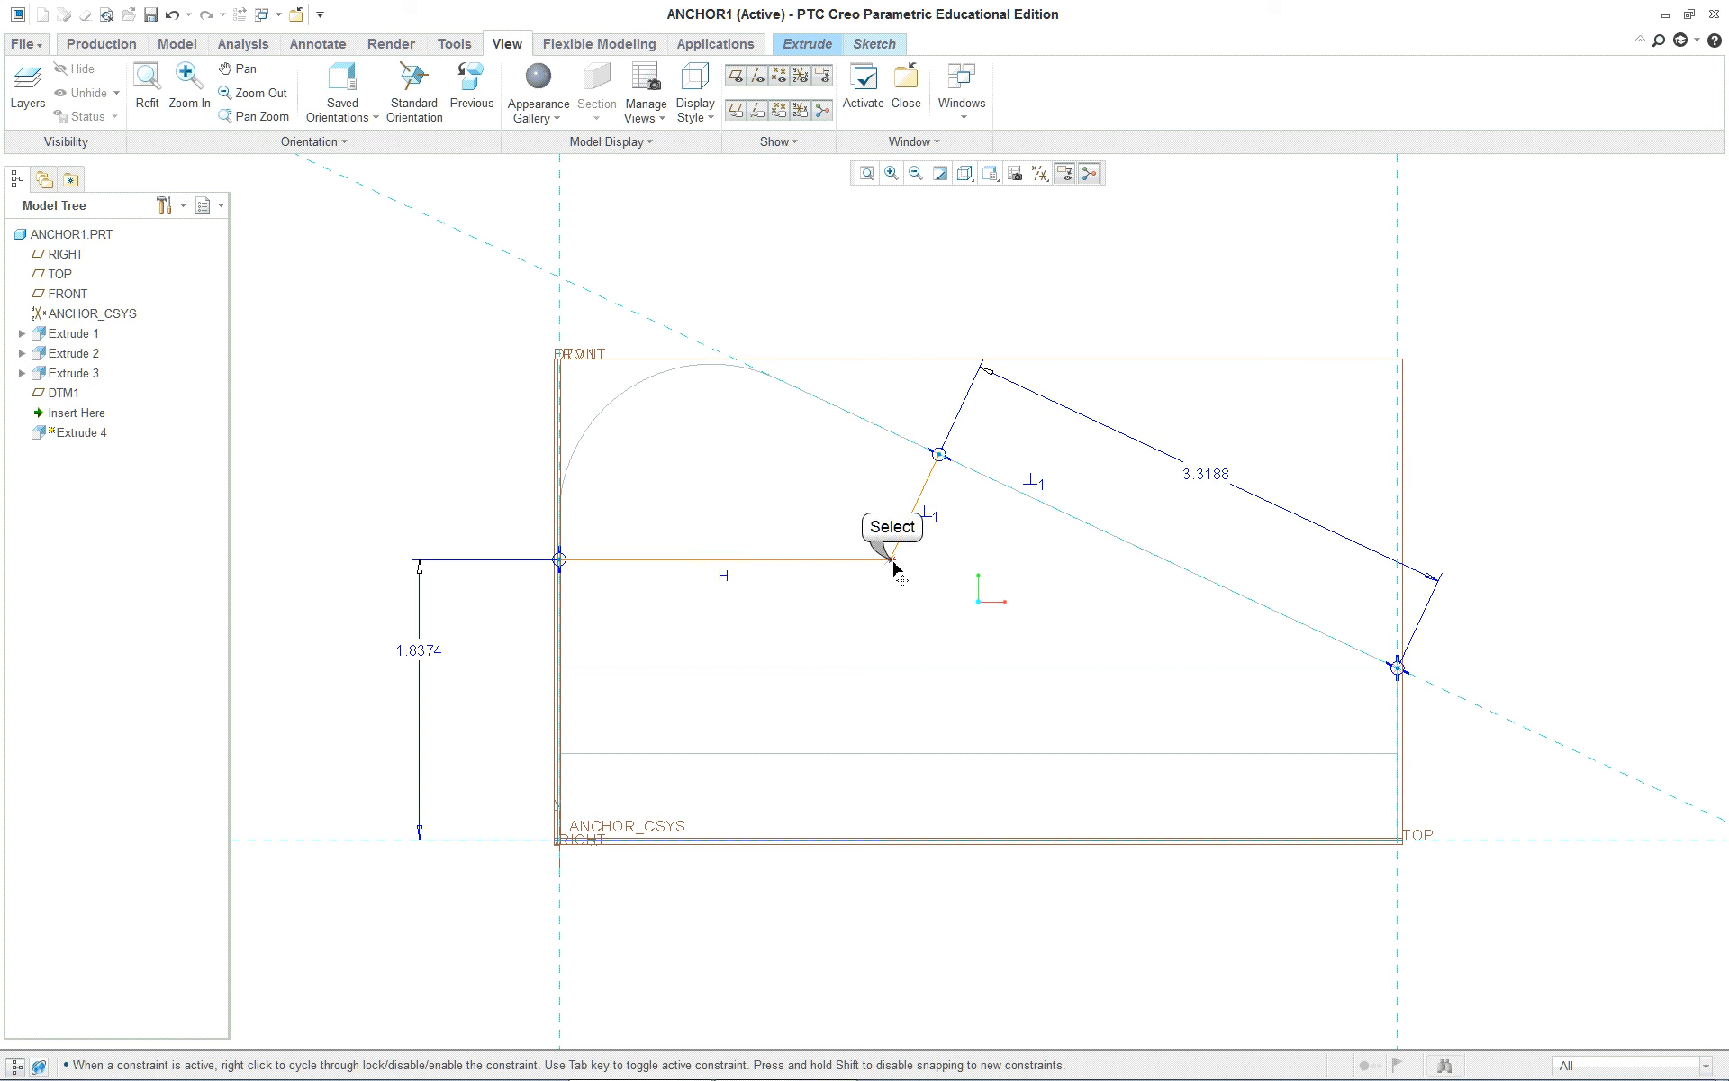
{"action": "mouse_move", "coordinate": [897, 567]}
{"action": "left_mouse_down"}
{"action": "mouse_move", "coordinate": [880, 603]}
{"action": "mouse_move", "coordinate": [934, 579]}
{"action": "mouse_move", "coordinate": [857, 618]}
{"action": "mouse_move", "coordinate": [773, 538]}
{"action": "mouse_move", "coordinate": [915, 610]}
{"action": "mouse_move", "coordinate": [865, 610]}
{"action": "mouse_move", "coordinate": [899, 586]}
{"action": "left_mouse_up"}
Switch to the Lesson 5 PDF in Adobe Acrobat and examine the instructions for the slot's two lines and their design dimensions
{"action": "key", "text": "alt+Tab"}
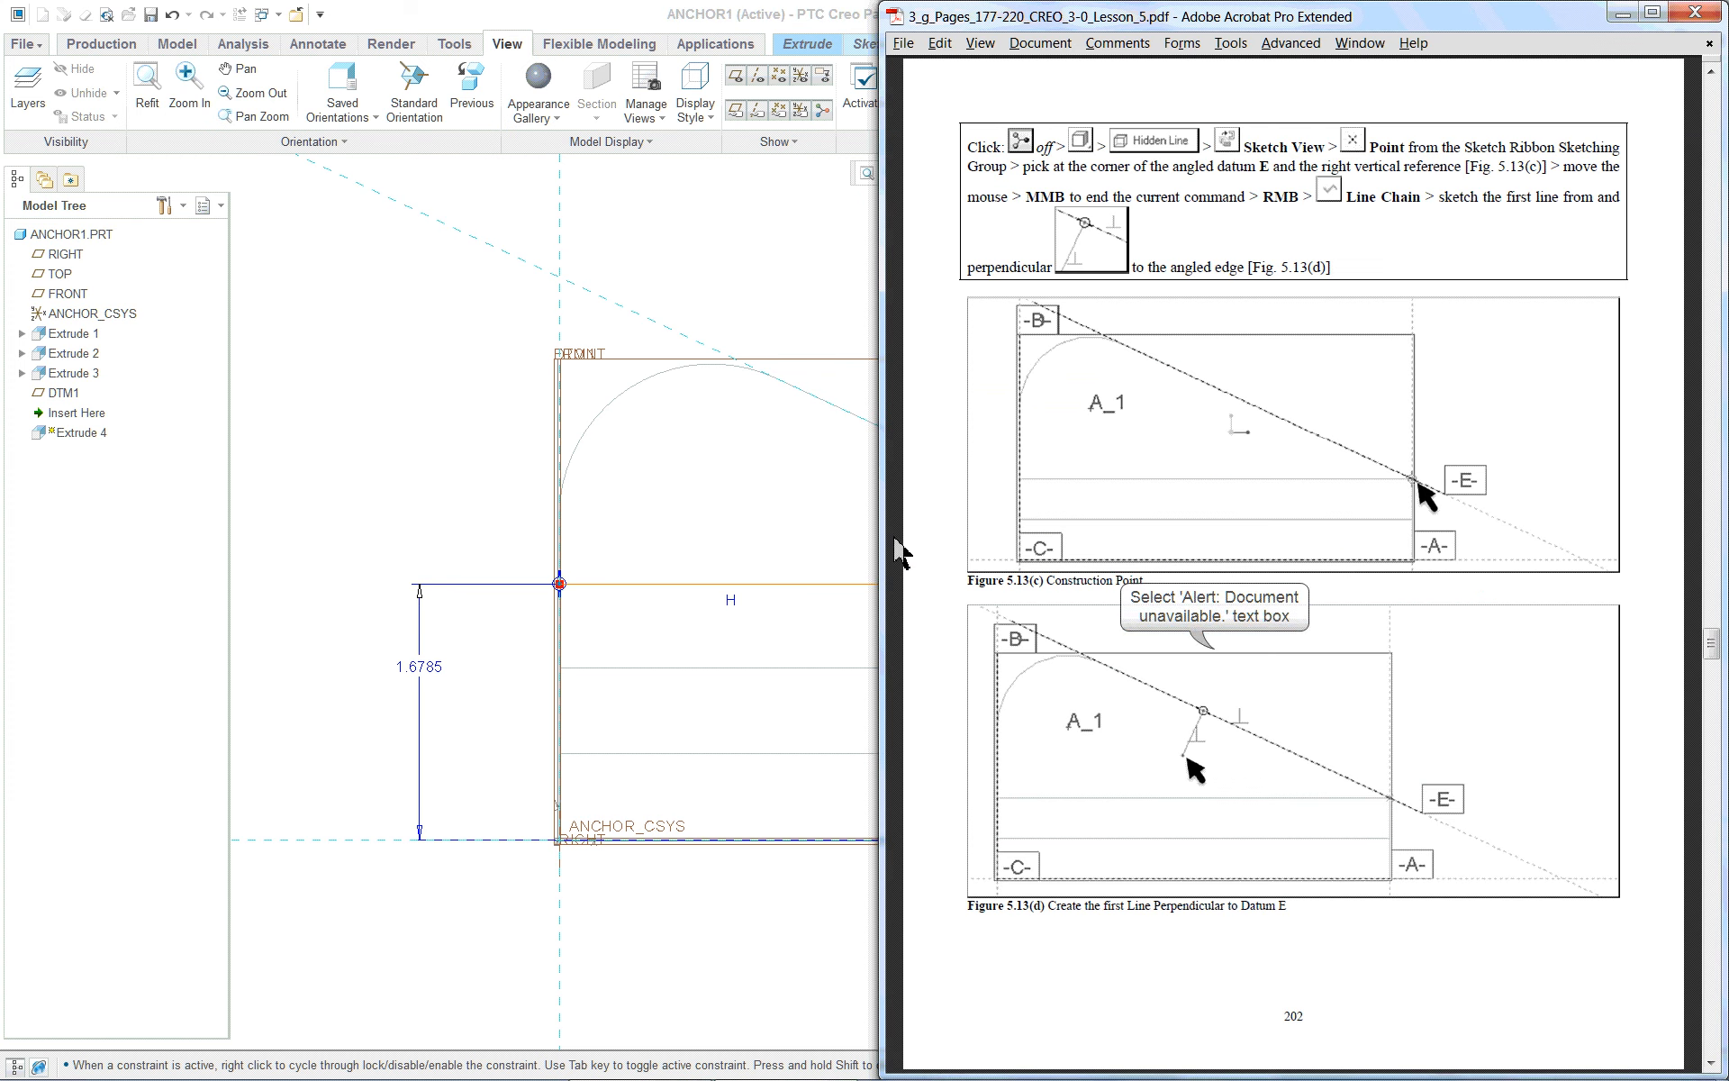
{"action": "left_click", "coordinate": [1214, 650]}
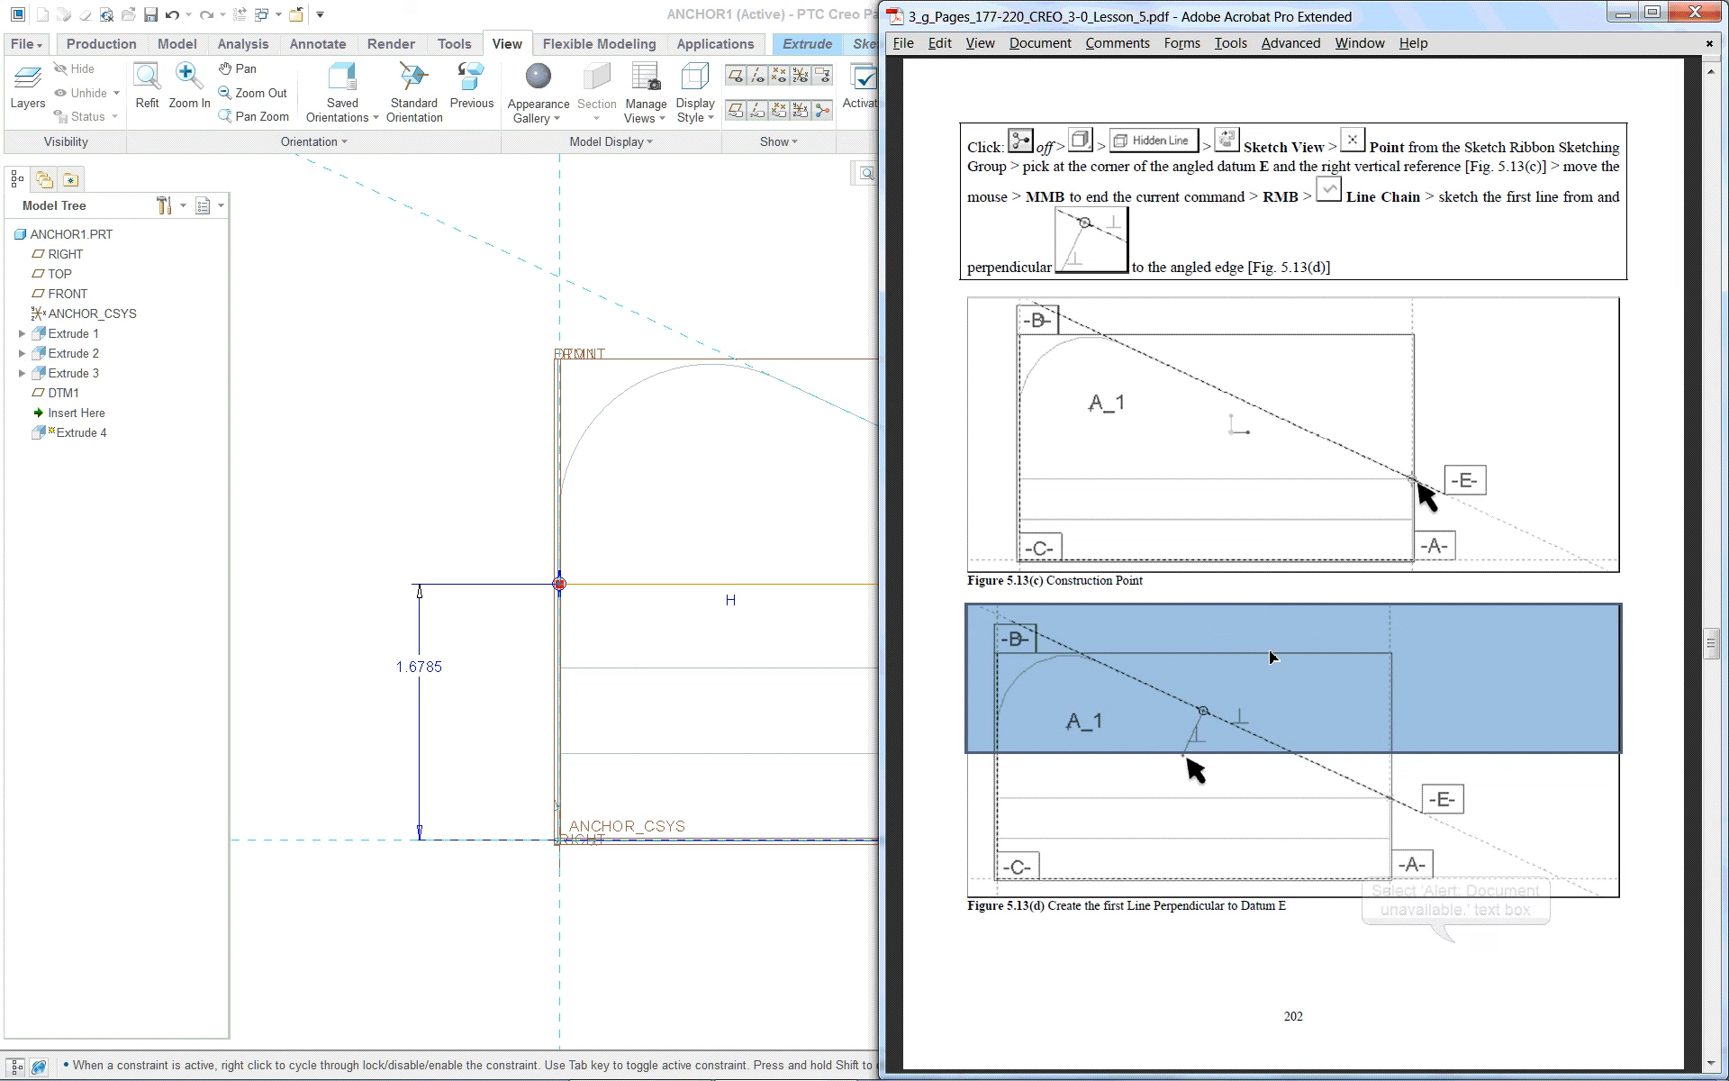
{"action": "left_click", "coordinate": [1225, 771]}
{"action": "scroll", "coordinate": [1225, 771], "scroll_direction": "down", "scroll_amount": 1}
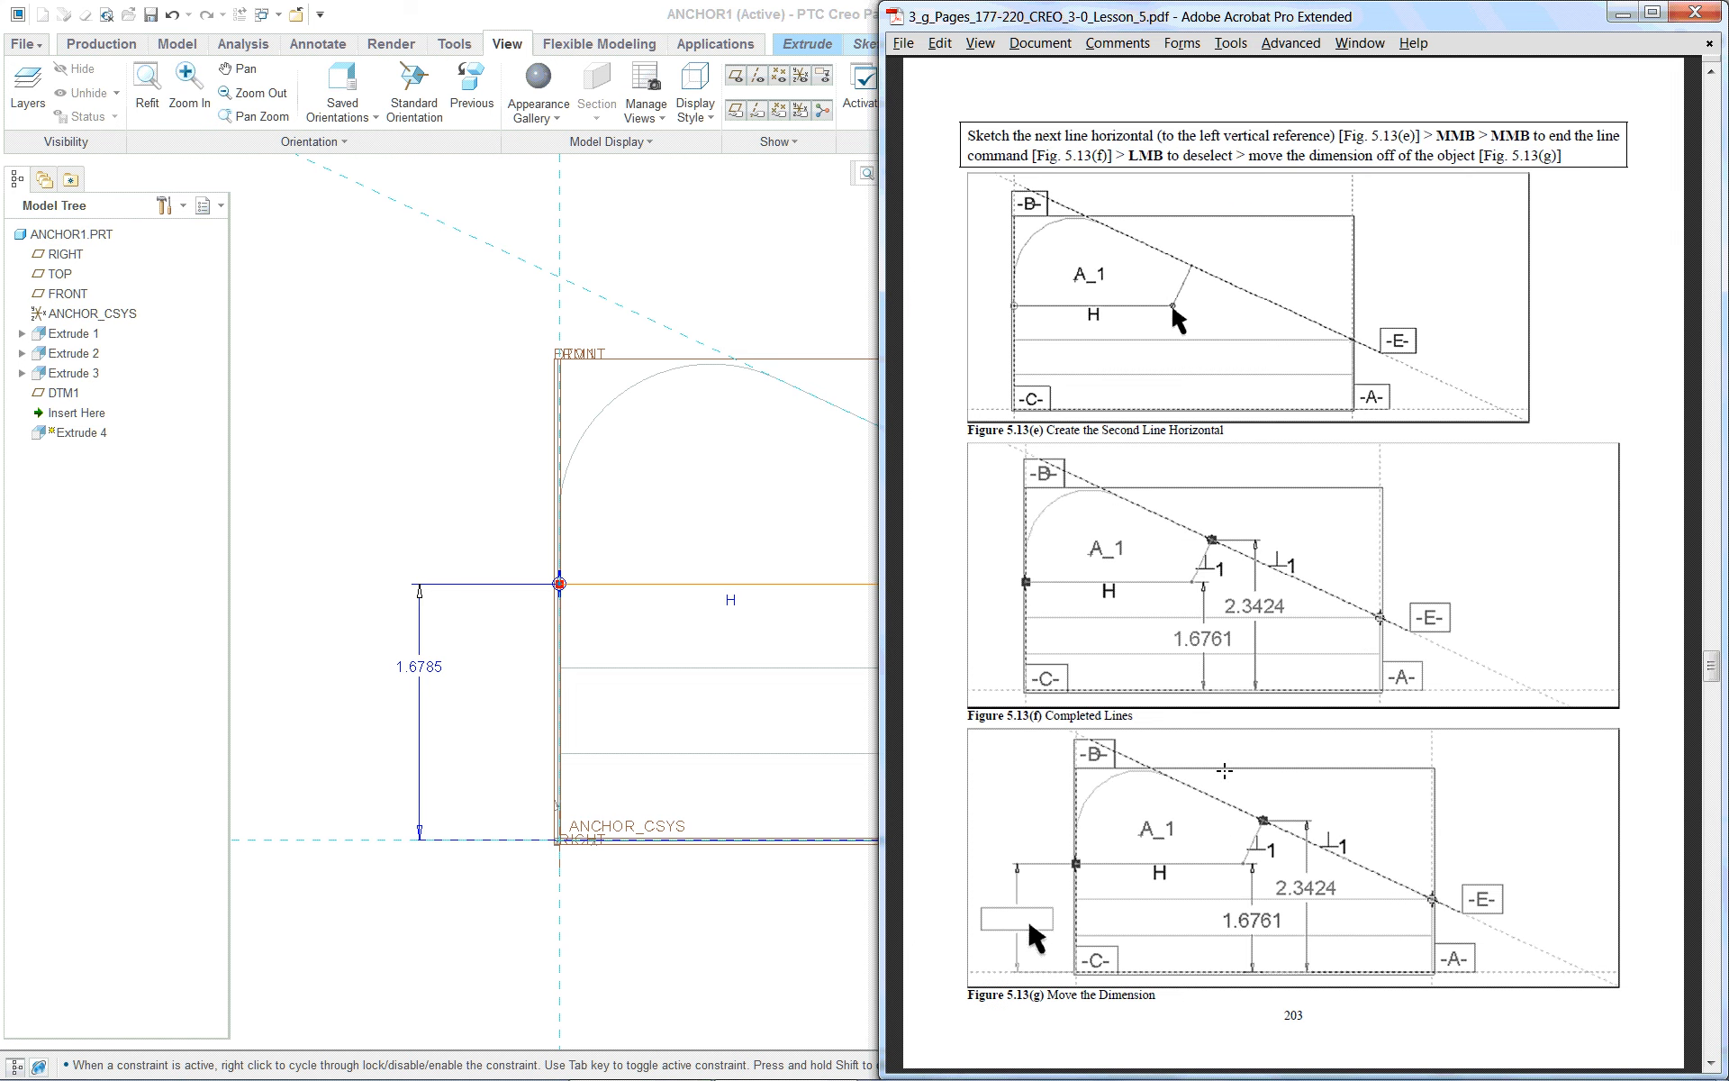
{"action": "scroll", "coordinate": [1320, 796], "scroll_direction": "down", "scroll_amount": 1}
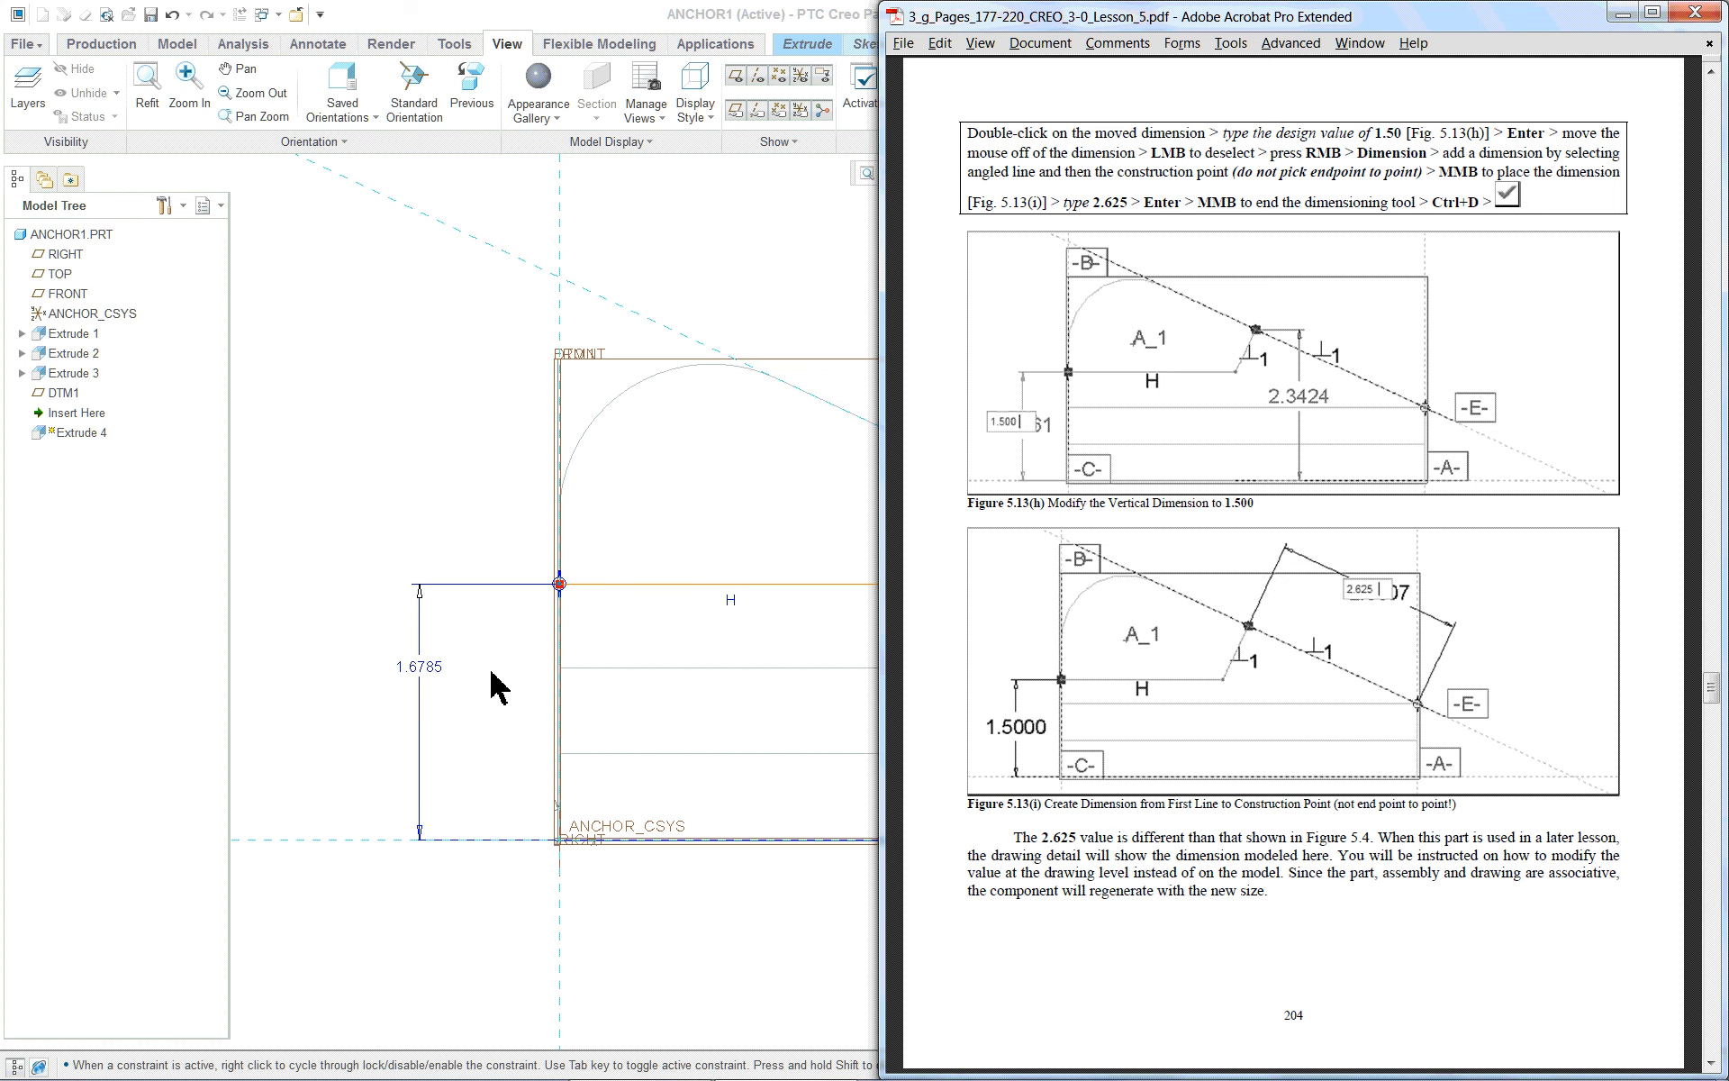
Return to Creo Parametric and set the horizontal line's height dimension to 1.5
{"action": "left_click", "coordinate": [341, 630]}
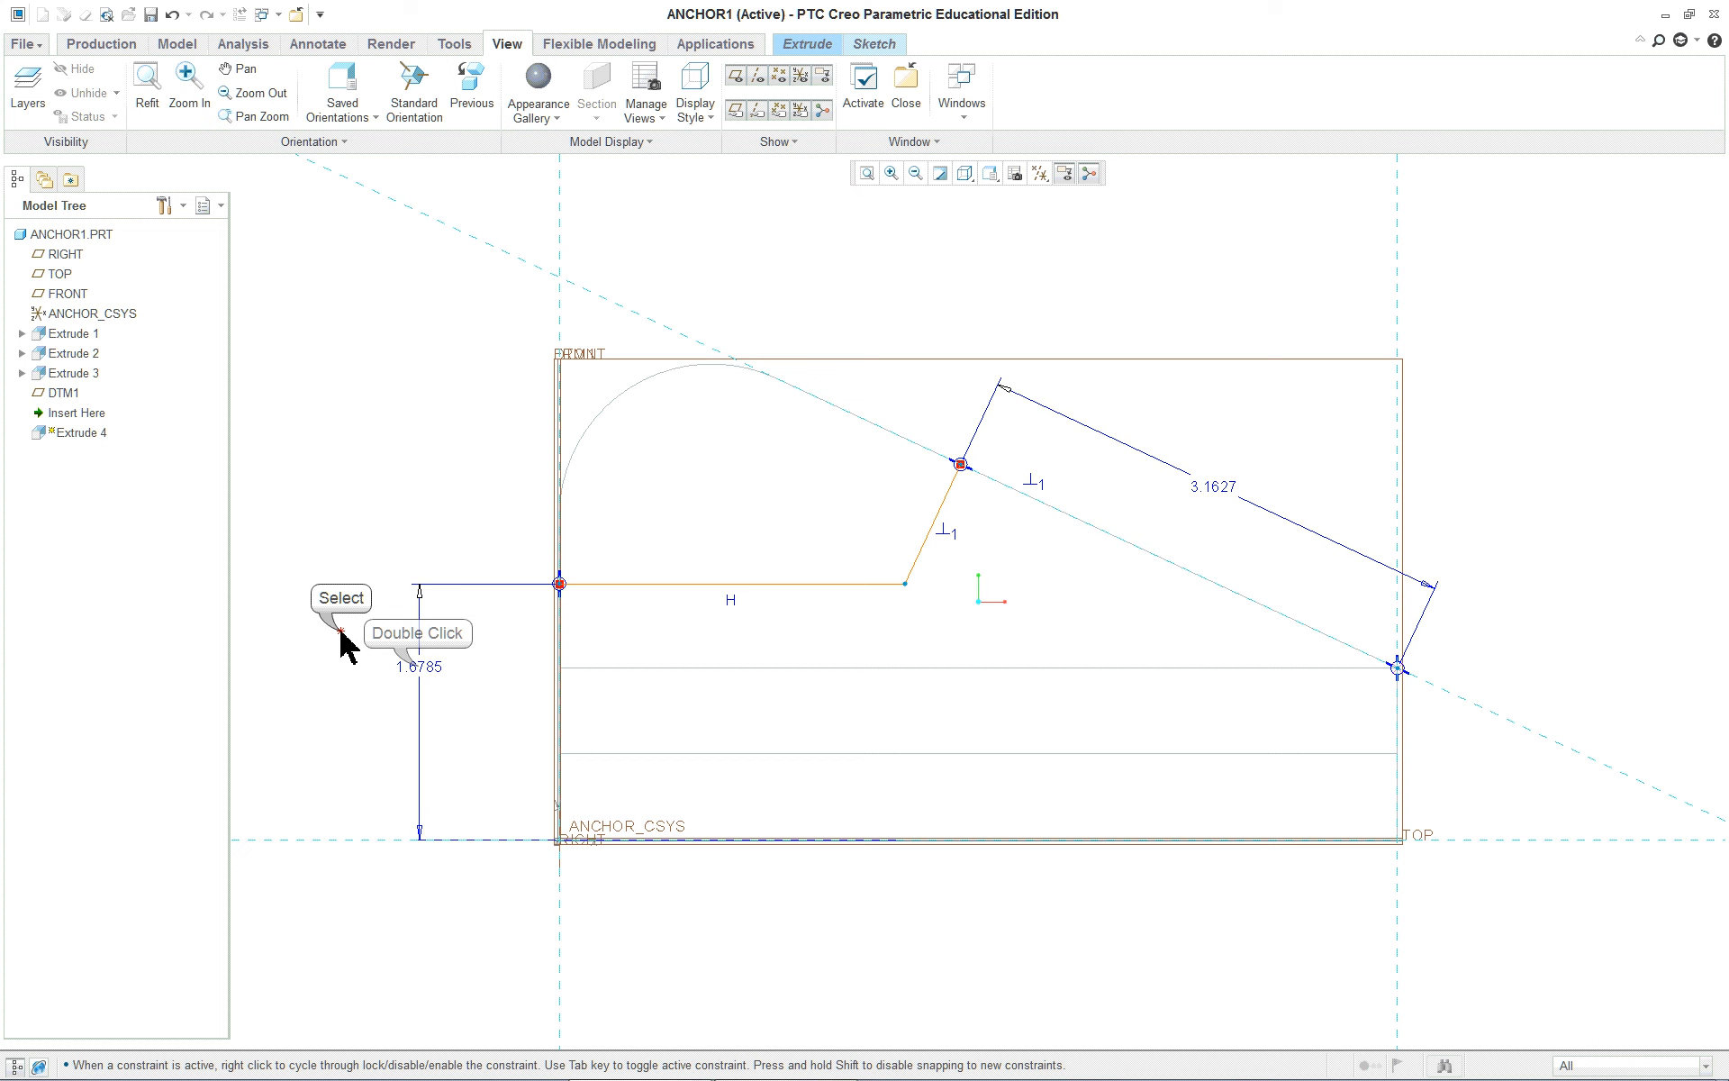
{"action": "double_click", "coordinate": [422, 671]}
{"action": "type", "text": "1.5"}
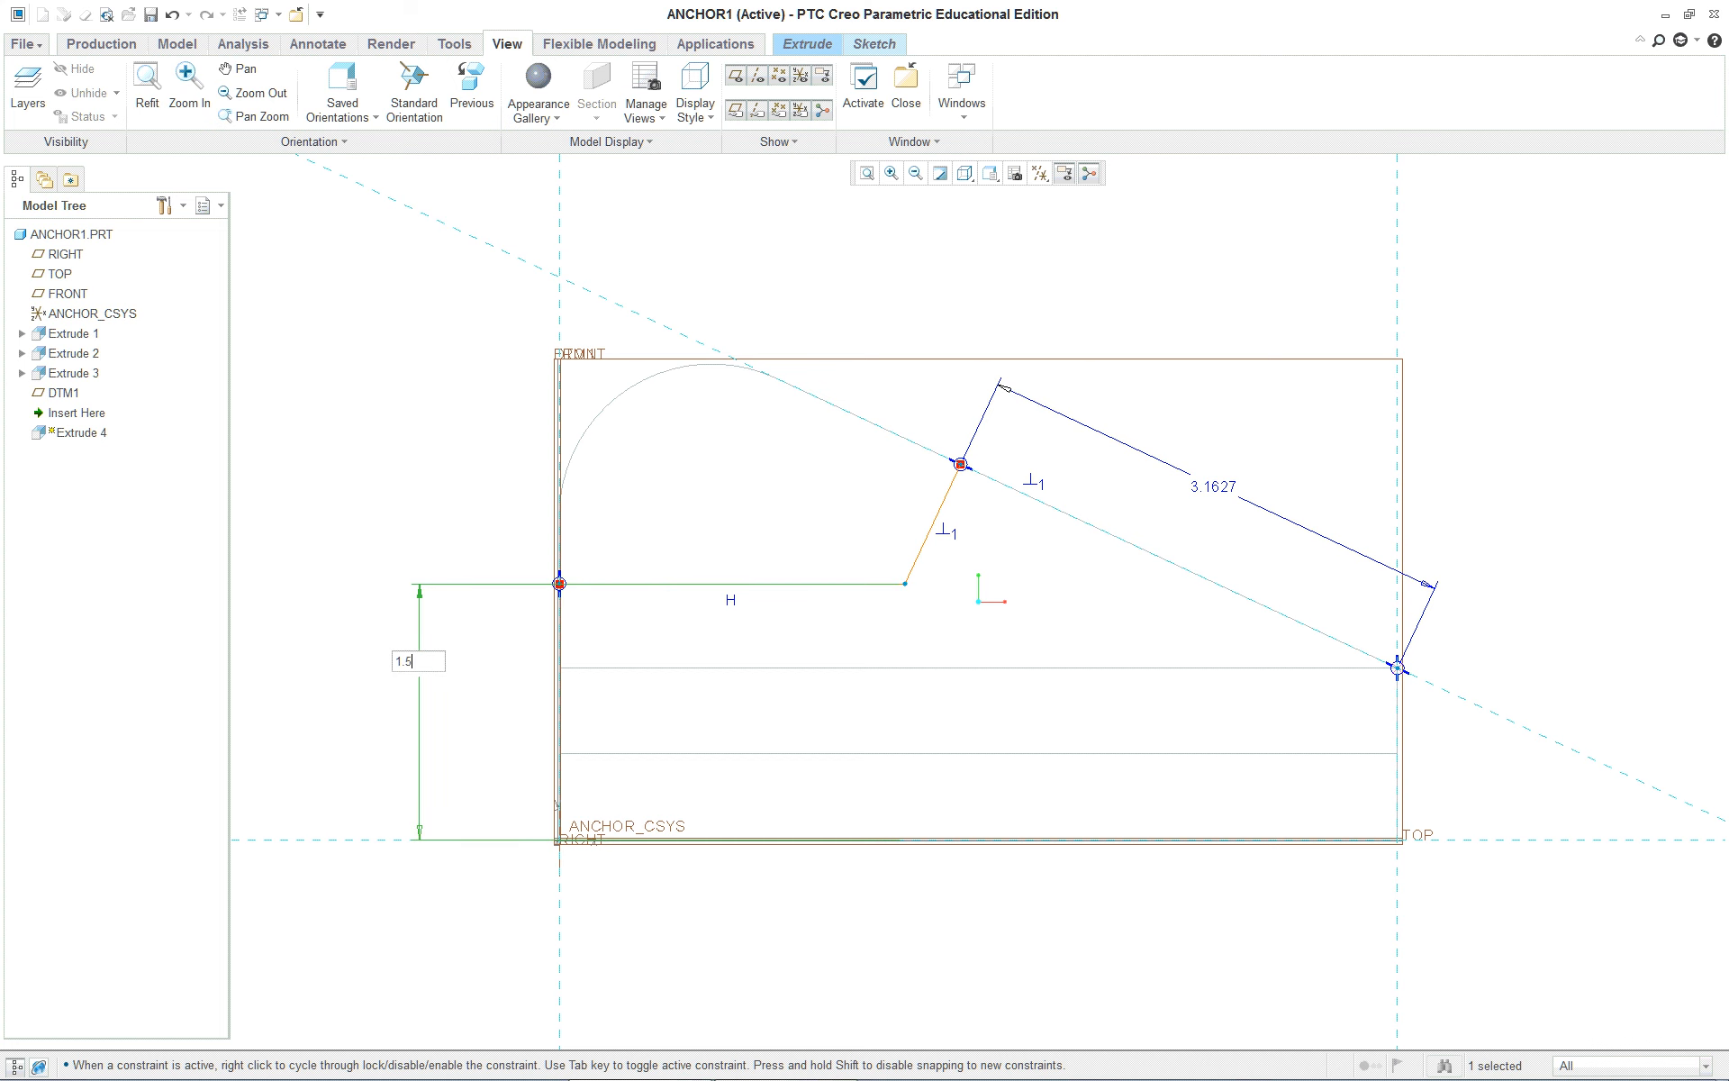
{"action": "key", "text": "Return"}
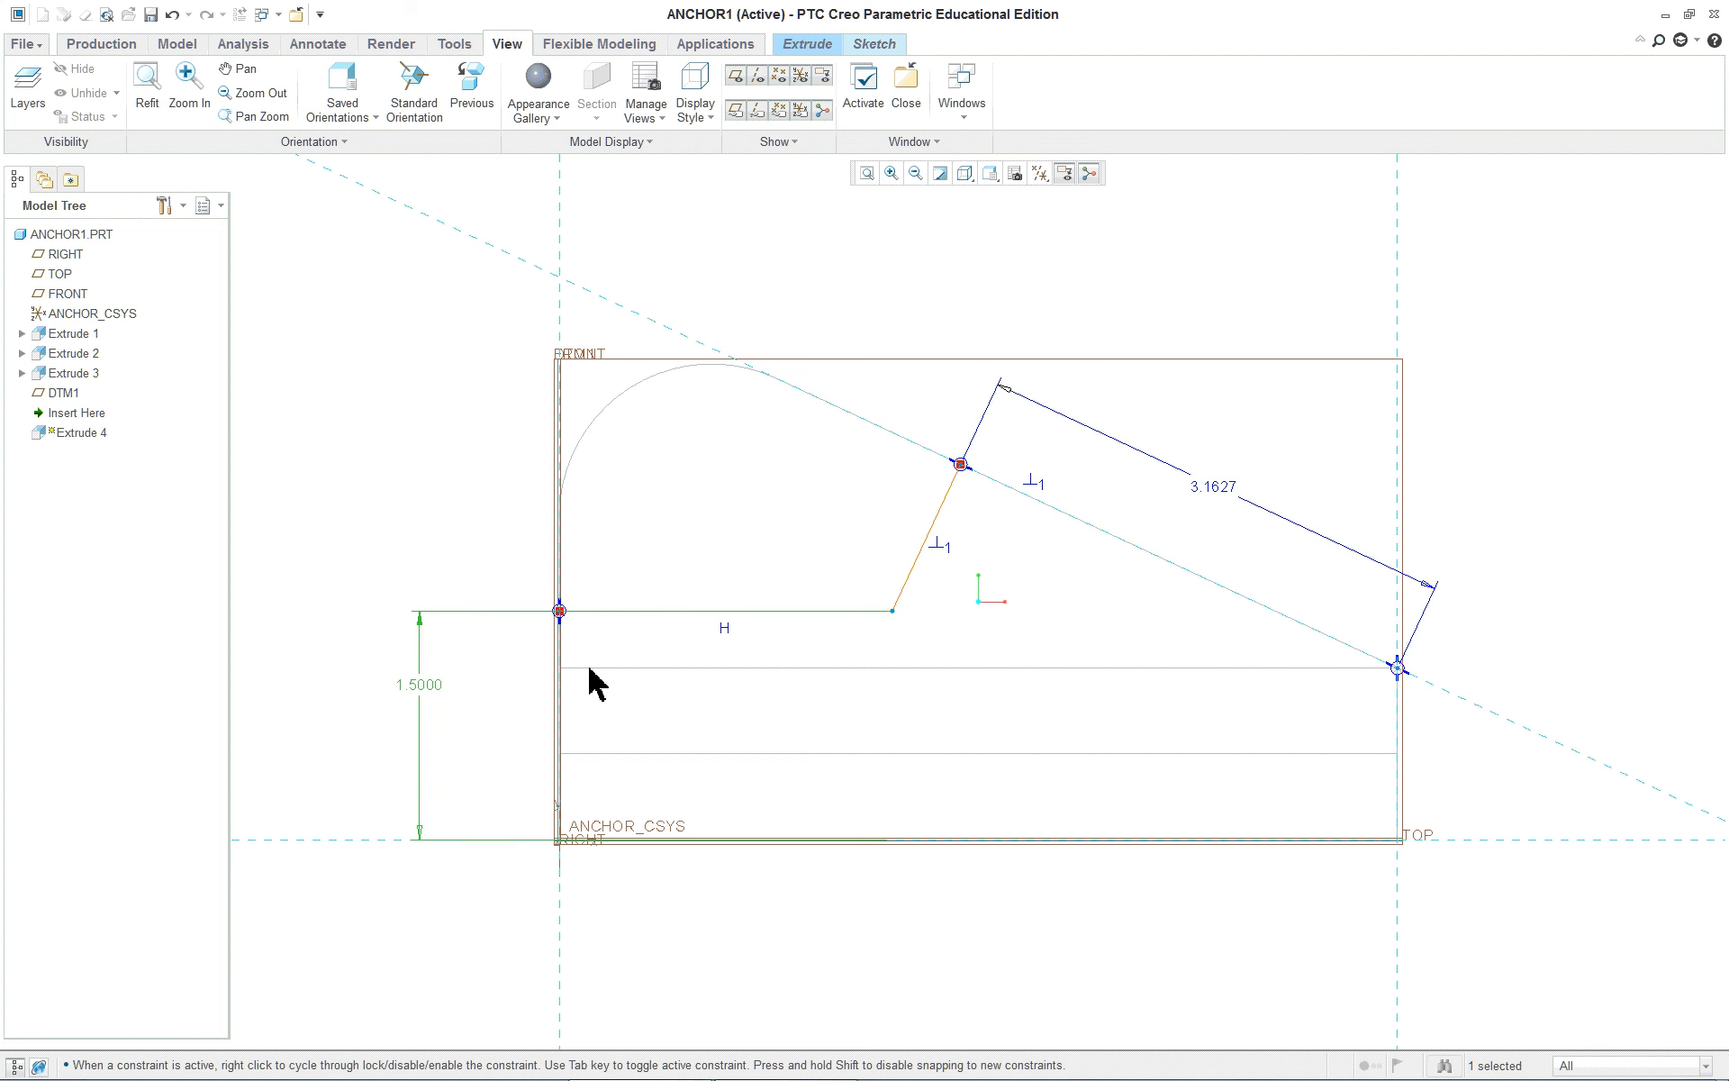
Recheck the PDF instructions and set the distance from the perpendicular line to the construction point to 2.625
{"action": "key", "text": "alt+Tab"}
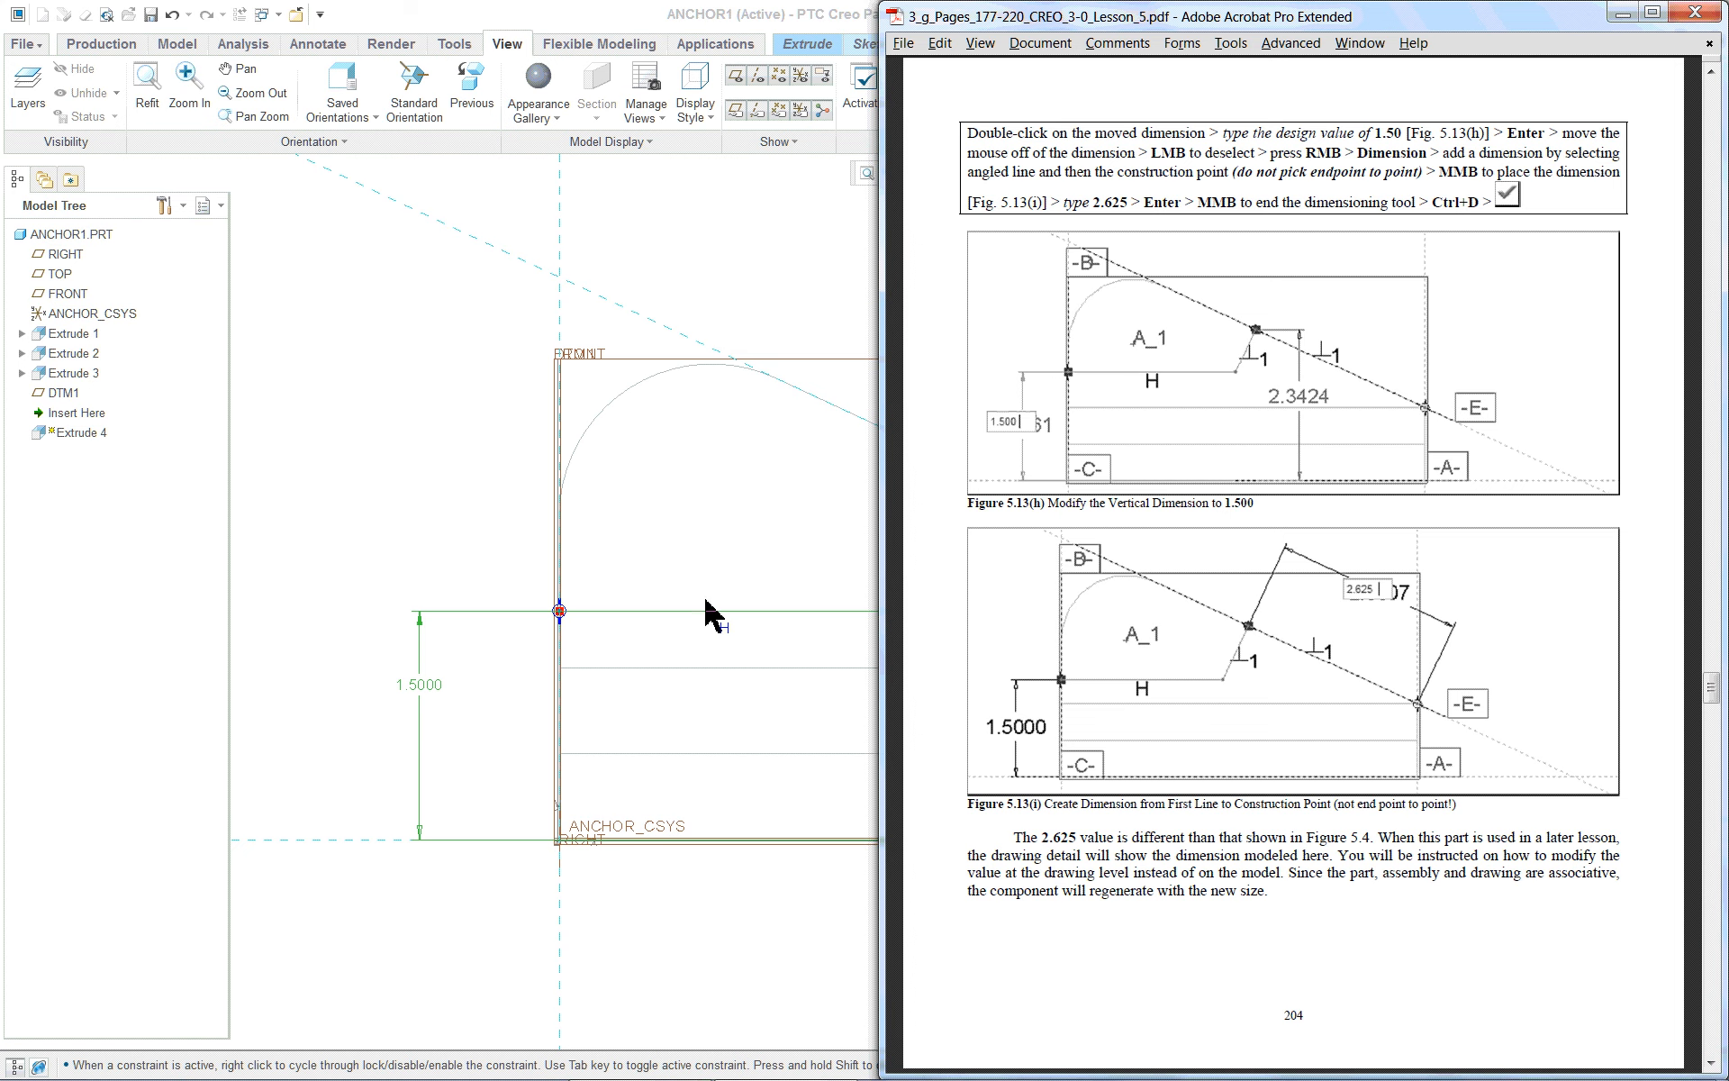
{"action": "key", "text": "alt+Tab"}
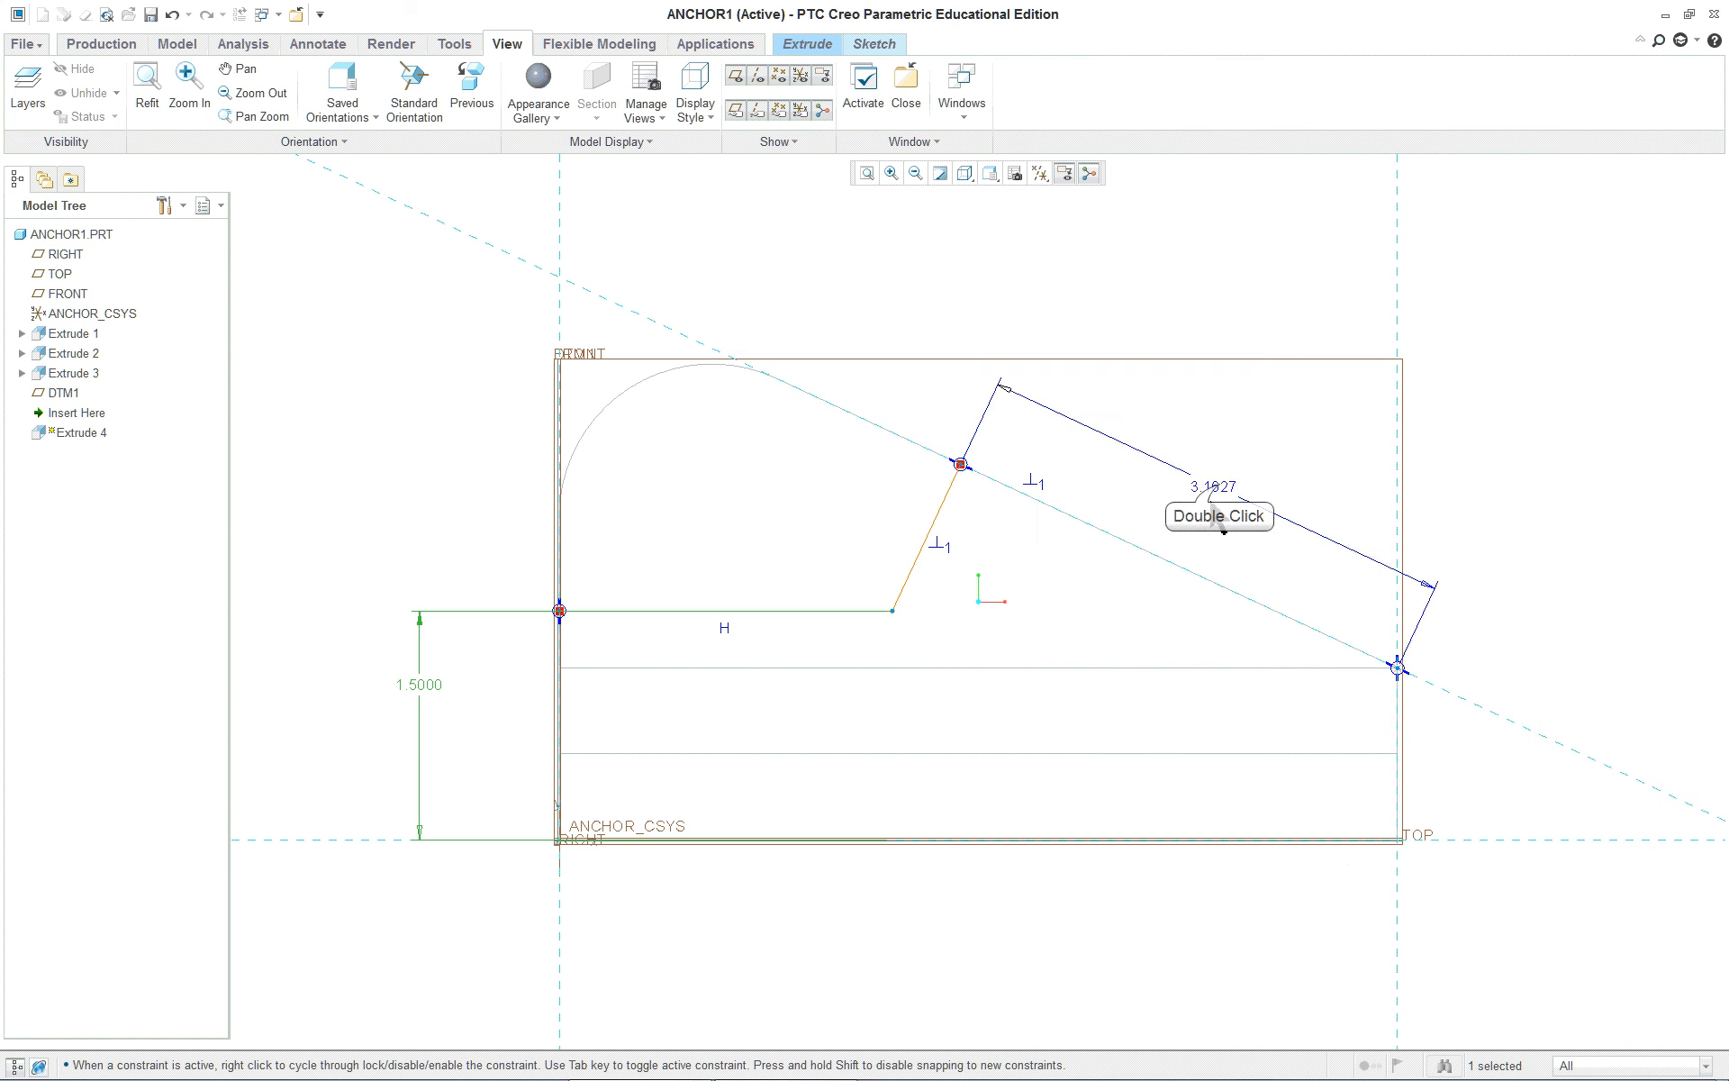
{"action": "double_click", "coordinate": [1221, 488]}
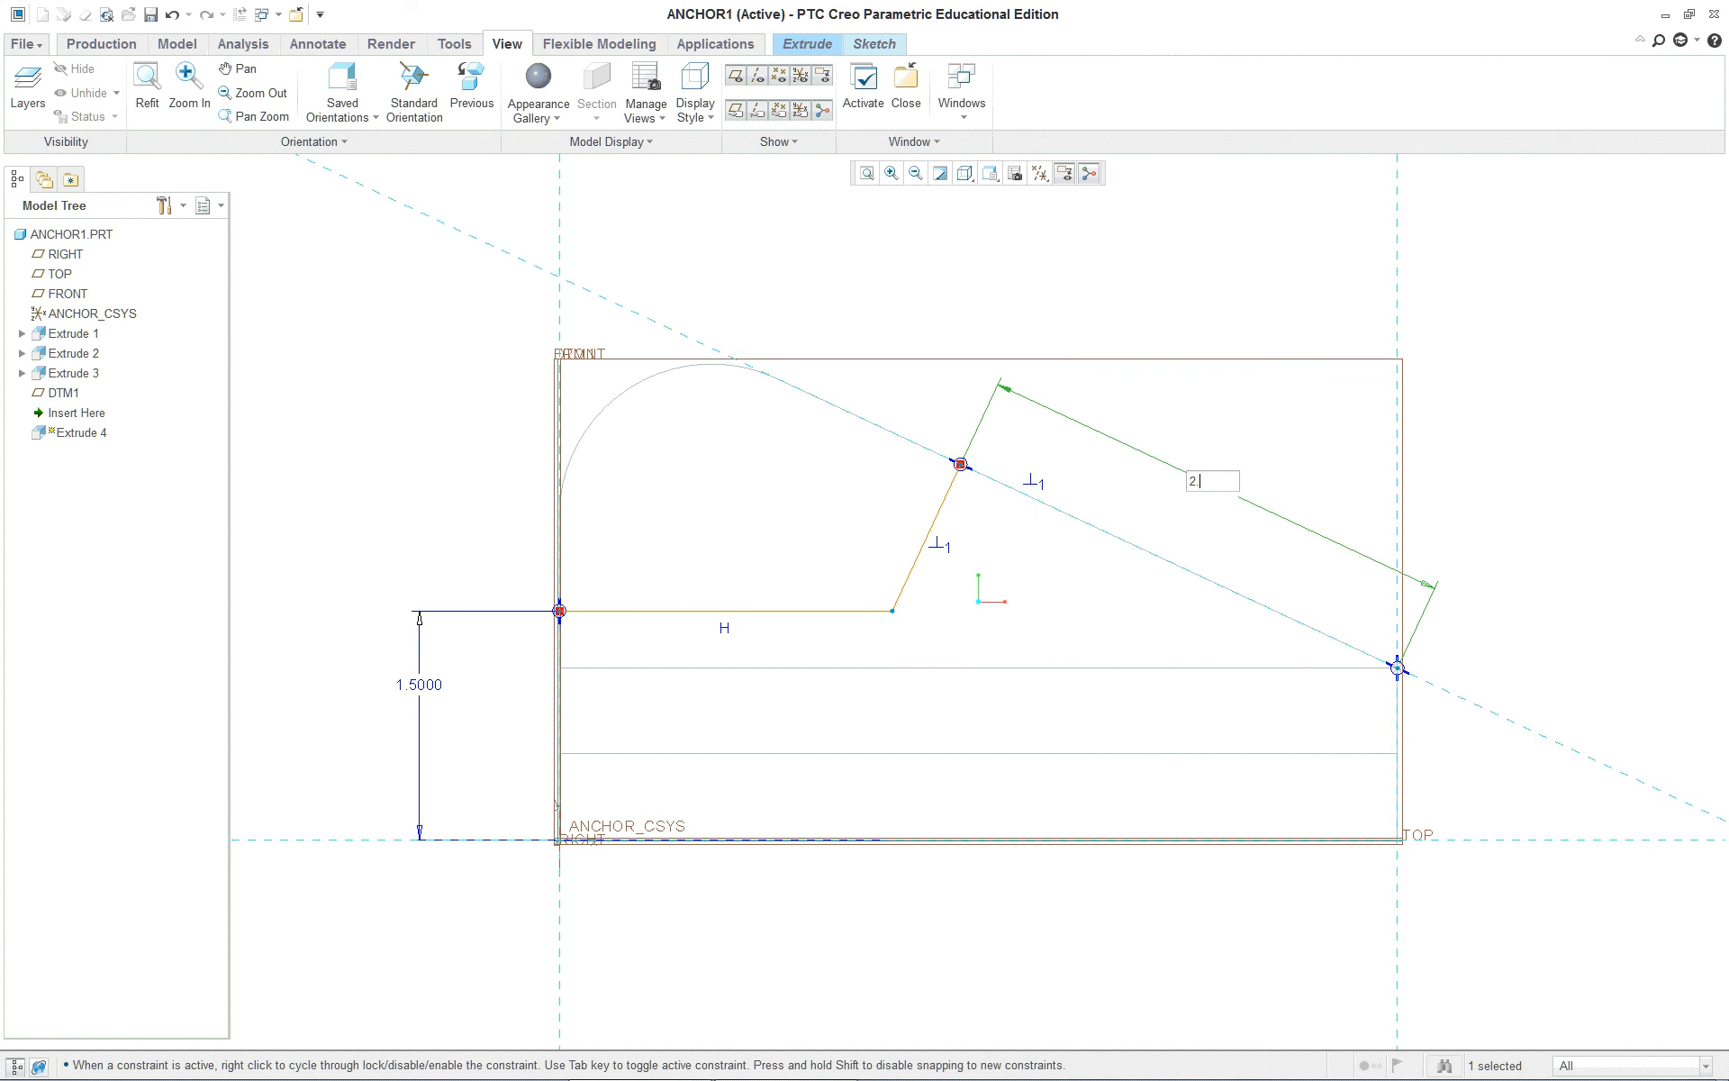
{"action": "type", "text": "2.625"}
{"action": "key", "text": "Return"}
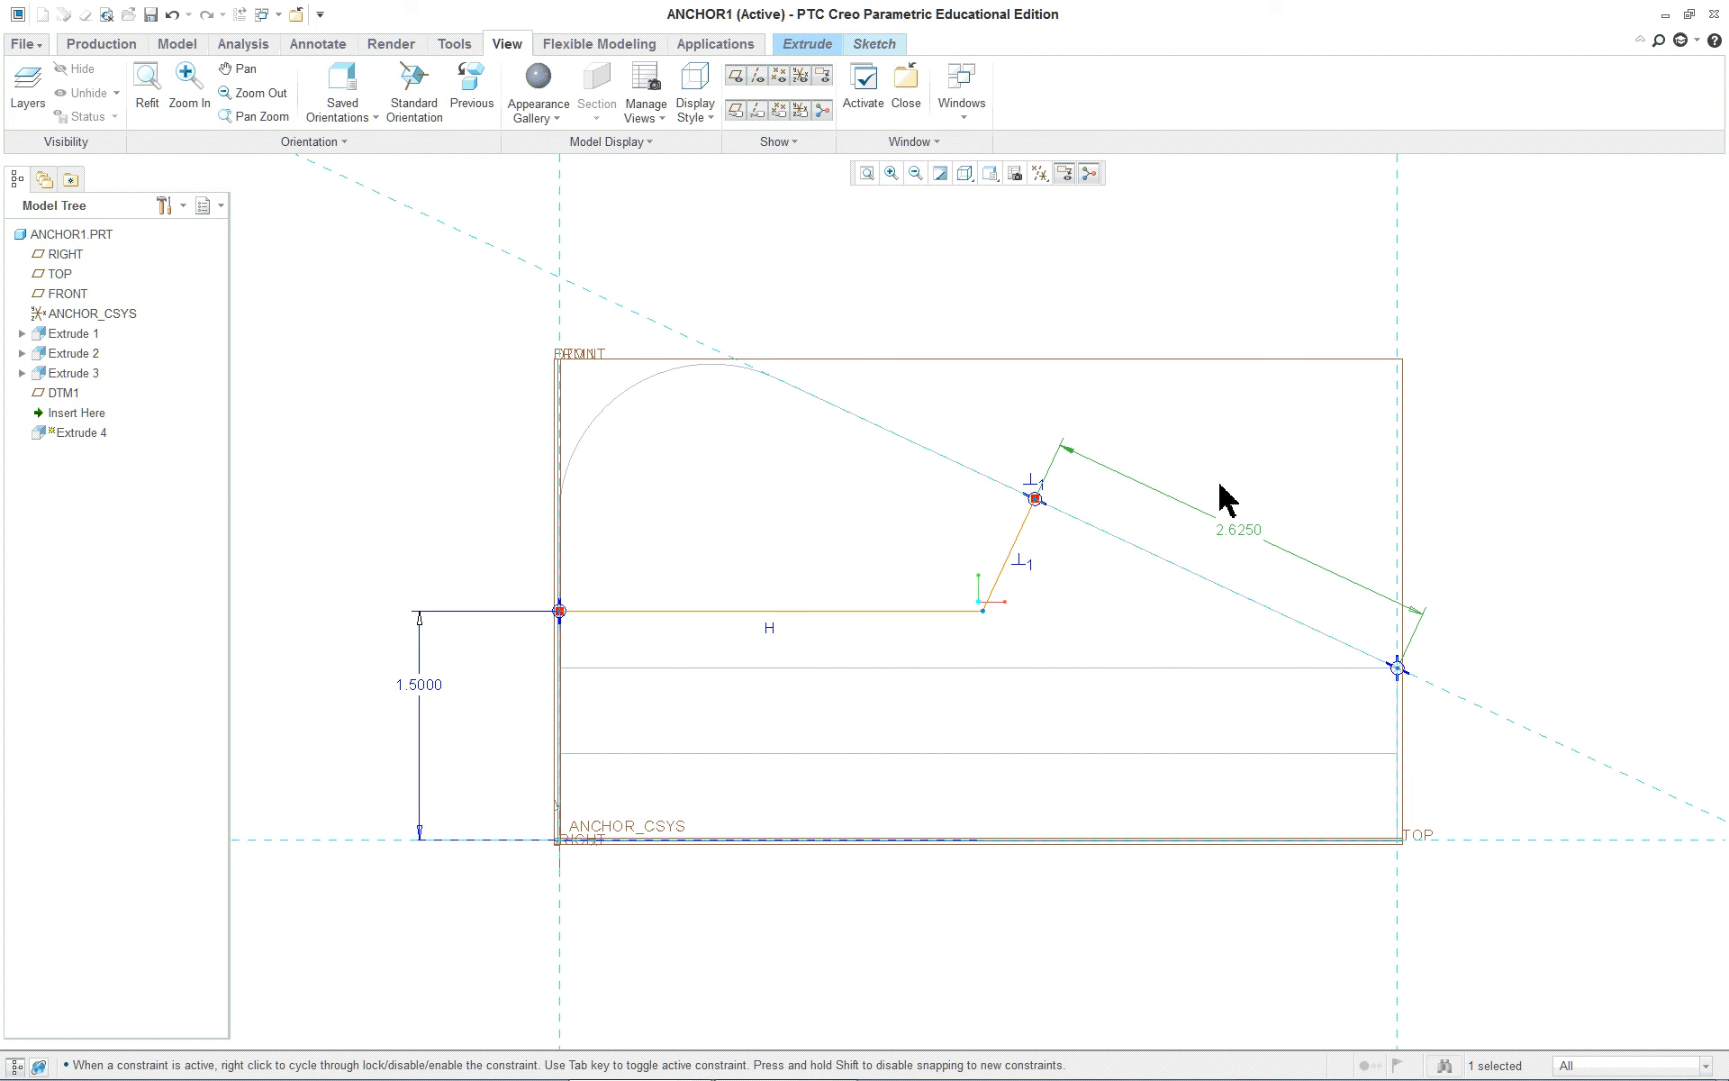
{"action": "left_click", "coordinate": [341, 384]}
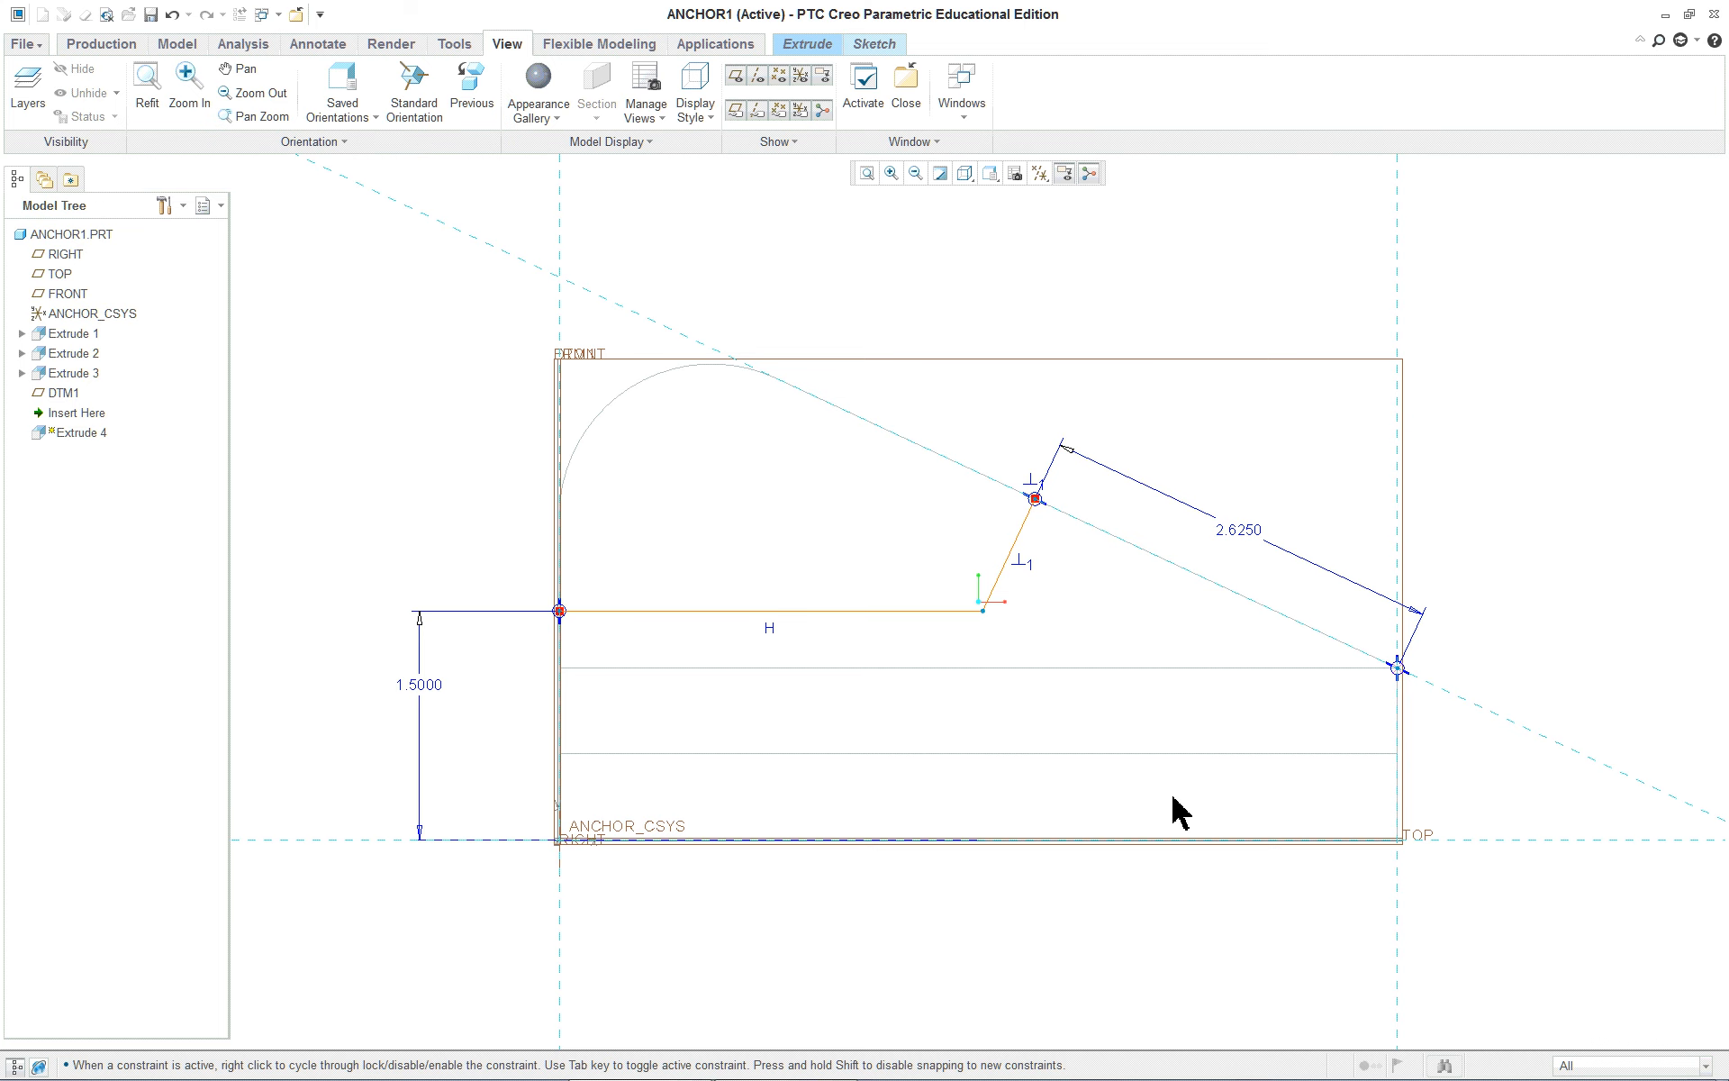
Restore the model's standard orientation and change the display style to Shading With Edges
{"action": "key", "text": "ctrl+d"}
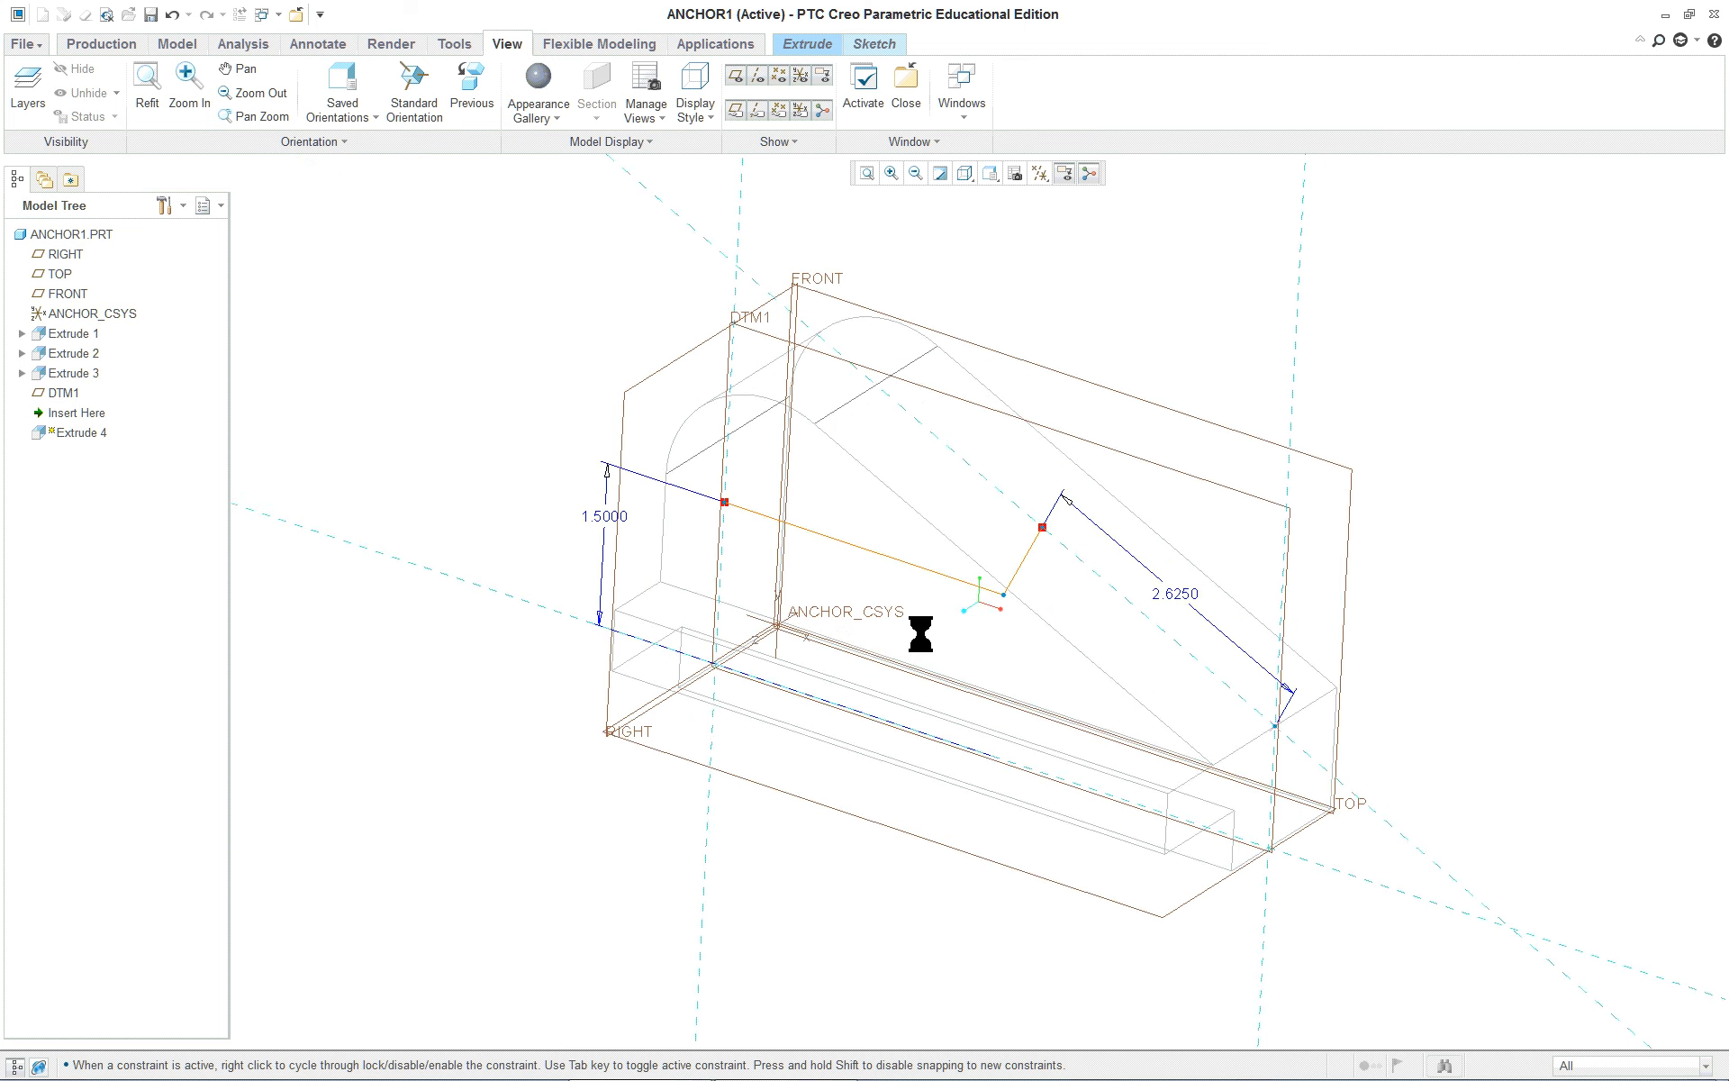
{"action": "left_click", "coordinate": [965, 173]}
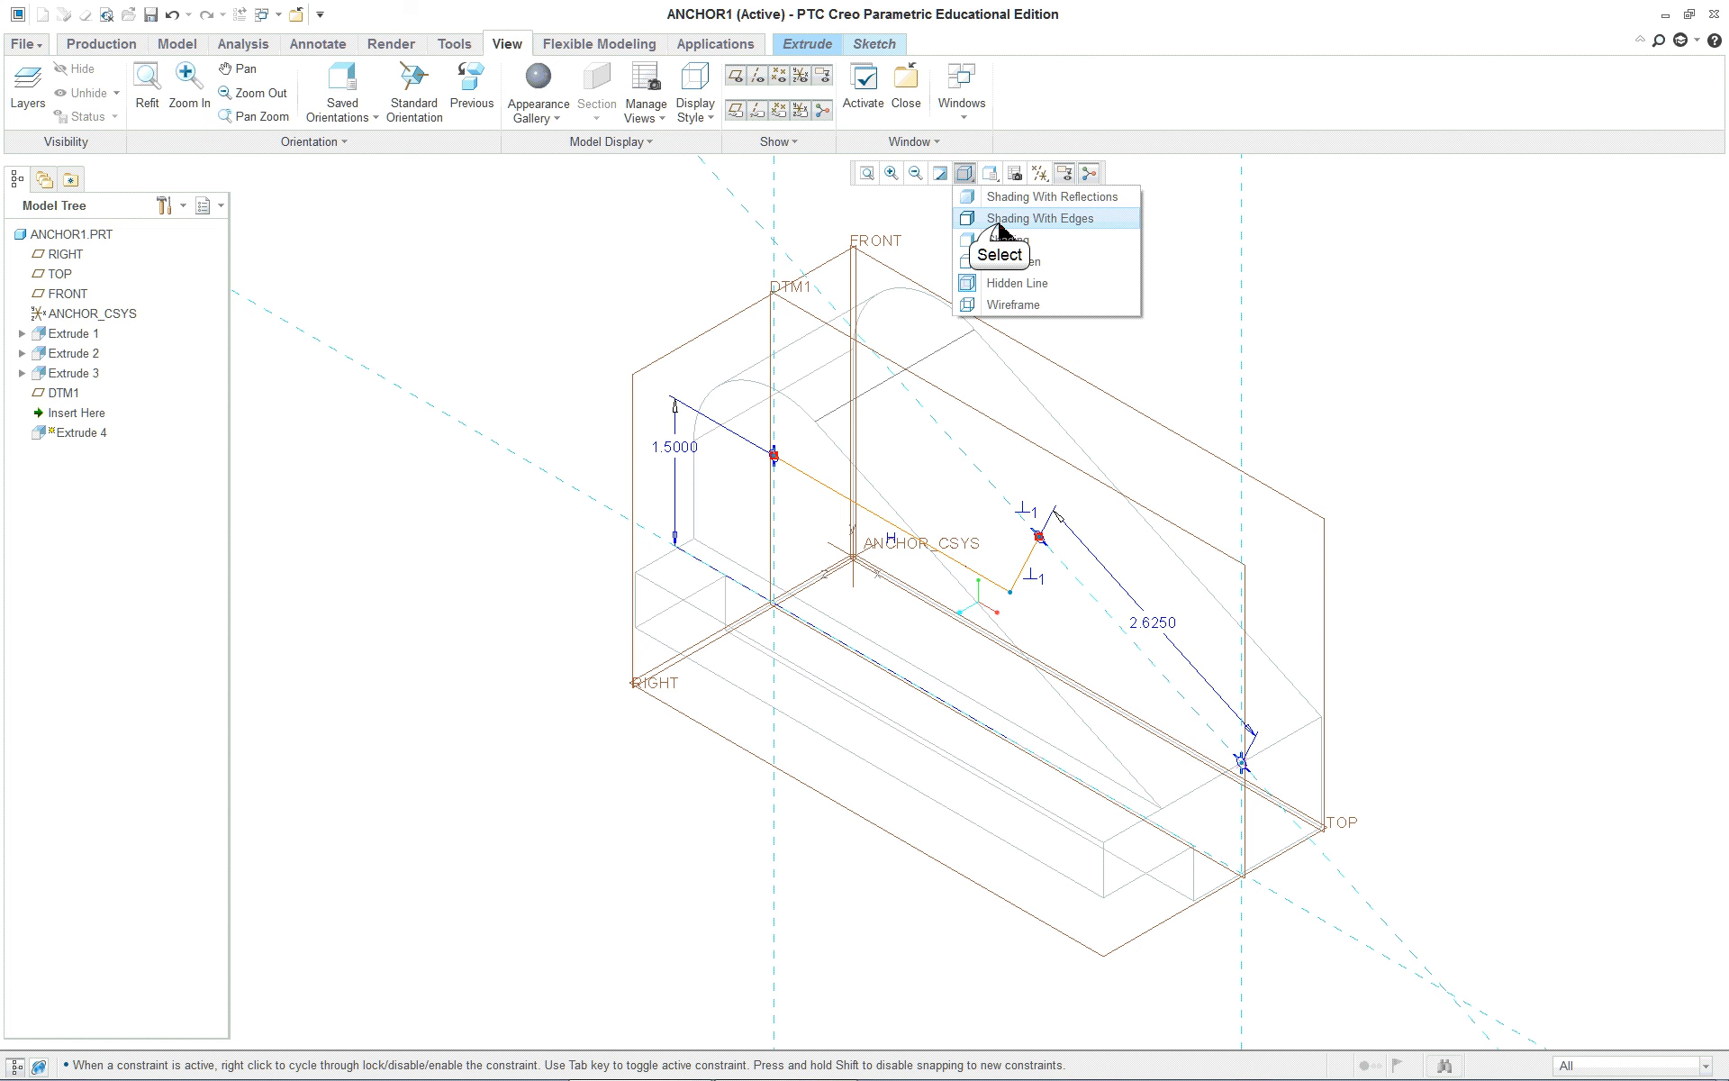
{"action": "left_click", "coordinate": [996, 219]}
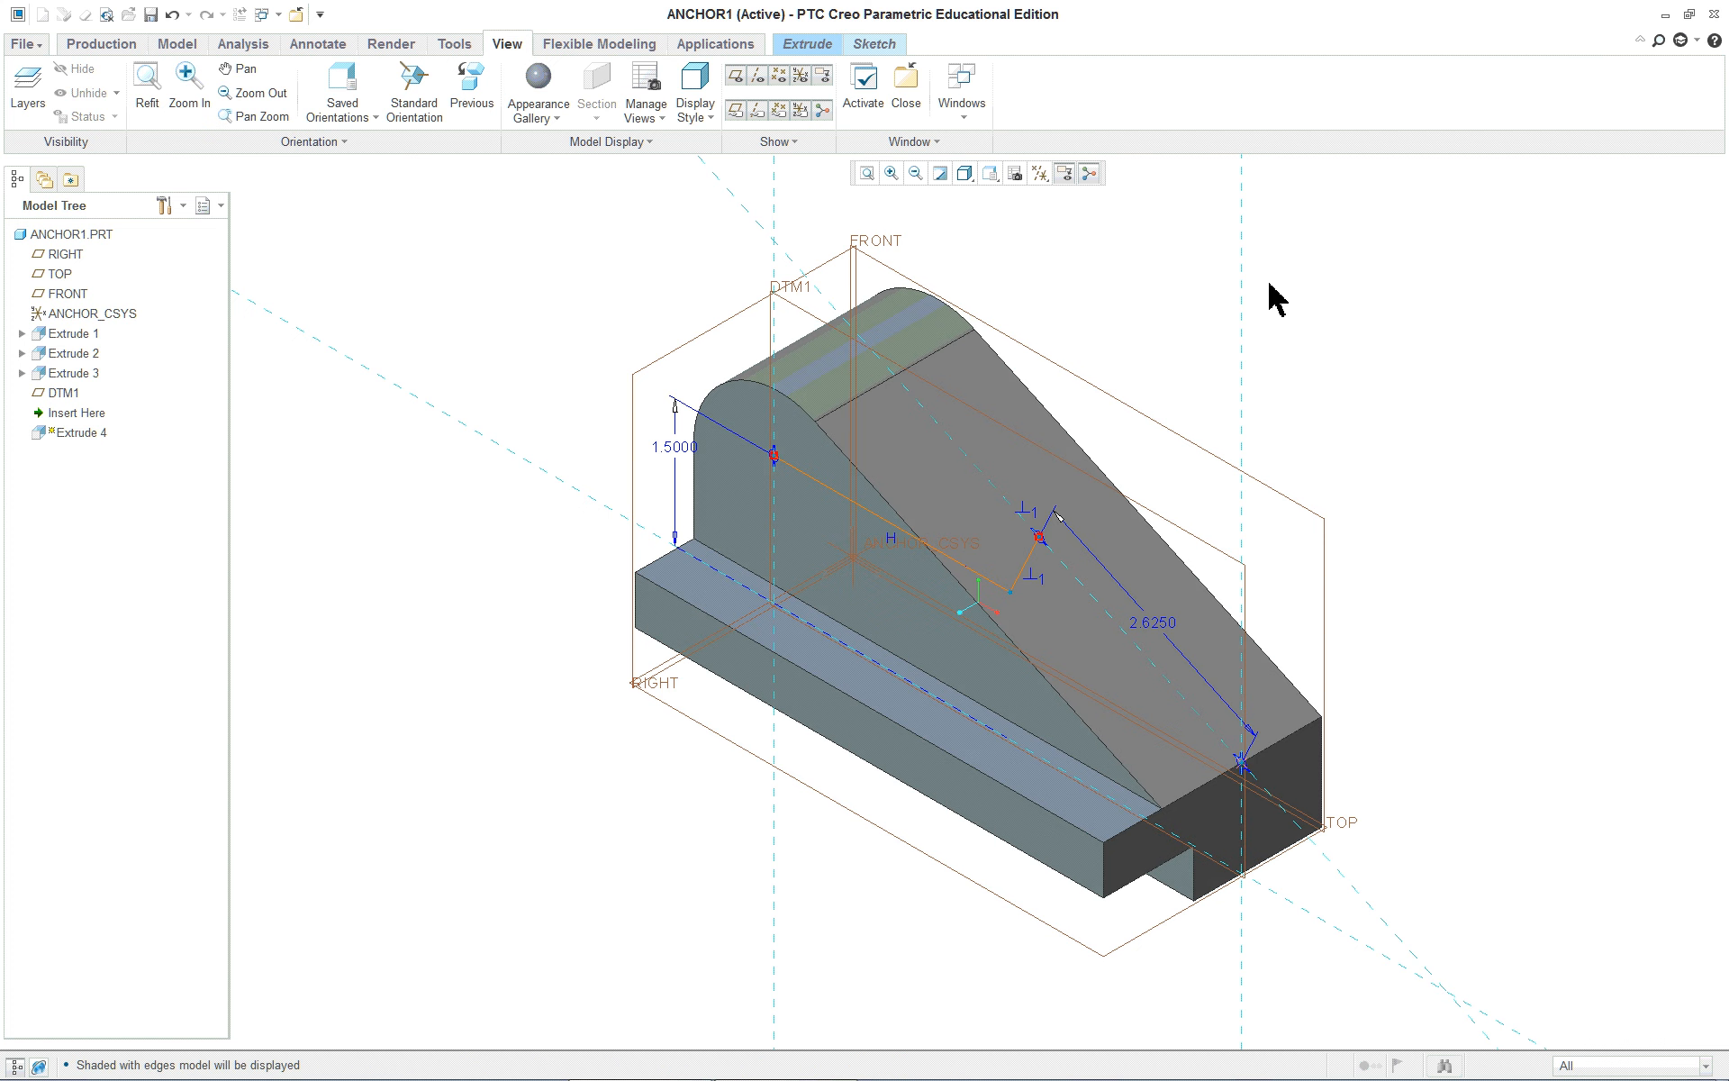
Complete the slot section sketch and return to defining the remove-material extrude
{"action": "left_click", "coordinate": [819, 45]}
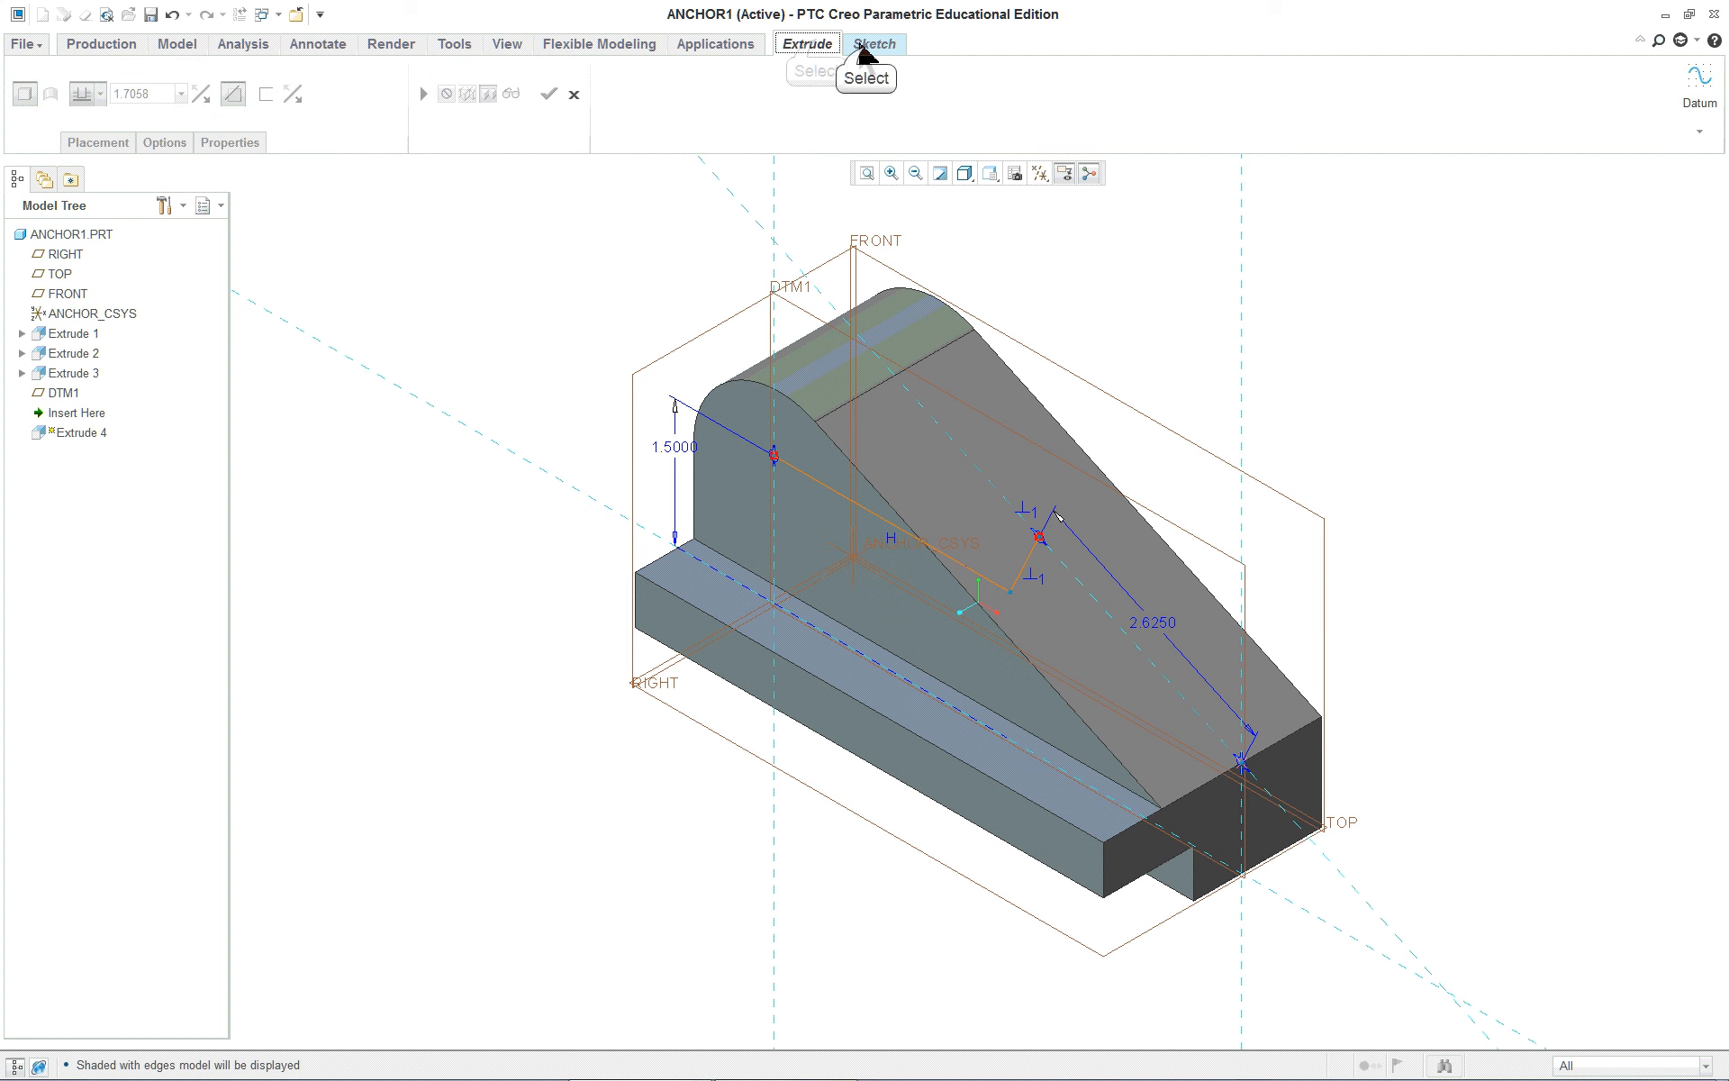
{"action": "left_click", "coordinate": [870, 45]}
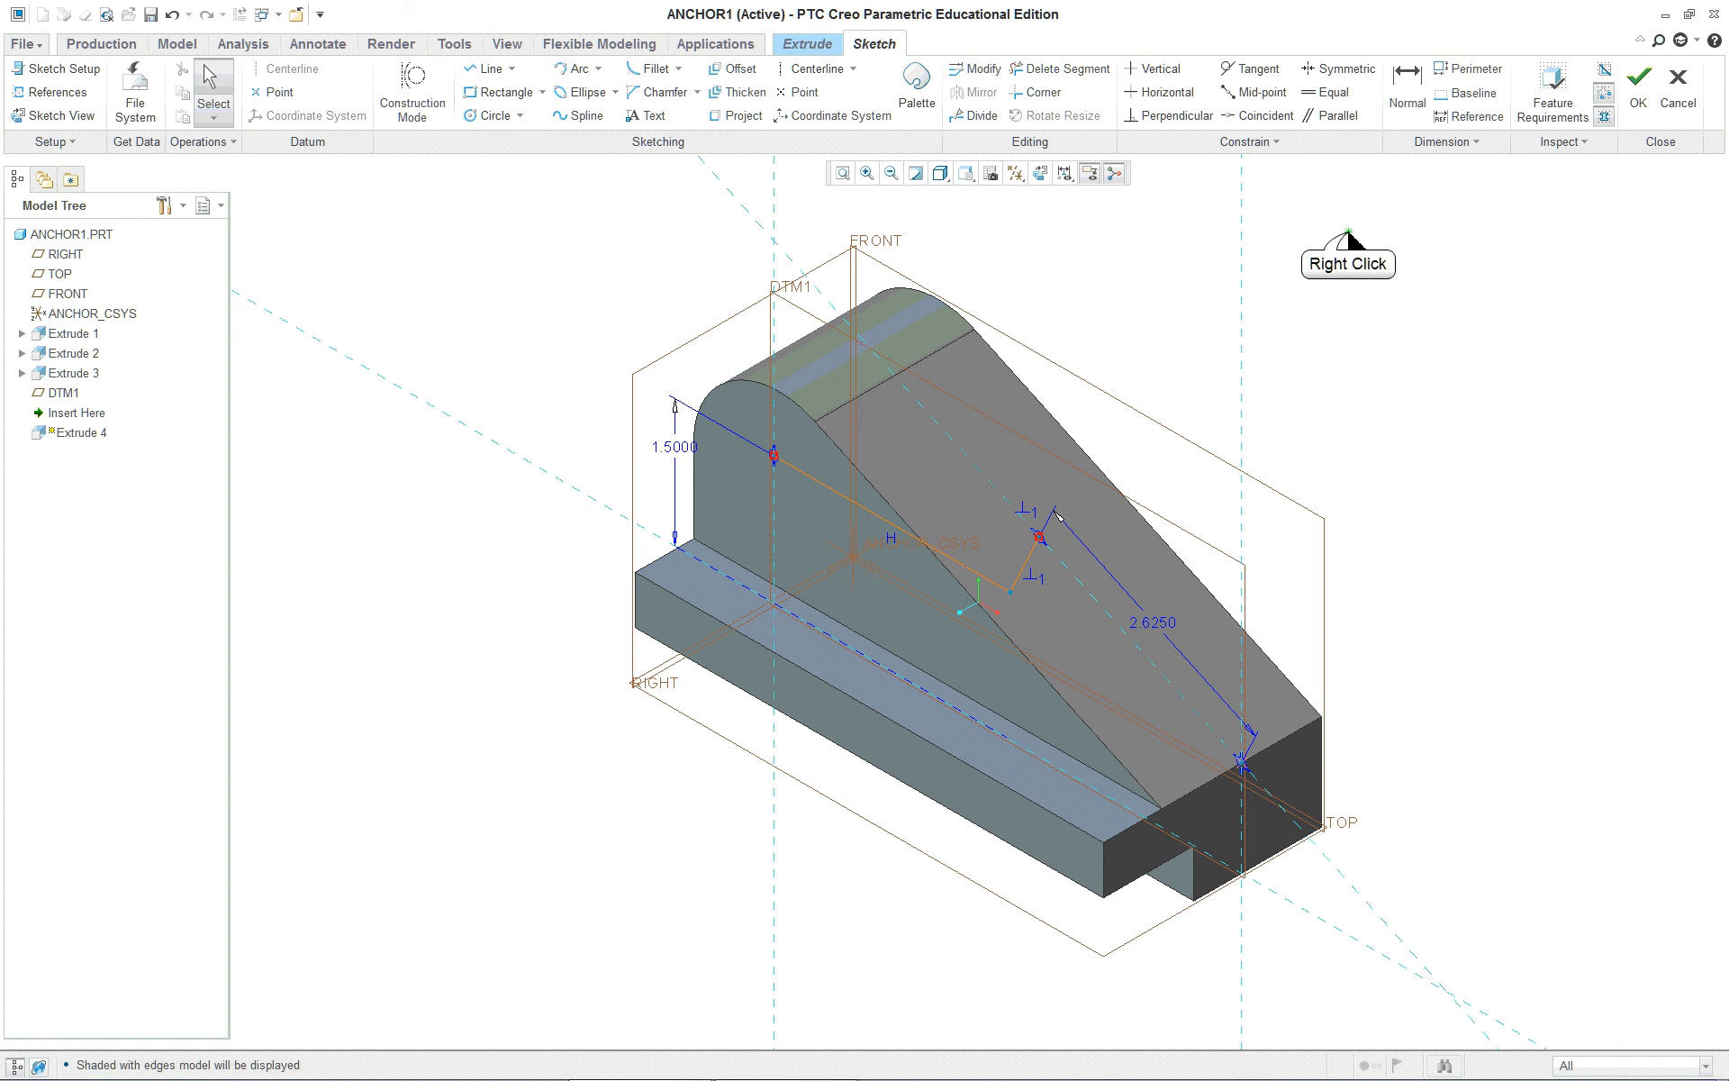
{"action": "right_click", "coordinate": [1348, 236]}
{"action": "left_click", "coordinate": [1423, 490]}
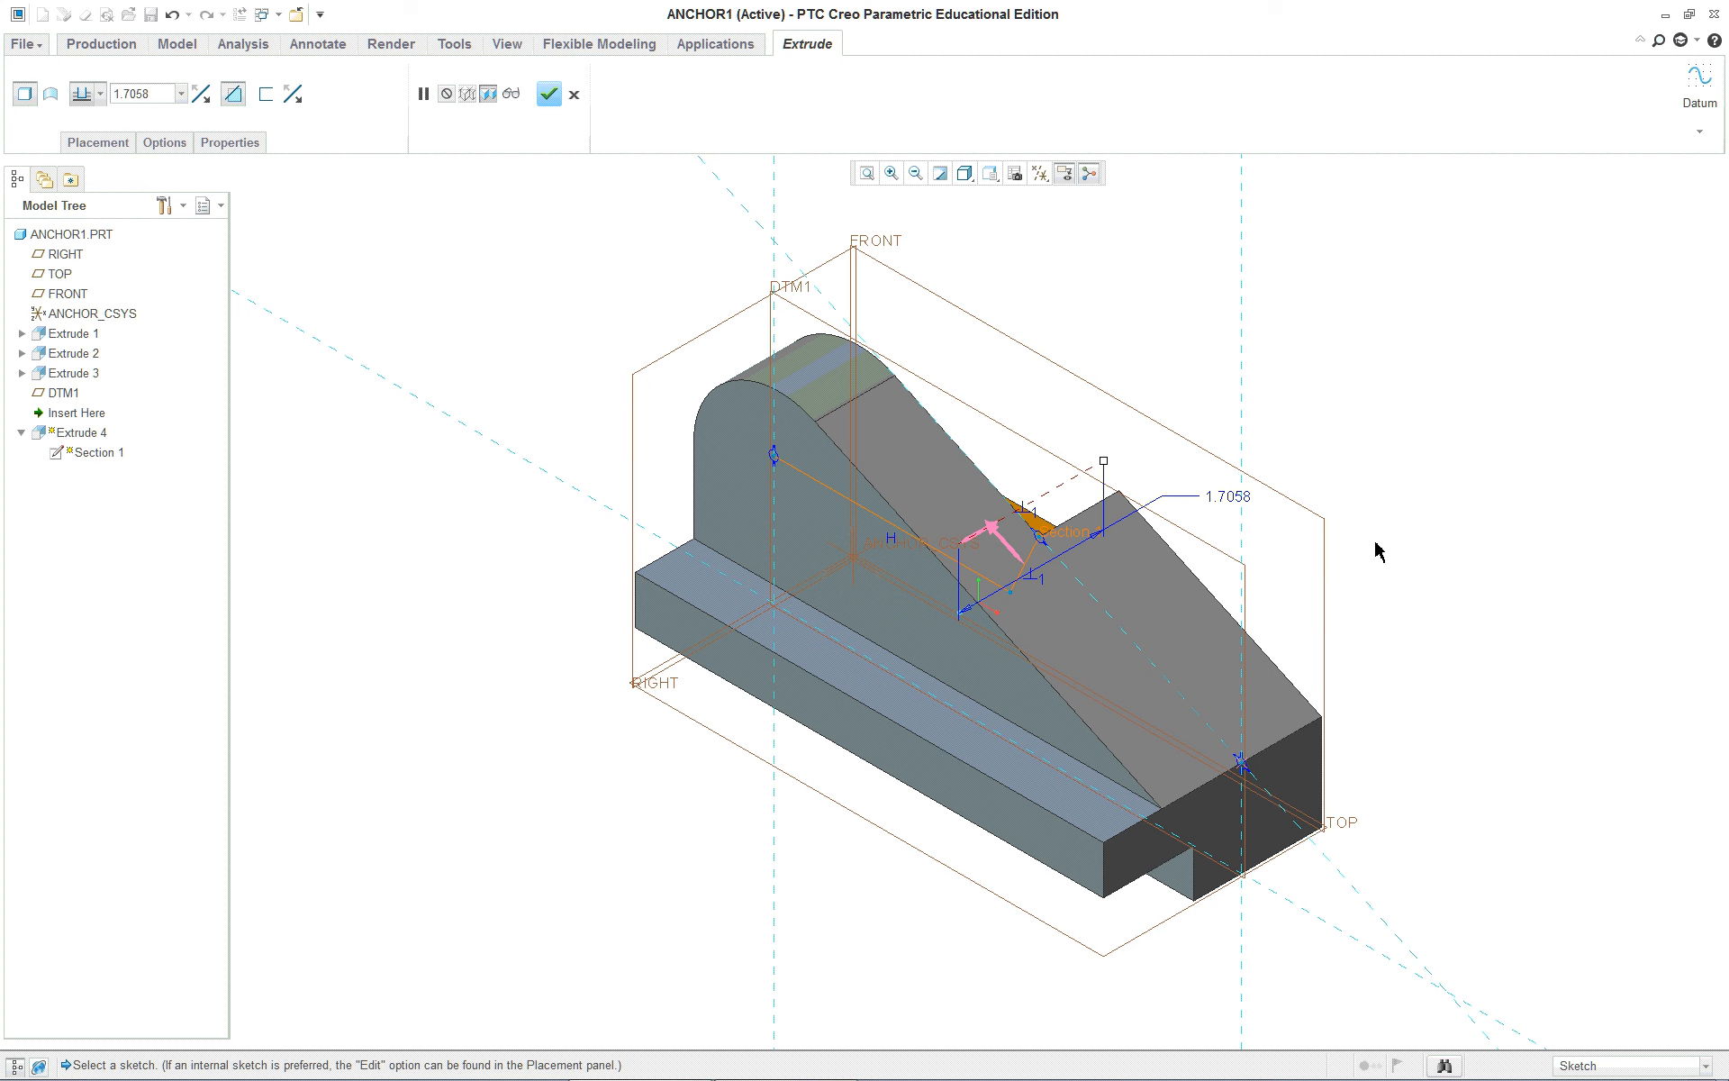
Flip the cut's direction and make the extrude depth symmetric about the DTM1 sketch plane
{"action": "left_click", "coordinate": [983, 541]}
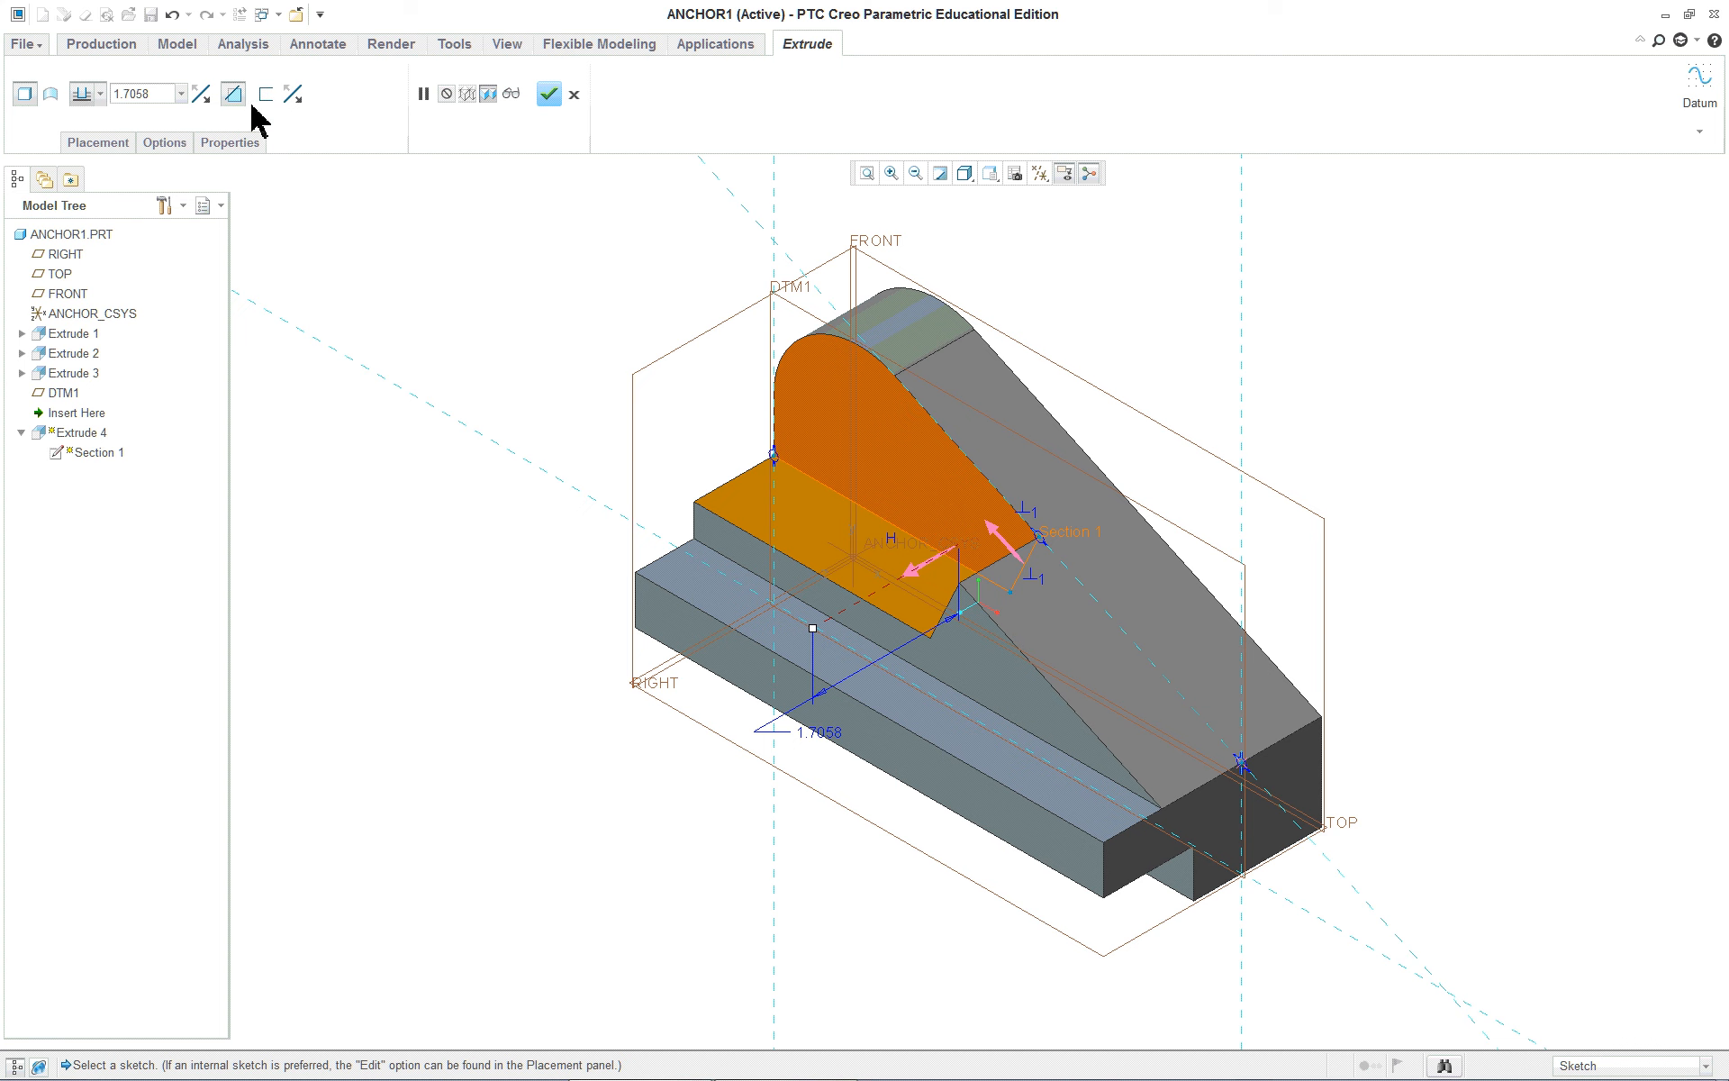
{"action": "left_click", "coordinate": [96, 94]}
{"action": "left_click", "coordinate": [82, 145]}
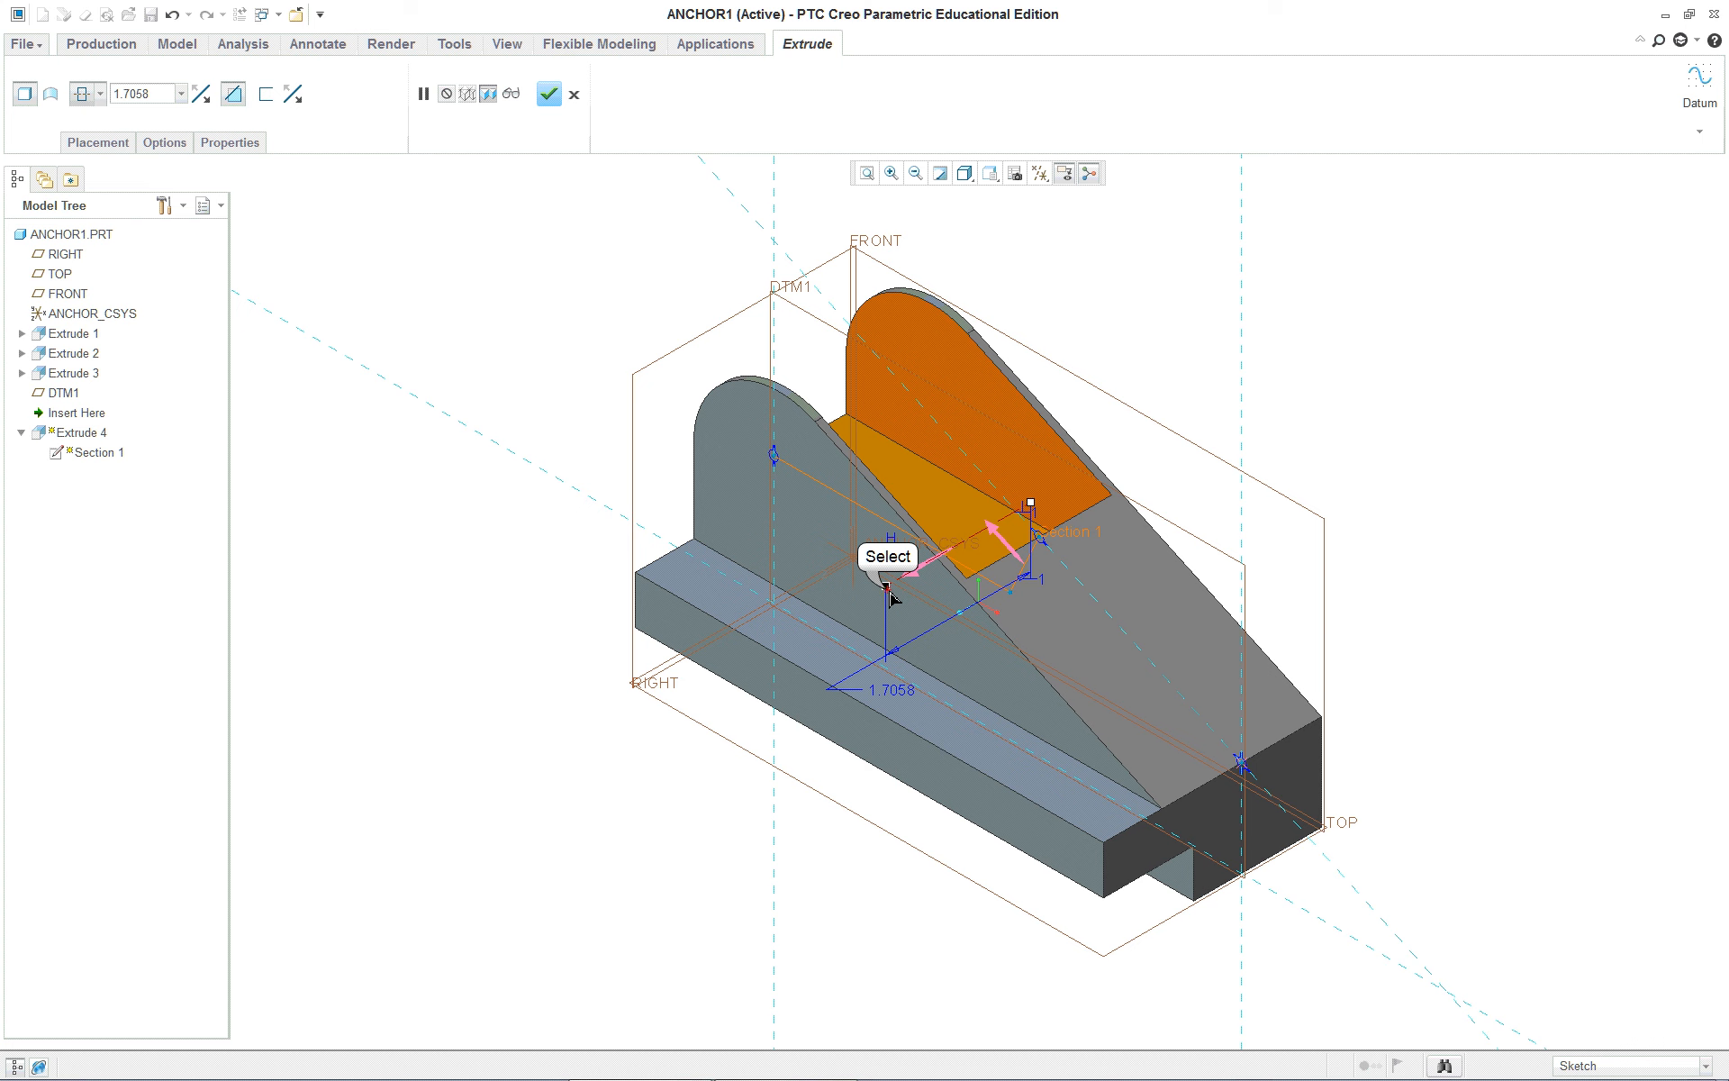
Set the symmetric slot cut's depth to 0.75 and complete the remove-material extrude
{"action": "left_click_drag", "start_coordinate": [889, 591], "coordinate": [930, 575]}
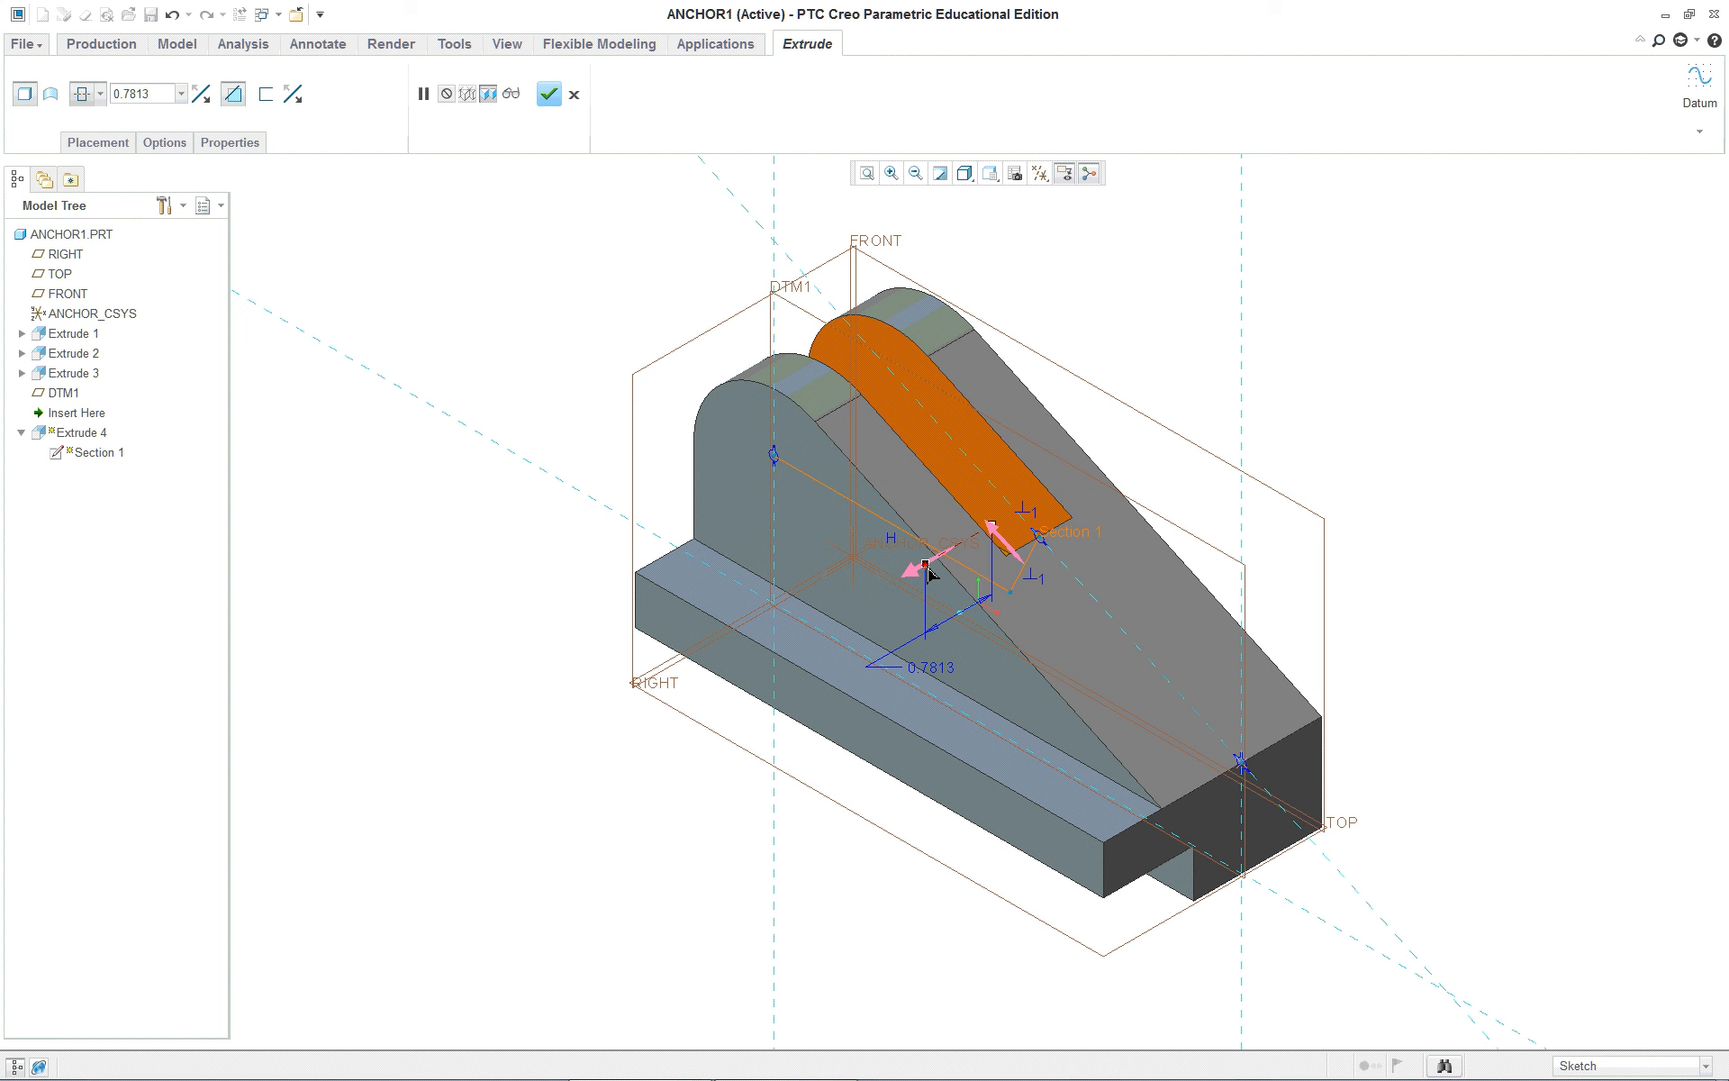
{"action": "double_click", "coordinate": [930, 667]}
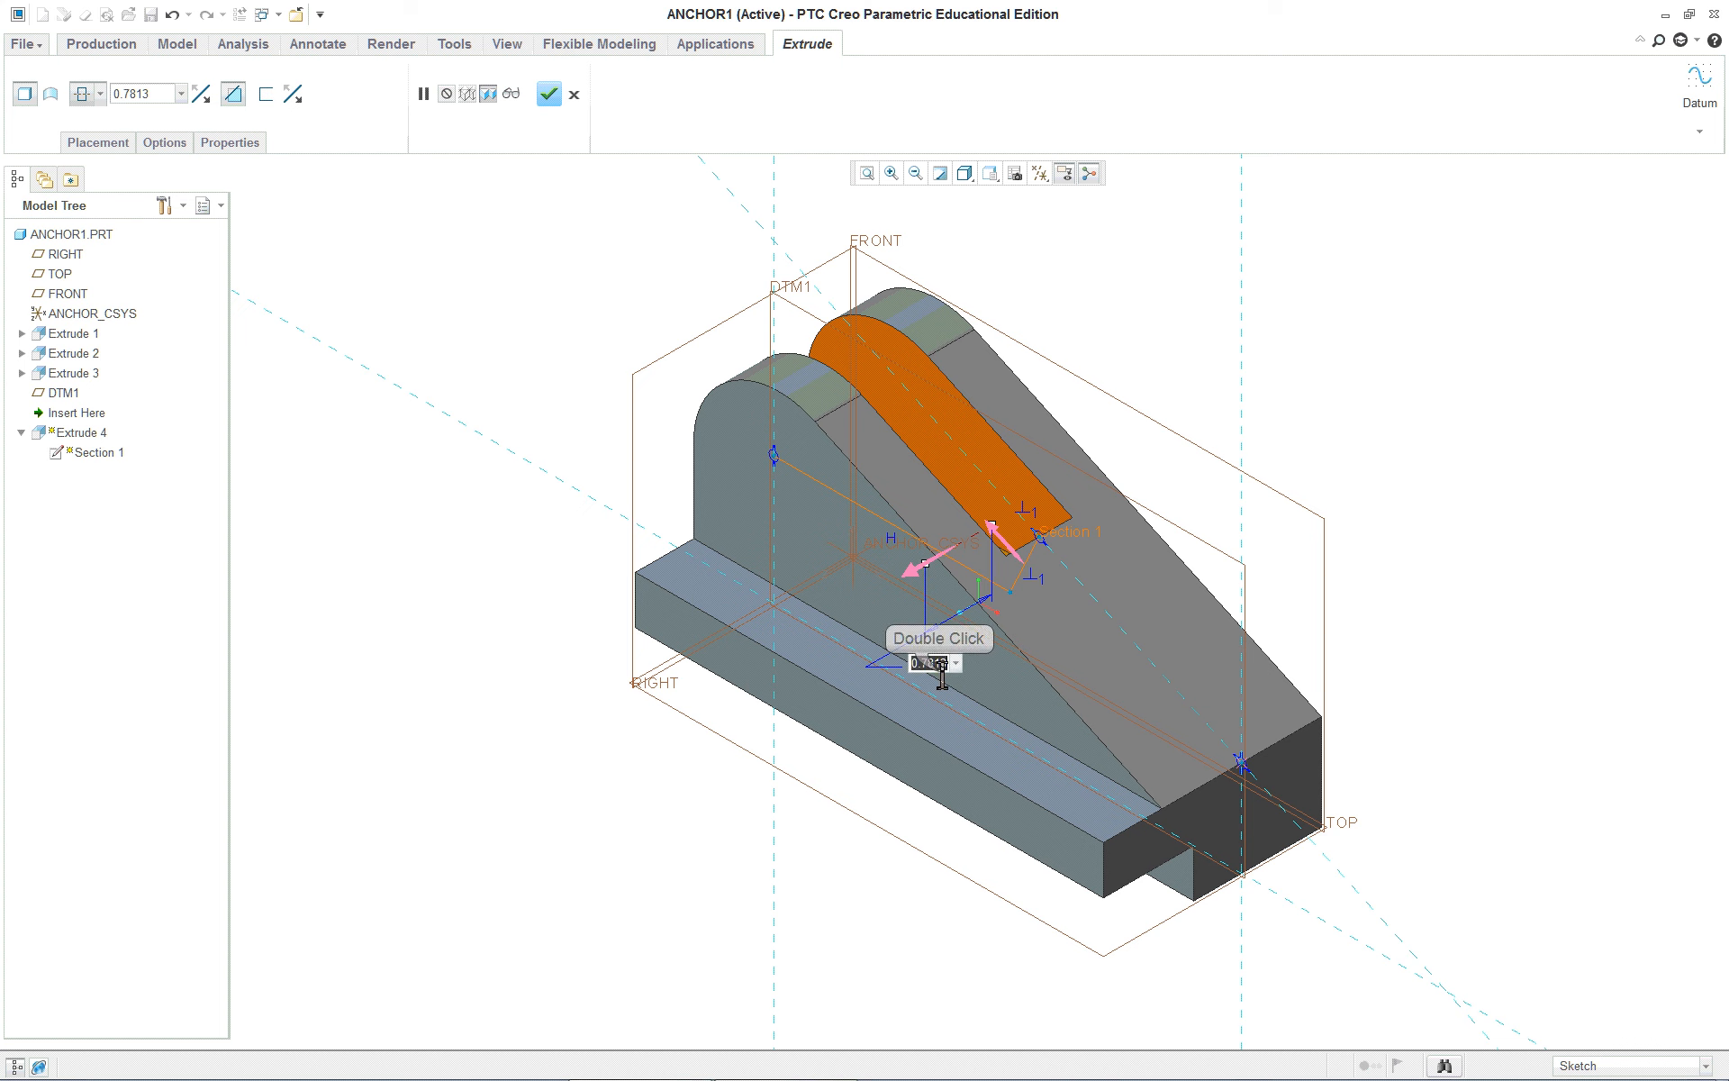
{"action": "key", "text": "BackSpace"}
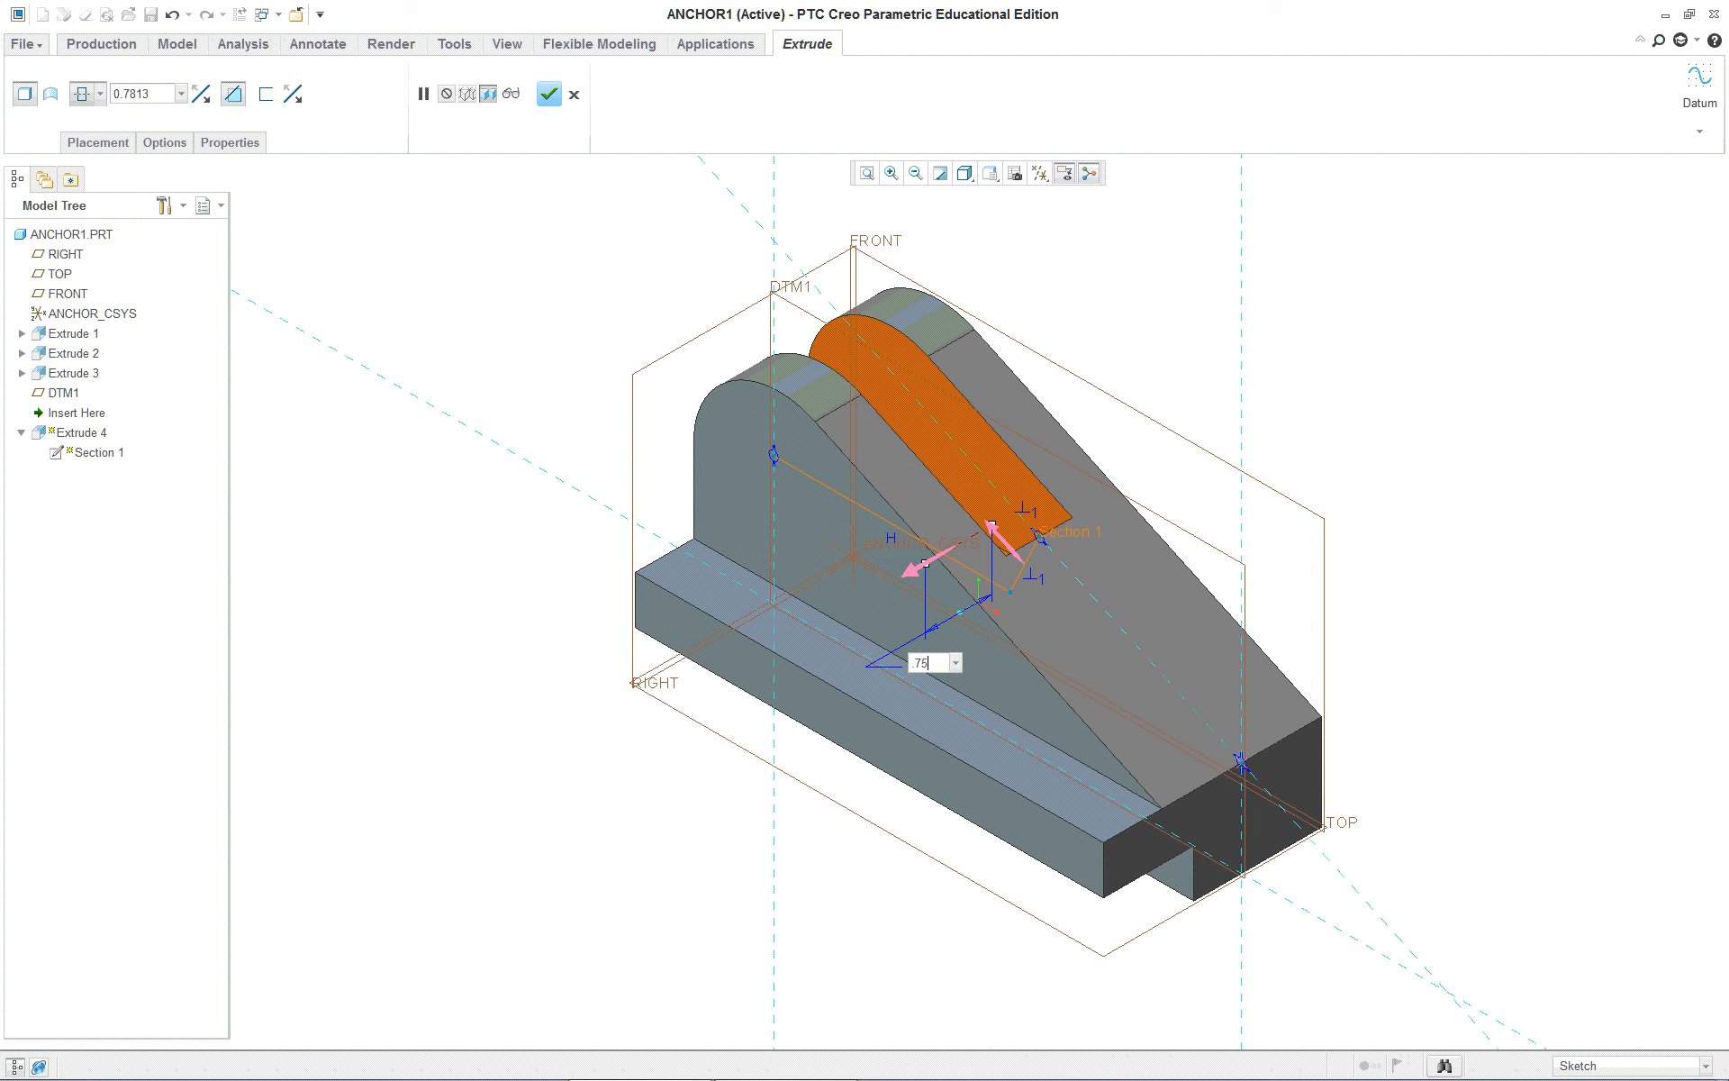
{"action": "type", "text": ".75"}
{"action": "key", "text": "Return"}
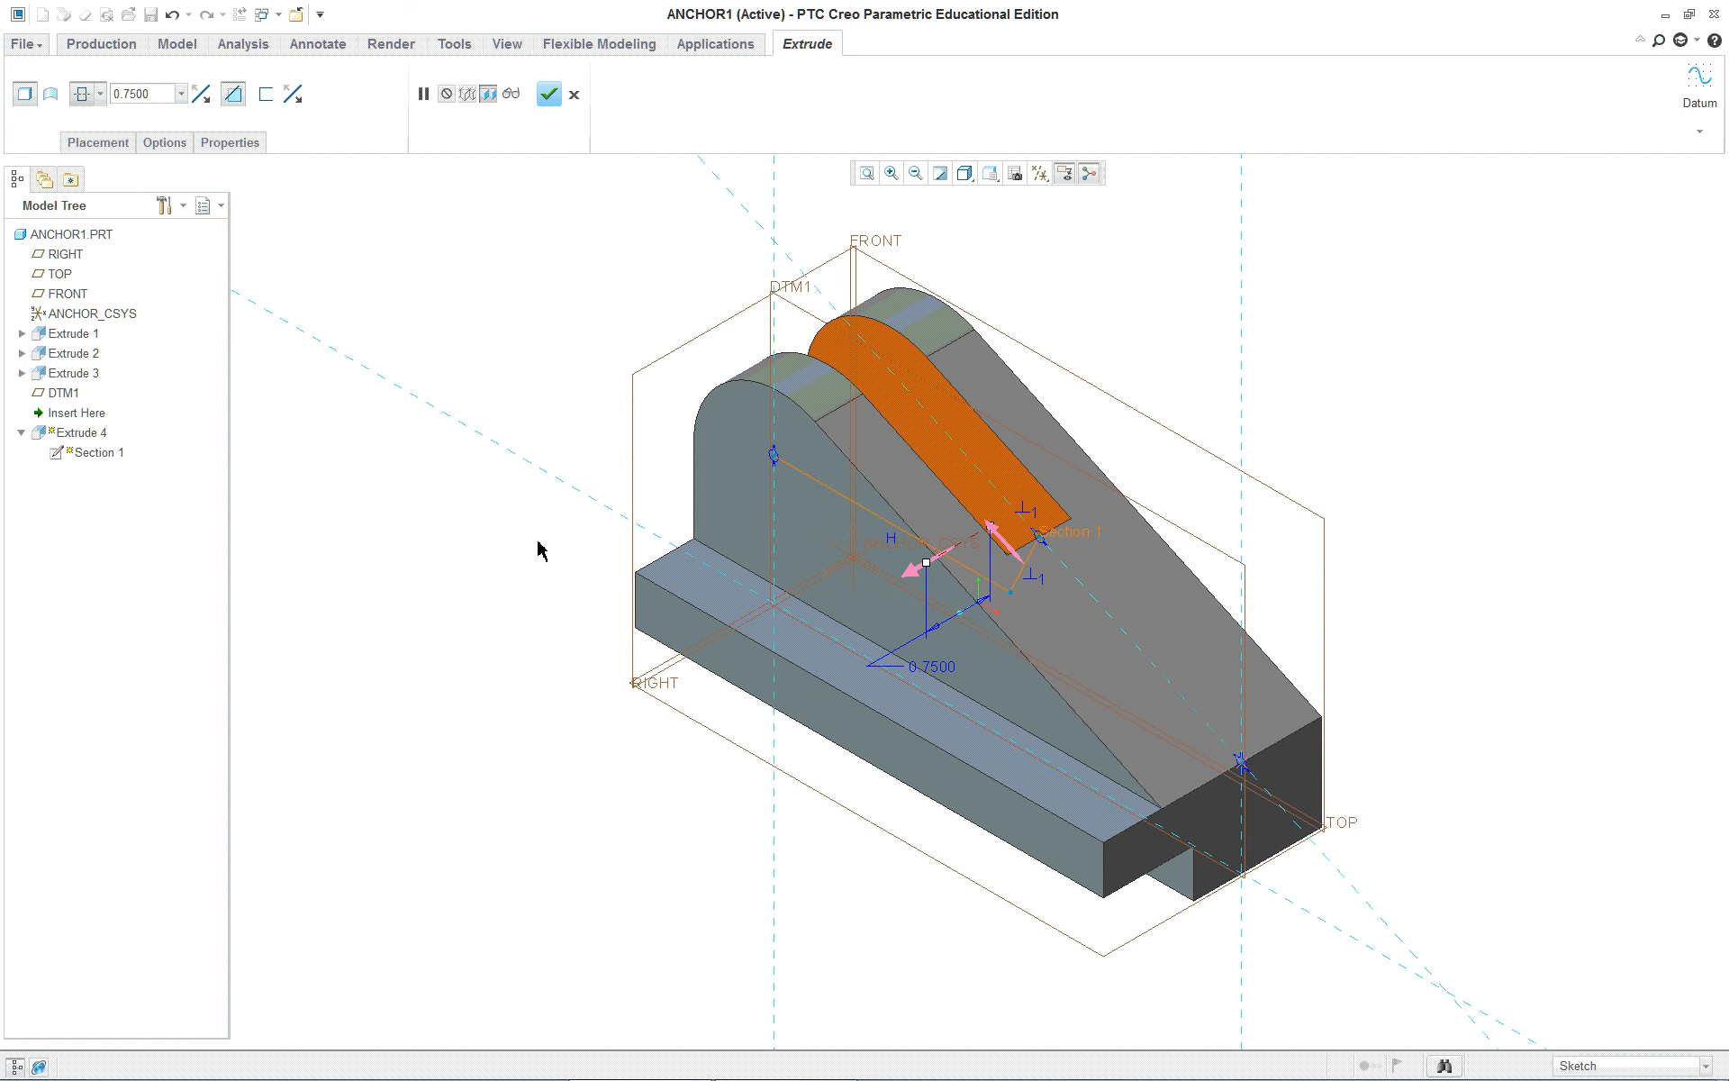
{"action": "mouse_move", "coordinate": [1054, 604]}
{"action": "middle_mouse_down"}
{"action": "mouse_move", "coordinate": [1011, 734]}
{"action": "mouse_move", "coordinate": [1100, 694]}
{"action": "mouse_move", "coordinate": [1007, 630]}
{"action": "mouse_move", "coordinate": [1045, 588]}
{"action": "mouse_move", "coordinate": [977, 598]}
{"action": "mouse_move", "coordinate": [796, 302]}
{"action": "middle_mouse_up"}
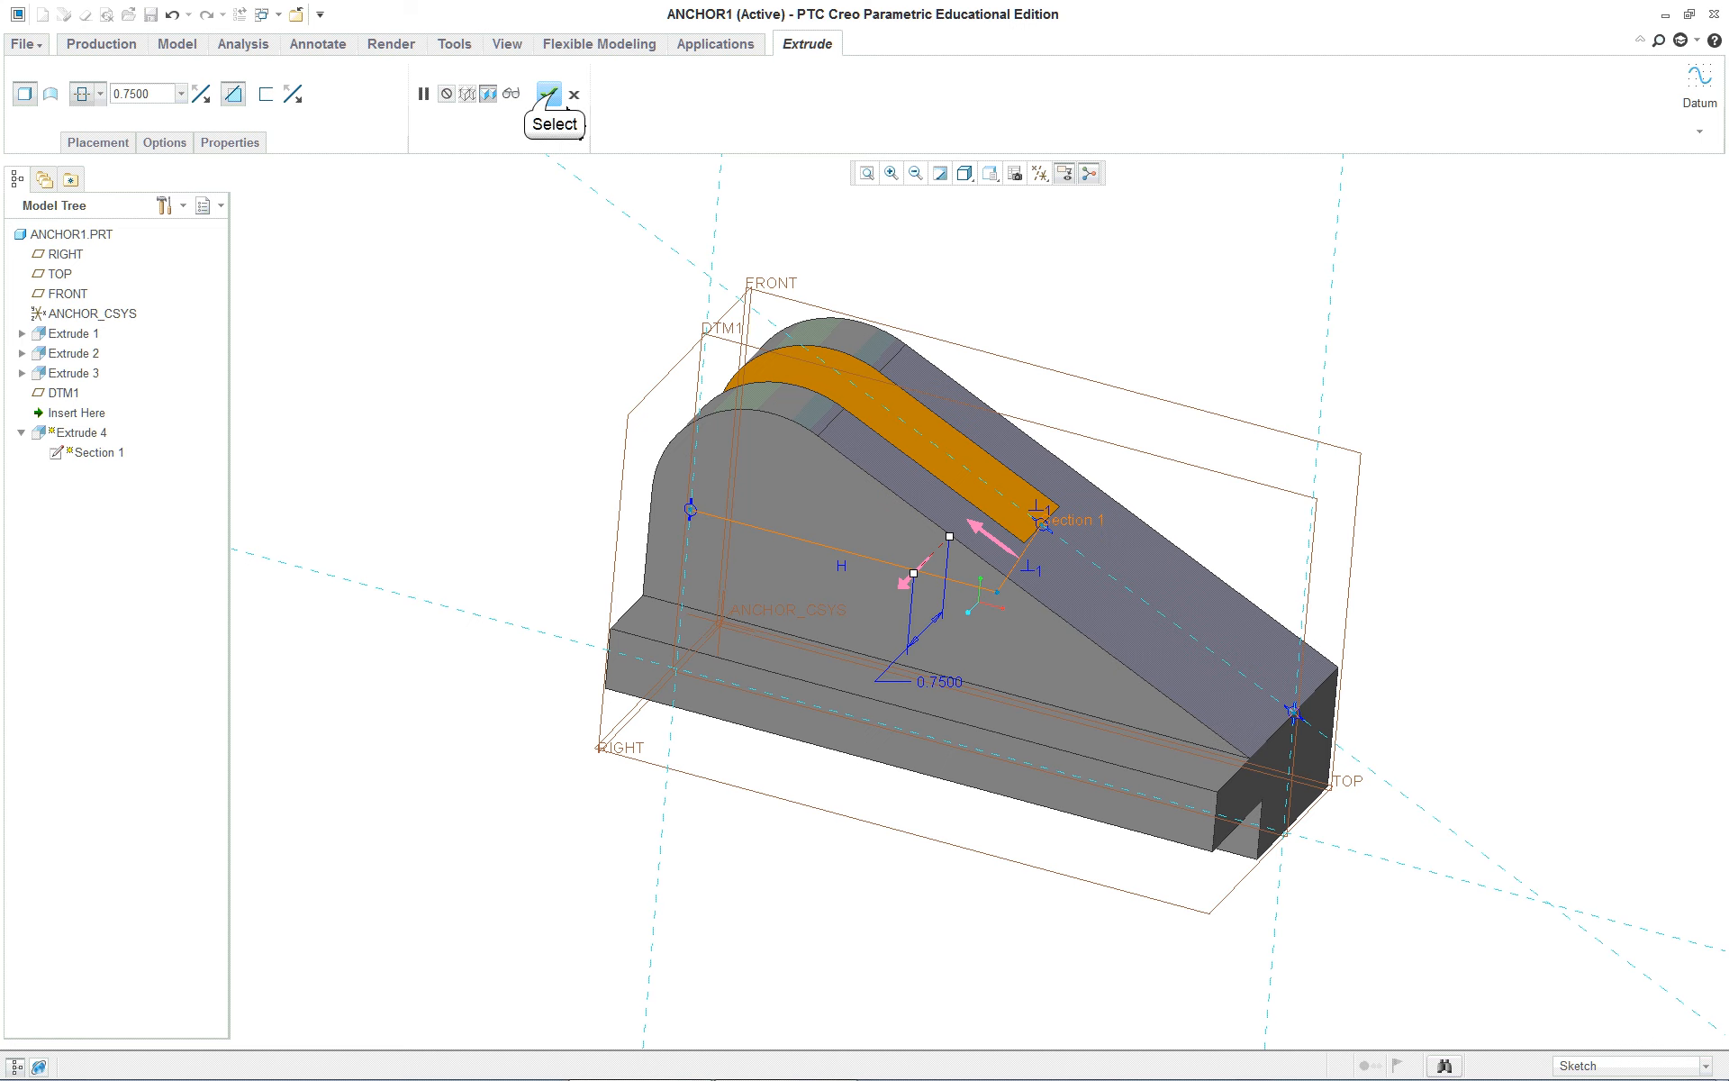
{"action": "left_click", "coordinate": [548, 94]}
{"action": "mouse_move", "coordinate": [1343, 463]}
{"action": "middle_mouse_down"}
{"action": "mouse_move", "coordinate": [1198, 568]}
{"action": "mouse_move", "coordinate": [1327, 513]}
{"action": "mouse_move", "coordinate": [1282, 468]}
{"action": "mouse_move", "coordinate": [1306, 495]}
{"action": "mouse_move", "coordinate": [1331, 453]}
{"action": "mouse_move", "coordinate": [1200, 559]}
{"action": "mouse_move", "coordinate": [1300, 498]}
{"action": "middle_mouse_up"}
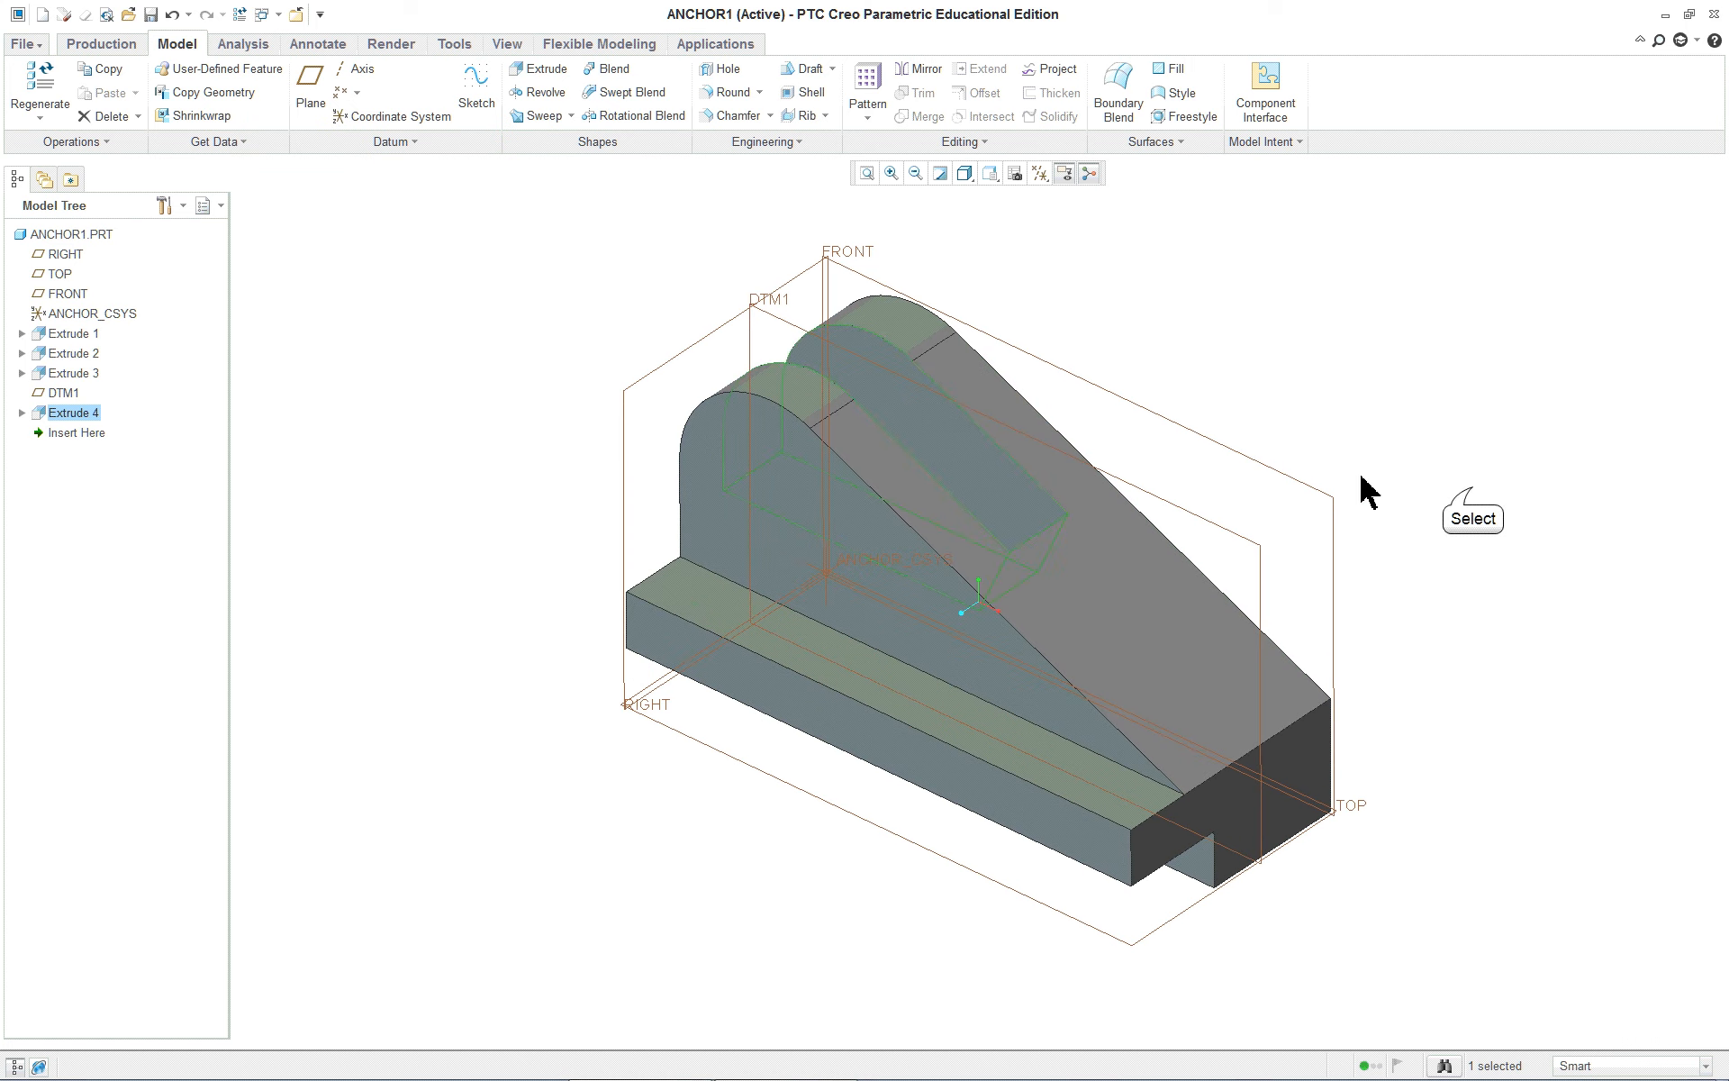
{"action": "left_click", "coordinate": [1477, 494]}
Try to create a datum plane using the whole Extrude 1 feature as a Through reference
{"action": "mouse_move", "coordinate": [1487, 698]}
{"action": "middle_mouse_down"}
{"action": "mouse_move", "coordinate": [1413, 753]}
{"action": "mouse_move", "coordinate": [1471, 718]}
{"action": "mouse_move", "coordinate": [1490, 687]}
{"action": "mouse_move", "coordinate": [1463, 682]}
{"action": "middle_mouse_up"}
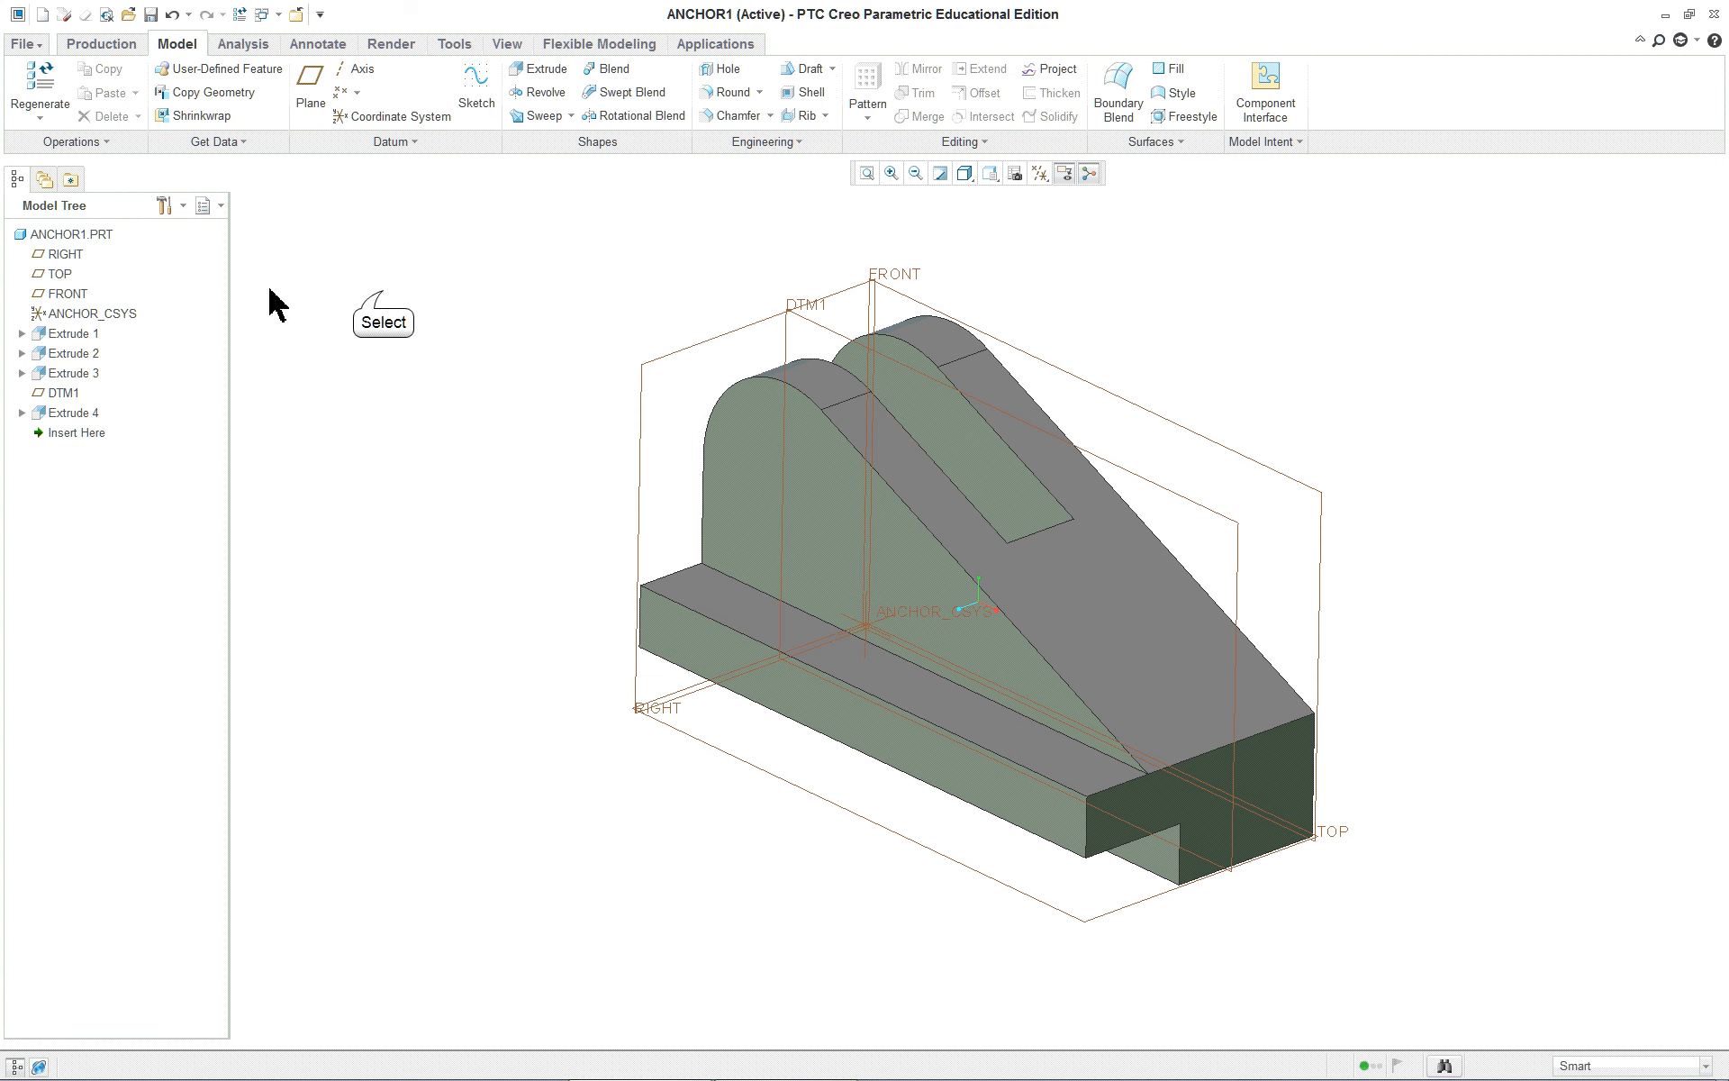
{"action": "left_click", "coordinate": [1094, 579]}
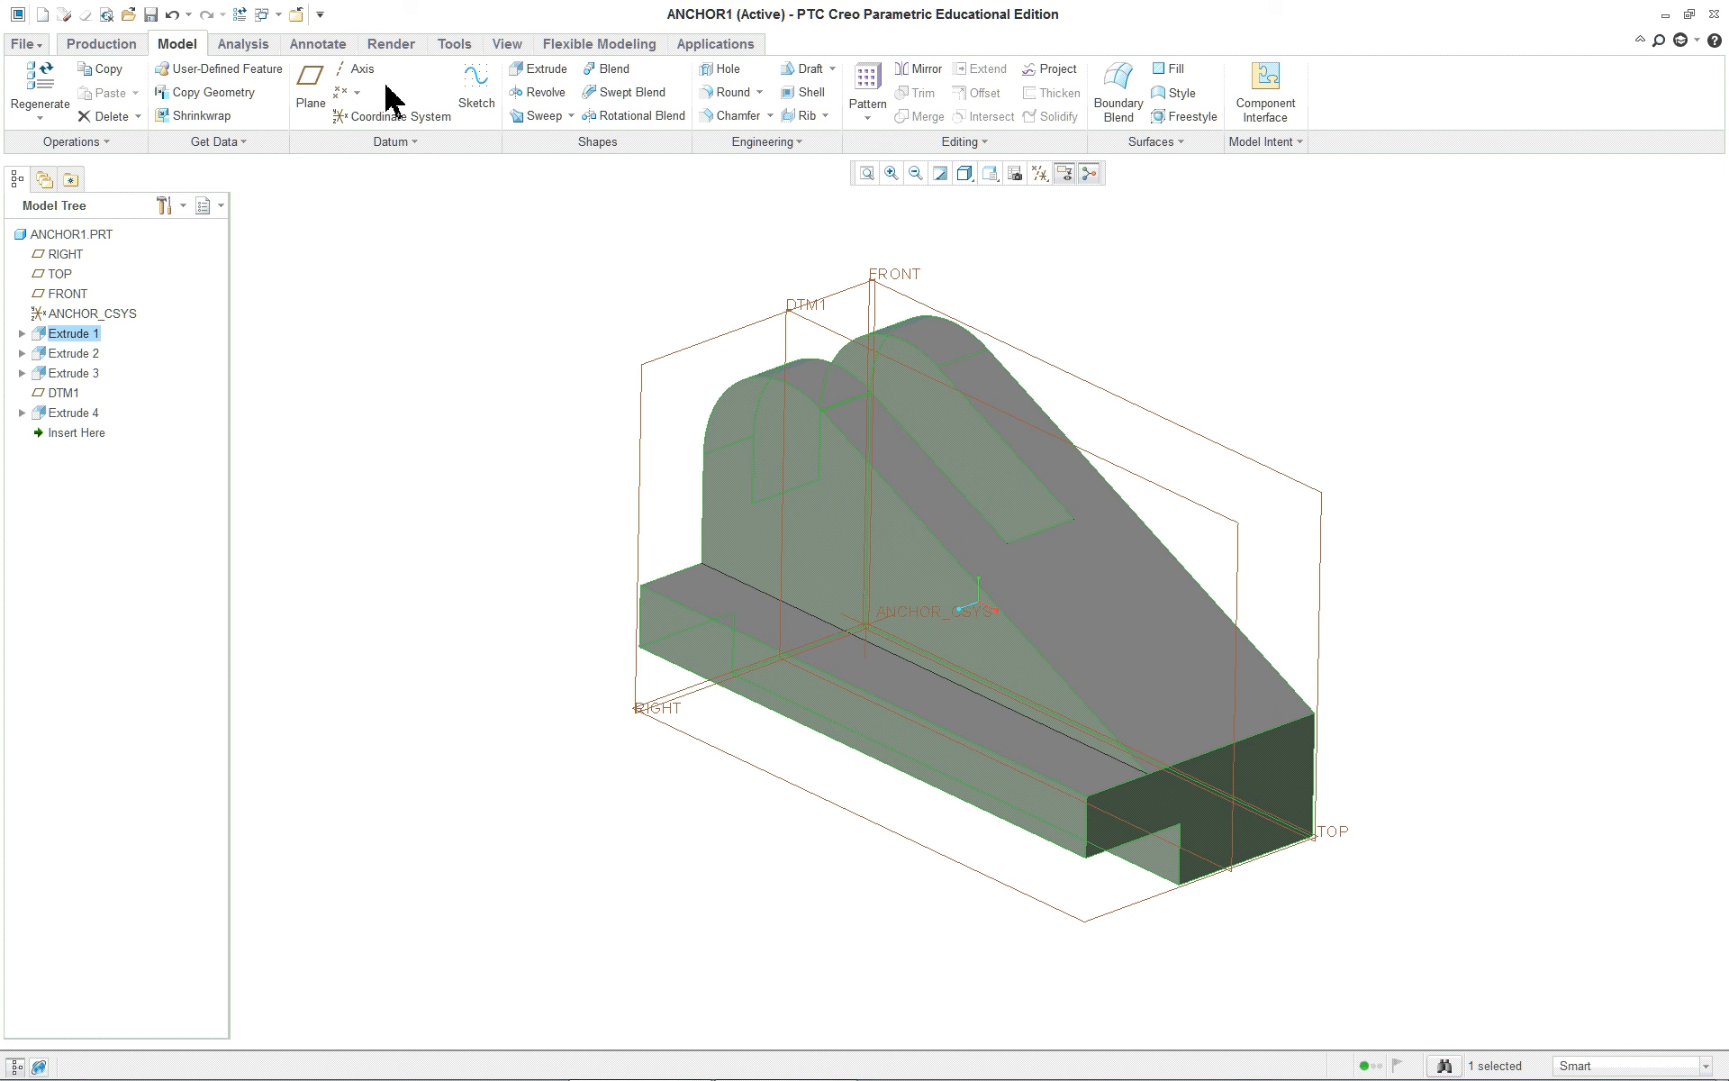
{"action": "left_click", "coordinate": [307, 83]}
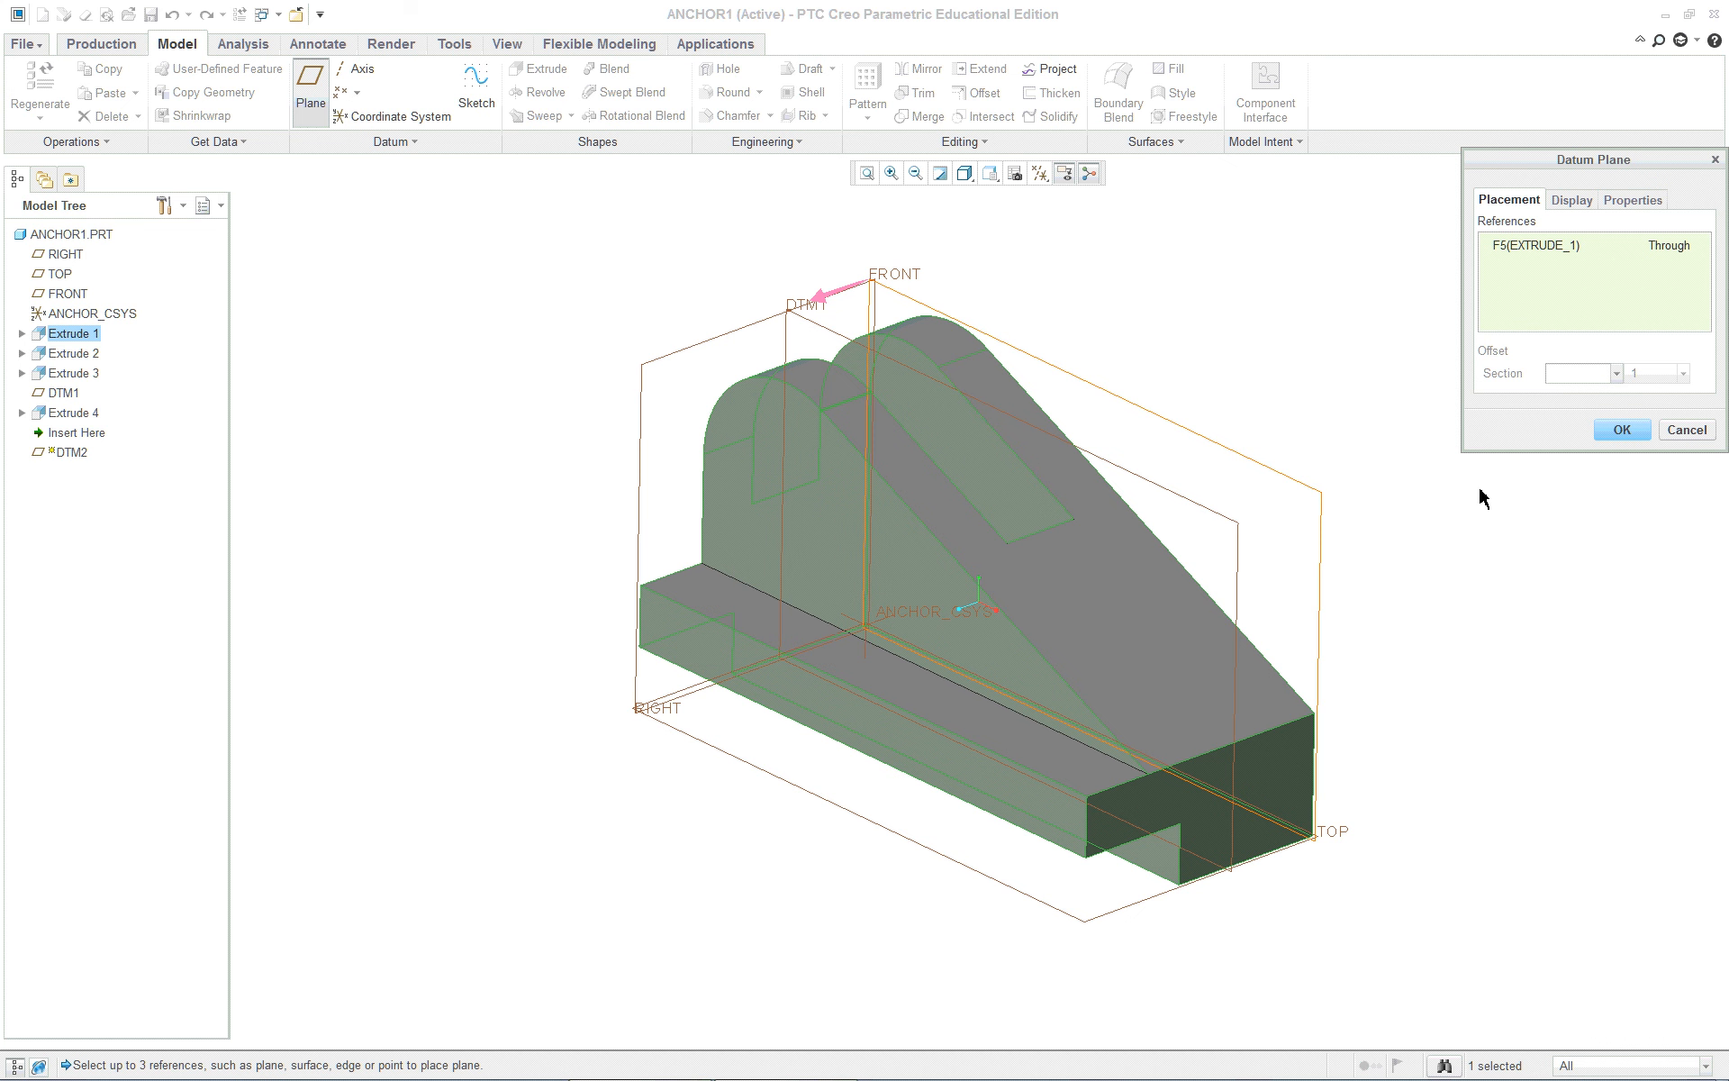
{"action": "left_click", "coordinate": [1621, 430]}
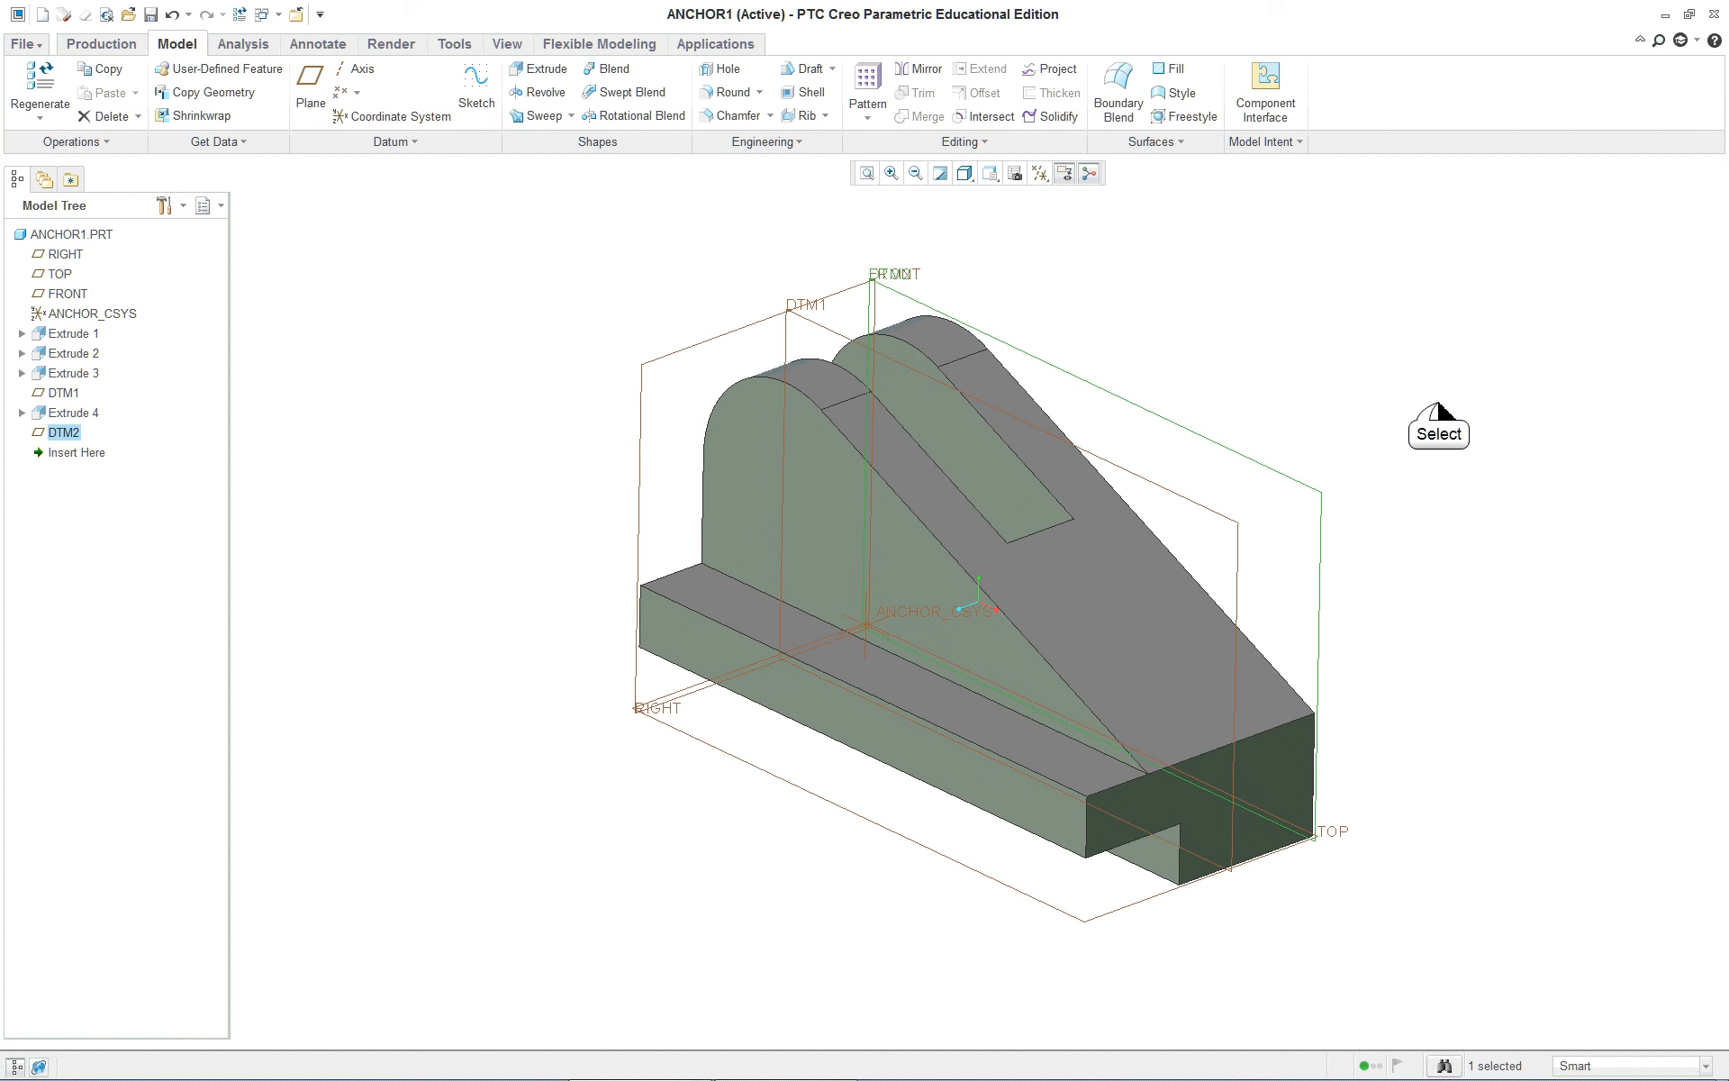
{"action": "mouse_move", "coordinate": [1409, 471]}
{"action": "middle_mouse_down"}
{"action": "mouse_move", "coordinate": [1328, 517]}
{"action": "mouse_move", "coordinate": [1349, 490]}
{"action": "mouse_move", "coordinate": [1478, 444]}
{"action": "mouse_move", "coordinate": [1405, 444]}
{"action": "mouse_move", "coordinate": [1414, 433]}
{"action": "mouse_move", "coordinate": [1397, 463]}
{"action": "mouse_move", "coordinate": [1421, 436]}
{"action": "mouse_move", "coordinate": [1471, 502]}
{"action": "middle_mouse_up"}
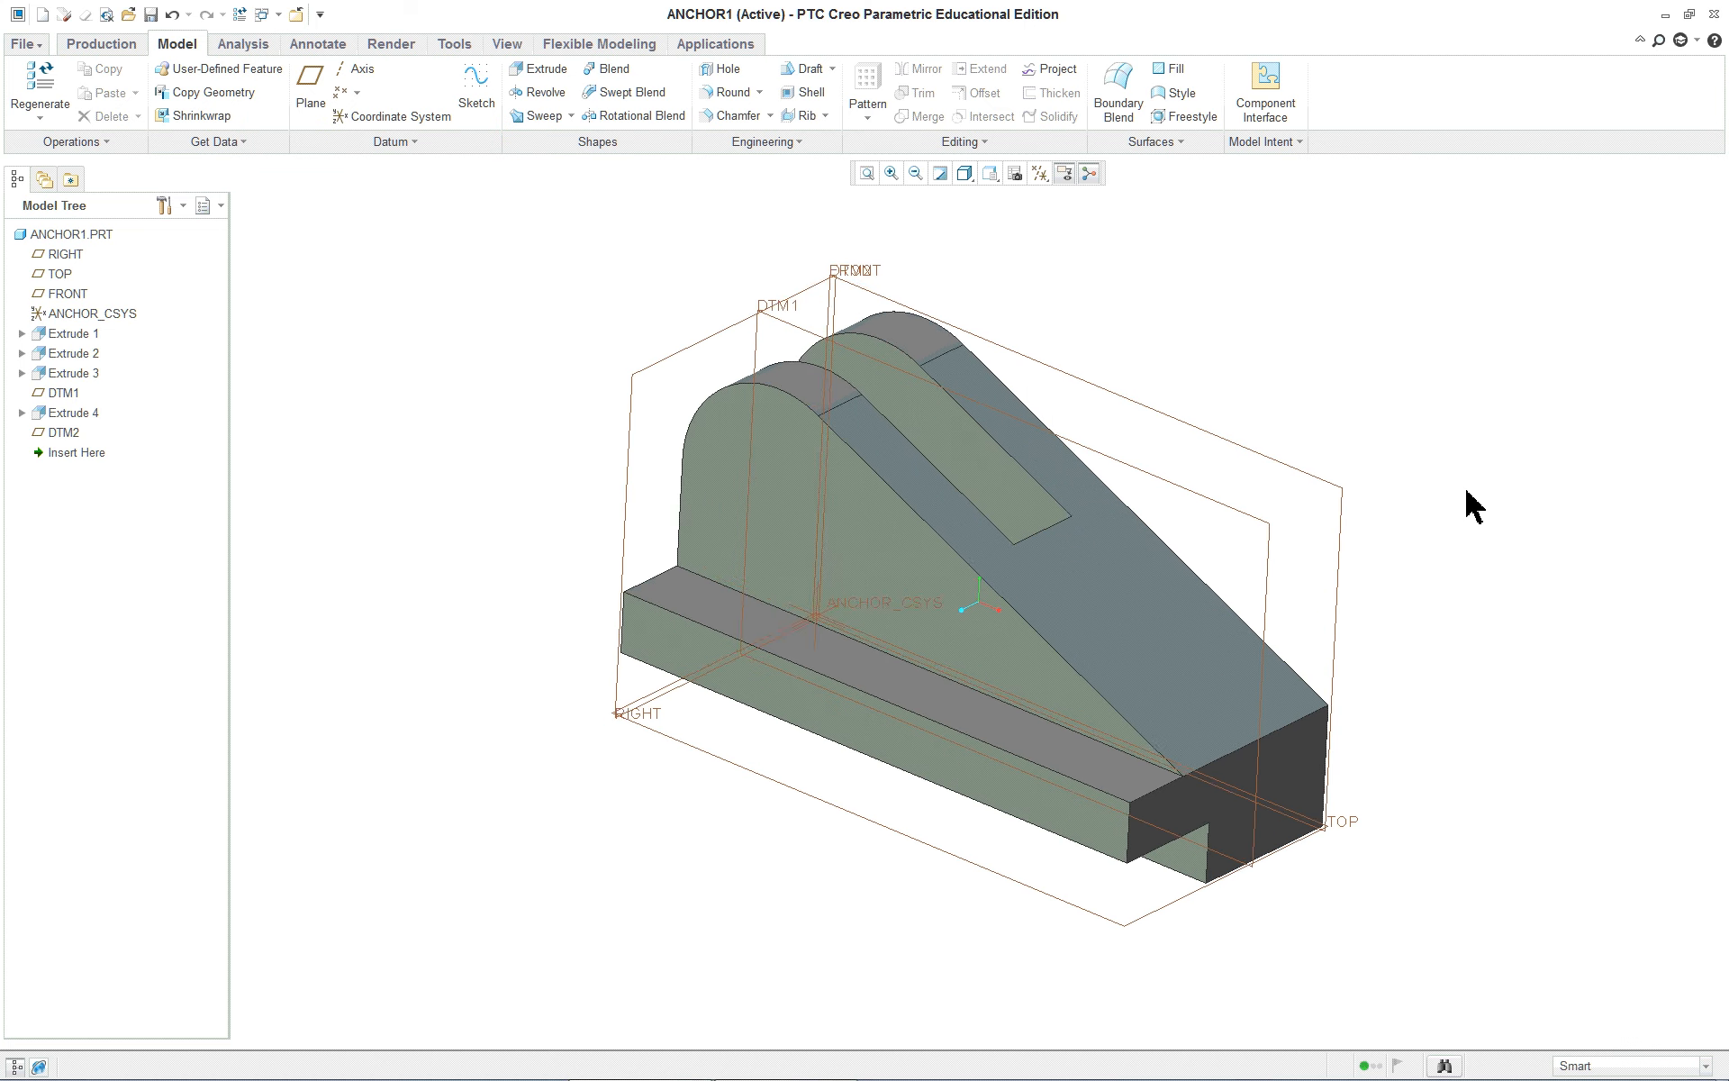
{"action": "scroll", "coordinate": [1567, 568], "scroll_direction": "up", "scroll_amount": 2}
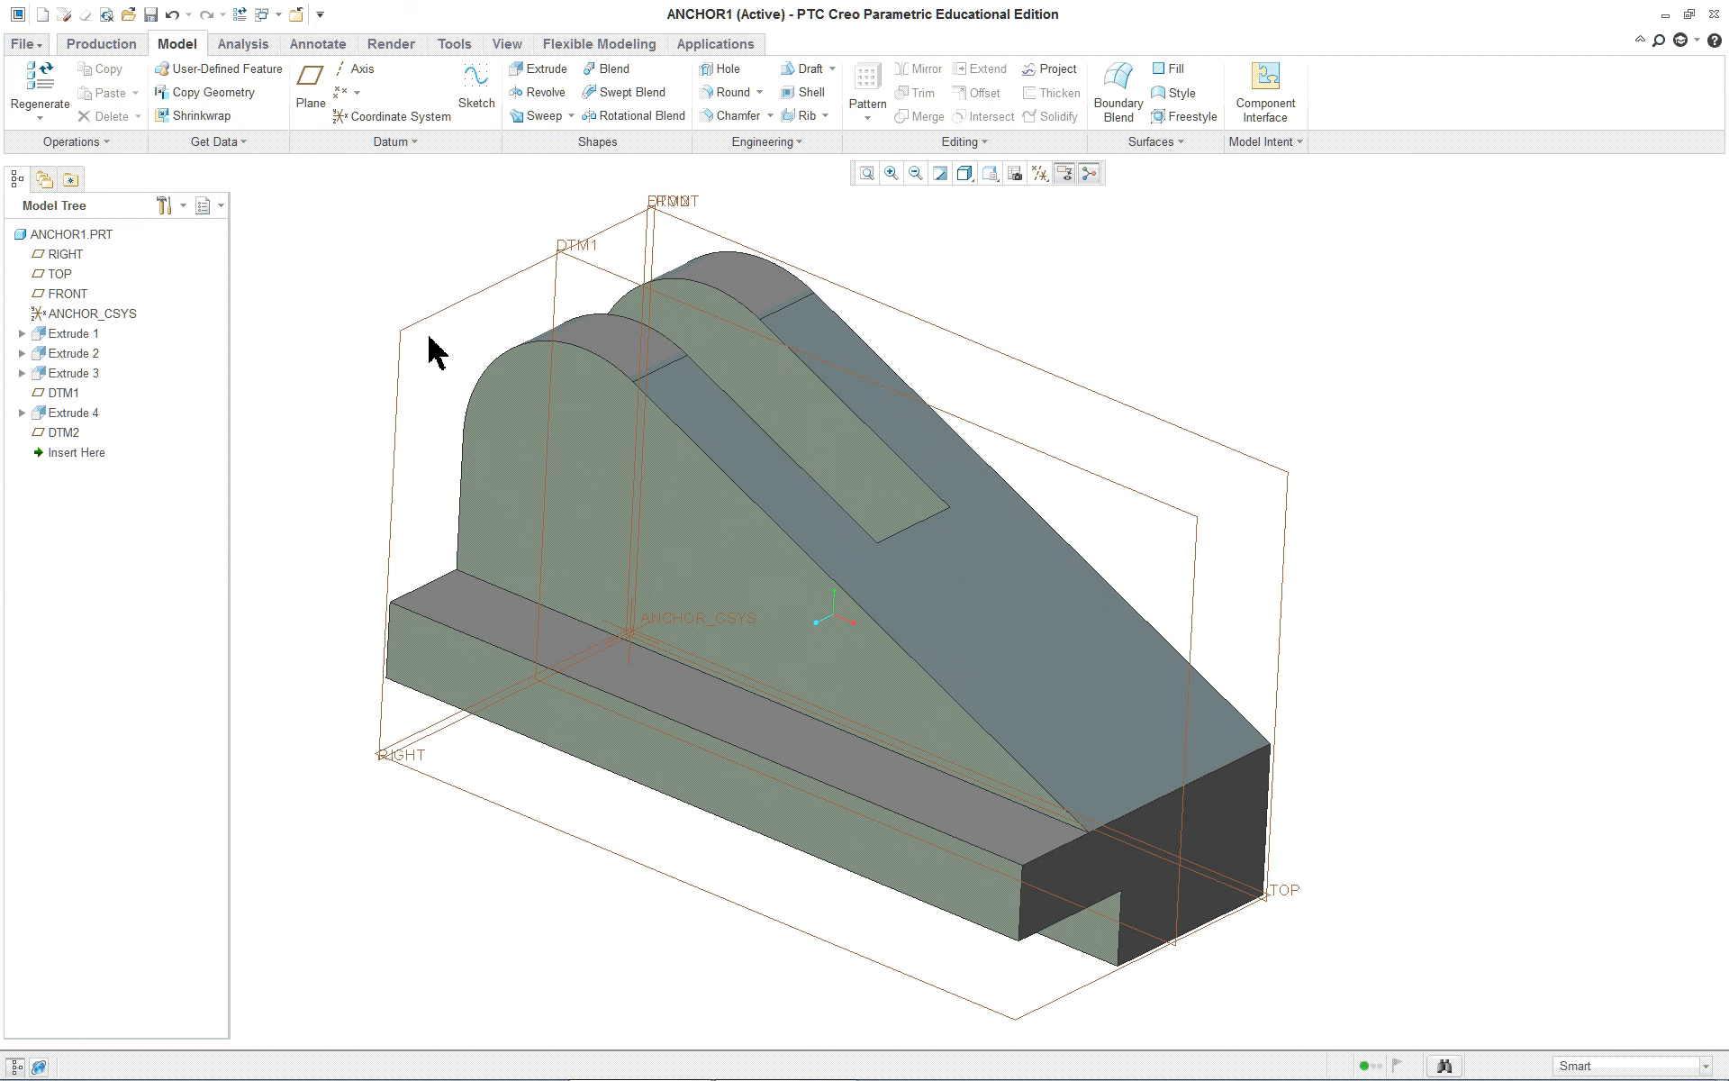
{"action": "middle_click_drag", "start_coordinate": [1311, 549], "coordinate": [1200, 521]}
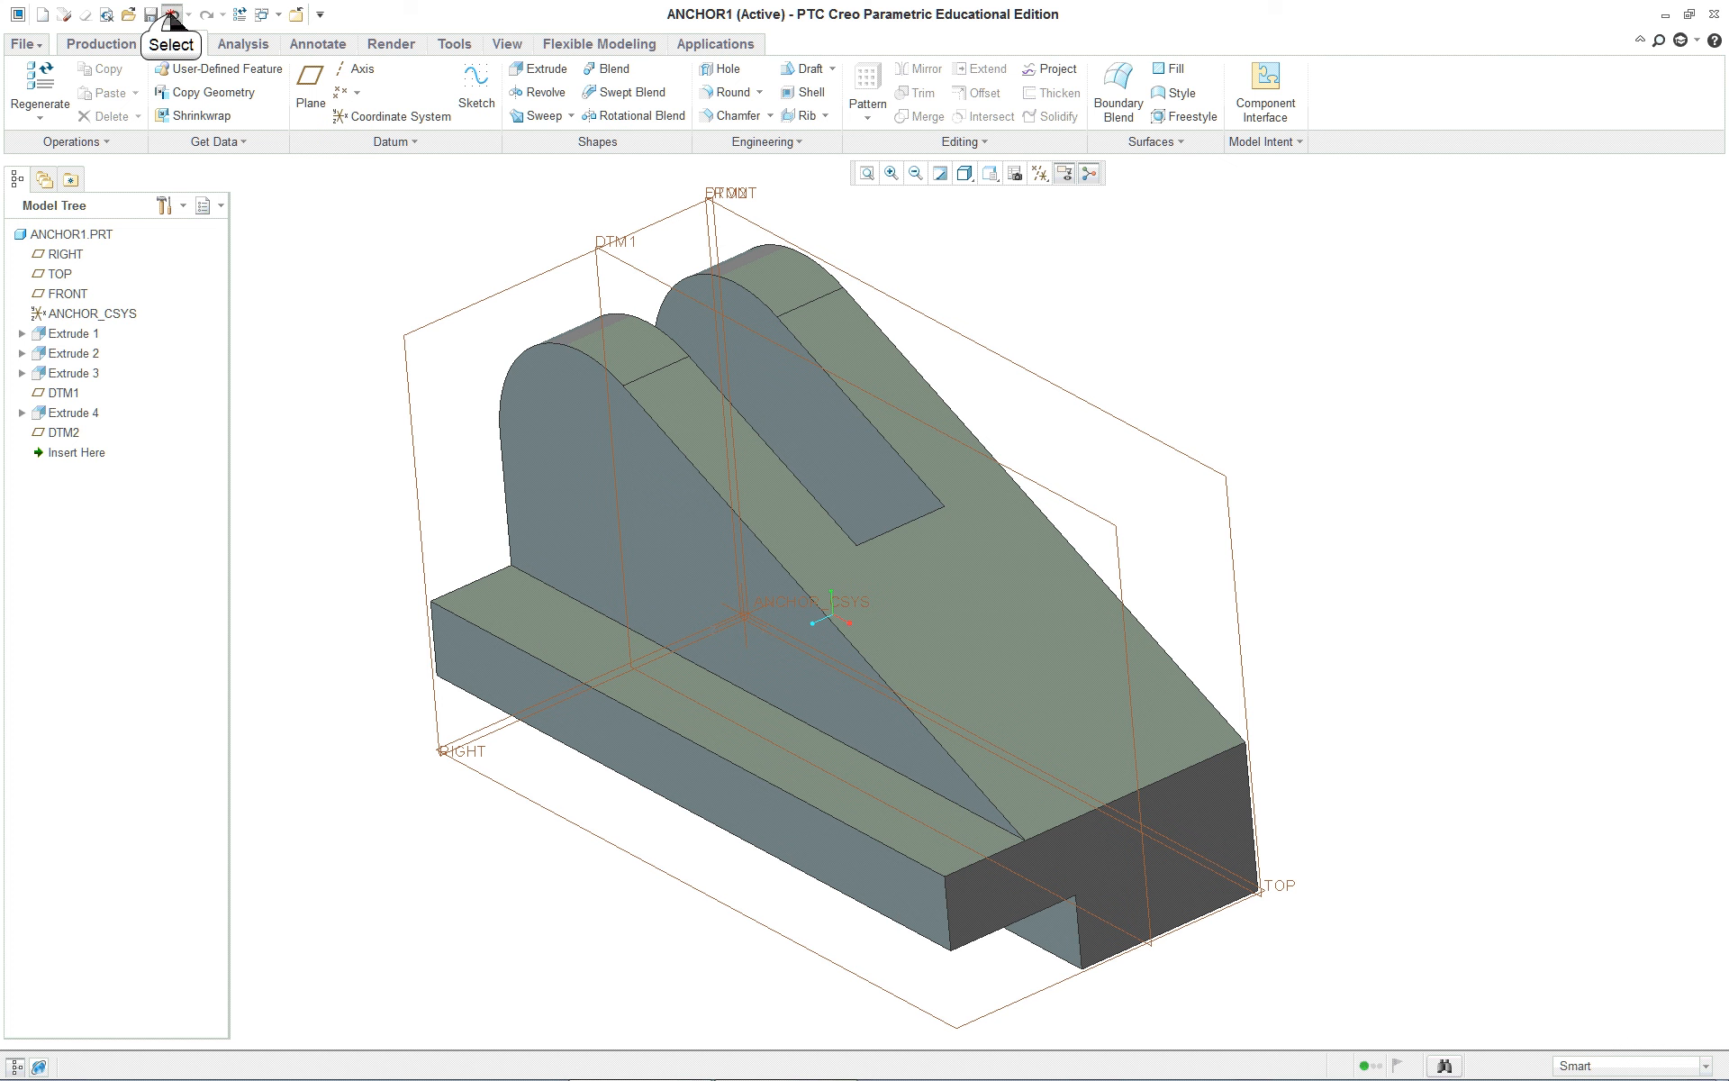
{"action": "left_click", "coordinate": [171, 16]}
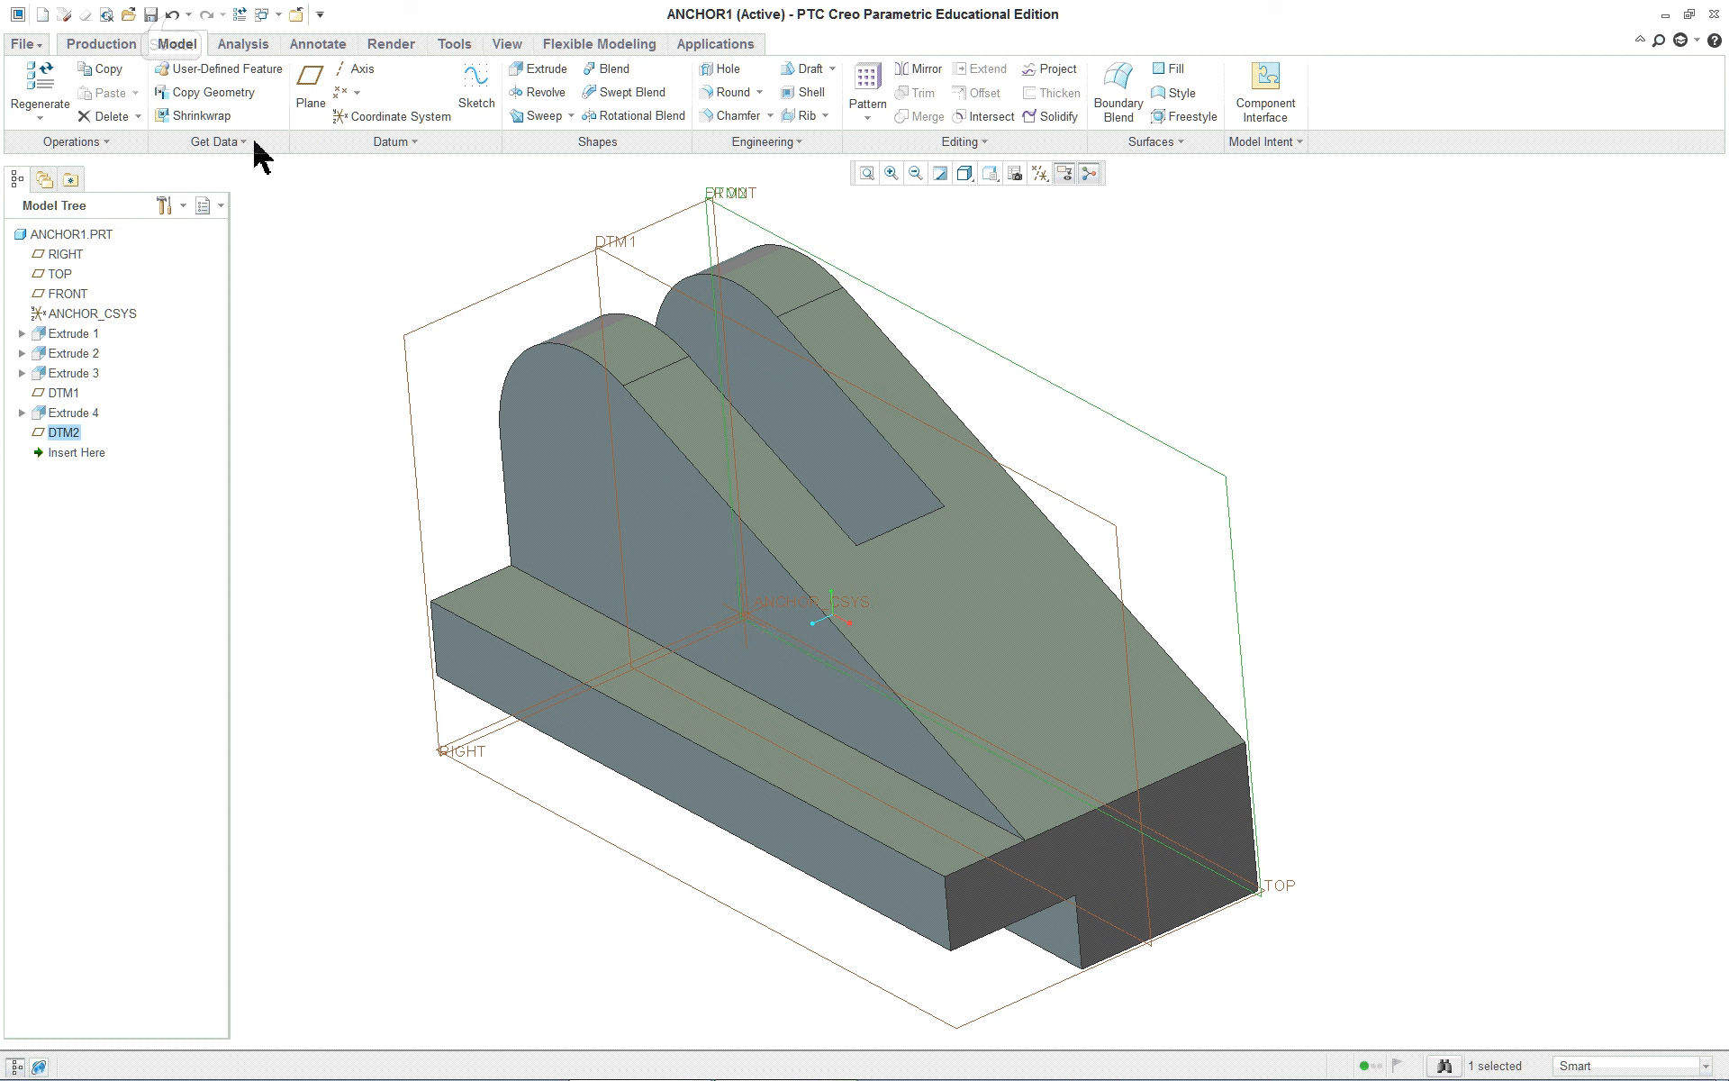
{"action": "left_click", "coordinate": [173, 16]}
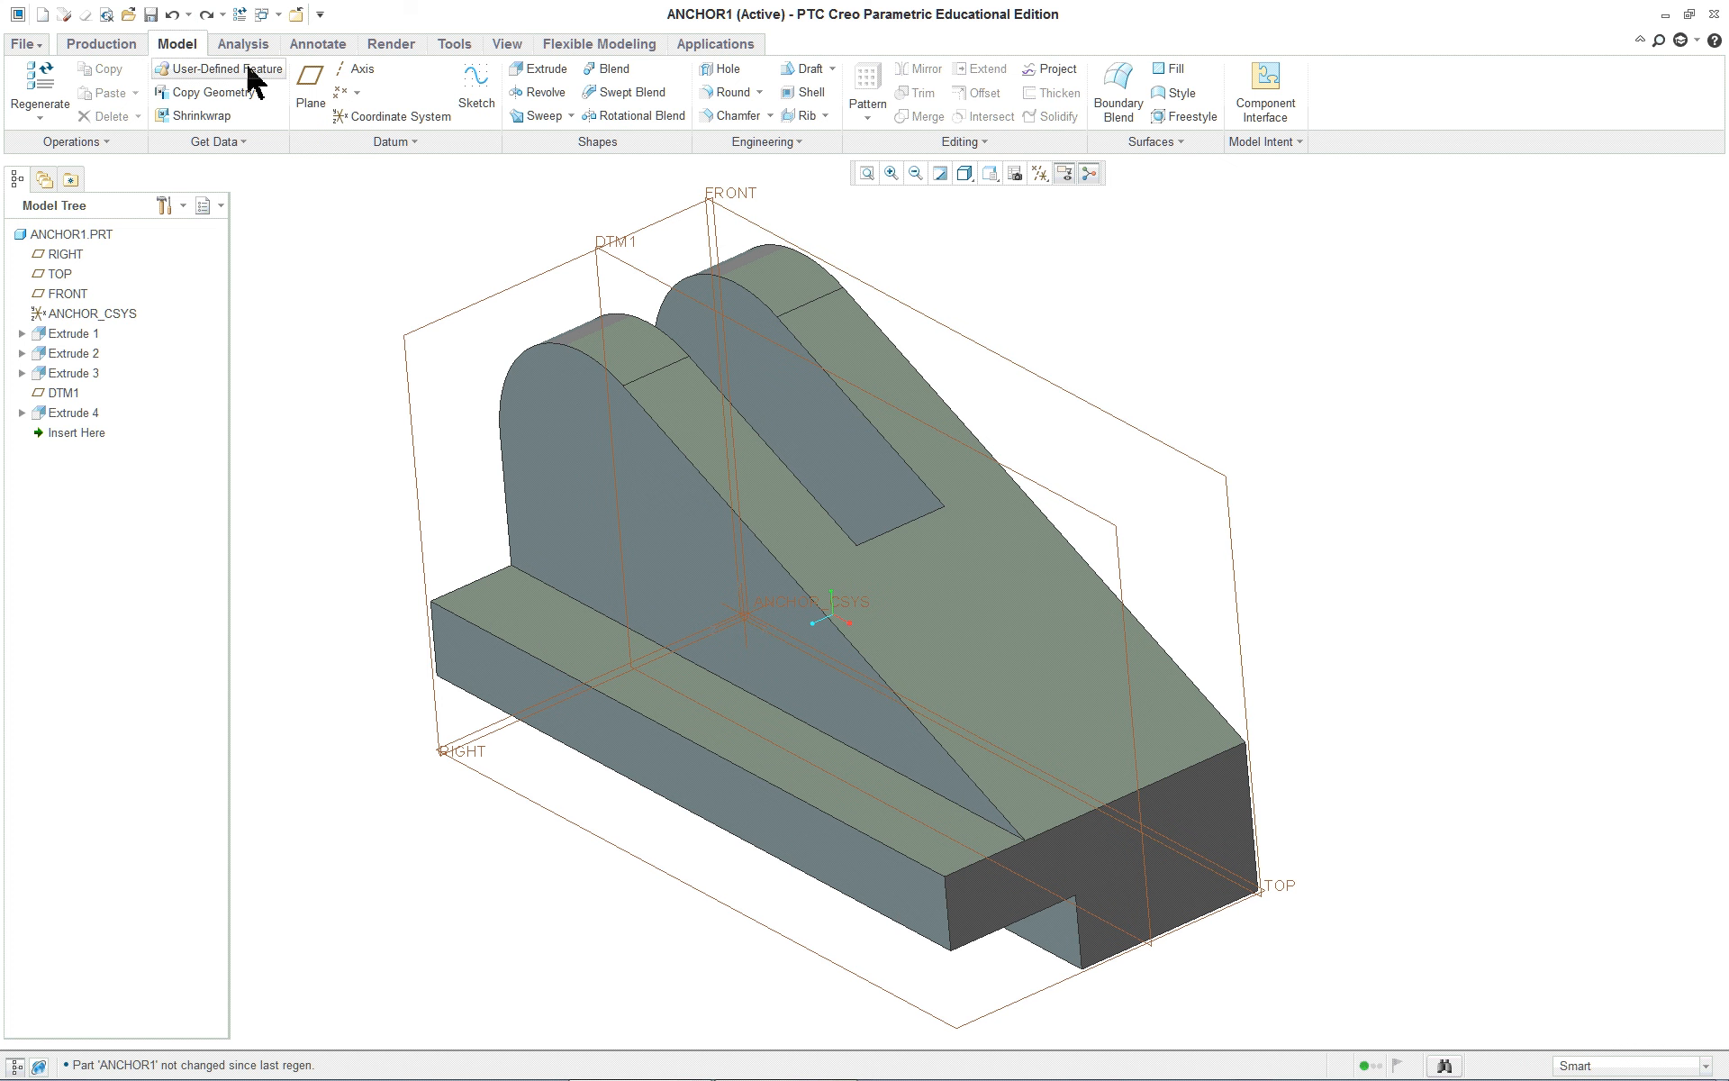
{"action": "mouse_move", "coordinate": [347, 262]}
{"action": "middle_mouse_down"}
{"action": "mouse_move", "coordinate": [390, 247]}
{"action": "mouse_move", "coordinate": [365, 253]}
{"action": "middle_mouse_up"}
{"action": "left_click", "coordinate": [1026, 622]}
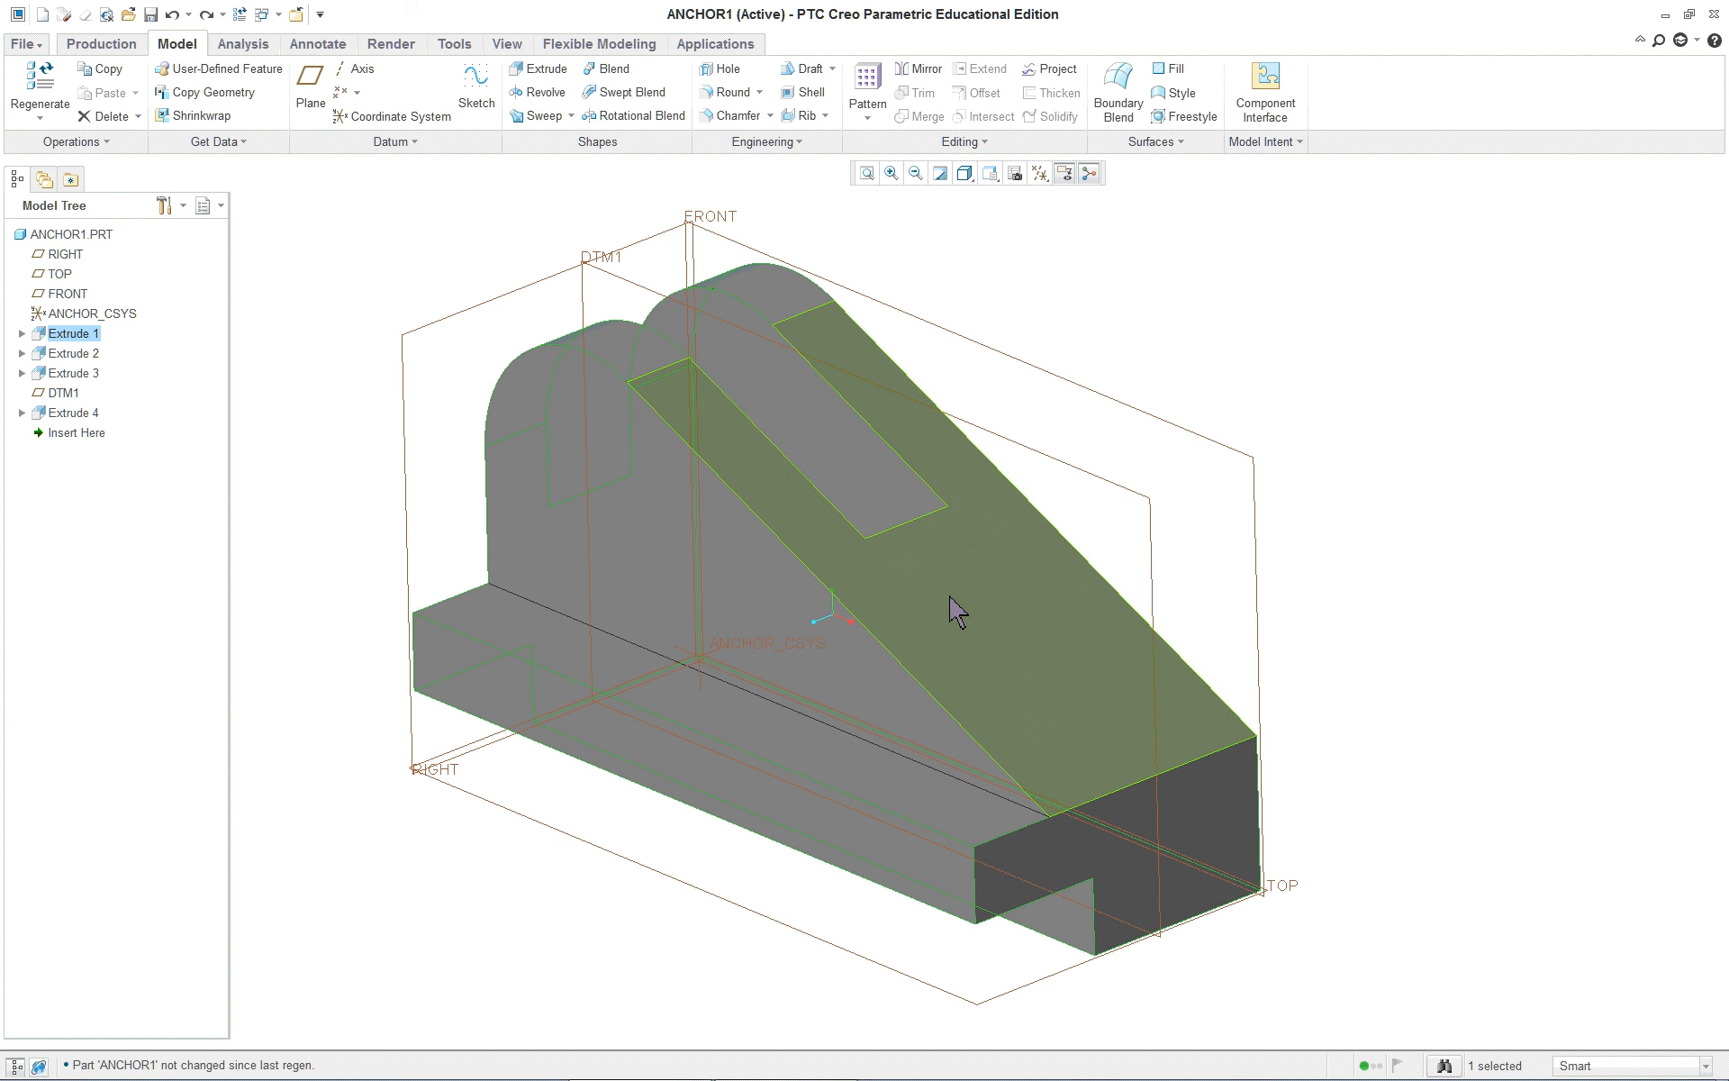
{"action": "left_click", "coordinate": [995, 605]}
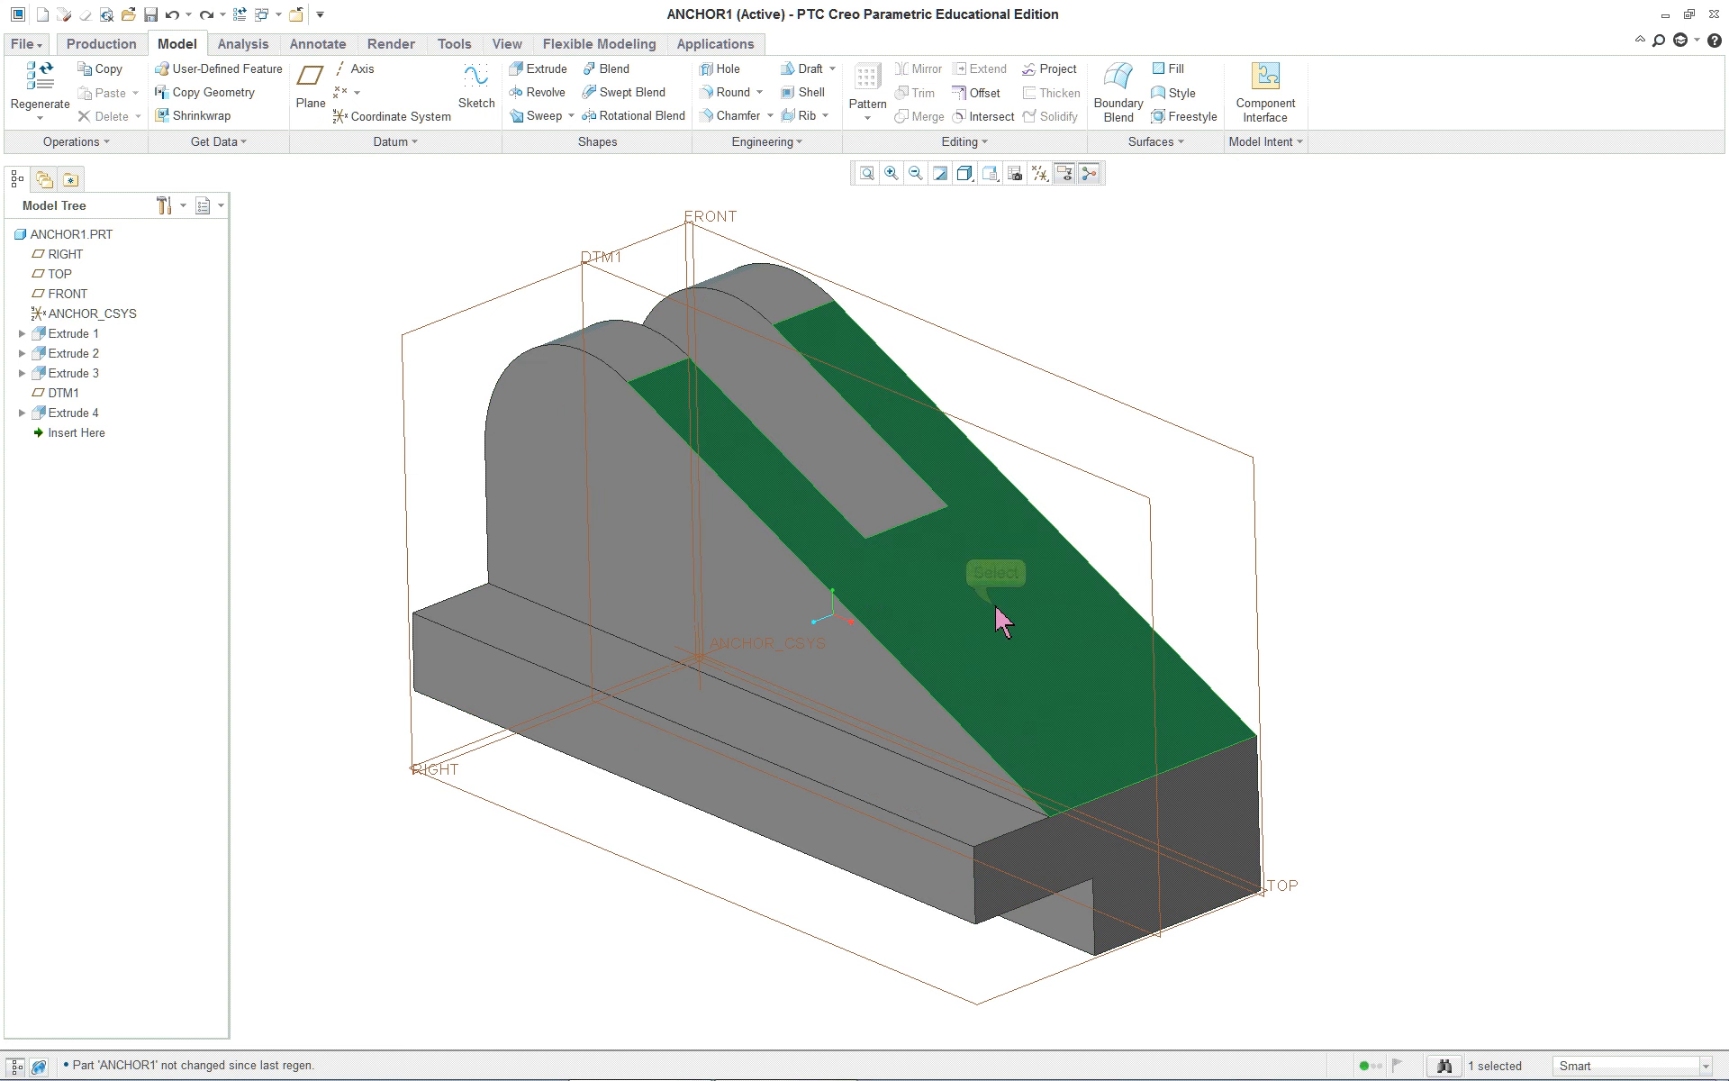
{"action": "left_click", "coordinate": [307, 85]}
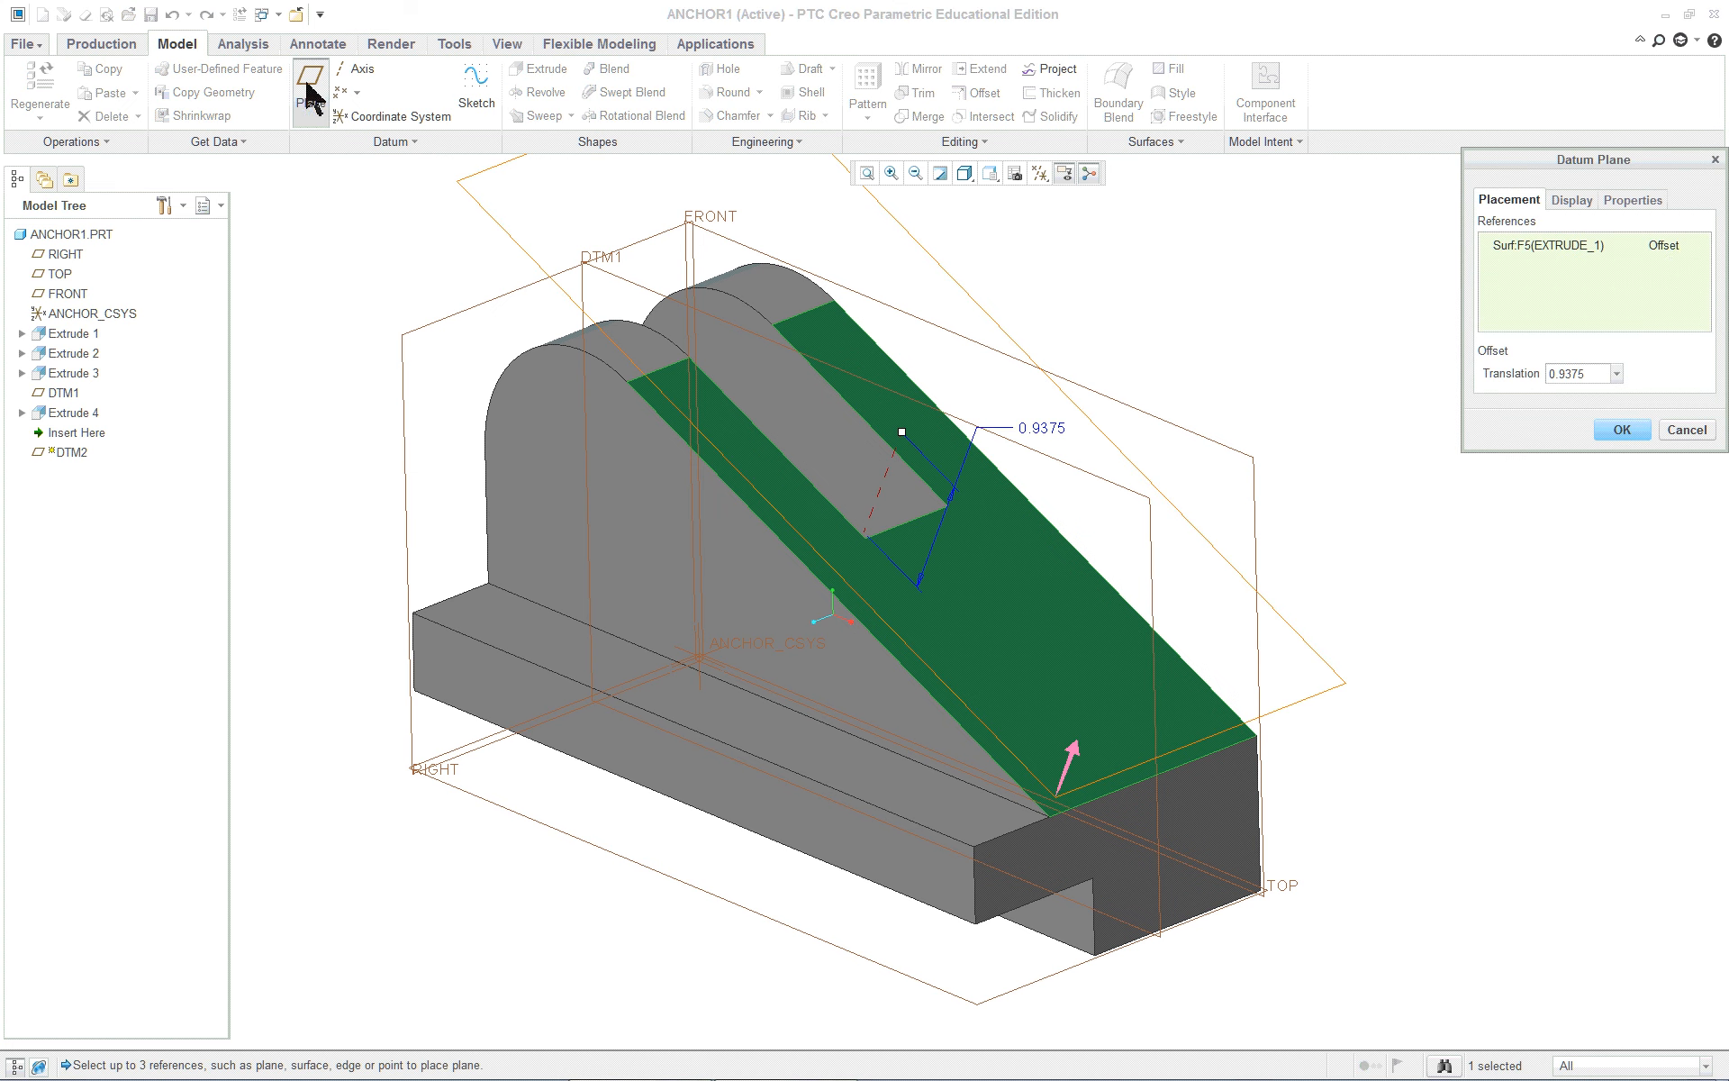
{"action": "left_click", "coordinate": [1698, 247]}
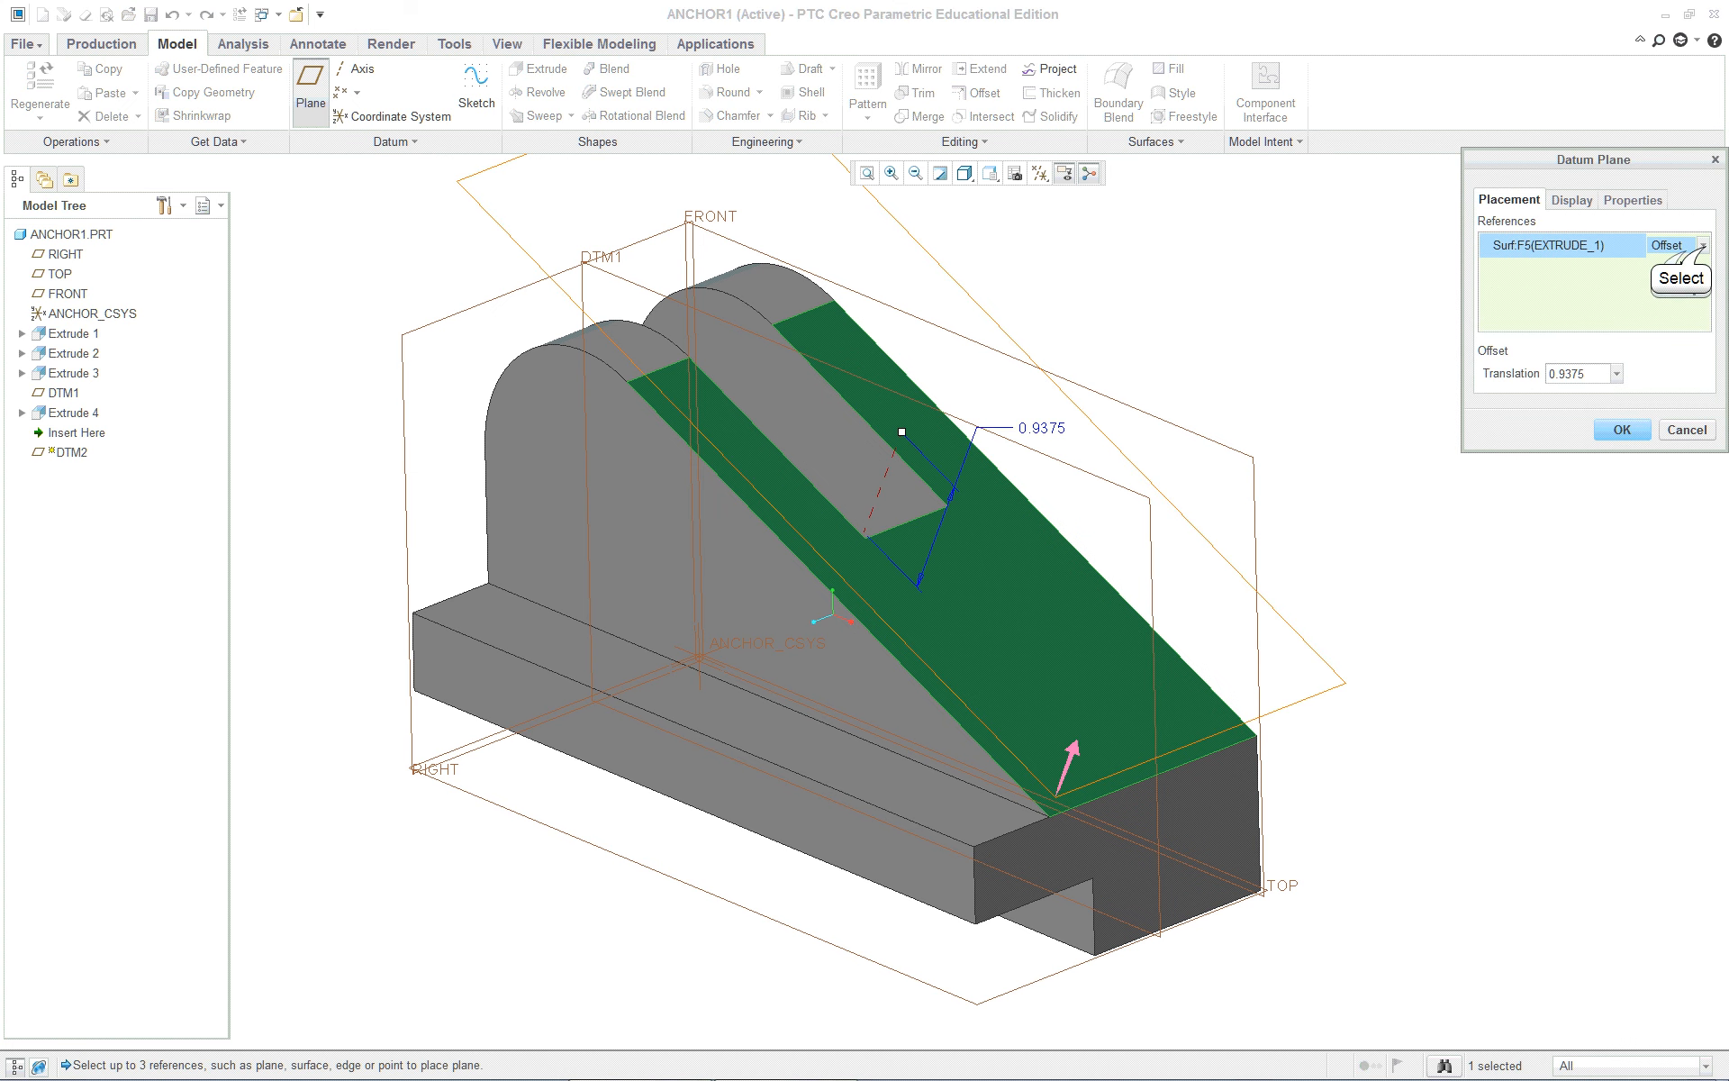
{"action": "left_click", "coordinate": [1704, 248]}
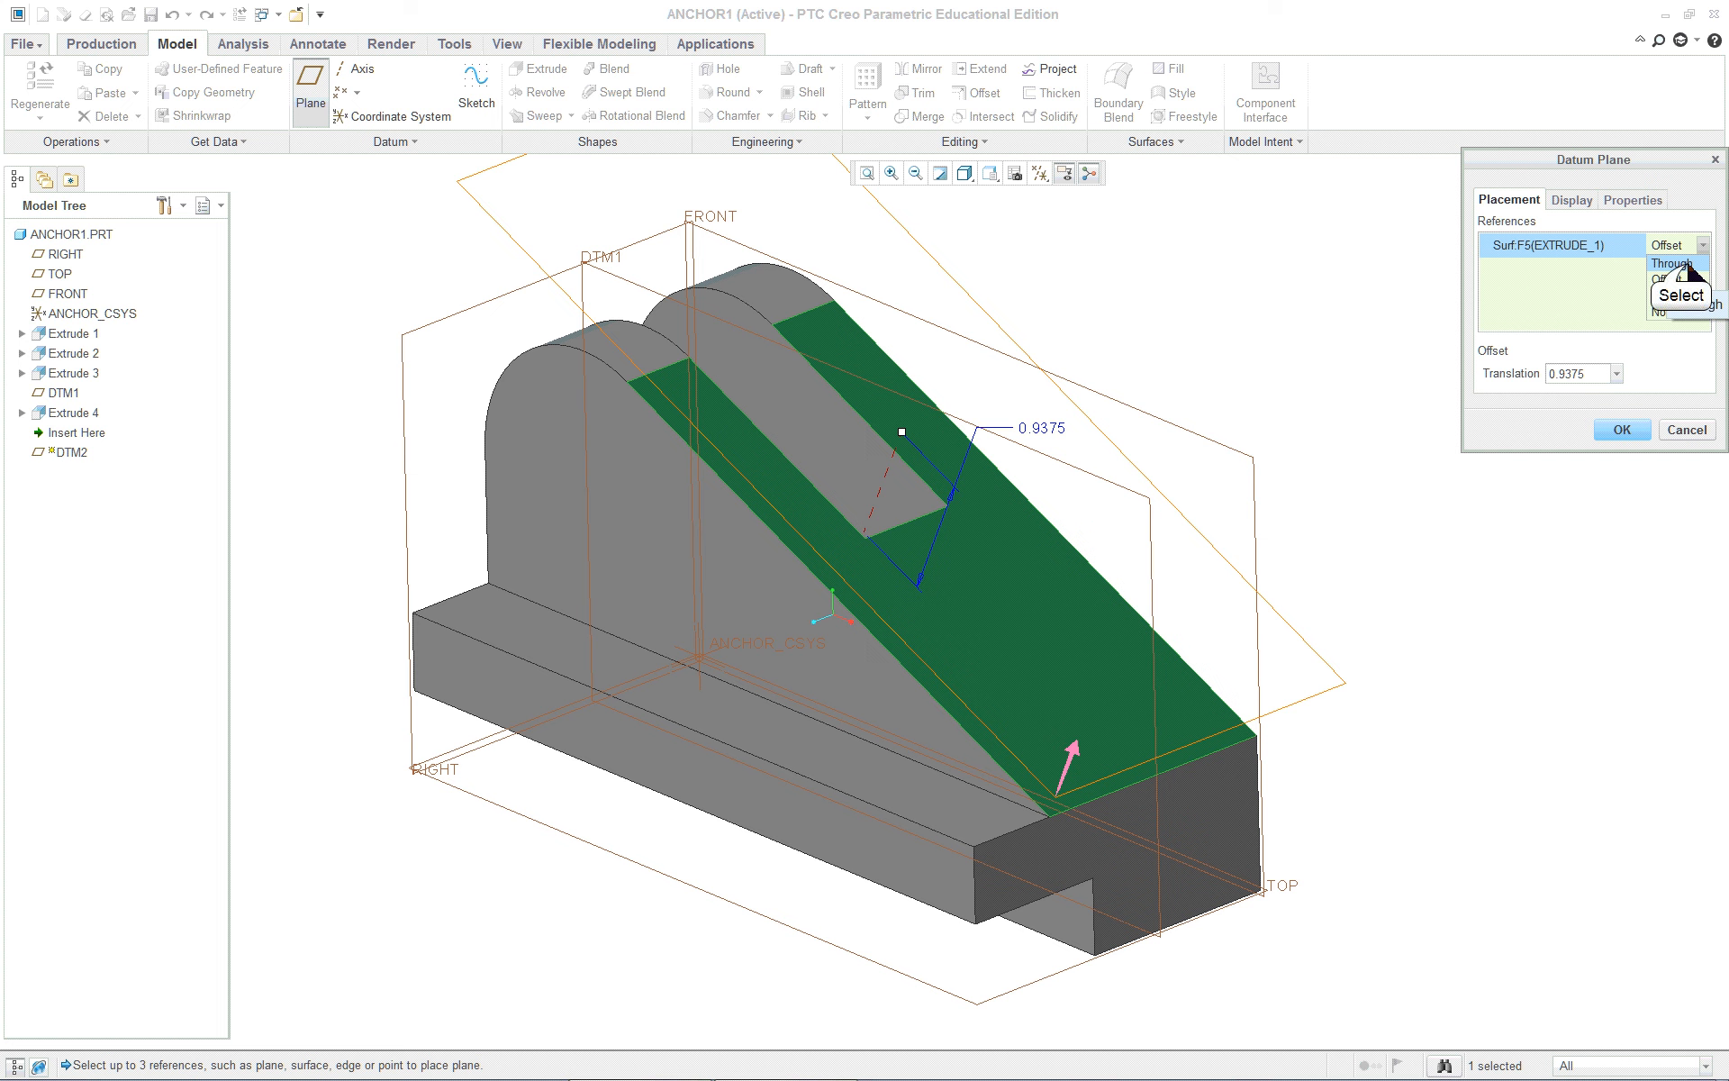
{"action": "left_click", "coordinate": [1677, 263]}
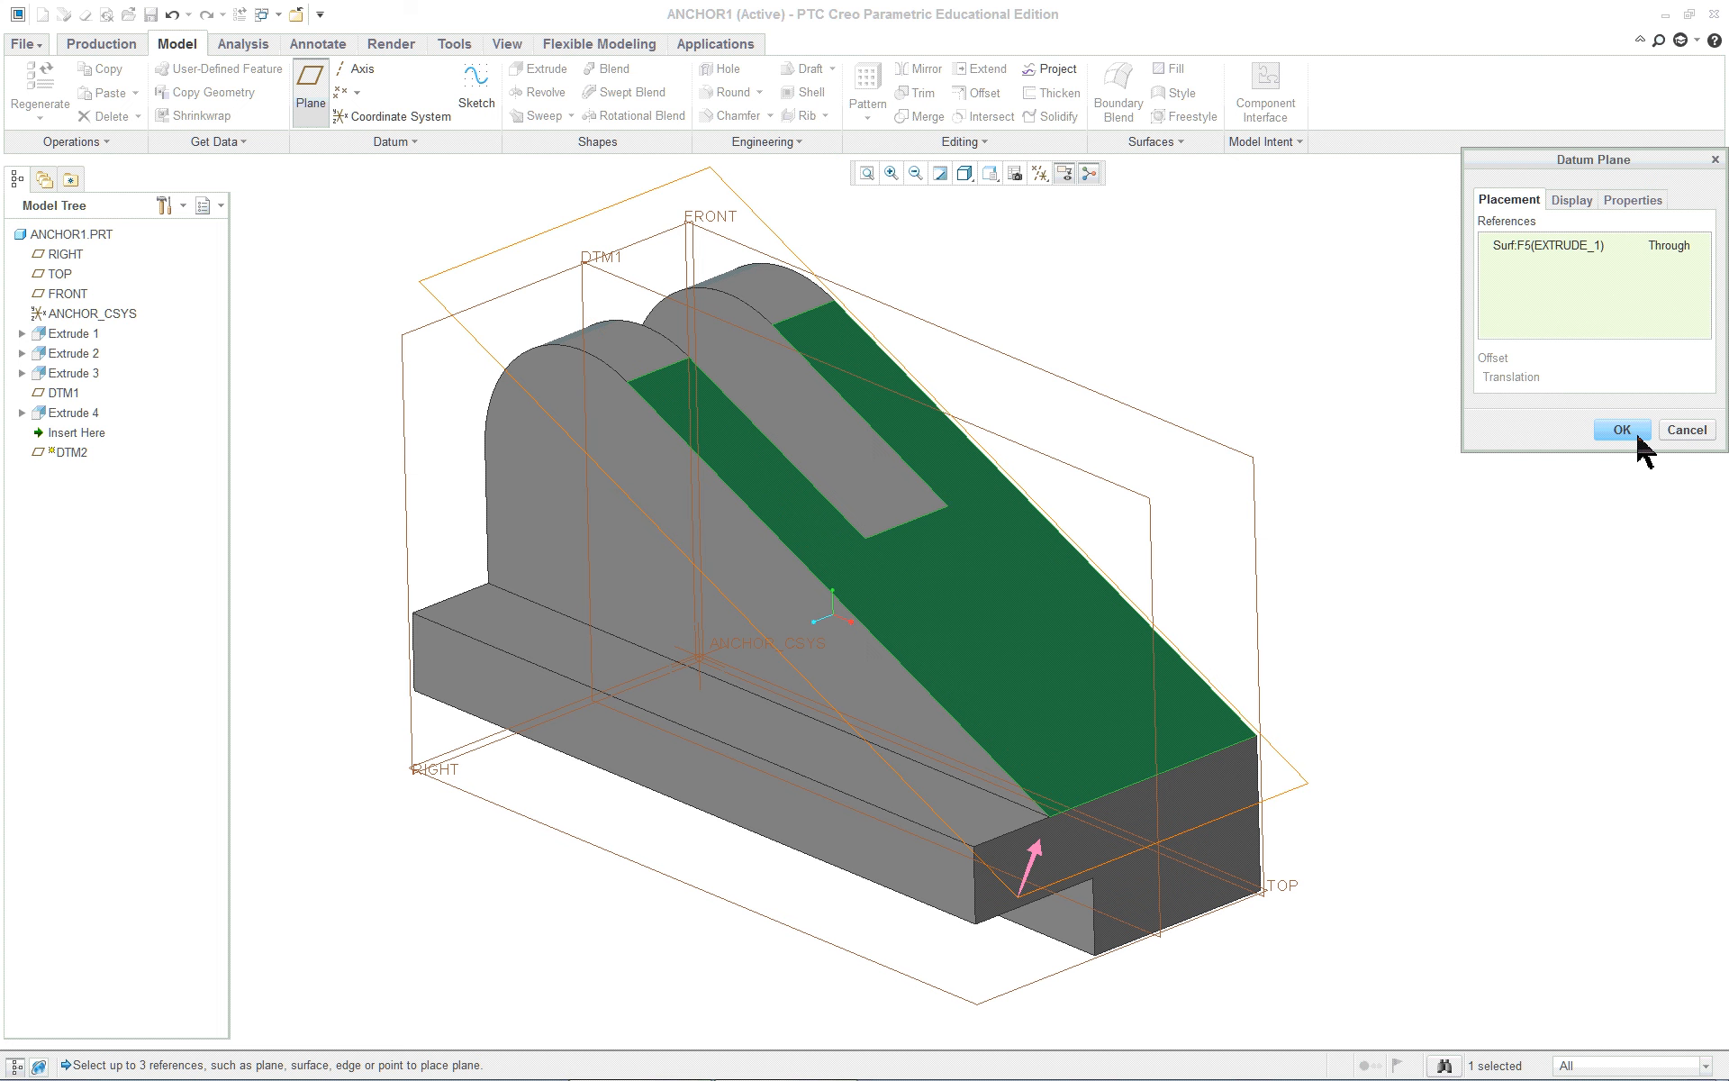
{"action": "left_click", "coordinate": [1687, 430]}
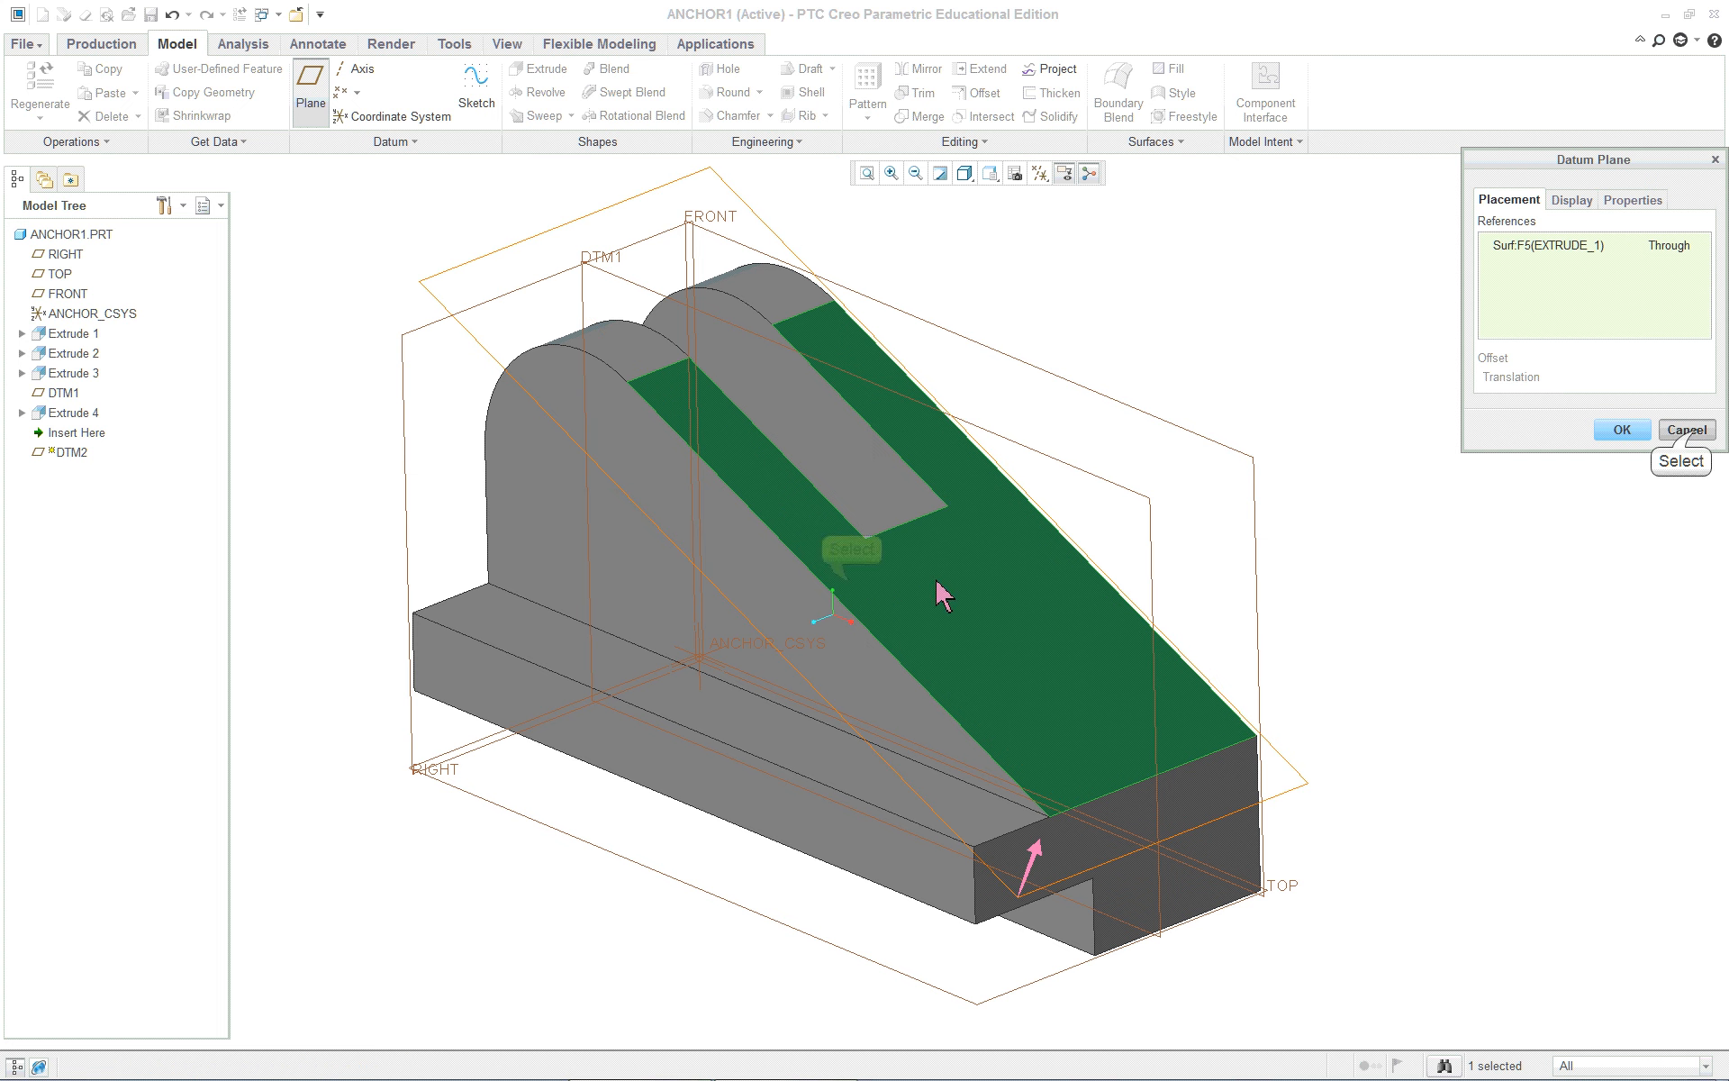
{"action": "left_click", "coordinate": [858, 578]}
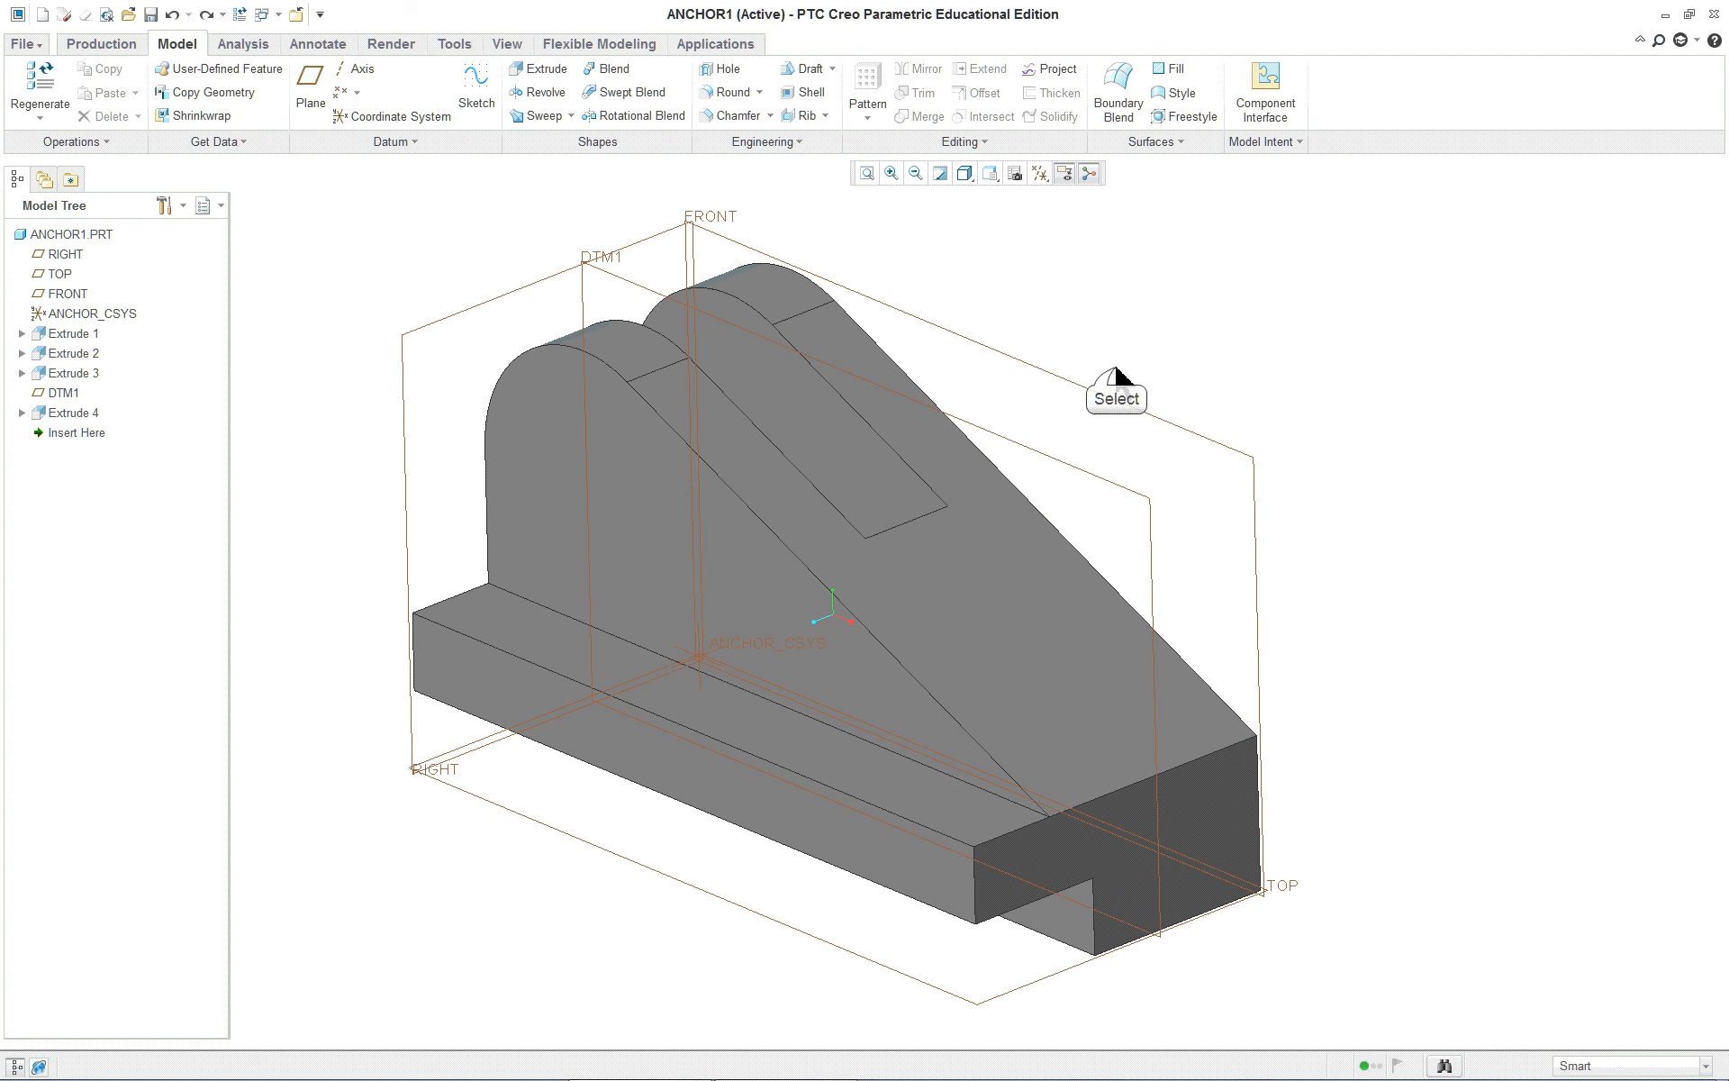
Create a datum plane placed Through the sloped top surface of Extrude 1
{"action": "left_click", "coordinate": [309, 81]}
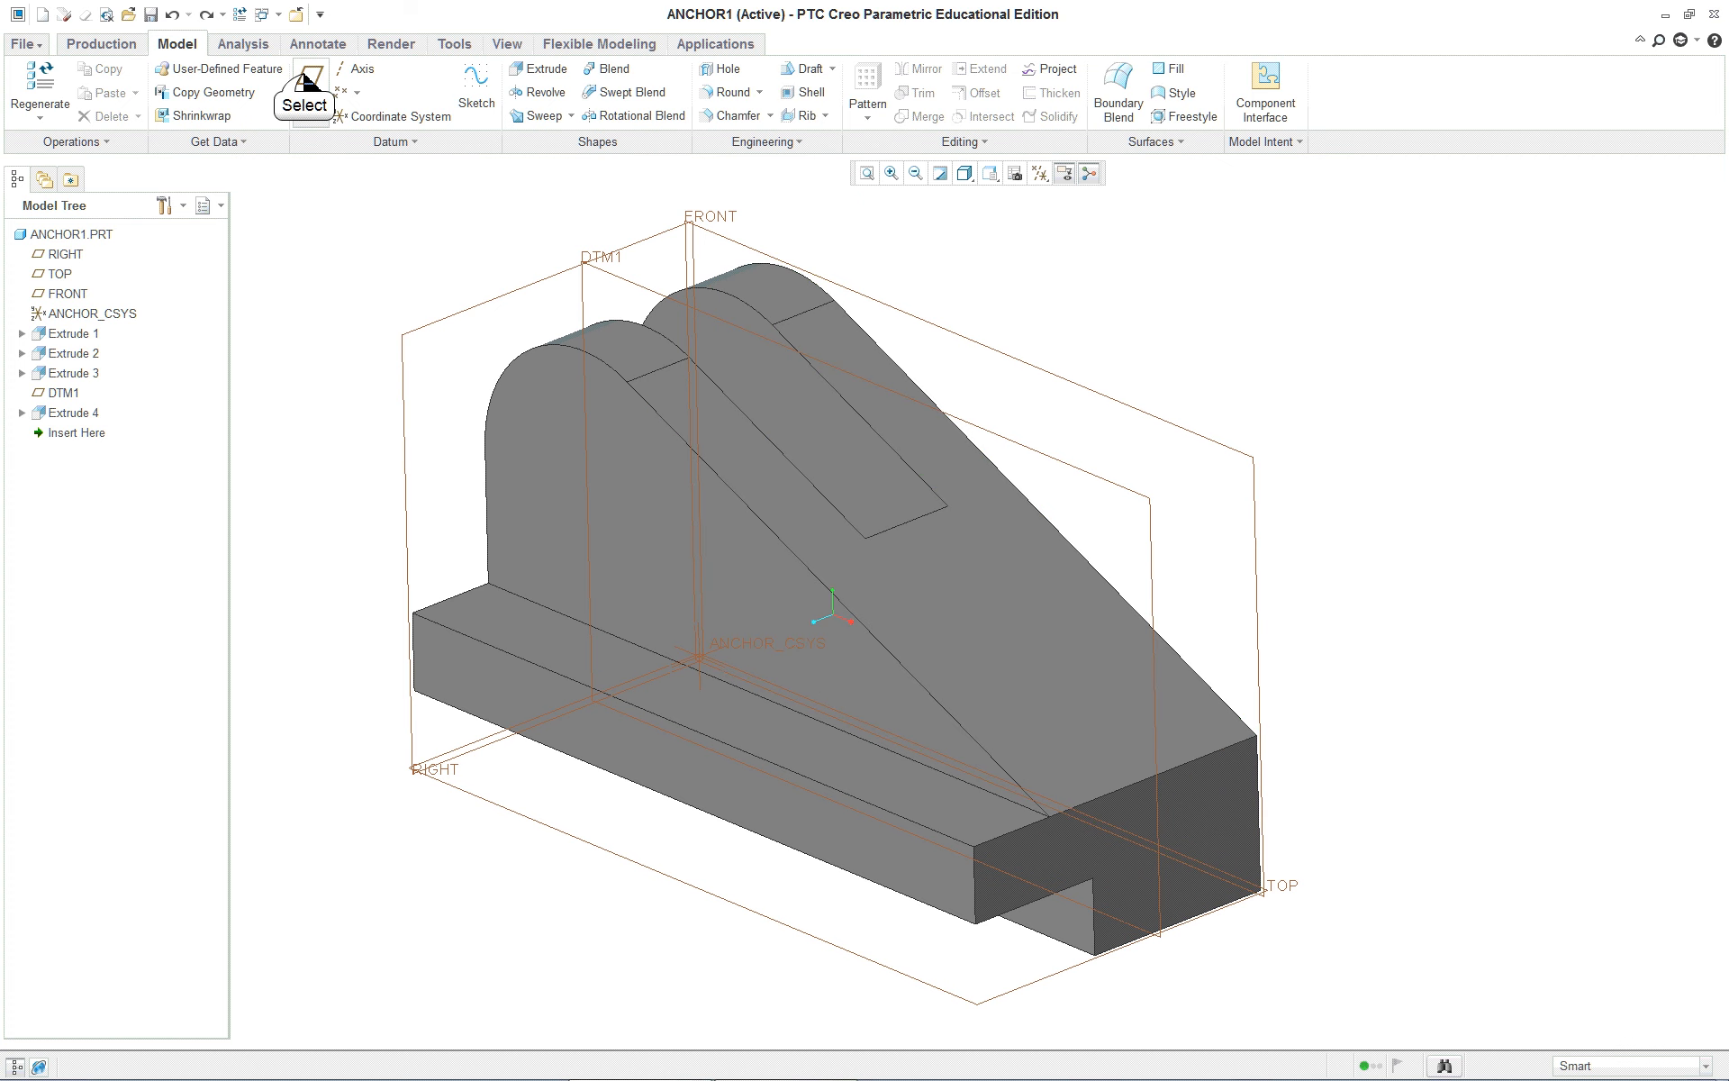
{"action": "left_click", "coordinate": [998, 583]}
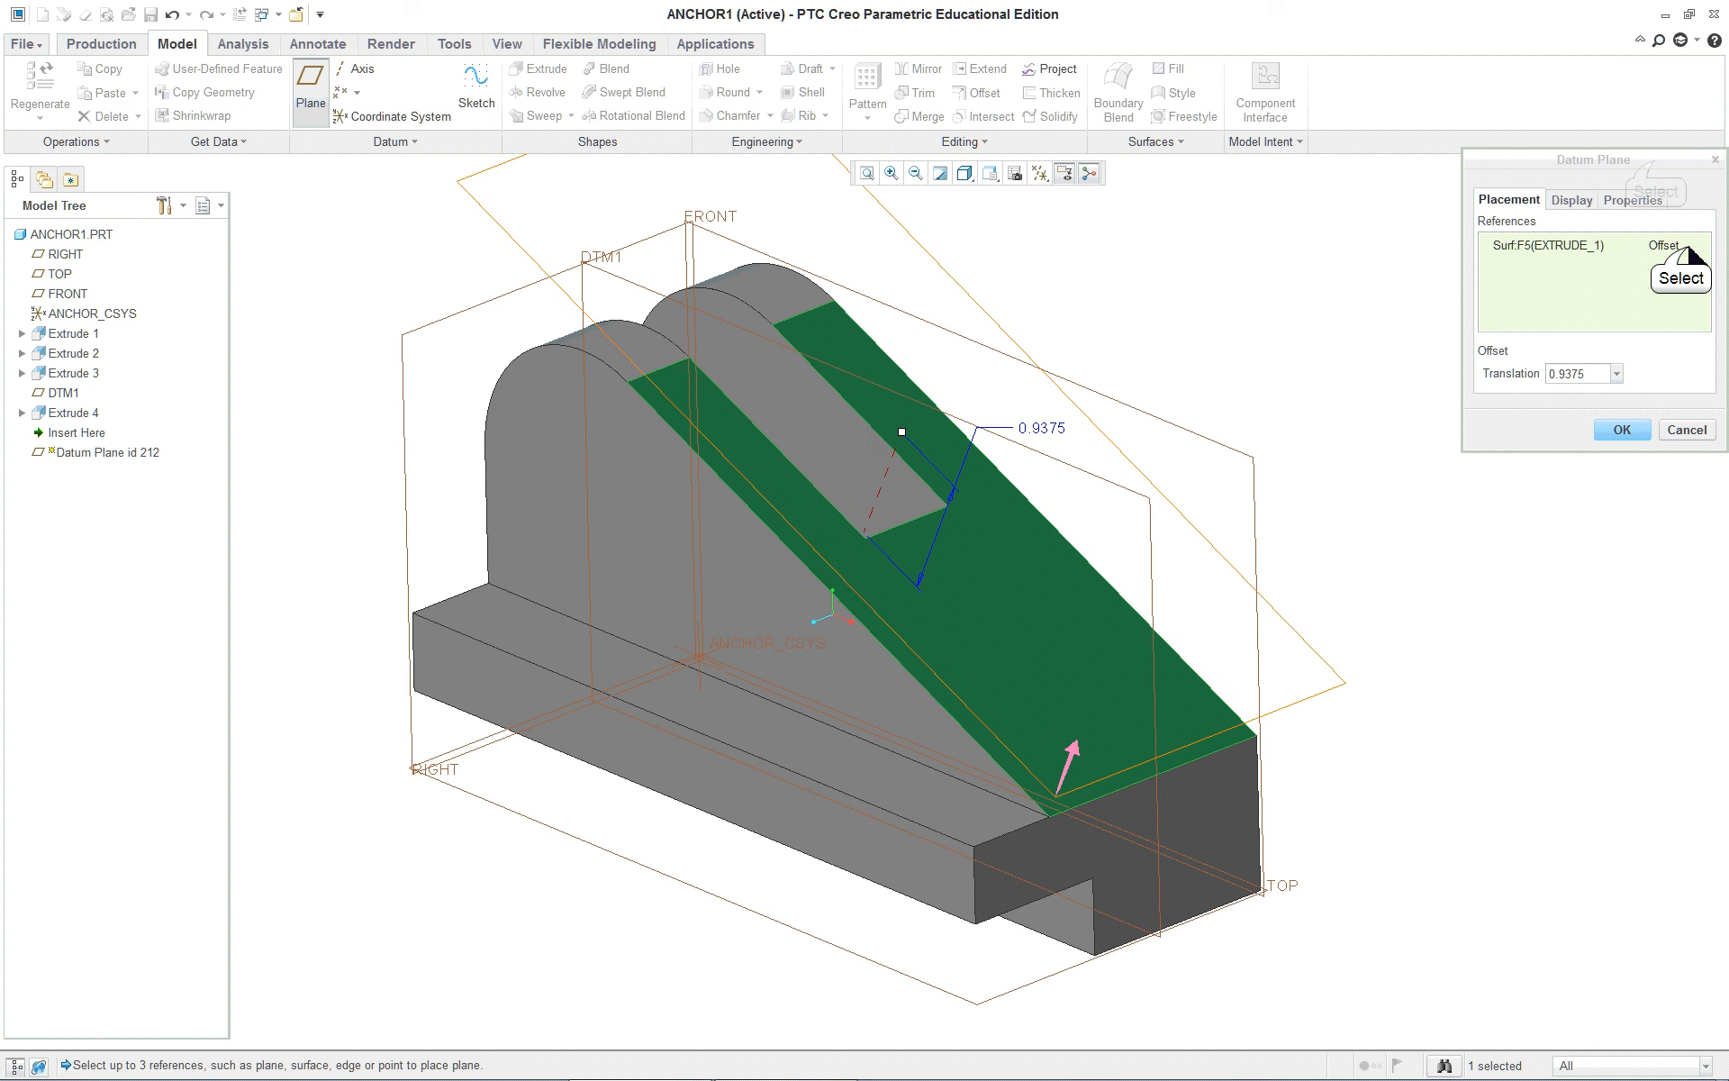
{"action": "left_click", "coordinate": [1691, 255]}
{"action": "left_click_drag", "start_coordinate": [1660, 164], "coordinate": [1433, 166]}
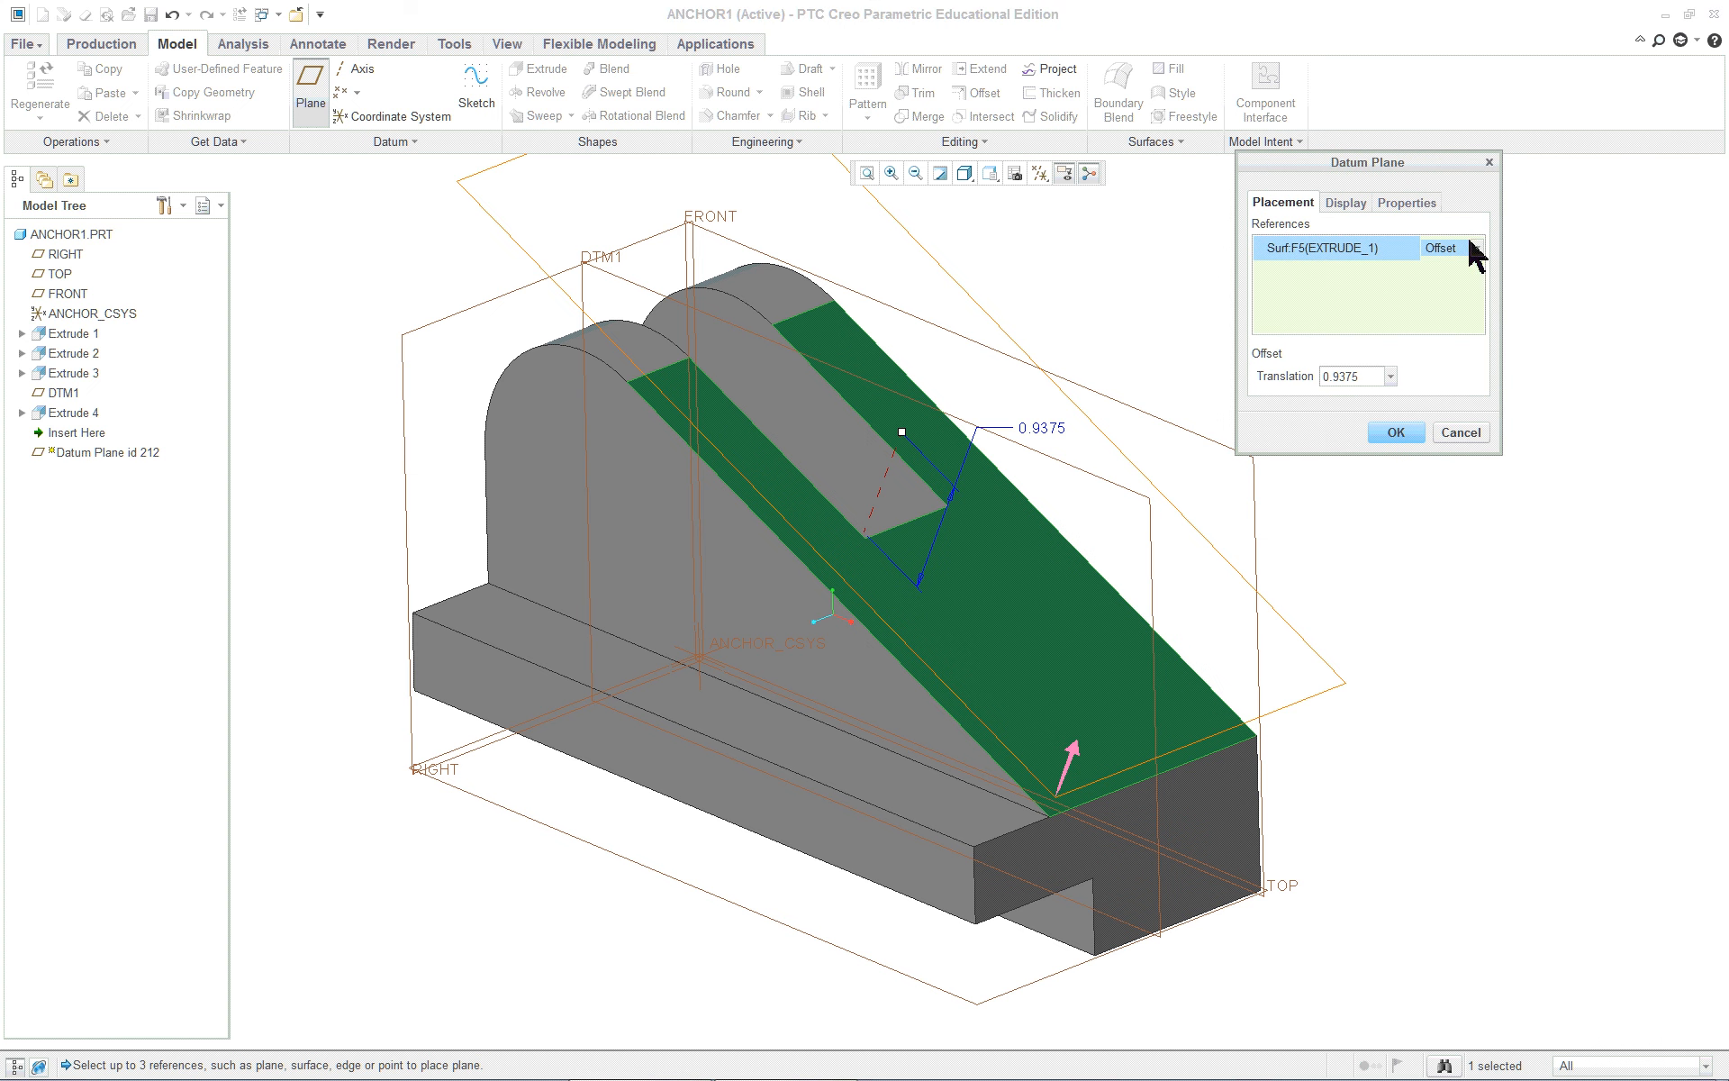
{"action": "left_click", "coordinate": [1477, 252]}
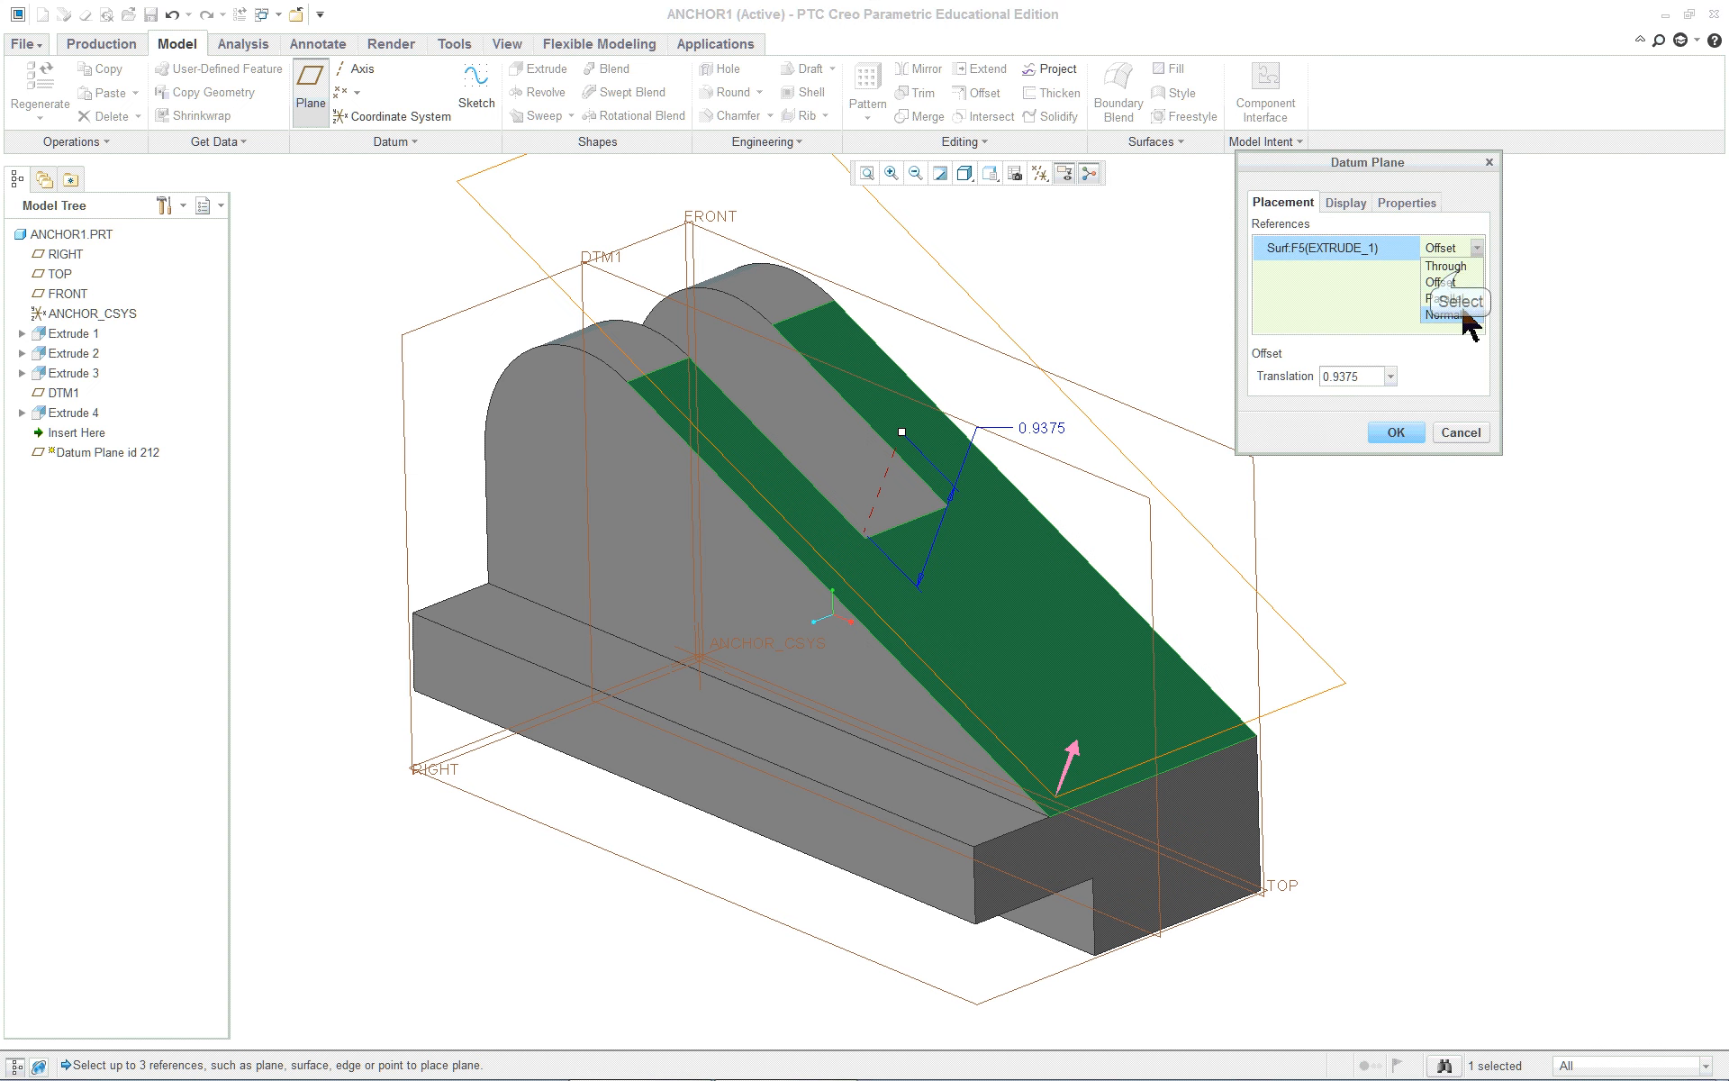
{"action": "left_click", "coordinate": [1458, 268]}
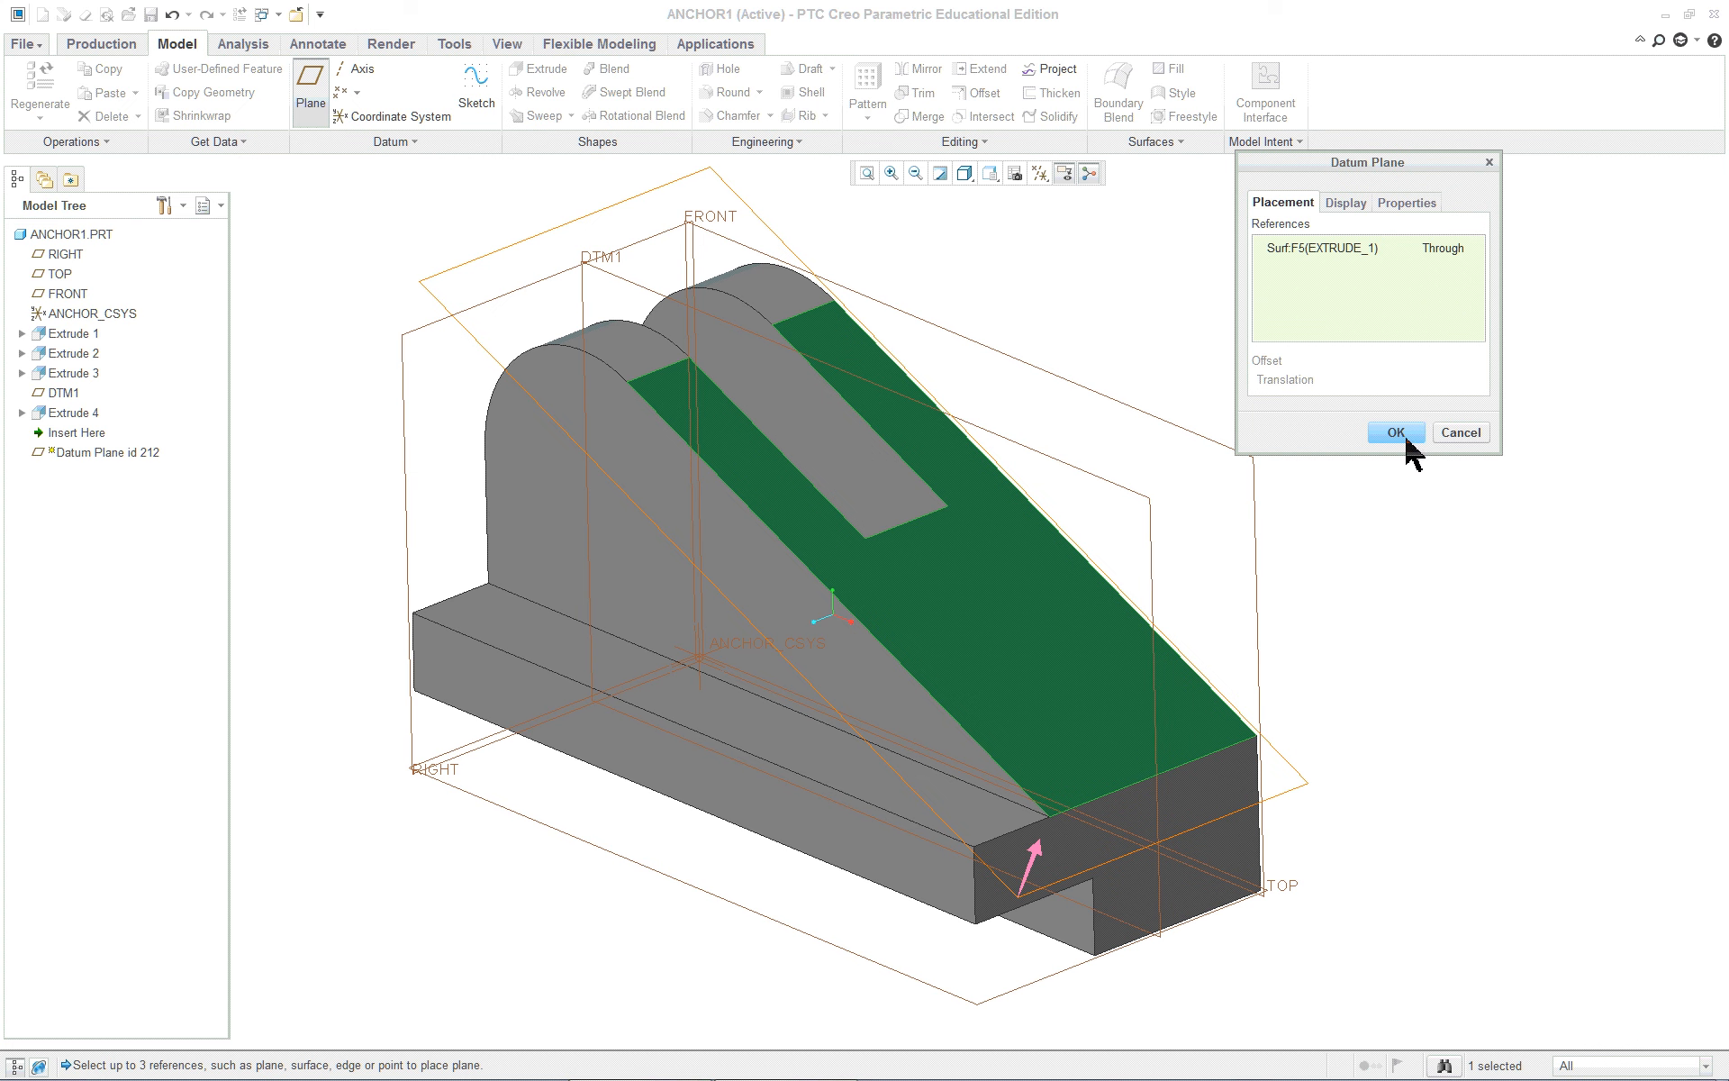
{"action": "left_click", "coordinate": [1395, 433]}
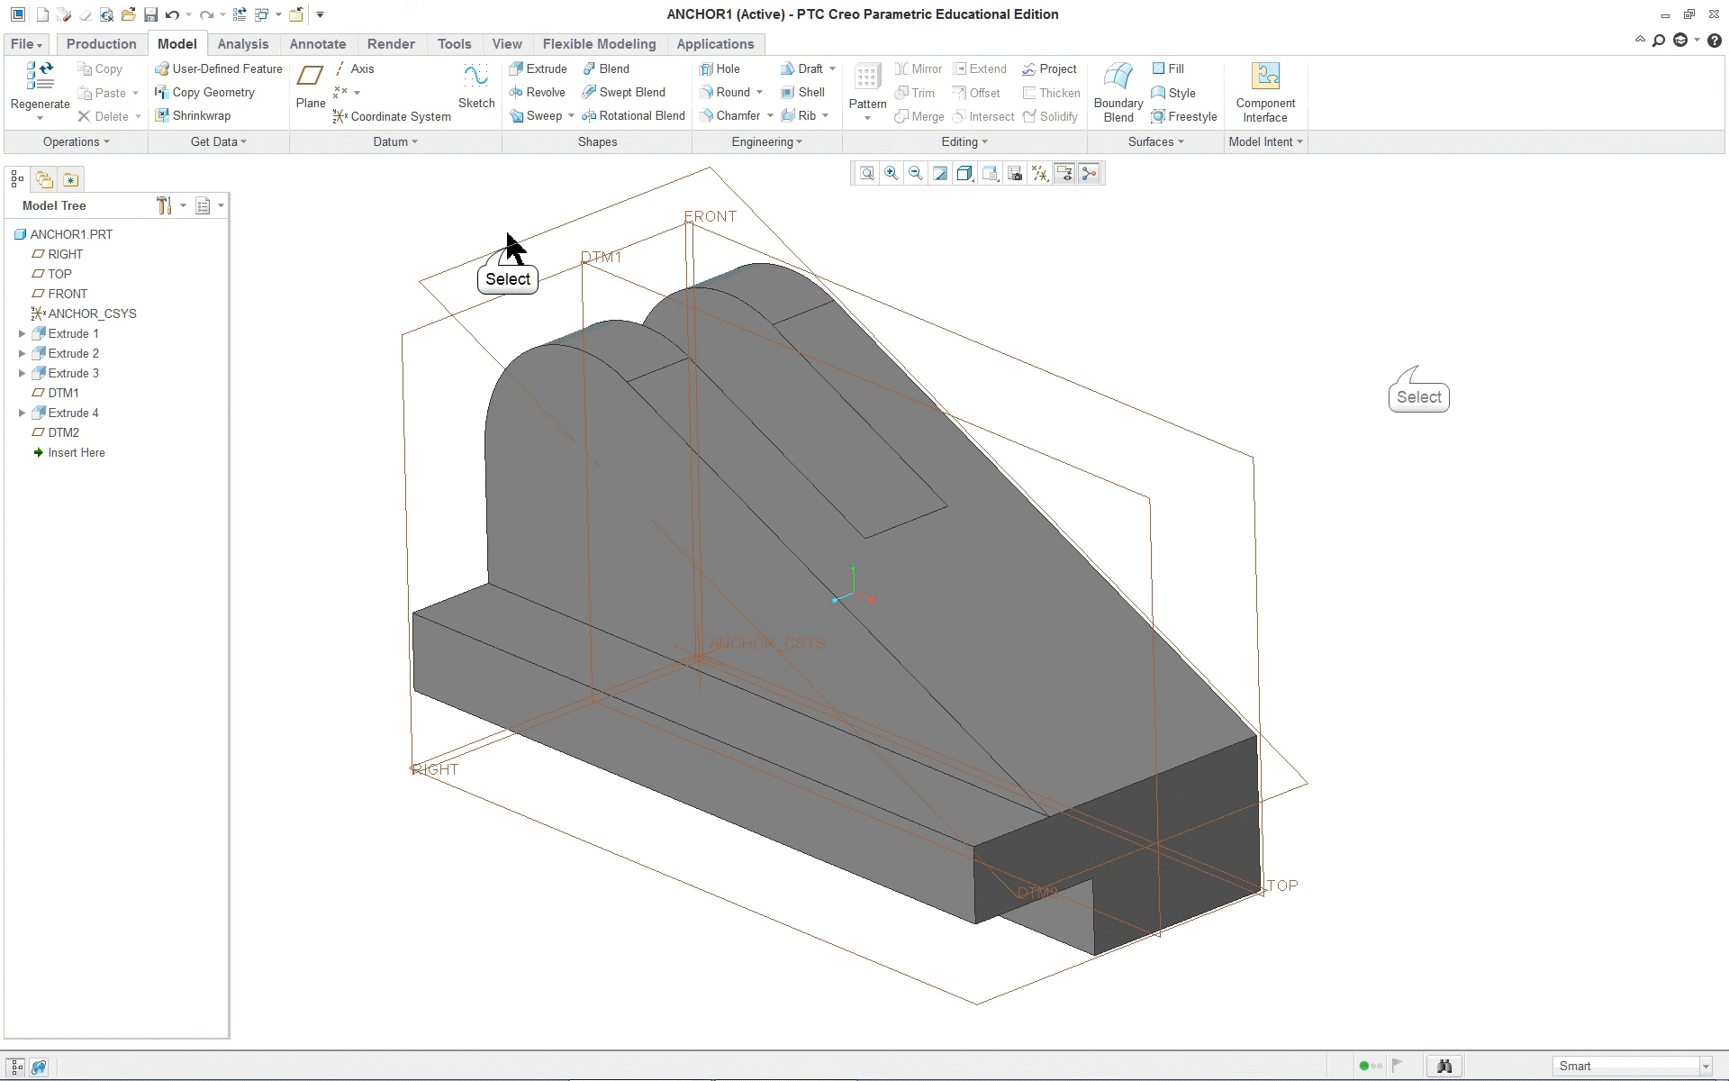
{"action": "left_click", "coordinate": [1418, 370]}
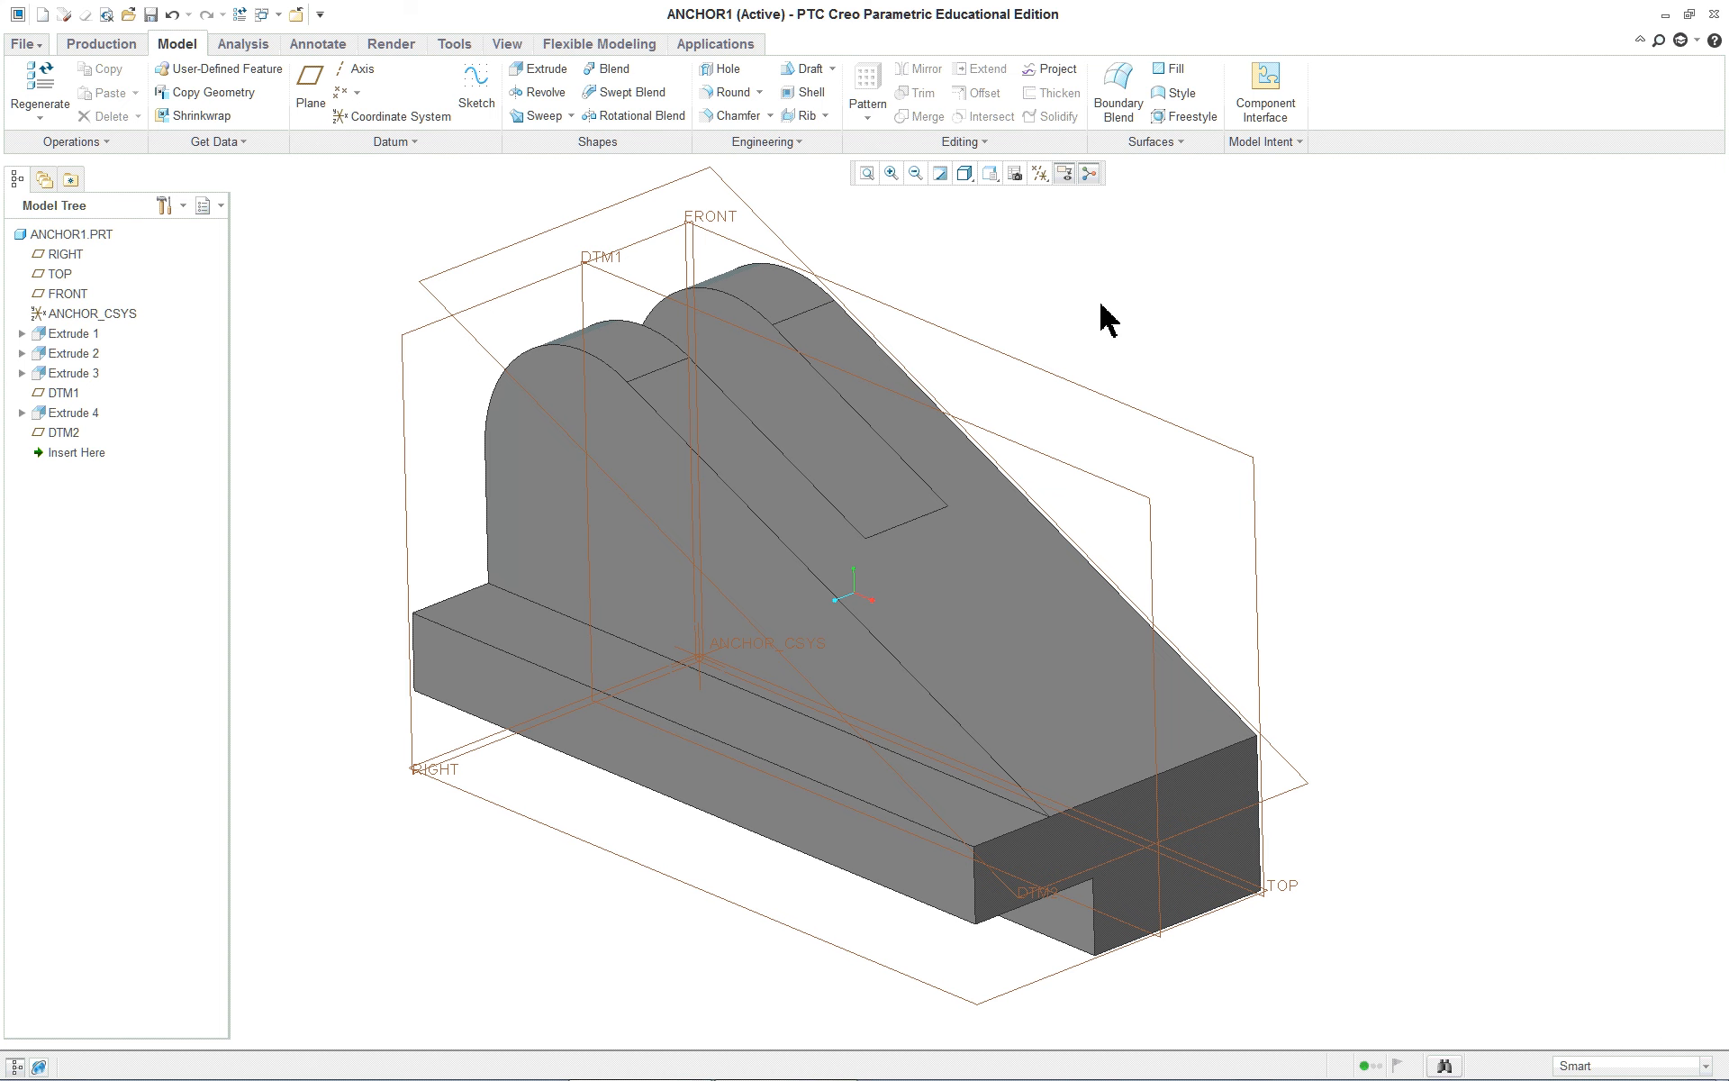
Create a datum axis placed Through the curved top surface of Extrude 1
{"action": "scroll", "coordinate": [458, 204], "scroll_direction": "up", "scroll_amount": 1}
{"action": "scroll", "coordinate": [461, 189], "scroll_direction": "down", "scroll_amount": 2}
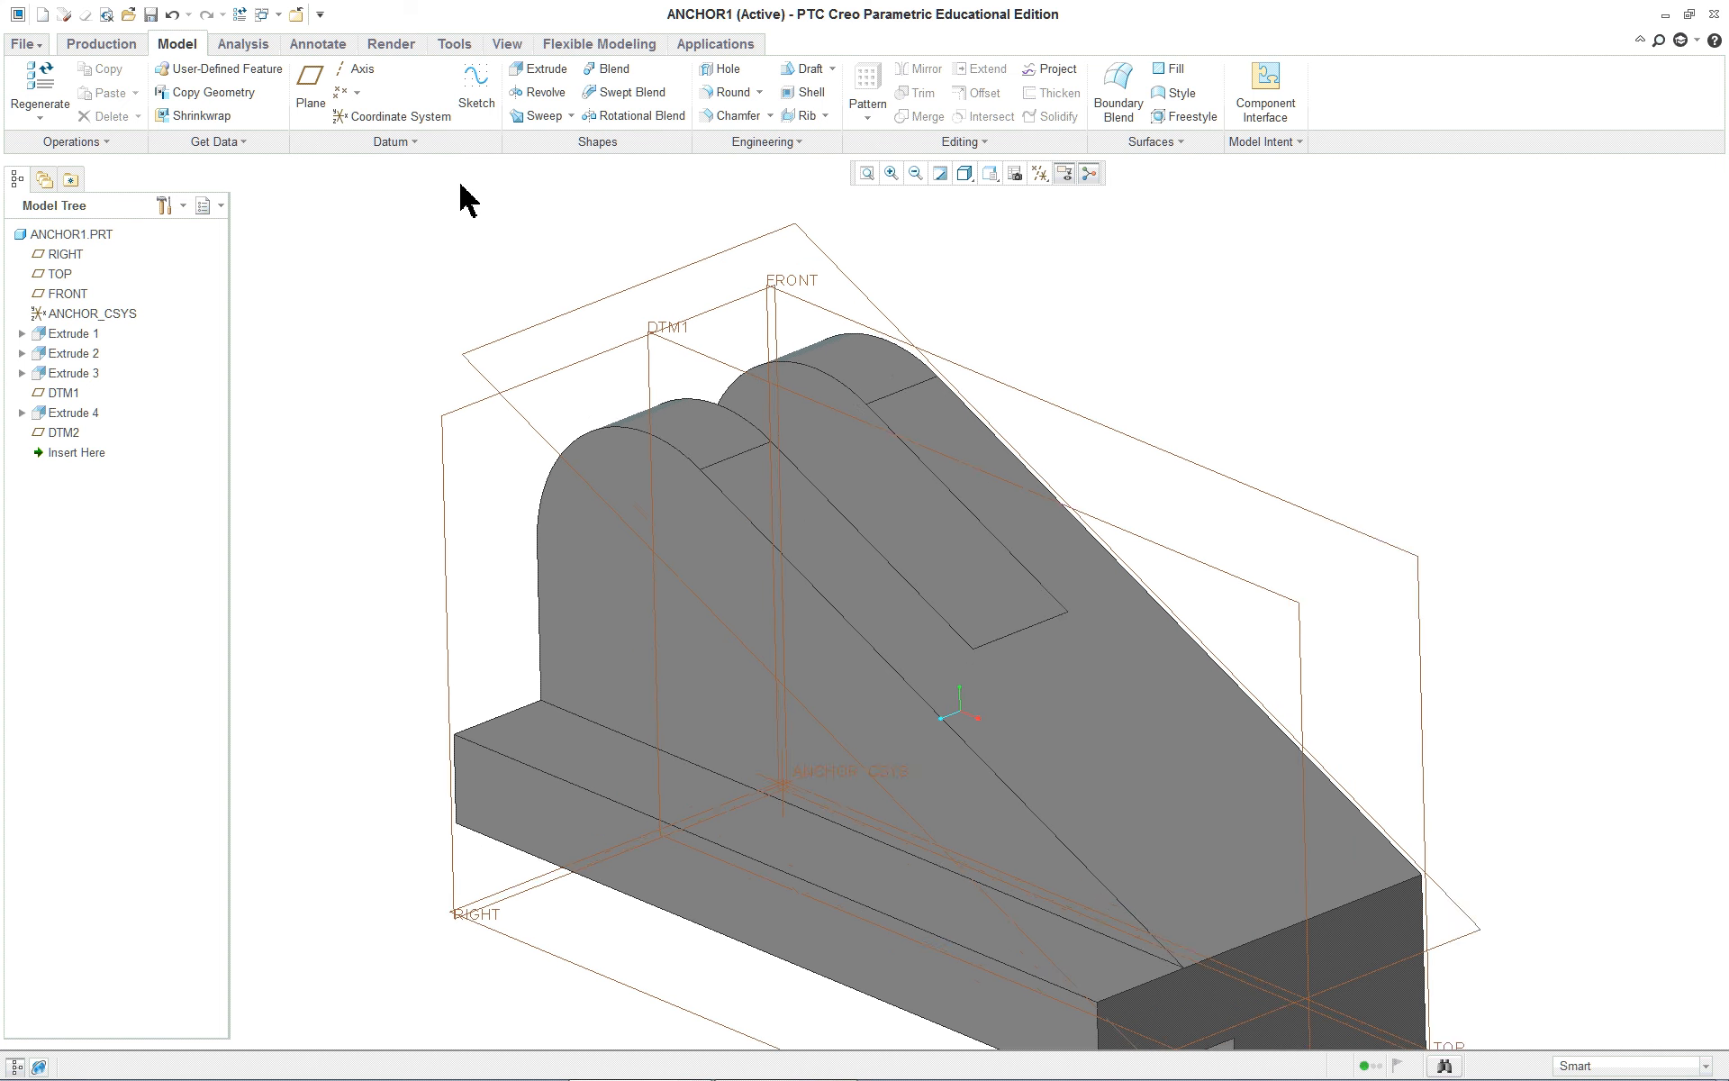
{"action": "scroll", "coordinate": [461, 186], "scroll_direction": "up", "scroll_amount": 1}
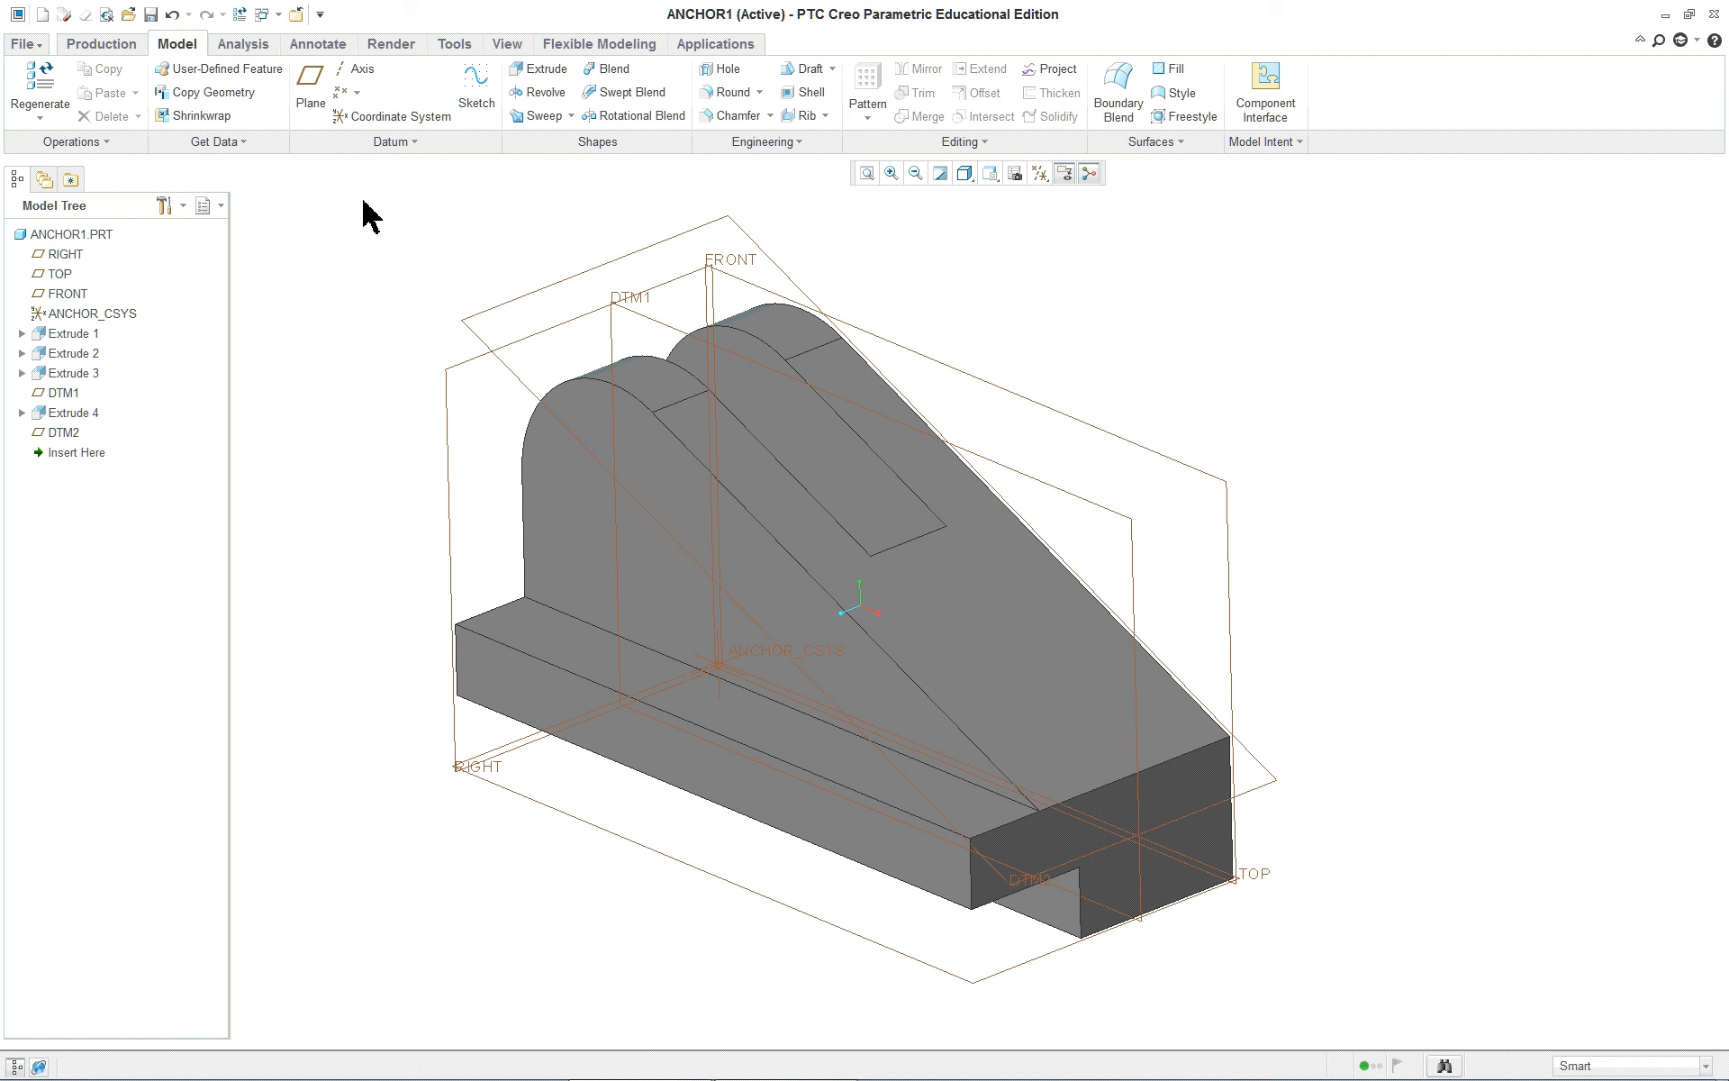
{"action": "left_click", "coordinate": [361, 72]}
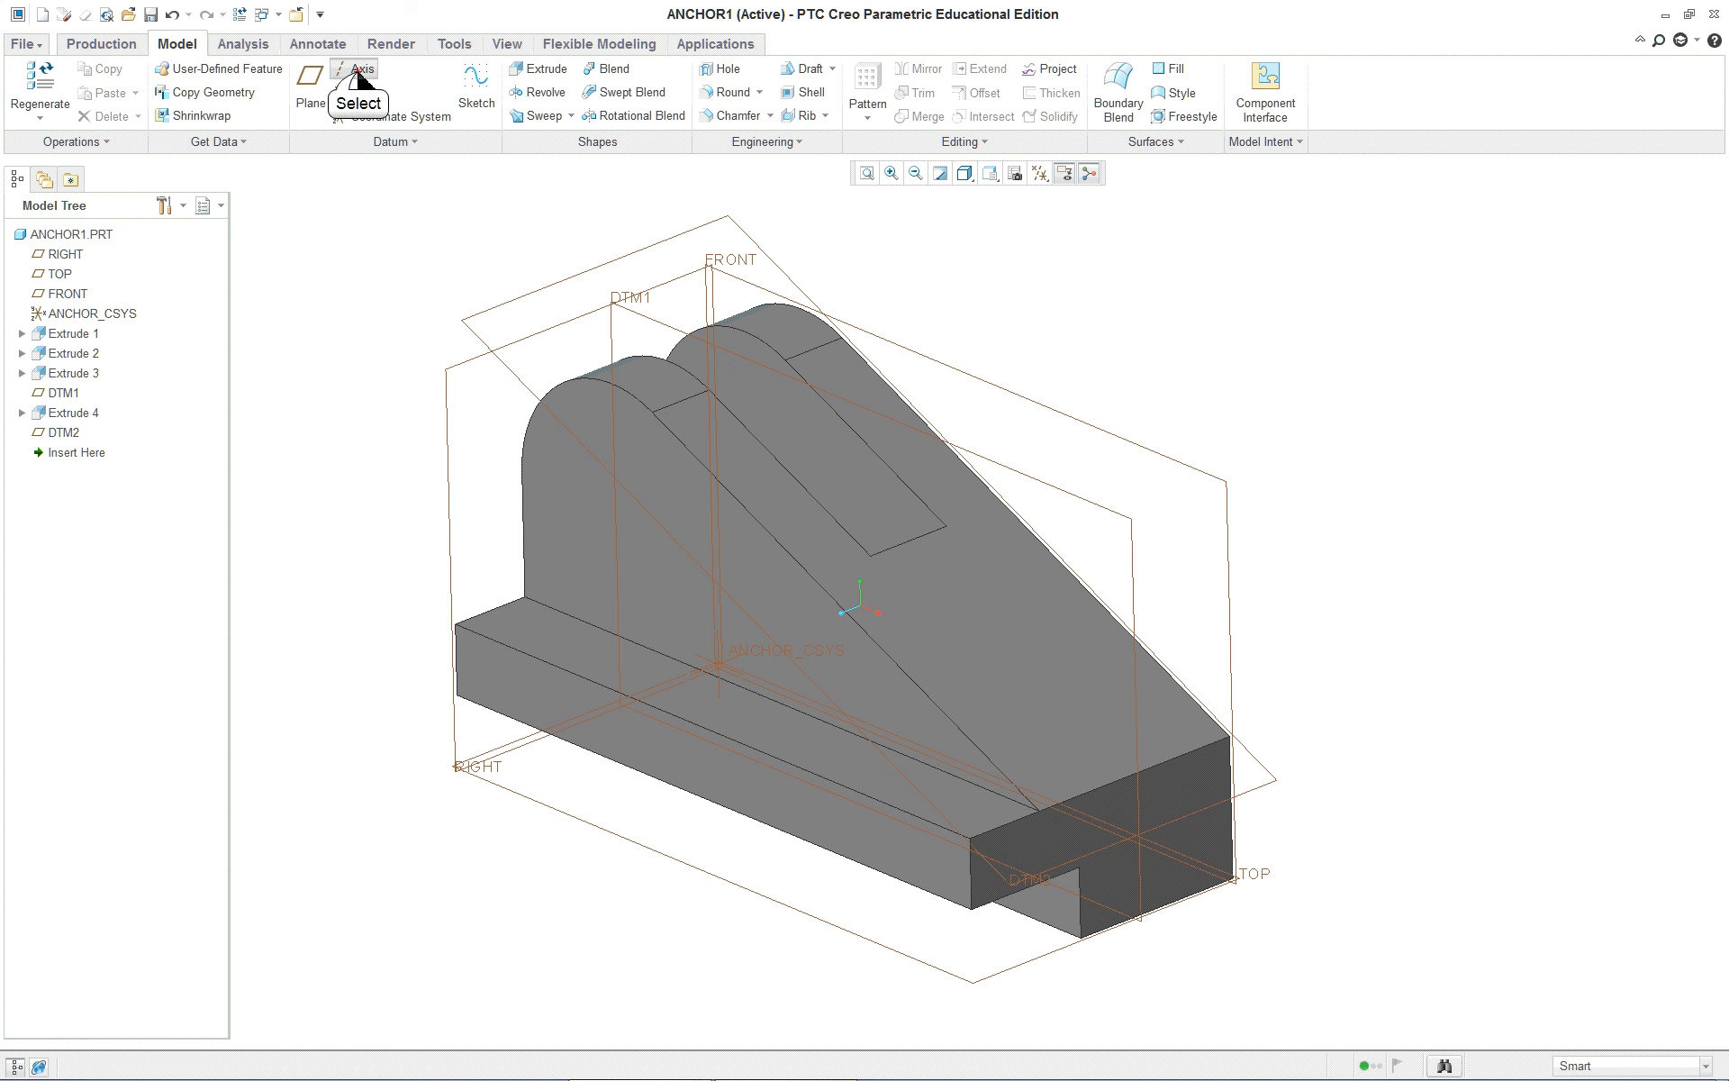
{"action": "left_click", "coordinate": [650, 387]}
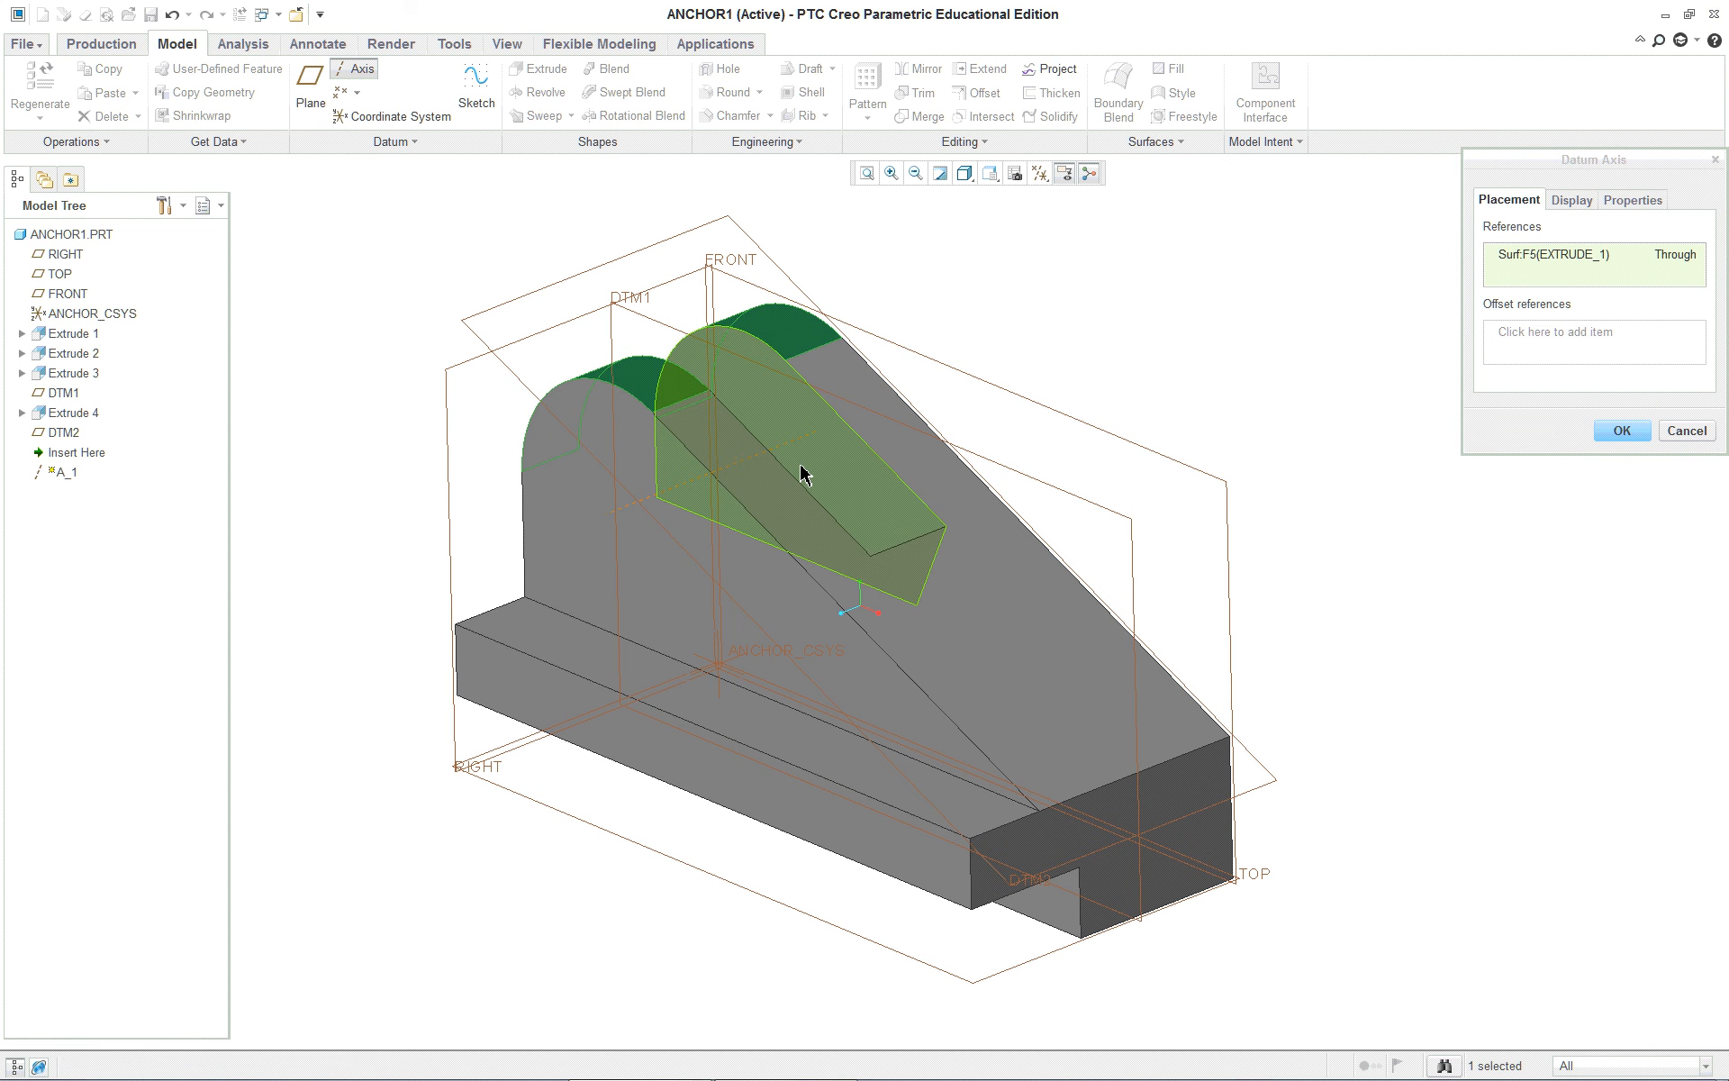
{"action": "left_click", "coordinate": [1626, 433]}
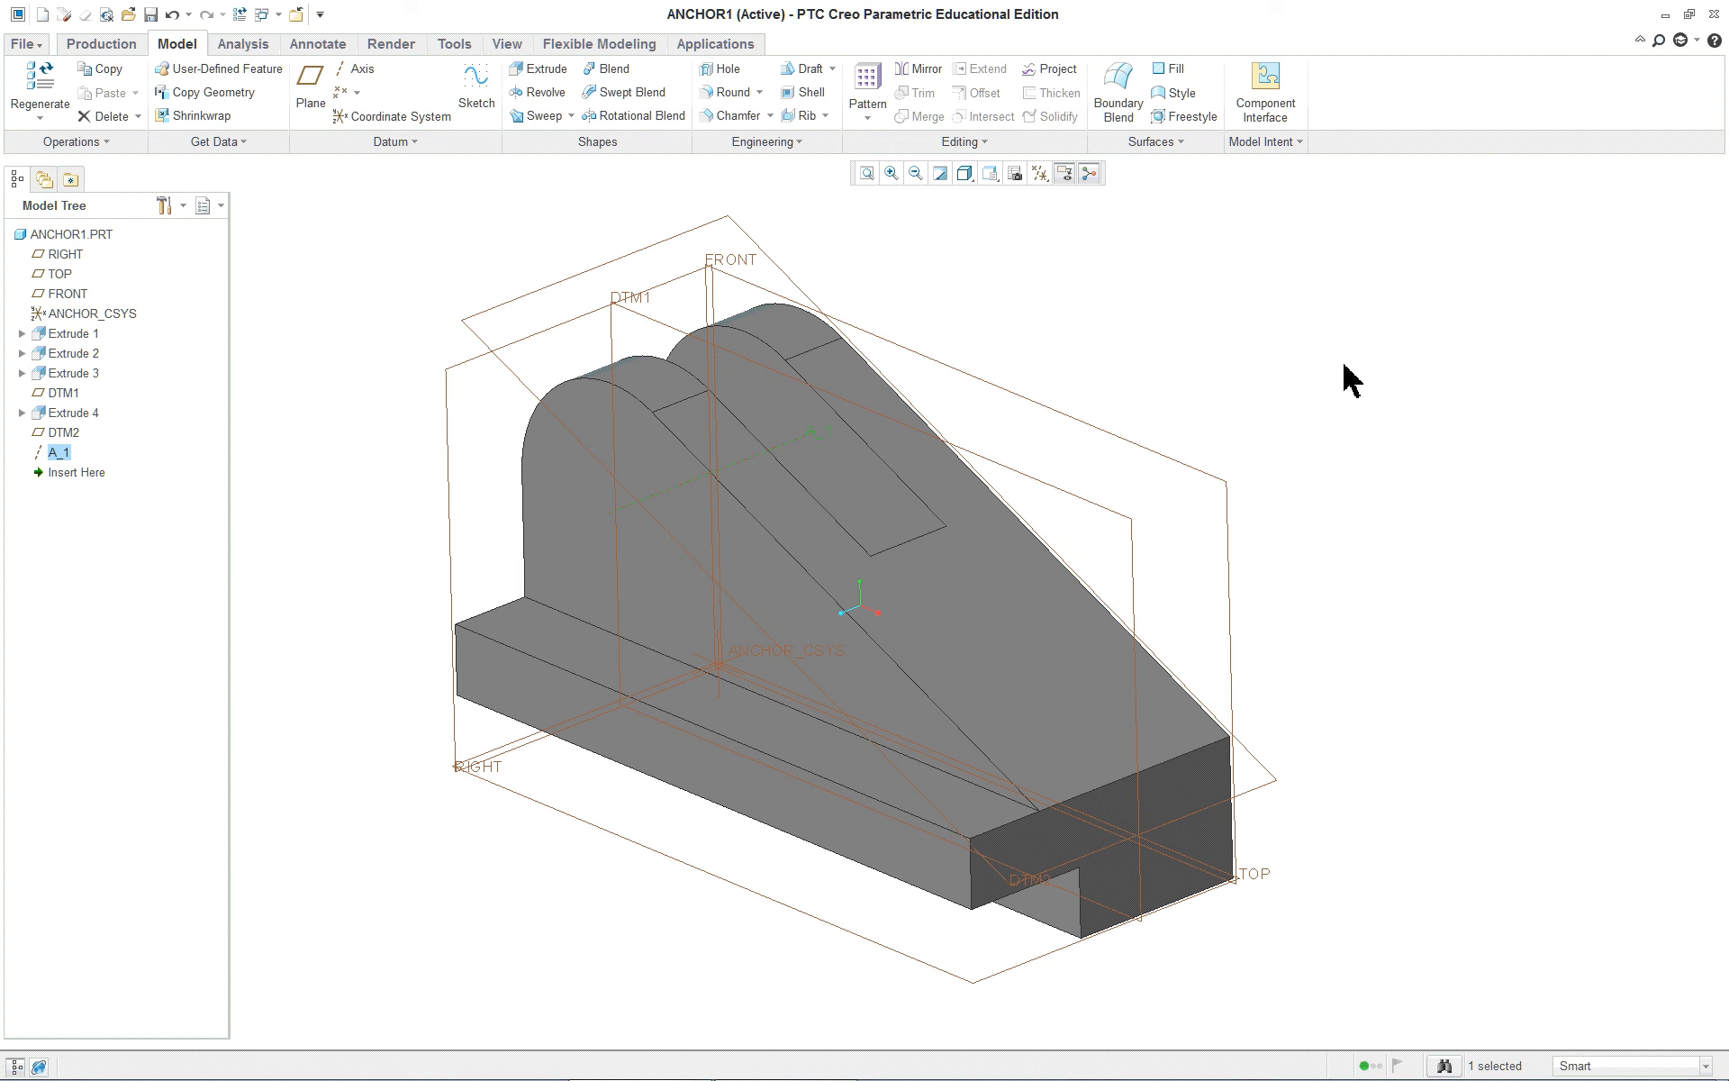
Start a coaxial hole using datum axis A_1 and datum plane DTM1 as its placement references, and open its shape settings
{"action": "left_click", "coordinate": [726, 72]}
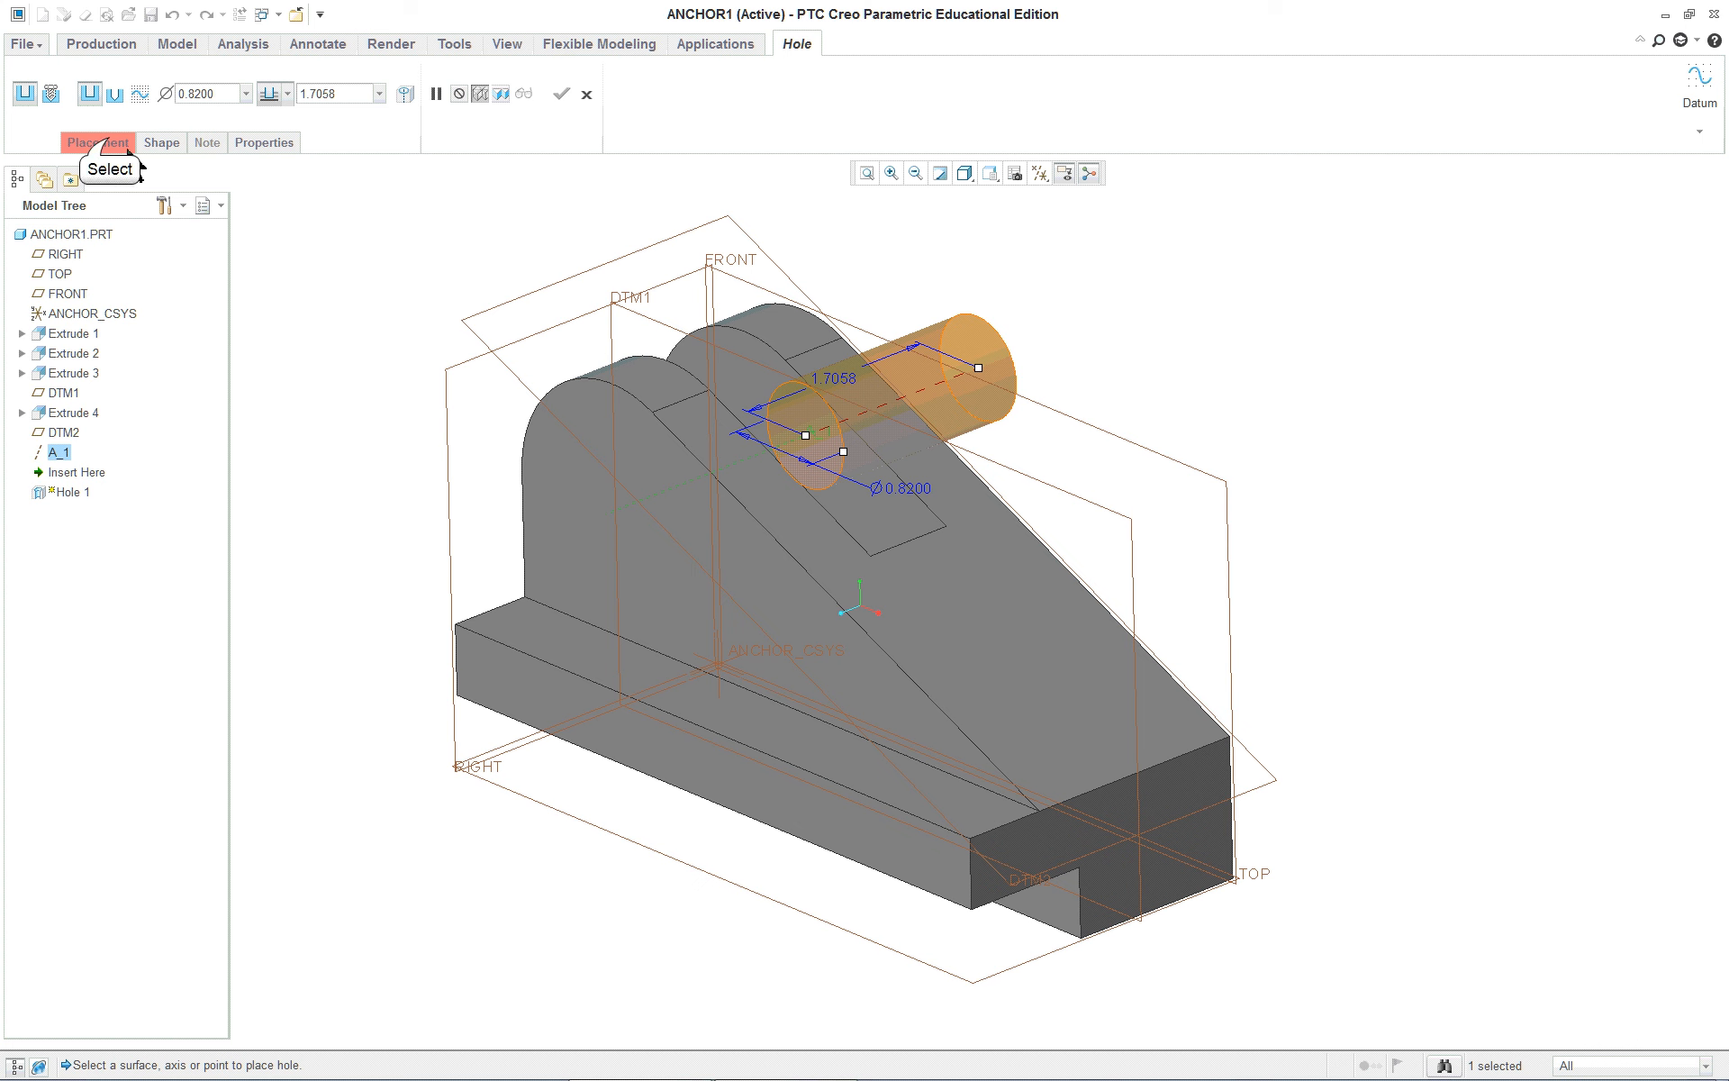
{"action": "left_click", "coordinate": [112, 143]}
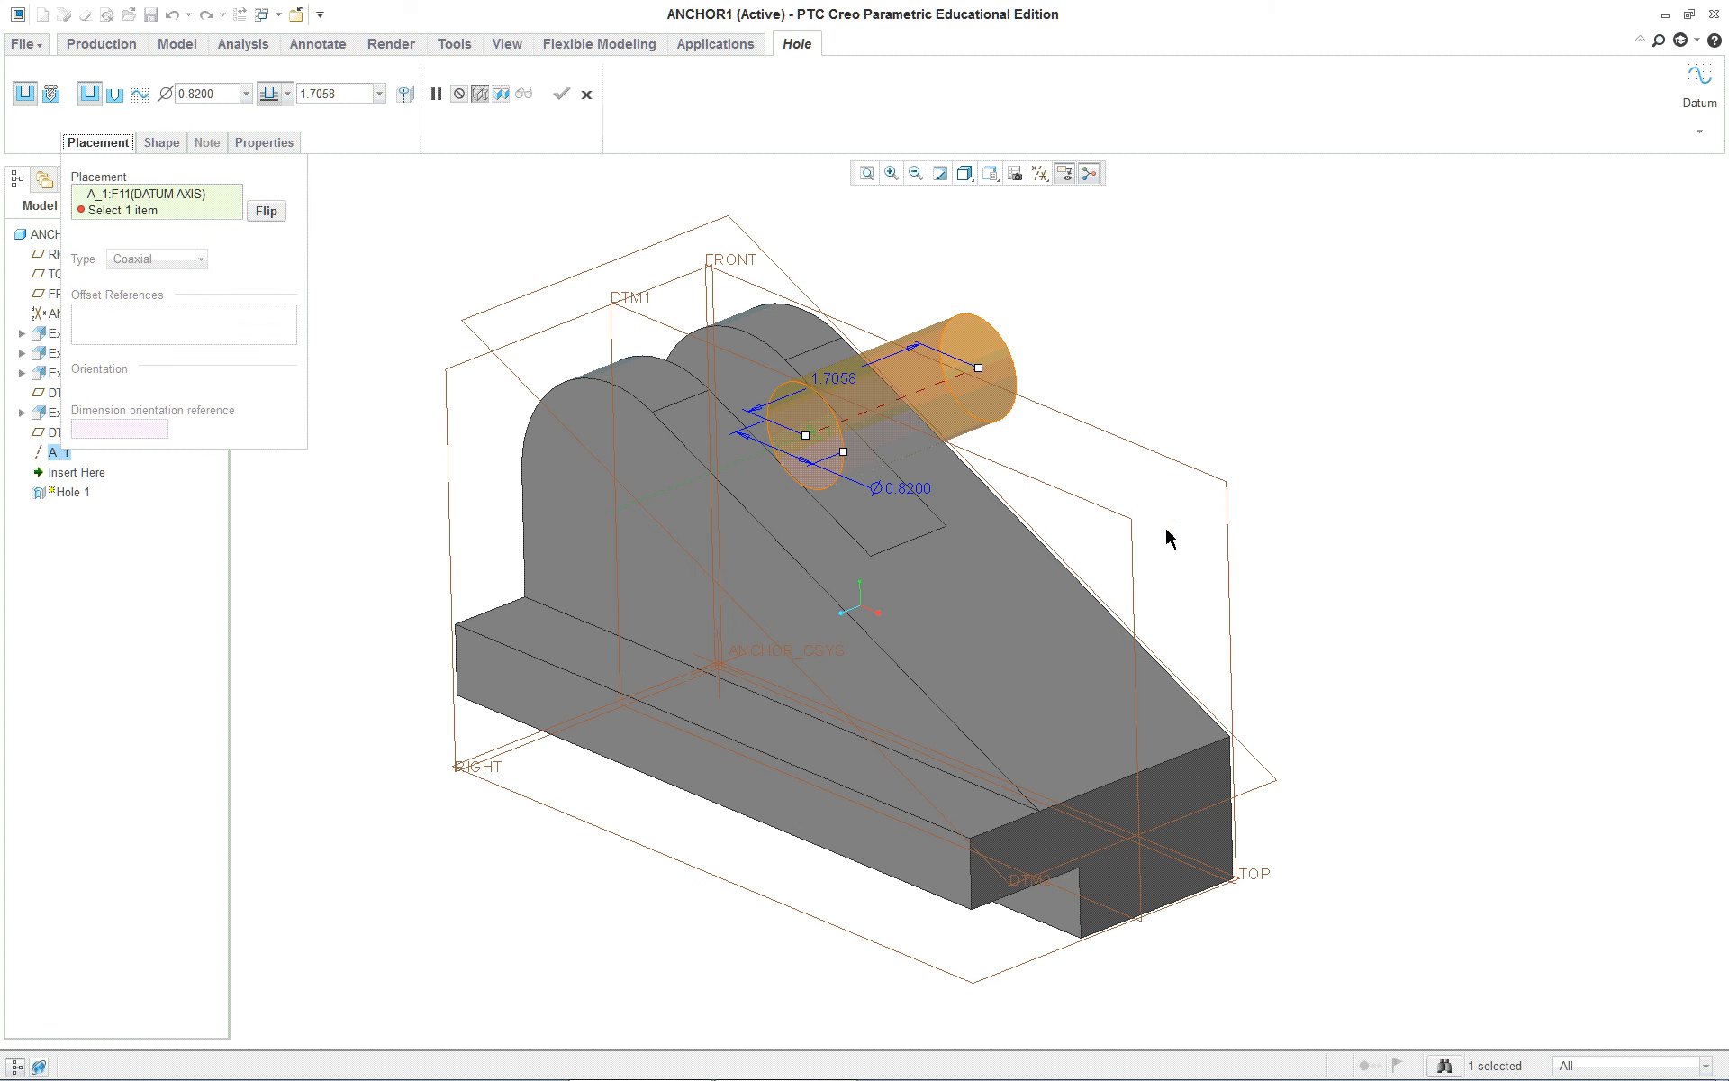
{"action": "left_click", "coordinate": [1140, 531]}
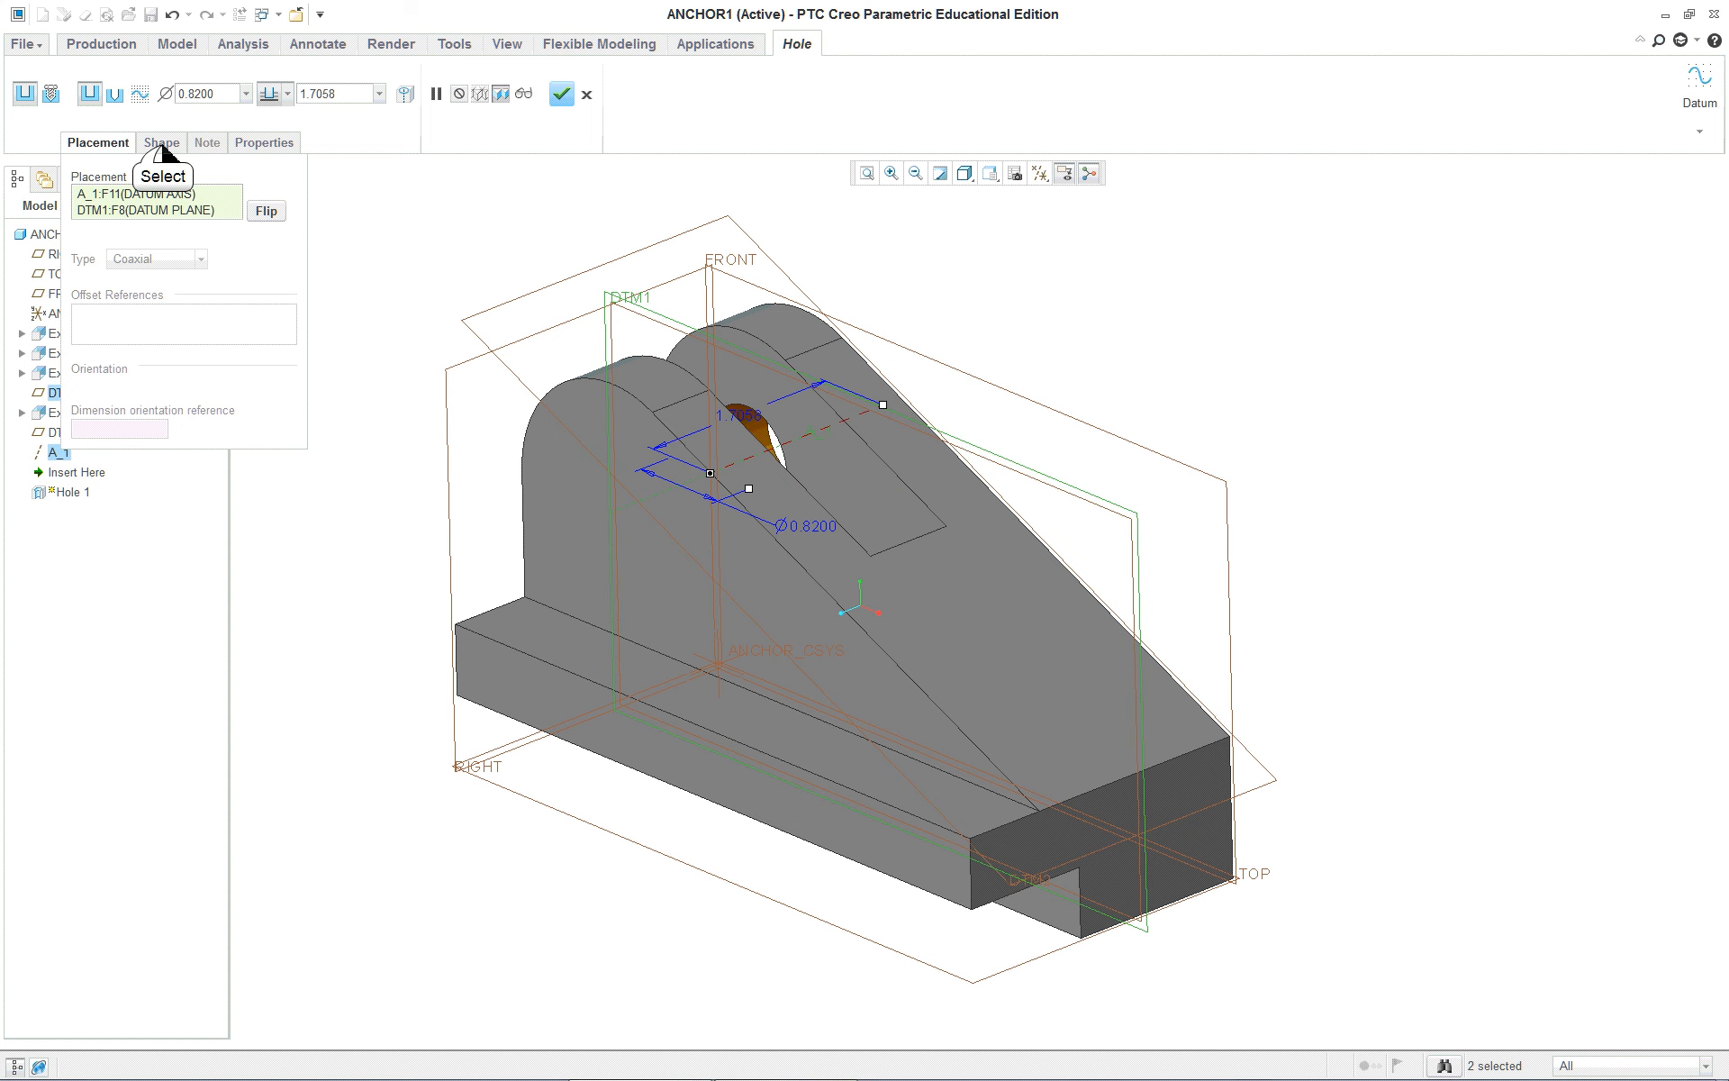
{"action": "left_click", "coordinate": [162, 144]}
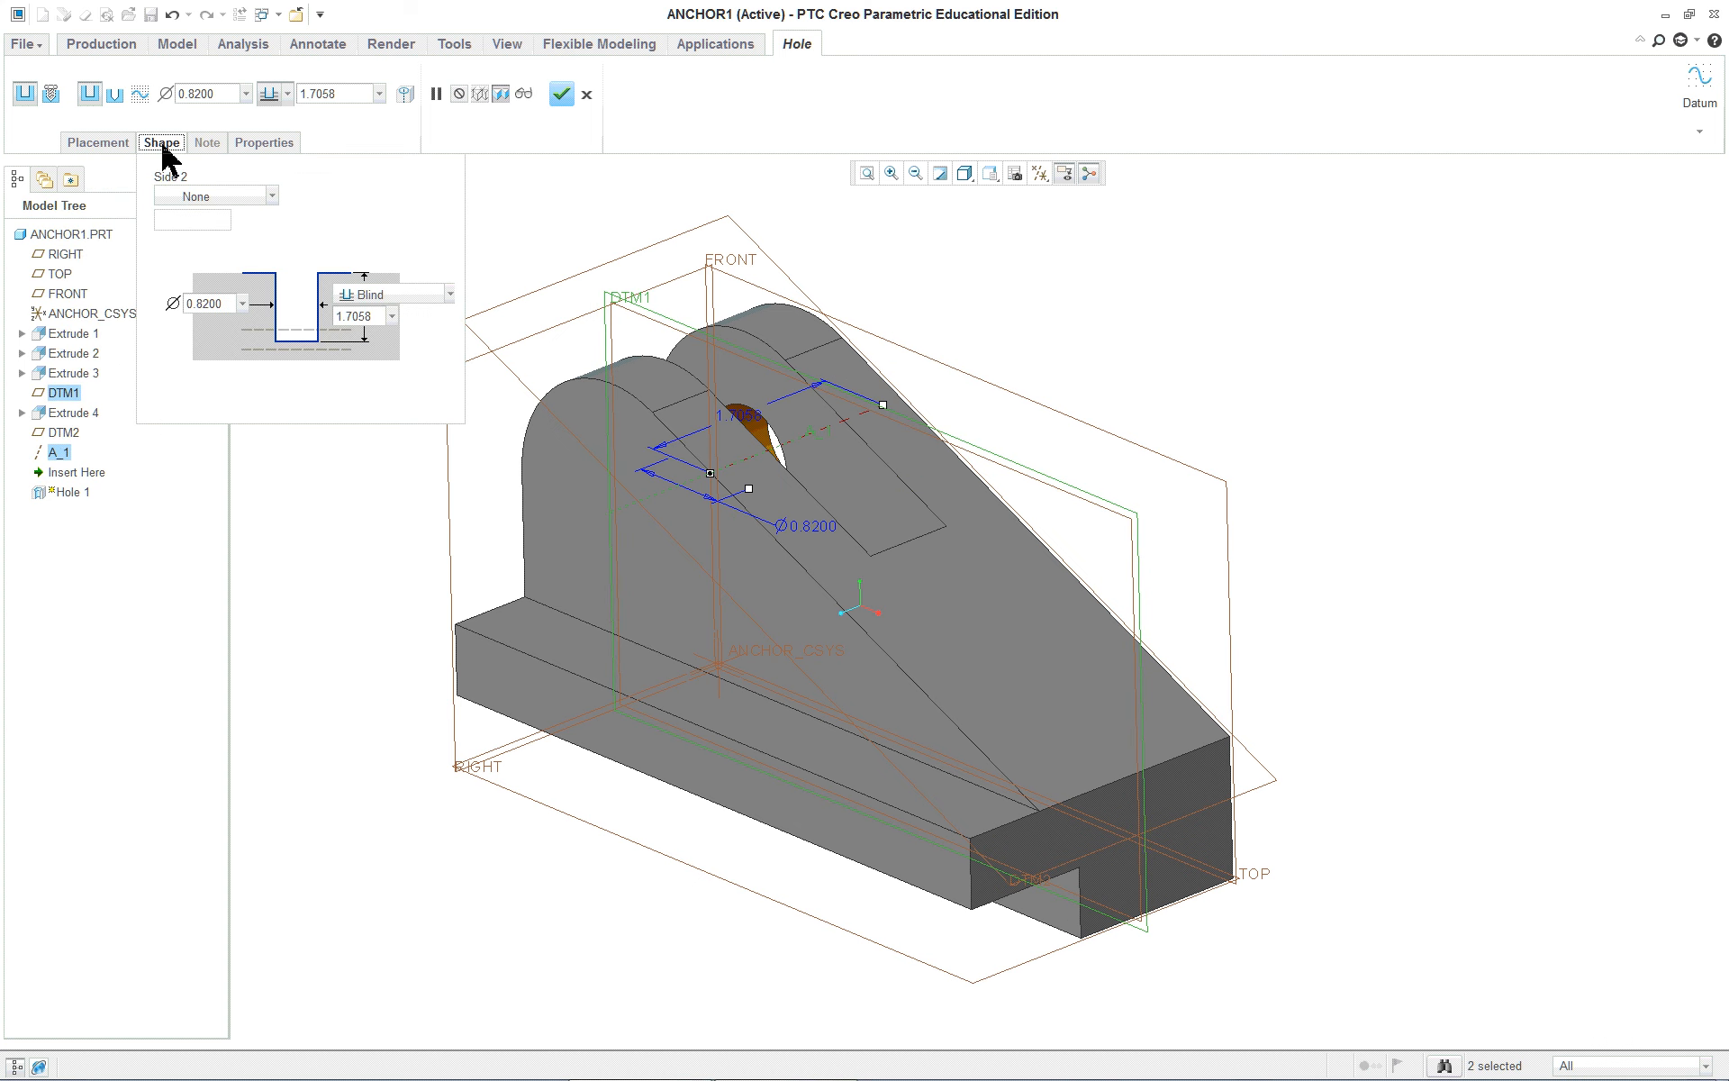
Set the hole's blind depth on the first side to 0.25
{"action": "left_click", "coordinate": [371, 317]}
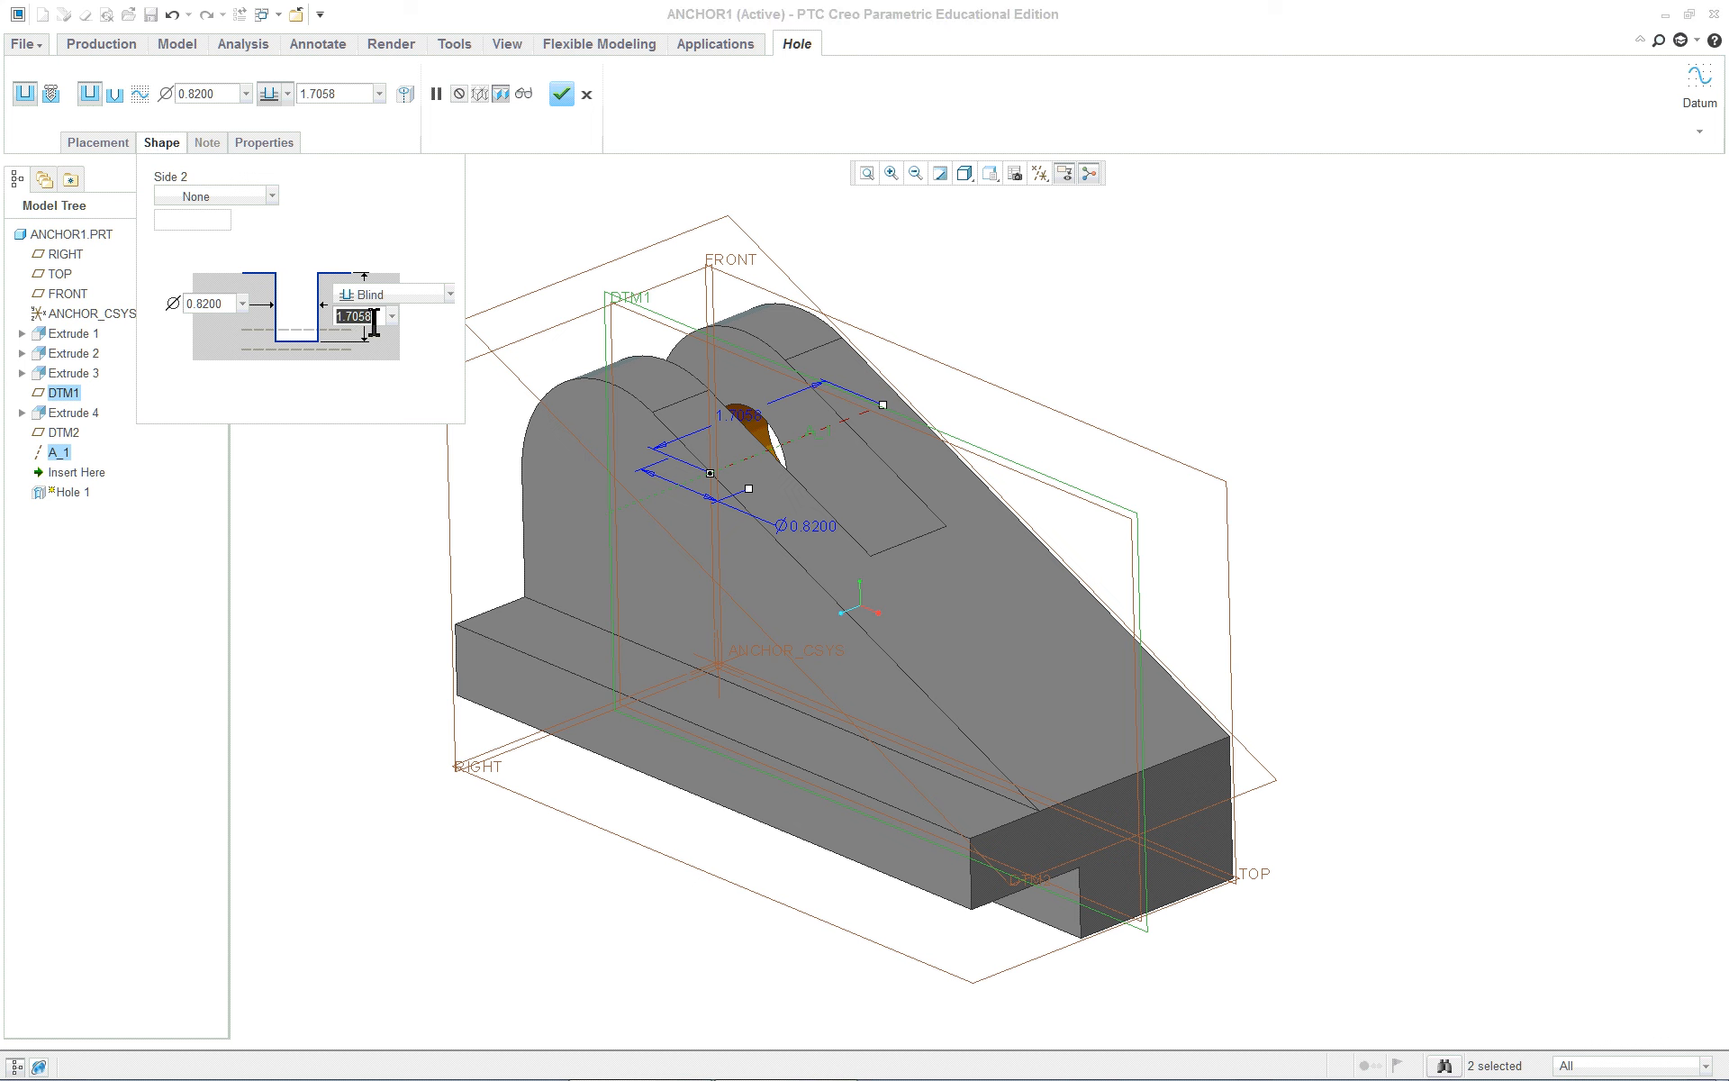
{"action": "type", "text": ".25"}
{"action": "key", "text": "Return"}
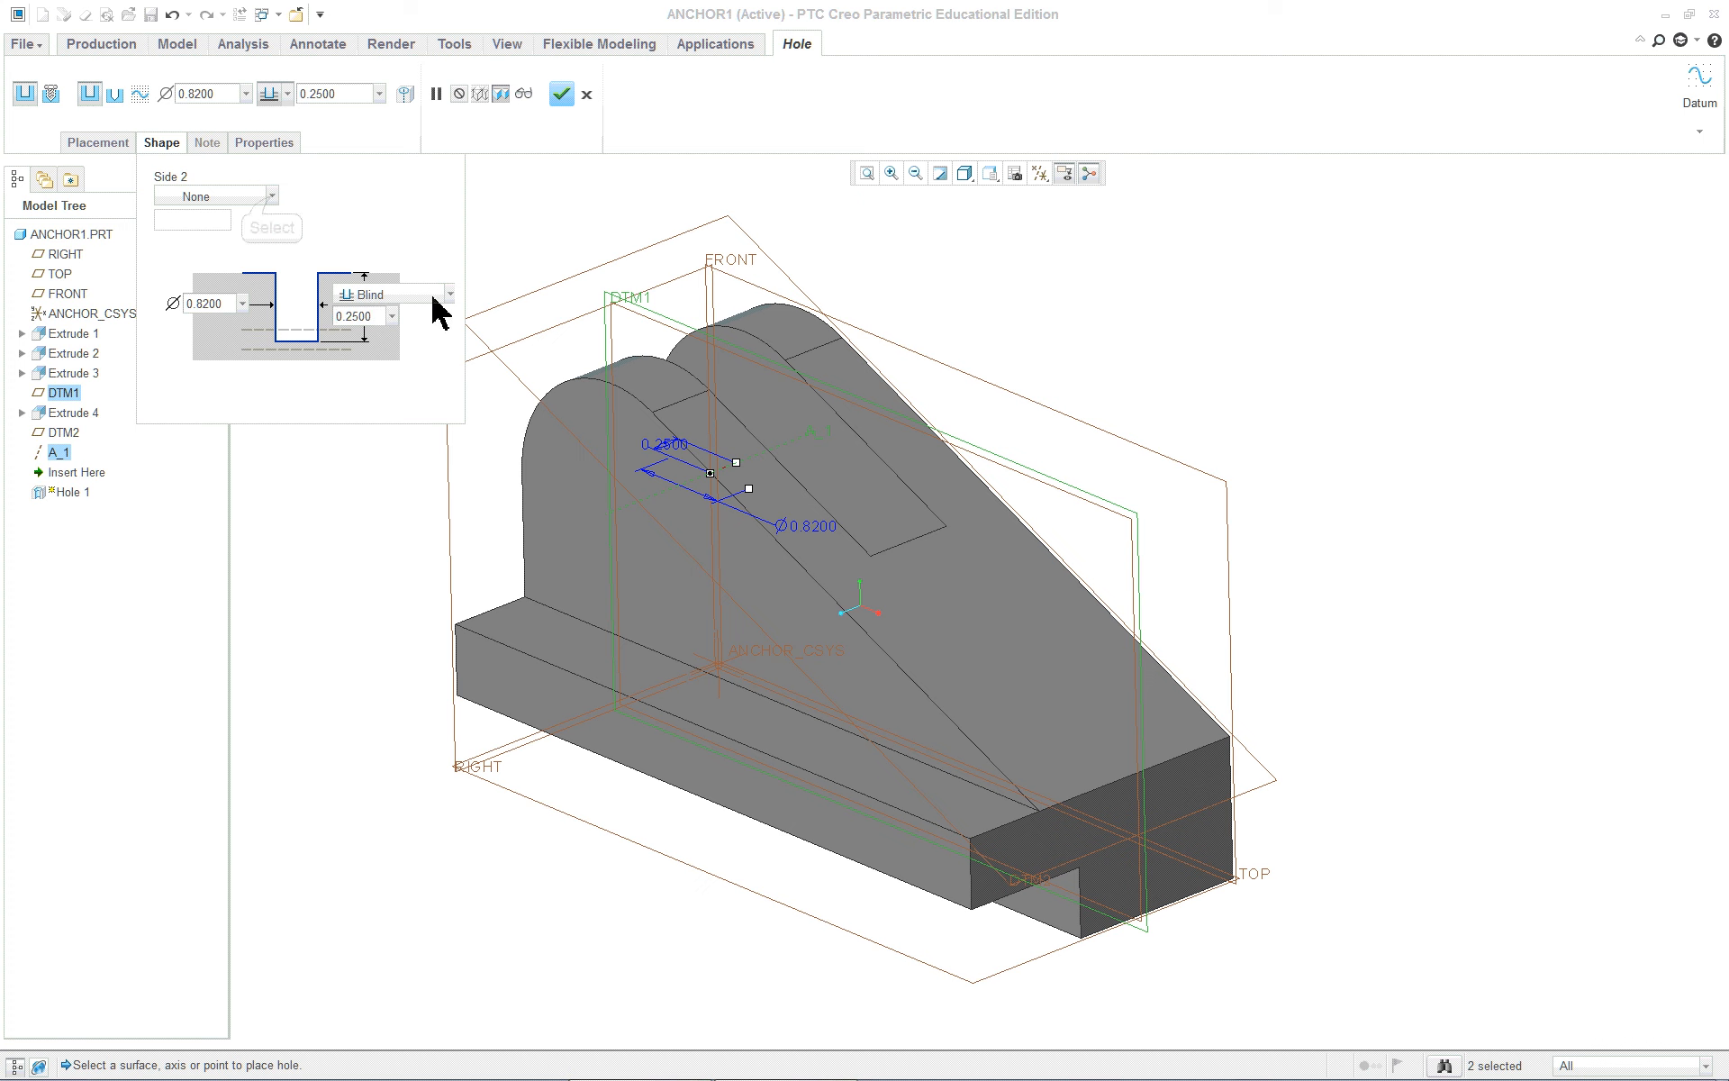
Set the hole's depth to Through All on both sides of DTM1
{"action": "left_click", "coordinate": [271, 196]}
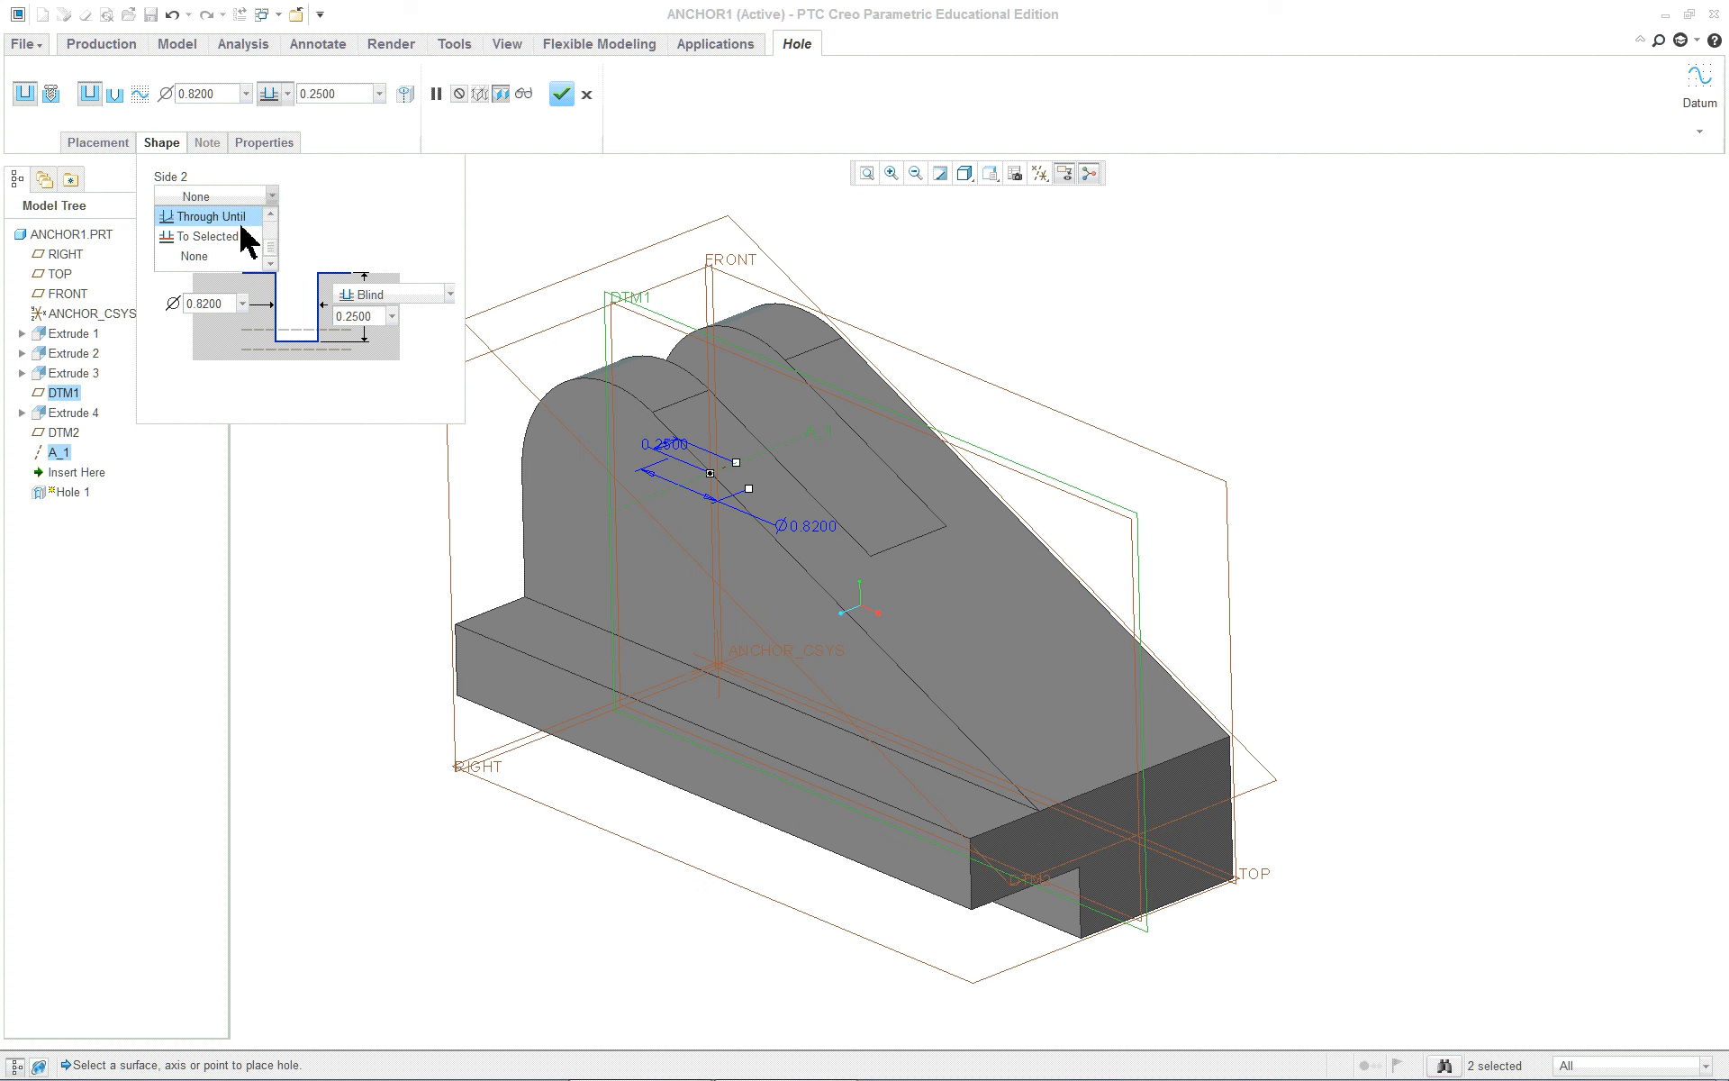
{"action": "scroll", "coordinate": [241, 239], "scroll_direction": "up", "scroll_amount": 1}
{"action": "left_click", "coordinate": [216, 256]}
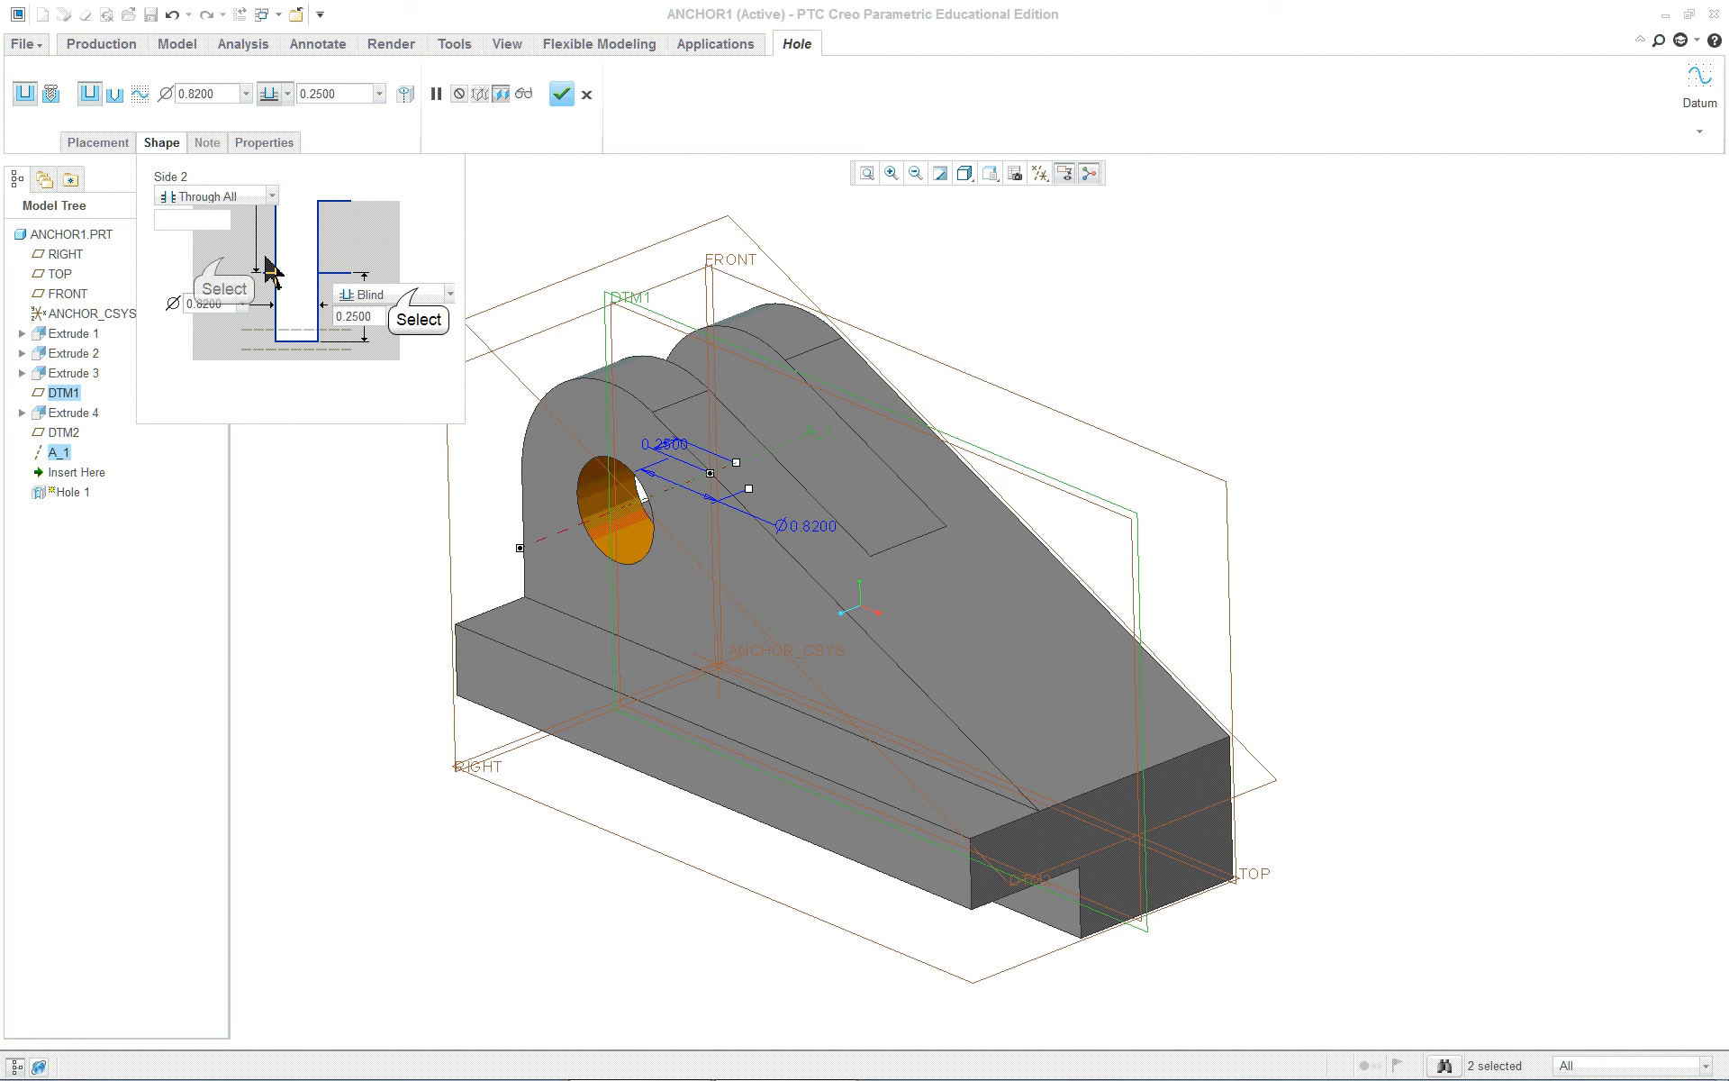
{"action": "left_click", "coordinate": [431, 294]}
{"action": "scroll", "coordinate": [408, 356], "scroll_direction": "down", "scroll_amount": 1}
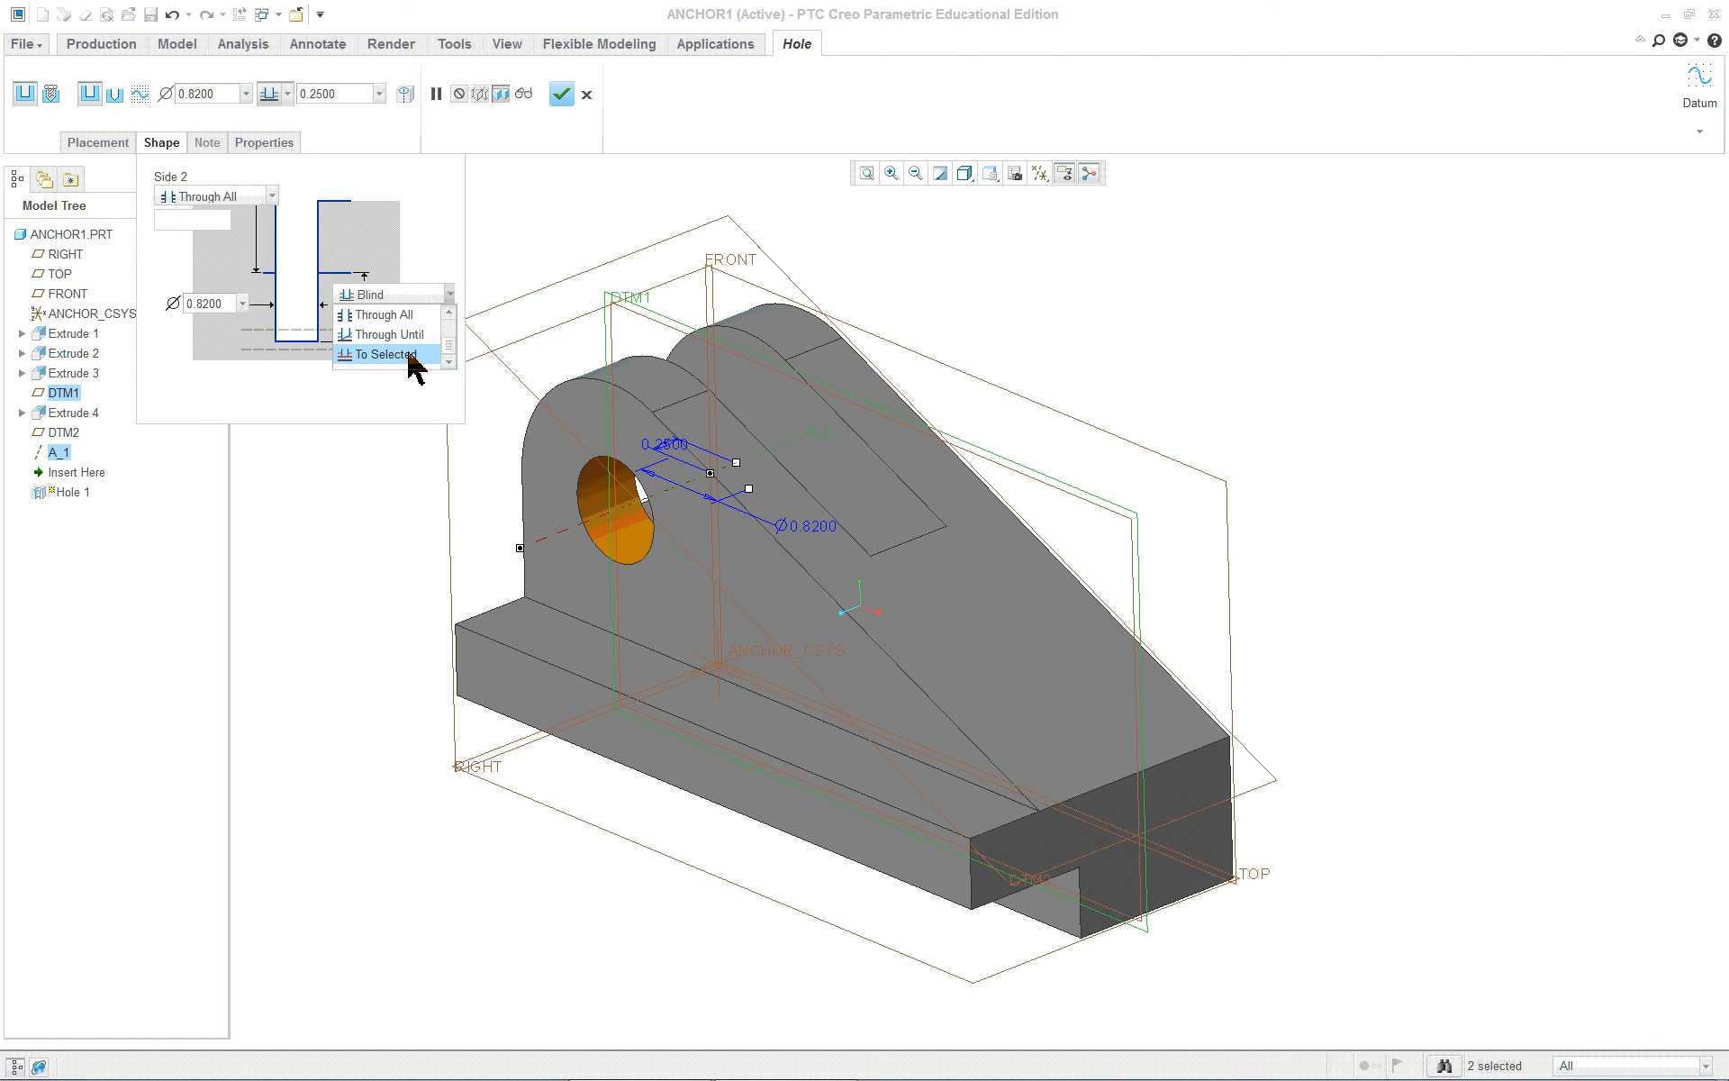
{"action": "left_click", "coordinate": [416, 317]}
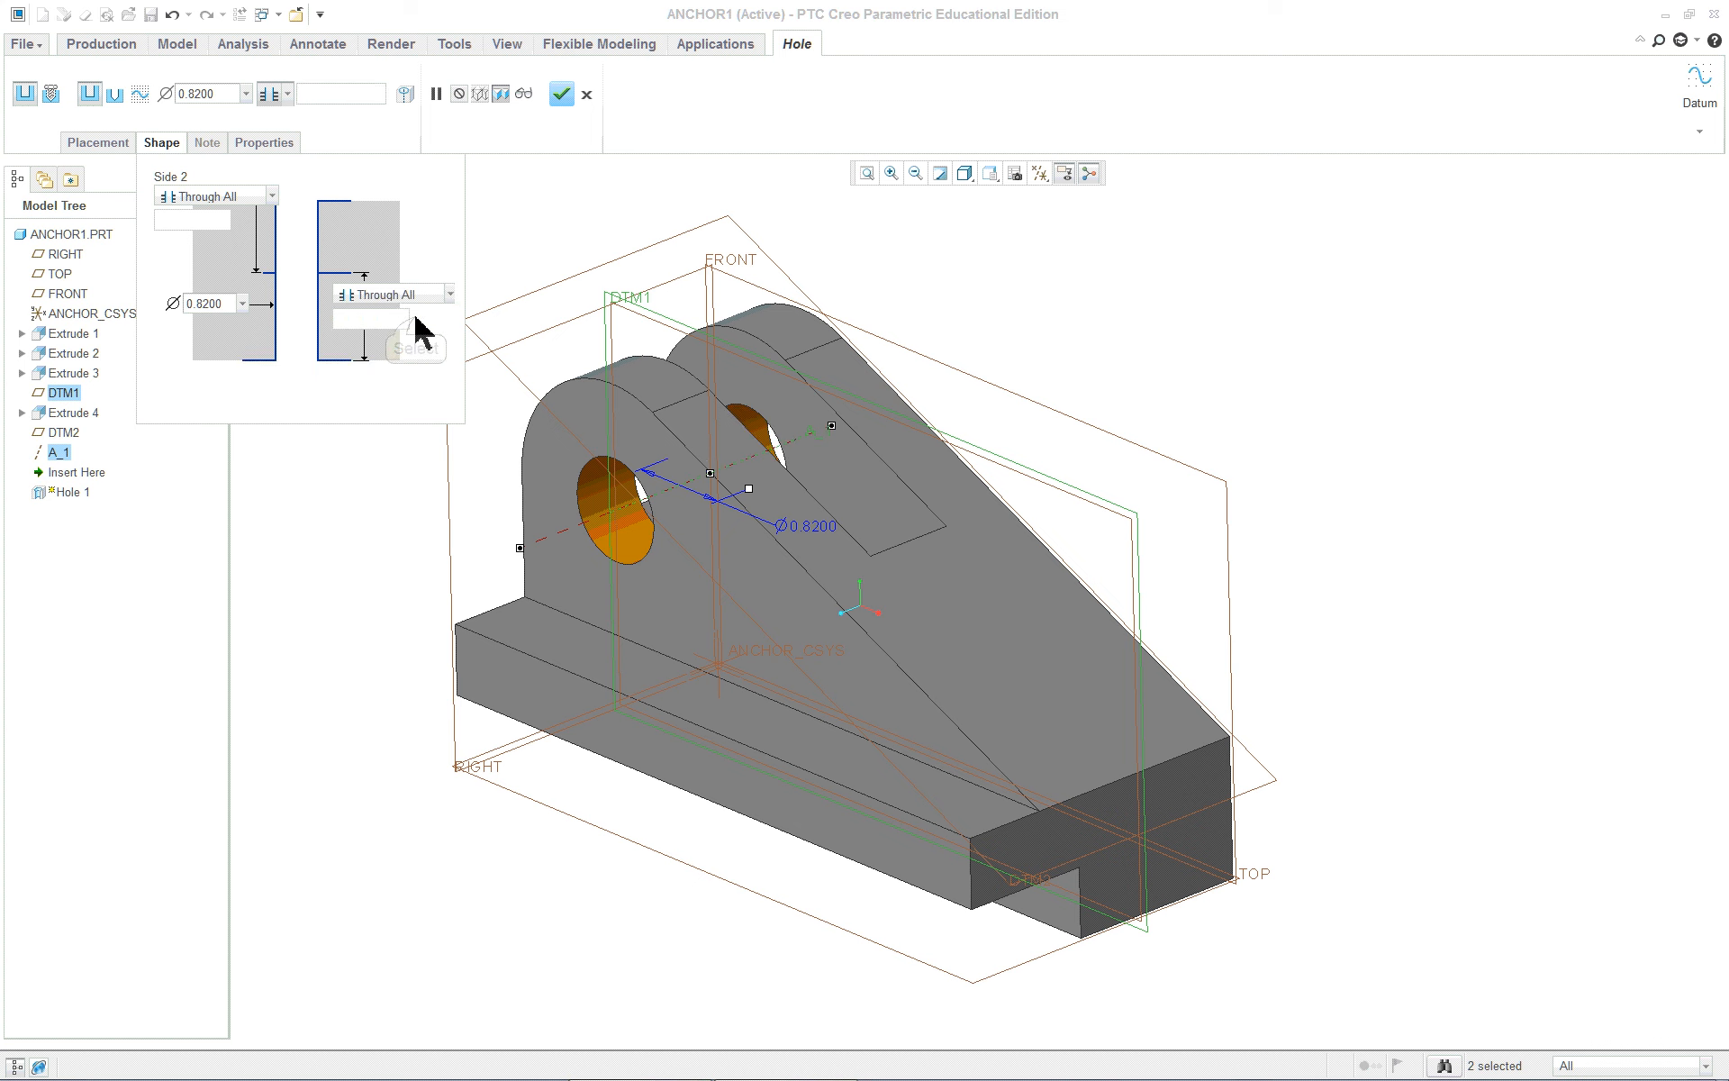
Set the hole's diameter to 0.25
{"action": "double_click", "coordinate": [201, 94]}
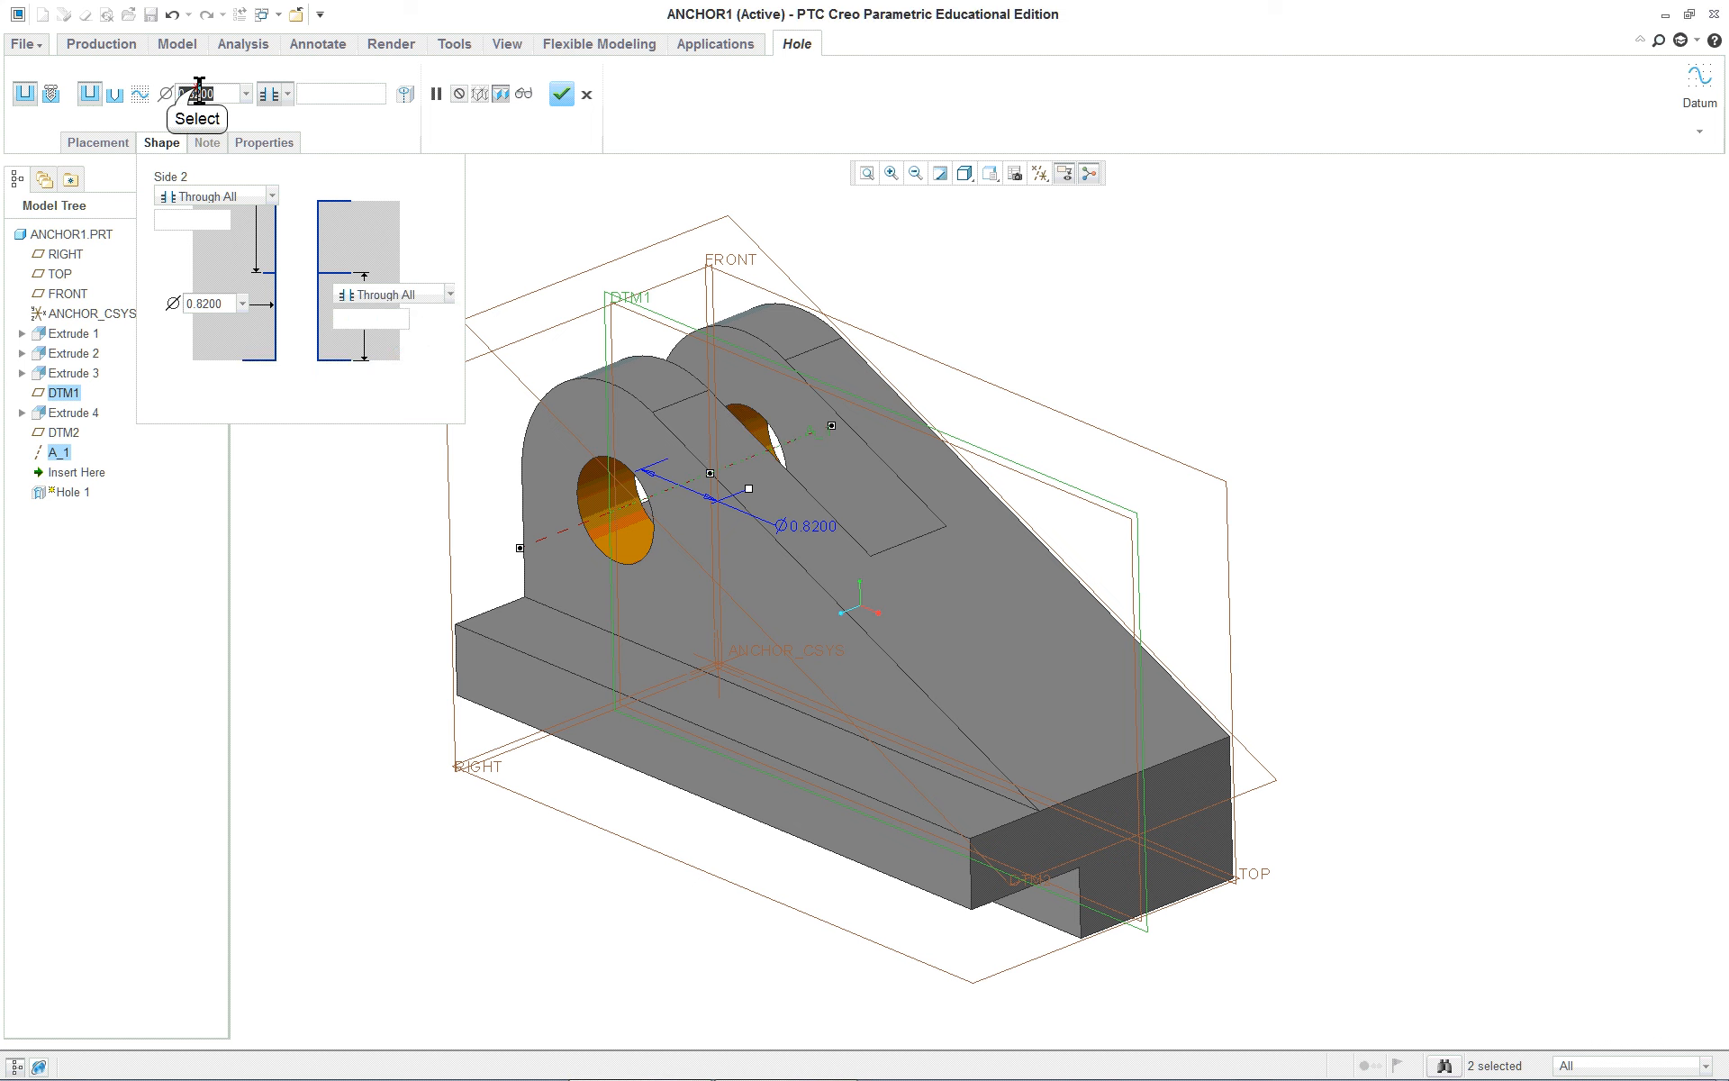
{"action": "key", "text": "BackSpace"}
{"action": "type", "text": ".25"}
{"action": "key", "text": "Return"}
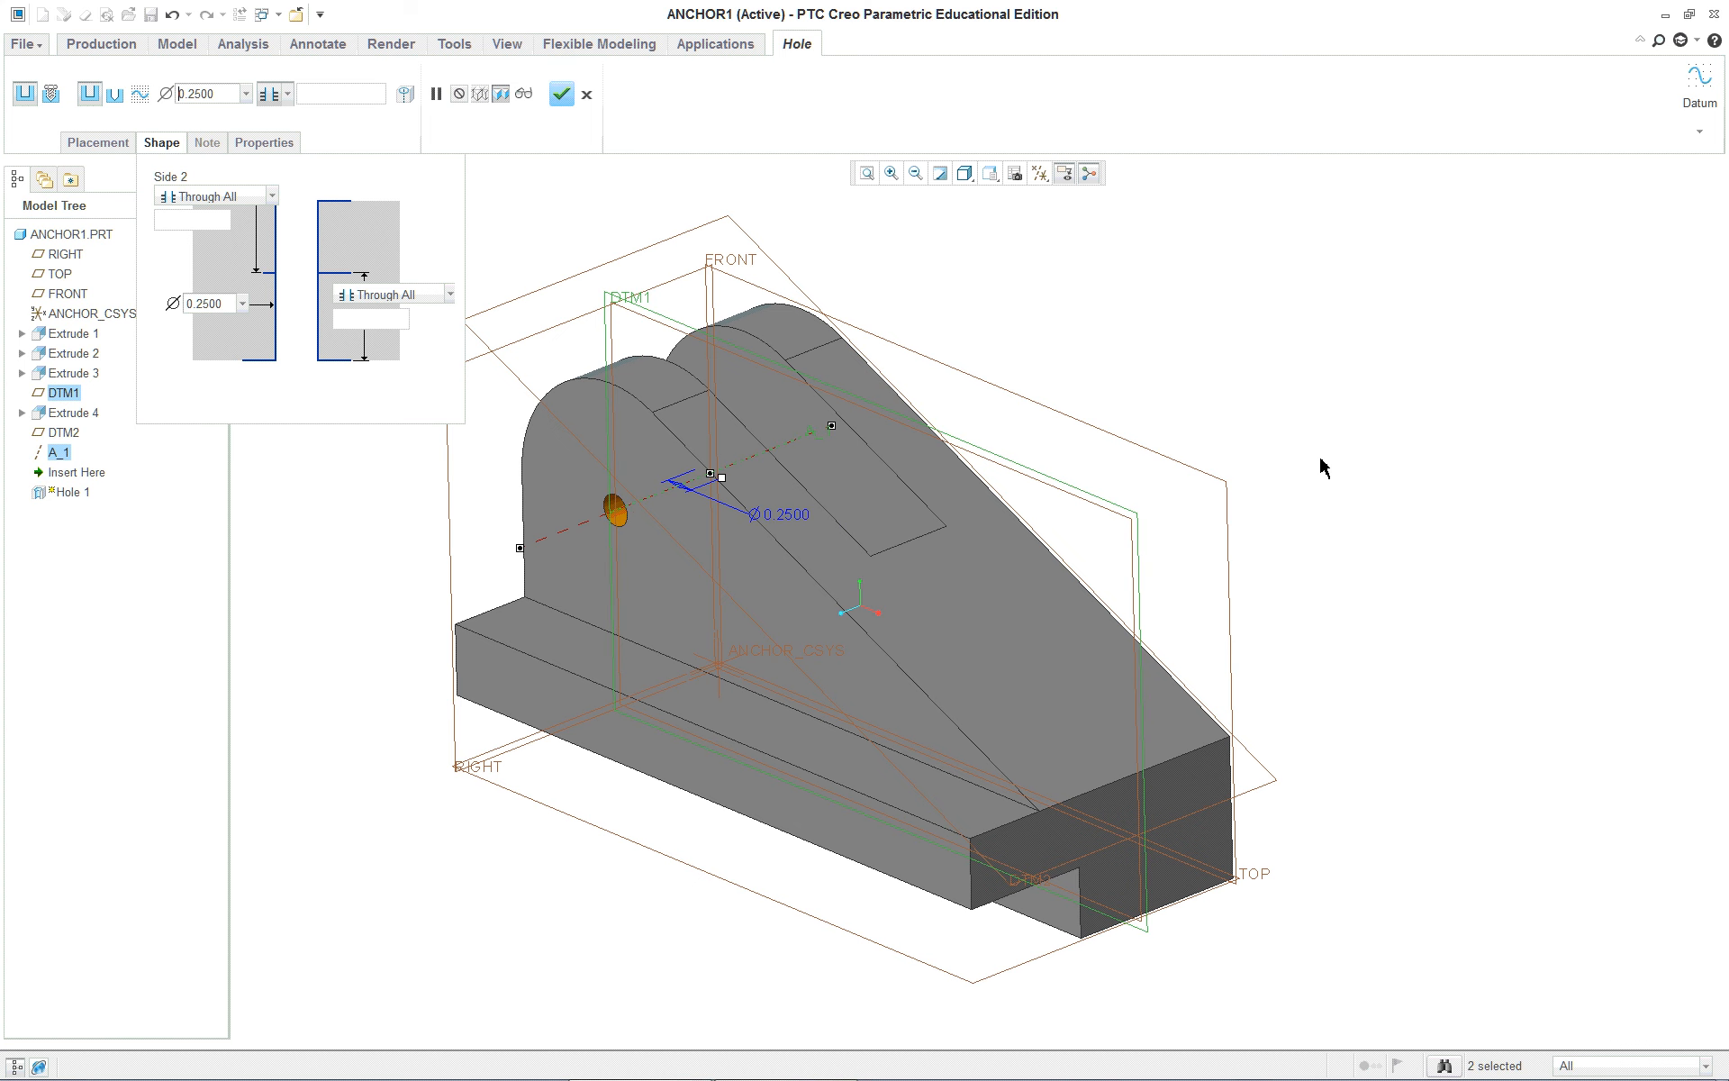
Switch to the Lesson 5 PDF in Adobe Acrobat and review its hole instructions, anchor drawing dimensions and datum steps
{"action": "key", "text": "alt+Tab"}
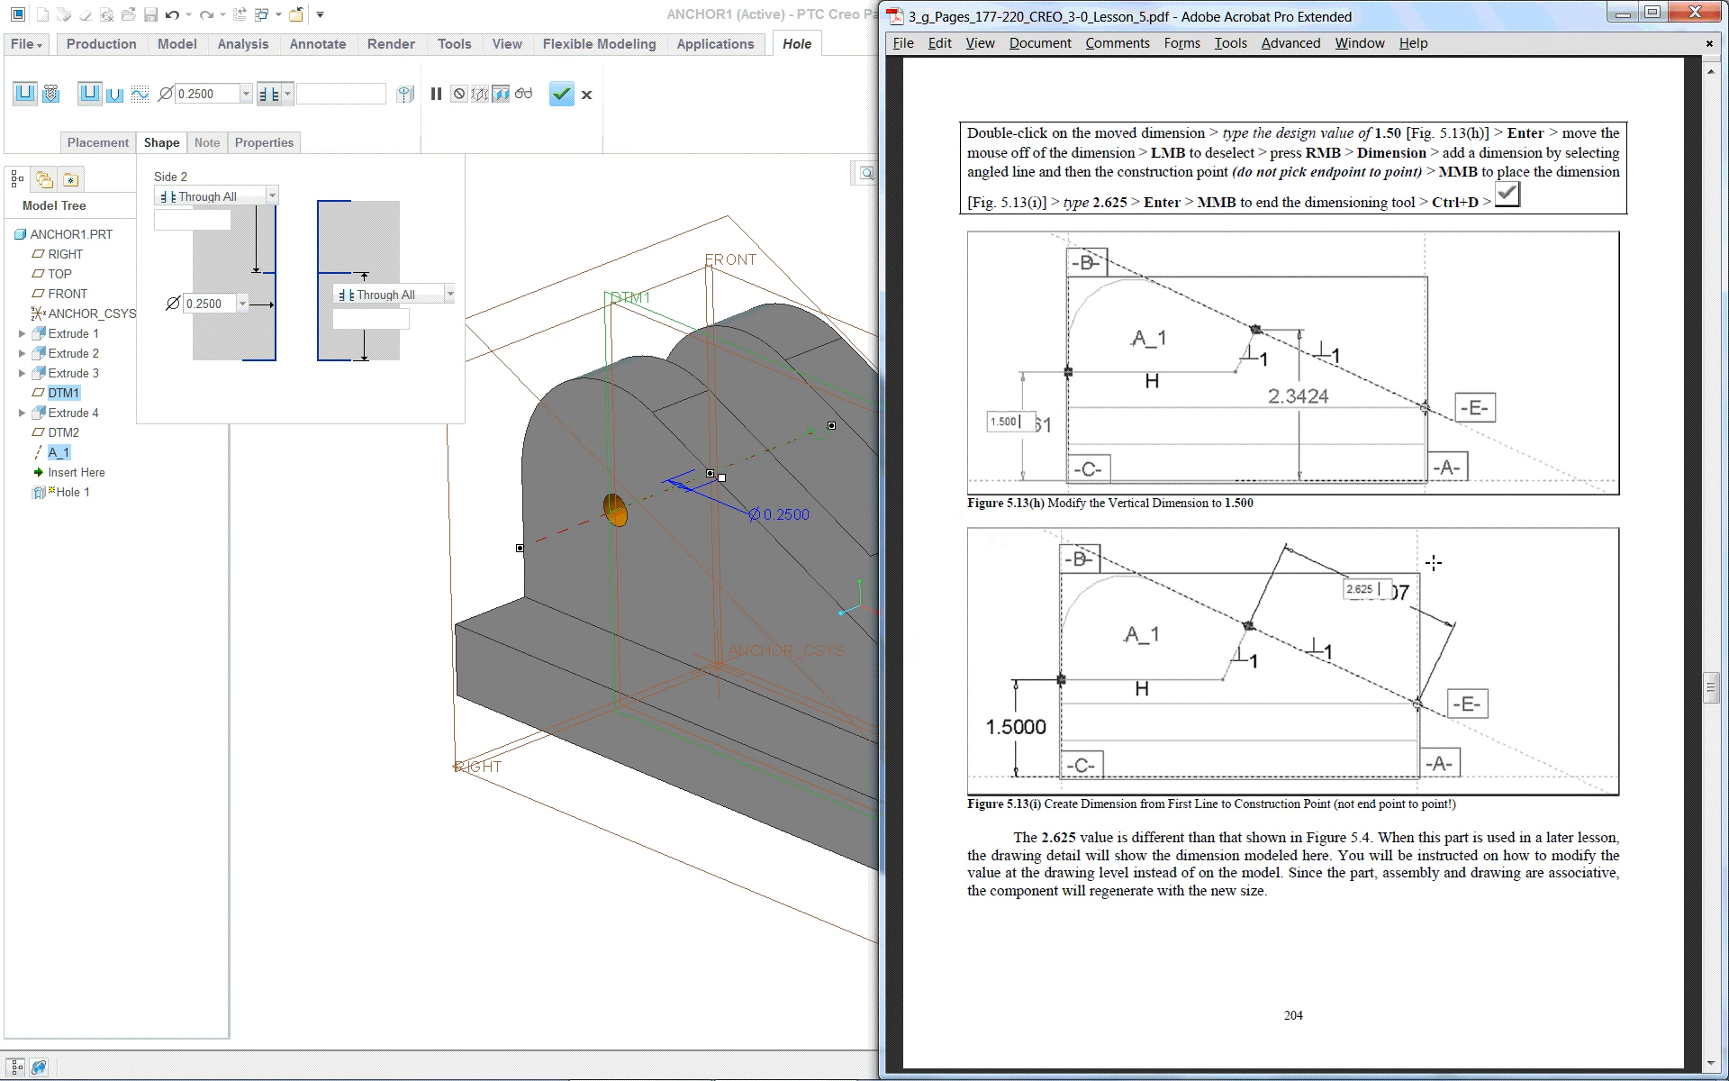
{"action": "scroll", "coordinate": [1242, 671], "scroll_direction": "down", "scroll_amount": 15}
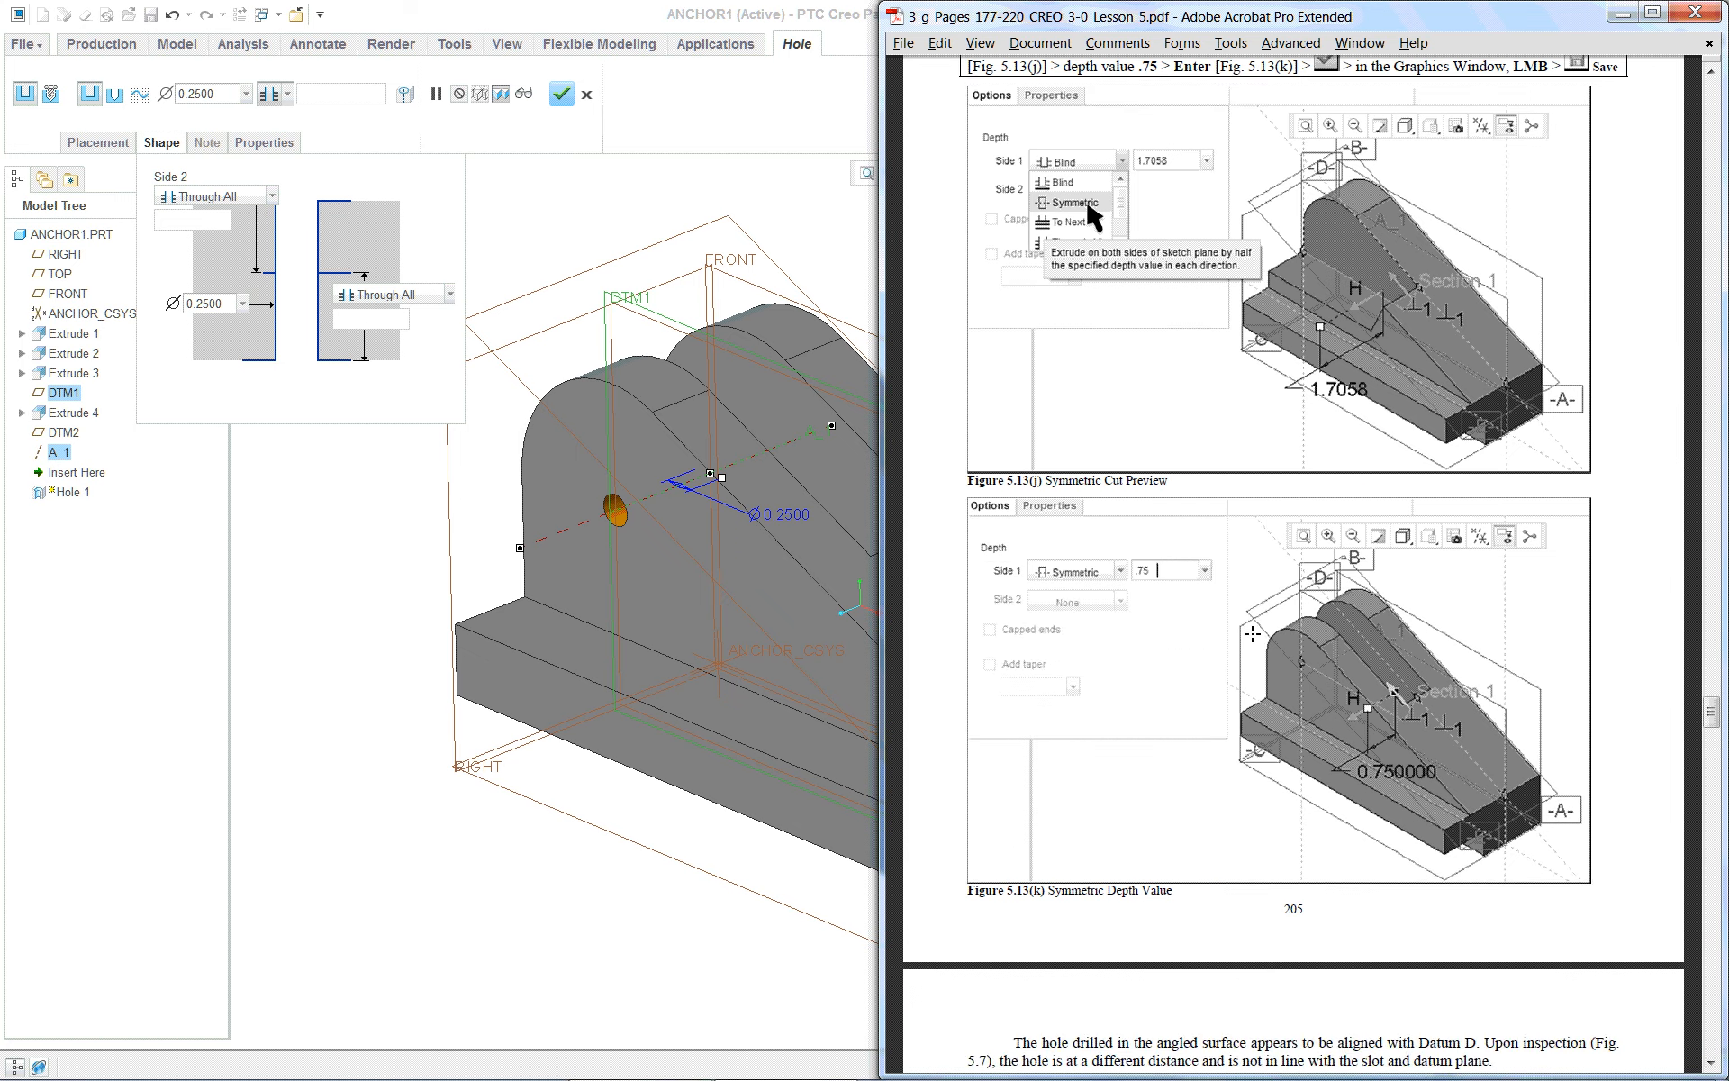
{"action": "scroll", "coordinate": [1241, 671], "scroll_direction": "down", "scroll_amount": 20}
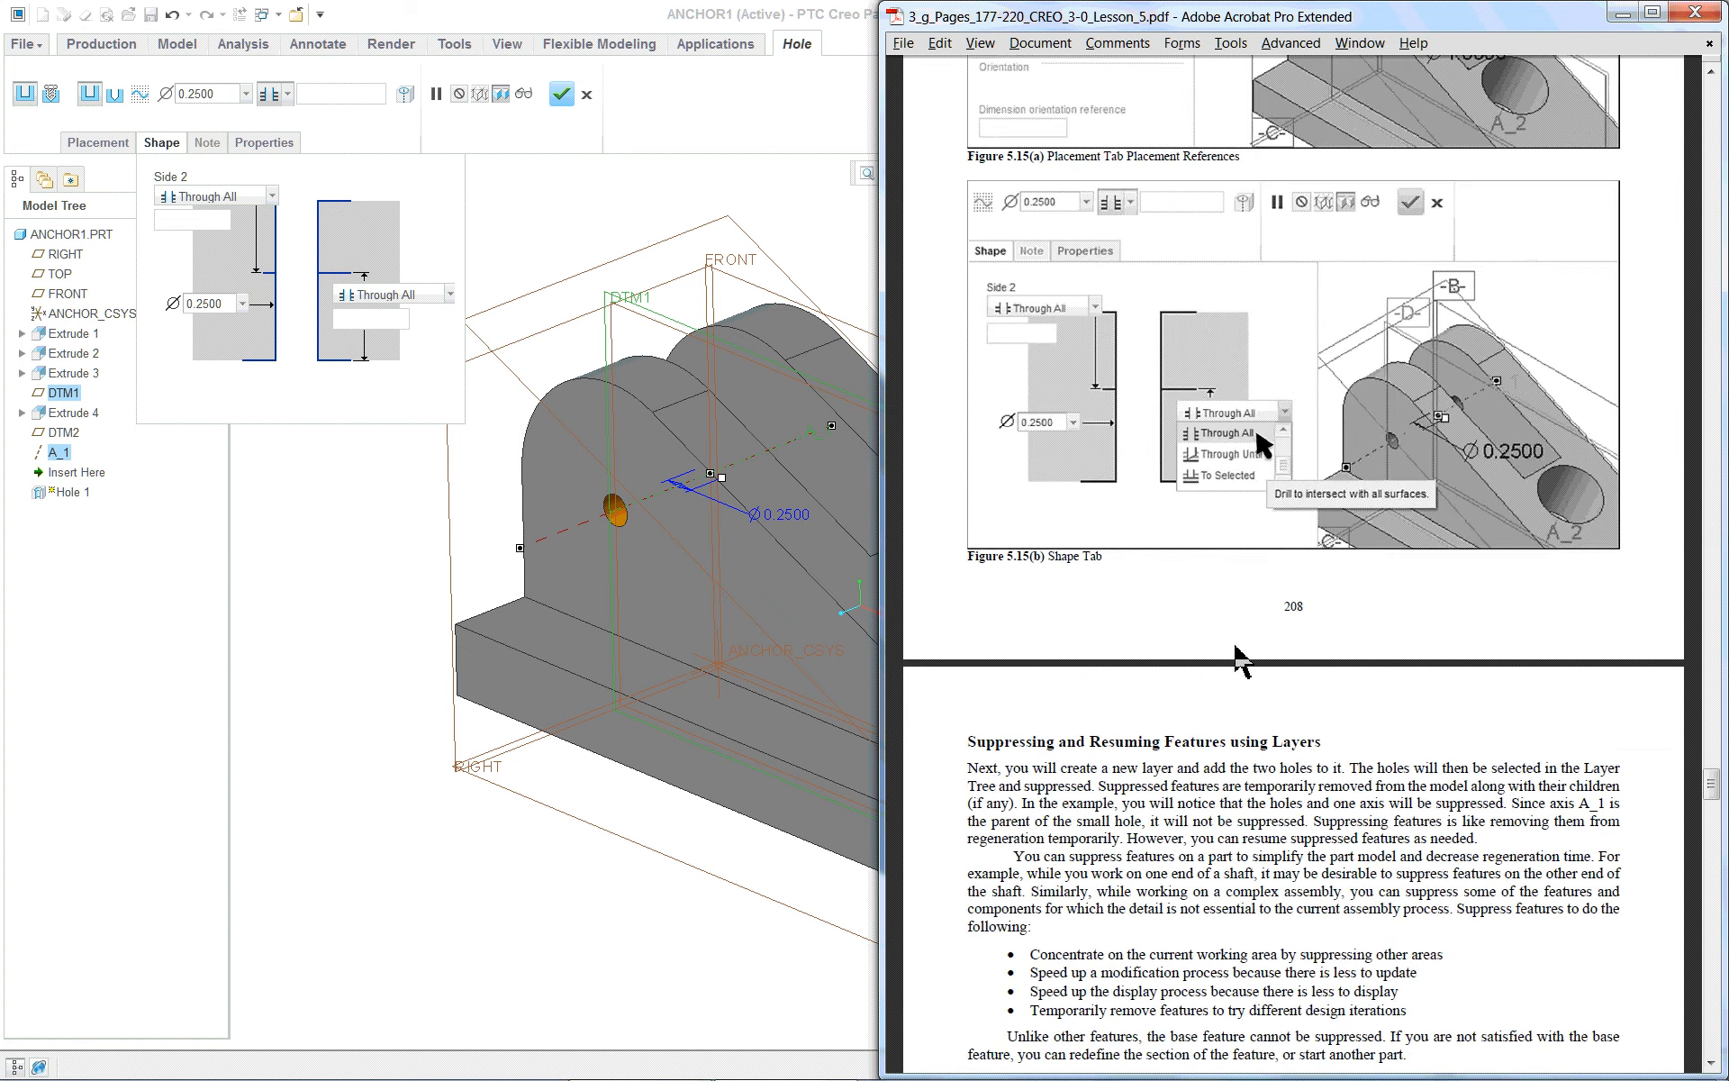
{"action": "scroll", "coordinate": [1236, 647], "scroll_direction": "down", "scroll_amount": 20}
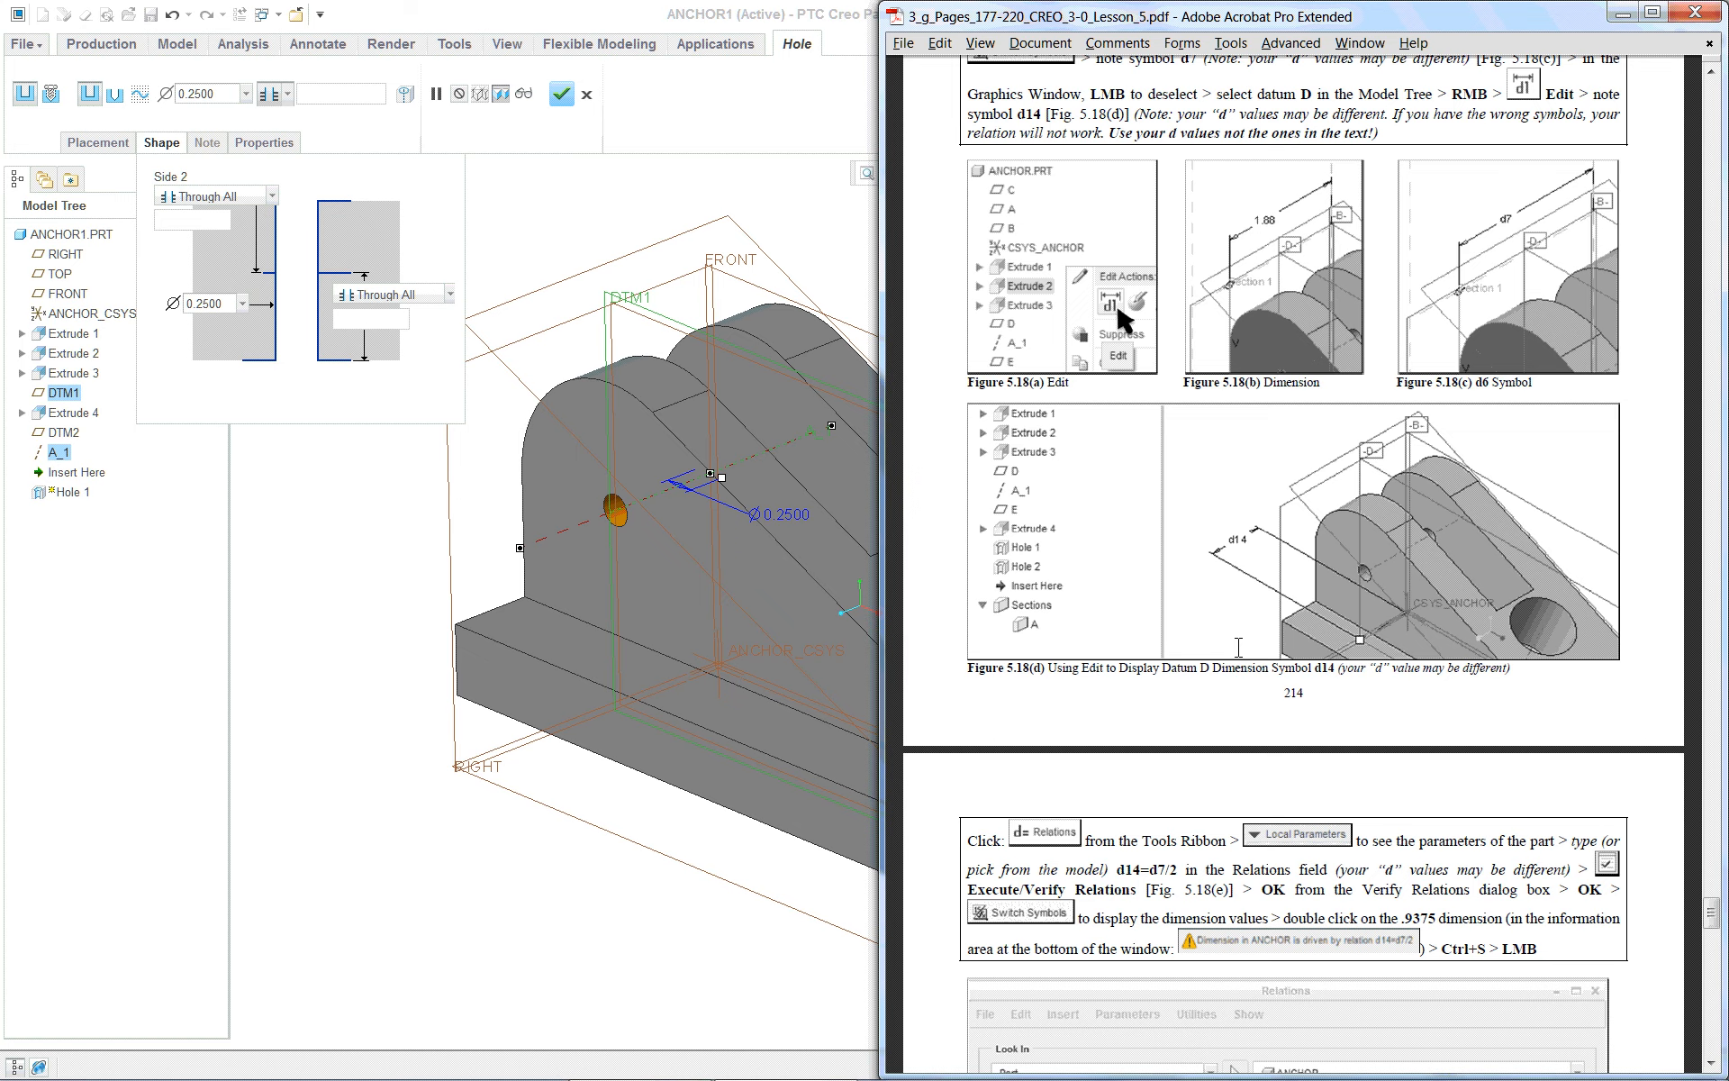
{"action": "scroll", "coordinate": [1239, 647], "scroll_direction": "up", "scroll_amount": 5}
{"action": "scroll", "coordinate": [1488, 956], "scroll_direction": "up", "scroll_amount": 15}
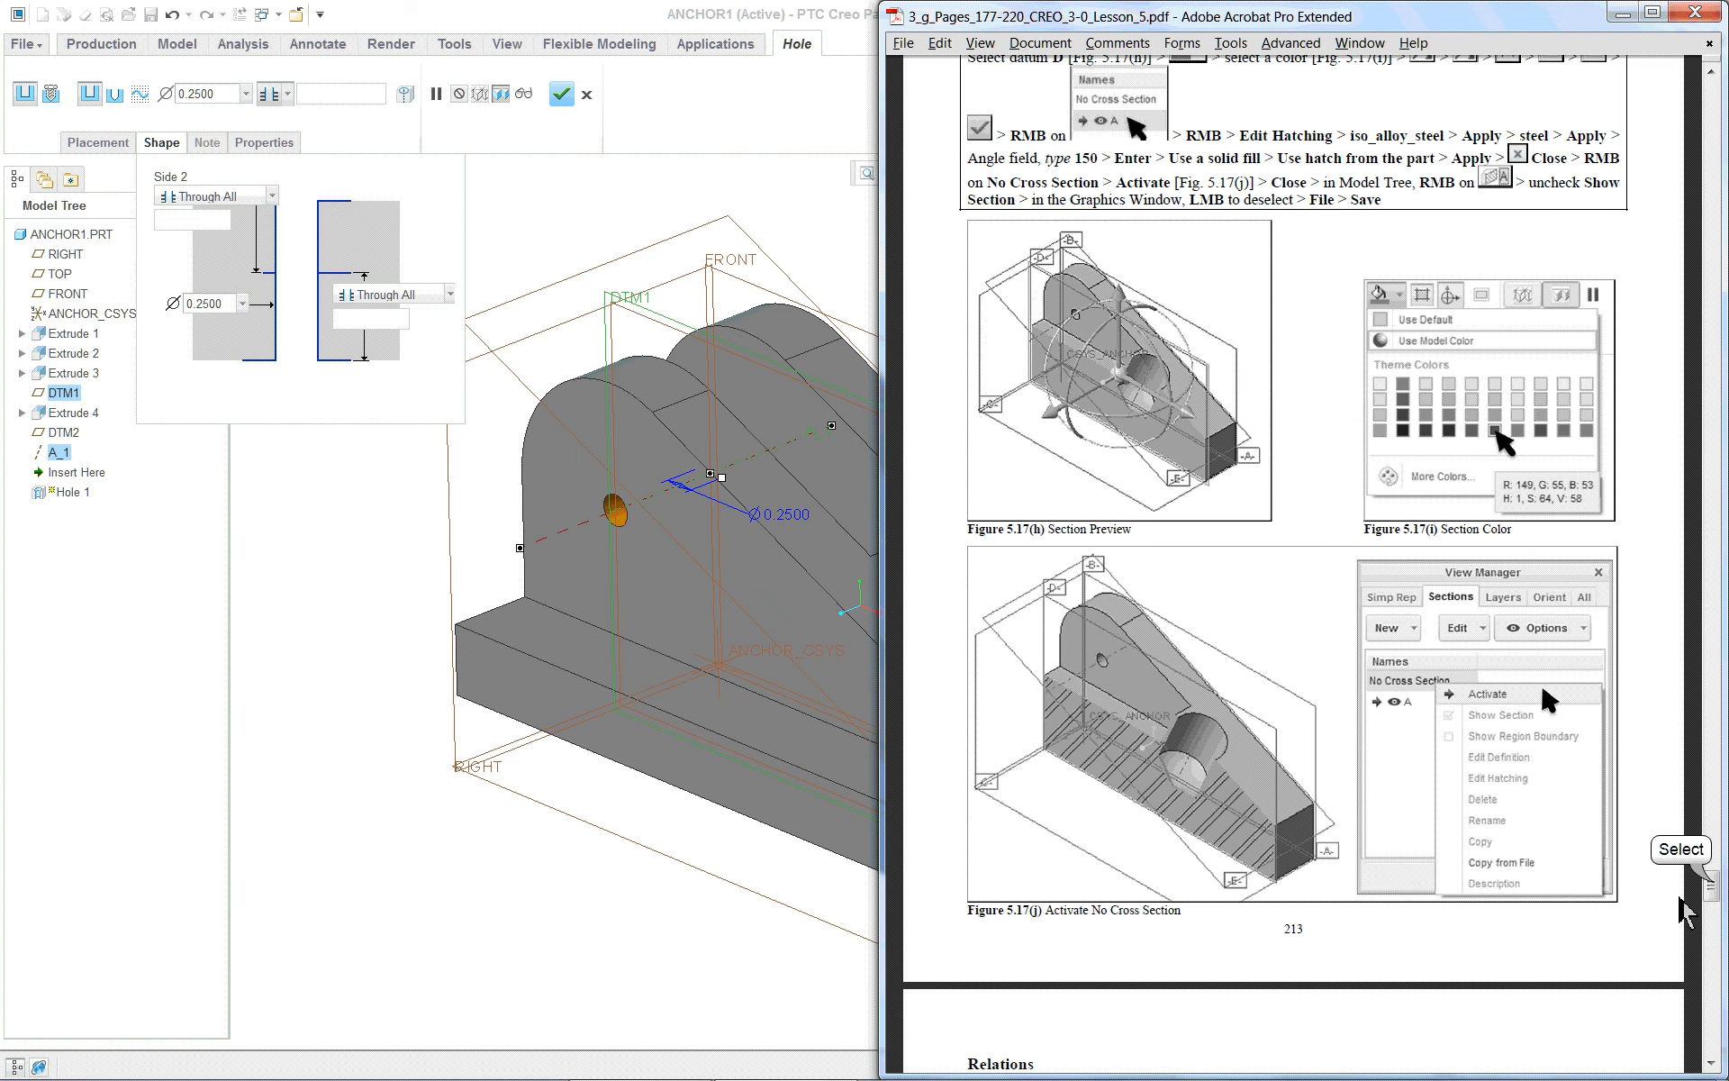
{"action": "left_click_drag", "start_coordinate": [1709, 887], "coordinate": [1722, 85]}
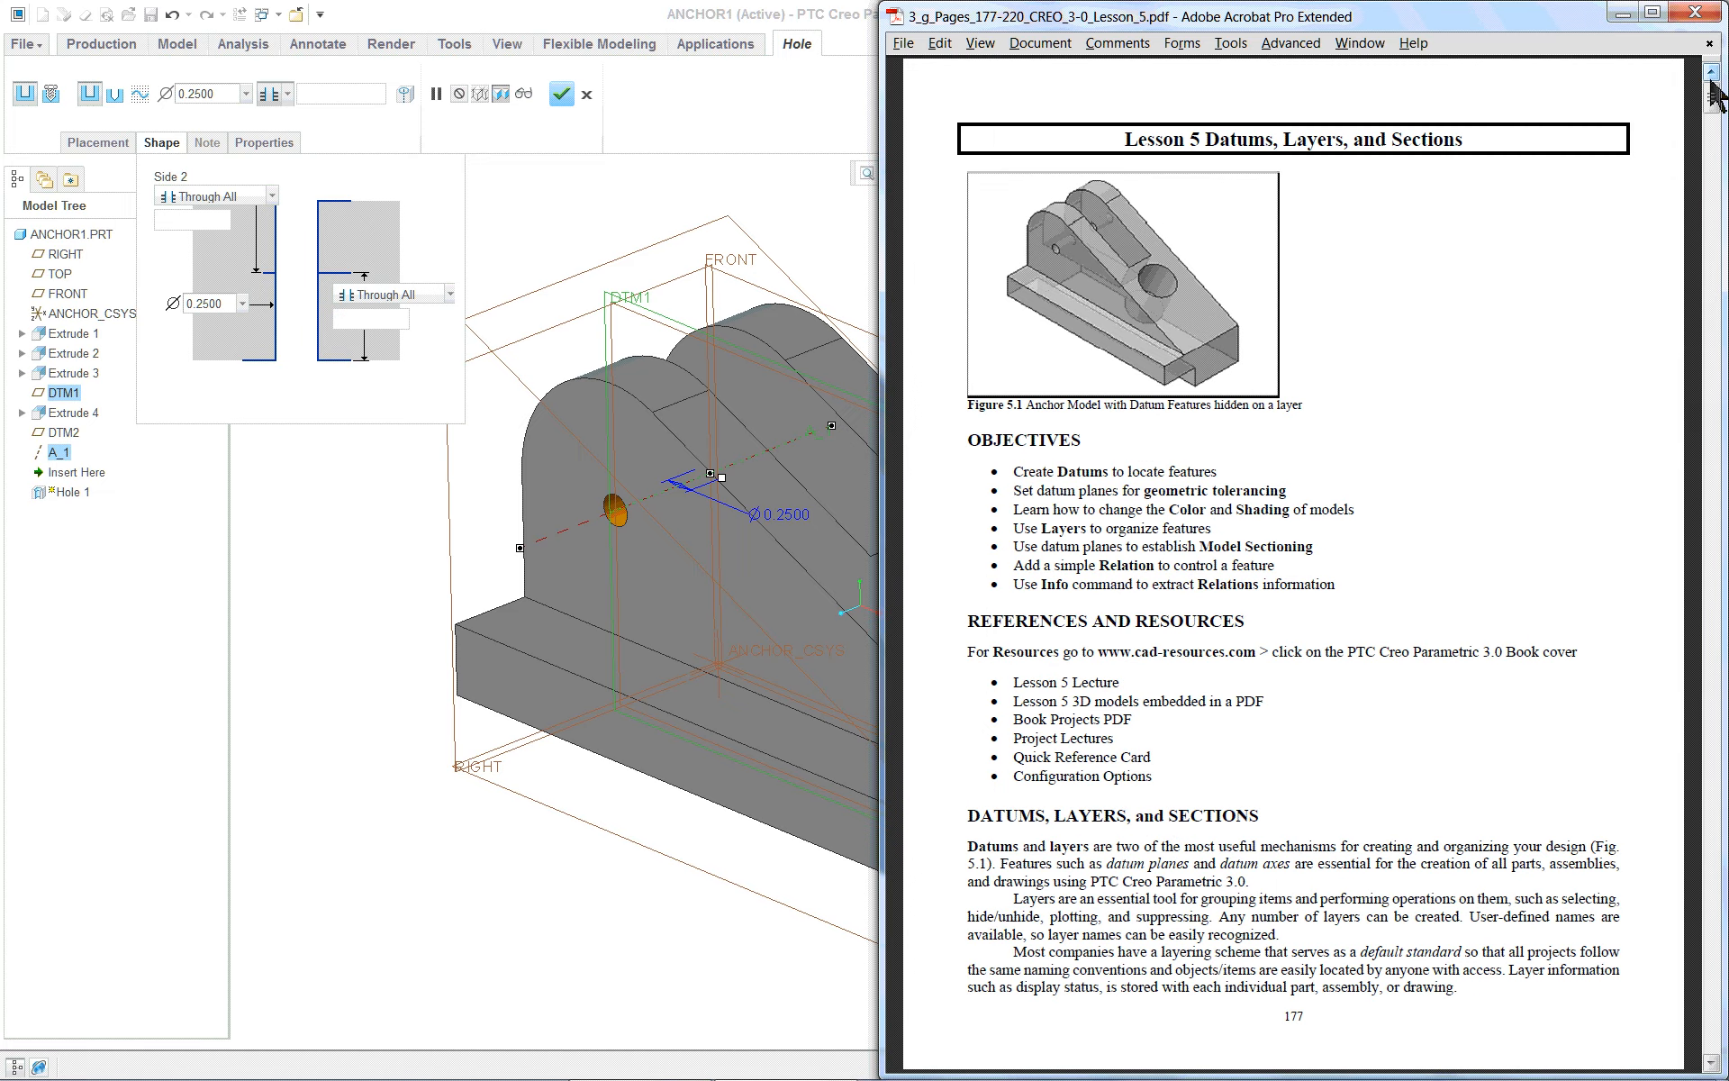
{"action": "scroll", "coordinate": [1434, 206], "scroll_direction": "down", "scroll_amount": 3}
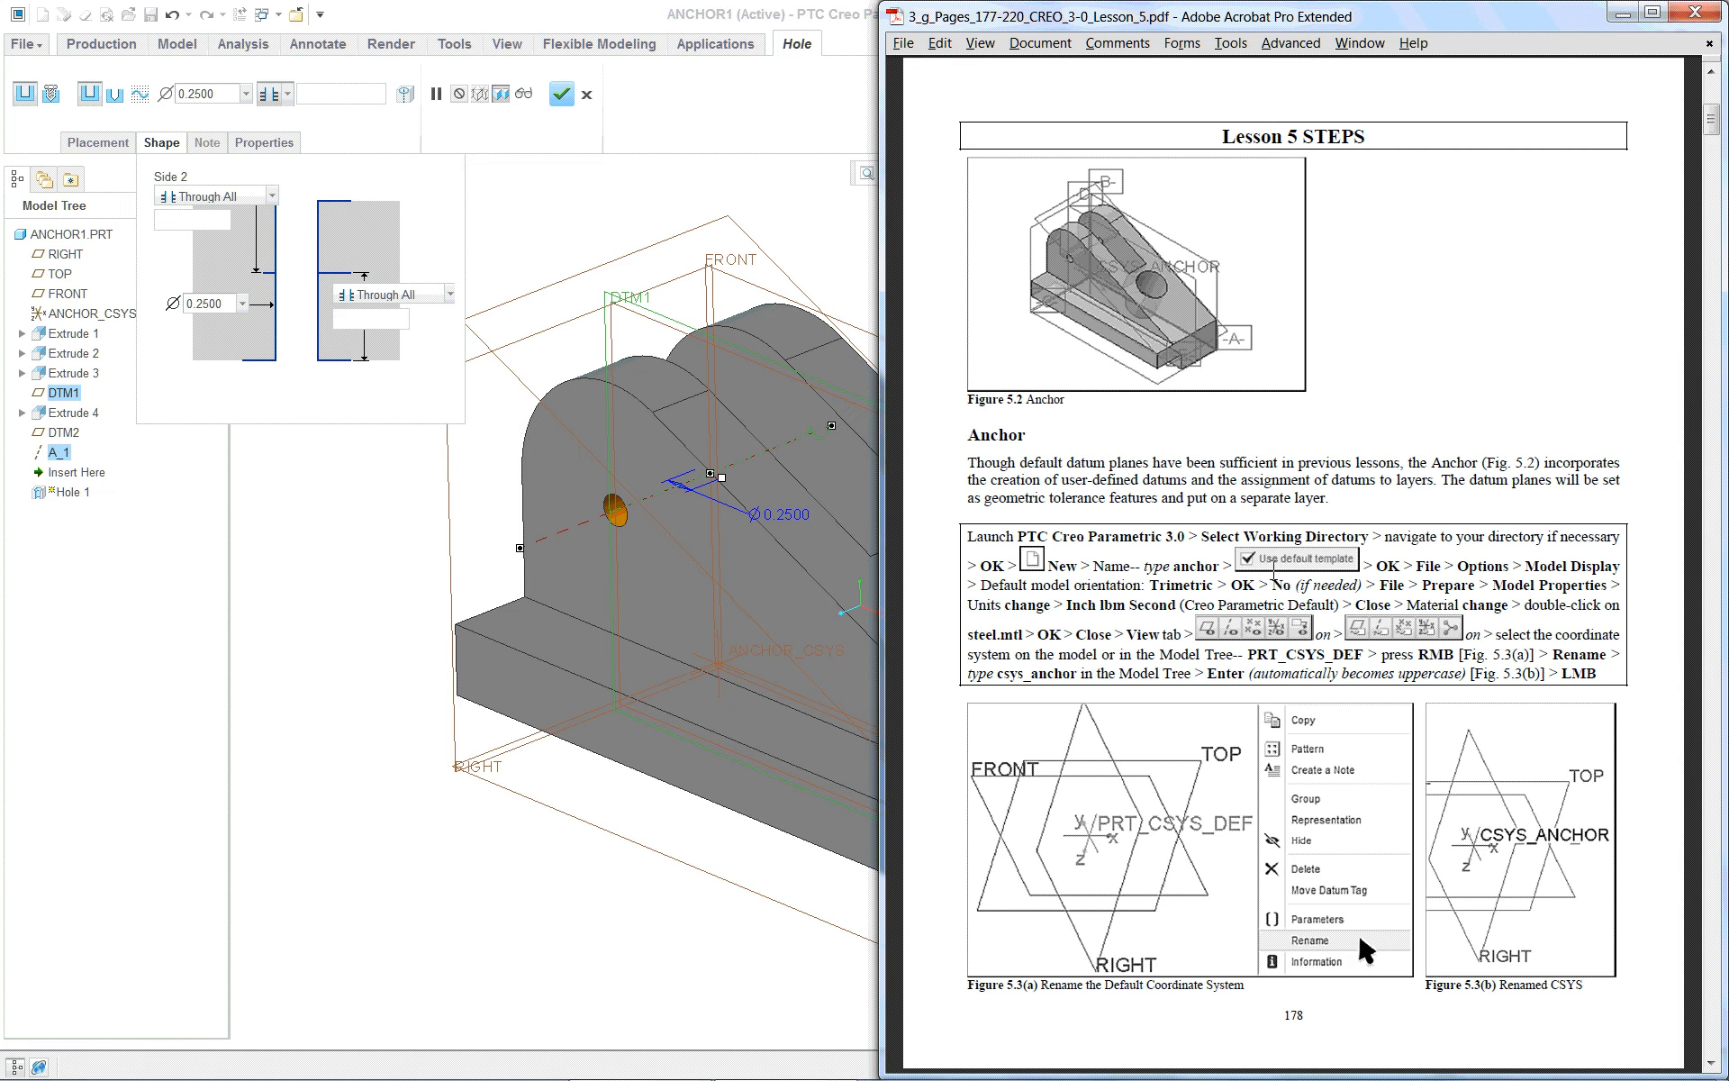
{"action": "scroll", "coordinate": [1273, 577], "scroll_direction": "down", "scroll_amount": 6}
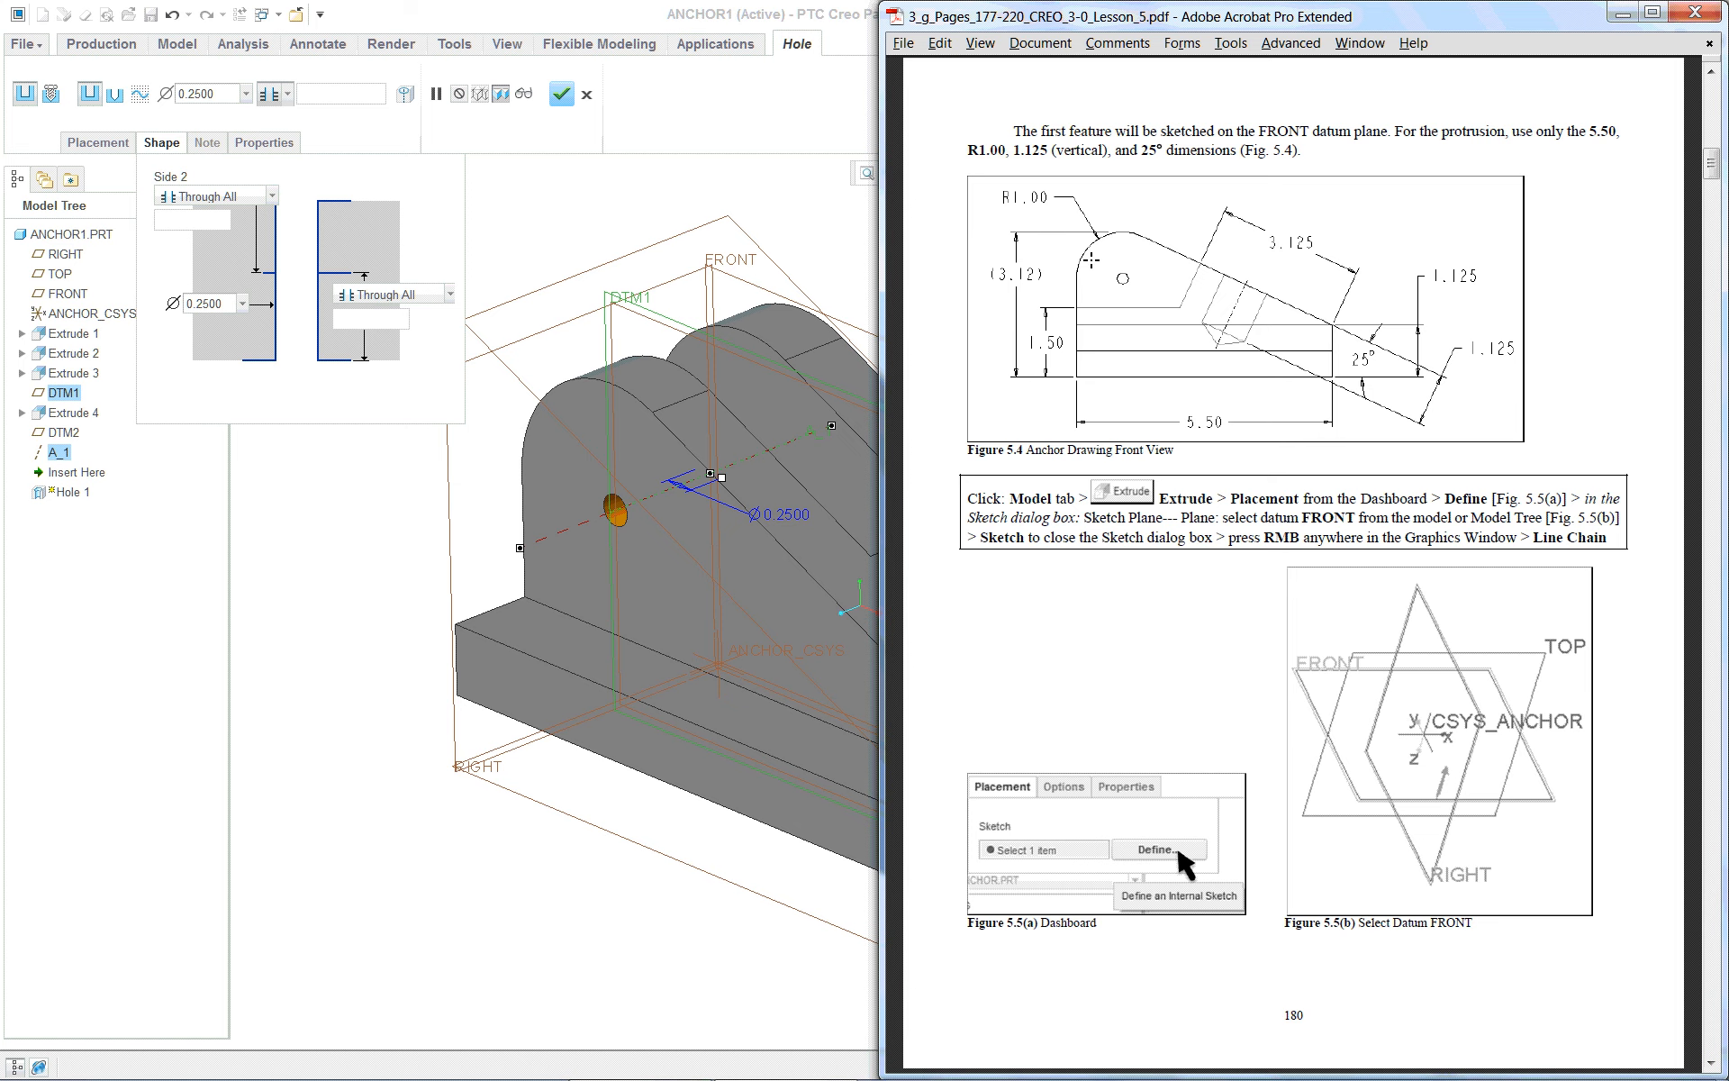
{"action": "scroll", "coordinate": [1221, 643], "scroll_direction": "down", "scroll_amount": 3}
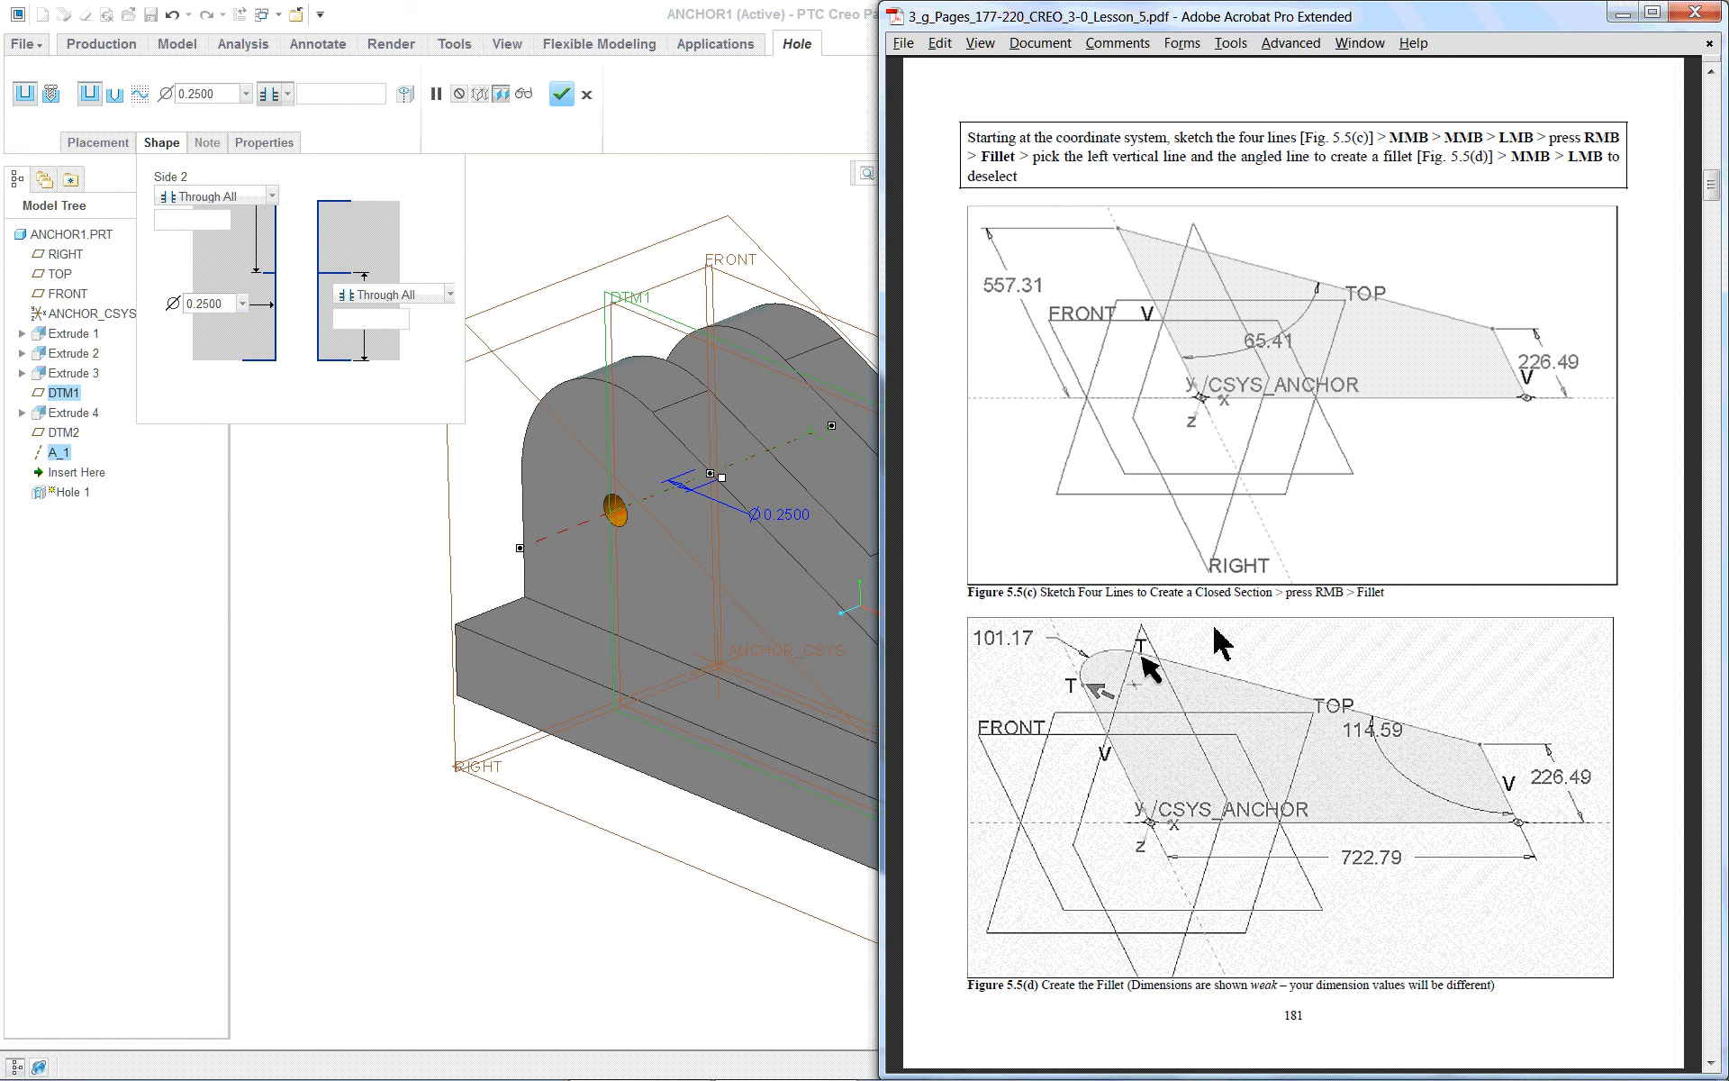
{"action": "scroll", "coordinate": [1338, 620], "scroll_direction": "down", "scroll_amount": 20}
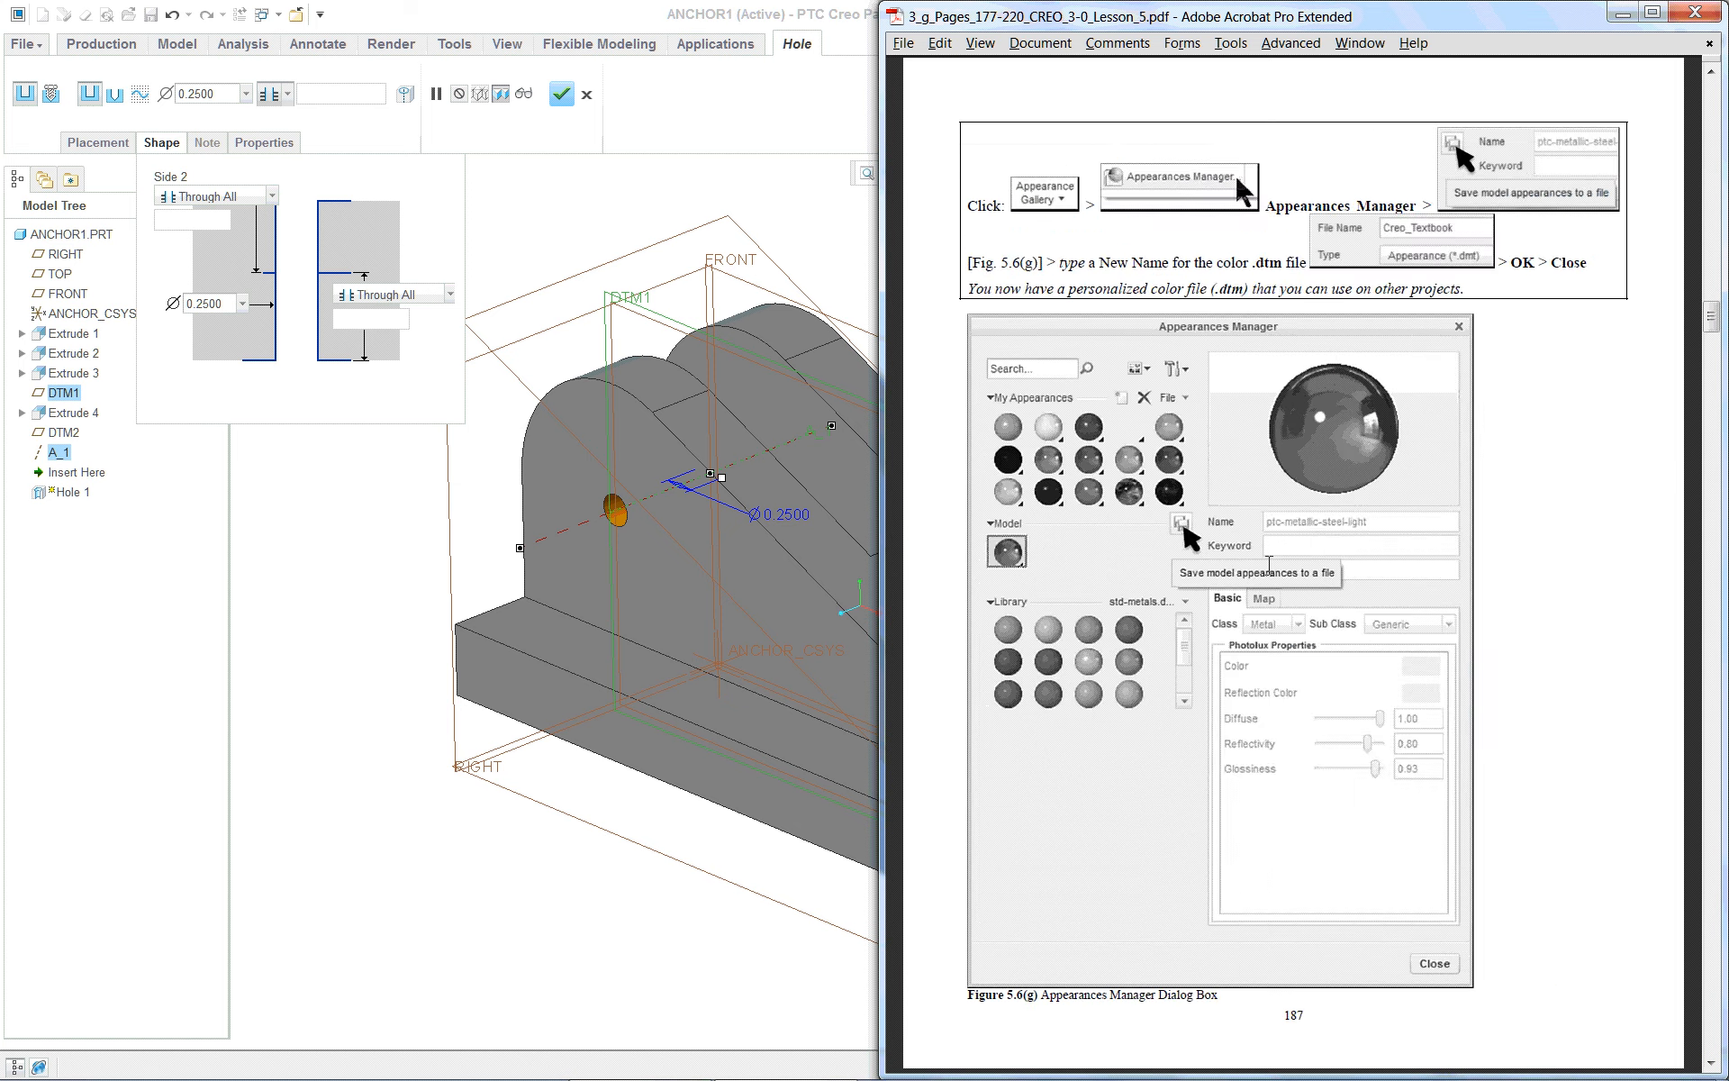
{"action": "scroll", "coordinate": [1268, 565], "scroll_direction": "down", "scroll_amount": 18}
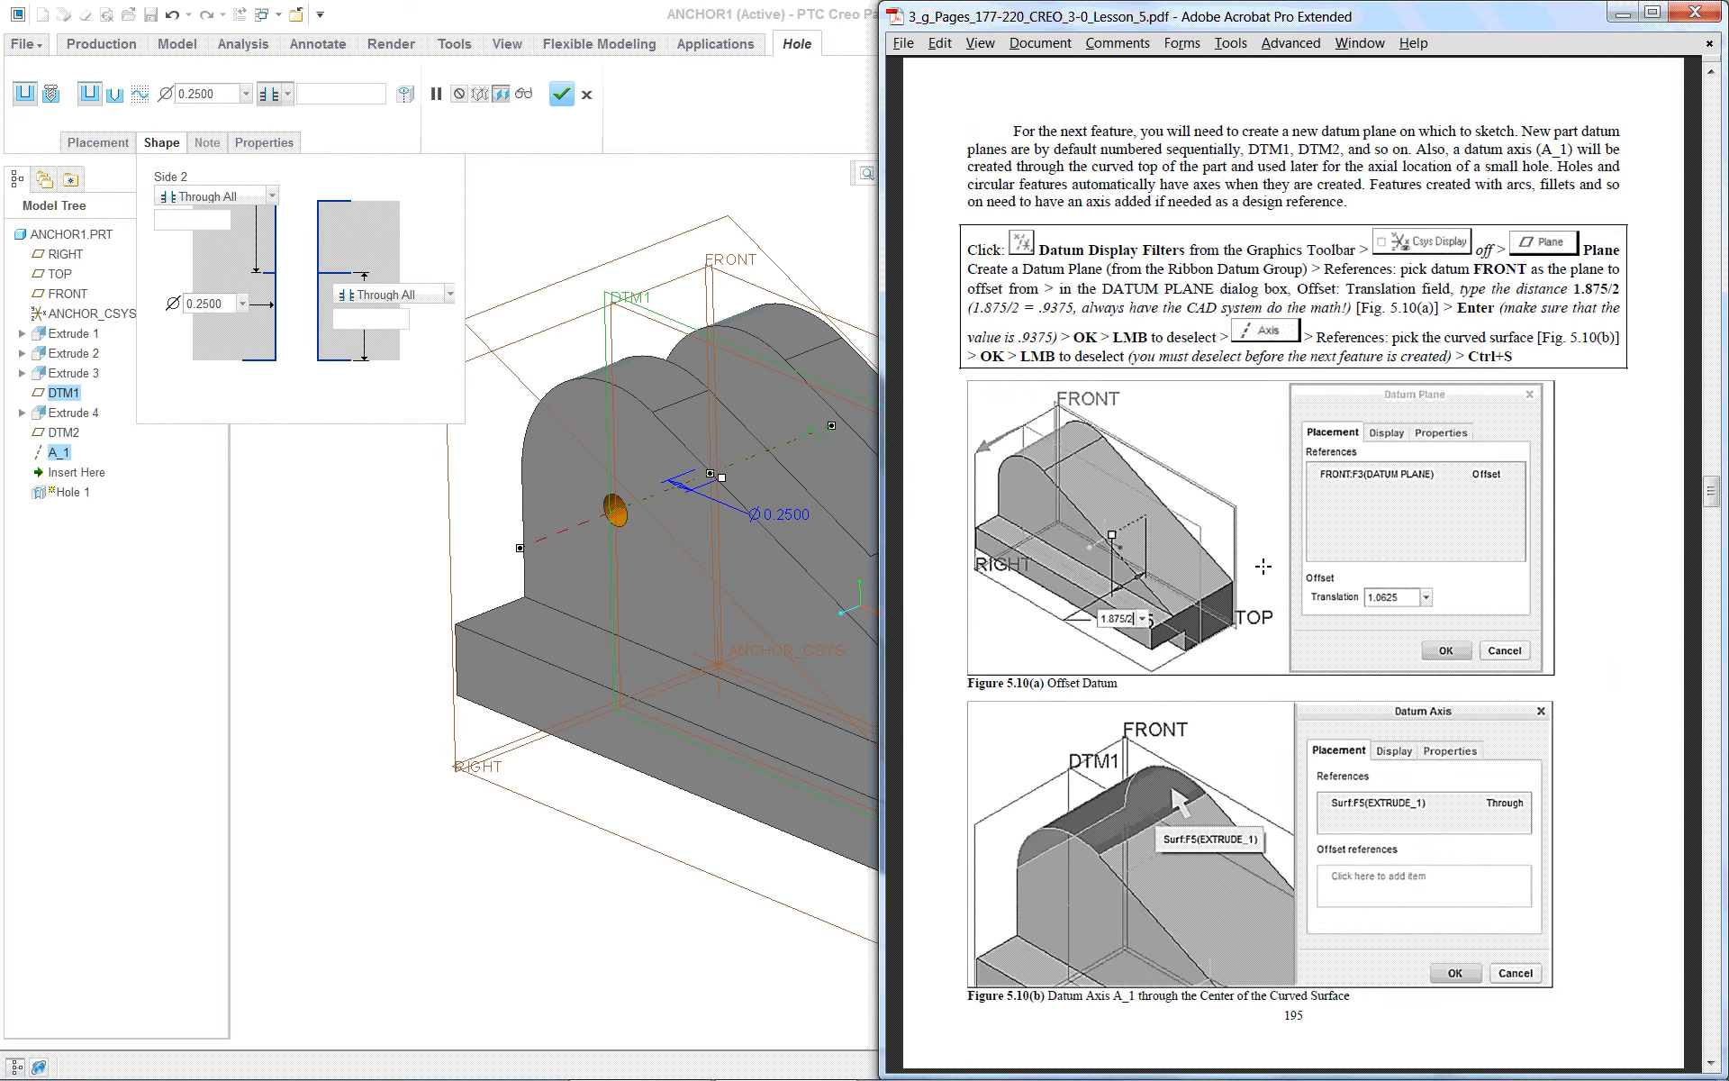
{"action": "scroll", "coordinate": [1263, 566], "scroll_direction": "down", "scroll_amount": 6}
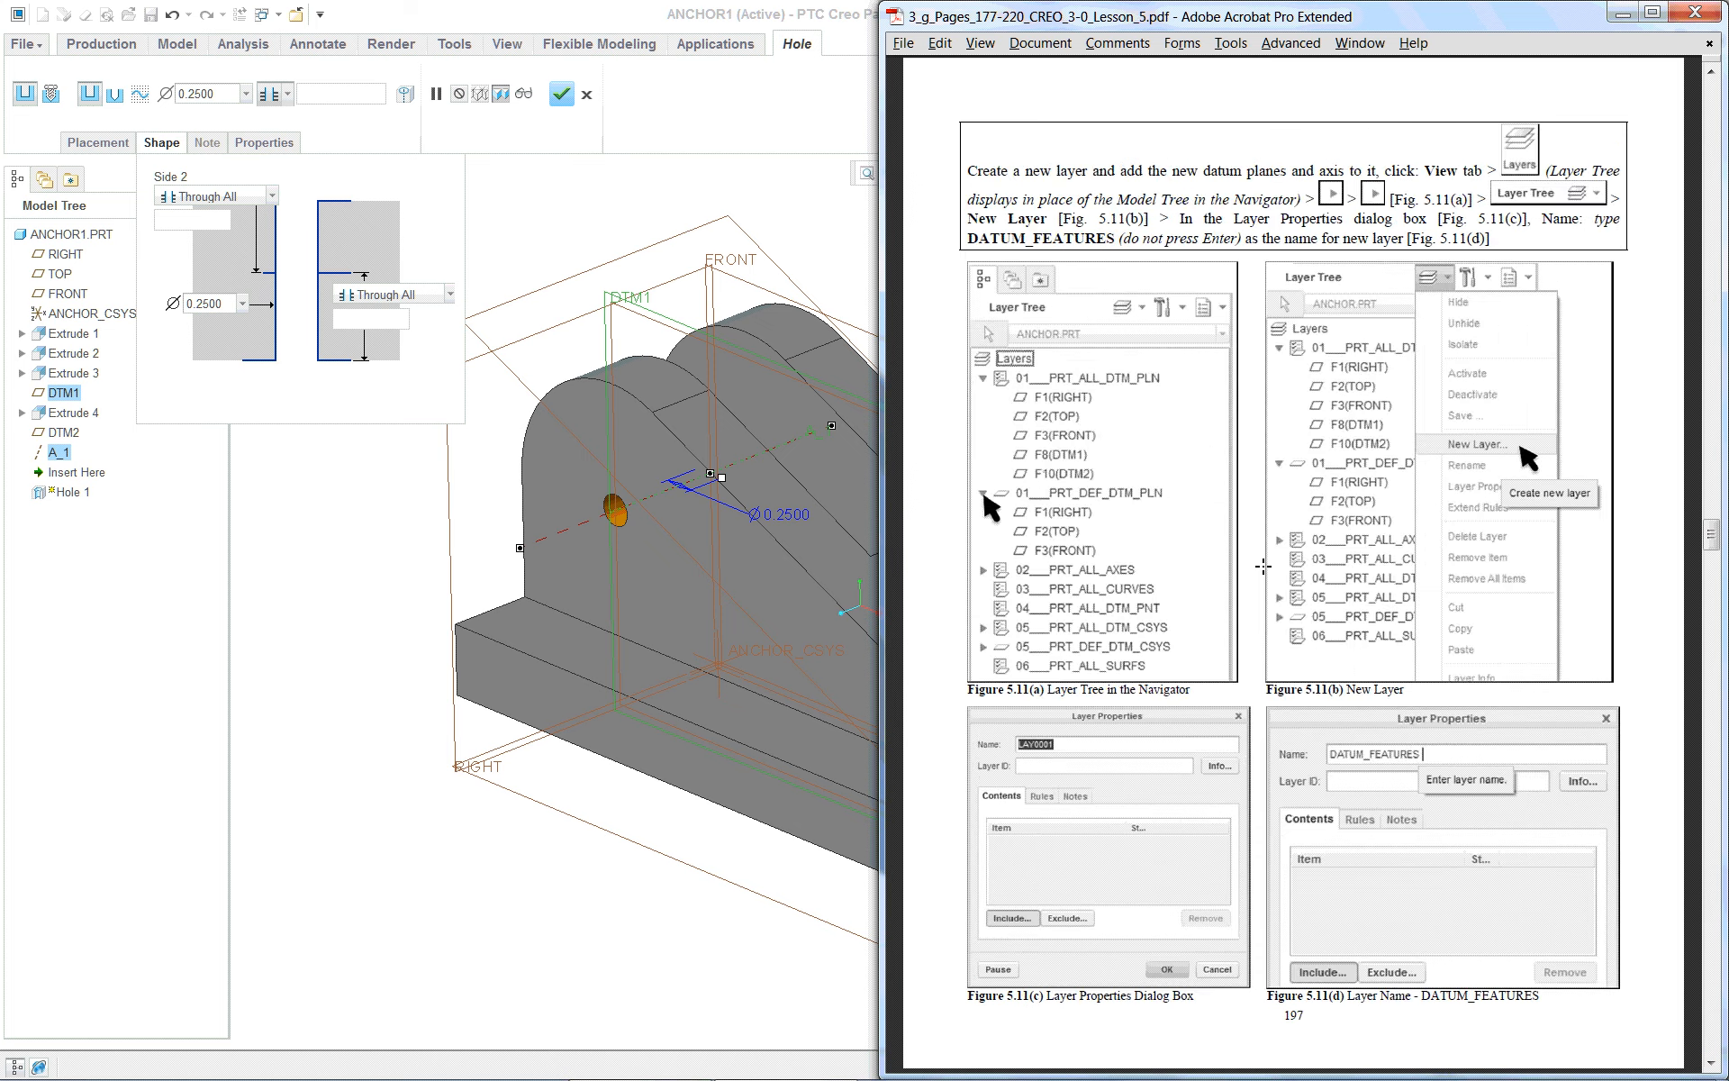
{"action": "scroll", "coordinate": [1252, 567], "scroll_direction": "down", "scroll_amount": 3}
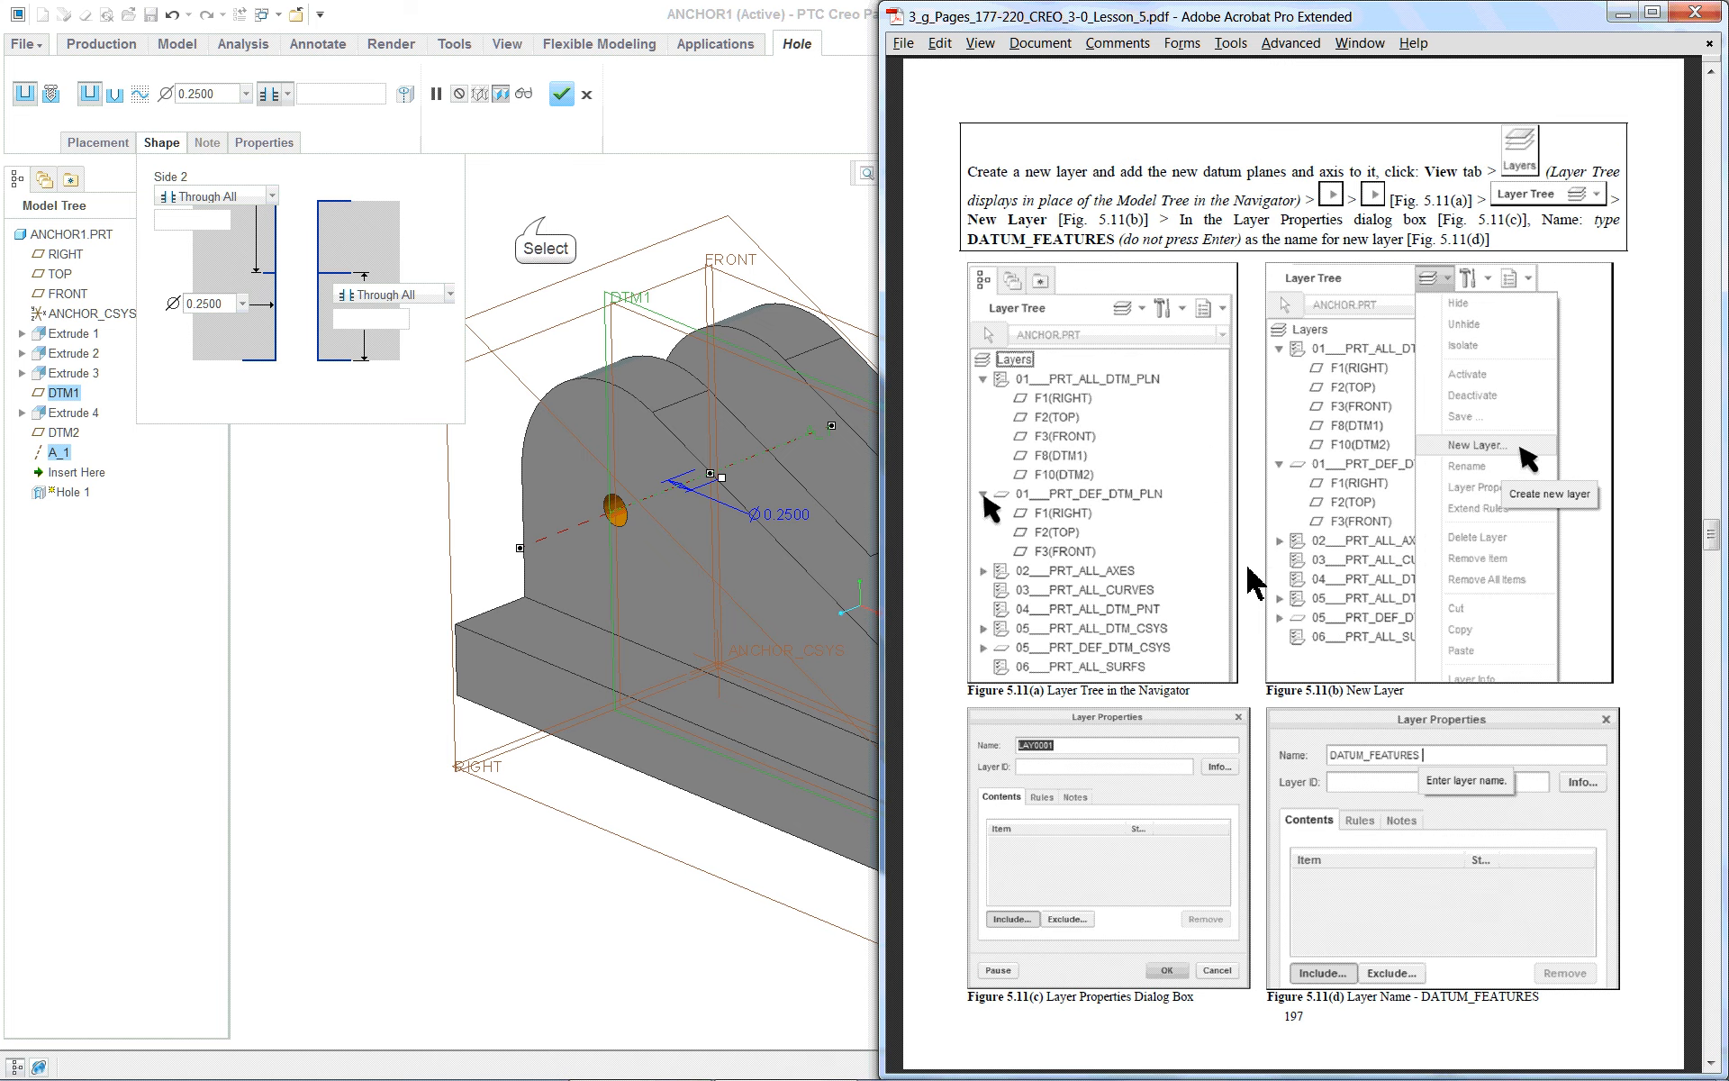
Switch back to Creo, complete the coaxial through hole and clear the selection
{"action": "left_click", "coordinate": [547, 224]}
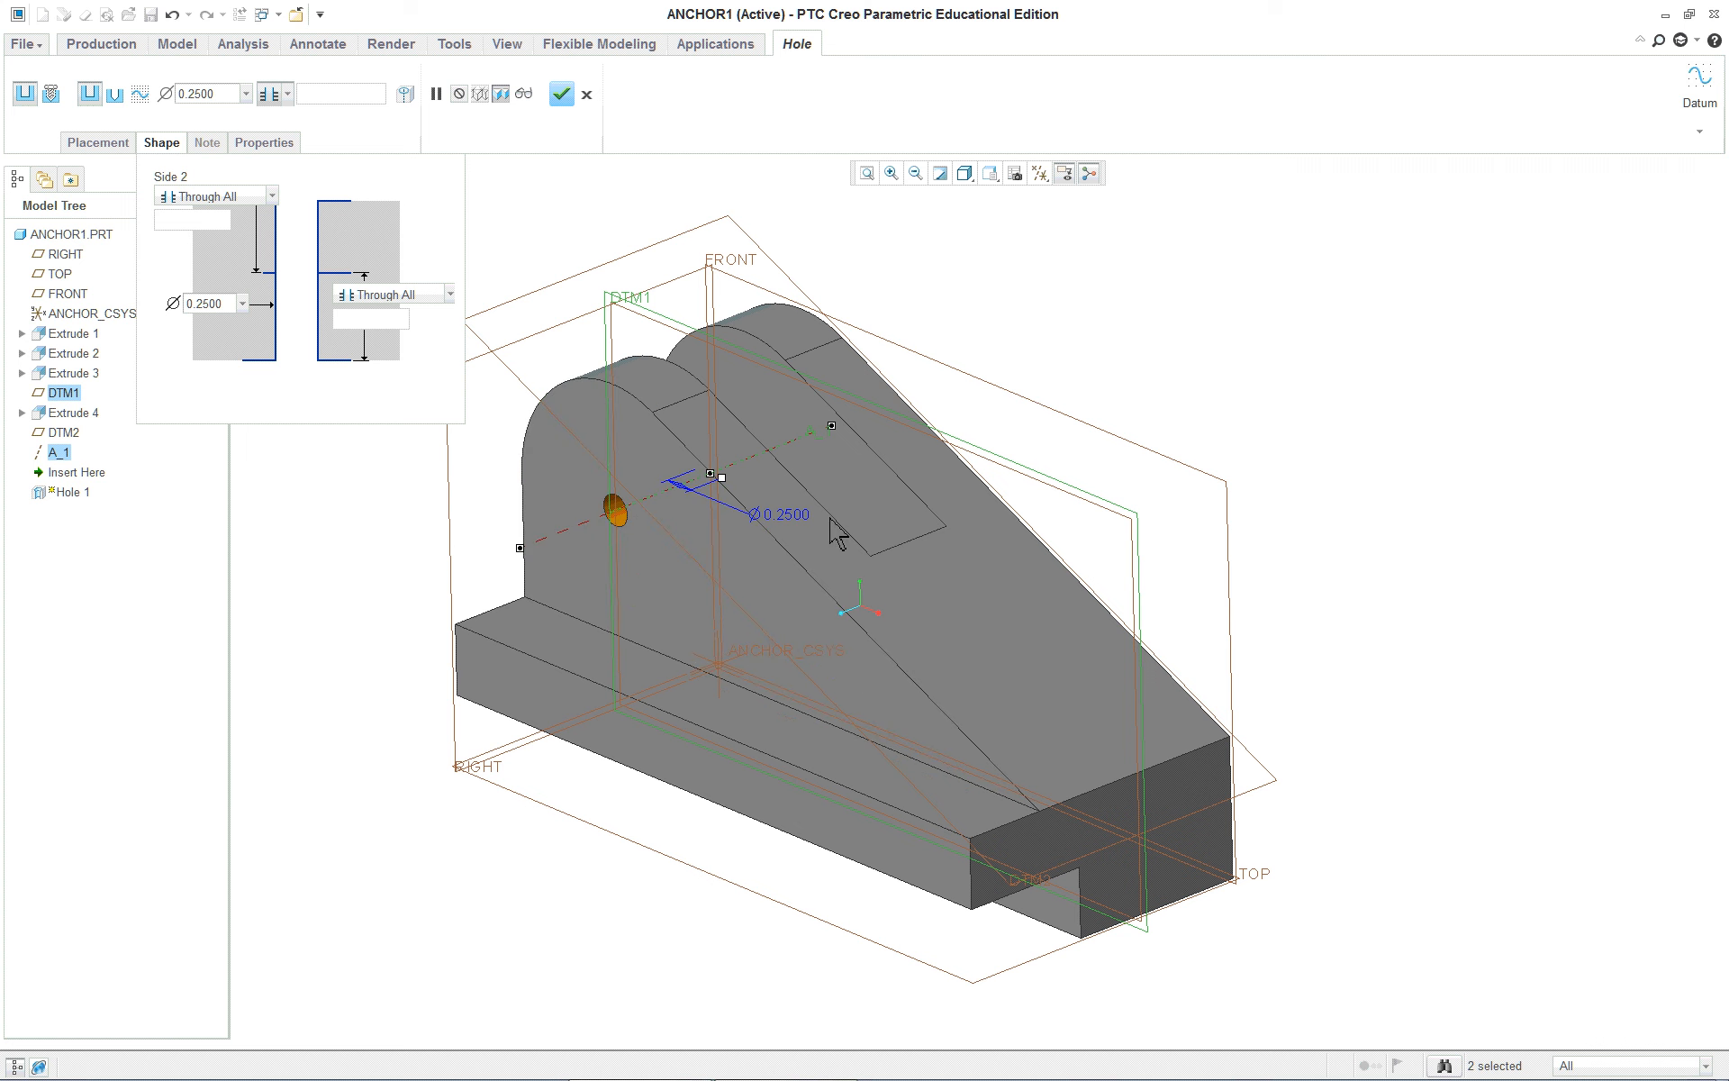
{"action": "left_click", "coordinate": [559, 95]}
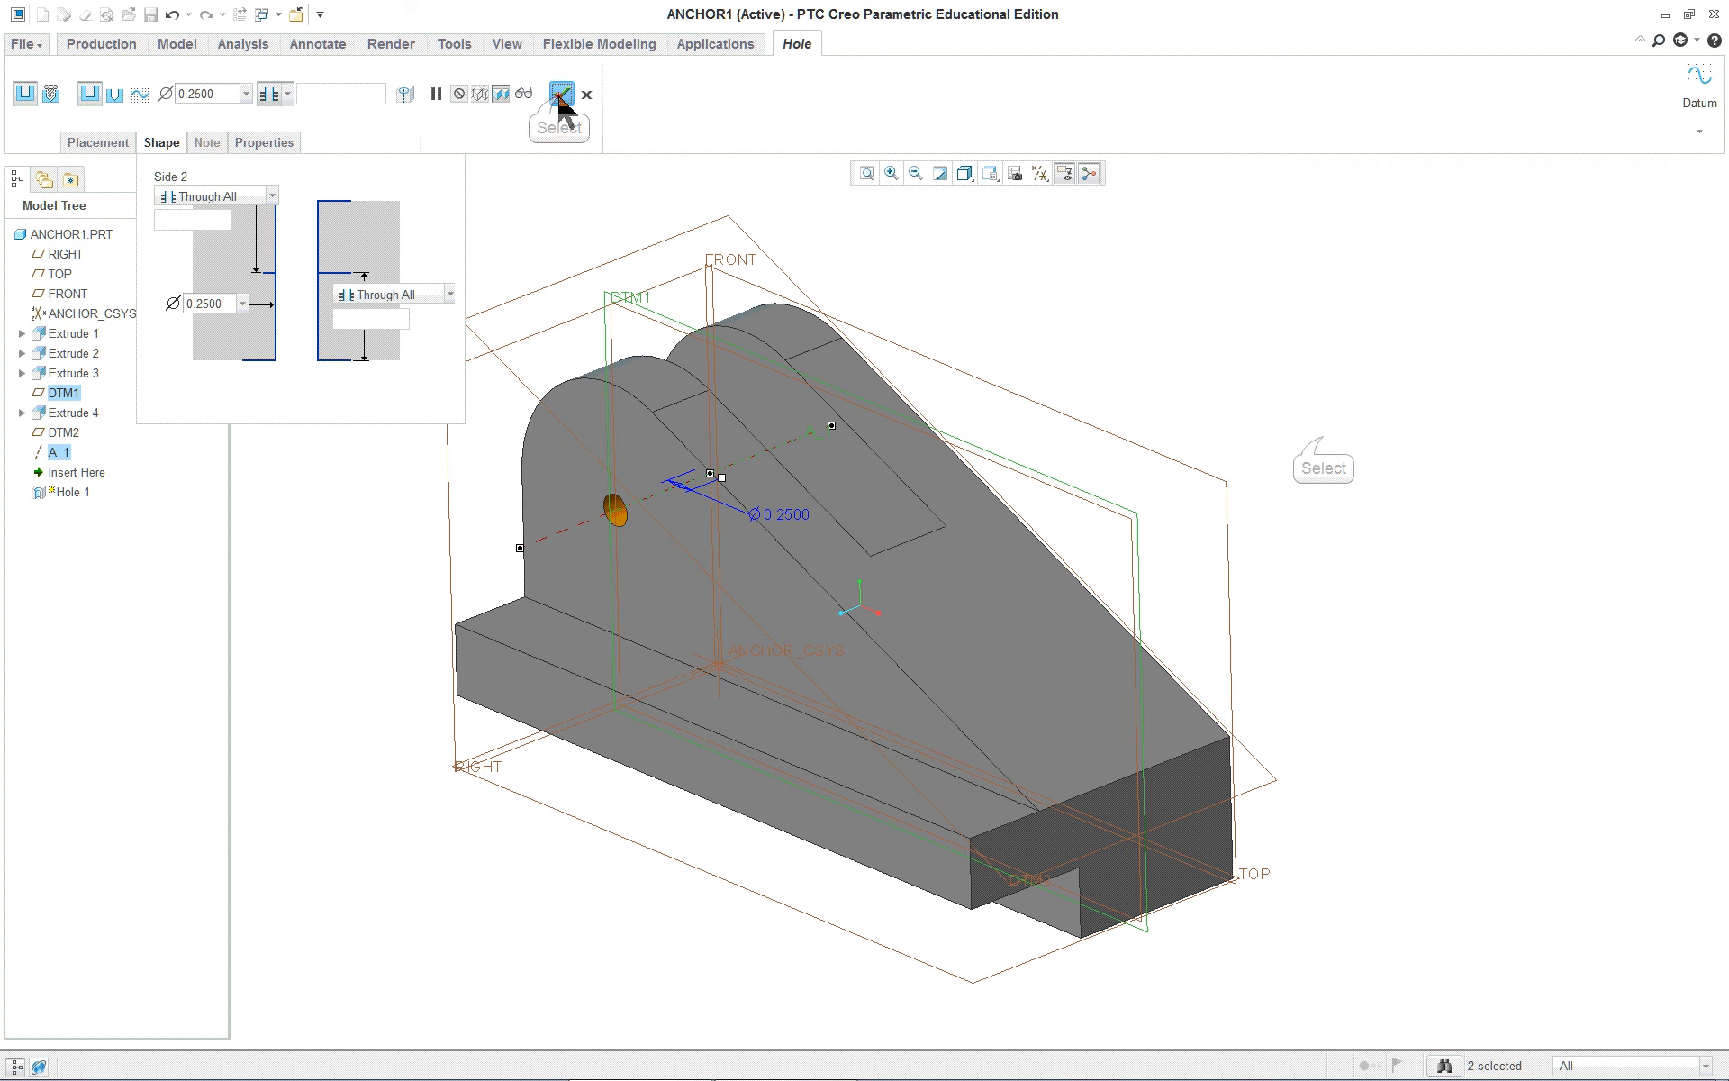
{"action": "left_click", "coordinate": [1322, 442]}
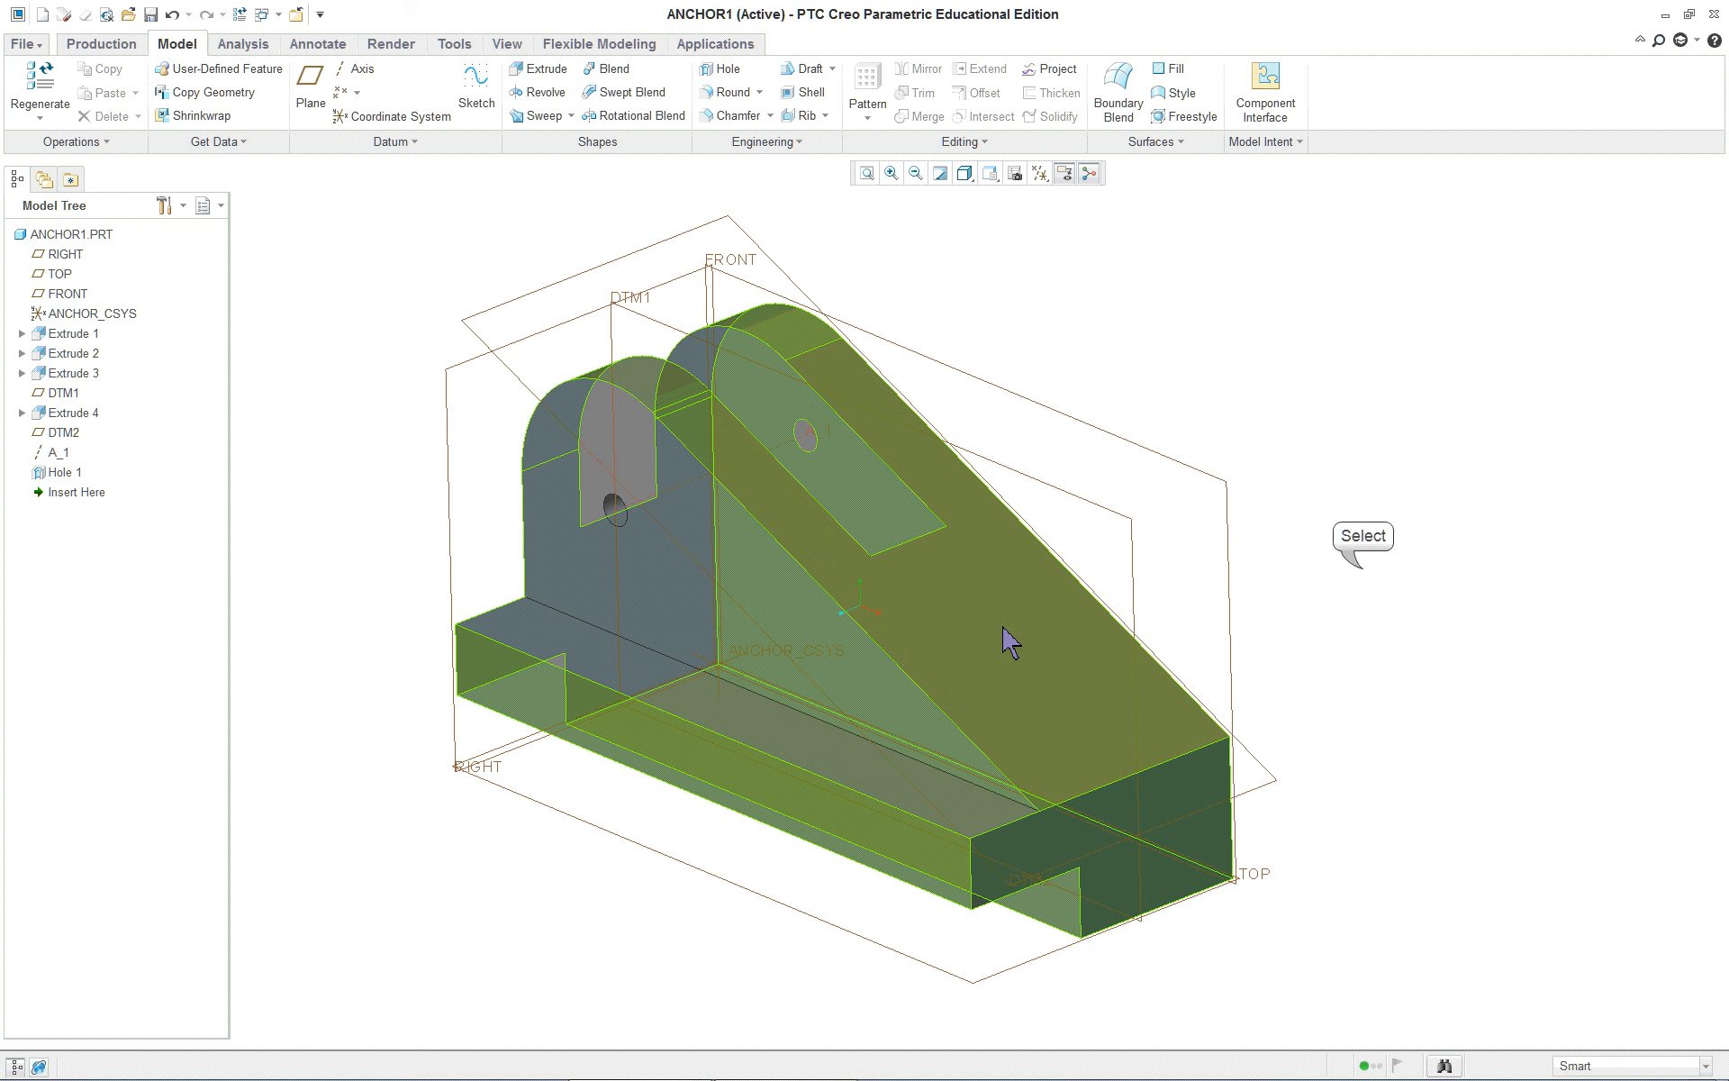
Start a hole on the sloped face, with offset references to the FRONT plane and the face's lower edge
{"action": "left_click", "coordinate": [1085, 644]}
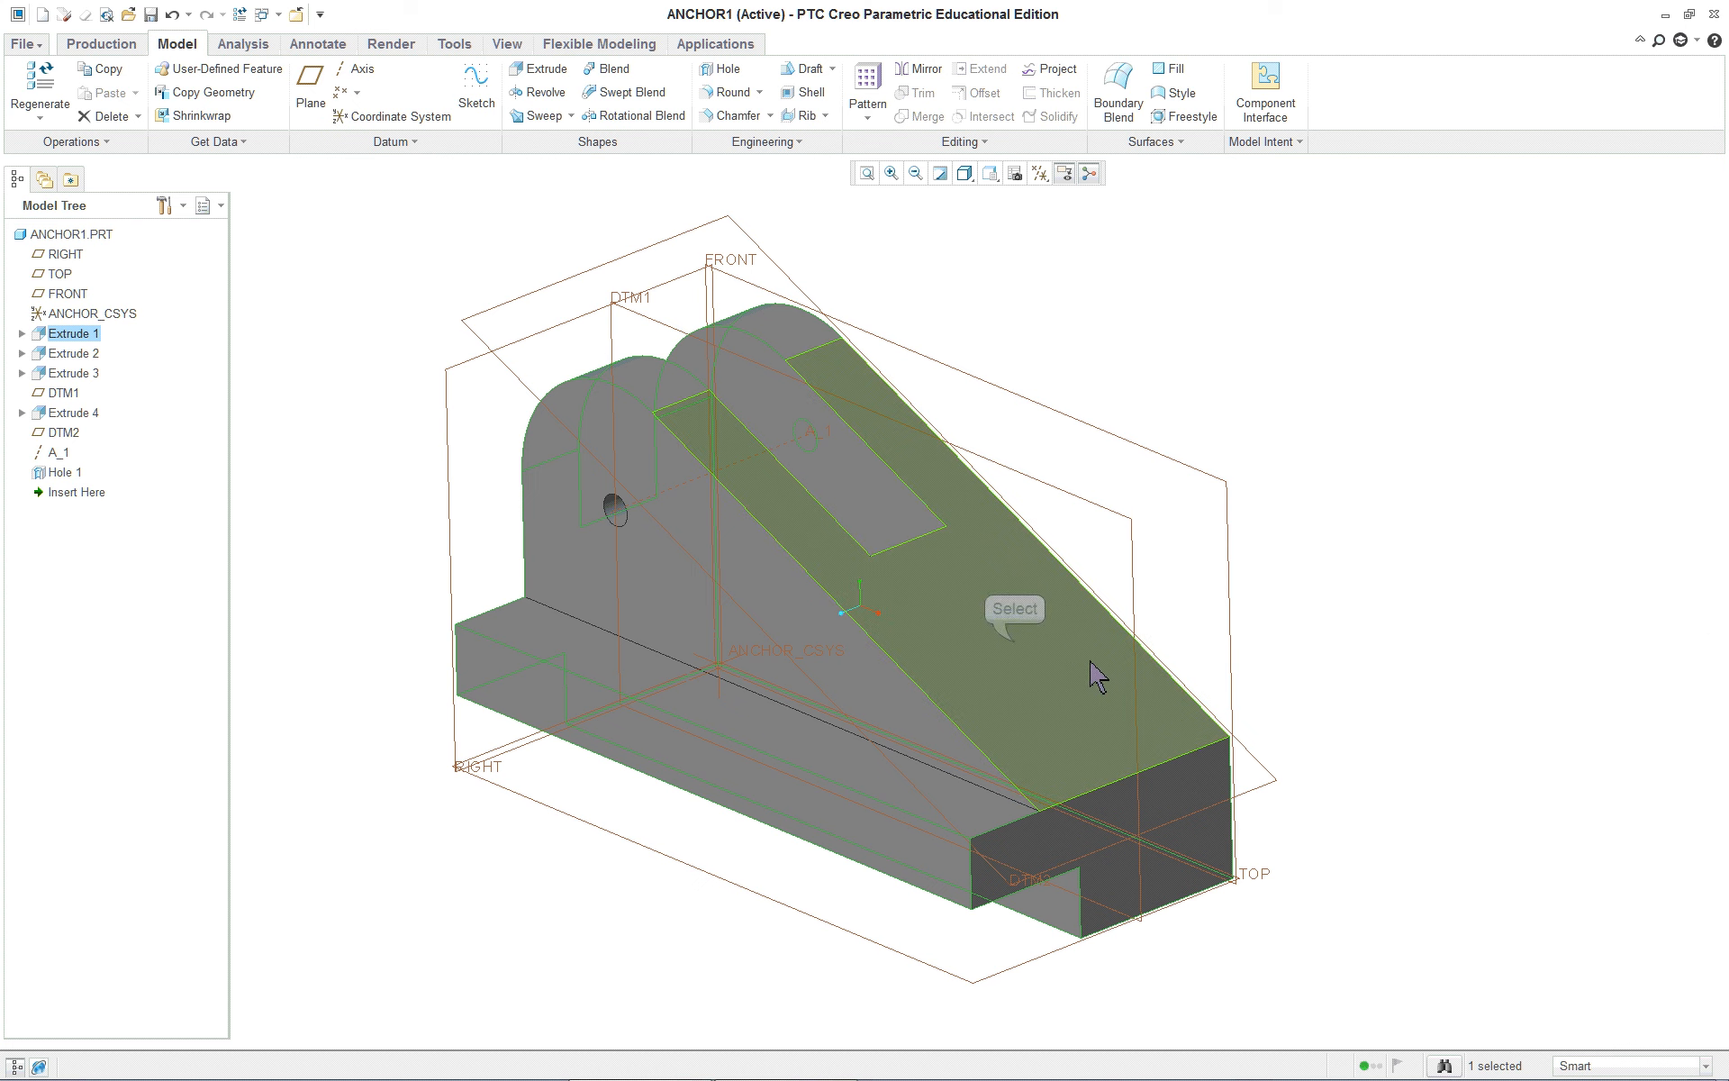
{"action": "left_click", "coordinate": [1014, 642]}
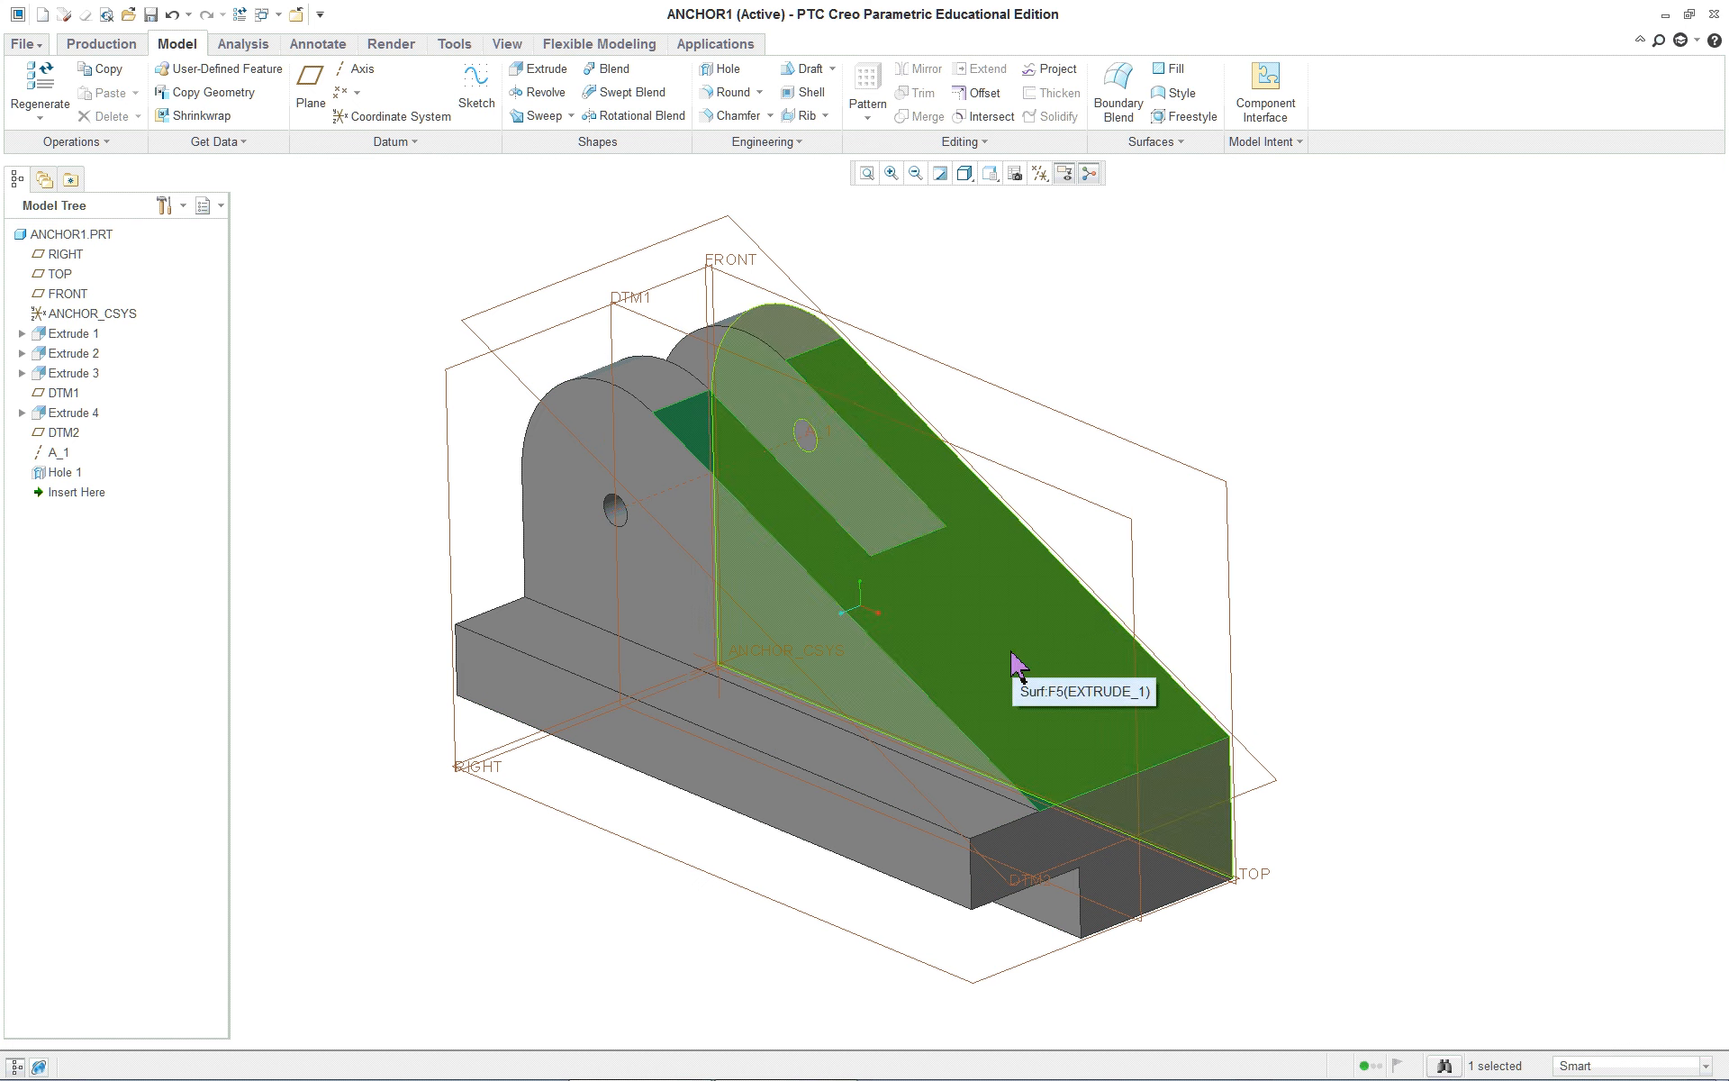
{"action": "left_click", "coordinate": [731, 77]}
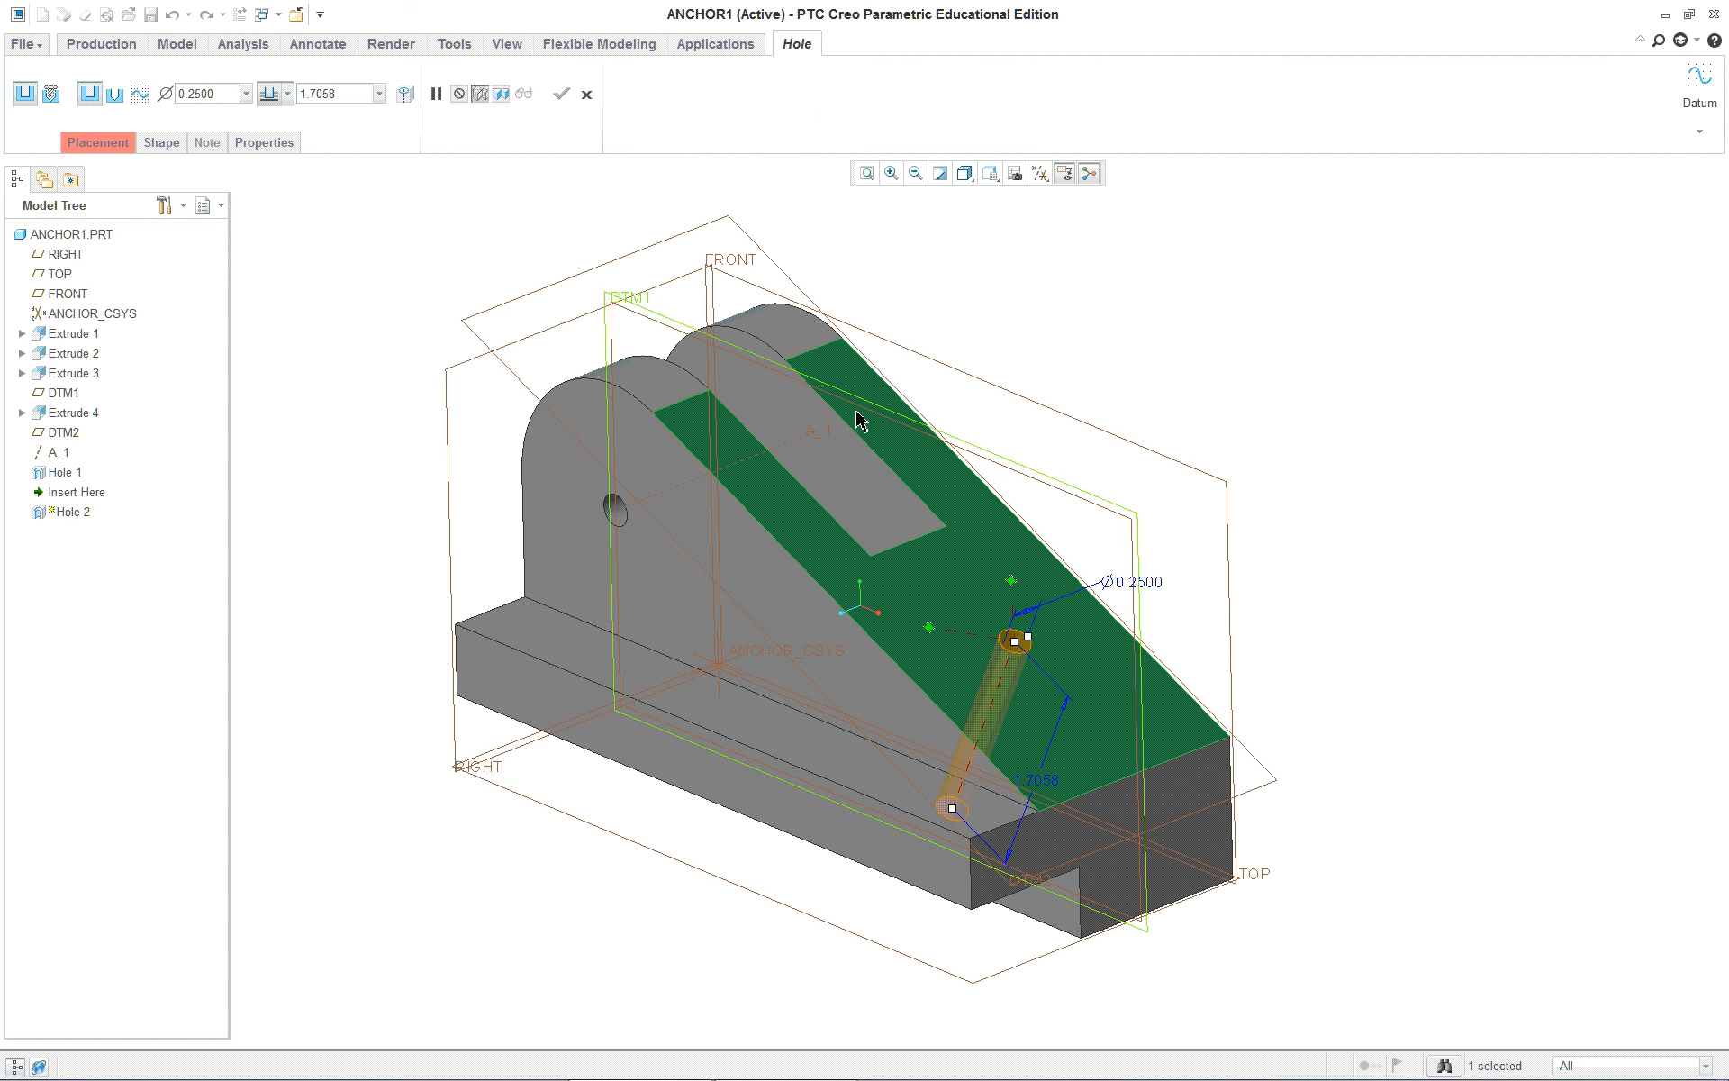
{"action": "left_click", "coordinate": [1027, 586]}
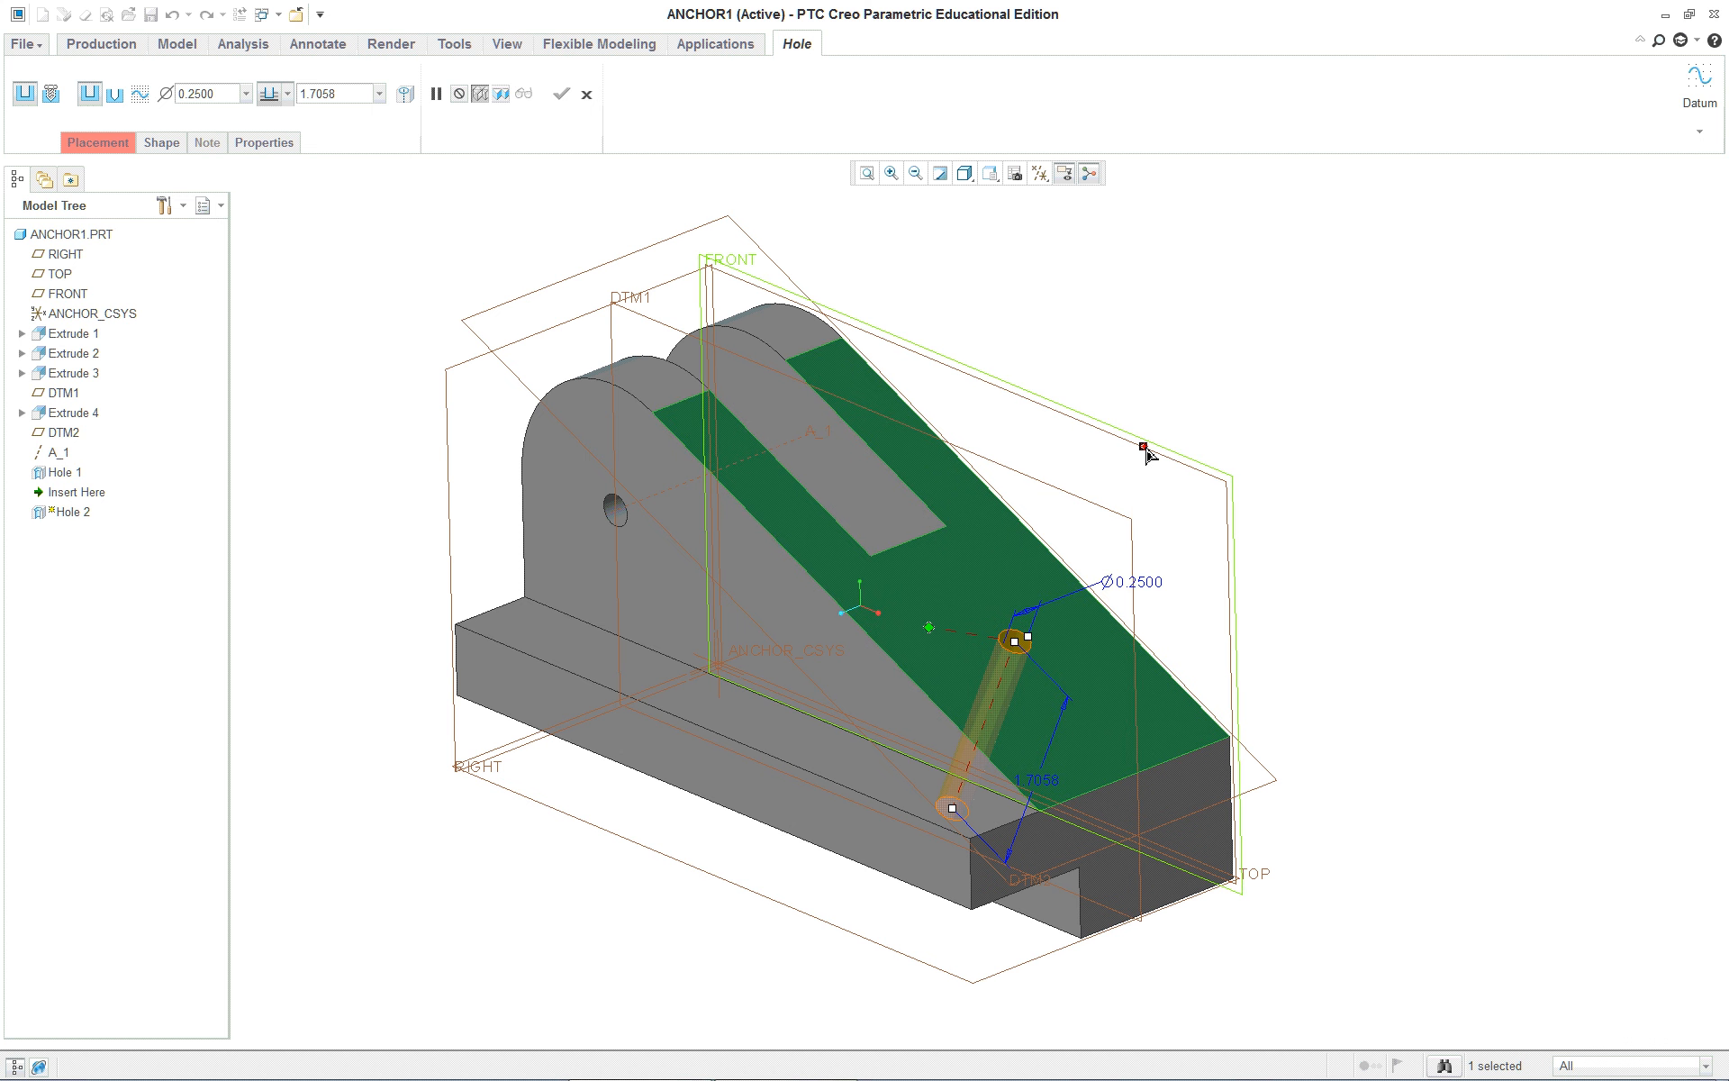
{"action": "left_click_drag", "start_coordinate": [1146, 450], "coordinate": [1145, 451]}
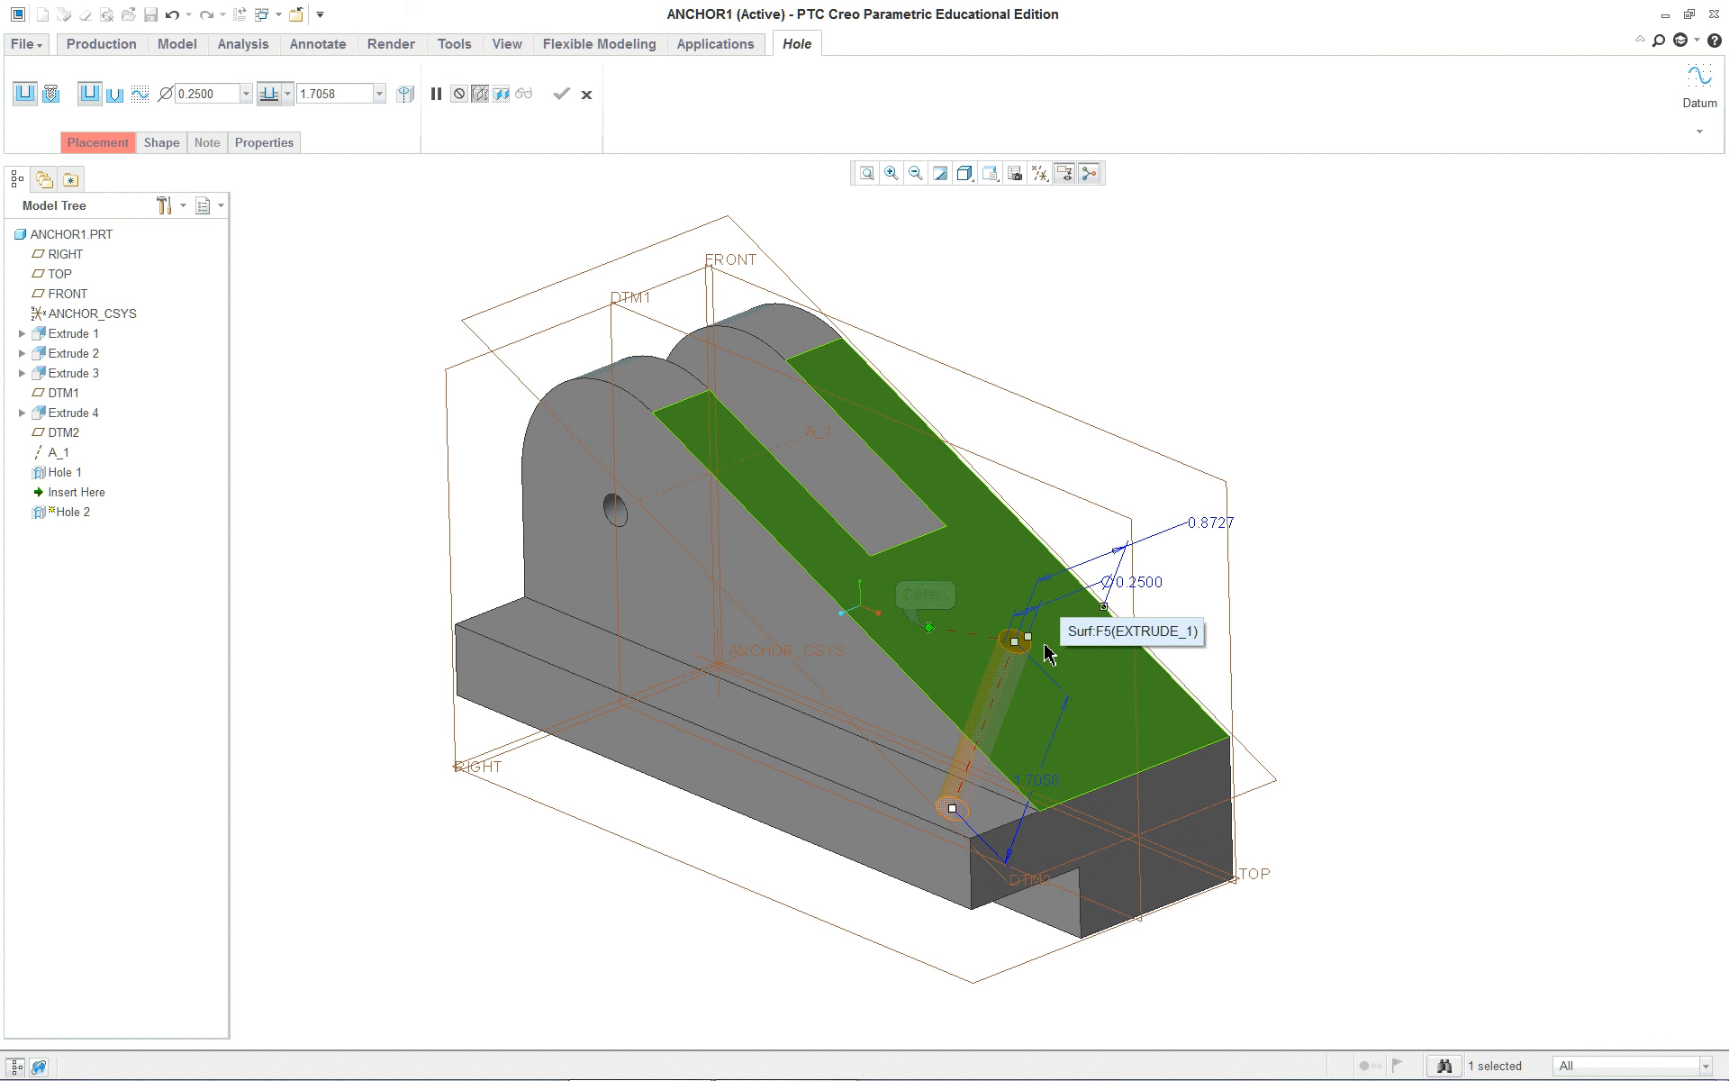
{"action": "left_click_drag", "start_coordinate": [928, 628], "coordinate": [1174, 770]}
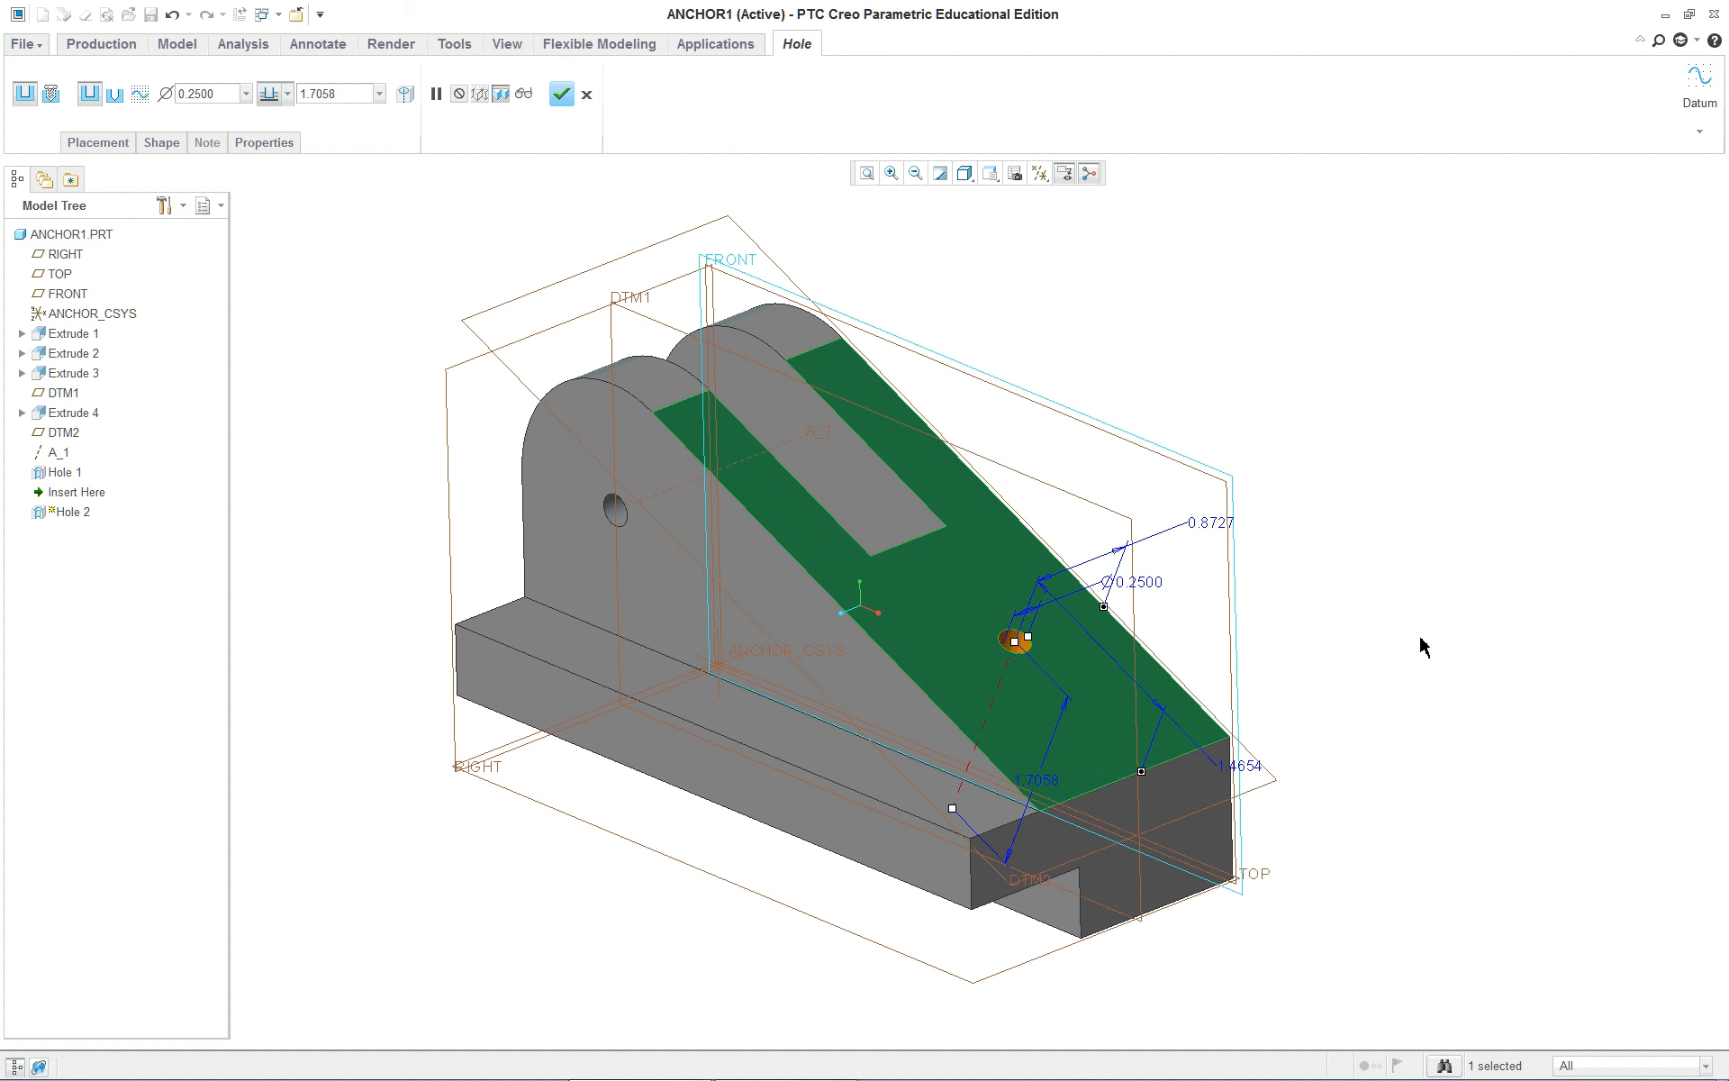
Set the sloped-face hole's diameter to 1.0 and its offset from FRONT to 0.9375
{"action": "left_click_drag", "start_coordinate": [1025, 637], "coordinate": [990, 620]}
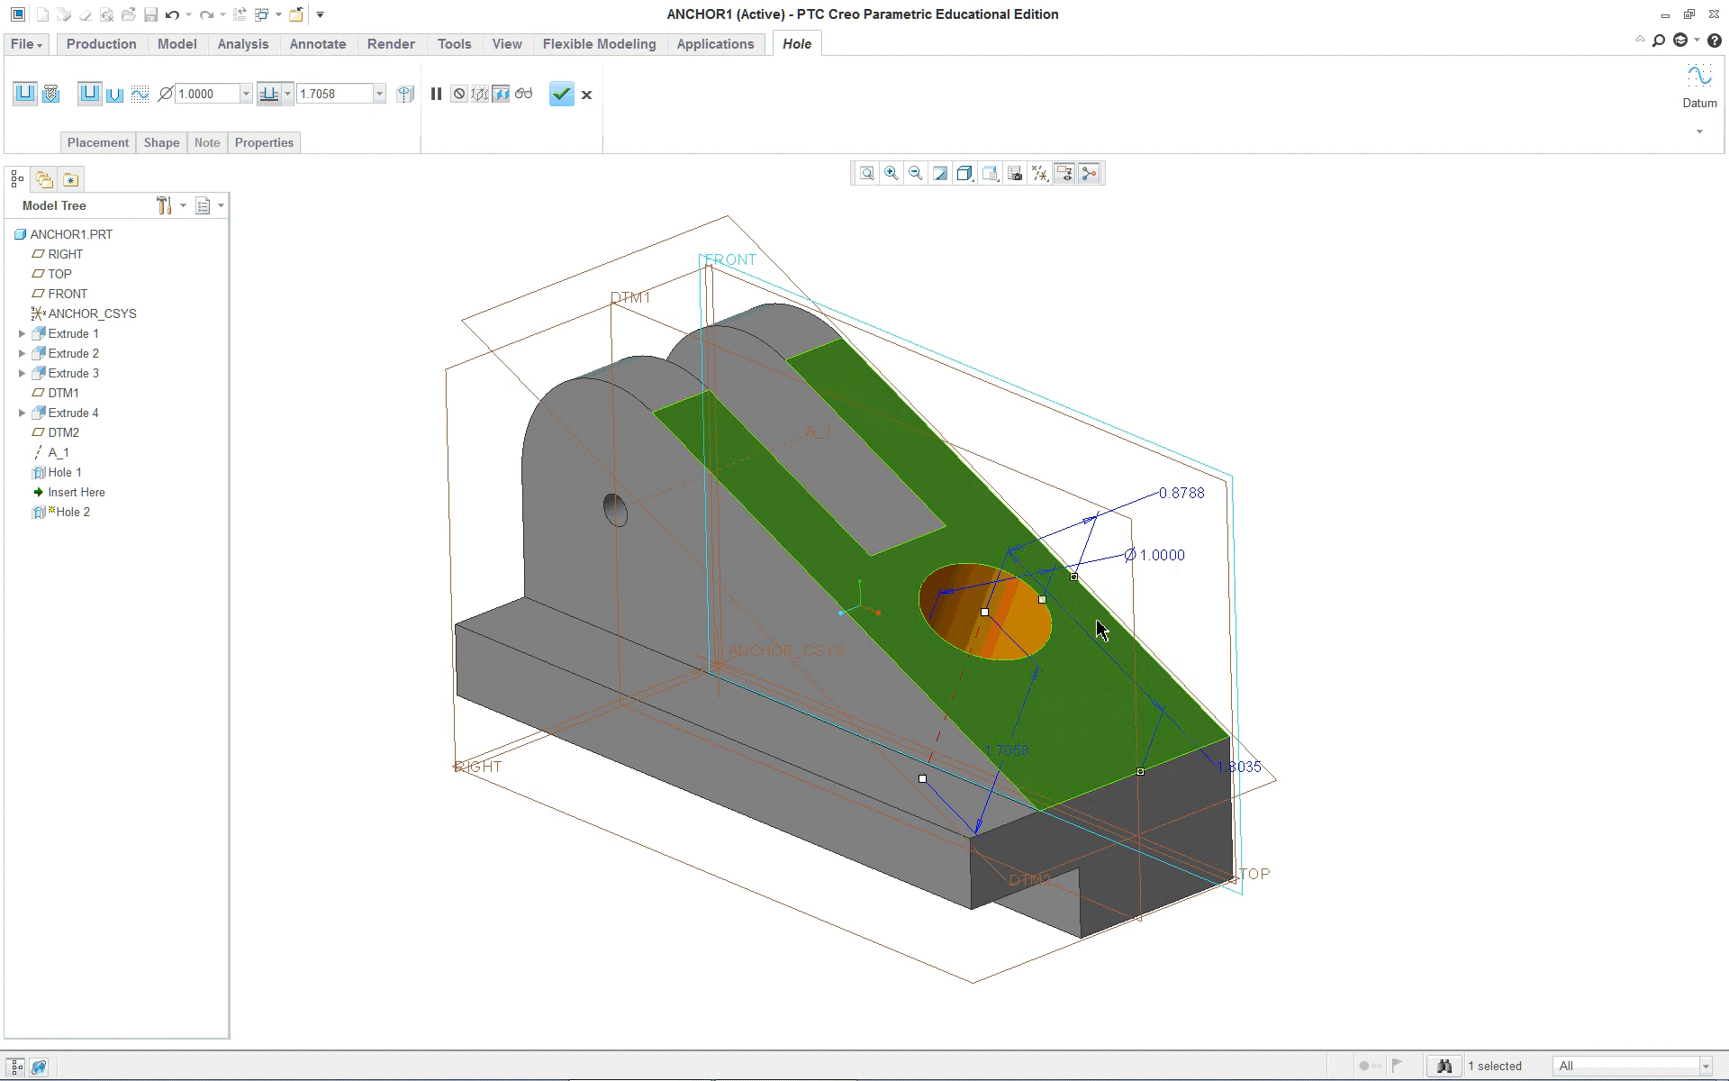
{"action": "double_click", "coordinate": [1185, 501]}
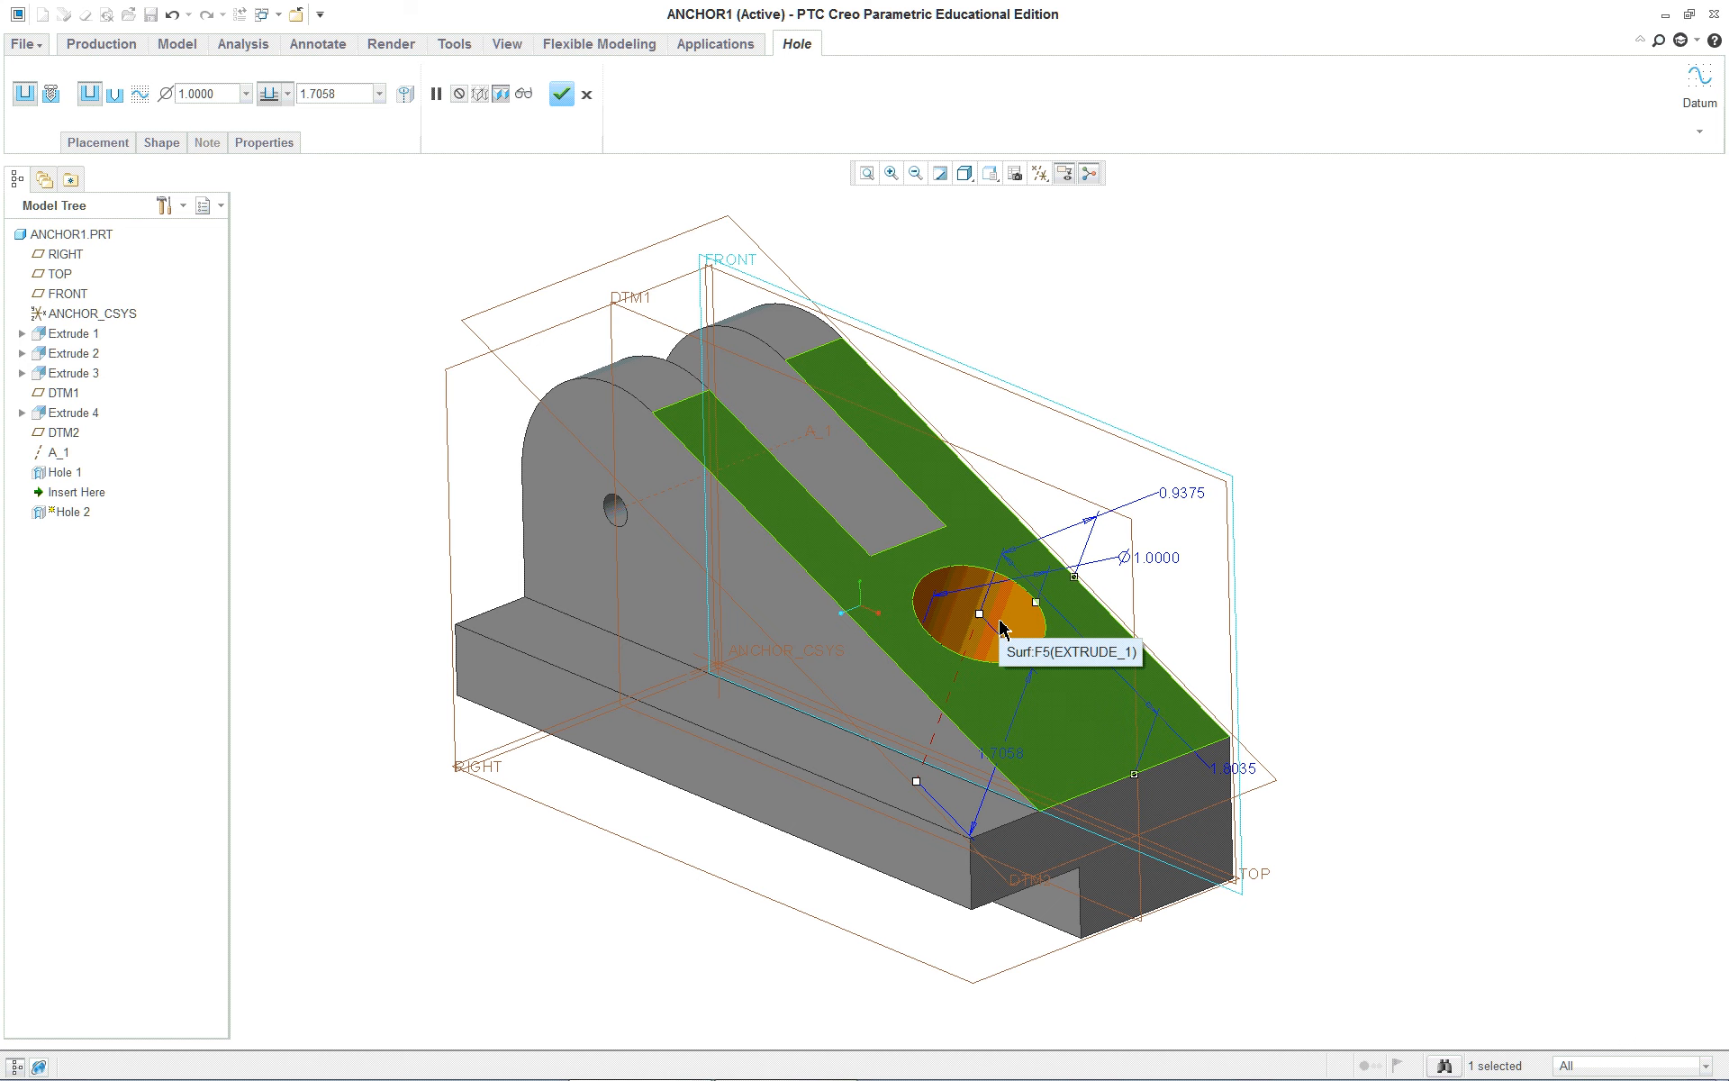
Switch to the Lesson 5 PDF in Adobe Acrobat, check the sloped hole's placement dimensions on page 207, and return to Creo
{"action": "key", "text": "alt+Tab"}
{"action": "left_click", "coordinate": [1517, 737]}
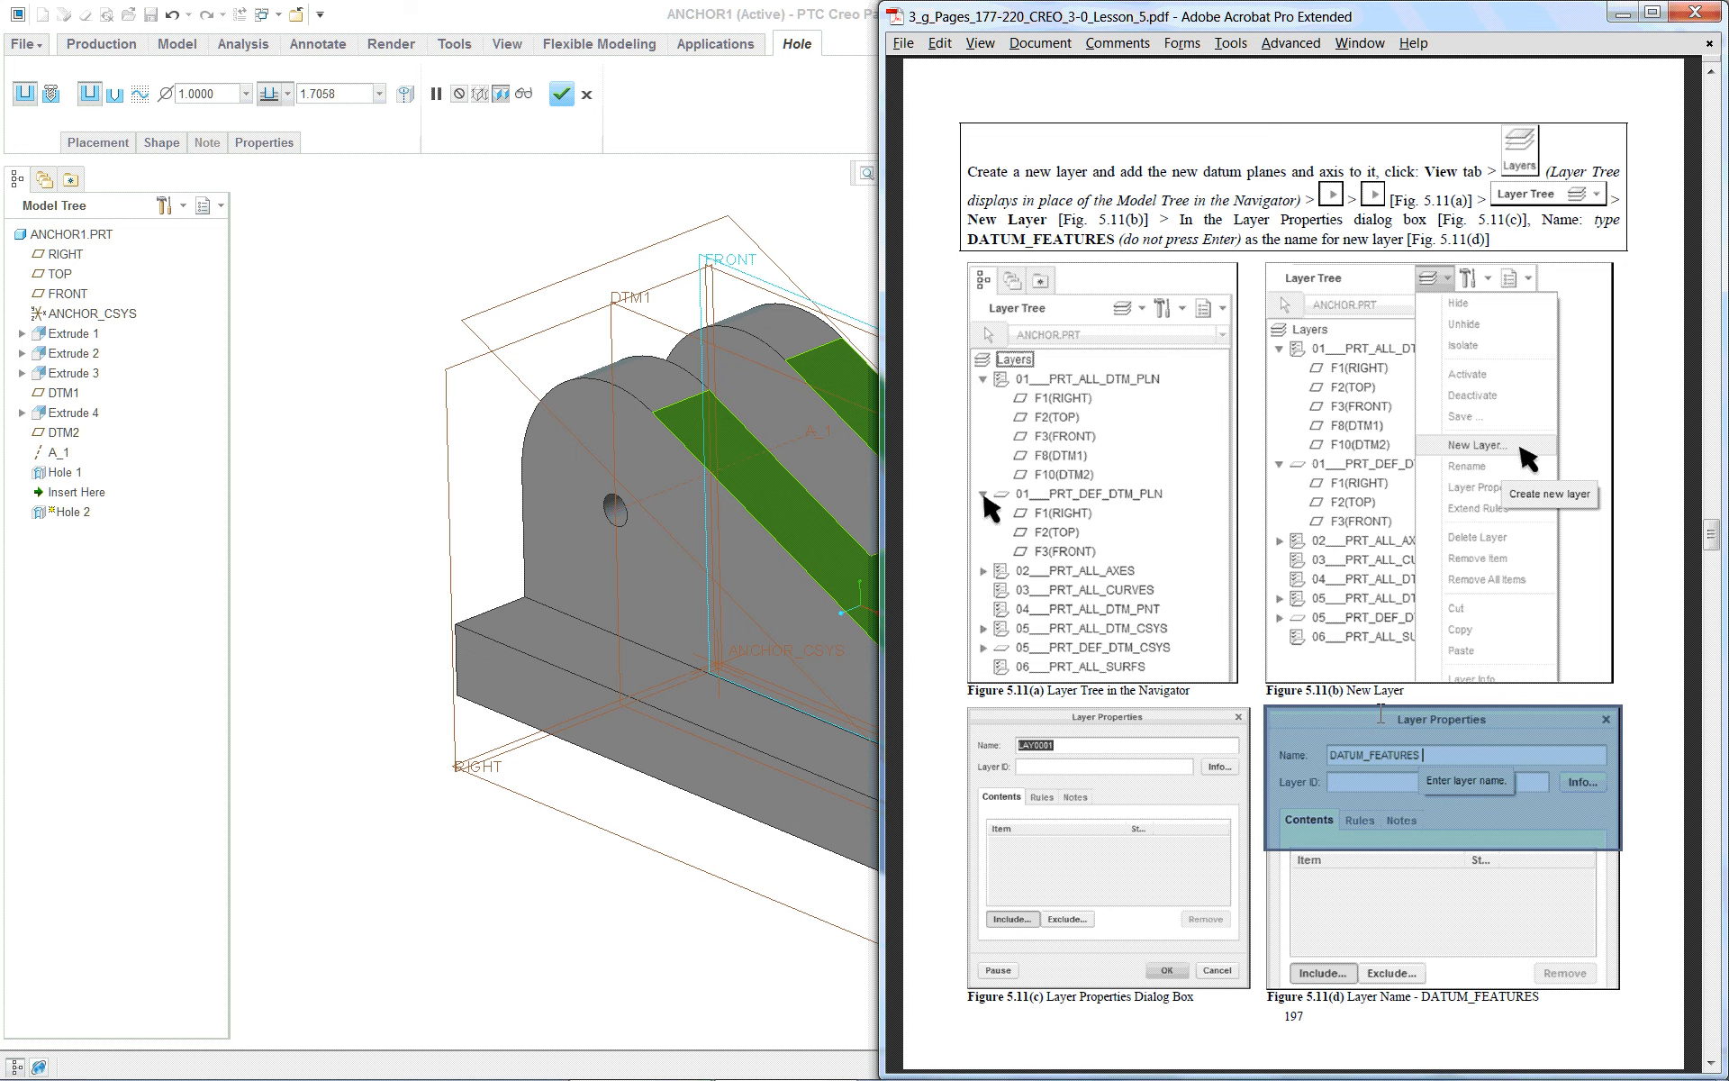
{"action": "scroll", "coordinate": [1277, 690], "scroll_direction": "down", "scroll_amount": 5}
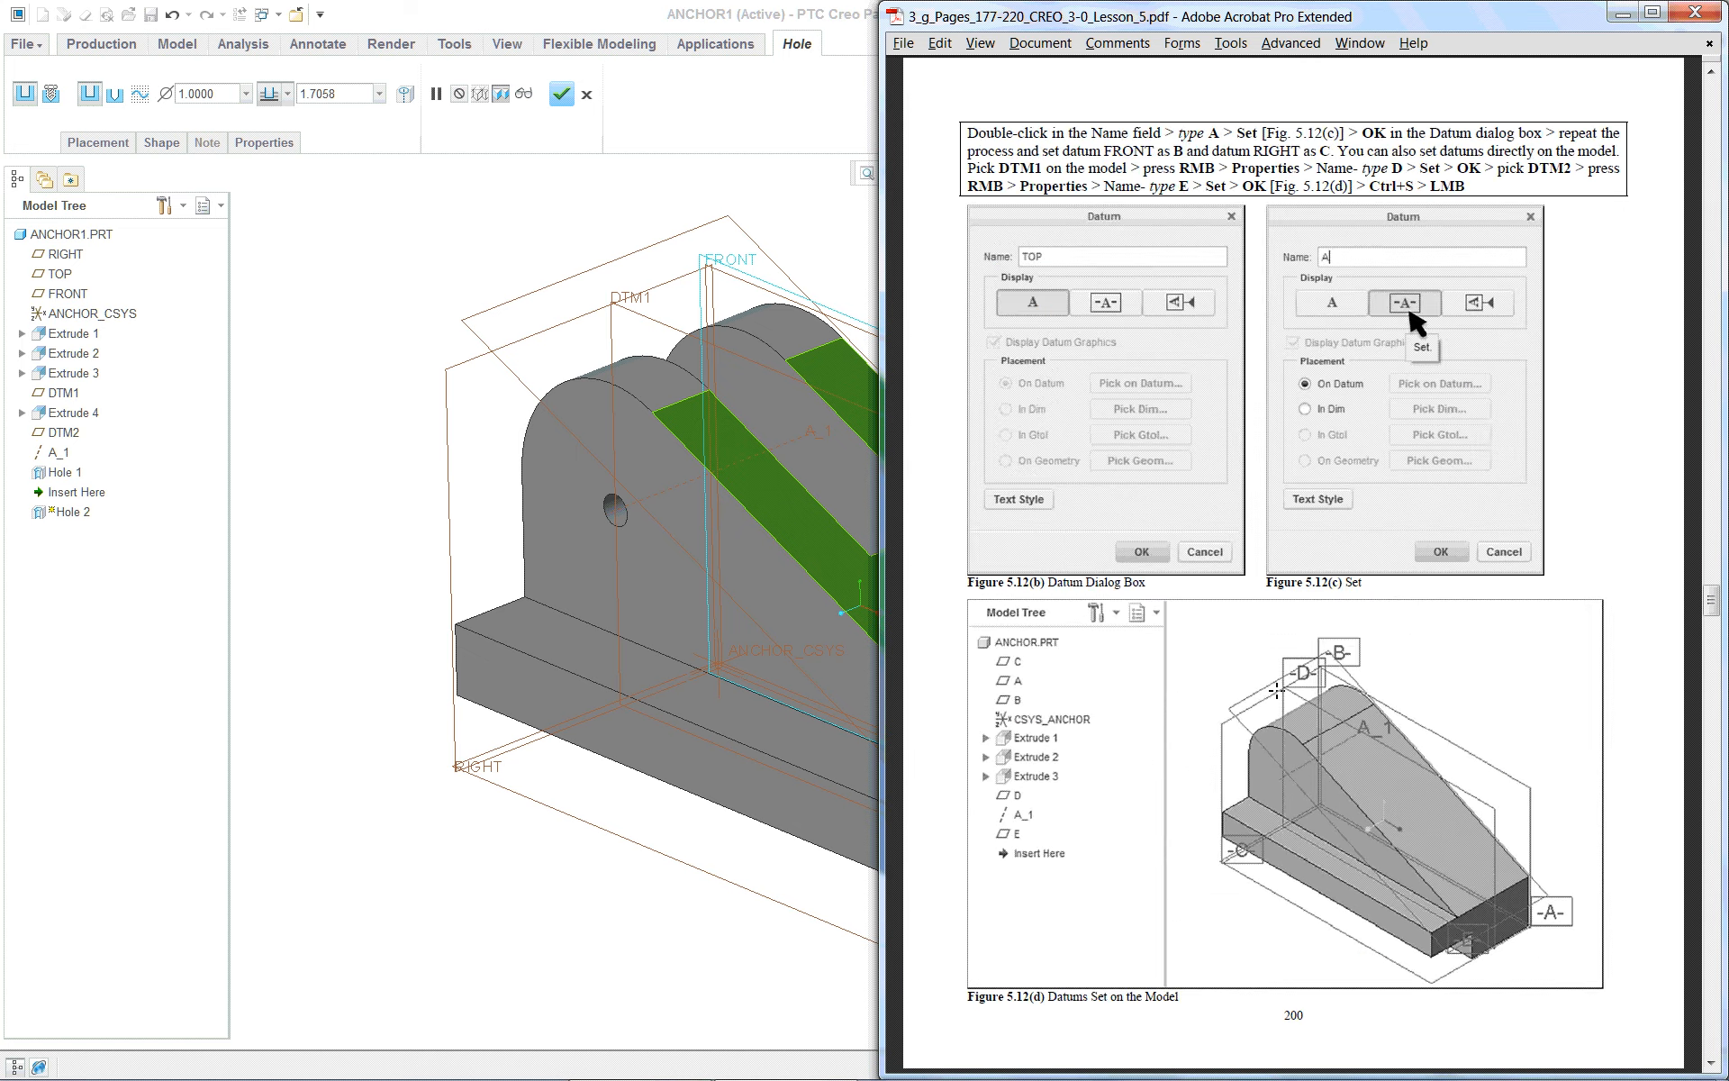
{"action": "scroll", "coordinate": [1278, 690], "scroll_direction": "down", "scroll_amount": 5}
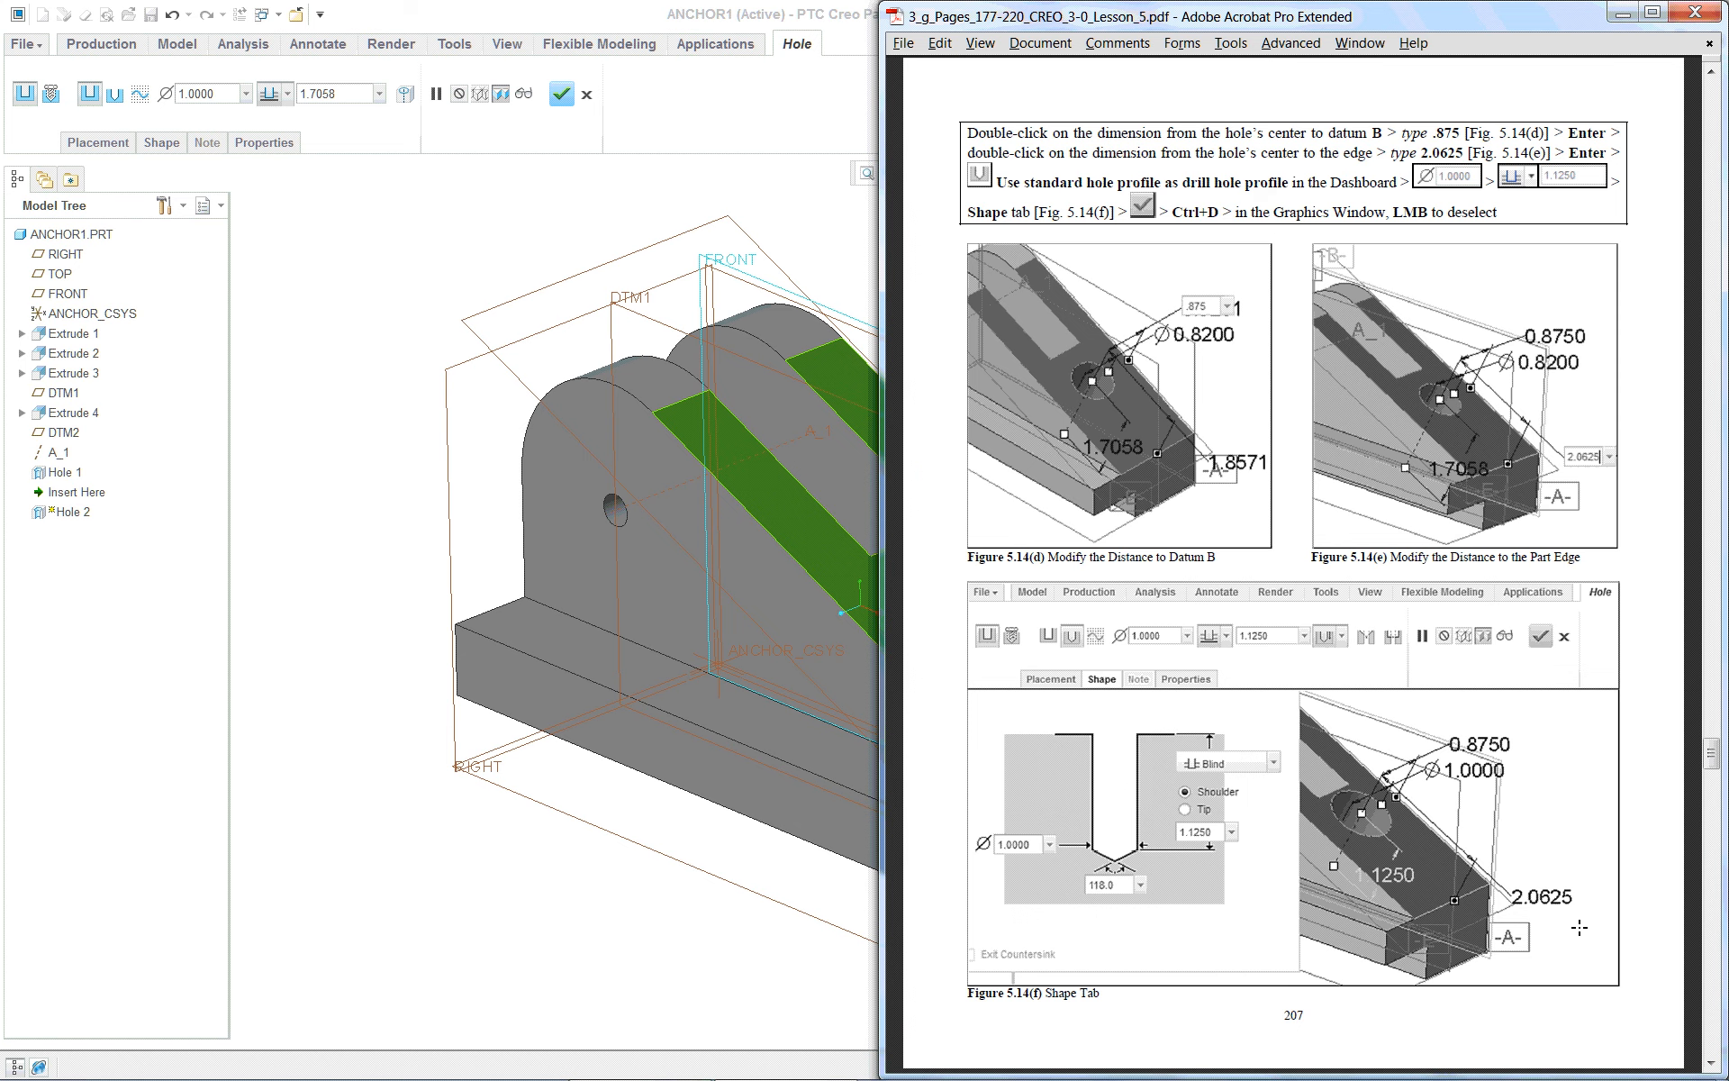
{"action": "left_click", "coordinate": [619, 581]}
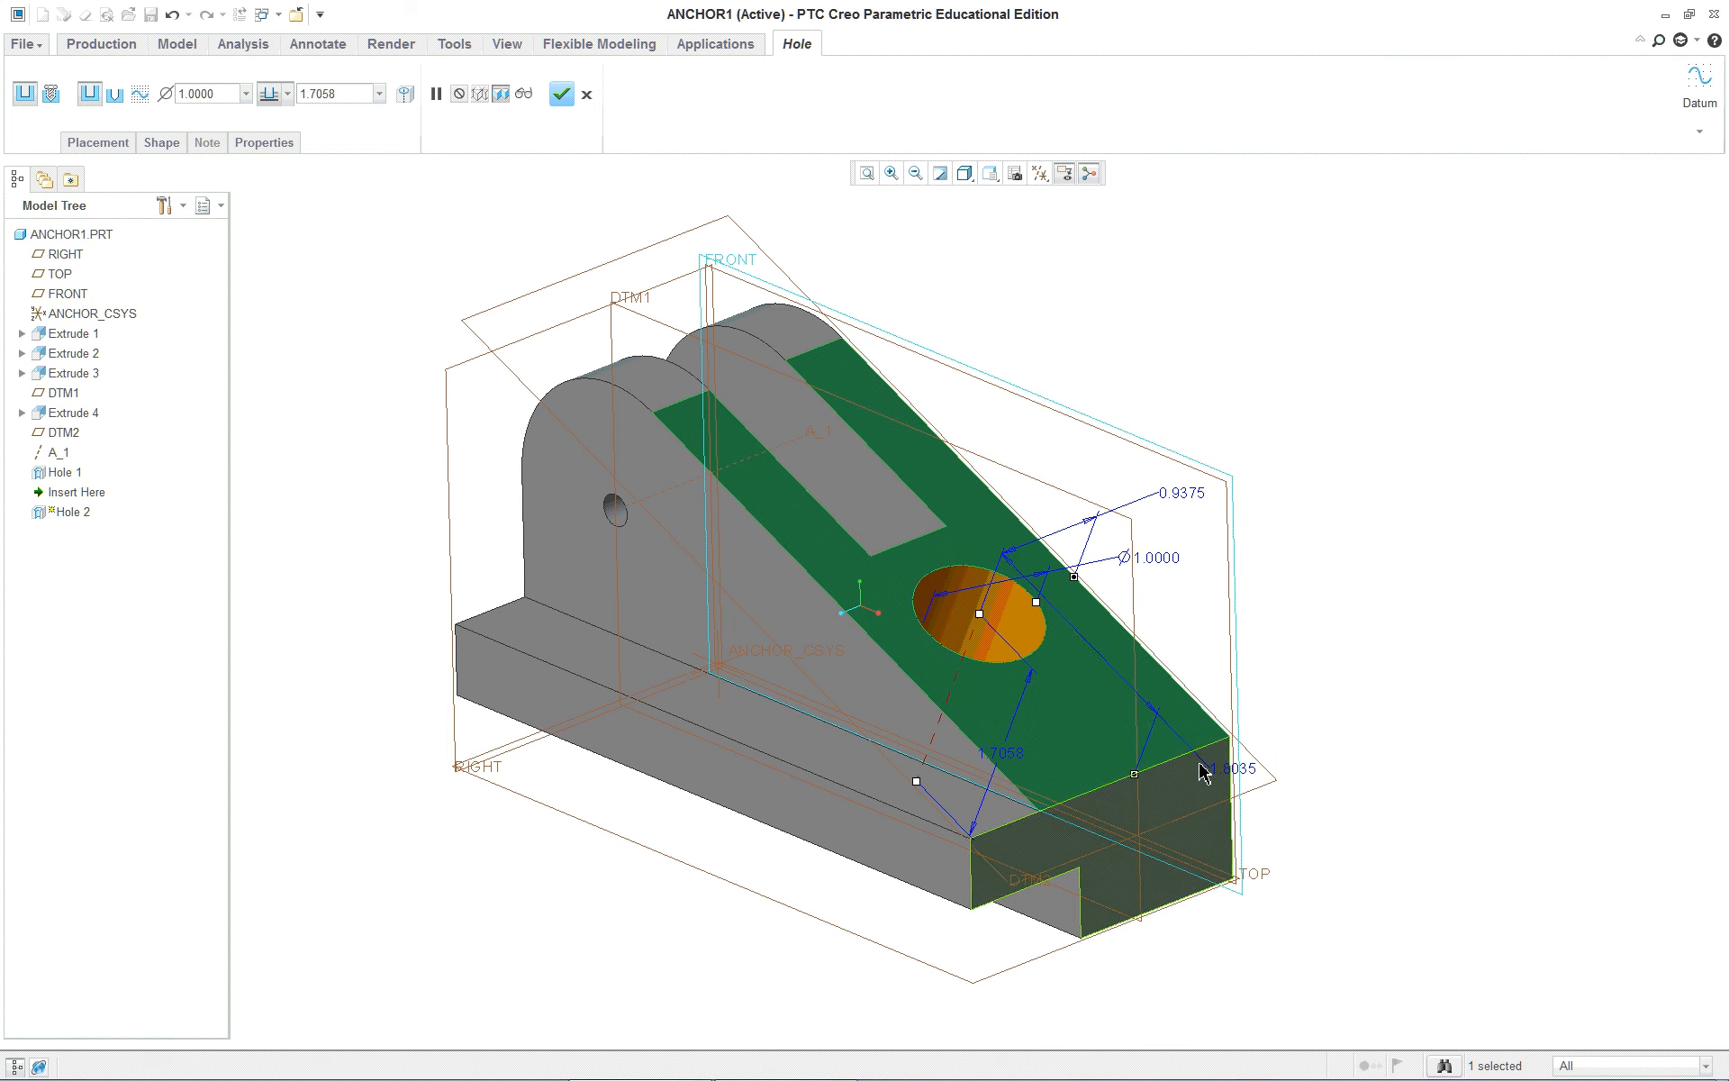
{"action": "double_click", "coordinate": [1247, 772]}
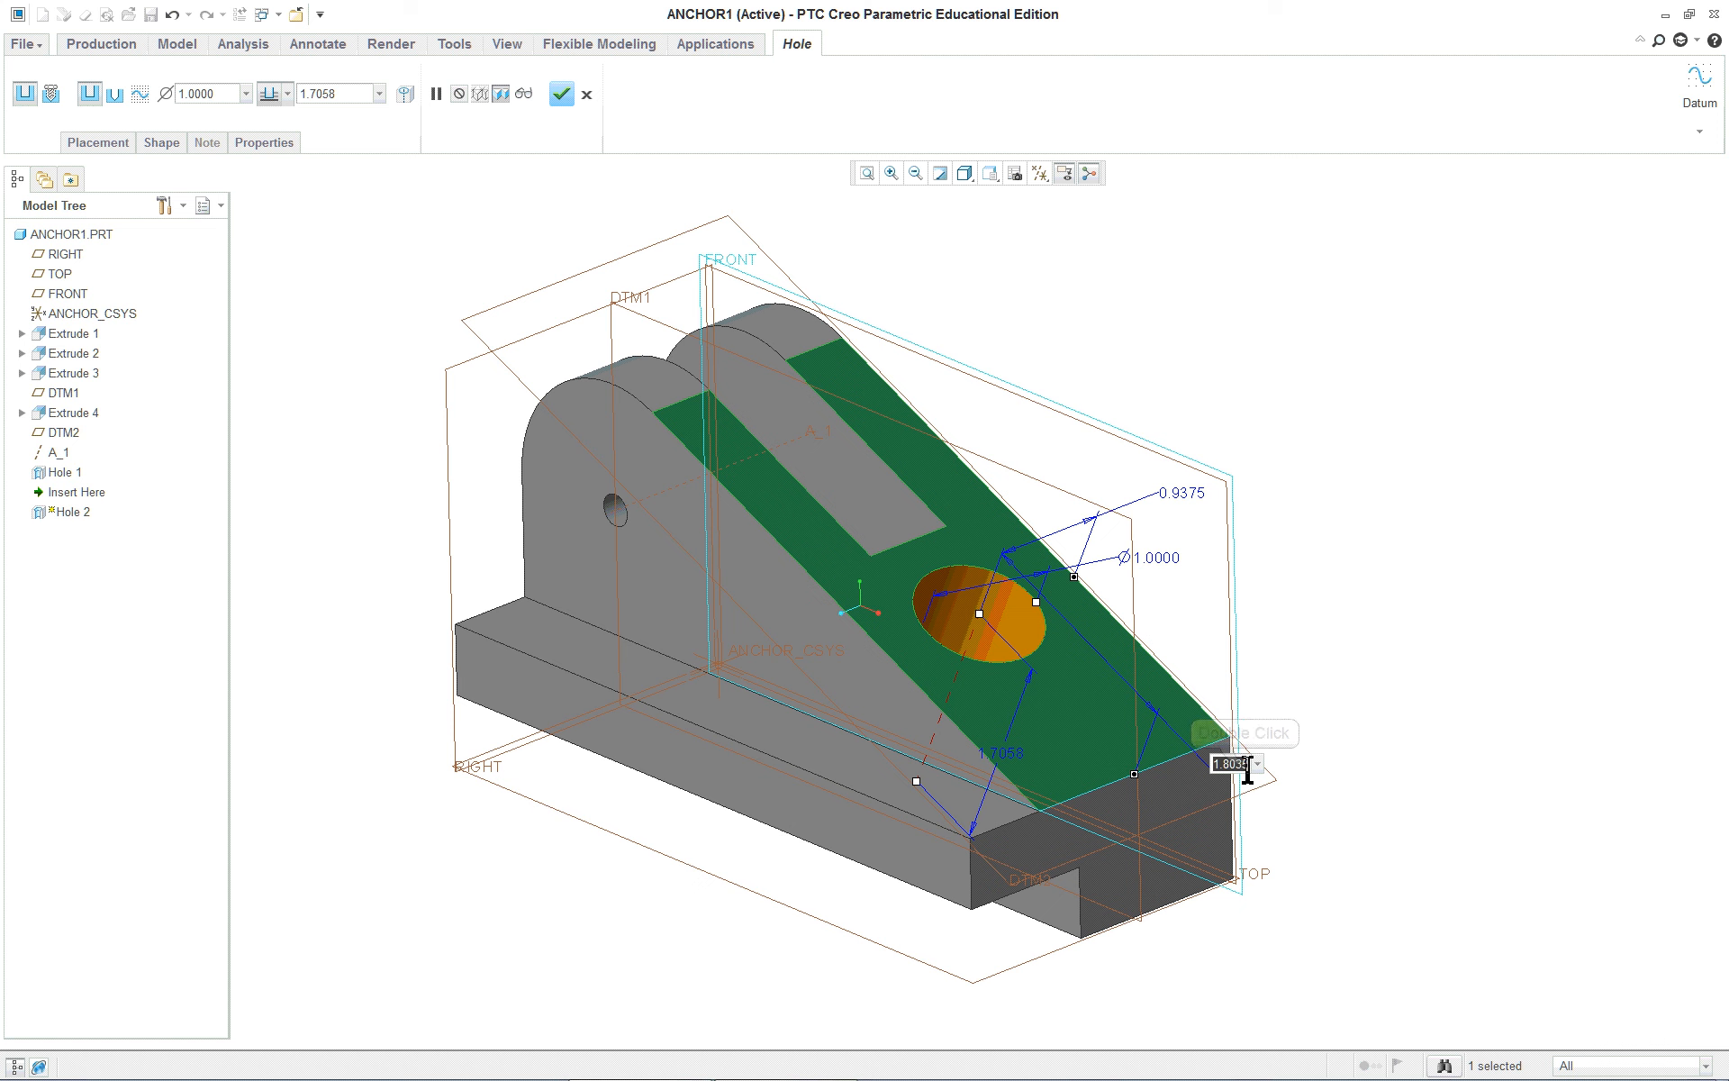
{"action": "type", "text": "206"}
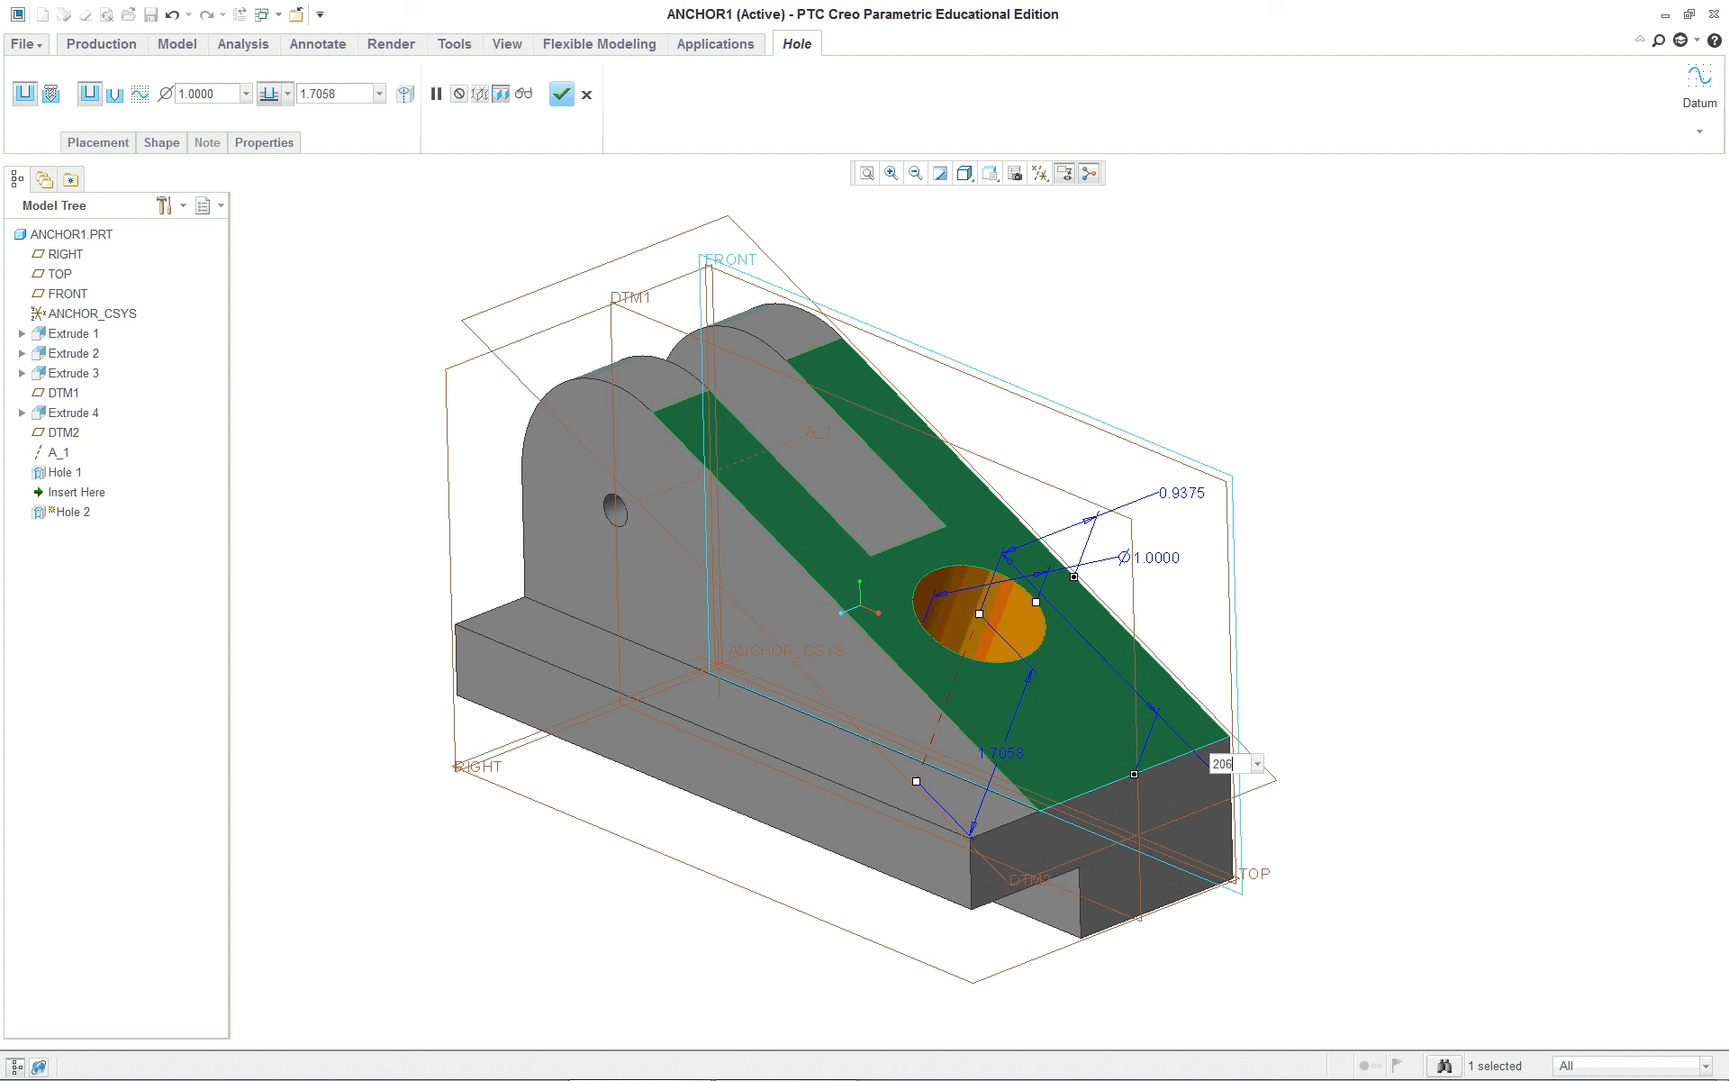
{"action": "type", "text": "25"}
{"action": "key", "text": "Return"}
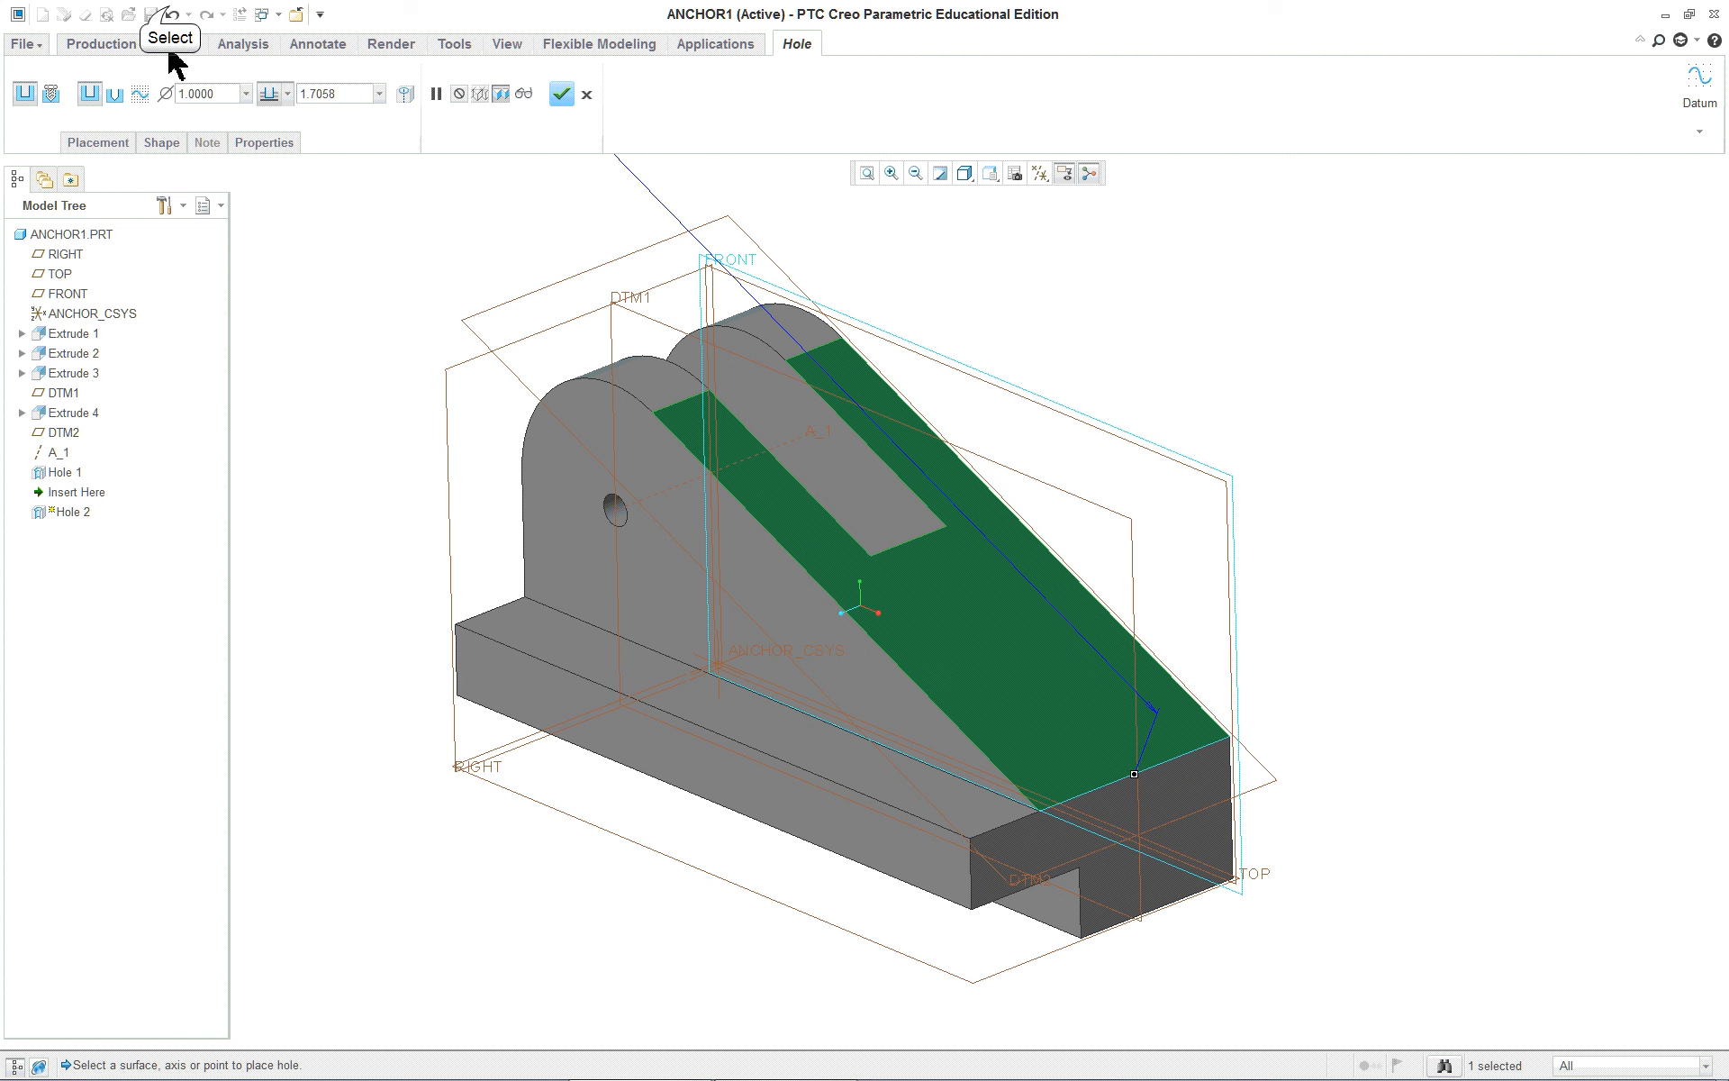
{"action": "left_click", "coordinate": [172, 12]}
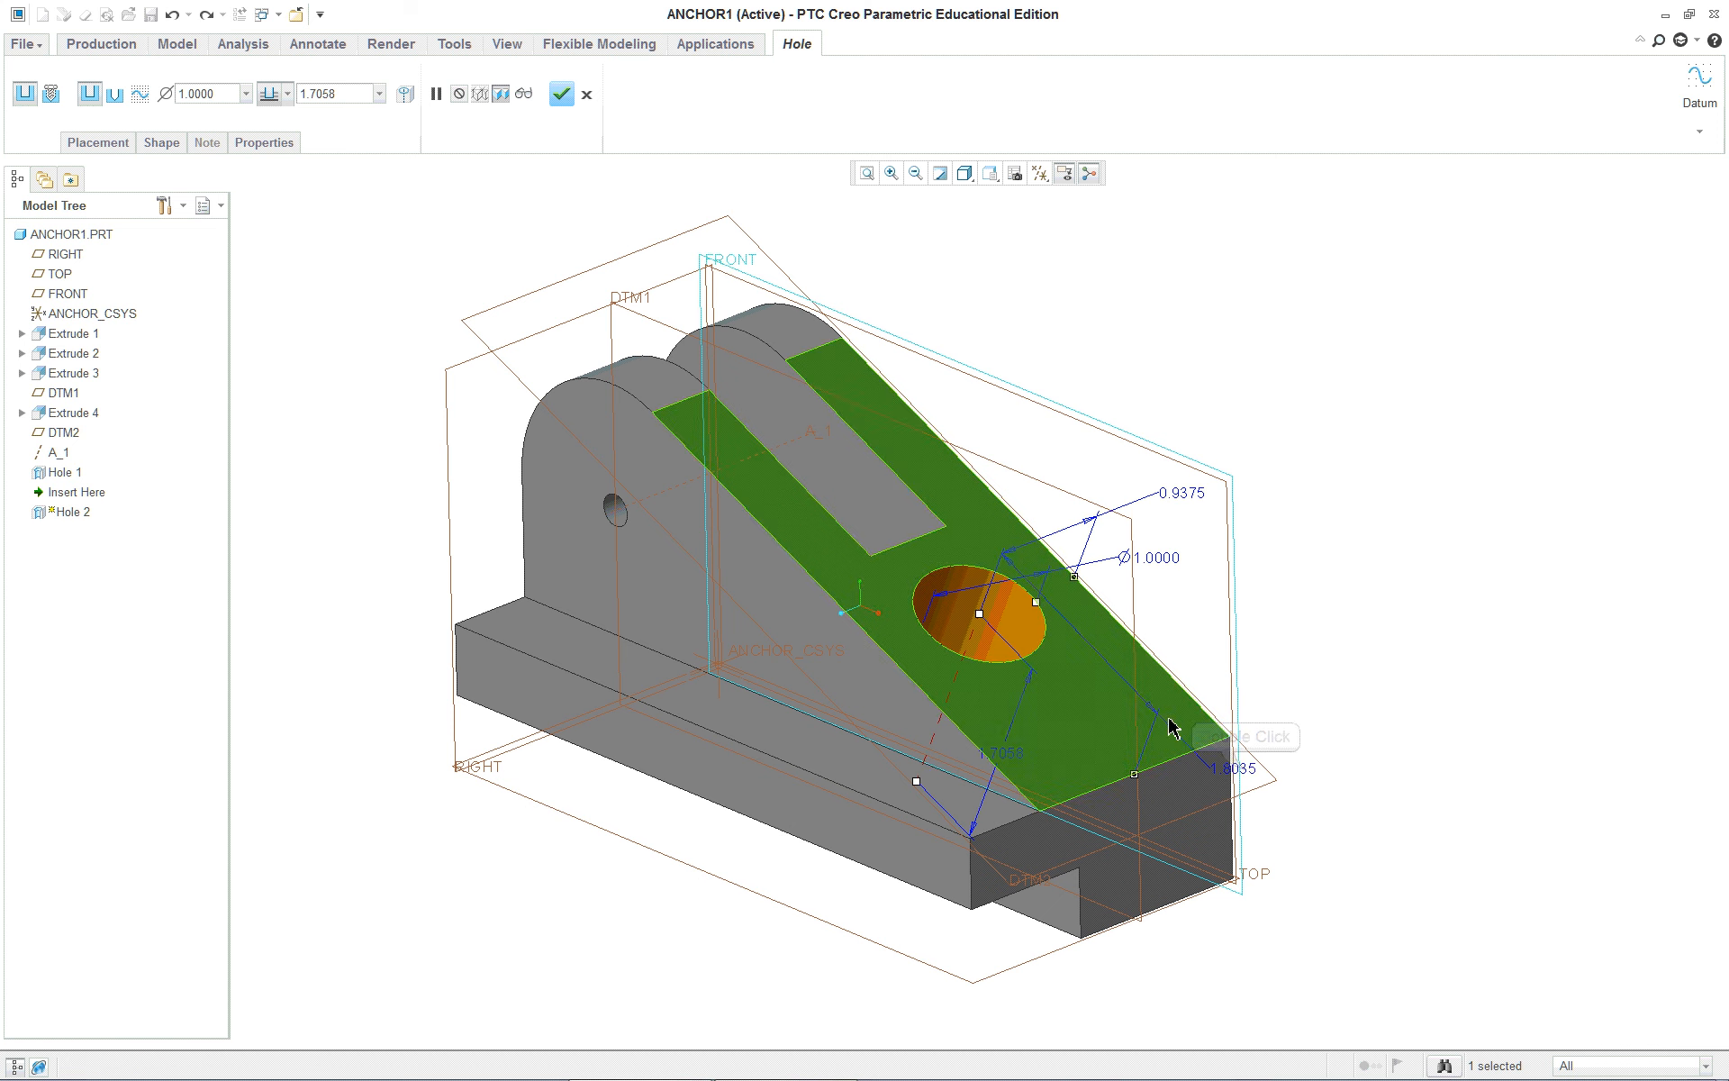
Set the hole's offset from the lower edge of the sloped face to 2.0625
{"action": "double_click", "coordinate": [1251, 778]}
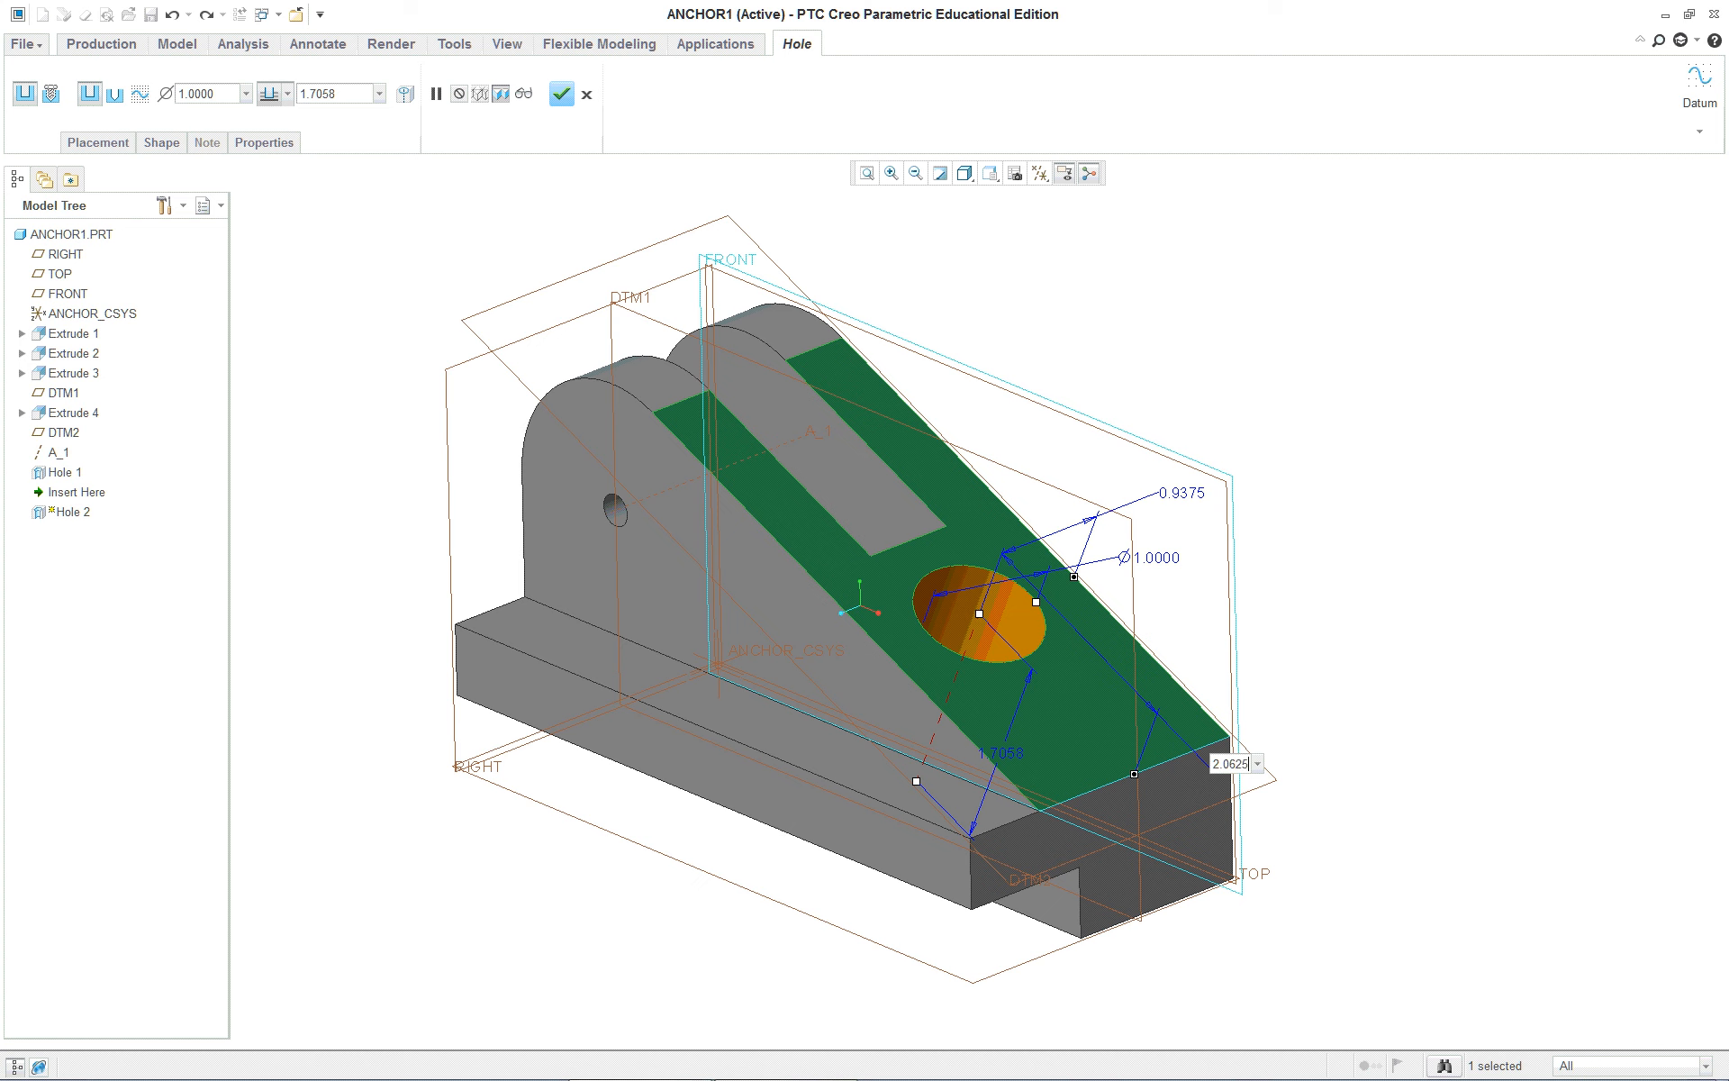
{"action": "key", "text": "Return"}
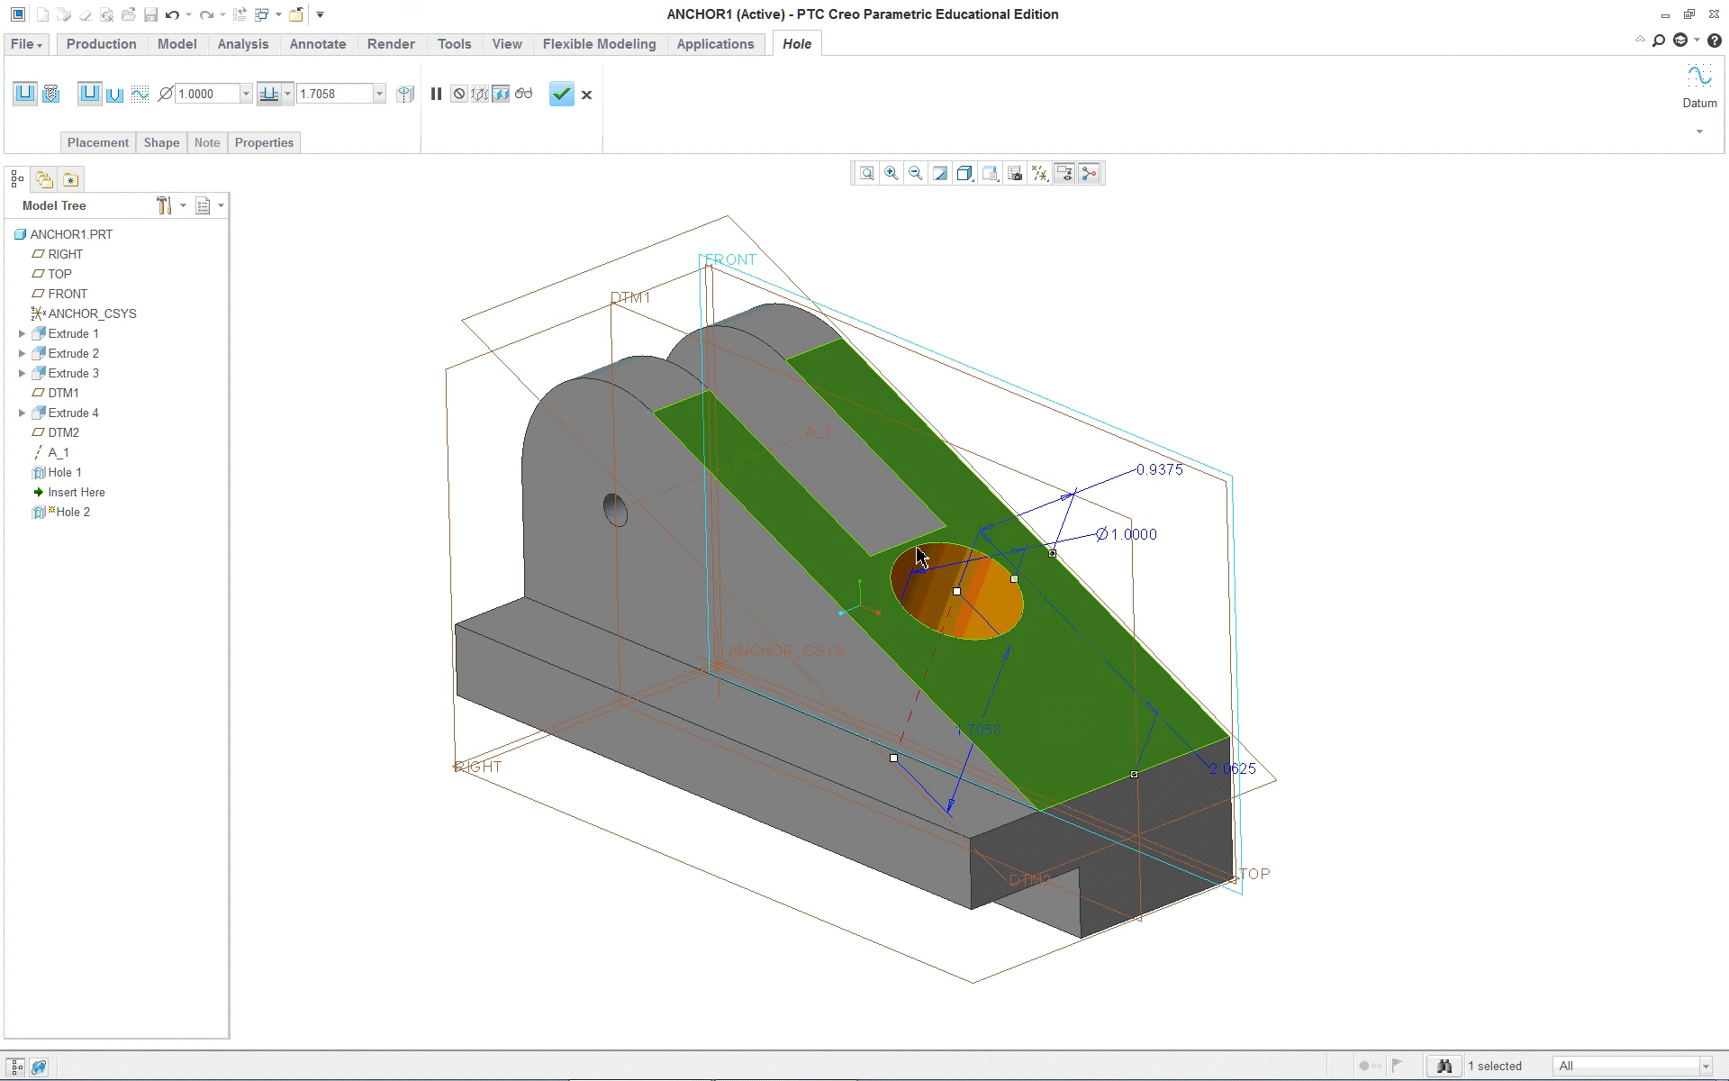
{"action": "scroll", "coordinate": [917, 551], "scroll_direction": "up", "scroll_amount": 5}
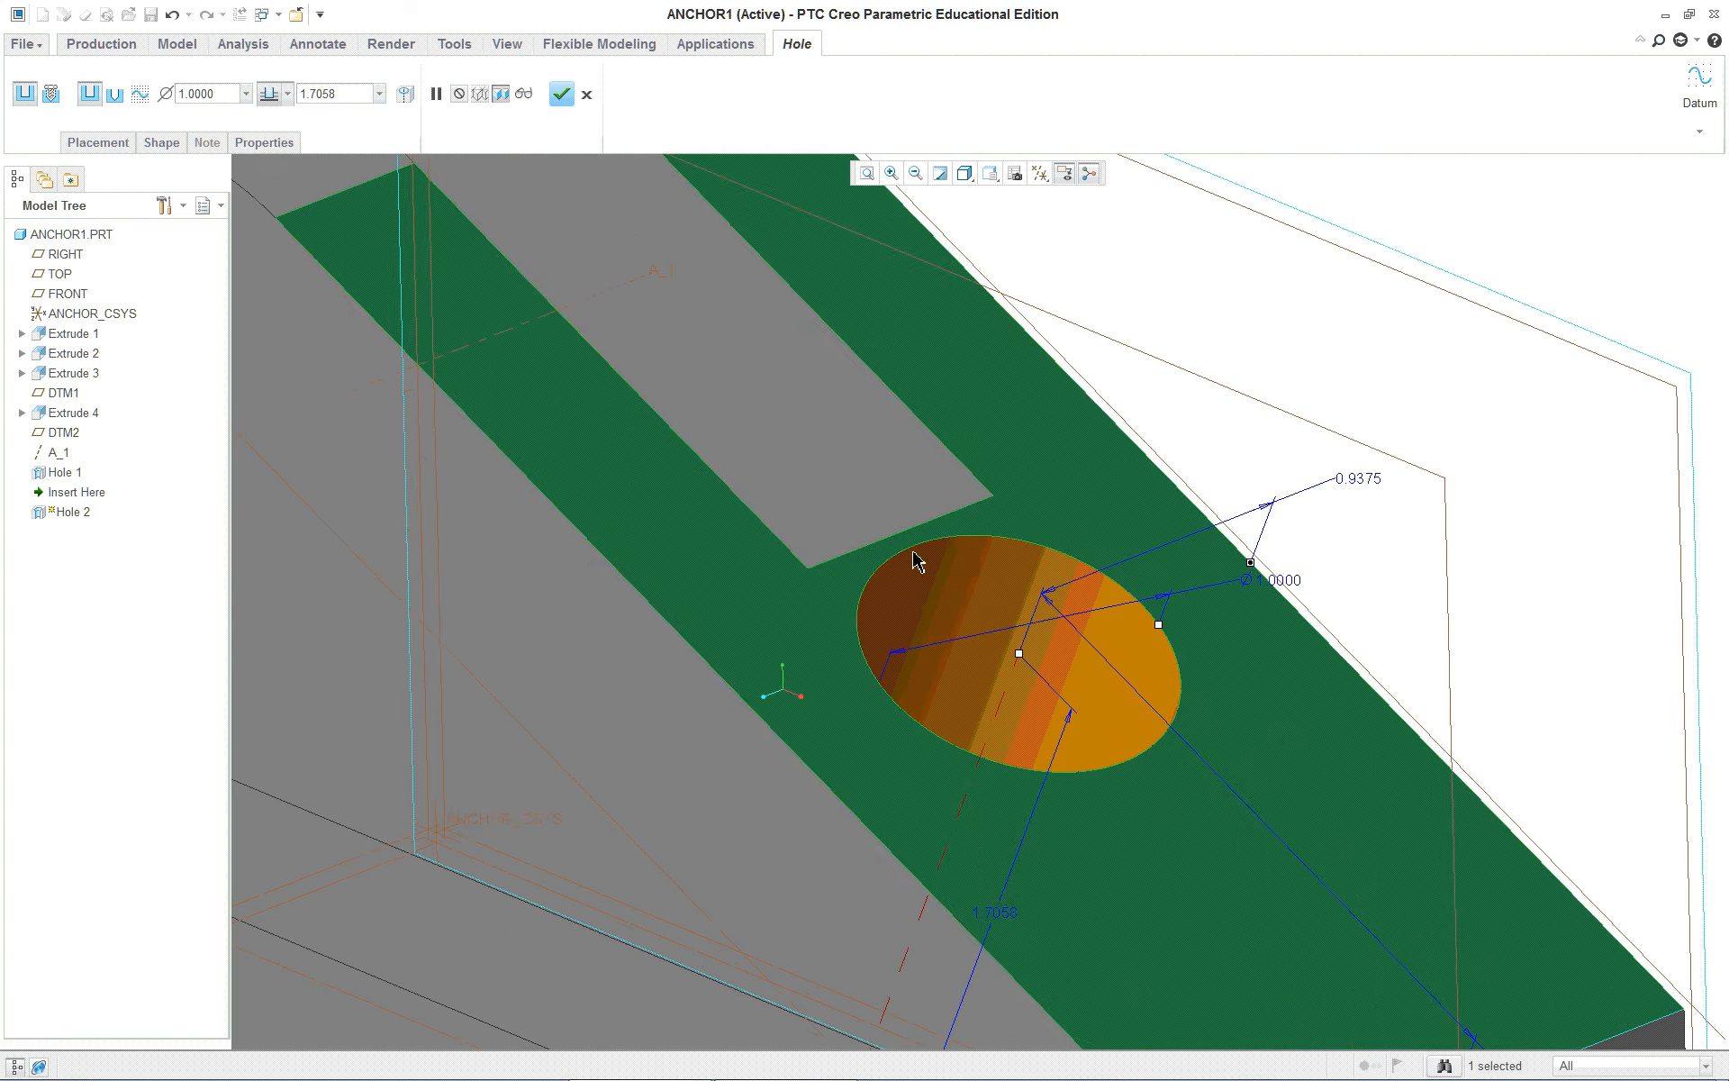
{"action": "scroll", "coordinate": [928, 570], "scroll_direction": "down", "scroll_amount": 8}
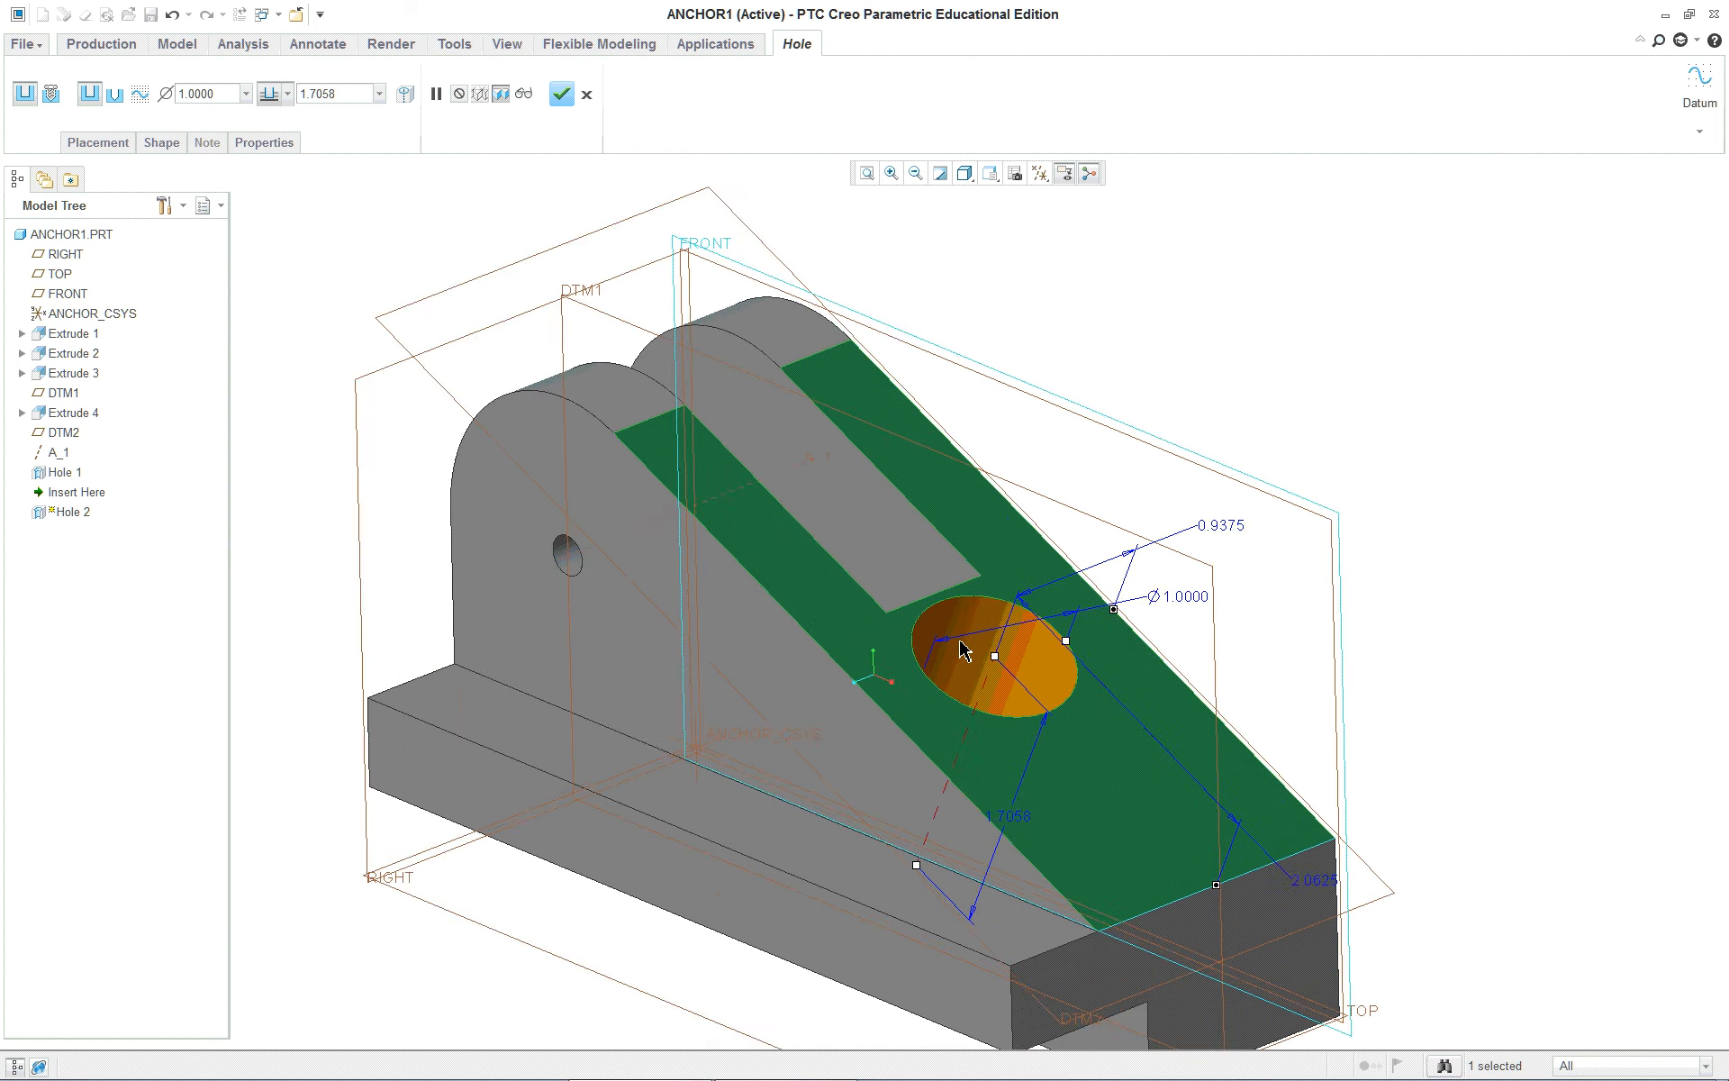
Set the sloped-face hole's depth to 1.25
{"action": "middle_click_drag", "start_coordinate": [1201, 860], "coordinate": [1235, 797]}
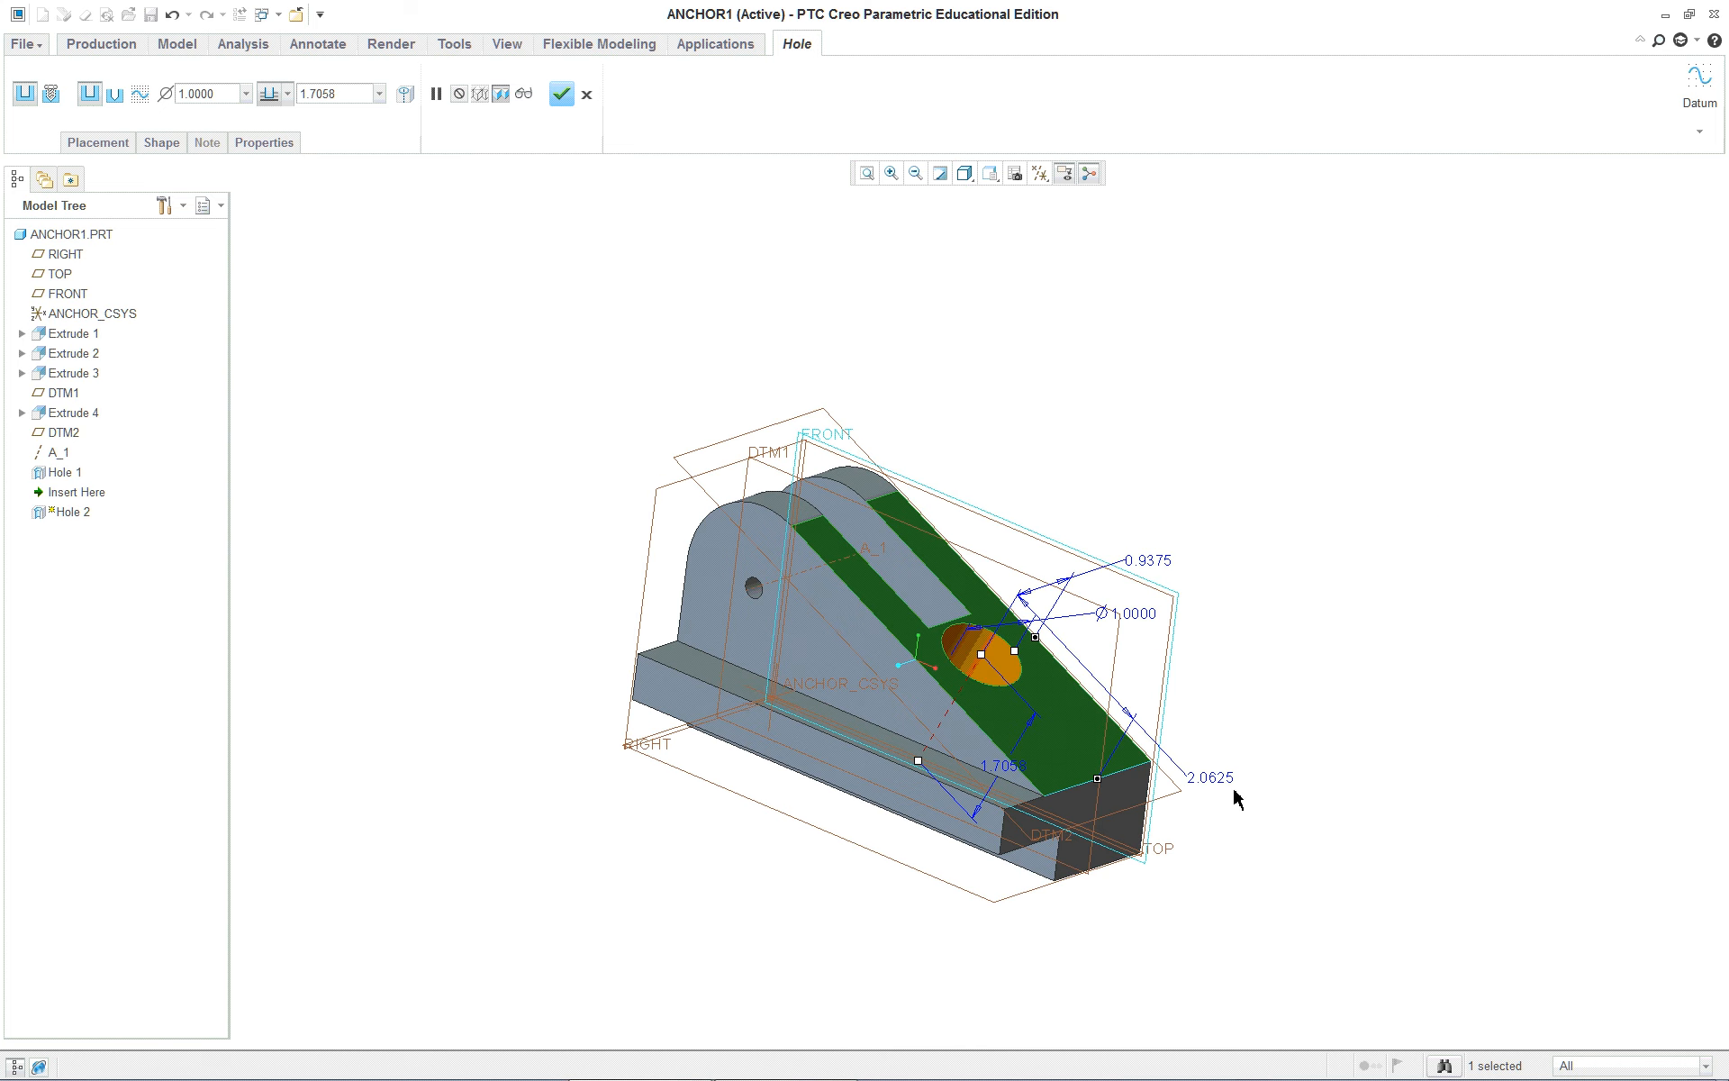
{"action": "double_click", "coordinate": [1005, 768]}
{"action": "type", "text": "1.25"}
{"action": "key", "text": "Return"}
Set the sloped-face hole's depth to 1, complete the hole and clear the selection
{"action": "middle_click_drag", "start_coordinate": [1054, 775], "coordinate": [1107, 730]}
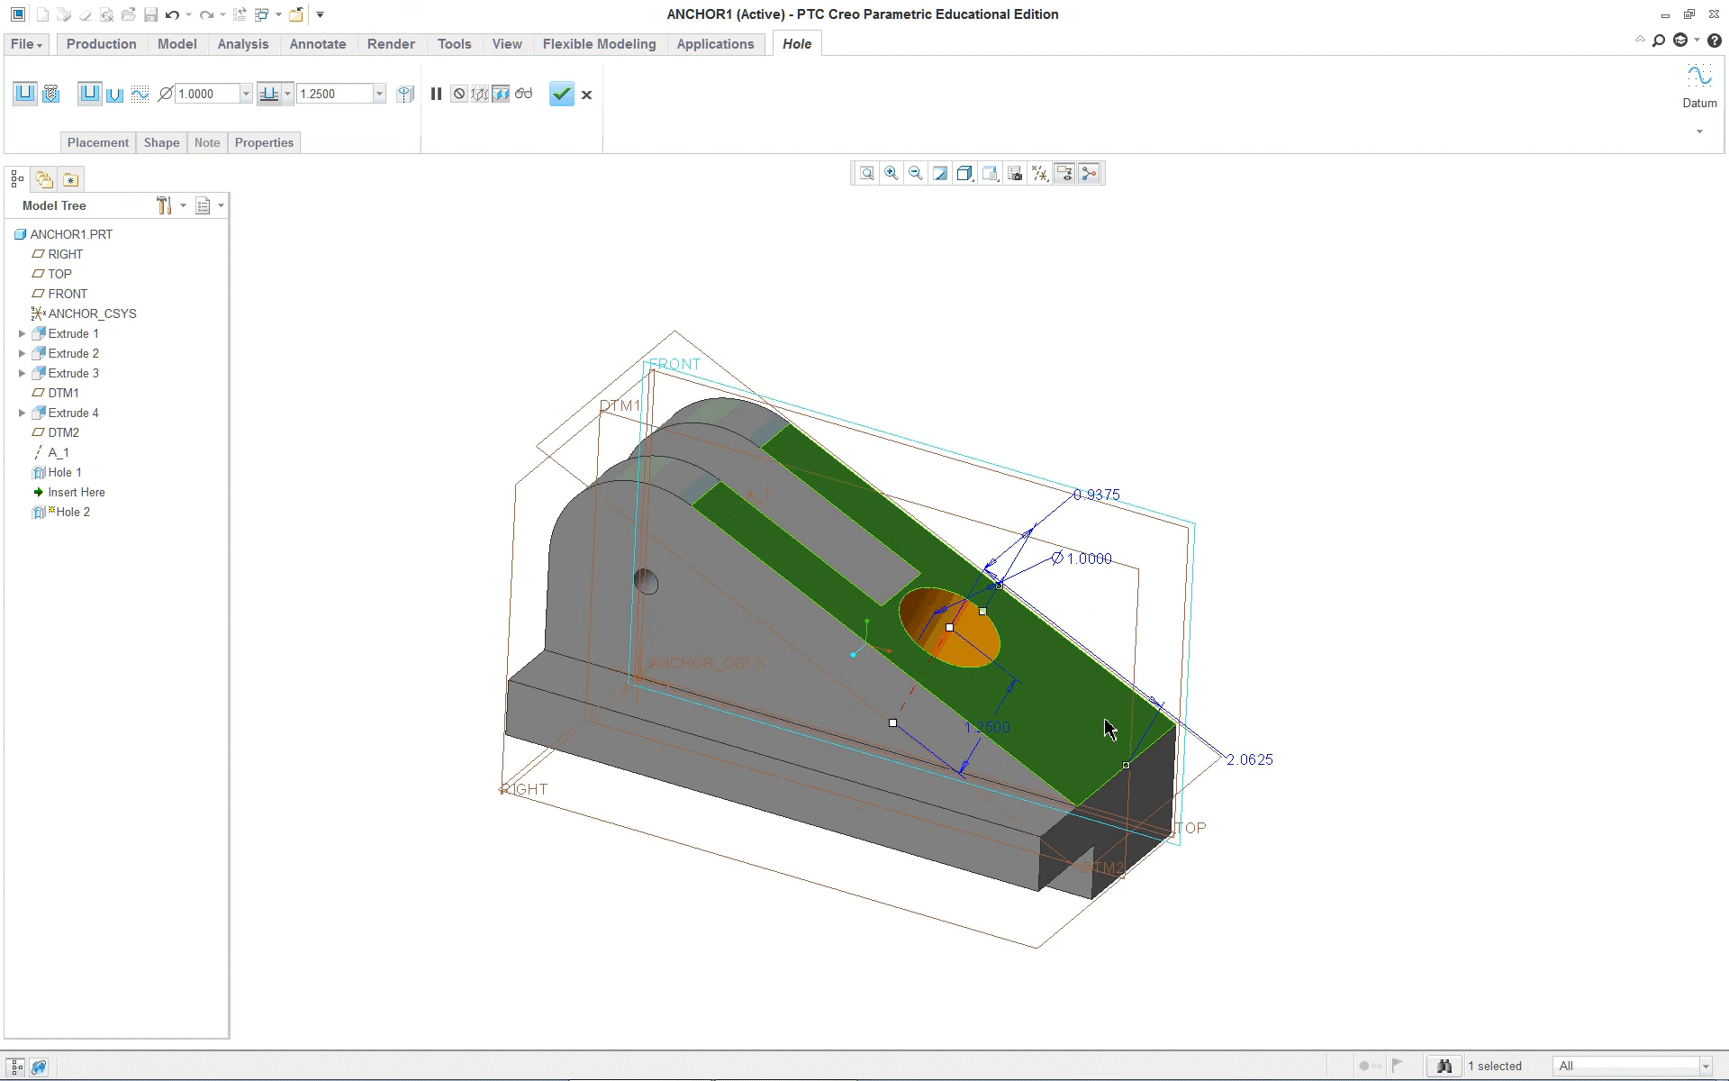
{"action": "scroll", "coordinate": [1108, 729], "scroll_direction": "down", "scroll_amount": 2}
{"action": "double_click", "coordinate": [957, 725]}
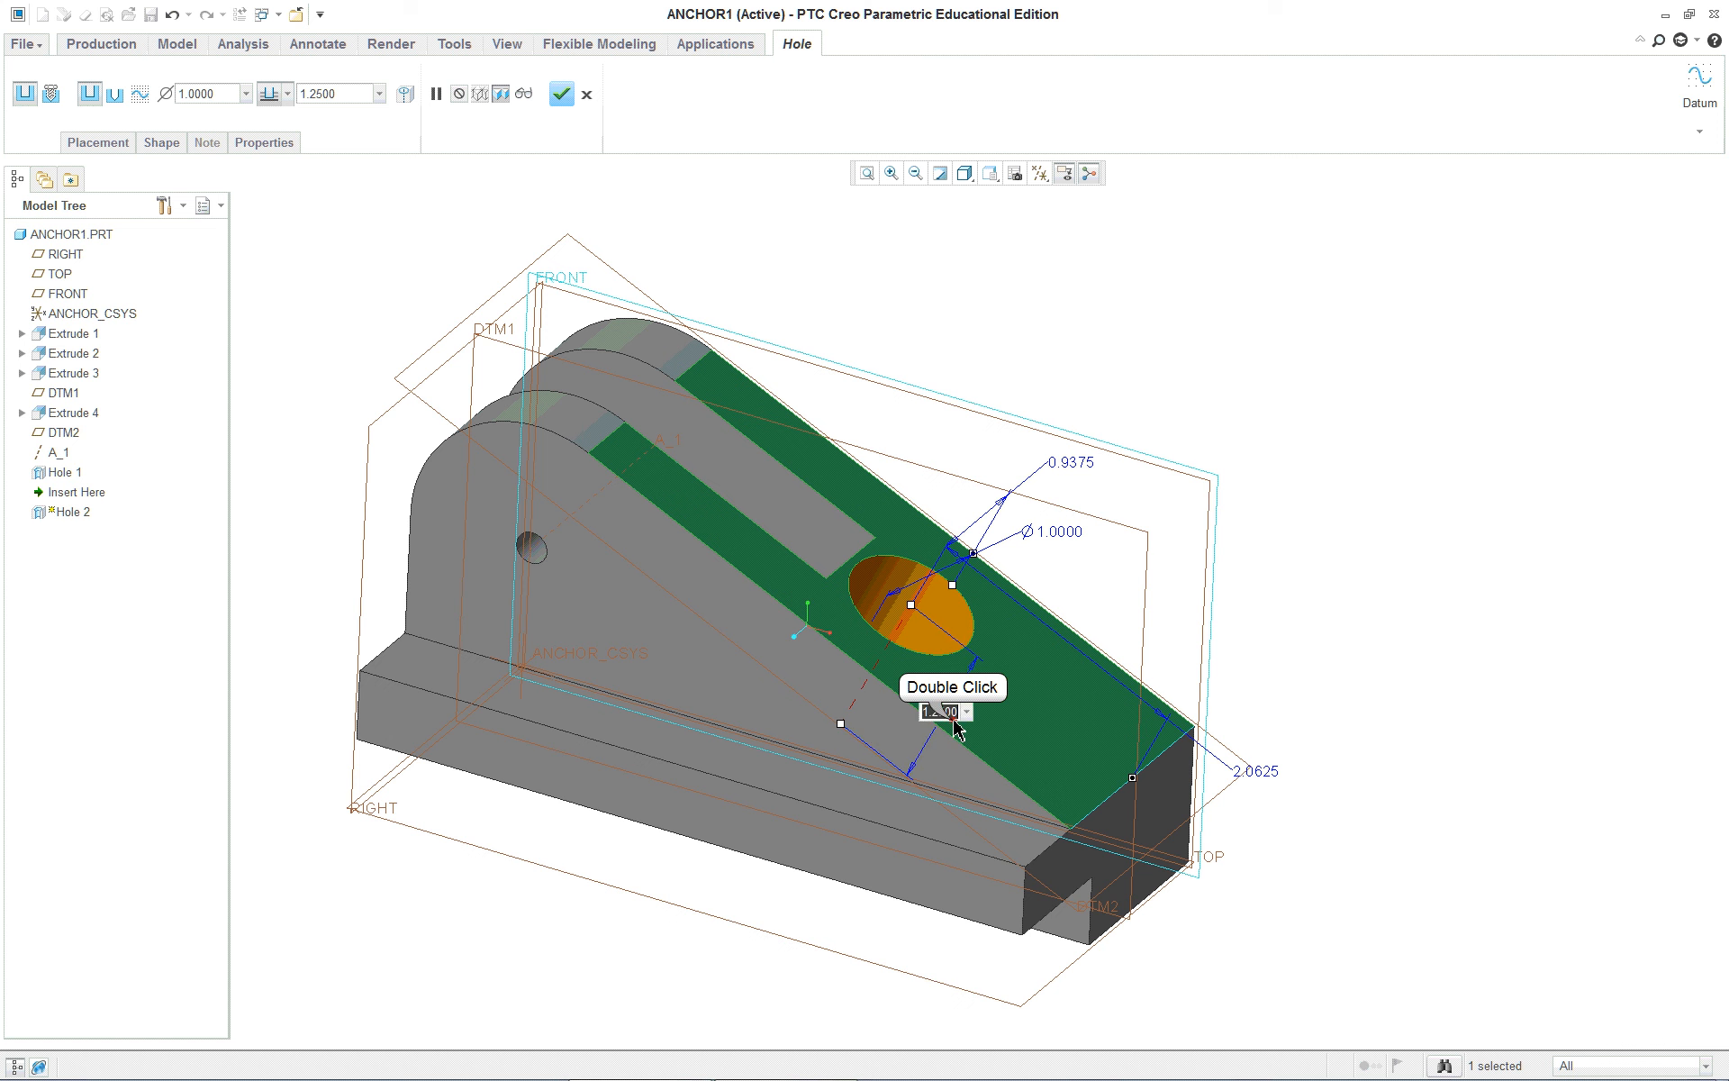
{"action": "type", "text": "1"}
{"action": "key", "text": "Return"}
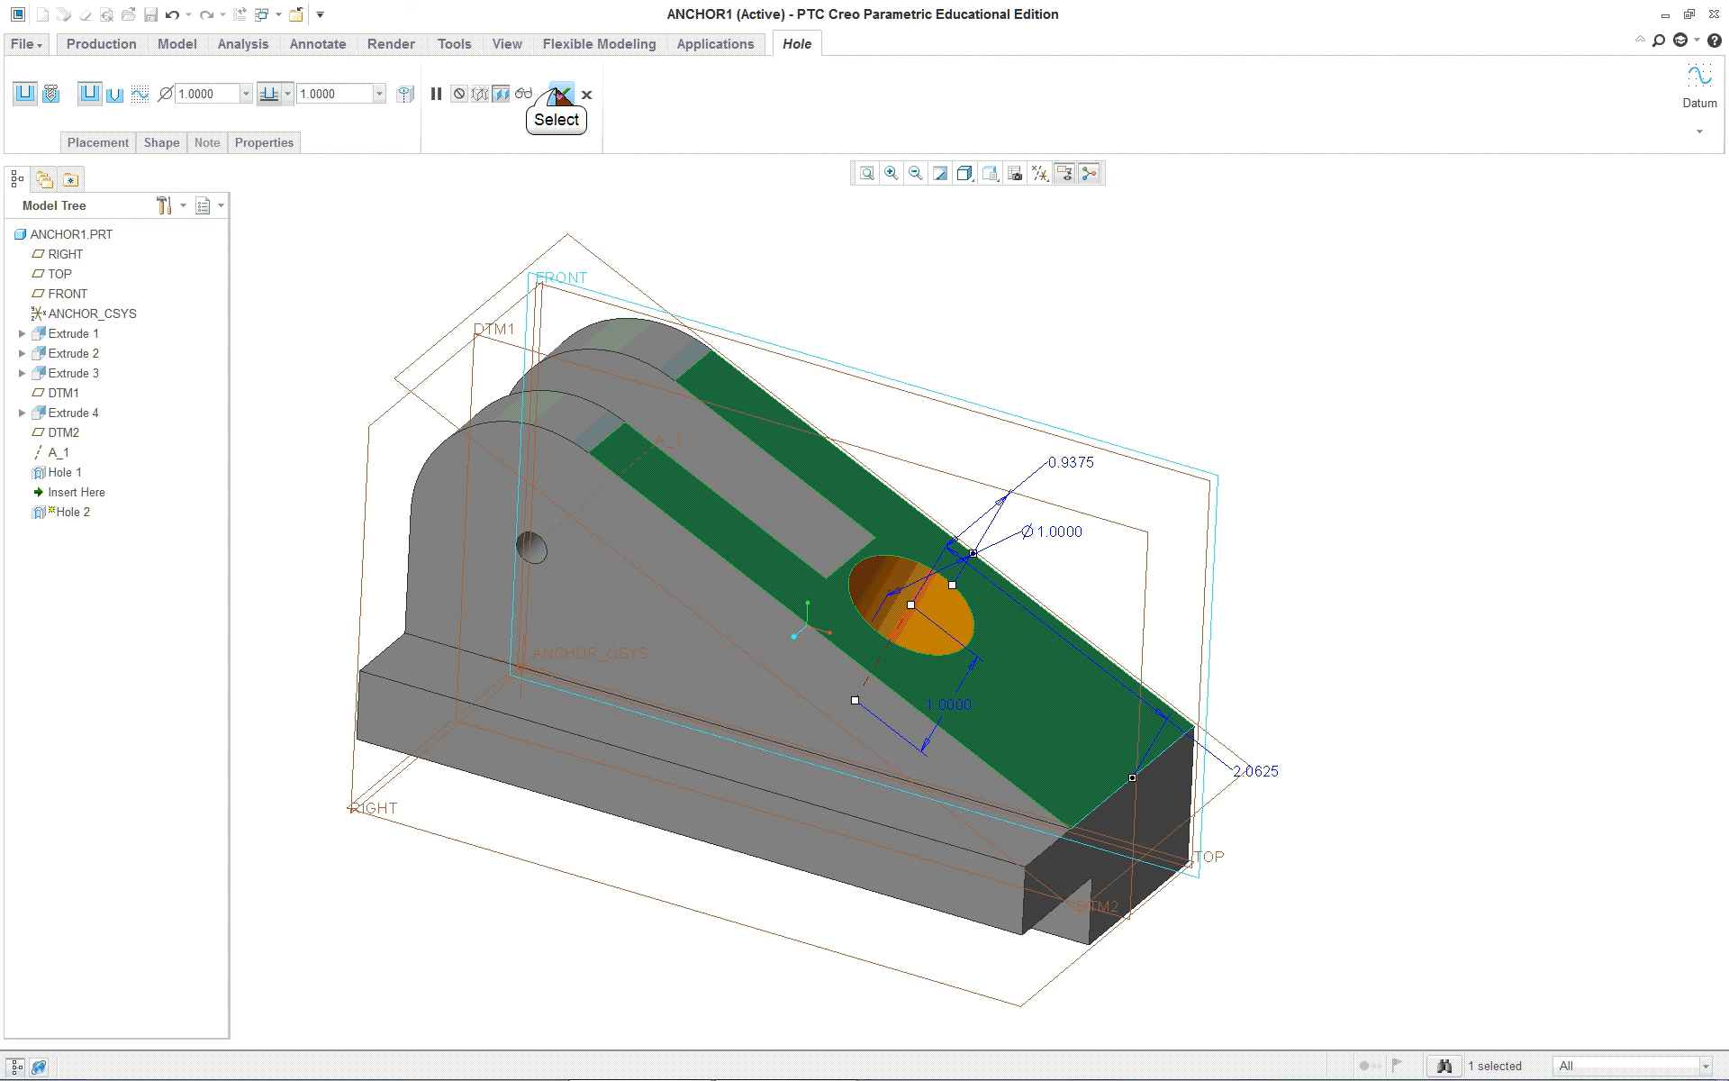
{"action": "left_click", "coordinate": [560, 94]}
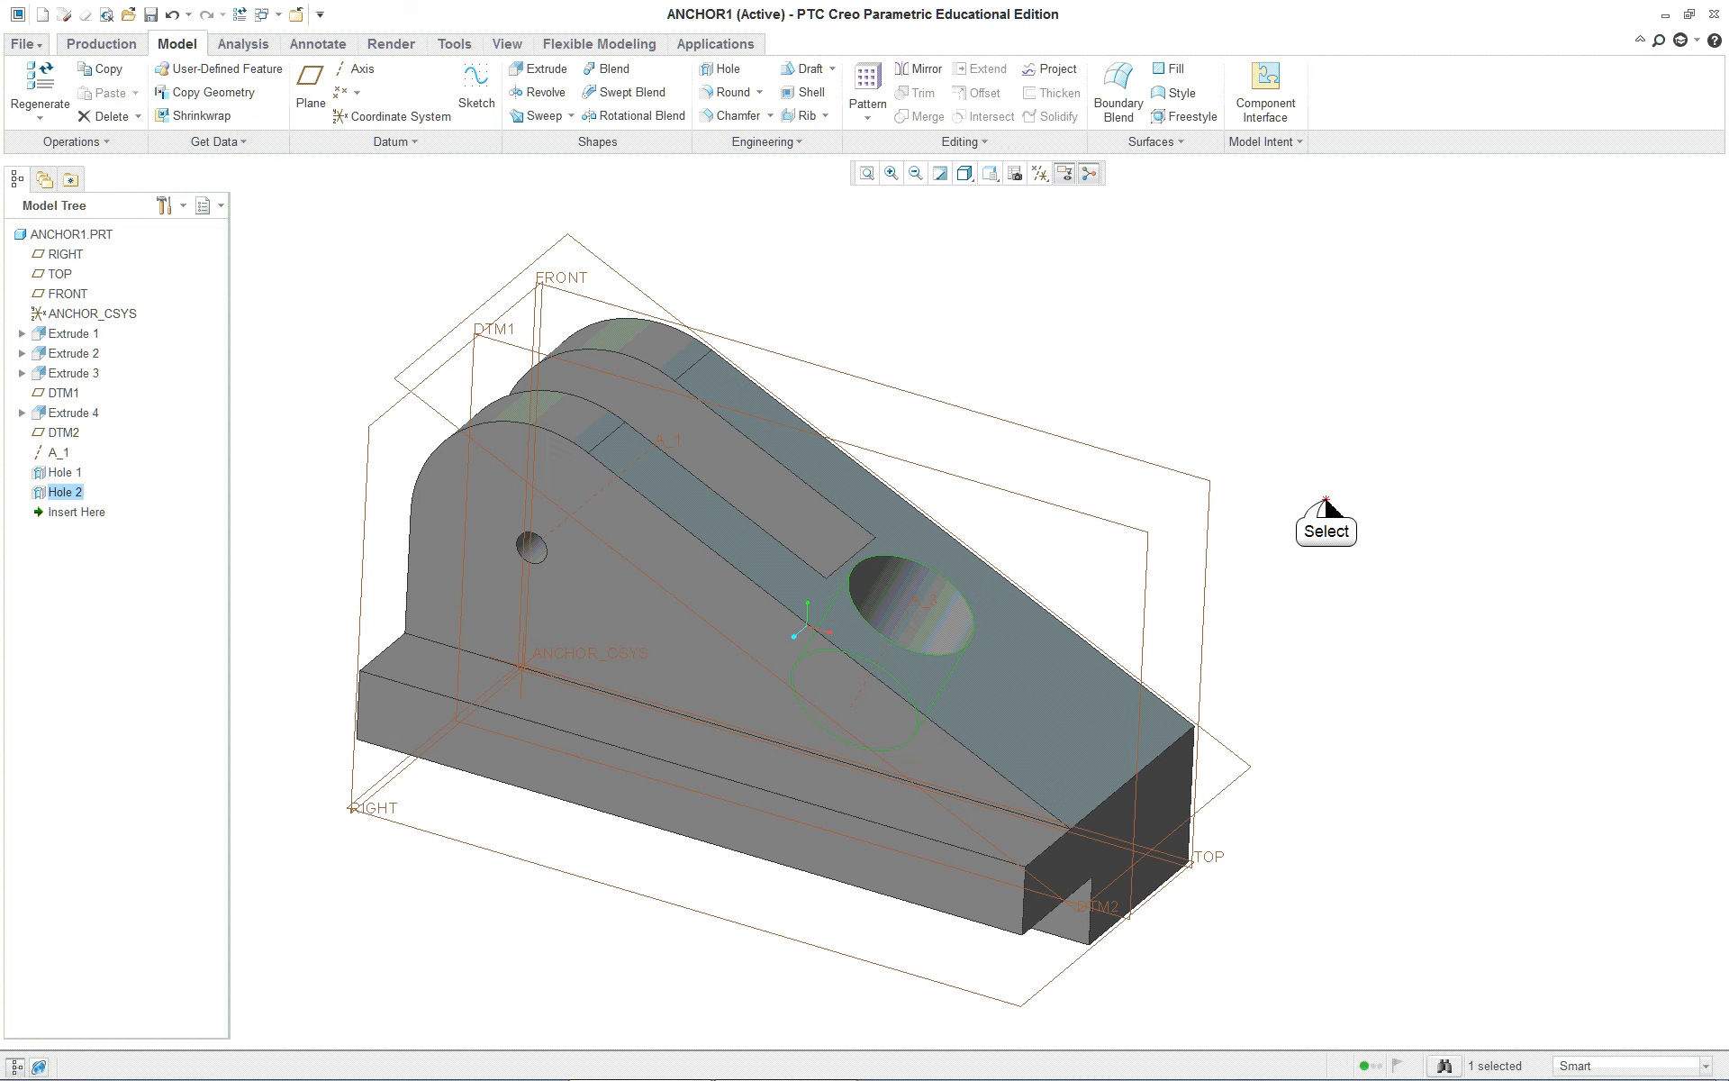
{"action": "left_click", "coordinate": [1326, 502]}
Redefine the sloped-face hole to use the standard drill hole profile and complete it
{"action": "mouse_move", "coordinate": [1252, 598]}
{"action": "middle_mouse_down"}
{"action": "mouse_move", "coordinate": [1173, 664]}
{"action": "mouse_move", "coordinate": [1243, 661]}
{"action": "mouse_move", "coordinate": [1347, 598]}
{"action": "mouse_move", "coordinate": [1227, 594]}
{"action": "mouse_move", "coordinate": [1270, 603]}
{"action": "middle_mouse_up"}
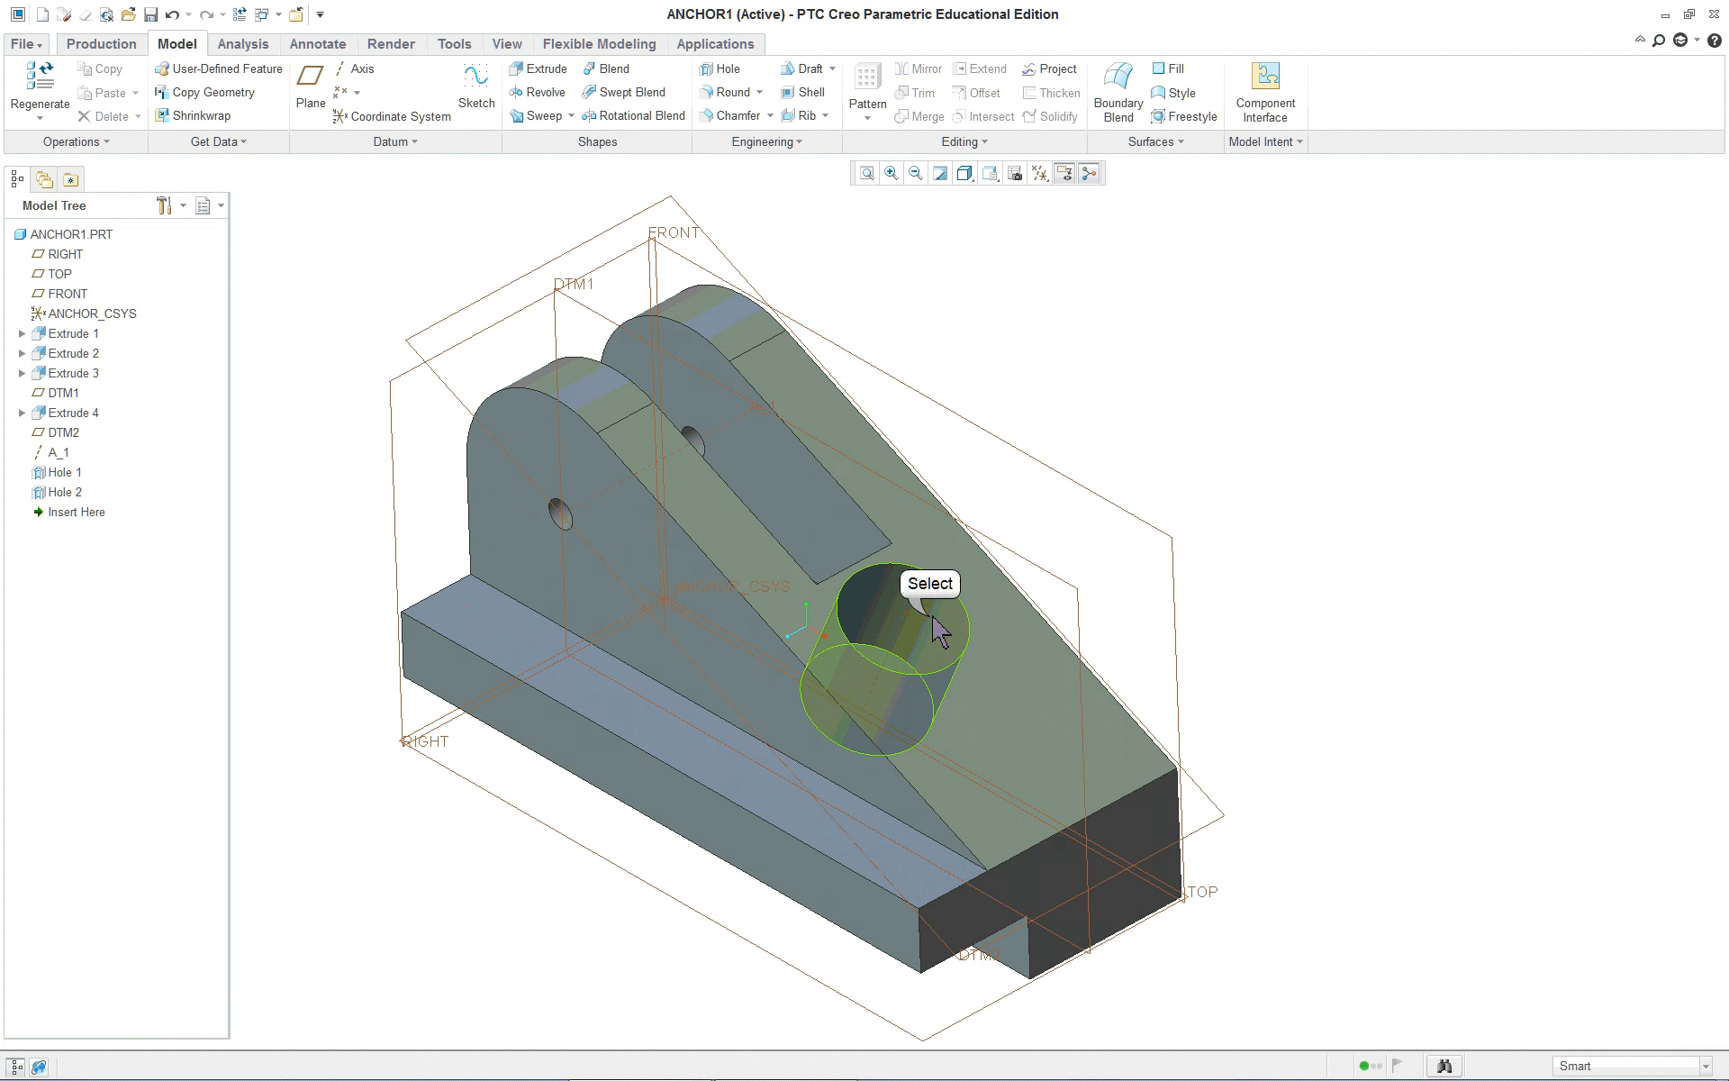
{"action": "left_click", "coordinate": [936, 630]}
{"action": "right_click", "coordinate": [1160, 416]}
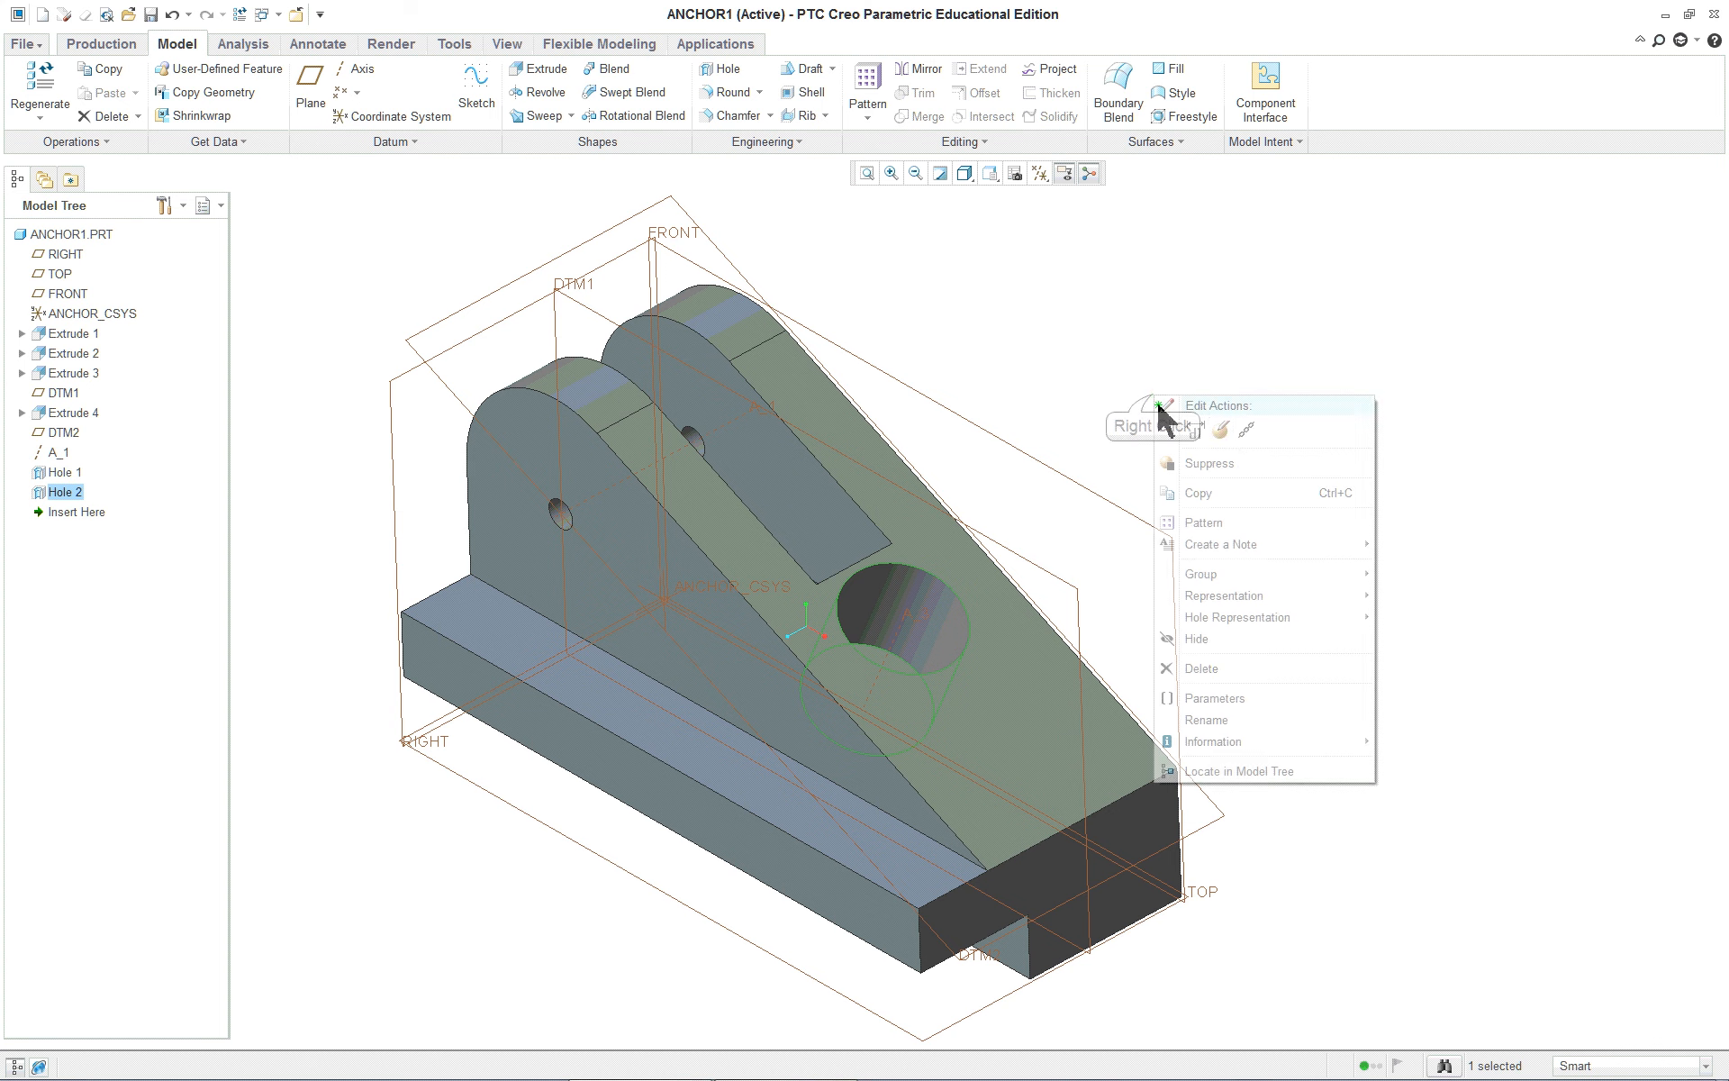
{"action": "left_click", "coordinate": [1223, 431]}
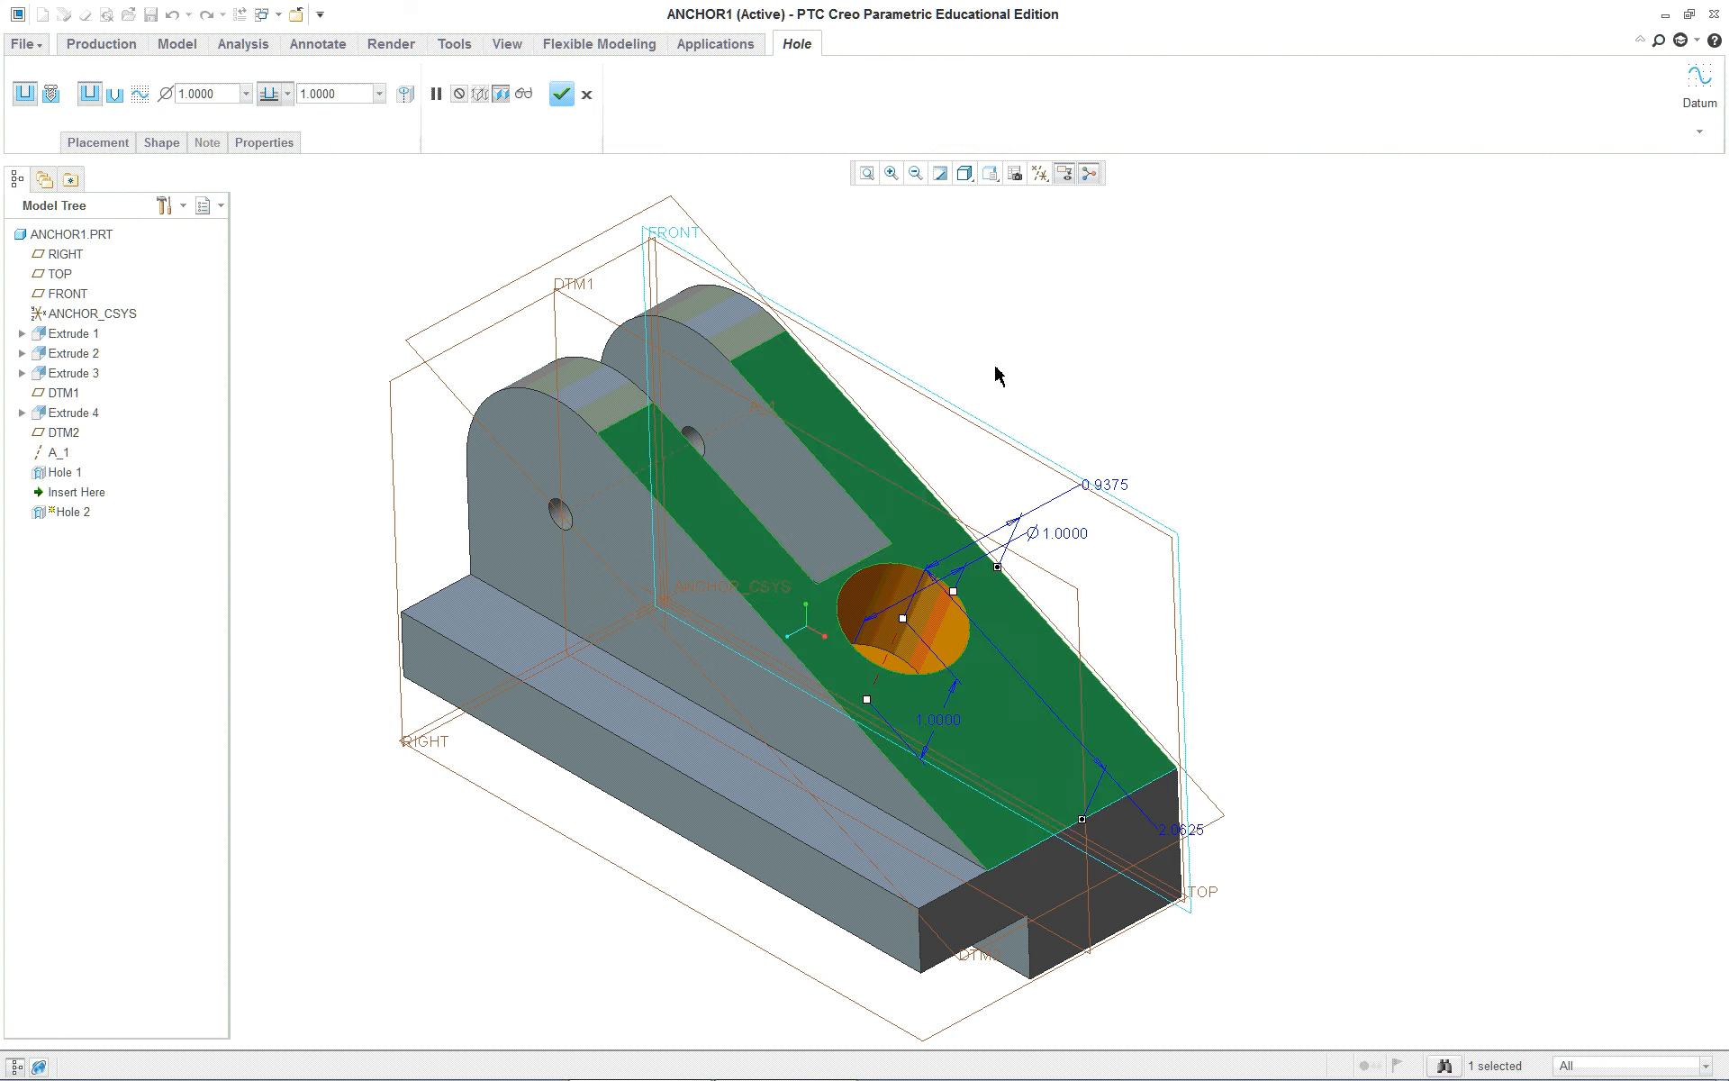
{"action": "left_click", "coordinate": [116, 97]}
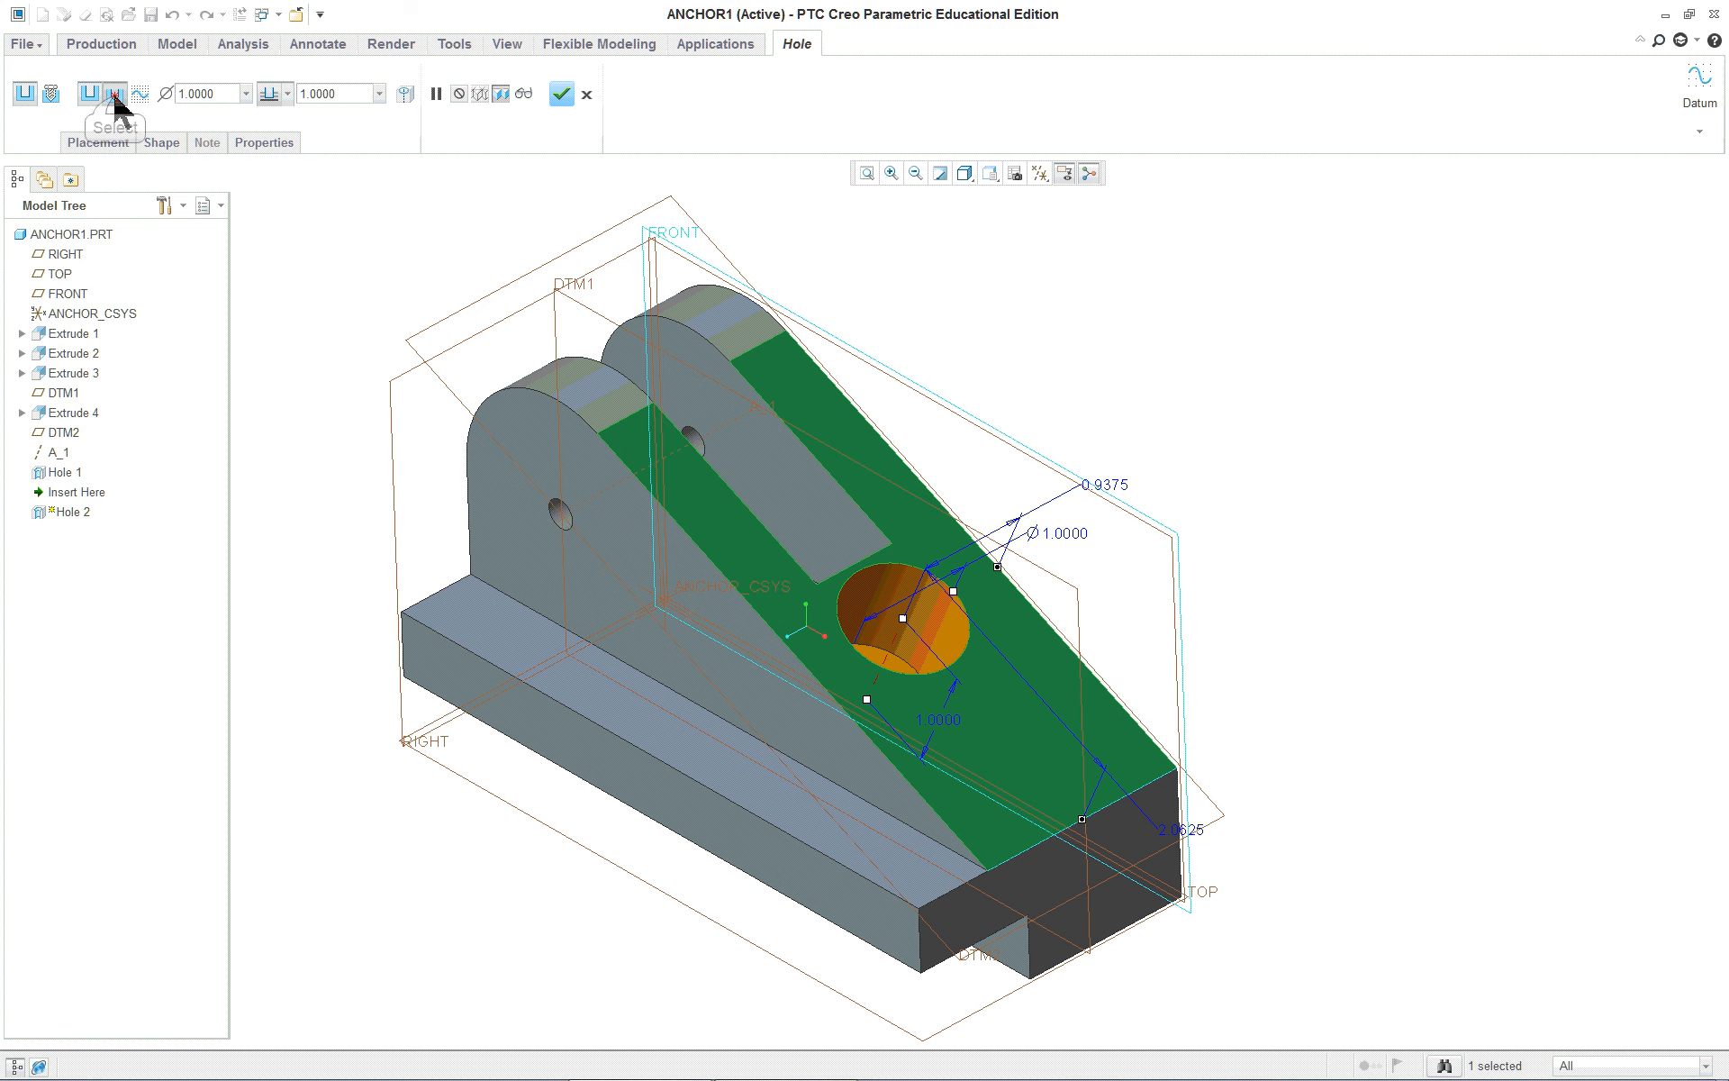
{"action": "middle_click", "coordinate": [326, 216]}
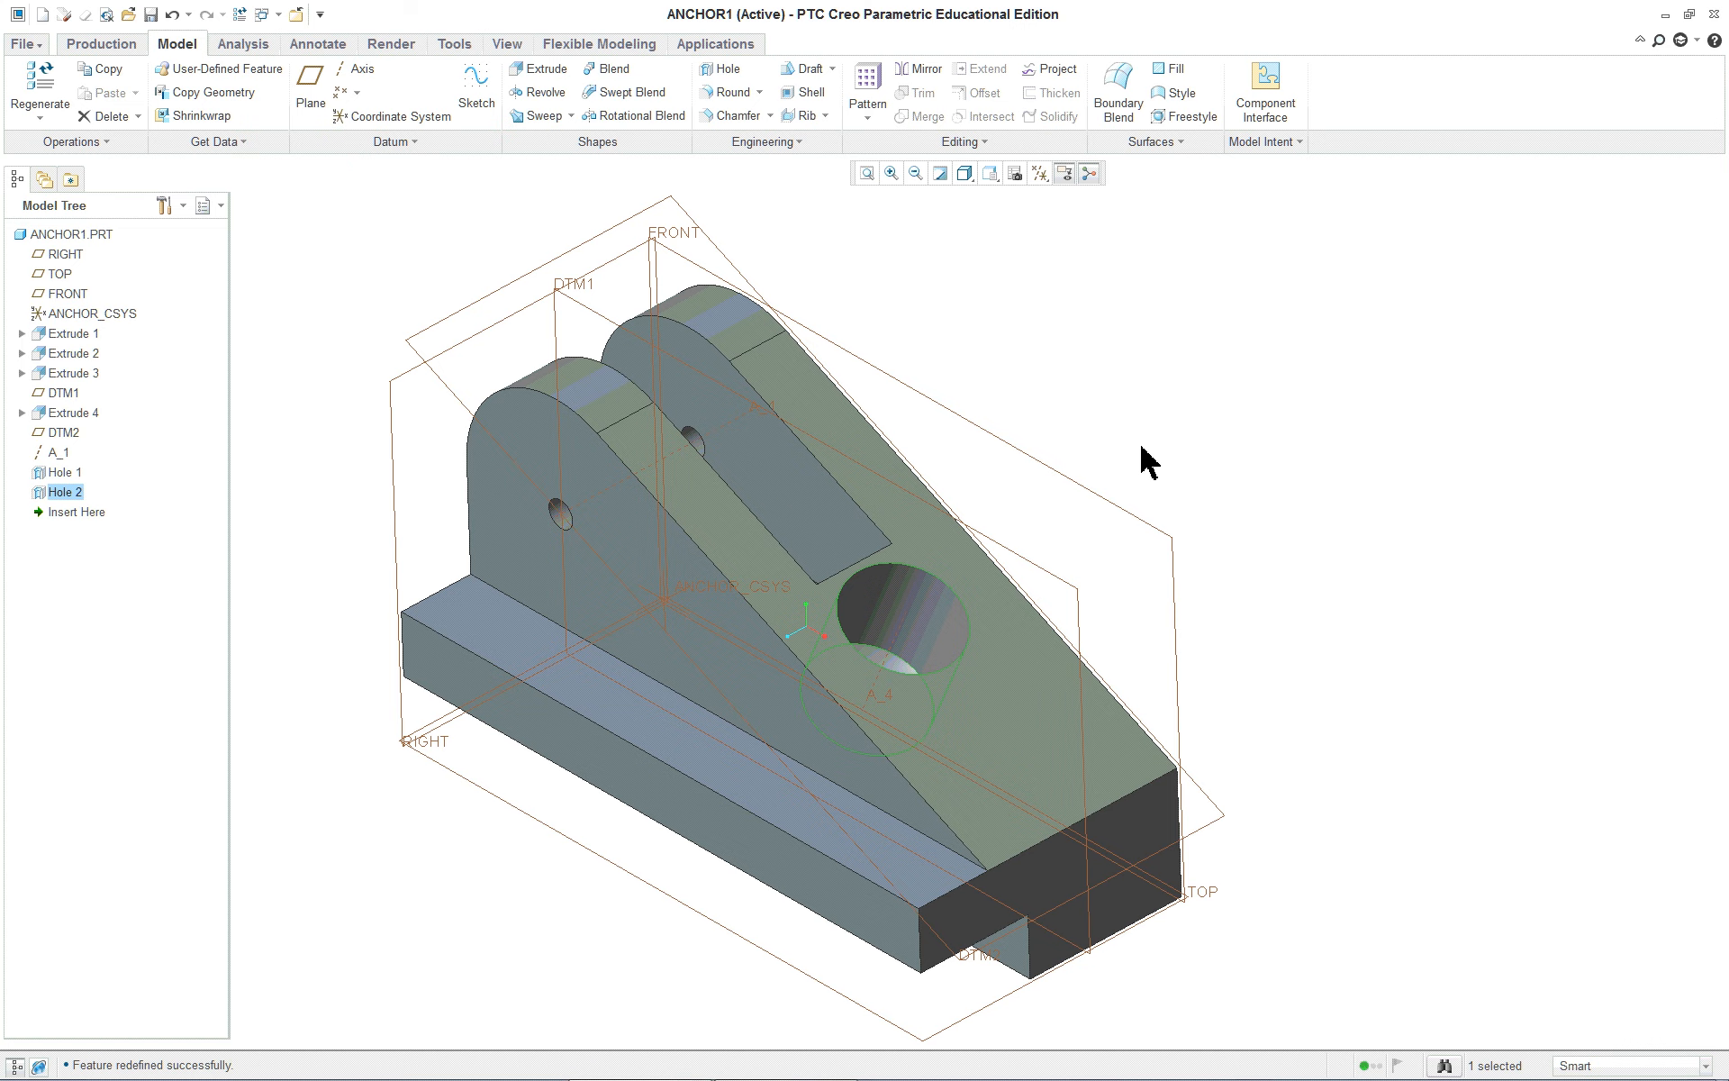
Edit the model's ref_color1 appearance and change its colour to light blue by raising the RGB blue value to 255
{"action": "mouse_move", "coordinate": [1142, 448]}
{"action": "middle_mouse_down"}
{"action": "mouse_move", "coordinate": [1127, 505]}
{"action": "mouse_move", "coordinate": [1109, 509]}
{"action": "mouse_move", "coordinate": [1160, 451]}
{"action": "middle_mouse_up"}
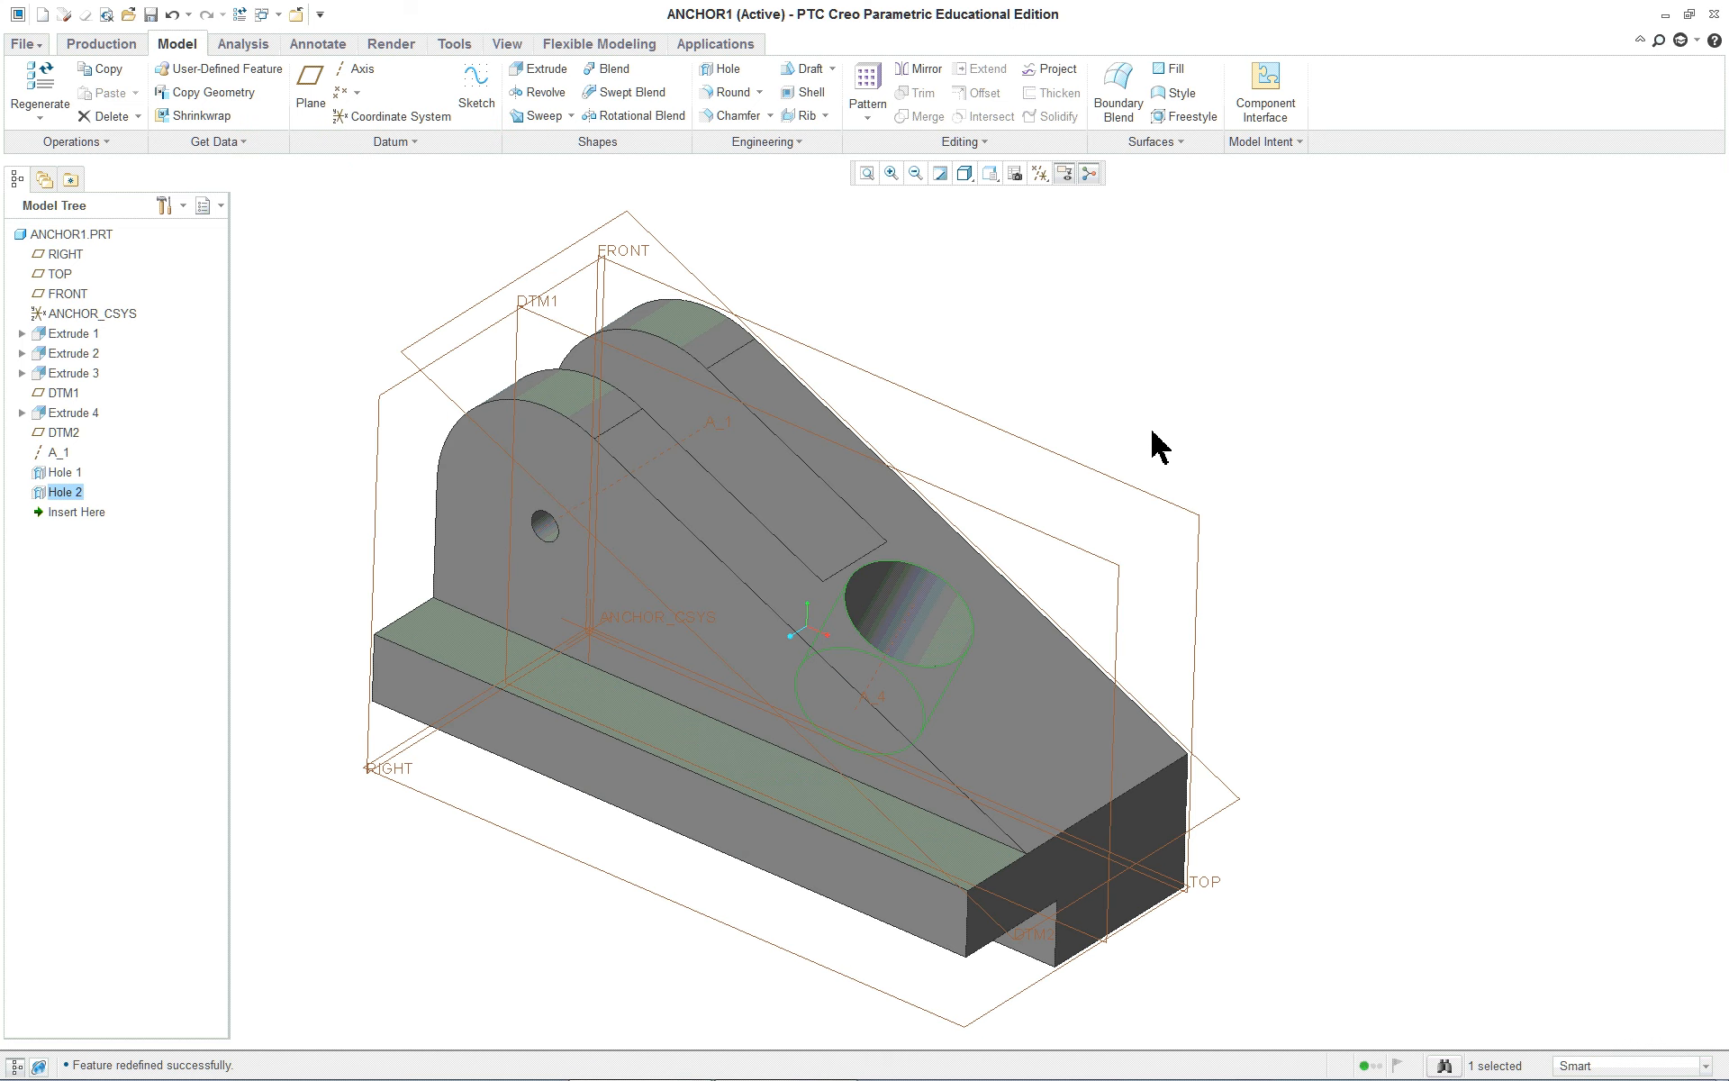
{"action": "key", "text": "ctrl+d"}
{"action": "left_click", "coordinate": [507, 44]}
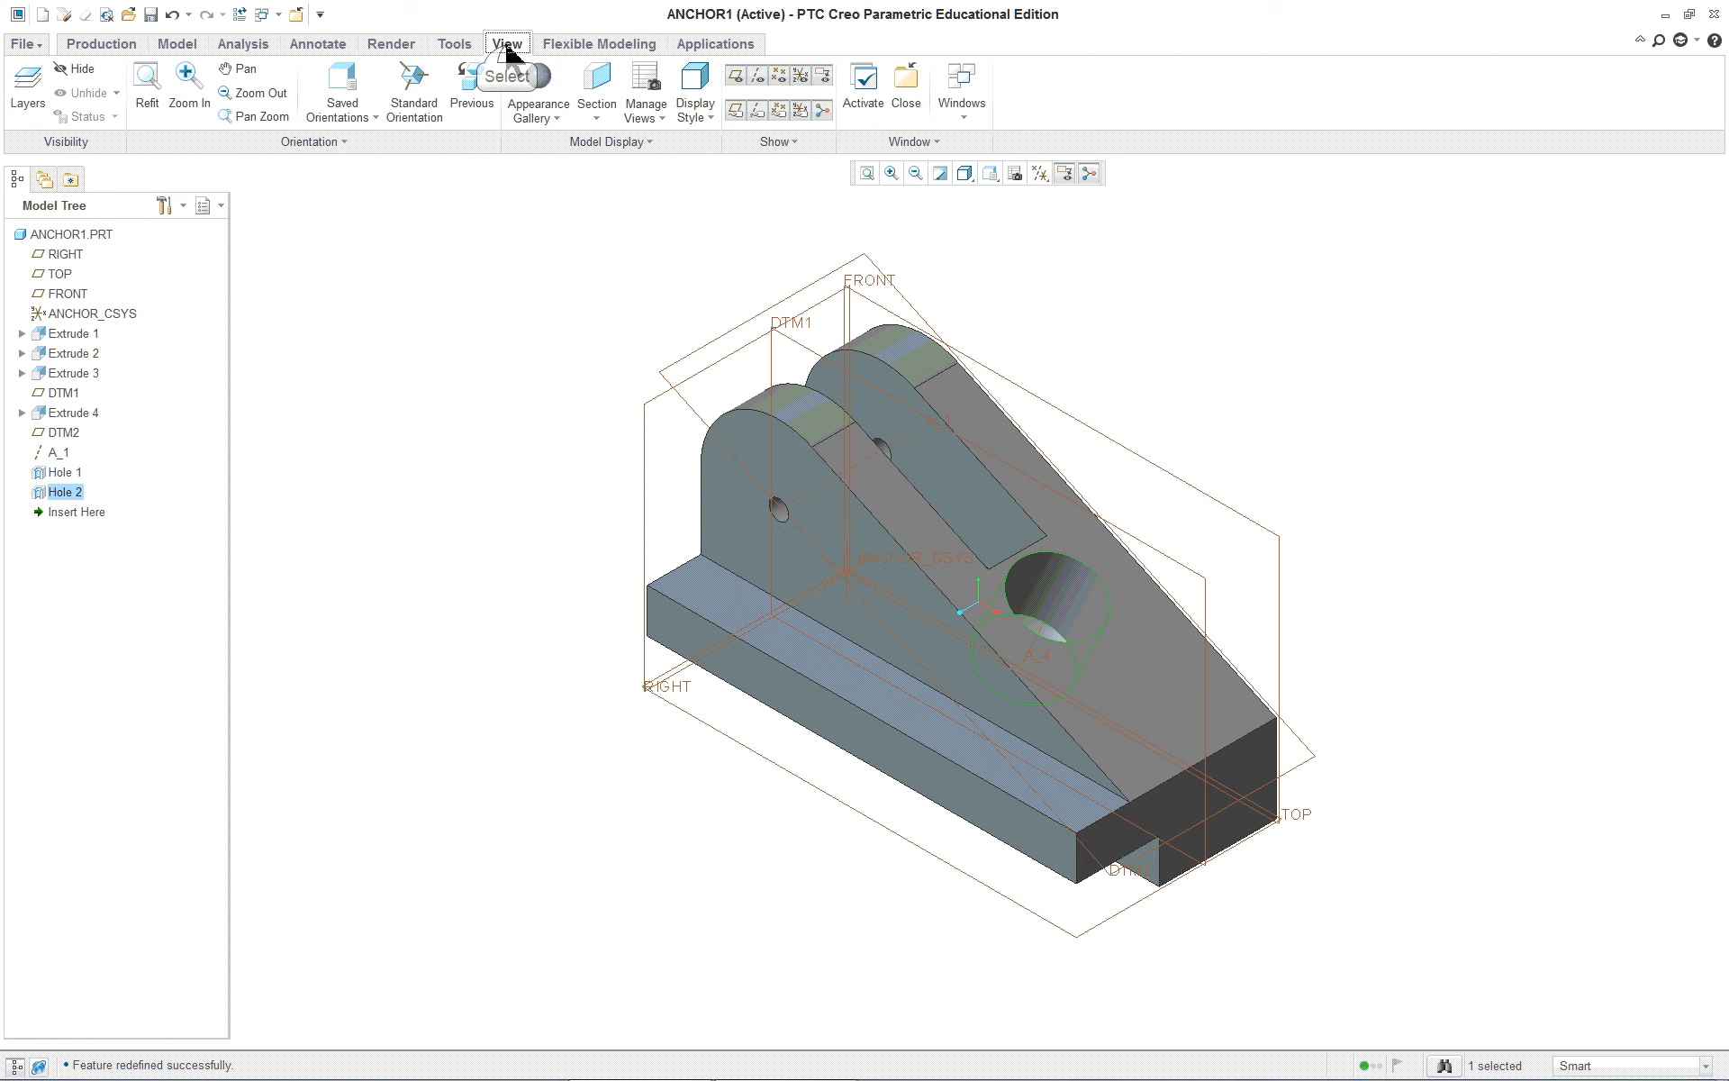
{"action": "left_click", "coordinate": [532, 117]}
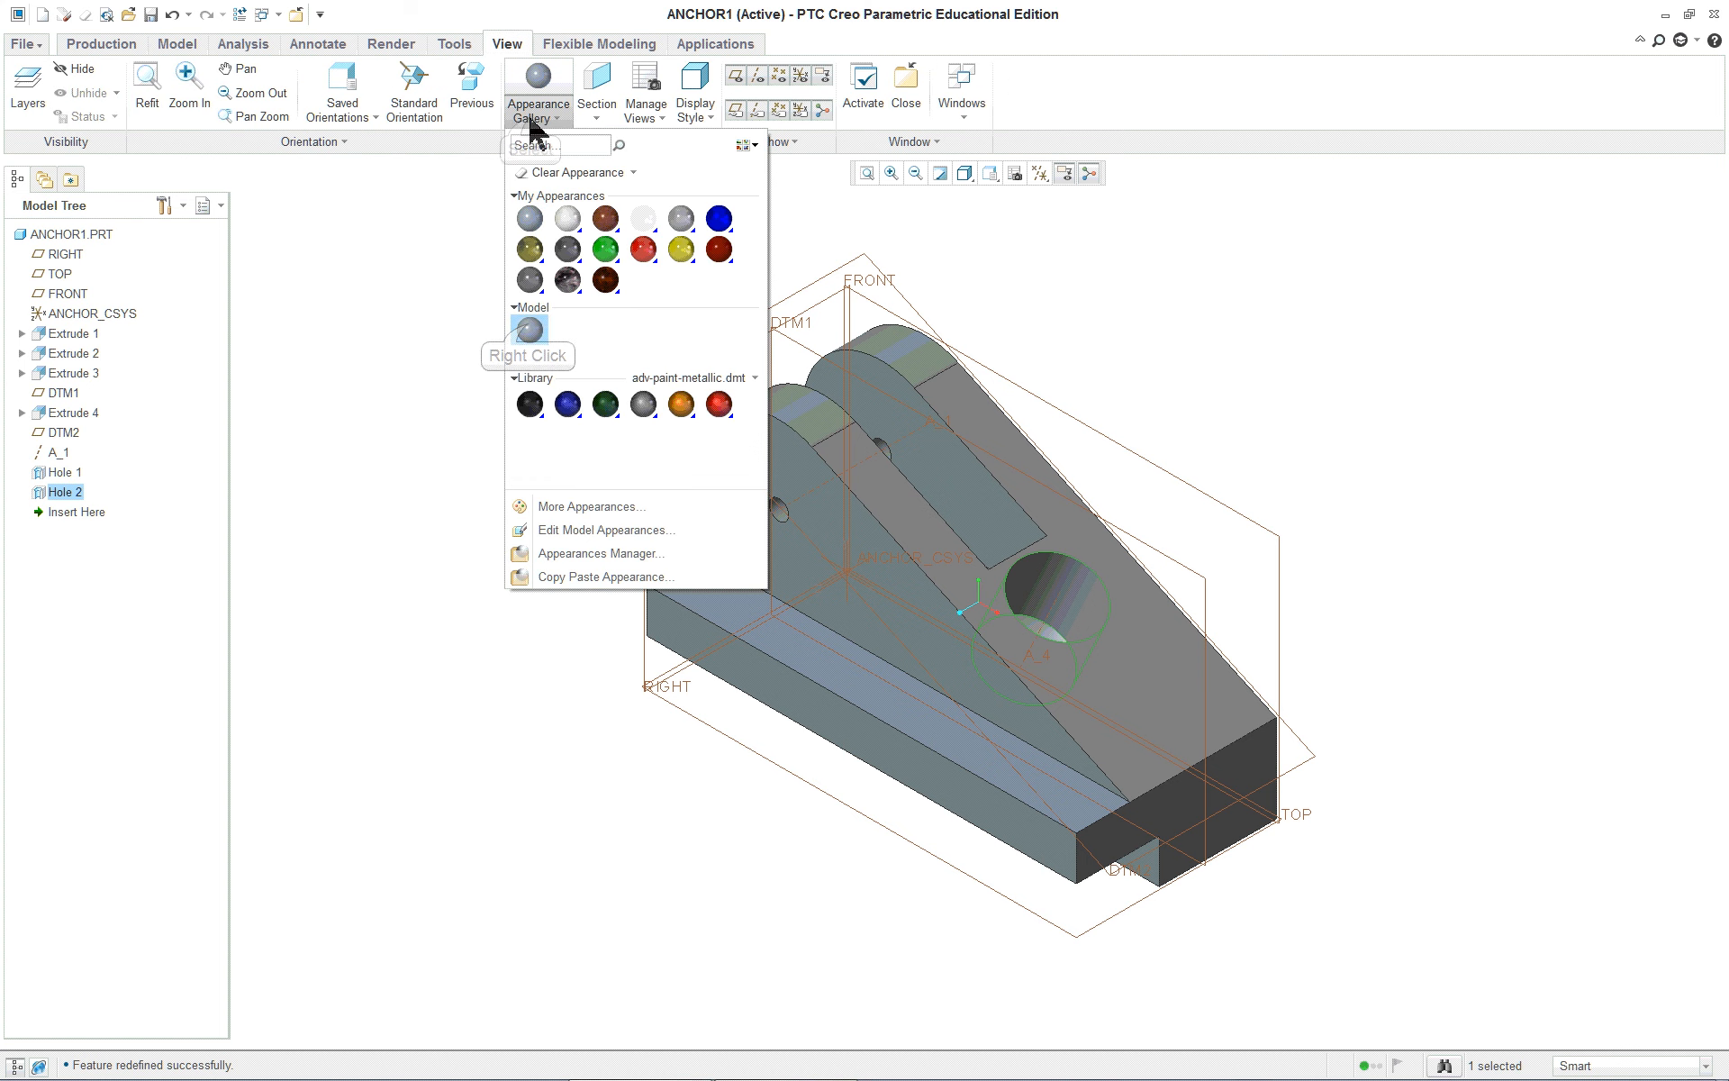
{"action": "right_click", "coordinate": [530, 331]}
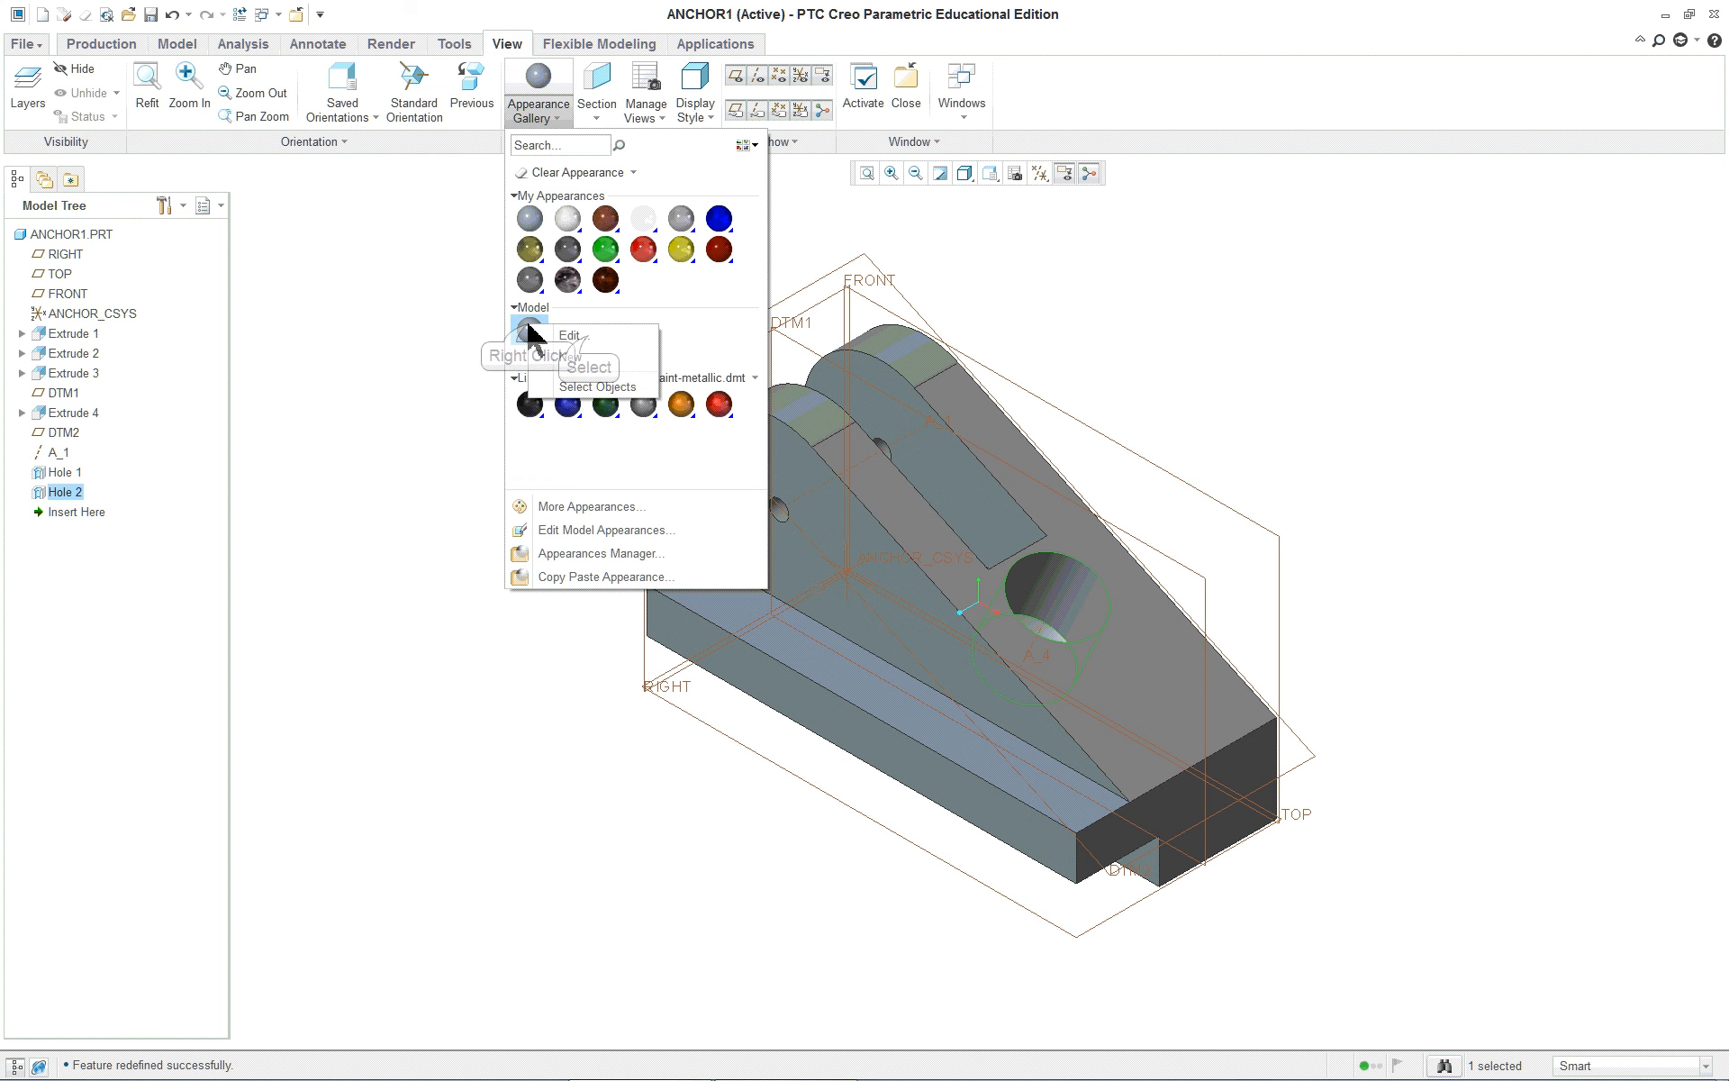
{"action": "left_click", "coordinate": [576, 336]}
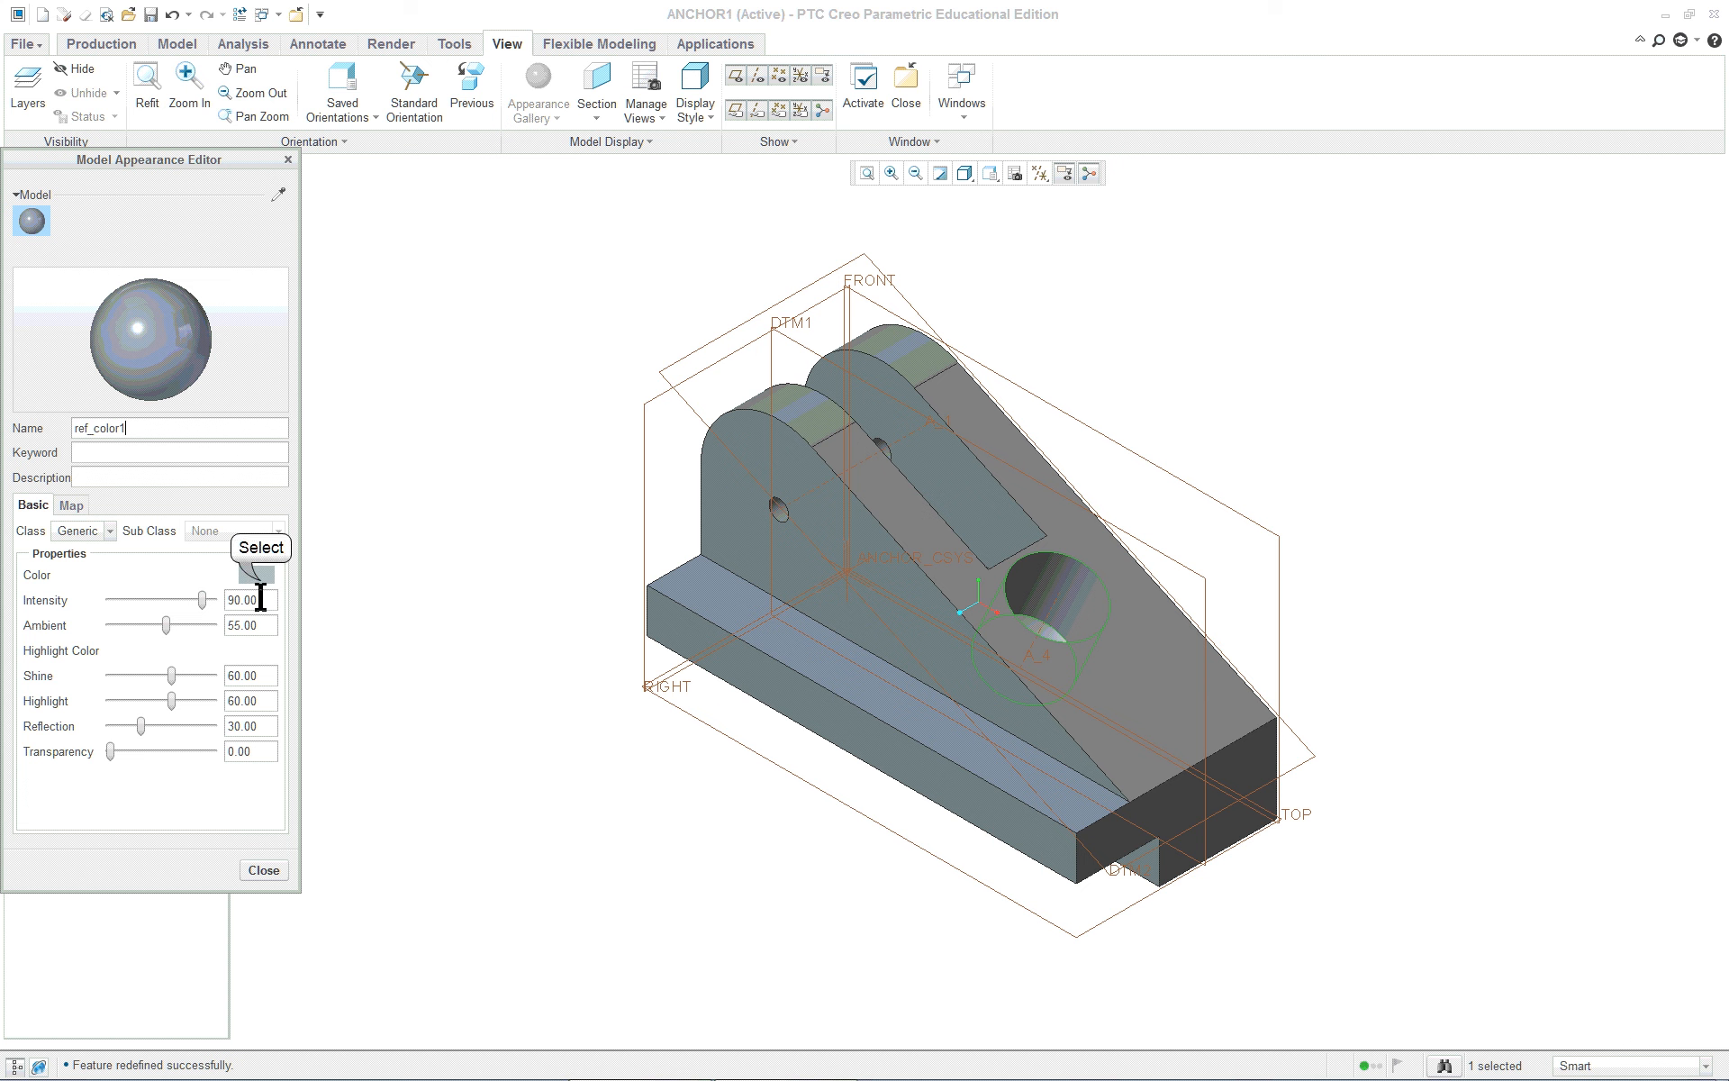
{"action": "left_click", "coordinate": [256, 573]}
{"action": "left_click", "coordinate": [1651, 396]}
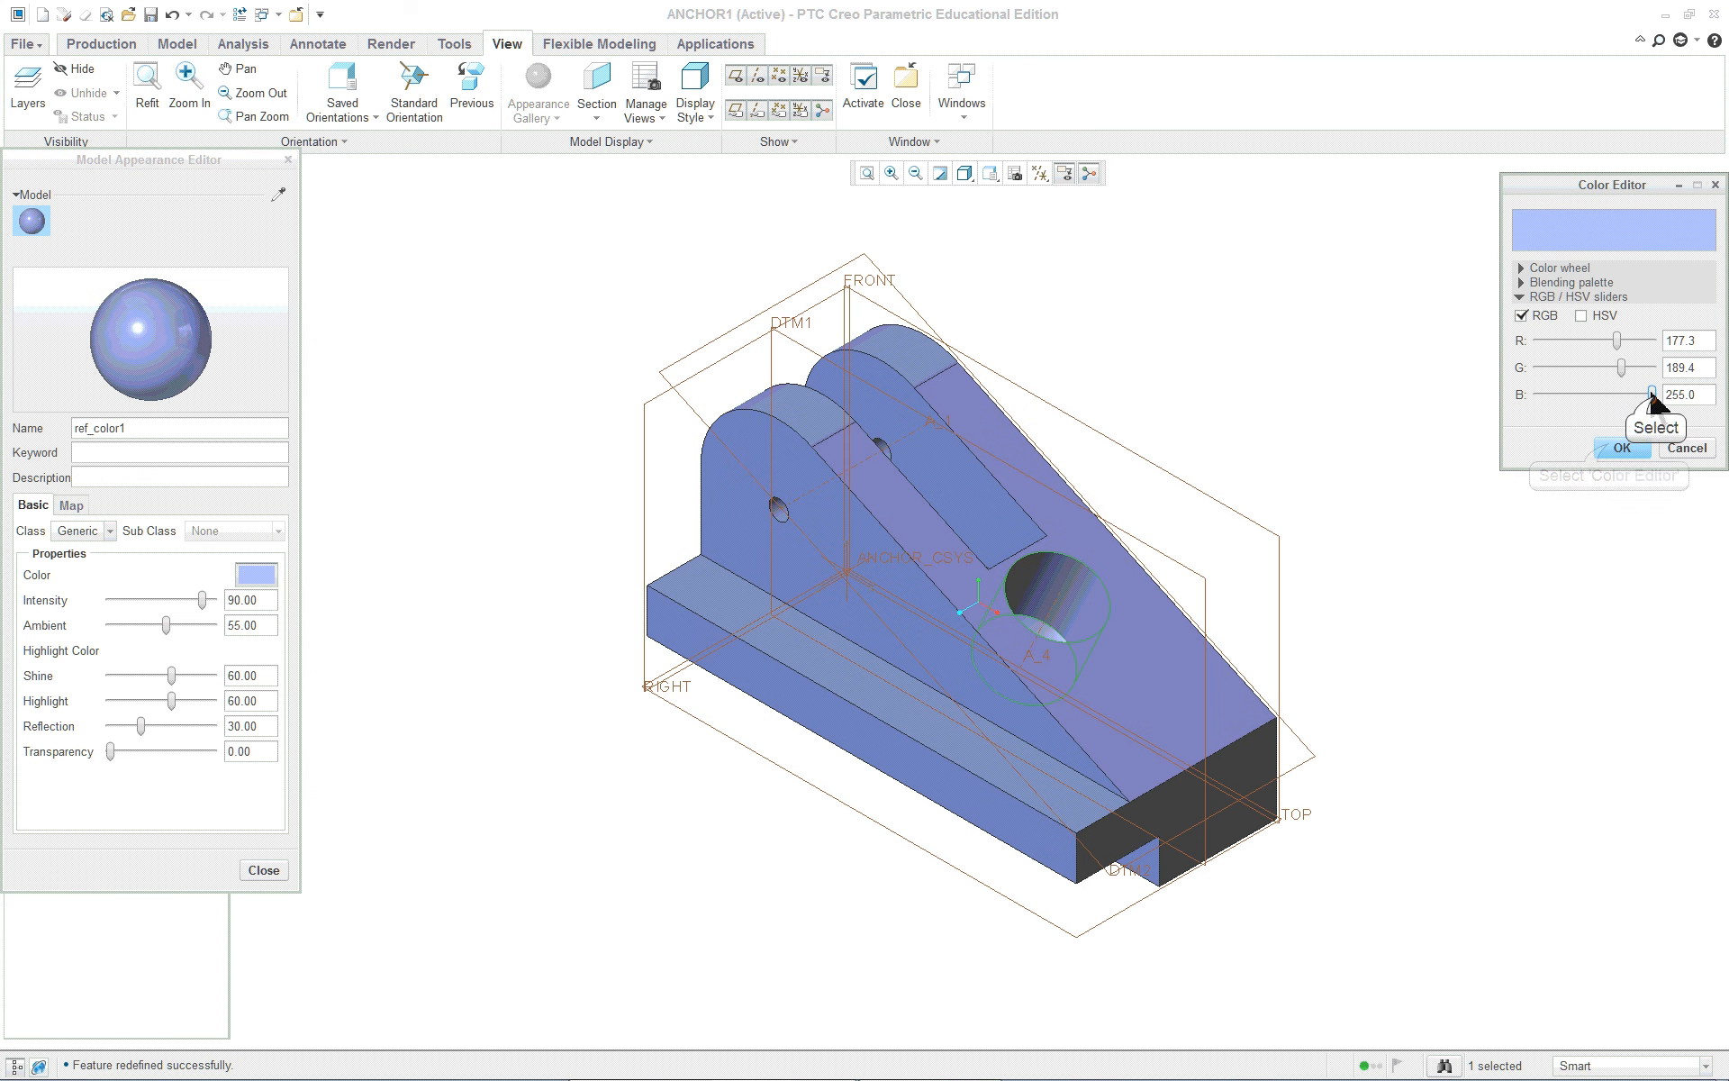
{"action": "left_click", "coordinate": [1619, 448]}
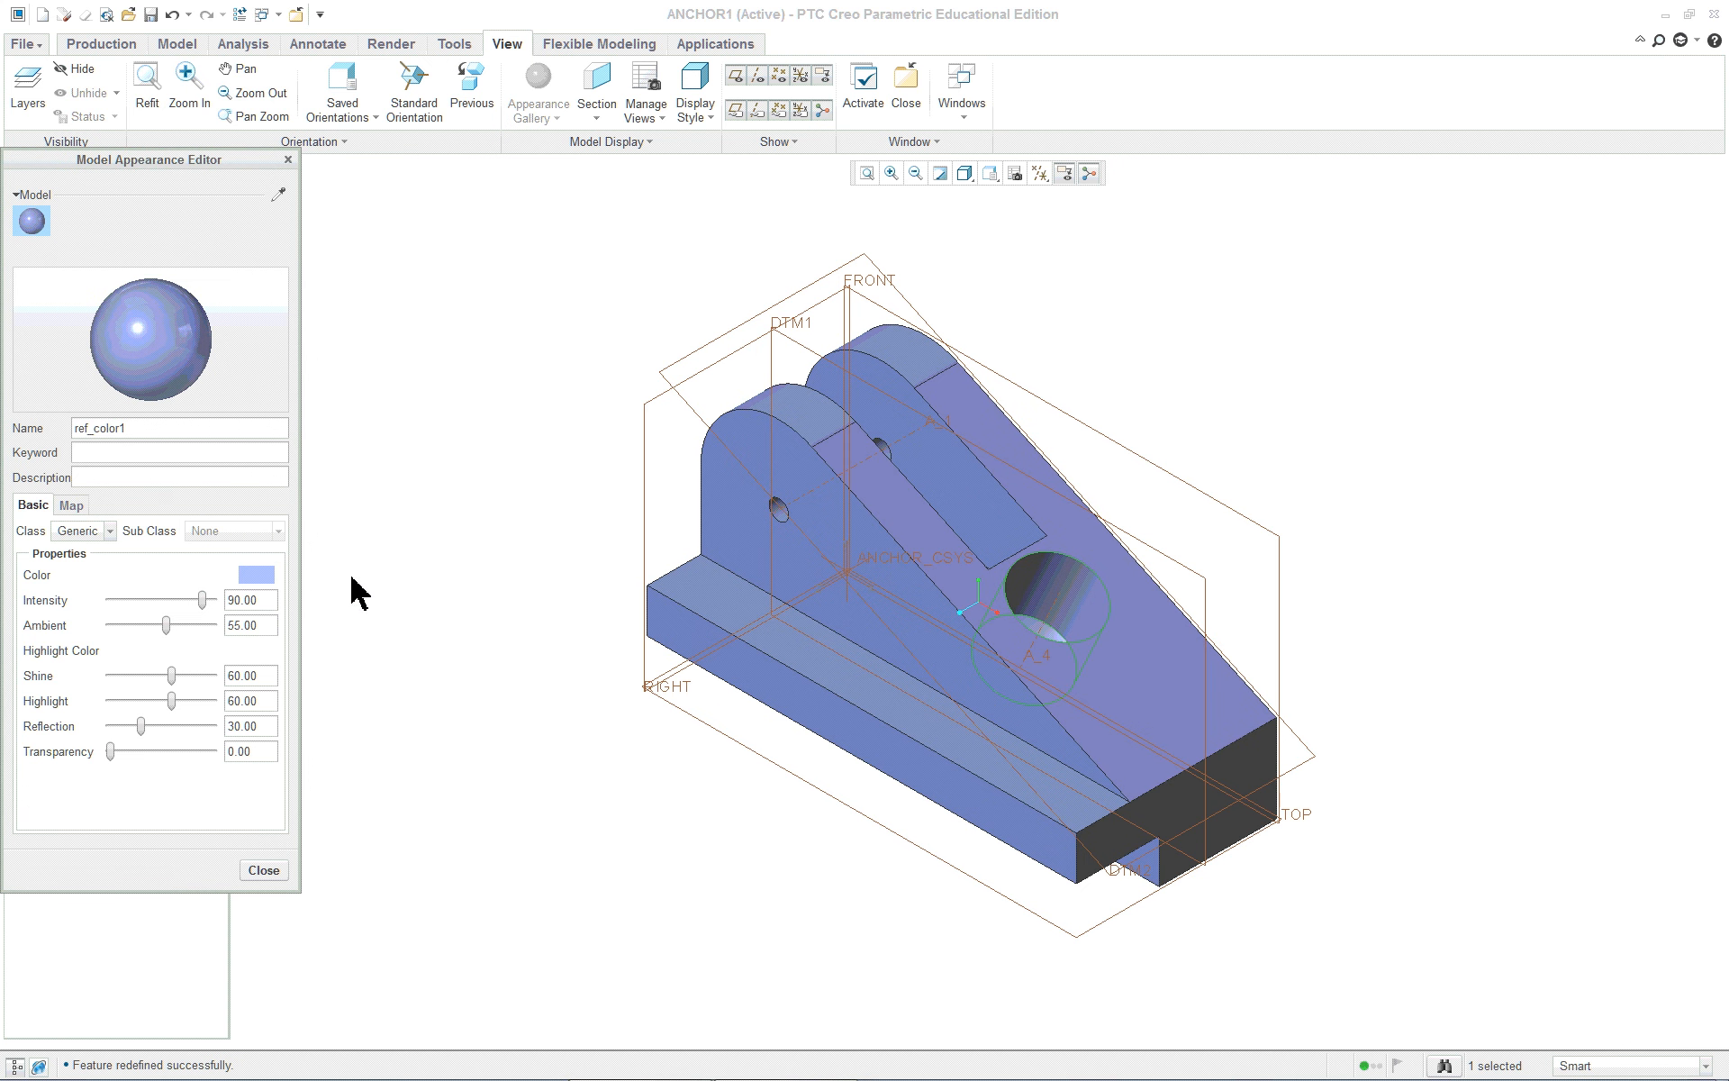
Change the appearance's highlight colour to yellow by lowering its RGB blue value to about 7.6
{"action": "left_click", "coordinate": [250, 651]}
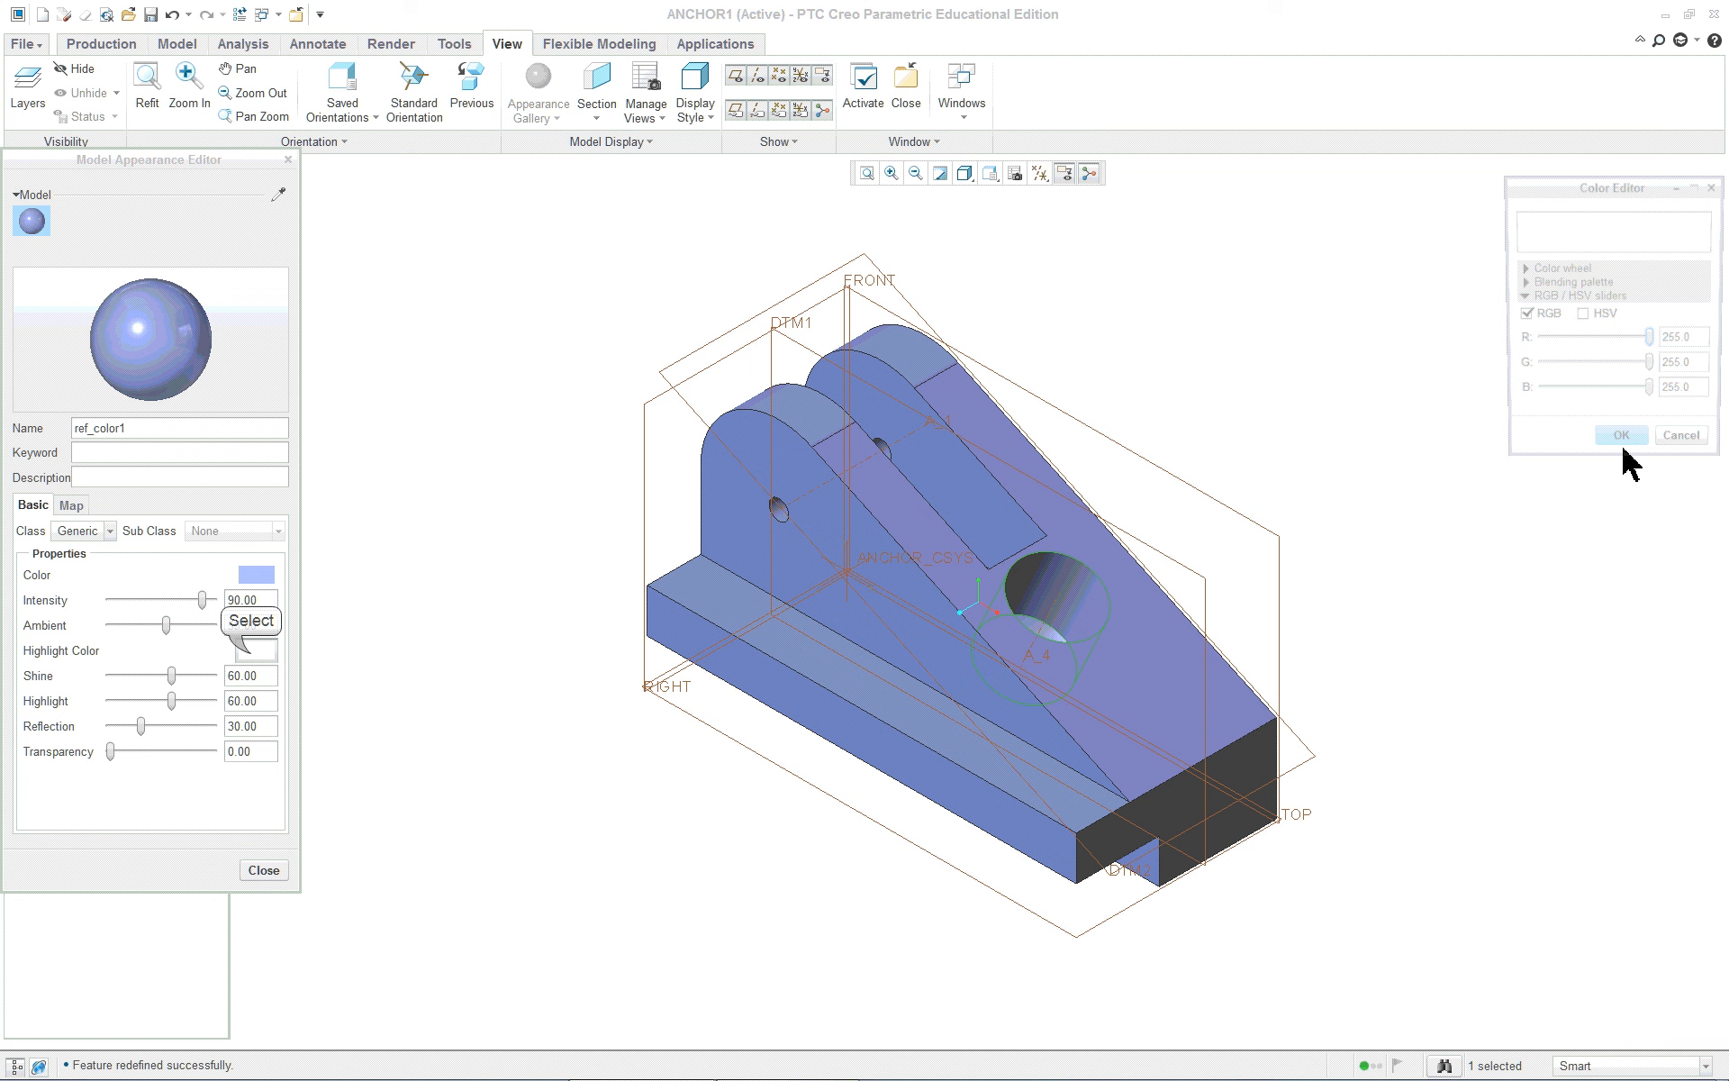
{"action": "left_click", "coordinate": [1541, 393]}
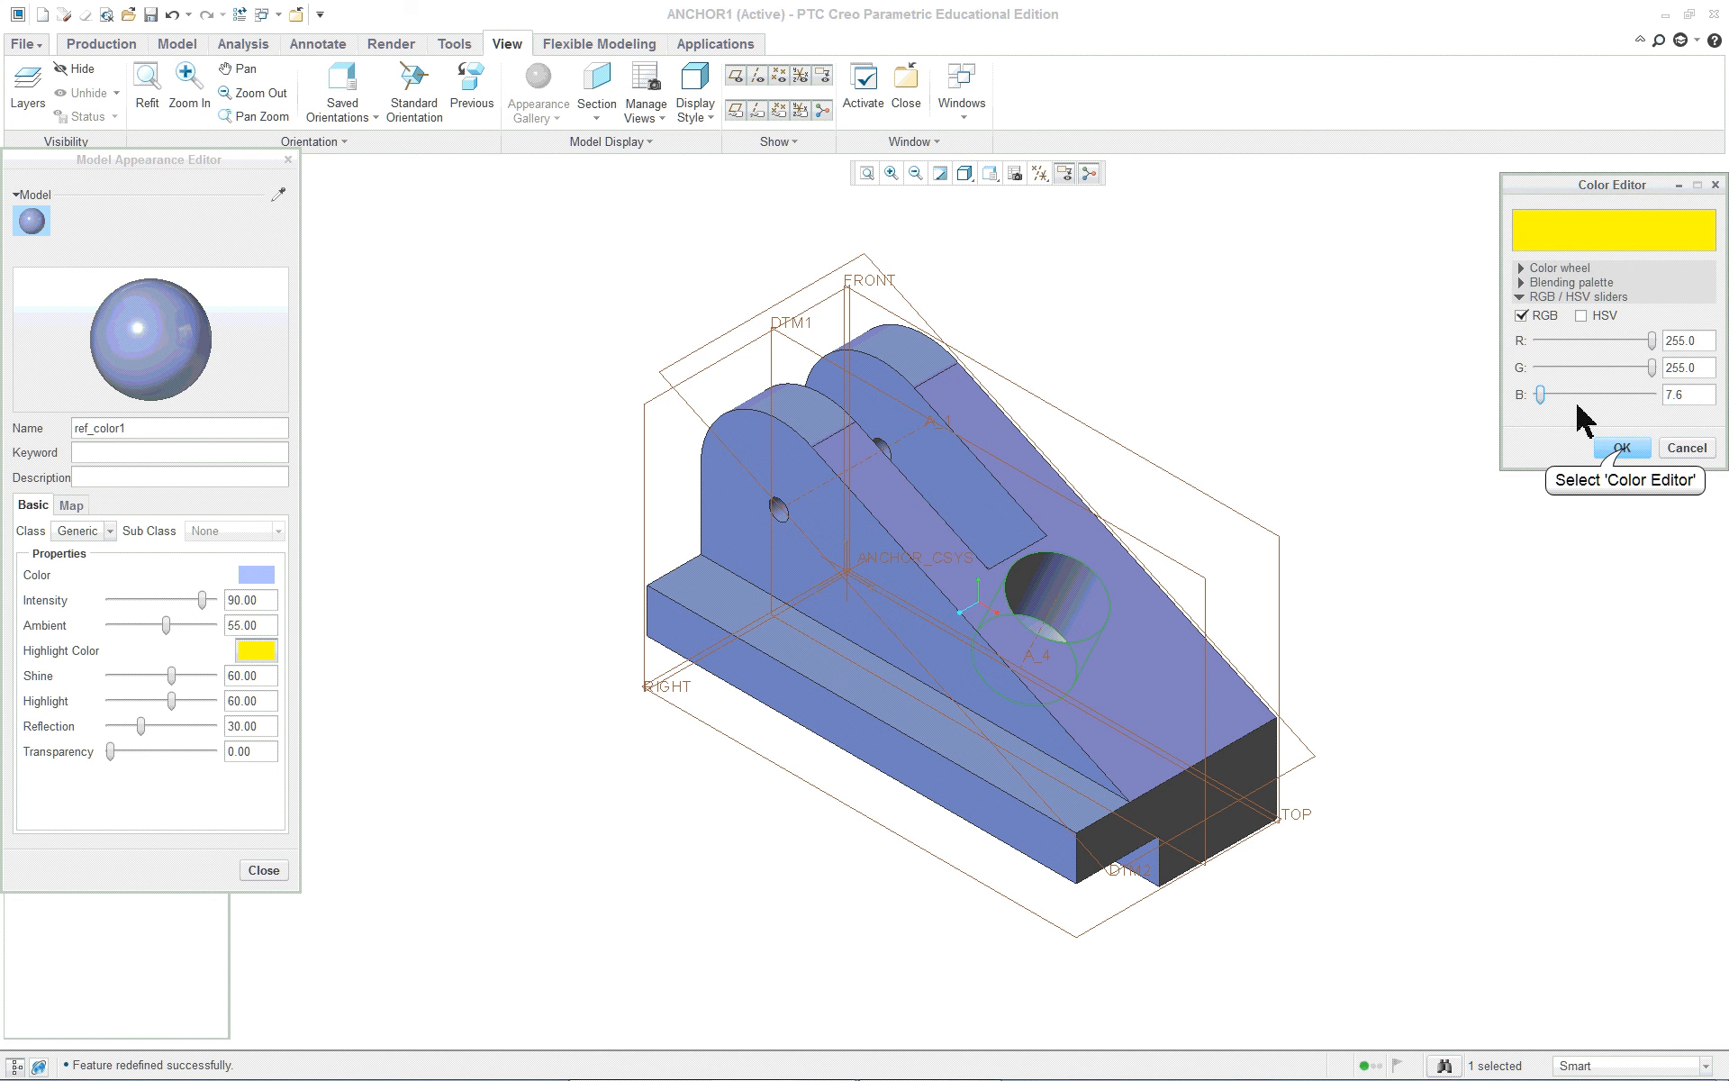
{"action": "left_click", "coordinate": [1621, 448]}
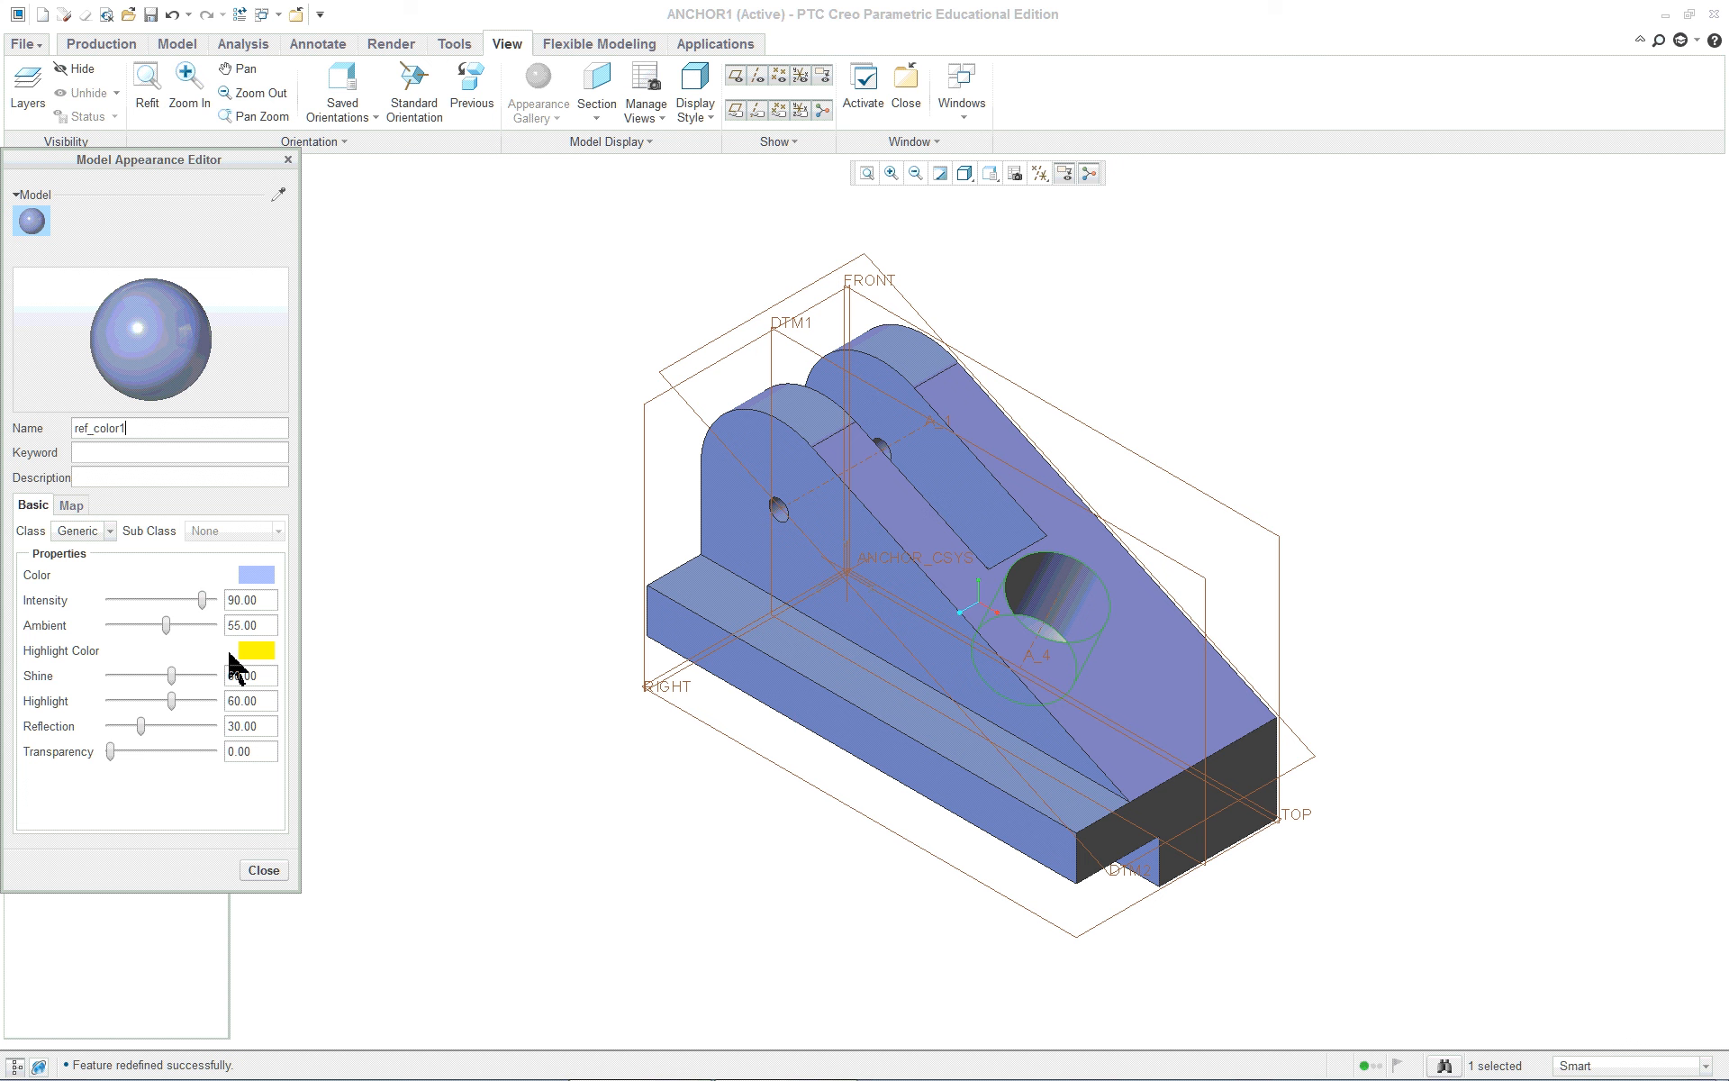
Set the appearance's transparency to 18, finish editing the appearance, clear the selection and restore the default orientation
{"action": "left_click_drag", "start_coordinate": [110, 752], "coordinate": [128, 752]}
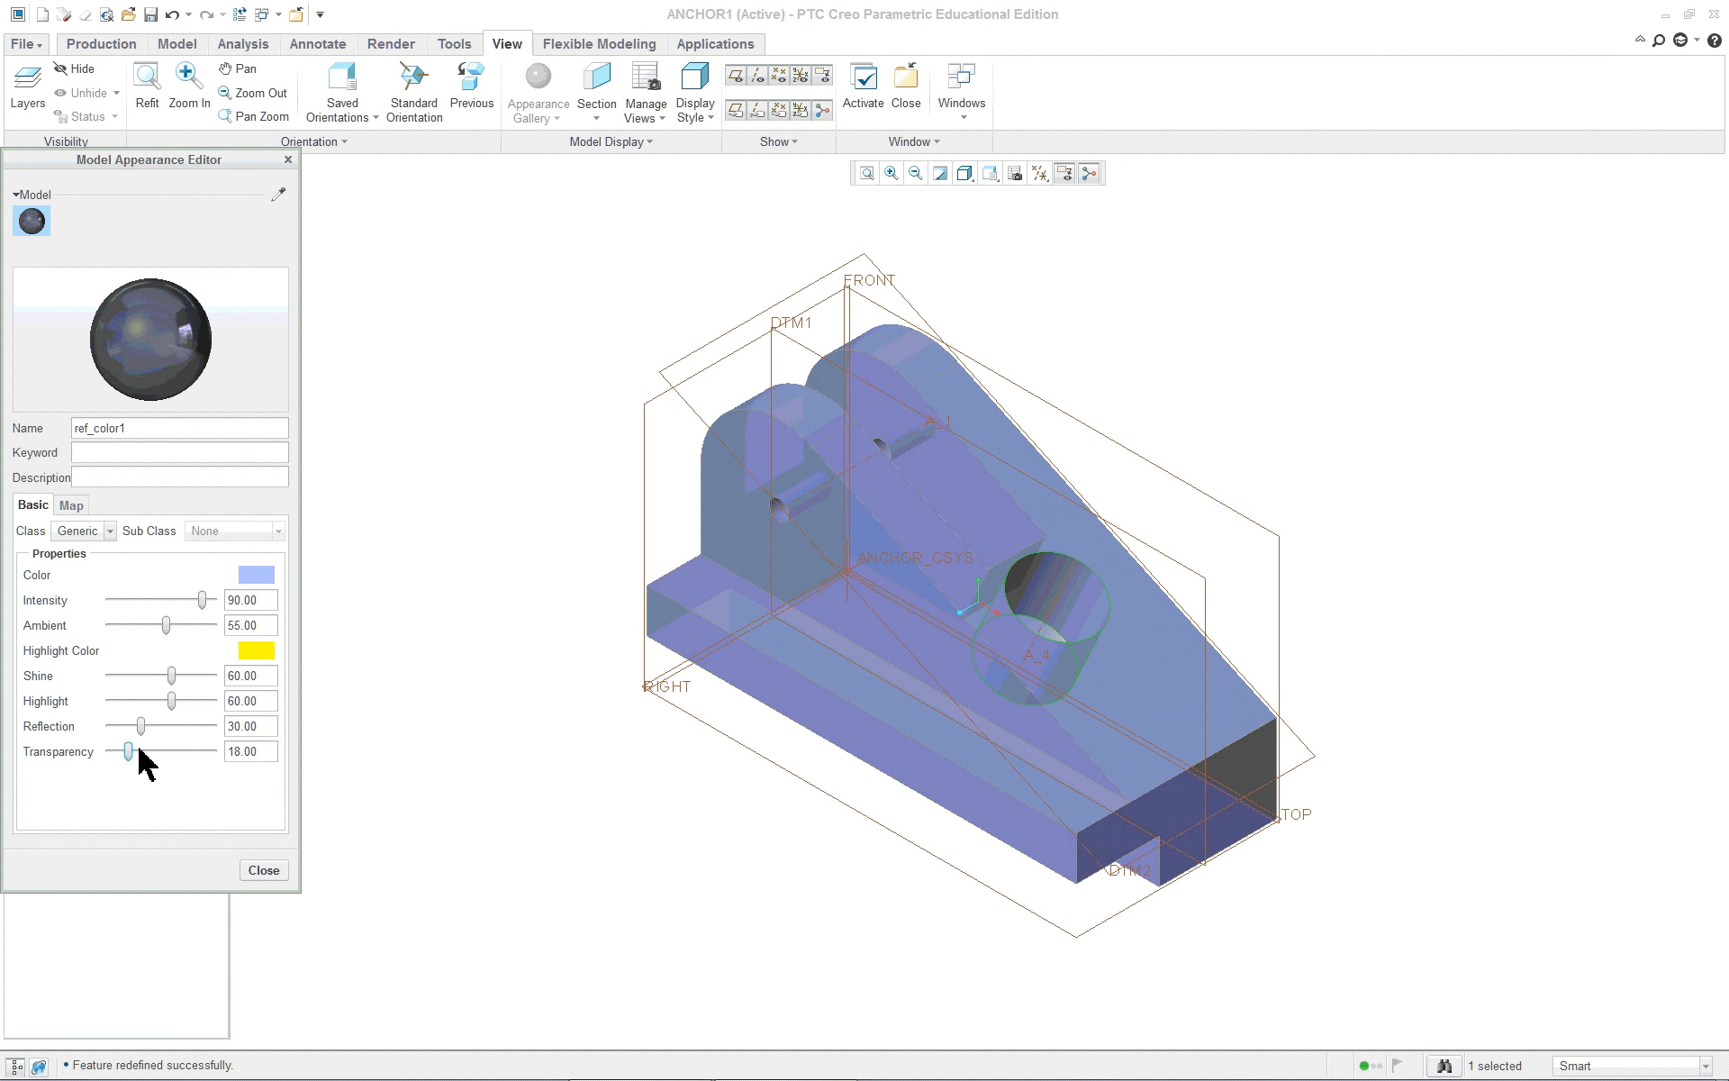
{"action": "left_click", "coordinate": [264, 870]}
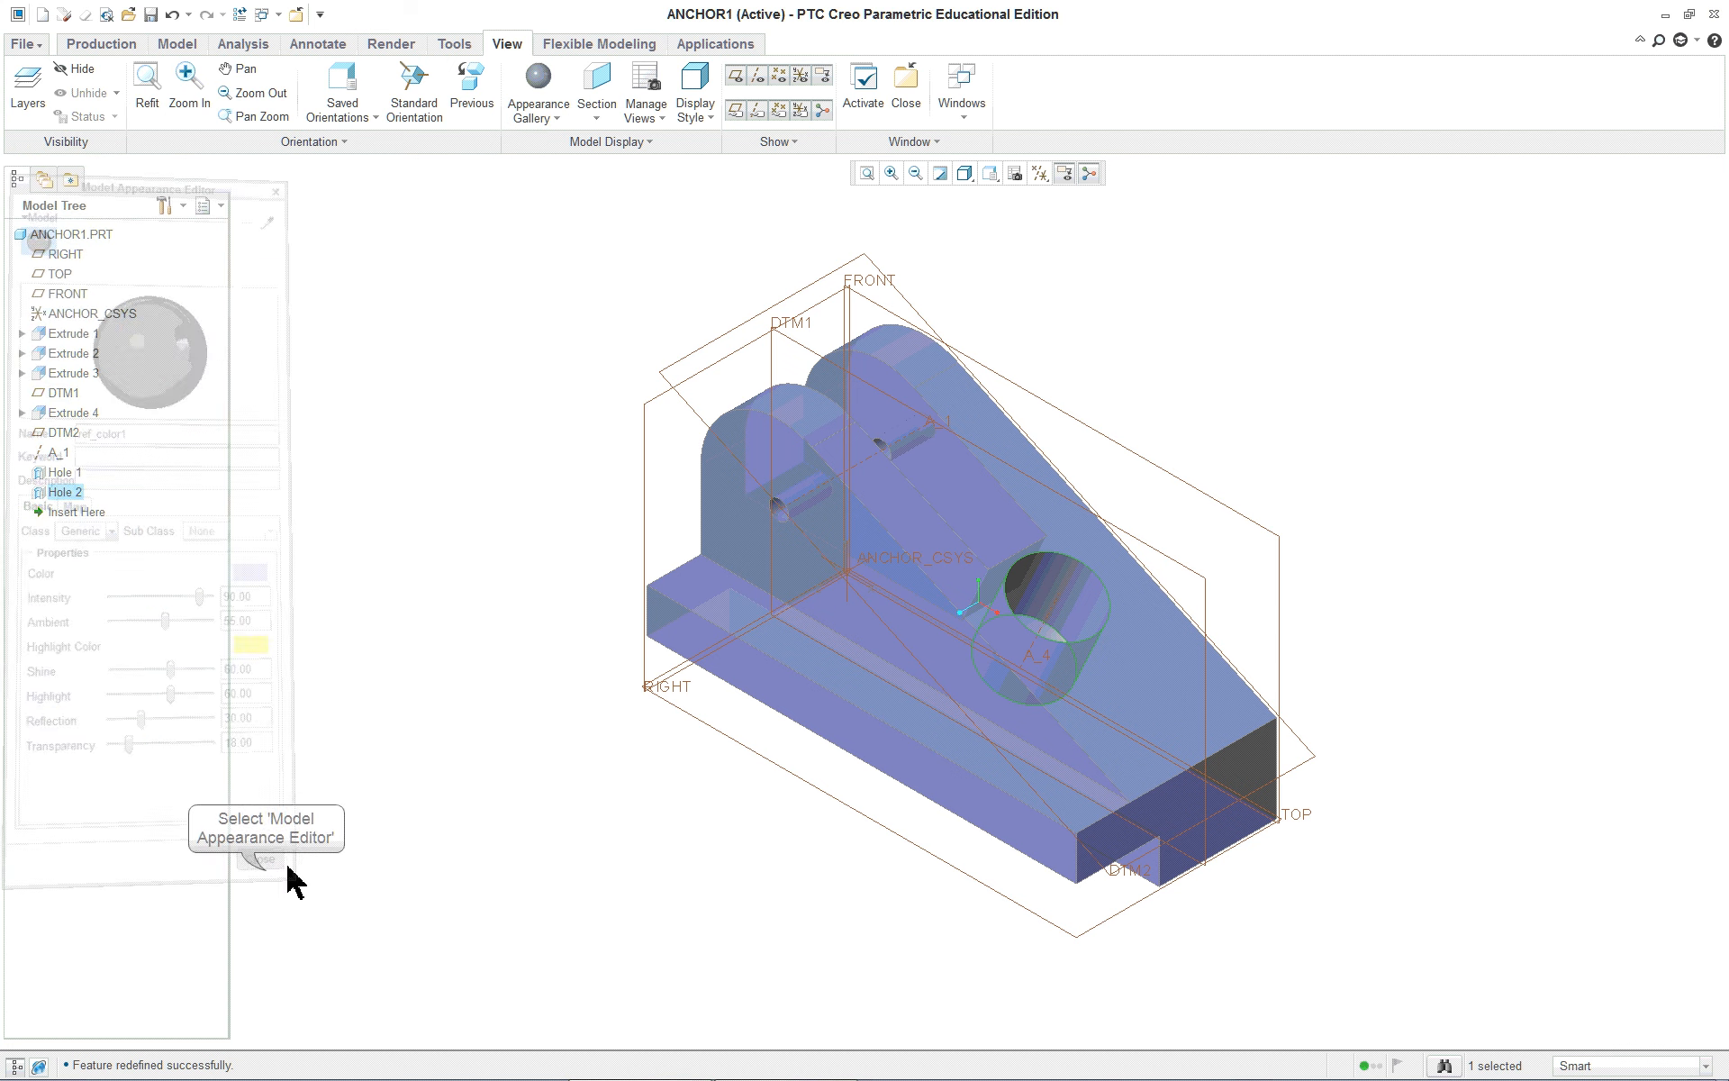
{"action": "mouse_move", "coordinate": [581, 792]}
{"action": "middle_mouse_down"}
{"action": "mouse_move", "coordinate": [694, 663]}
{"action": "mouse_move", "coordinate": [568, 791]}
{"action": "mouse_move", "coordinate": [694, 682]}
{"action": "mouse_move", "coordinate": [606, 745]}
{"action": "mouse_move", "coordinate": [490, 780]}
{"action": "mouse_move", "coordinate": [634, 721]}
{"action": "mouse_move", "coordinate": [603, 830]}
{"action": "mouse_move", "coordinate": [644, 733]}
{"action": "mouse_move", "coordinate": [838, 702]}
{"action": "mouse_move", "coordinate": [710, 694]}
{"action": "mouse_move", "coordinate": [600, 724]}
{"action": "middle_mouse_up"}
{"action": "left_click", "coordinate": [557, 782]}
{"action": "key", "text": "ctrl+d"}
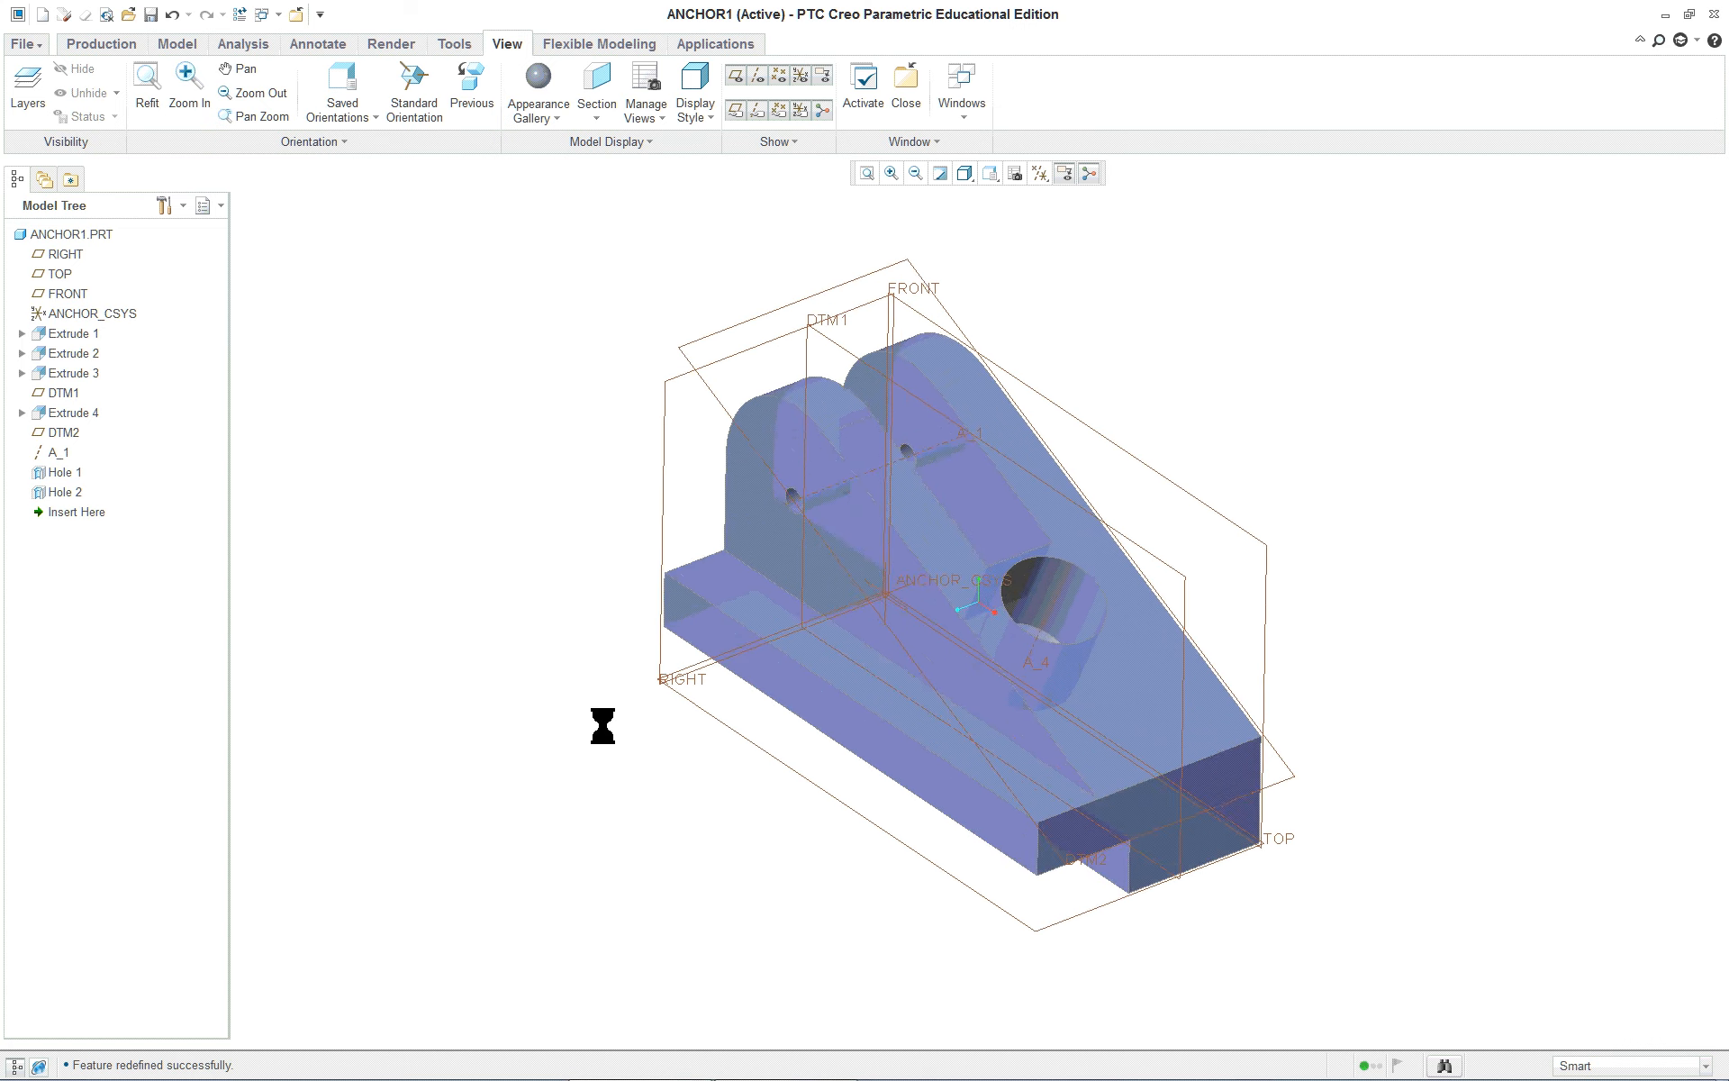